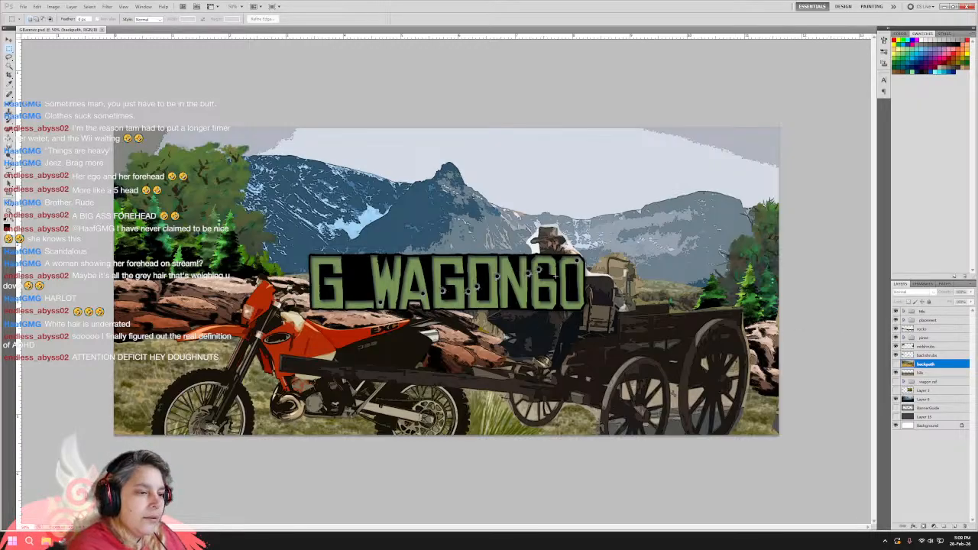
Hide the title and placement groups so that only the background scenery of the banner shows.
key("ctrl+plus")
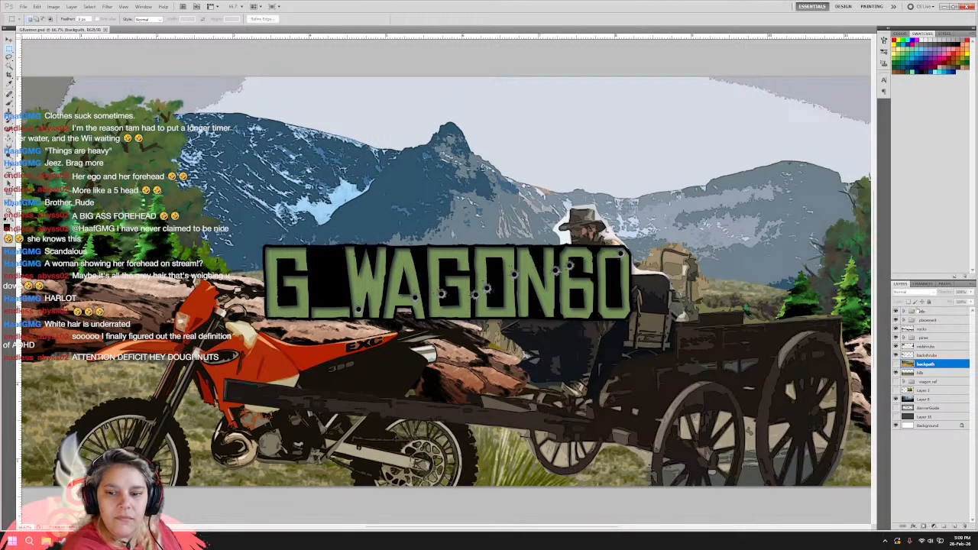
left_click(896, 313)
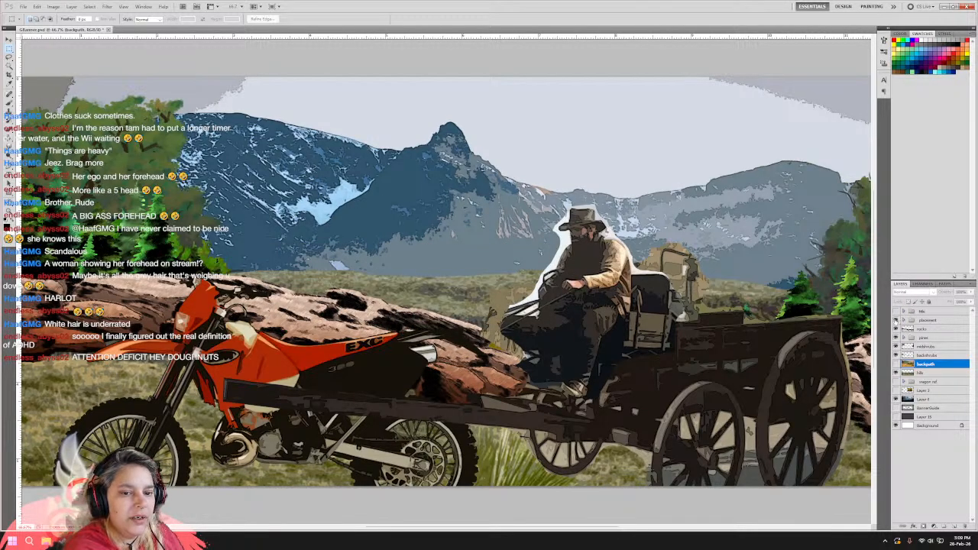
left_click(896, 321)
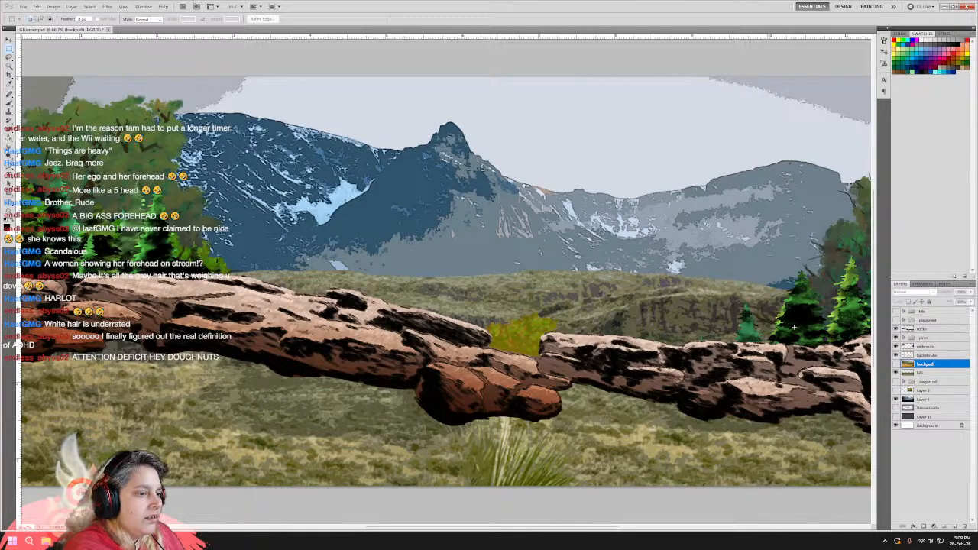
Close GBanner.psd with its layer visibility changes saved, and minimise the Photoshop window.
key("ctrl+minus")
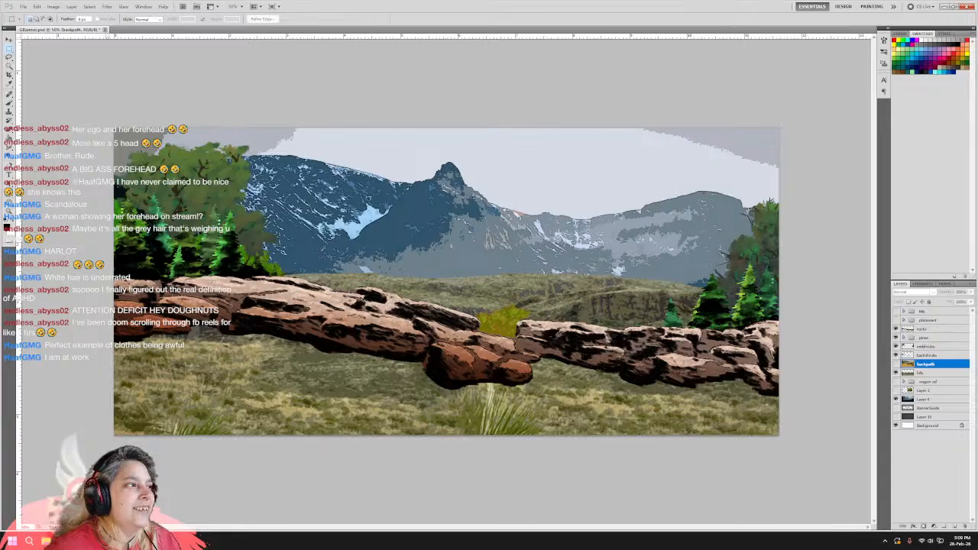
key("ctrl+w")
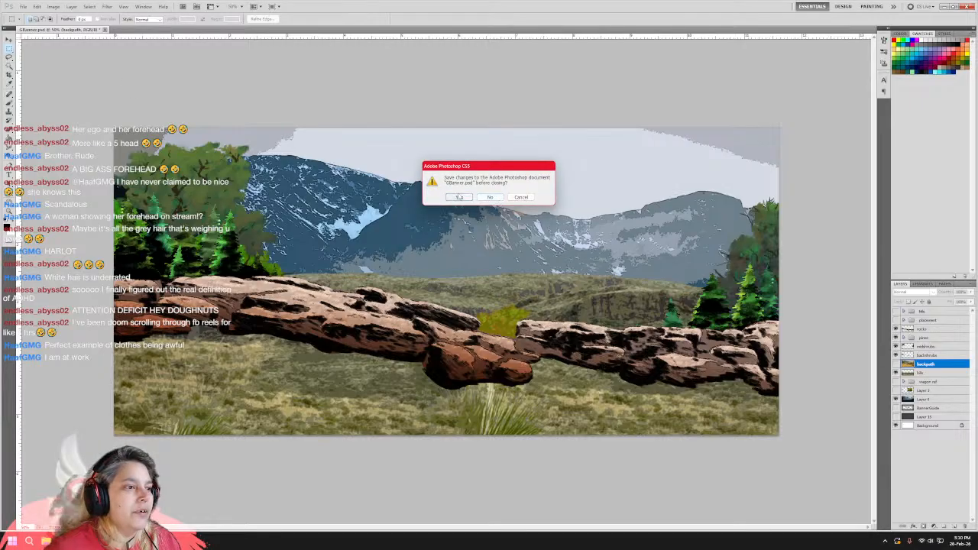
left_click(493, 198)
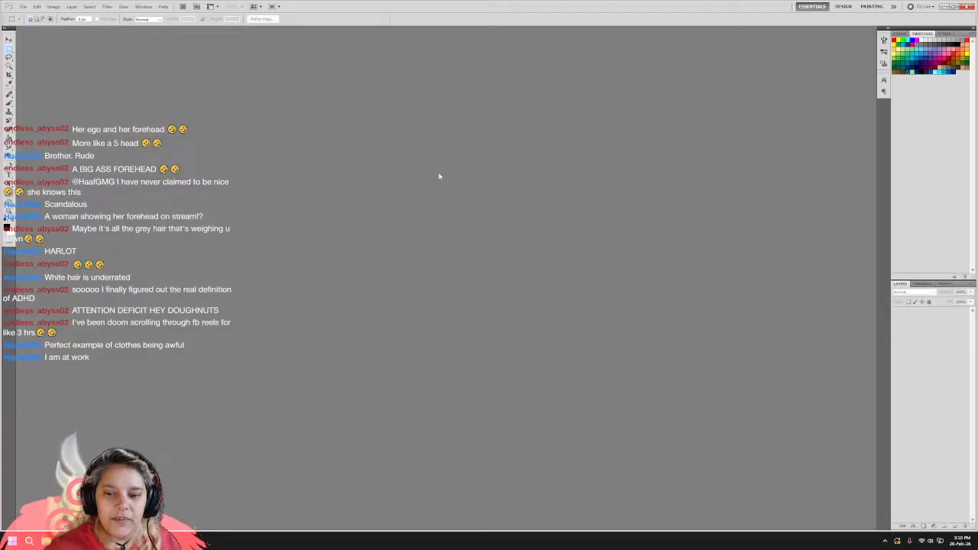
left_click(24, 7)
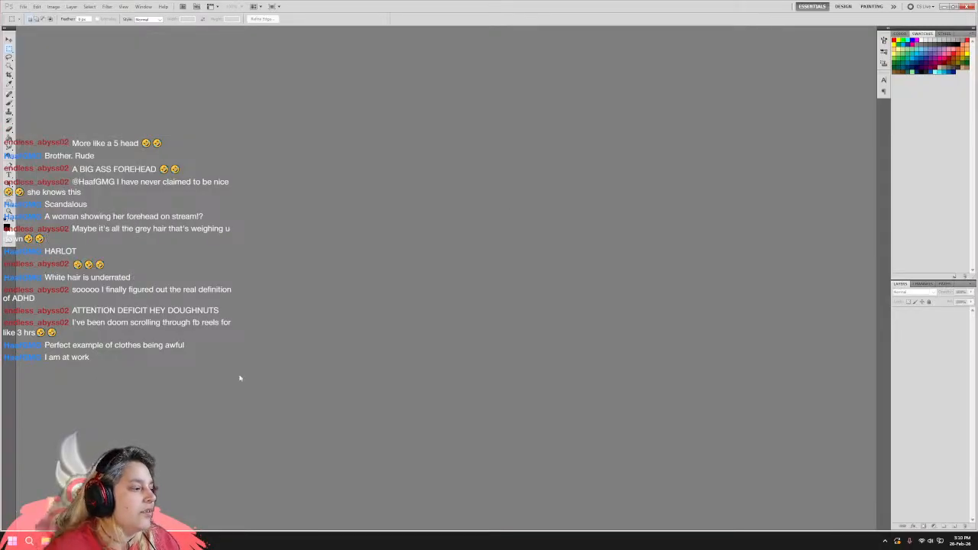
left_click(944, 6)
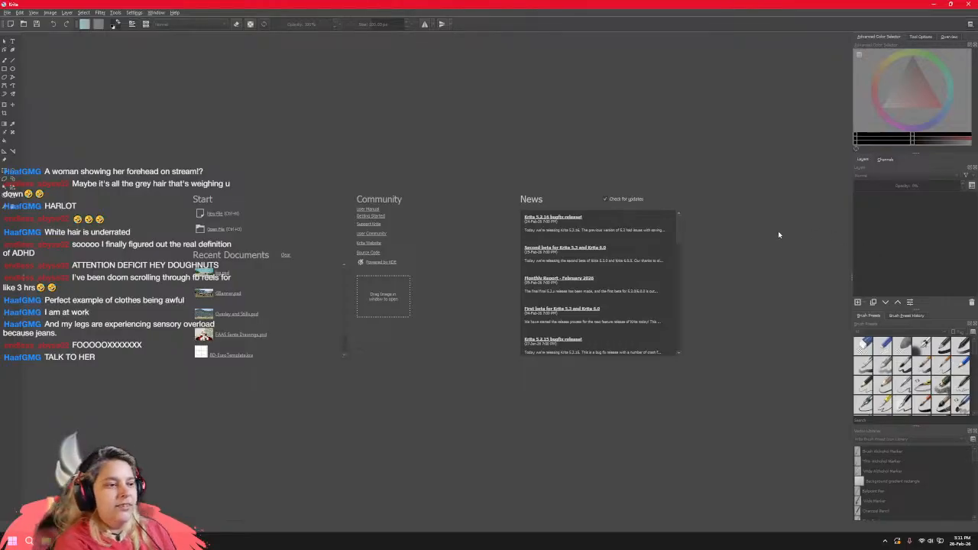
Open the GBanner image file in Krita.
left_click(220, 231)
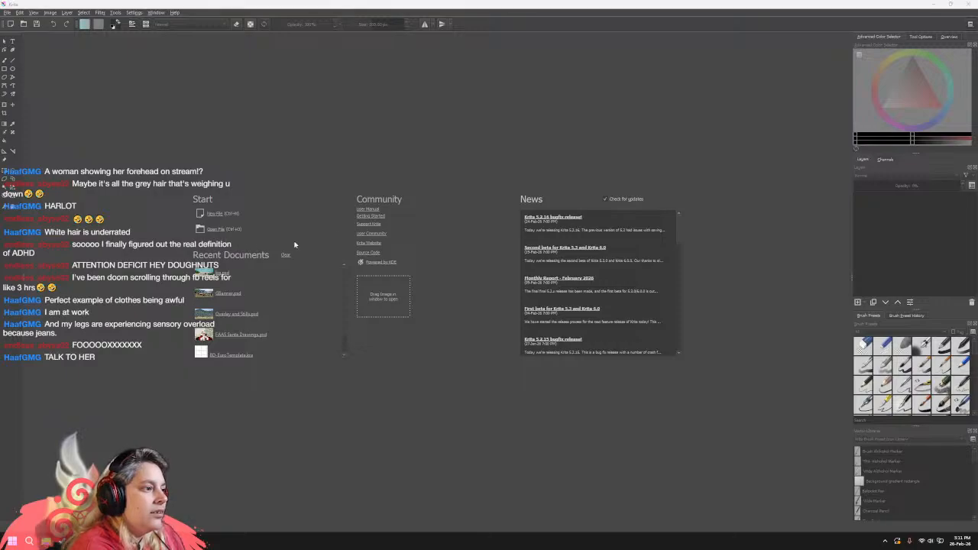
left_click(98, 79)
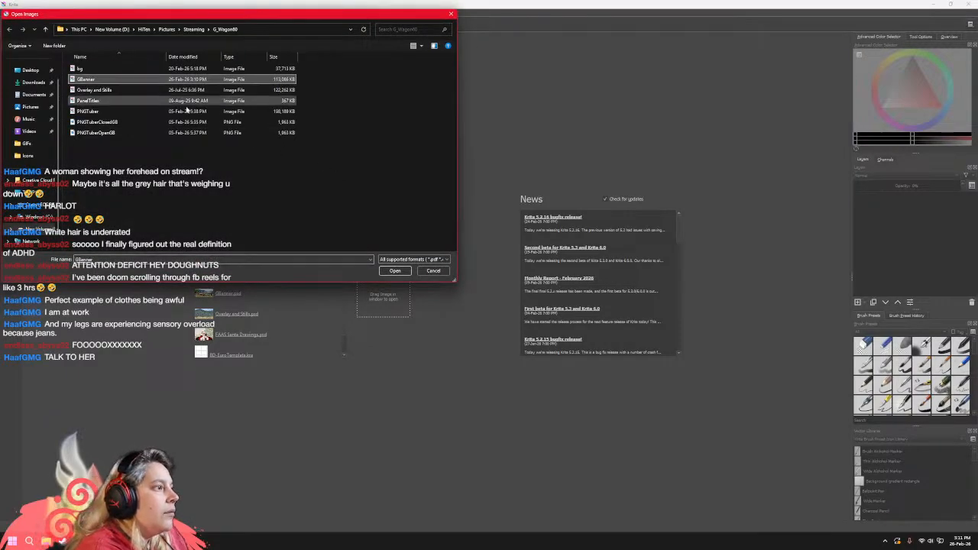
left_click(395, 270)
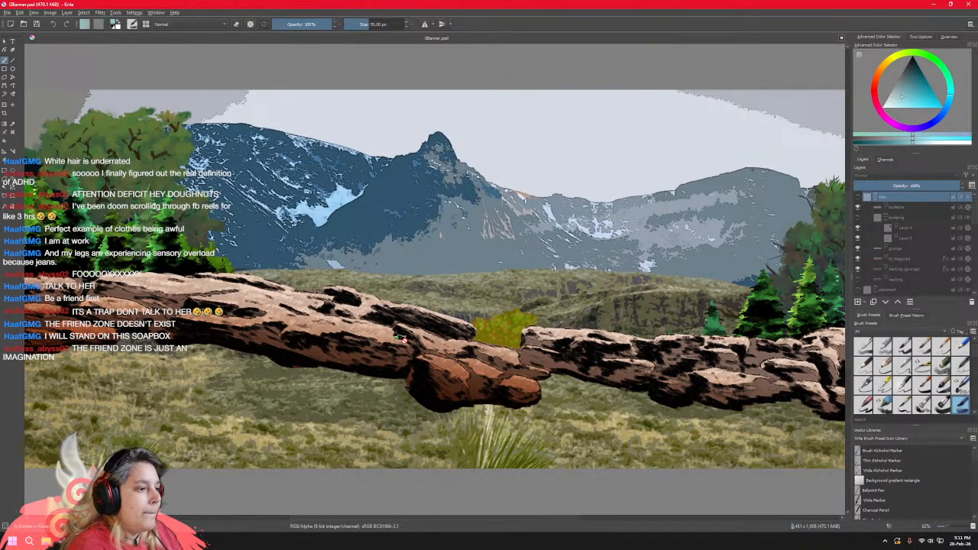
Collapse the title and placement groups and the group nested inside the title group in the layer stack.
left_click(886, 218)
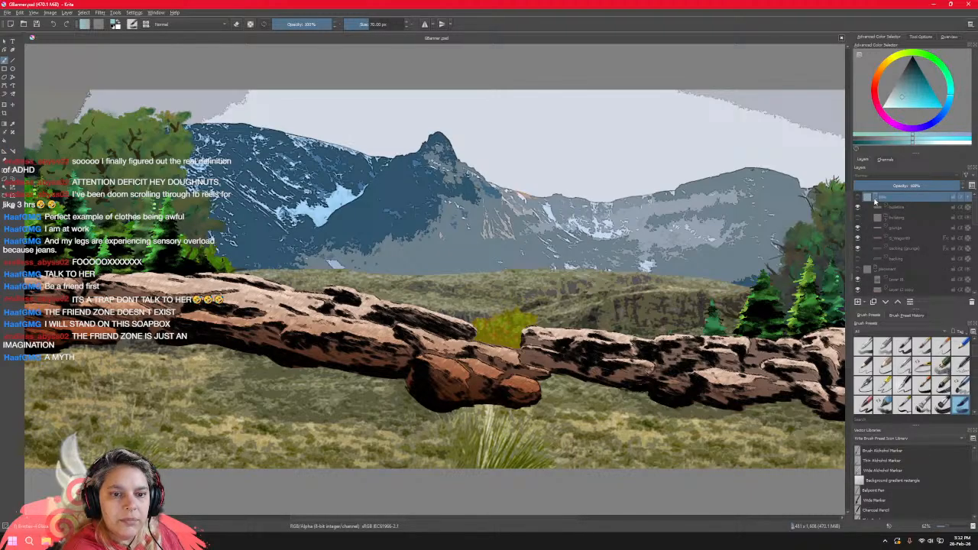
left_click(876, 205)
left_click(876, 217)
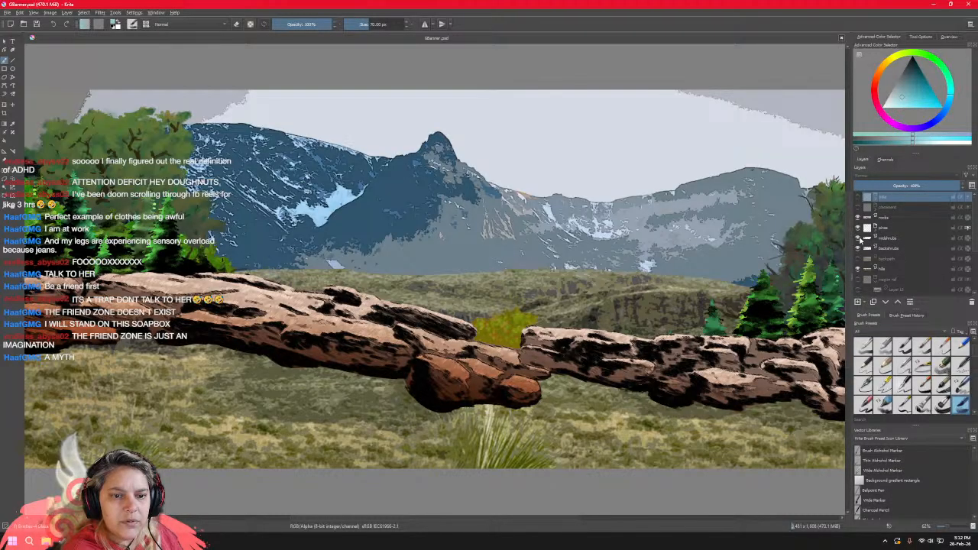
Identify the midshrubs layer by toggling its visibility, and add a new paint layer directly above it.
left_click(858, 238)
left_click(858, 239)
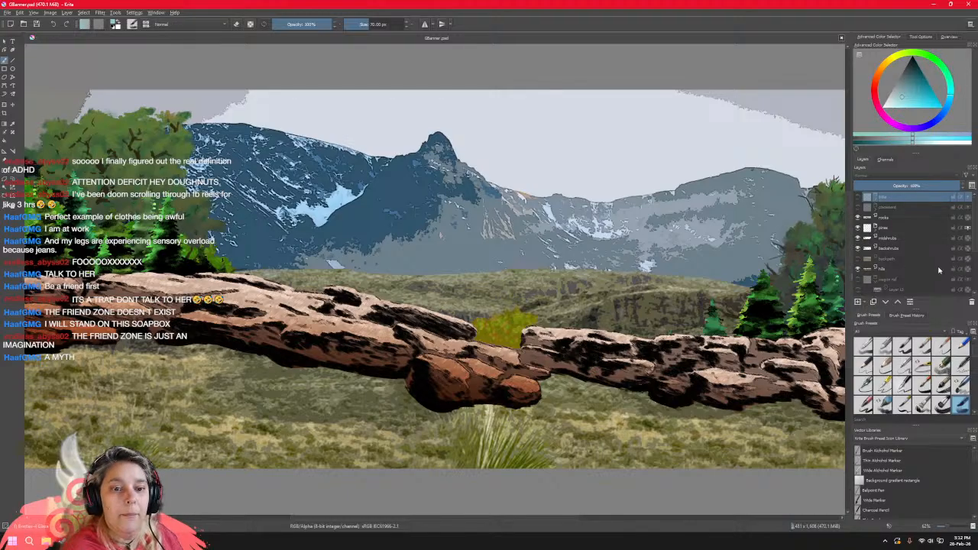
left_click(907, 240)
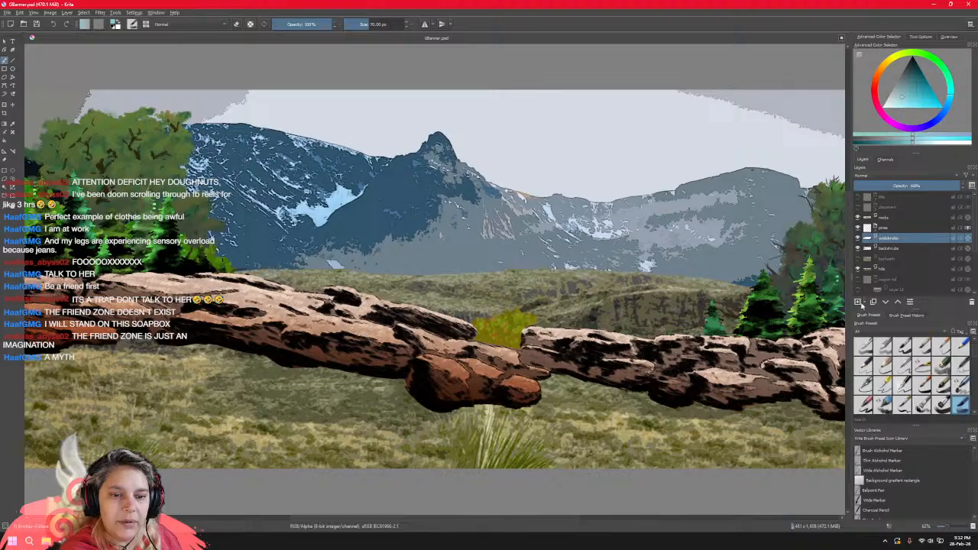
left_click(858, 303)
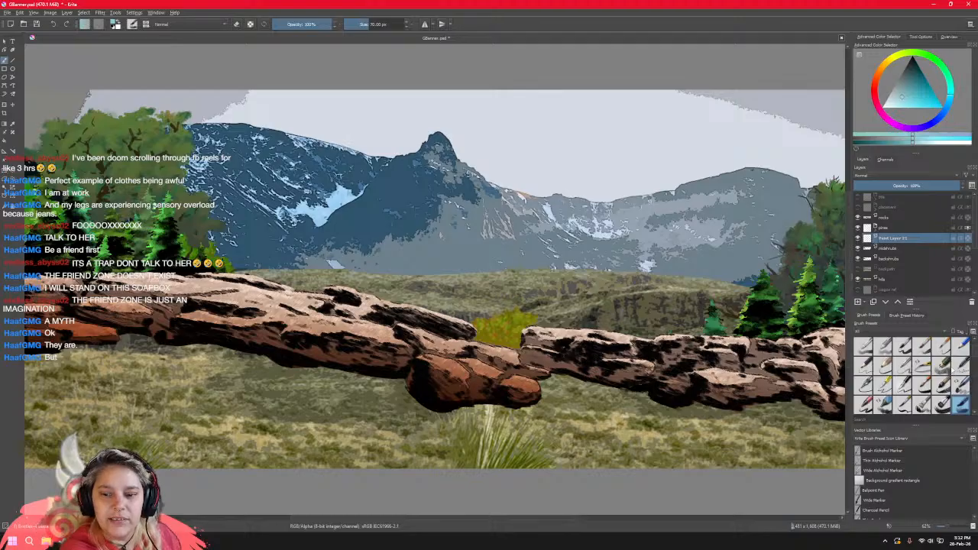
Try teal test strokes in the sky with two different 60 px brush presets, undoing each one.
left_click(960, 386)
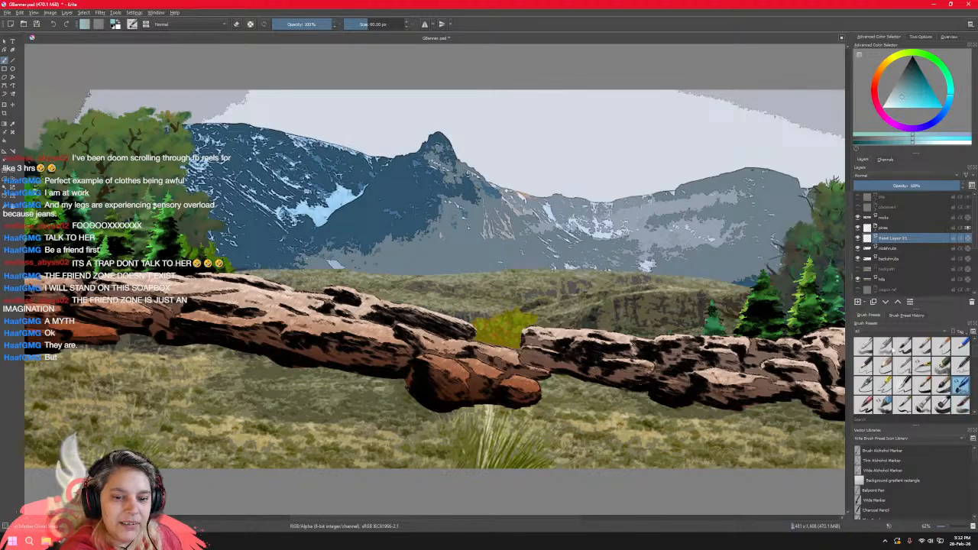
left_click_drag(628, 166, 702, 149)
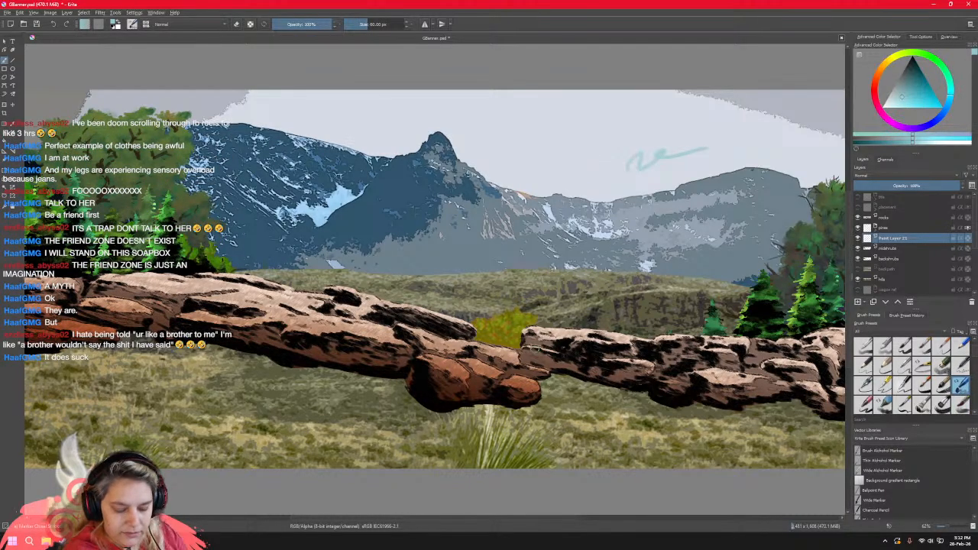
key("ctrl+z")
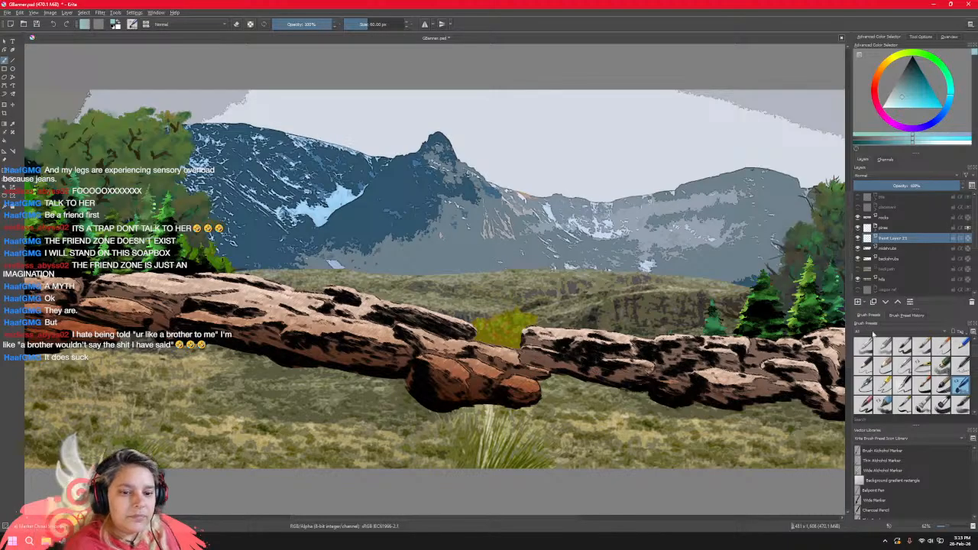
left_click(942, 386)
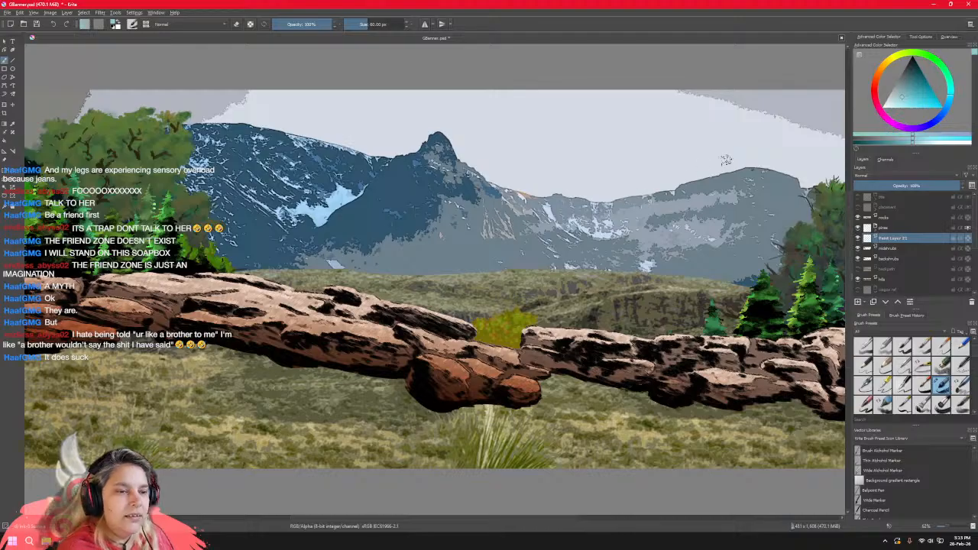
left_click_drag(591, 137, 499, 163)
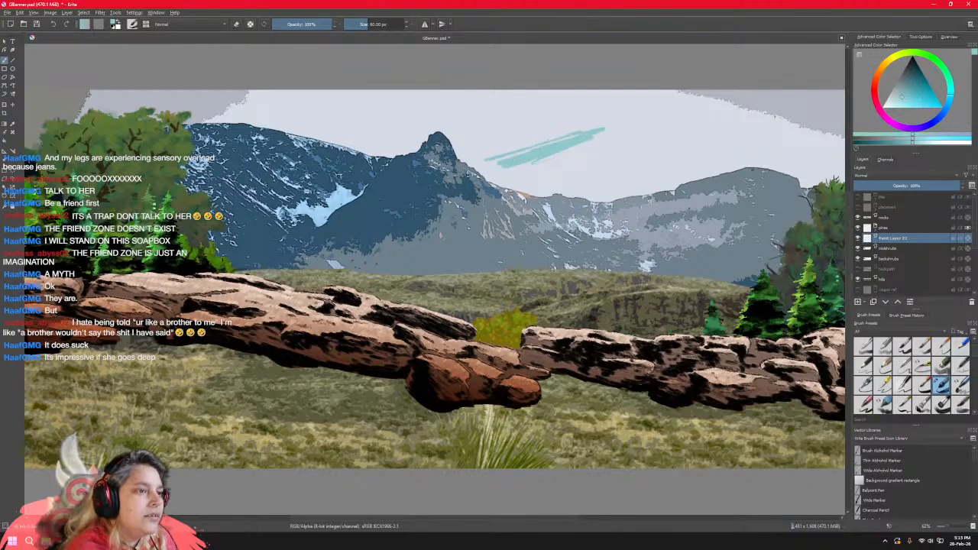
key("ctrl+z")
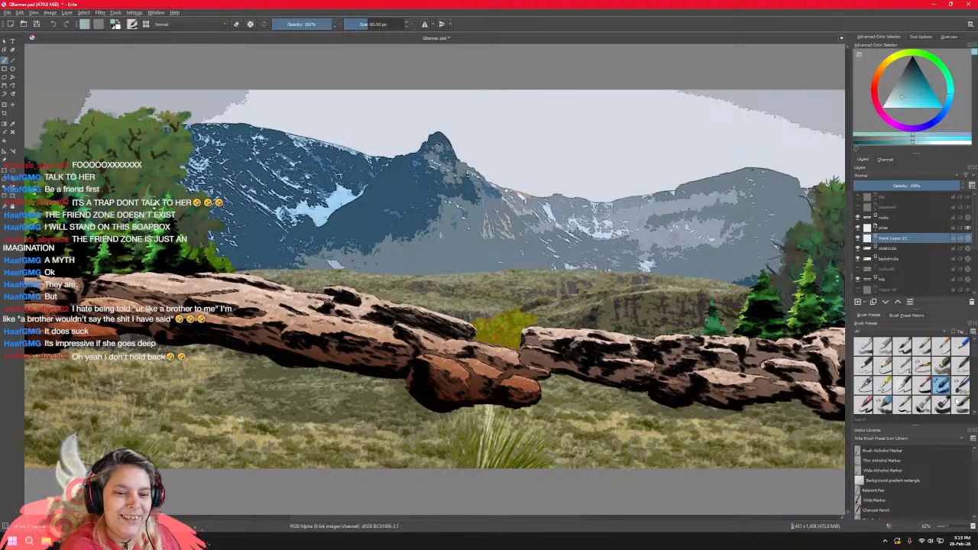
Paint translucent teal strokes in the sky with the 70 px Bristles-4 Glaze brush, and compare the scene with and without the paint layer.
left_click(960, 405)
mouse_move(717, 139)
left_mouse_down()
mouse_move(656, 162)
mouse_move(698, 138)
mouse_move(627, 154)
mouse_move(672, 144)
mouse_move(627, 173)
mouse_move(625, 165)
mouse_move(667, 145)
mouse_move(646, 159)
left_mouse_up()
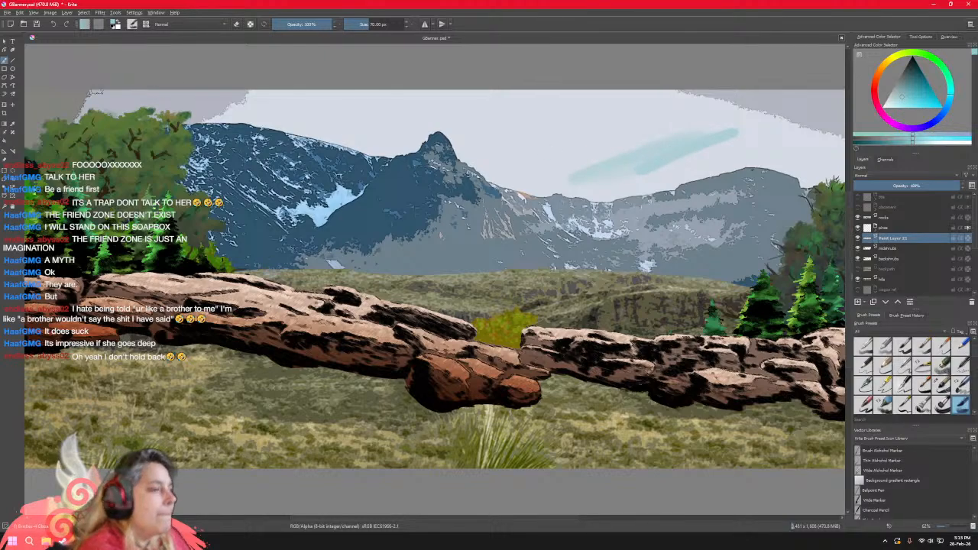
scroll(405, 215, "up", 1)
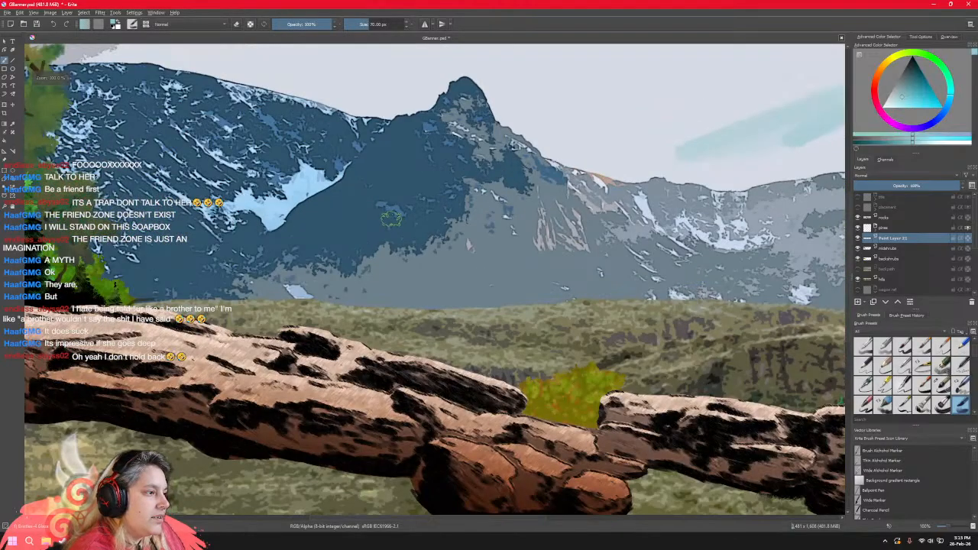
scroll(389, 218, "down", 2)
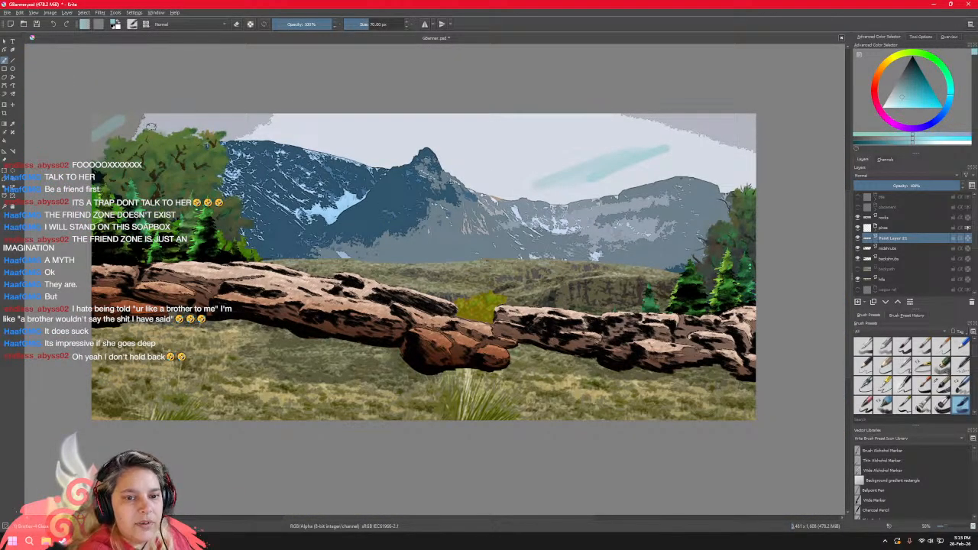
left_click(858, 238)
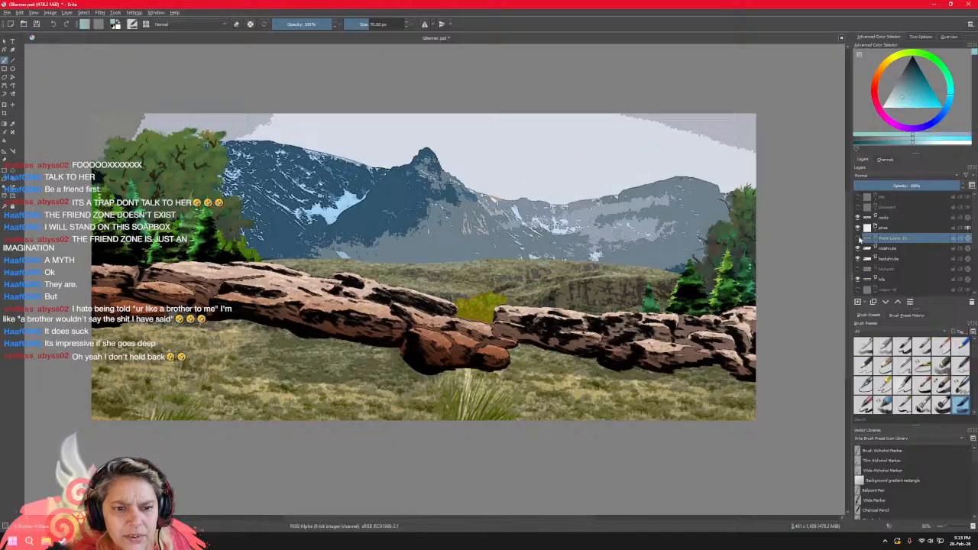
left_click(859, 239)
left_click(858, 238)
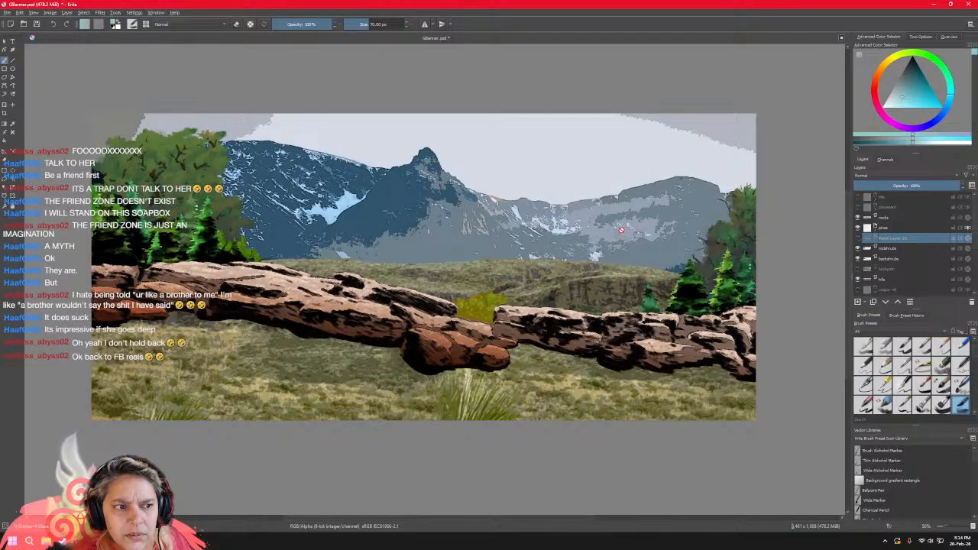
left_click(858, 239)
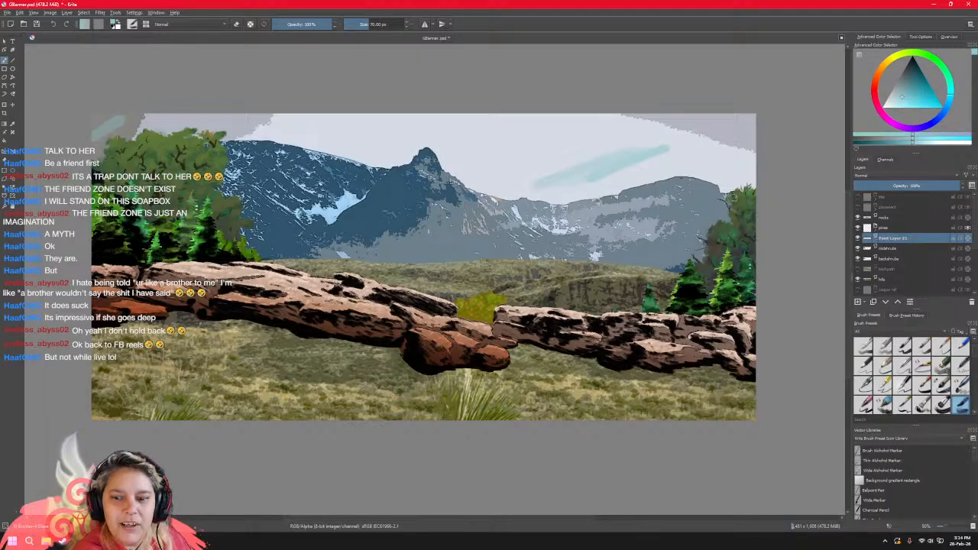
Brush translucent teal strokes from the sky down through the rock gap and across the large tree and sky at the left.
mouse_move(585, 212)
left_mouse_down()
mouse_move(489, 252)
mouse_move(447, 309)
mouse_move(428, 359)
left_mouse_up()
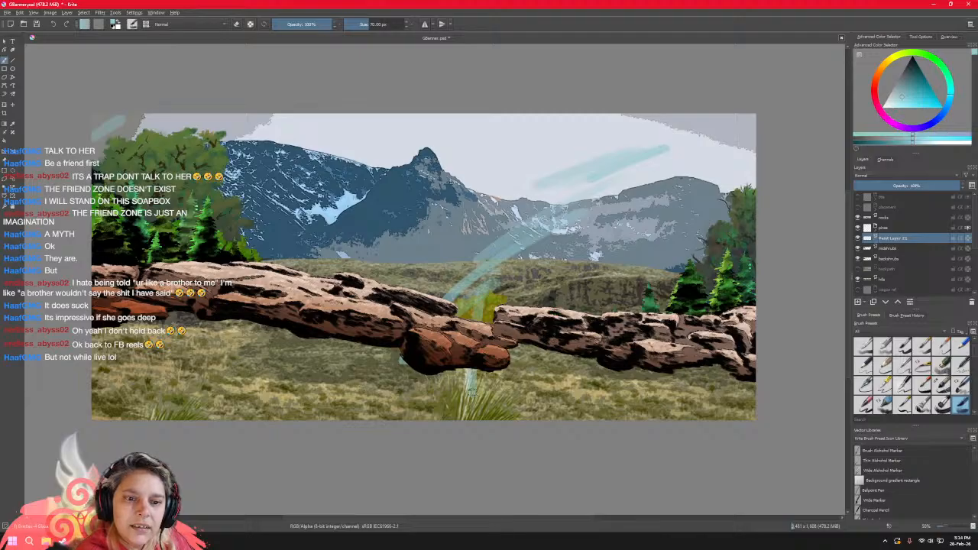
left_click_drag(458, 315, 539, 155)
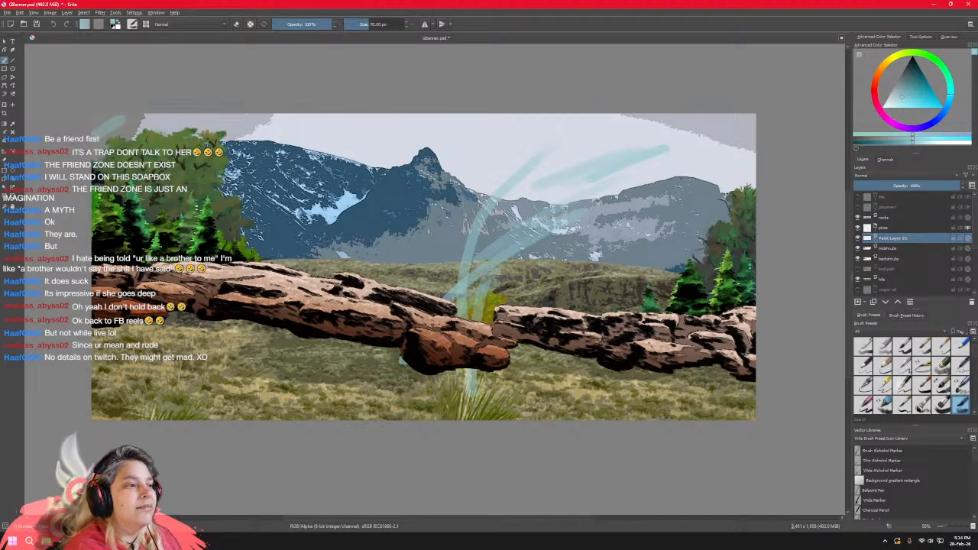
mouse_move(159, 130)
left_mouse_down()
mouse_move(96, 182)
mouse_move(159, 122)
mouse_move(97, 120)
mouse_move(98, 163)
mouse_move(197, 133)
mouse_move(223, 140)
mouse_move(253, 173)
mouse_move(226, 217)
left_mouse_up()
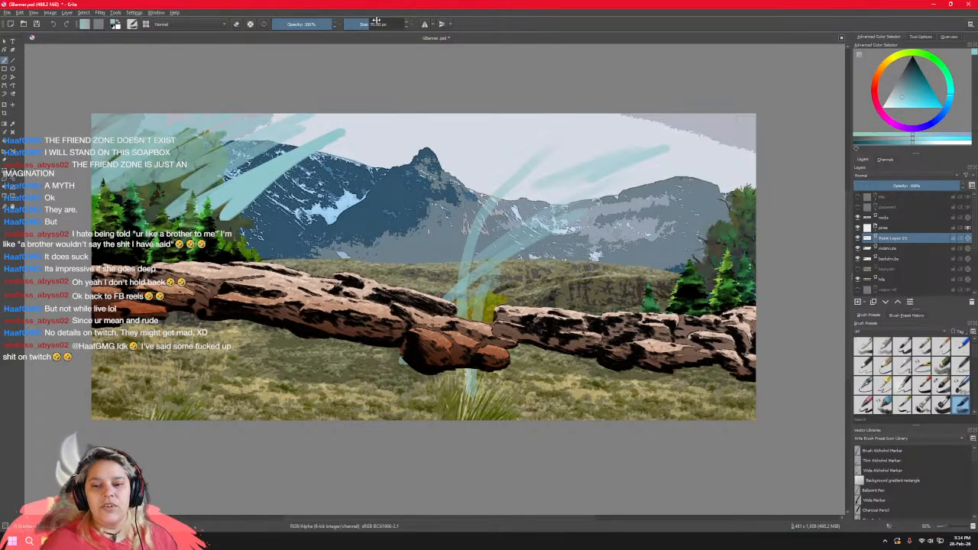
Enlarge the brush to about 205 px and wash translucent teal over the sky, mountains and distant trees.
left_click_drag(376, 20, 385, 27)
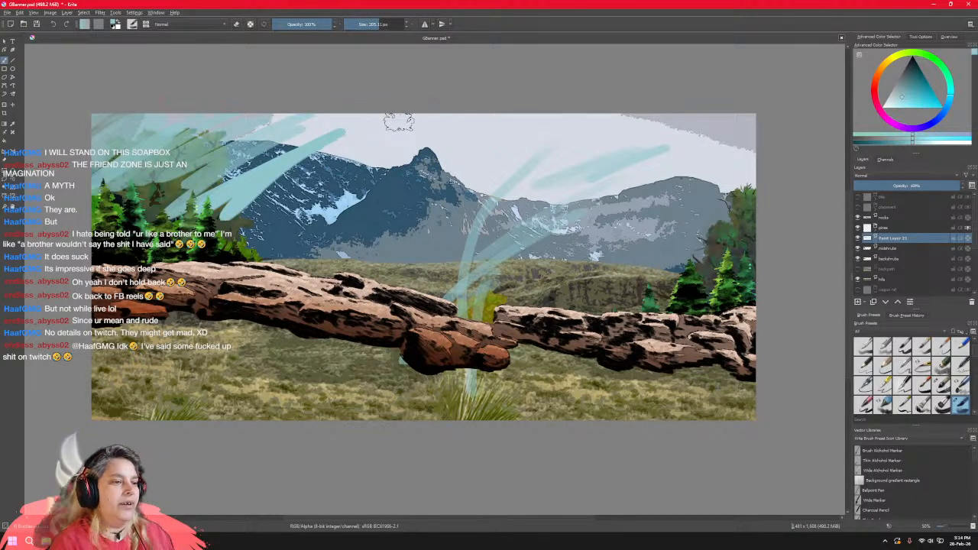
mouse_move(221, 201)
left_mouse_down()
mouse_move(184, 168)
mouse_move(206, 122)
mouse_move(115, 130)
mouse_move(95, 121)
mouse_move(117, 206)
left_mouse_up()
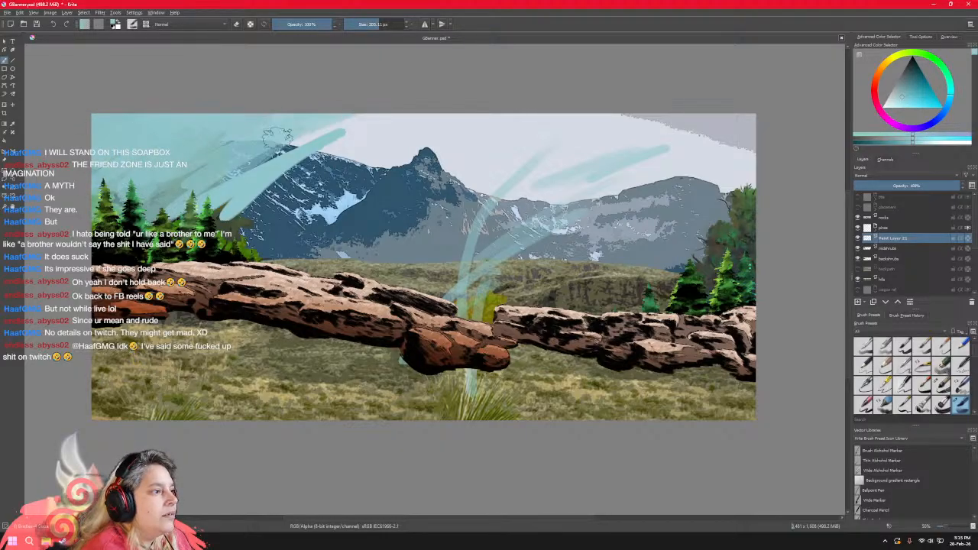
mouse_move(277, 136)
left_mouse_down()
mouse_move(731, 136)
mouse_move(710, 252)
mouse_move(672, 291)
left_mouse_up()
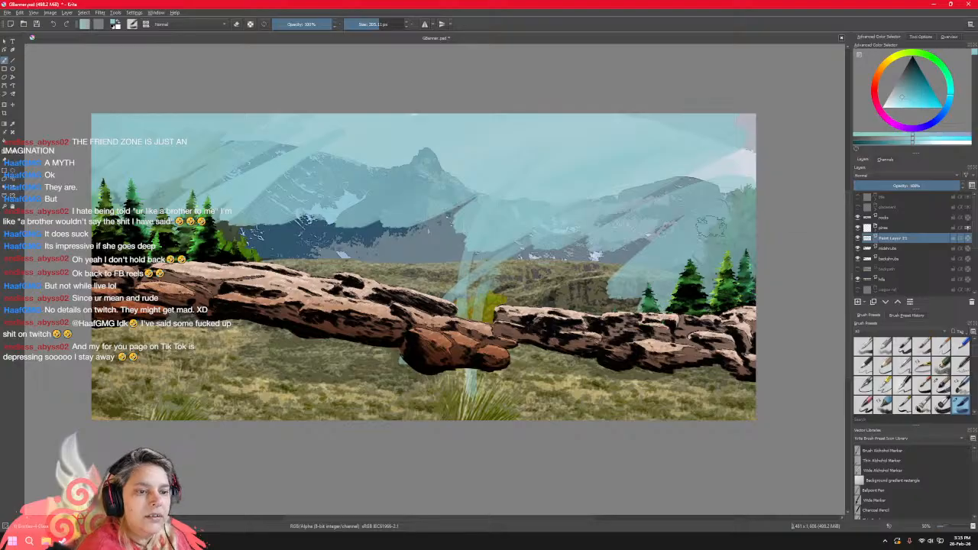
mouse_move(710, 224)
left_mouse_down()
mouse_move(740, 165)
mouse_move(593, 205)
mouse_move(620, 174)
mouse_move(447, 214)
mouse_move(327, 176)
mouse_move(318, 146)
mouse_move(262, 138)
left_mouse_up()
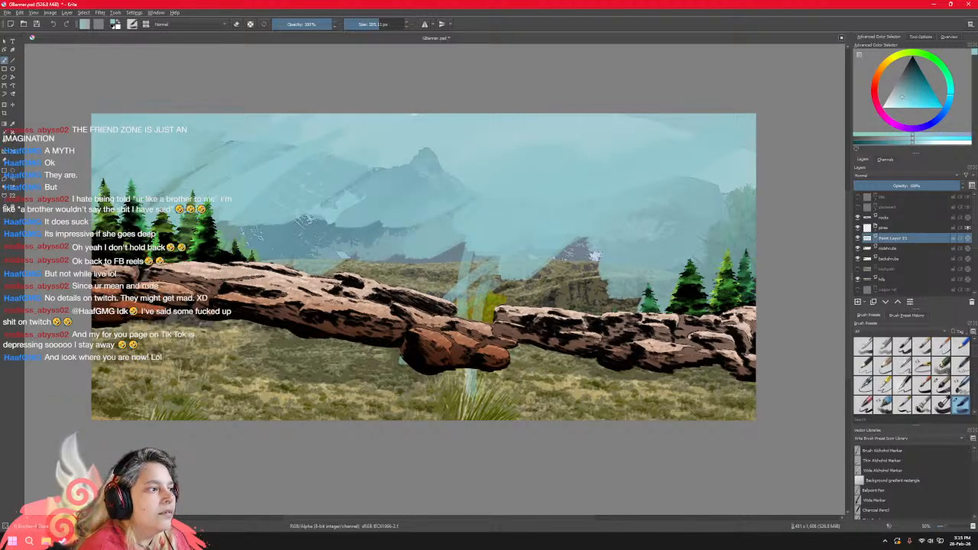
Extend the light teal wash over the upper-left sky and mountains and down the distant hillside at the right.
mouse_move(200, 133)
left_mouse_down()
mouse_move(197, 171)
mouse_move(413, 126)
mouse_move(490, 125)
mouse_move(469, 158)
left_mouse_up()
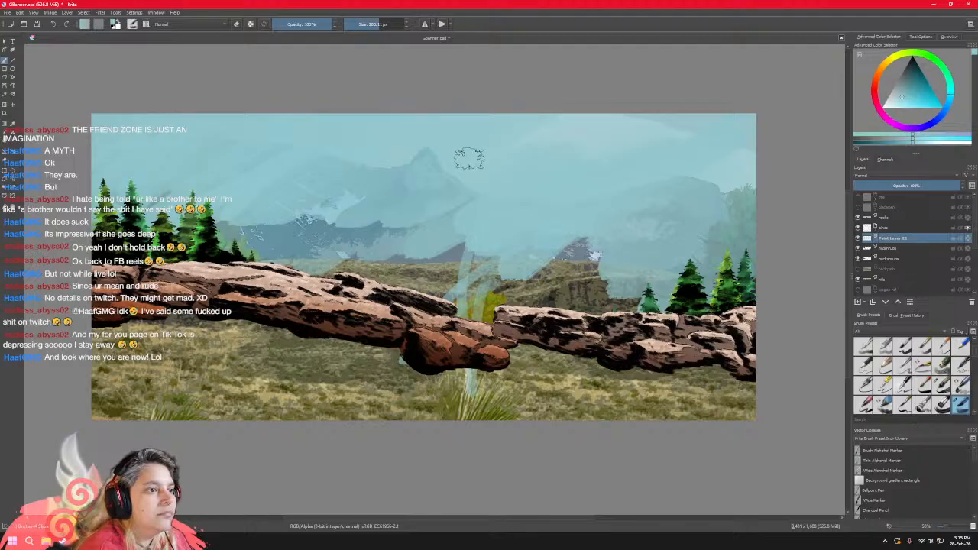
mouse_move(718, 208)
left_mouse_down()
mouse_move(739, 227)
mouse_move(699, 246)
left_mouse_up()
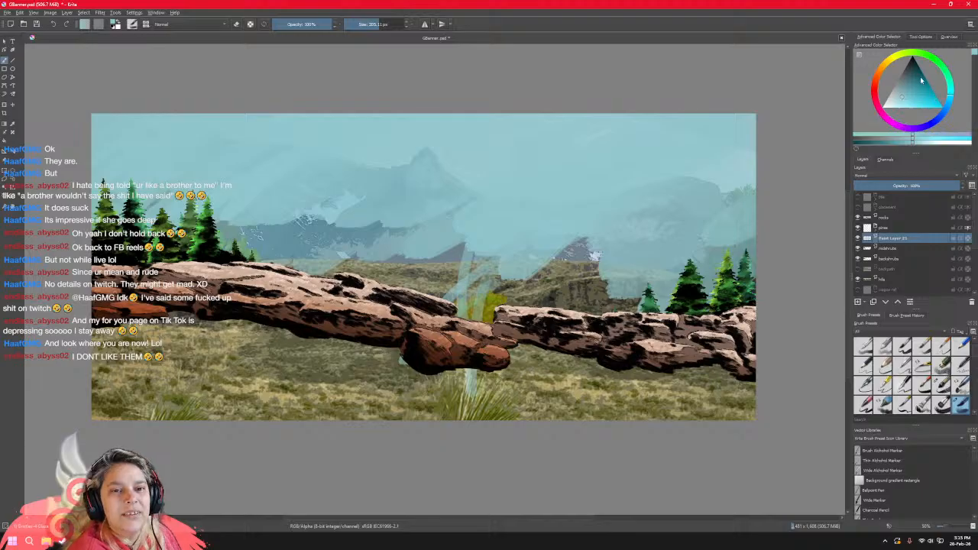
Choose a darker, greyish blue-teal and brush broad diagonal strokes across the sky and mountains, smoothing the darker patches at the upper left.
left_click_drag(921, 80, 916, 78)
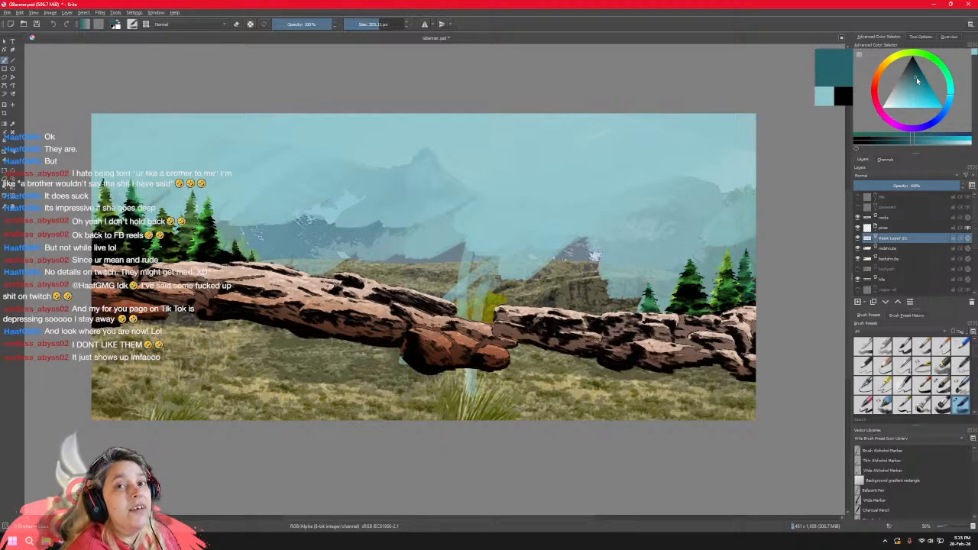
left_click(912, 76)
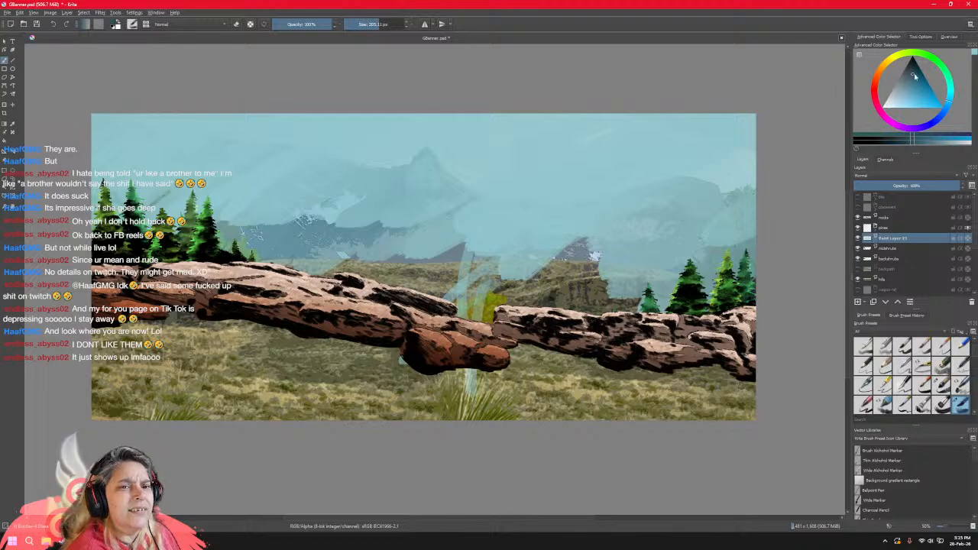
left_click(916, 91)
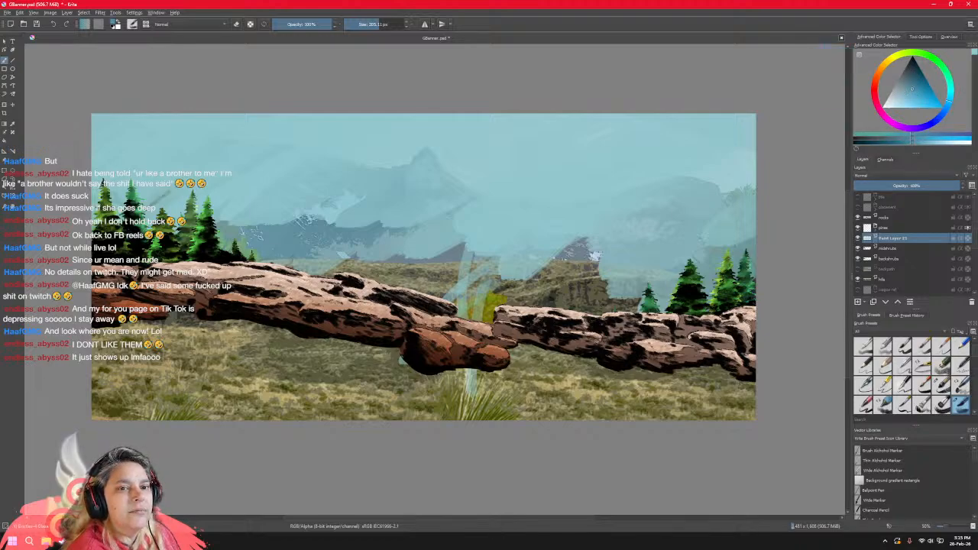
mouse_move(229, 185)
left_mouse_down()
mouse_move(254, 124)
mouse_move(118, 123)
left_mouse_up()
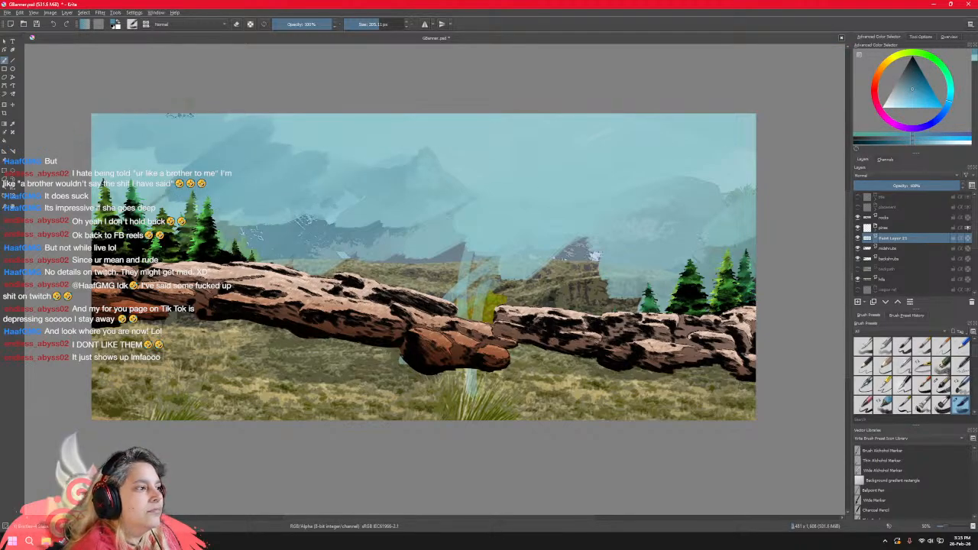
mouse_move(274, 180)
left_mouse_down()
mouse_move(418, 127)
mouse_move(375, 168)
mouse_move(388, 191)
left_mouse_up()
mouse_move(339, 136)
left_mouse_down()
mouse_move(215, 168)
mouse_move(138, 156)
mouse_move(112, 116)
mouse_move(222, 146)
mouse_move(161, 187)
mouse_move(244, 159)
mouse_move(336, 191)
mouse_move(515, 148)
mouse_move(476, 222)
mouse_move(585, 245)
mouse_move(550, 194)
mouse_move(631, 170)
mouse_move(707, 250)
mouse_move(673, 200)
mouse_move(707, 229)
mouse_move(661, 140)
mouse_move(389, 201)
mouse_move(252, 140)
left_mouse_up()
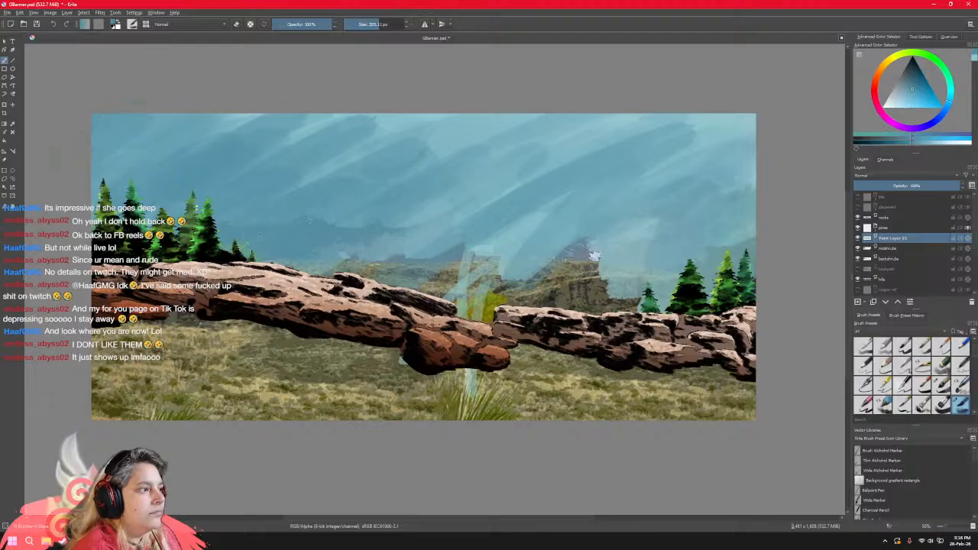
mouse_move(301, 120)
left_mouse_down()
mouse_move(344, 138)
mouse_move(474, 127)
mouse_move(367, 179)
left_mouse_up()
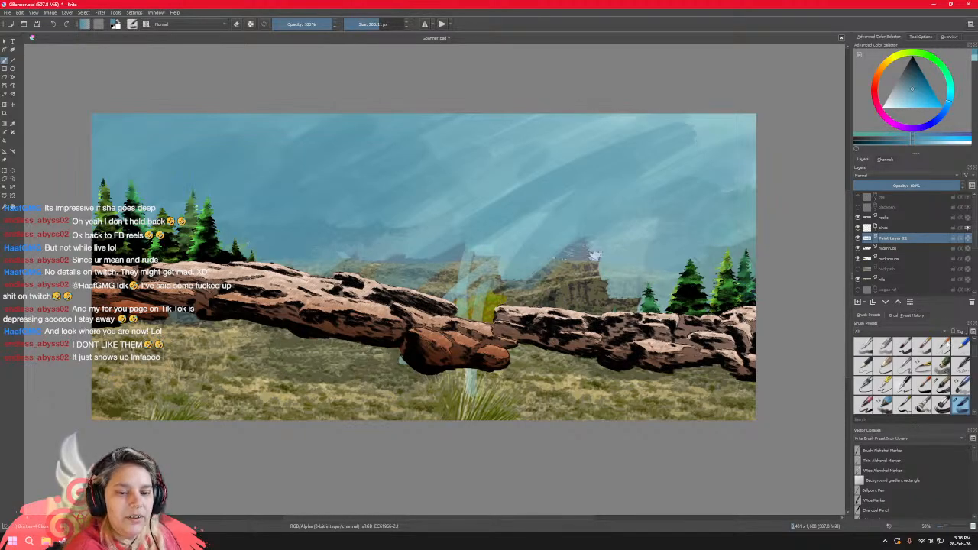
Reduce the brush to about 111 px, pick a lighter teal, and sweep diagonal strokes over the sky from the right edge to the centre.
left_click_drag(375, 25, 372, 24)
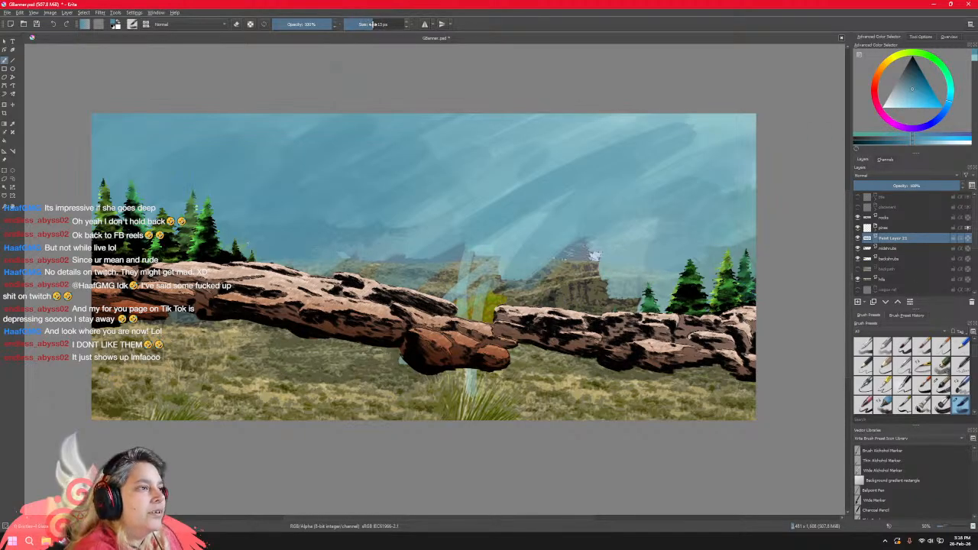
left_click(950, 96)
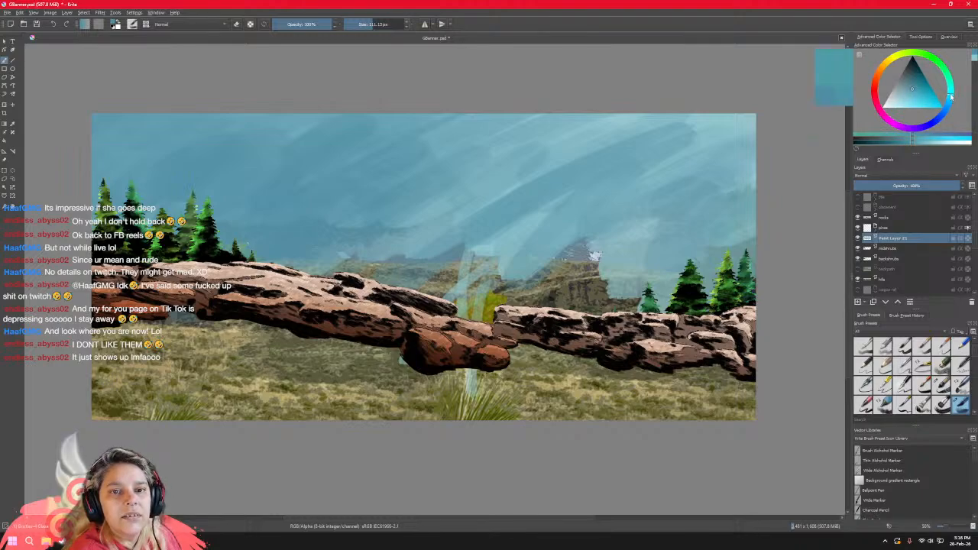
left_click(908, 98)
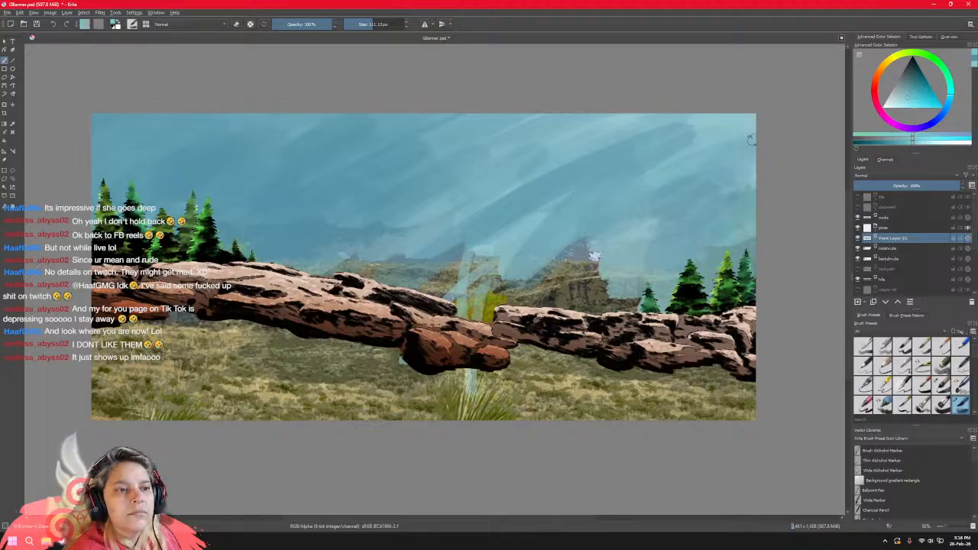
mouse_move(743, 207)
left_mouse_down()
mouse_move(618, 264)
mouse_move(550, 279)
left_mouse_up()
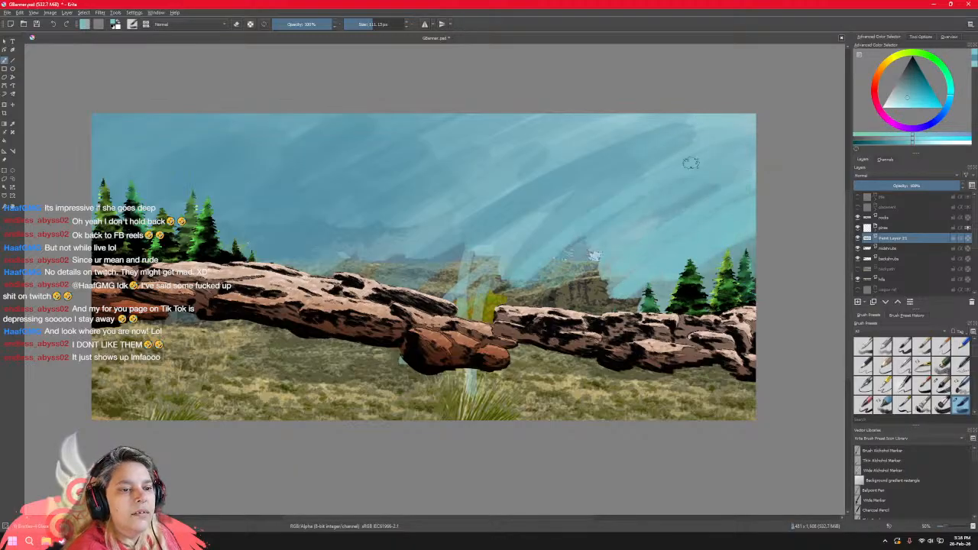
left_click_drag(693, 162, 487, 271)
mouse_move(651, 153)
left_mouse_down()
mouse_move(534, 196)
mouse_move(428, 261)
left_mouse_up()
left_click_drag(669, 128, 369, 245)
left_click_drag(535, 145, 321, 252)
left_click_drag(520, 127, 260, 233)
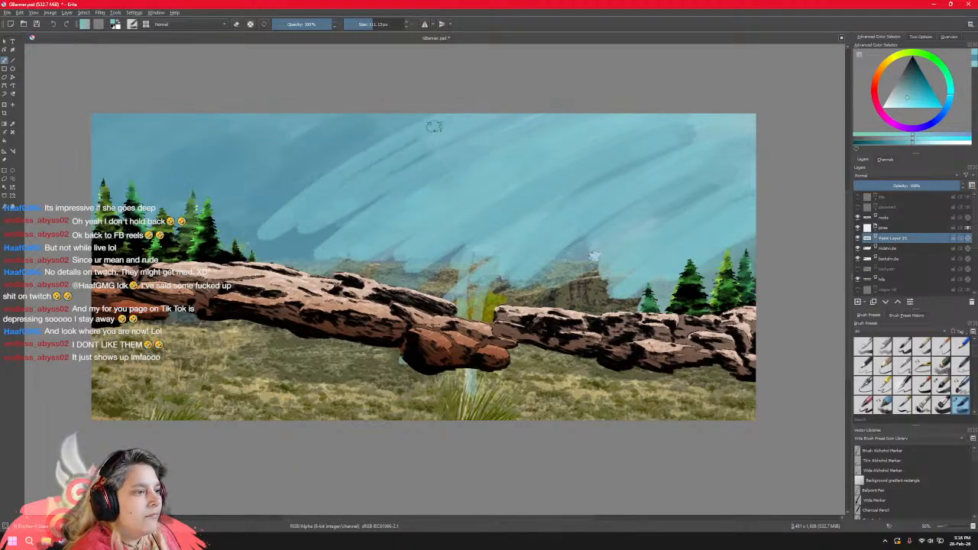
Continue the light teal diagonal strokes across the left part of the sky as far as the upper-left corner.
mouse_move(433, 118)
left_mouse_down()
mouse_move(218, 236)
mouse_move(172, 225)
left_mouse_up()
left_click_drag(328, 119, 157, 222)
left_click_drag(295, 119, 147, 213)
left_click_drag(258, 119, 120, 202)
mouse_move(235, 117)
left_mouse_down()
mouse_move(96, 207)
mouse_move(97, 191)
left_mouse_up()
left_click_drag(165, 118, 97, 161)
left_click_drag(130, 118, 95, 143)
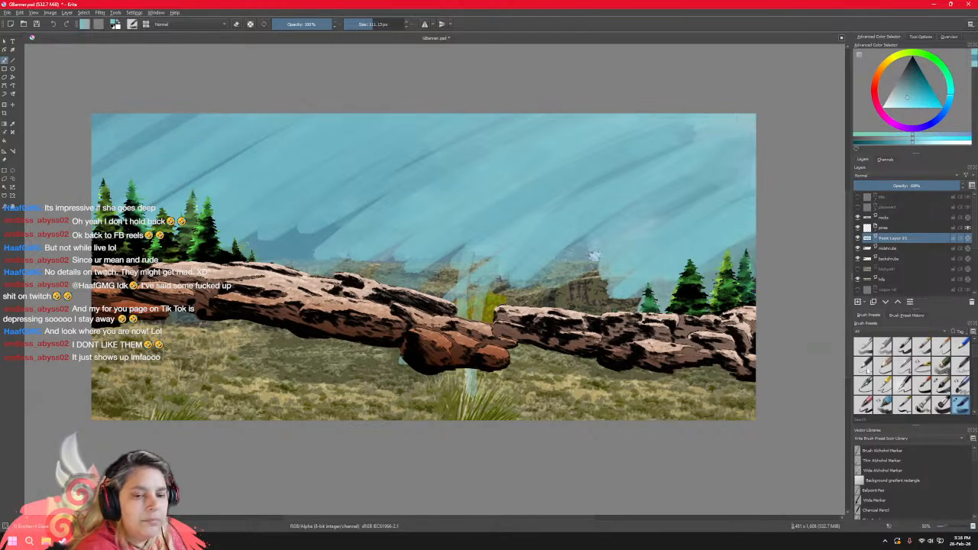
Try the 35 px marker and several watercolor brush presets for the sky, and undo the last test stroke.
left_click(883, 405)
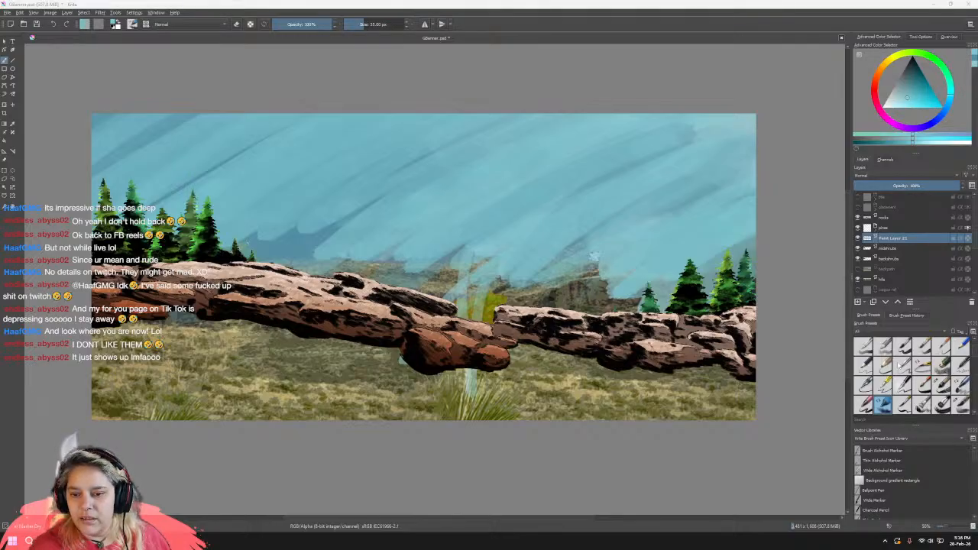
scroll(939, 372, "down", 3)
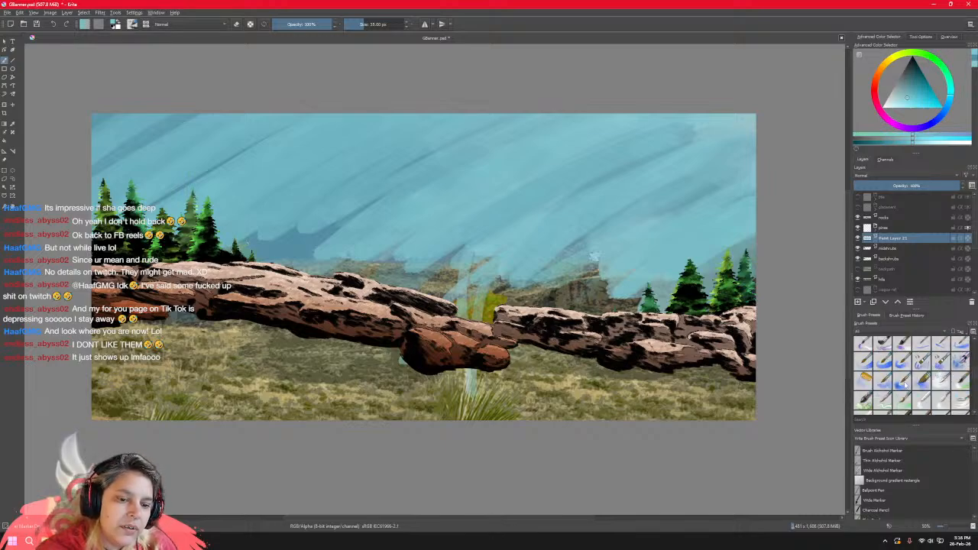
left_click(903, 382)
left_click(880, 382)
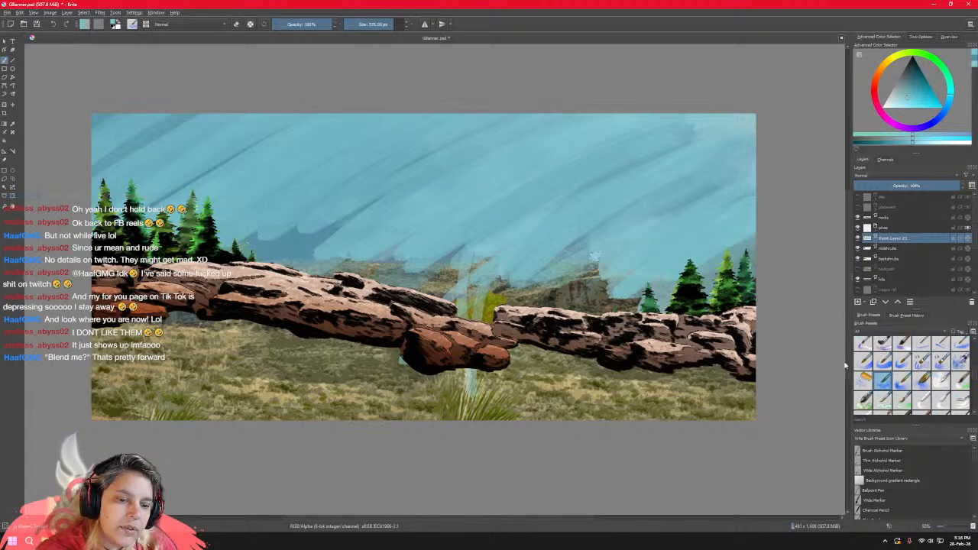
left_click(864, 380)
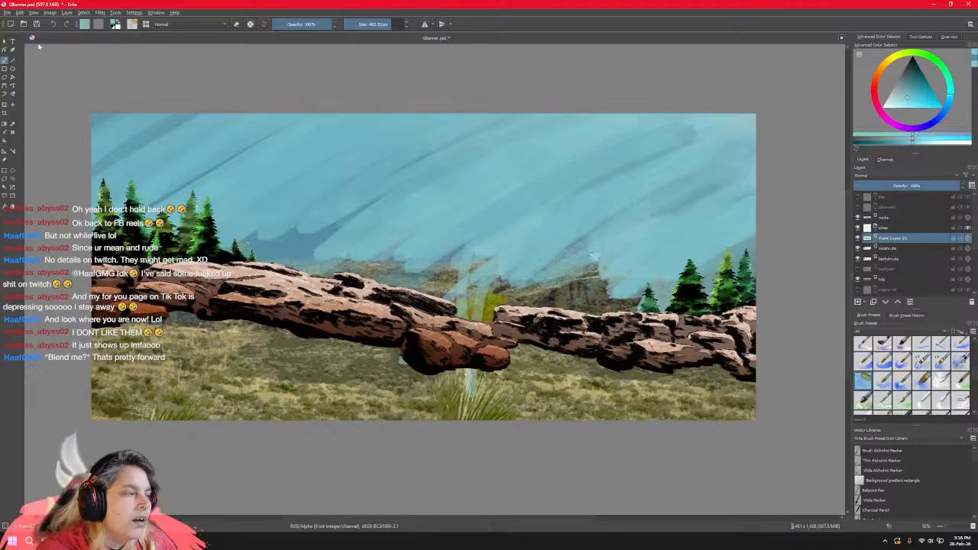
left_click(20, 13)
left_click(40, 24)
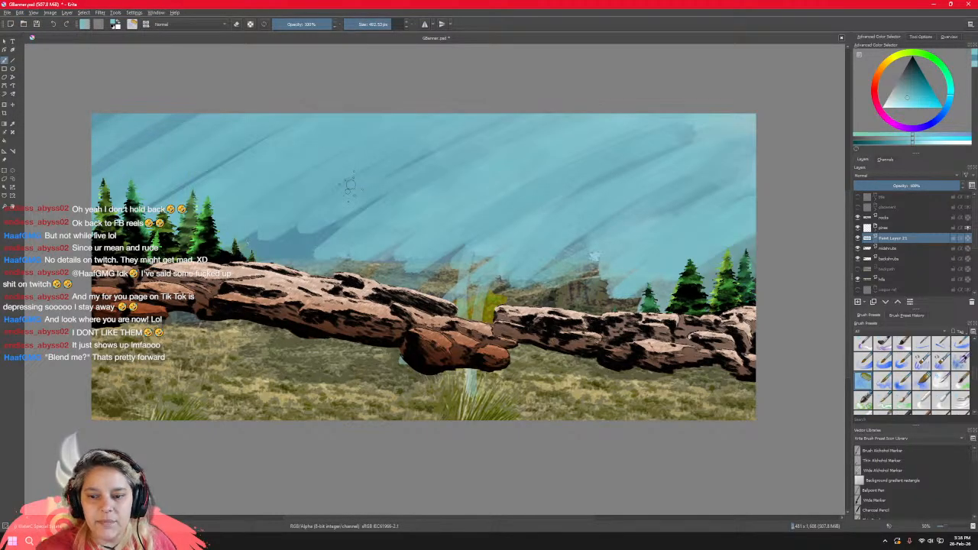
Test a 220 px textured brush preset with a stroke across the sky at the right, and undo that stroke.
left_click(864, 405)
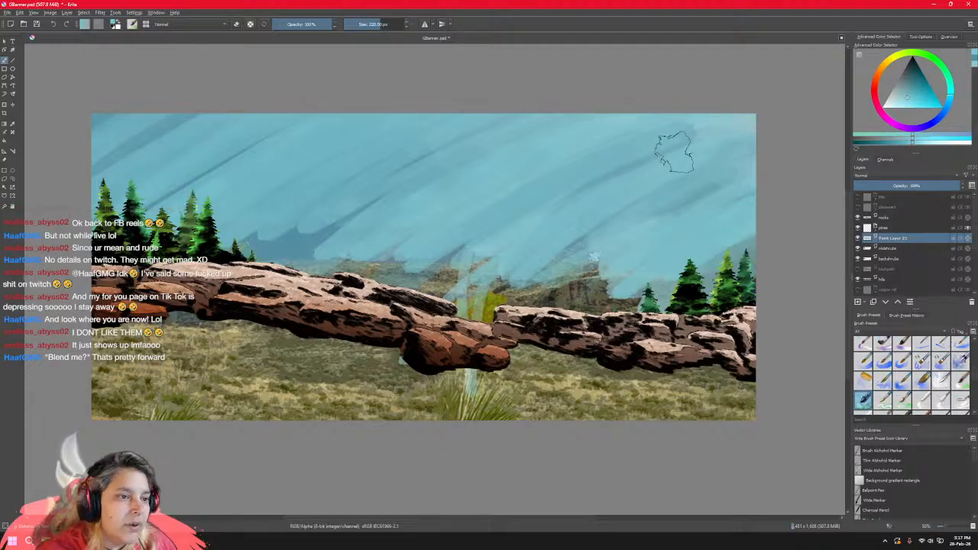
mouse_move(611, 177)
left_mouse_down()
mouse_move(404, 207)
mouse_move(530, 190)
mouse_move(496, 208)
left_mouse_up()
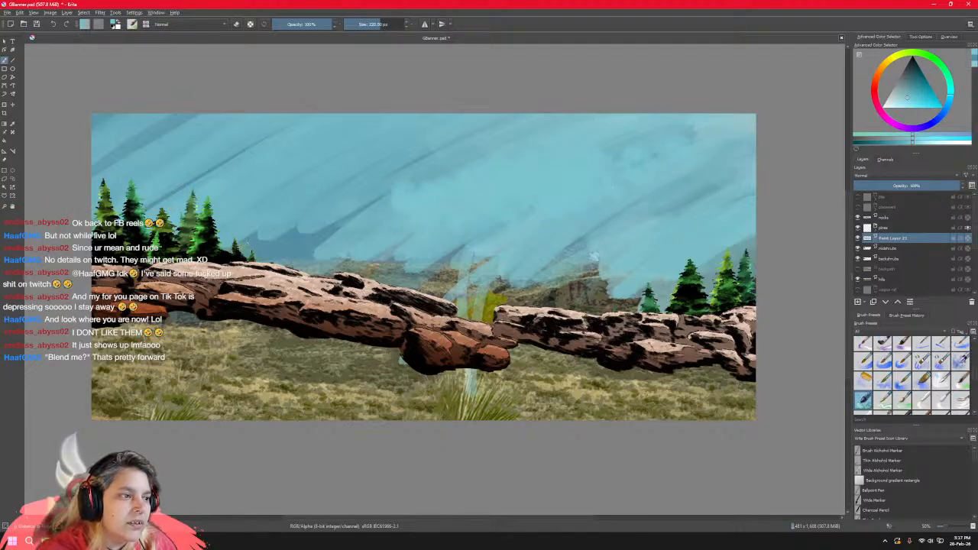
left_click(19, 12)
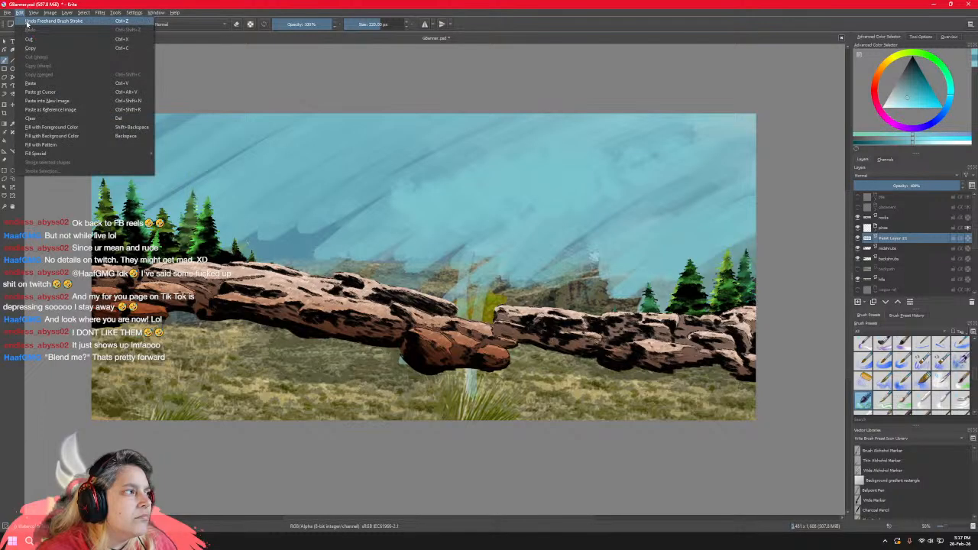
left_click(29, 22)
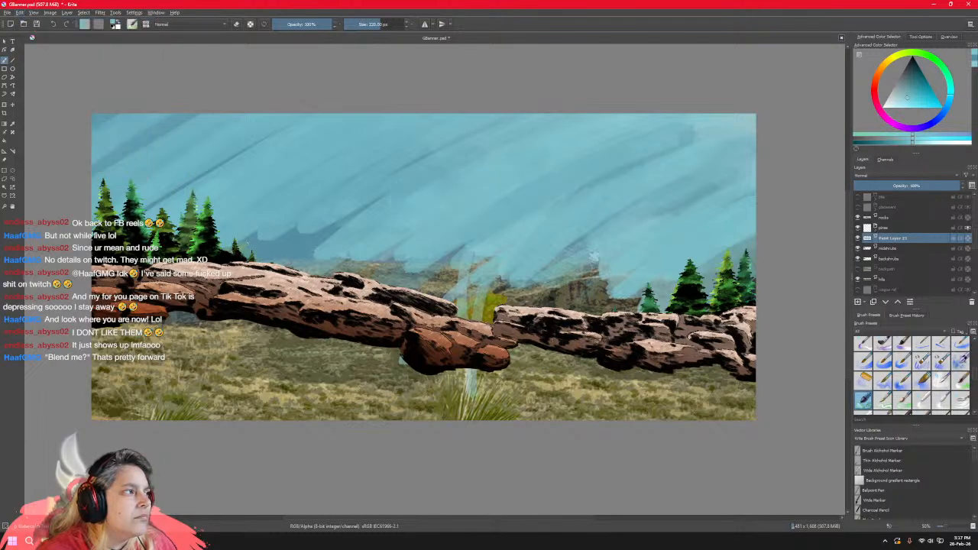
Switch to a bristle-textured preset, undo its test stroke, and brush diagonally across the sky at about 320 px.
left_click(903, 398)
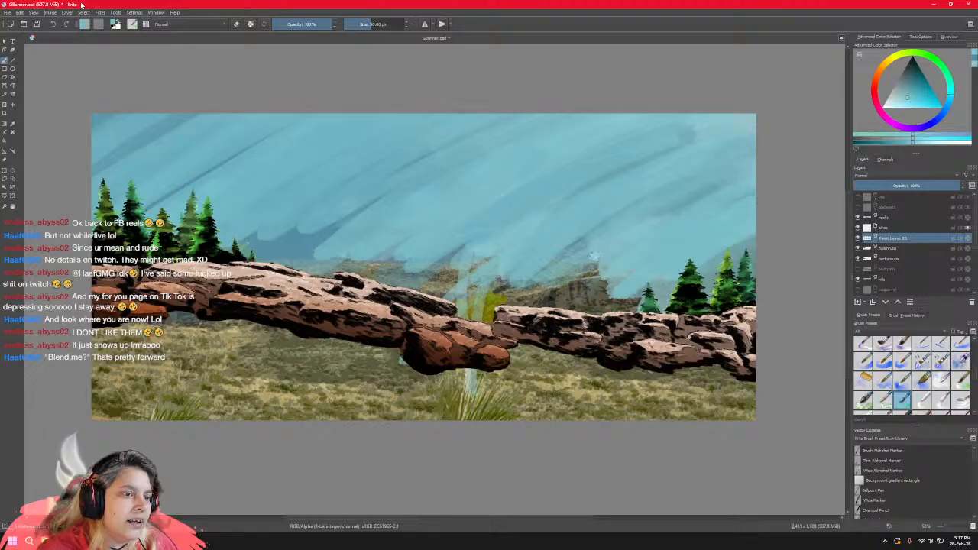
left_click(20, 12)
left_click(25, 23)
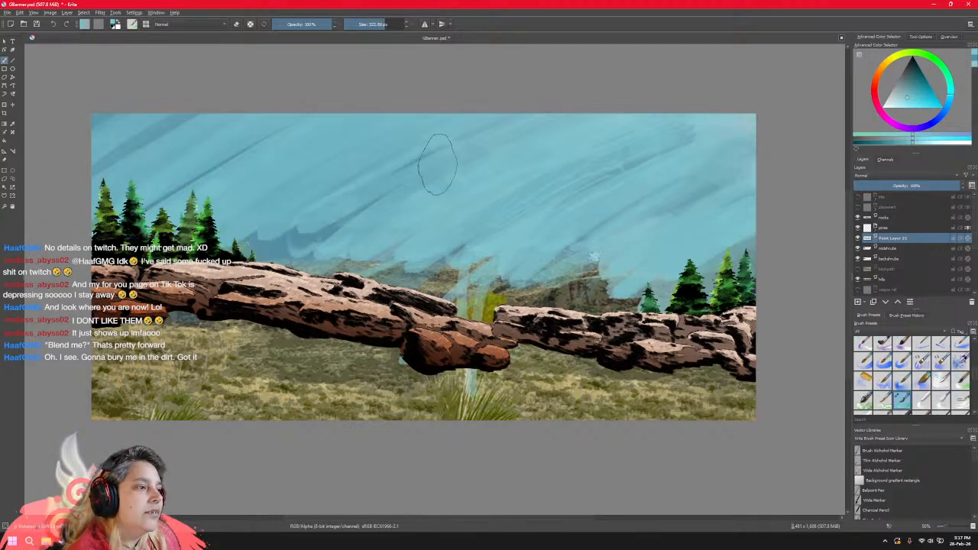
left_click_drag(569, 223, 715, 203)
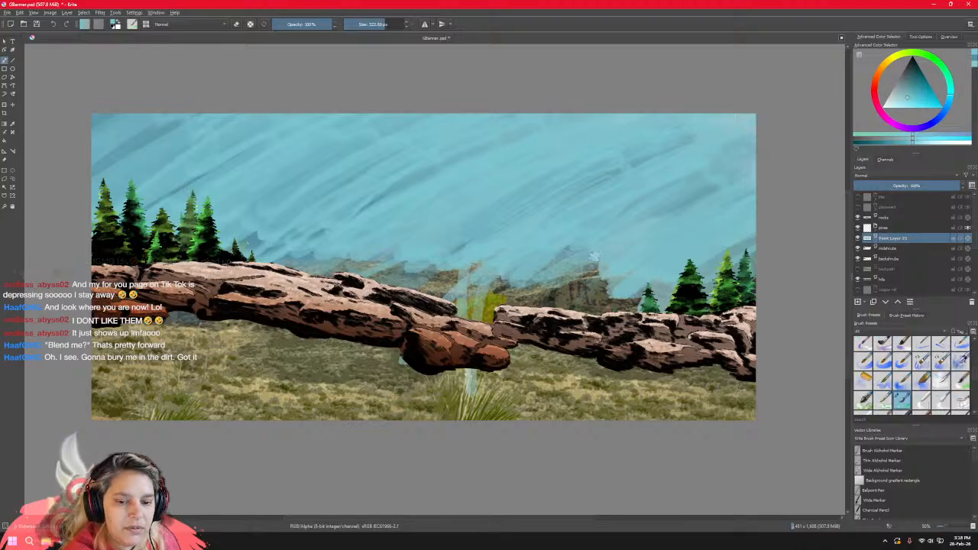
Smear the sky's streaks diagonally with a Blender preset at about 470 px, down to the tree line and distant hills.
left_click(959, 398)
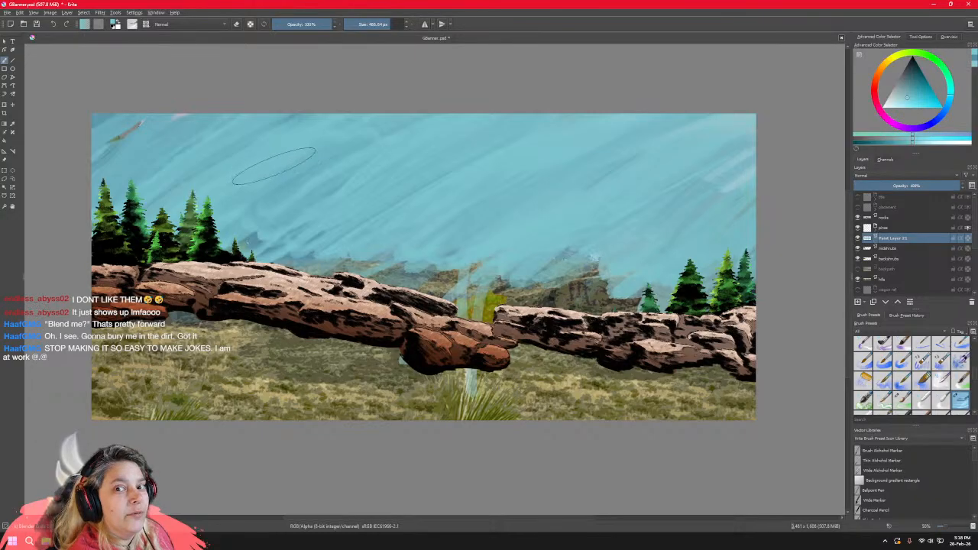
left_click_drag(252, 186, 211, 207)
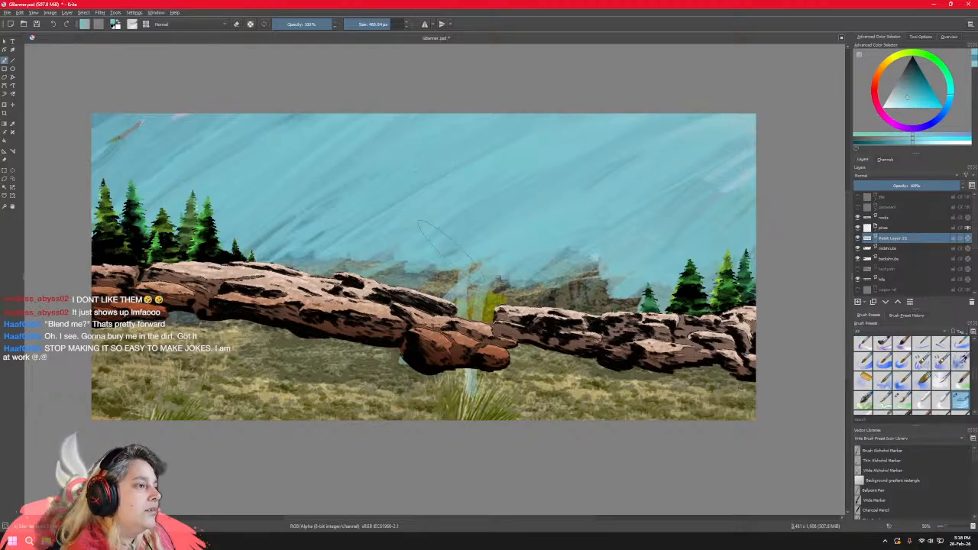
left_click_drag(384, 179, 476, 249)
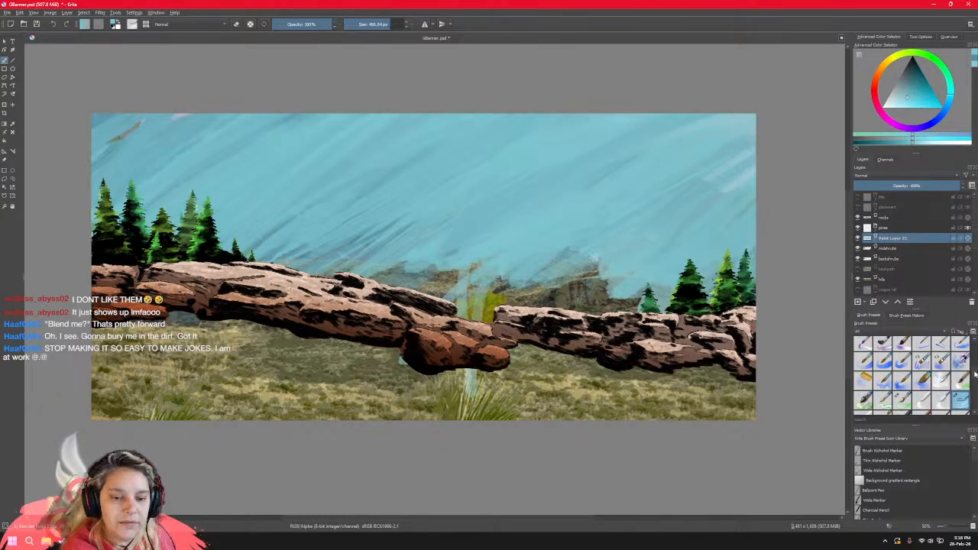
Select the mountain stamp preset, test it in periwinkle blue over the sky at the right, and undo the stroke.
left_click_drag(974, 375, 971, 409)
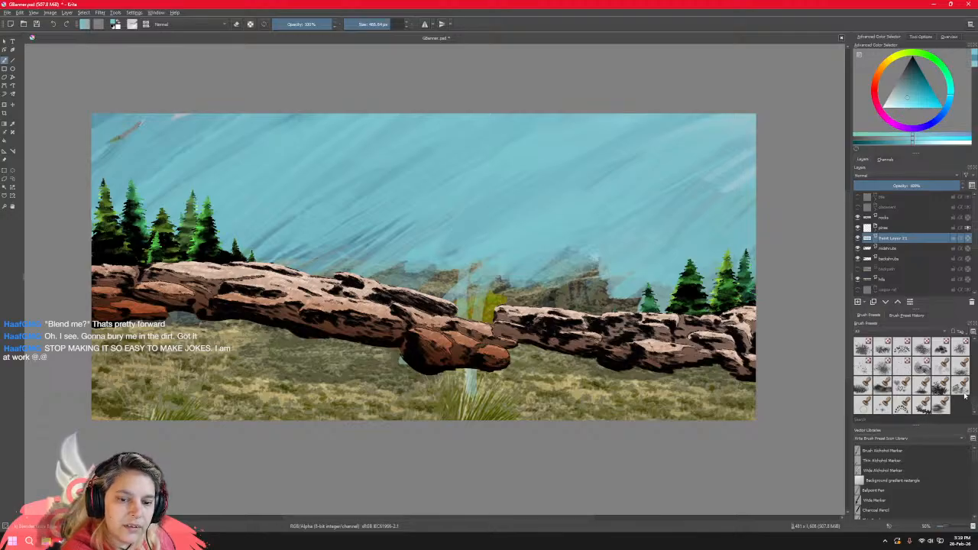
left_click(961, 388)
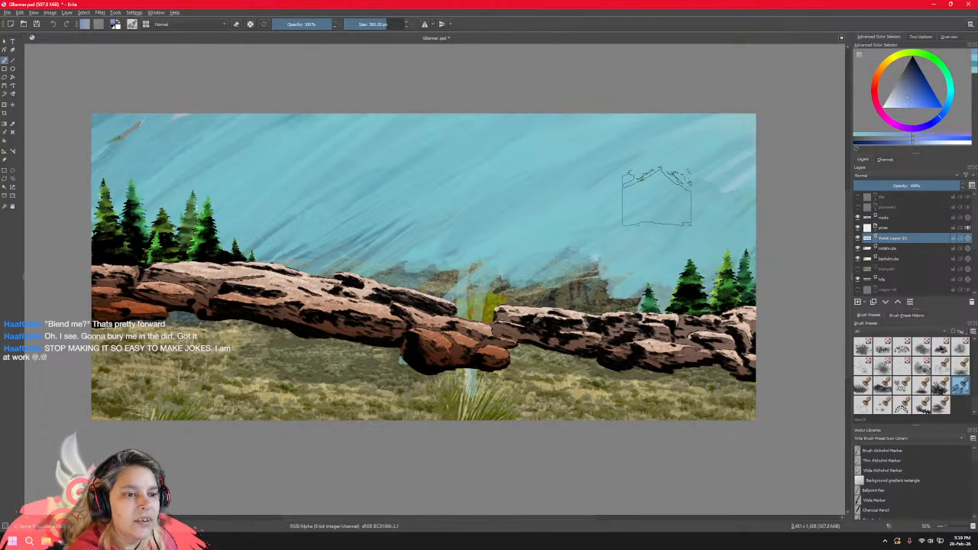
mouse_move(648, 201)
left_mouse_down()
mouse_move(535, 227)
mouse_move(644, 225)
mouse_move(567, 232)
mouse_move(624, 239)
mouse_move(514, 243)
mouse_move(474, 227)
mouse_move(446, 239)
mouse_move(560, 232)
left_mouse_up()
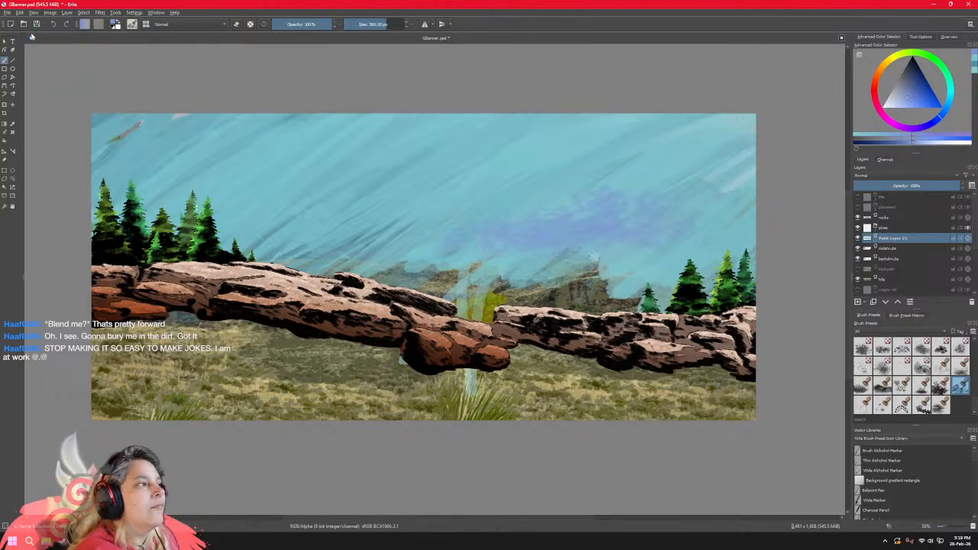
left_click(21, 13)
left_click(34, 22)
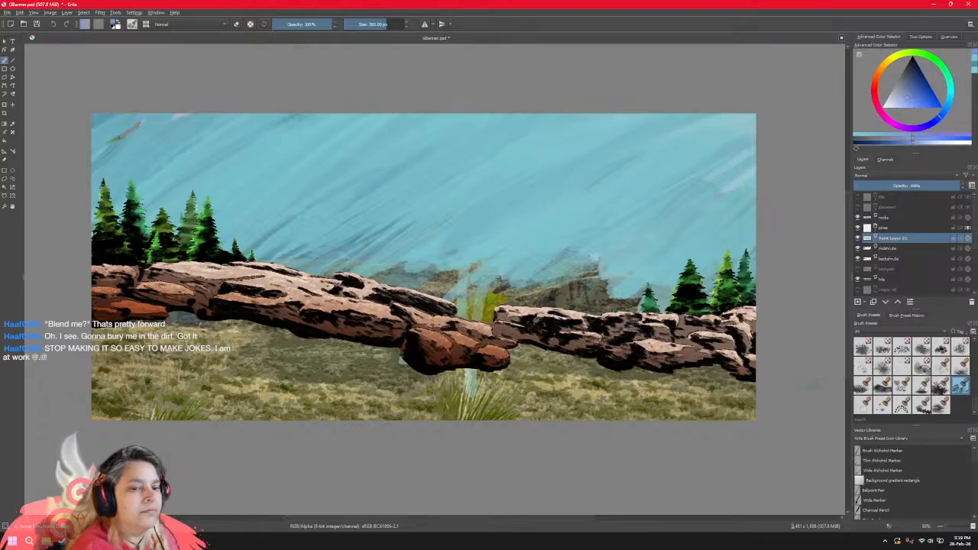
Choose a light cornflower blue and tint the sky with a soft Lighten-mode adjustment preset at 600 px.
left_click(930, 105)
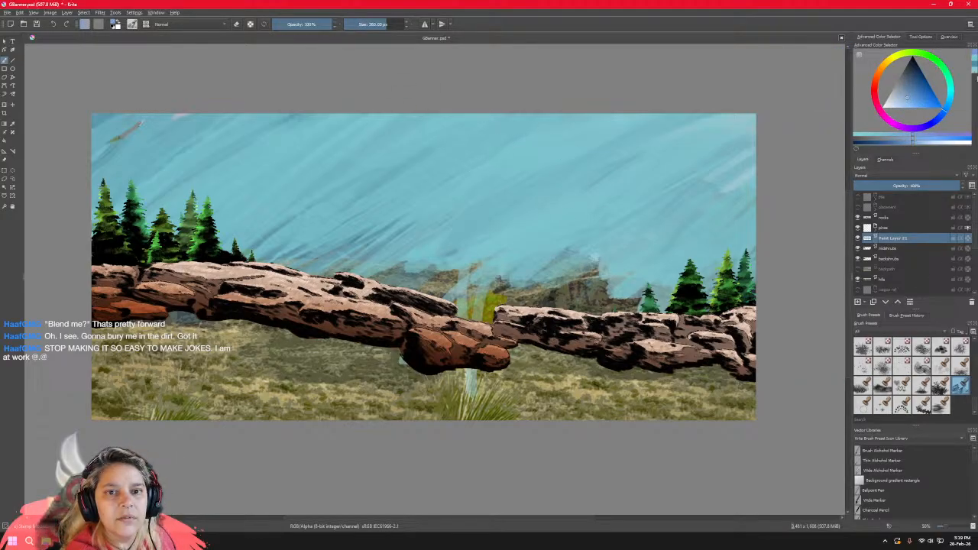
left_click_drag(913, 140, 920, 141)
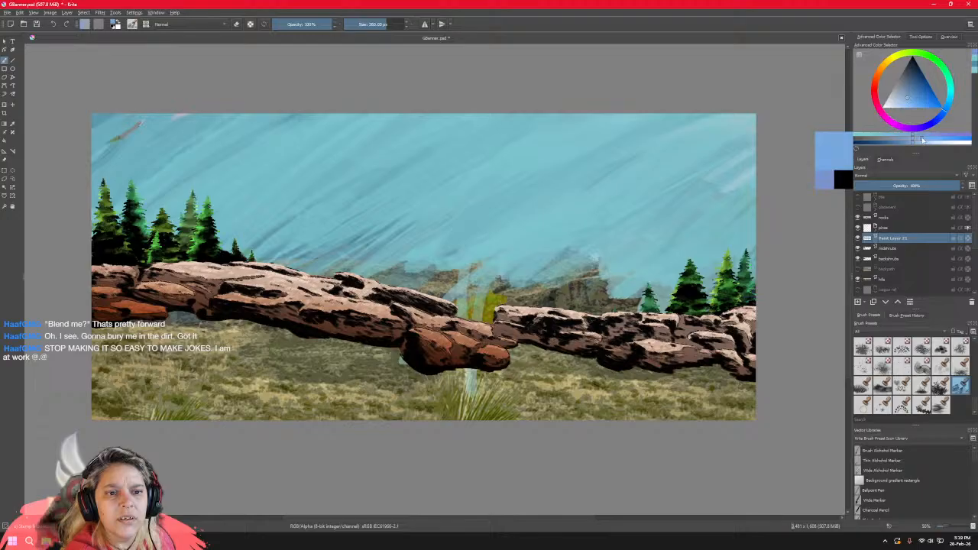
left_click(917, 98)
left_click(909, 136)
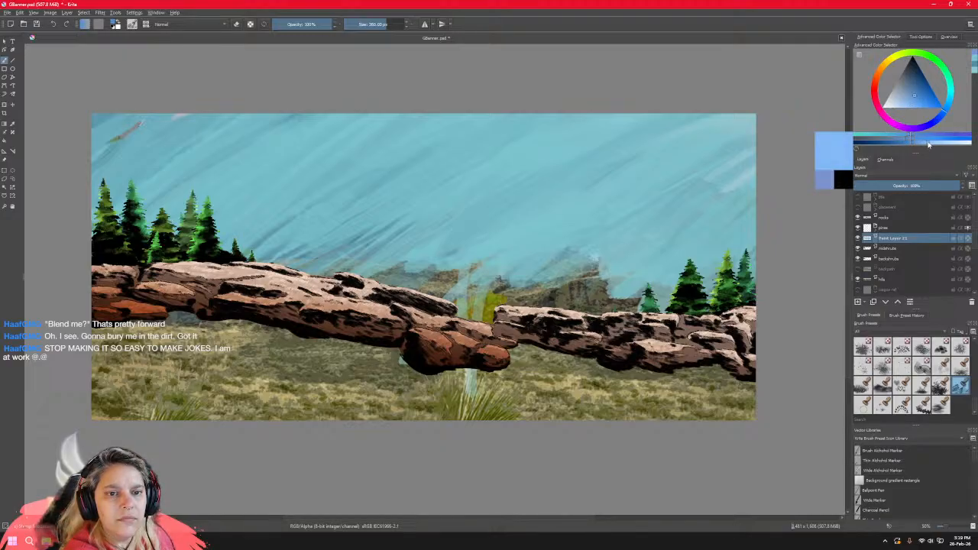
left_click(927, 144)
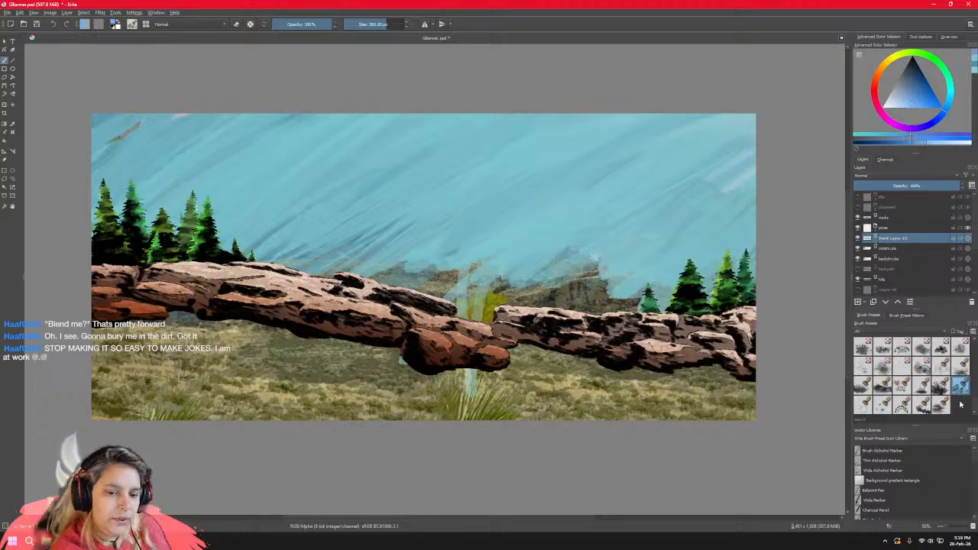
scroll(974, 405, "up", 10)
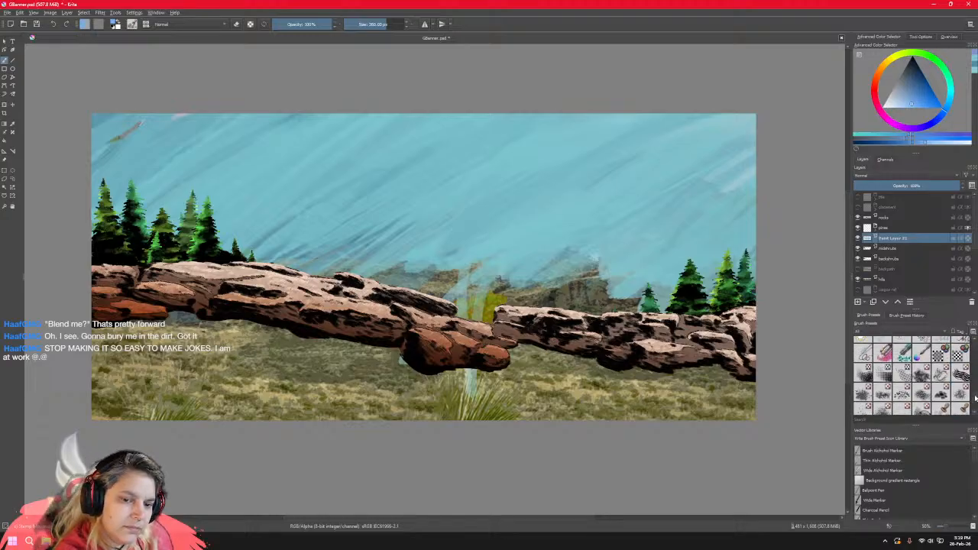
scroll(975, 405, "up", 10)
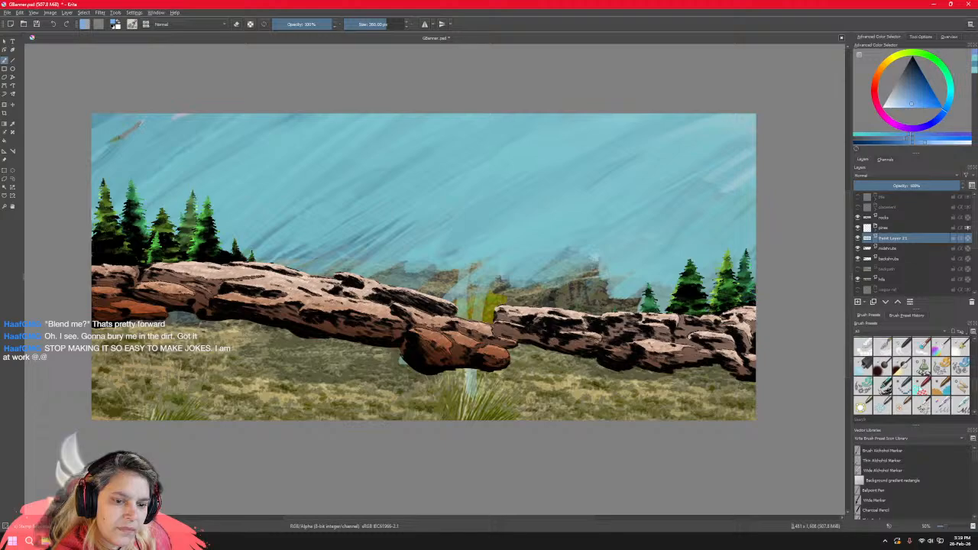
left_click(863, 366)
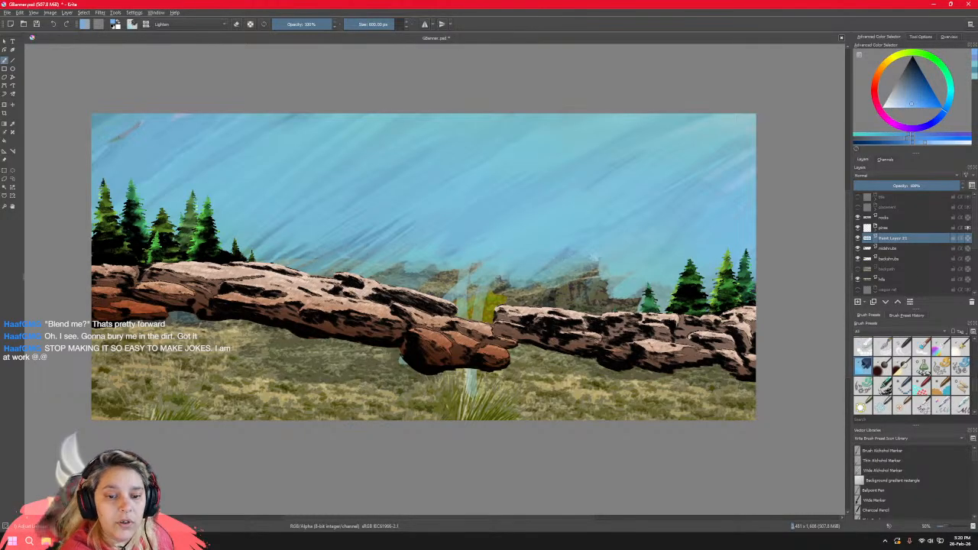
Brighten the right half of the sky with a 600 px Color Dodge preset, and smooth the streaks with a Blender preset.
scroll(974, 386, "up", 2)
left_click(961, 366)
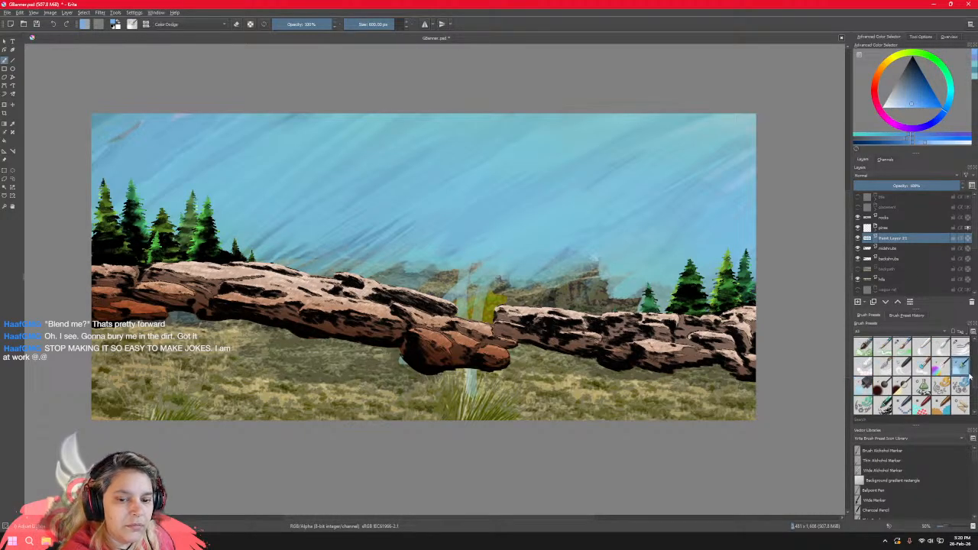
mouse_move(644, 207)
left_mouse_down()
mouse_move(633, 183)
mouse_move(548, 197)
mouse_move(602, 182)
mouse_move(622, 187)
mouse_move(661, 155)
mouse_move(732, 150)
mouse_move(716, 141)
mouse_move(588, 141)
mouse_move(570, 120)
mouse_move(442, 149)
mouse_move(512, 195)
mouse_move(690, 235)
left_mouse_up()
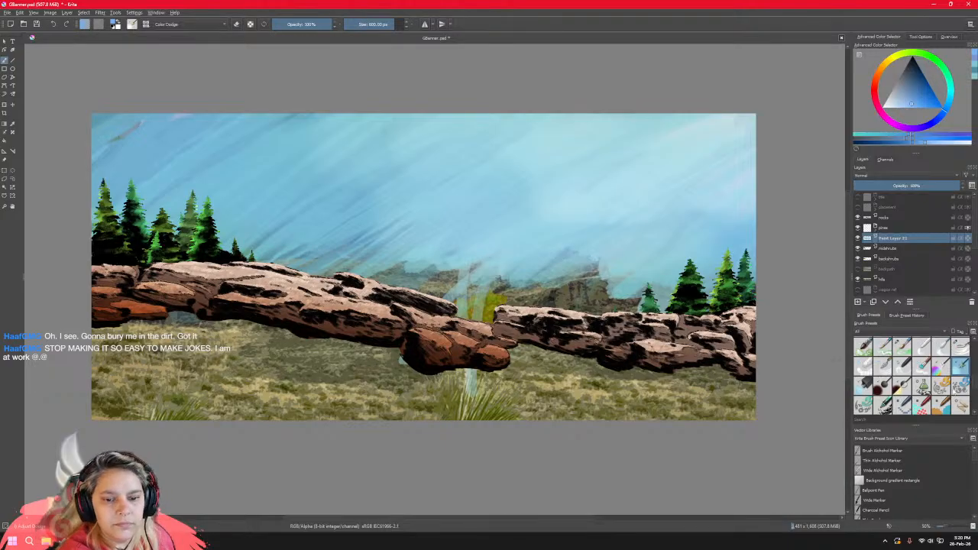
left_click(921, 367)
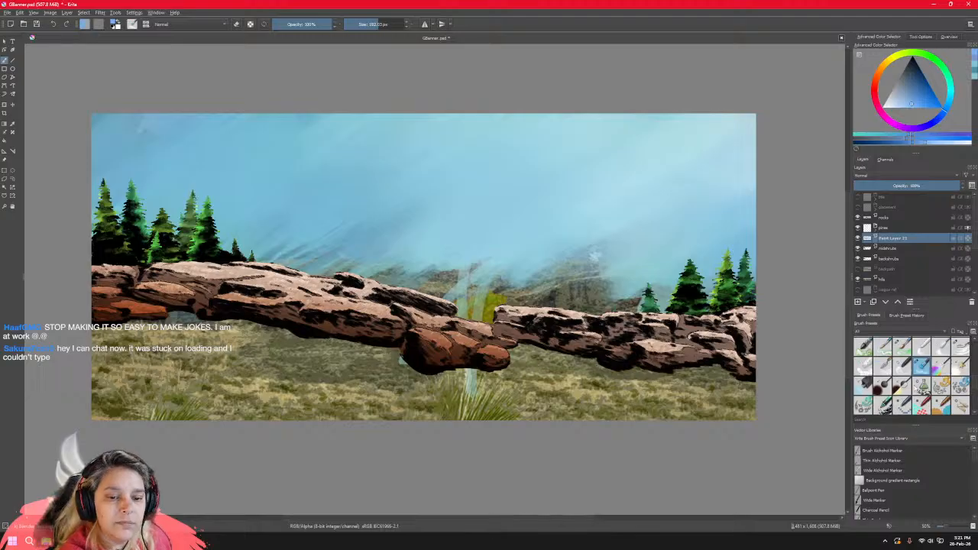
Select the 200 px watercolour spread preset, test it diagonally across the middle of the sky, and undo the stroke.
scroll(974, 386, "down", 10)
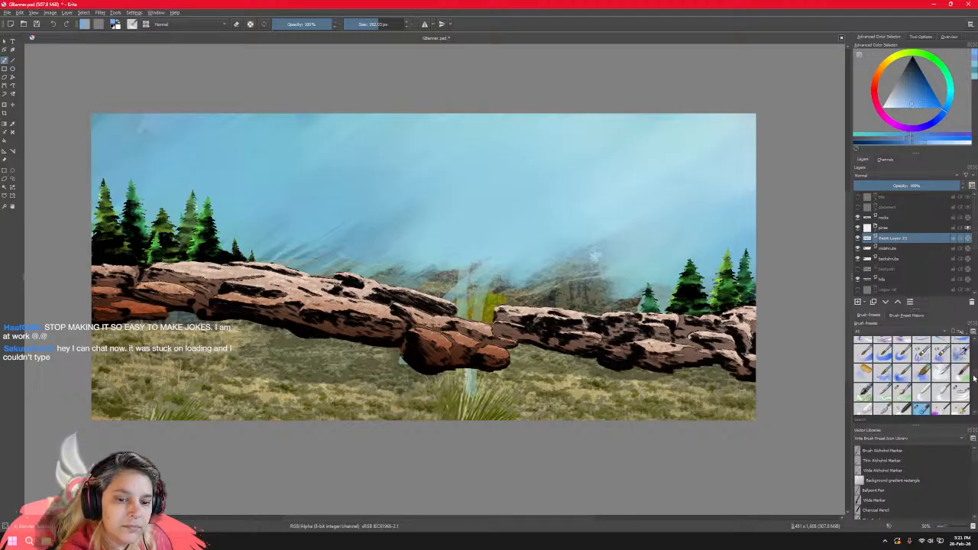
left_click(922, 376)
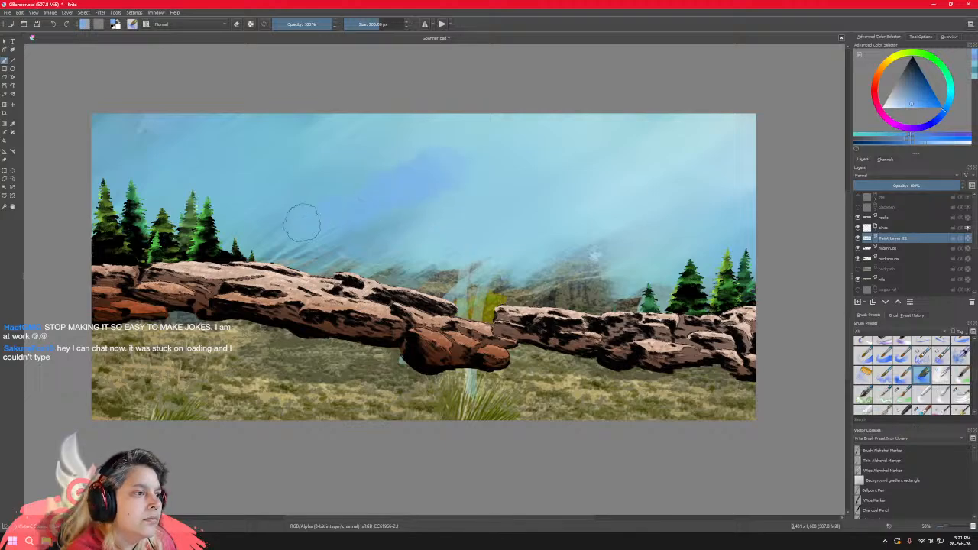
left_click(21, 13)
left_click(26, 22)
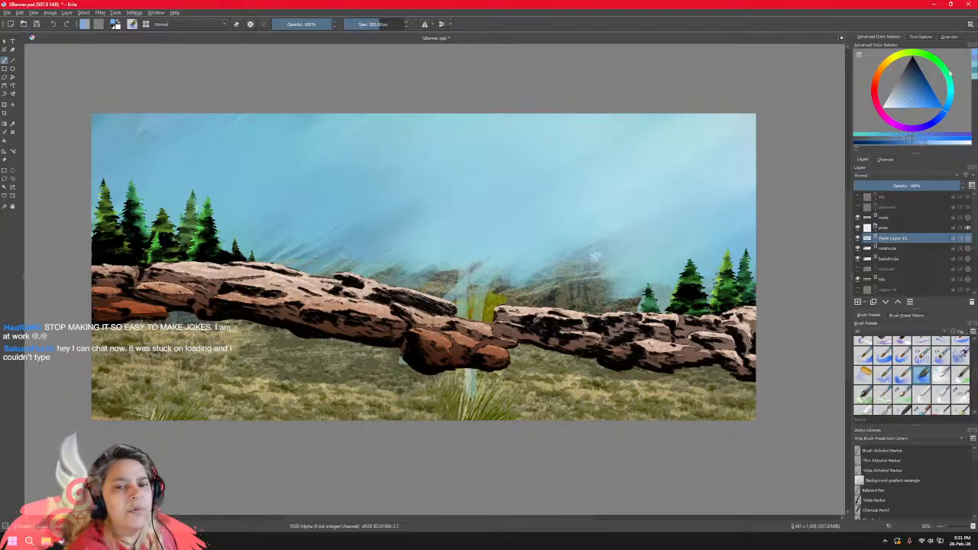
Shift the colour to a cyan-leaning sky blue and brush diagonal strokes across the sky from the left pines to the right side.
left_click(942, 112)
left_click_drag(949, 111, 952, 109)
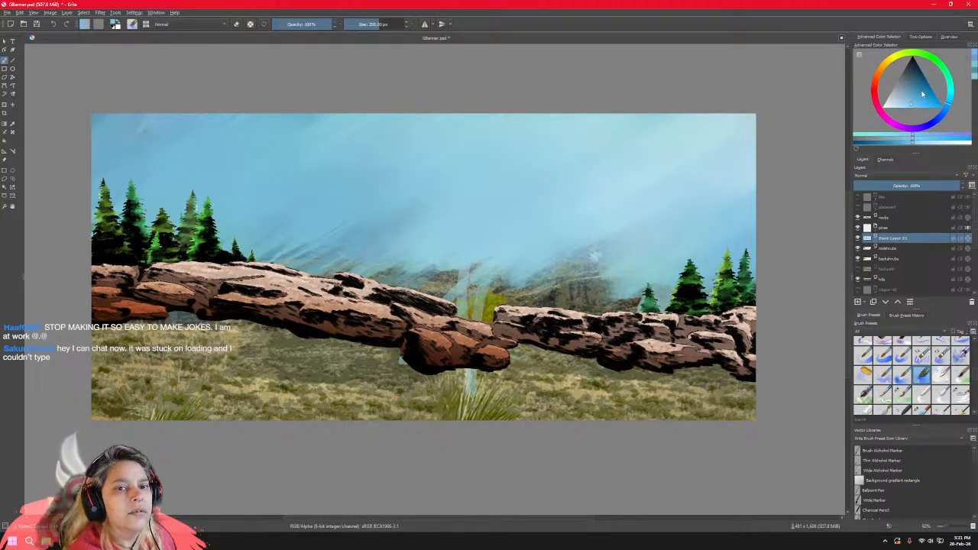
left_click_drag(912, 144, 910, 144)
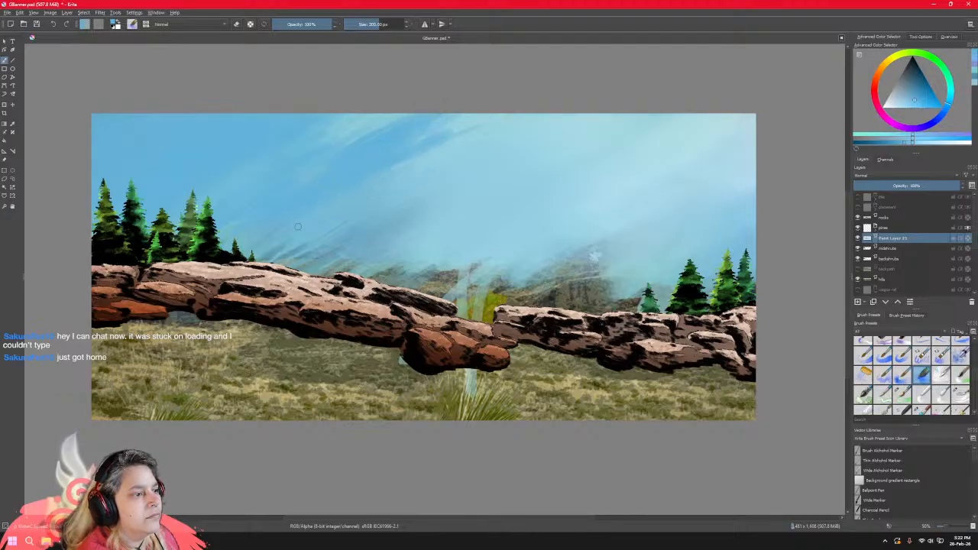
mouse_move(402, 175)
left_mouse_down()
mouse_move(432, 203)
mouse_move(448, 186)
left_mouse_up()
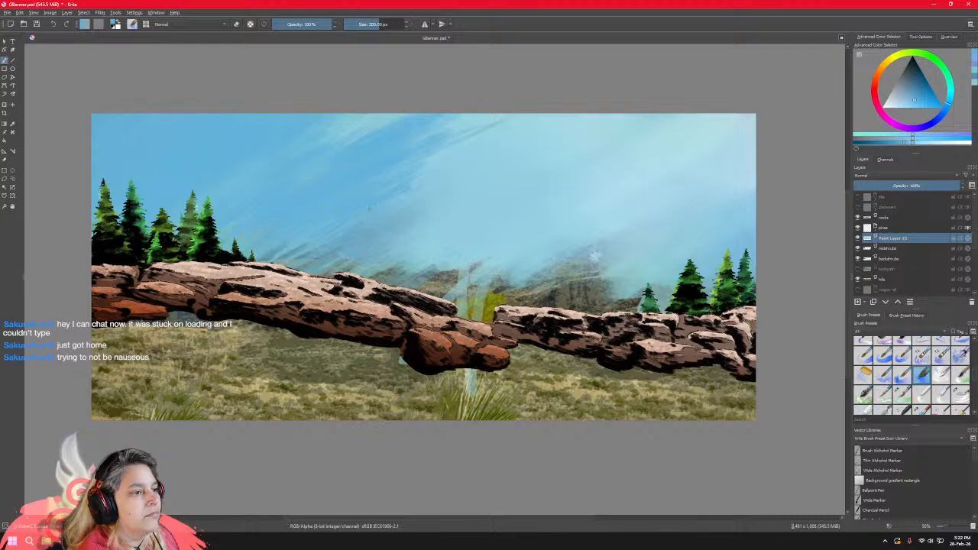
left_click_drag(369, 207, 491, 152)
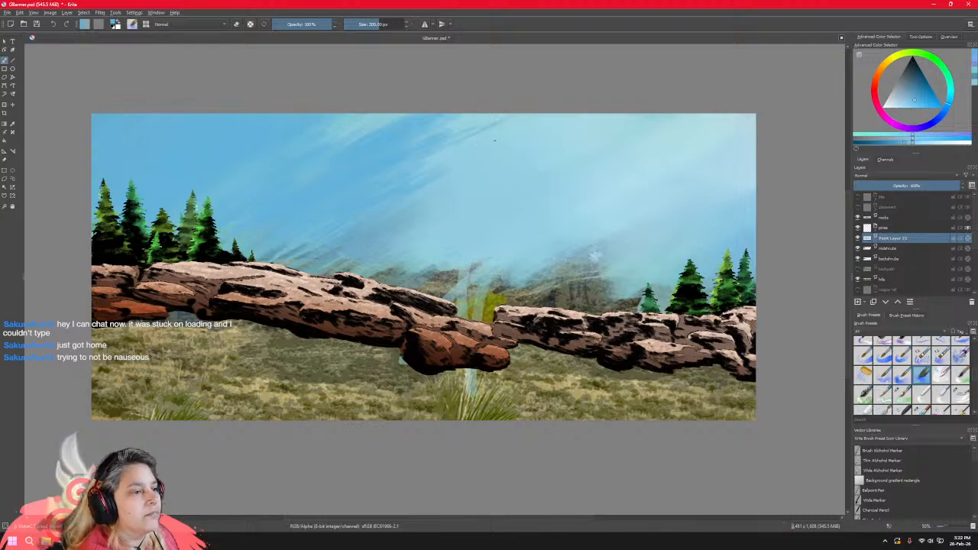
mouse_move(469, 164)
left_mouse_down()
mouse_move(354, 235)
mouse_move(487, 166)
mouse_move(344, 246)
mouse_move(475, 173)
mouse_move(394, 218)
left_mouse_up()
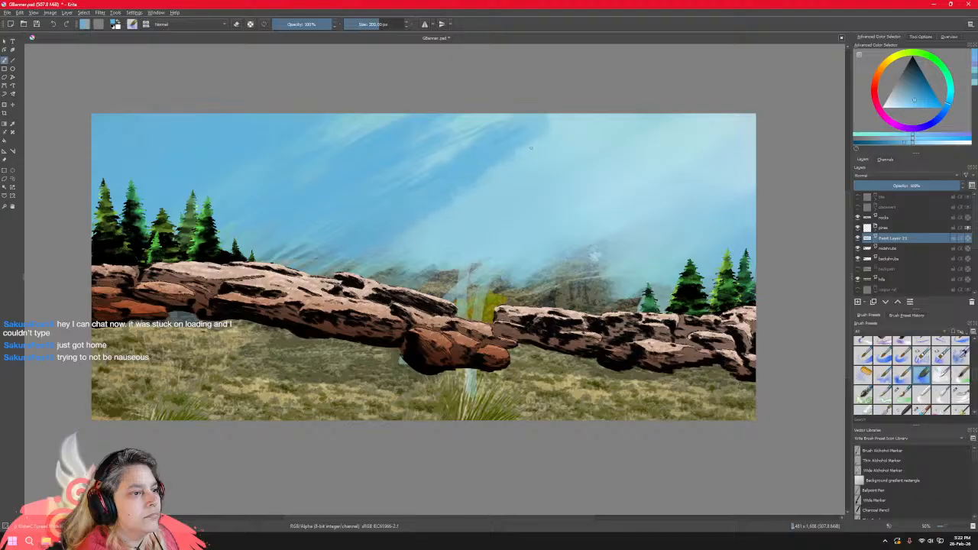
mouse_move(454, 183)
left_mouse_down()
mouse_move(427, 205)
mouse_move(556, 135)
mouse_move(500, 171)
left_mouse_up()
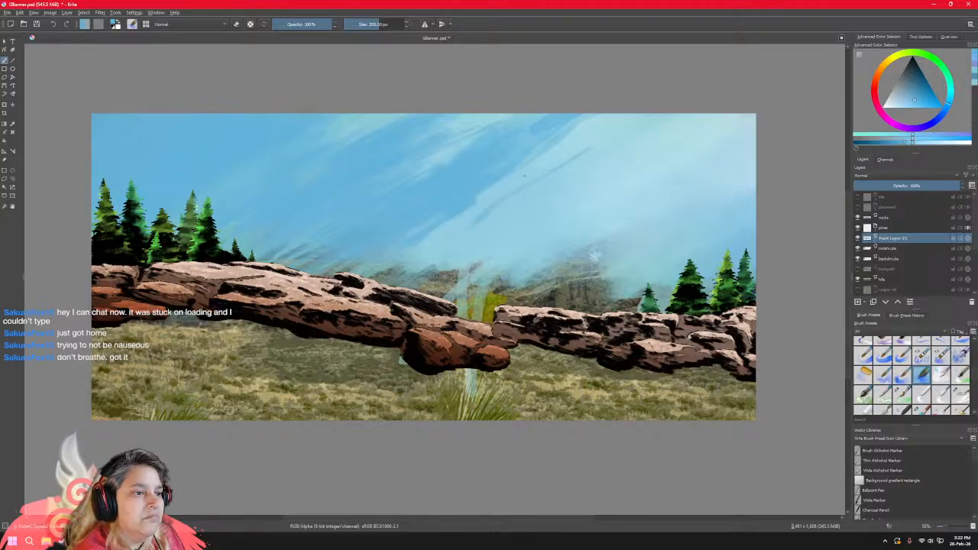
mouse_move(607, 159)
left_mouse_down()
mouse_move(618, 125)
mouse_move(658, 154)
left_mouse_up()
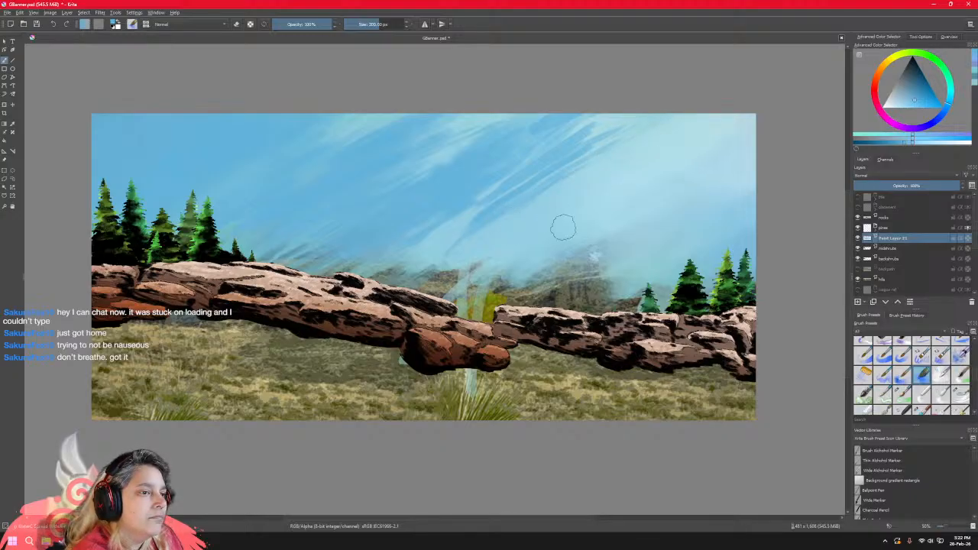
left_click_drag(563, 228, 536, 238)
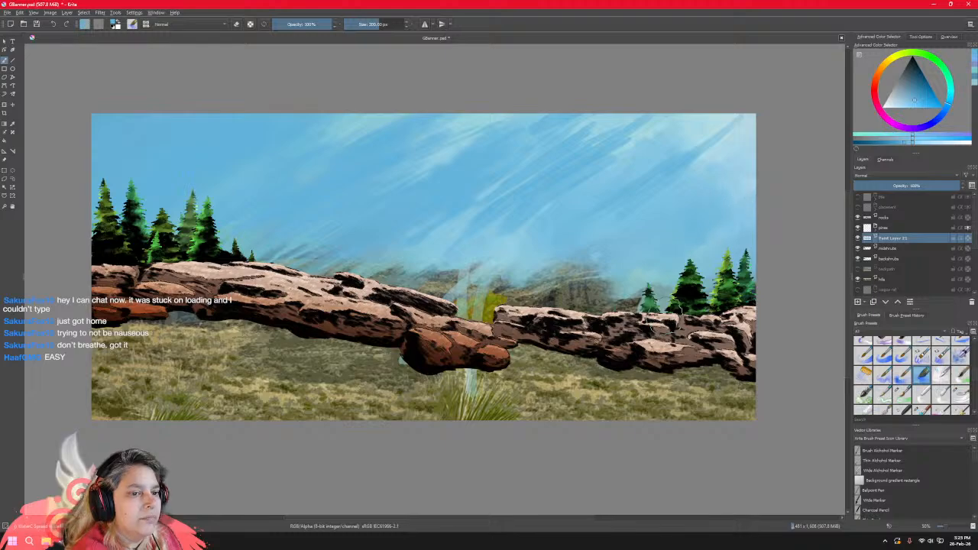
Darken the blue and brush diagonal streaks over the upper-left sky and on towards the centre.
left_click(891, 143)
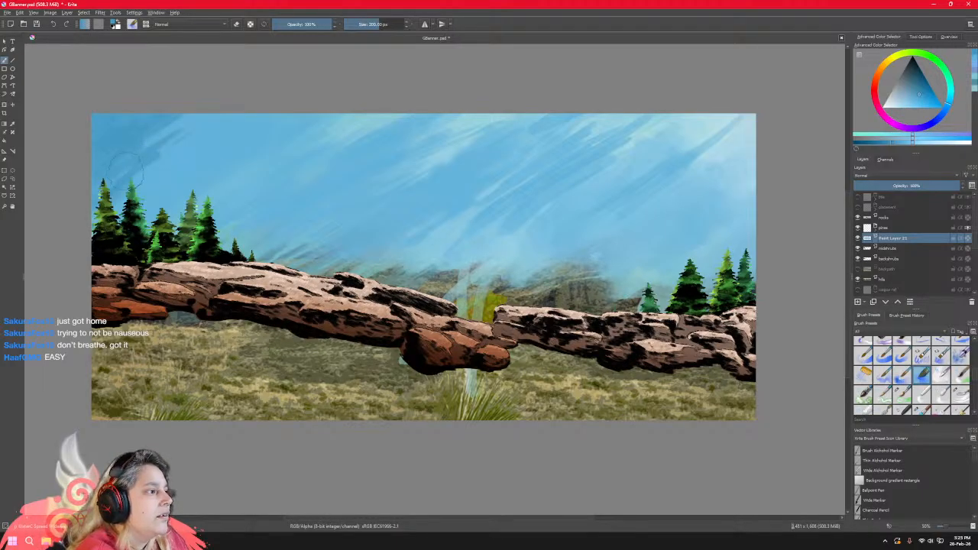
left_click_drag(163, 131, 200, 130)
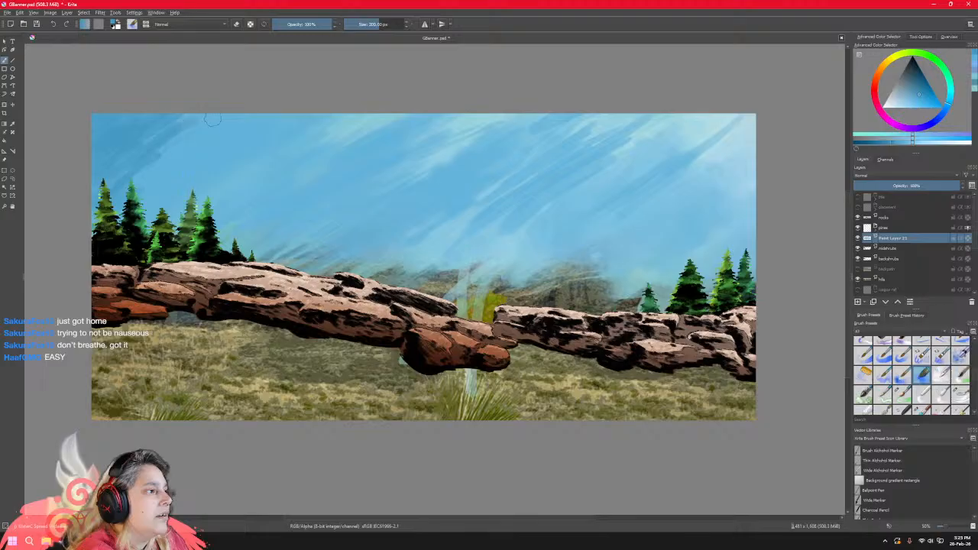
left_click_drag(150, 168, 233, 157)
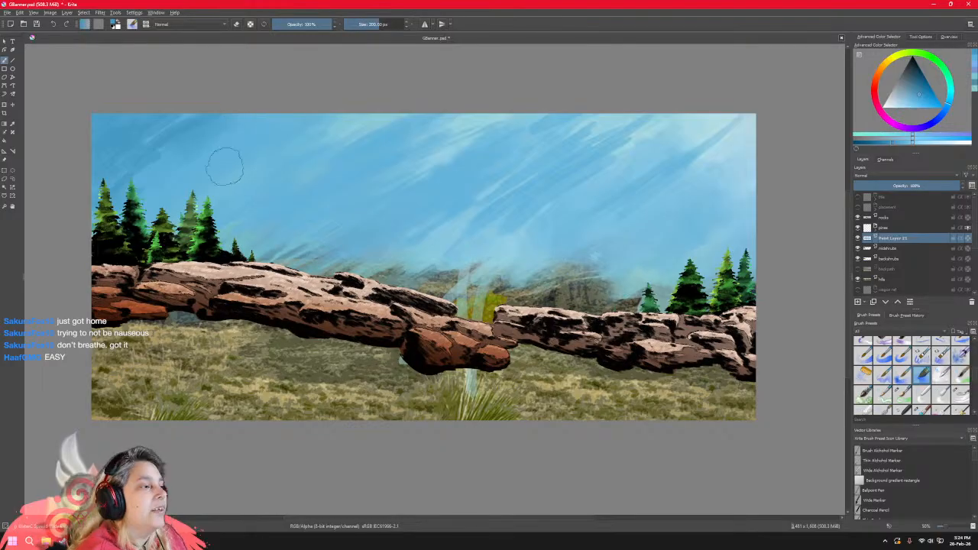
mouse_move(173, 176)
left_mouse_down()
mouse_move(183, 169)
mouse_move(149, 187)
left_mouse_up()
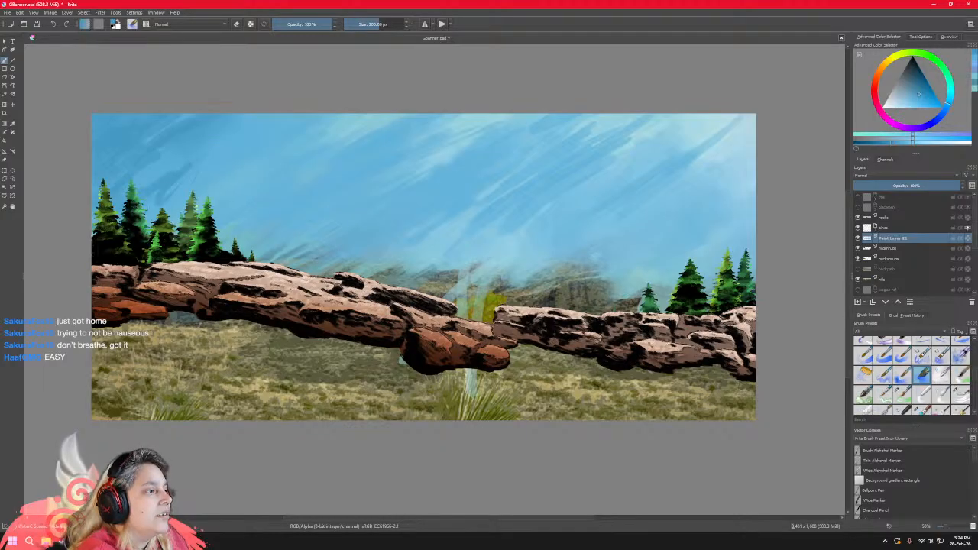
left_click_drag(214, 158, 193, 176)
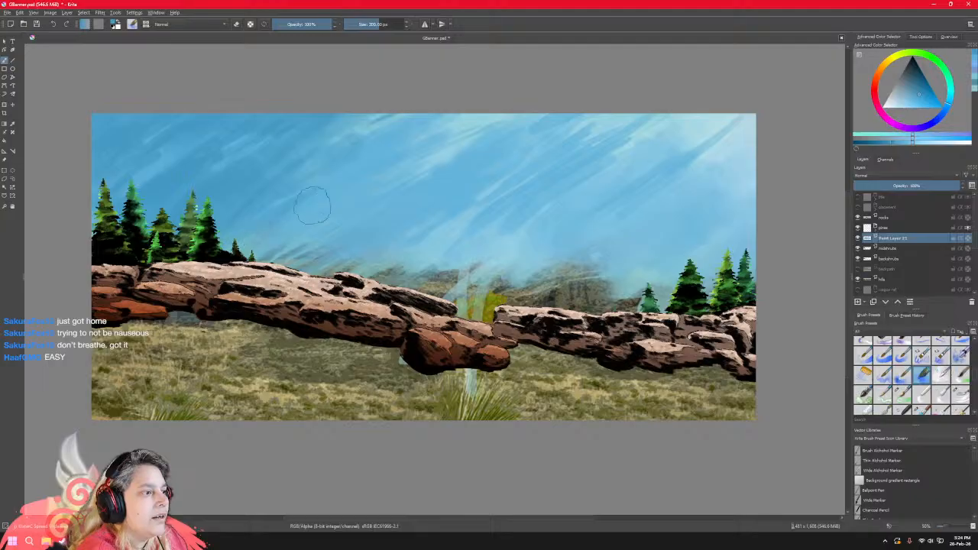
left_click_drag(409, 127, 348, 155)
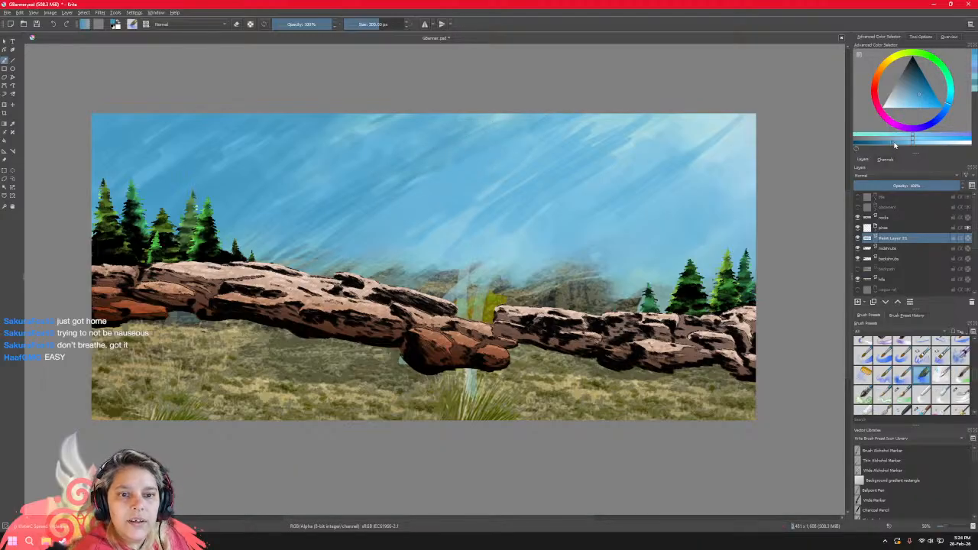
Lighten the colour to a pale sky blue and brush it over the right side of the sky in broad diagonal strokes.
left_click_drag(893, 144, 915, 145)
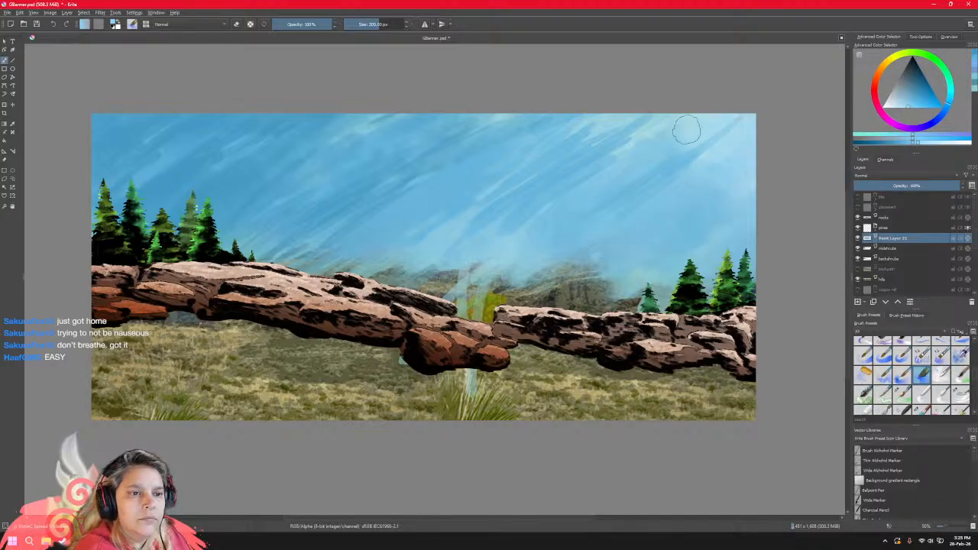
mouse_move(672, 157)
left_mouse_down()
mouse_move(688, 176)
mouse_move(742, 130)
mouse_move(665, 193)
mouse_move(675, 186)
mouse_move(715, 231)
mouse_move(746, 216)
mouse_move(704, 231)
left_mouse_up()
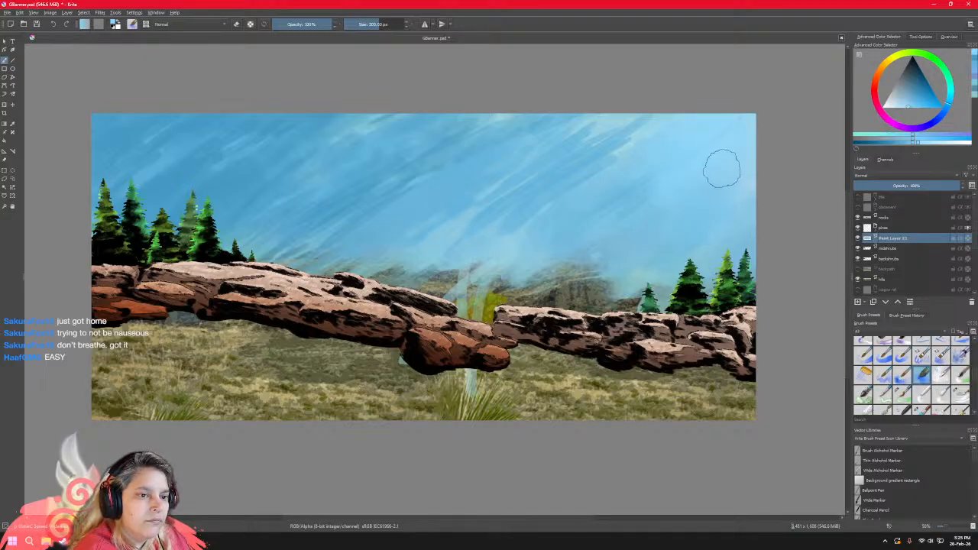
mouse_move(718, 169)
left_mouse_down()
mouse_move(603, 163)
mouse_move(568, 174)
mouse_move(655, 130)
mouse_move(568, 183)
mouse_move(632, 147)
left_mouse_up()
left_click_drag(573, 183, 645, 143)
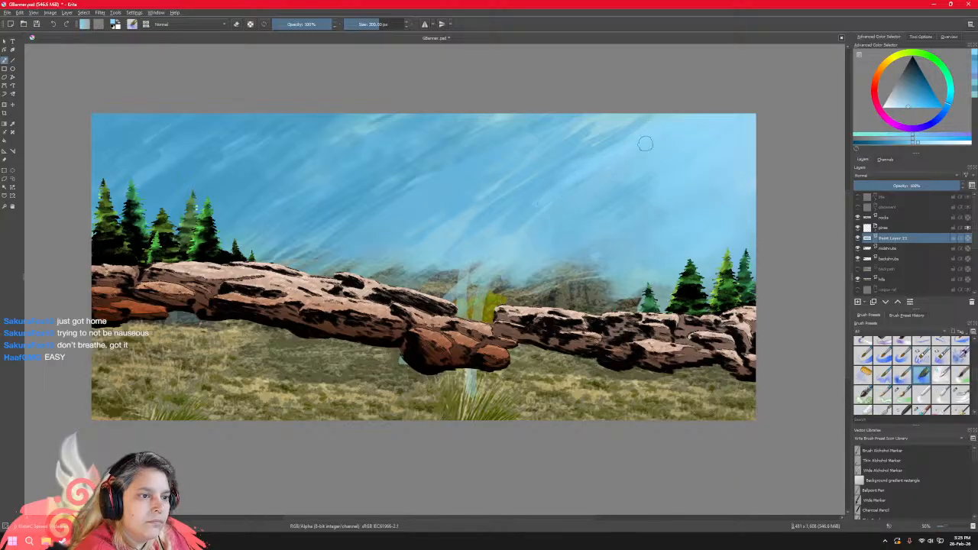
left_click_drag(603, 174, 509, 226)
mouse_move(603, 186)
left_mouse_down()
mouse_move(596, 215)
mouse_move(643, 202)
left_mouse_up()
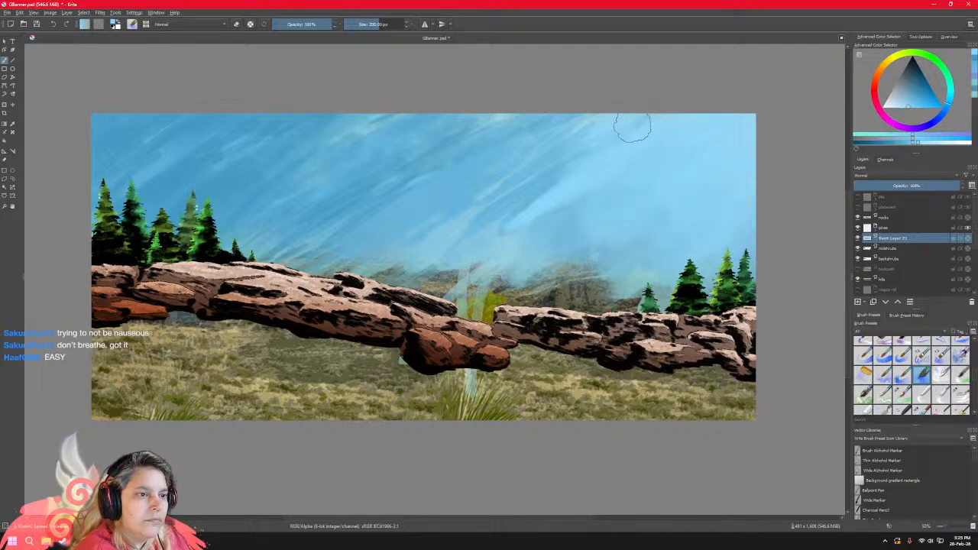
Extend the pale blue diagonal strokes across the centre of the sky, from the top edge down towards the hills.
mouse_move(633, 128)
left_mouse_down()
mouse_move(654, 120)
mouse_move(426, 151)
left_mouse_up()
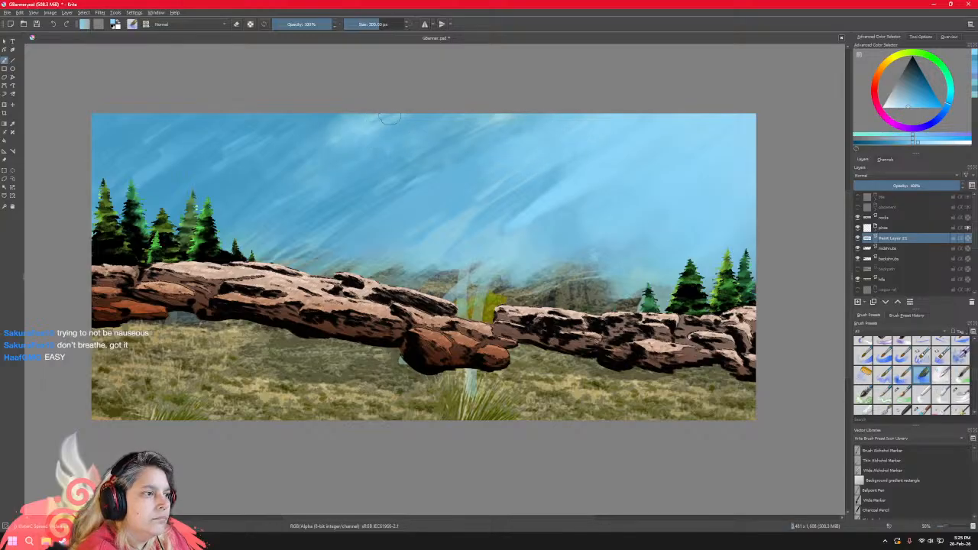
left_click_drag(390, 115, 433, 132)
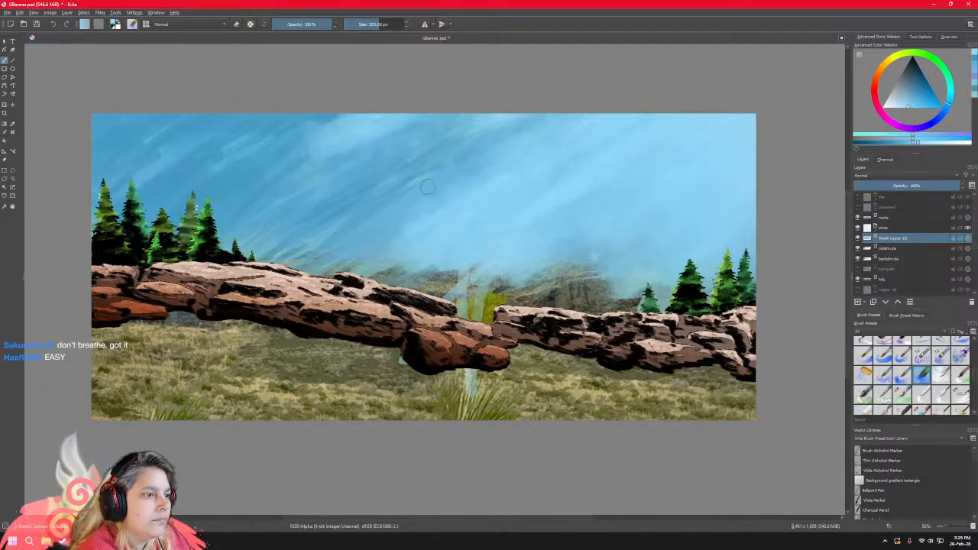
mouse_move(353, 229)
left_mouse_down()
mouse_move(467, 173)
mouse_move(434, 176)
left_mouse_up()
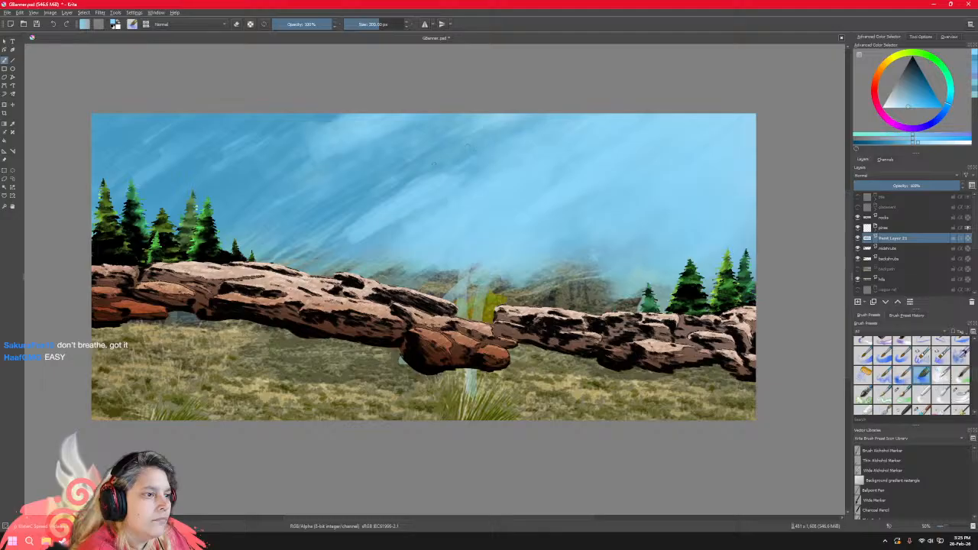
mouse_move(447, 152)
left_mouse_down()
mouse_move(439, 162)
mouse_move(458, 145)
left_mouse_up()
left_click_drag(401, 180, 457, 148)
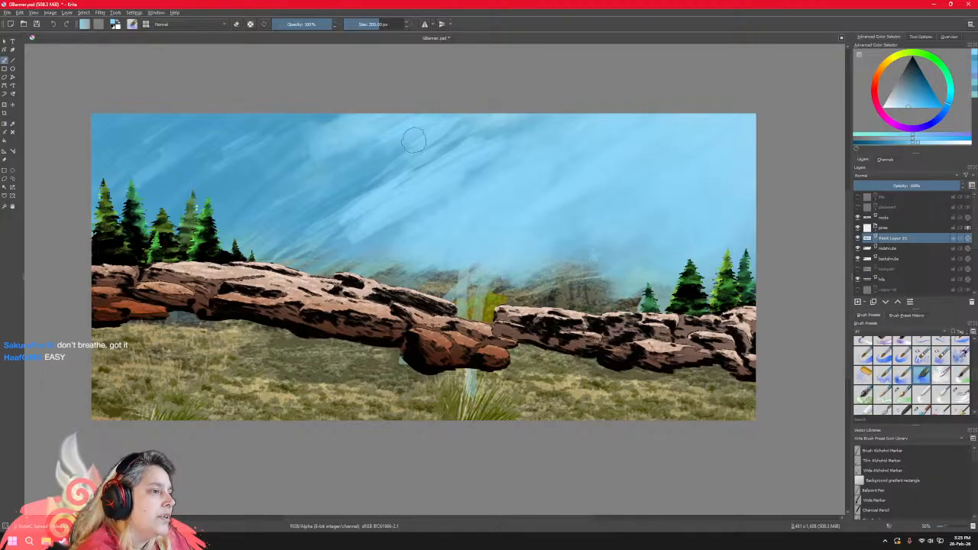
Brush more pale blue diagonal strokes over the upper-centre sky, softening the edge of the darker area.
left_click_drag(423, 142, 339, 209)
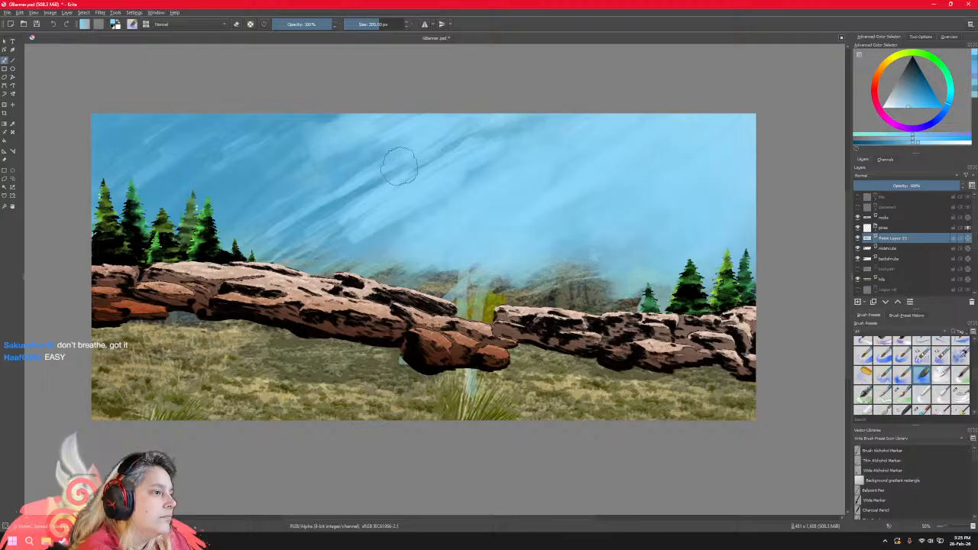
left_click_drag(393, 163, 314, 218)
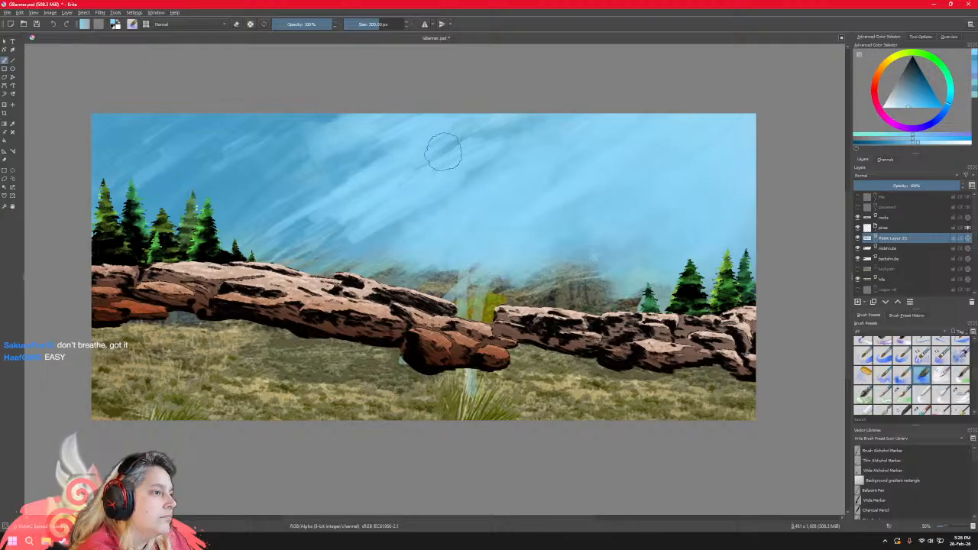
left_click_drag(399, 146, 348, 171)
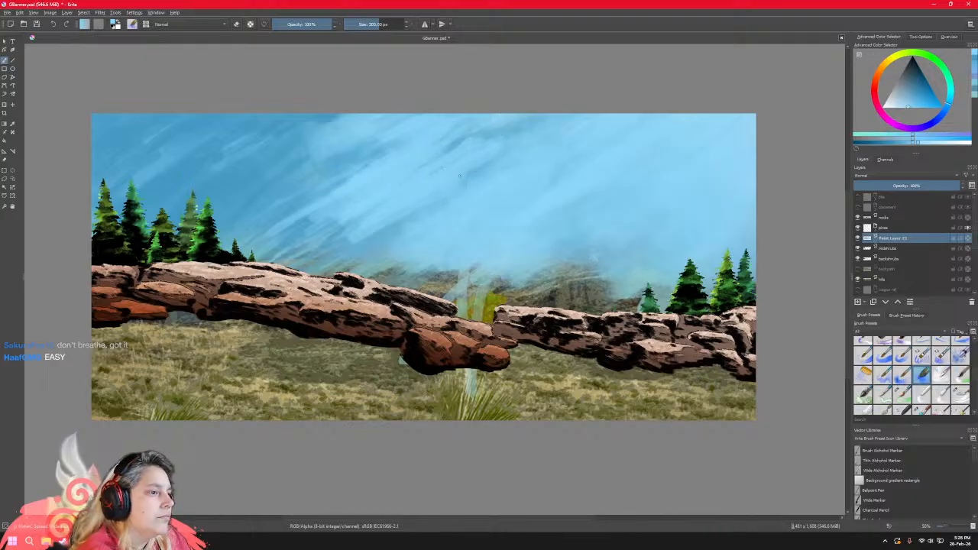
Deepen the colour to a medium sky blue and brush diagonal streaks through the centre of the sky and on towards the right.
left_click_drag(919, 143, 909, 147)
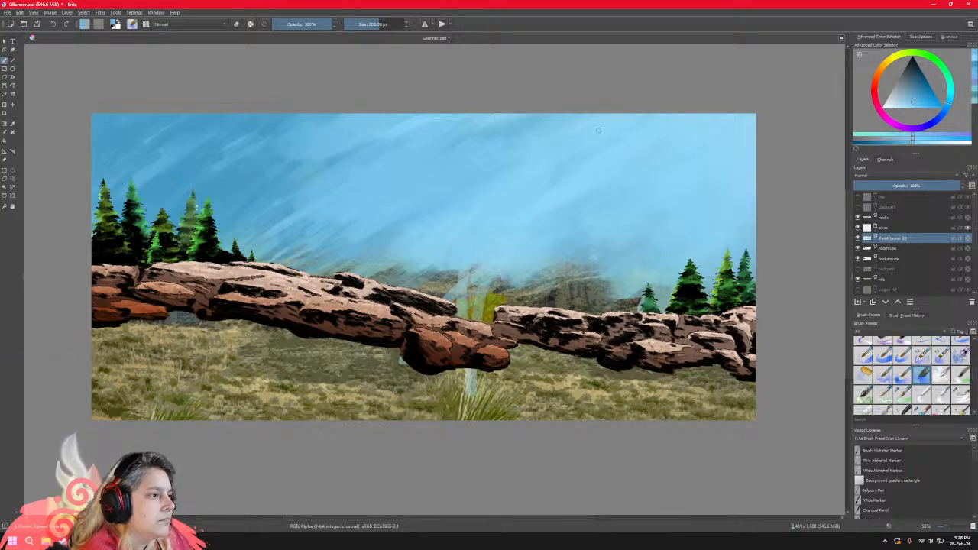
left_click(907, 143)
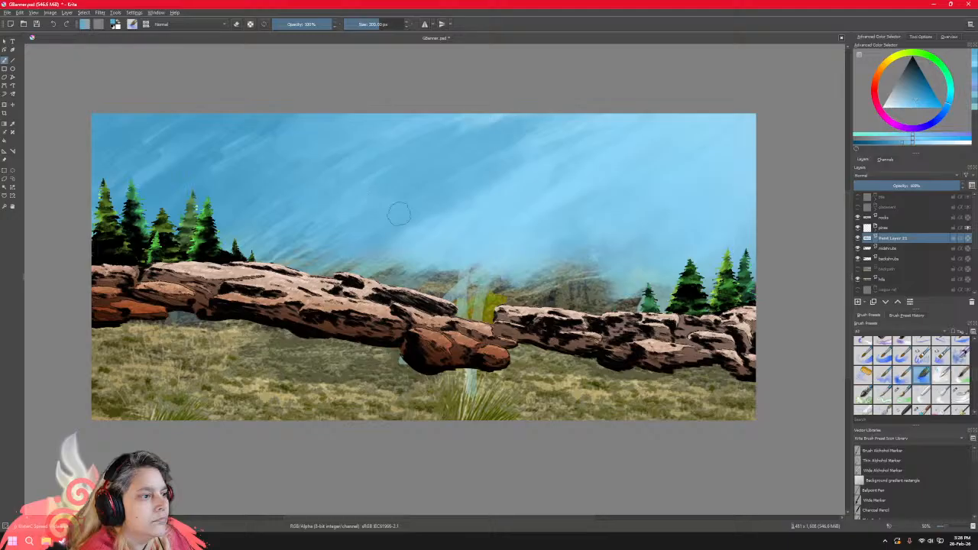
left_click_drag(400, 224, 528, 175)
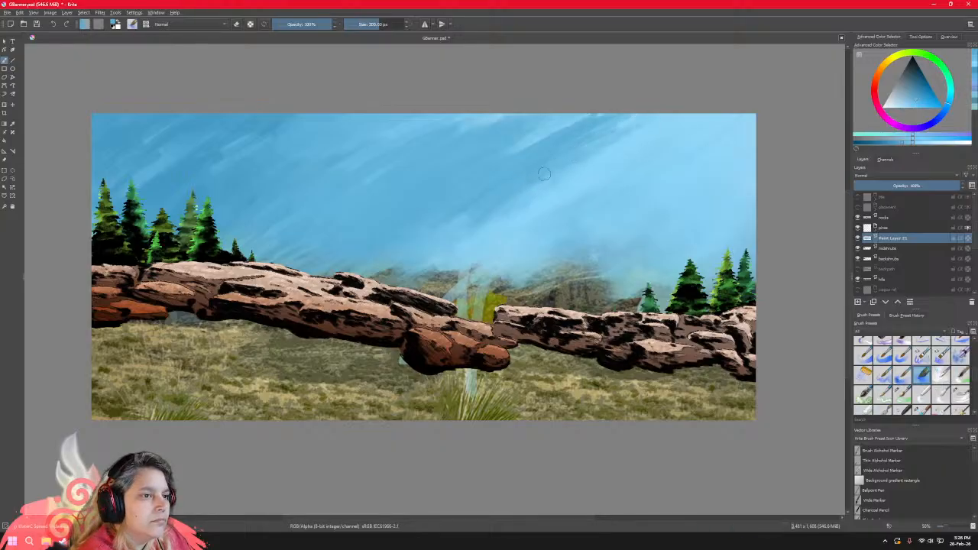
mouse_move(528, 202)
left_mouse_down()
mouse_move(643, 138)
mouse_move(546, 210)
left_mouse_up()
mouse_move(610, 172)
left_mouse_down()
mouse_move(539, 221)
mouse_move(606, 171)
mouse_move(561, 205)
left_mouse_up()
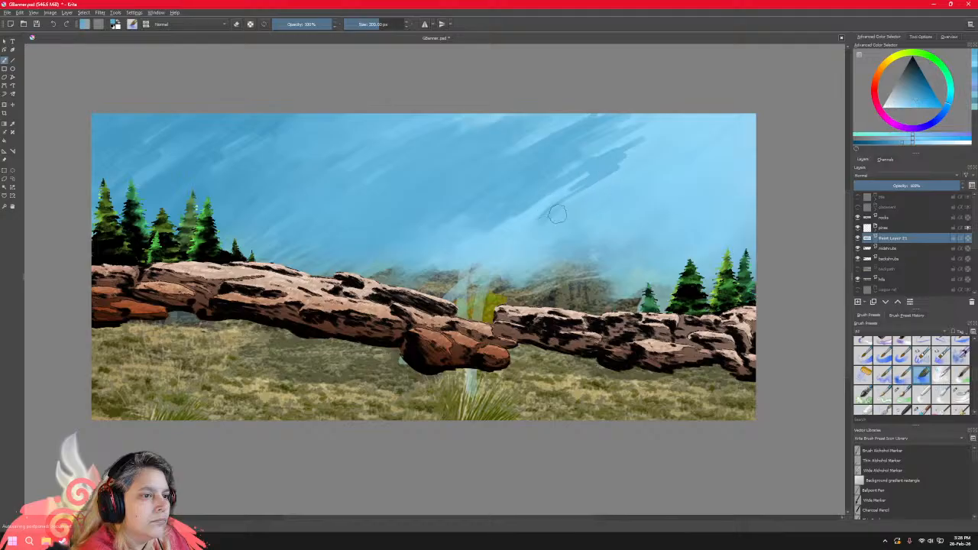
mouse_move(638, 162)
left_mouse_down()
mouse_move(527, 225)
mouse_move(600, 166)
mouse_move(552, 191)
mouse_move(519, 215)
mouse_move(645, 129)
mouse_move(573, 181)
mouse_move(680, 123)
mouse_move(600, 164)
left_mouse_up()
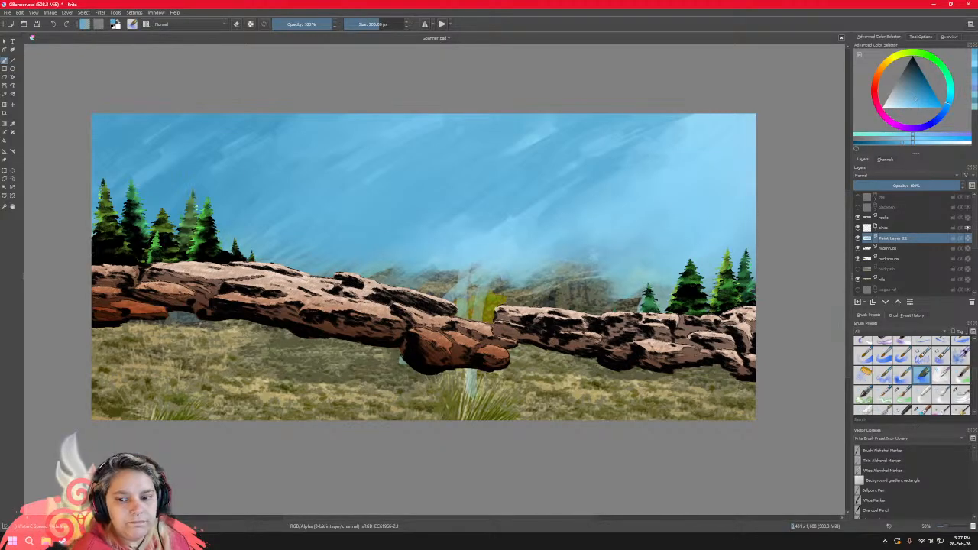
Rename the painted sky layer as sky.
double_click(893, 238)
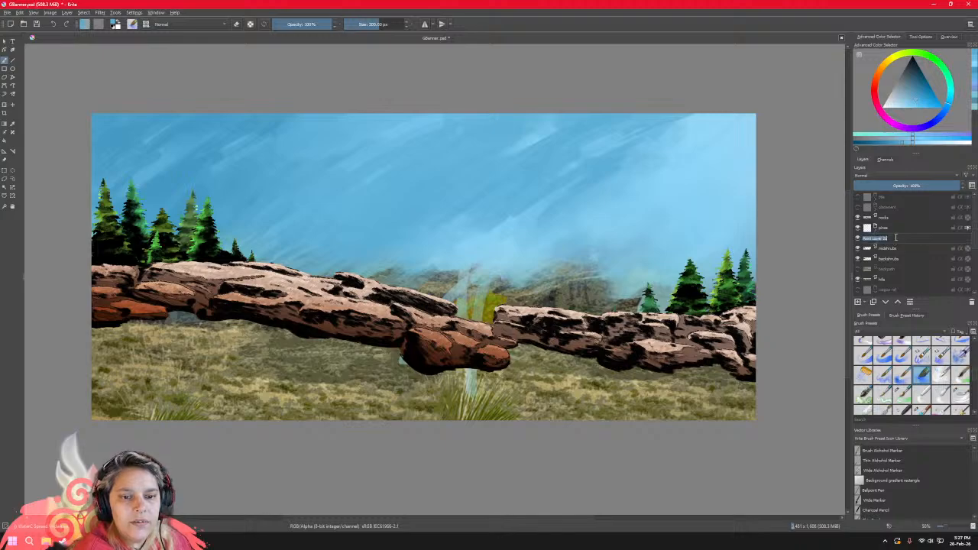
type("sl")
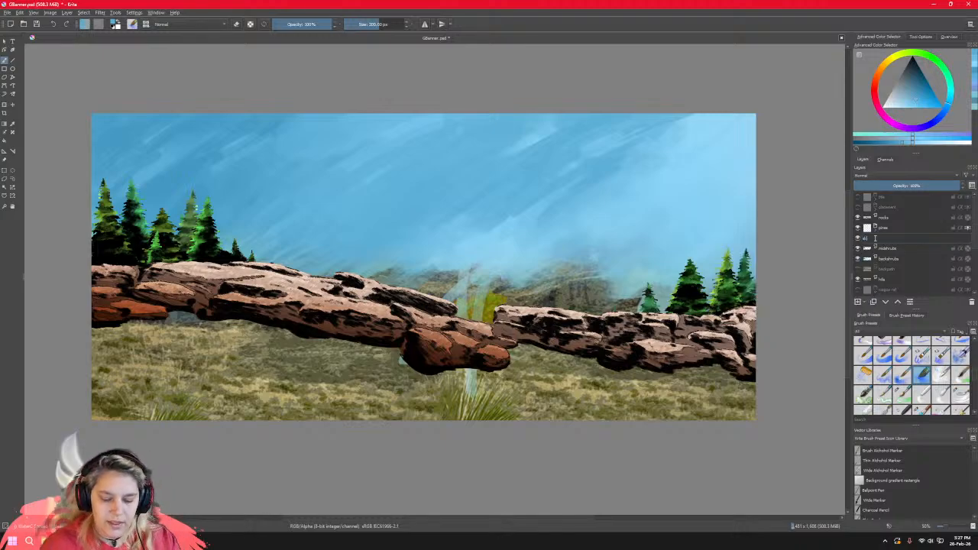
left_click(921, 250)
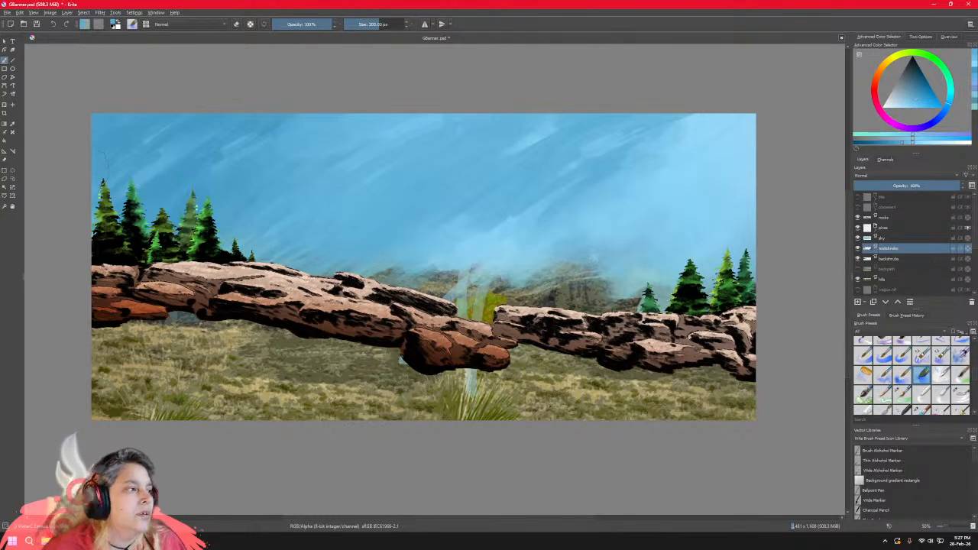
left_click(4, 68)
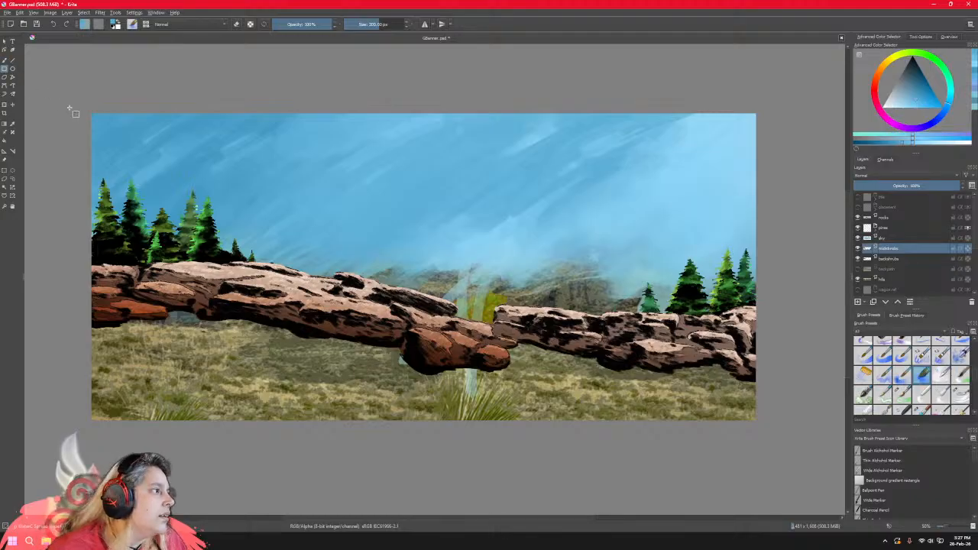
left_click_drag(84, 111, 783, 420)
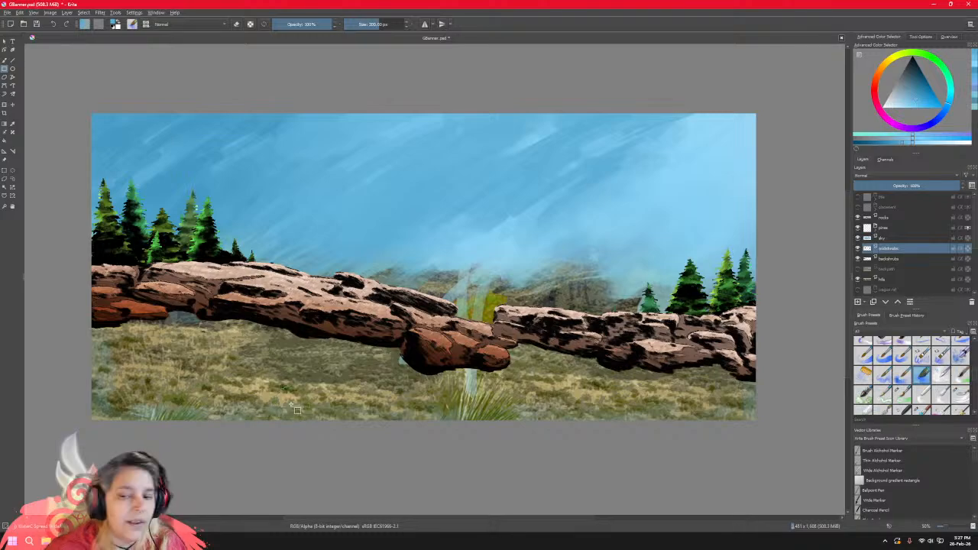
left_click(21, 13)
left_click(34, 20)
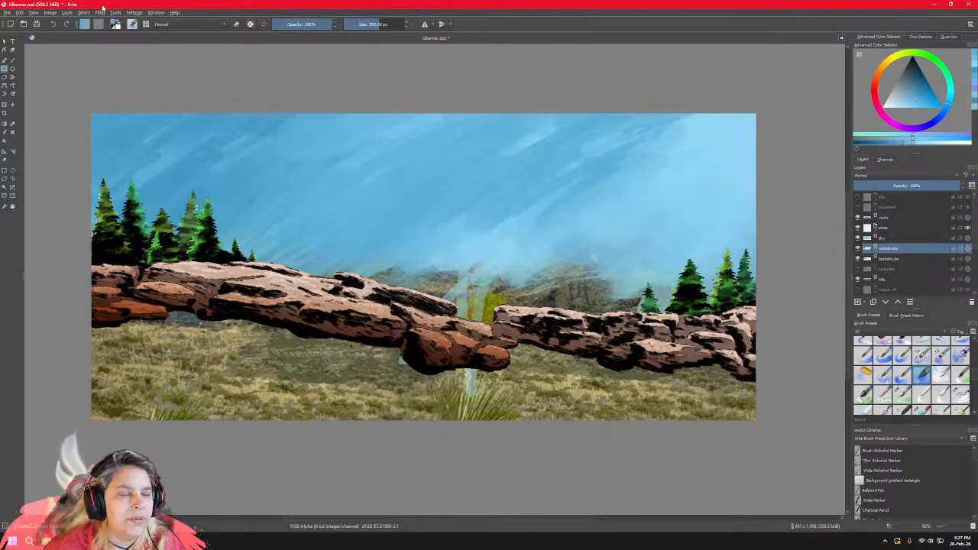
left_click(67, 13)
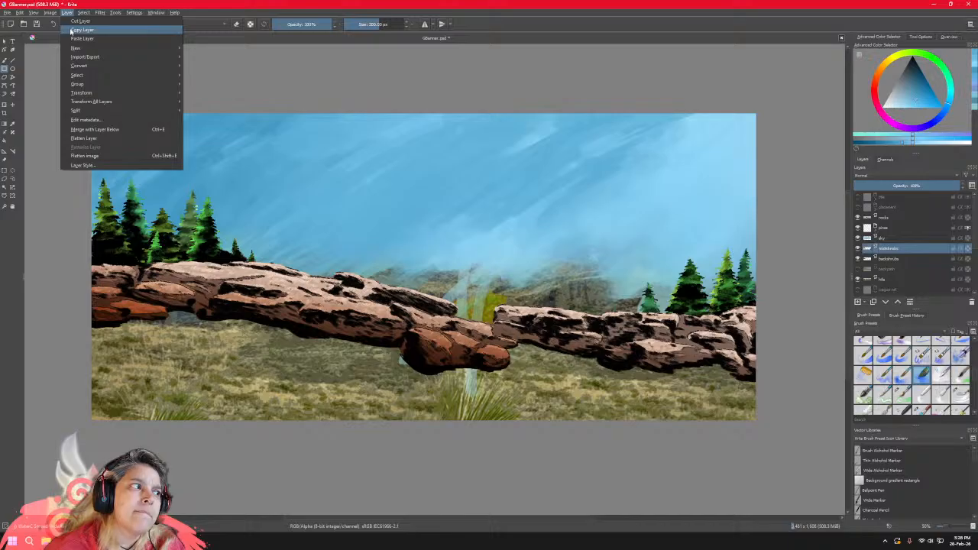
left_click(70, 30)
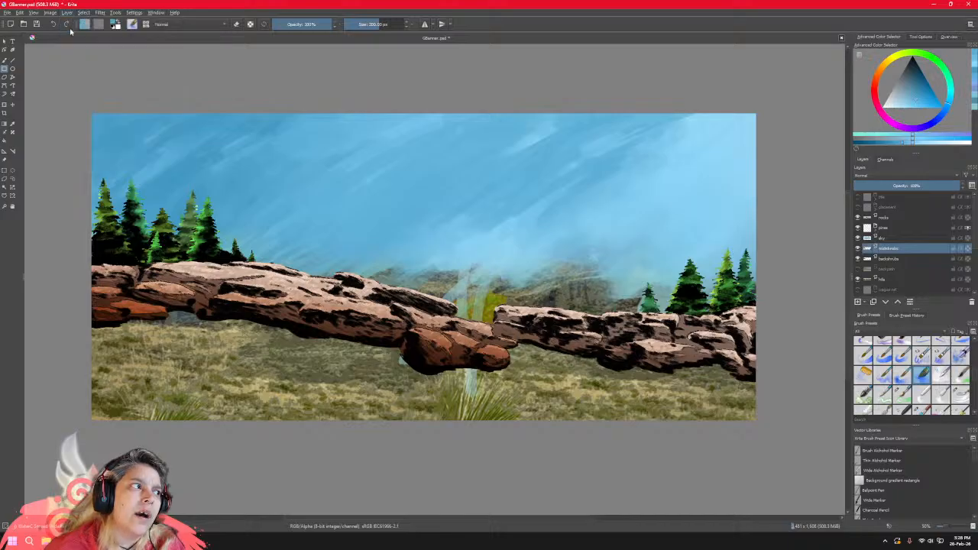
left_click(11, 14)
left_click(13, 20)
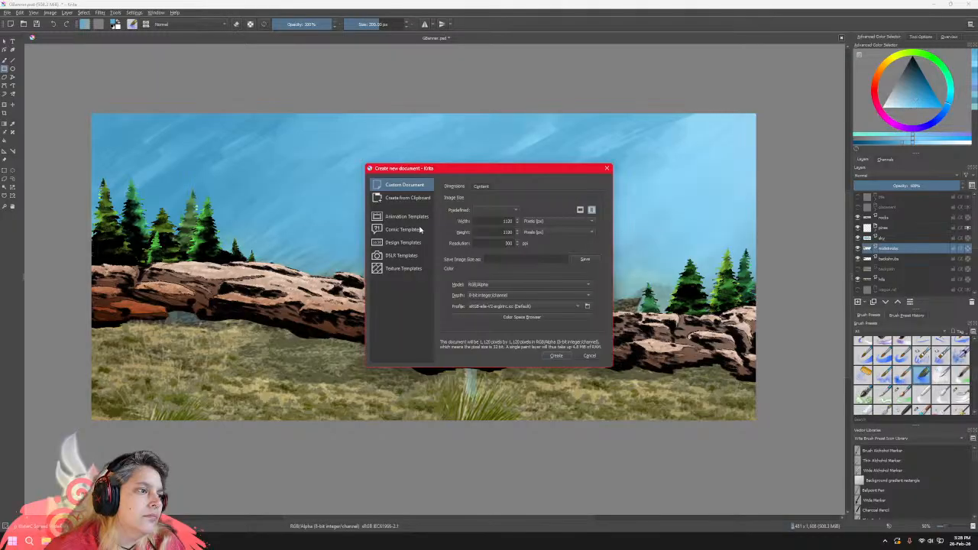
left_click(394, 201)
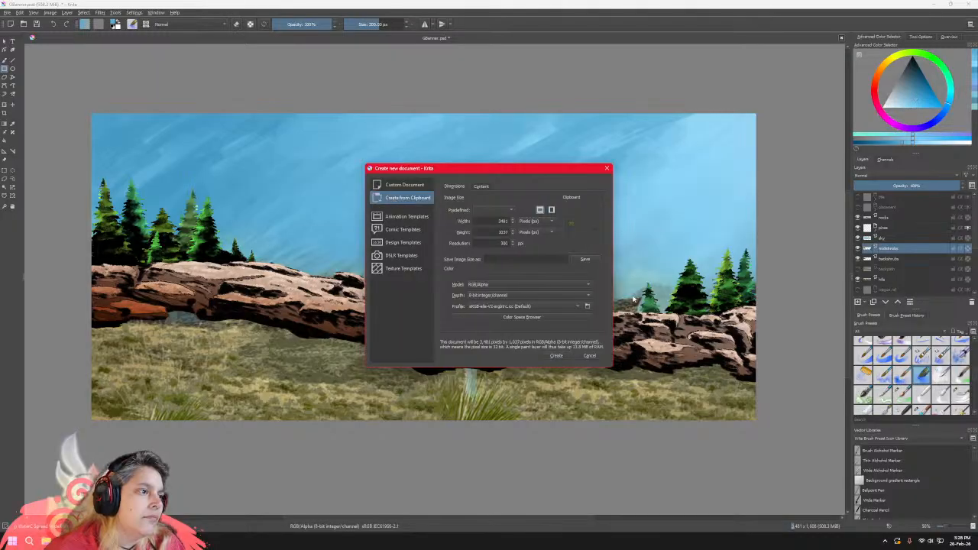
left_click(556, 359)
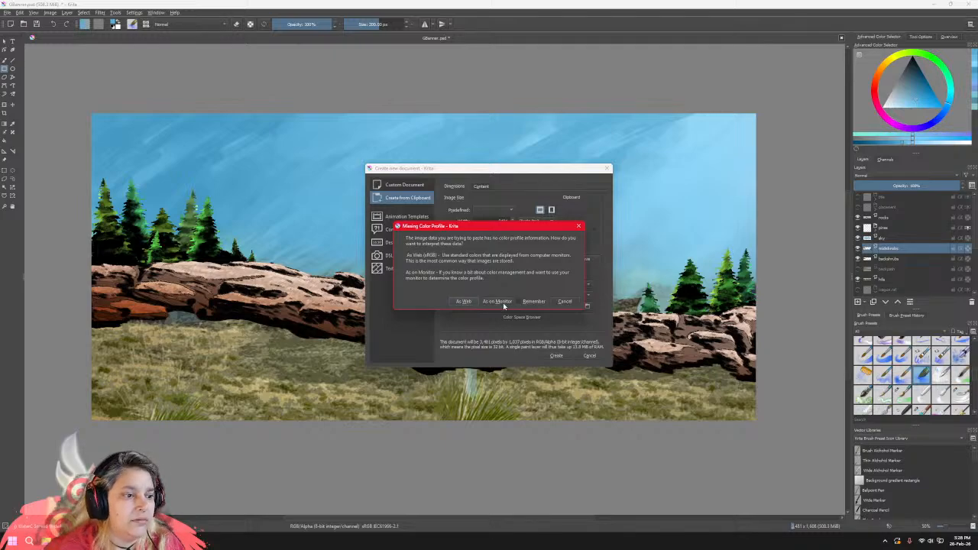
left_click(496, 301)
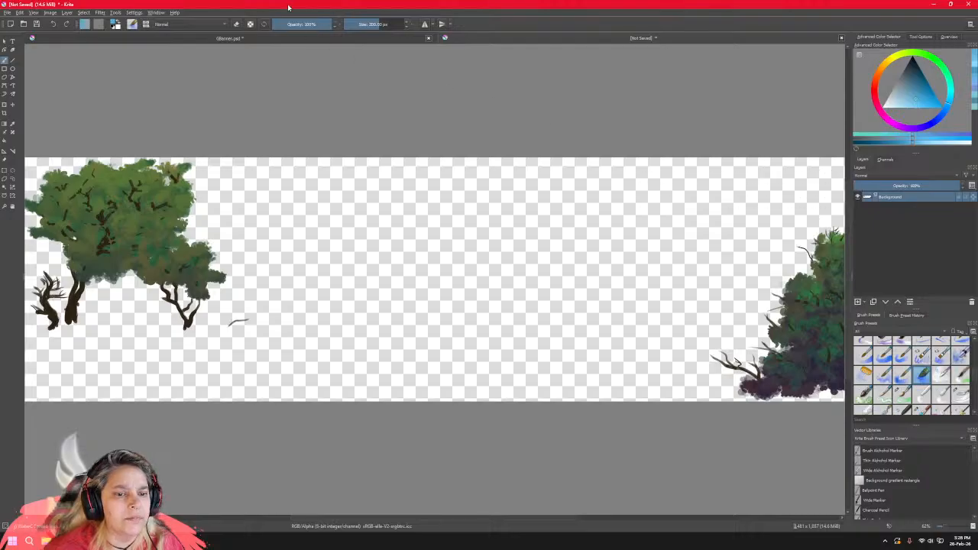
left_click(841, 37)
left_click(492, 285)
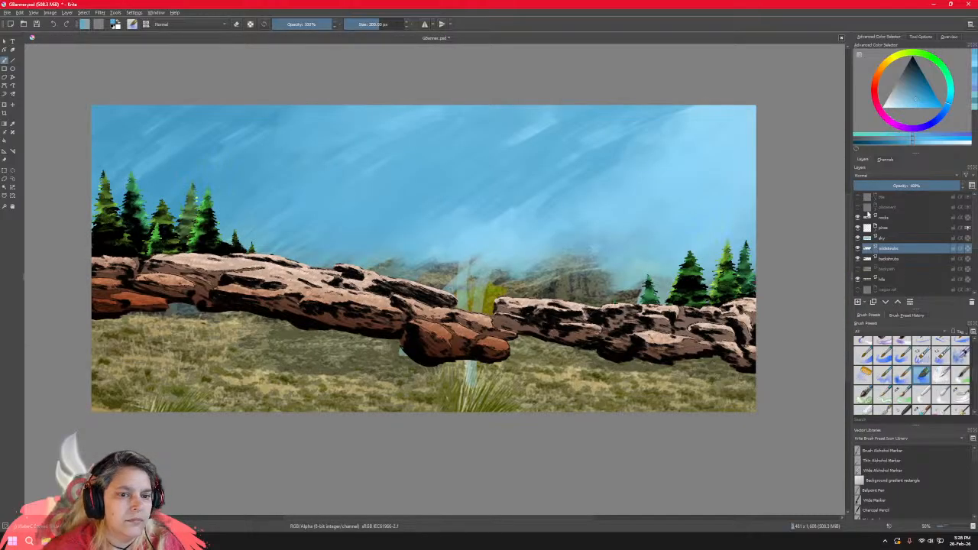
Copy the sky layer and create a new document from the clipboard, interpreting its colours as on monitor.
left_click(892, 238)
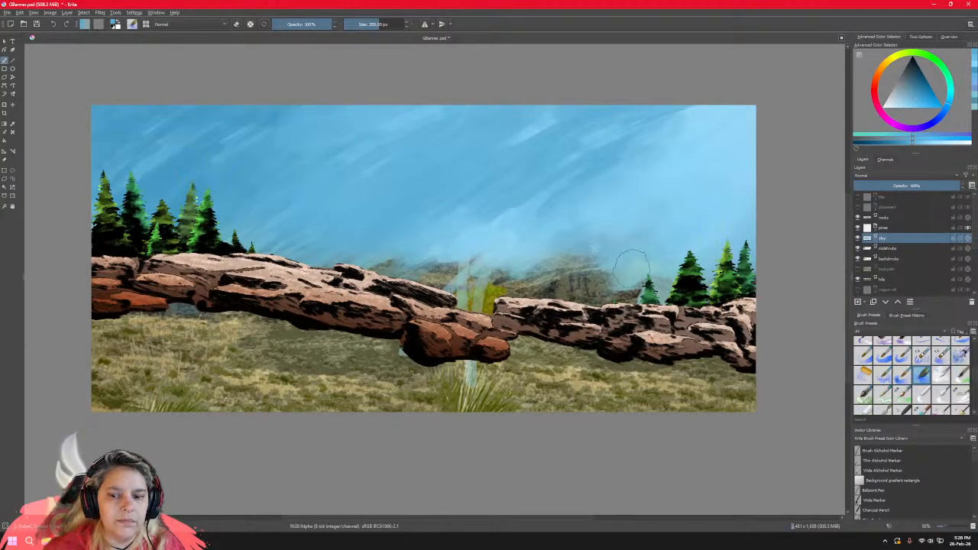
left_click(68, 12)
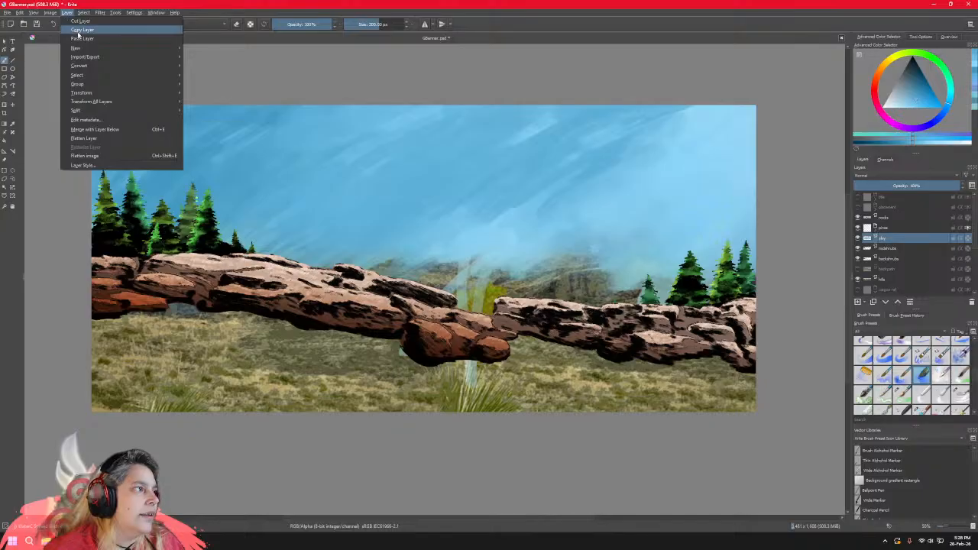
left_click(79, 32)
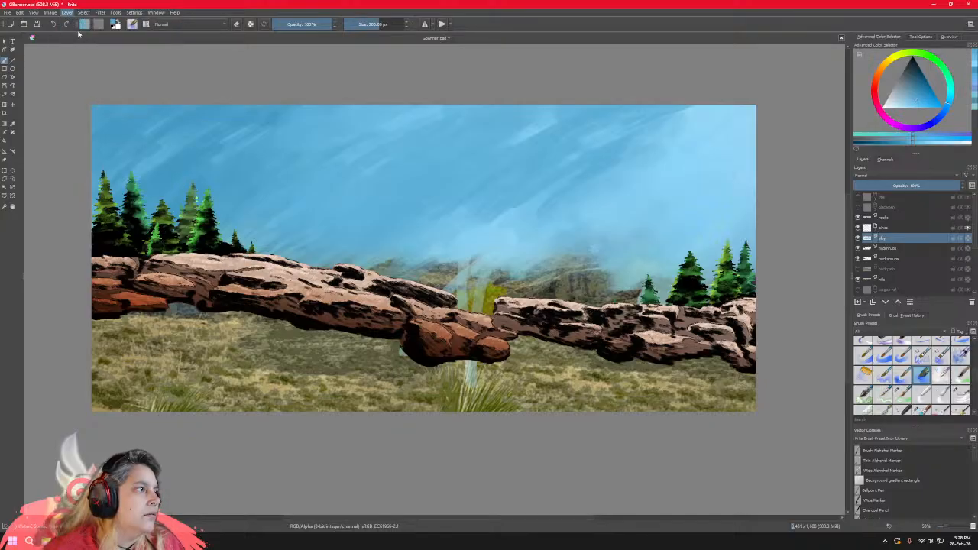
left_click(7, 13)
left_click(14, 23)
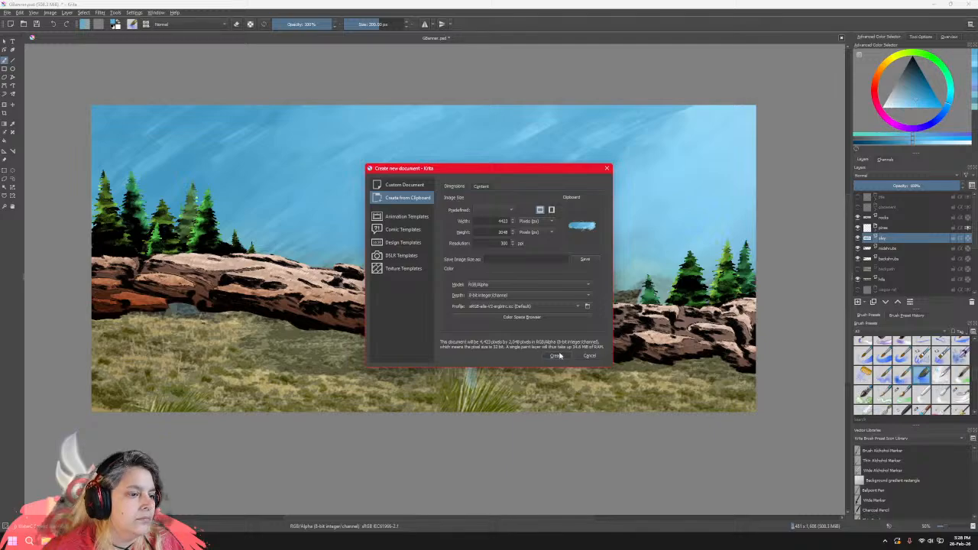
left_click(556, 356)
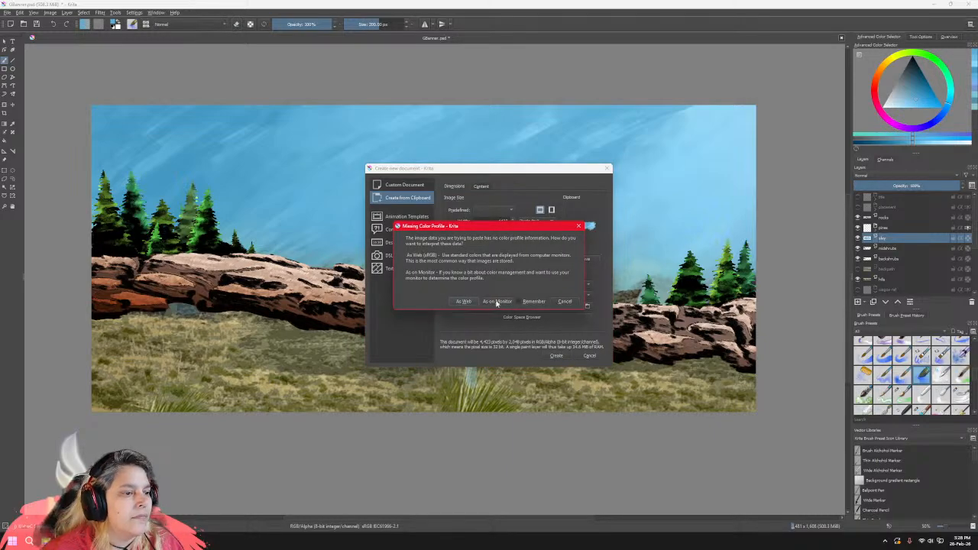
left_click(495, 303)
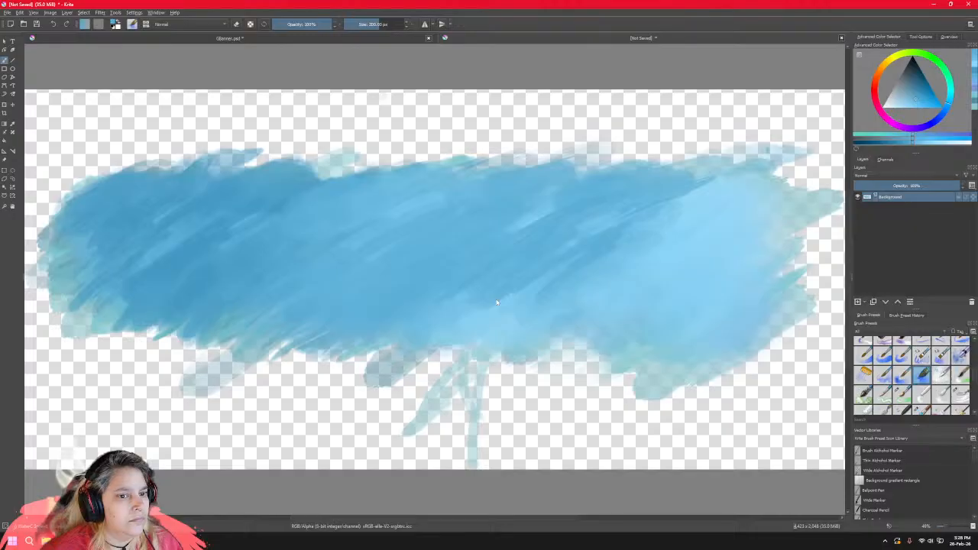
Save the new document as a Photoshop image named sky in the G_Wagon80 folder under Streaming.
left_click(14, 13)
left_click(37, 58)
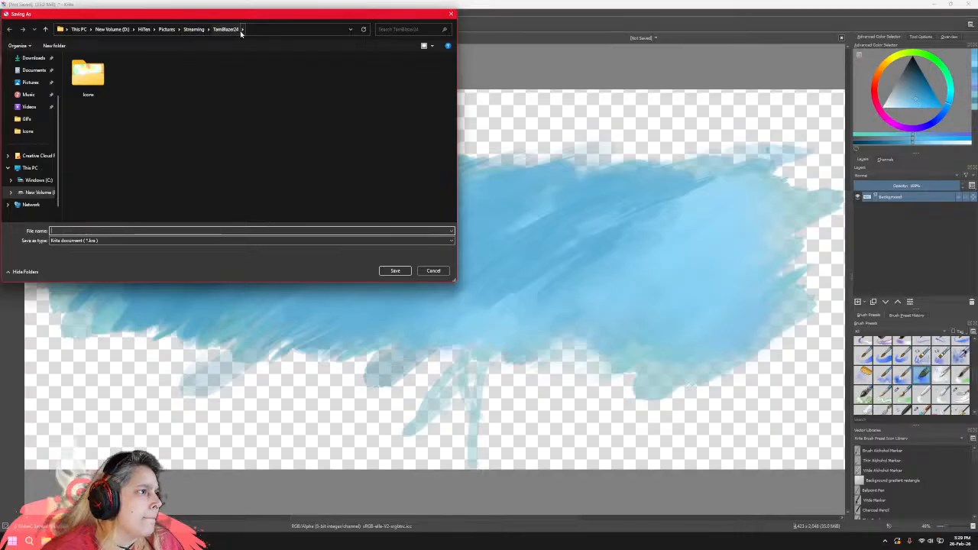
left_click(193, 29)
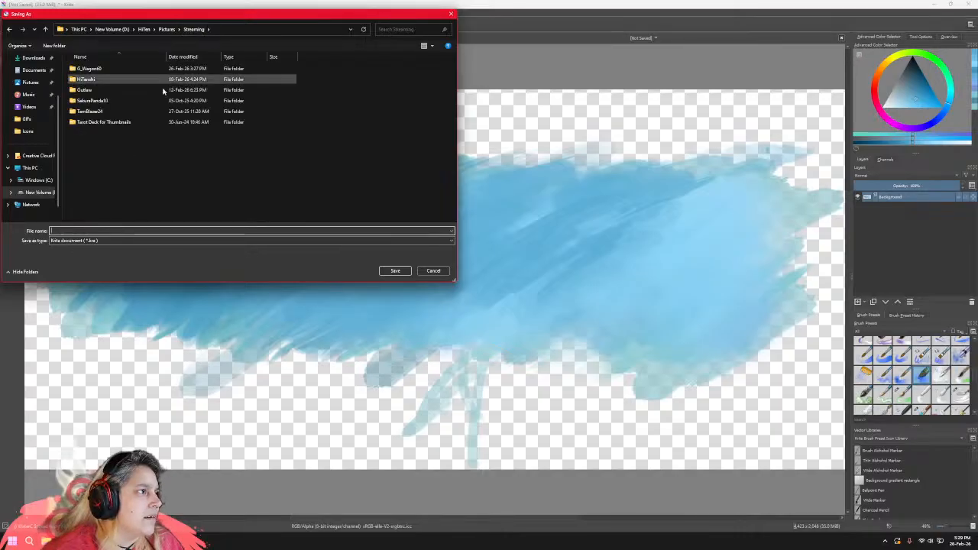
double_click(89, 69)
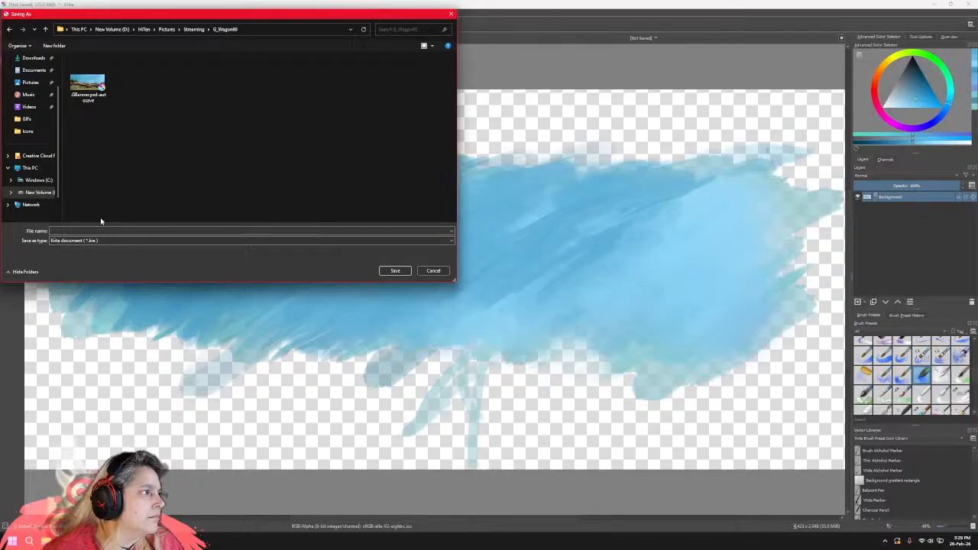
left_click(99, 241)
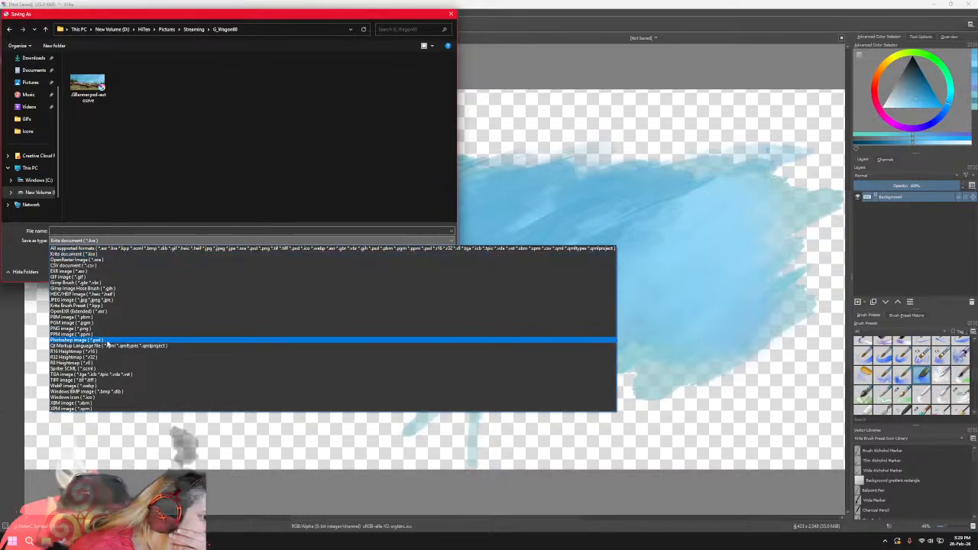
left_click(99, 340)
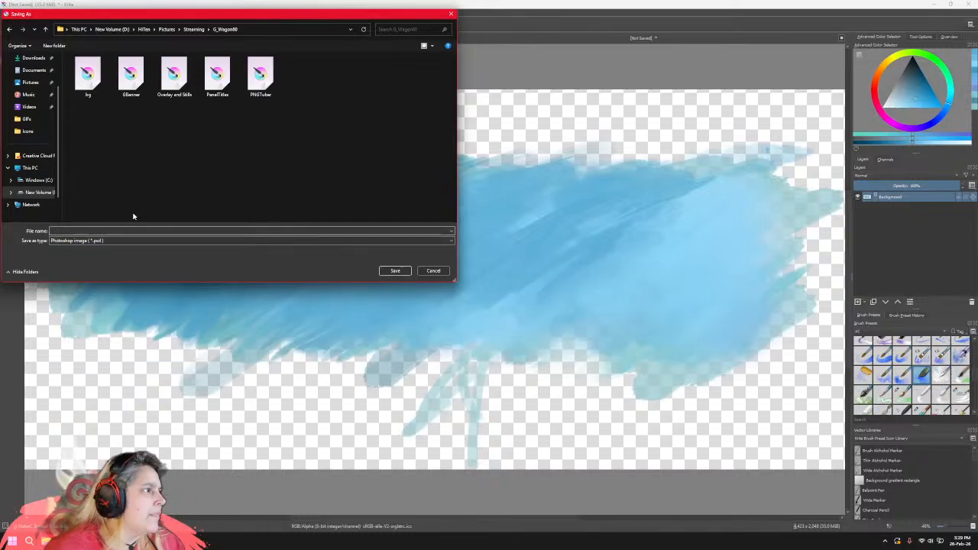
left_click(118, 231)
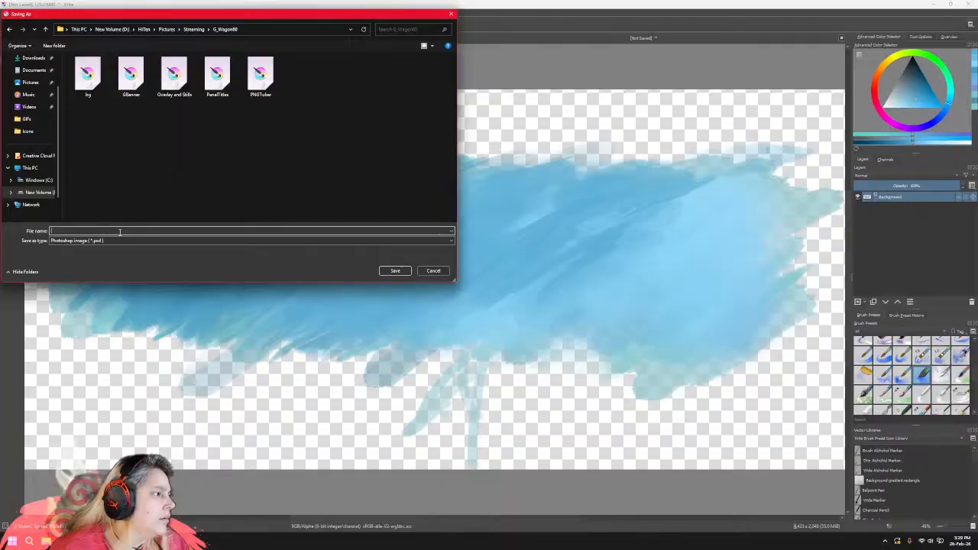
type("sky")
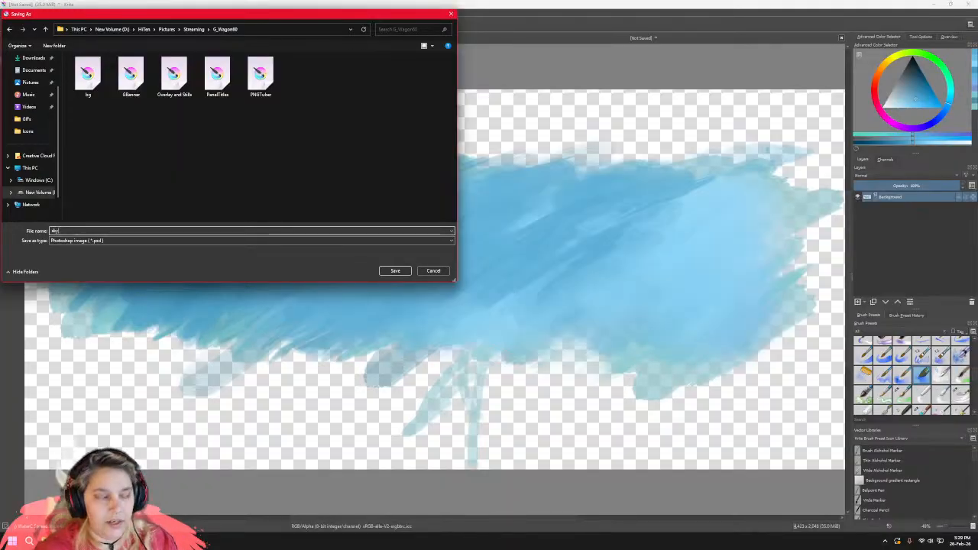
left_click(394, 270)
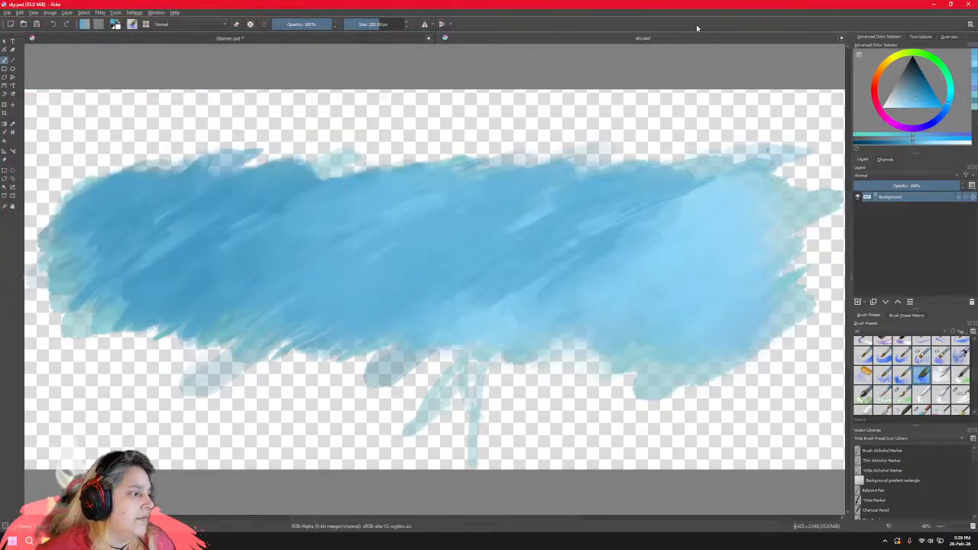
Close the sky.psd and GBanner.psd documents in Krita.
left_click(842, 38)
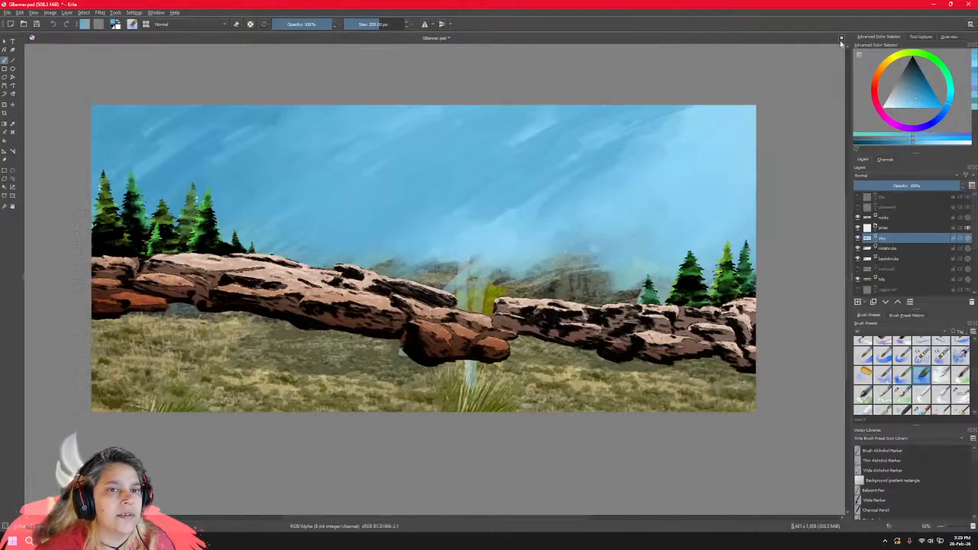
left_click(841, 38)
left_click(505, 280)
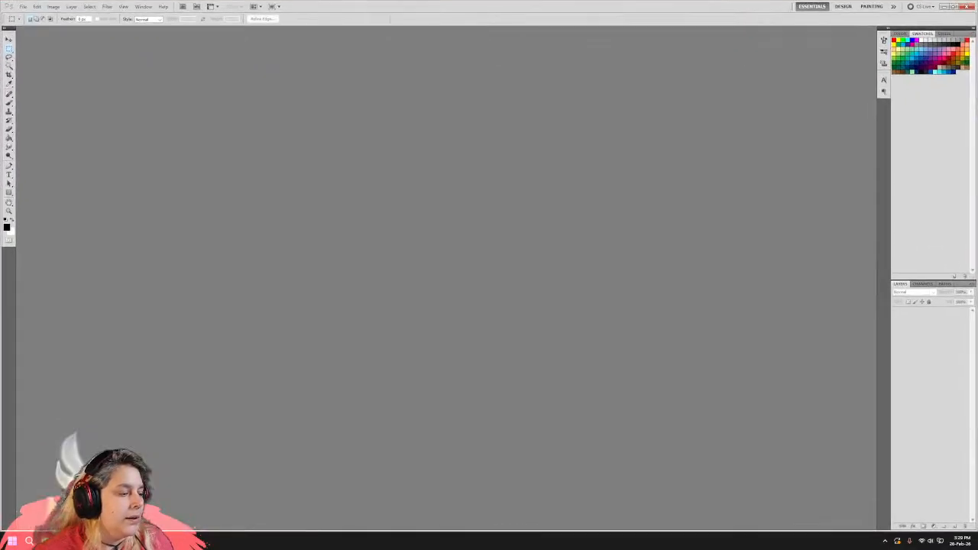
Switch to Photoshop and open GBanner.psd and sky.psd.
left_click(23, 8)
left_click(28, 20)
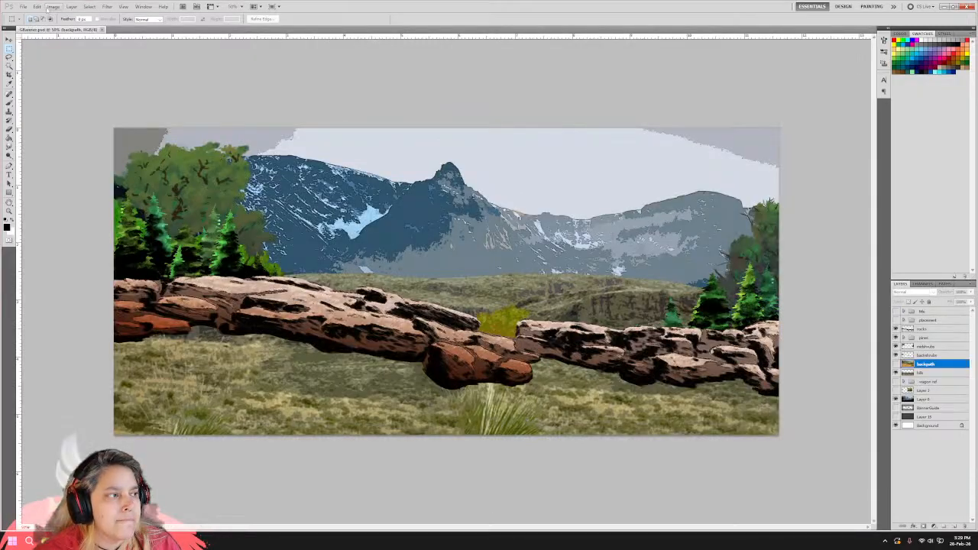
left_click(24, 7)
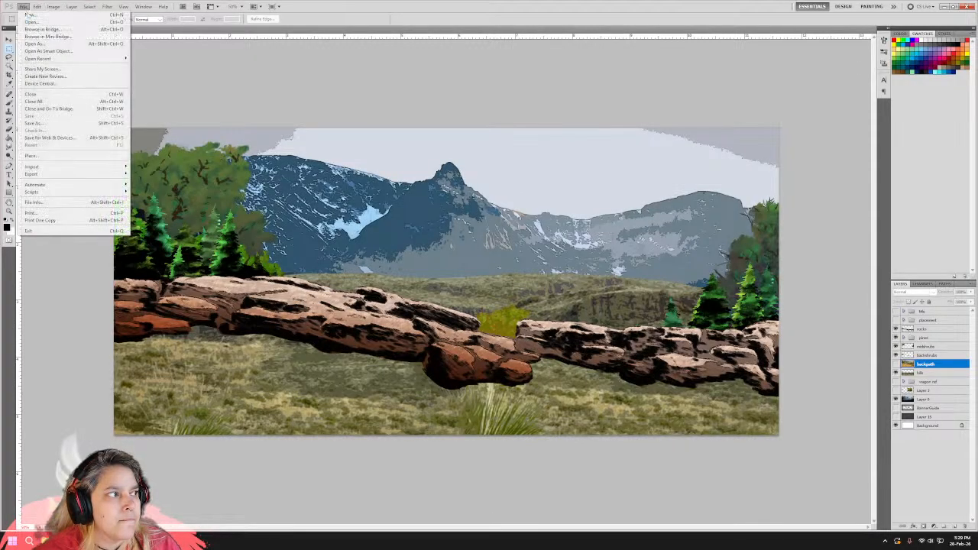
left_click(30, 23)
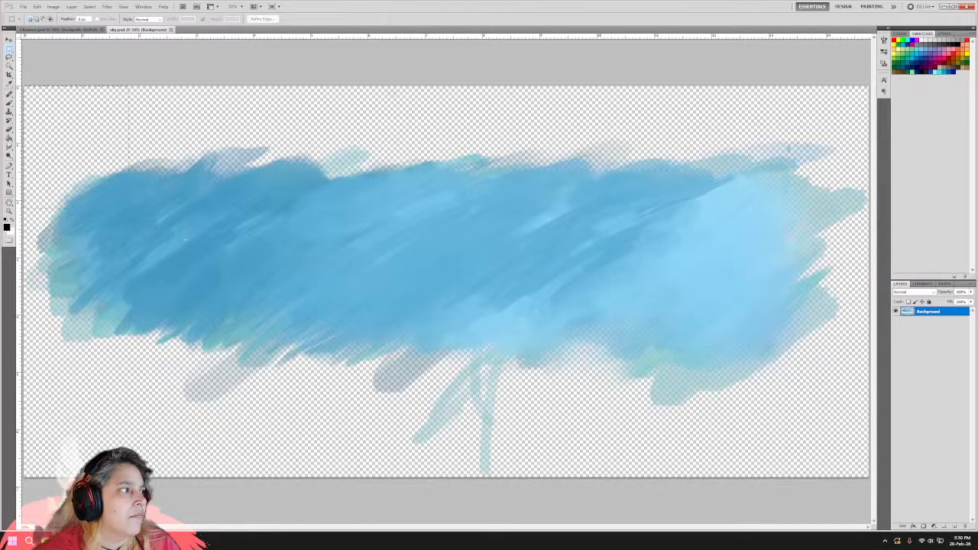
Copy the entire sky image and switch back to the GBanner document.
key("ctrl+a")
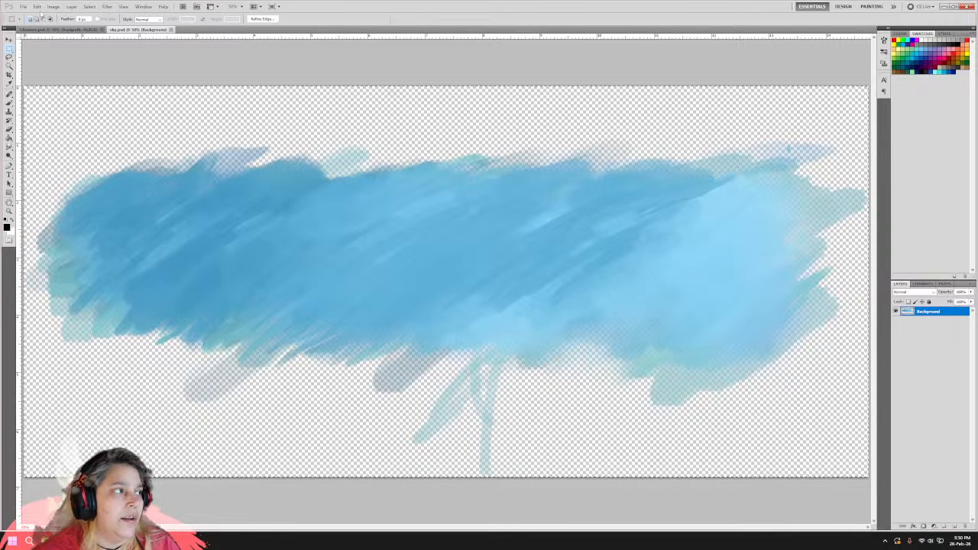
left_click(37, 6)
left_click(49, 58)
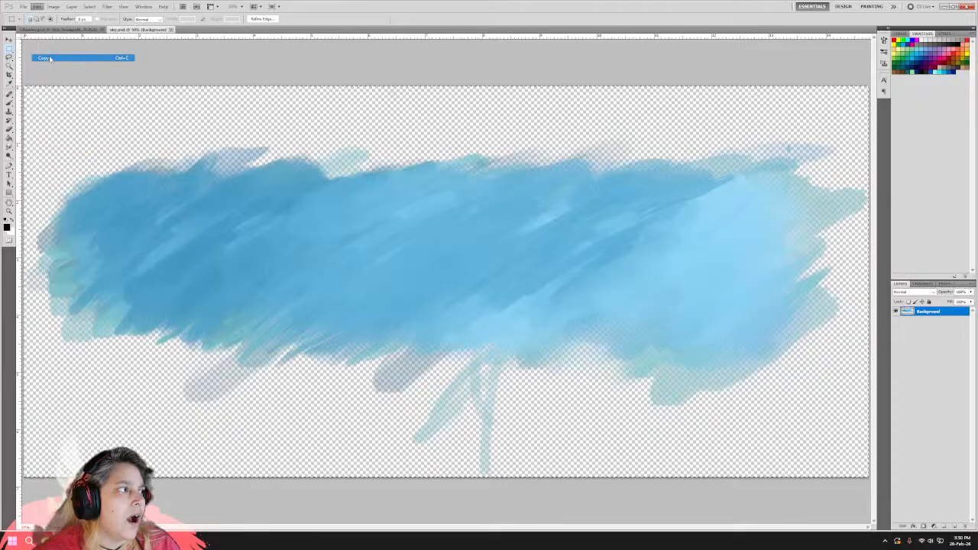
left_click(44, 30)
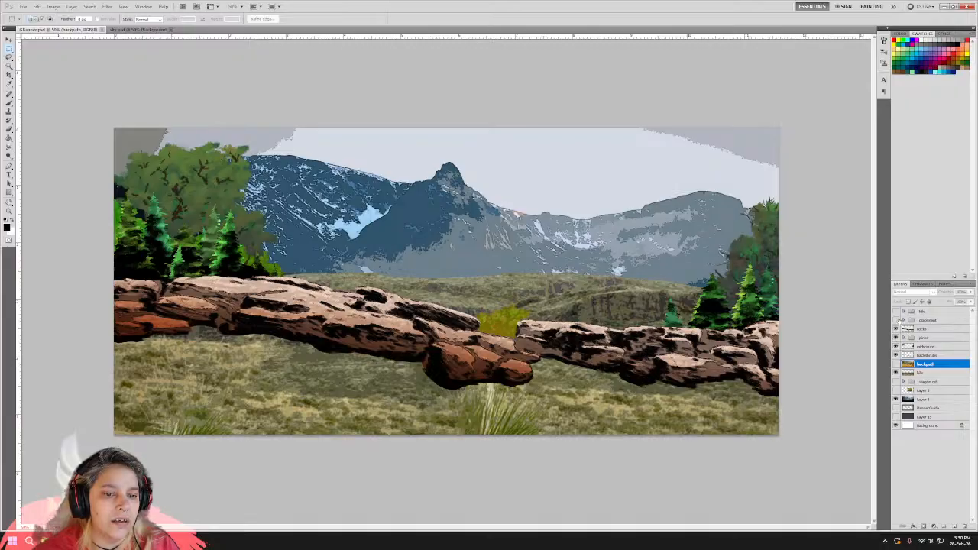
Show the placement group and the lettering group above it, and look through the lettering group's layers.
left_click(896, 319)
left_click(896, 312)
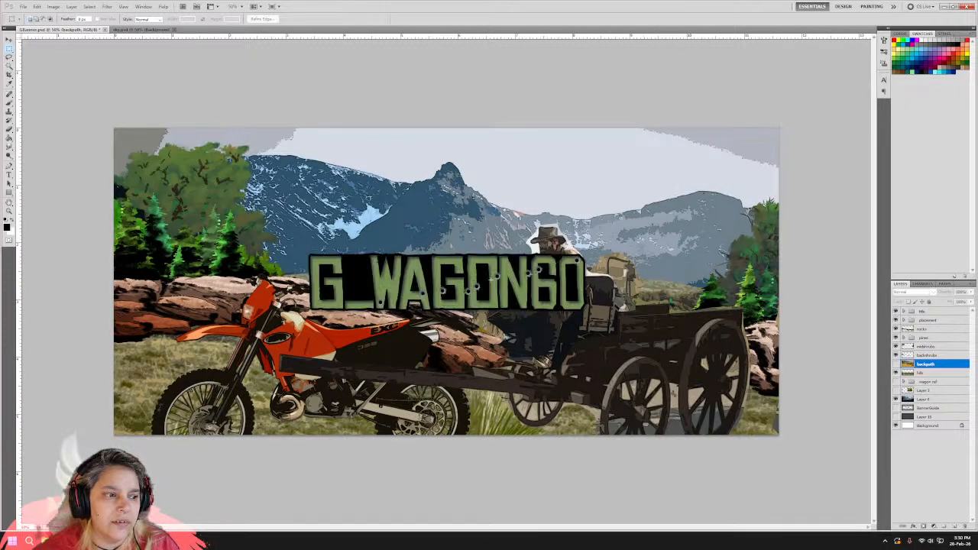
left_click(914, 527)
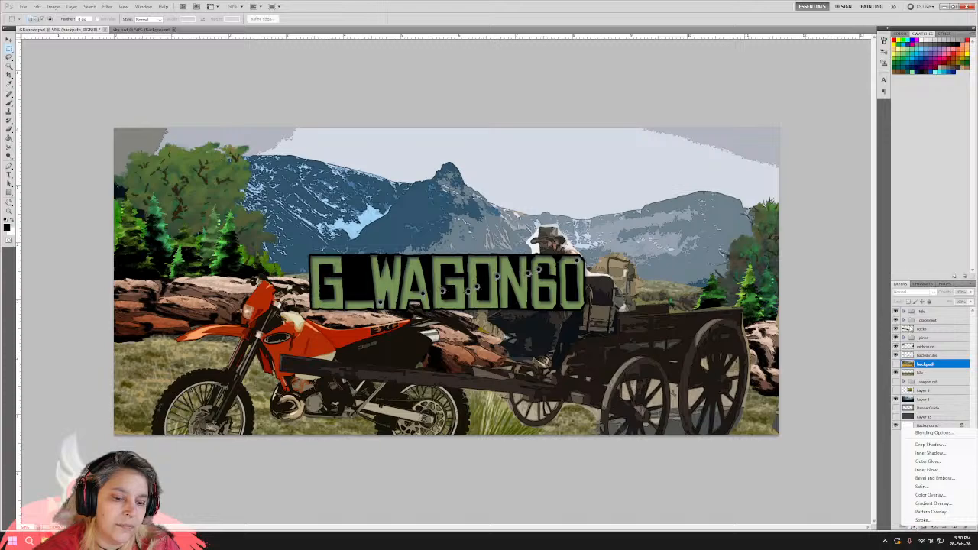
left_click(905, 314)
left_click(905, 313)
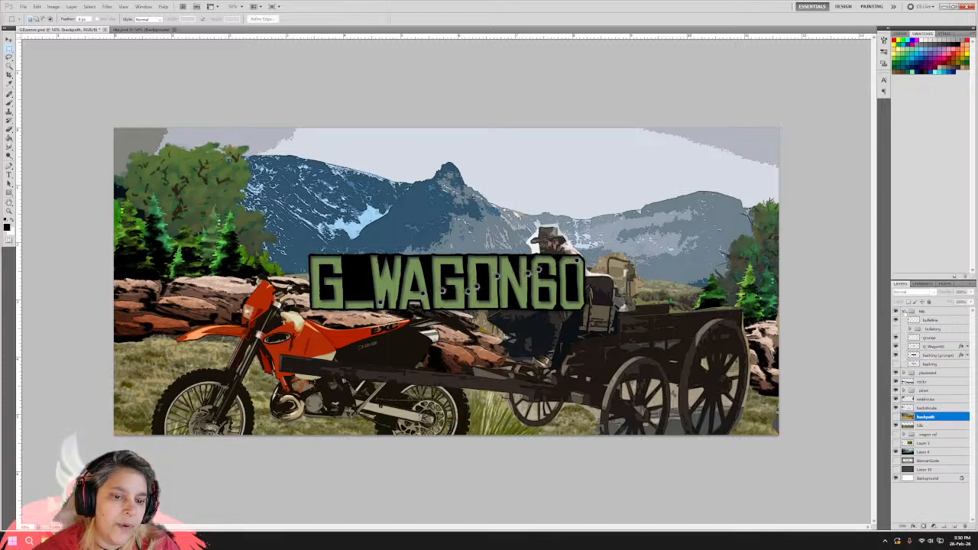
left_click(904, 312)
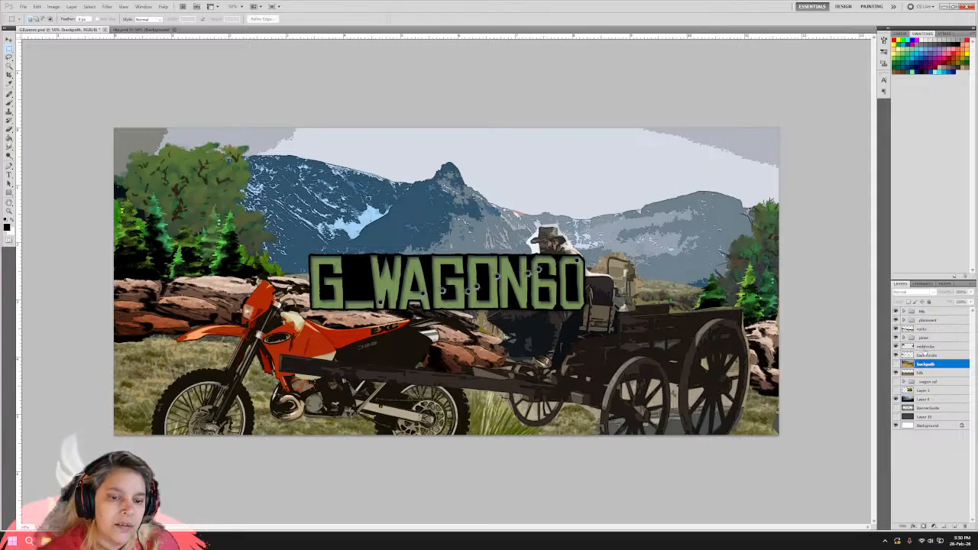
Add a new layer directly above the wagon ref group and paste the copied sky into it.
left_click(926, 347)
left_click(925, 338)
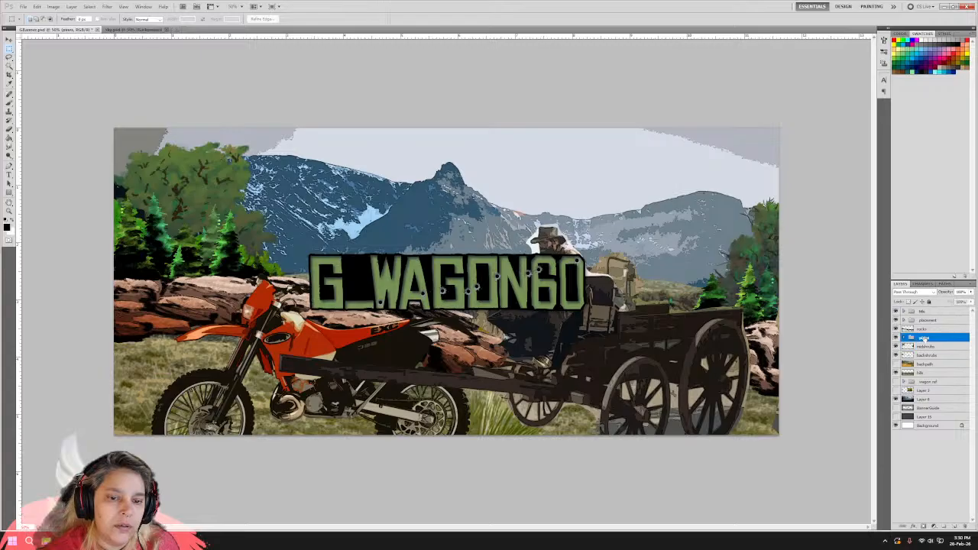
left_click(924, 328)
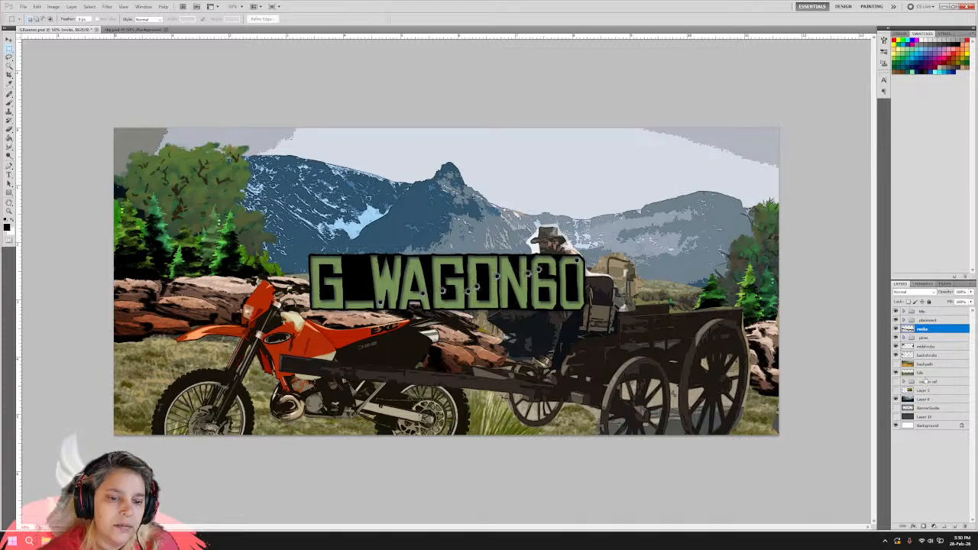
left_click(926, 382)
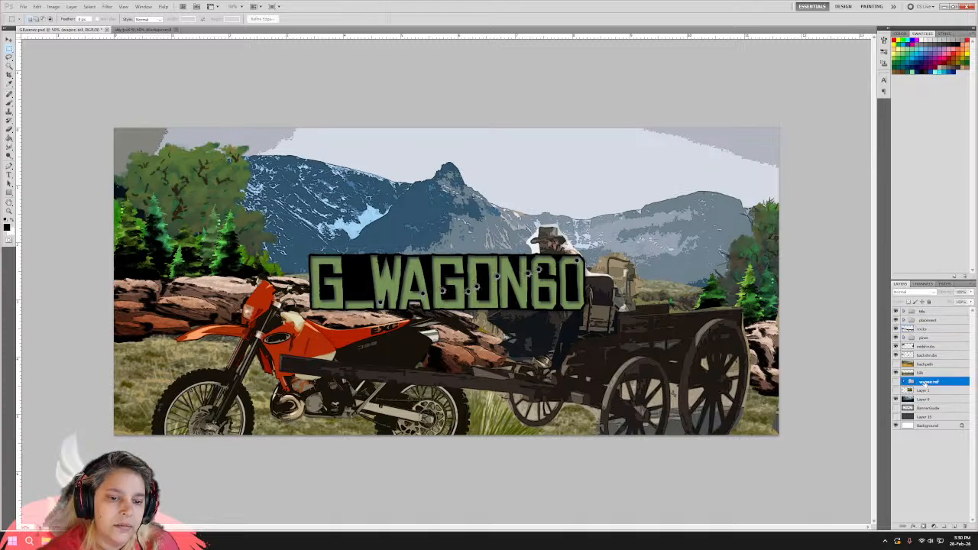
left_click(954, 526)
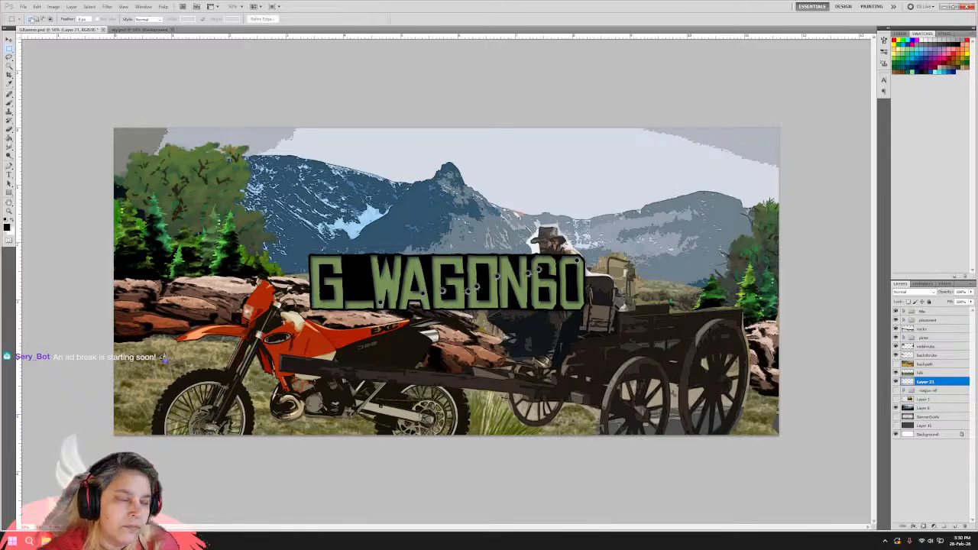
left_click(36, 6)
left_click(51, 73)
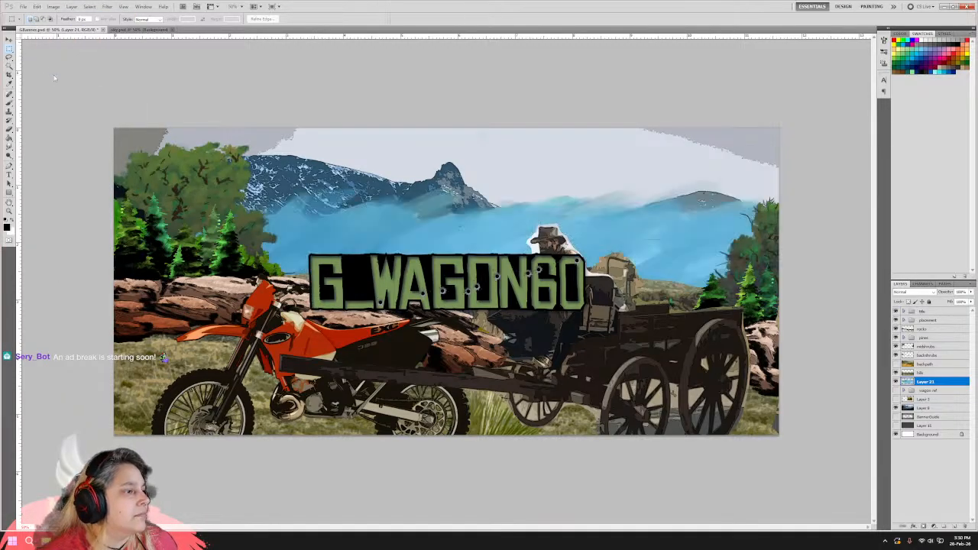
Move the pasted sky up and left to fill the area behind the hills, and hide the mountain picture layer.
key("v")
left_click_drag(553, 357, 484, 244)
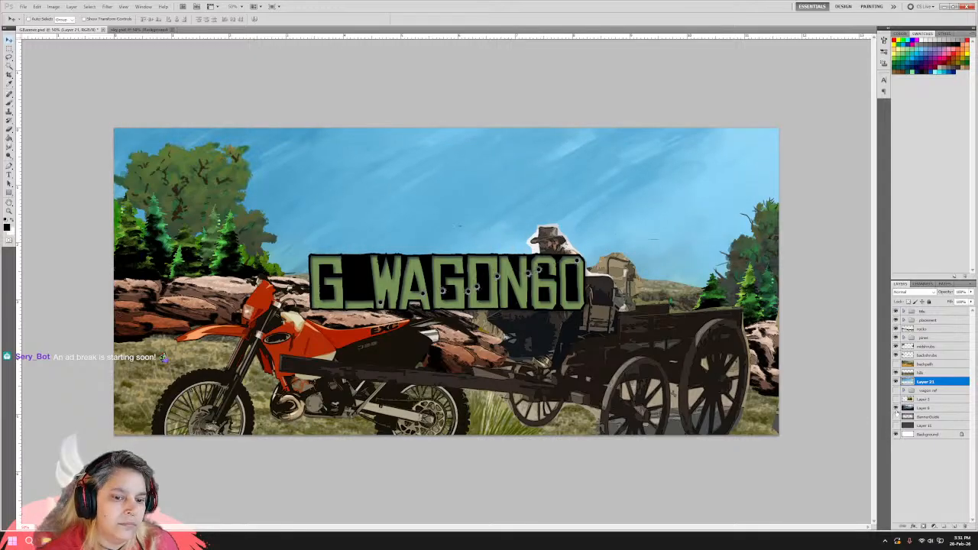
left_click(896, 408)
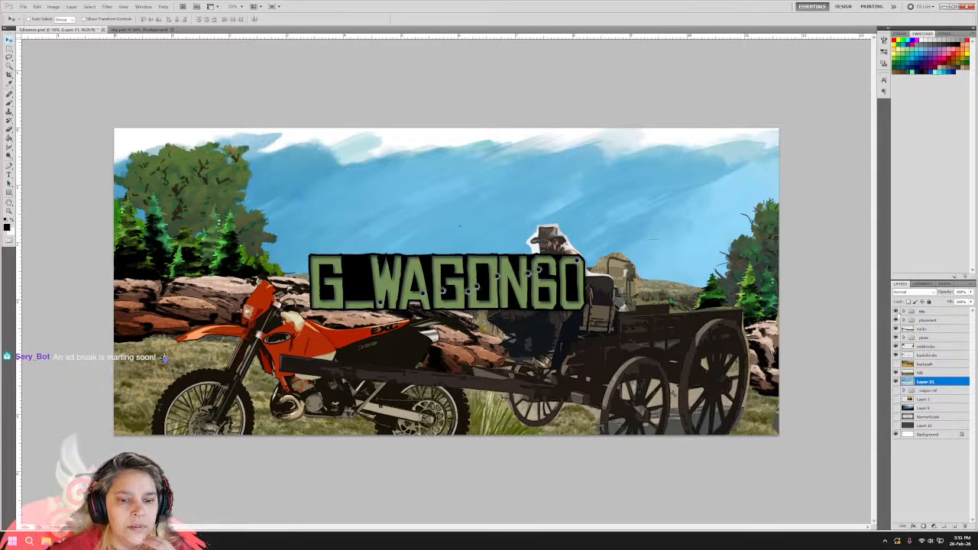
Hide every visible layer and group above the sky, including the hills, and nudge the sky slightly upward.
left_click(896, 311)
left_click(896, 329)
left_click(896, 320)
left_click(896, 337)
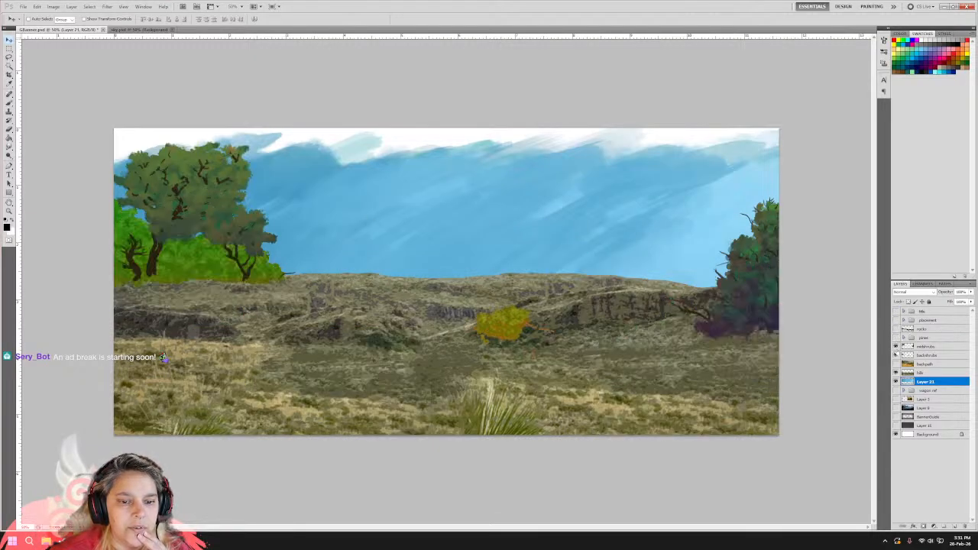
left_click(896, 346)
left_click(897, 355)
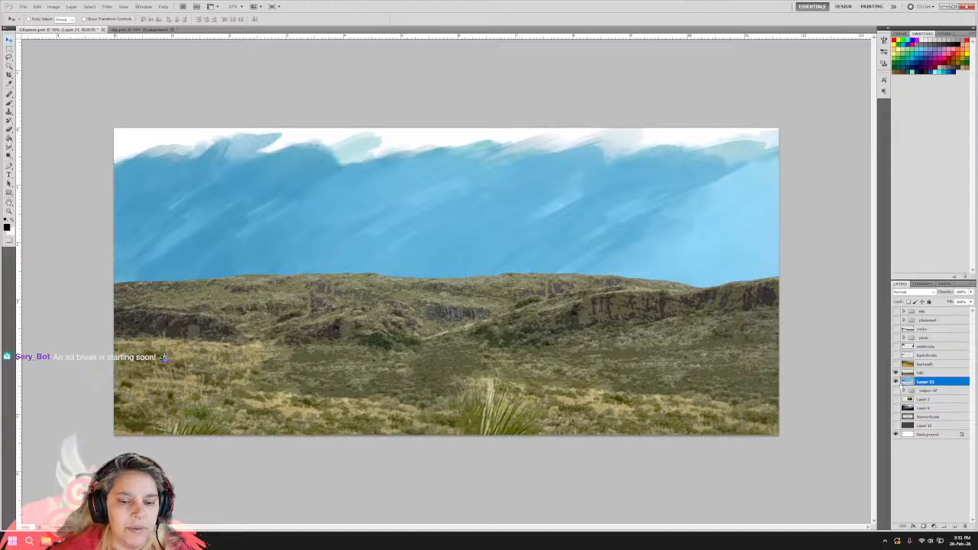
left_click(896, 372)
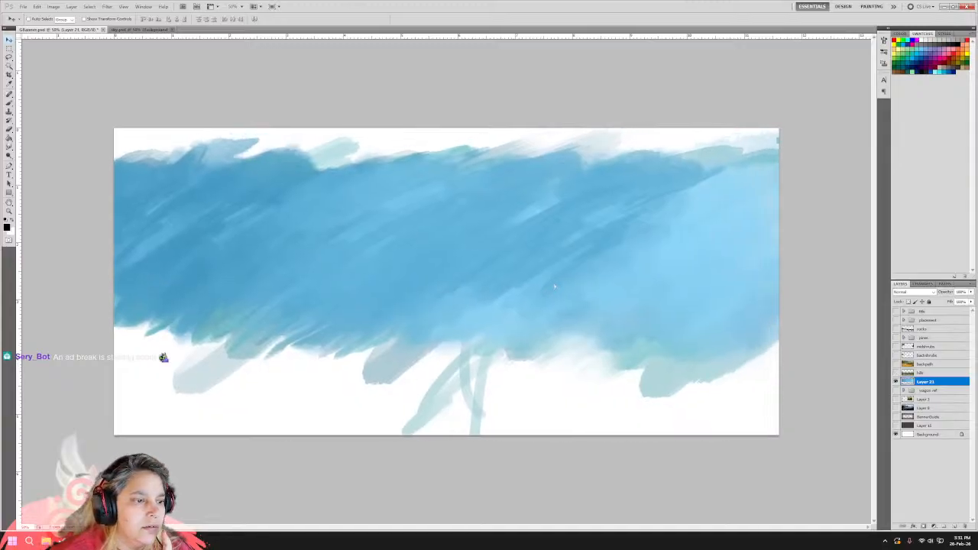
left_click_drag(554, 287, 558, 280)
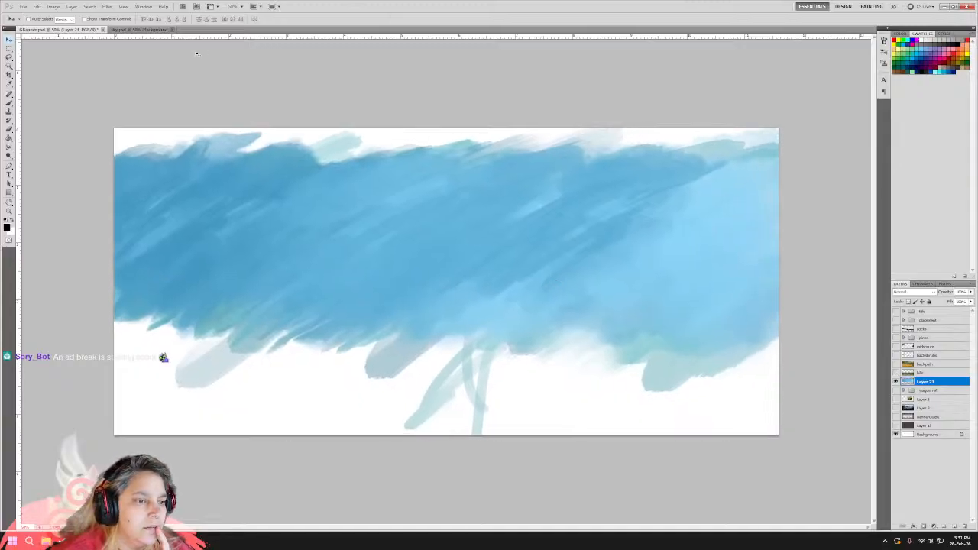
Open the Filter Gallery for the sky layer and stack Sprayed Strokes over Crosshatch in place of Dark Strokes.
left_click(107, 7)
left_click(120, 36)
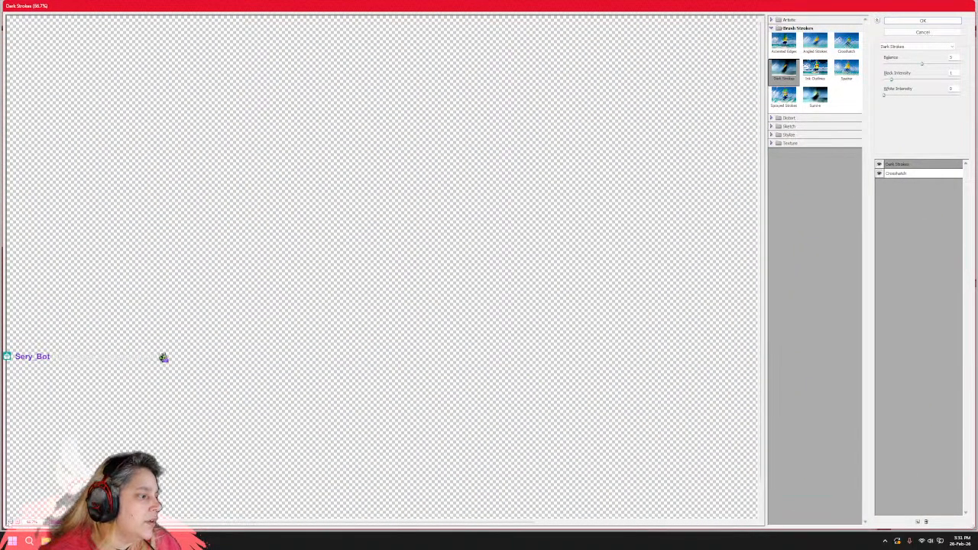
key("ctrl+minus")
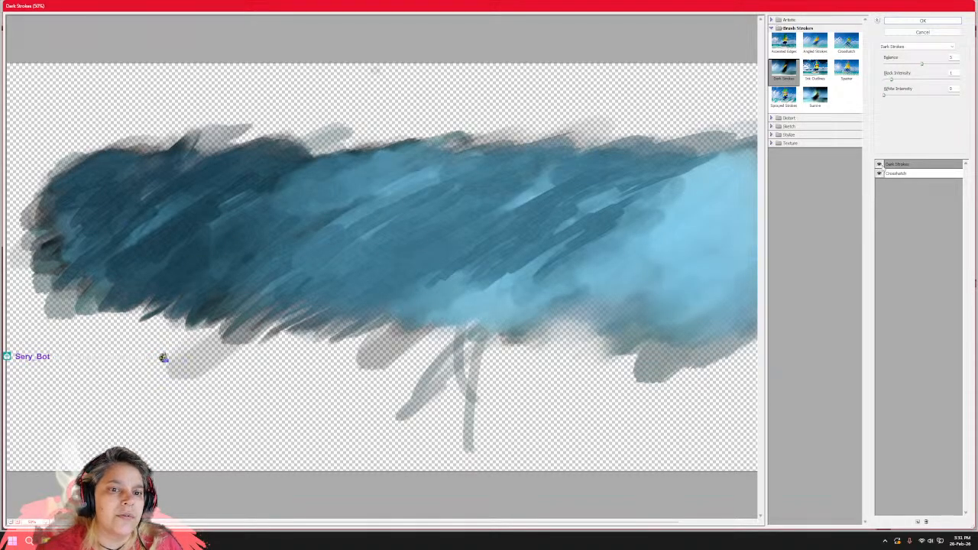
left_click(879, 164)
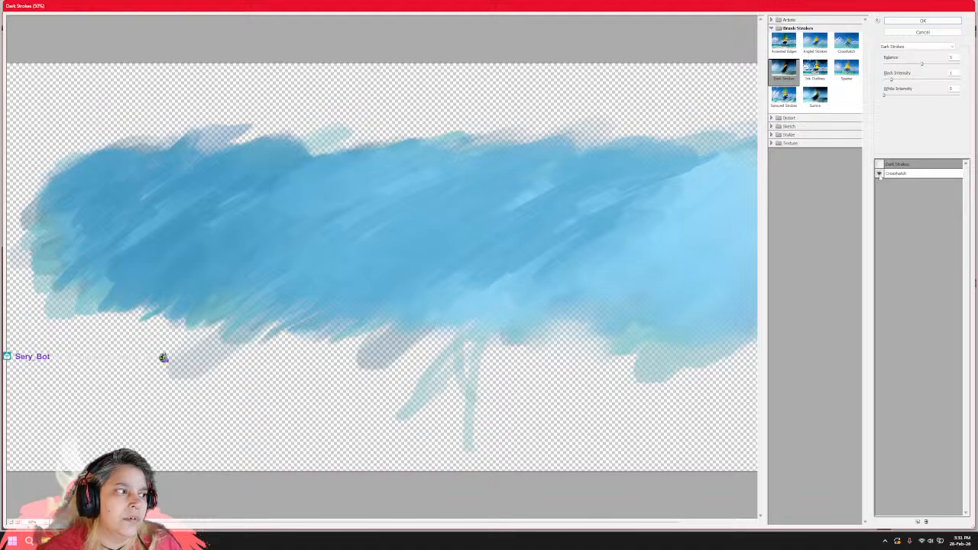
left_click(900, 175)
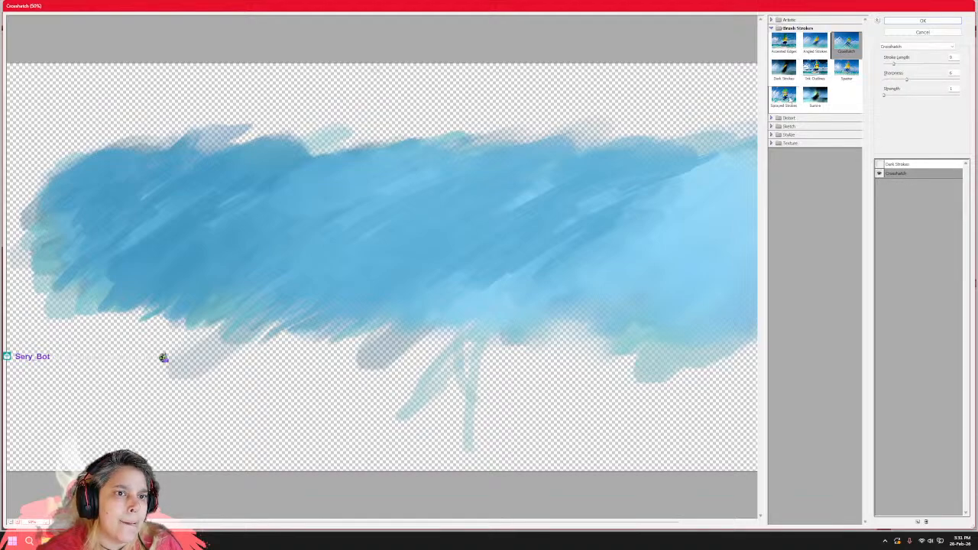
left_click(789, 99)
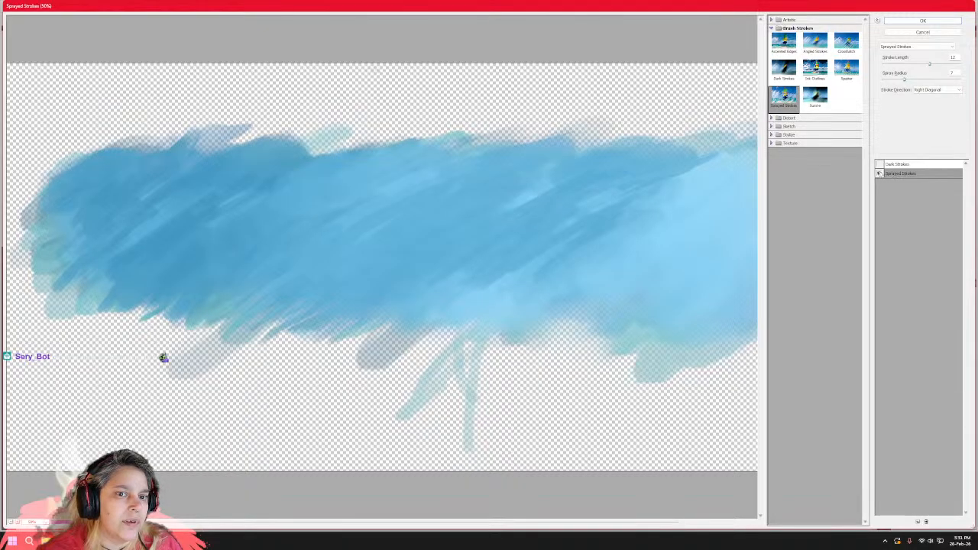
left_click(849, 40)
left_click(880, 164)
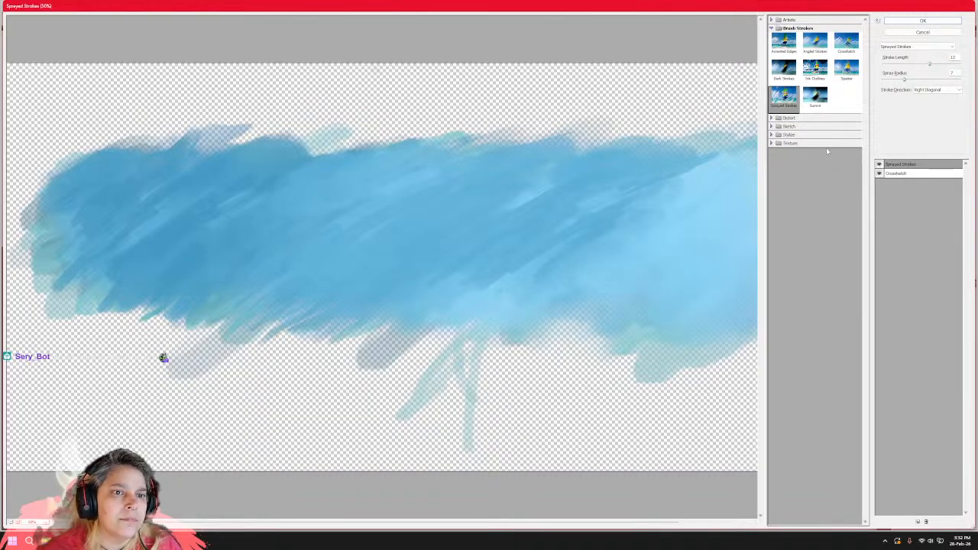
Set the Sprayed Strokes filter's Stroke Length to 20 and its Spray Radius to the maximum, keeping the right diagonal direction.
left_click_drag(930, 65, 973, 69)
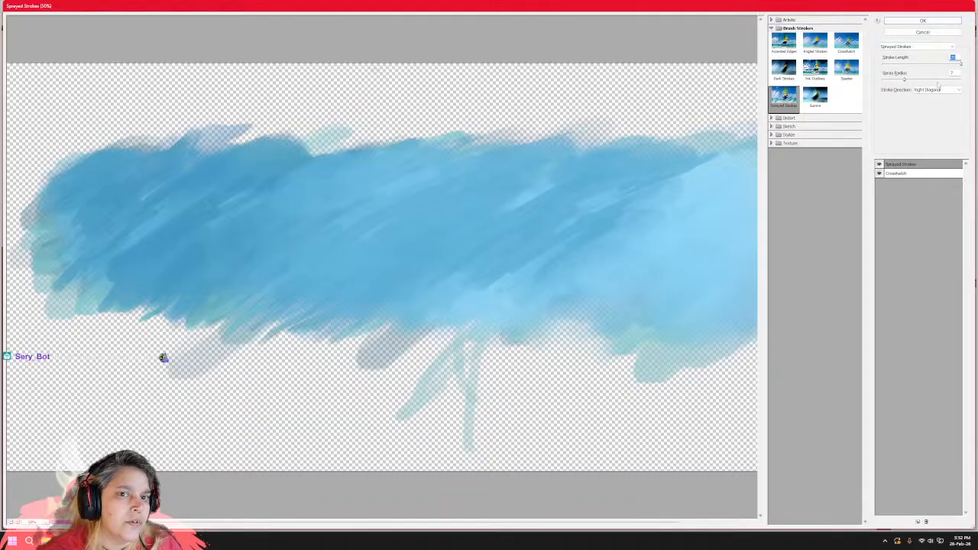
key("Tab")
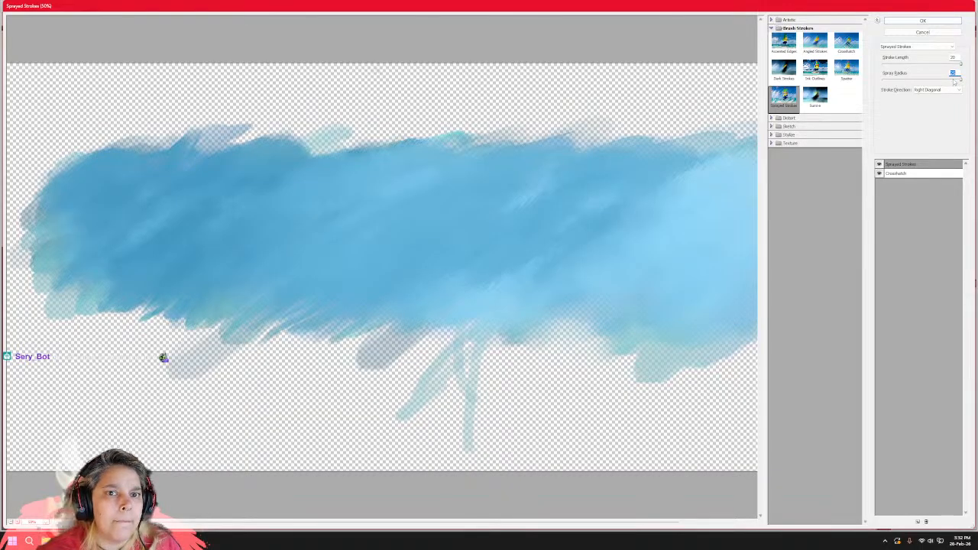
left_click(933, 47)
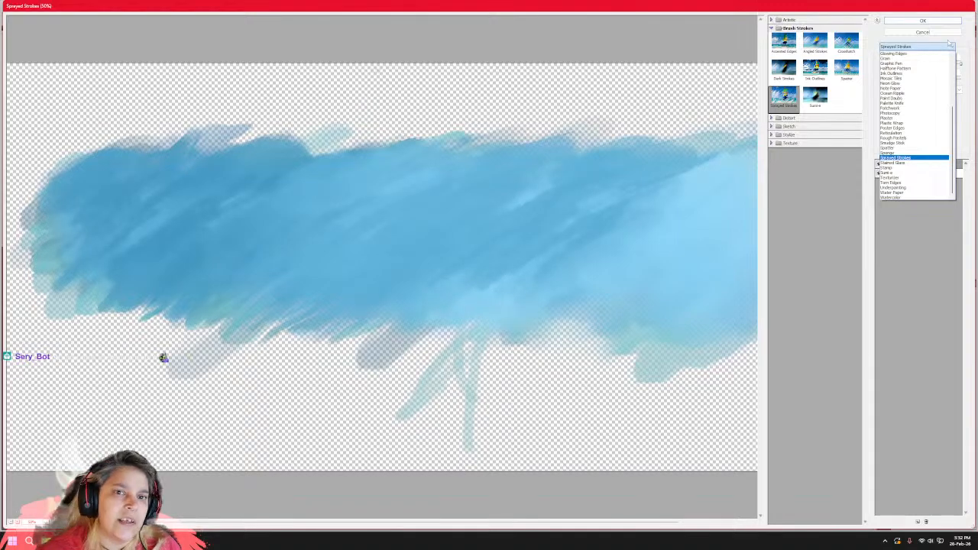
left_click(951, 46)
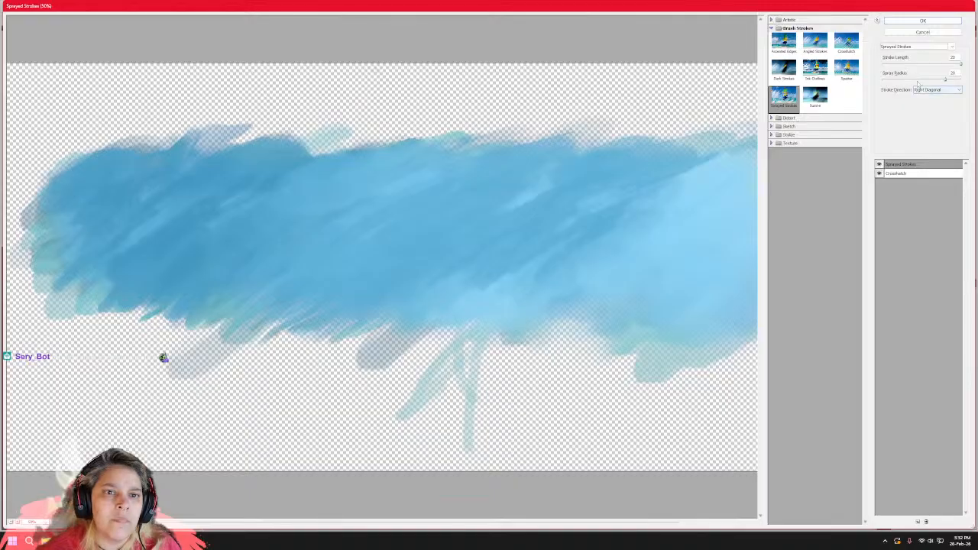
mouse_move(919, 80)
left_mouse_down()
mouse_move(903, 82)
mouse_move(925, 82)
left_mouse_up()
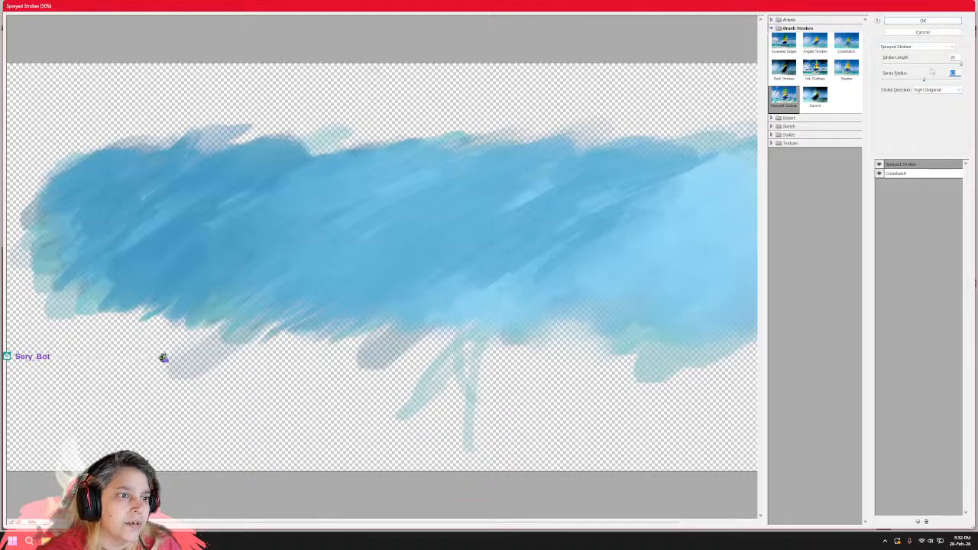
left_click_drag(926, 82, 940, 81)
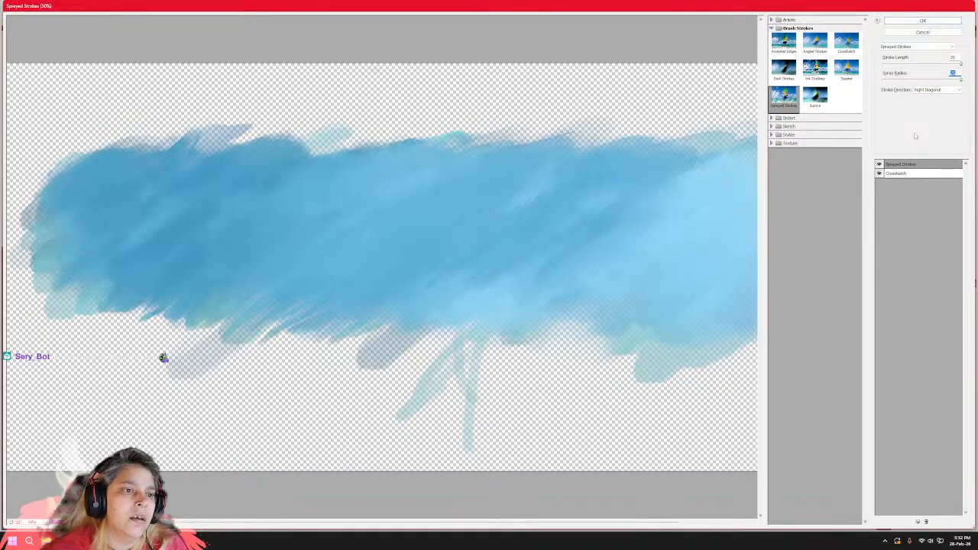
Try shorter Sprayed Strokes lengths before returning Stroke Length to 20, and lower the Spray Radius to 20.
left_click(946, 65)
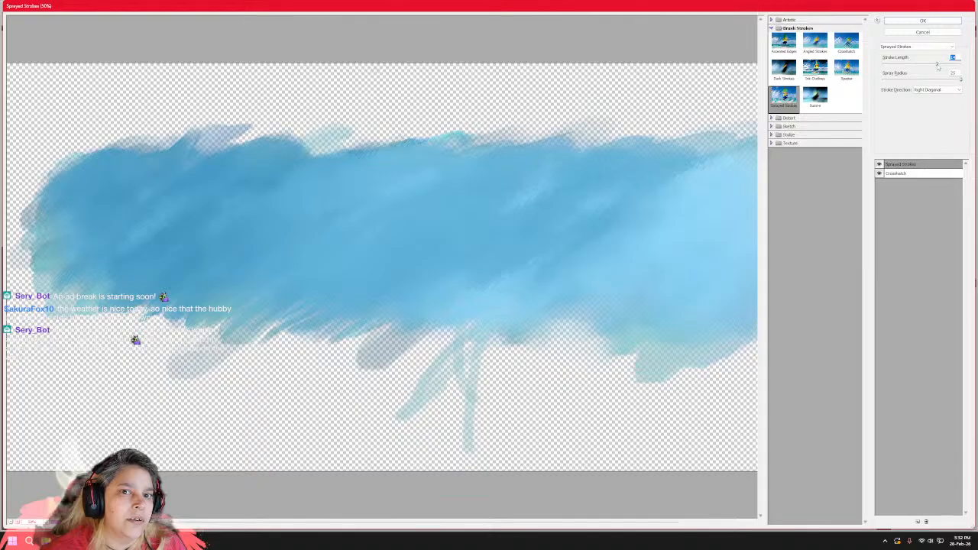
left_click_drag(937, 66, 918, 64)
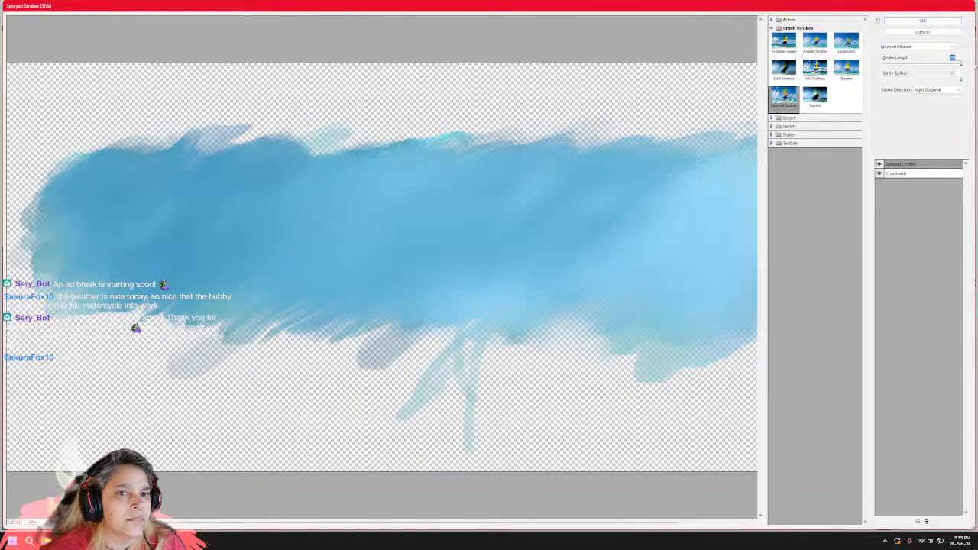
left_click_drag(960, 80, 946, 82)
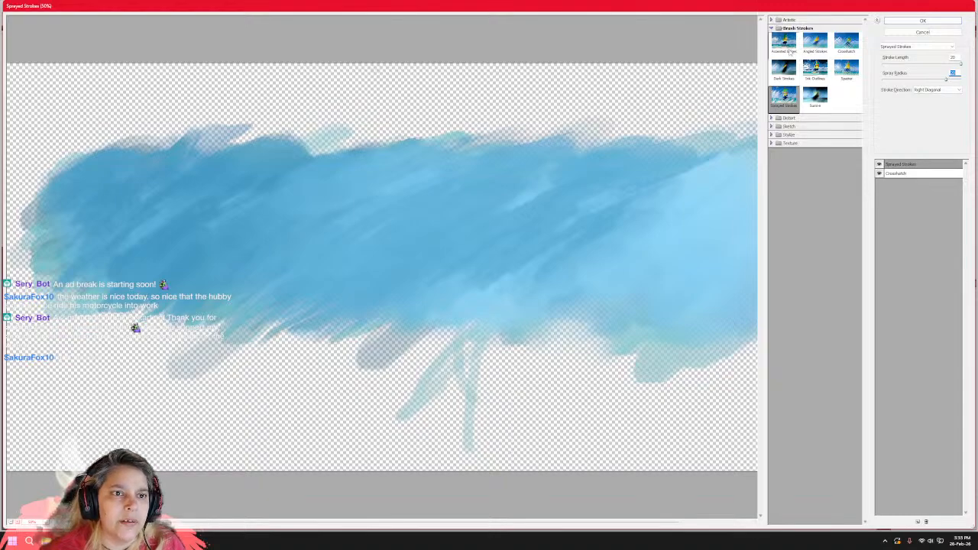
Try Accented Edges and Angled Strokes in place of Sprayed Strokes above Crosshatch, comparing them and ending on Angled Strokes.
left_click(789, 49)
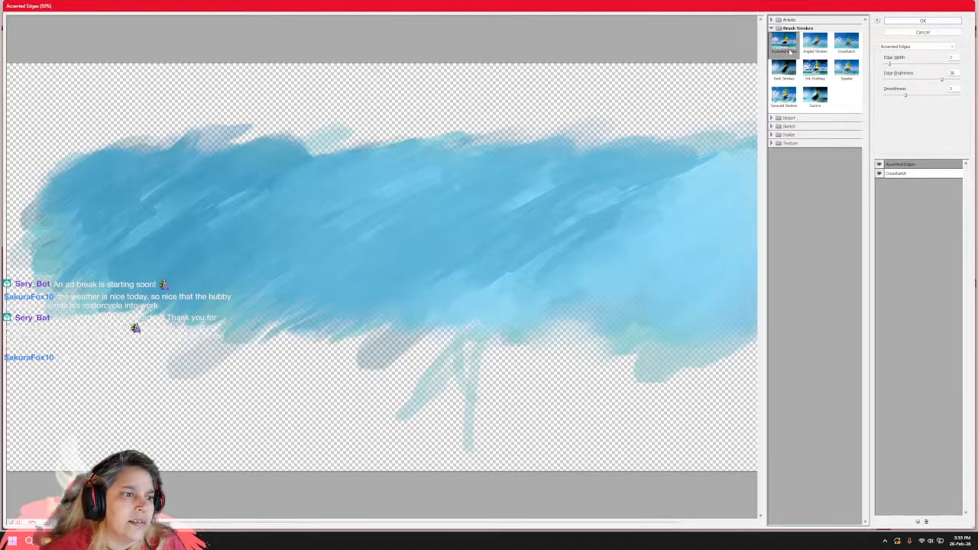
left_click(814, 49)
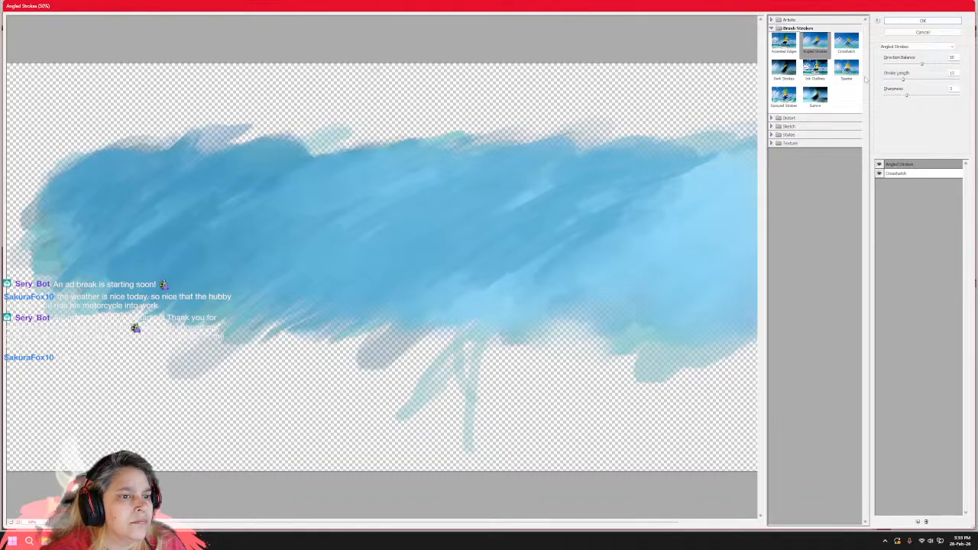
left_click(782, 106)
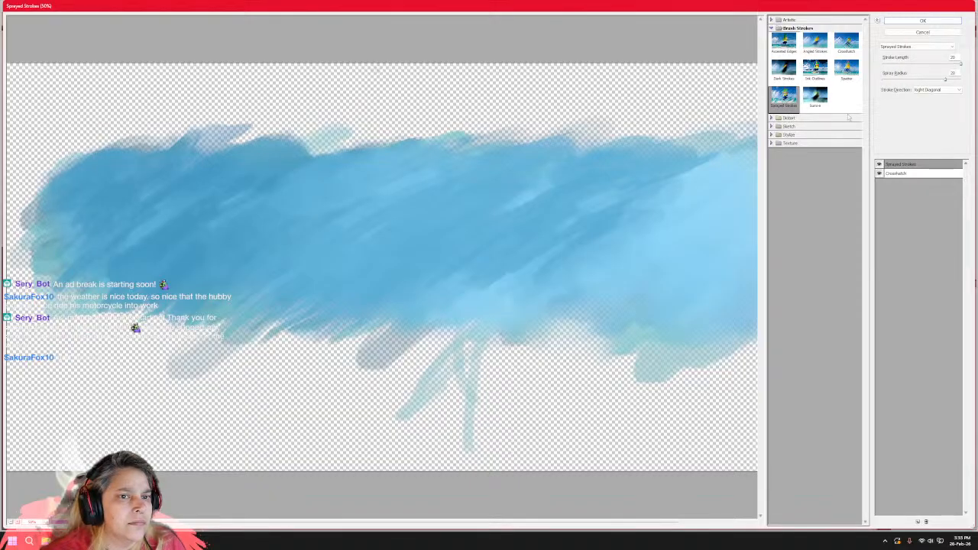
left_click(814, 42)
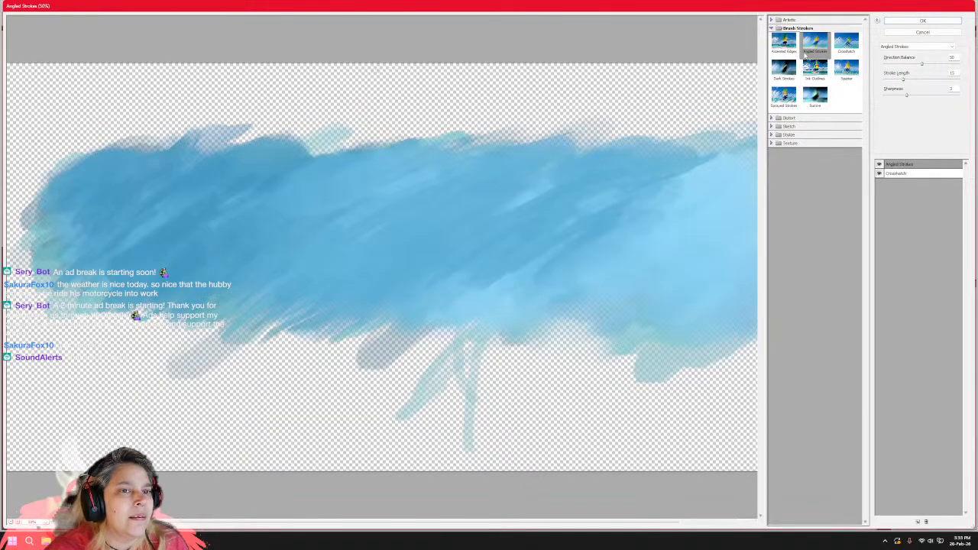
Try the artistic Dry Brush, Palette Knife and Sponge filters above Crosshatch on the sky.
left_click(775, 28)
left_click(775, 19)
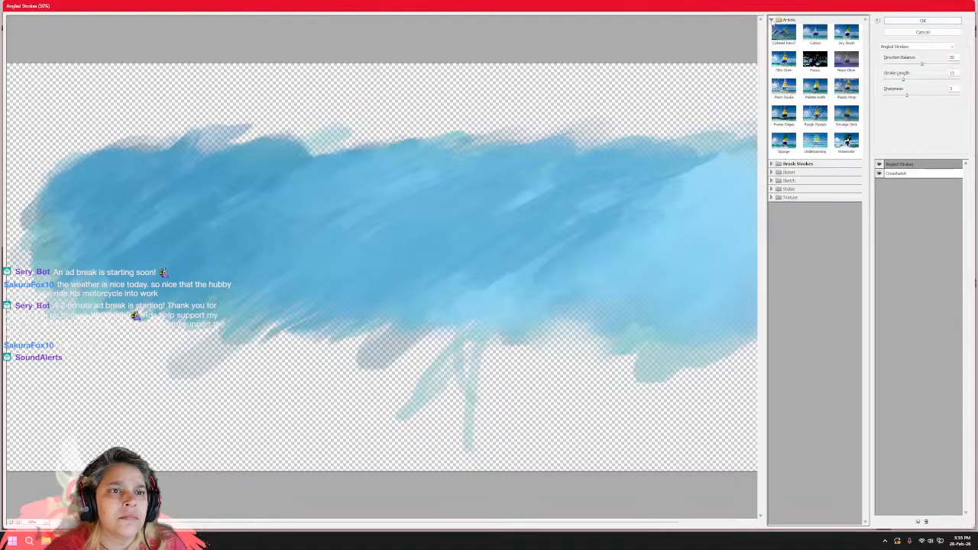
left_click(852, 33)
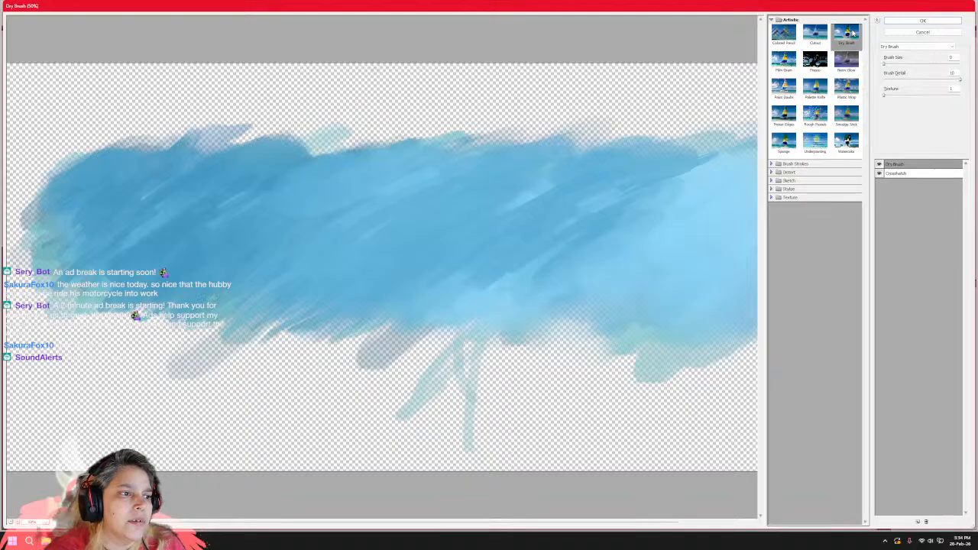
left_click(814, 88)
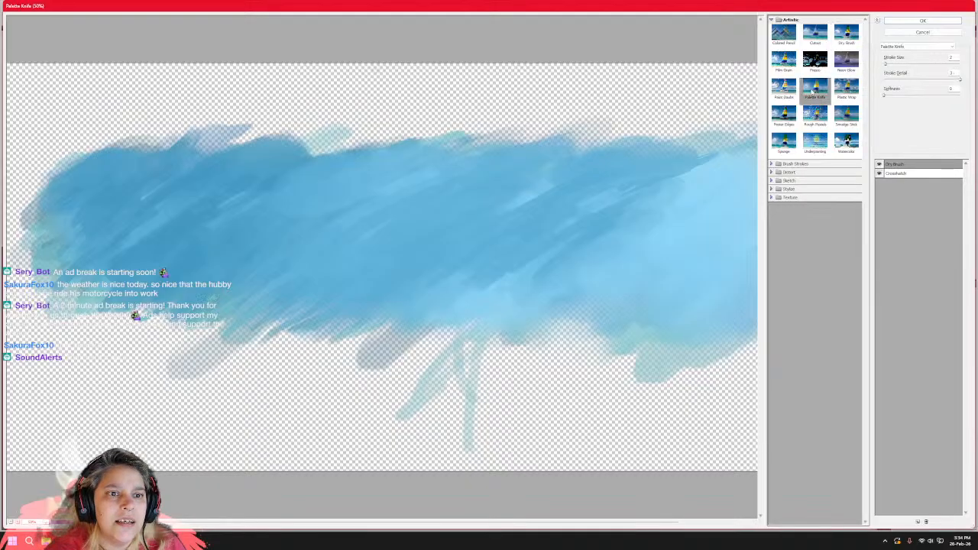
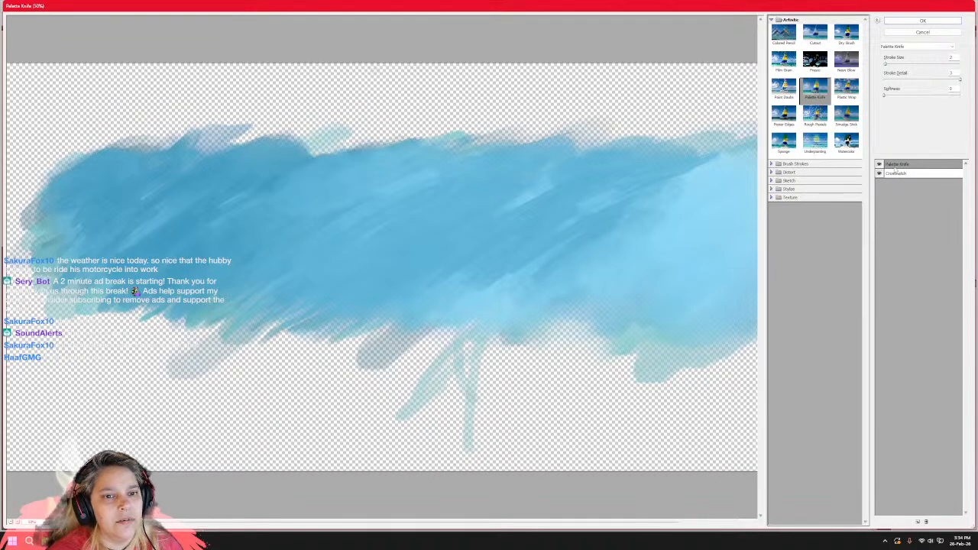
left_click(784, 153)
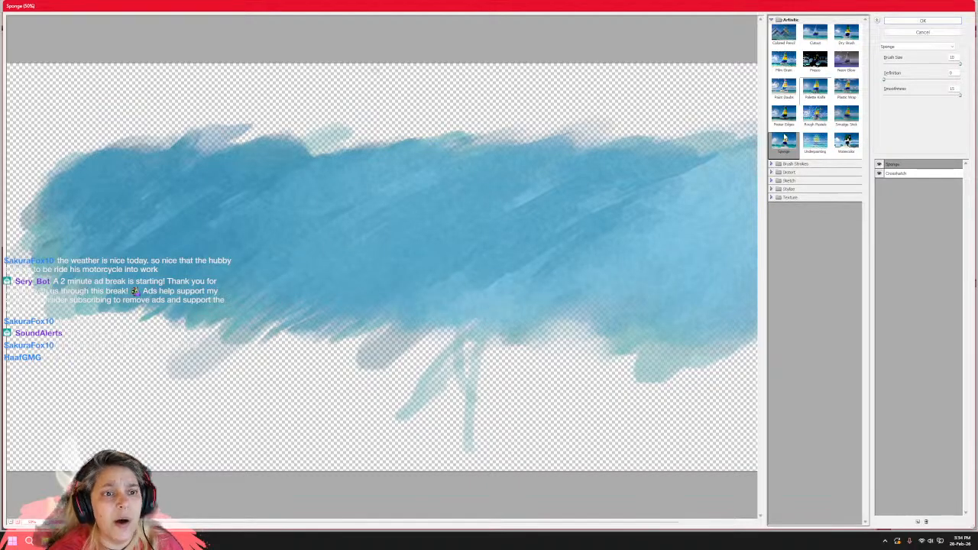
Try the Smudge Stick filter above Crosshatch with Stroke Length 1, Highlight Area 8 and Intensity 0.
left_click(846, 117)
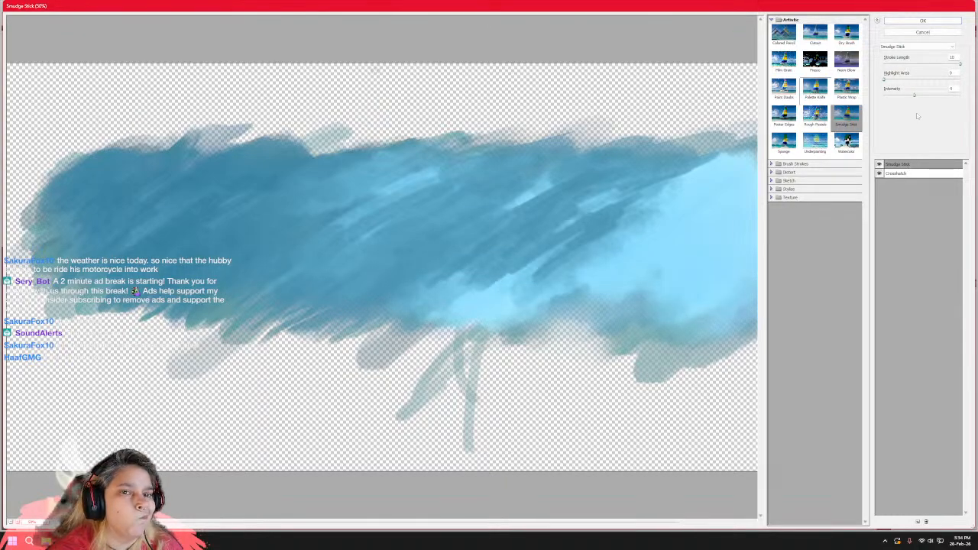
left_click_drag(884, 80, 915, 84)
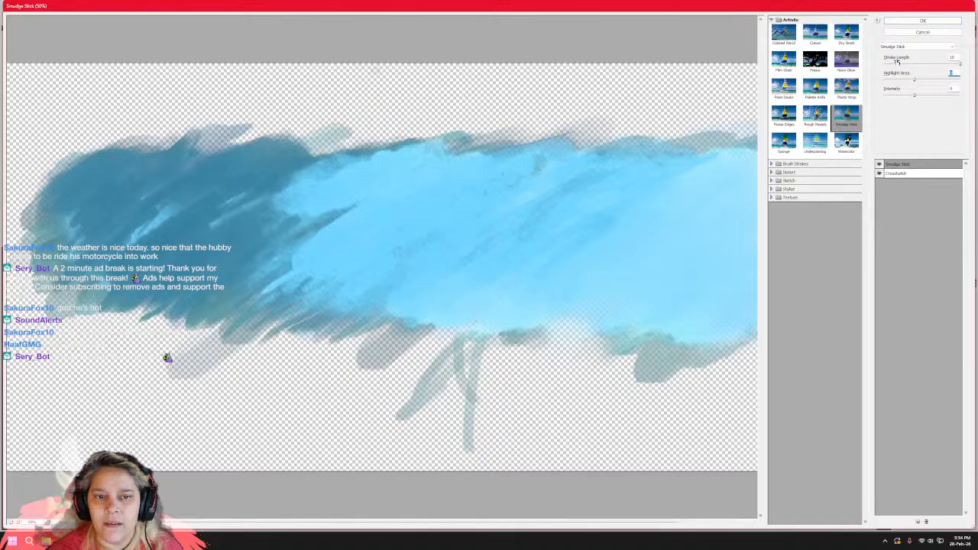
left_click(903, 65)
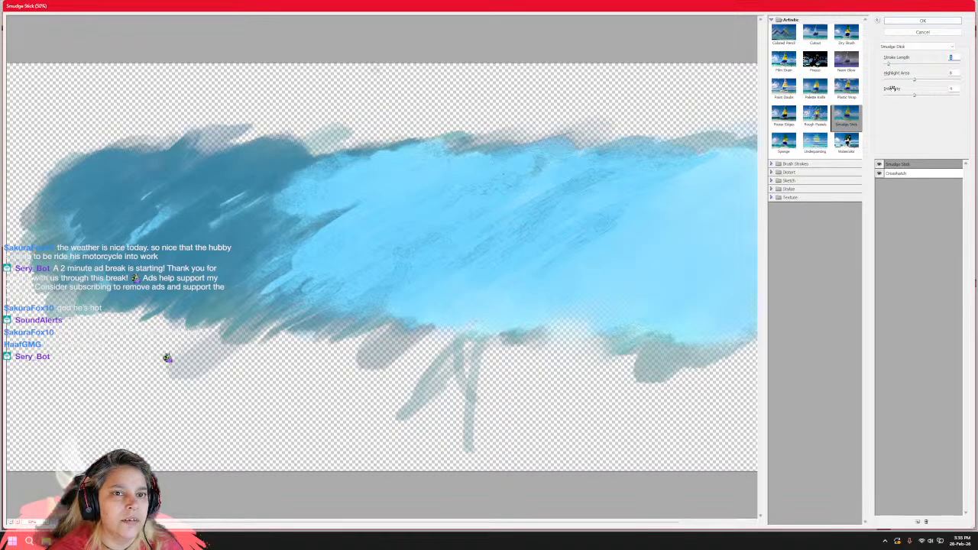
left_click(894, 96)
left_click_drag(894, 97, 877, 97)
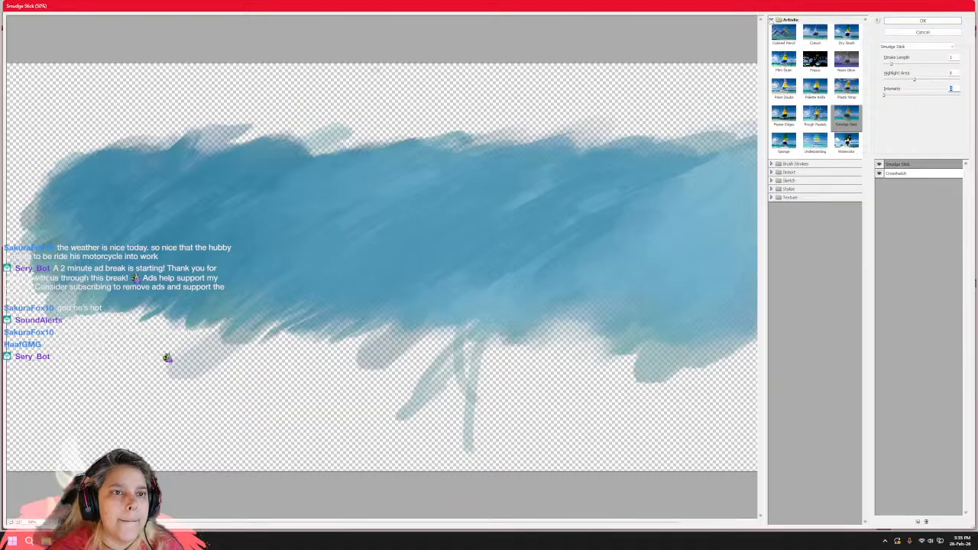
Try the Ocean Ripple distortion above Crosshatch in place of Smudge Stick.
left_click(773, 20)
left_click(772, 28)
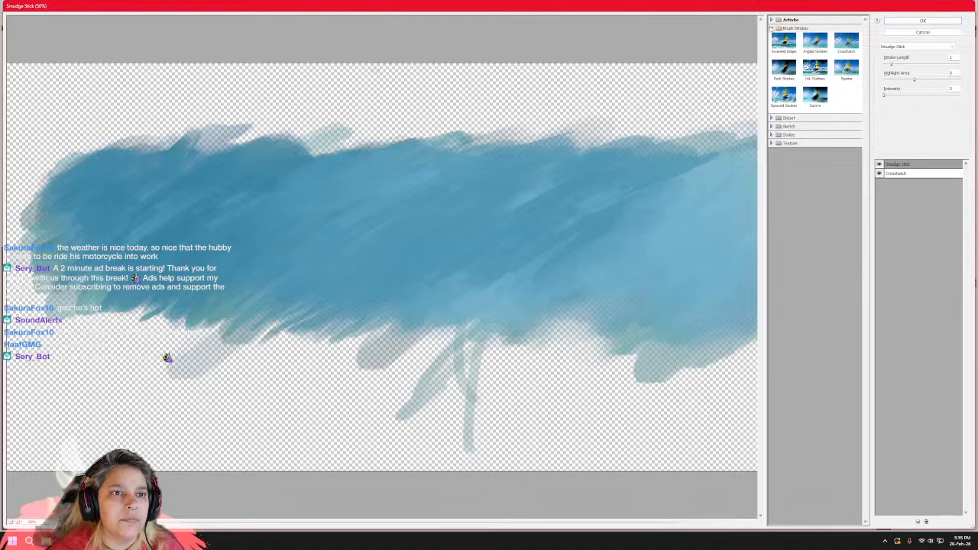
left_click(772, 28)
left_click(772, 37)
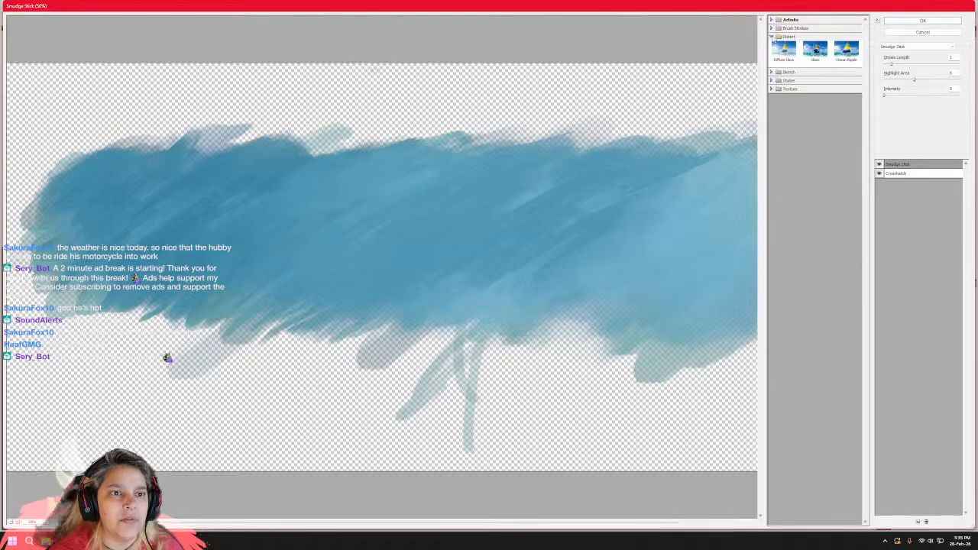
left_click(847, 52)
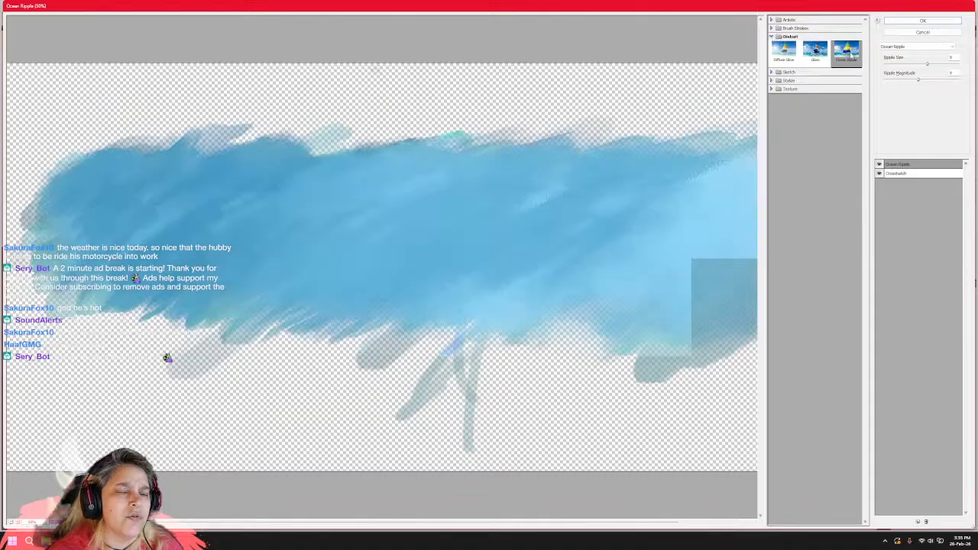
left_click(772, 37)
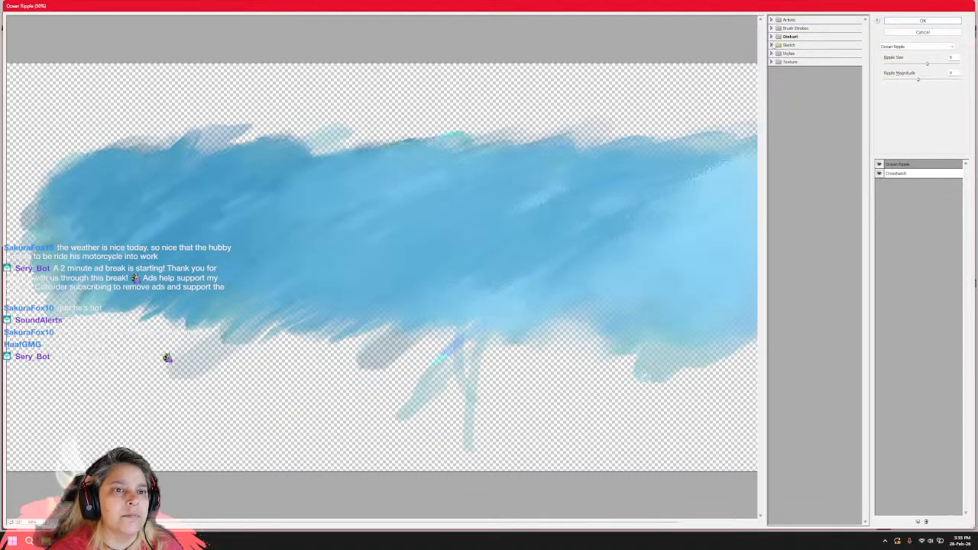
Try the Water Paper filter above Crosshatch with reduced Brightness, testing short and long fibers and ending at the maximum Fiber Length of 50.
left_click(773, 45)
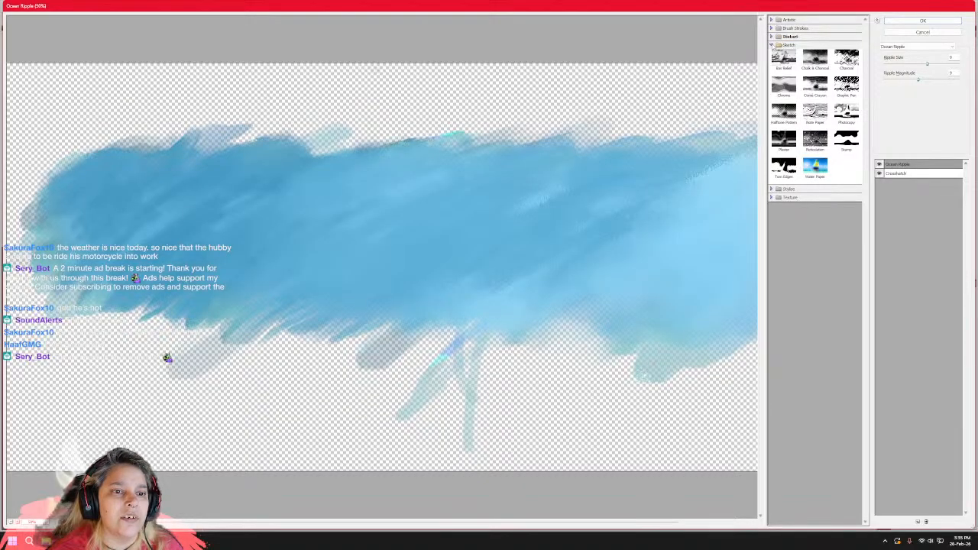
left_click(818, 172)
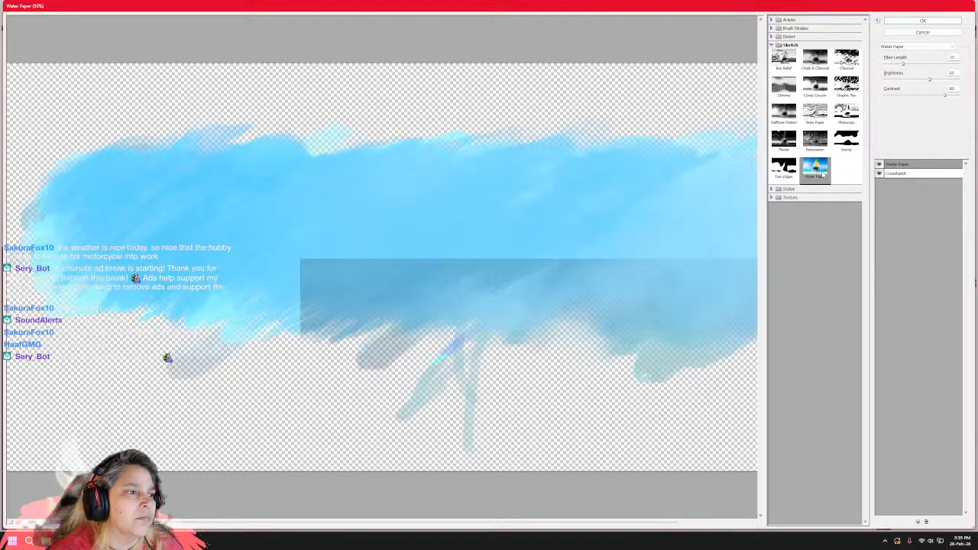
left_click_drag(931, 81, 923, 81)
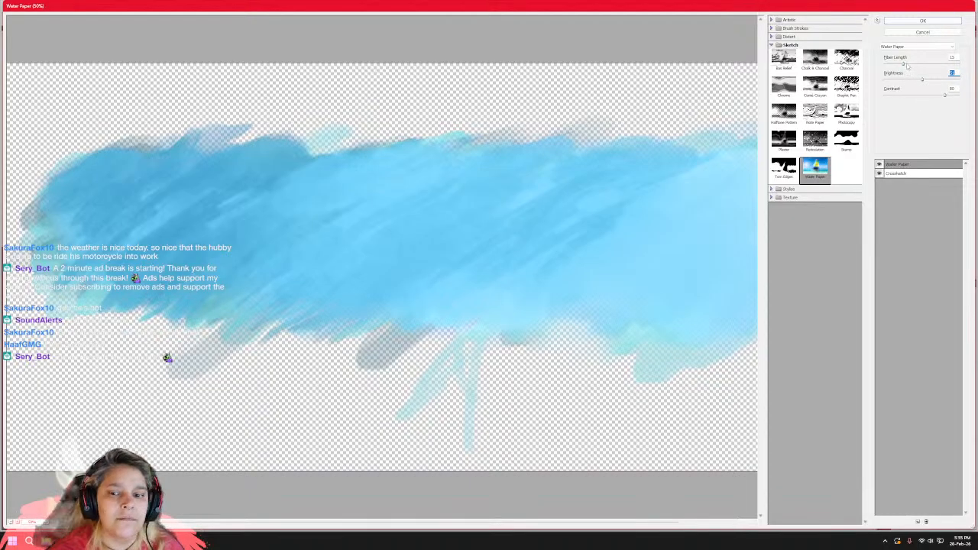
left_click_drag(906, 62, 921, 67)
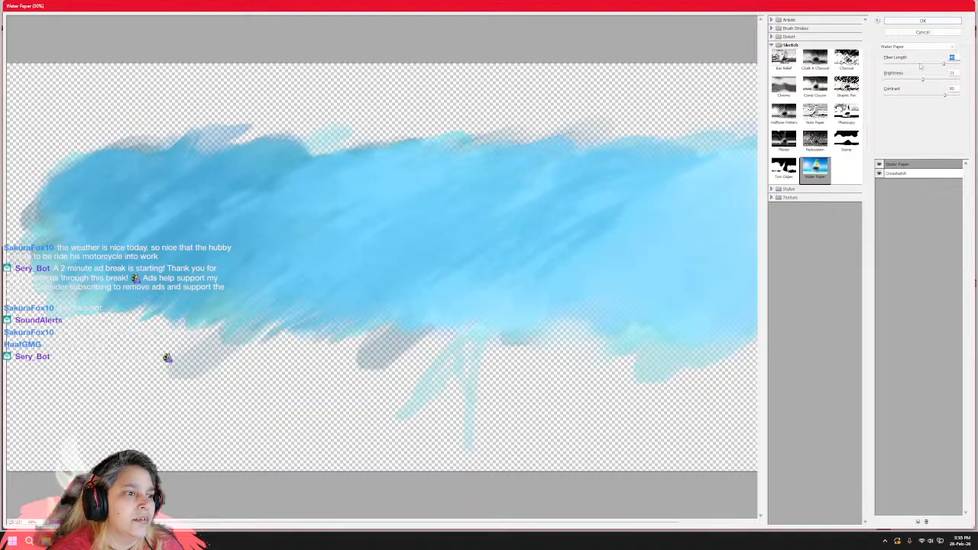
left_click_drag(920, 66, 873, 66)
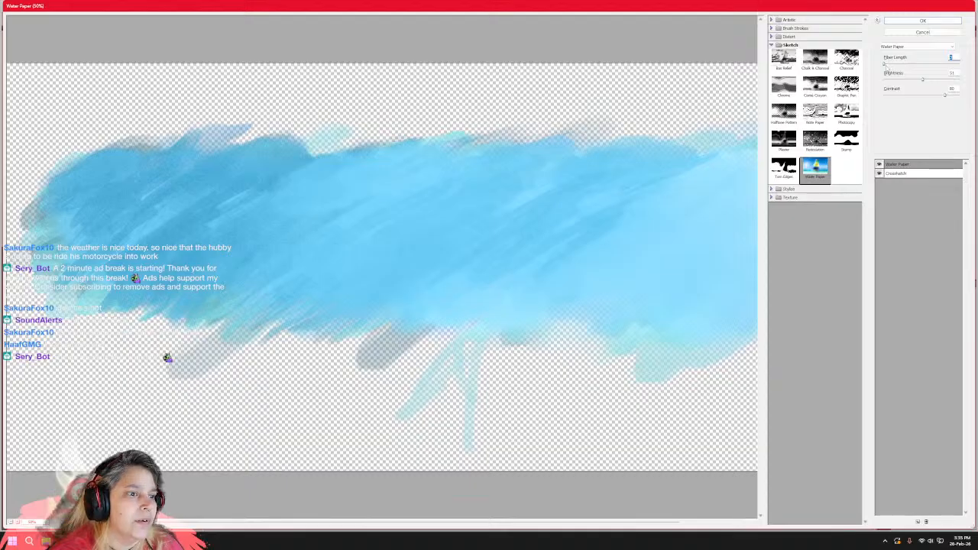
left_click(888, 64)
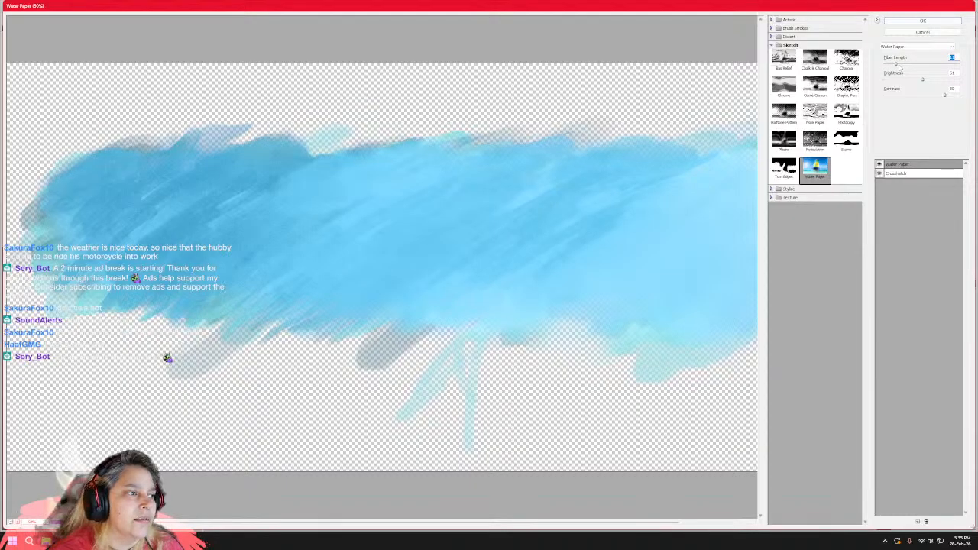
left_click_drag(899, 68, 973, 69)
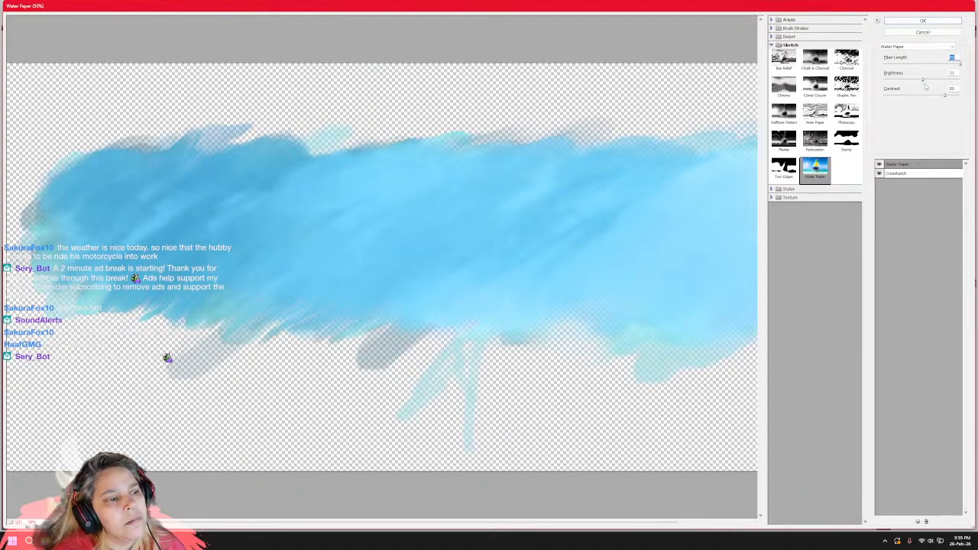
Test Water Paper beneath Crosshatch, return it to the top of the filter stack, and lower its Contrast to 74.
left_click_drag(901, 172, 900, 181)
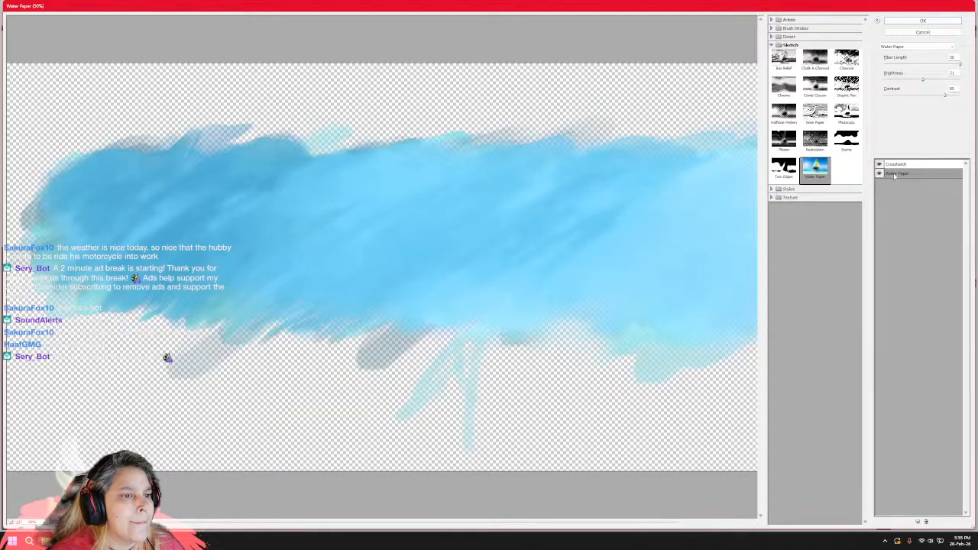
left_click_drag(891, 175, 897, 163)
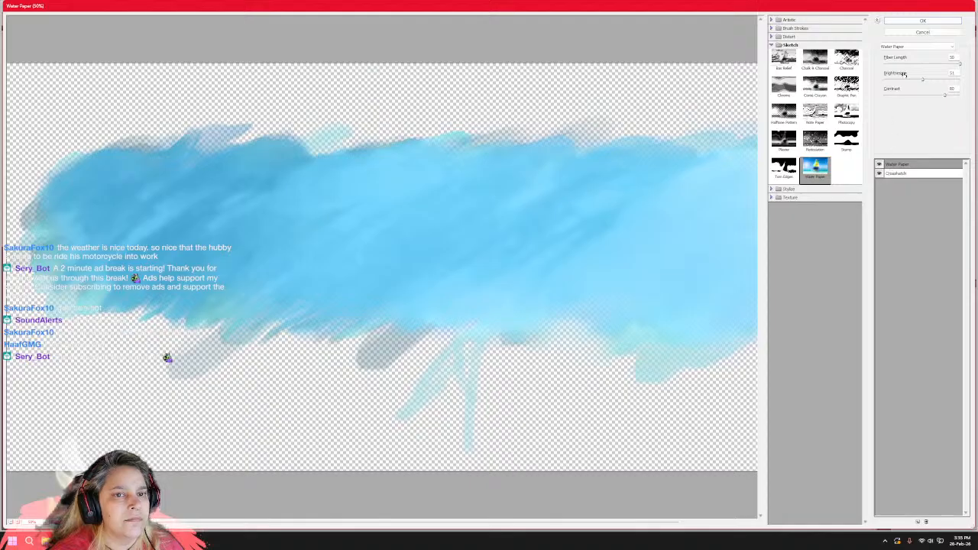
left_click_drag(945, 97, 936, 97)
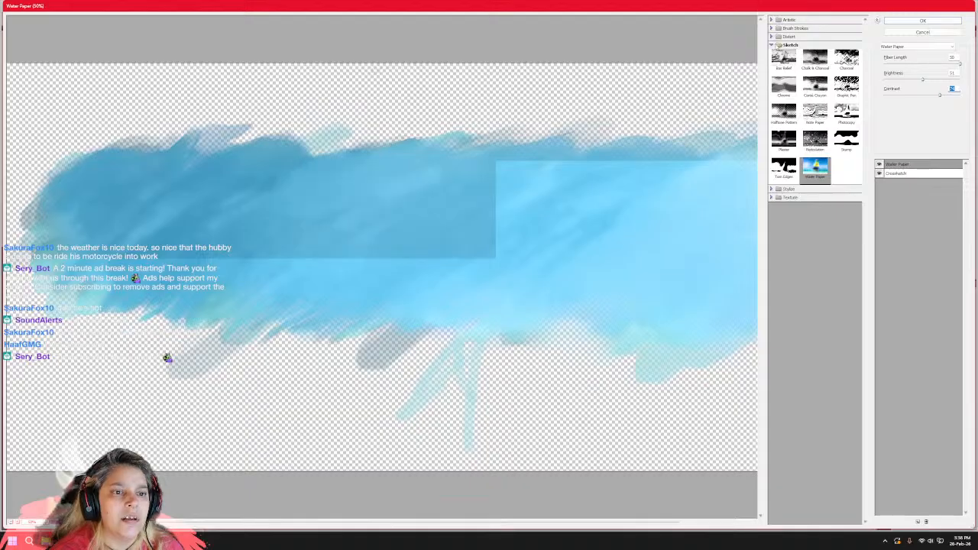
Replace Water Paper with the artistic Dry Brush filter above Crosshatch and raise its Brush Size to 10.
left_click(777, 46)
left_click(778, 53)
left_click(779, 89)
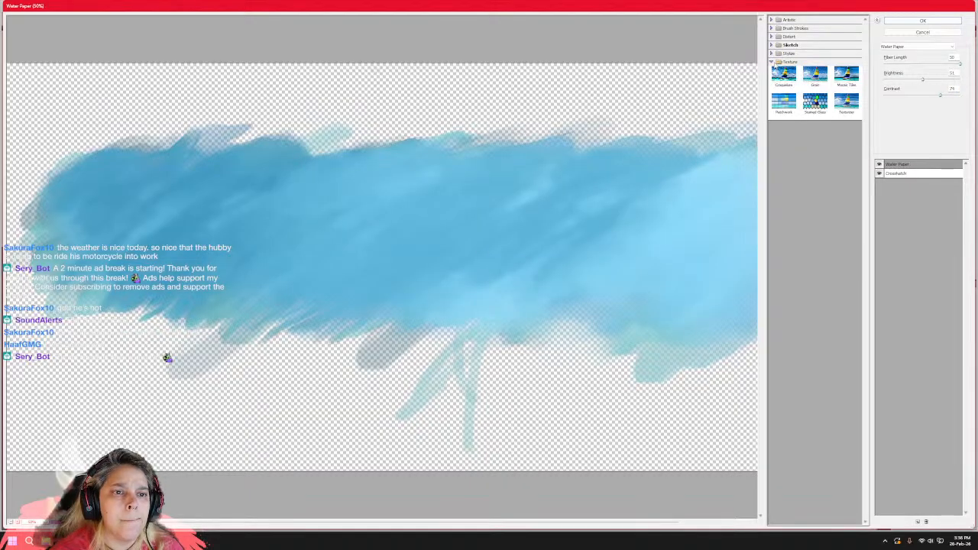
left_click(777, 64)
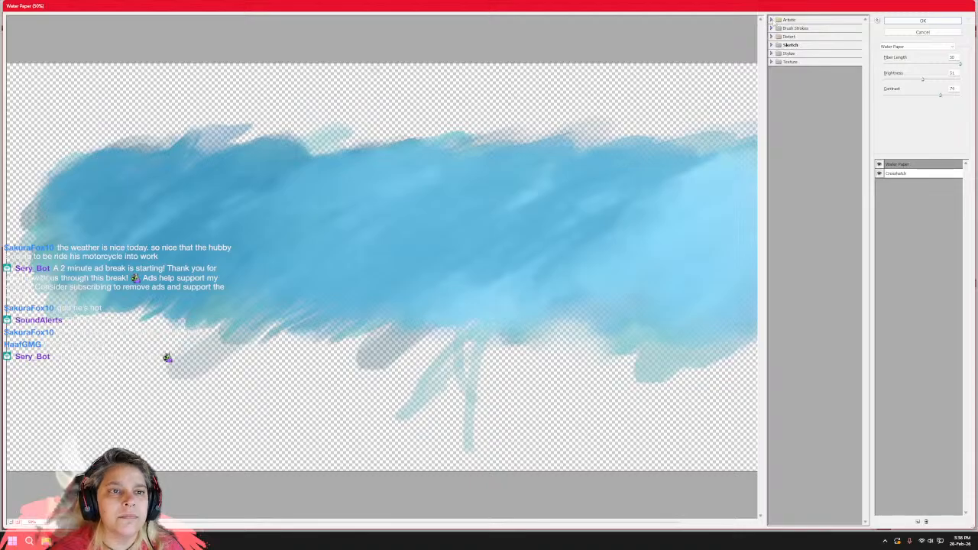
left_click(777, 20)
left_click(854, 38)
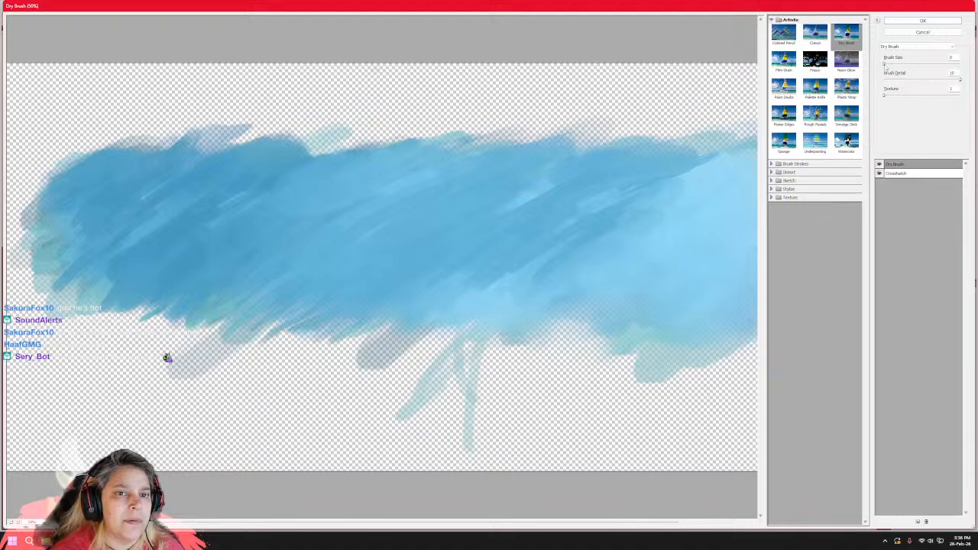
mouse_move(885, 65)
left_mouse_down()
mouse_move(967, 67)
mouse_move(948, 68)
left_mouse_up()
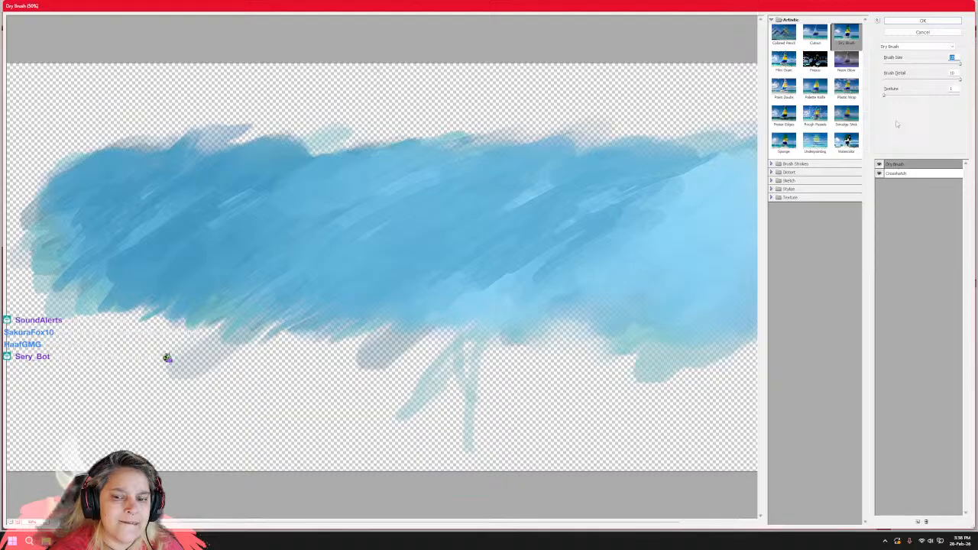
left_click(908, 168)
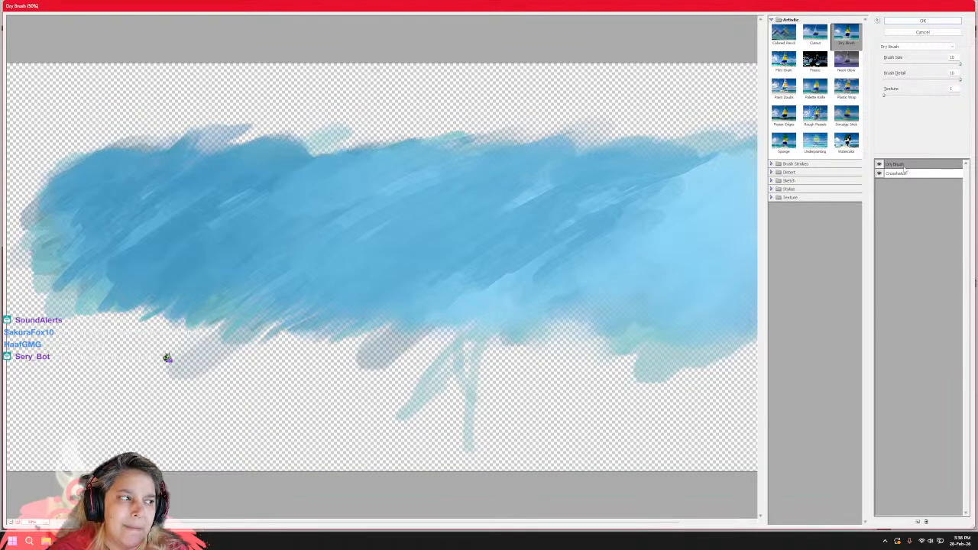
Test Dry Brush beneath Crosshatch in the filter stack and return it to the top.
left_click_drag(905, 168, 899, 180)
left_click(896, 166)
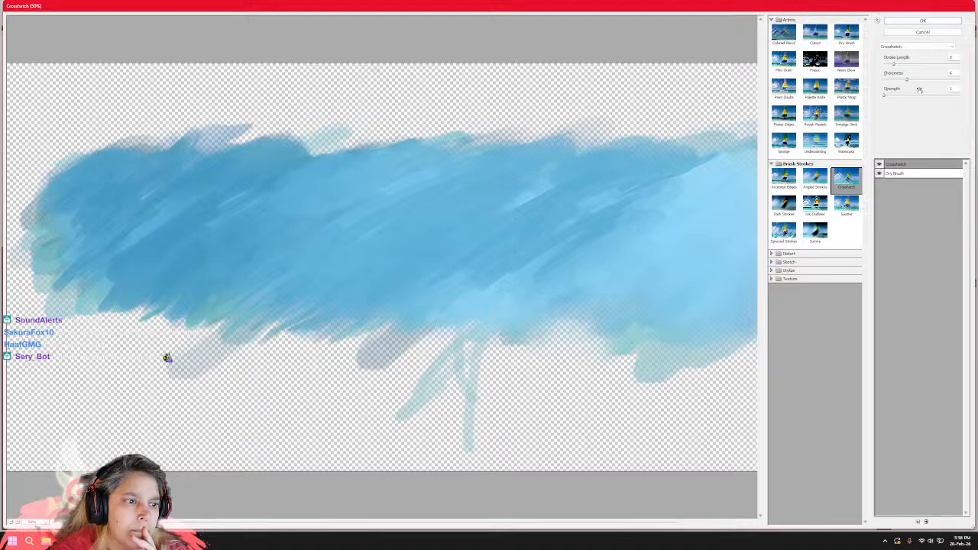
left_click_drag(899, 173, 899, 164)
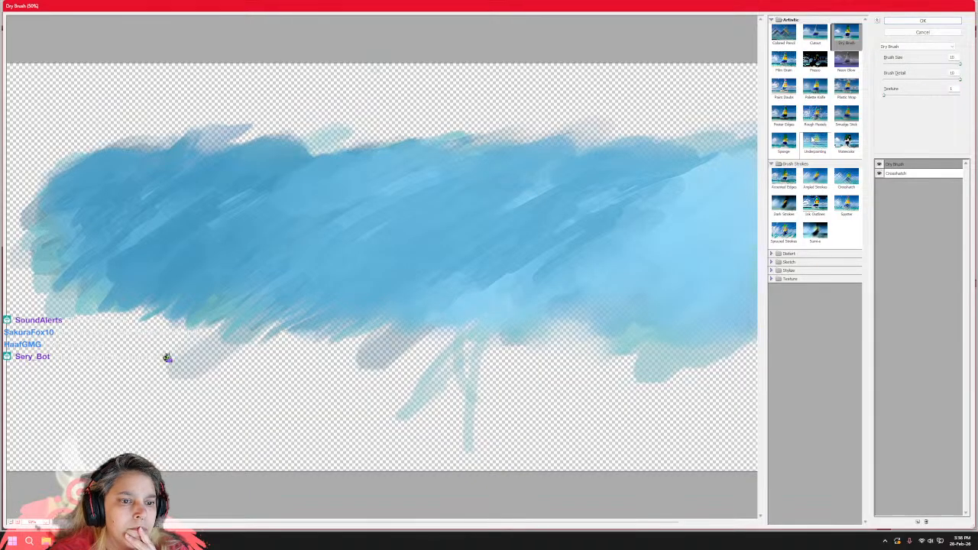
Add a third effect above Dry Brush, compare Sprayed Strokes with Angled Strokes, and settle on Sprayed Strokes.
left_click(917, 521)
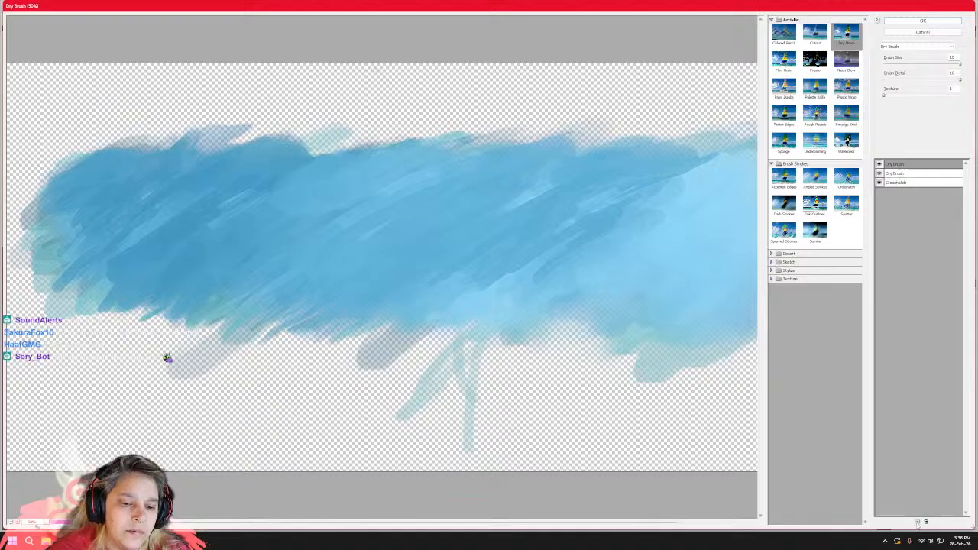
left_click(785, 231)
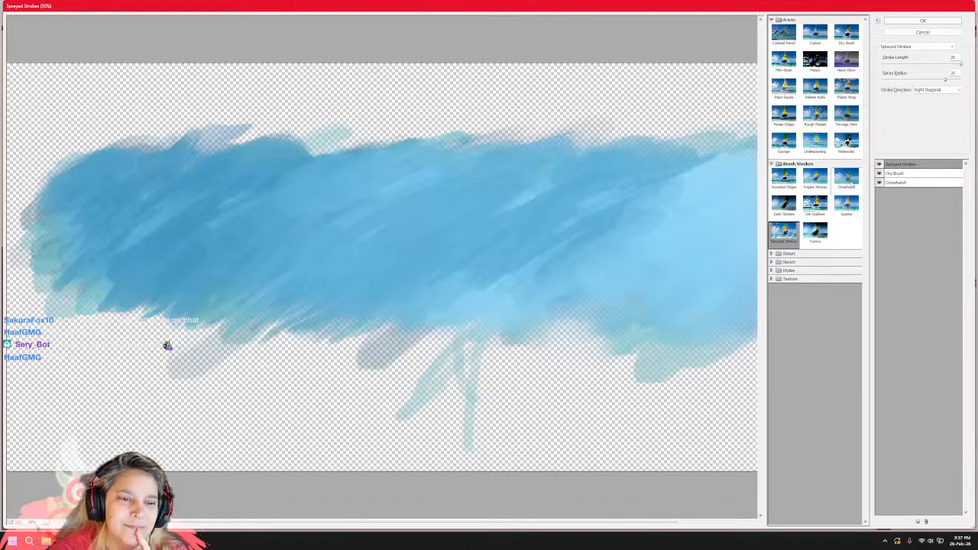
left_click(817, 183)
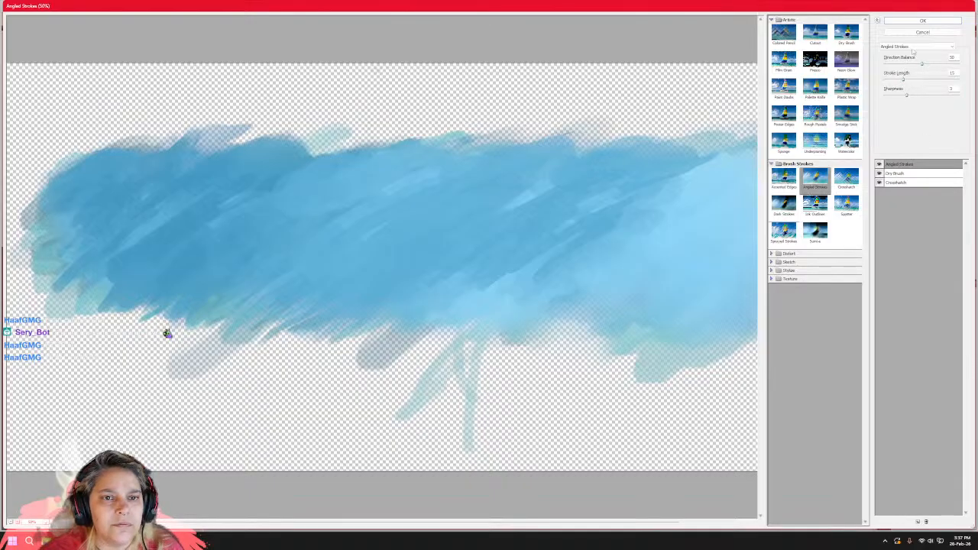
left_click(785, 233)
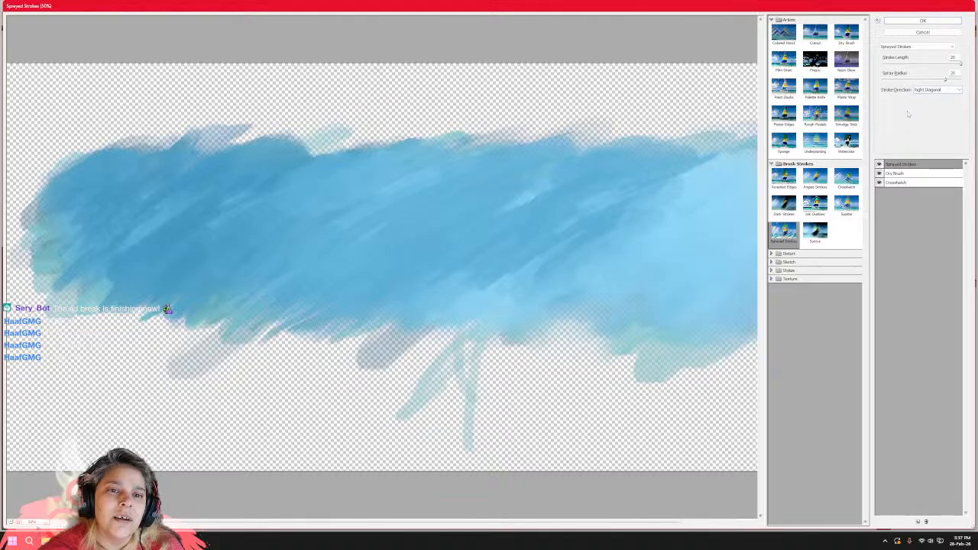
Keep the Sprayed Strokes direction at Right Diagonal, reduce the Spray Radius, and apply the filter stack to the sky layer.
left_click(948, 90)
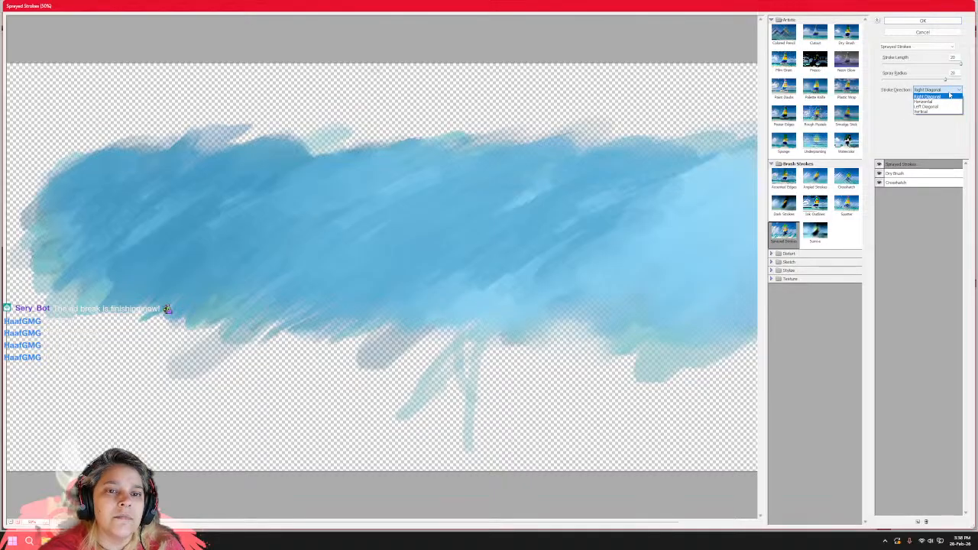
left_click(949, 94)
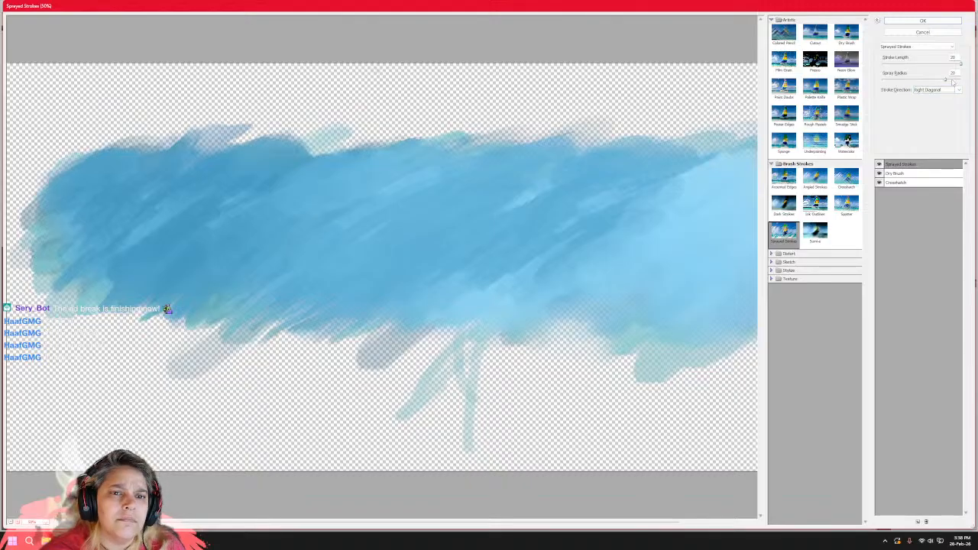
left_click_drag(946, 81, 931, 81)
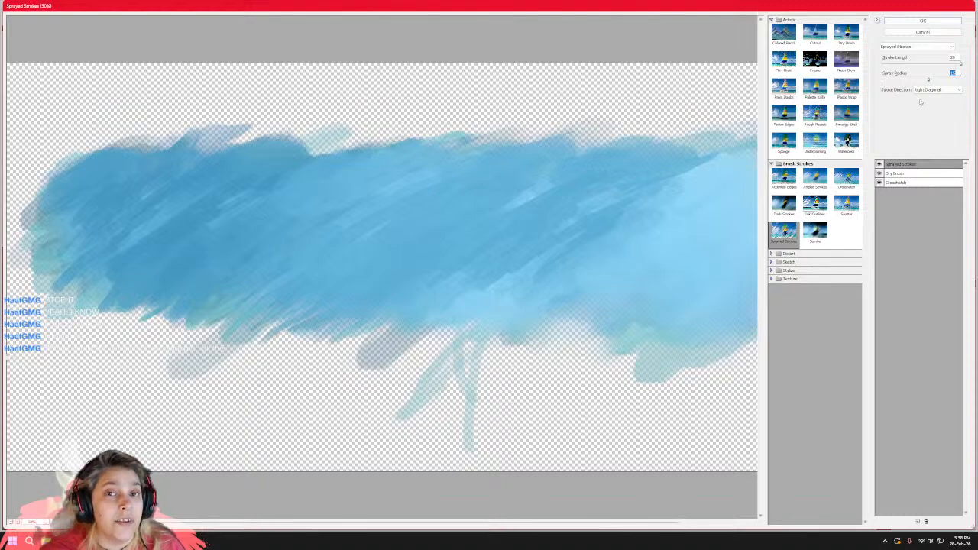
left_click_drag(927, 80, 911, 82)
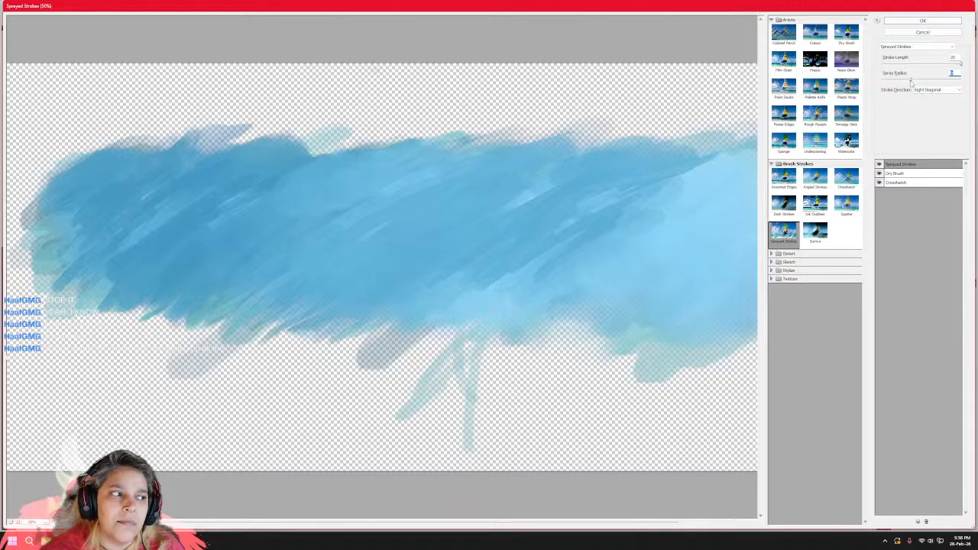
left_click(933, 22)
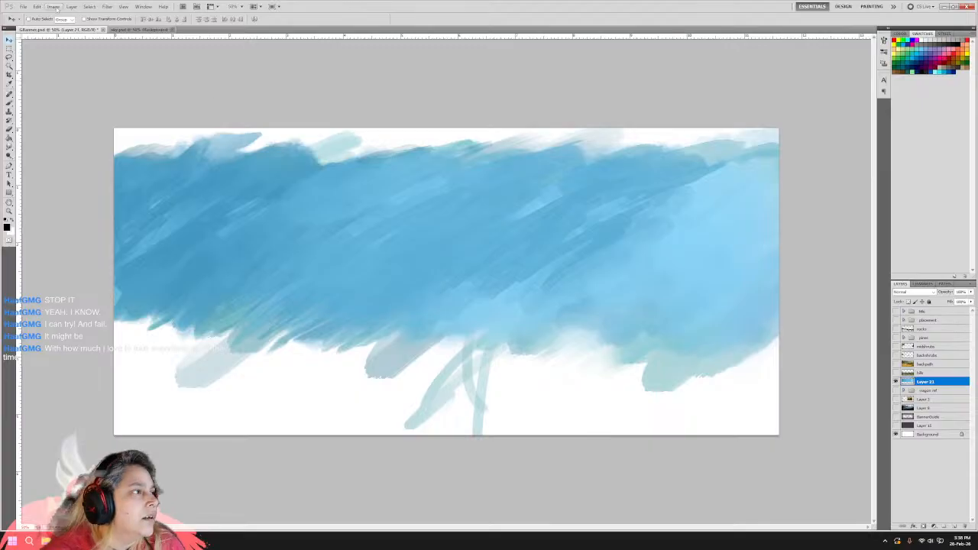
Scale the painted sky layer taller beyond the canvas and reposition it so blue paint covers the canvas's upper edge.
left_click(53, 7)
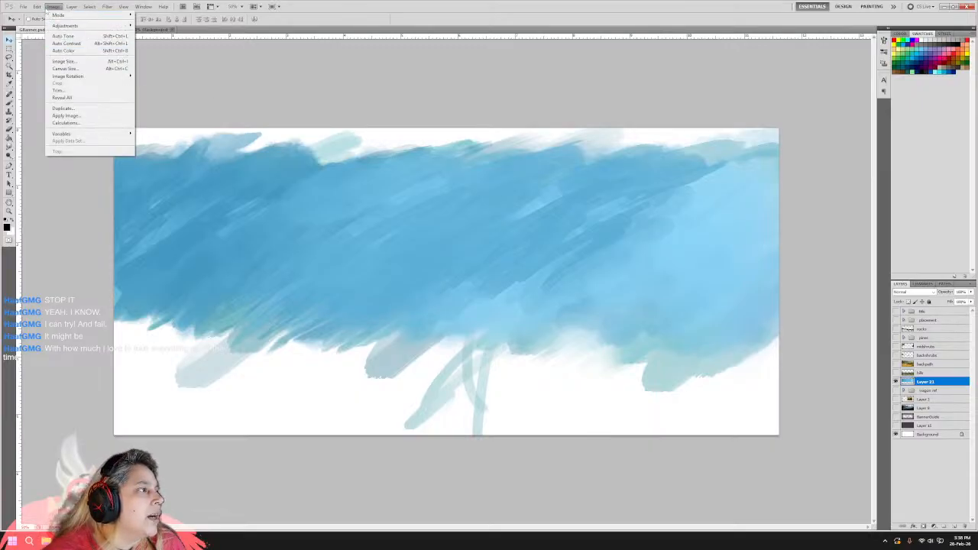
mouse_move(36, 7)
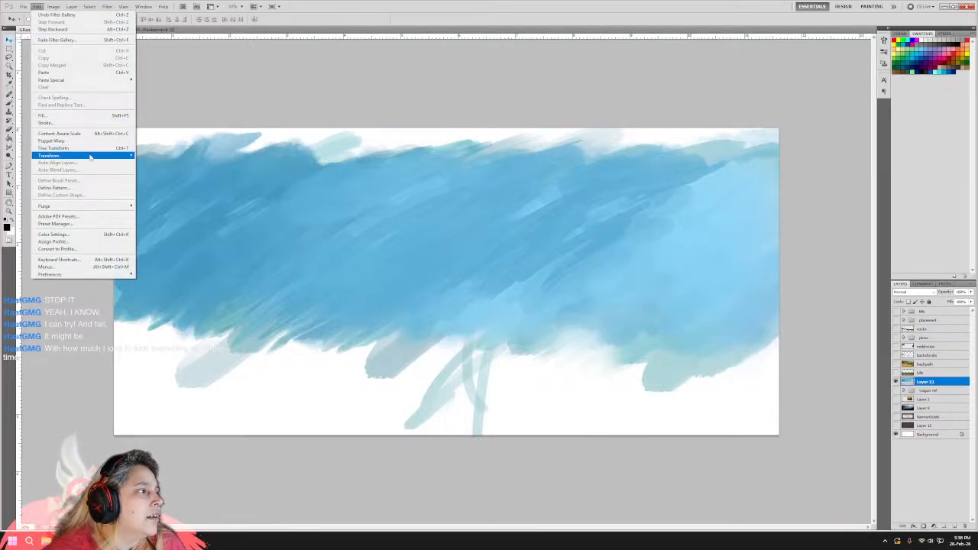
mouse_move(90, 157)
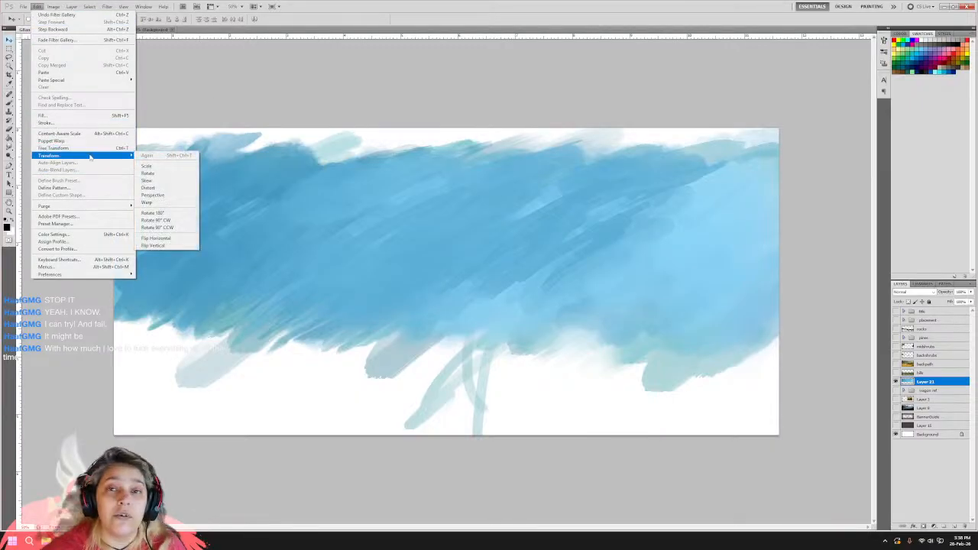
left_click(160, 166)
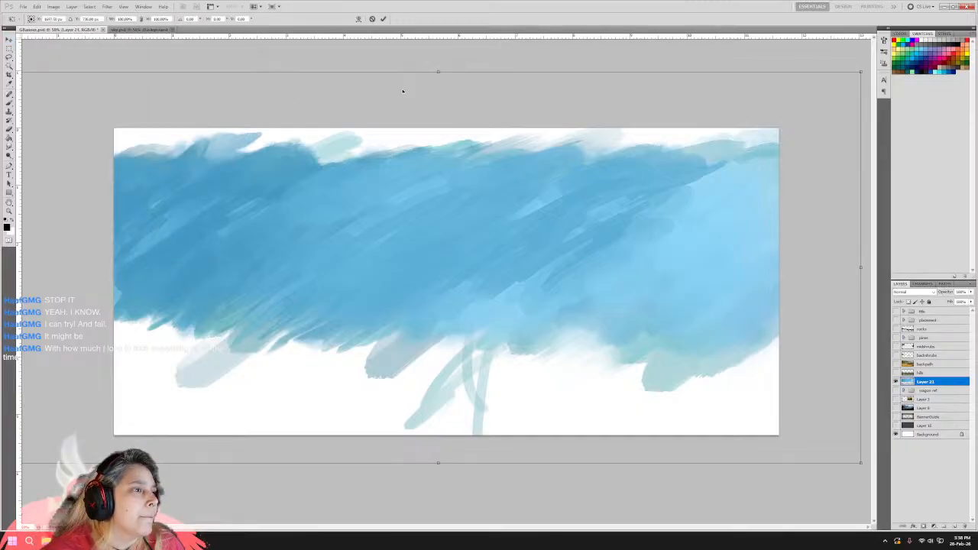
left_click_drag(437, 71, 438, 31)
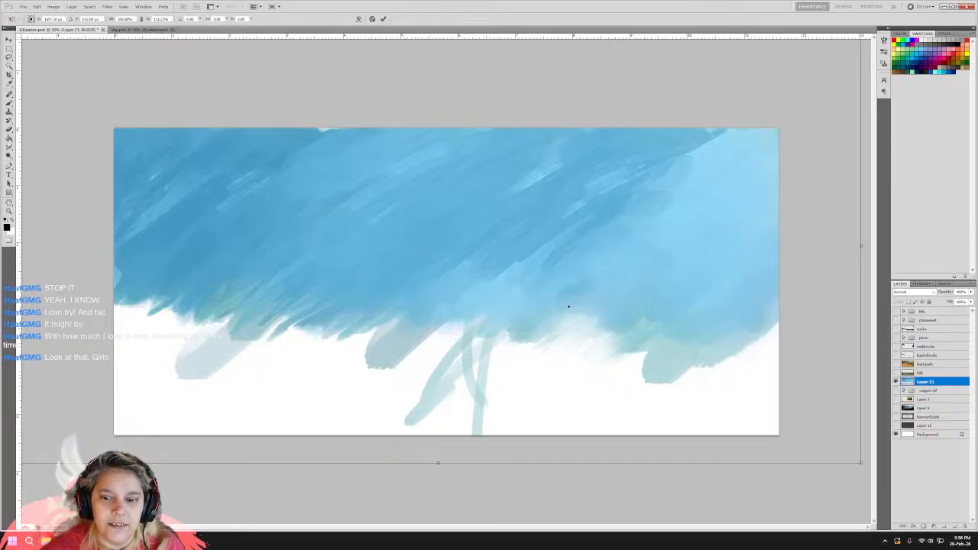
left_click_drag(437, 463, 434, 503)
left_click_drag(436, 351, 473, 334)
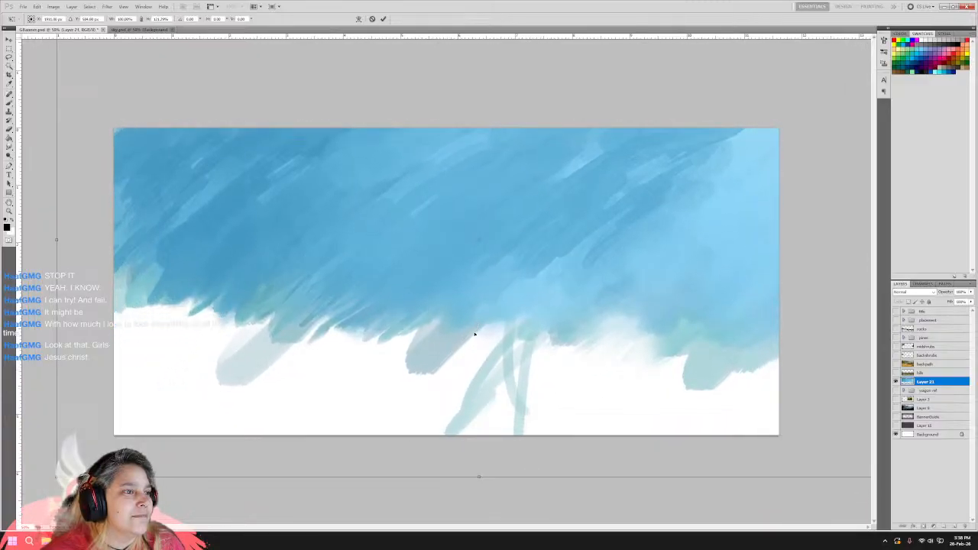
left_click_drag(474, 288, 450, 282)
left_click_drag(479, 419, 486, 511)
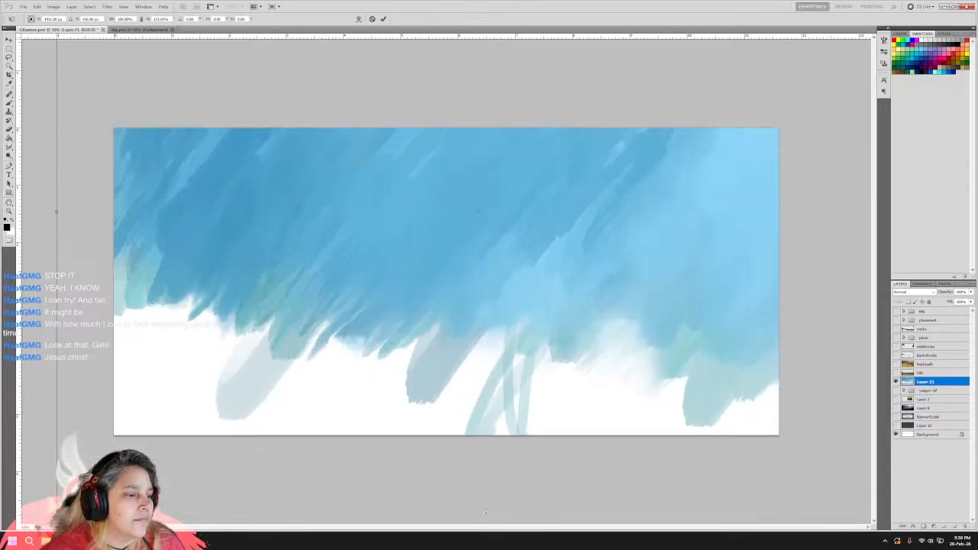
Widen the painted sky past the canvas's right edge, move it to fill the full banner width, and commit the scaling.
mouse_move(477, 305)
left_mouse_down()
mouse_move(478, 404)
mouse_move(474, 326)
mouse_move(498, 321)
mouse_move(509, 303)
mouse_move(277, 304)
left_mouse_up()
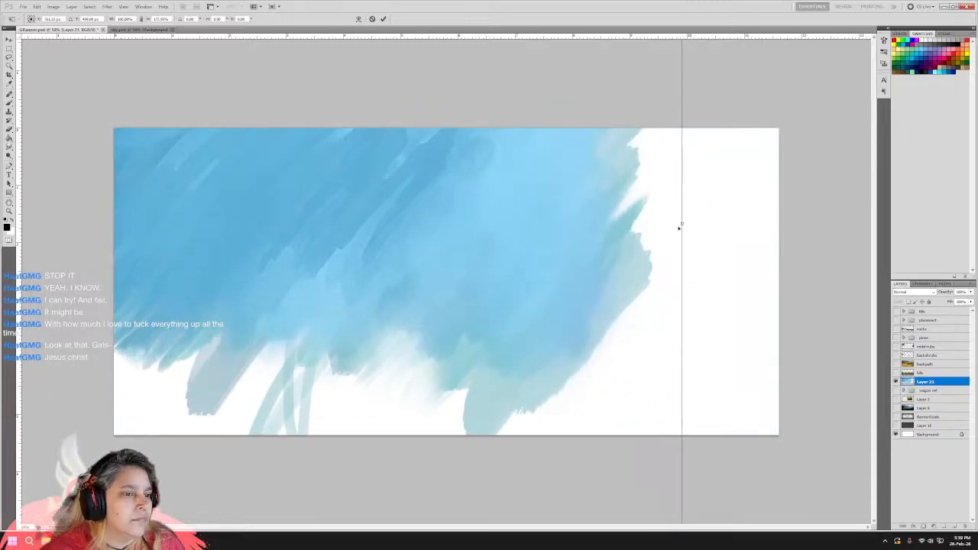
left_click_drag(681, 224, 957, 217)
left_click_drag(454, 187, 574, 182)
left_click_drag(626, 228, 535, 247)
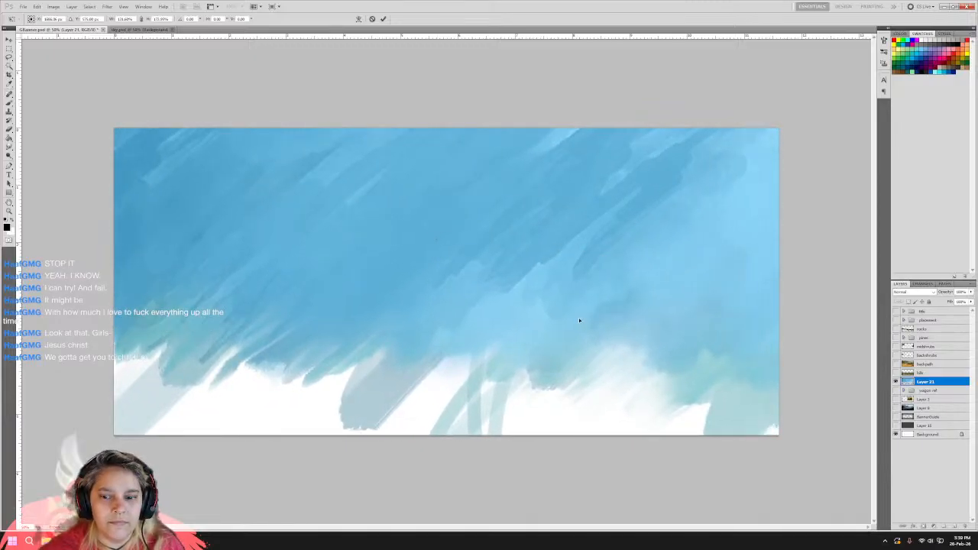
left_click_drag(579, 321, 617, 252)
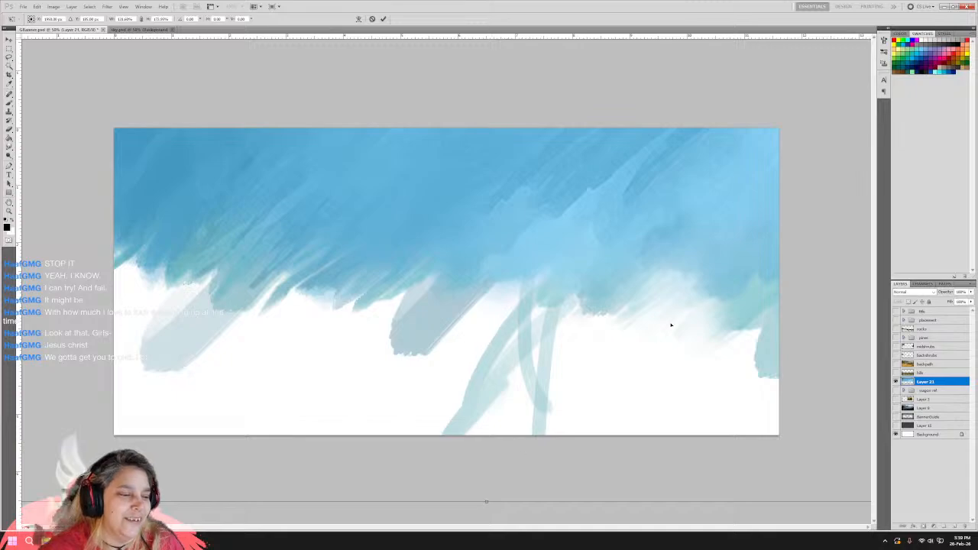
left_click_drag(671, 325, 428, 309)
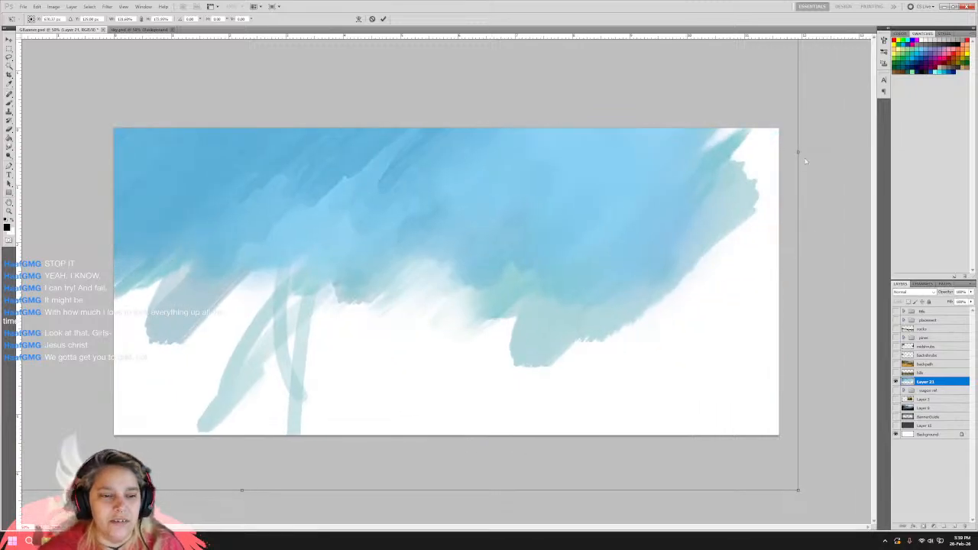
mouse_move(798, 152)
left_mouse_down()
mouse_move(745, 157)
mouse_move(635, 206)
mouse_move(661, 260)
mouse_move(661, 298)
mouse_move(713, 299)
mouse_move(742, 268)
mouse_move(775, 270)
mouse_move(785, 245)
mouse_move(755, 249)
mouse_move(812, 255)
mouse_move(795, 331)
mouse_move(808, 313)
left_mouse_up()
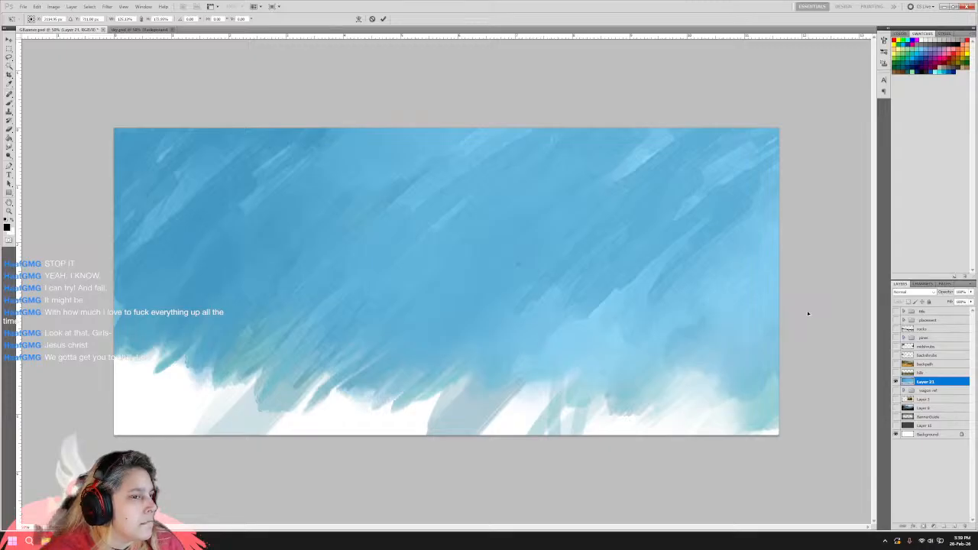
left_click(384, 19)
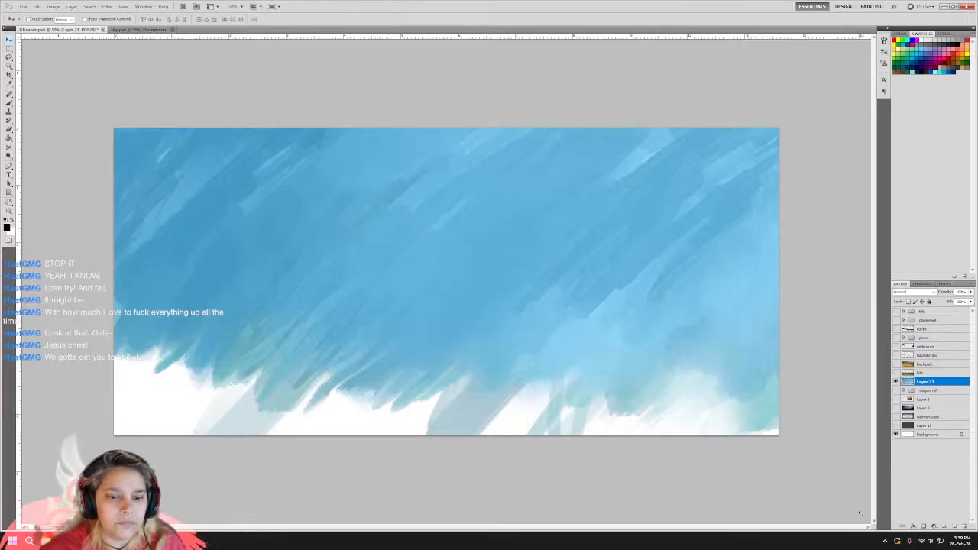
Add a linear Gradient Overlay to the sky layer with a diagonal angle and the blue-to-purple preset.
left_click(912, 528)
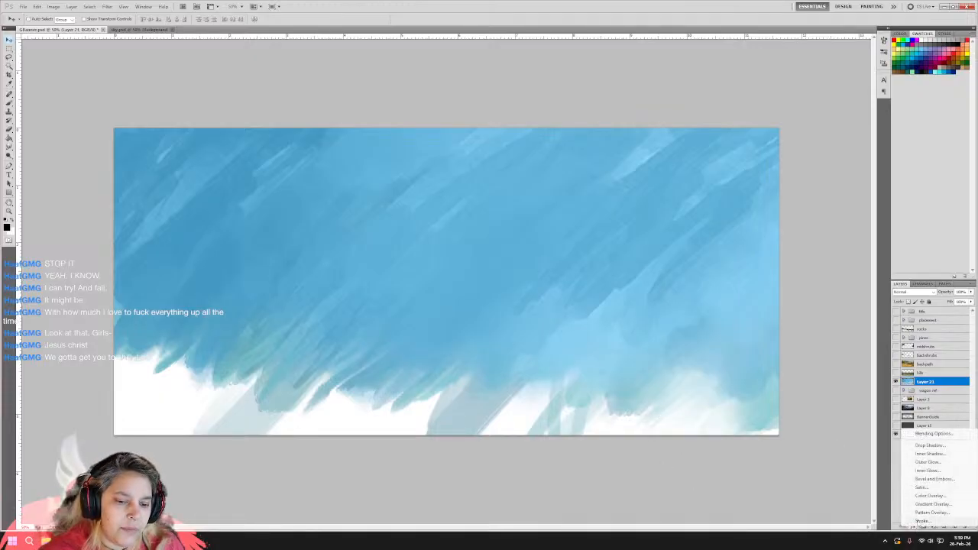
left_click(924, 507)
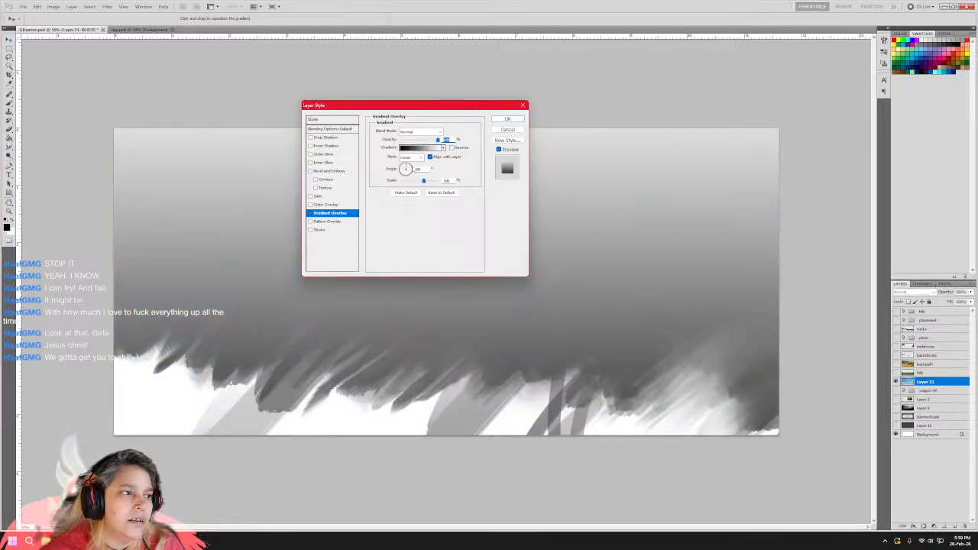
mouse_move(407, 164)
left_mouse_down()
mouse_move(441, 157)
mouse_move(414, 166)
left_mouse_up()
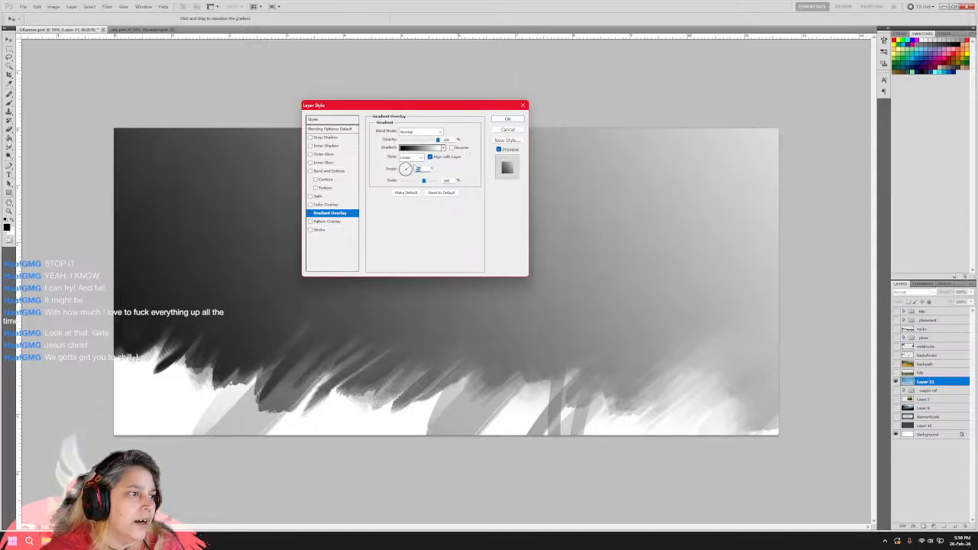
left_click(428, 147)
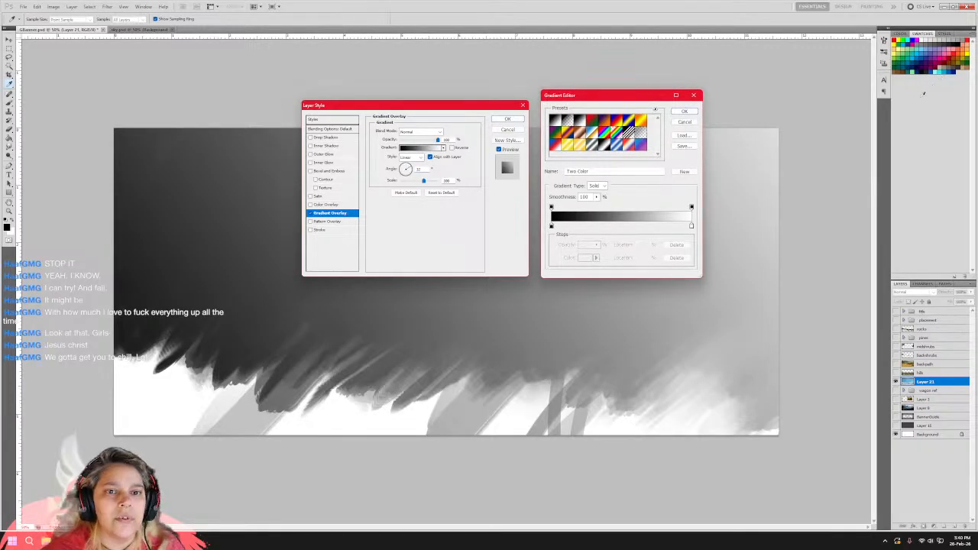
left_click(601, 143)
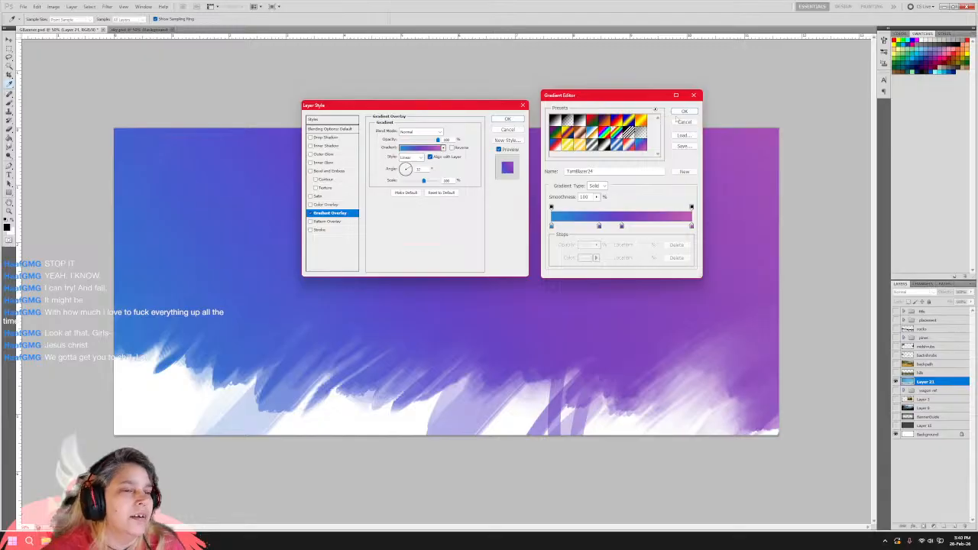
left_click(684, 112)
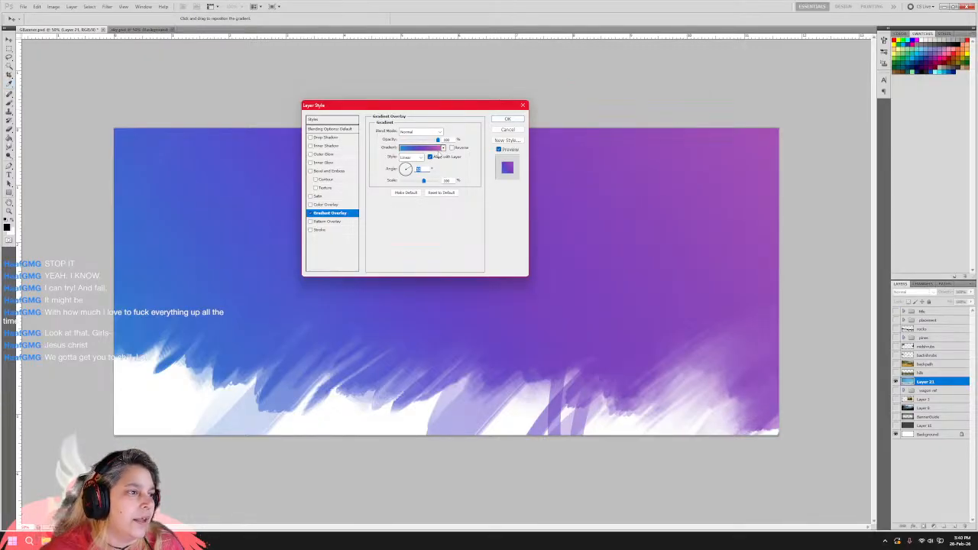
Set the Gradient Overlay's blend mode to Multiply.
left_click(434, 133)
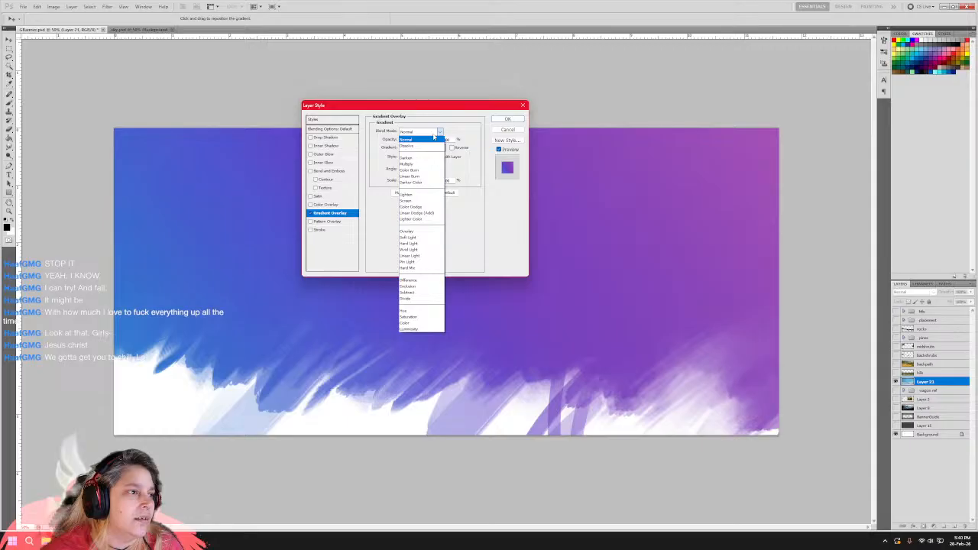
left_click(407, 164)
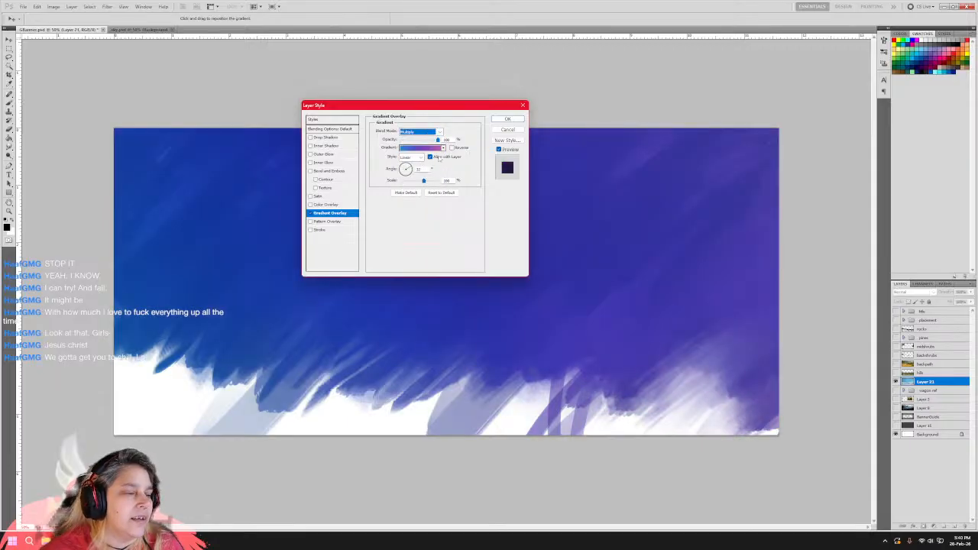
left_click(428, 134)
Try several gradient presets for the sky's overlay and settle on the blue-and-white striped one.
left_click(443, 148)
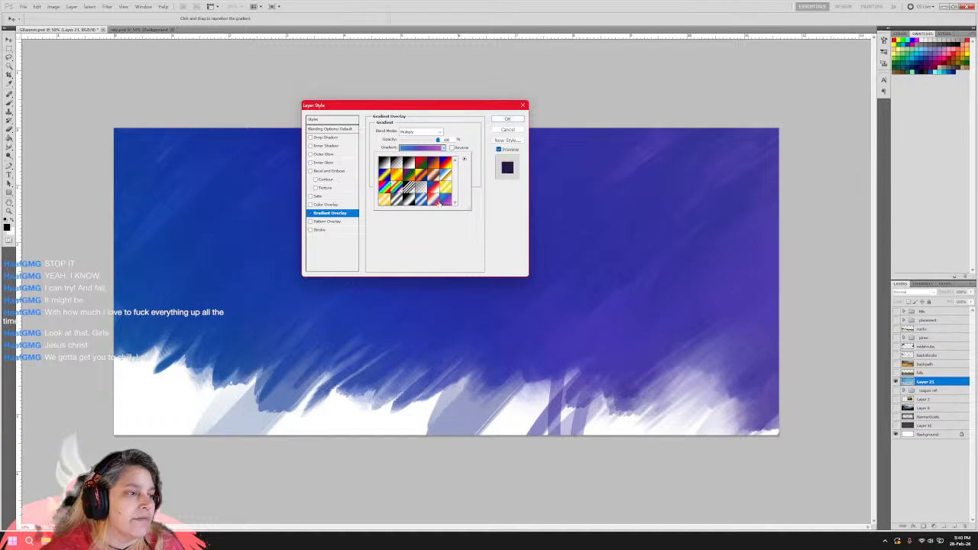
left_click(433, 200)
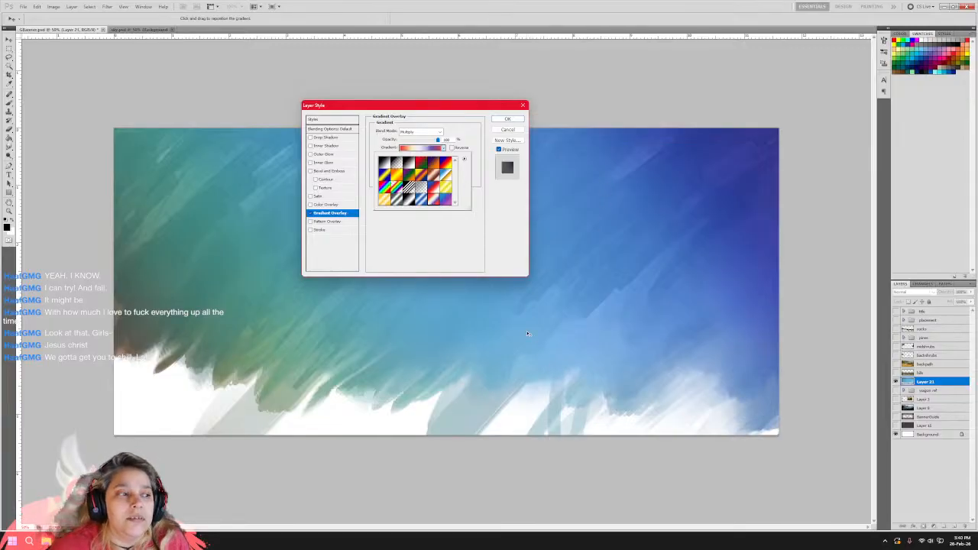
left_click(411, 176)
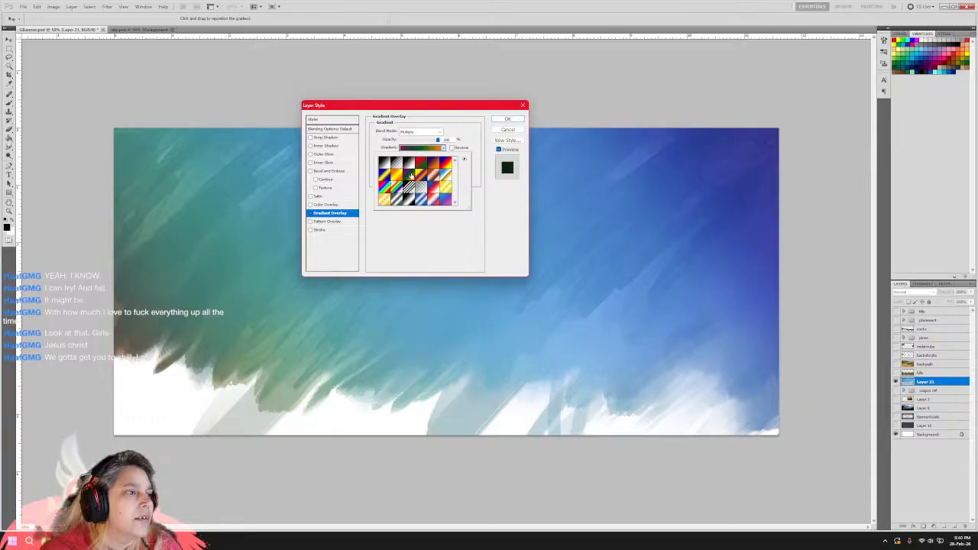
left_click(392, 181)
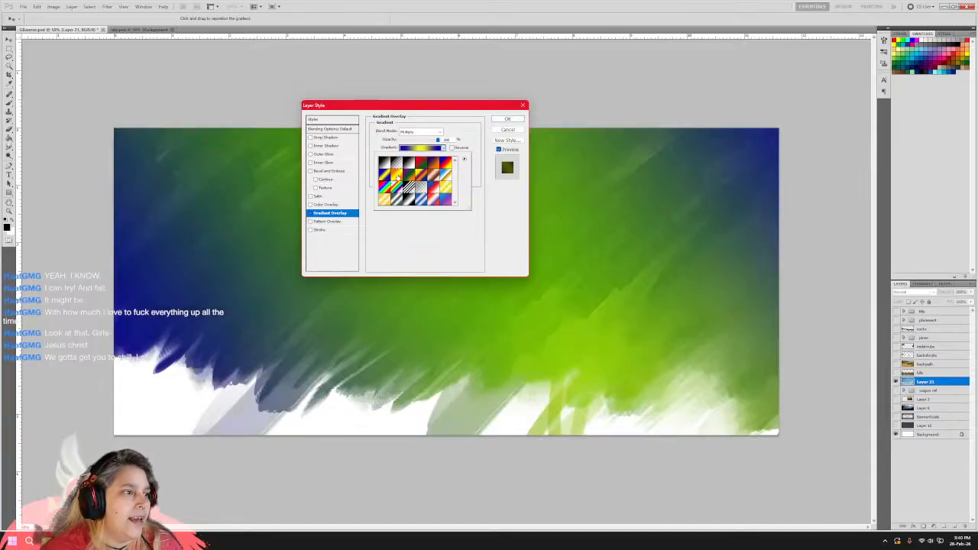
left_click(397, 178)
left_click(410, 175)
left_click(448, 164)
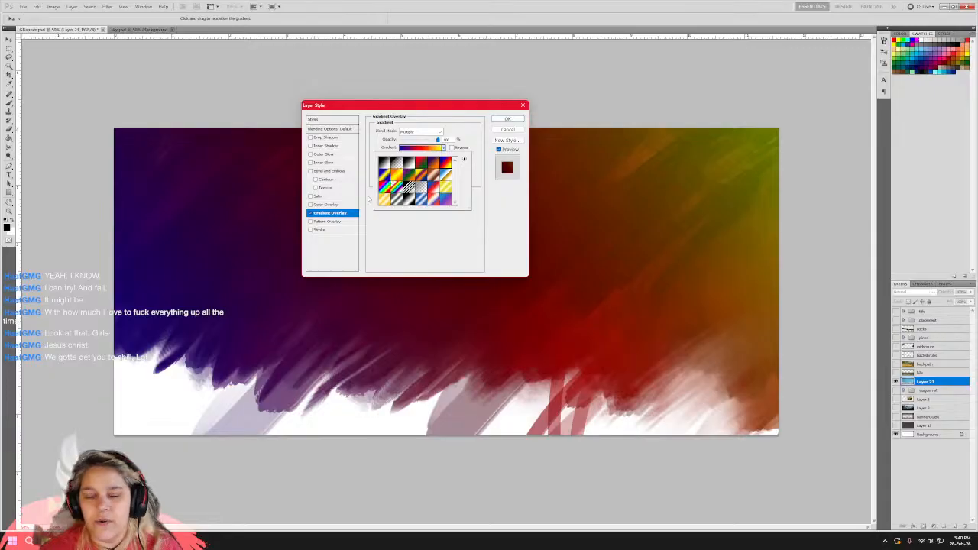
left_click(432, 188)
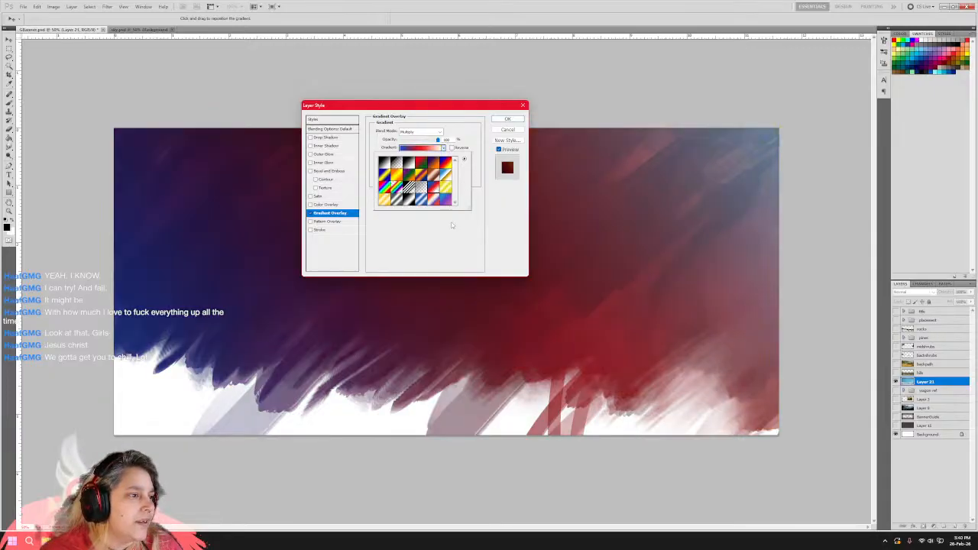
left_click(421, 198)
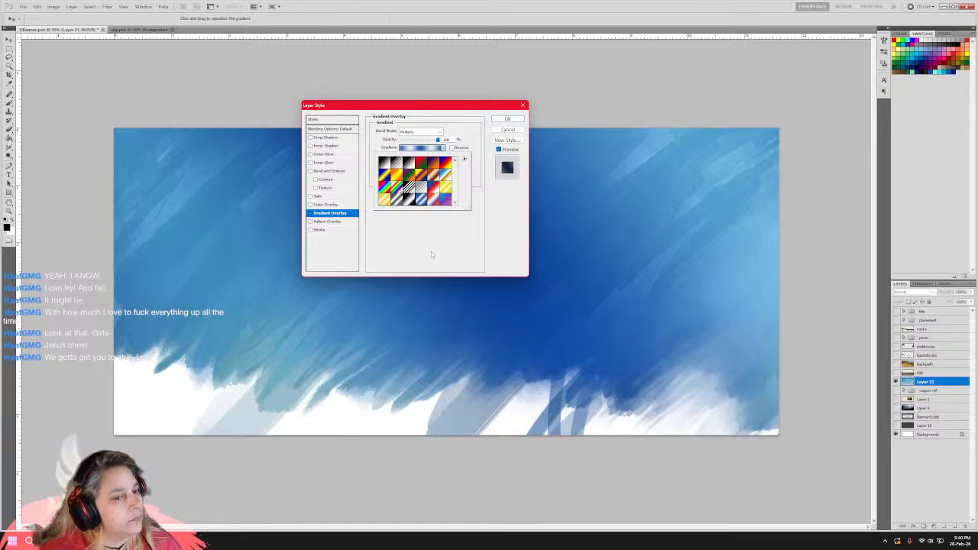
Try the Color Burn blend mode on the gradient overlay and compare it with Align with Layer off and on.
left_click(440, 133)
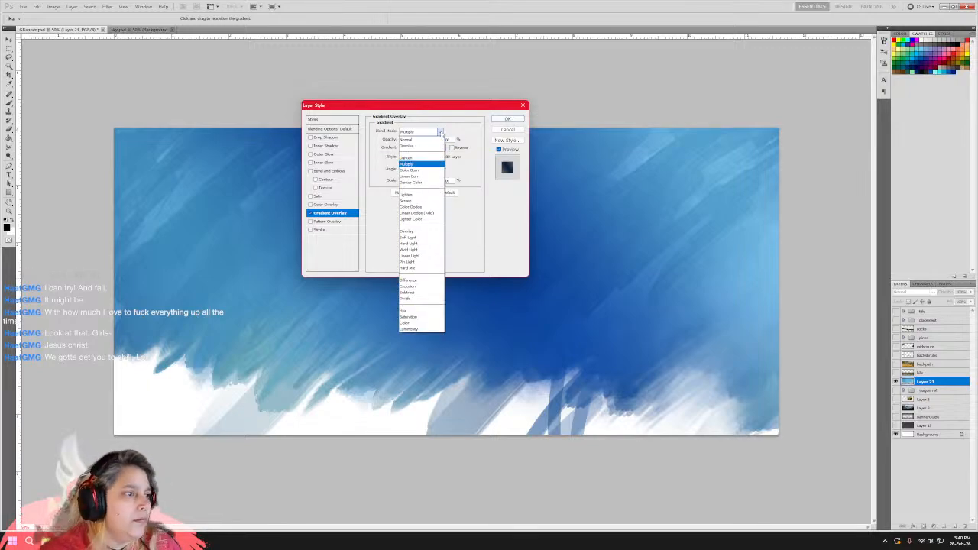
left_click(416, 170)
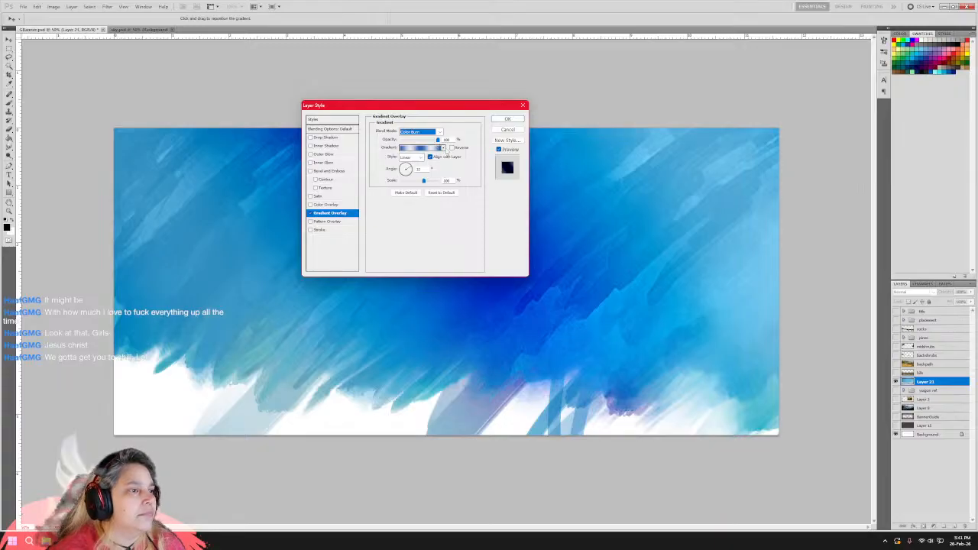
left_click(430, 157)
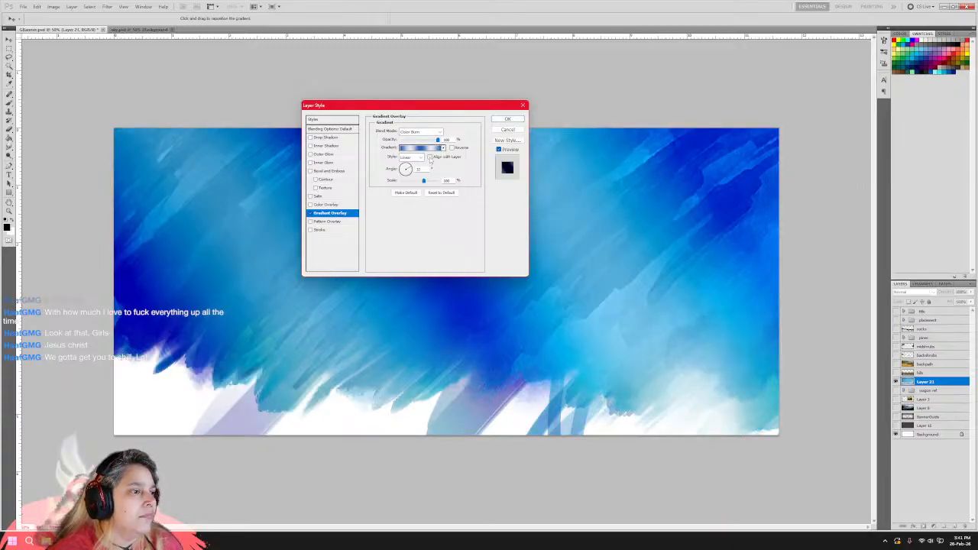
left_click(430, 156)
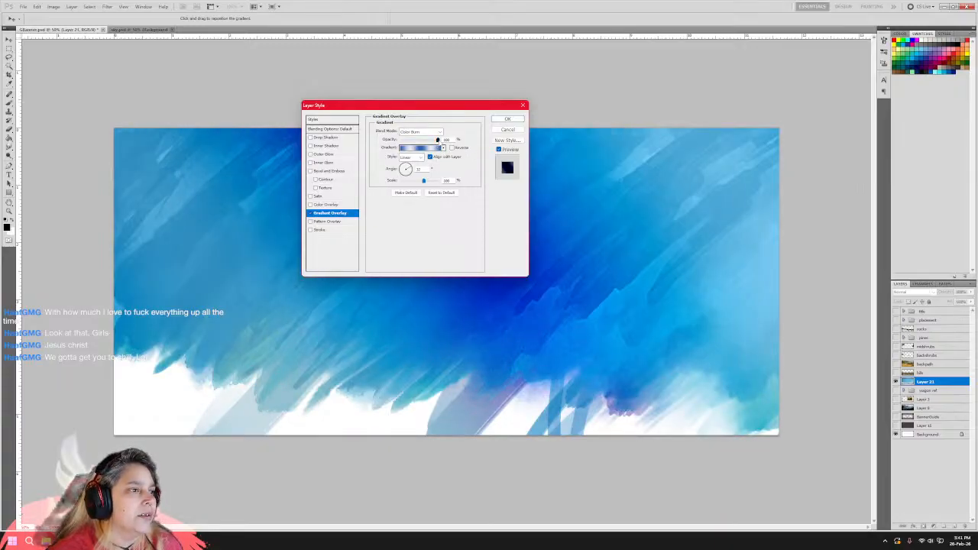
Compare the Lighten, Color Dodge, Screen and Overlay blend modes on the gradient overlay and return to Multiply.
left_click(428, 131)
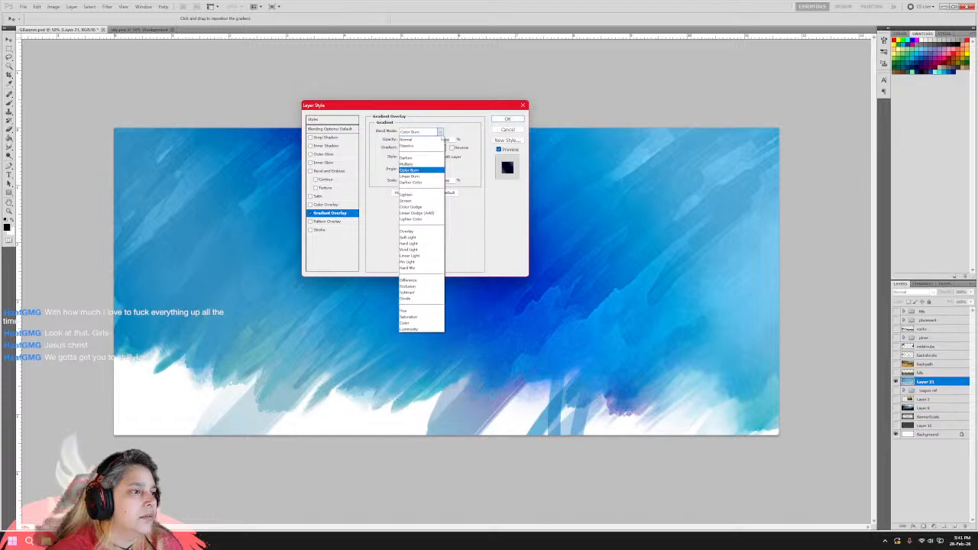
left_click(429, 195)
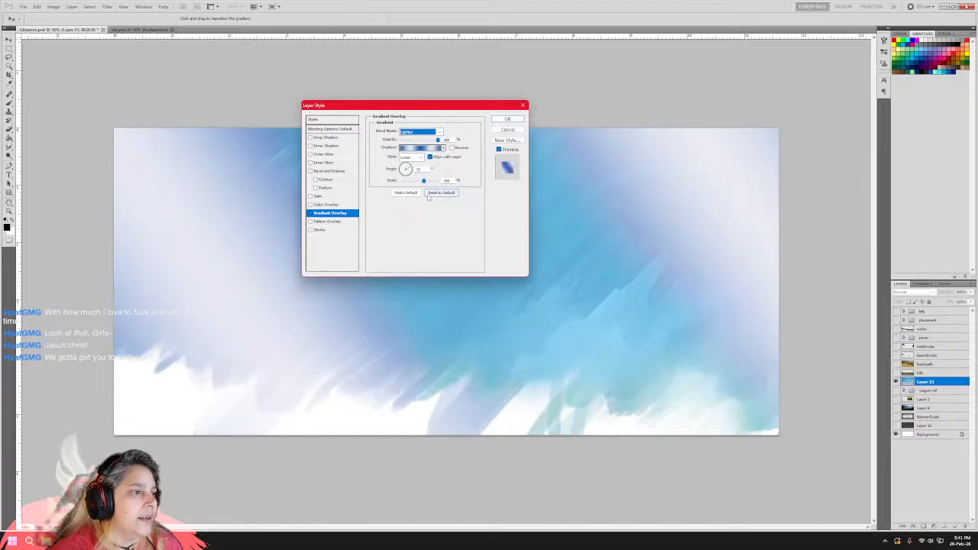
left_click(437, 133)
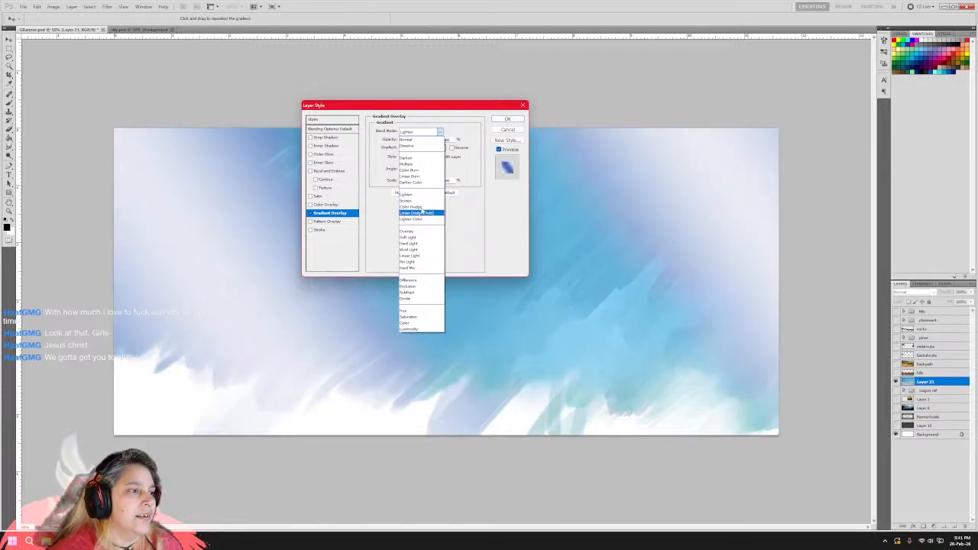
left_click(422, 206)
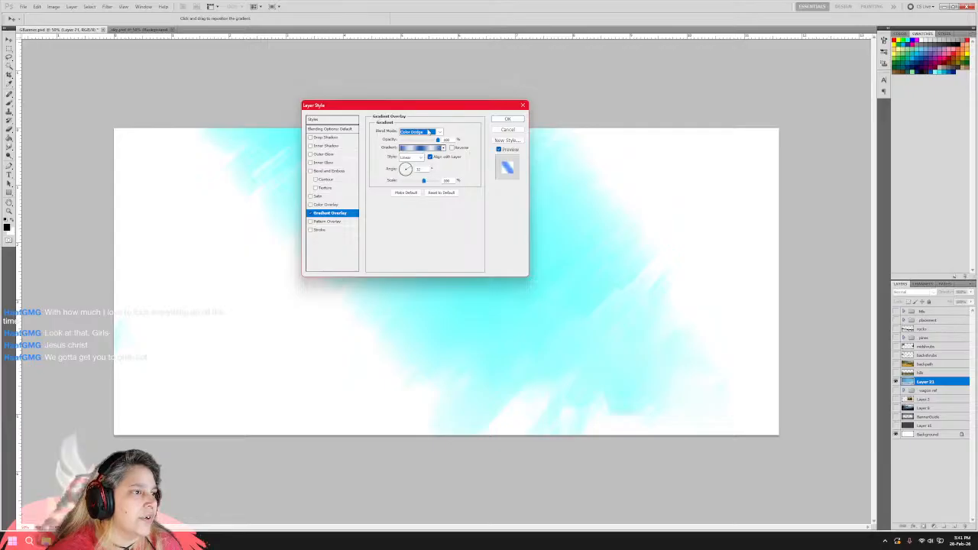
scroll(429, 132, "up", 1)
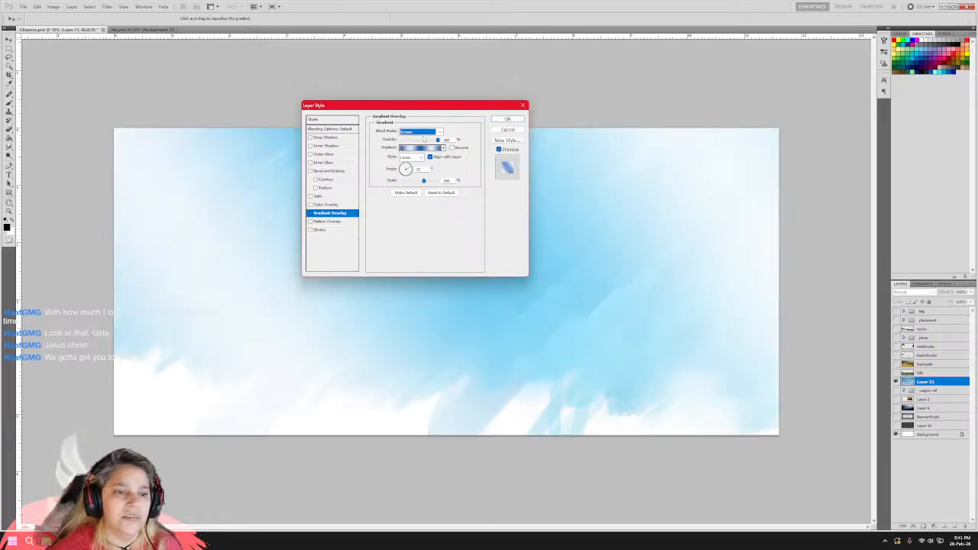
left_click(426, 134)
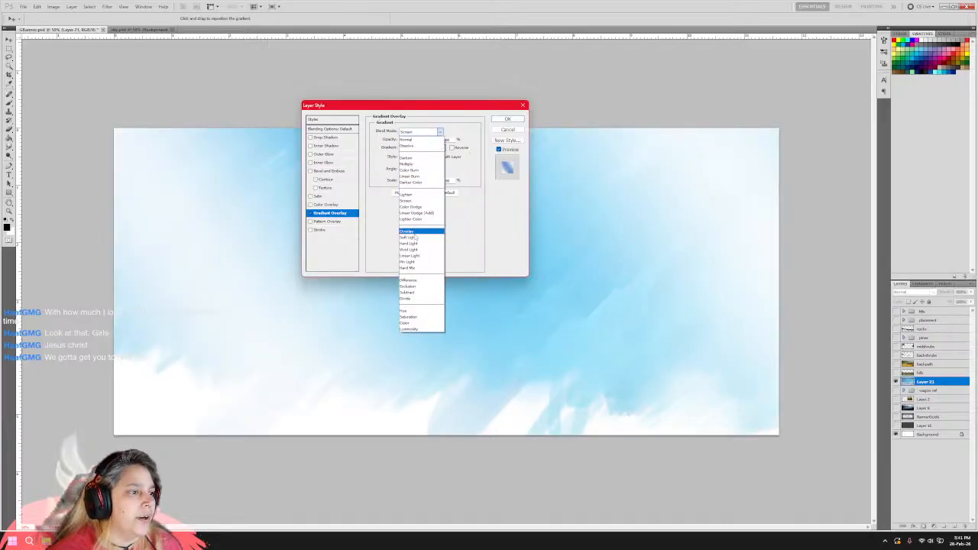
left_click(415, 233)
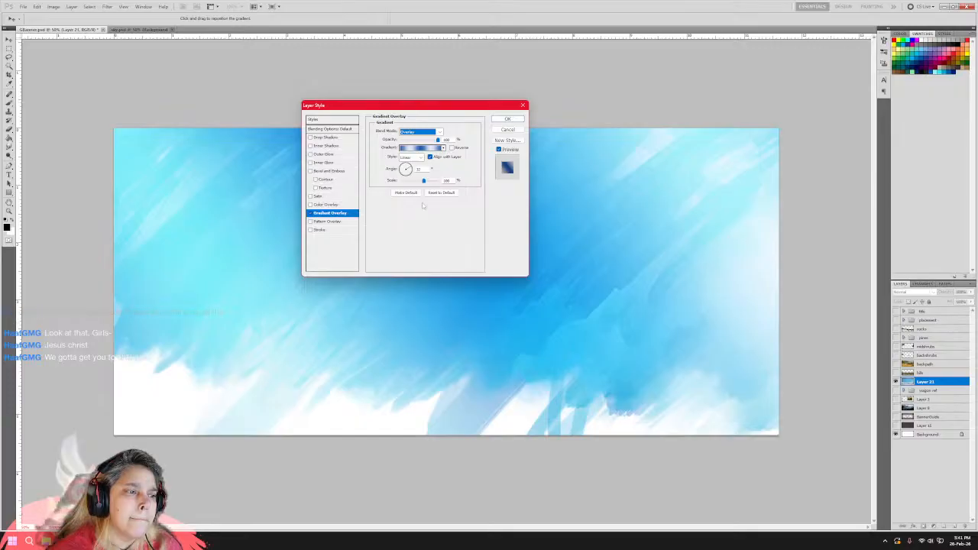
left_click(440, 133)
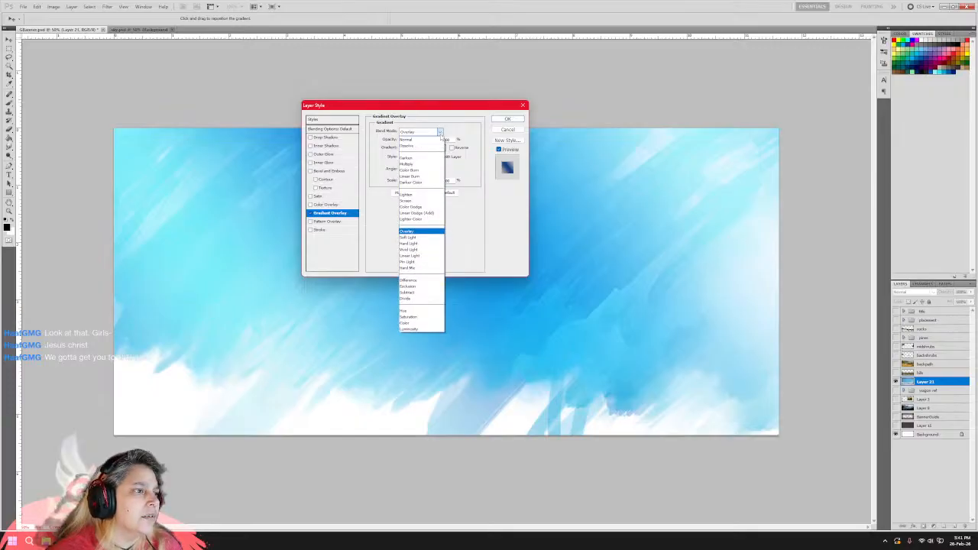
left_click(425, 163)
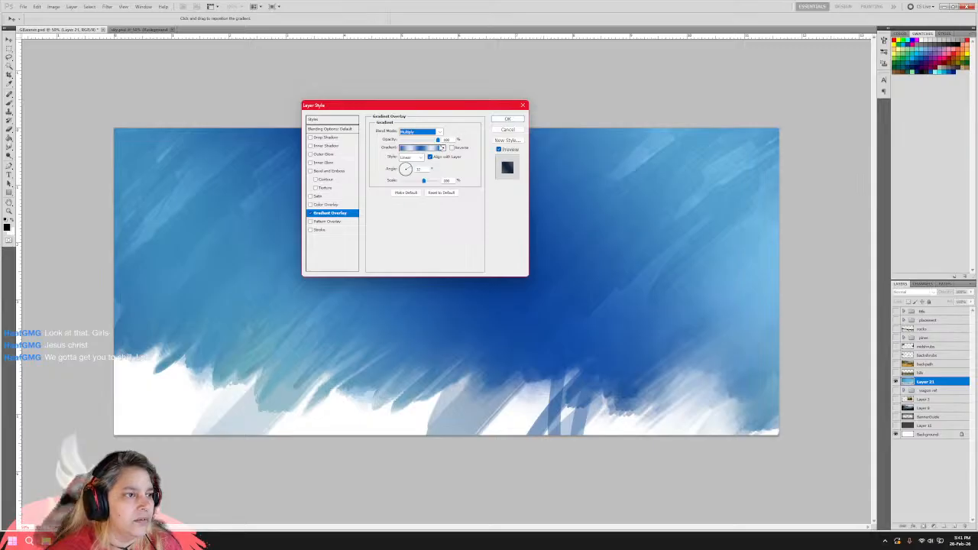
Increase the gradient overlay's scale to 150% and remove the gradient's first two color stops.
left_click_drag(424, 181, 445, 182)
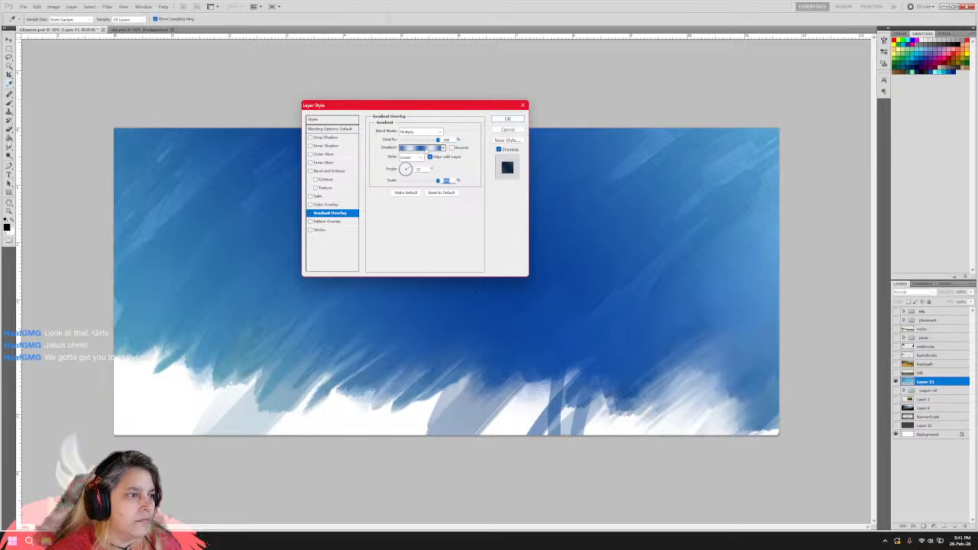
left_click(422, 147)
left_click_drag(553, 226, 604, 235)
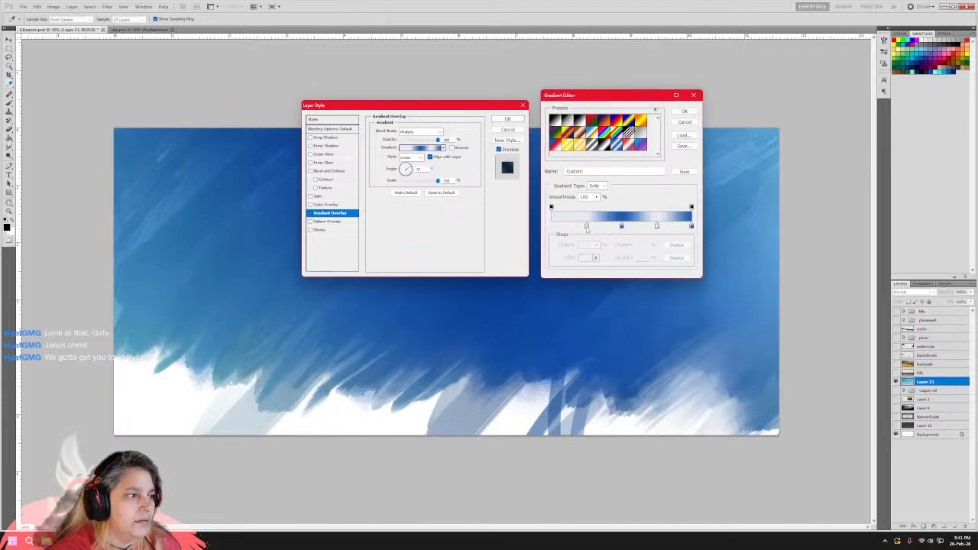
left_click(586, 225)
left_click(676, 257)
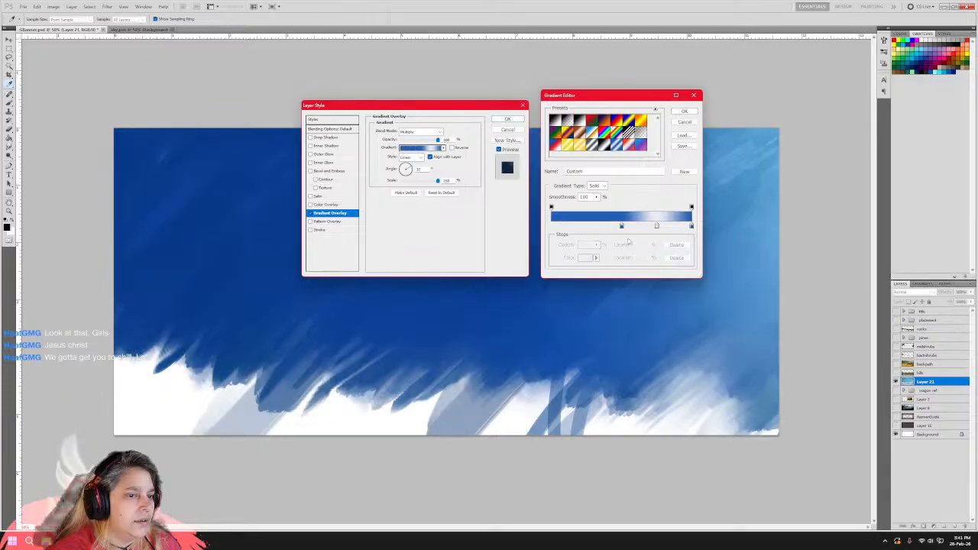
Move the gradient's first blue stop to 9% and its light stop to about 58%, and apply the layer style.
left_click_drag(621, 227, 563, 227)
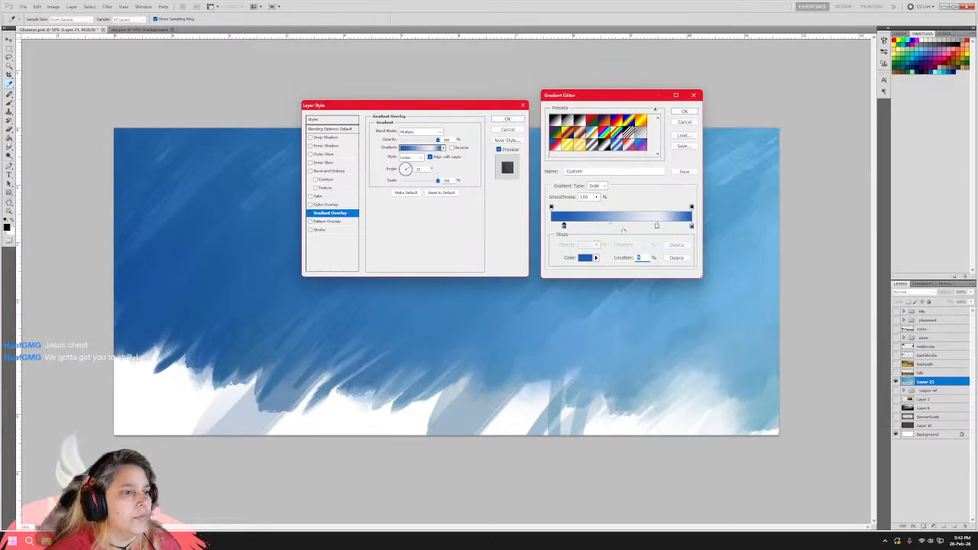
left_click_drag(656, 227, 633, 230)
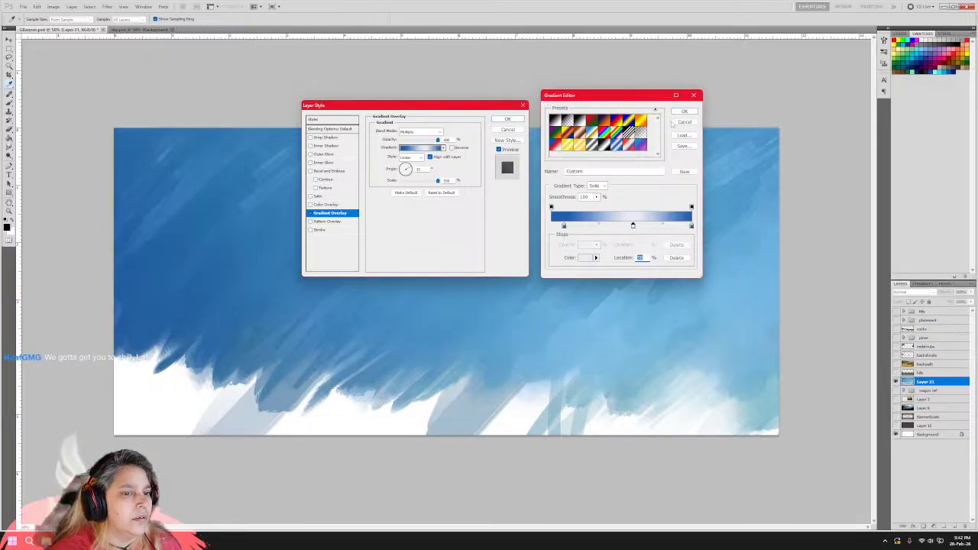
left_click(683, 112)
left_click(507, 120)
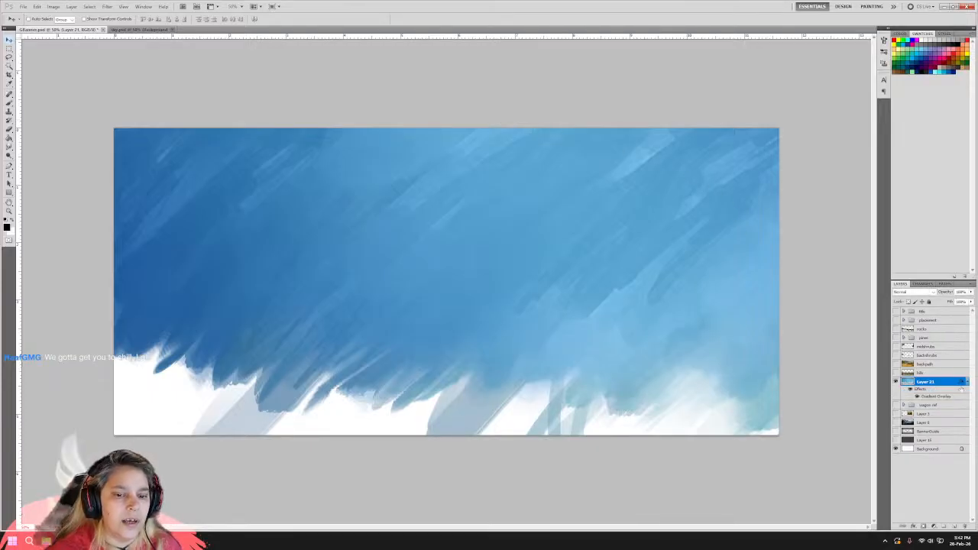
Collapse the sky layer's effects, show the hills and the Layer 6 mountains, and hide the painted sky layer.
left_click(964, 382)
left_click(895, 372)
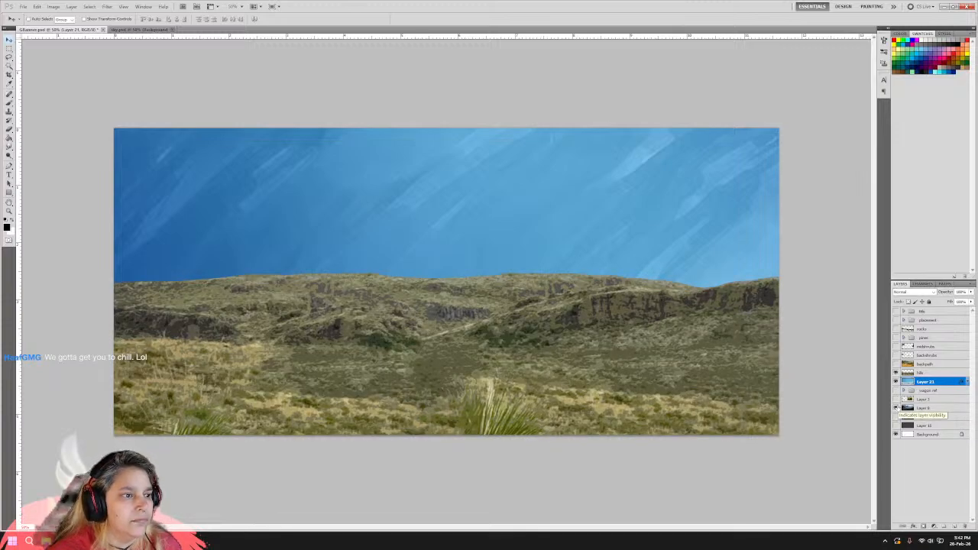
left_click(895, 382)
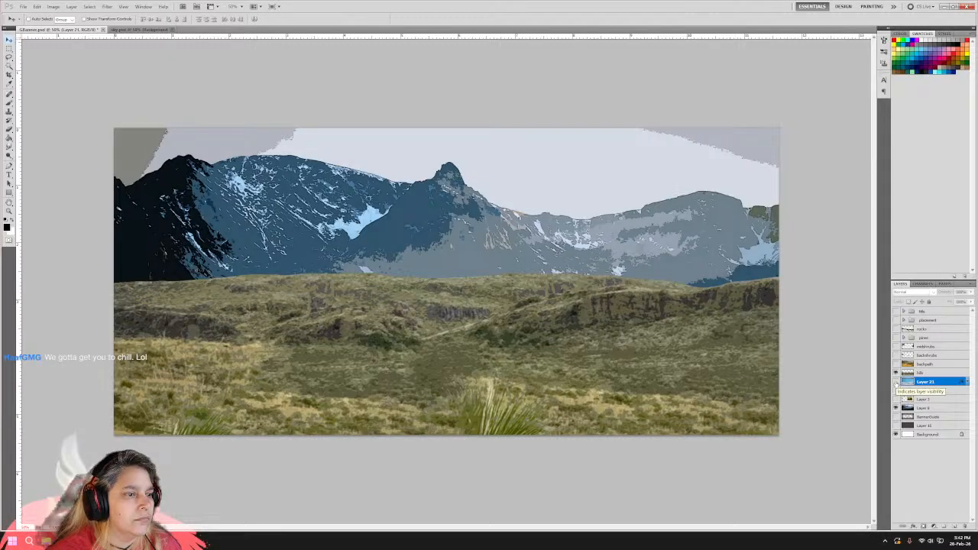
left_click(895, 382)
left_click(895, 381)
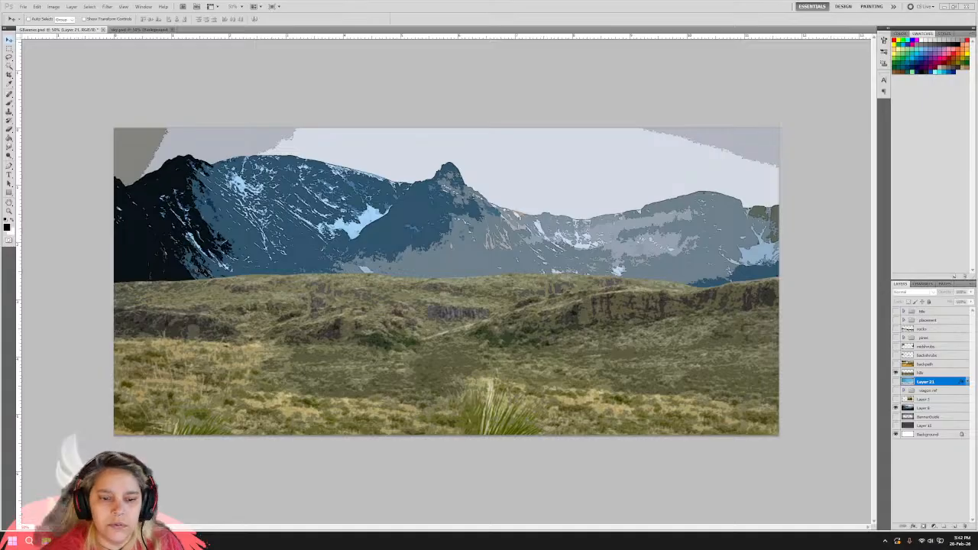
Show the midshrubs, pines, rocks and backshrubs layers over the hills.
left_click(896, 347)
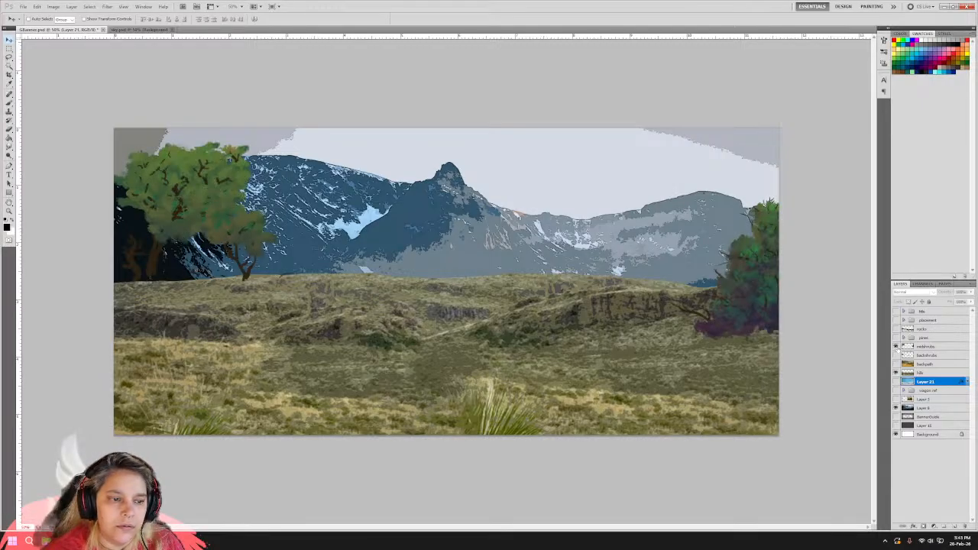
left_click(895, 337)
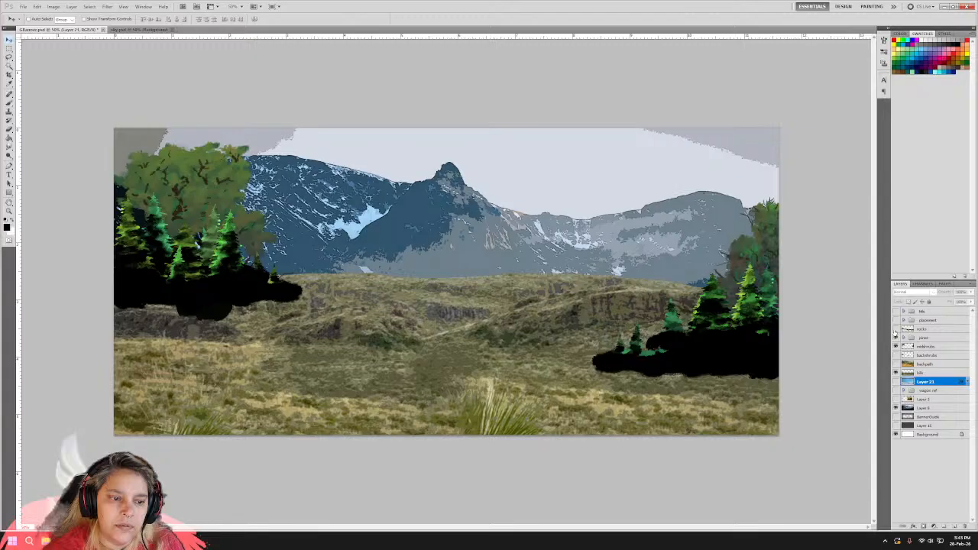
left_click(895, 329)
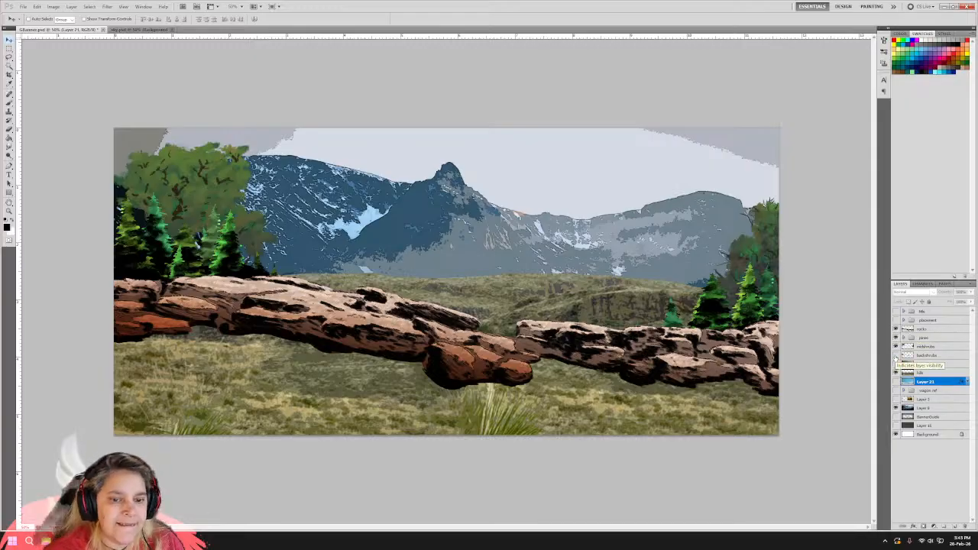
left_click(896, 356)
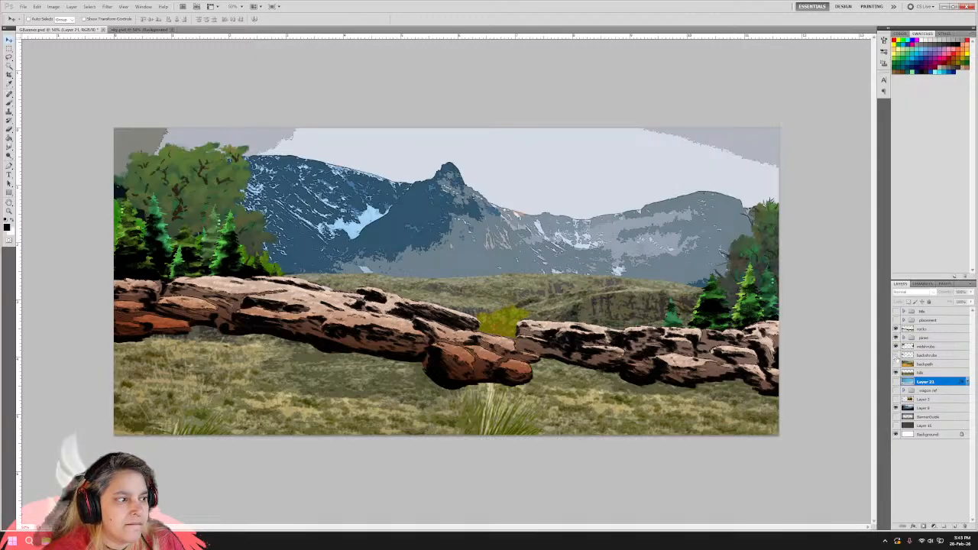
Hide the backshrubs and midshrubs layers, and show the painted sky layer behind the hills again.
left_click(896, 356)
left_click(896, 356)
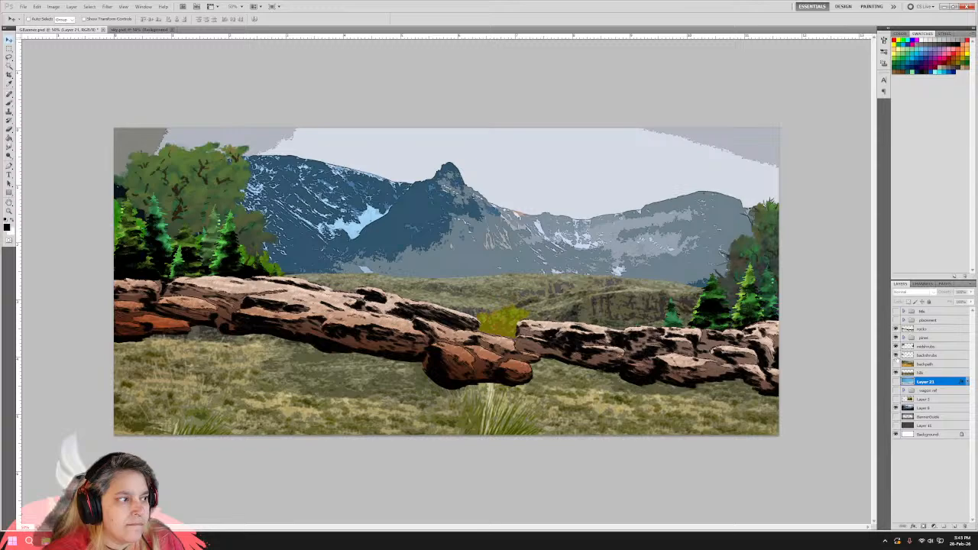
left_click(896, 356)
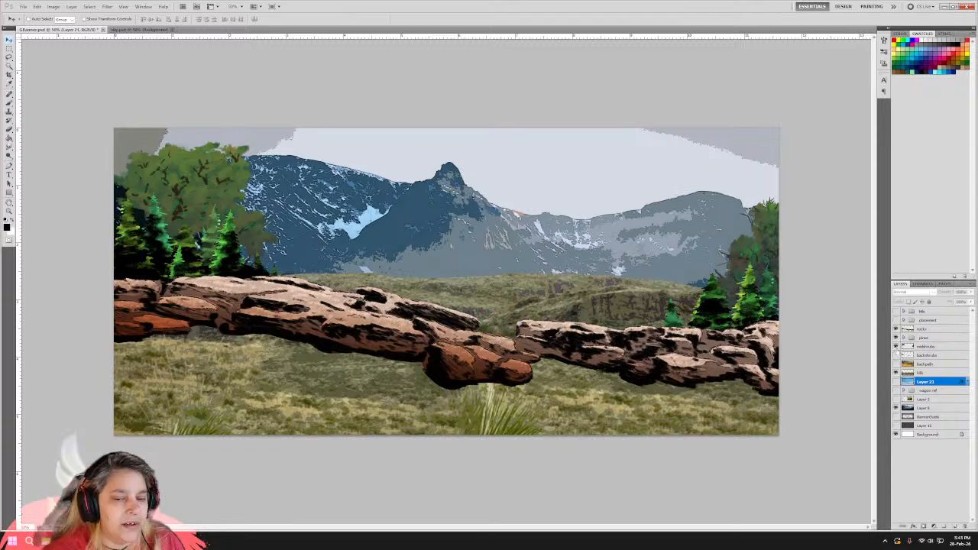
left_click(896, 347)
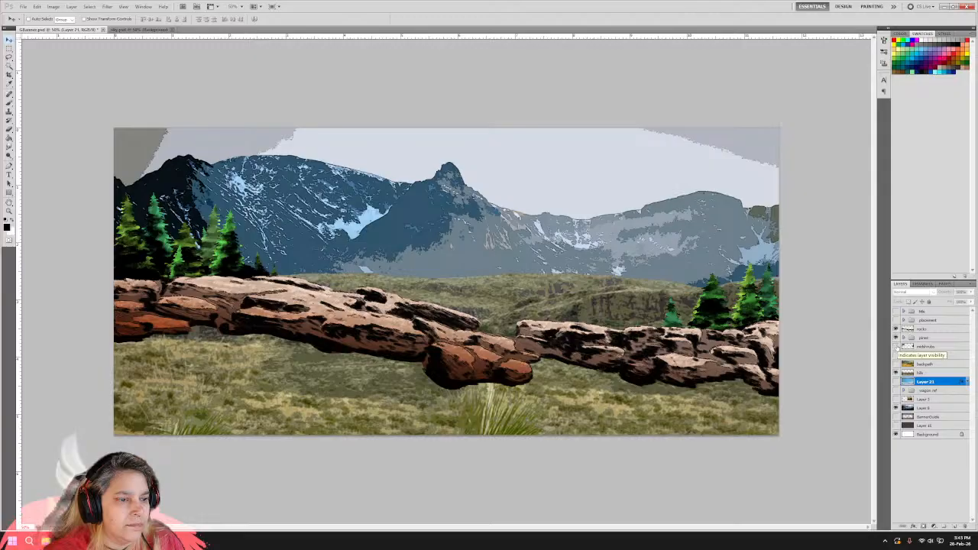
left_click(896, 347)
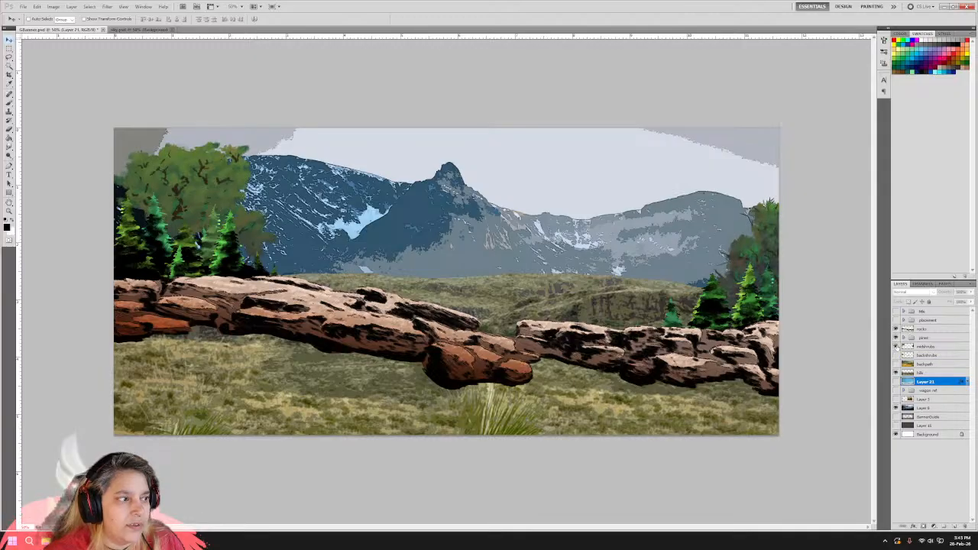
left_click(896, 347)
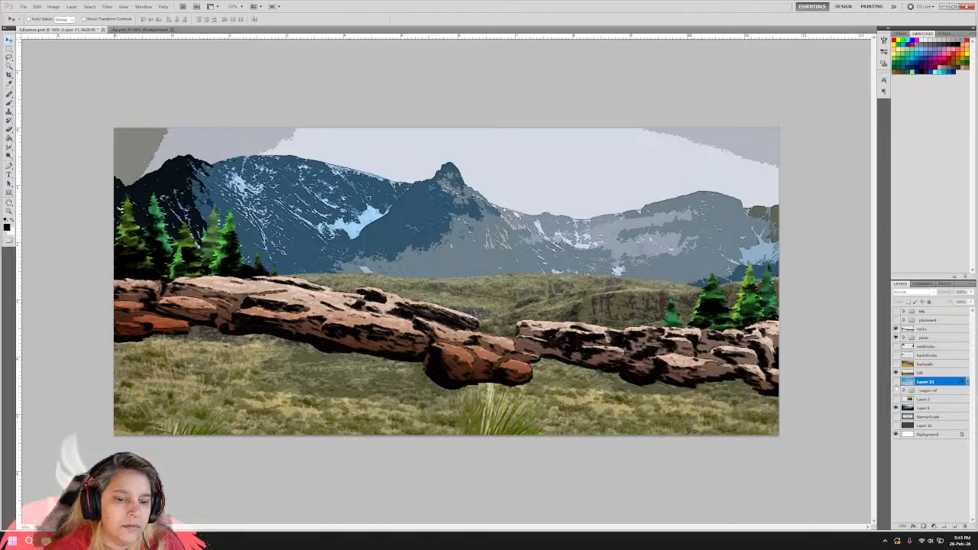
left_click(896, 381)
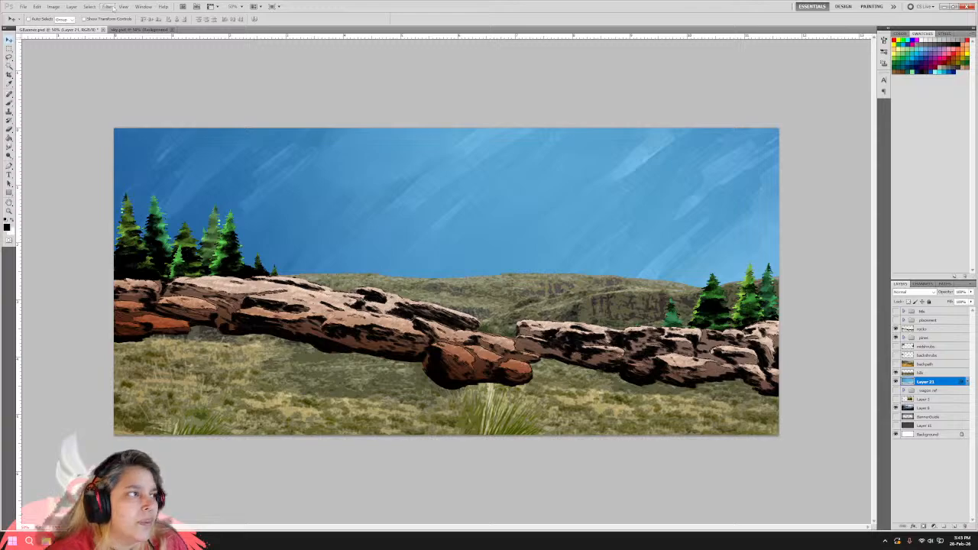
Try the Underpainting filter on the sky layer in place of Sprayed Strokes and Dry Brush, with the Crosshatch effect hidden.
left_click(89, 6)
left_click(113, 36)
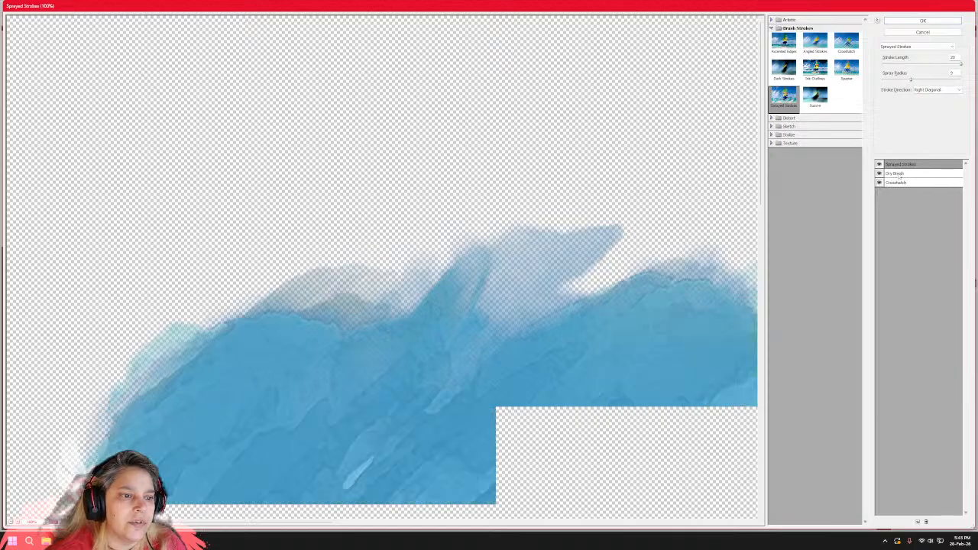
left_click(926, 521)
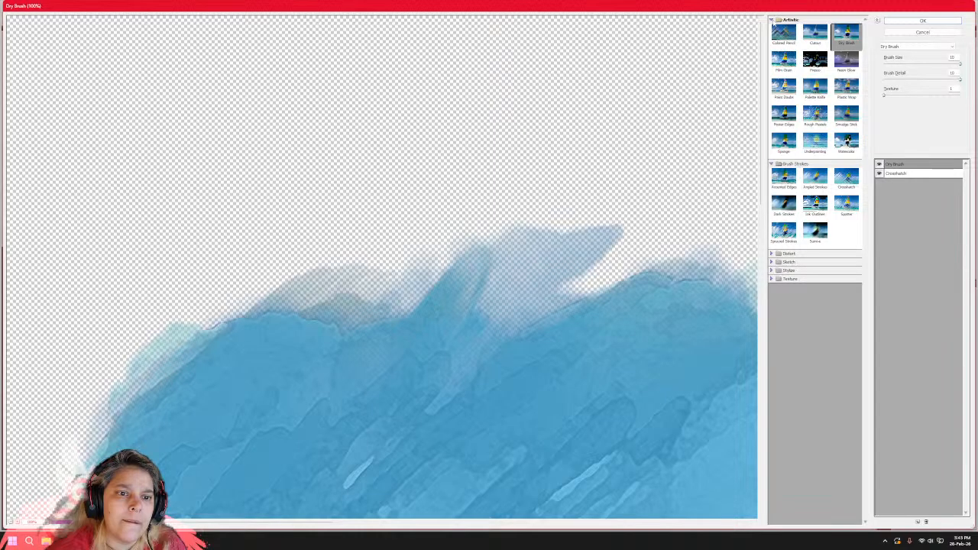
left_click(815, 142)
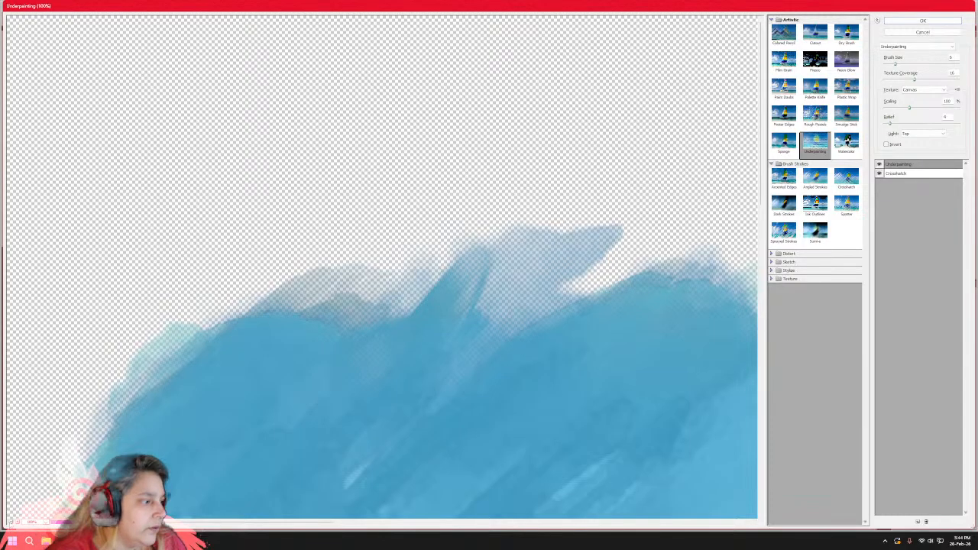
key("ctrl+minus")
key("ctrl+minus")
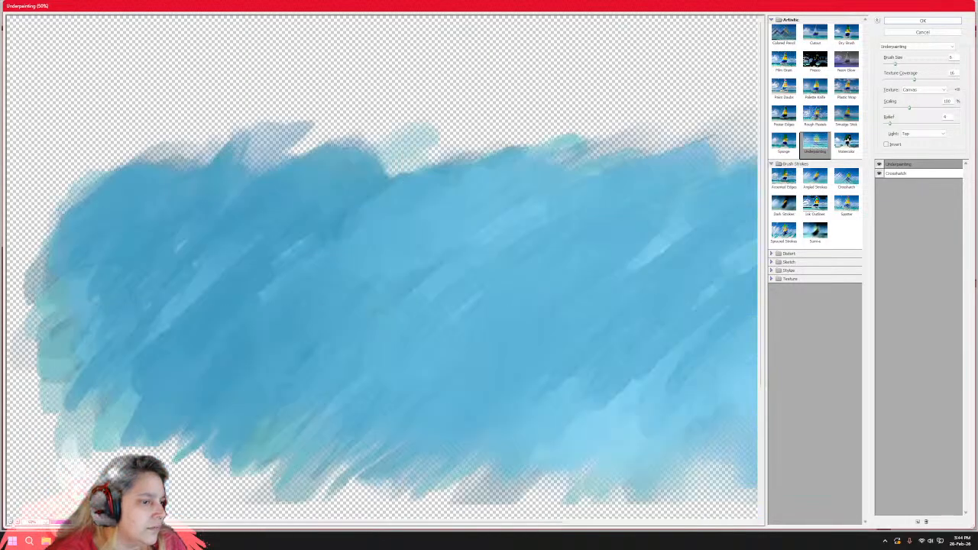
key("ctrl+minus")
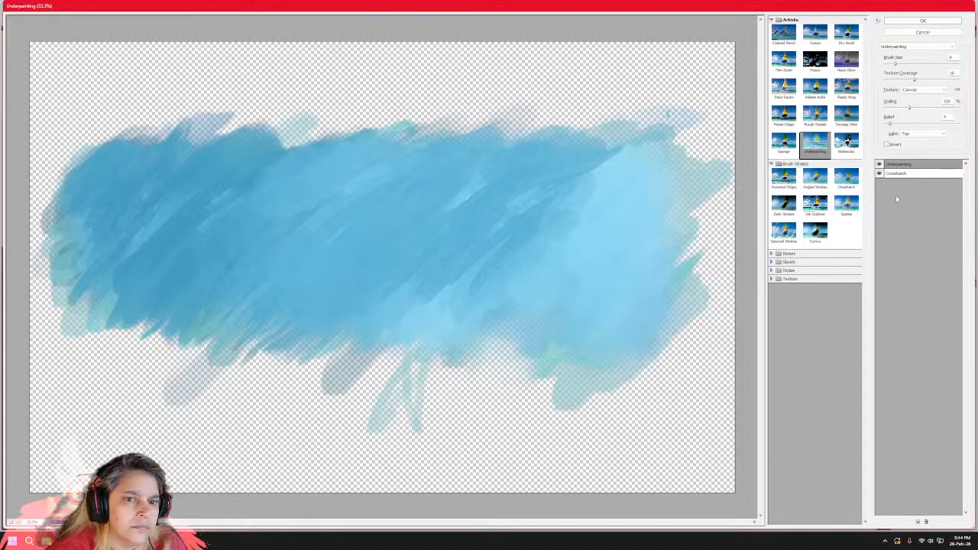
left_click(880, 174)
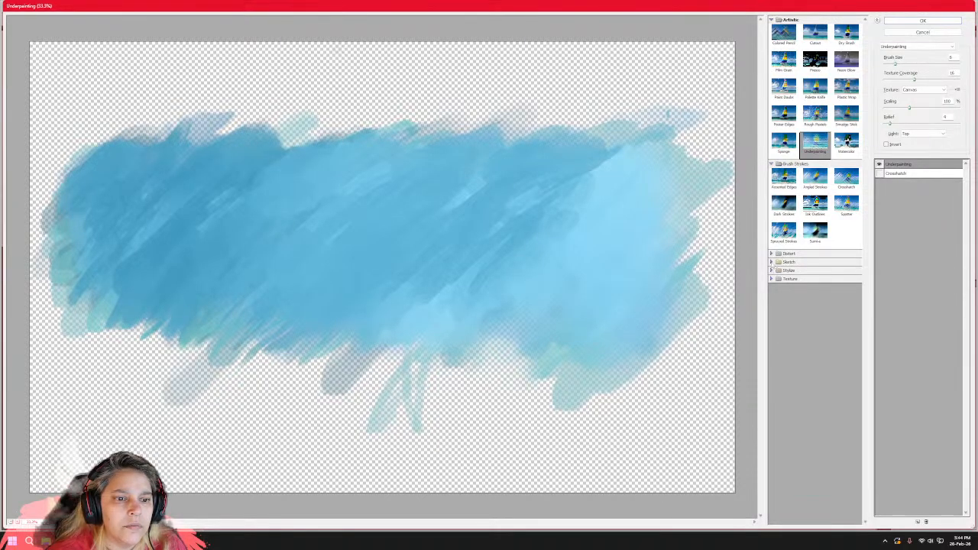
Look through the Sketch, Stylize, Texture and Distort filter categories for another effect for the sky.
left_click(772, 262)
left_click(771, 263)
left_click(771, 271)
left_click(771, 271)
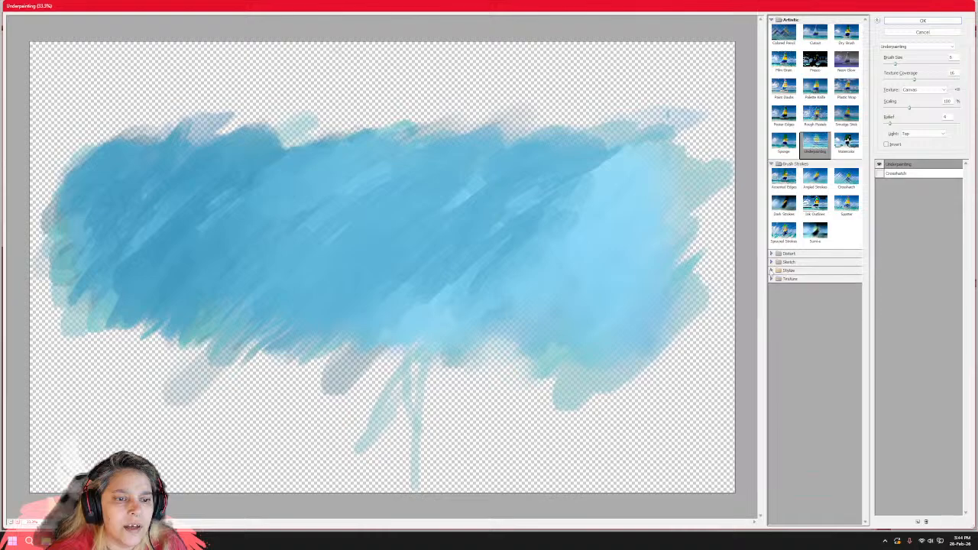
left_click(771, 279)
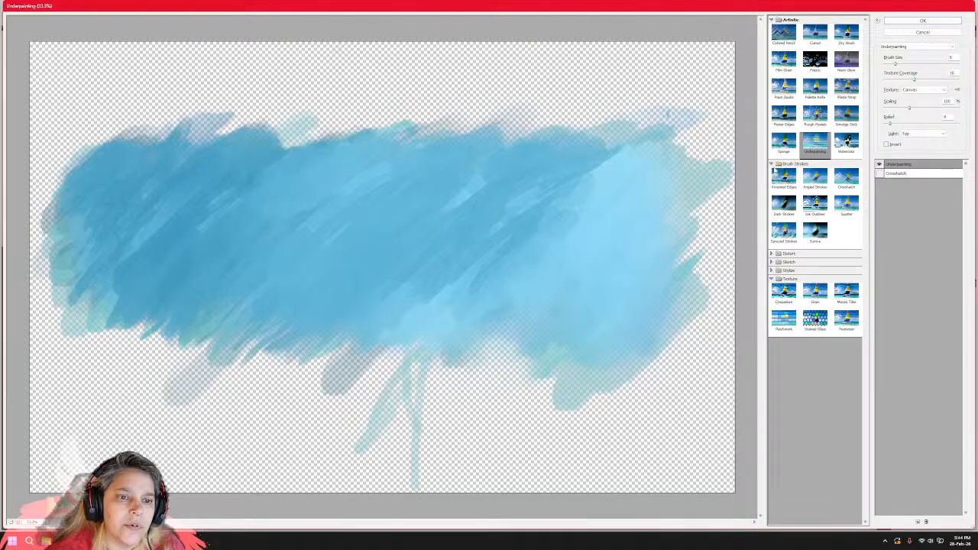
left_click(771, 254)
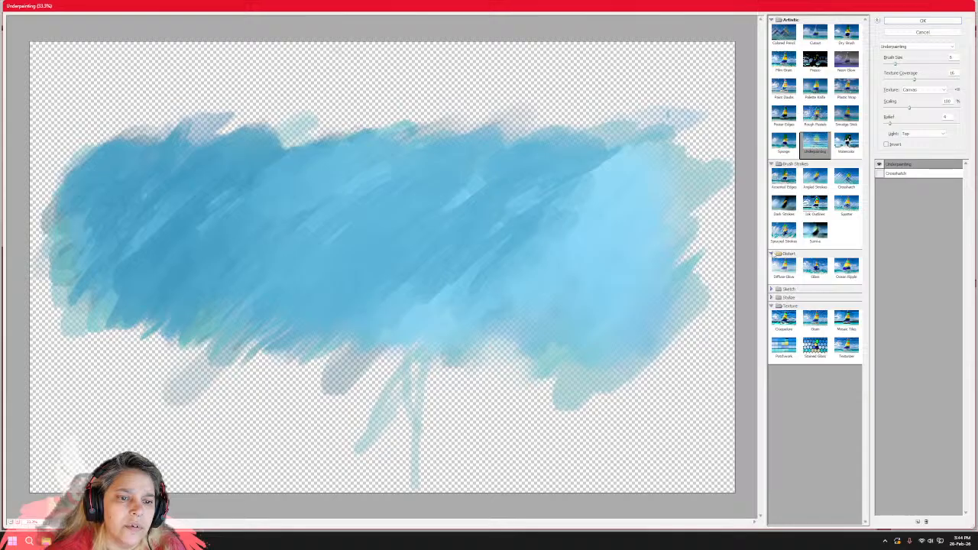
left_click(771, 254)
left_click(771, 270)
left_click(772, 270)
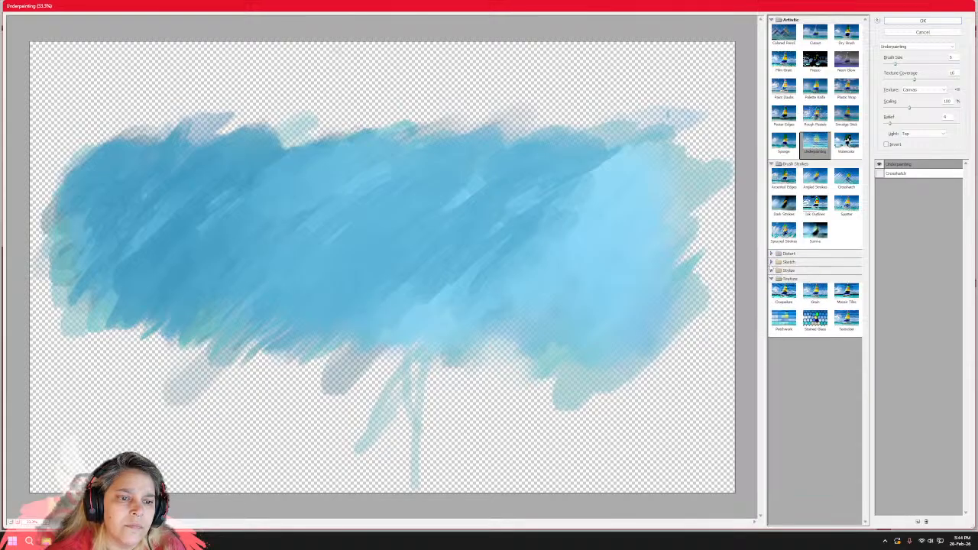
left_click(771, 262)
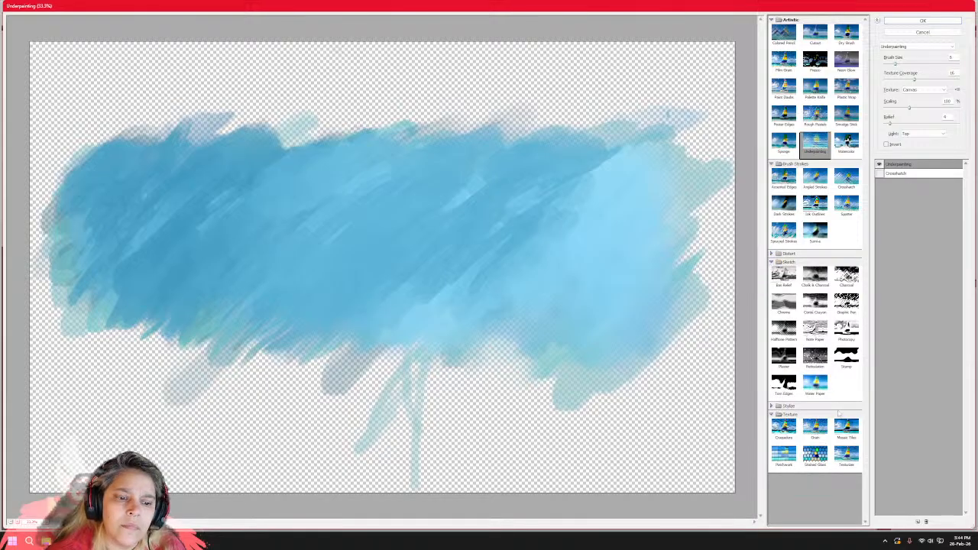
Try the Water Paper filter over the restored Crosshatch effect with a reduced brightness.
left_click(816, 383)
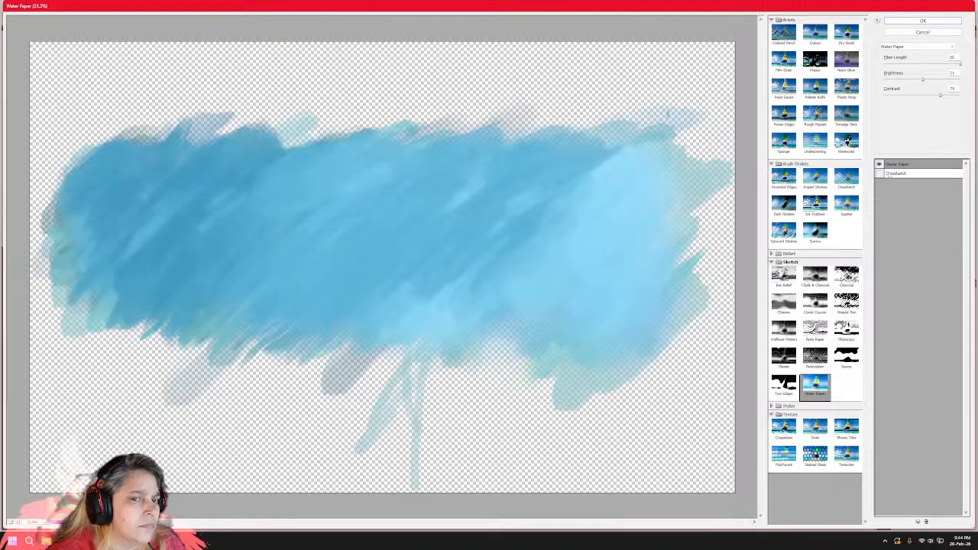
left_click(879, 175)
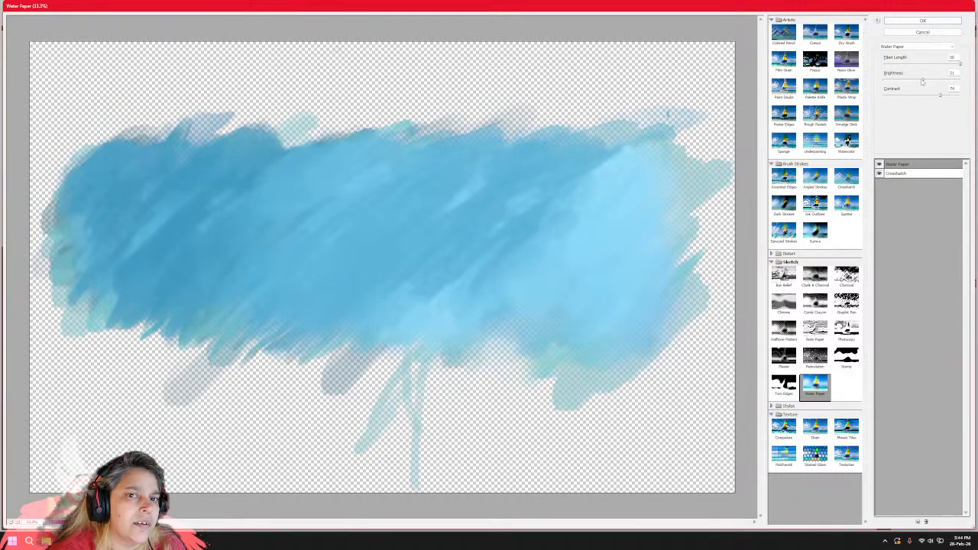
left_click_drag(922, 80, 914, 81)
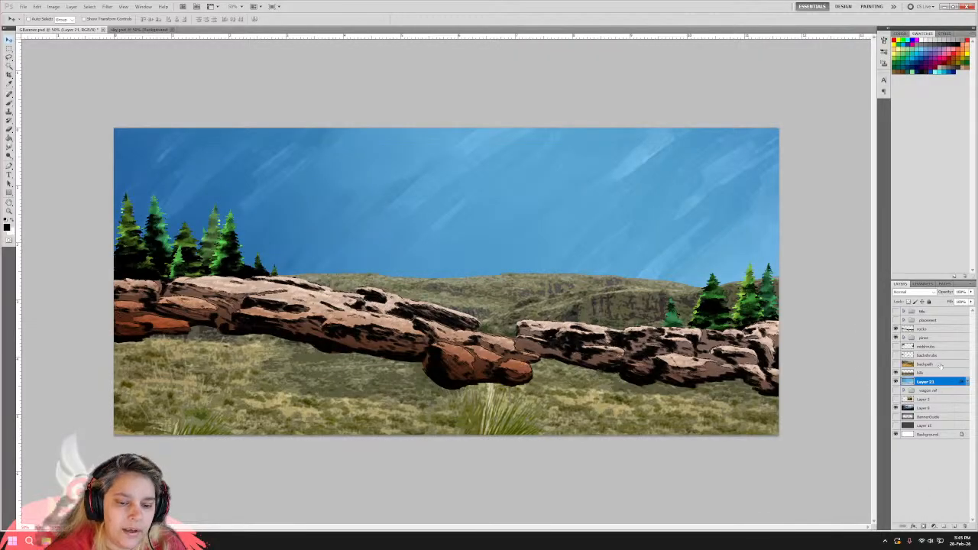
Duplicate the painted sky layer as Layer 21 copy.
right_click(933, 382)
left_click(932, 227)
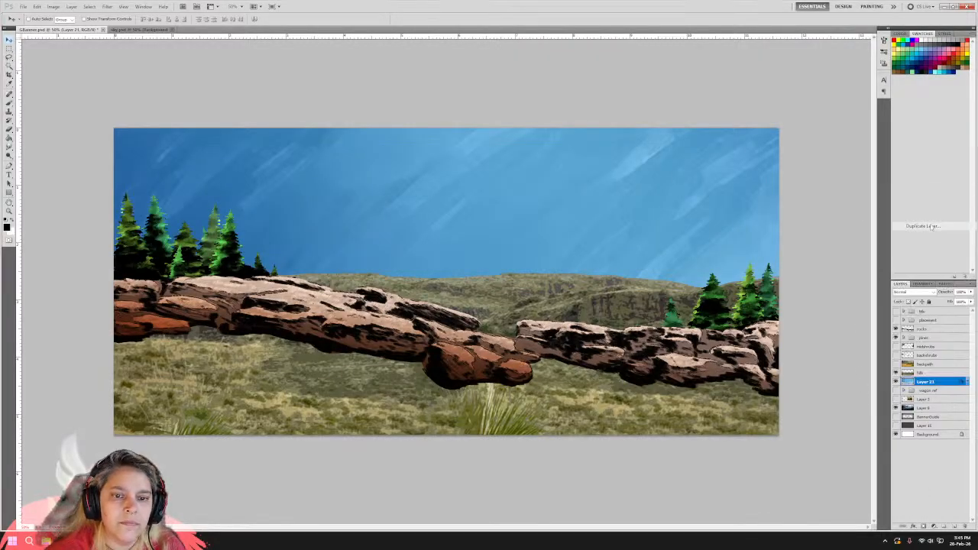
left_click(802, 266)
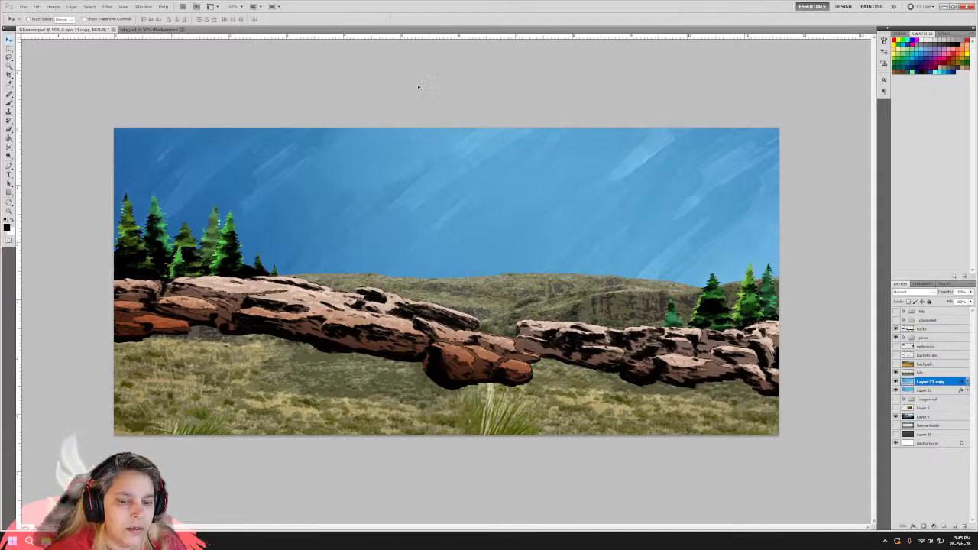
Try the Water Paper filter on the sky copy in place of Sprayed Strokes, above Dry Brush and Crosshatch.
left_click(107, 6)
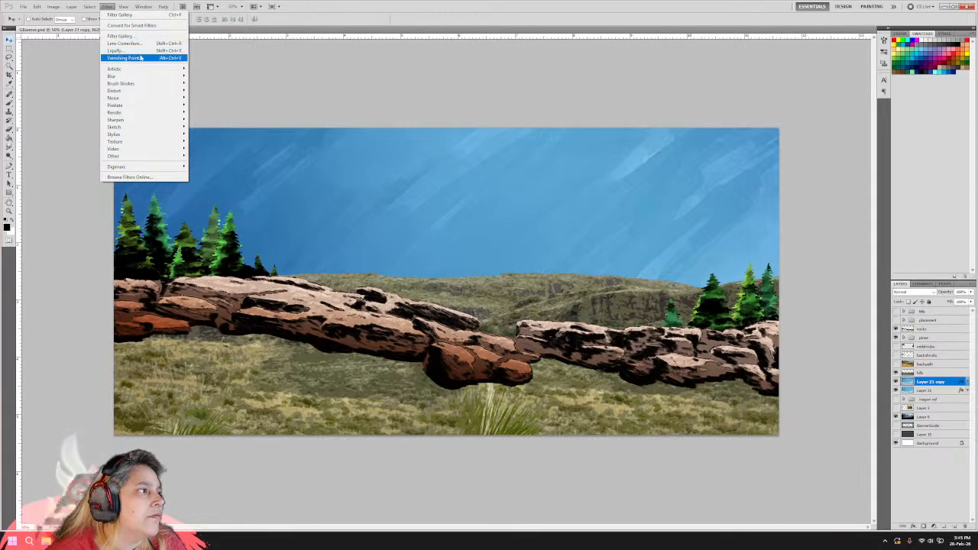
left_click(933, 385)
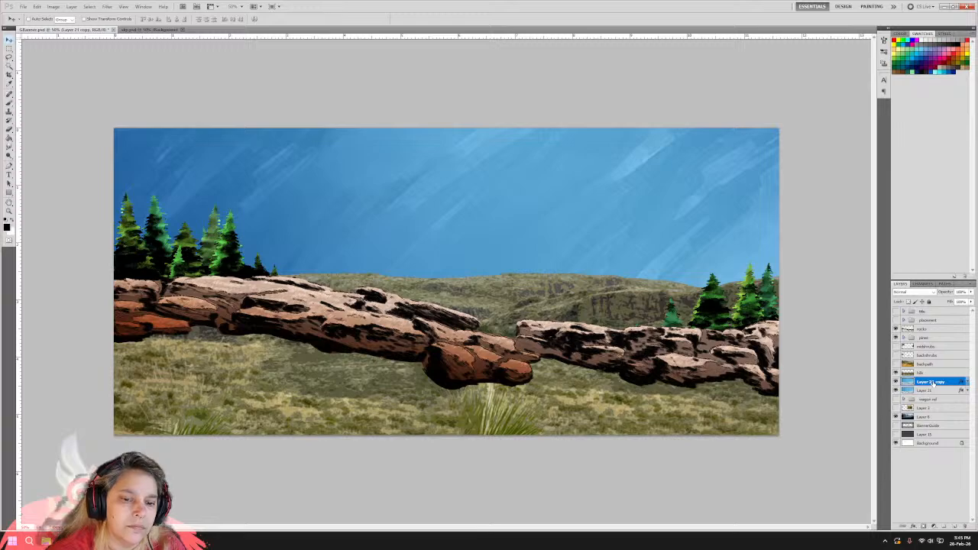
left_click(107, 6)
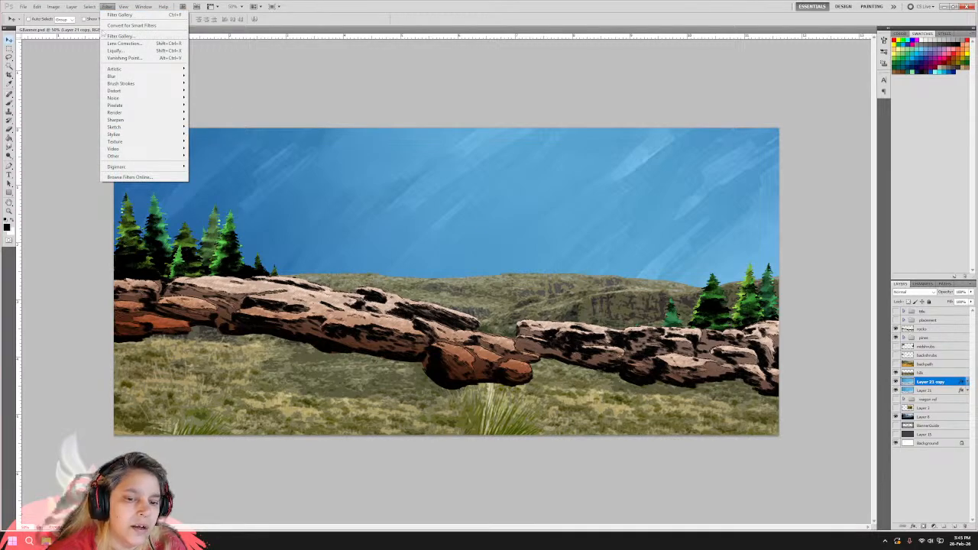
key("Escape")
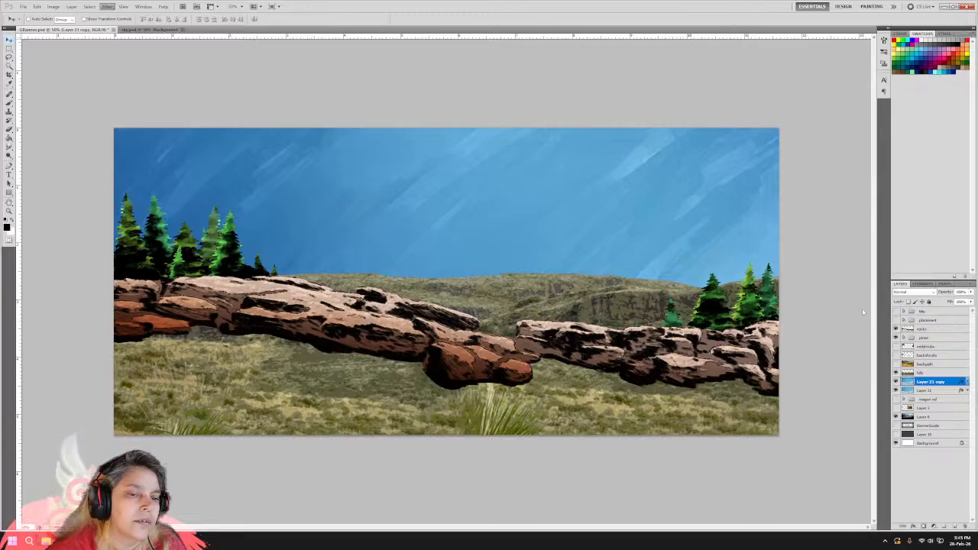
key("ctrl+alt+f")
left_click(771, 119)
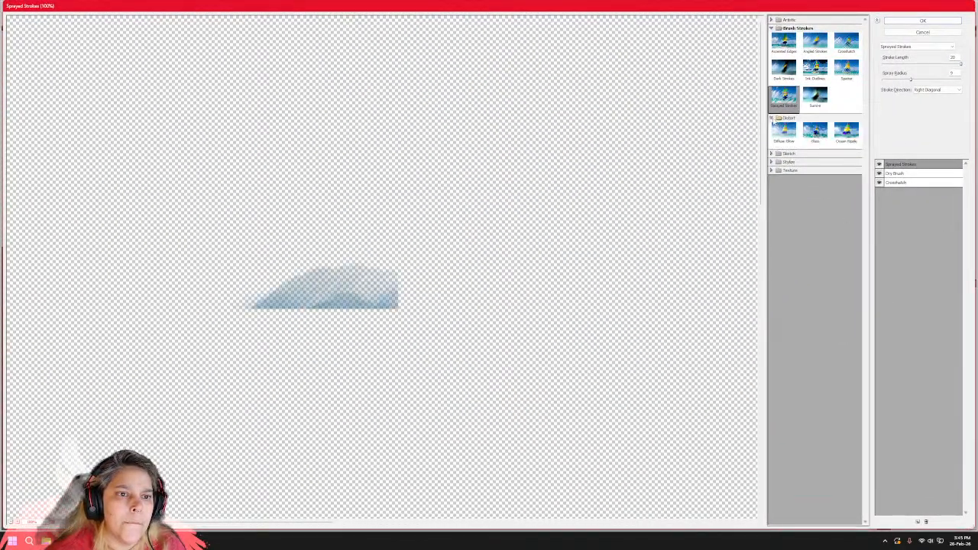
left_click(772, 119)
left_click(771, 126)
left_click(815, 249)
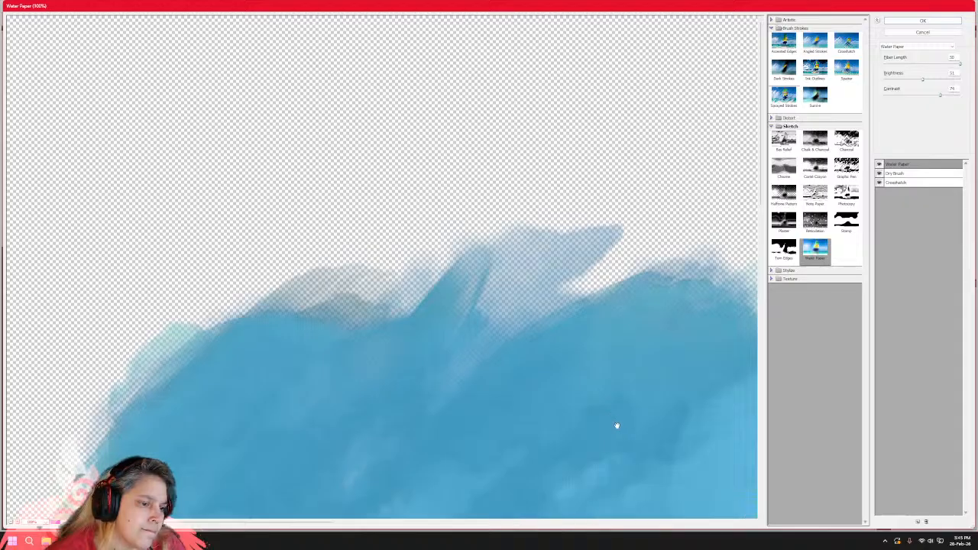
left_click_drag(617, 425, 519, 262)
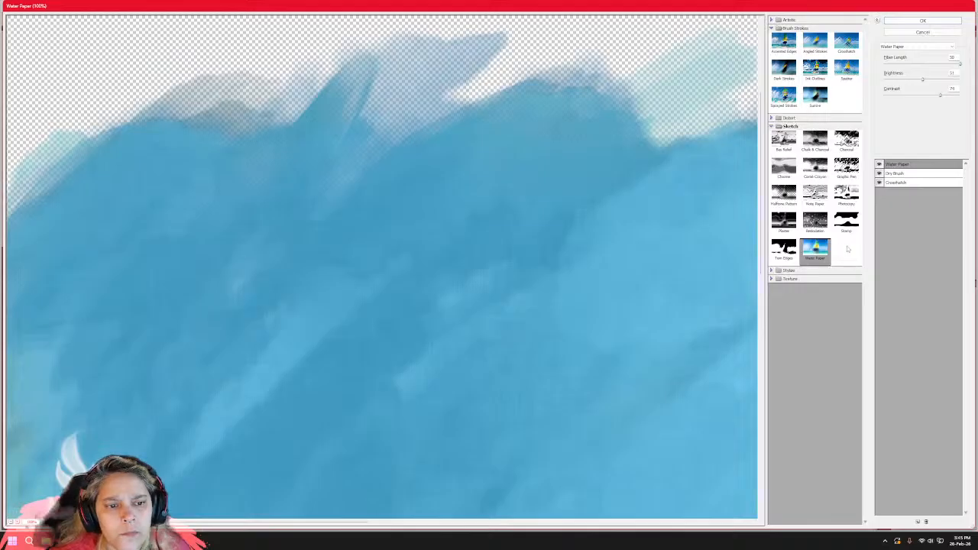
Try the Halftone Pattern filter on the sky copy, beneath the Dry Brush and Crosshatch effects and back above them.
left_click(784, 196)
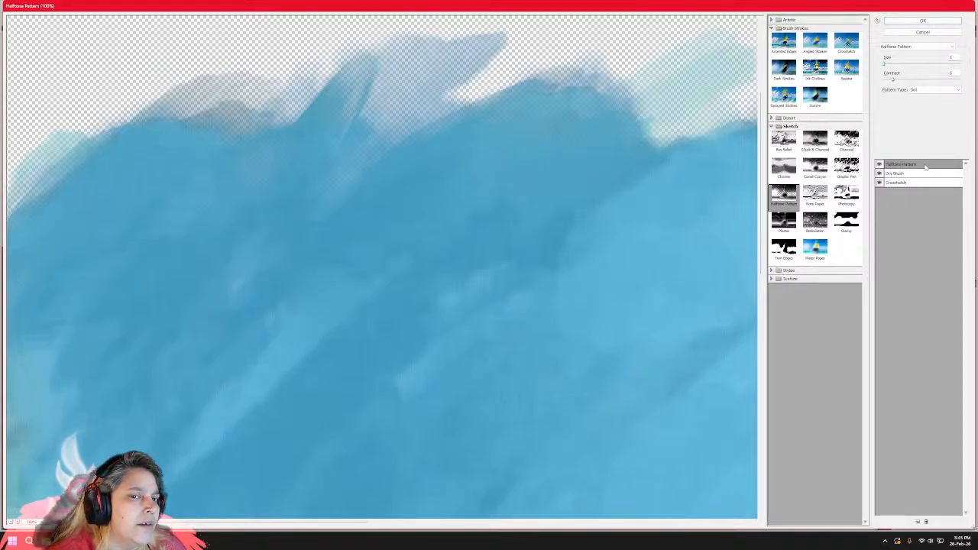
left_click_drag(926, 166, 921, 186)
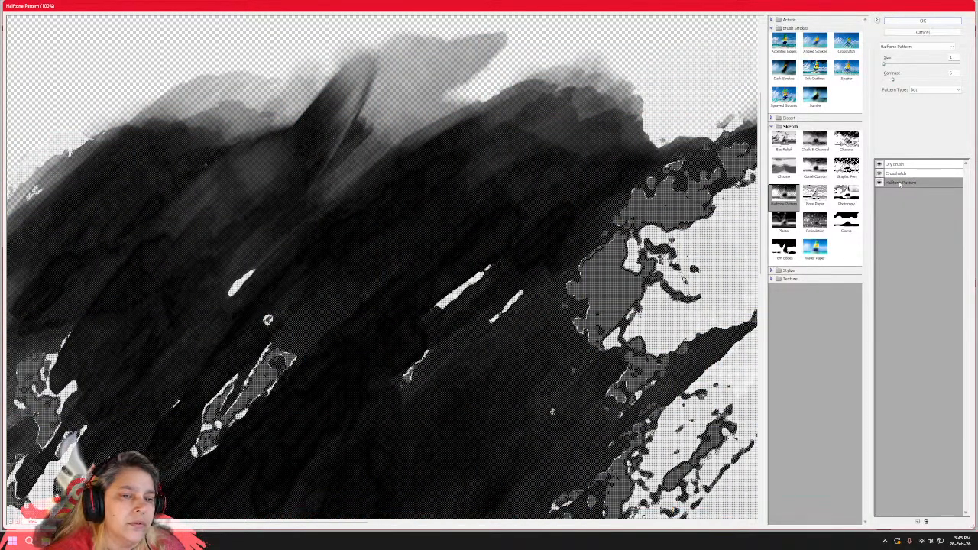
left_click_drag(900, 184, 901, 163)
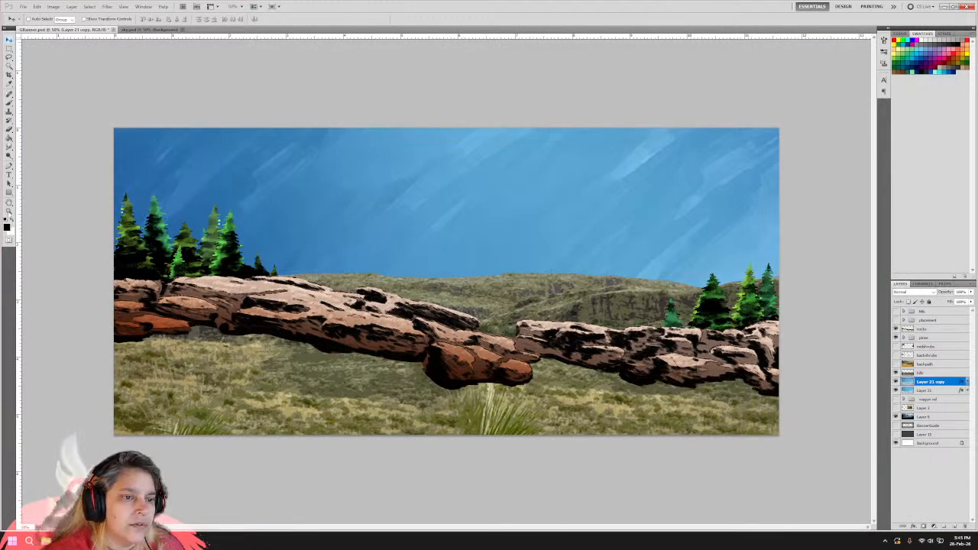
Sample a light blue from the sky as the foreground colour and replace Sprayed Strokes with Halftone Pattern on the sky copy.
left_click(9, 84)
mouse_move(683, 205)
left_mouse_down()
mouse_move(705, 189)
mouse_move(695, 200)
left_mouse_up()
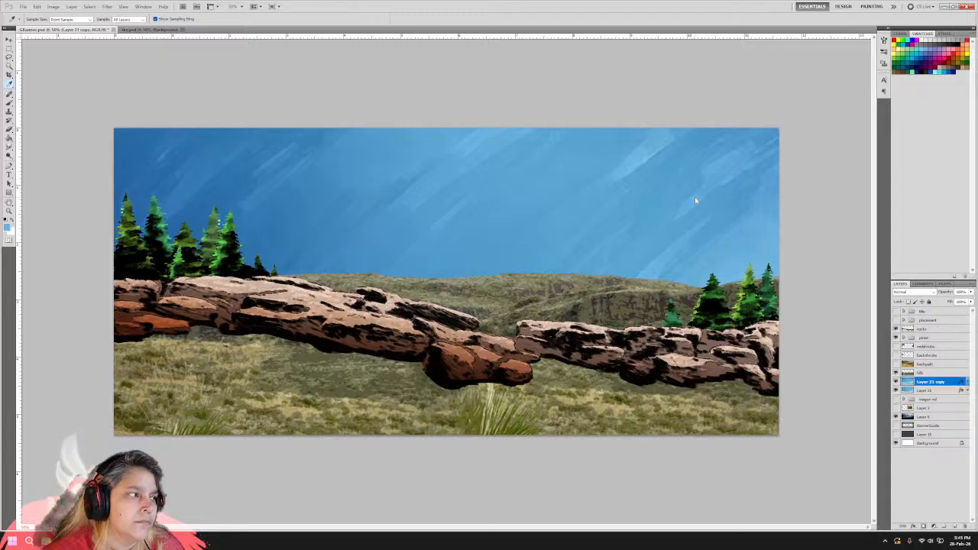
left_click(107, 7)
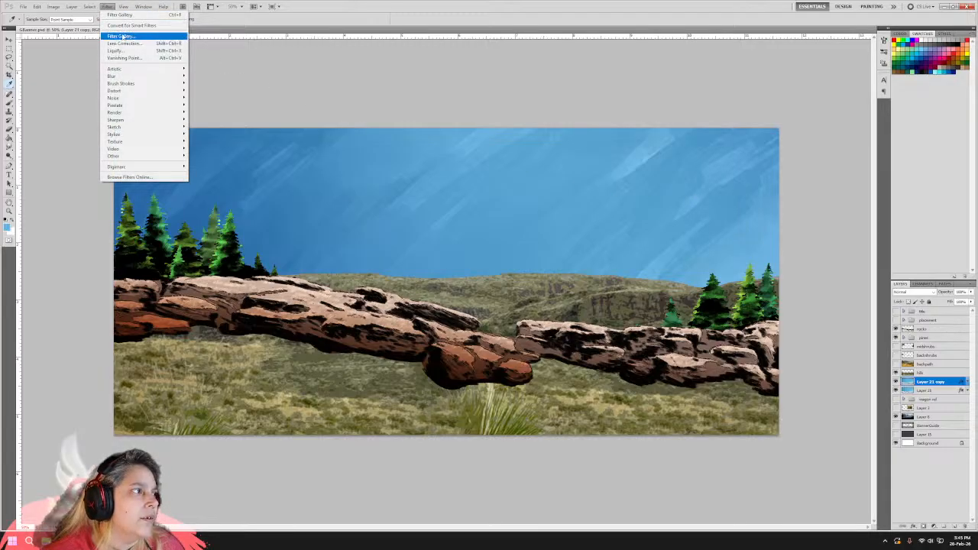
left_click(130, 35)
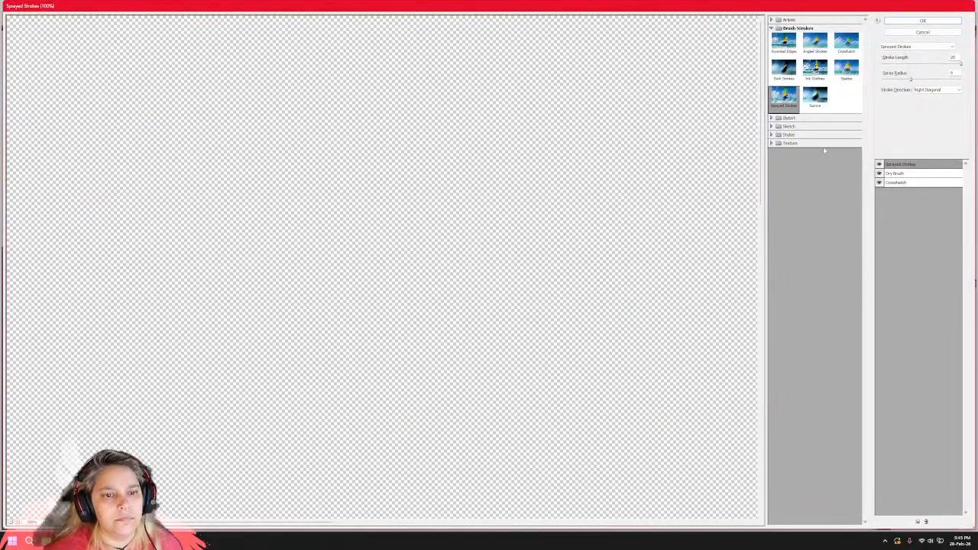
left_click(772, 127)
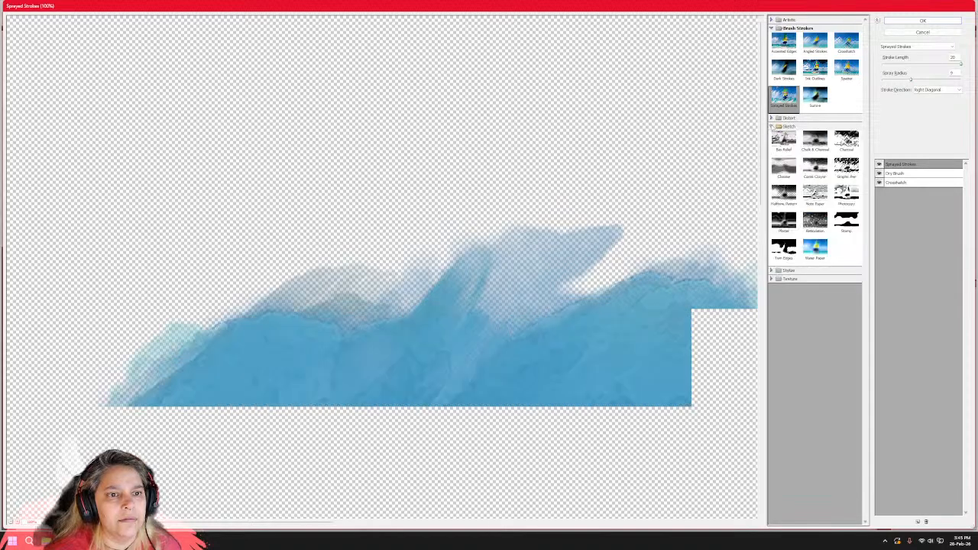
left_click(783, 195)
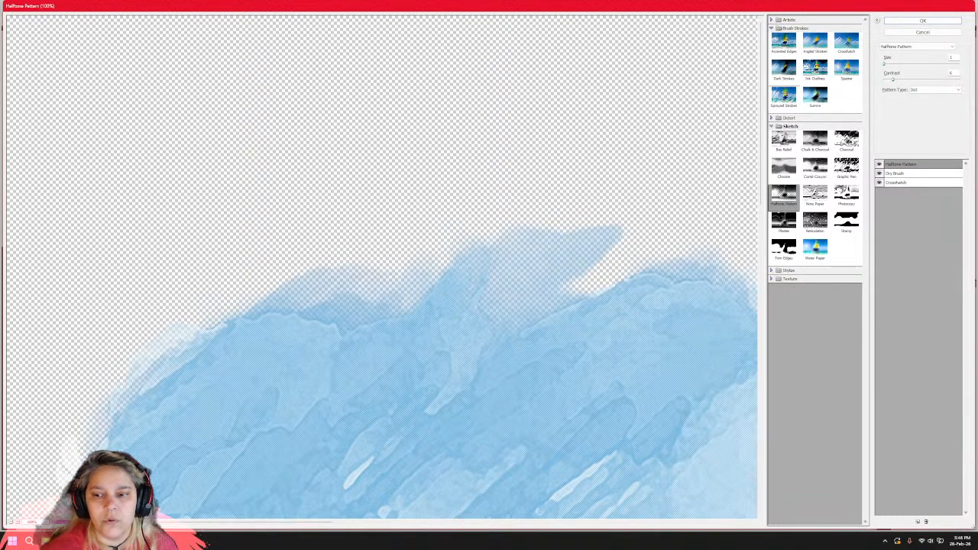
Try lowering the Halftone Pattern contrast to its minimum and inspect the preview at different magnifications.
mouse_move(384, 438)
left_mouse_down()
mouse_move(410, 158)
mouse_move(425, 181)
mouse_move(541, 180)
left_mouse_up()
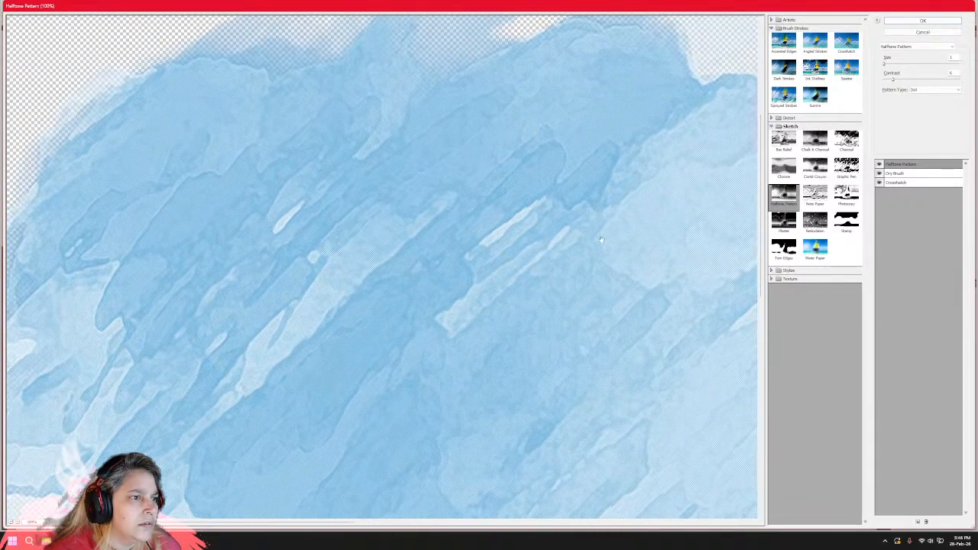
left_click(894, 82)
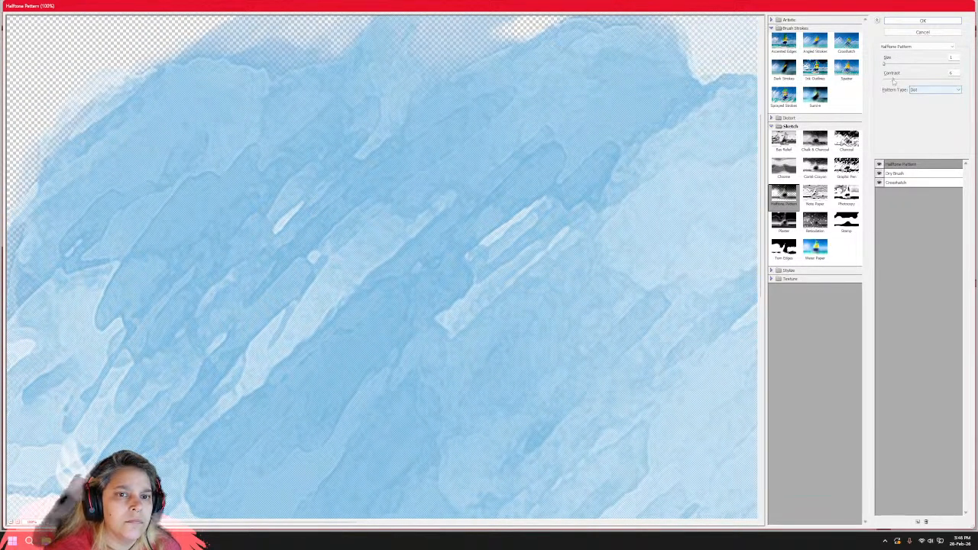
left_click_drag(892, 81, 888, 80)
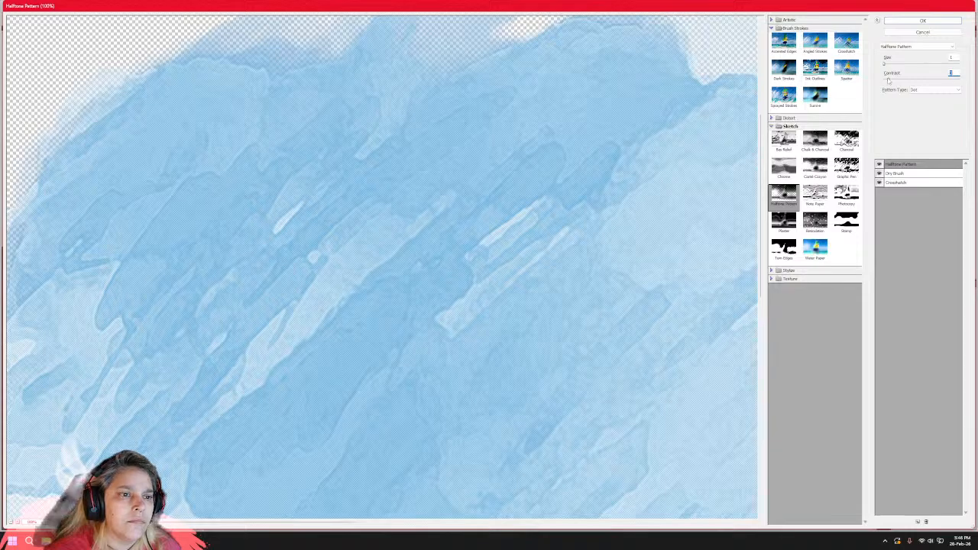
left_click_drag(566, 318, 566, 244)
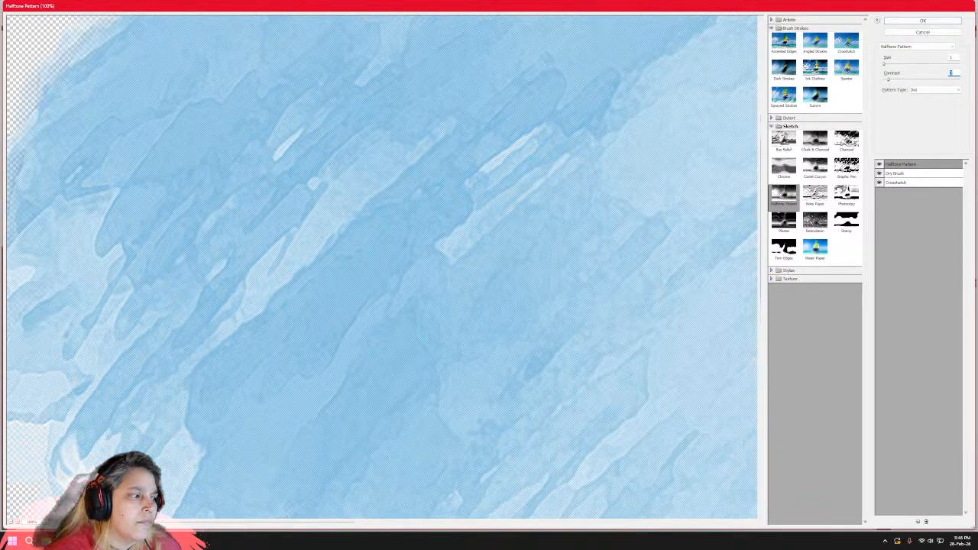
key("ctrl+minus")
key("ctrl+minus")
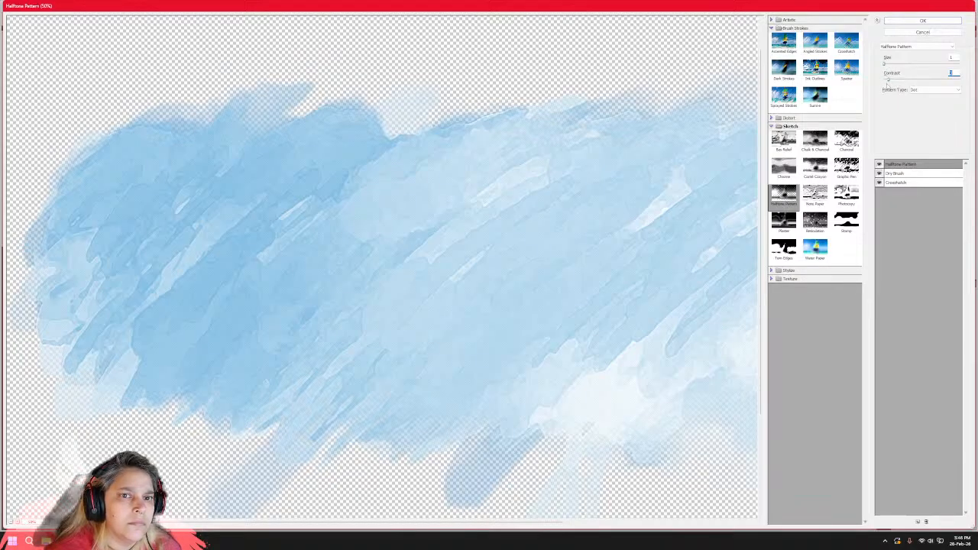
left_click_drag(888, 81, 882, 81)
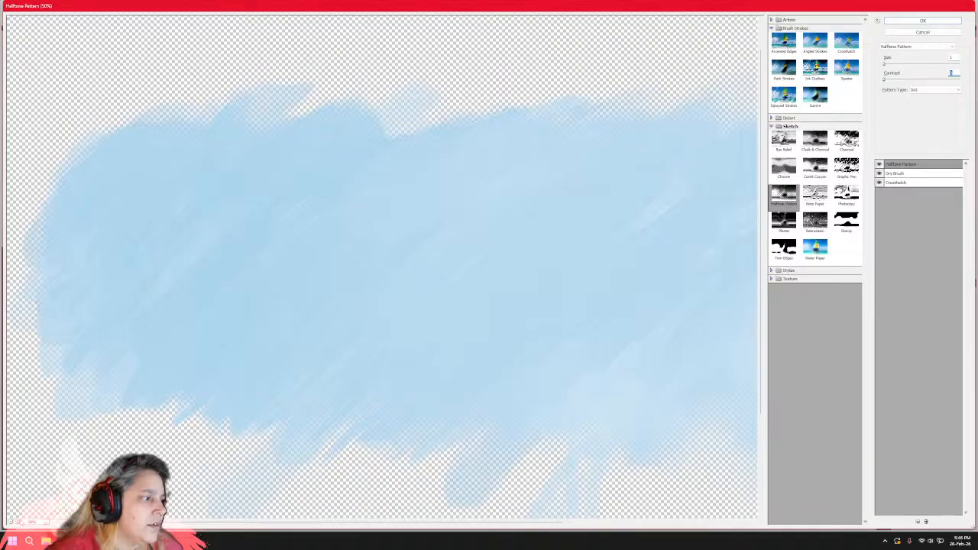
left_click(18, 523)
left_click(18, 522)
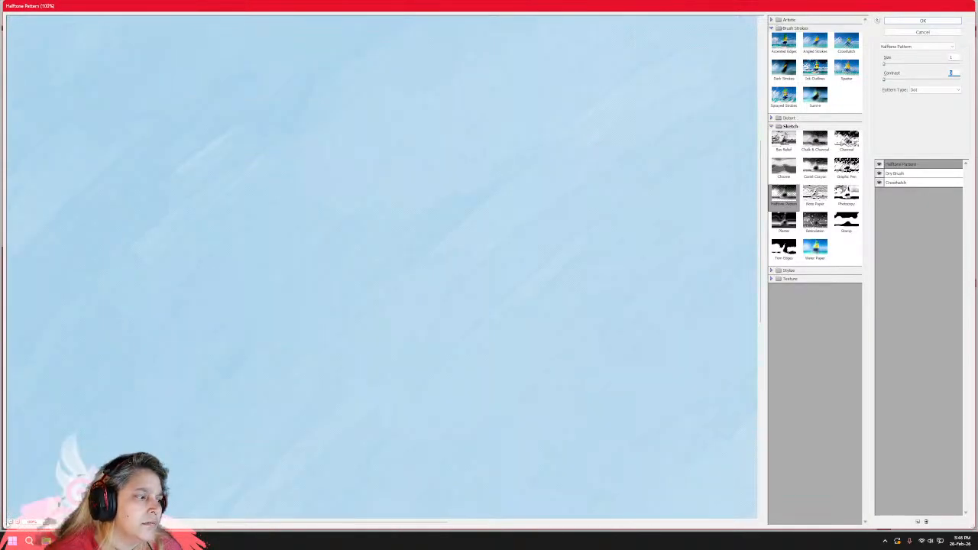
left_click(10, 523)
left_click(10, 523)
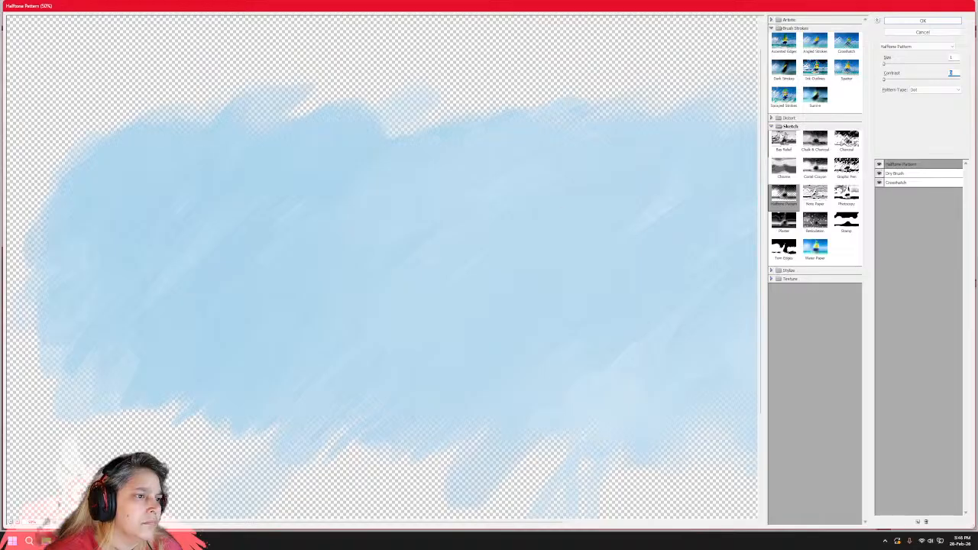
Raise the Halftone Pattern contrast to its maximum and apply the filter stack to the sky copy.
left_click_drag(885, 80, 962, 81)
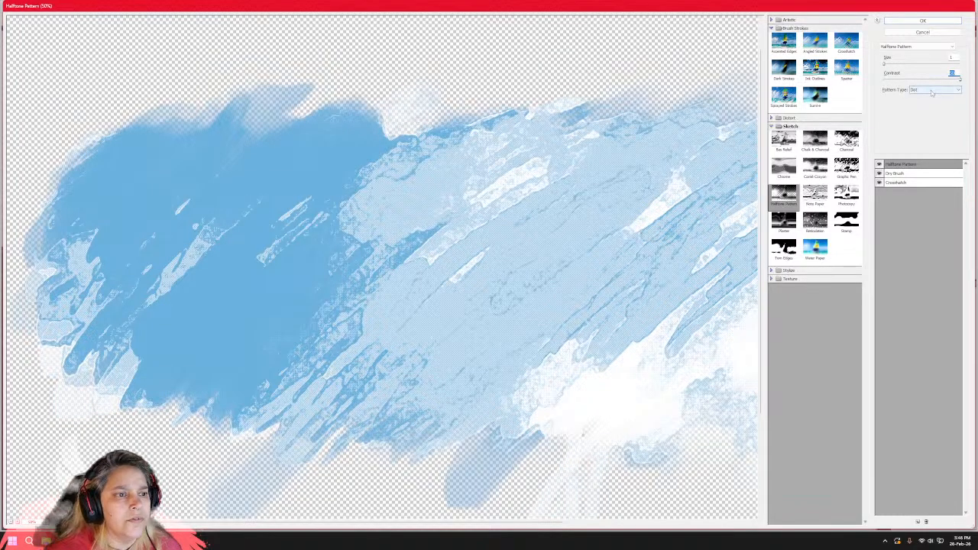
left_click_drag(539, 298, 409, 265)
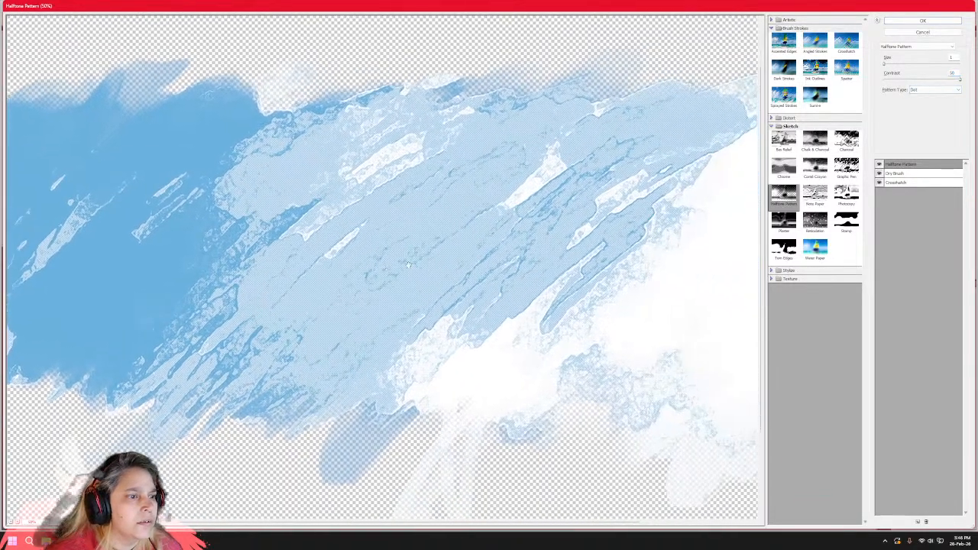
left_click_drag(573, 218, 711, 256)
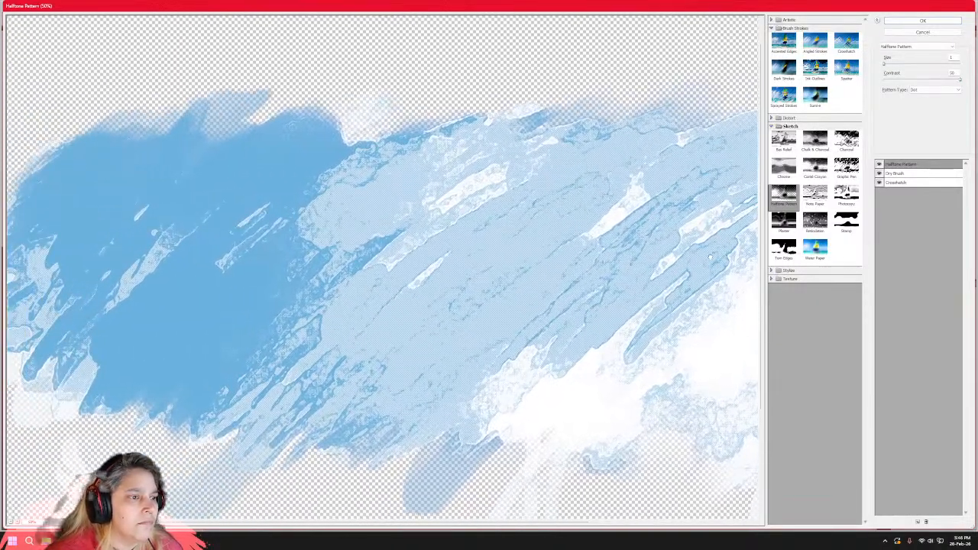
left_click(923, 21)
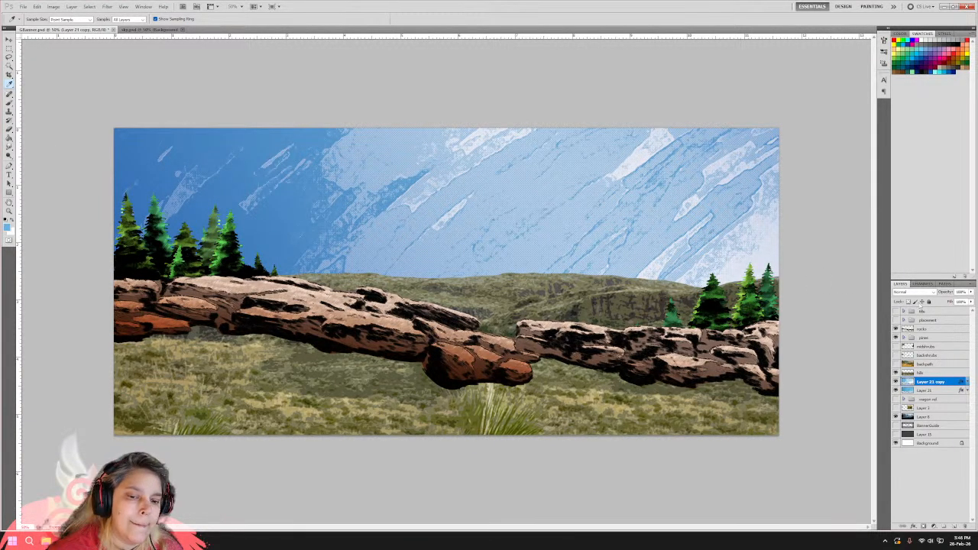
Set up the Eraser with a large soft round brush at 0% hardness.
left_click(9, 129)
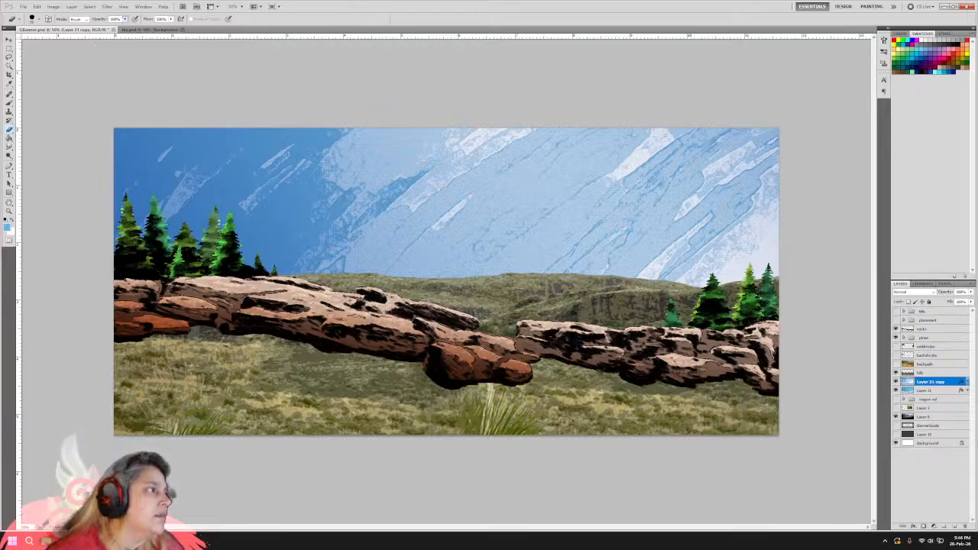
left_click(35, 20)
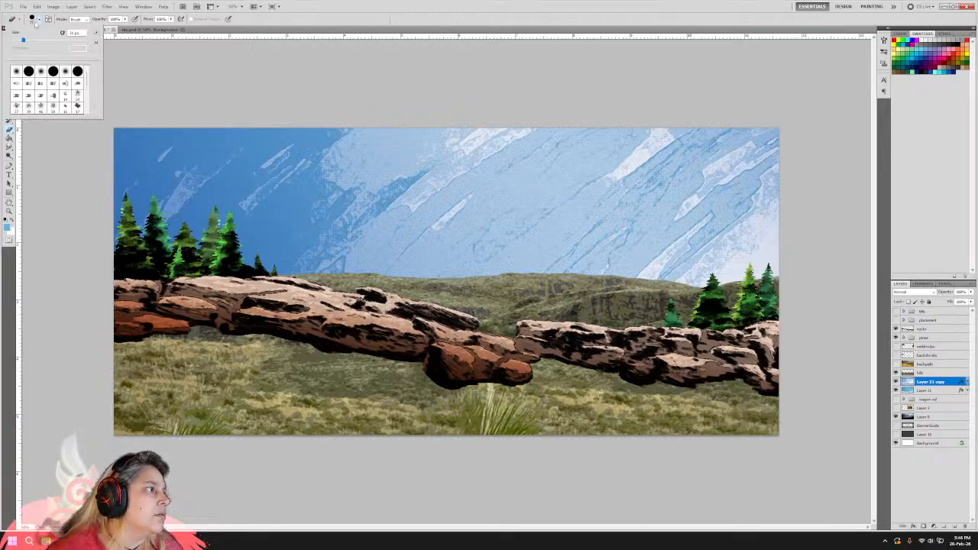
left_click(66, 71)
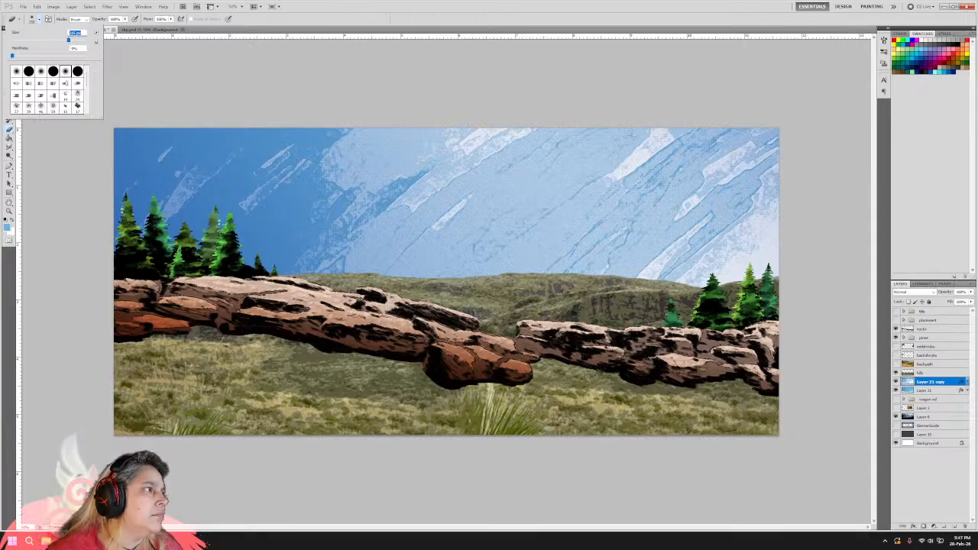
key("Return")
Try erasing most of the halftone texture across the sky copy and undo the erasing.
mouse_move(283, 153)
left_mouse_down()
mouse_move(255, 182)
mouse_move(255, 203)
mouse_move(363, 119)
mouse_move(433, 92)
mouse_move(229, 190)
mouse_move(137, 199)
mouse_move(161, 161)
mouse_move(234, 213)
mouse_move(389, 169)
mouse_move(439, 176)
mouse_move(511, 142)
mouse_move(708, 128)
mouse_move(558, 215)
mouse_move(518, 211)
mouse_move(599, 155)
mouse_move(503, 176)
mouse_move(467, 207)
mouse_move(392, 239)
mouse_move(460, 143)
left_mouse_up()
mouse_move(527, 132)
left_mouse_down()
mouse_move(733, 195)
mouse_move(726, 275)
mouse_move(641, 253)
mouse_move(672, 233)
mouse_move(726, 224)
mouse_move(612, 235)
mouse_move(752, 138)
mouse_move(776, 143)
mouse_move(405, 145)
mouse_move(233, 186)
left_mouse_up()
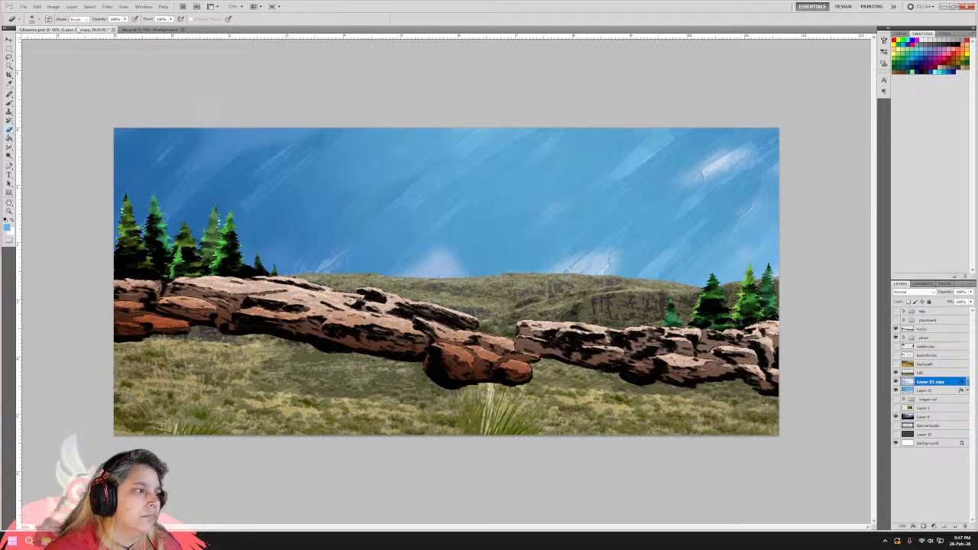
left_click(36, 6)
left_click(48, 14)
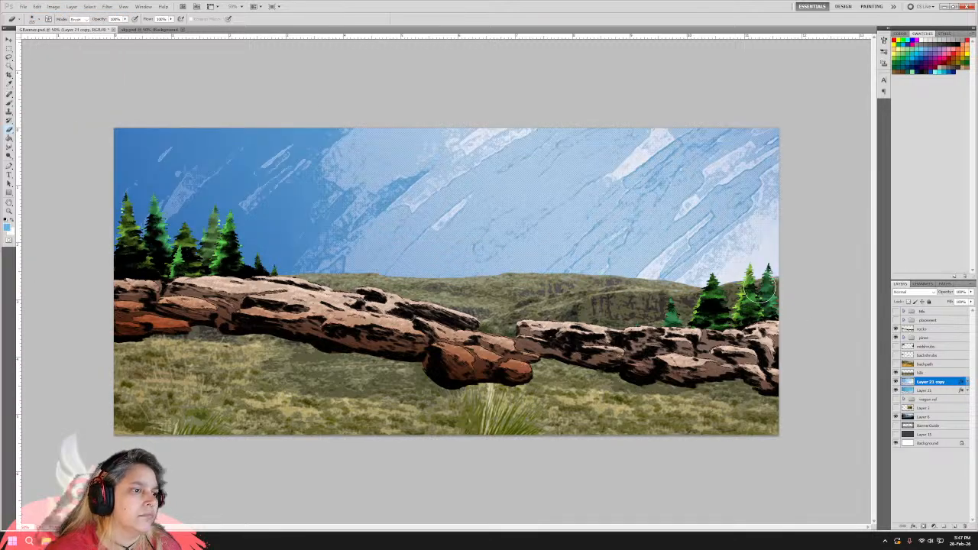
Erase broad diagonal areas of the halftone texture so separate cloud-like patches remain across the sky.
mouse_move(669, 260)
left_mouse_down()
mouse_move(730, 195)
mouse_move(722, 188)
mouse_move(741, 186)
mouse_move(637, 239)
mouse_move(607, 273)
mouse_move(641, 208)
mouse_move(716, 122)
mouse_move(676, 139)
mouse_move(701, 126)
left_mouse_up()
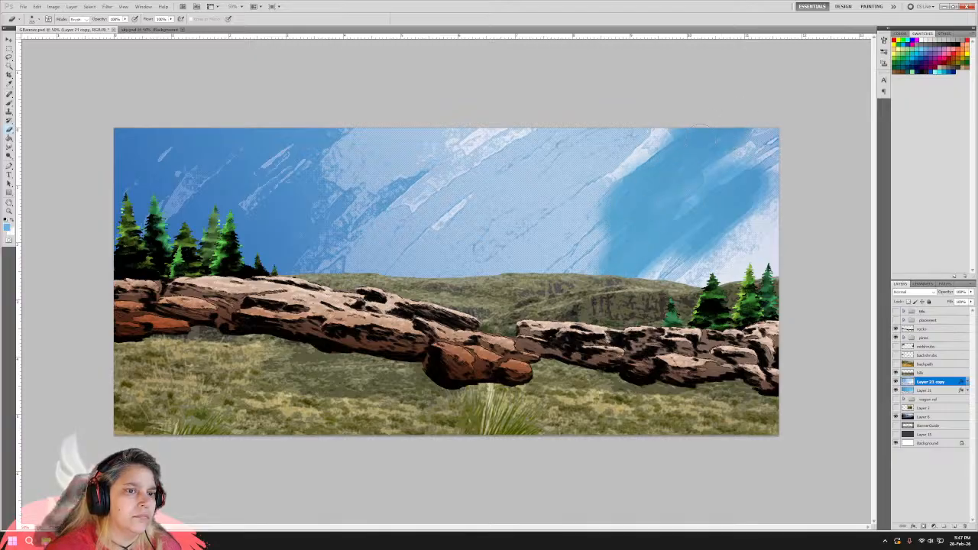
mouse_move(674, 172)
left_mouse_down()
mouse_move(566, 252)
mouse_move(519, 264)
mouse_move(544, 132)
mouse_move(366, 259)
mouse_move(374, 202)
mouse_move(298, 149)
mouse_move(237, 160)
mouse_move(191, 198)
mouse_move(122, 156)
left_mouse_up()
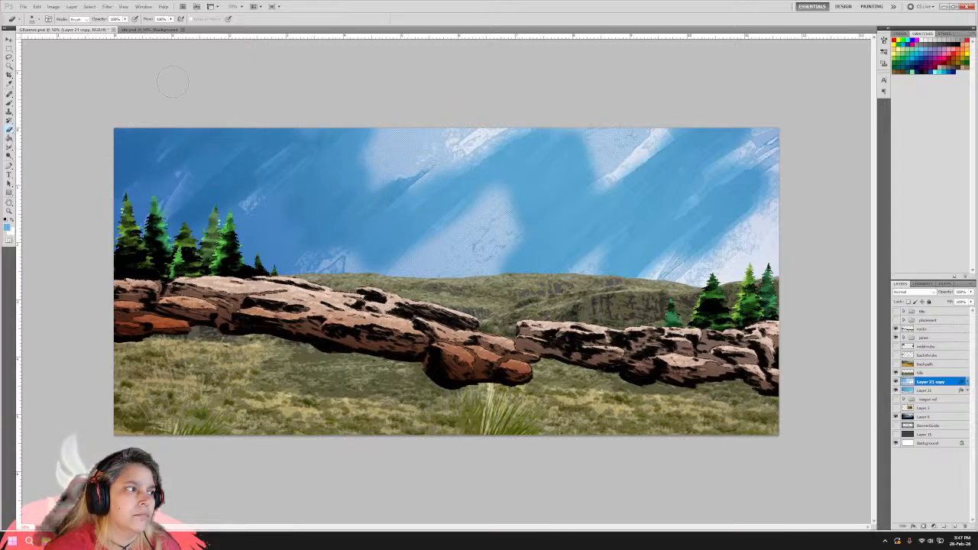
mouse_move(366, 206)
left_mouse_down()
mouse_move(427, 142)
mouse_move(379, 157)
left_mouse_up()
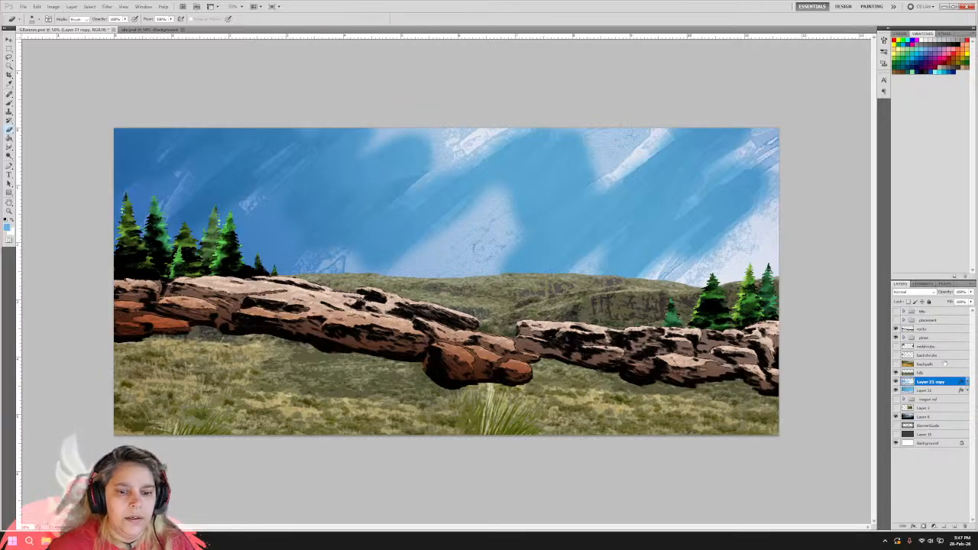
left_click(933, 292)
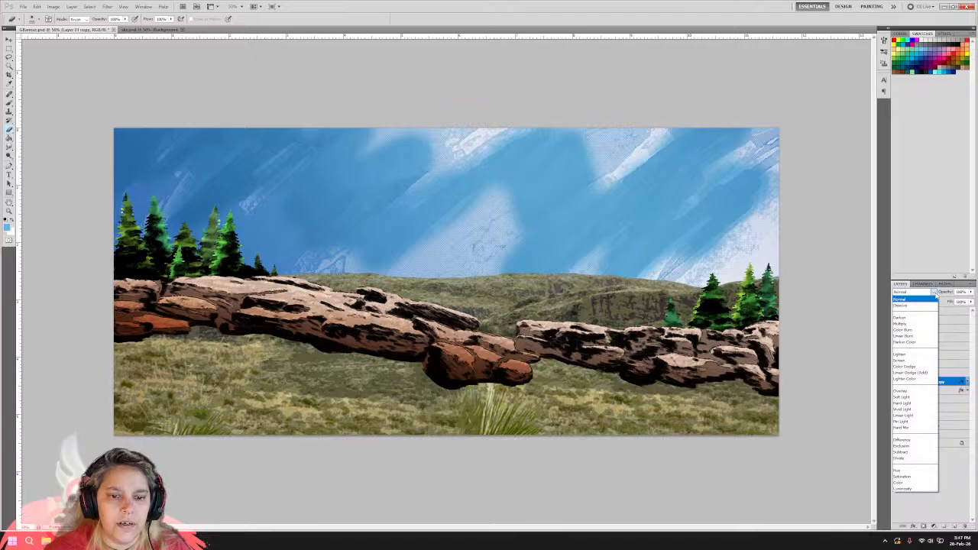
left_click(935, 295)
left_click(970, 292)
left_click(953, 301)
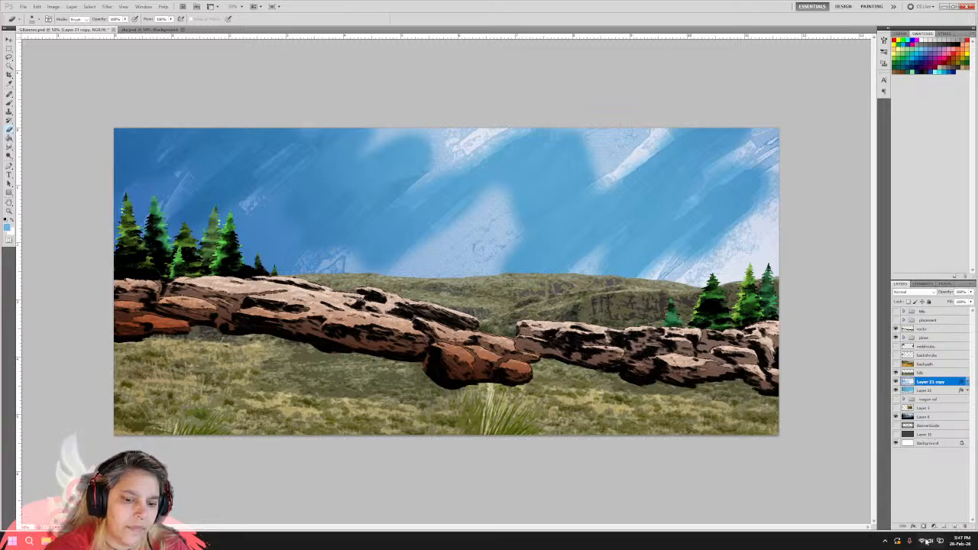
Add a new empty layer beneath the sky copy and merge the copy down into it.
left_click(954, 527)
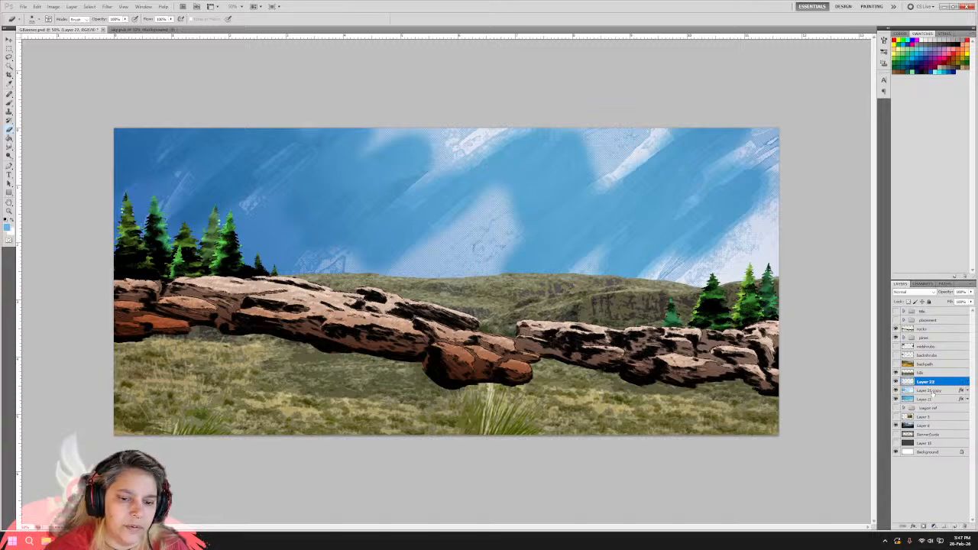
right_click(932, 389)
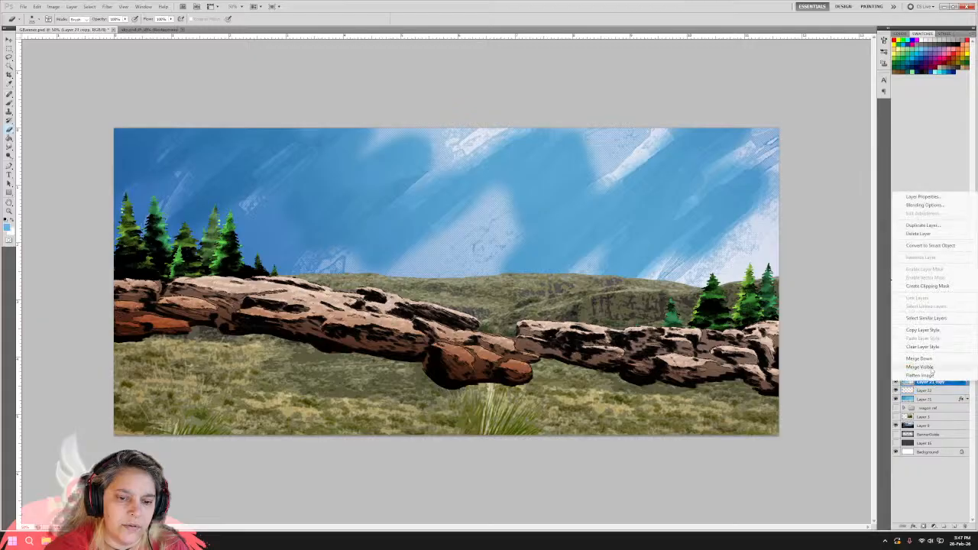
left_click(931, 364)
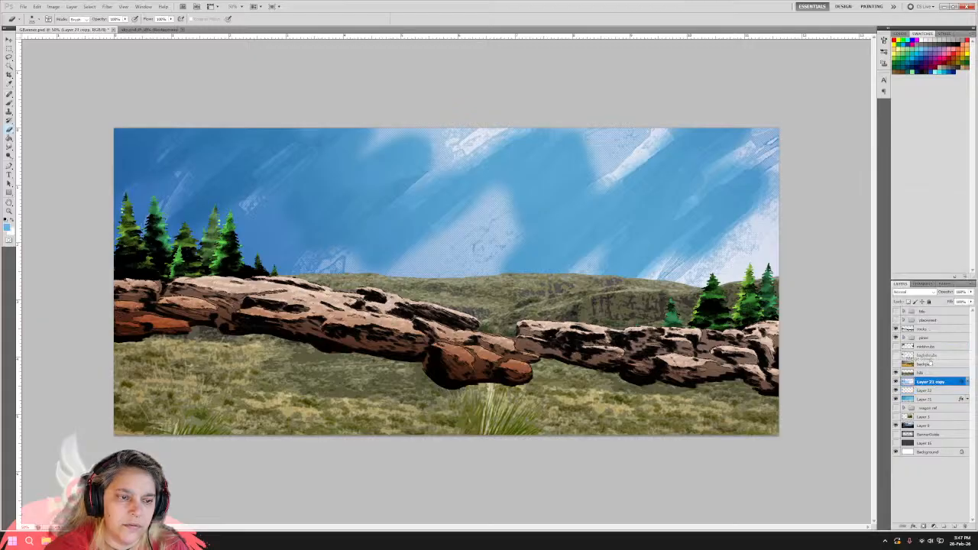
Set the merged cloud layer's blend mode to Dissolve and compare the sky with the layer hidden and shown.
left_click(932, 292)
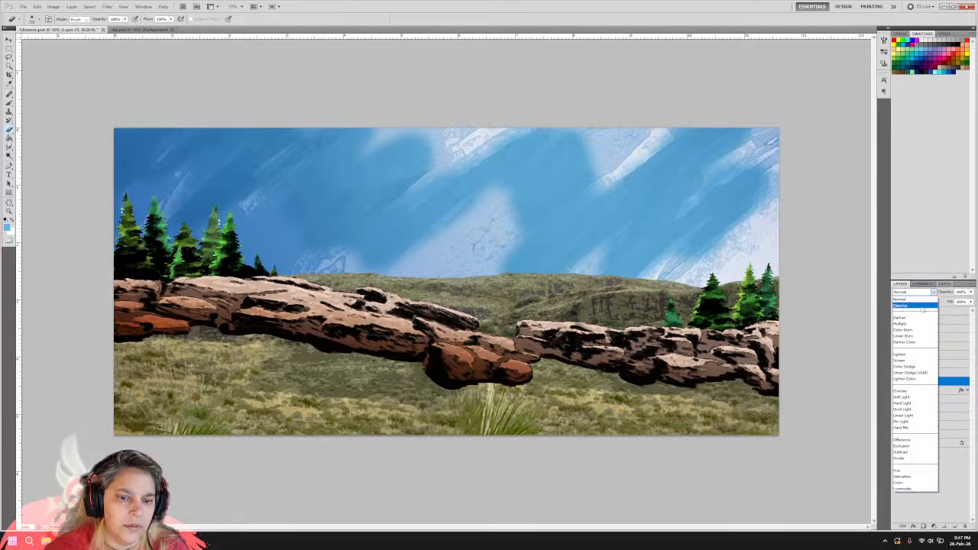
left_click(896, 299)
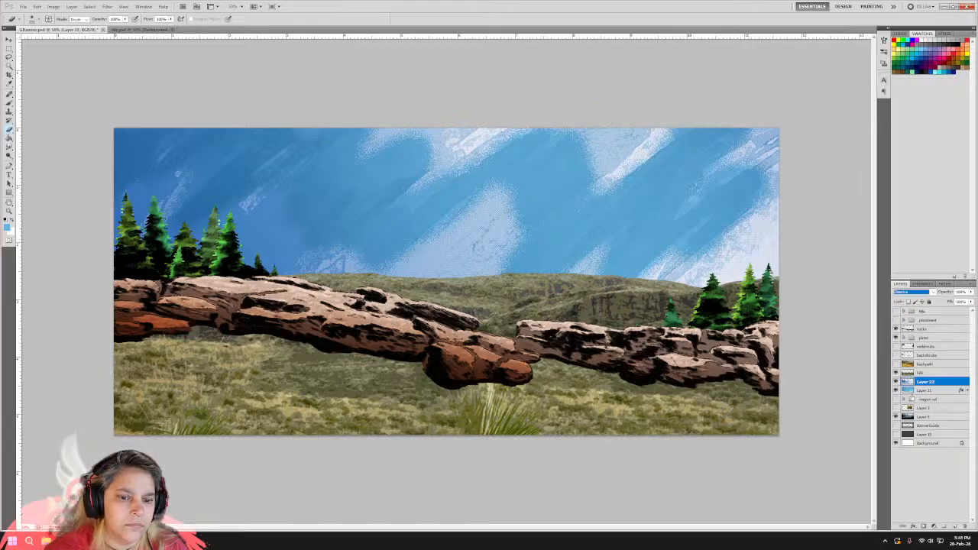
left_click(896, 382)
left_click(896, 382)
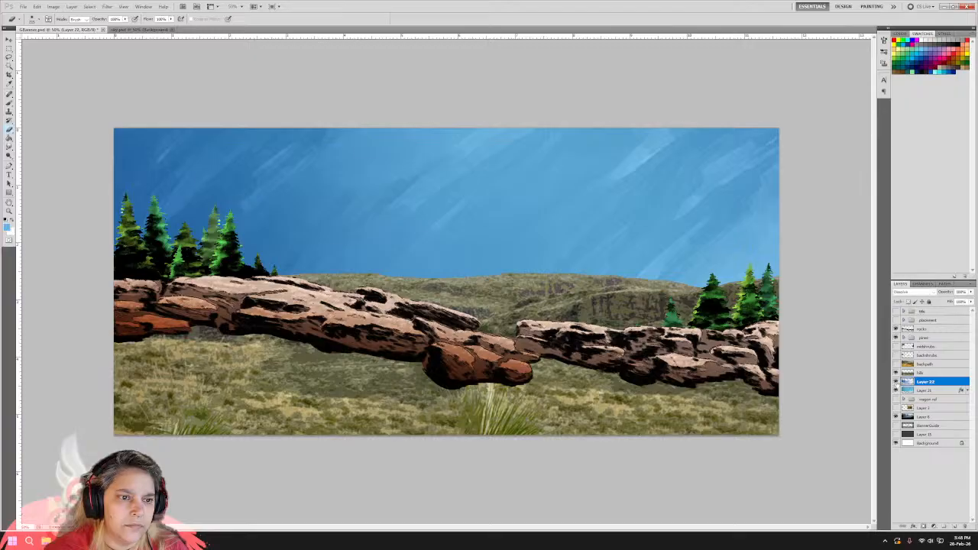
left_click(896, 382)
left_click(896, 382)
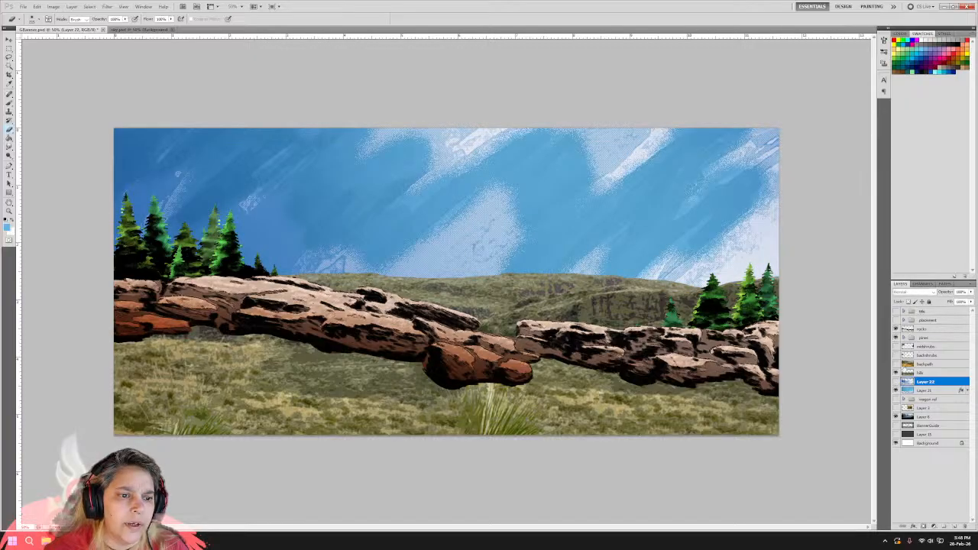
left_click(896, 382)
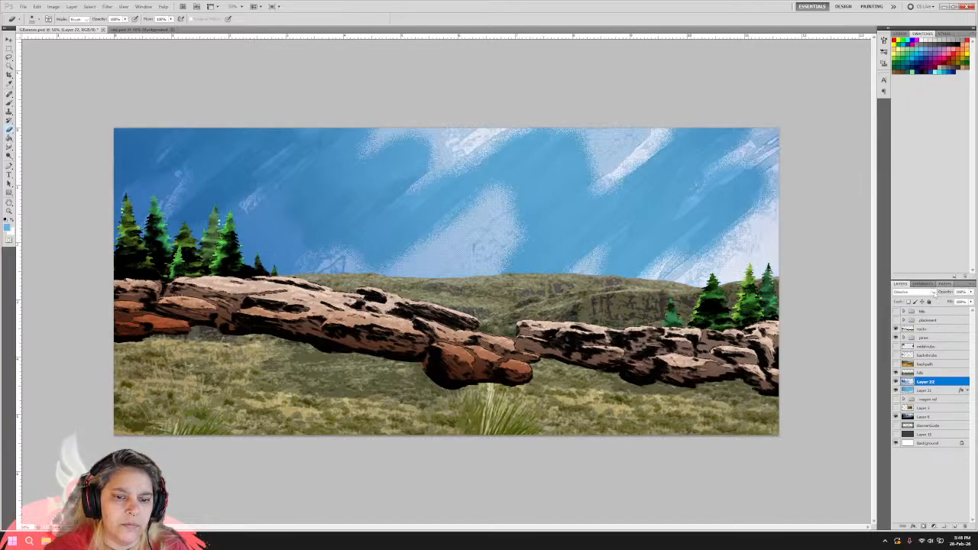
Try the cloud layer in successive blend modes, including Darken, Color Burn, Lighten, Lighter Color, Soft Light, Hard Light and Pin Light.
left_click(920, 292)
left_click(916, 318)
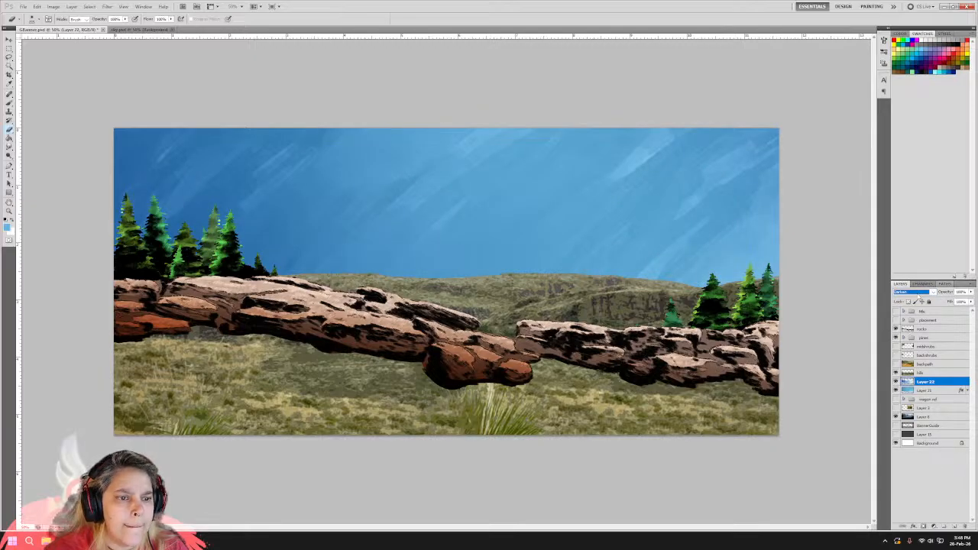
key("Down")
key("Down")
key("Down")
key("Down")
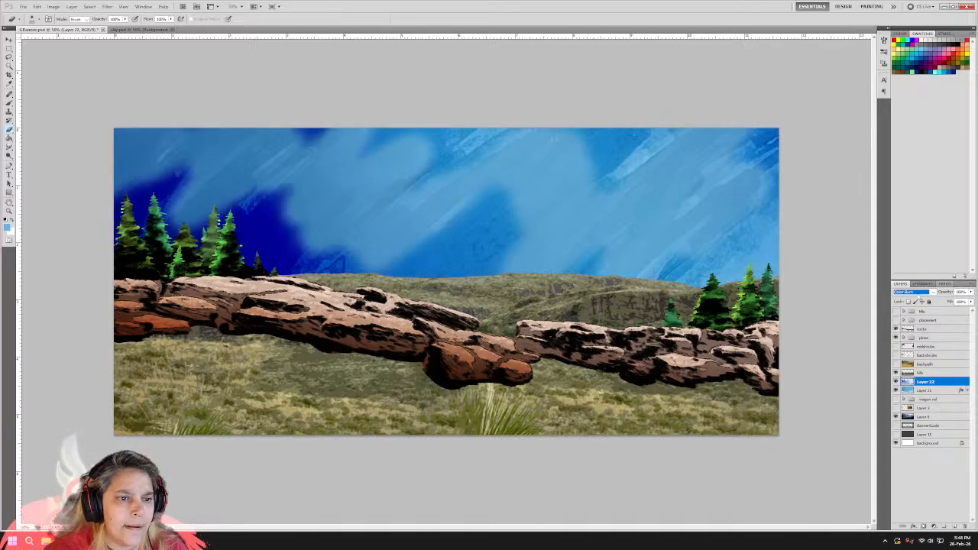
key("Down")
key("Down")
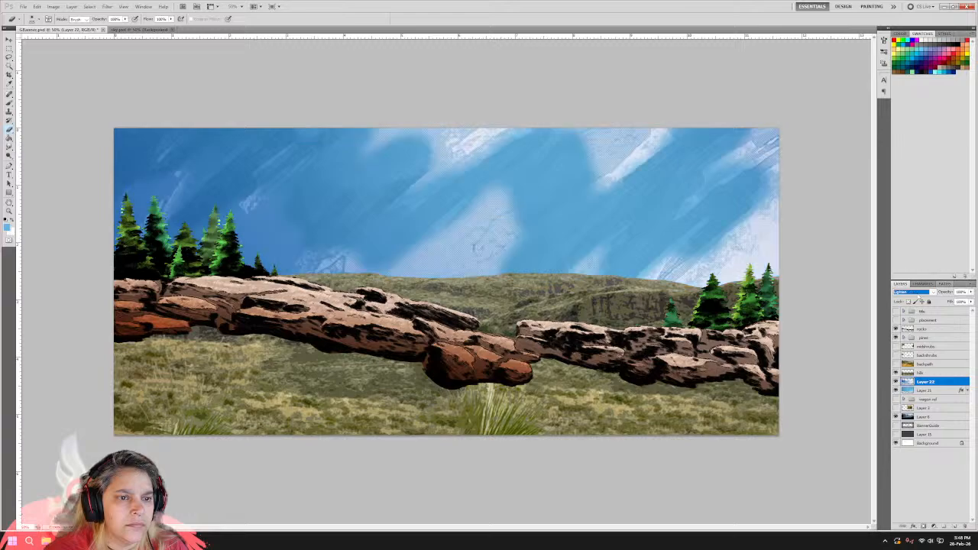
key("Down")
key("Down")
key("Down")
key("Down")
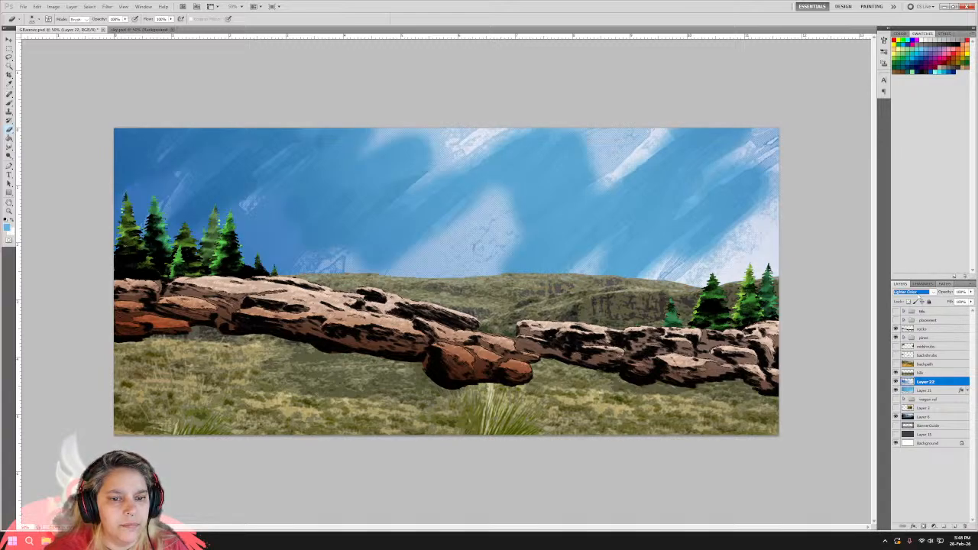
key("Down")
key("Down")
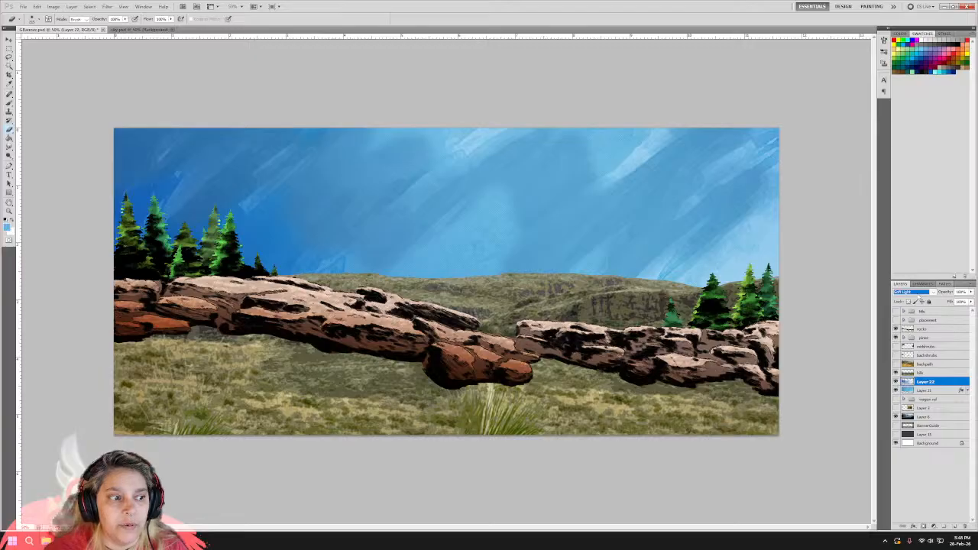
key("Down")
key("Down")
key("Down")
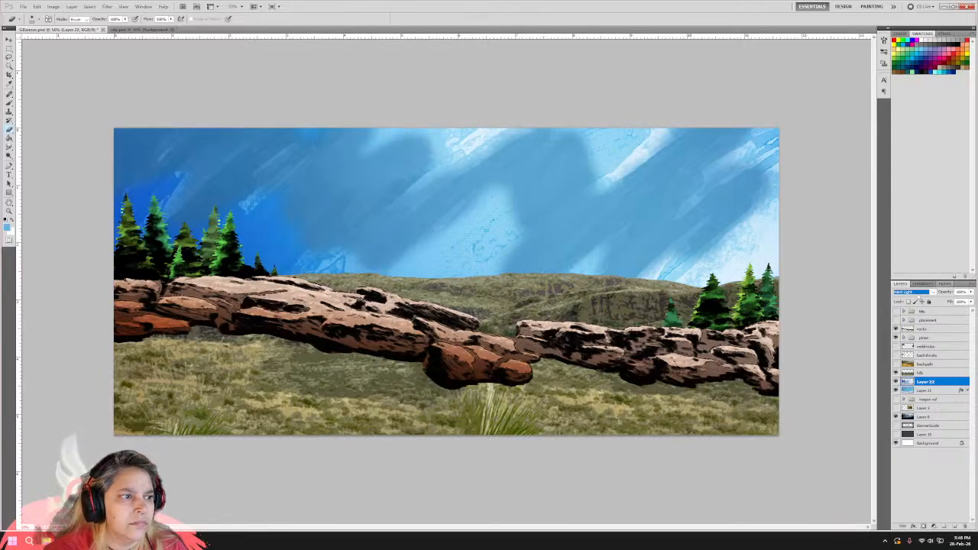
key("Down")
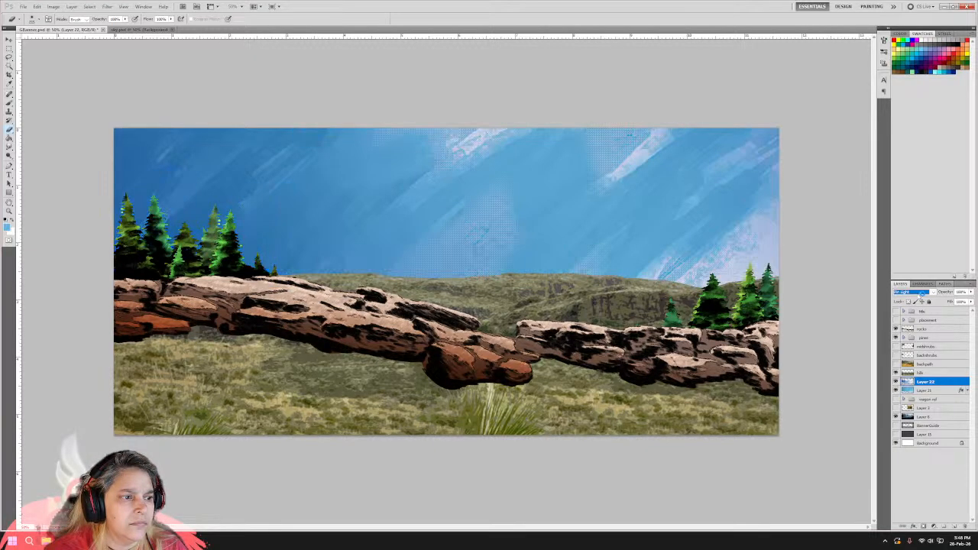
key("Down")
key("Down")
key("Down")
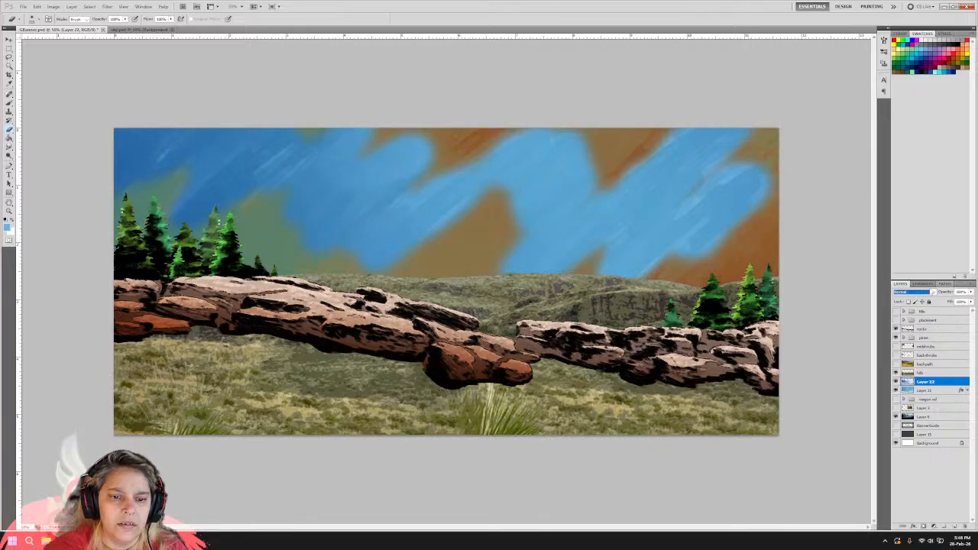
key("Down")
Compare the Multiply and Lighten blend modes on the cloud layer.
left_click(933, 292)
left_click(913, 323)
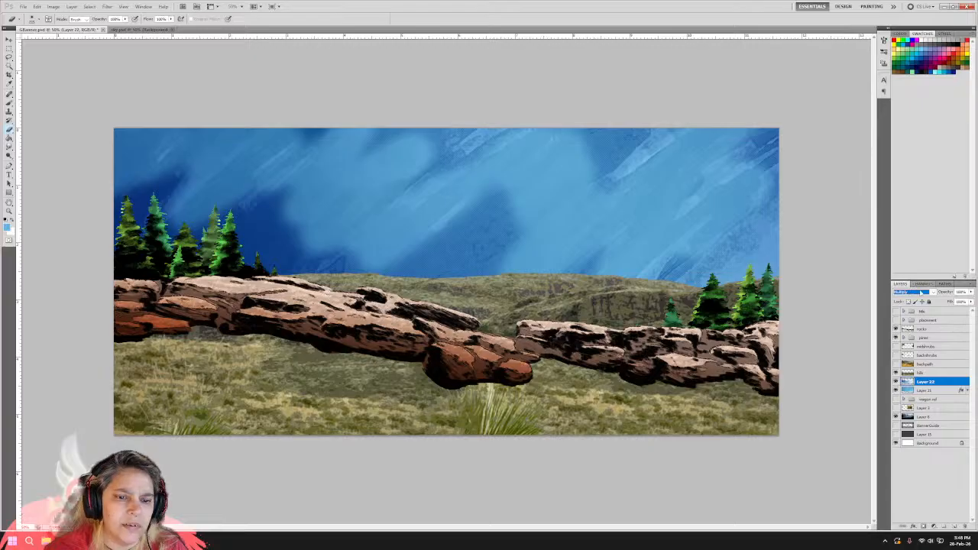
left_click(912, 291)
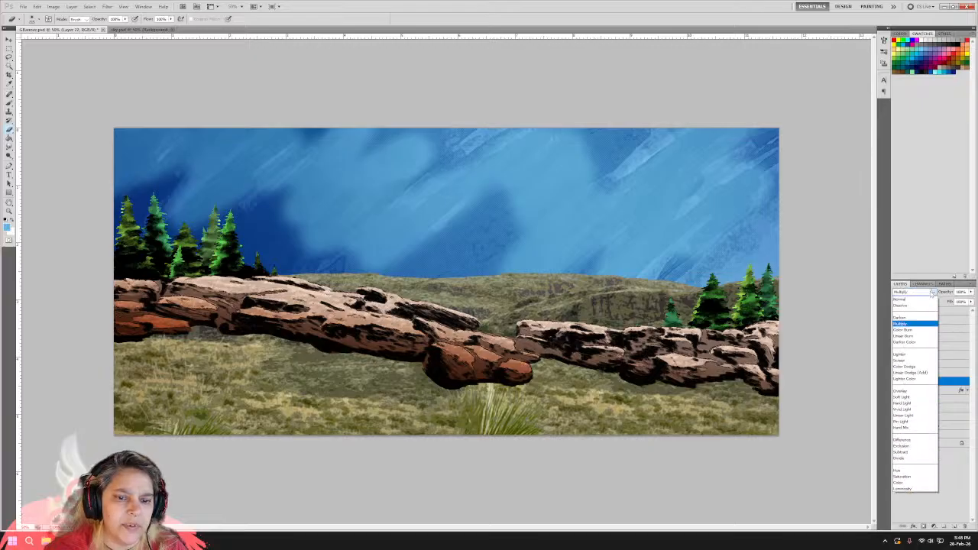
left_click(909, 355)
Step through Multiply and Linear Burn and set the cloud layer's blend mode to Darker Color.
left_click(928, 292)
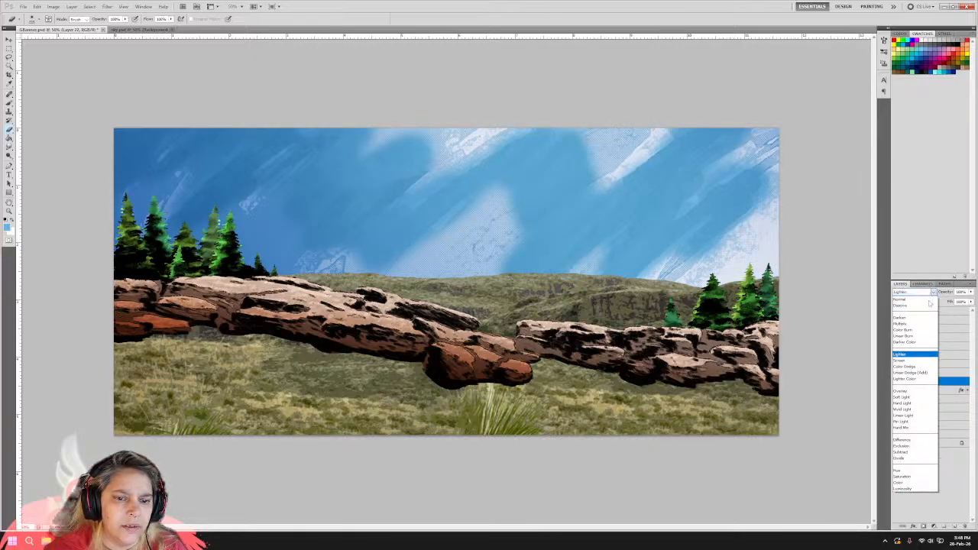
left_click(913, 324)
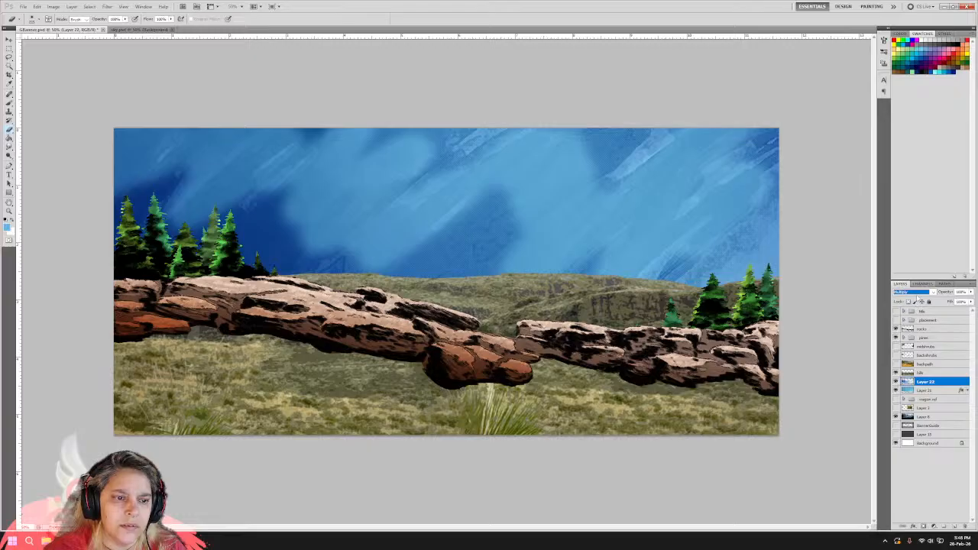
key("Down")
key("Down")
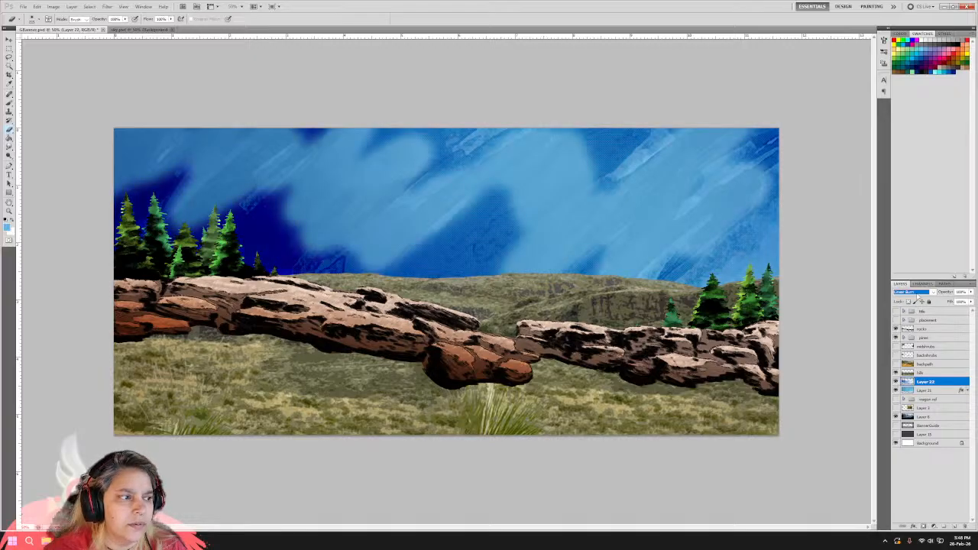
key("Down")
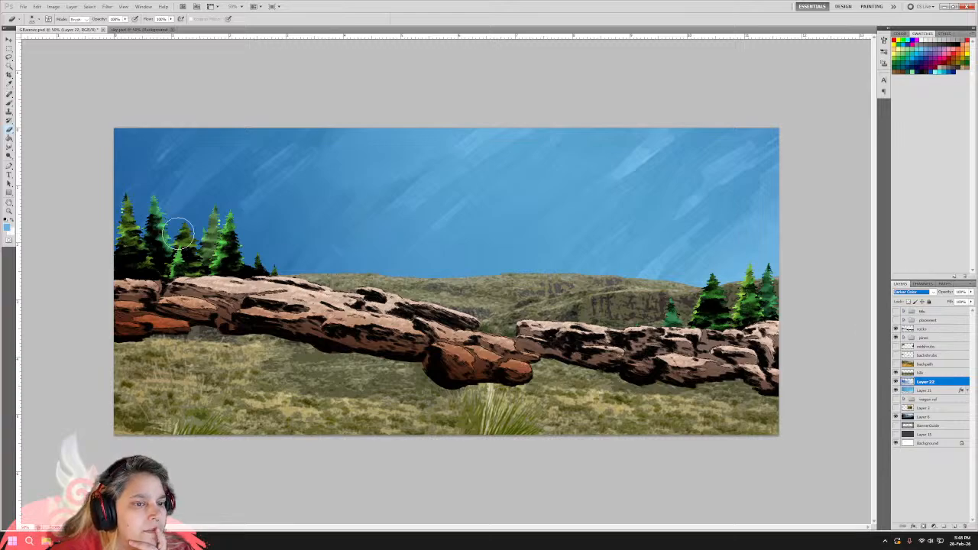
Examine the sky around the pines on the banner's right side, hiding and showing the pines group.
left_click(9, 209)
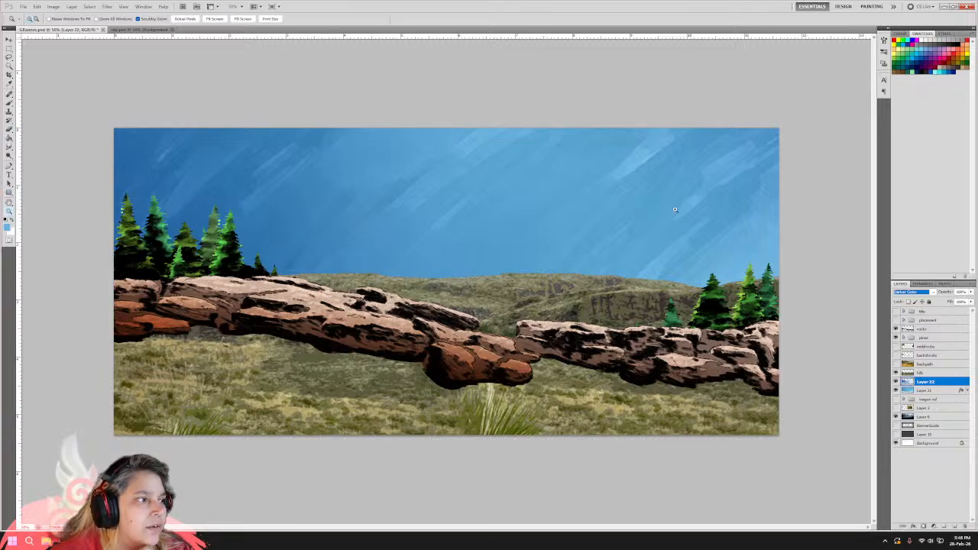
left_click_drag(674, 209, 814, 265)
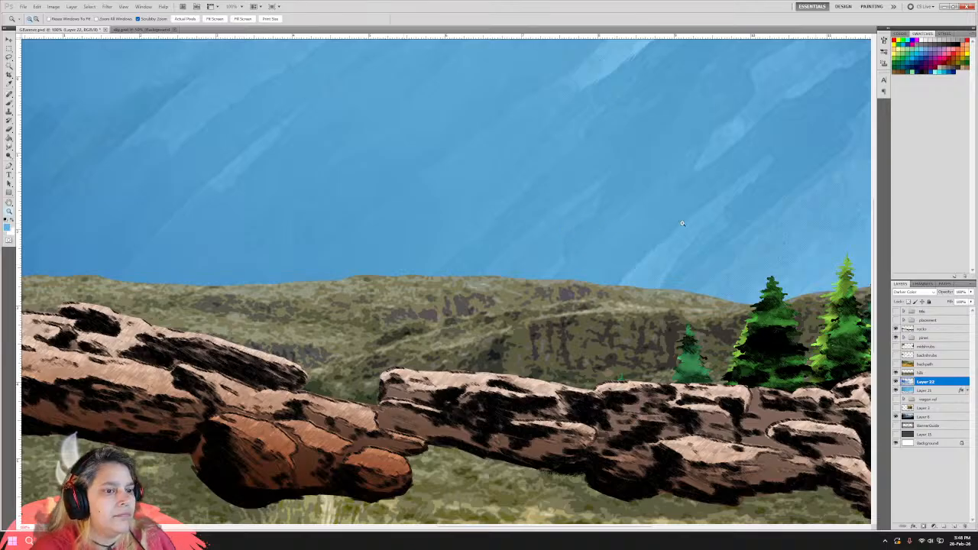
key("ctrl+minus")
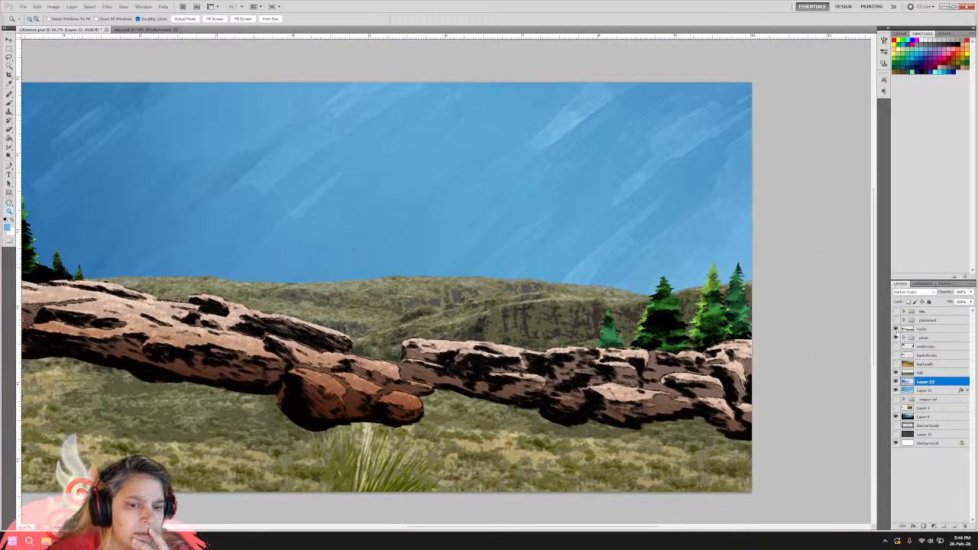
left_click(896, 338)
left_click(896, 338)
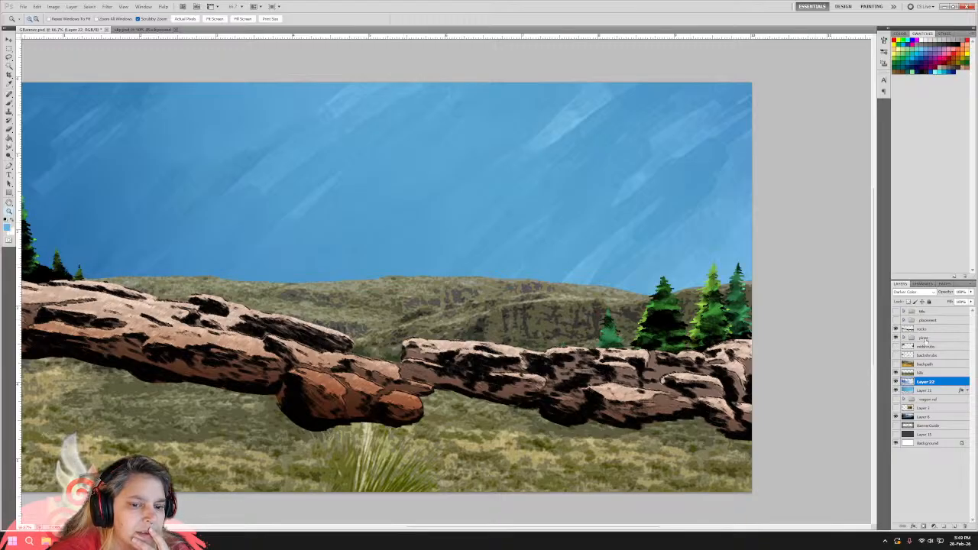
Expand the pines group and check its layers with the Eraser, from Layer 20 copy down to Layer 17.
left_click(925, 338)
left_click(904, 338)
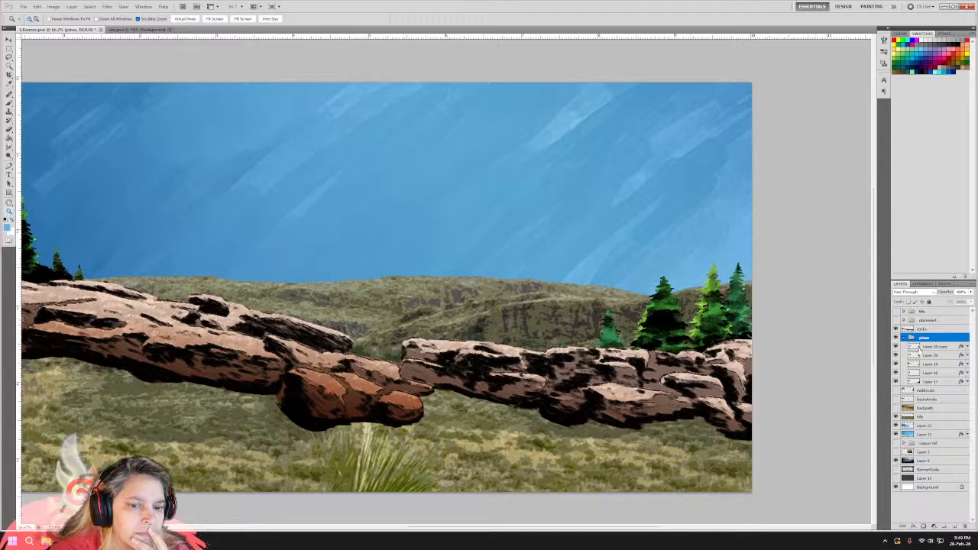
left_click(932, 346)
left_click(9, 128)
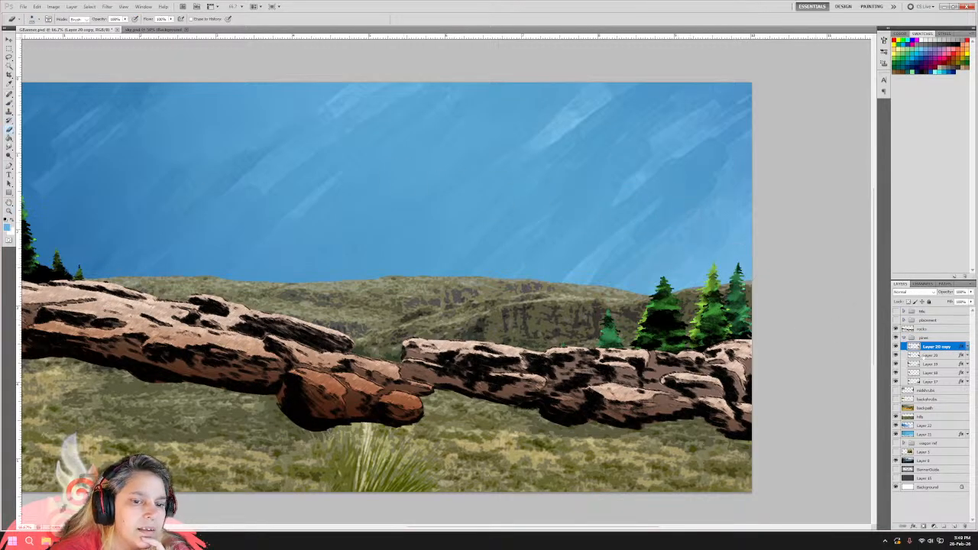
key("alt+bracketleft")
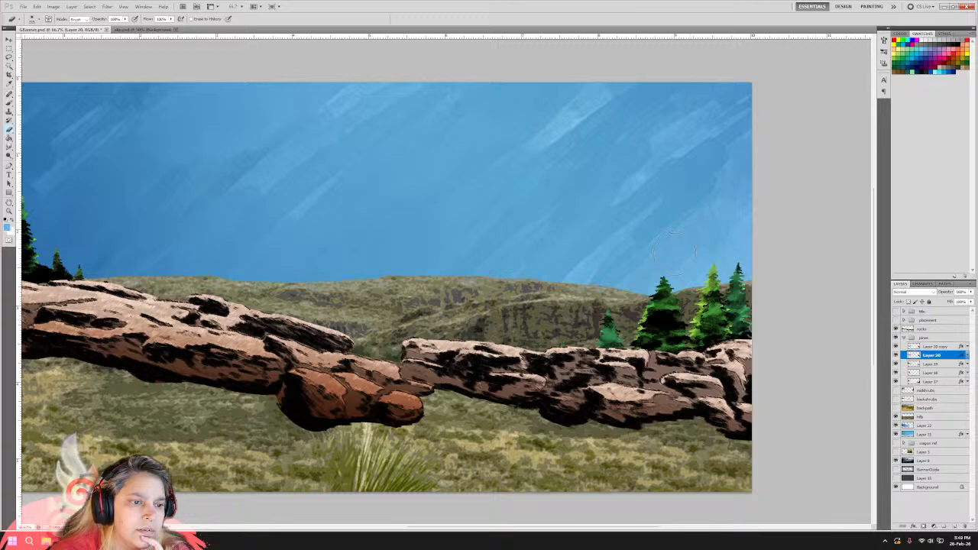
left_click(942, 365)
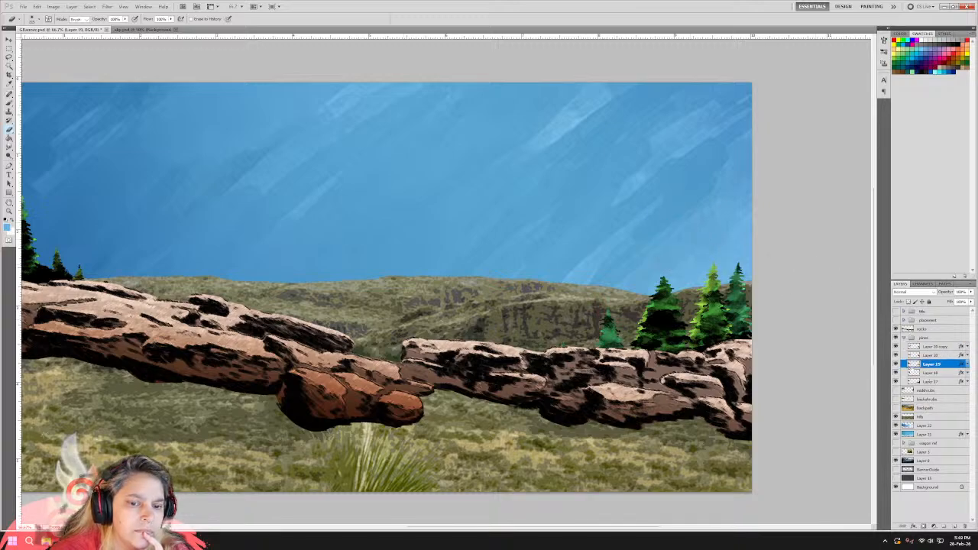
left_click(934, 373)
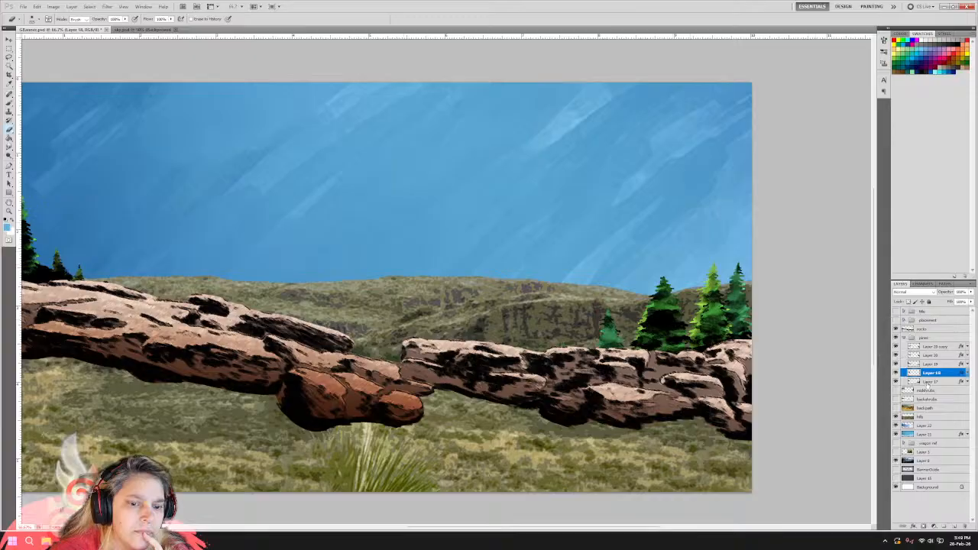
key("alt+bracketleft")
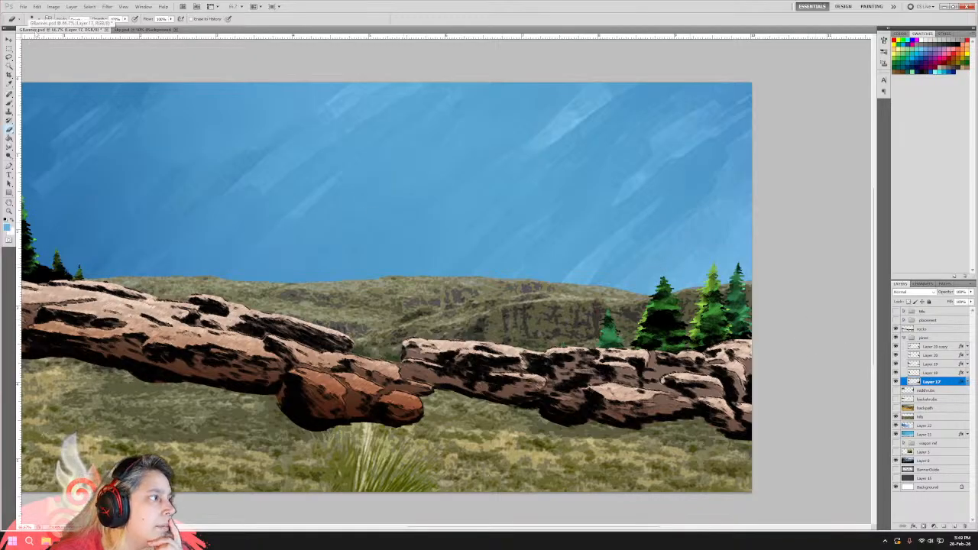
Switch the Eraser to a hard round brush with 100% hardness and check the pine layers back up to Layer 20 copy.
left_click(33, 19)
left_click(77, 71)
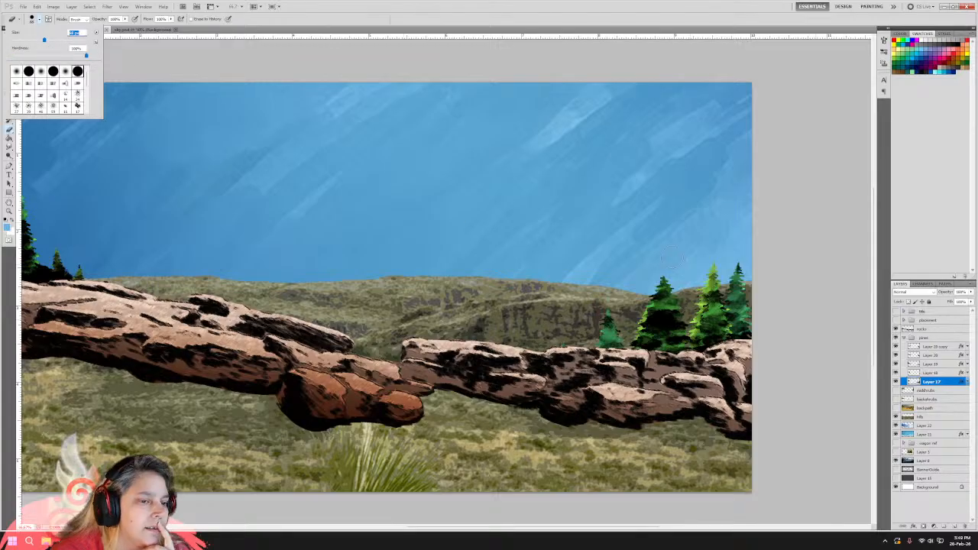
key("Return")
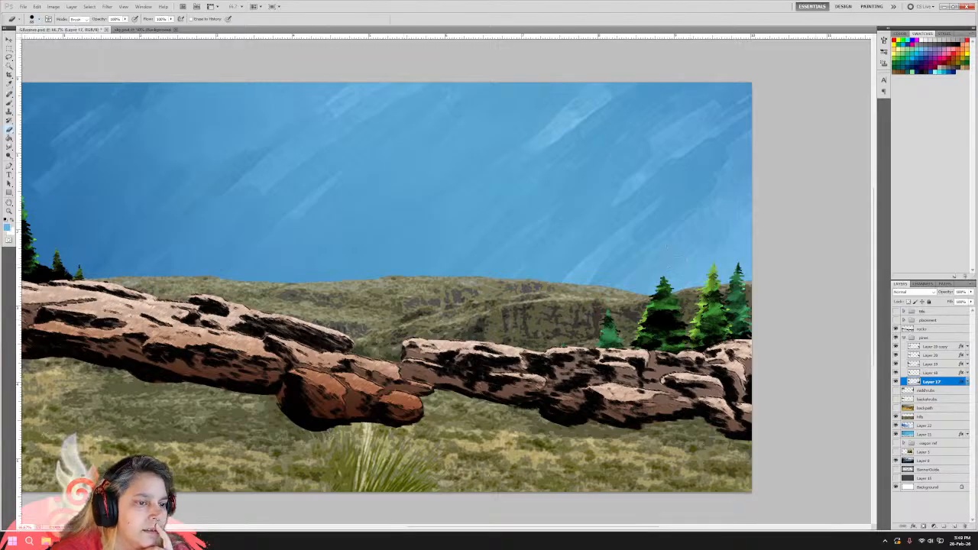
left_click(934, 373)
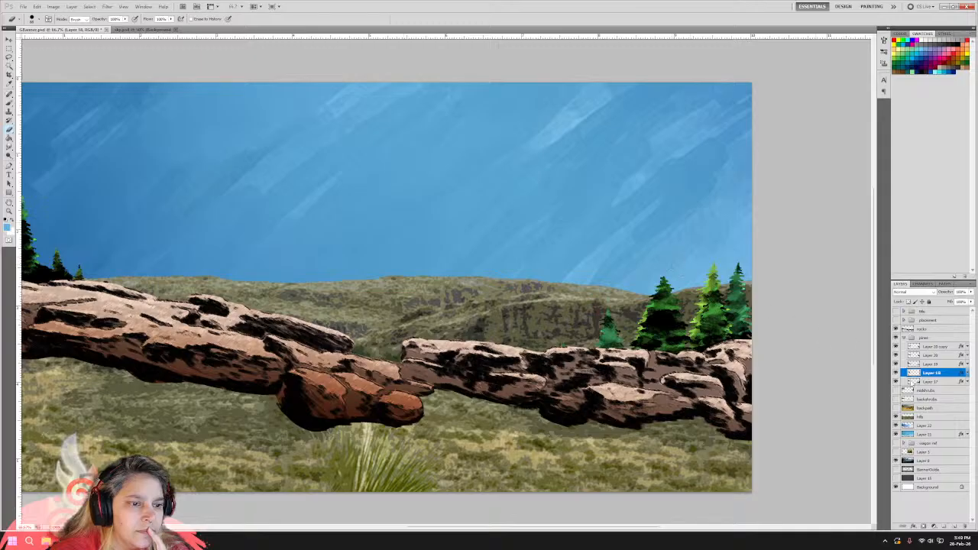
left_click(926, 365)
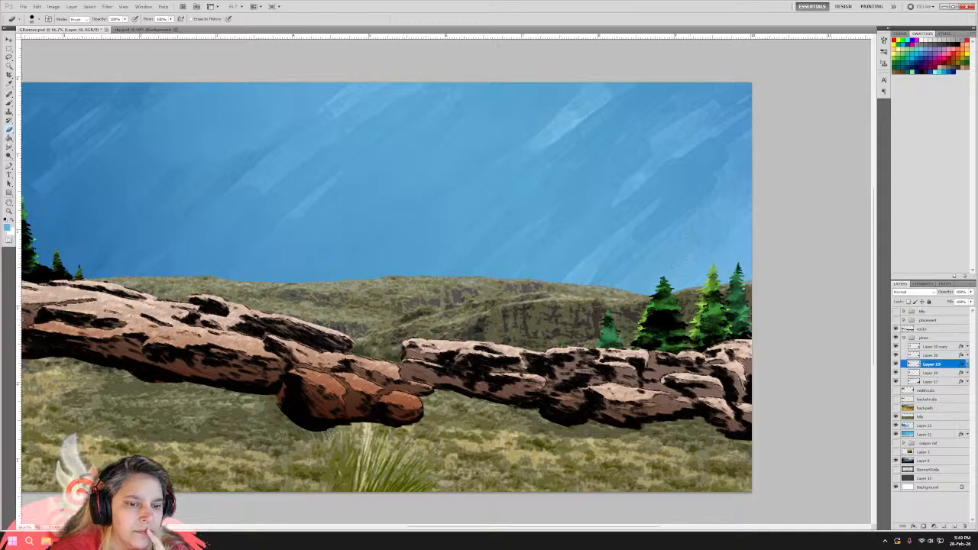
left_click(932, 355)
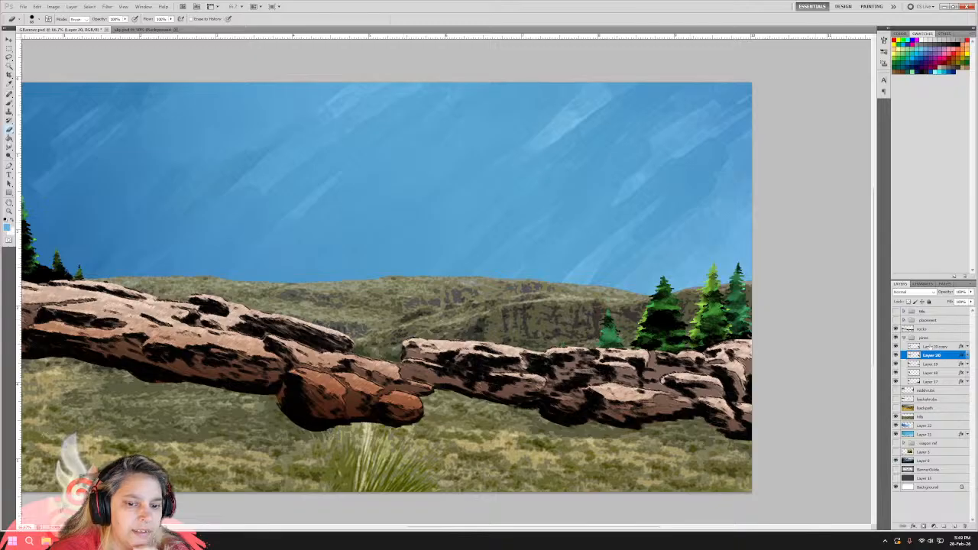
left_click(929, 346)
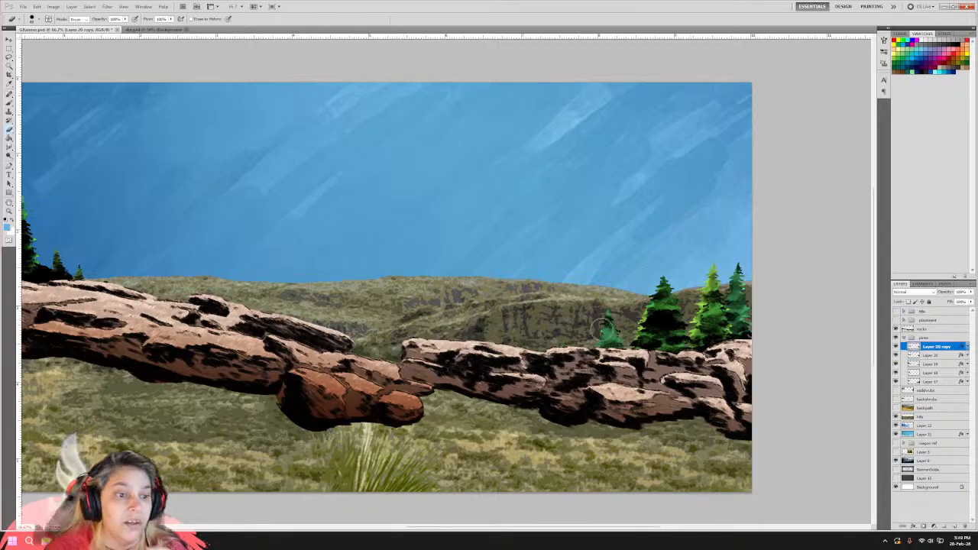
Collapse the pines group and gather Layer 22 and Layer 21 in a new group directly beneath the hills layer.
mouse_move(562, 529)
left_mouse_down()
mouse_move(514, 529)
mouse_move(544, 528)
left_mouse_up()
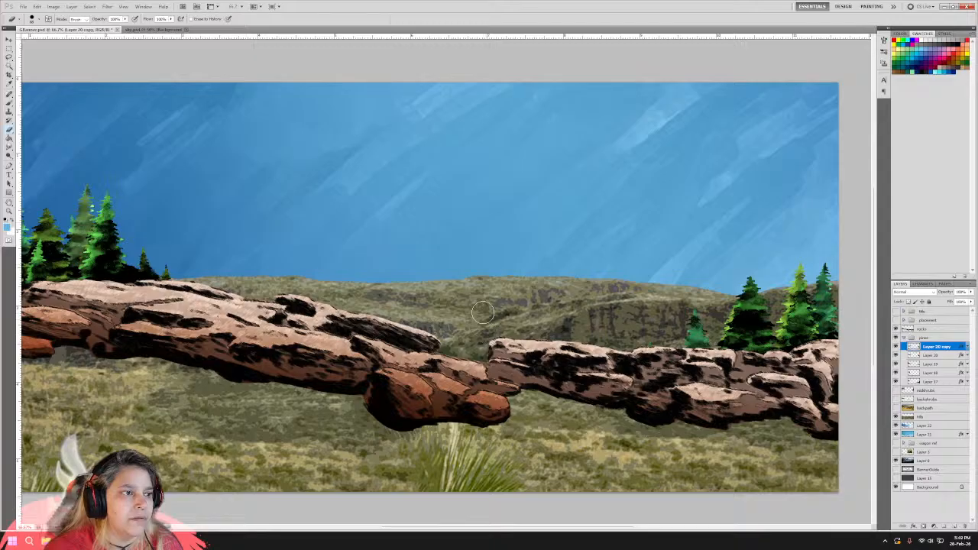
key("ctrl+minus")
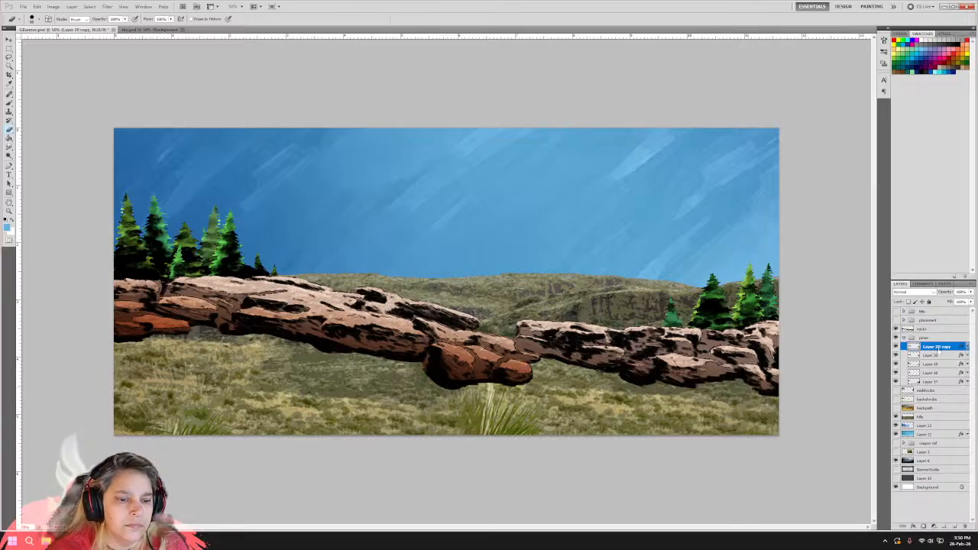
left_click(904, 337)
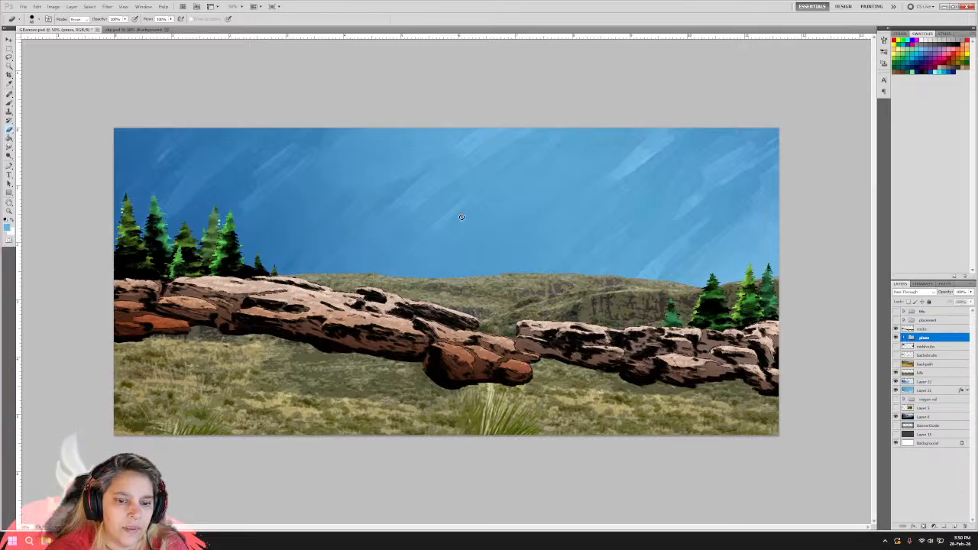
left_click(925, 382)
left_click(945, 527)
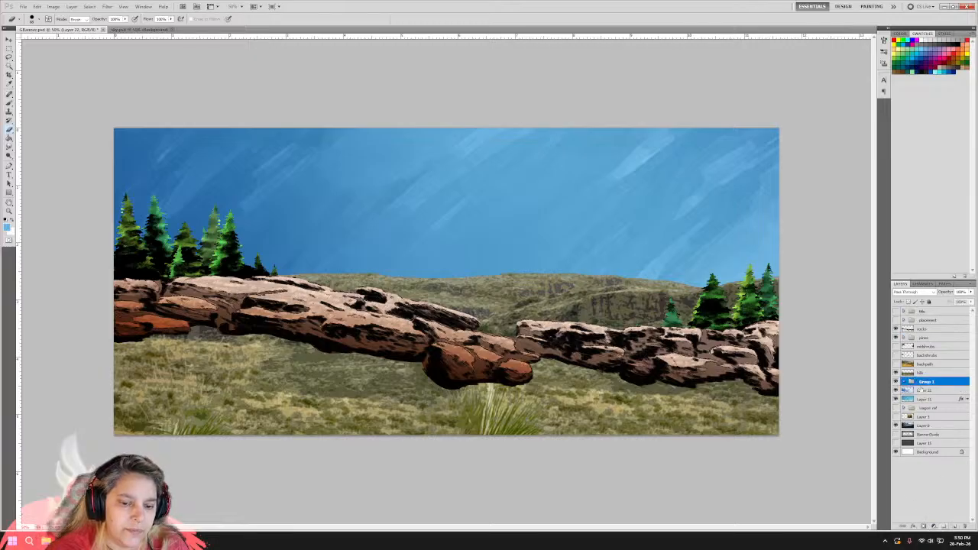
mouse_move(925, 398)
left_mouse_down()
mouse_move(926, 389)
mouse_move(929, 398)
left_mouse_up()
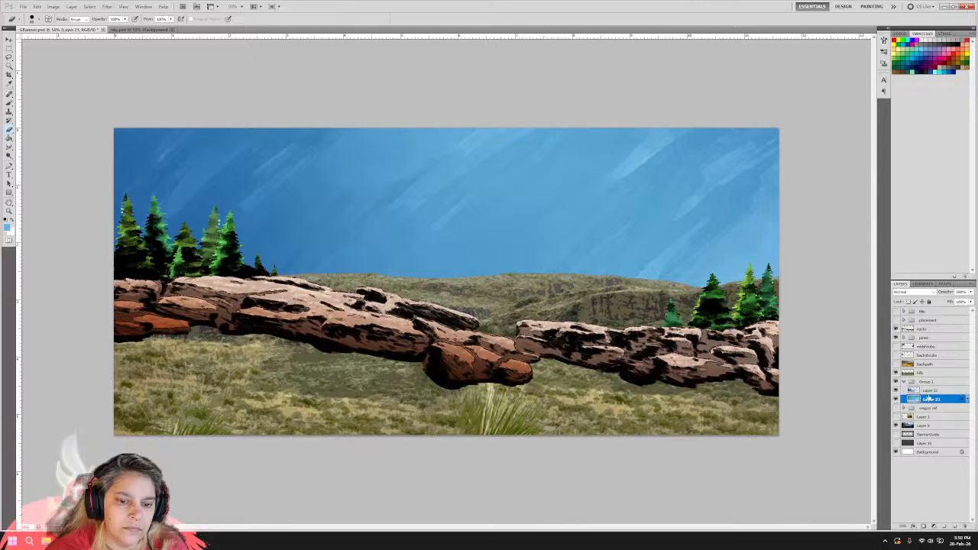
Rename the new group holding Layer 22 and Layer 21 as sky and collapse it.
double_click(929, 381)
type("s")
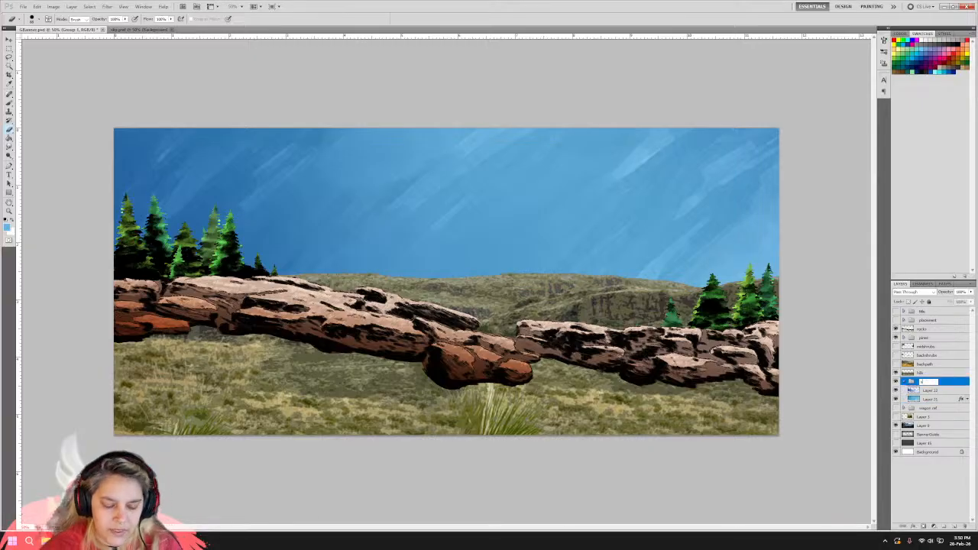
type("ky")
key("Return")
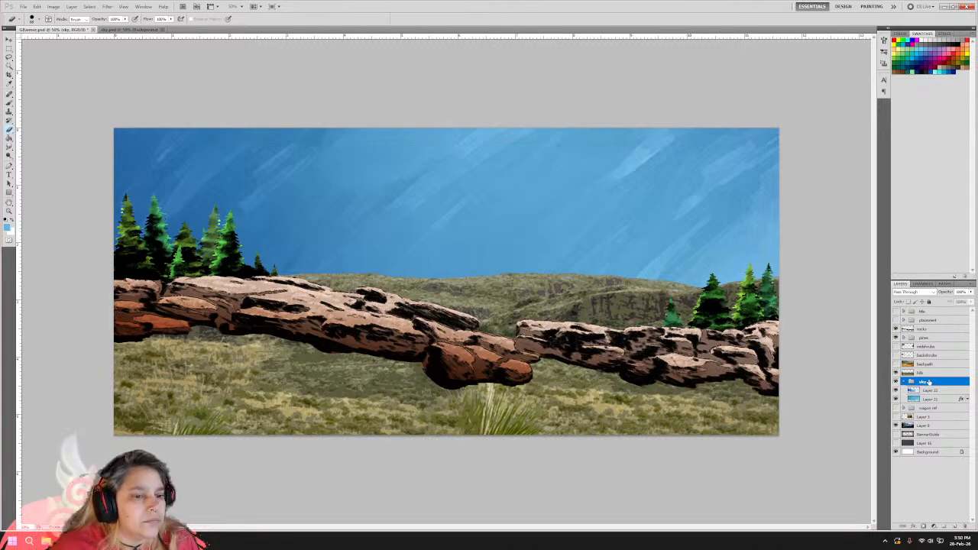
left_click(904, 382)
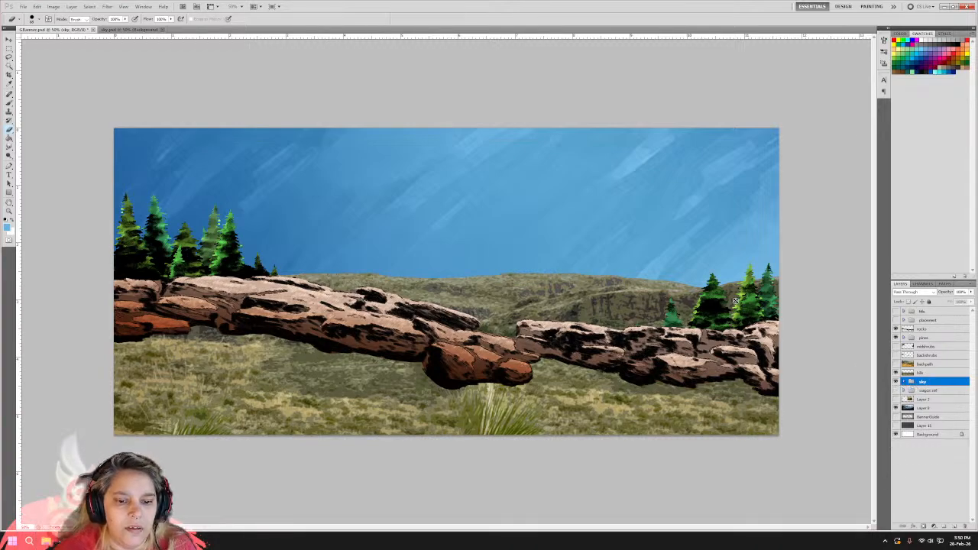
Save the GBanner document and close both sky.psd and GBanner.psd.
left_click(22, 6)
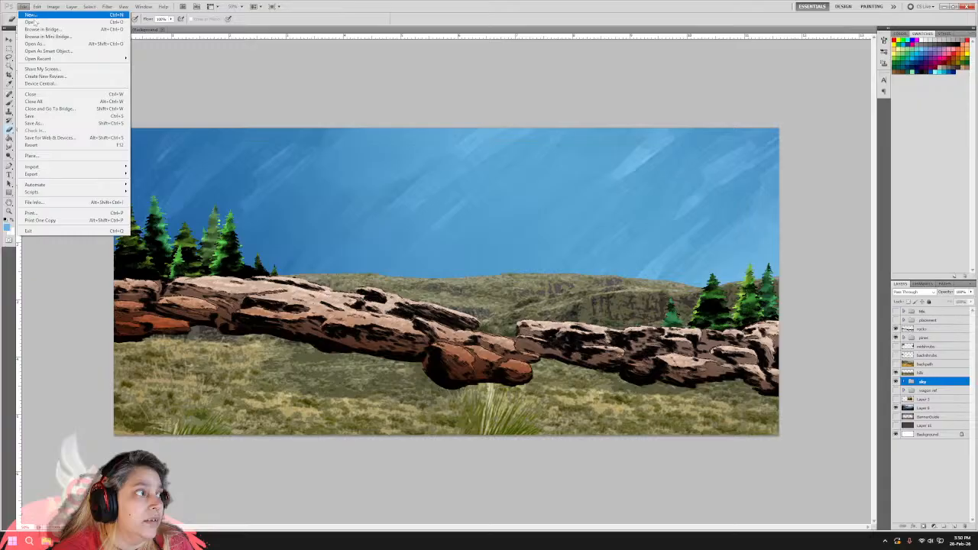
left_click(47, 116)
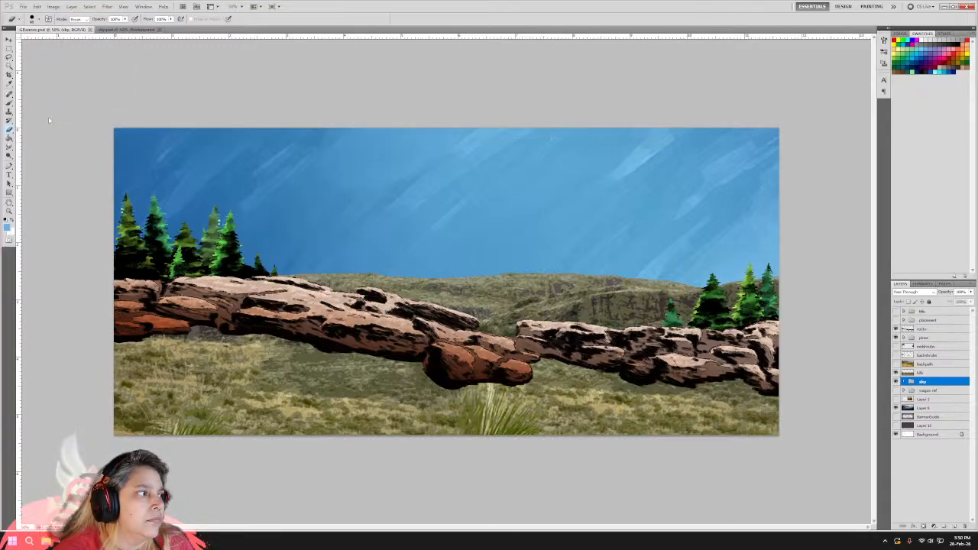
left_click(158, 29)
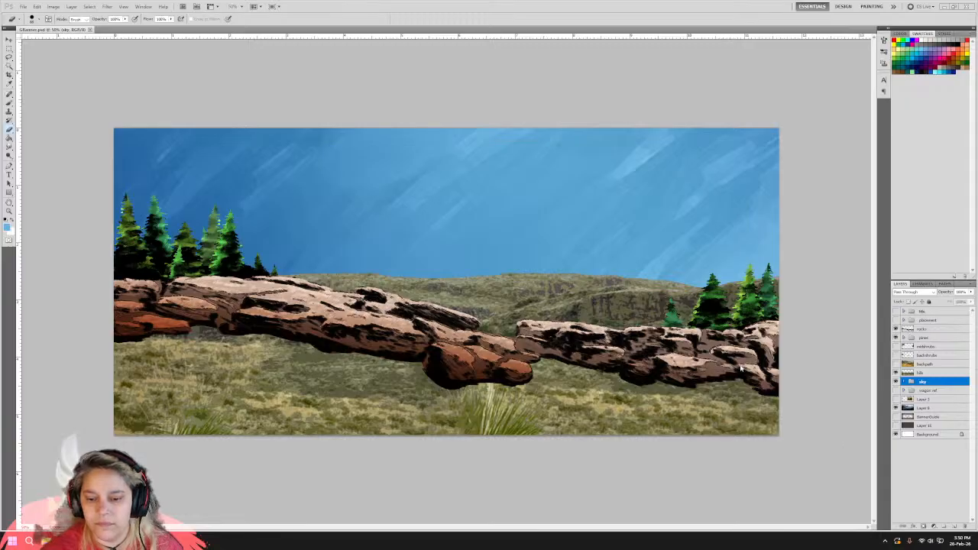
left_click(89, 29)
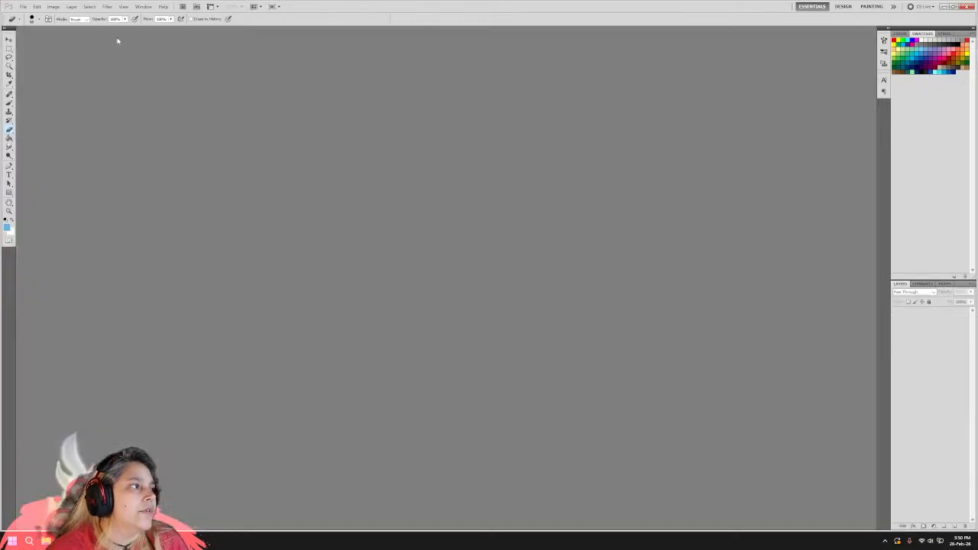
Switch to Krita and open the bg image from the G_Wagon80 folder.
left_click(183, 541)
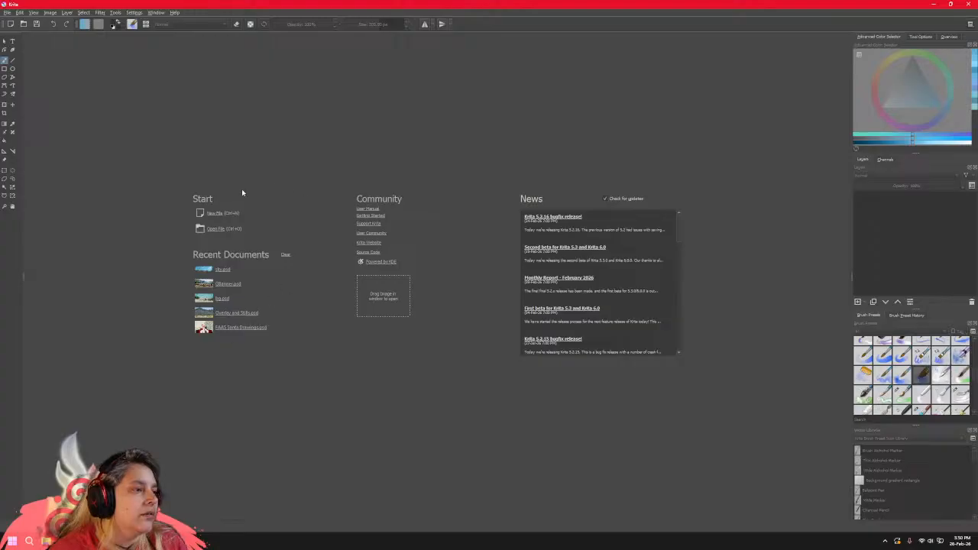
left_click(226, 229)
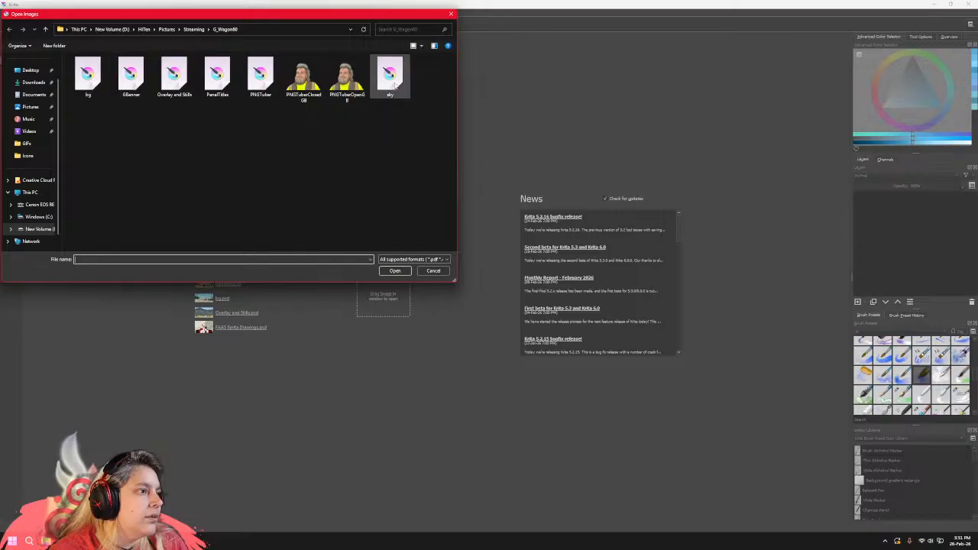
left_click(85, 78)
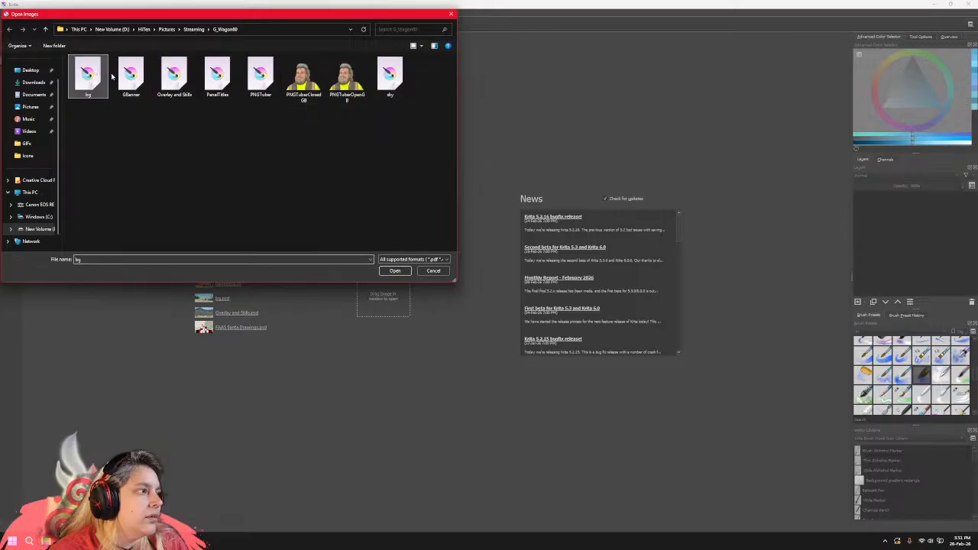
left_click(396, 273)
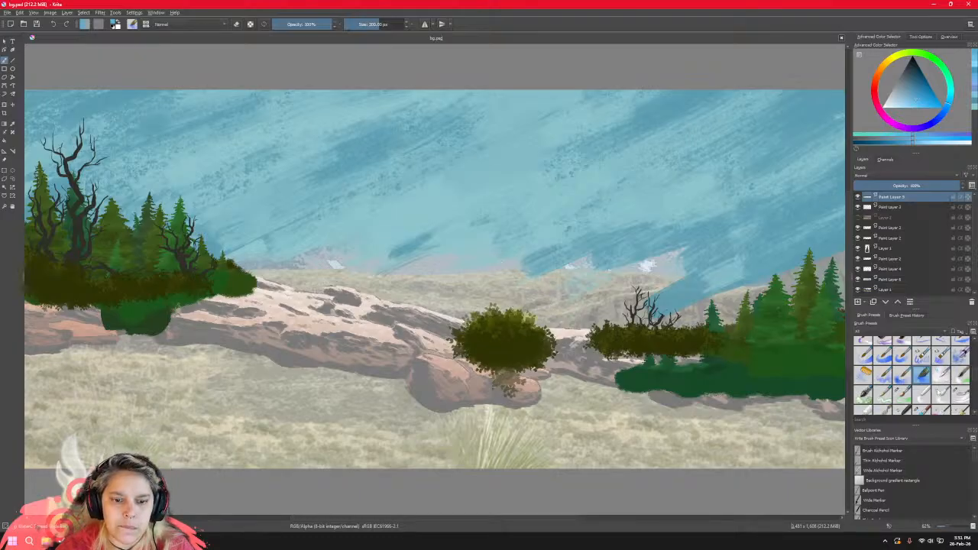
Choose a 40 px brush preset, close the bg image and quit Krita.
scroll(937, 391, "down", 5)
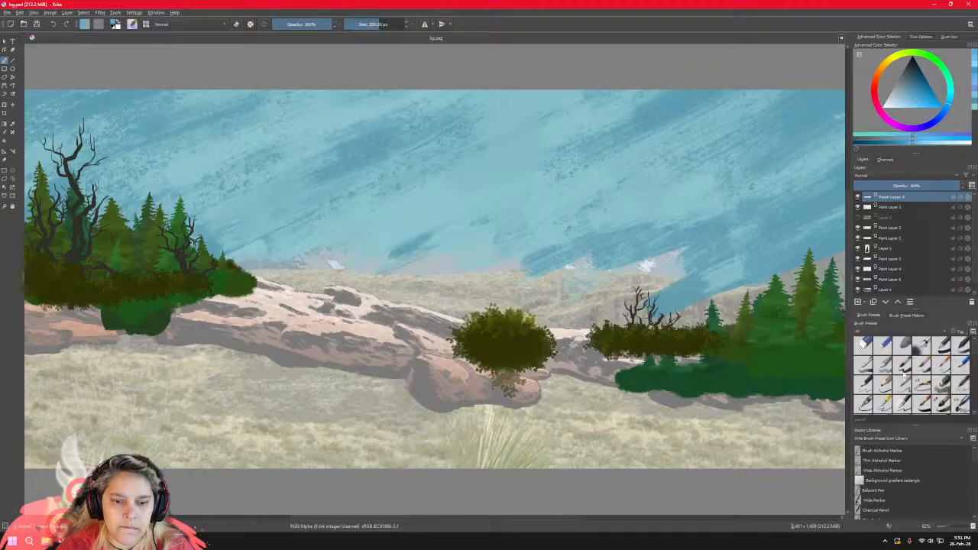
left_click(904, 366)
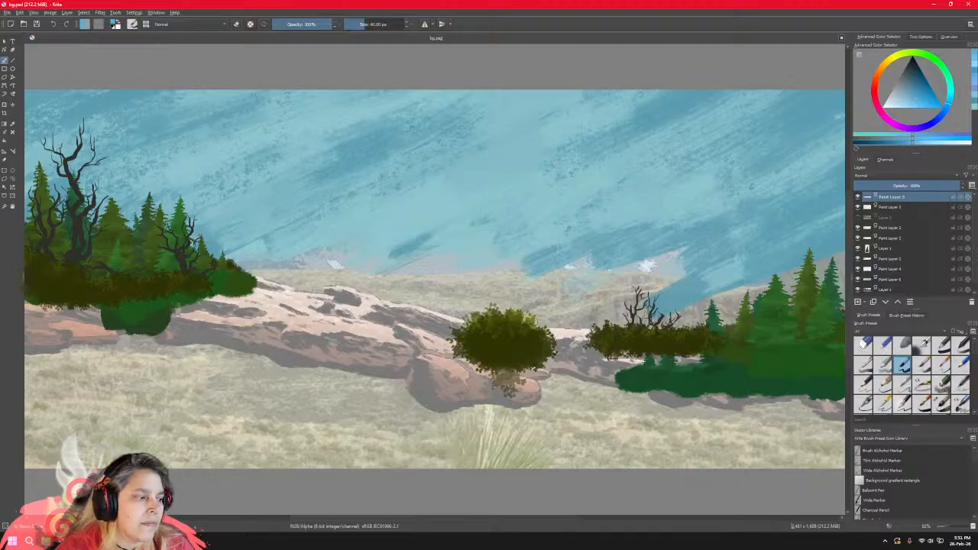
left_click(842, 39)
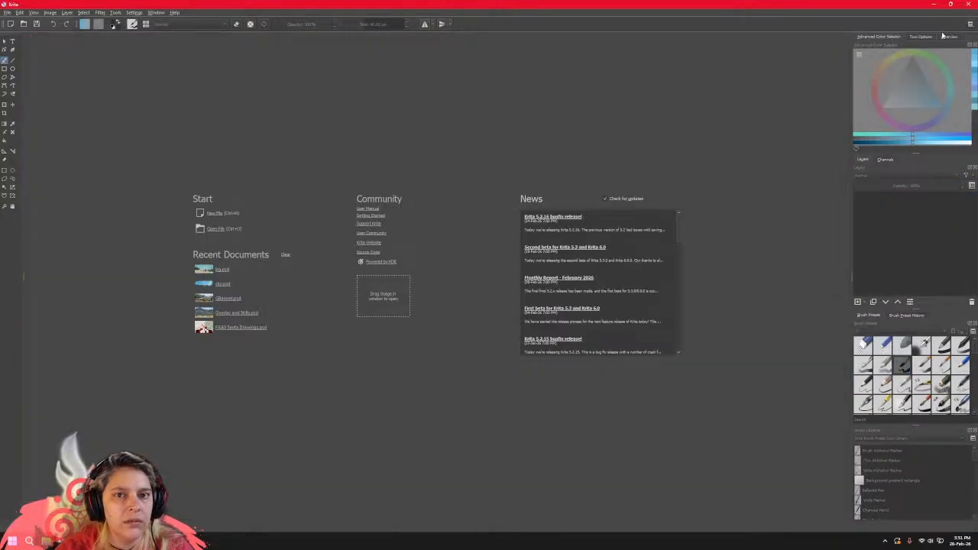
left_click(970, 5)
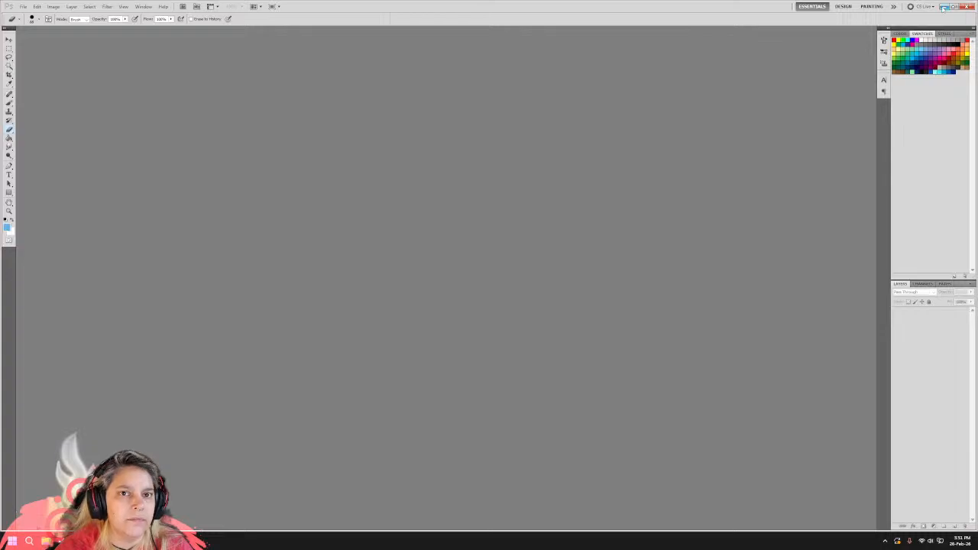
Switch to MediBang Paint Pro and dismiss its startup advertisement window.
left_click(944, 7)
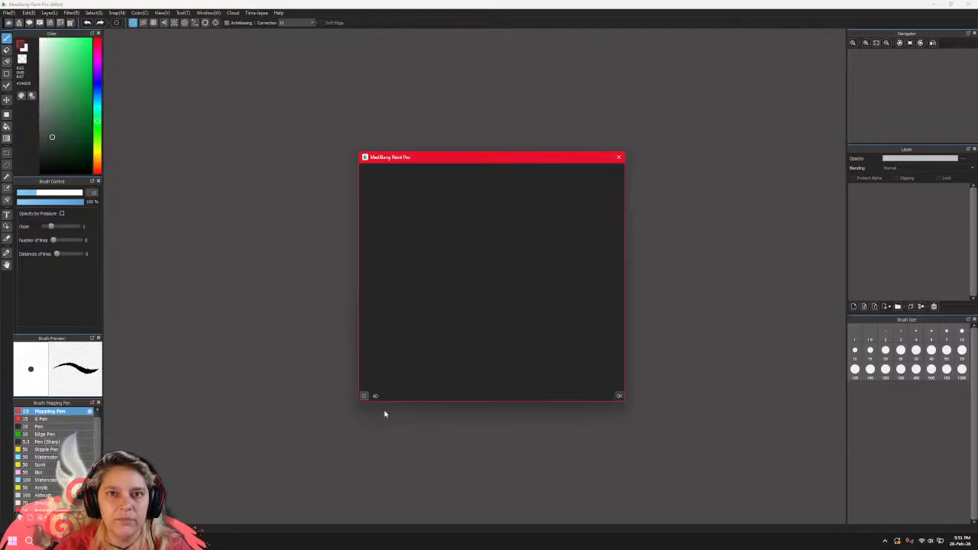
left_click(618, 395)
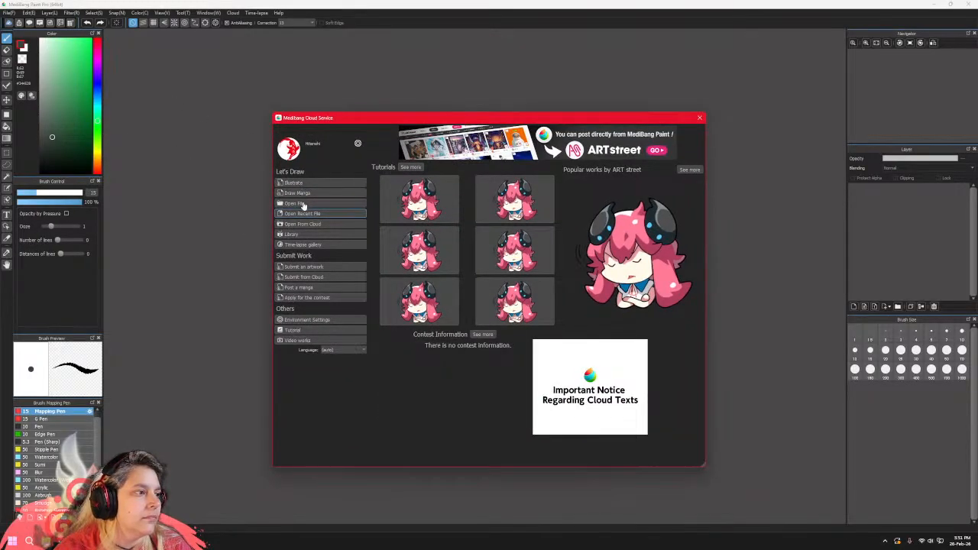
Open the existing bg image from the G_Wagon60 folder.
left_click(303, 203)
left_click(266, 137)
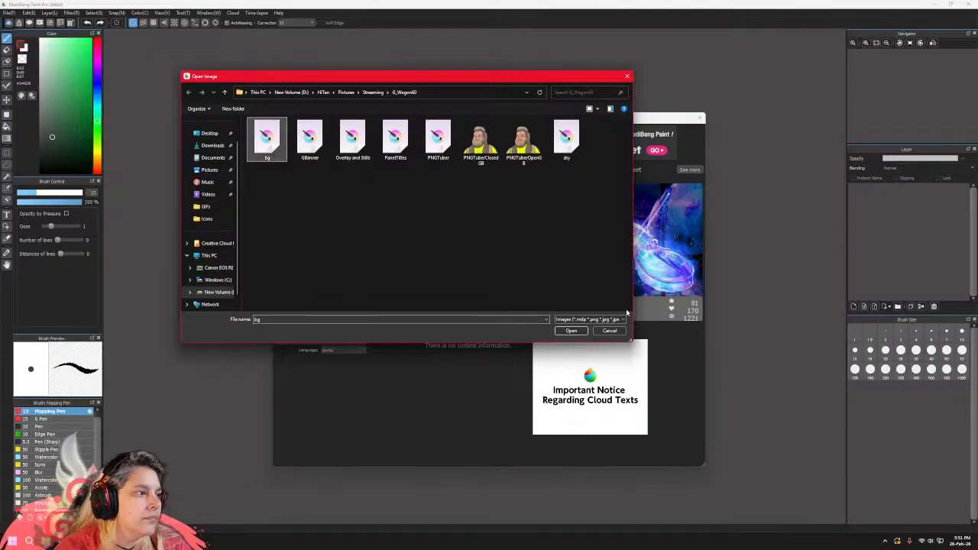
left_click(570, 330)
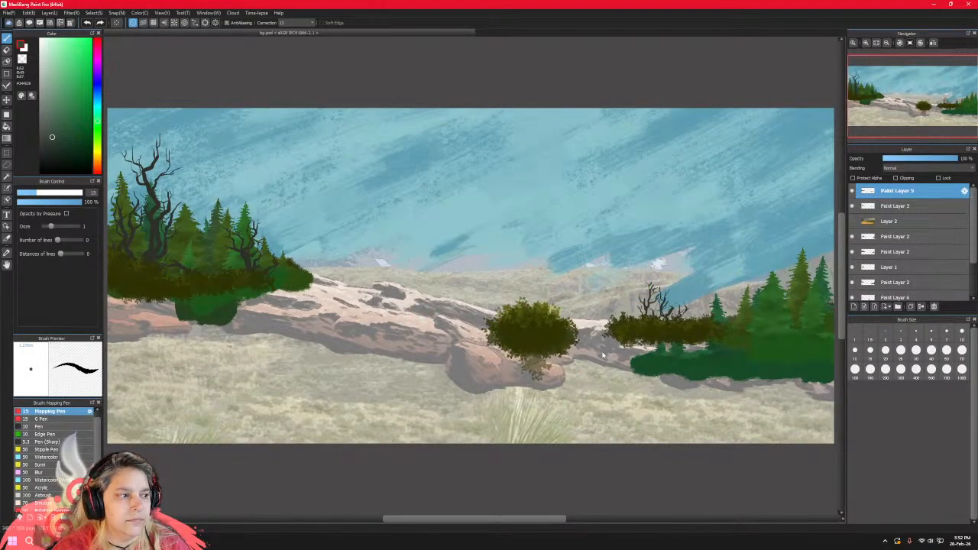
scroll(416, 476, "down", 1)
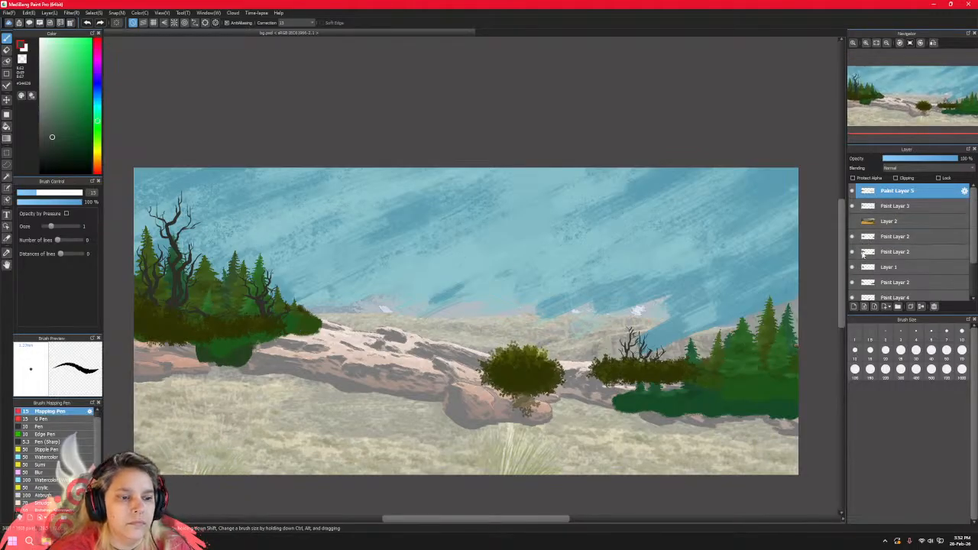
Toggle Paint Layer 5's visibility to see which bushes it holds, and leave the layer hidden.
left_click(852, 191)
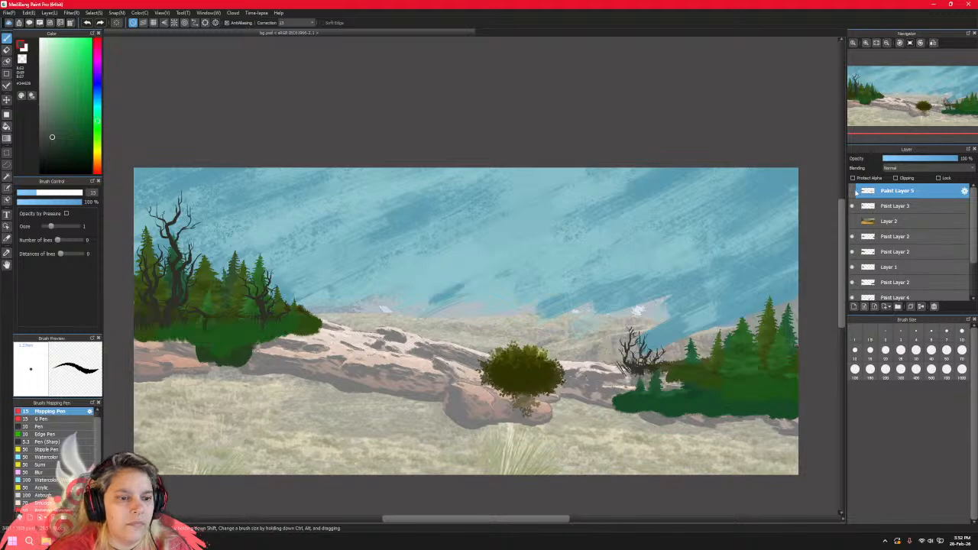
left_click(853, 191)
left_click(852, 191)
left_click(853, 191)
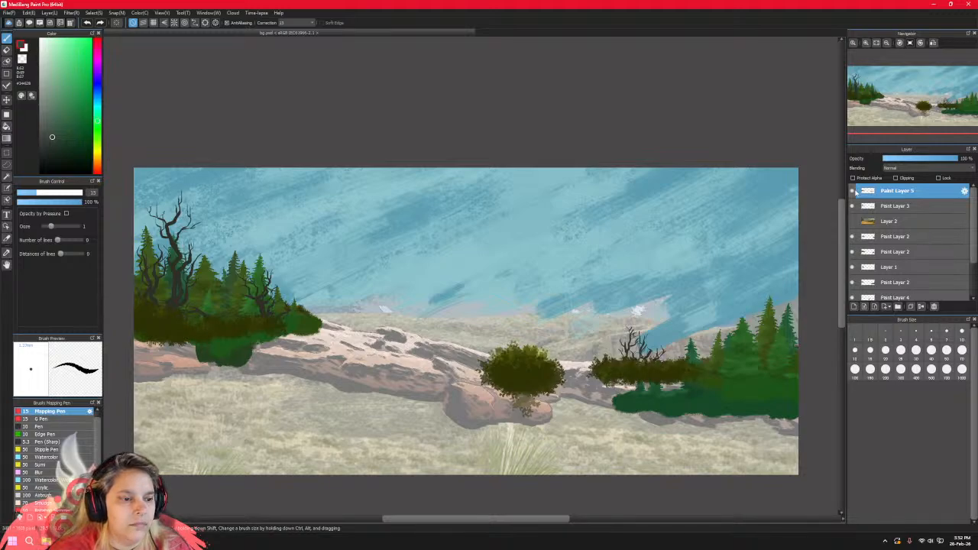
left_click(853, 191)
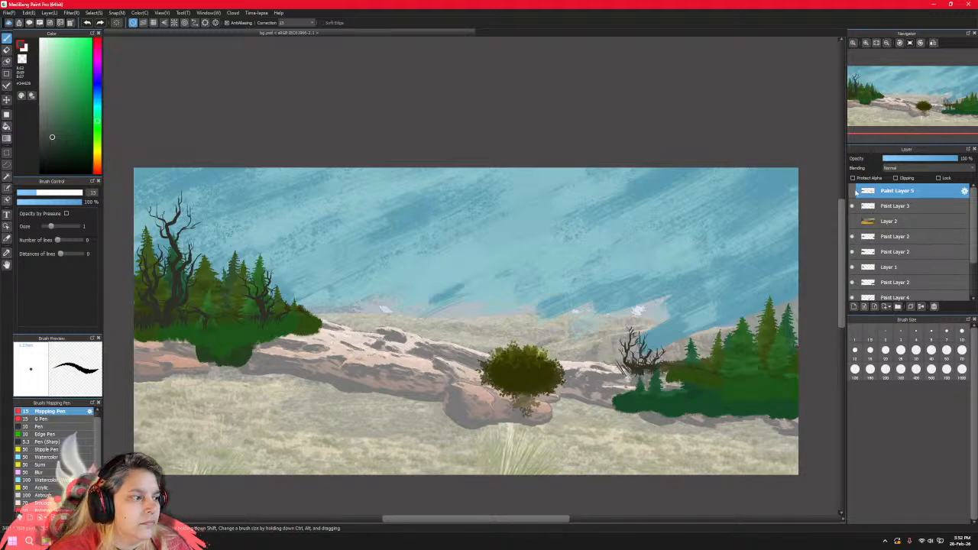
Toggle Paint Layer 3 to check what it holds, keep it visible, and add a new layer directly above it.
left_click(852, 207)
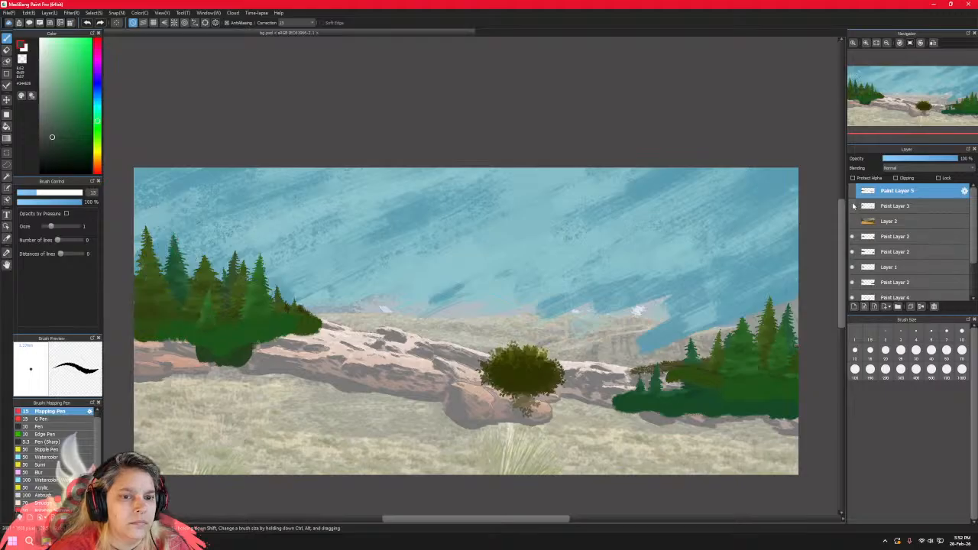
left_click(852, 206)
left_click(852, 207)
left_click(853, 206)
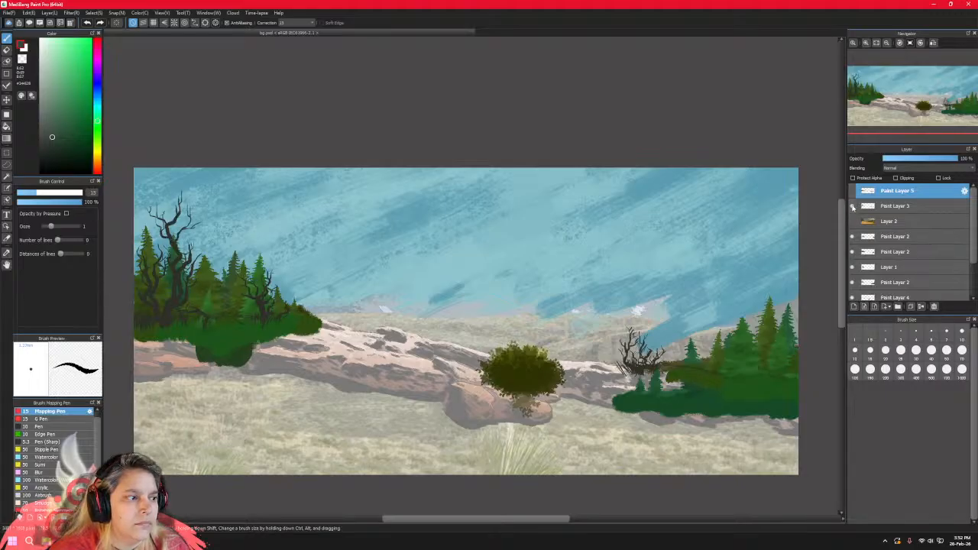
left_click(894, 206)
left_click(854, 306)
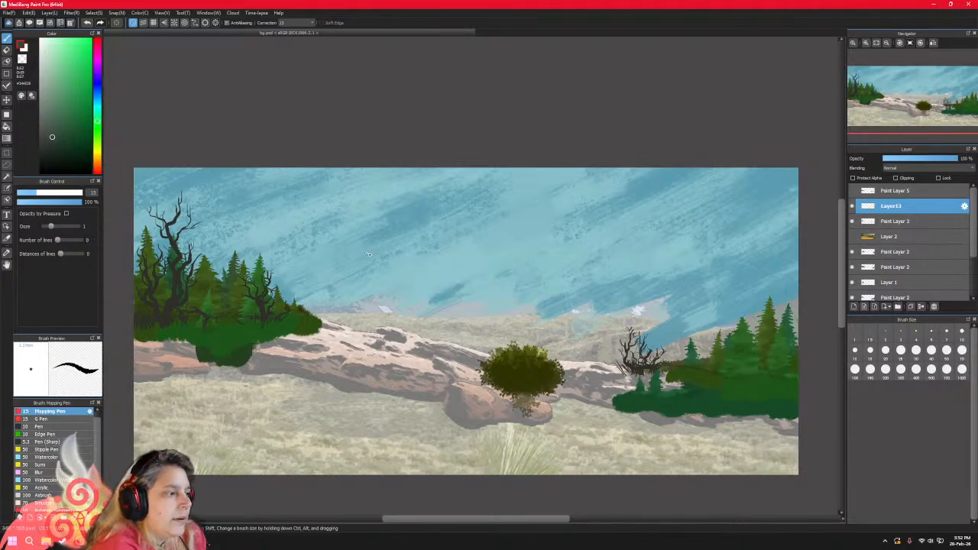
Try the Mapping Pen with short curves in the sky, raising its Ooze to 2, and undo the test strokes.
left_click_drag(359, 246, 462, 225)
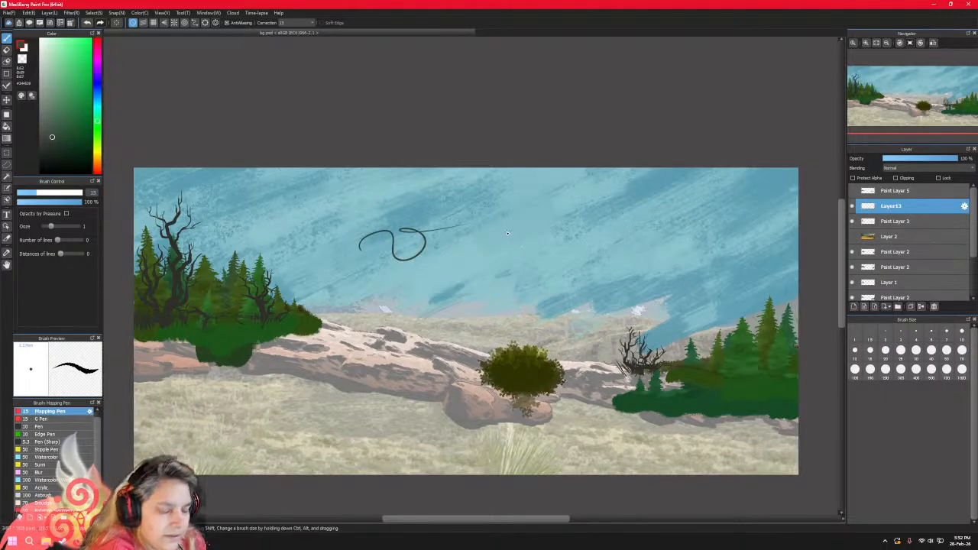
key("ctrl+z")
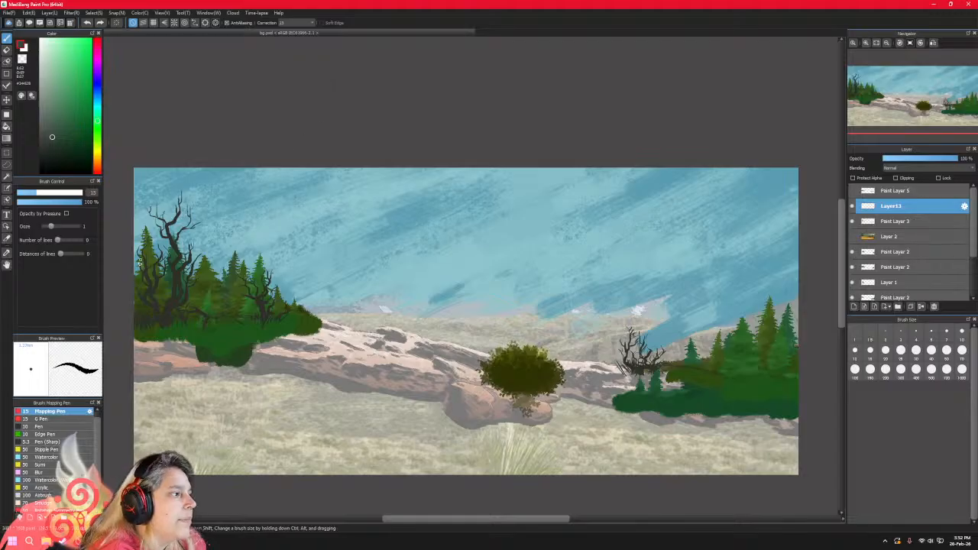
left_click_drag(50, 226, 57, 226)
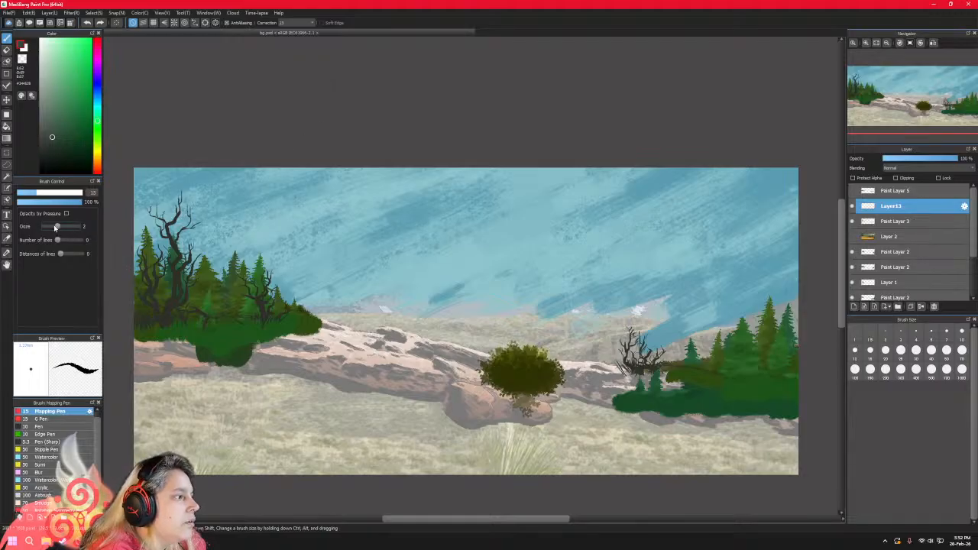
mouse_move(364, 304)
left_mouse_down()
mouse_move(368, 278)
mouse_move(394, 231)
left_mouse_up()
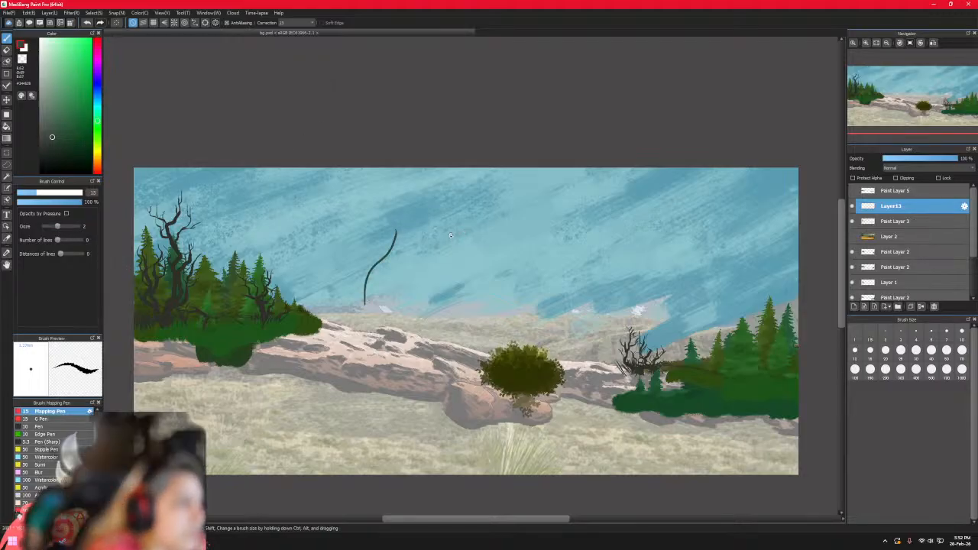
key("ctrl+z")
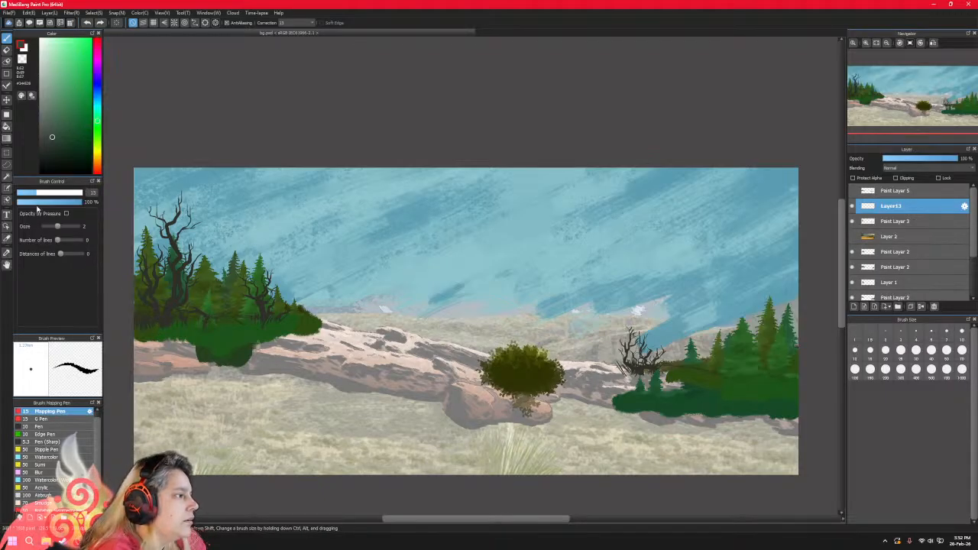
Enlarge the Mapping Pen to size 50, trying strokes across the sky and near the pines and undoing each one.
left_click_drag(36, 193, 51, 194)
mouse_move(267, 258)
left_mouse_down()
mouse_move(372, 255)
mouse_move(476, 271)
left_mouse_up()
key("ctrl+z")
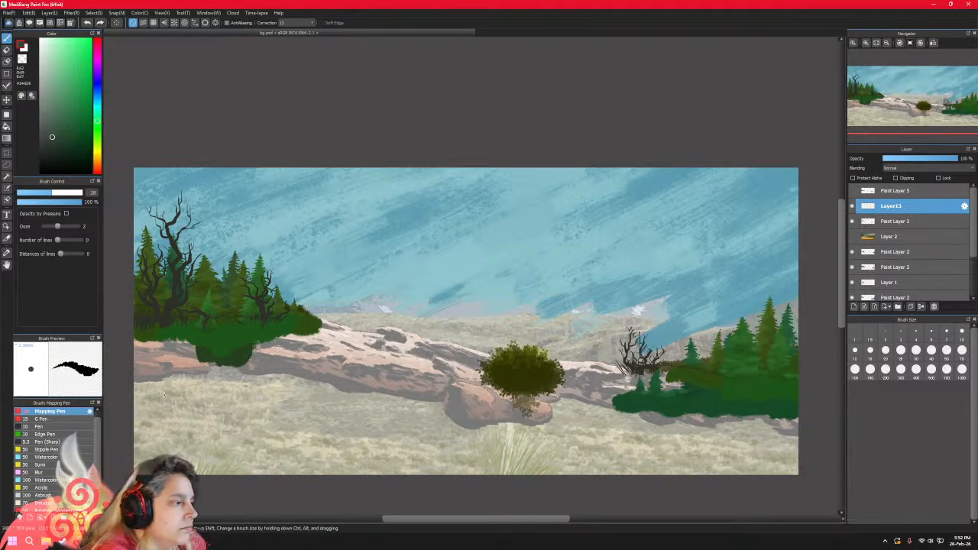
left_click(69, 195)
left_click_drag(70, 196, 67, 196)
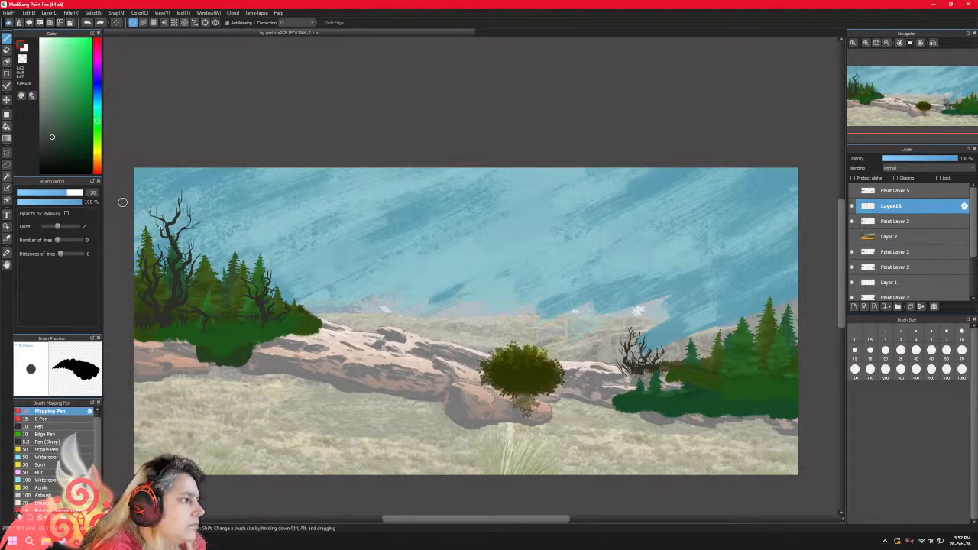
left_click_drag(241, 275, 243, 214)
key("ctrl+z")
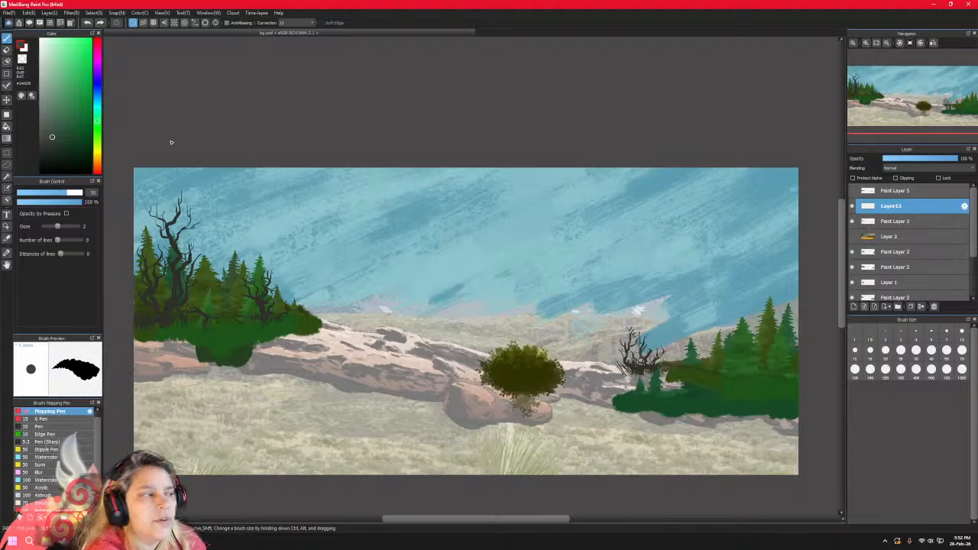
Change the foreground color to a muted orange-brown, try a stroke over the tall bare tree, and undo it.
left_click_drag(97, 158, 97, 161)
left_click_drag(74, 111, 76, 79)
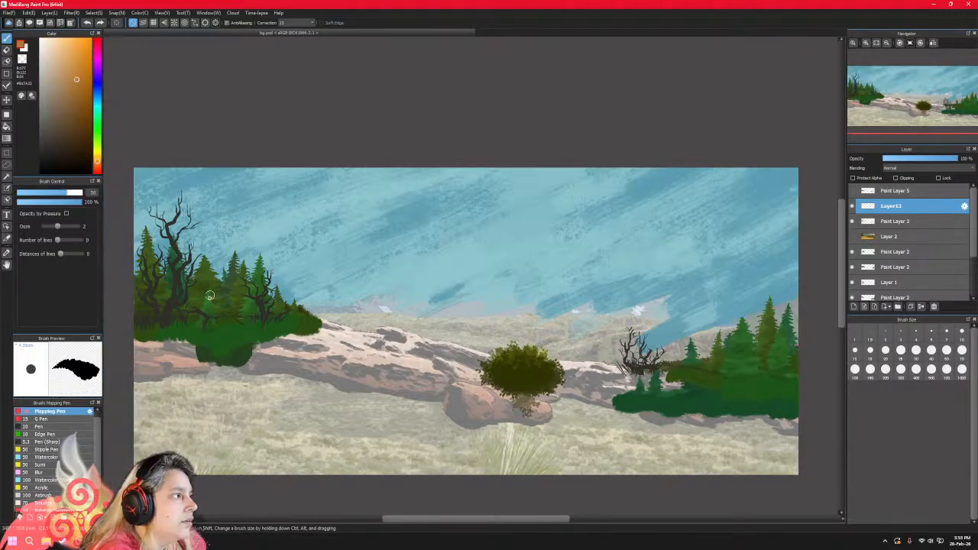
left_click_drag(163, 317, 177, 209)
key("ctrl+z")
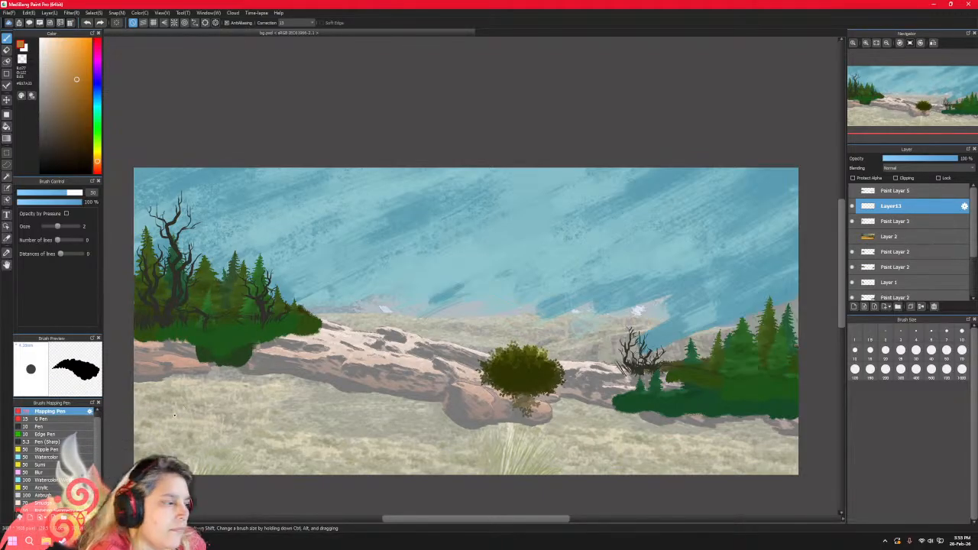
Switch to the G Pen, try a thin curve above the pine trees, and undo it.
left_click(69, 434)
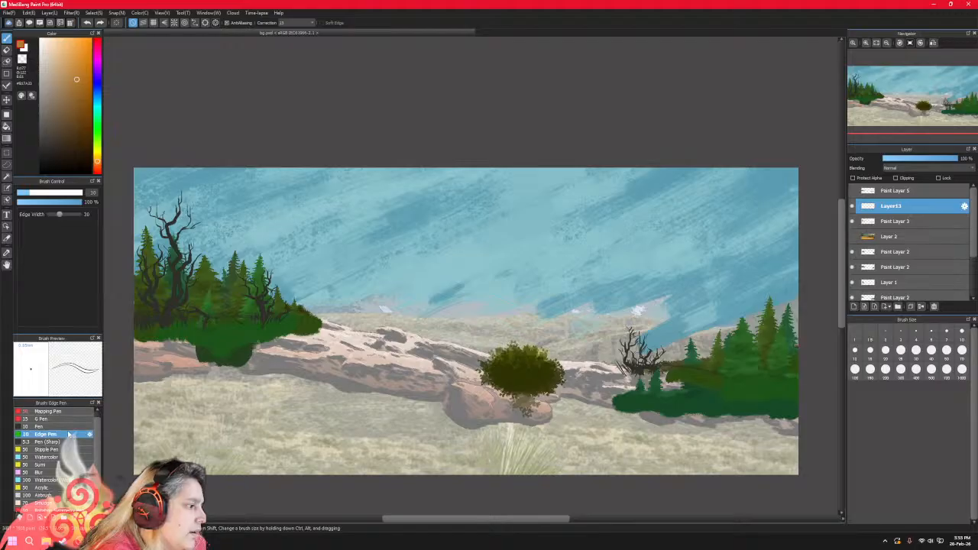
left_click(65, 428)
left_click(66, 419)
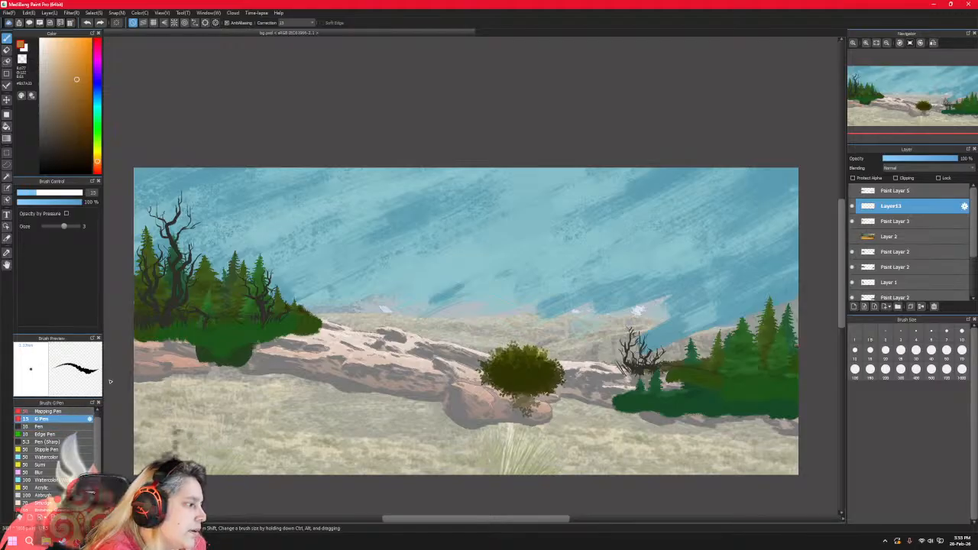
left_click_drag(186, 309, 257, 233)
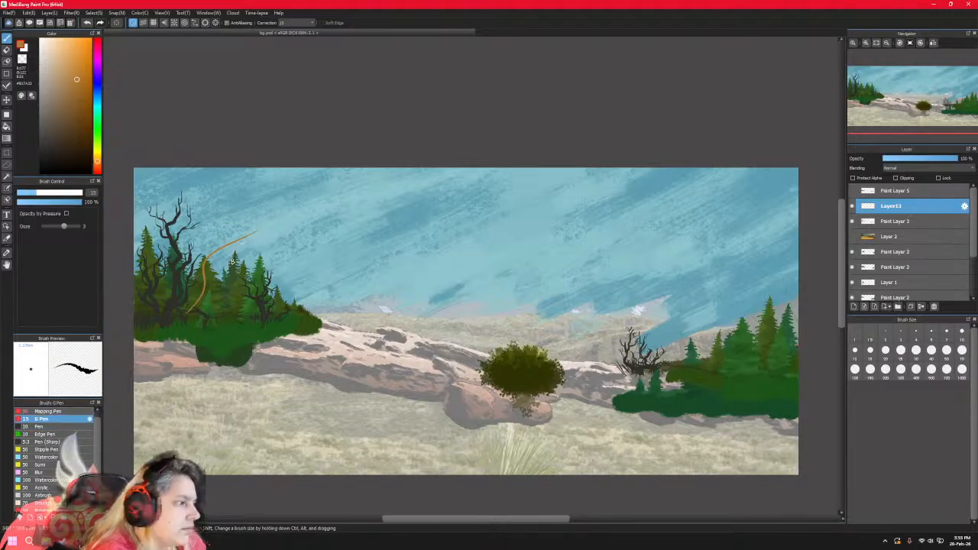
key("ctrl+z")
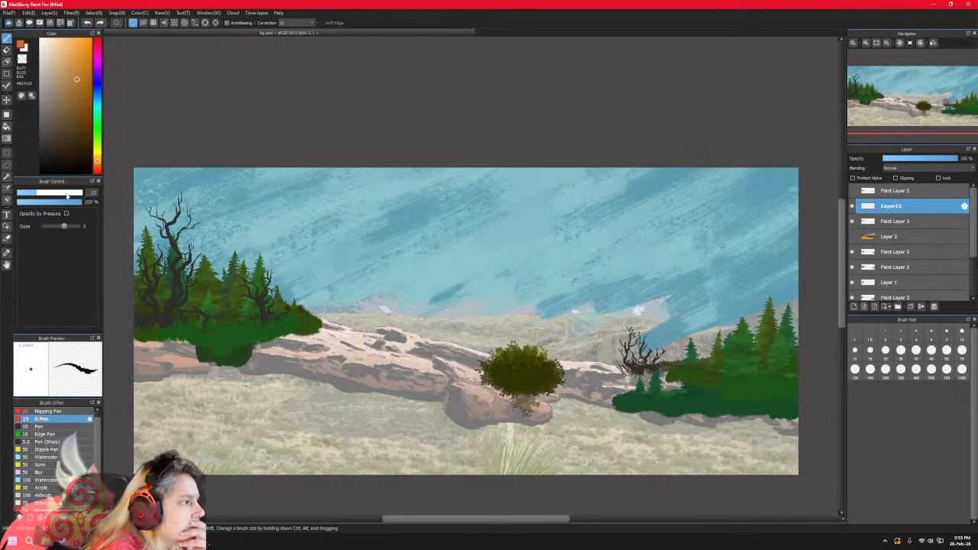
Enlarge the G Pen, try a thick trunk-like stroke over the bare tree, and undo it.
left_click_drag(61, 193, 69, 195)
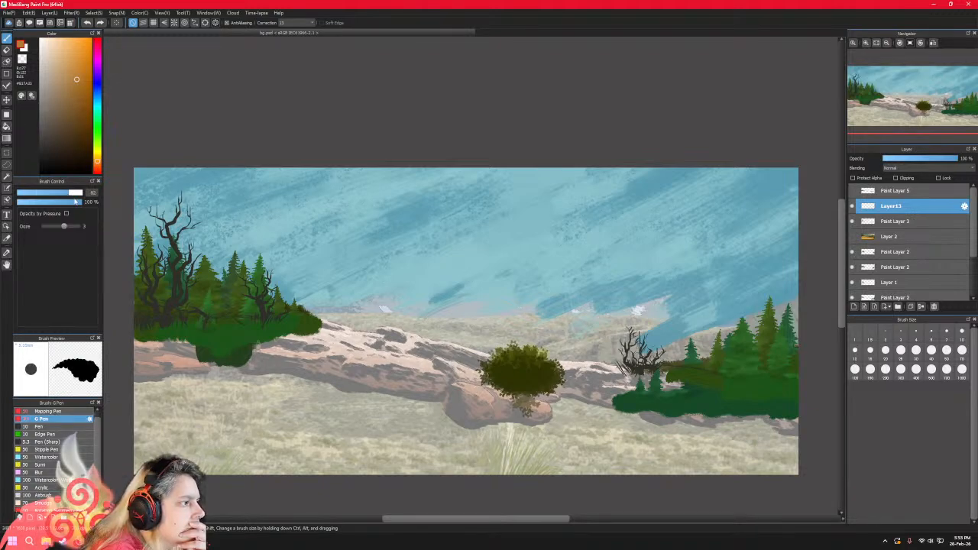
left_click_drag(183, 341, 192, 223)
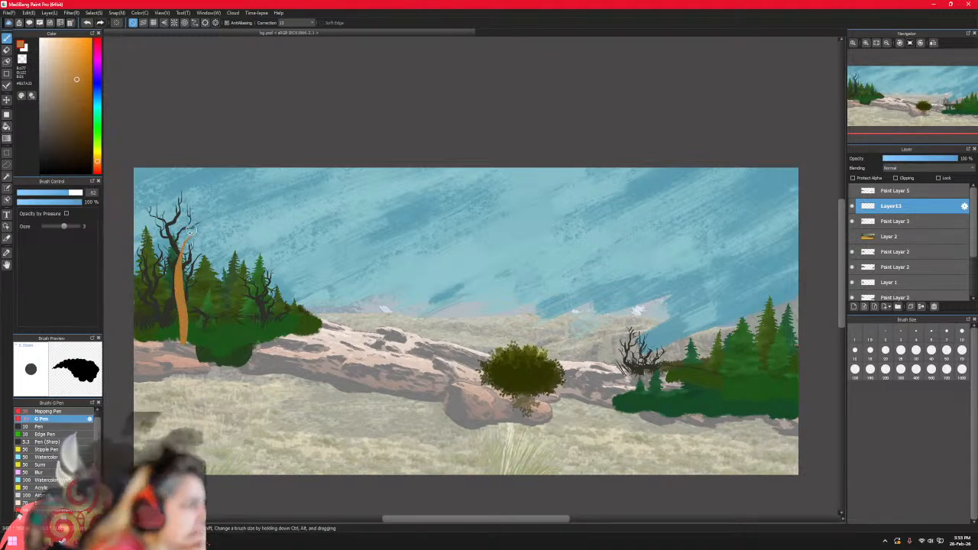
key("ctrl+z")
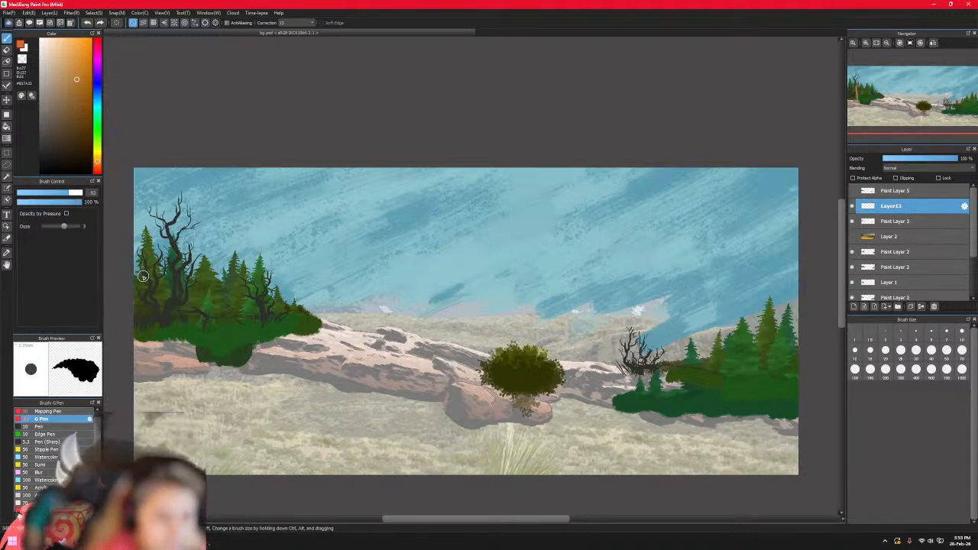
Enable Opacity by Pressure for the G Pen, try a short stroke among the pines, and undo it.
left_click(66, 214)
left_click(66, 214)
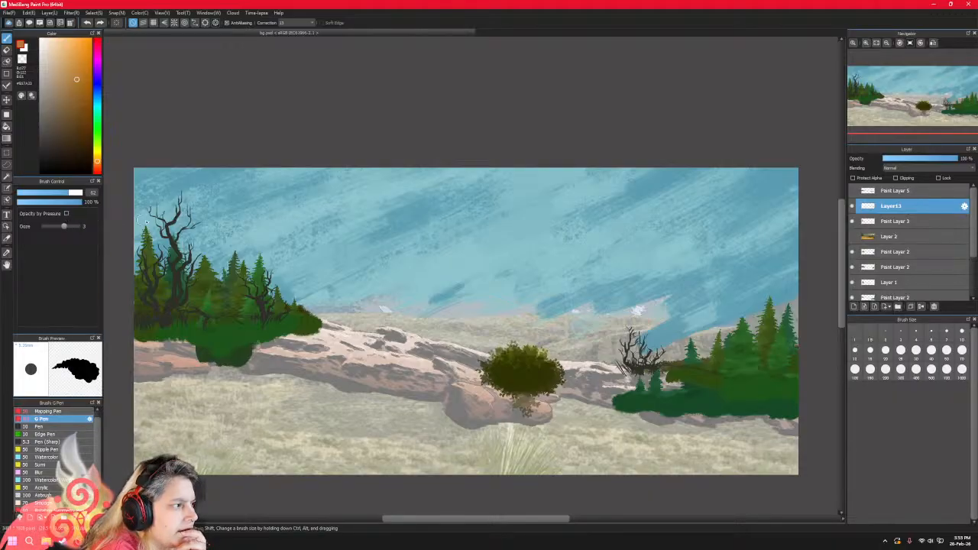
left_click(66, 214)
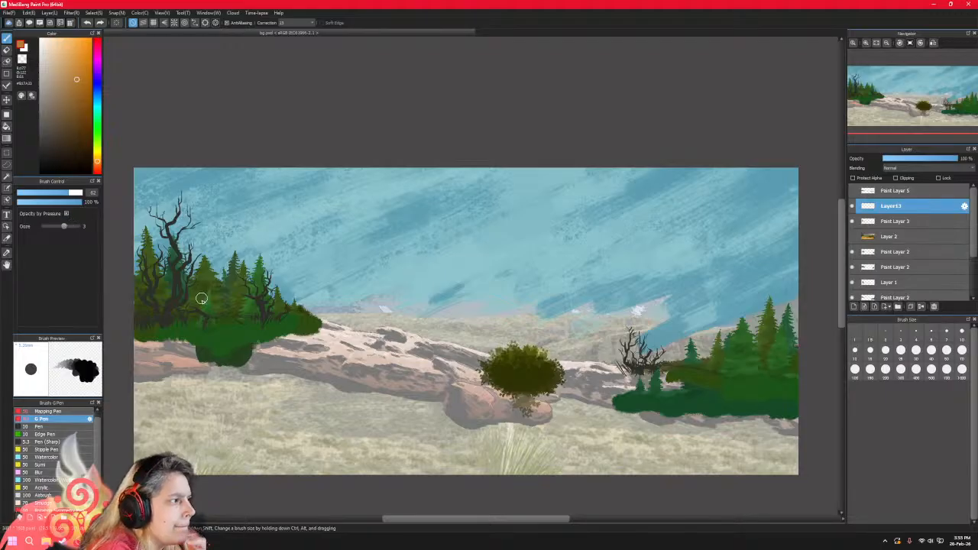
left_click_drag(195, 315, 192, 247)
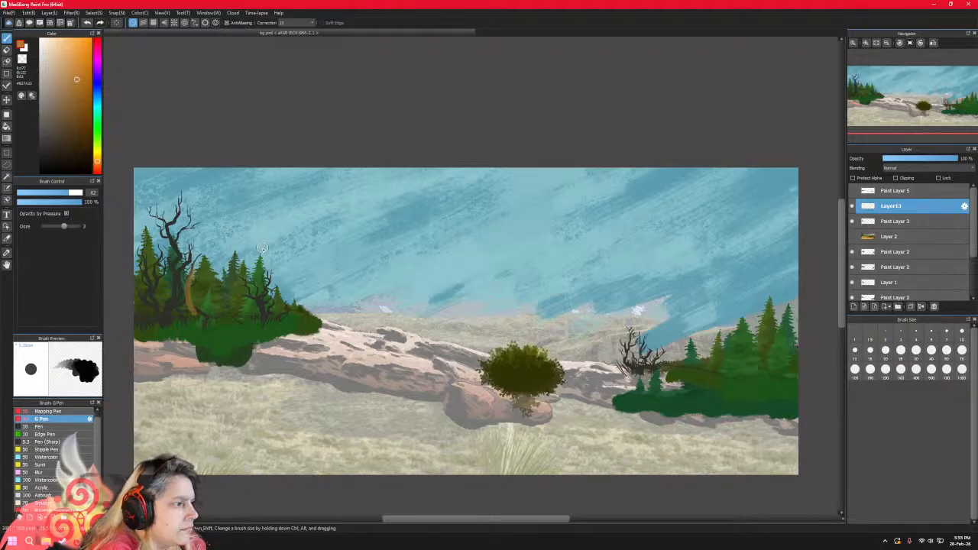
key("ctrl+z")
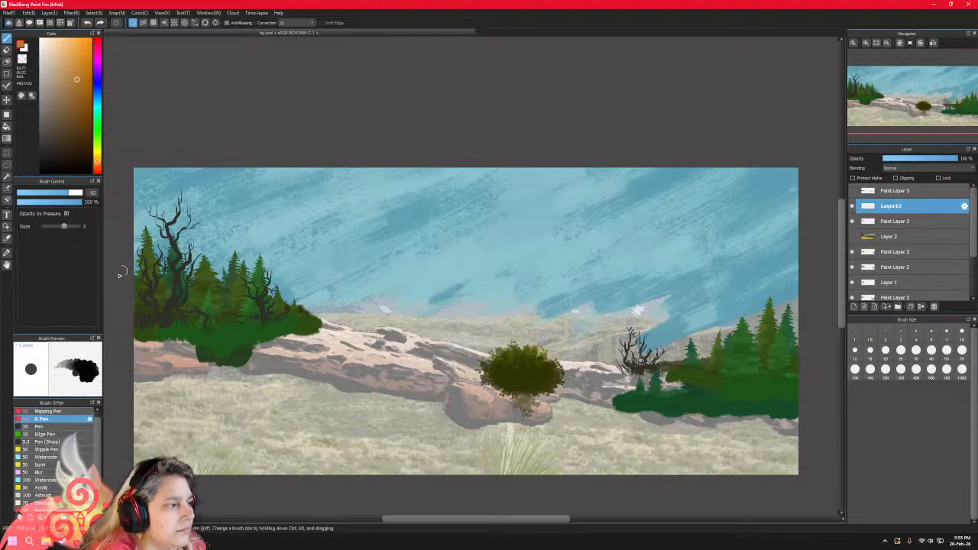
Look through the Edge Pen, Stipple Pen and Watercolor brushes, try a trunk-like Sumi stroke over the tall bare tree, and undo it.
double_click(69, 435)
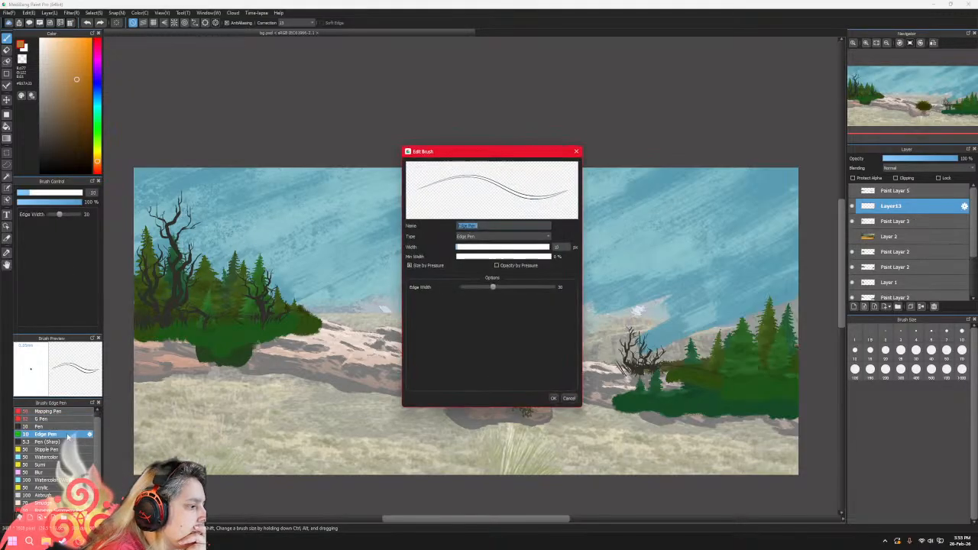
left_click(575, 155)
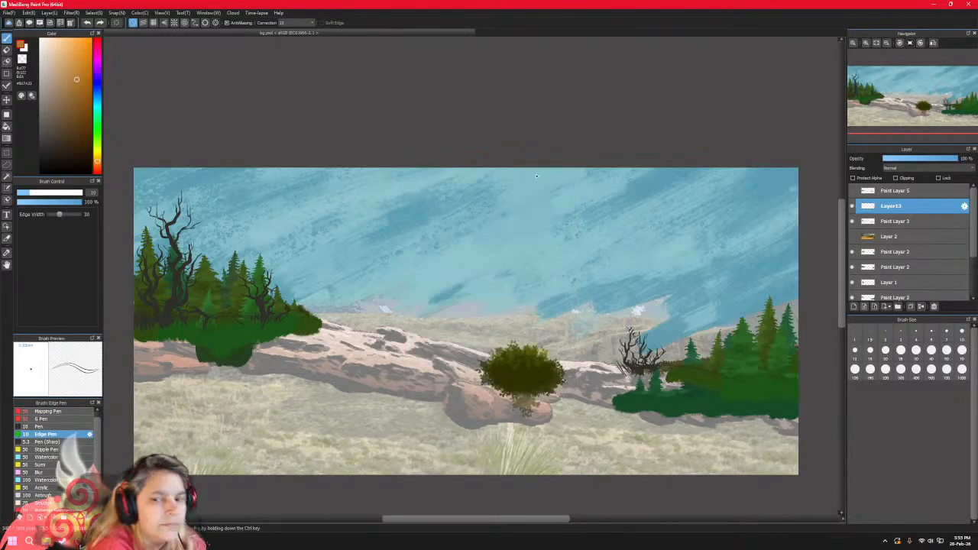
left_click(57, 449)
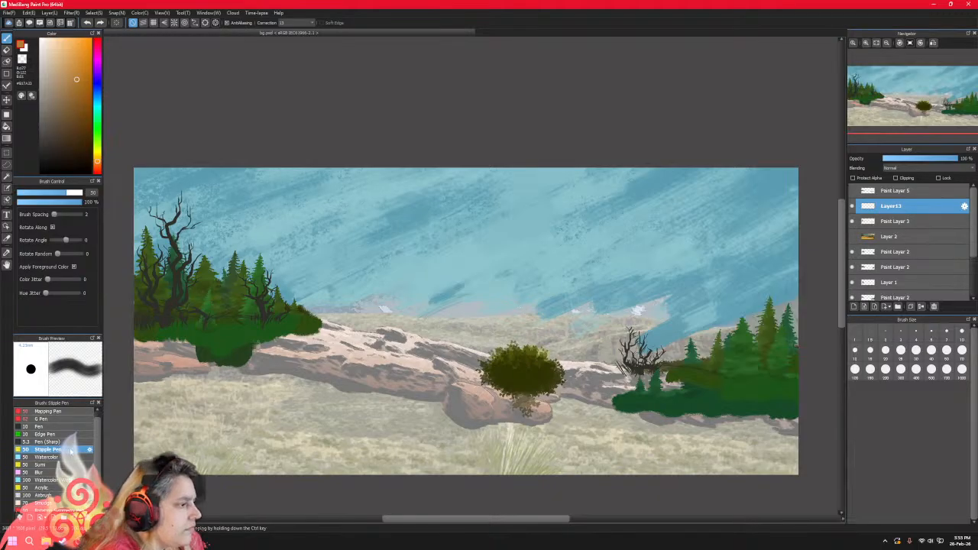
left_click(70, 458)
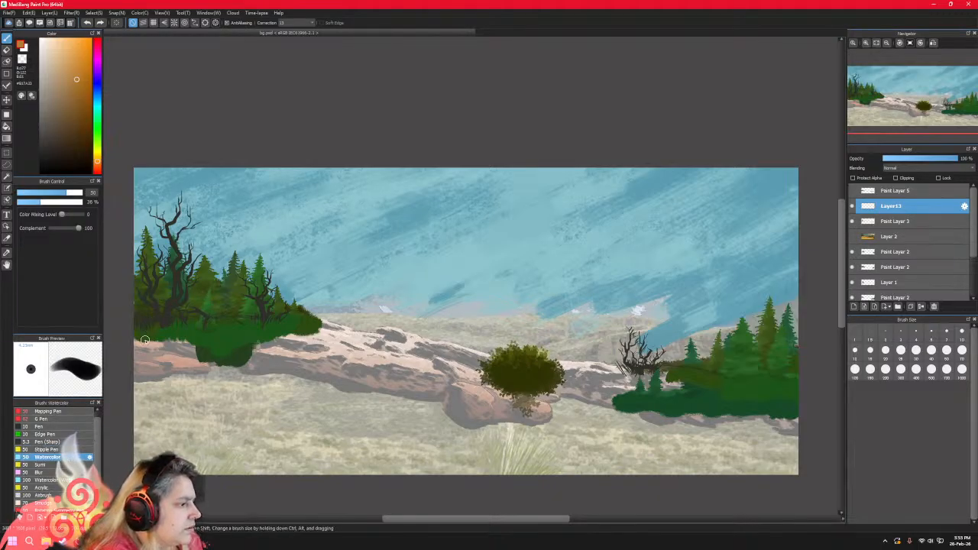
left_click(63, 465)
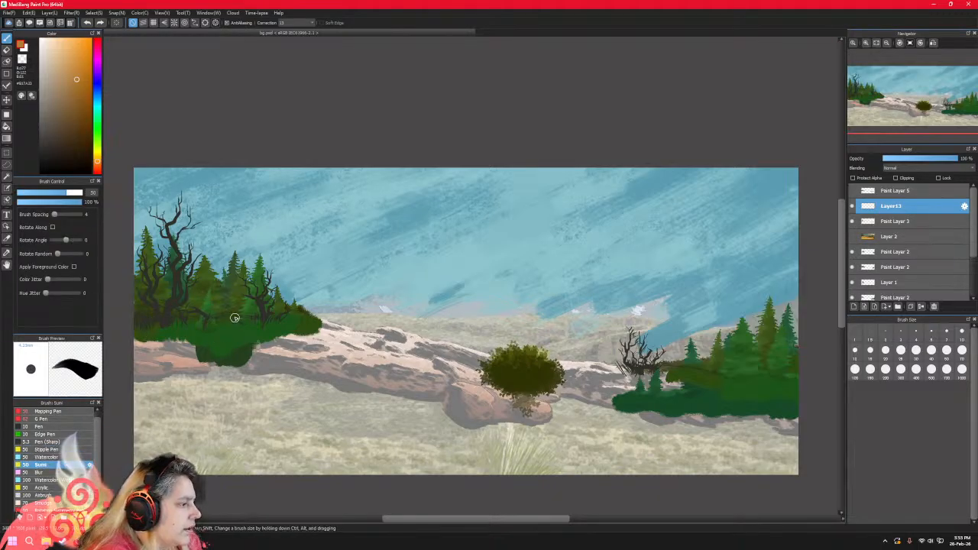
mouse_move(181, 333)
left_mouse_down()
mouse_move(184, 290)
mouse_move(204, 247)
left_mouse_up()
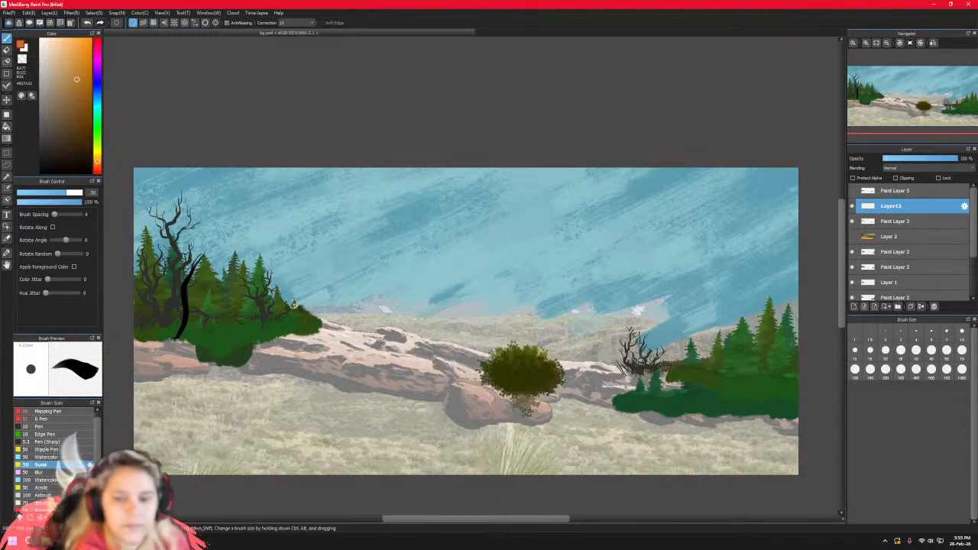
key("ctrl+z")
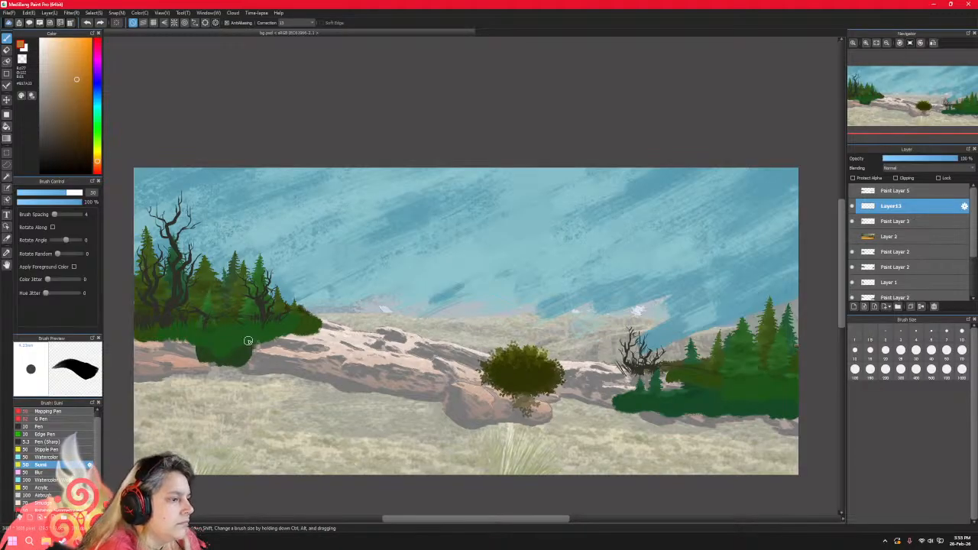
Paint a black trunk with branches and ground strokes over the smaller bare tree among the pines with the Sumi brush.
left_click_drag(261, 320, 268, 260)
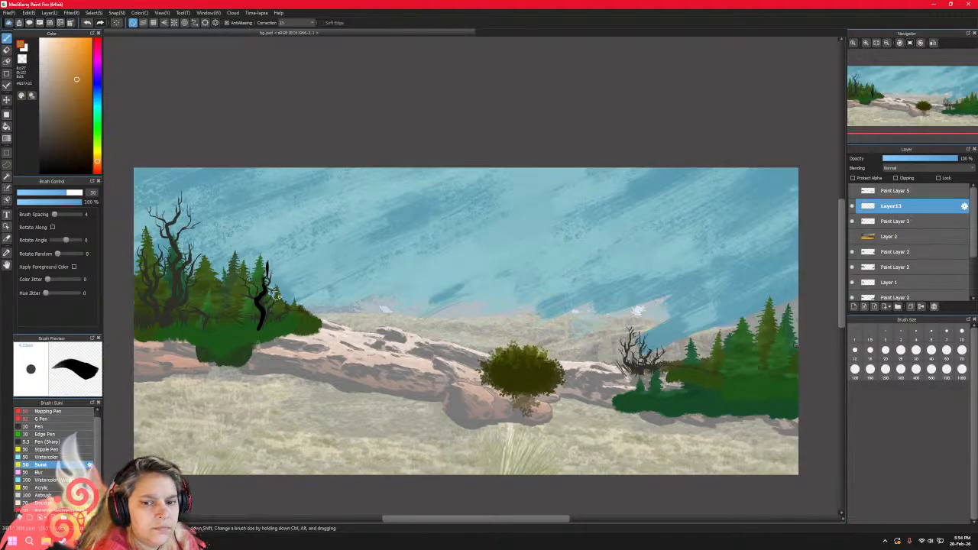
mouse_move(259, 305)
left_mouse_down()
mouse_move(279, 278)
mouse_move(259, 282)
mouse_move(254, 305)
mouse_move(240, 259)
mouse_move(264, 264)
mouse_move(253, 285)
mouse_move(270, 327)
left_mouse_up()
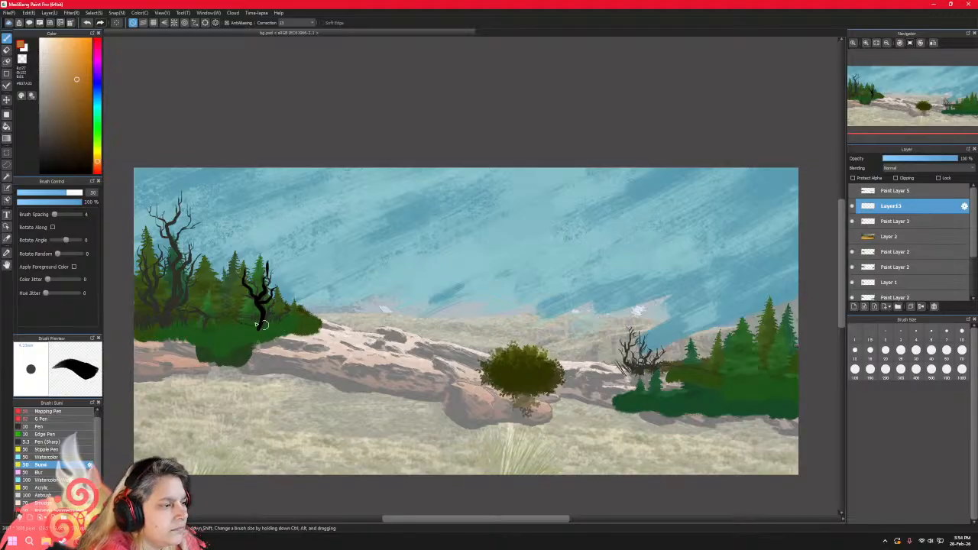
left_click_drag(240, 316, 290, 327)
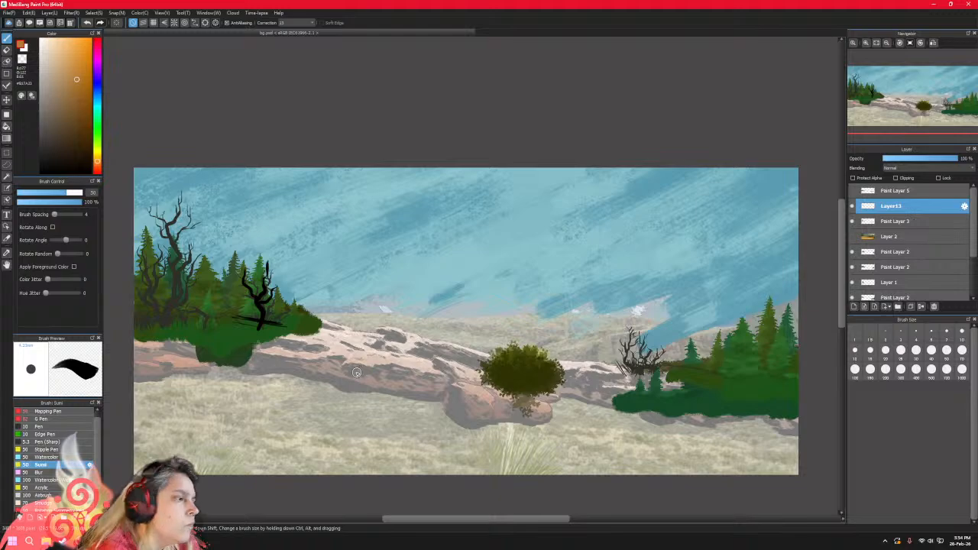
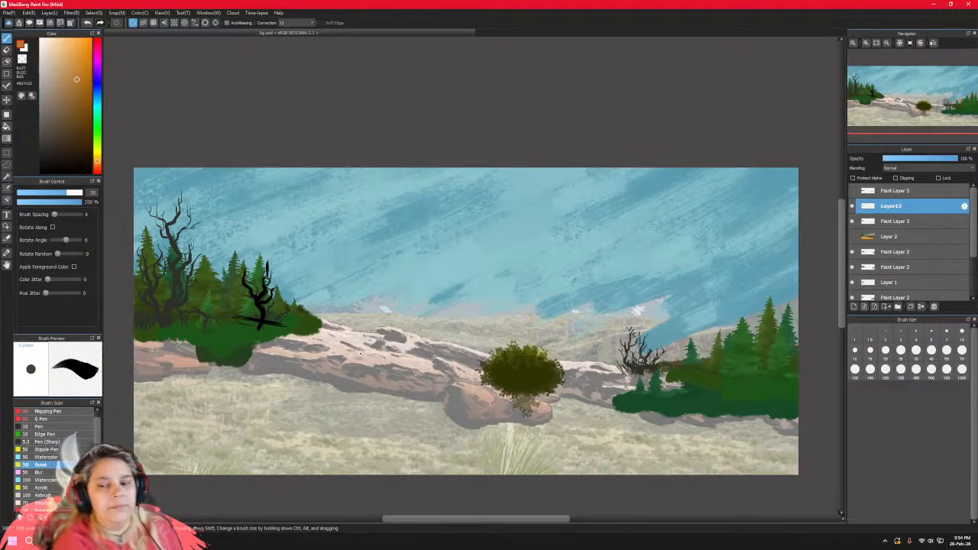
Close bg.psd without saving the changes.
left_click(475, 34)
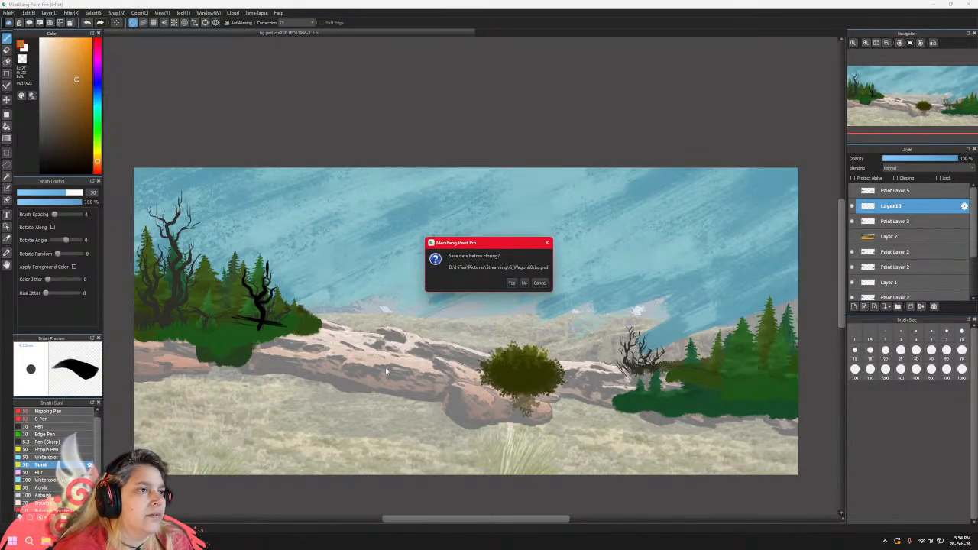
left_click(525, 284)
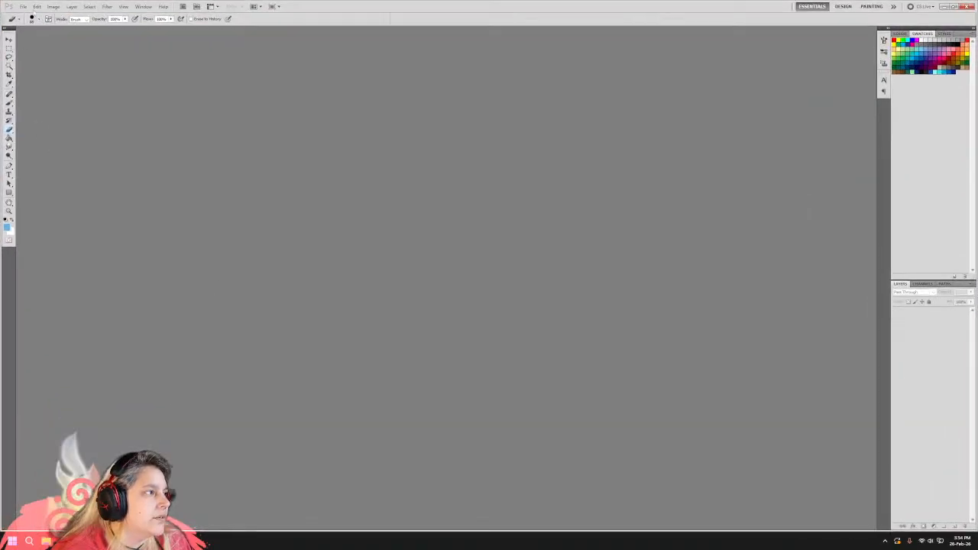
Switch to Photoshop and open GBanner.psd from the recent files, plus bg.psd.
left_click(24, 6)
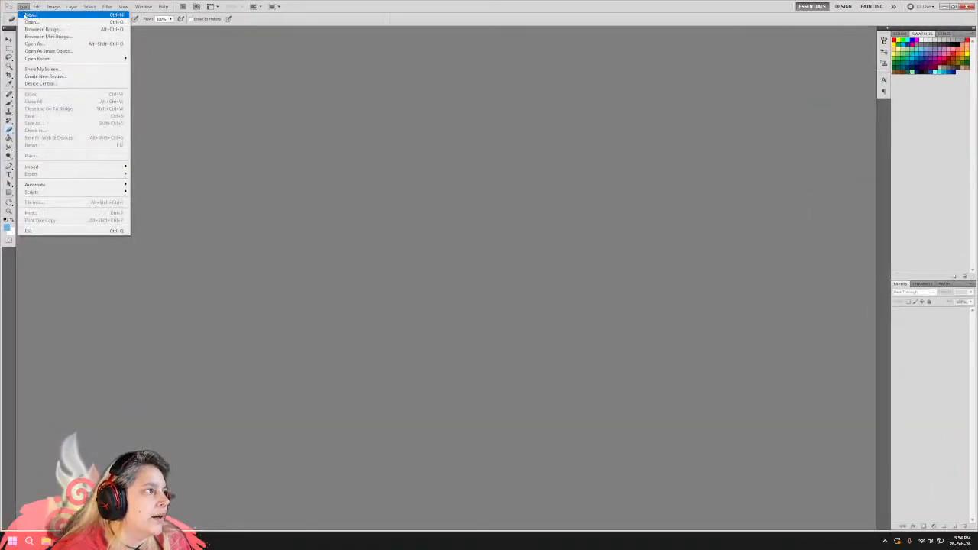
mouse_move(72, 60)
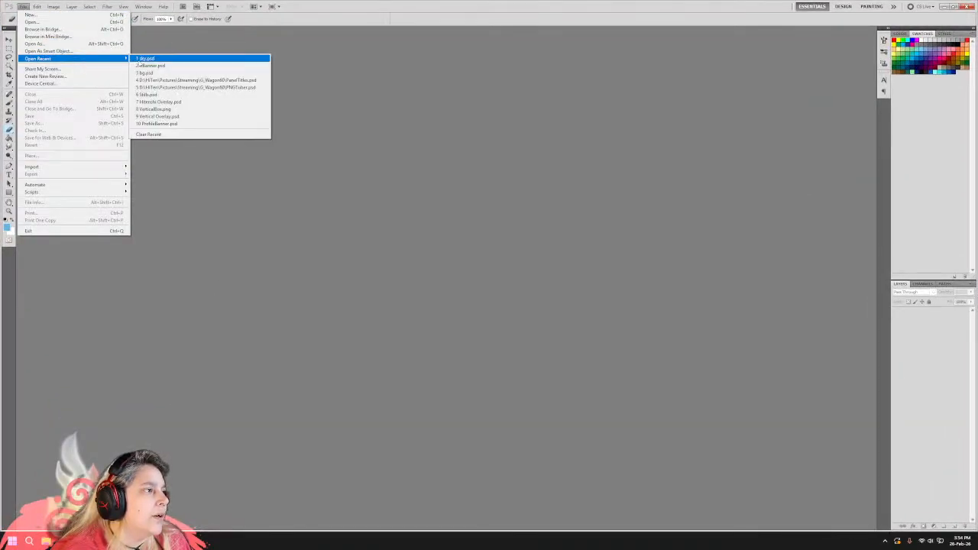
left_click(144, 67)
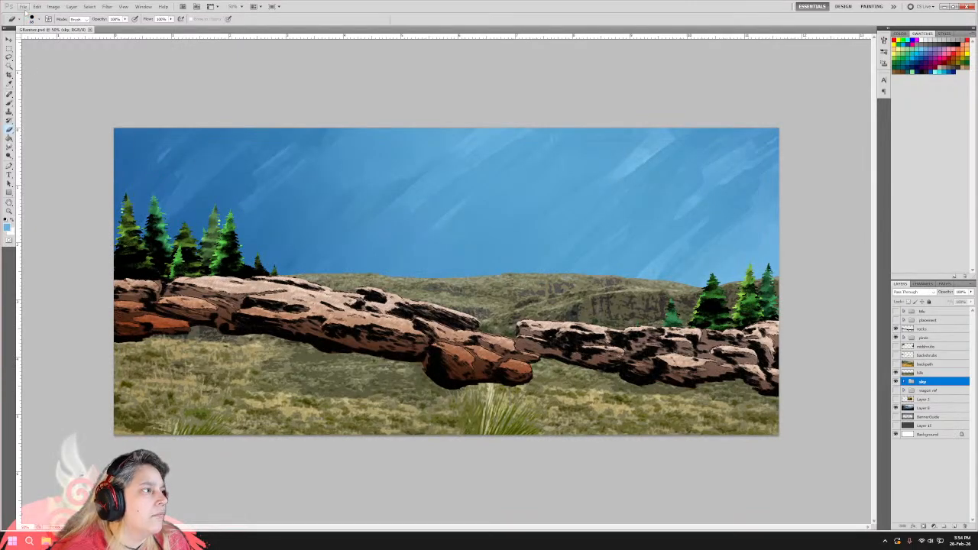
left_click(24, 8)
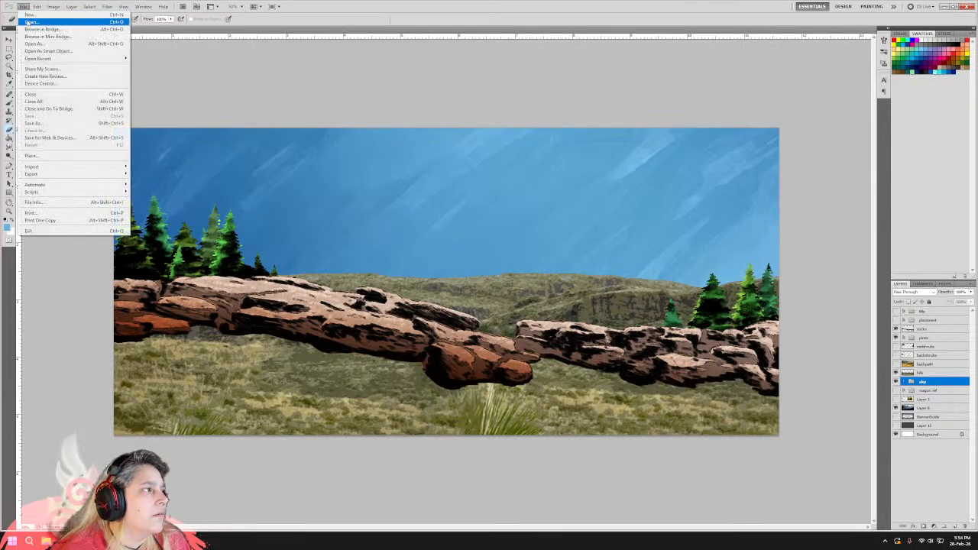
left_click(31, 23)
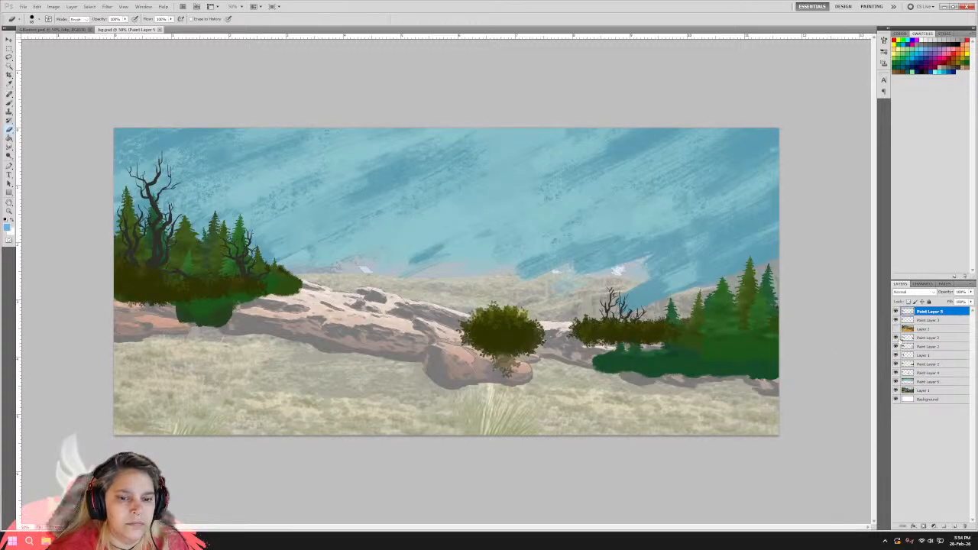
Toggle the visibility of the two topmost paint layers in bg.psd to check what each contains.
left_click(896, 311)
left_click(896, 312)
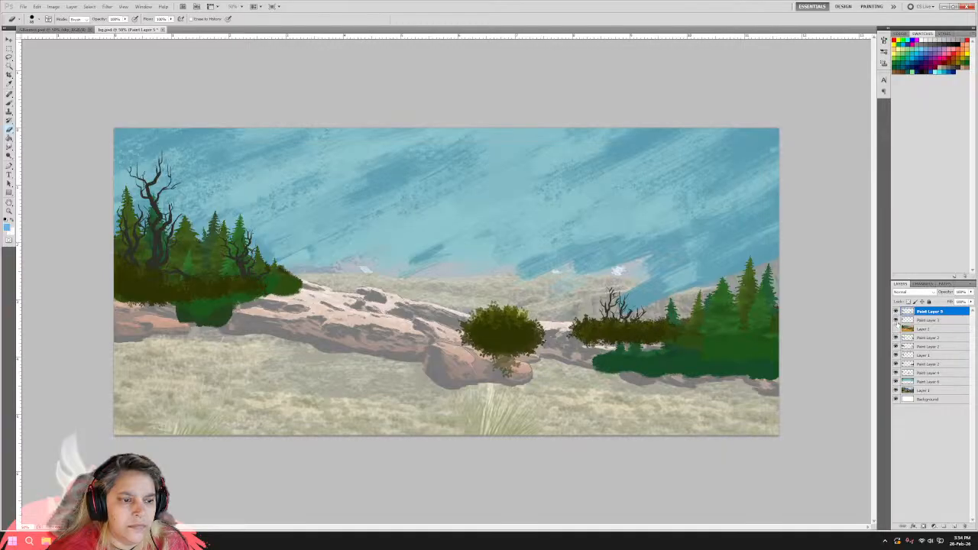
left_click(897, 320)
left_click(896, 320)
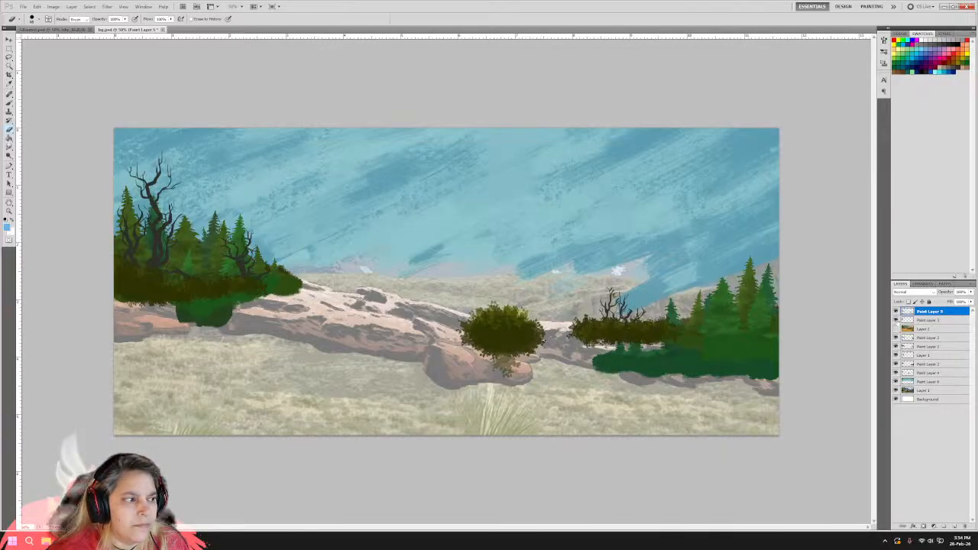
Copy the entire contents of the sky paint layer in bg.psd.
left_click(924, 320)
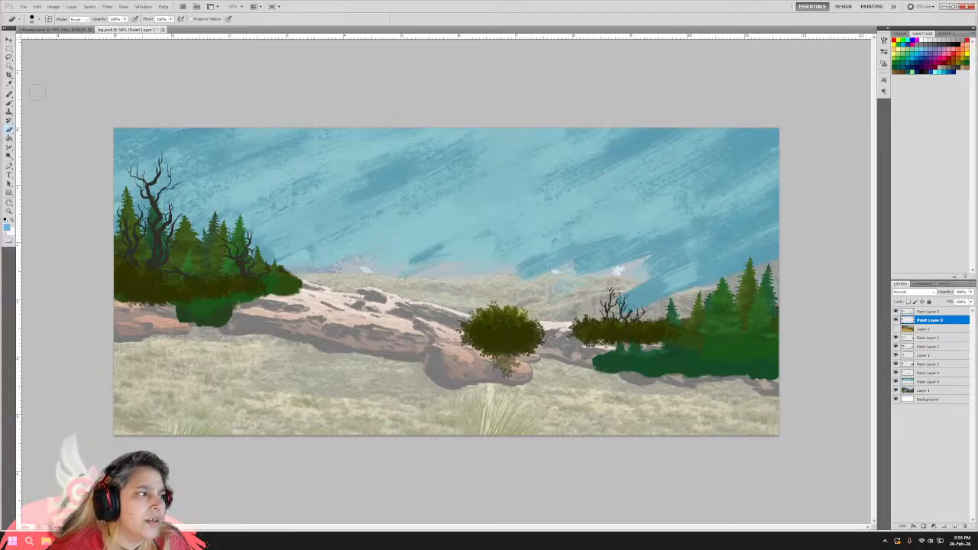
left_click(9, 48)
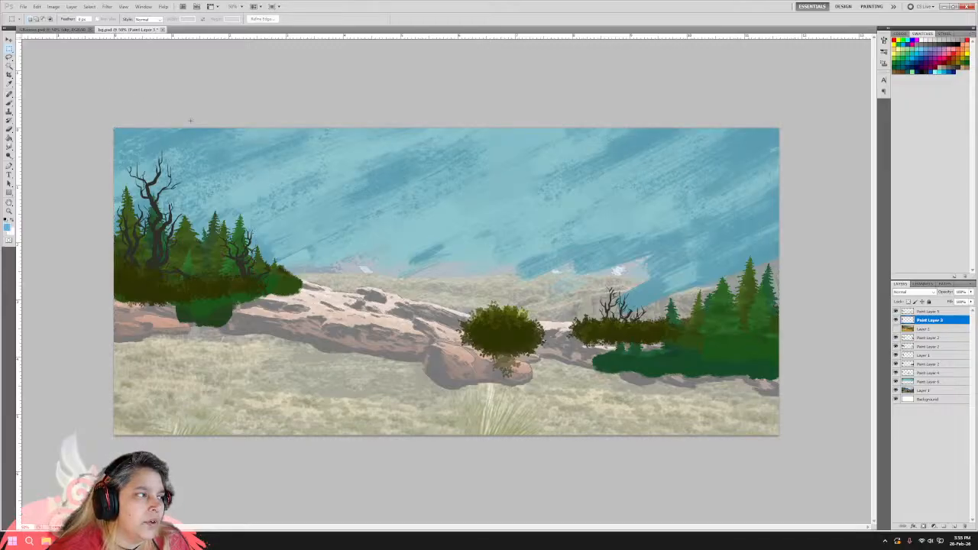
left_click(919, 382)
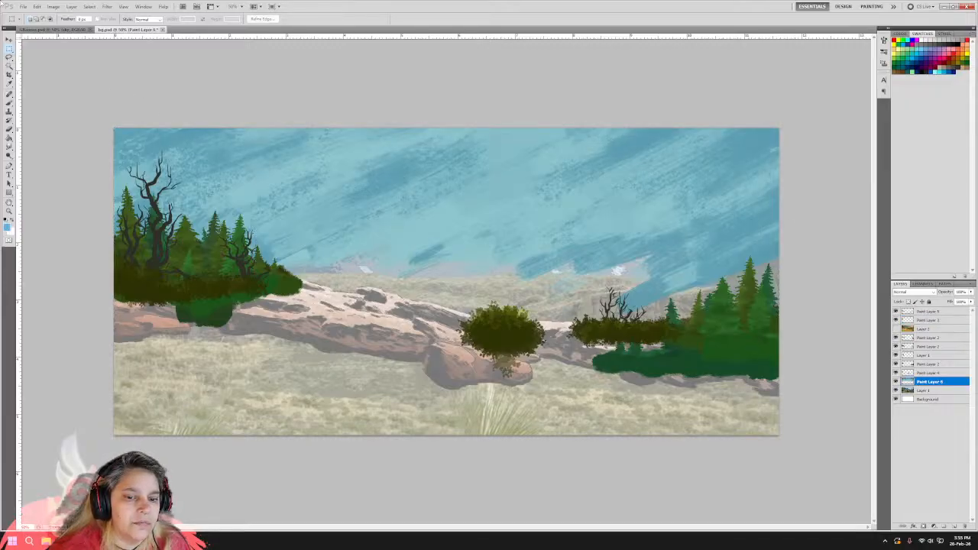
key("ctrl+a")
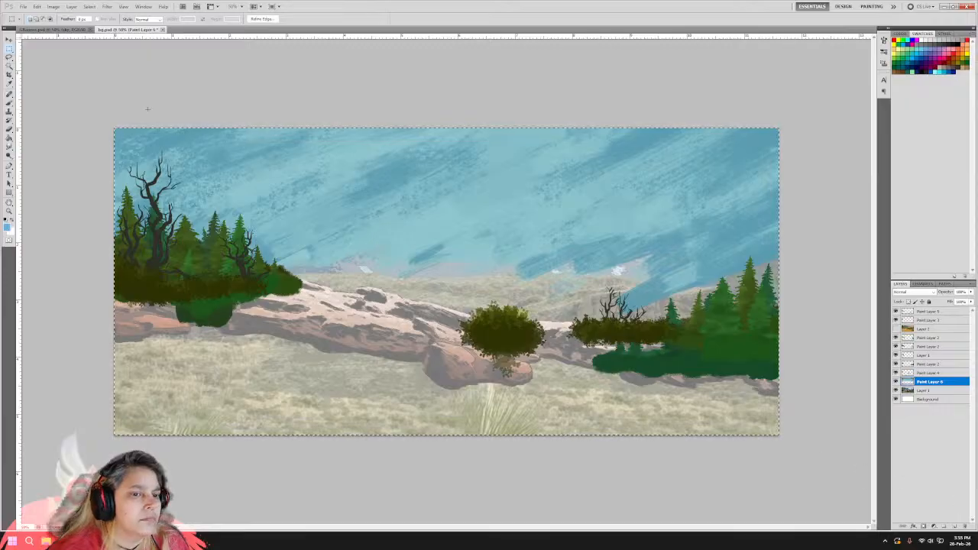
left_click(36, 7)
left_click(48, 58)
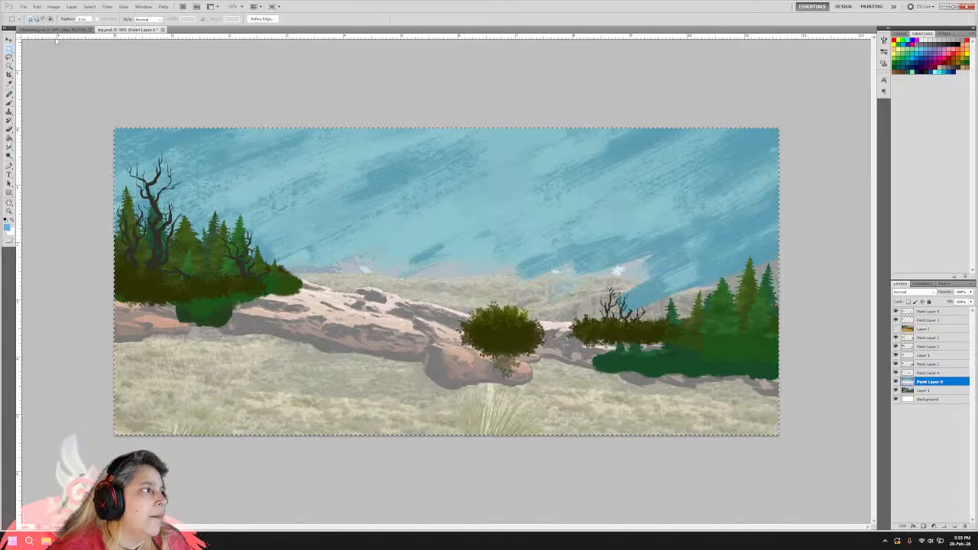
Paste the copied sky into the sky group of GBanner.psd and move it up to cover the existing sky.
left_click(61, 29)
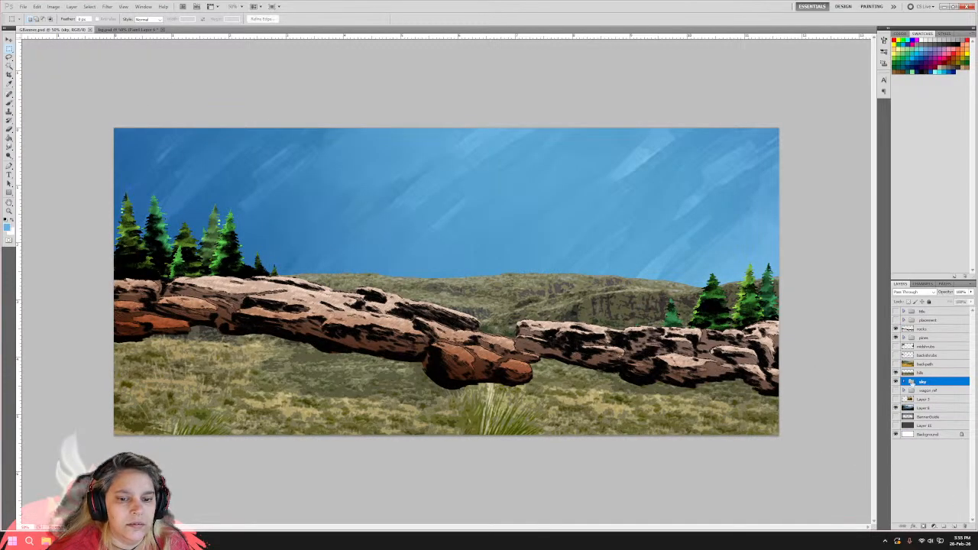
left_click(903, 381)
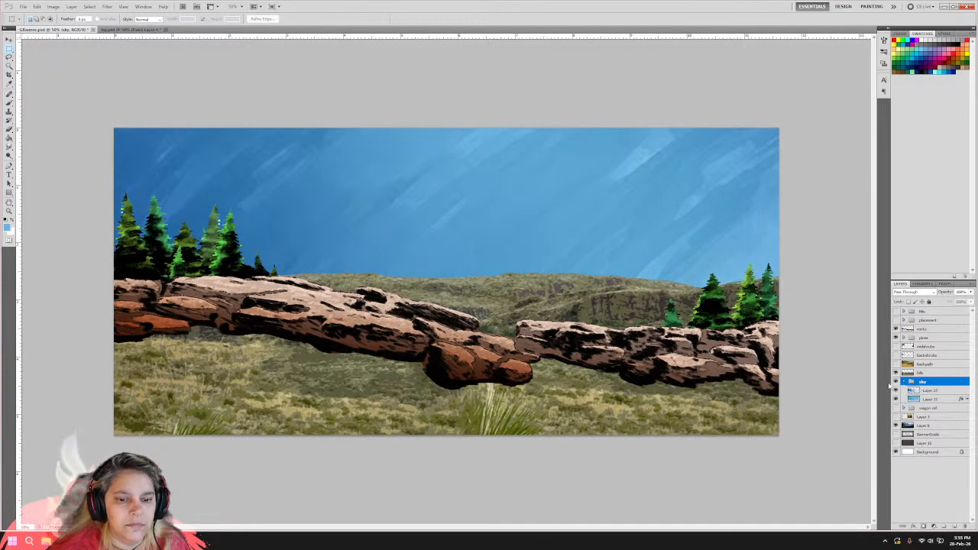
left_click(36, 7)
left_click(44, 71)
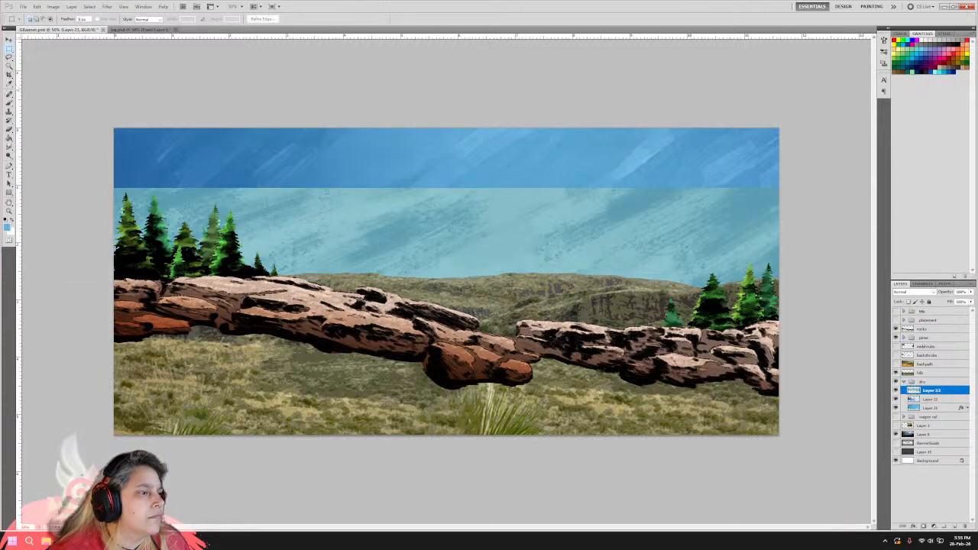
key("v")
left_click_drag(367, 236, 365, 167)
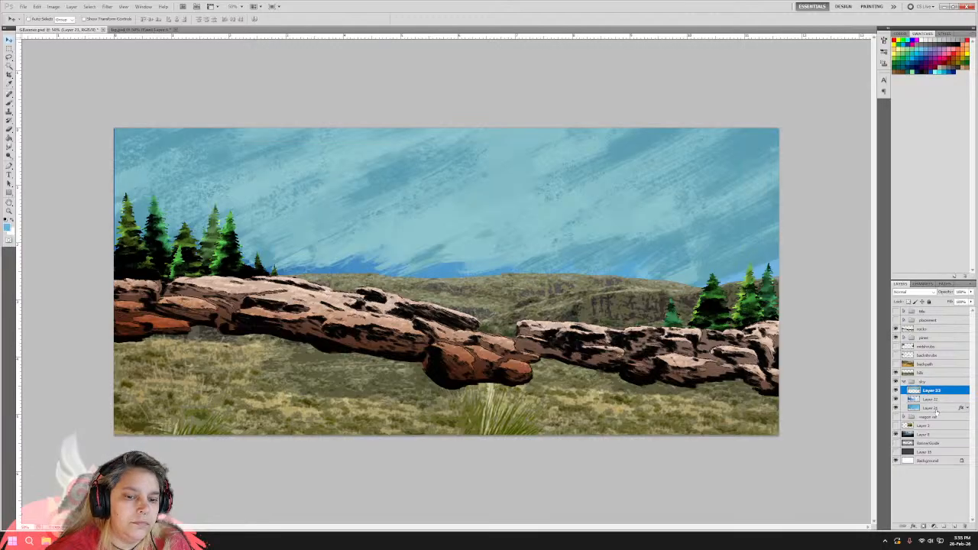
Compare Overlay and Soft Light blending on the pasted sky layer, keep Soft Light, and collapse the sky group.
left_click(913, 292)
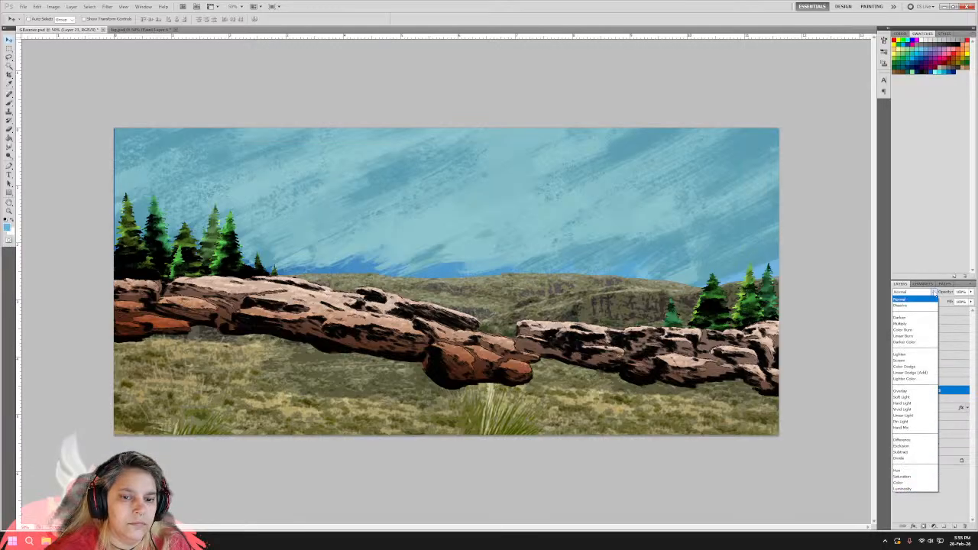
left_click(903, 397)
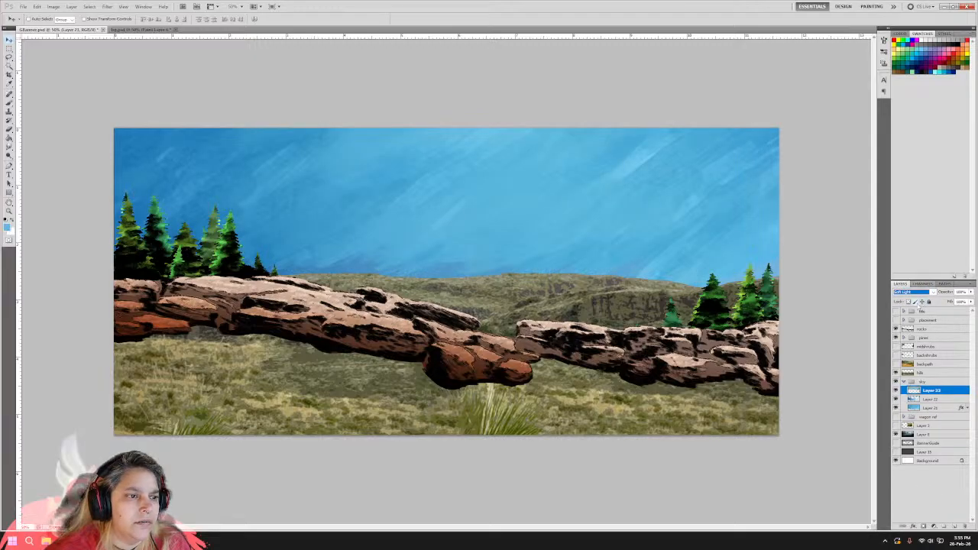
scroll(908, 294, "up", 1)
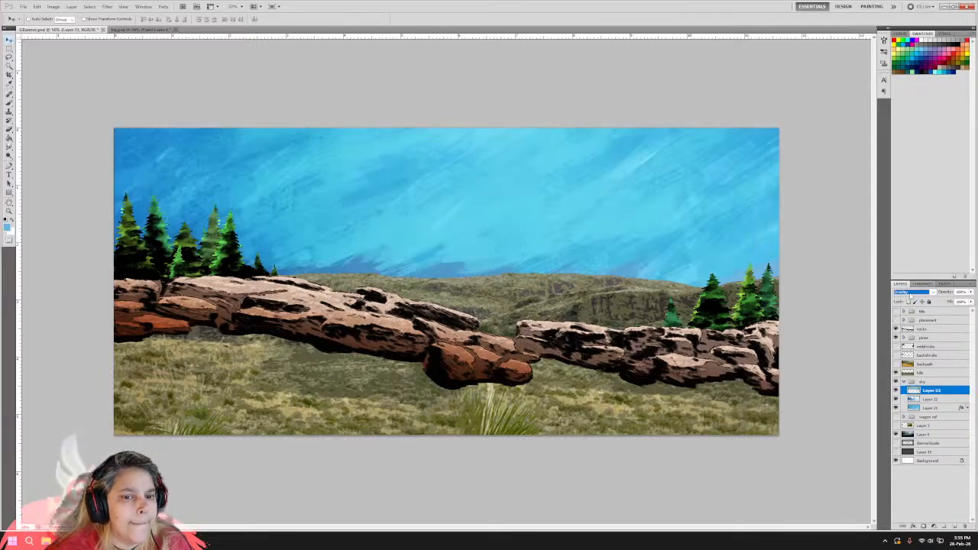
scroll(909, 296, "down", 1)
scroll(909, 296, "up", 1)
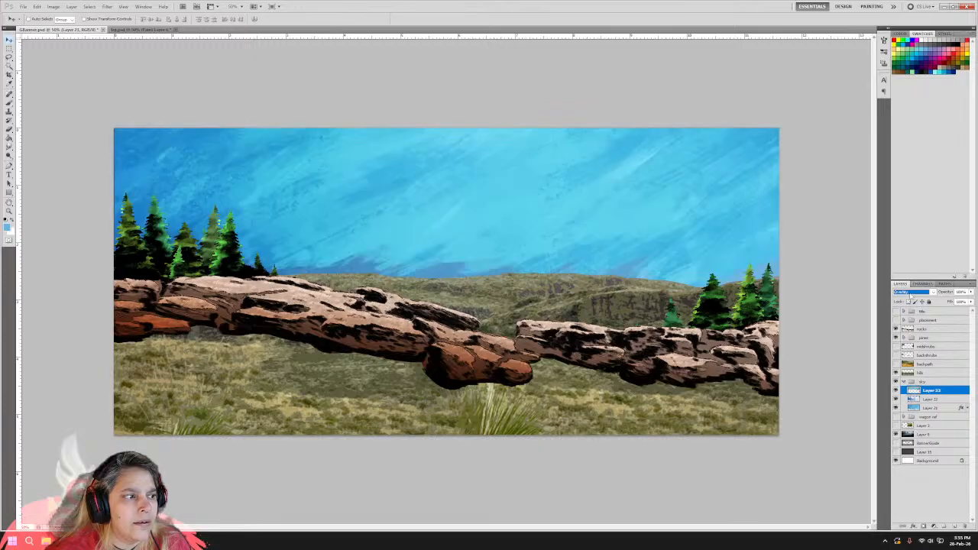
scroll(909, 296, "down", 1)
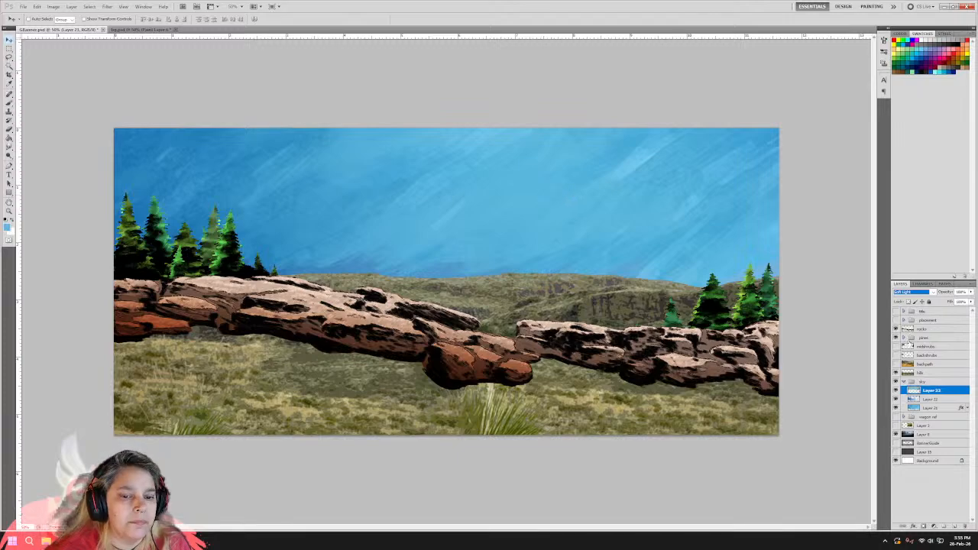
left_click(904, 382)
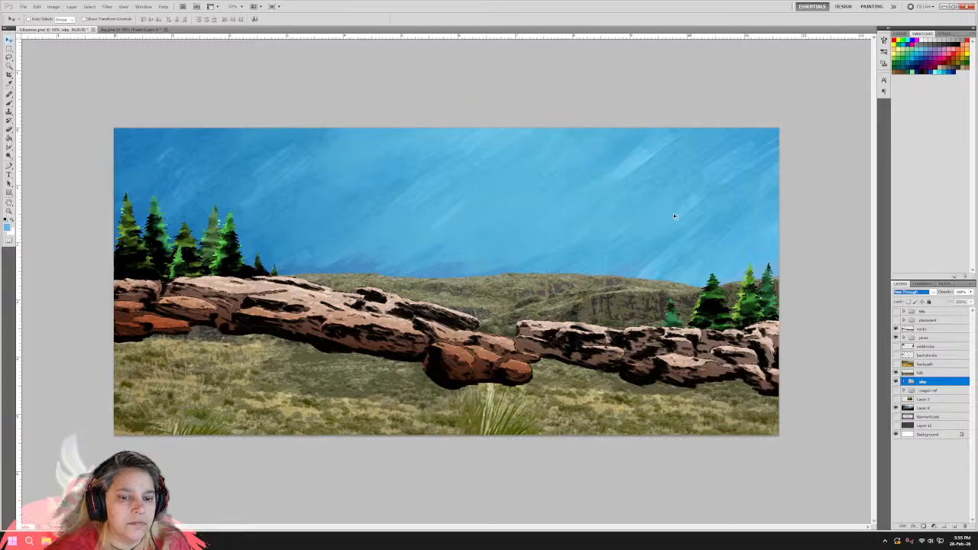
Switch to bg.psd, toggle its two topmost paint layers to identify them, and copy the layer holding the bare trees.
left_click(131, 30)
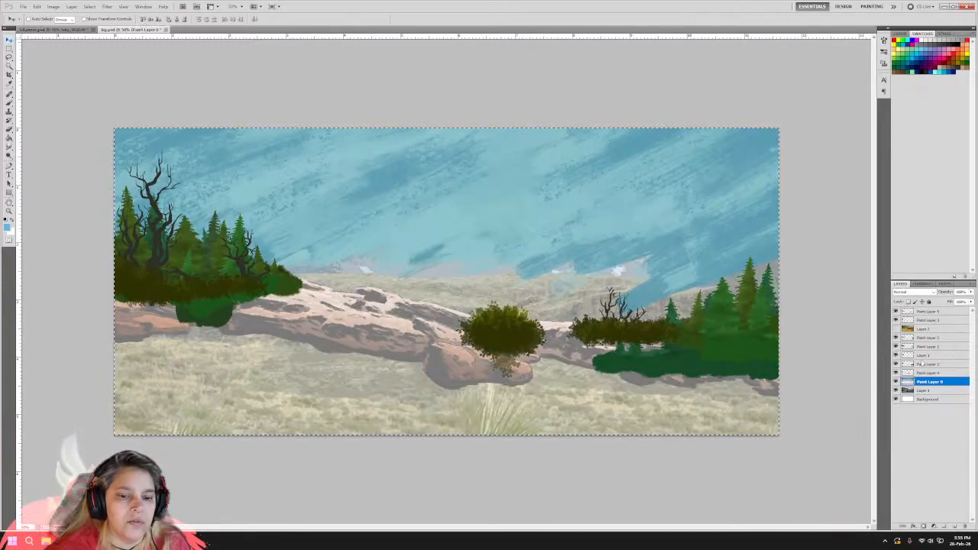
left_click(897, 312)
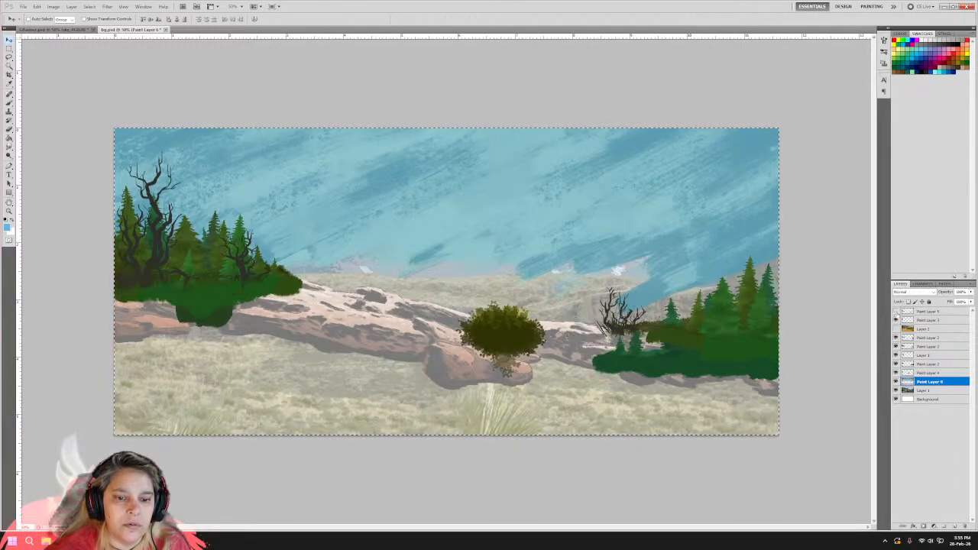
left_click(896, 312)
left_click(896, 320)
left_click(896, 320)
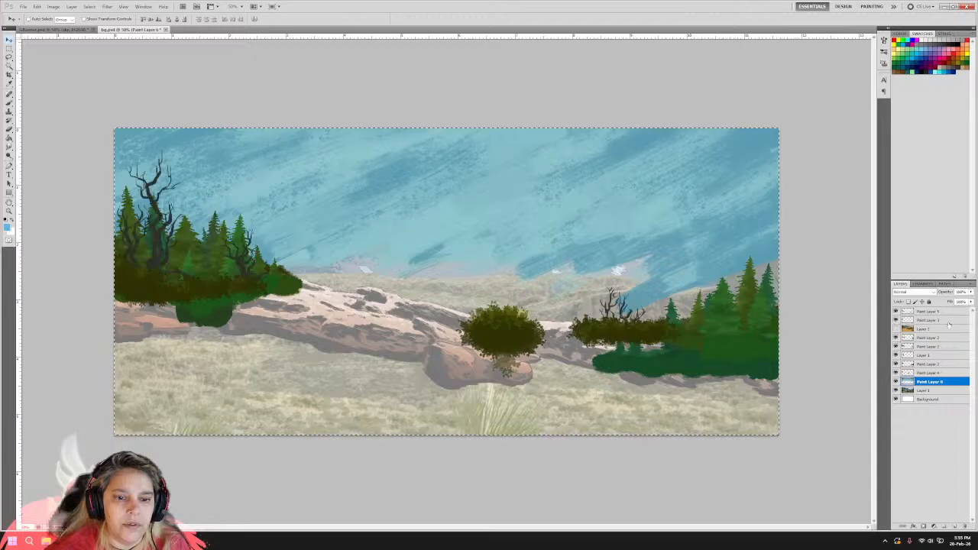
left_click(929, 321)
left_click(37, 7)
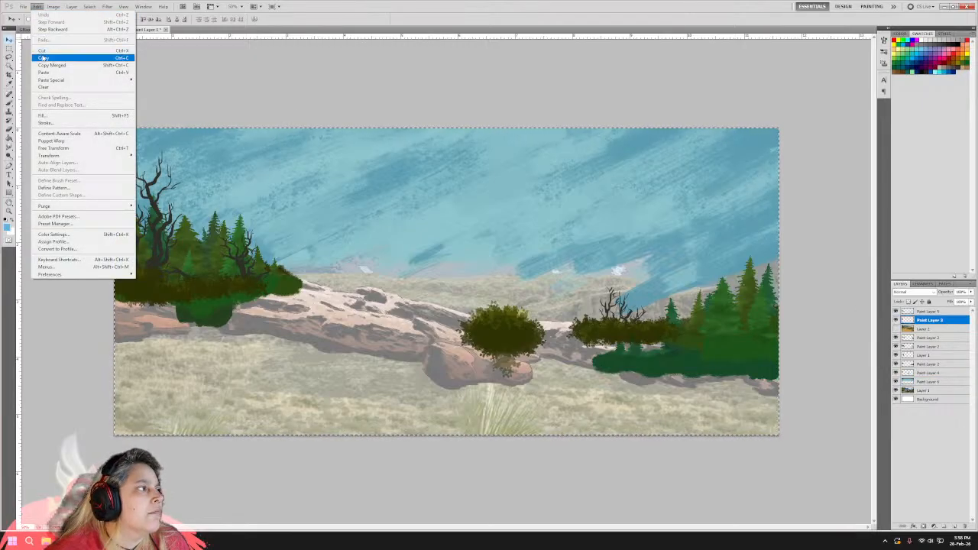
left_click(44, 58)
Paste the bare trees into GBanner.psd, align them with the pines and rocks, and stack their layer directly above backpath.
left_click(53, 29)
left_click(37, 7)
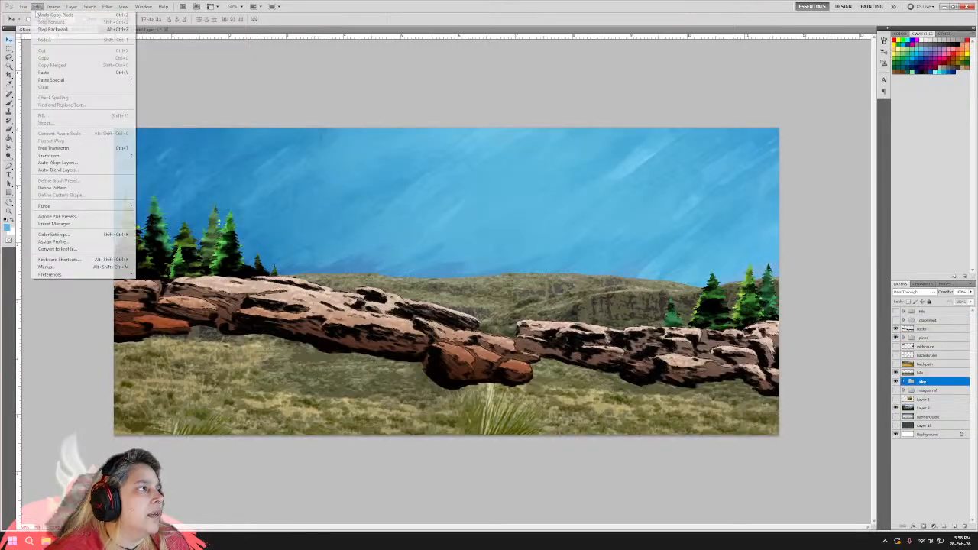
left_click(47, 72)
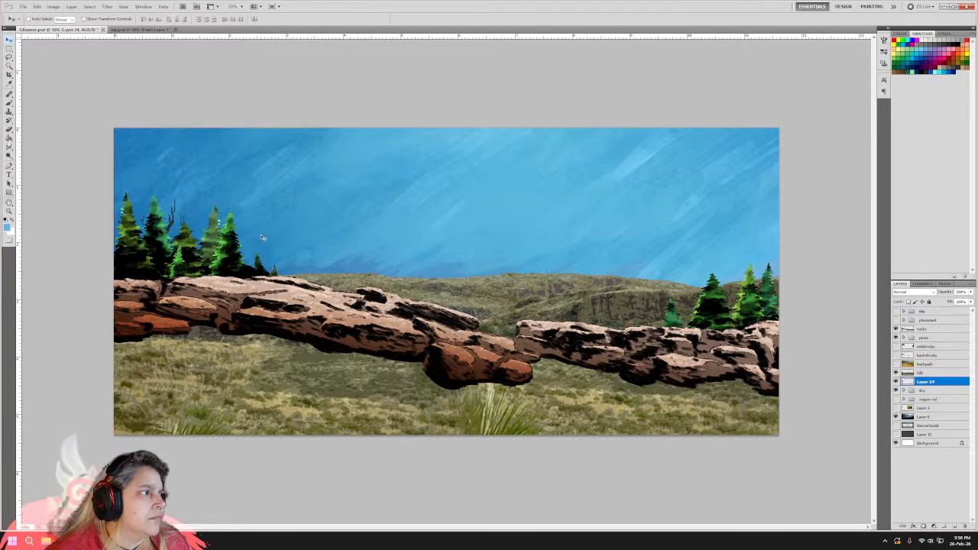
left_click_drag(261, 238, 269, 187)
left_click_drag(940, 385, 934, 361)
mouse_move(625, 311)
left_mouse_down()
mouse_move(663, 317)
mouse_move(601, 319)
mouse_move(611, 313)
left_mouse_up()
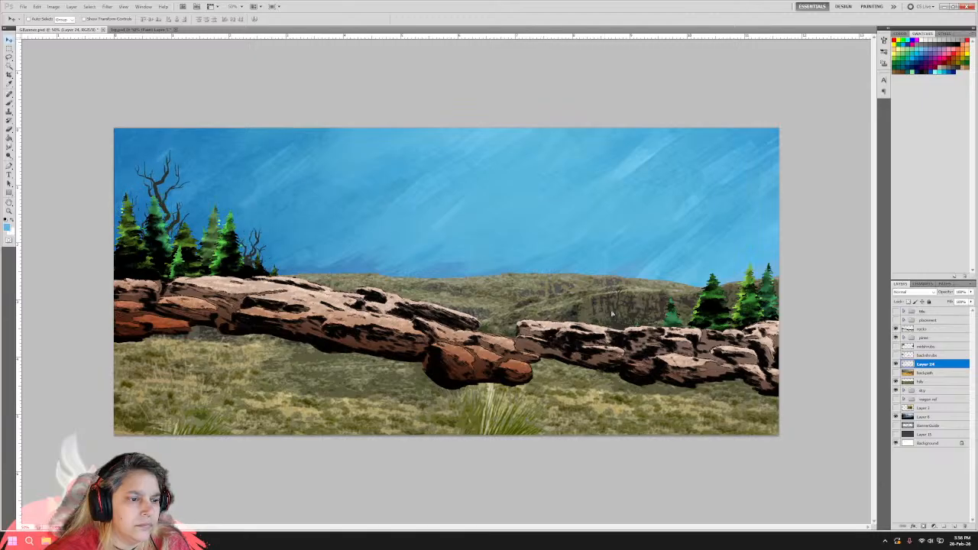
Try placing the bare-tree layer in the pines group and shifting it right, and undo these changes.
left_click_drag(930, 367, 926, 337)
left_click_drag(646, 316, 661, 316)
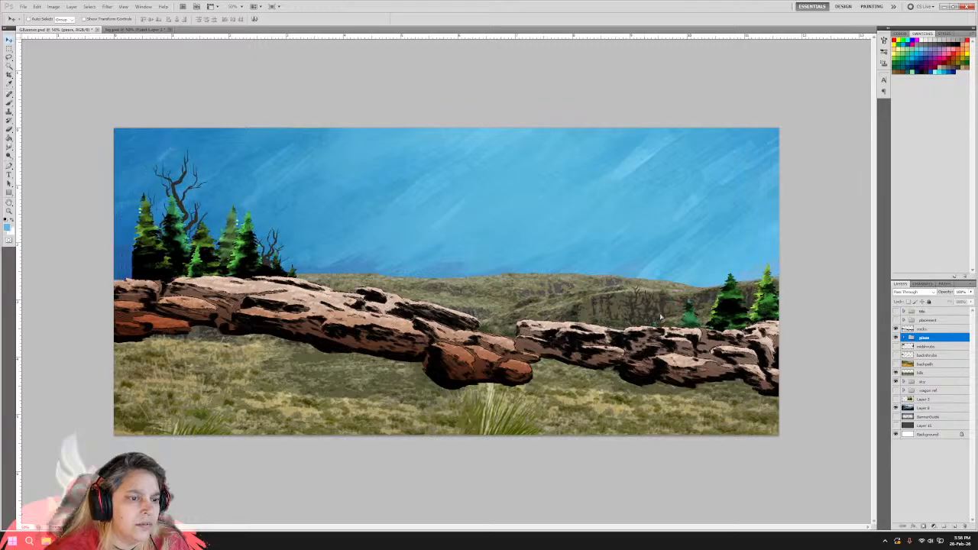
left_click(37, 6)
left_click(47, 15)
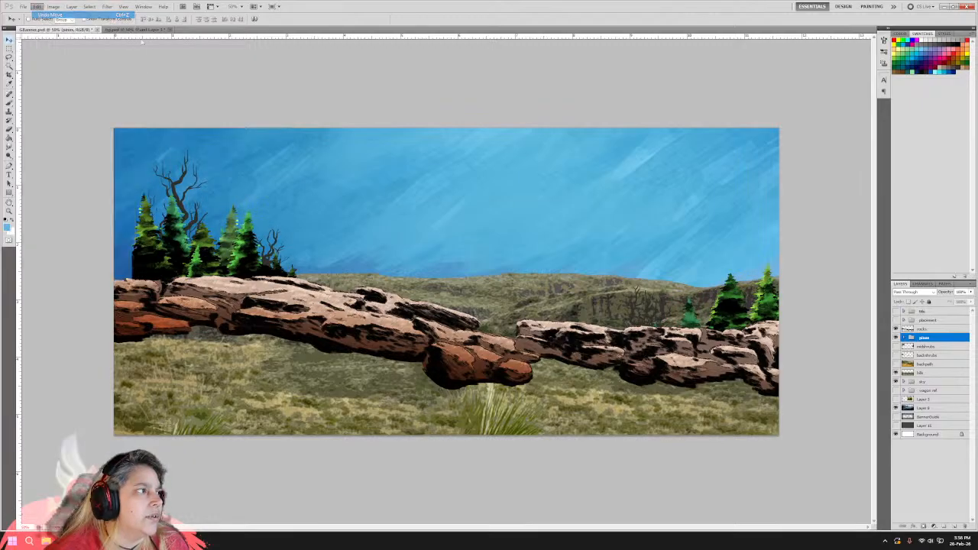
left_click(37, 6)
left_click(47, 14)
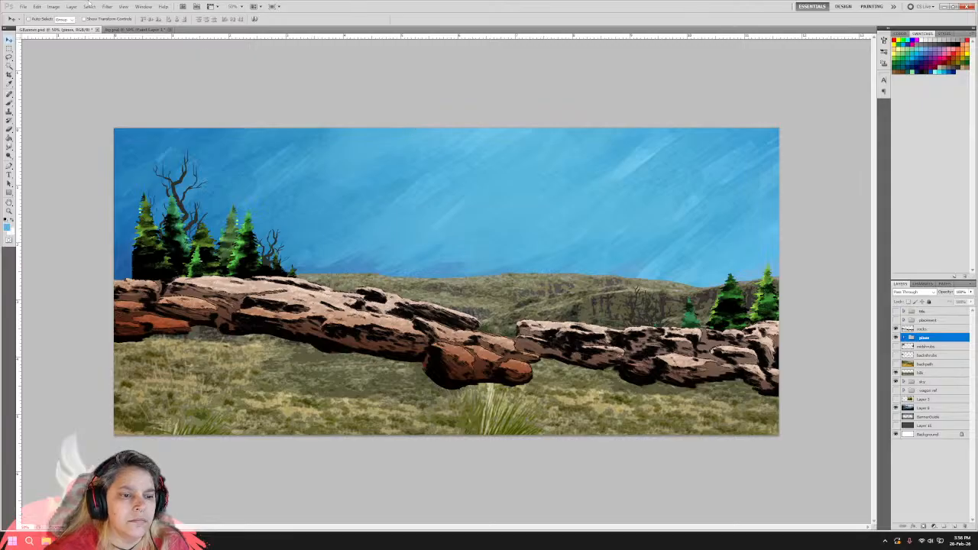
left_click(36, 6)
left_click(40, 29)
left_click(37, 6)
left_click(40, 29)
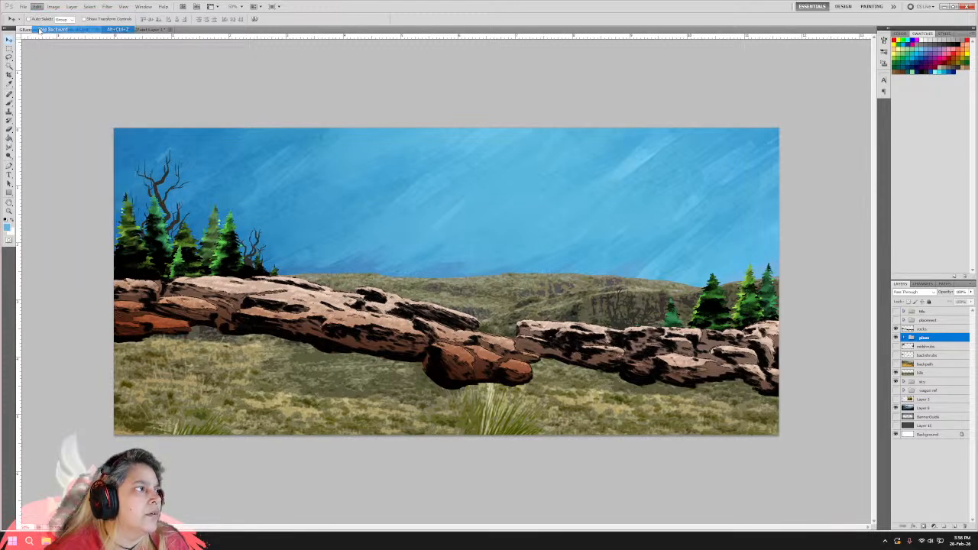
Stack the bare-tree layer between the rocks layer and the pines group, and shift the trees slightly right.
mouse_move(934, 364)
left_mouse_down()
mouse_move(929, 325)
mouse_move(929, 335)
left_mouse_up()
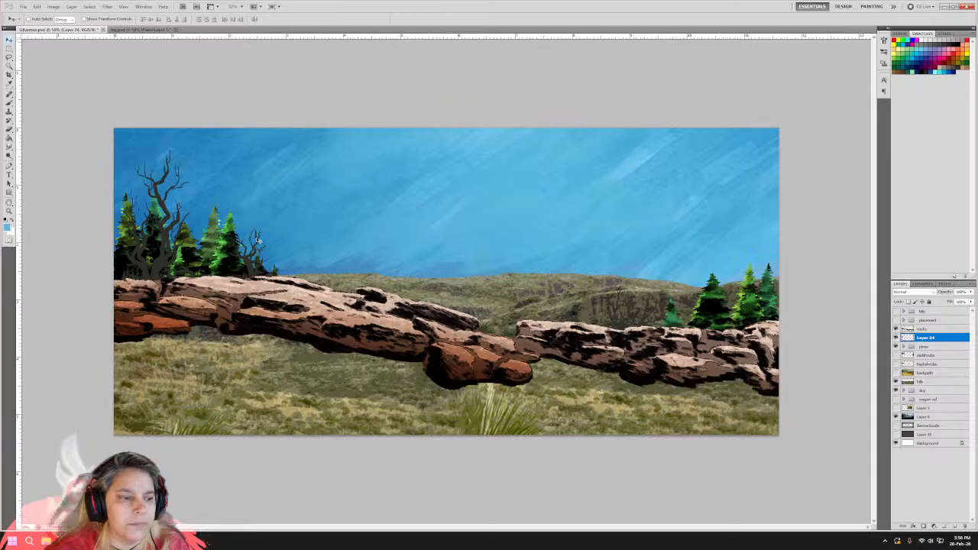
mouse_move(245, 260)
left_mouse_down()
mouse_move(265, 259)
mouse_move(242, 267)
mouse_move(260, 263)
left_mouse_up()
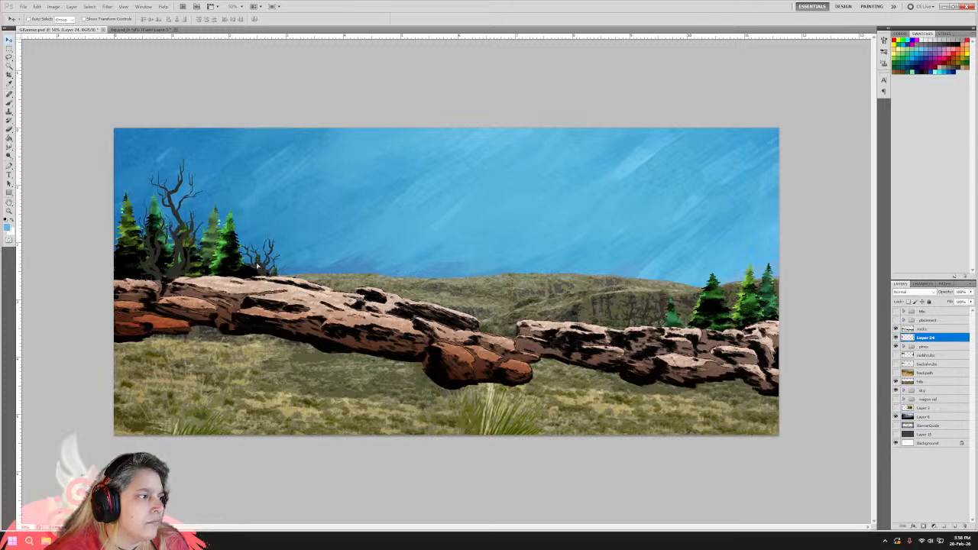
left_click_drag(258, 266, 255, 263)
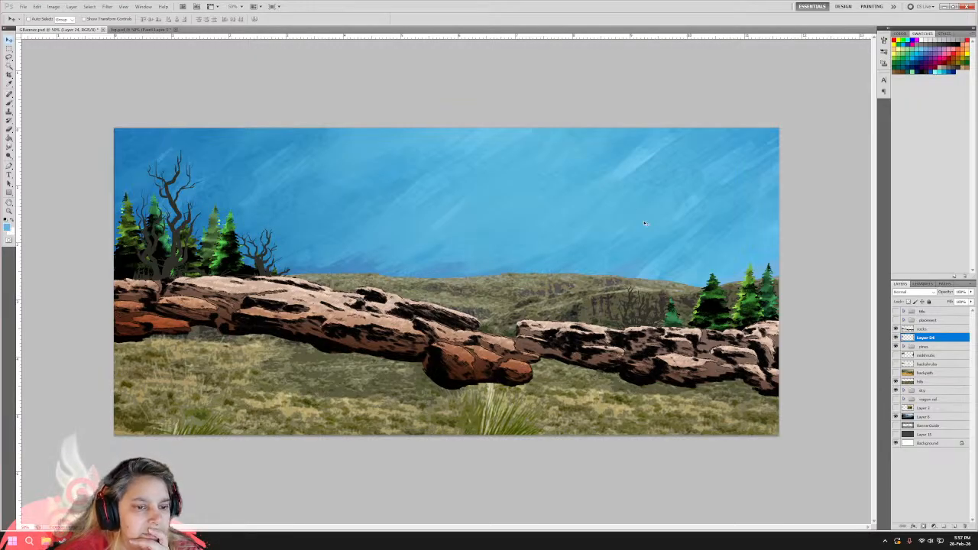
Toggle the visibility of the midshrubs and backpath layers to compare them with the bare trees.
left_click(896, 355)
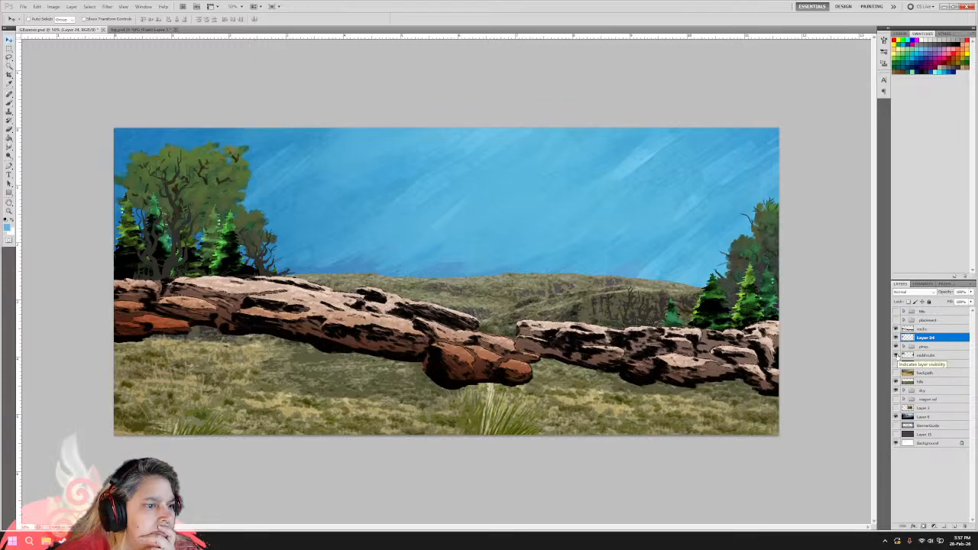
left_click(896, 356)
left_click(896, 356)
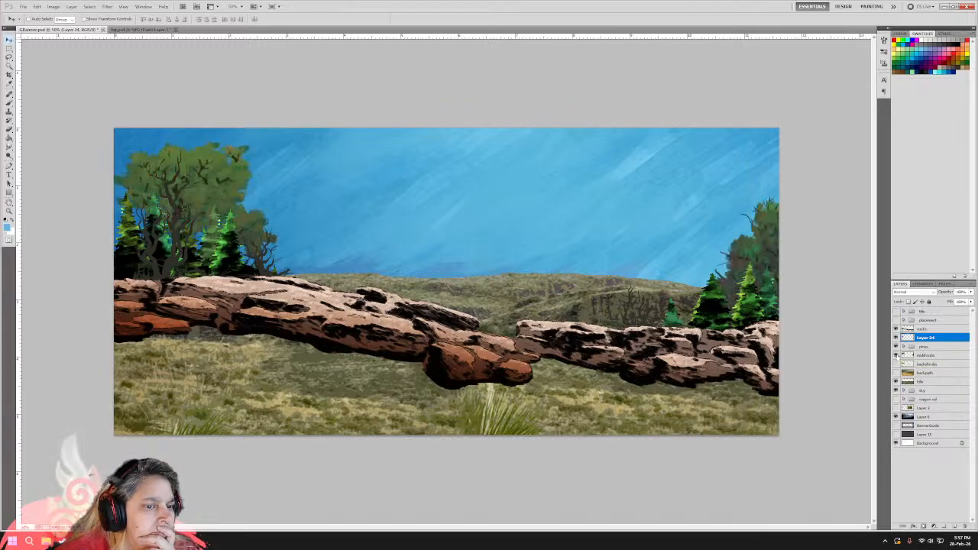
left_click(897, 355)
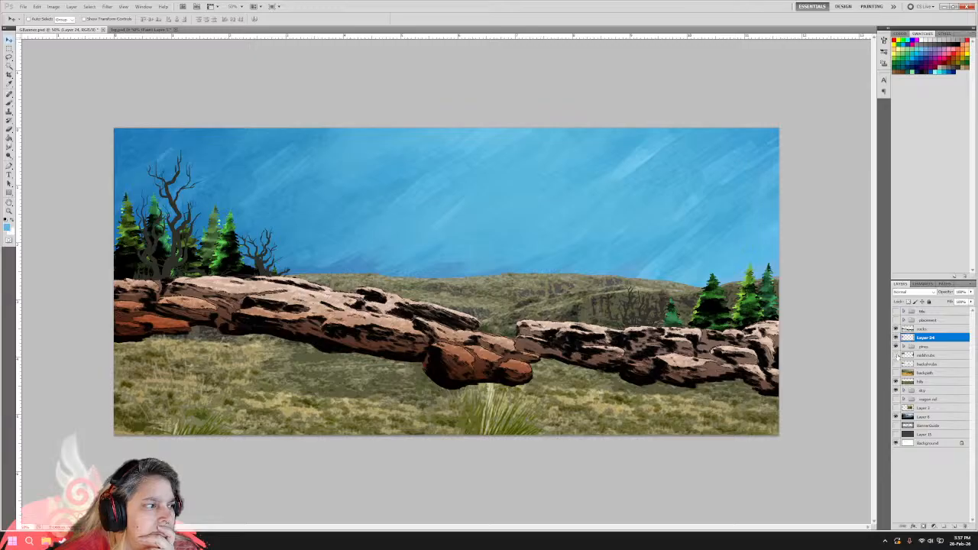
left_click(896, 355)
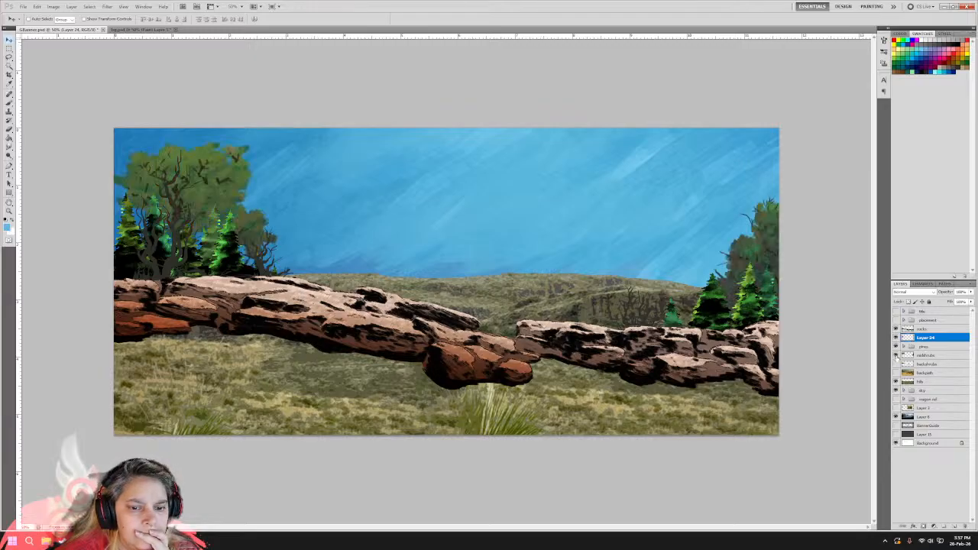
left_click(896, 355)
left_click(896, 372)
left_click(896, 373)
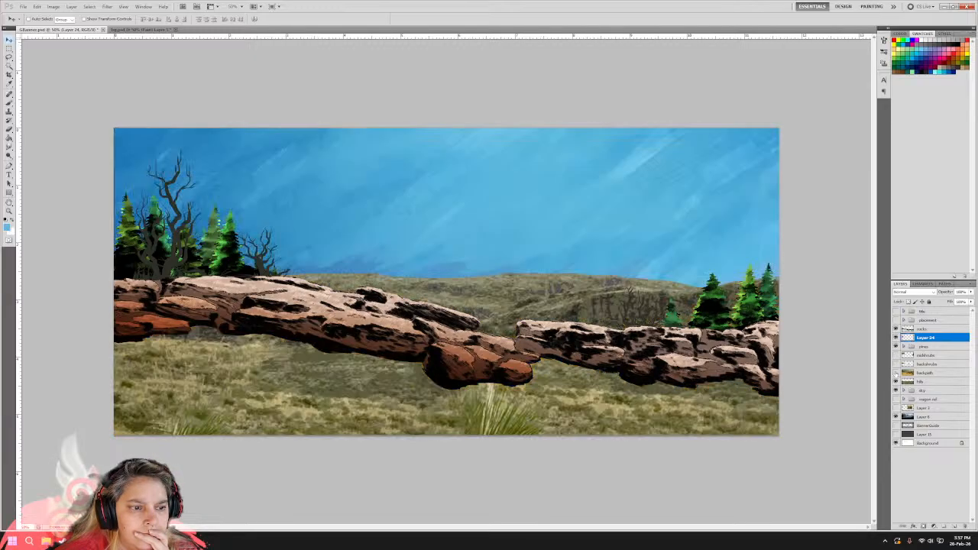
left_click(896, 372)
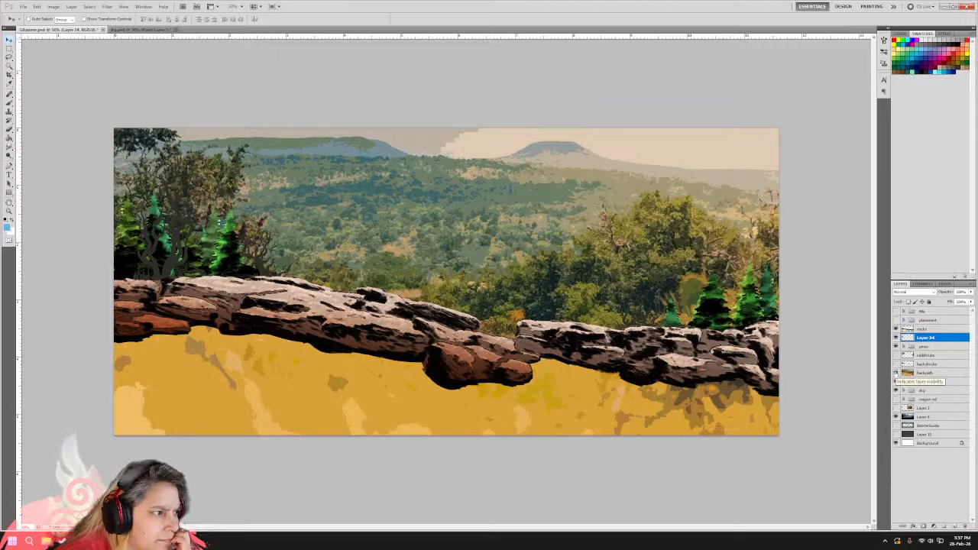
left_click(897, 372)
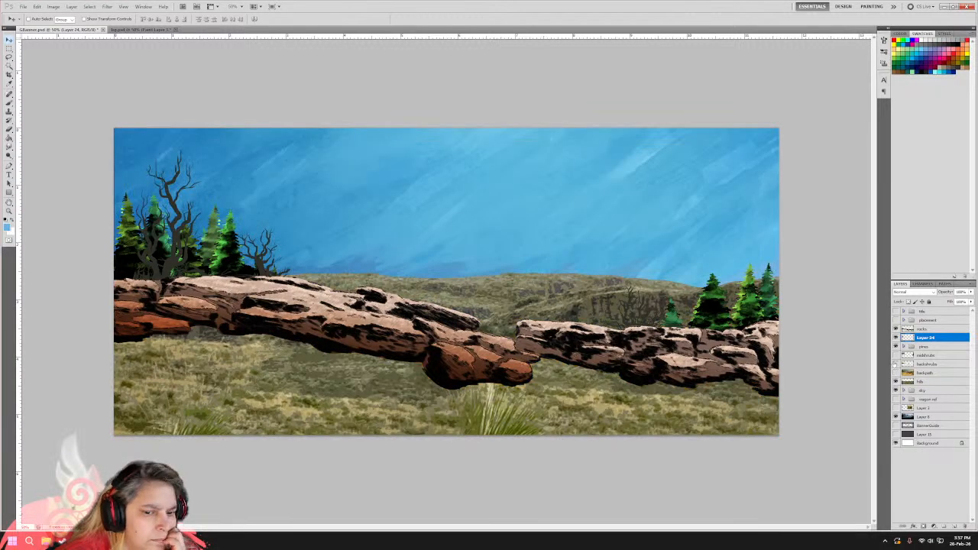
Show the backshrubs layer and toggle the bare-tree layer's visibility to check how the two combine.
left_click(896, 364)
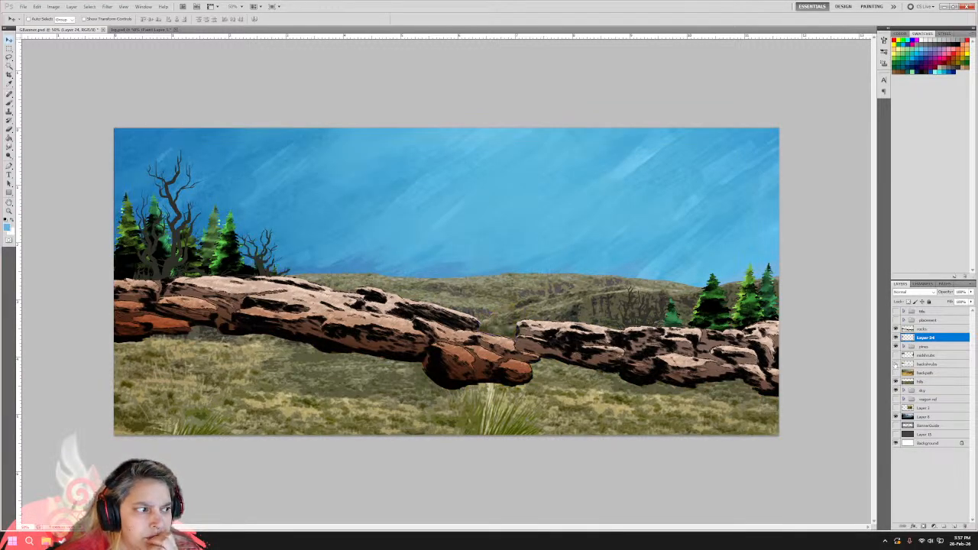
left_click(896, 363)
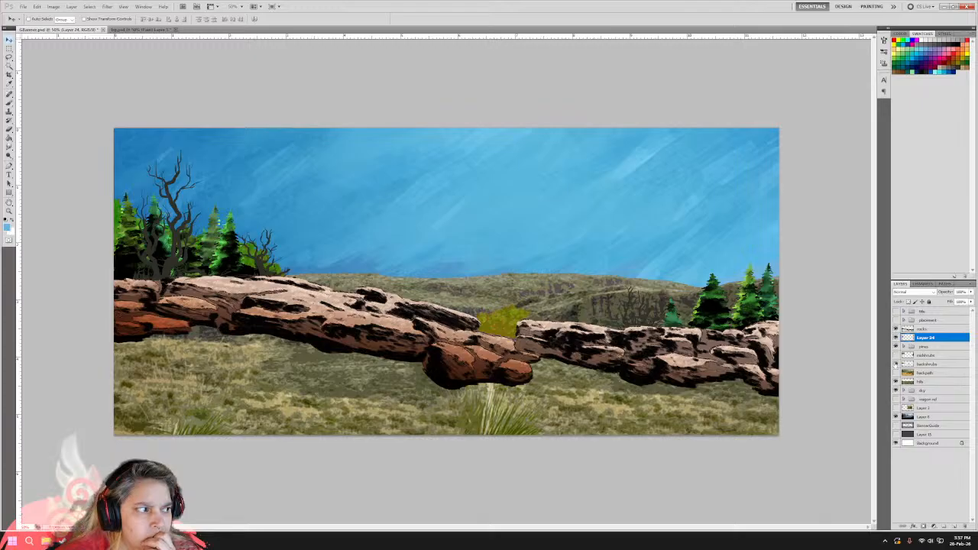
left_click(896, 363)
left_click(896, 364)
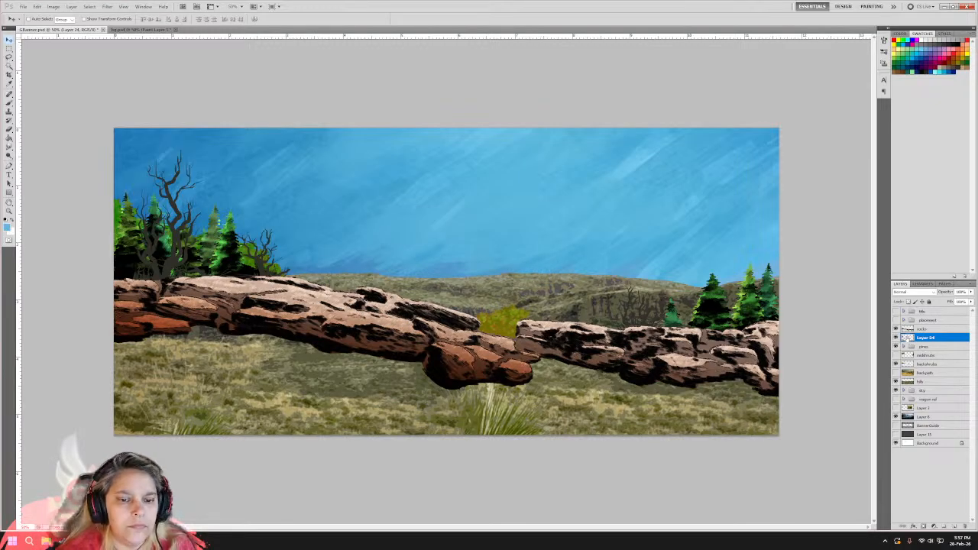
left_click(896, 337)
left_click(896, 337)
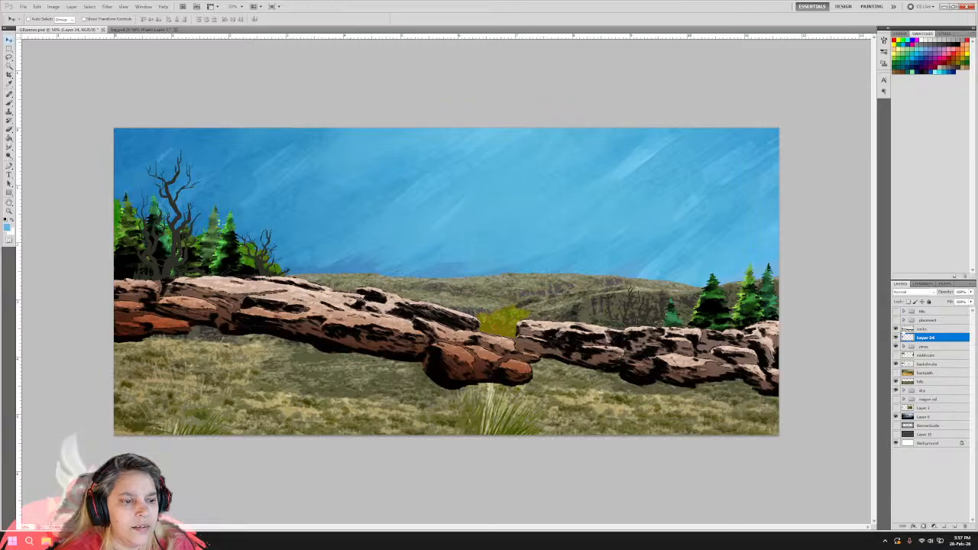
Open the Filter Gallery for the bare-tree layer, try the Line pattern type, and delete the Halftone Pattern effect.
left_click(913, 526)
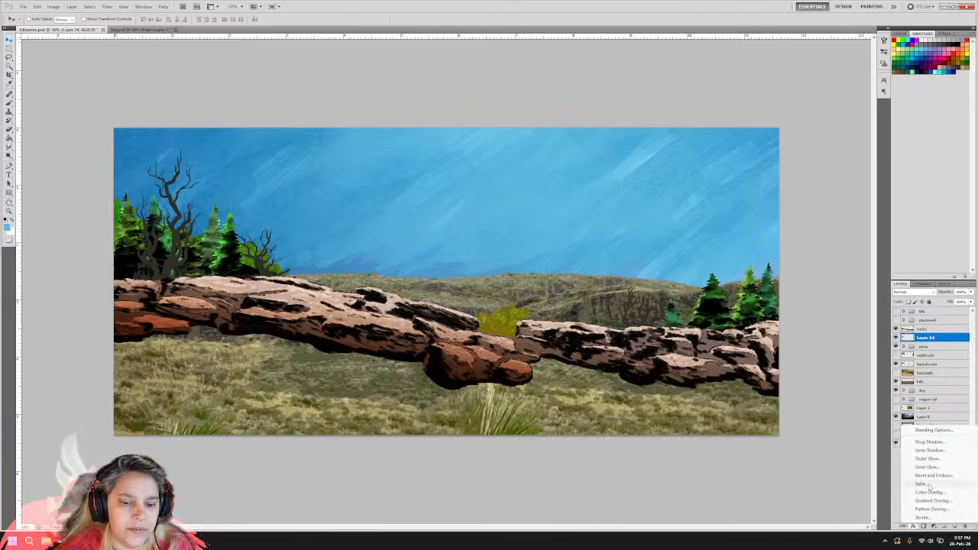
left_click(107, 6)
left_click(108, 7)
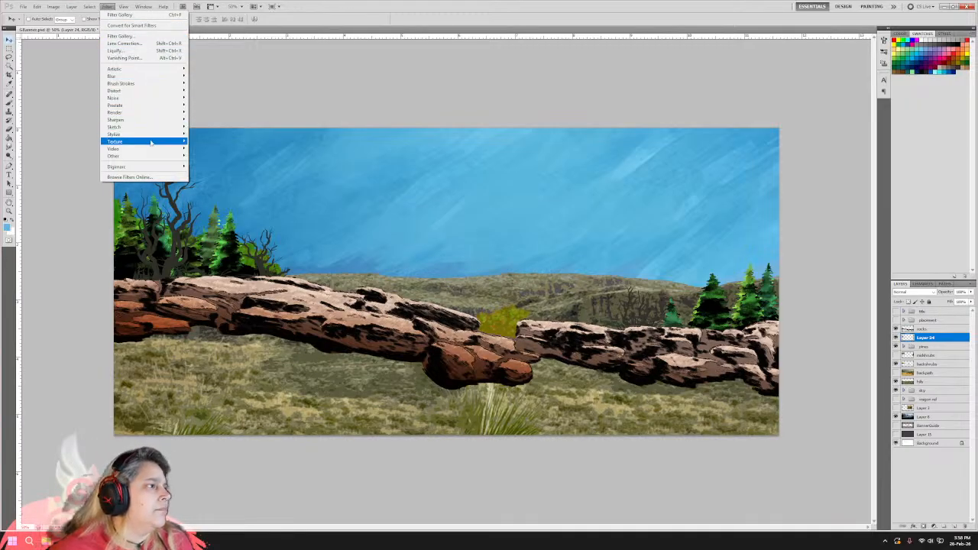
left_click(120, 36)
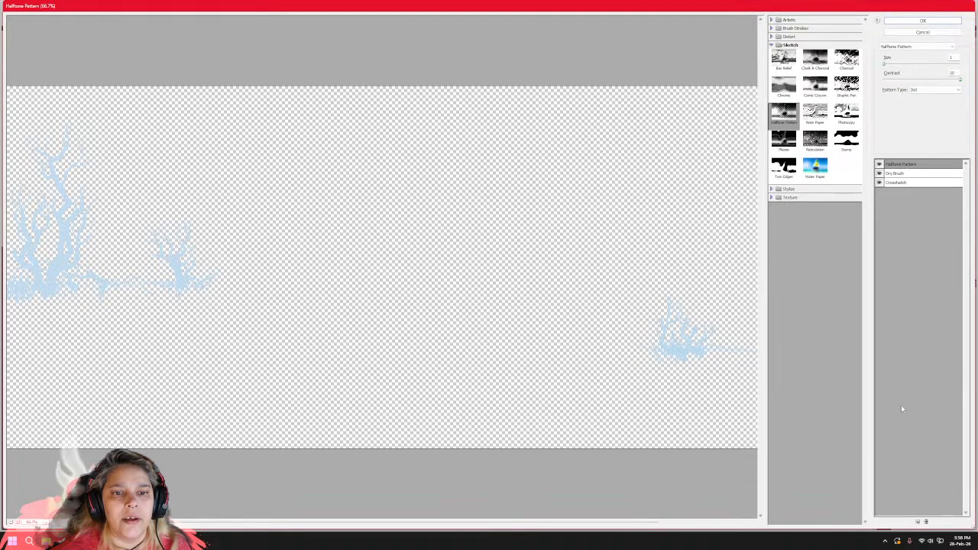
left_click(948, 90)
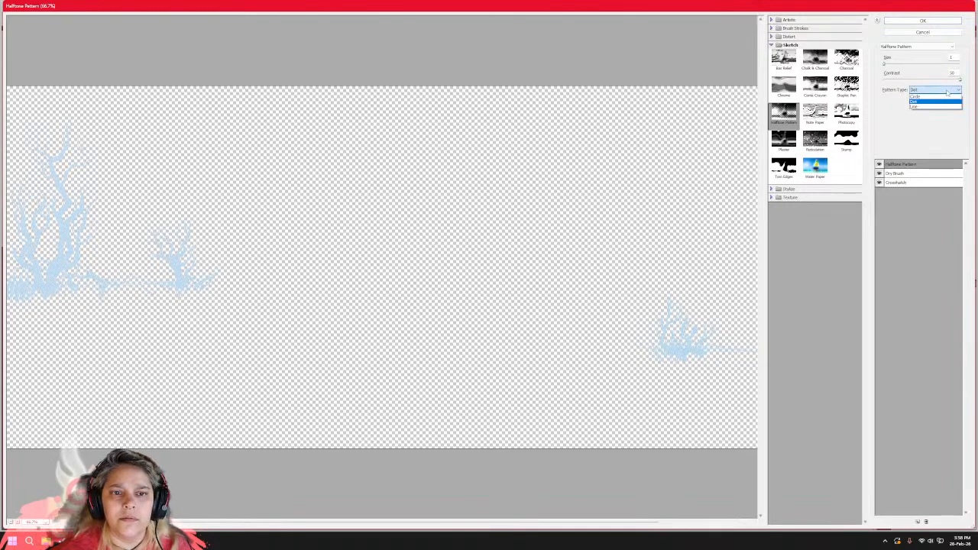
left_click(940, 107)
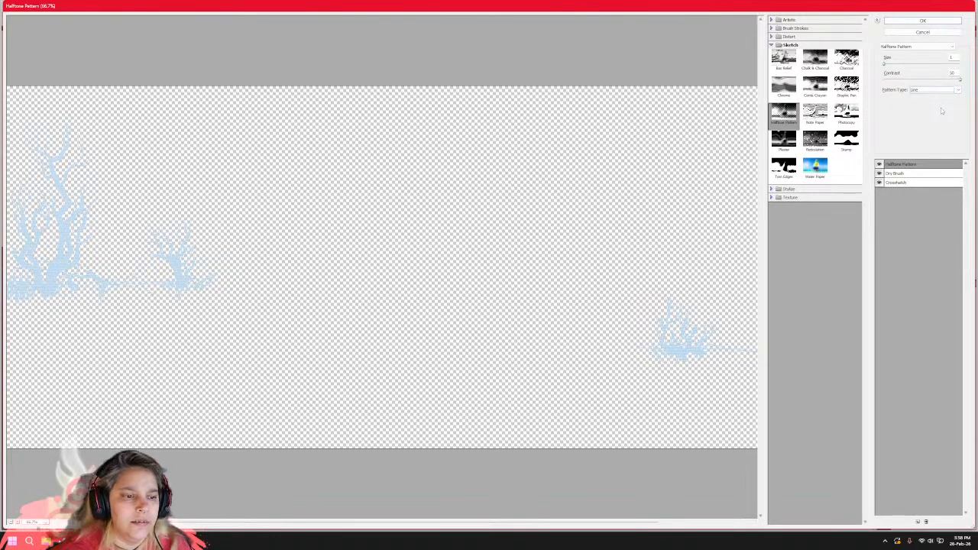
left_click(926, 522)
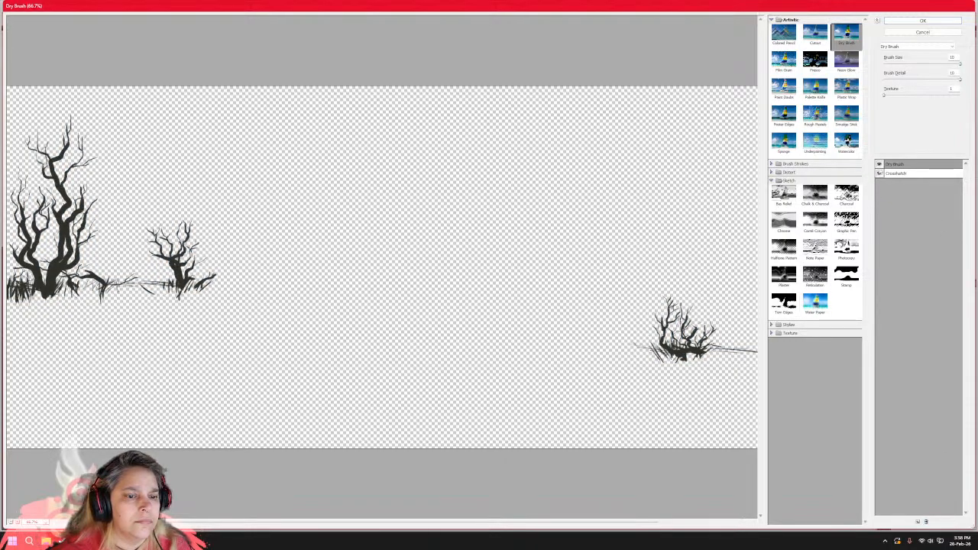
Try Fresco, Torn Edges, Plaster and Stamp in turn as the effect stacked above Crosshatch on the bare trees.
left_click(900, 174)
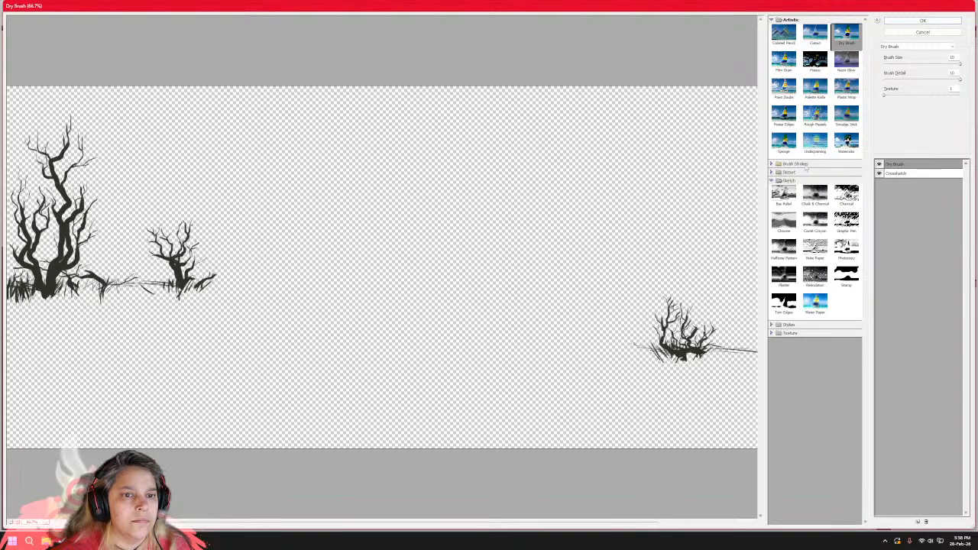
left_click(814, 62)
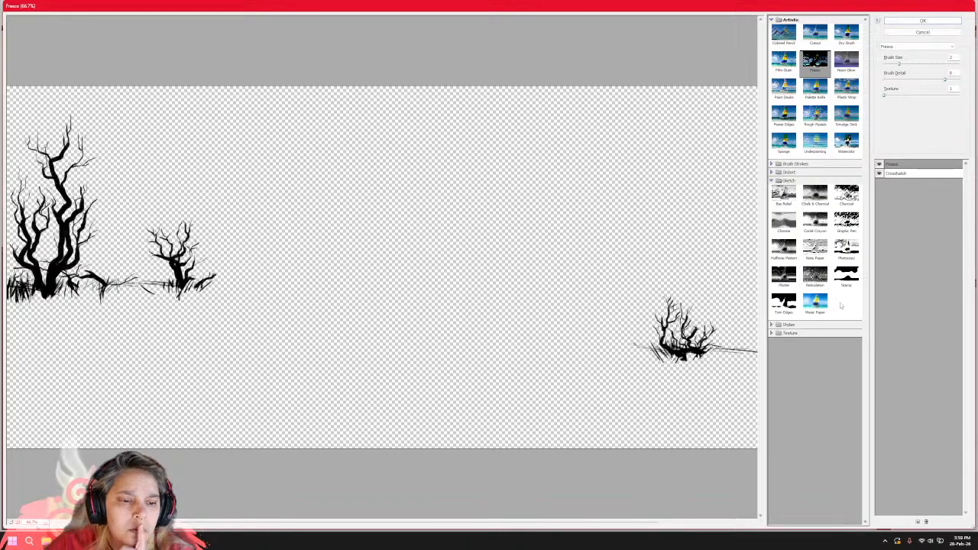
left_click(793, 309)
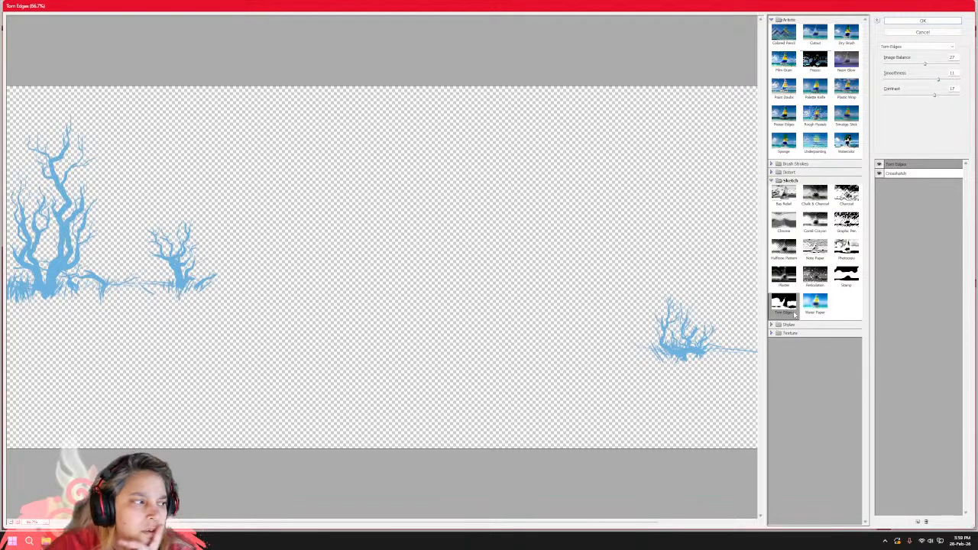
left_click(783, 277)
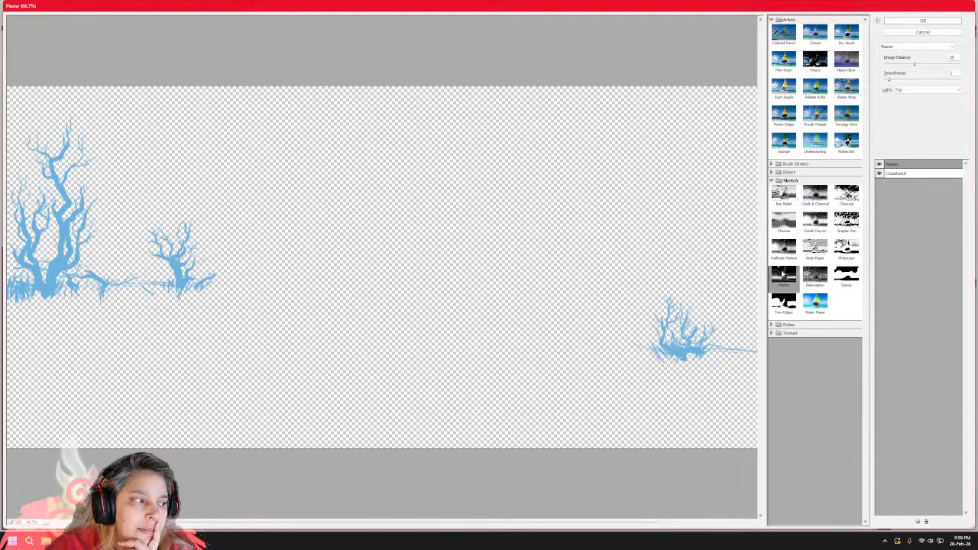
left_click(853, 280)
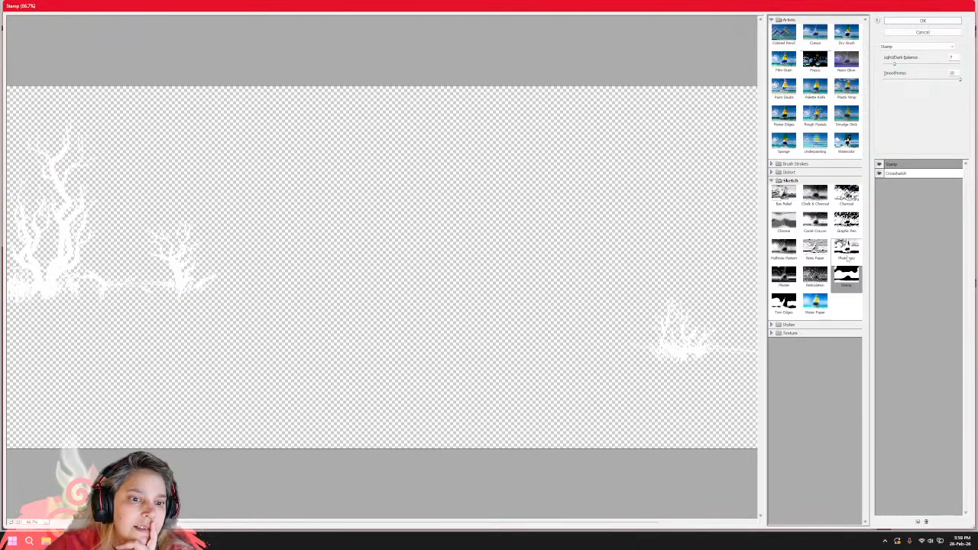
Try Photocopy with maximum Darkness, Graphic Pen, Charcoal with maximum Charcoal Thickness, and Chalk & Charcoal as the upper effect.
left_click(840, 256)
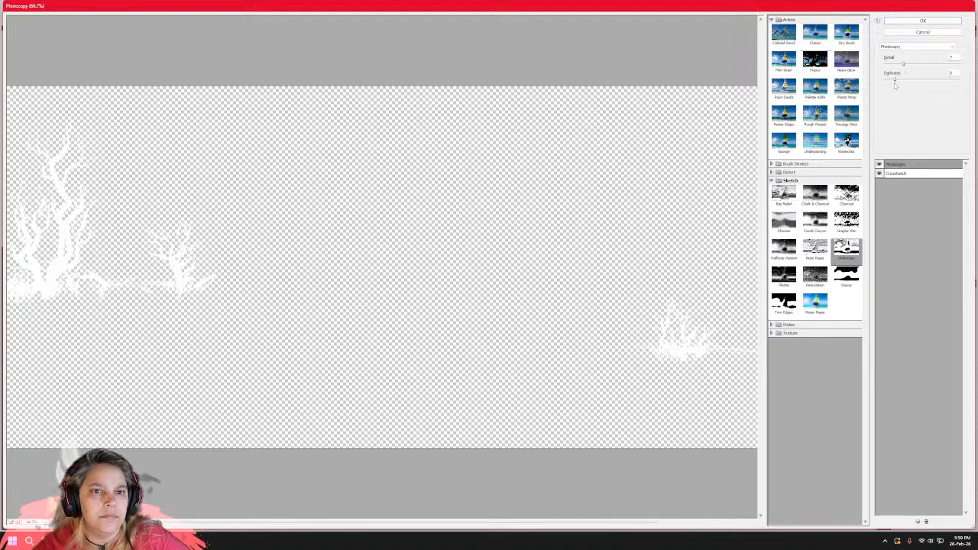
left_click_drag(894, 80, 960, 79)
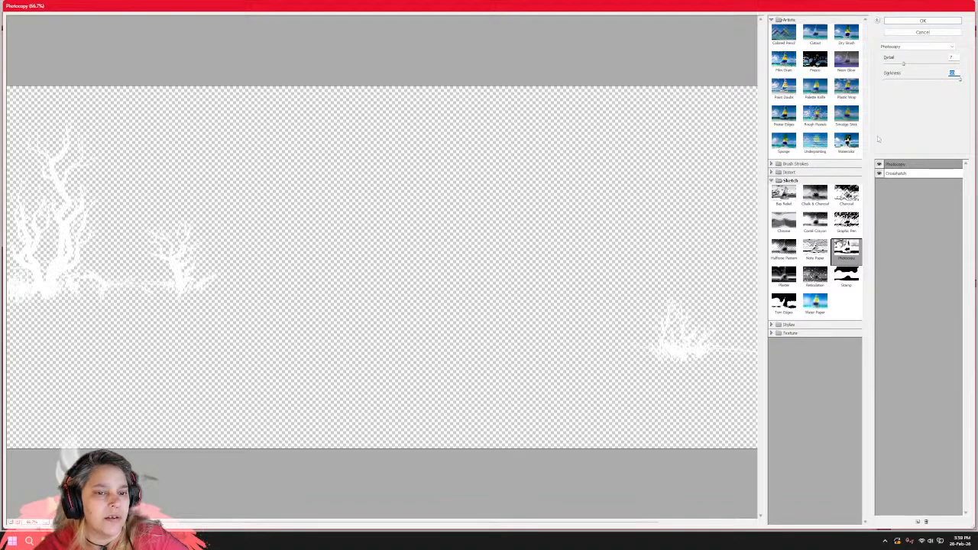
left_click(843, 224)
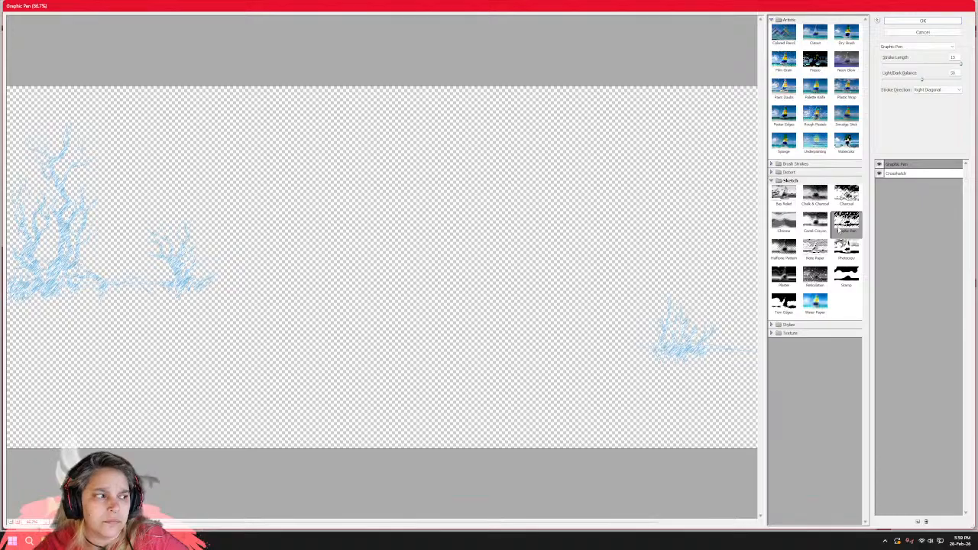
left_click(848, 199)
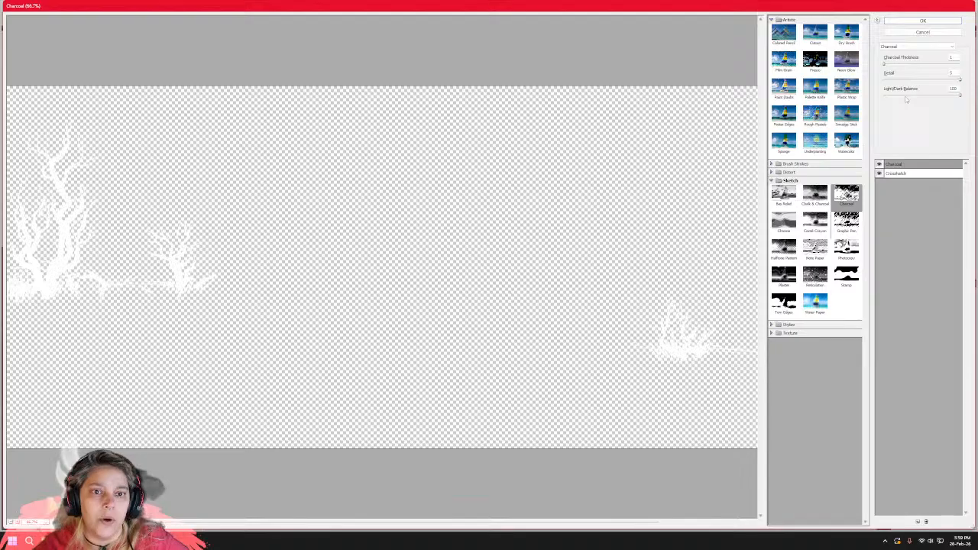
left_click_drag(885, 65, 970, 72)
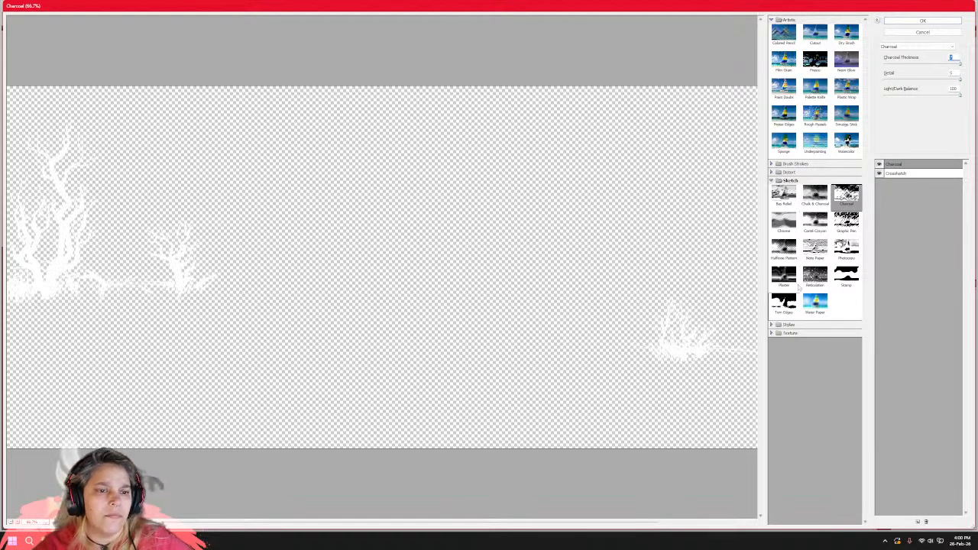
left_click(815, 197)
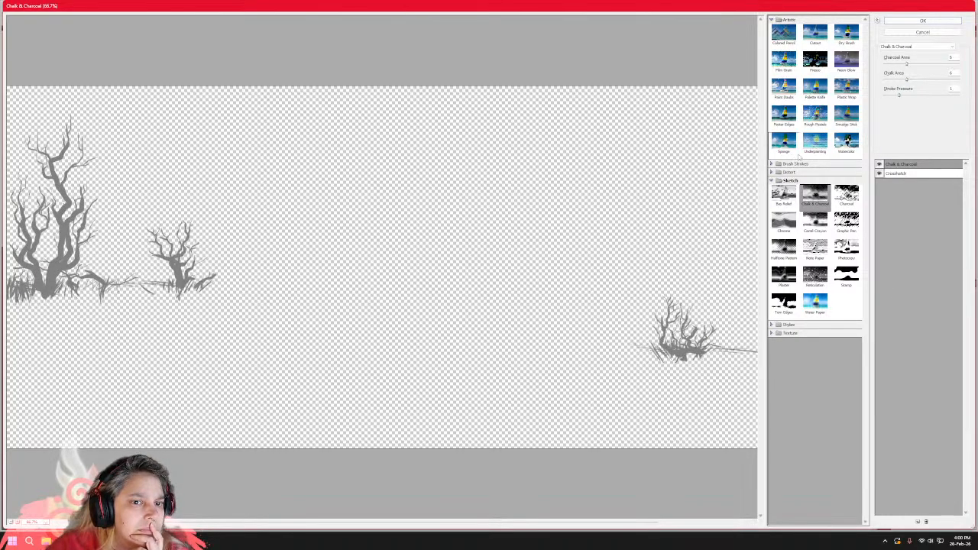
Try Watercolor, Smudge Stick, Dark Strokes and Sumi-e as the upper effect on the bare trees.
left_click(842, 146)
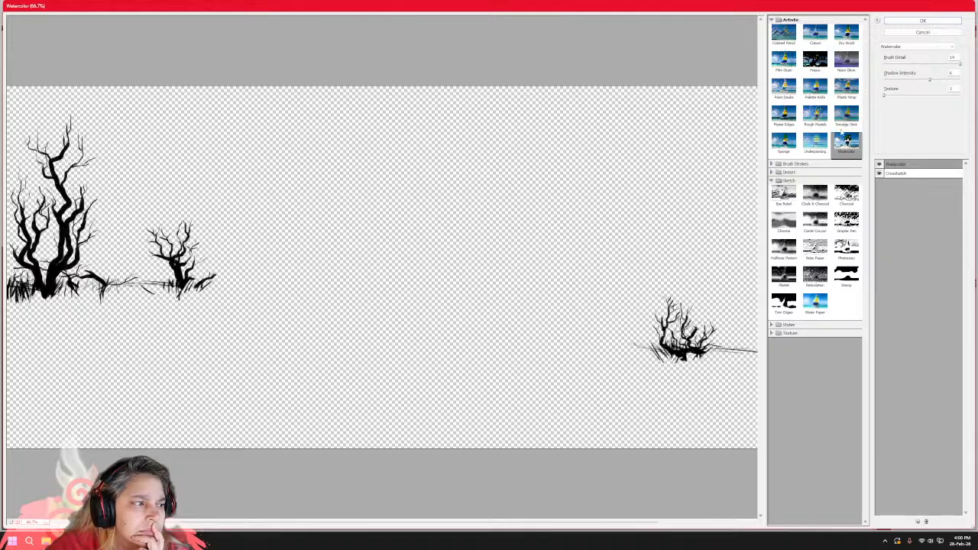
left_click(844, 114)
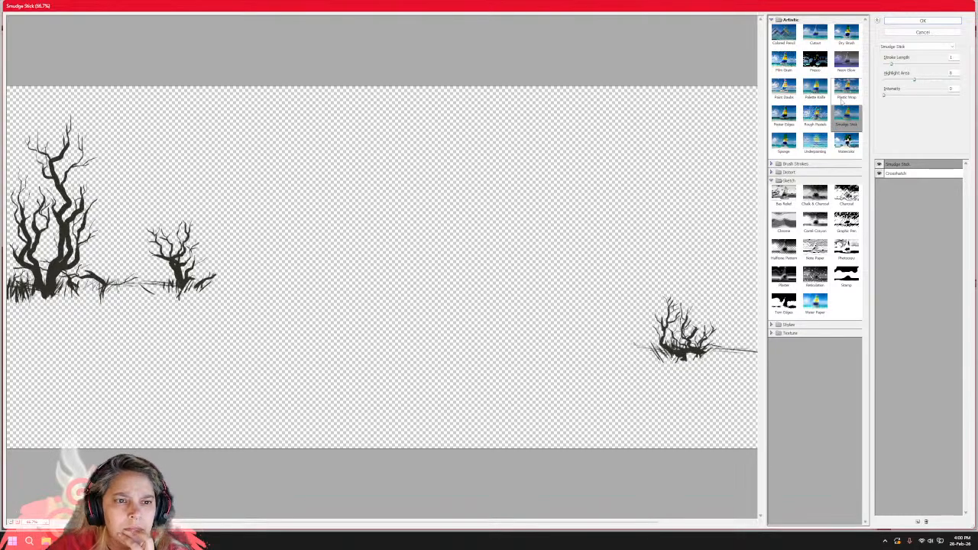
left_click(773, 165)
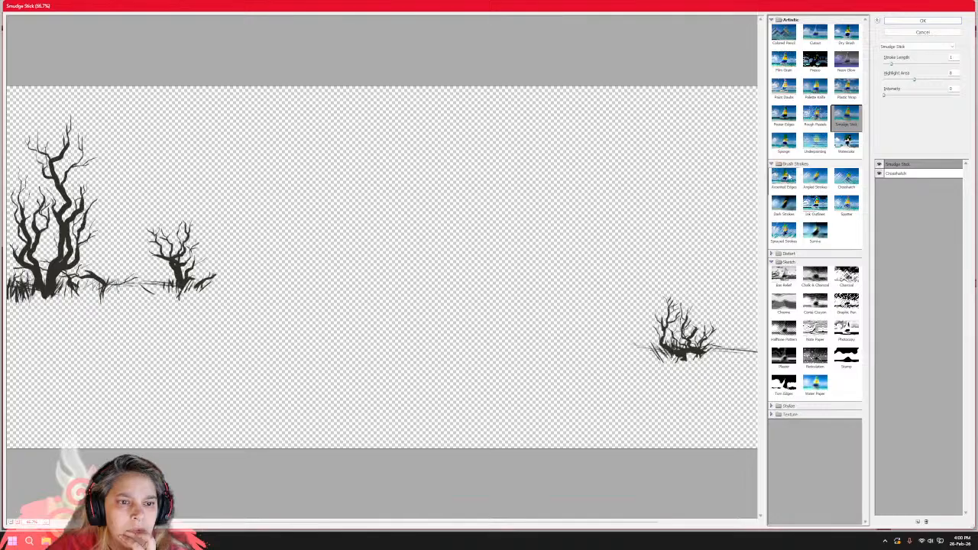
left_click(783, 204)
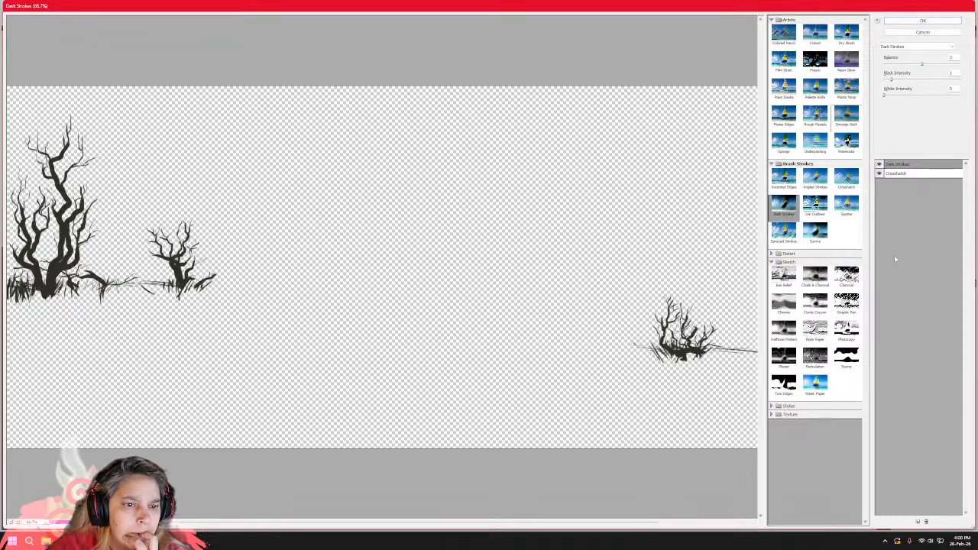
left_click(816, 231)
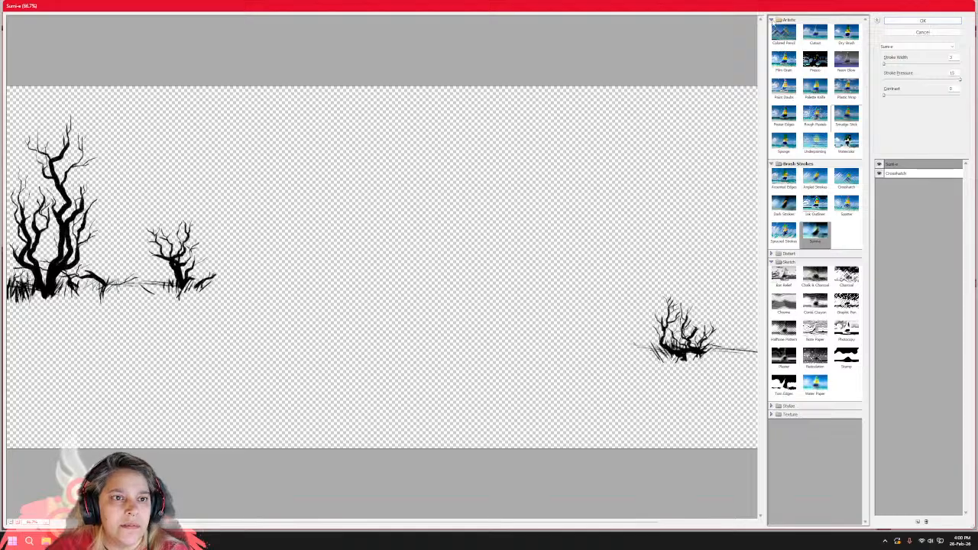
Compare Cutout, Dry Brush and Paint Daubs, and apply Sumi-e above Crosshatch to the bare-tree layer.
left_click(815, 33)
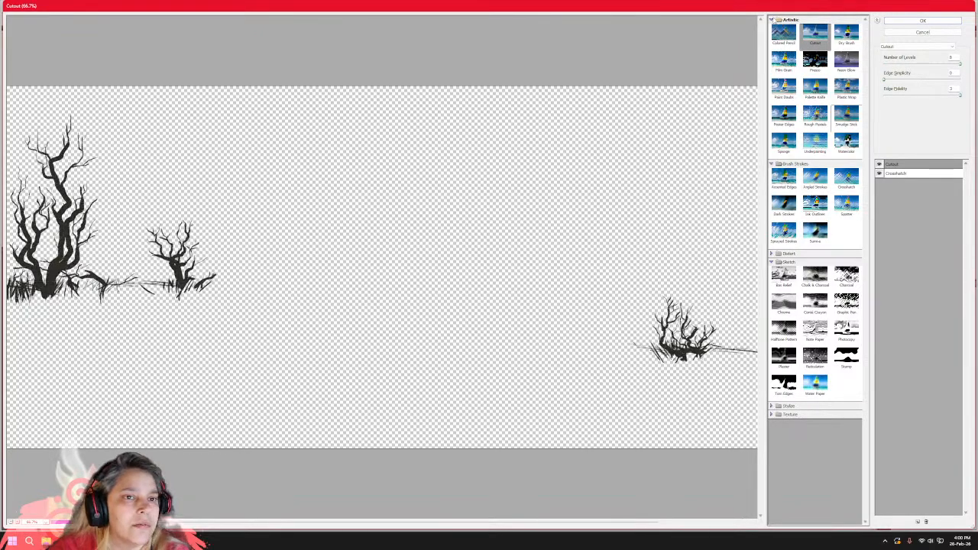
left_click(843, 34)
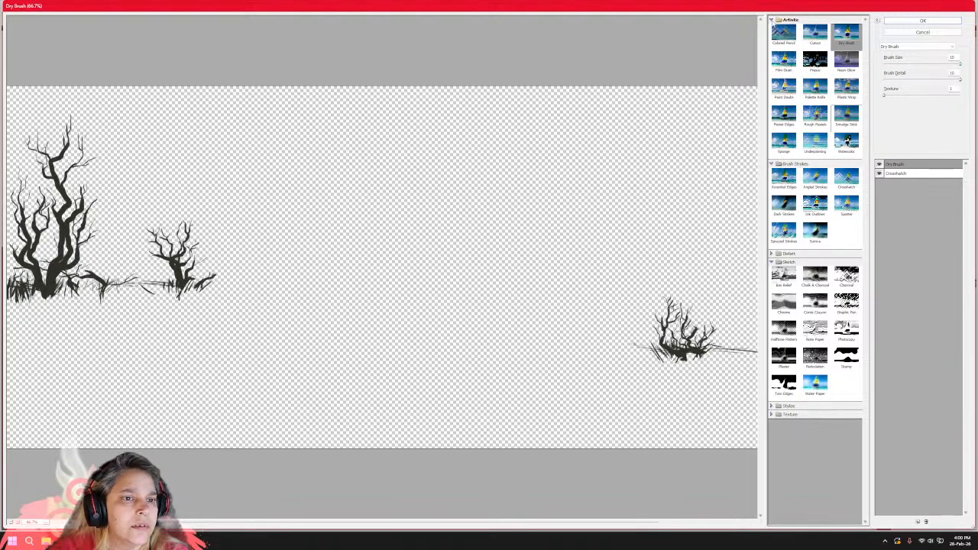
left_click(785, 87)
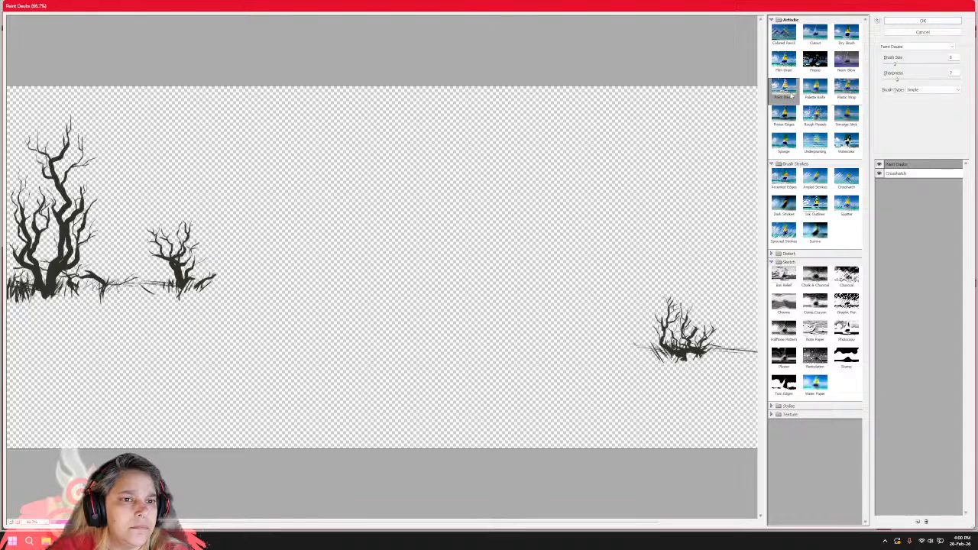
left_click(814, 231)
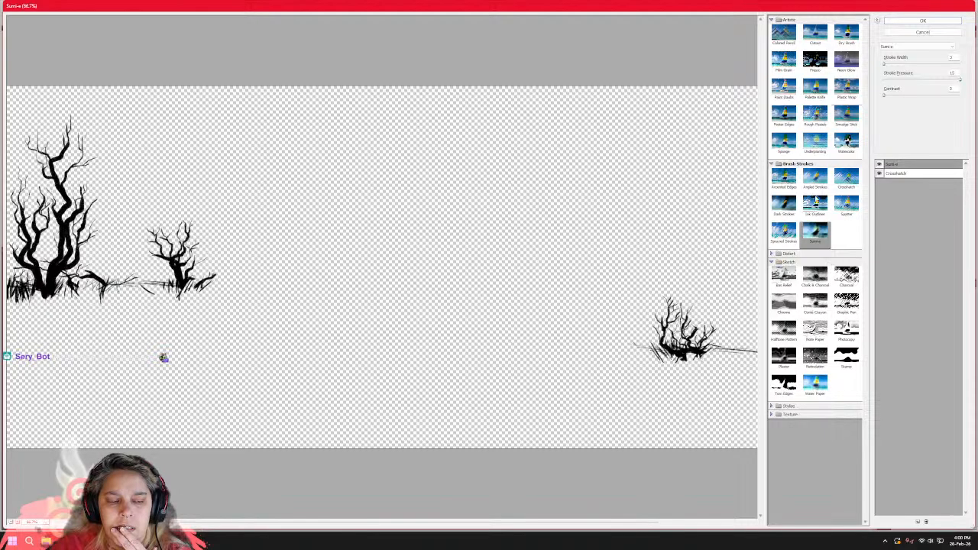
left_click(919, 22)
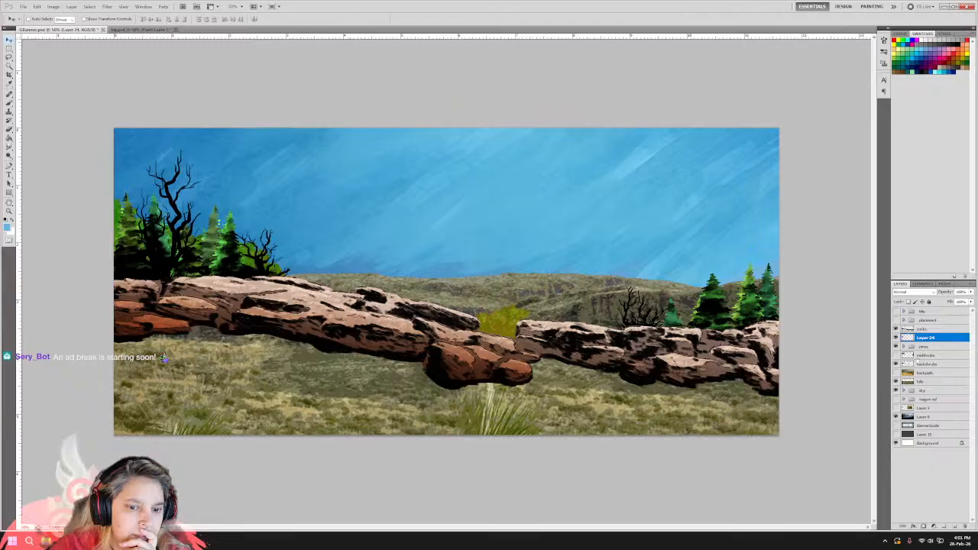
Toggle the visibility of the midshrubs and backshrubs layers to judge each one behind the darkened bare trees.
left_click(897, 357)
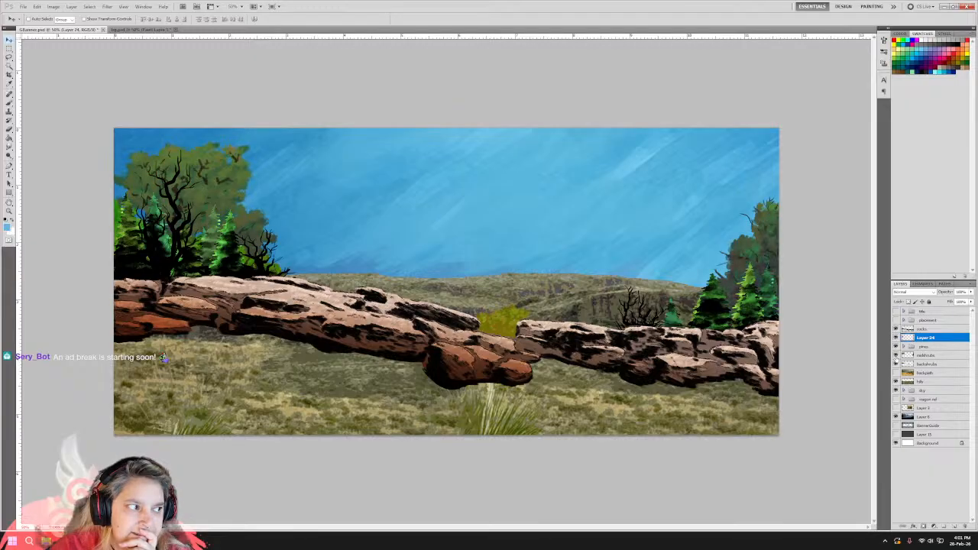
left_click(897, 364)
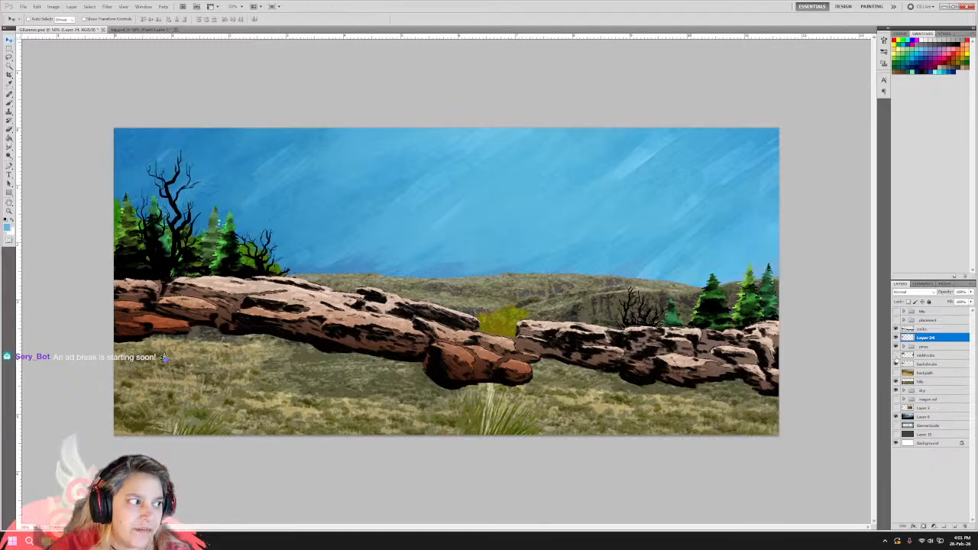
left_click(896, 365)
left_click(896, 364)
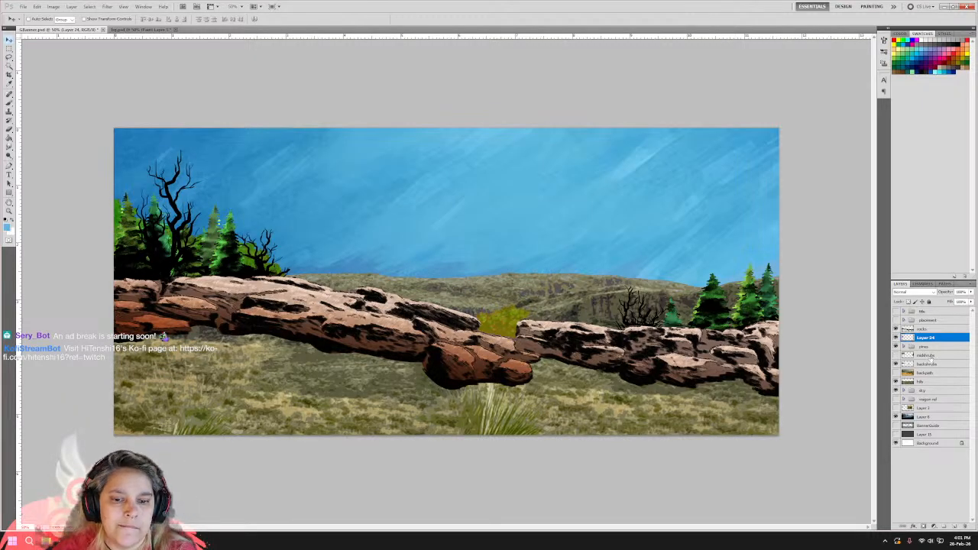
left_click(896, 355)
left_click(896, 355)
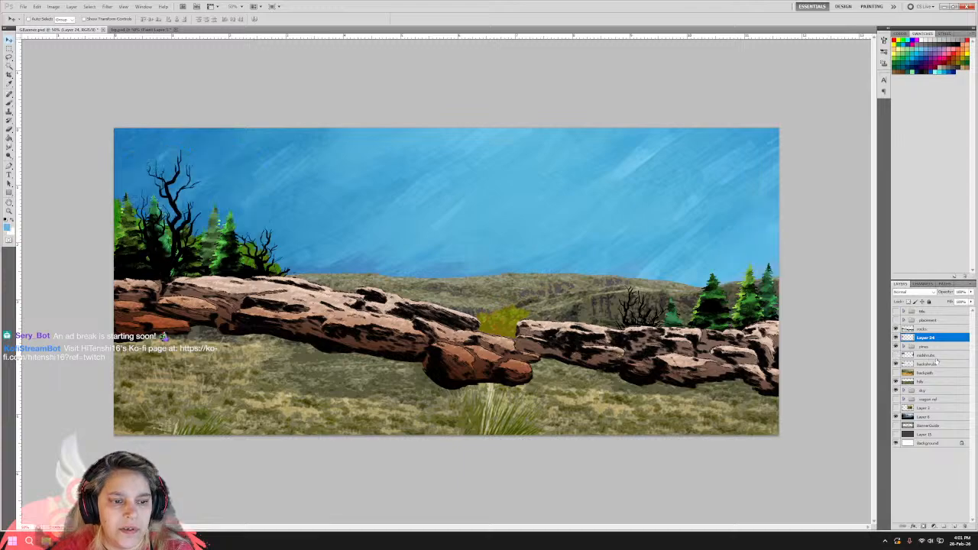
Delete the midshrubs layer and toggle the backshrubs layer's visibility to check its contribution.
left_click(928, 355)
left_click(963, 526)
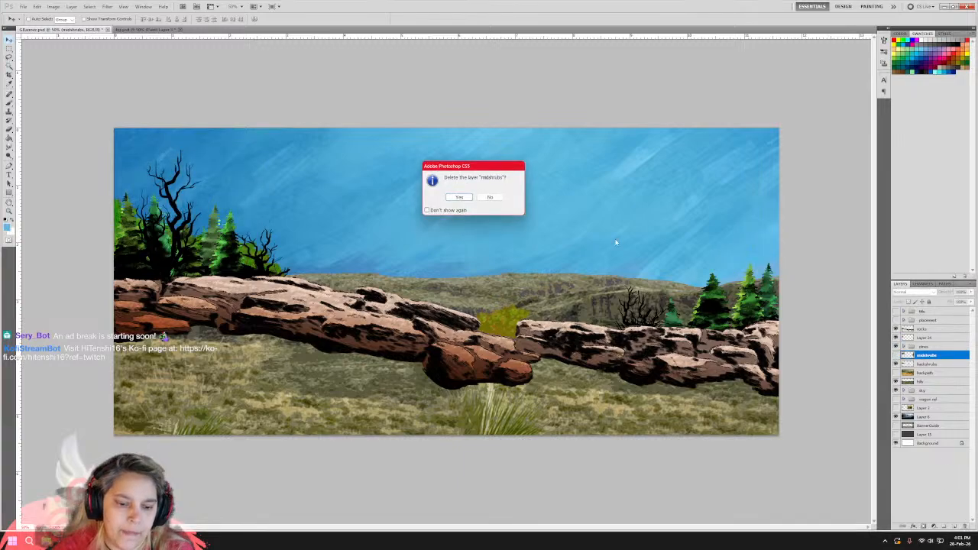
left_click(459, 197)
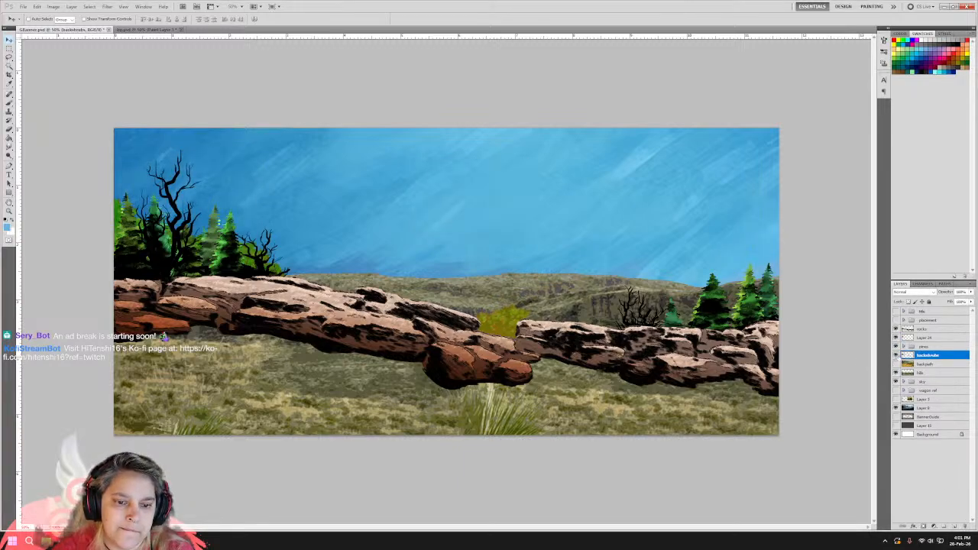
left_click(896, 355)
left_click(896, 355)
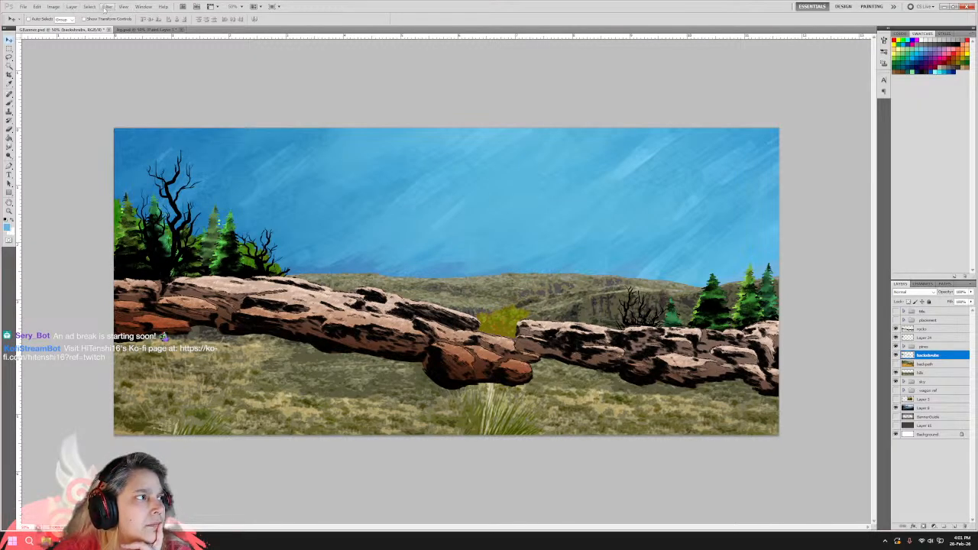
Open Variations for the backshrubs layer, use a finer adjustment amount, and compare the shadows, highlights and midtones options.
left_click(53, 6)
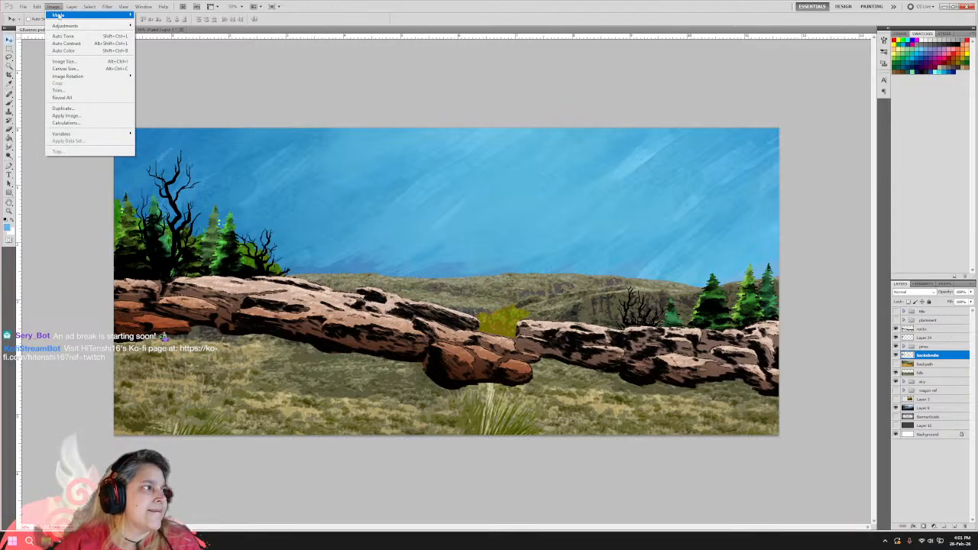
mouse_move(115, 26)
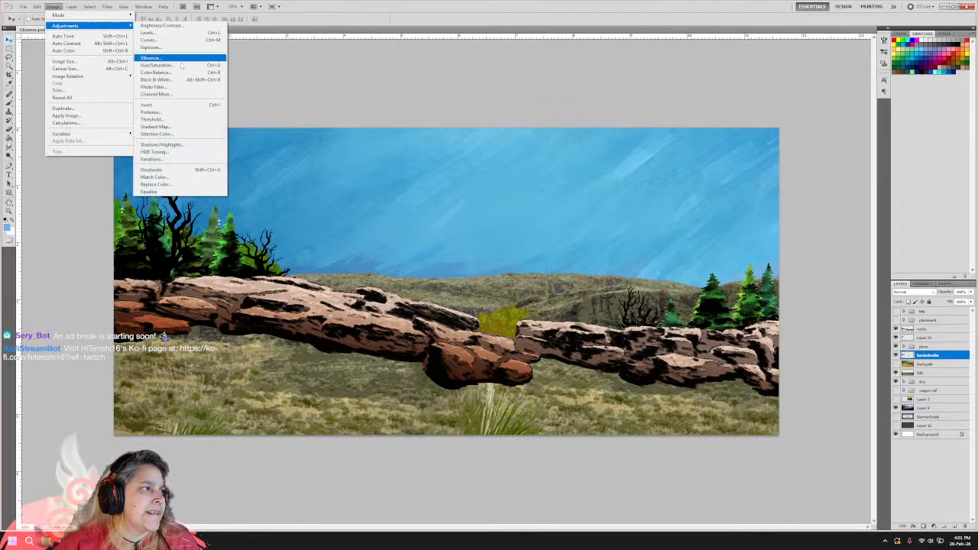
left_click(177, 160)
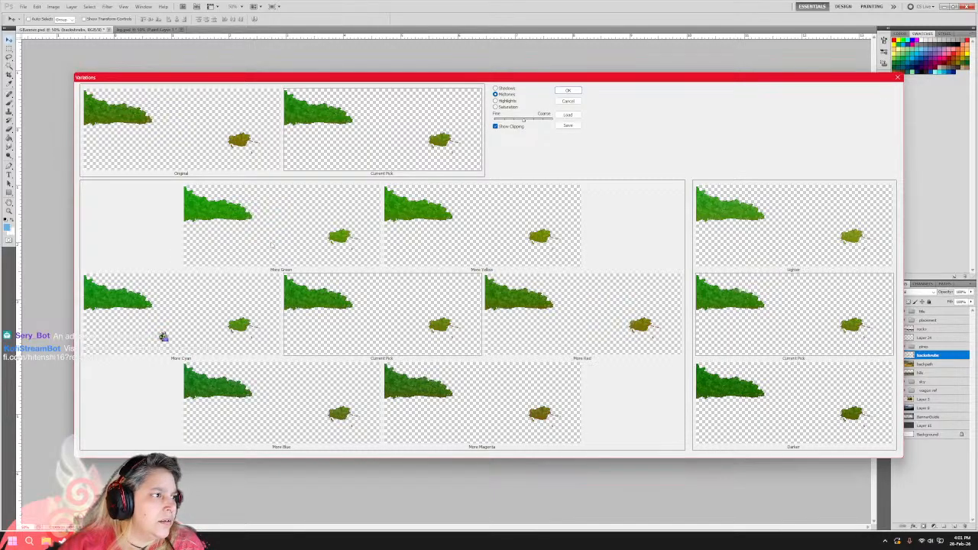
left_click(513, 120)
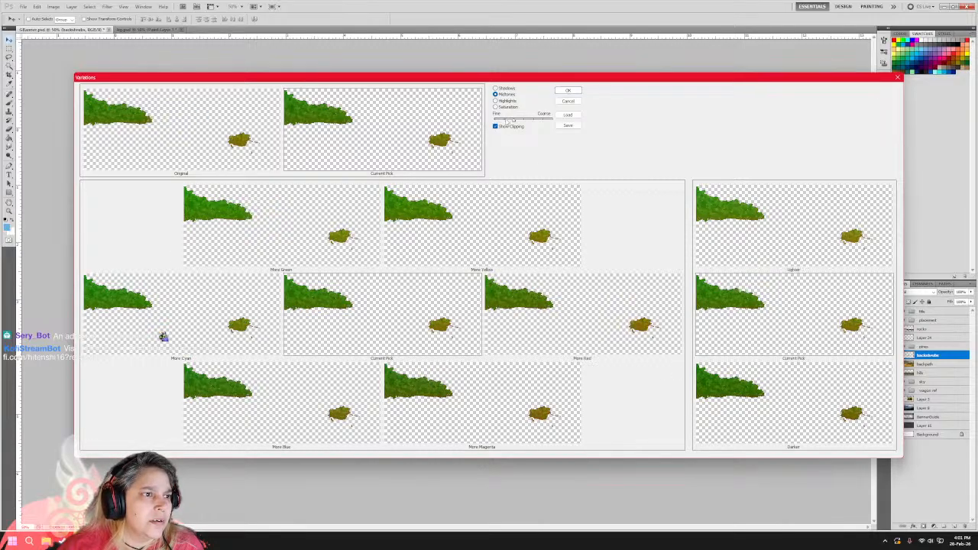
left_click(496, 89)
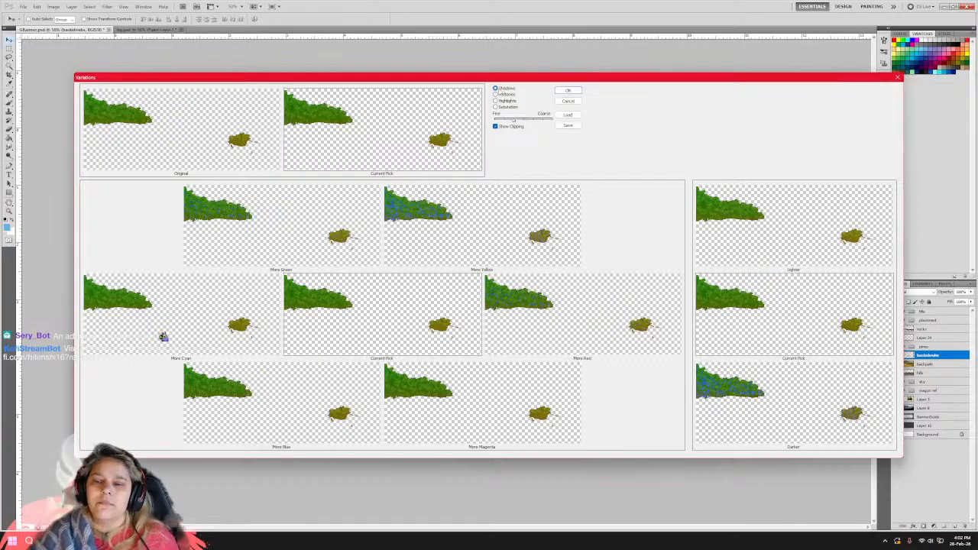
left_click(509, 101)
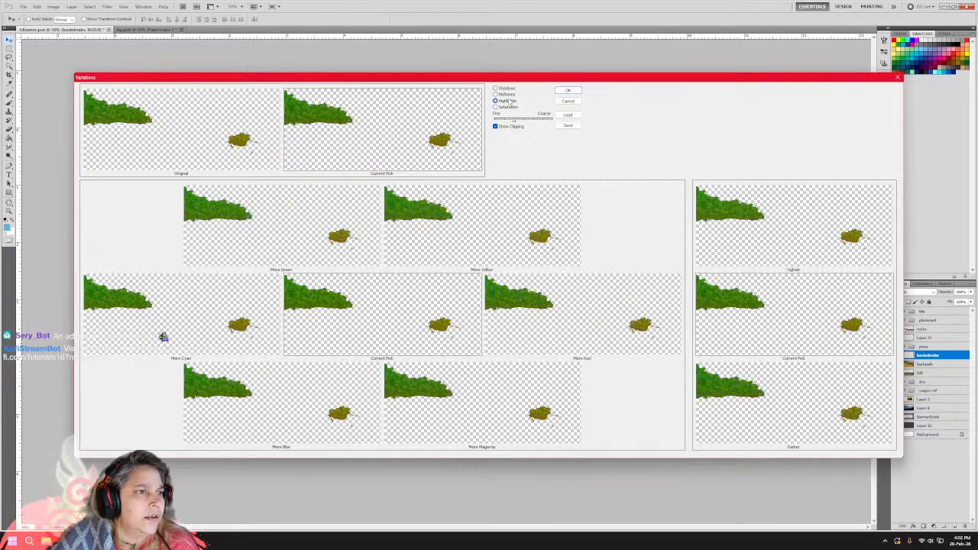
left_click(508, 94)
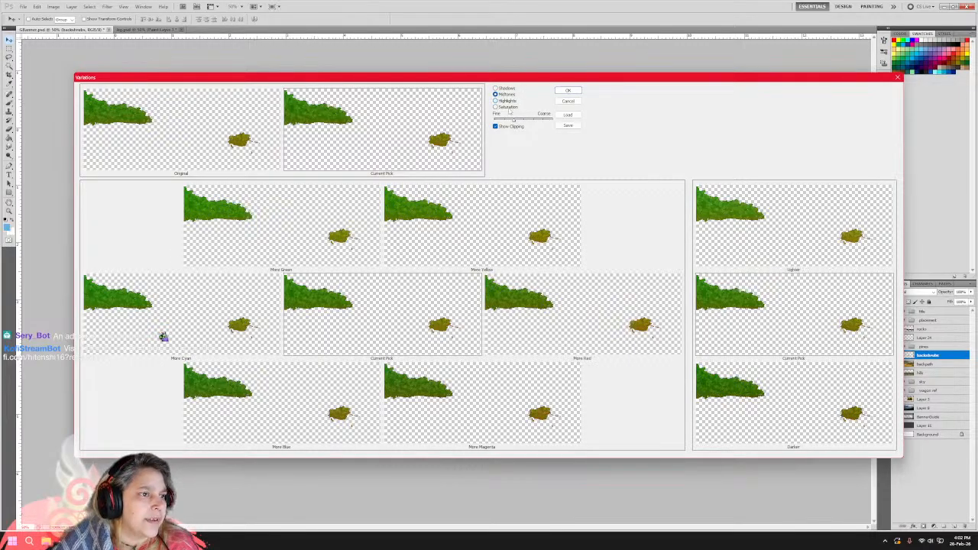
Reduce the back shrubs' saturation, shift their midtones toward a cooler green, and apply the color variation.
left_click(508, 107)
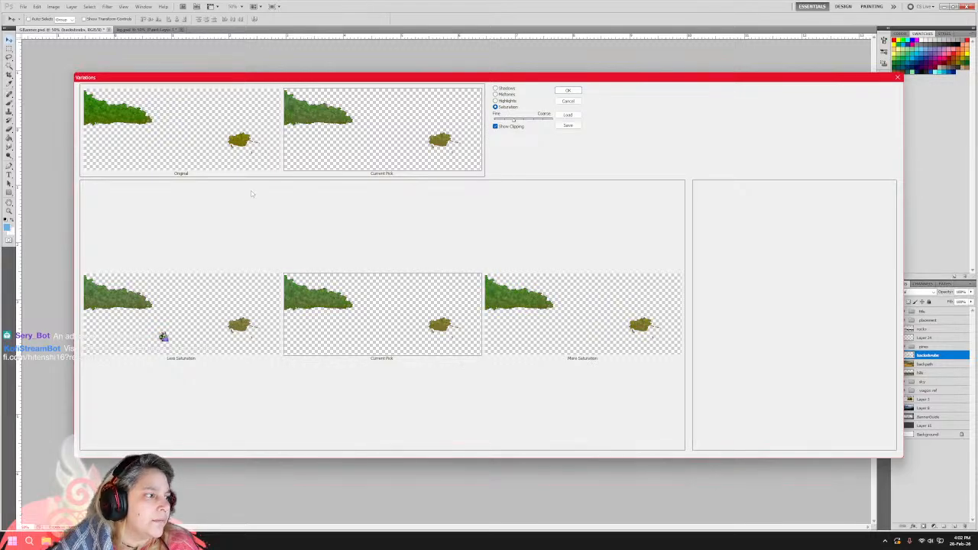
left_click(505, 94)
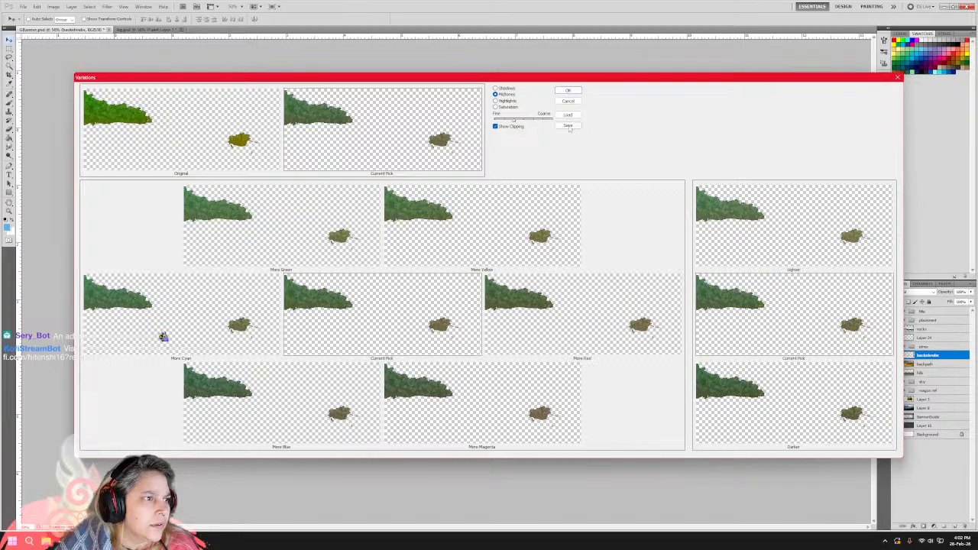
left_click(566, 100)
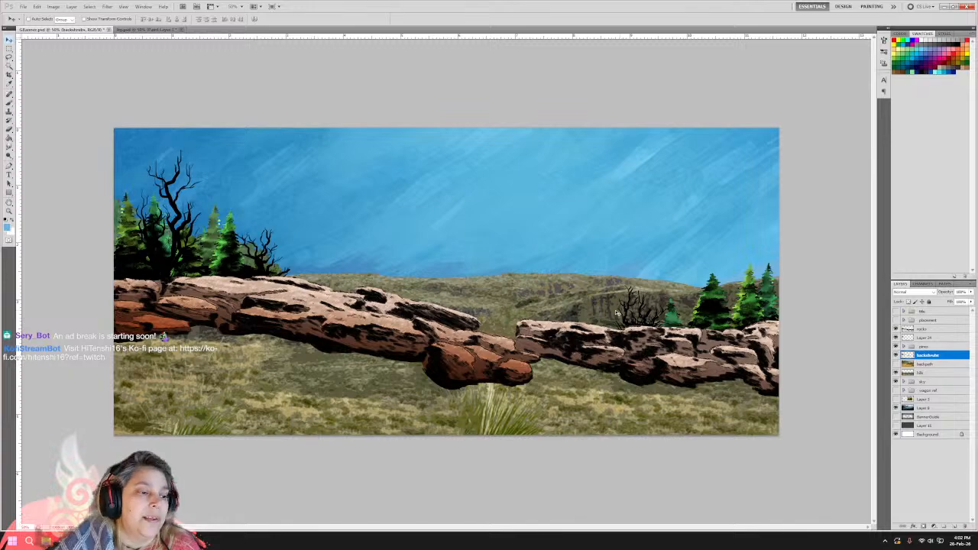
Apply Dark Strokes above Crosshatch to the backshrubs layer through the Filter Gallery.
left_click(107, 6)
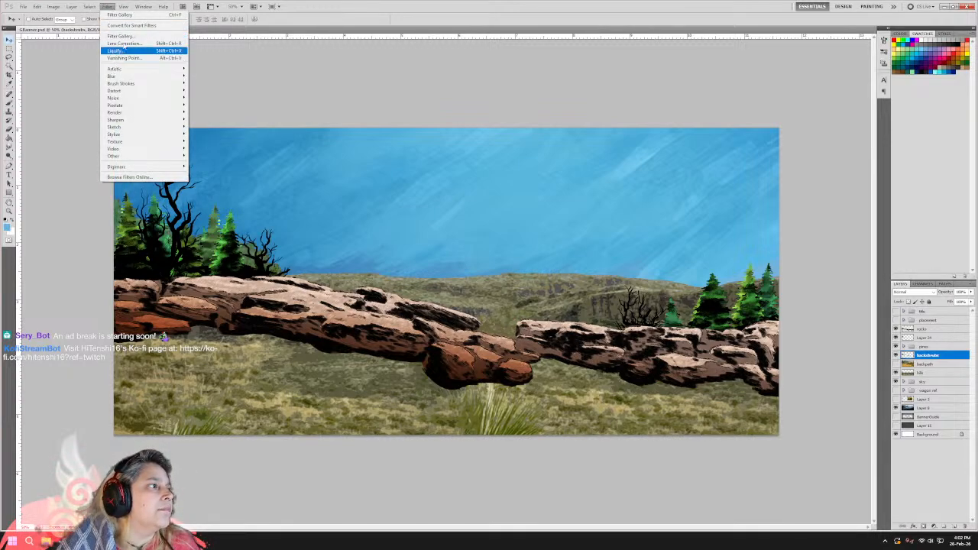
left_click(120, 36)
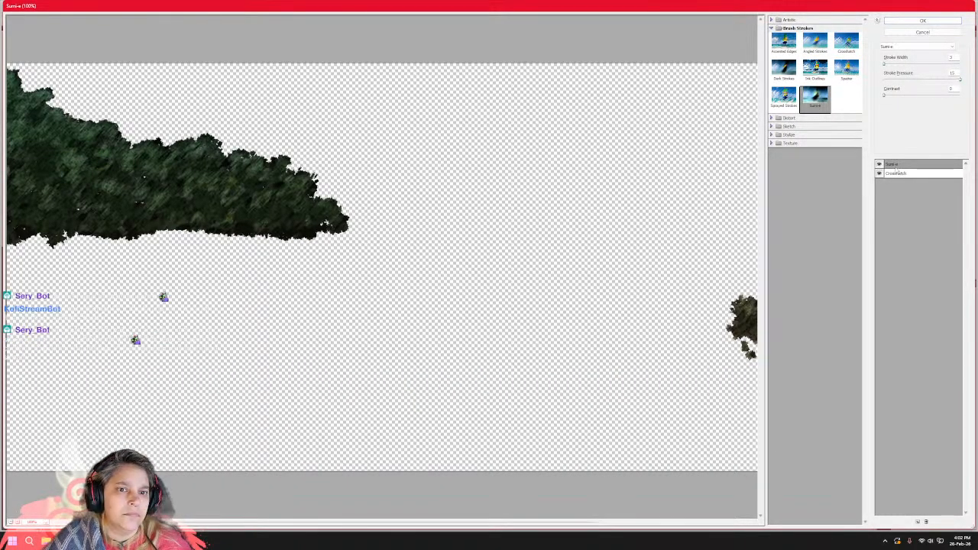
left_click(789, 74)
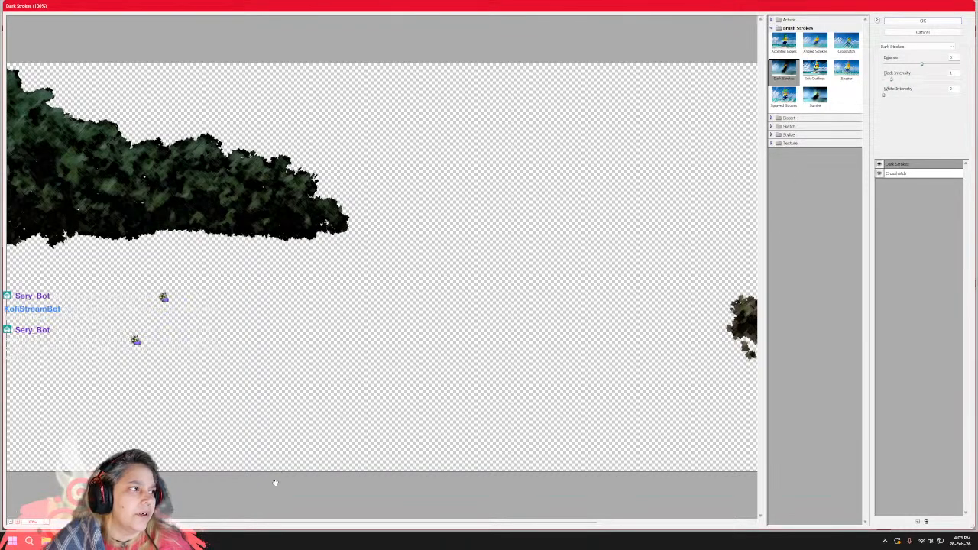
mouse_move(156, 523)
left_mouse_down()
mouse_move(290, 526)
mouse_move(157, 524)
left_mouse_up()
left_click(921, 21)
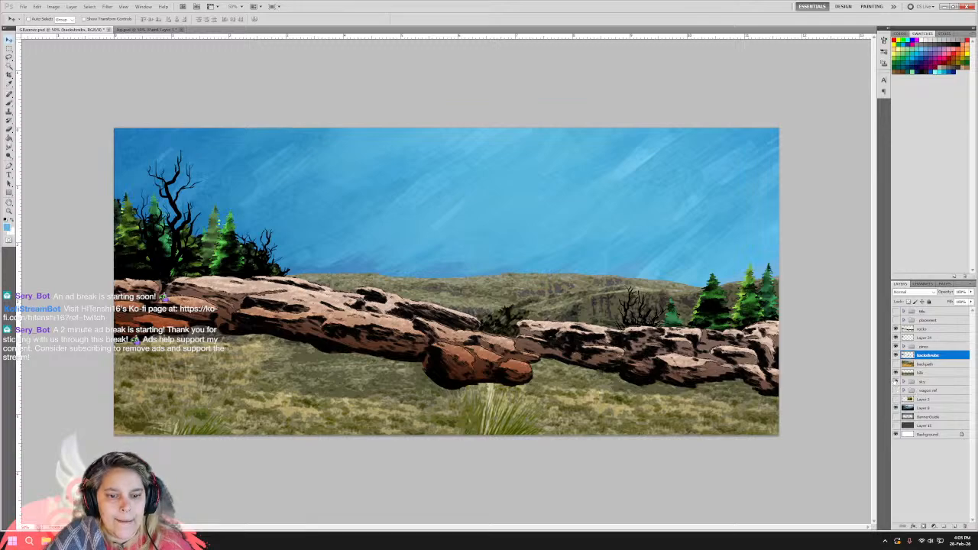
Hide the sky group, show the placement group, and preview the title group briefly over the mountain landscape.
left_click(895, 381)
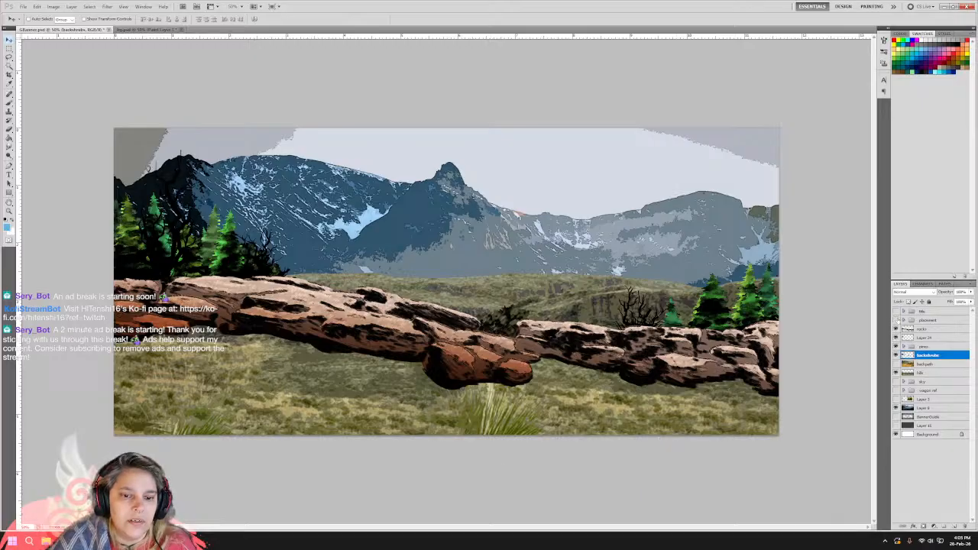
left_click(896, 320)
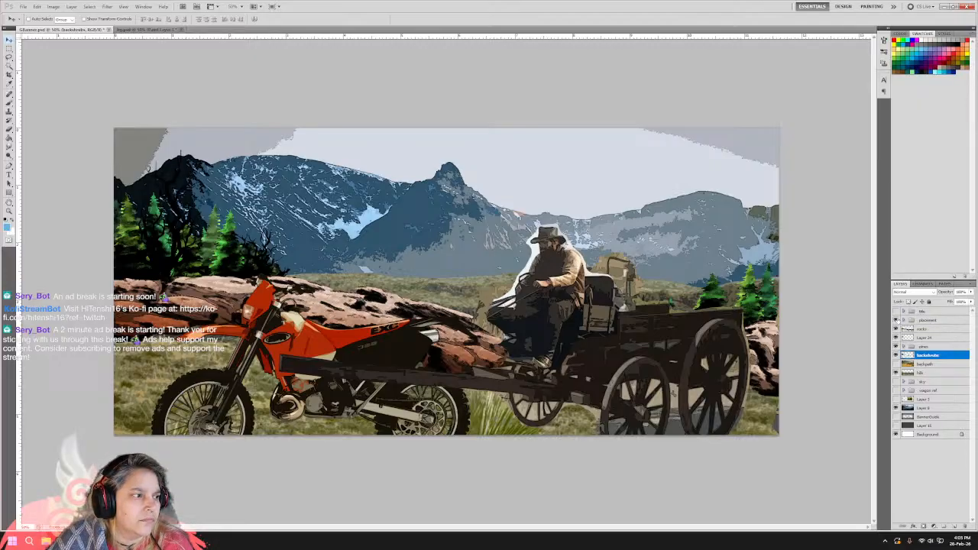
left_click(896, 311)
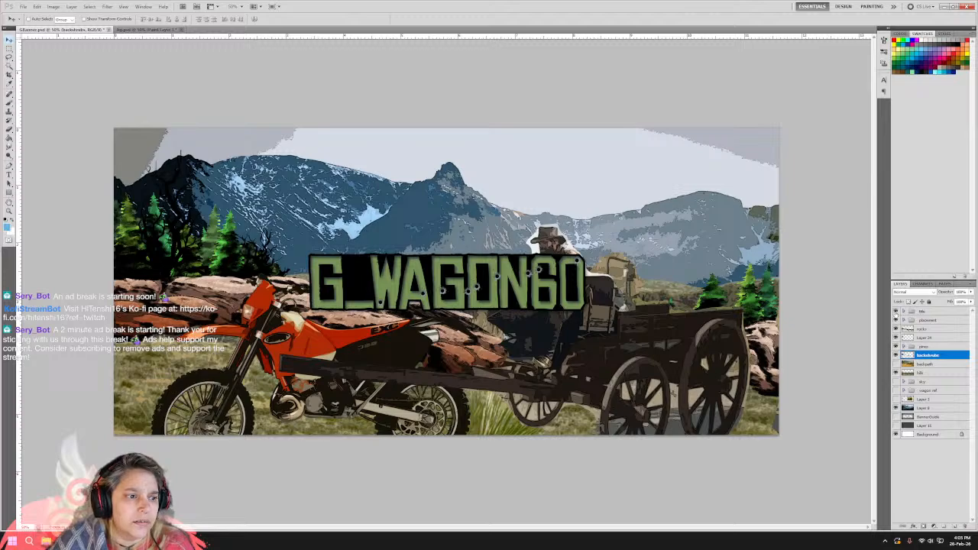
left_click(896, 312)
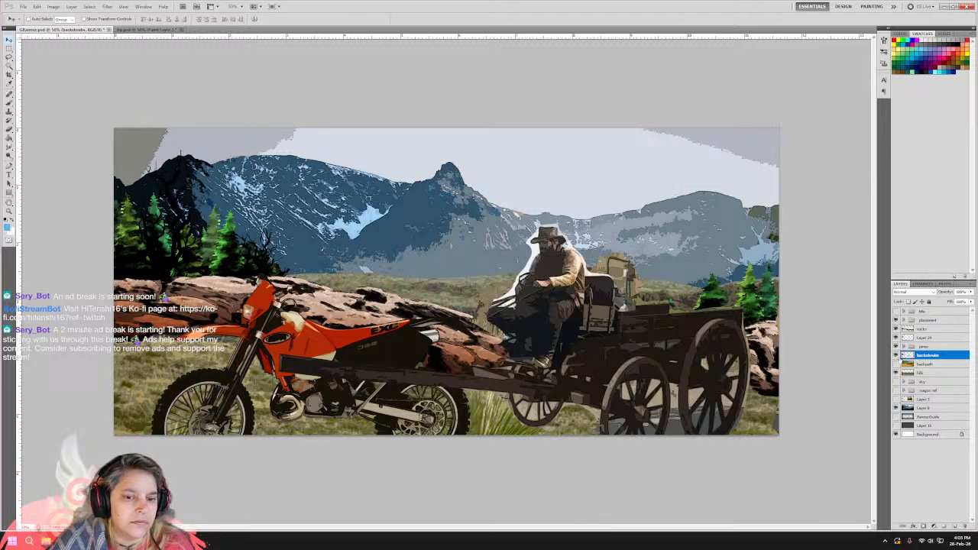
Show the backpath layer with the pines, placement and bare trees hidden, and toggle the rocks layer to compare against it.
left_click(895, 369)
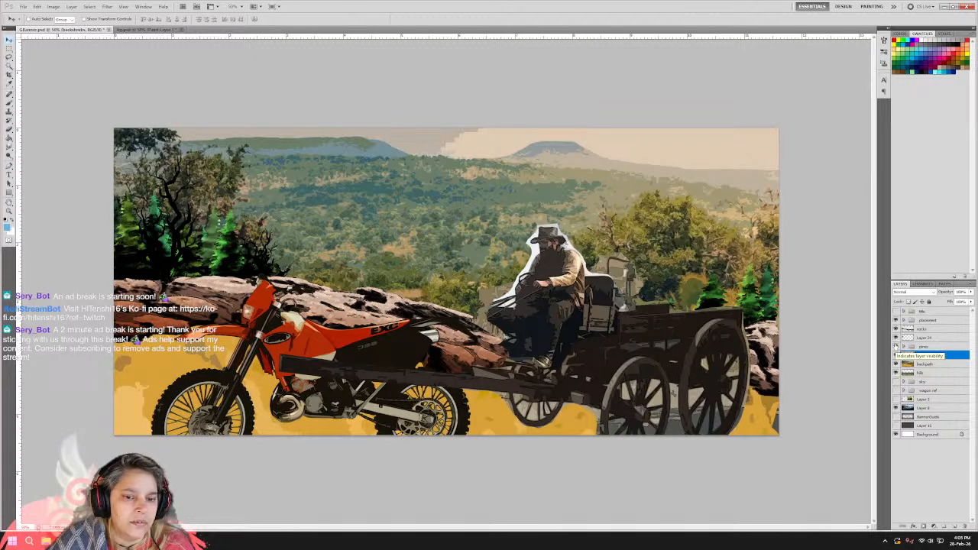
left_click(895, 346)
left_click(896, 320)
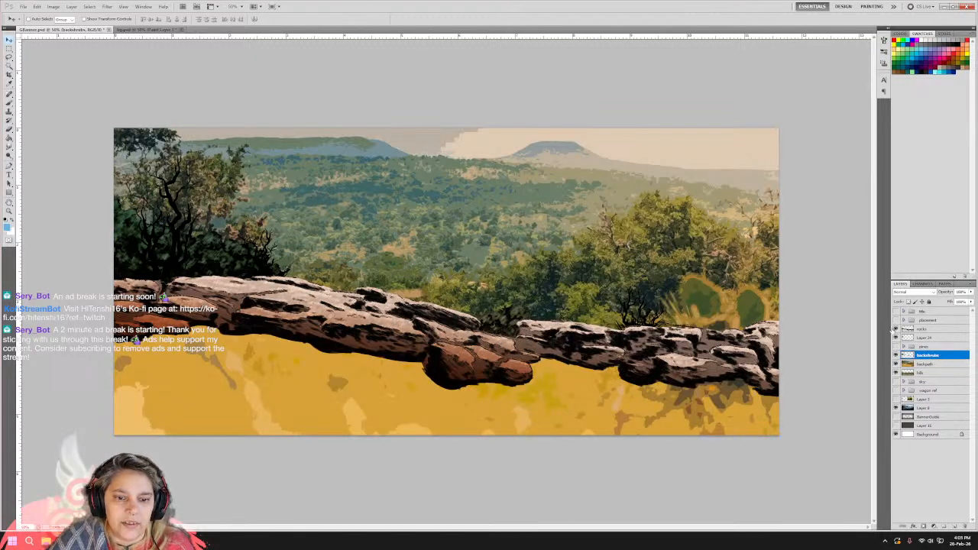
left_click(895, 354)
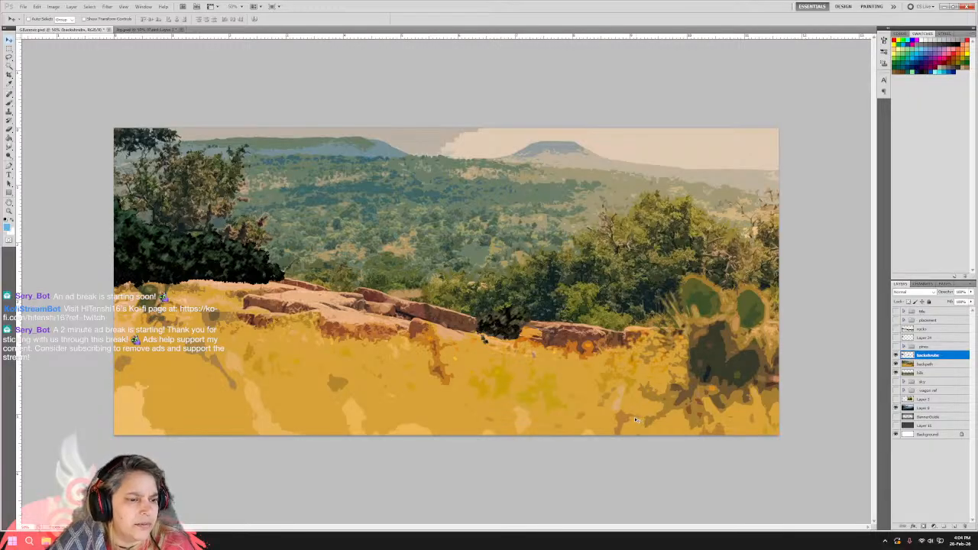
left_click(896, 328)
left_click(896, 328)
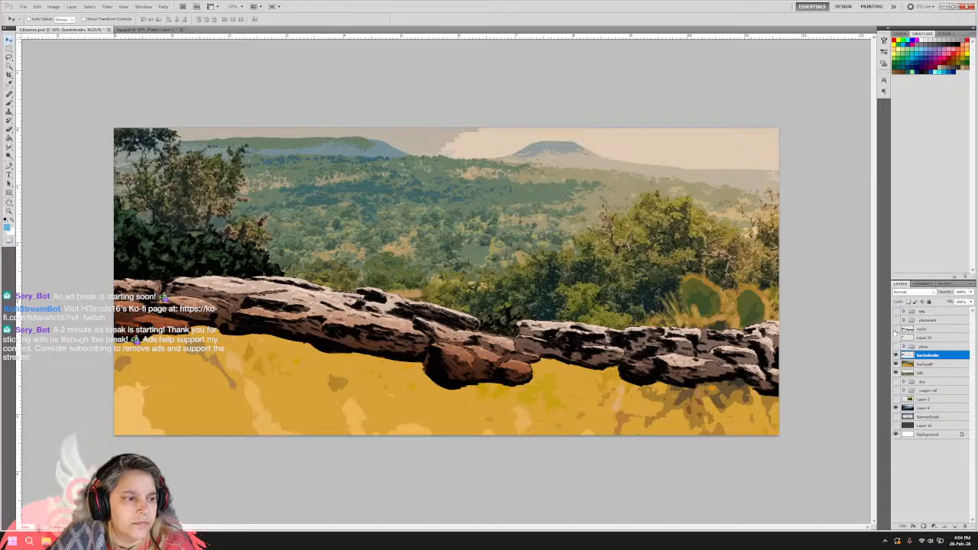
left_click(896, 329)
left_click(897, 329)
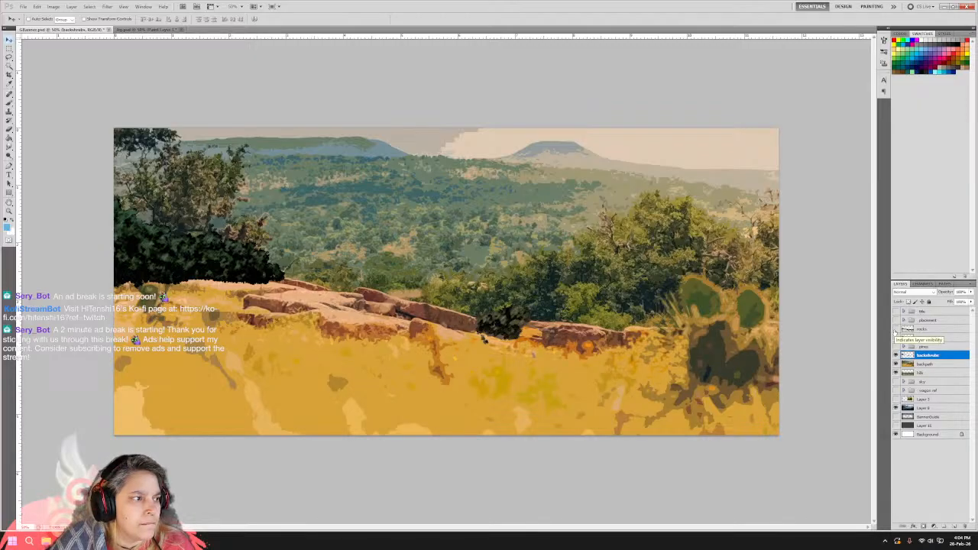
left_click(897, 329)
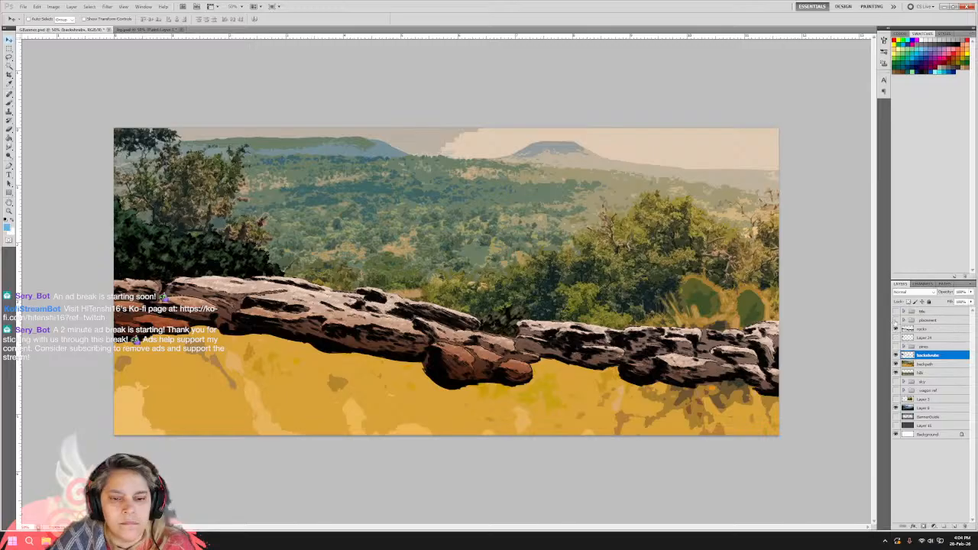
Show the title, placement and pines groups and the bare-tree layer, and hide the backpath layer.
left_click(896, 312)
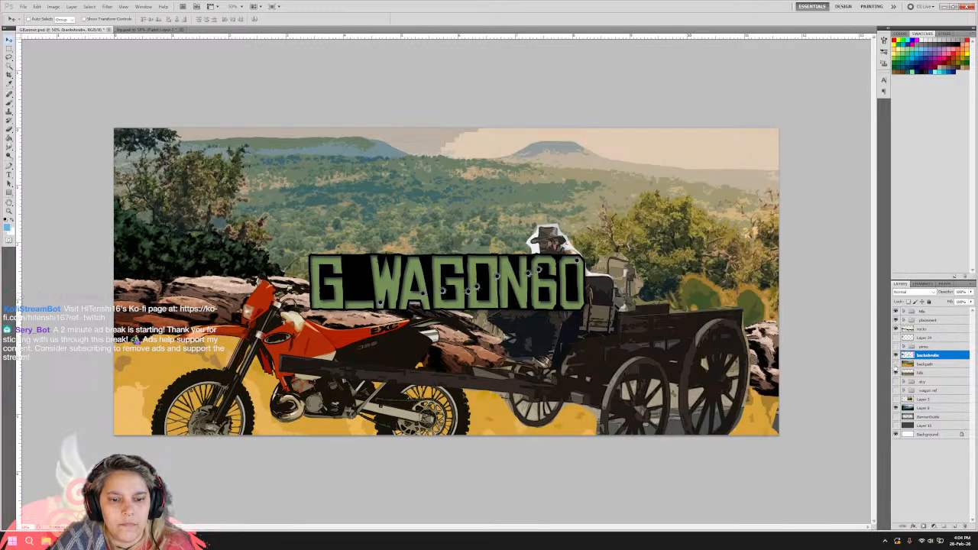
left_click(895, 364)
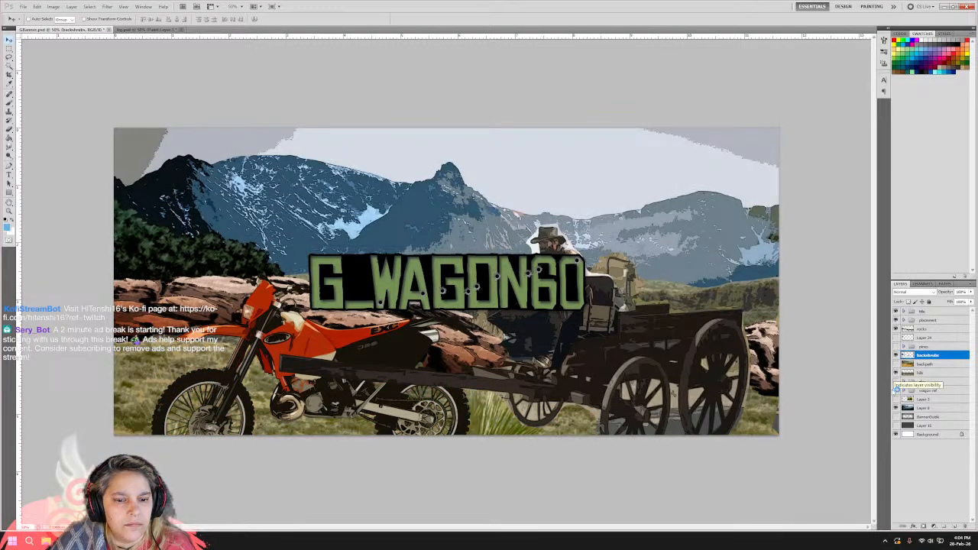
left_click(896, 383)
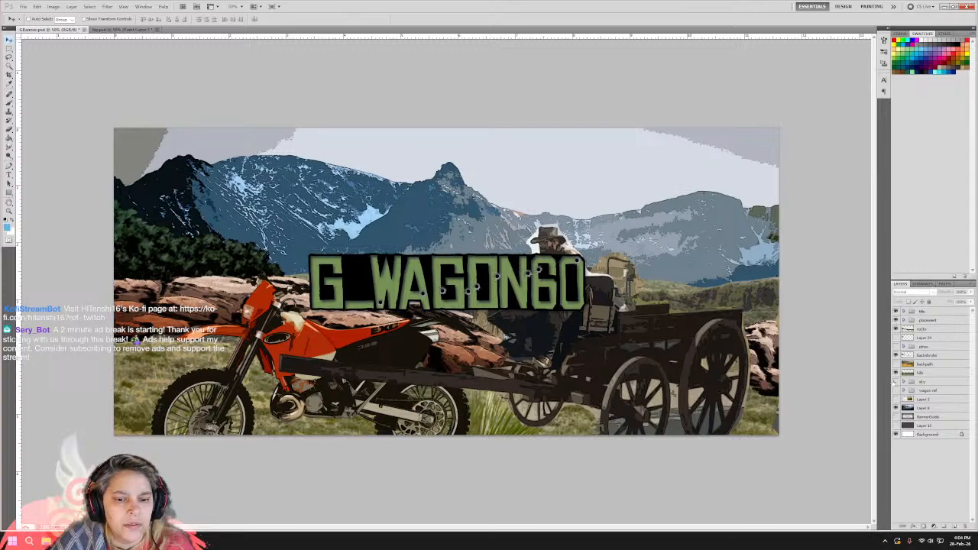
left_click(897, 348)
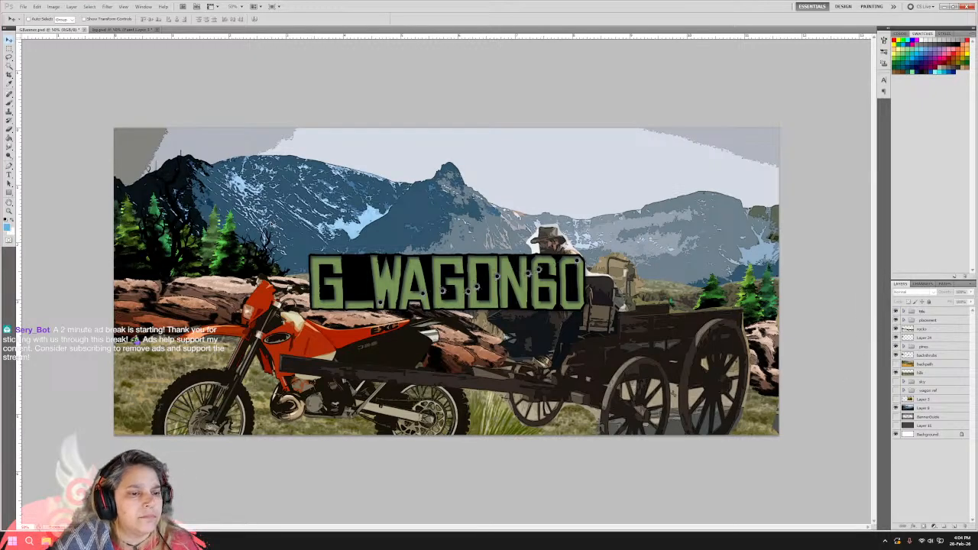
Save GBanner.psd and close bg.psd without saving its changes.
left_click(9, 6)
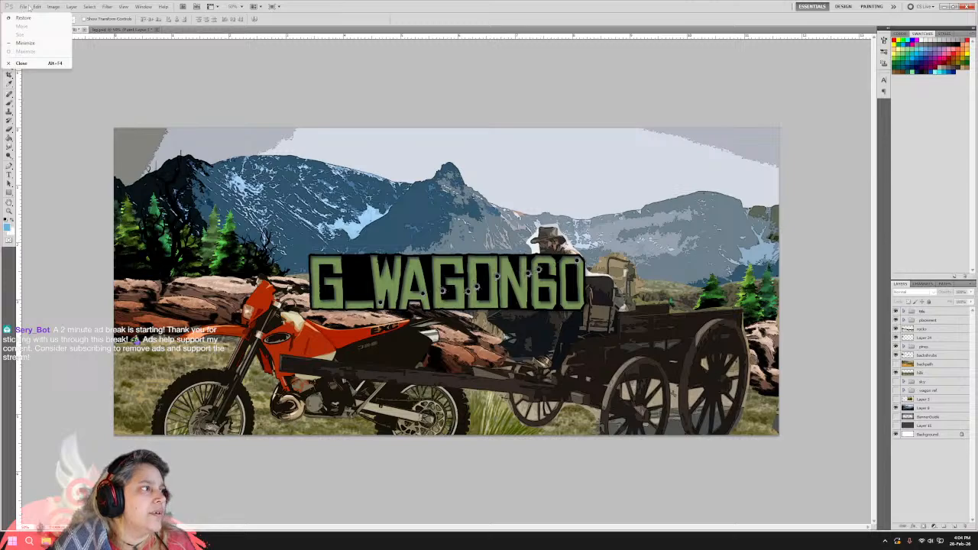
left_click(23, 6)
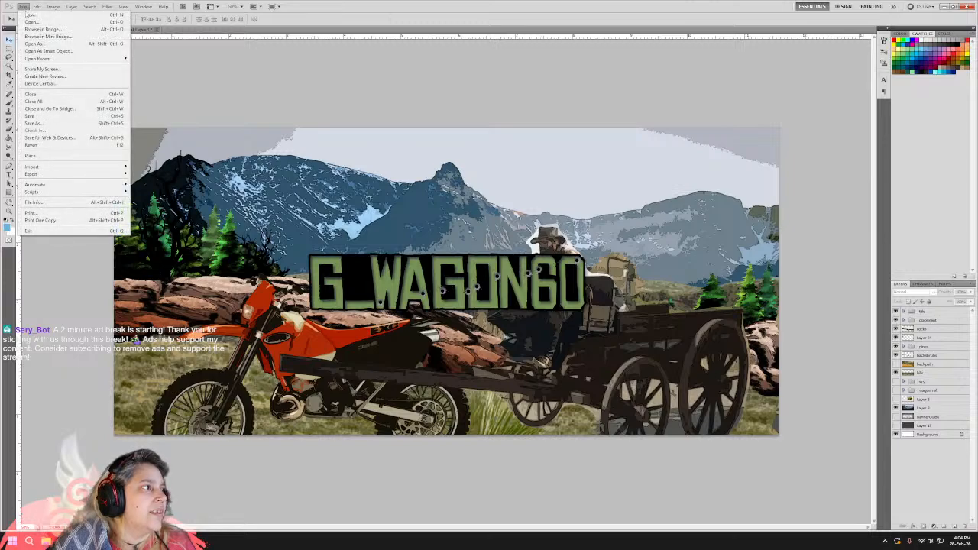
left_click(32, 116)
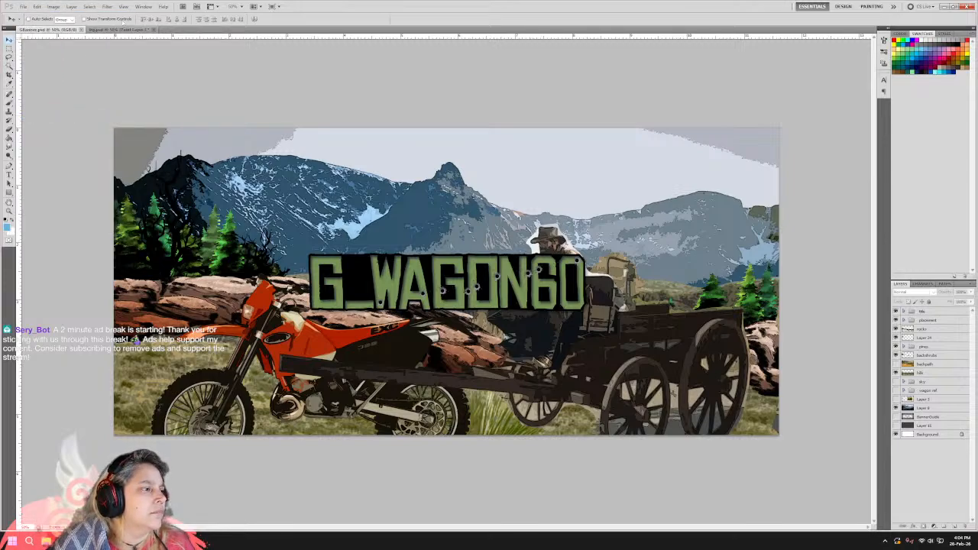
left_click(120, 29)
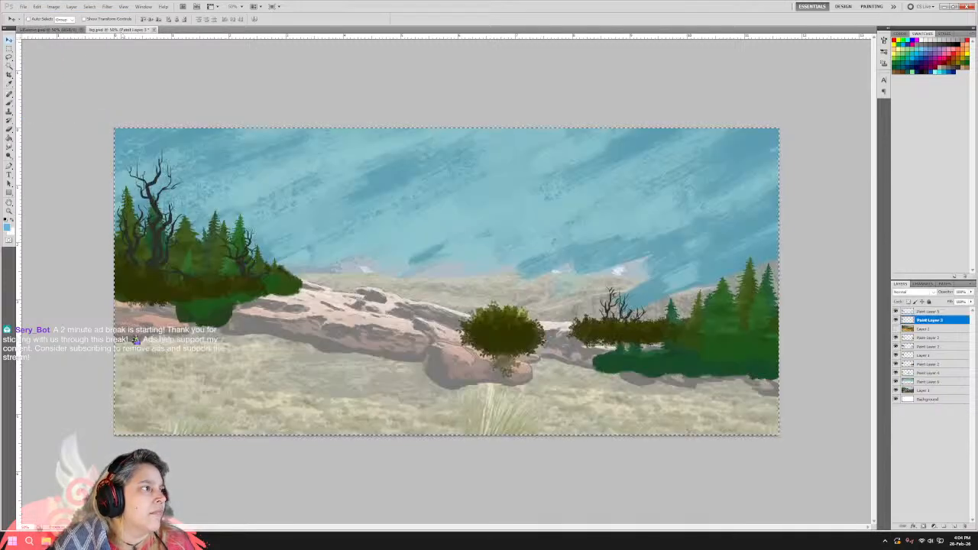
left_click(154, 29)
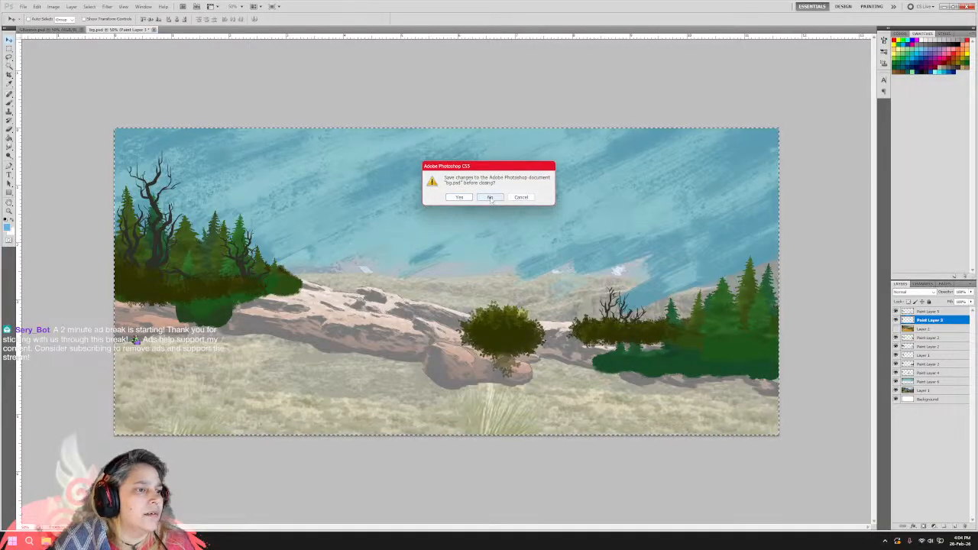
left_click(490, 197)
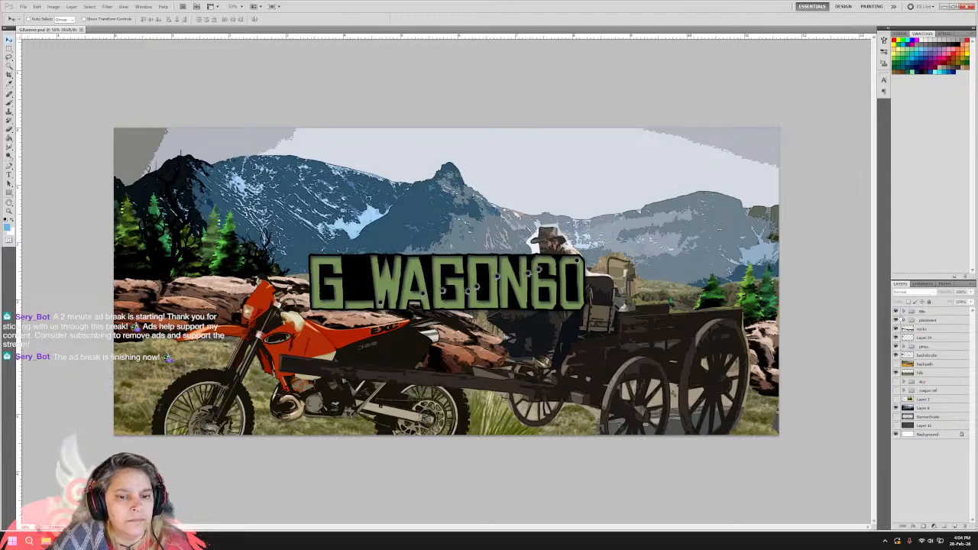
Hide the title and placement groups in GBanner.psd to expose the landscape.
left_click_drag(896, 312, 897, 321)
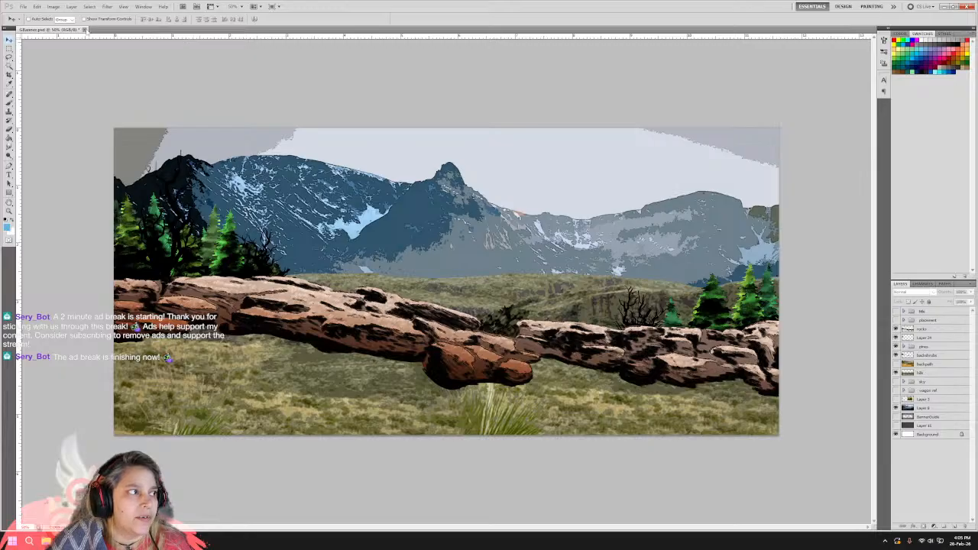
Close the GBanner.psd document.
left_click(85, 29)
left_click(459, 201)
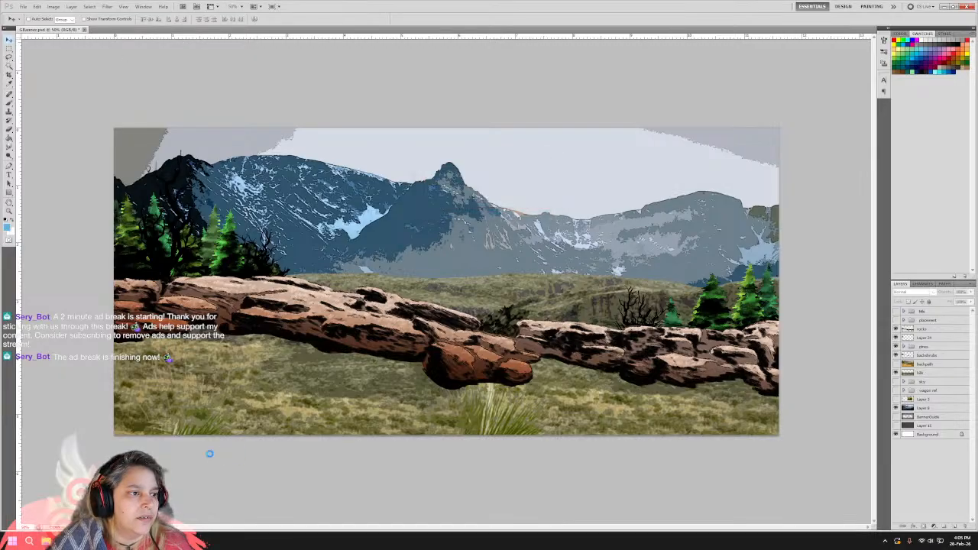
Switch to MediBang Paint Pro and reopen bg.psd from the recently used files.
key("alt+Tab")
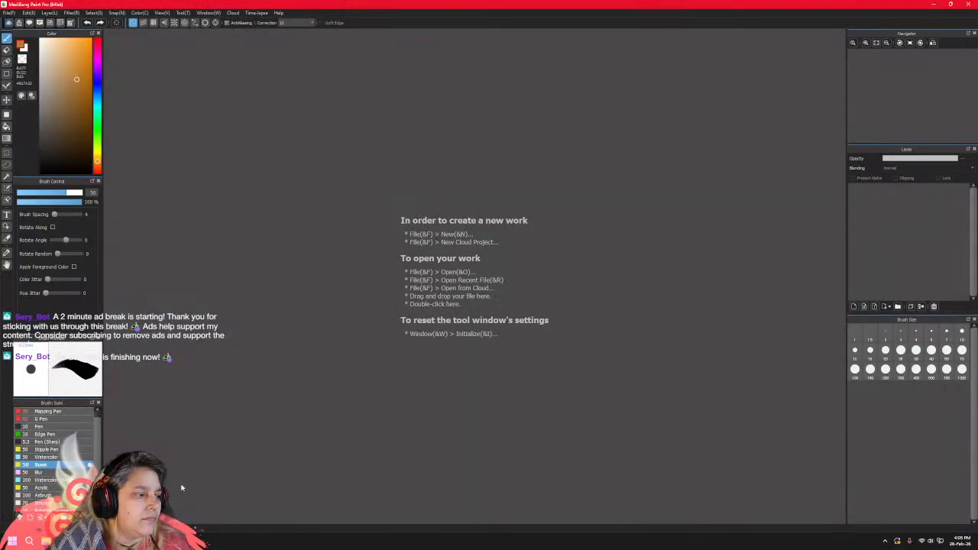
left_click(29, 13)
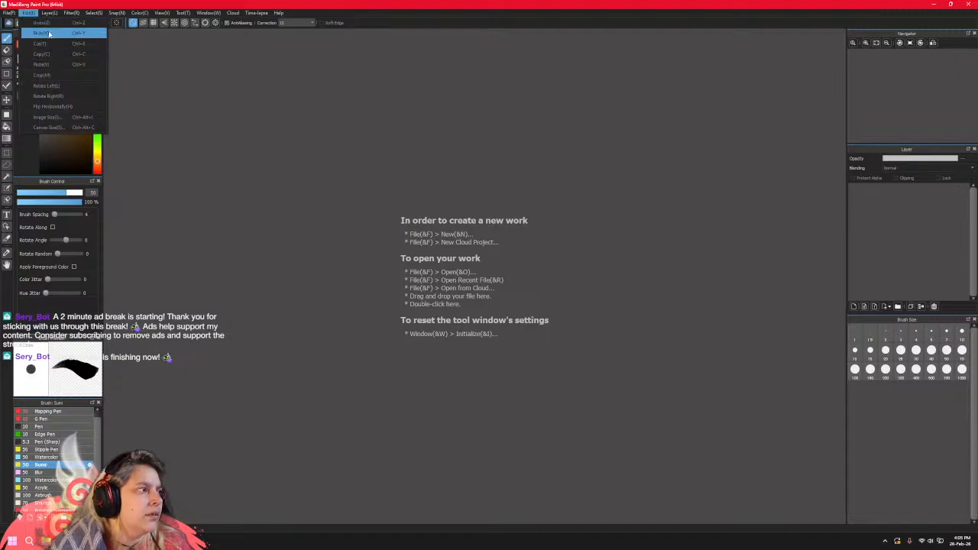
left_click(449, 220)
left_click(9, 13)
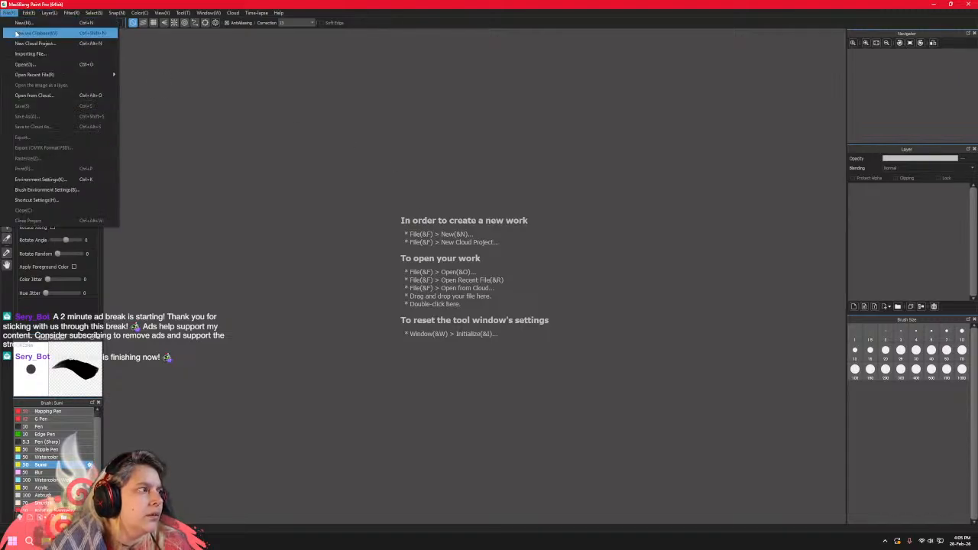
mouse_move(42, 76)
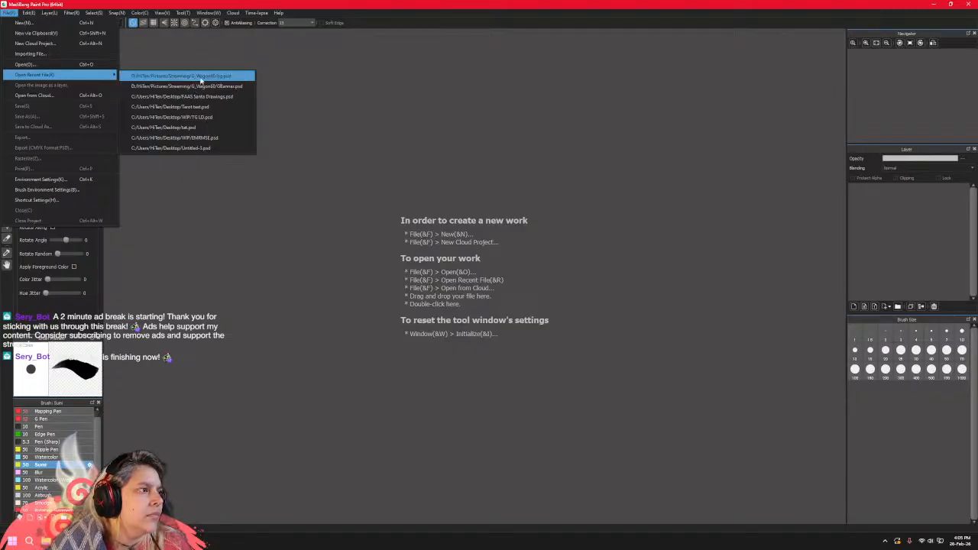
left_click(201, 77)
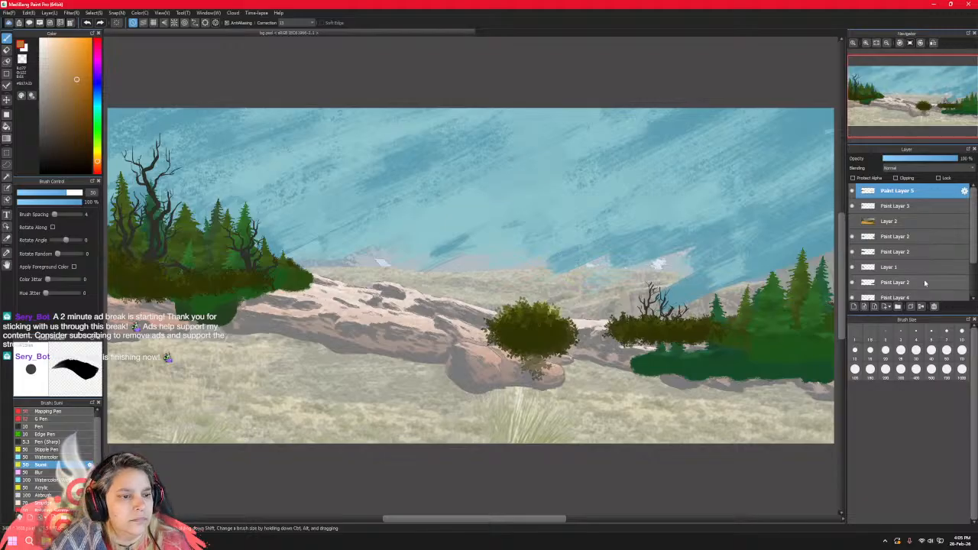
Hide all the painted layers of bg.psd, leaving only the mountain reference image and the white background visible.
left_click(853, 191)
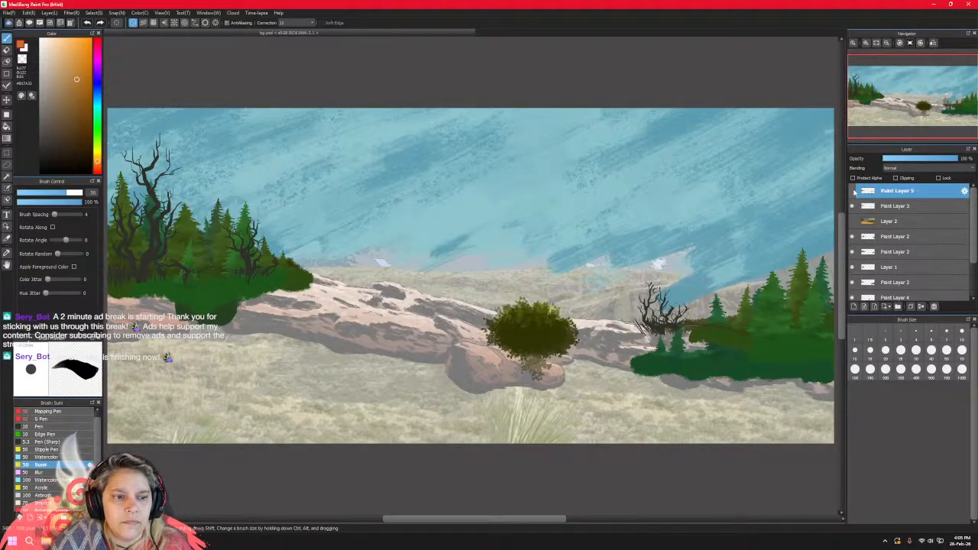
left_click(853, 207)
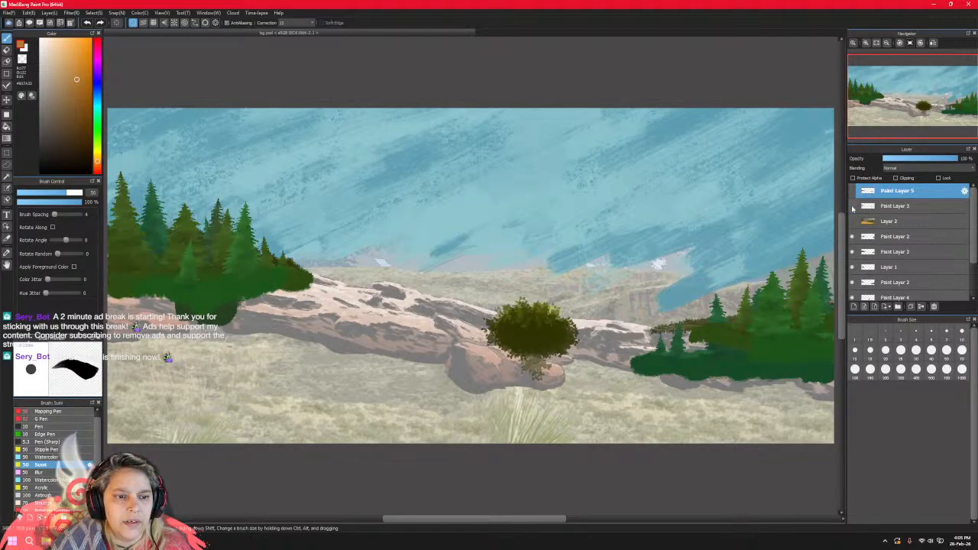
left_click(853, 237)
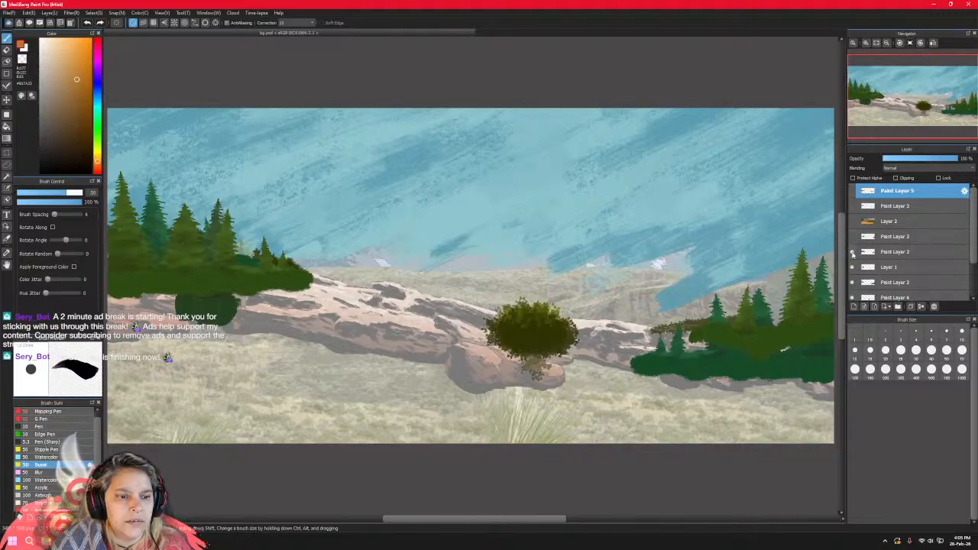
left_click(853, 252)
left_click(853, 267)
left_click(853, 282)
scroll(853, 294, "down", 1)
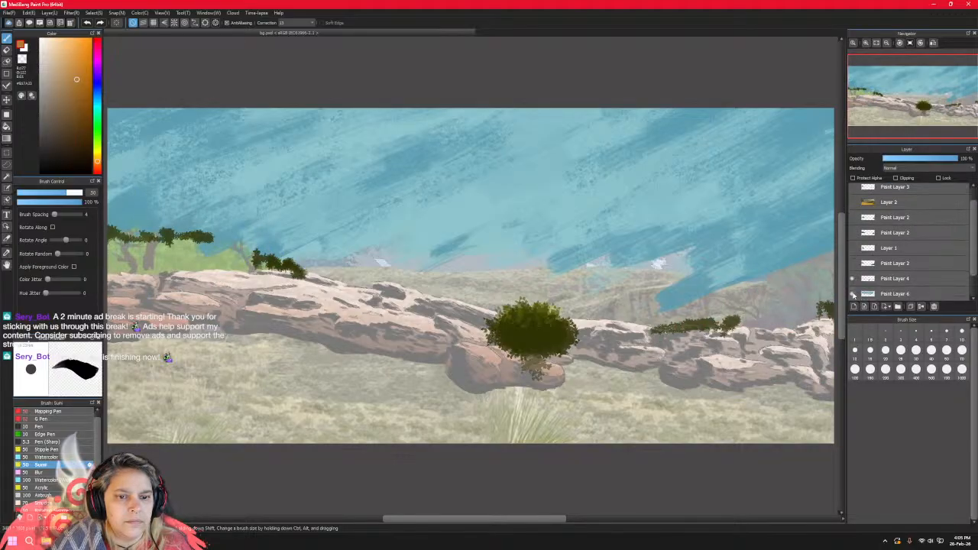
left_click(853, 279)
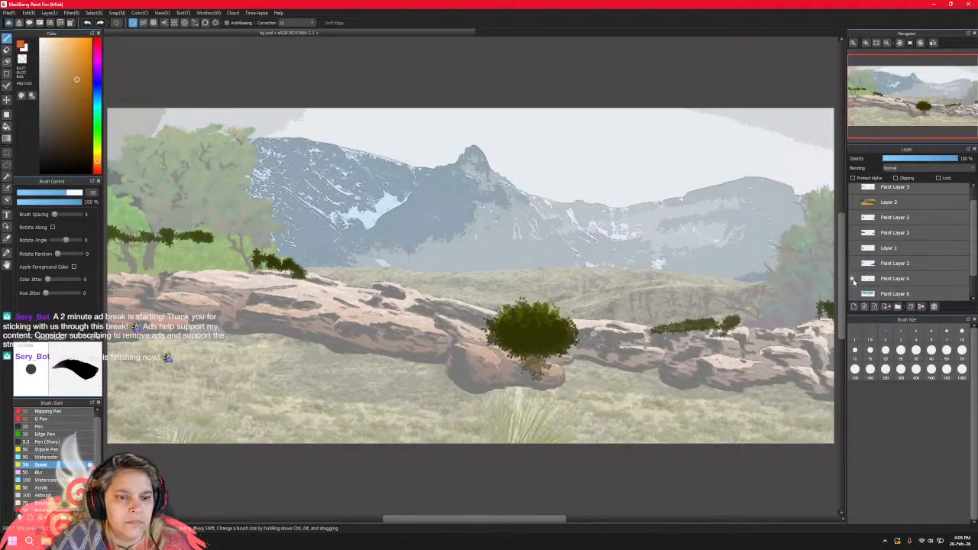
left_click(853, 281)
scroll(853, 282, "down", 2)
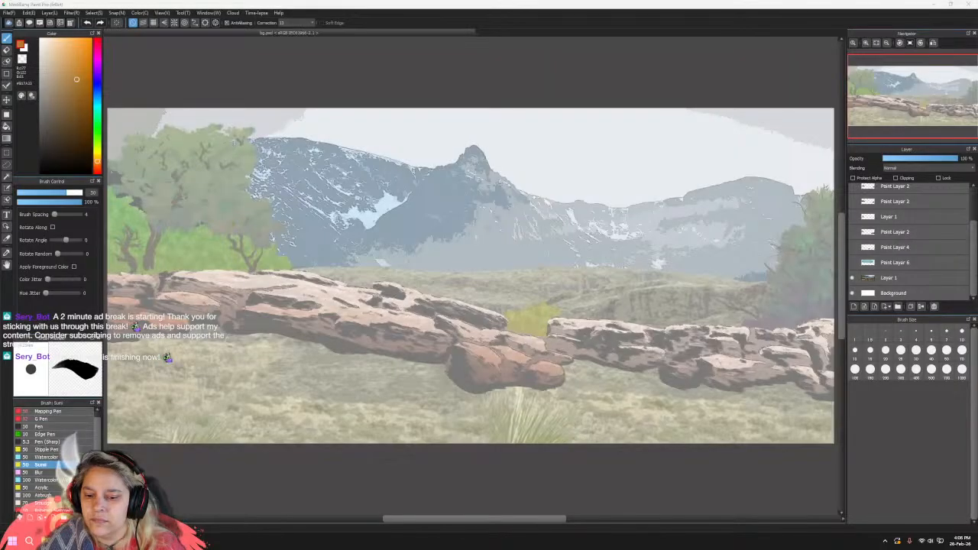
Add a new empty layer directly above the reference image's Layer 1.
left_click(507, 64)
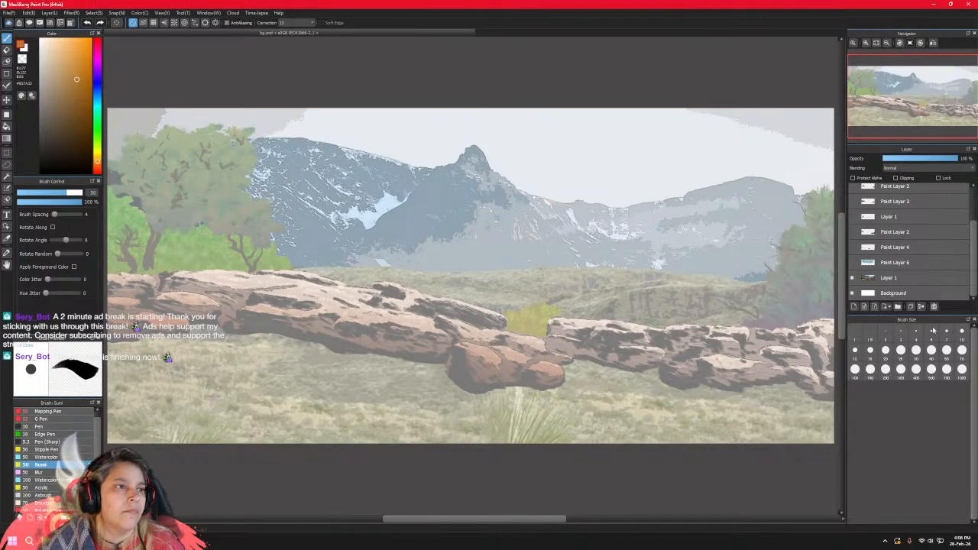
left_click(896, 276)
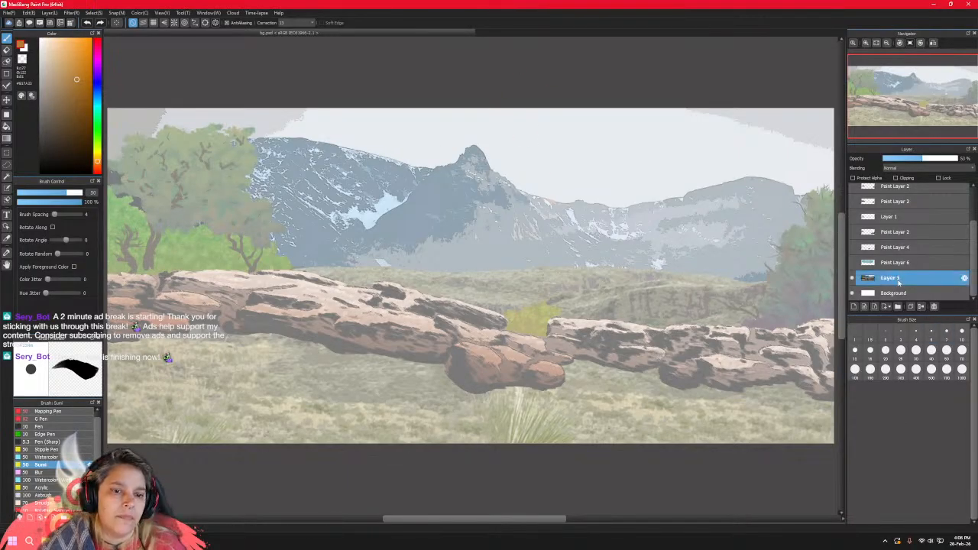
left_click(856, 307)
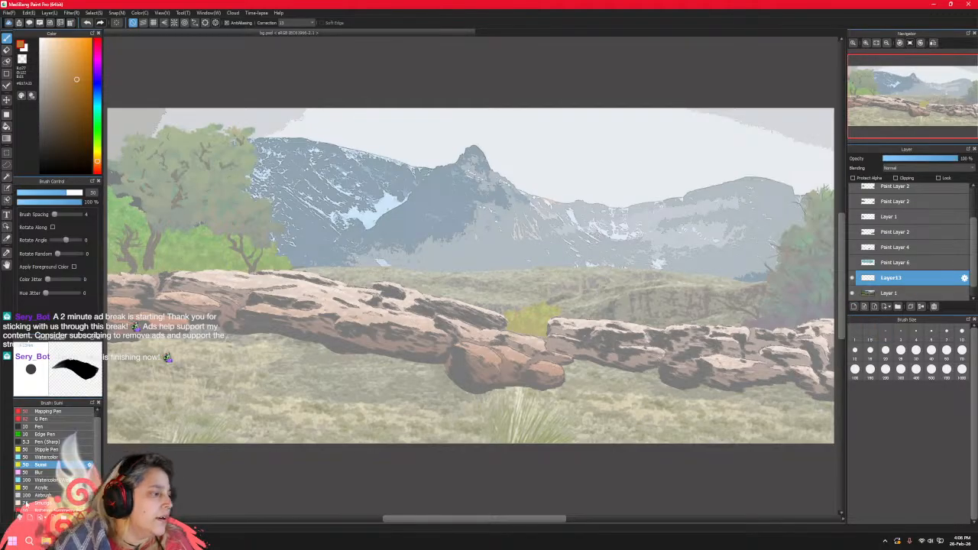
Examine the stroke previews and settings of the available brushes, including Stipple, Watercolor, Smudge, Blur, Sumi and the pens, finishing on Mapping Pen.
left_click(48, 449)
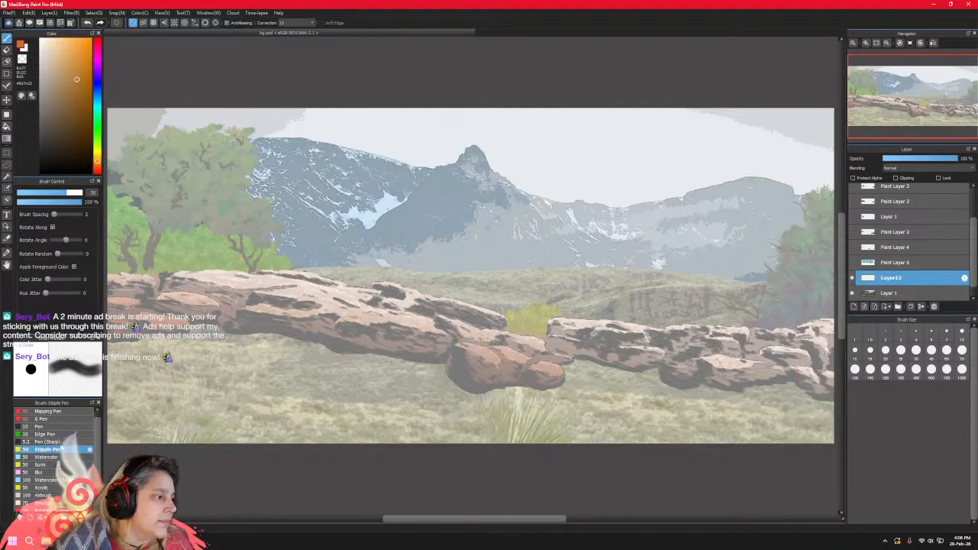
left_click(60, 434)
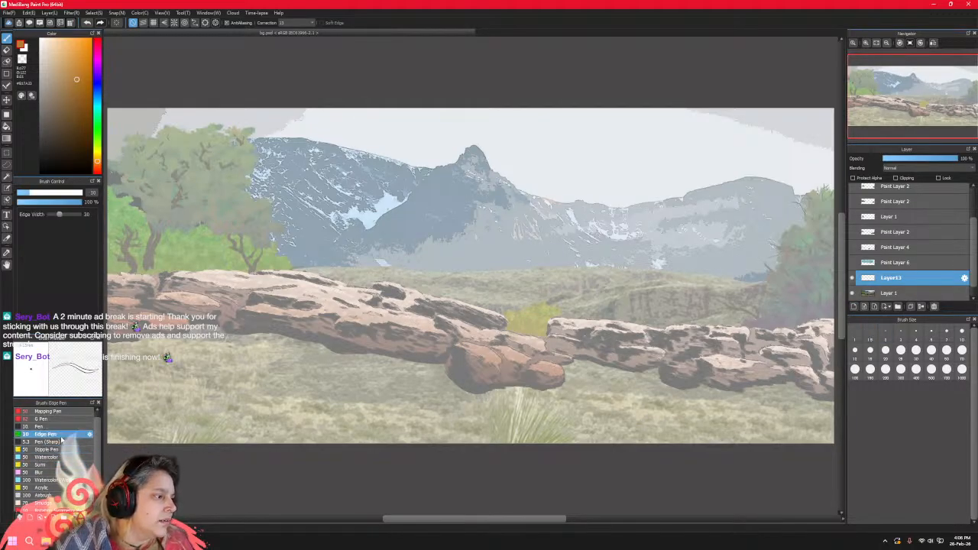
left_click(43, 487)
left_click(45, 480)
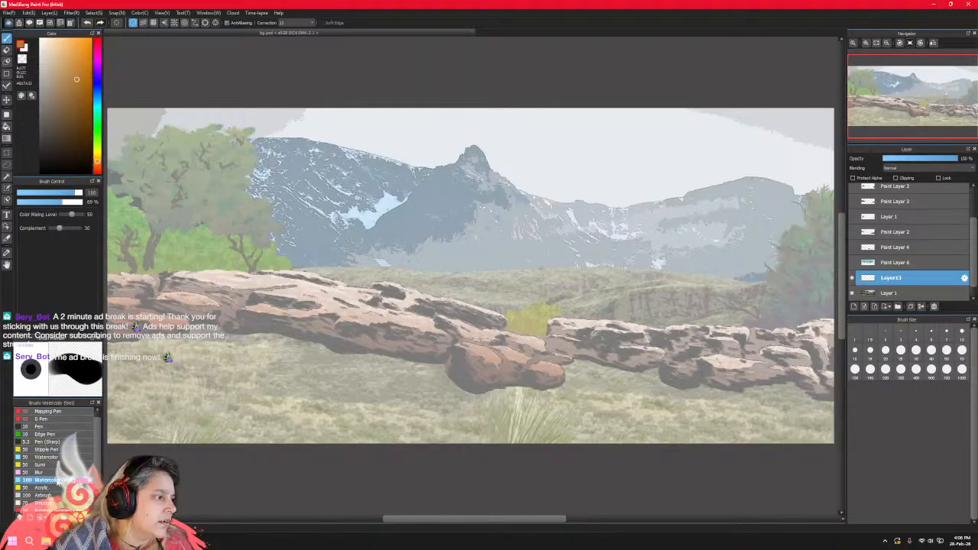
left_click(44, 502)
scroll(53, 458, "down", 3)
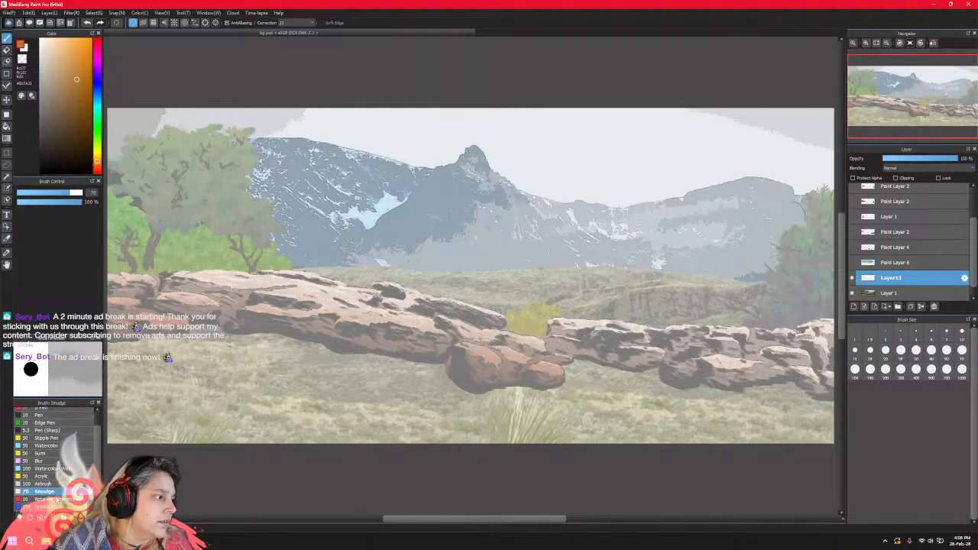
left_click(49, 495)
left_click(49, 503)
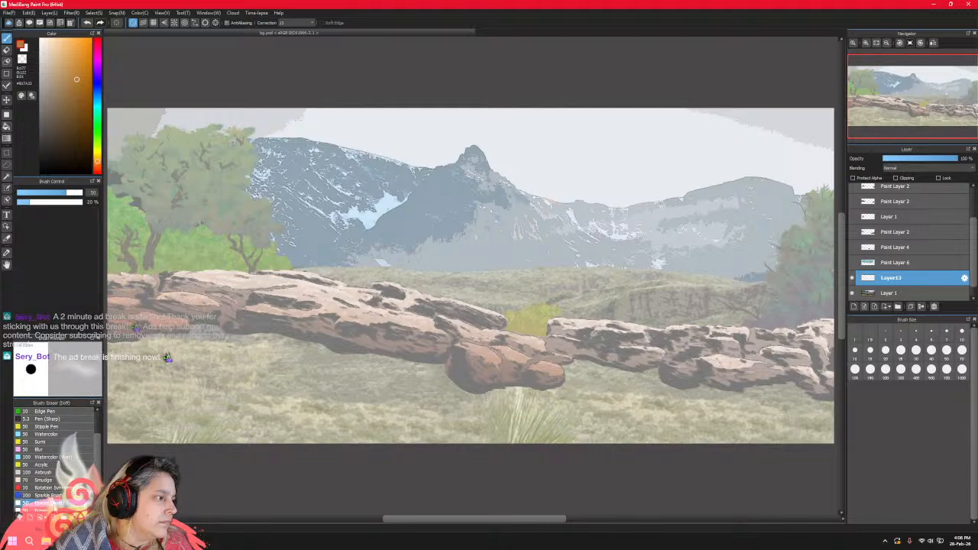
left_click(54, 509)
left_click(55, 500)
left_click(56, 486)
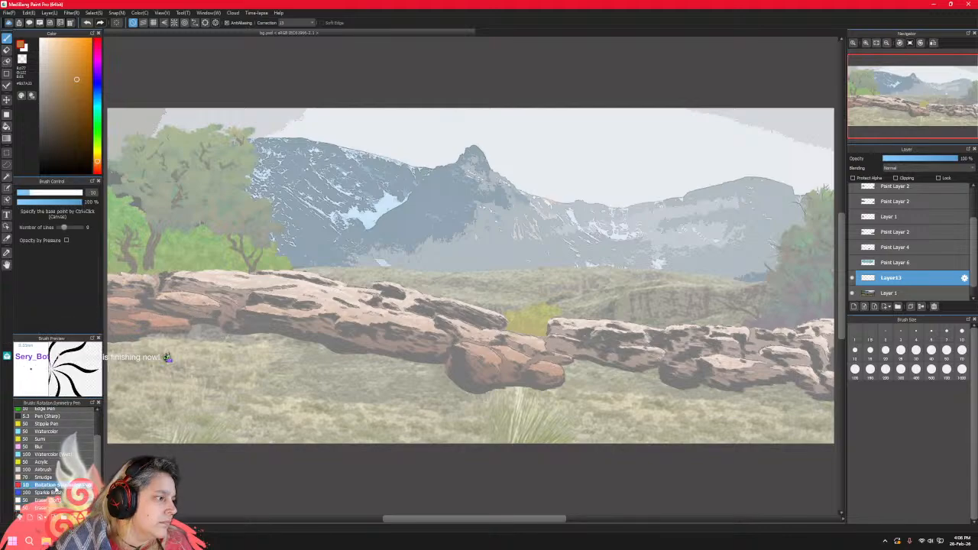
left_click(57, 471)
left_click(58, 461)
left_click(58, 454)
left_click(59, 447)
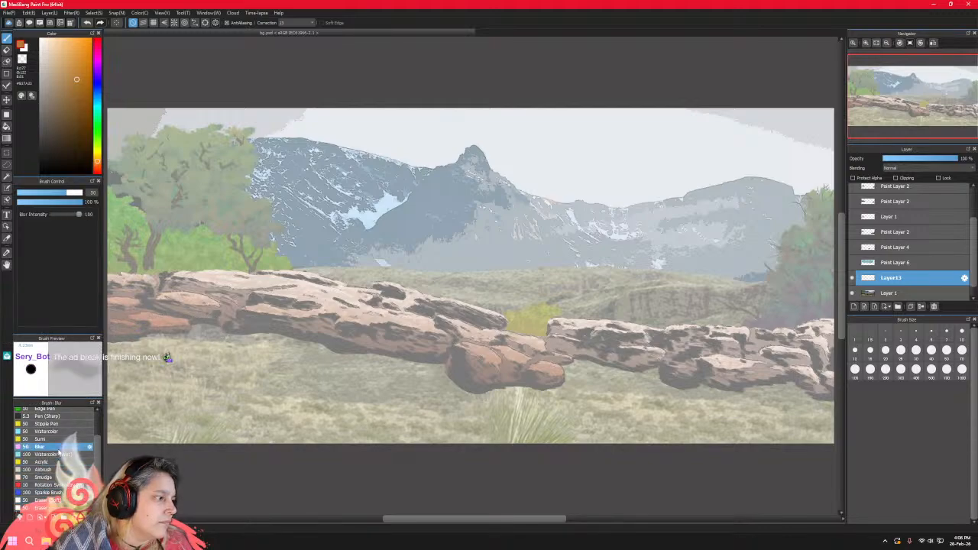
left_click(59, 439)
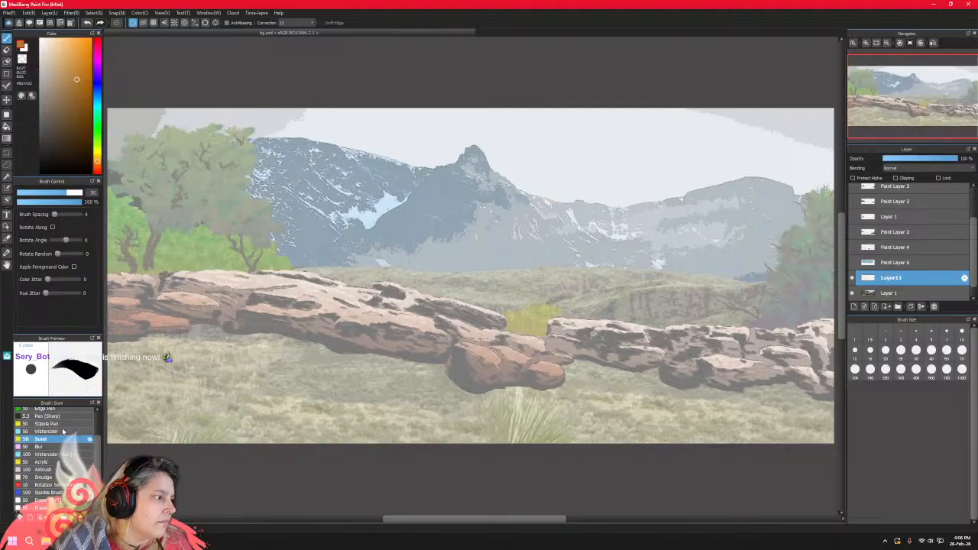
left_click(64, 432)
left_click(63, 424)
left_click(65, 416)
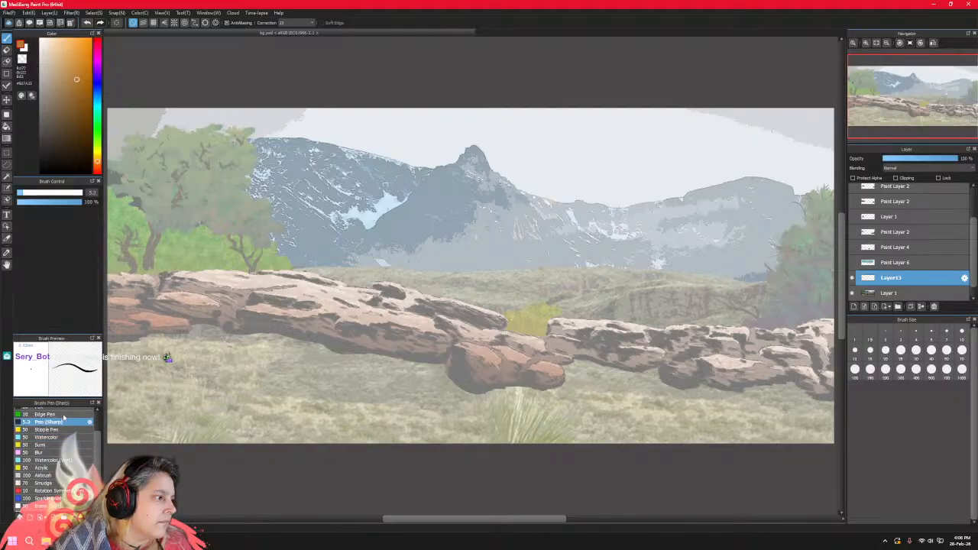
scroll(64, 418, "up", 1)
left_click(64, 419)
scroll(63, 420, "up", 3)
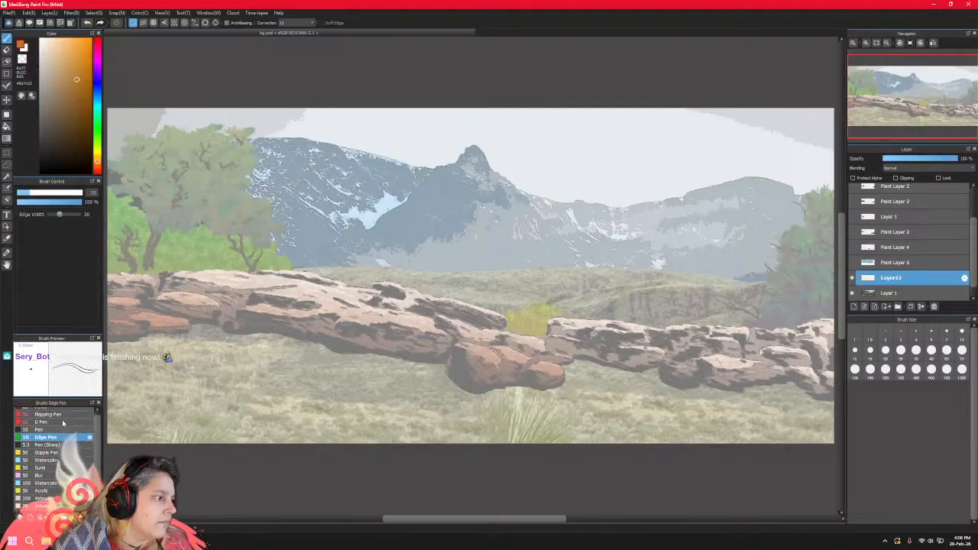
left_click(63, 419)
left_click(63, 425)
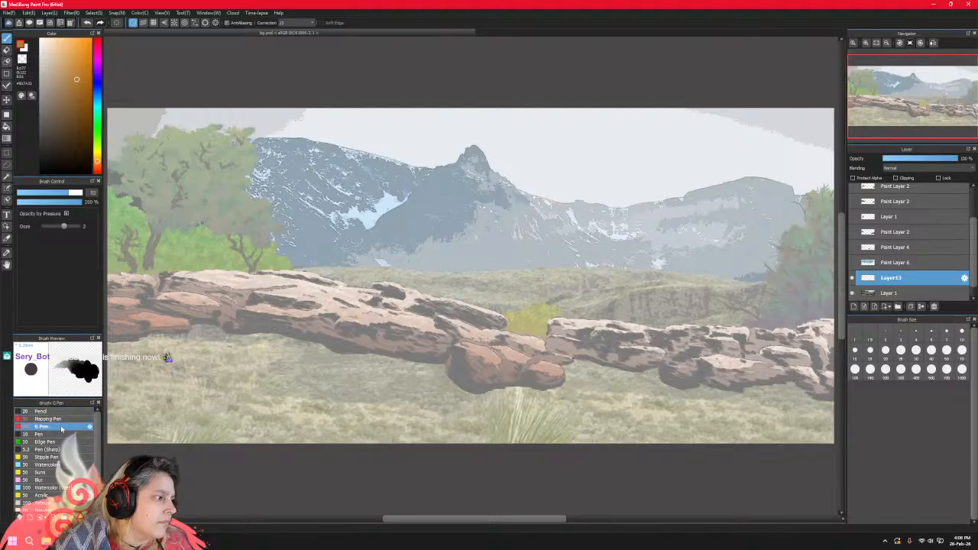
left_click(64, 420)
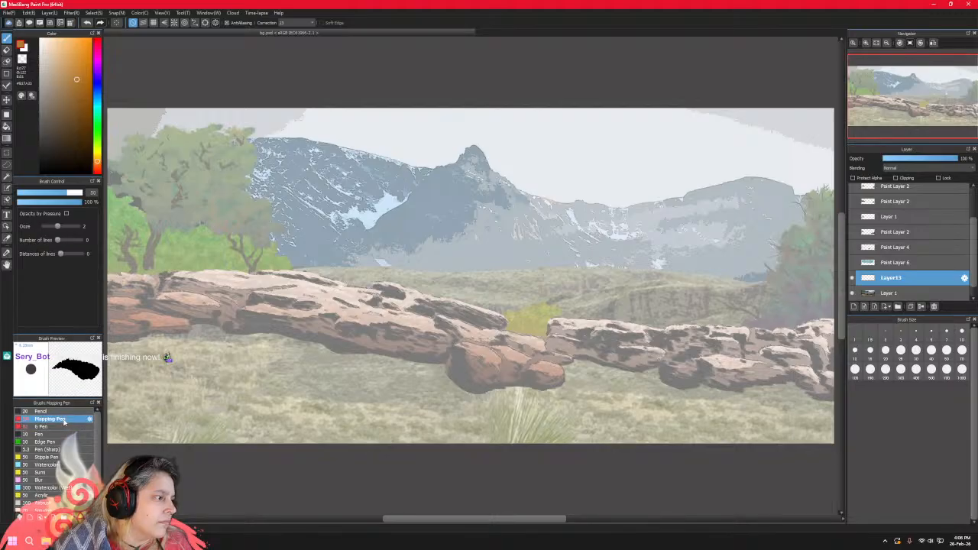
left_click(63, 434)
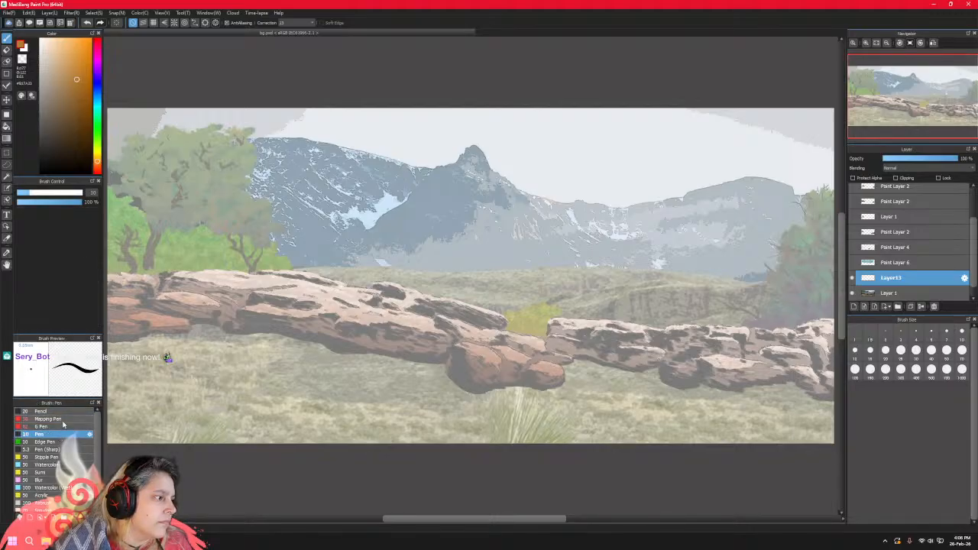
left_click(63, 419)
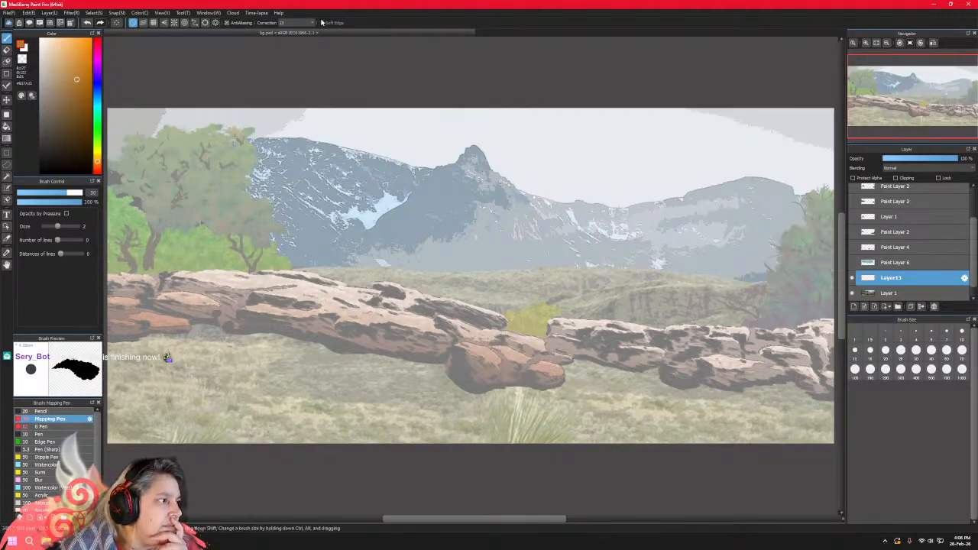
Quit MediBang Paint Pro without saving the changes to bg.psd, and close Photoshop as well.
left_click(968, 5)
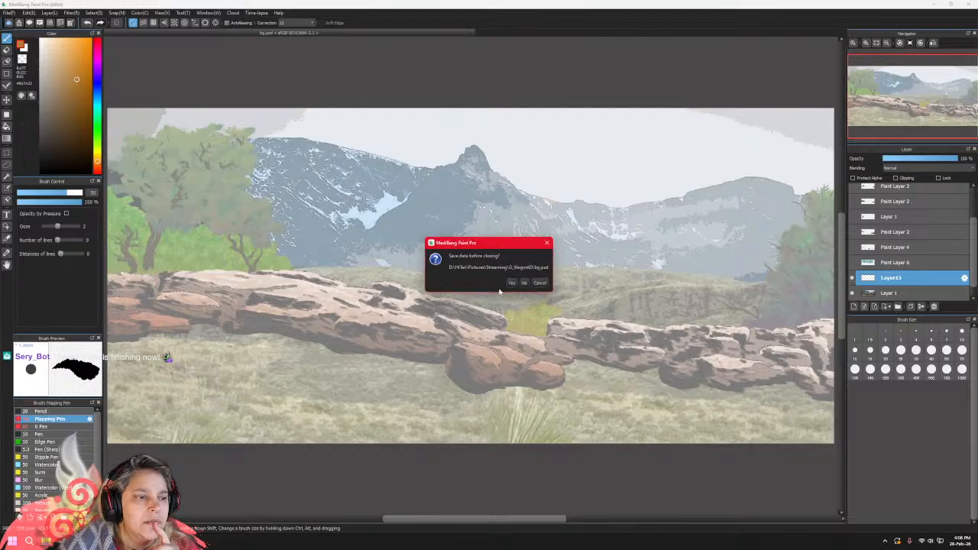
left_click(524, 282)
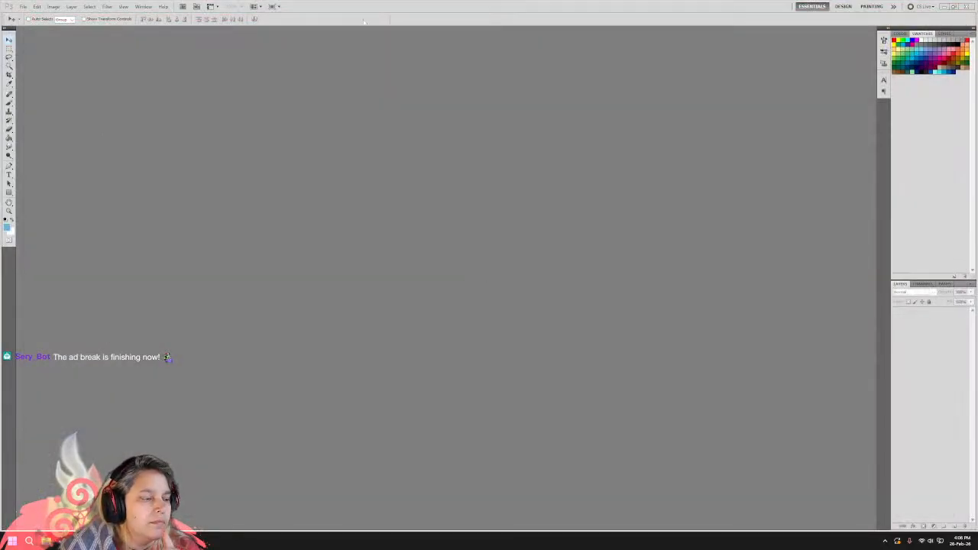
left_click(967, 7)
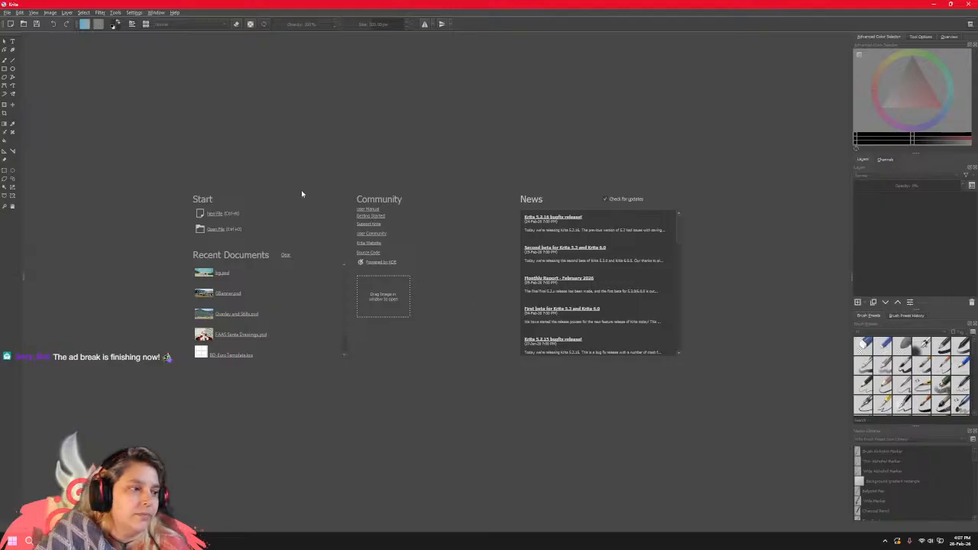
Open bg.psd in Krita from the banner project's folder.
left_click(217, 230)
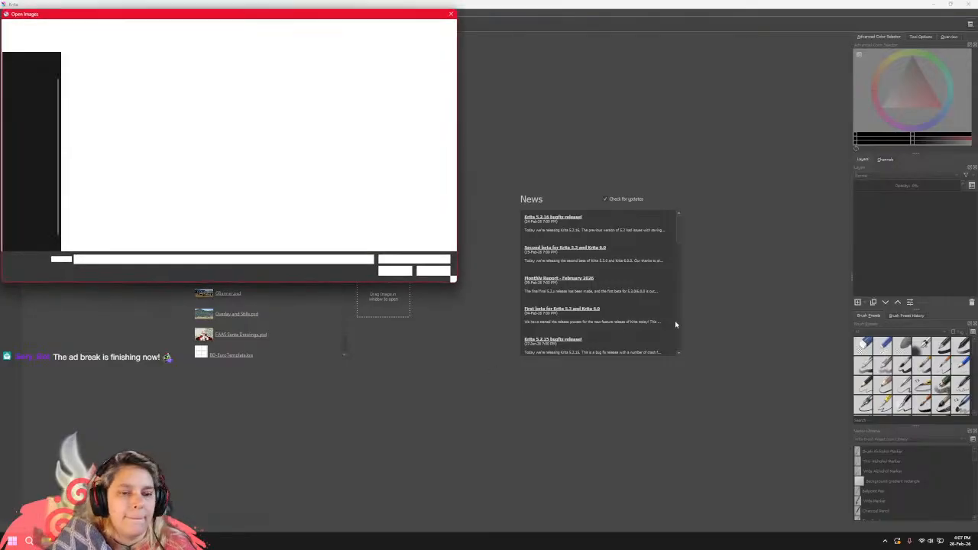
left_click(88, 76)
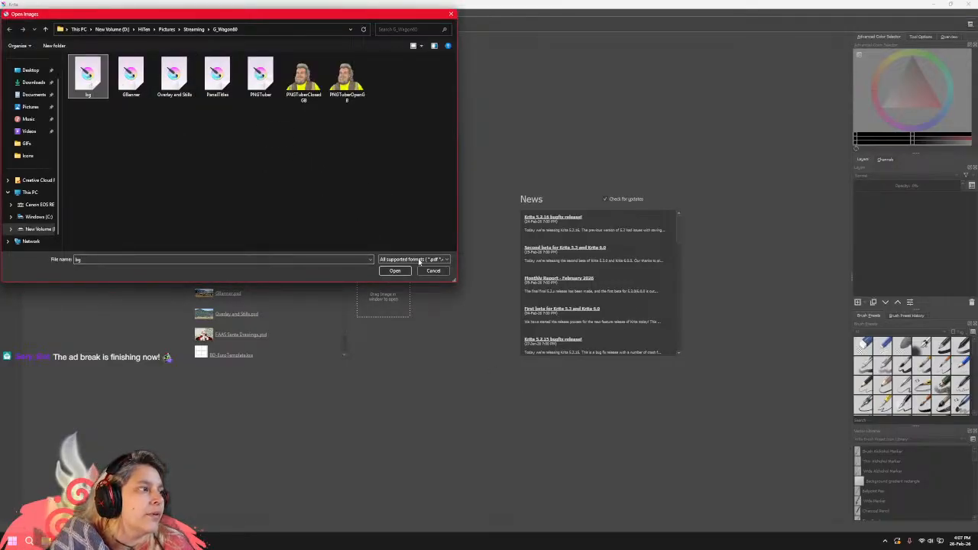
left_click(394, 270)
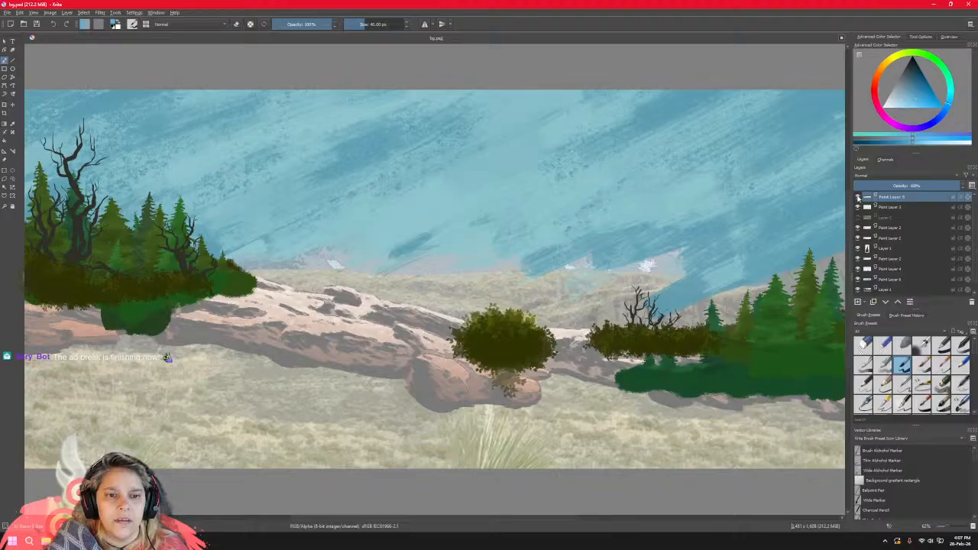
Hide every paint layer and image layer above the mountain reference image, leaving only the reference and the Background visible.
left_click(858, 197)
left_click(858, 207)
left_click(857, 218)
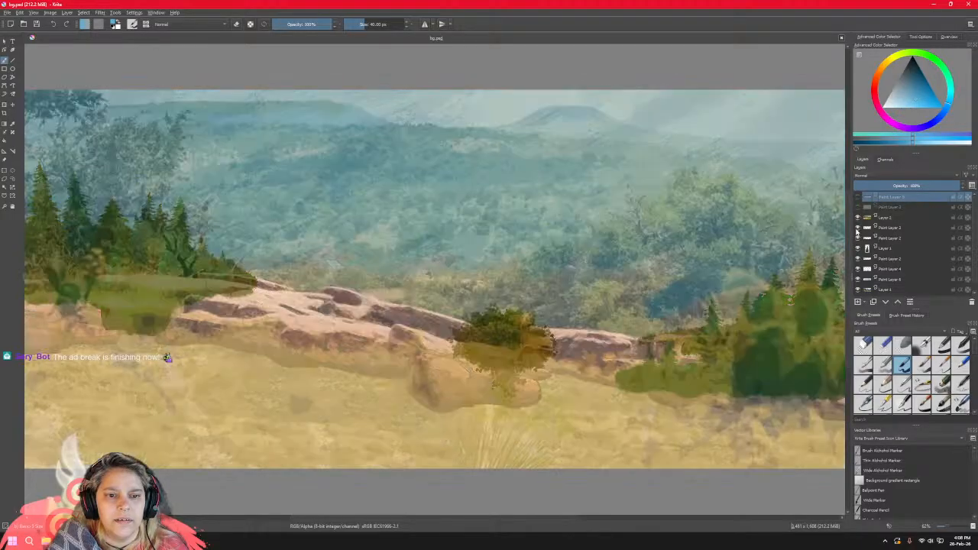
left_click(857, 218)
left_click(857, 217)
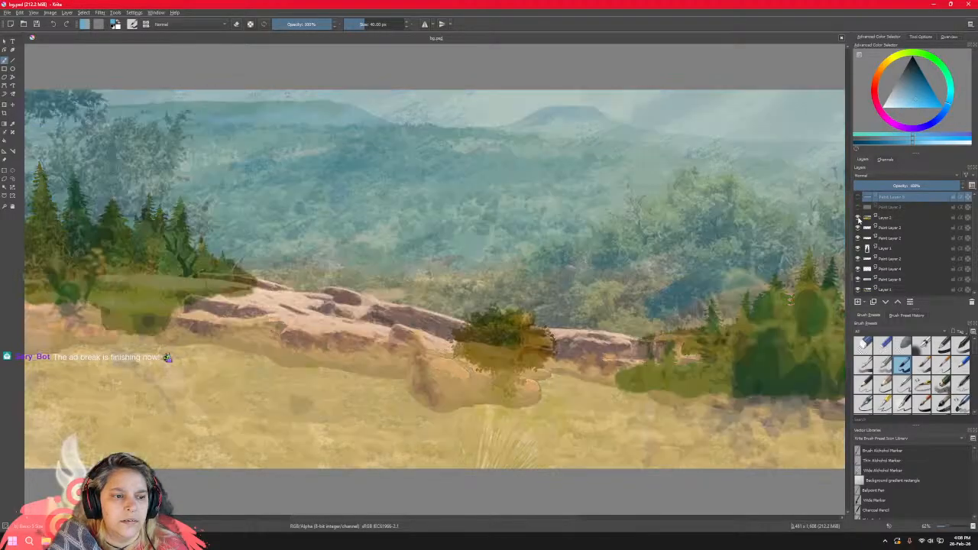
left_click(858, 217)
left_click(857, 227)
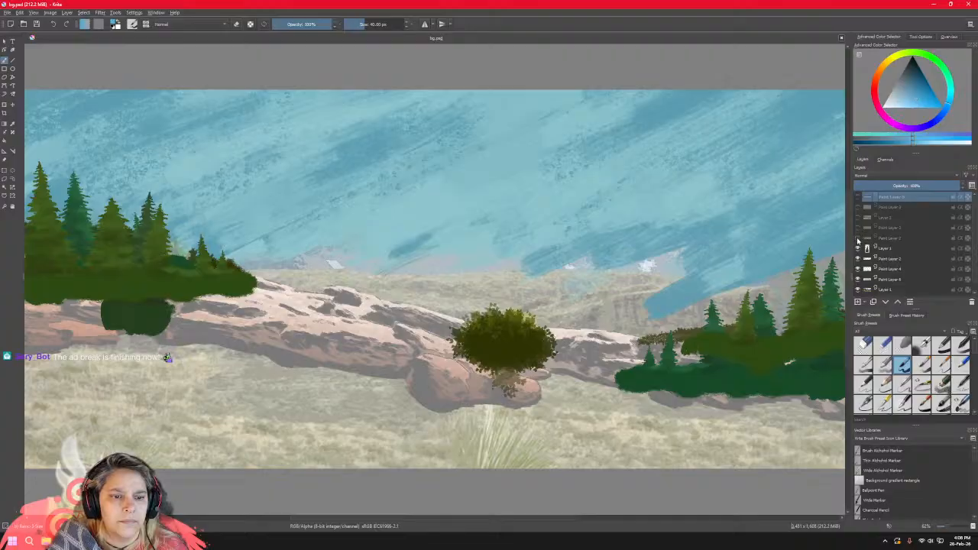
left_click(857, 237)
left_click(857, 248)
left_click(858, 258)
left_click(858, 269)
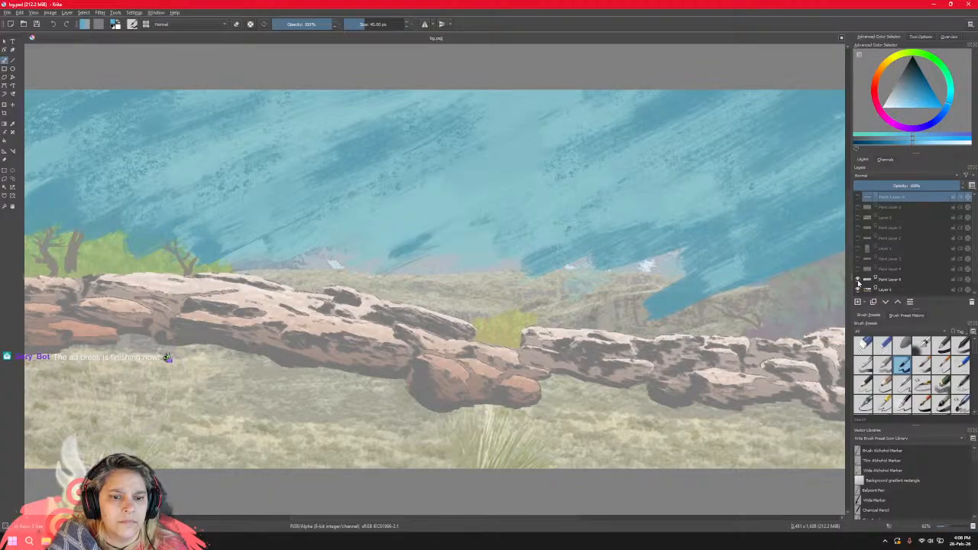
left_click(857, 279)
scroll(858, 290, "down", 1)
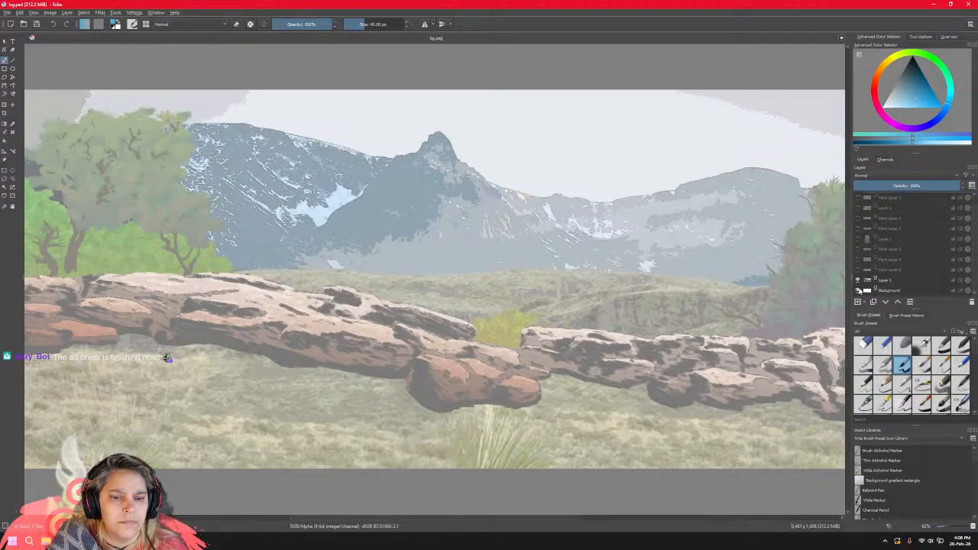
left_click(857, 281)
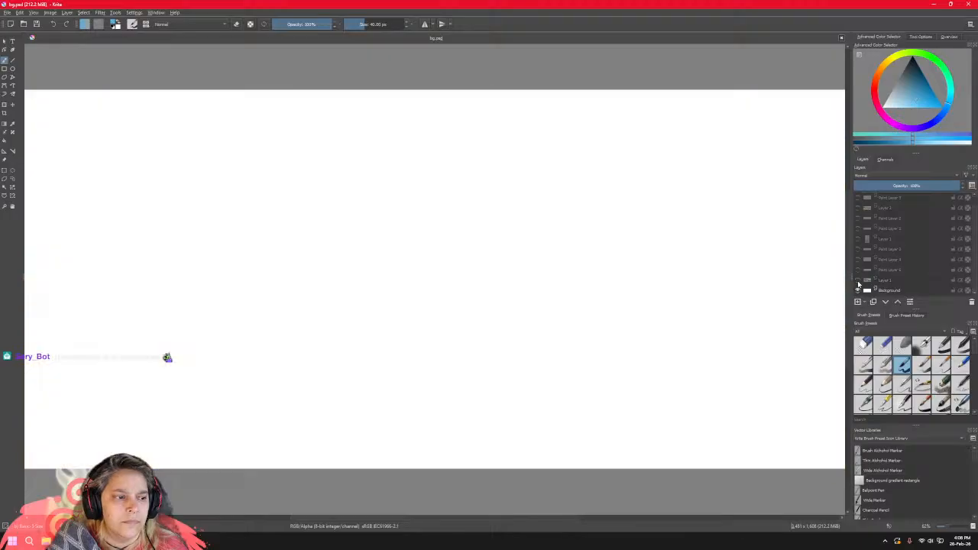
left_click(857, 280)
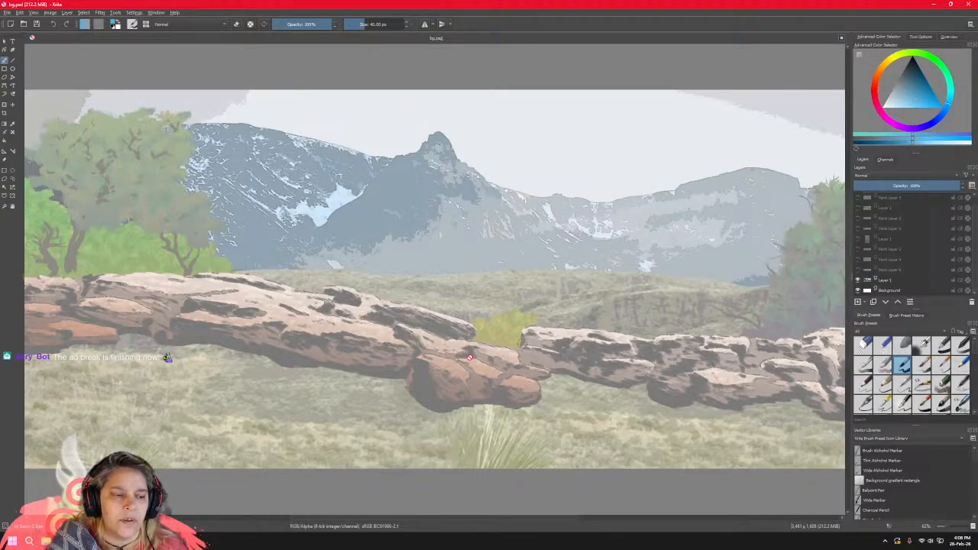
Add a new paint layer directly above the mountain reference image's layer and choose a textured paint brush preset.
left_click(913, 280)
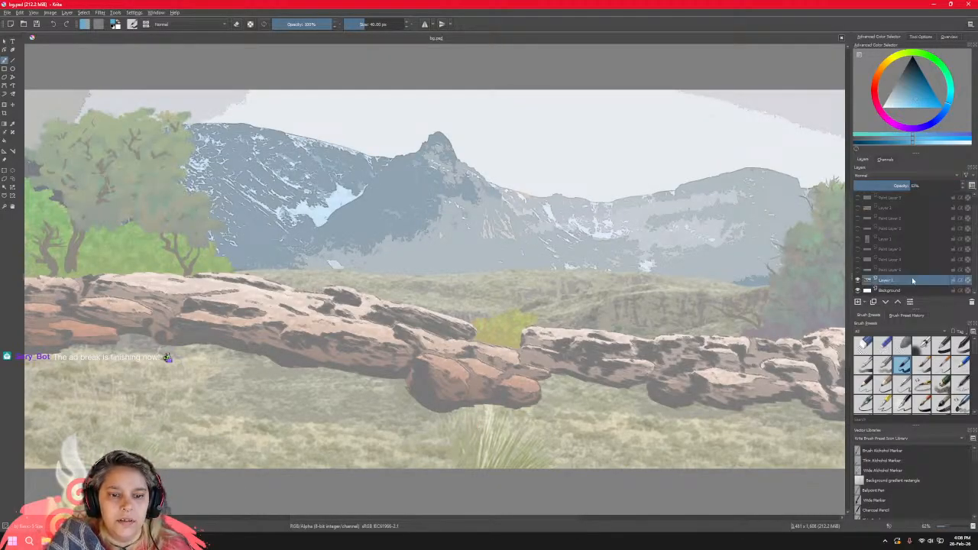
left_click(858, 303)
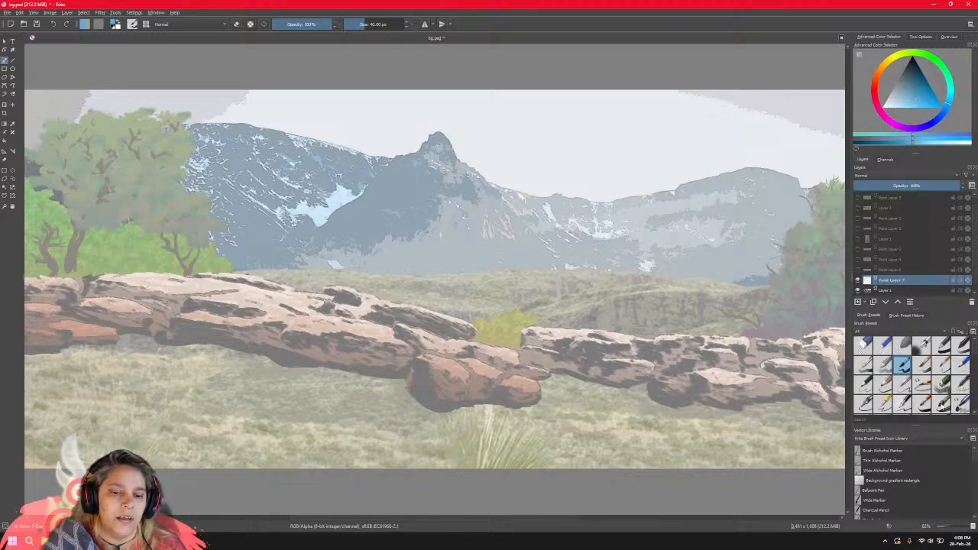
left_click(941, 404)
mouse_move(587, 282)
left_mouse_down()
mouse_move(593, 241)
mouse_move(551, 212)
mouse_move(584, 228)
mouse_move(519, 188)
left_mouse_up()
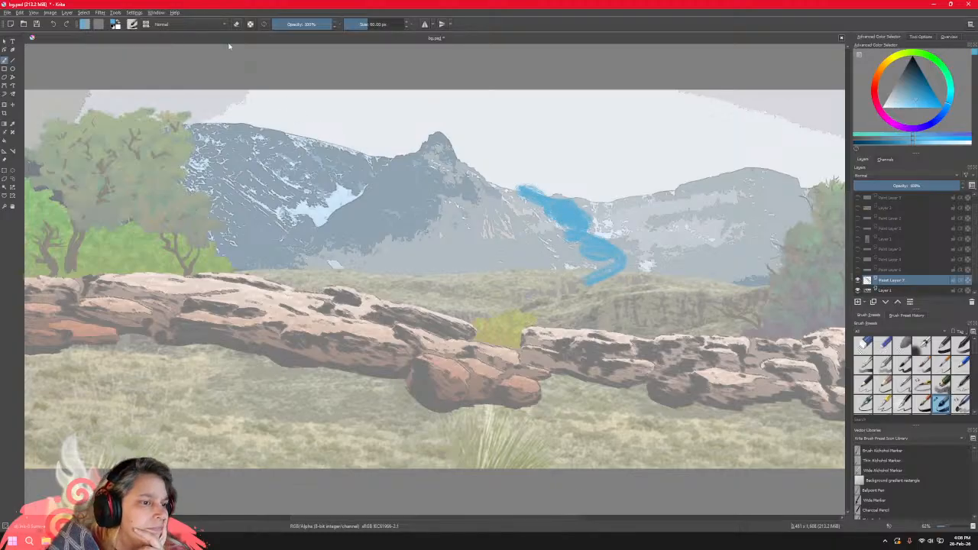
left_click(21, 13)
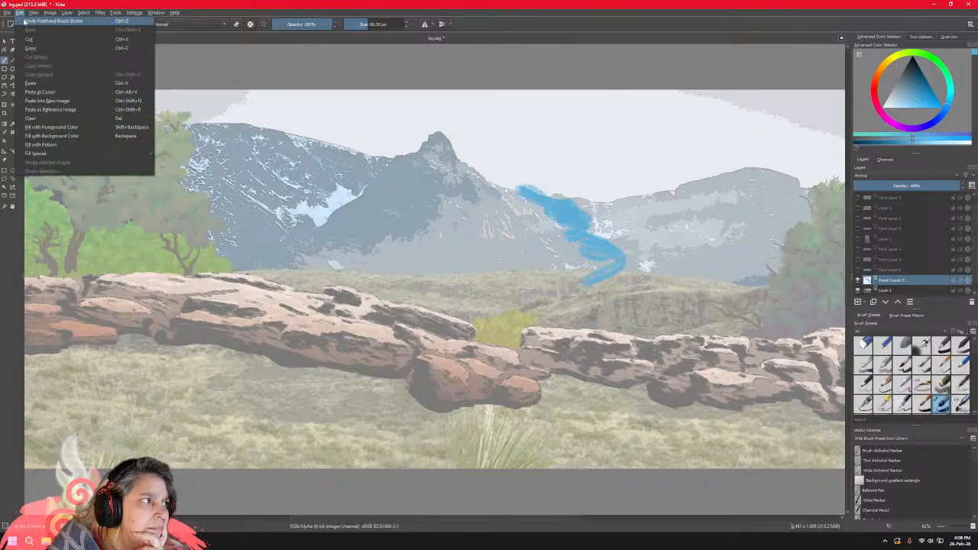
left_click(35, 24)
Block in a blue body of water across the hills between the mountains' base and the rocks.
mouse_move(433, 285)
left_mouse_down()
mouse_move(448, 279)
mouse_move(164, 280)
left_mouse_up()
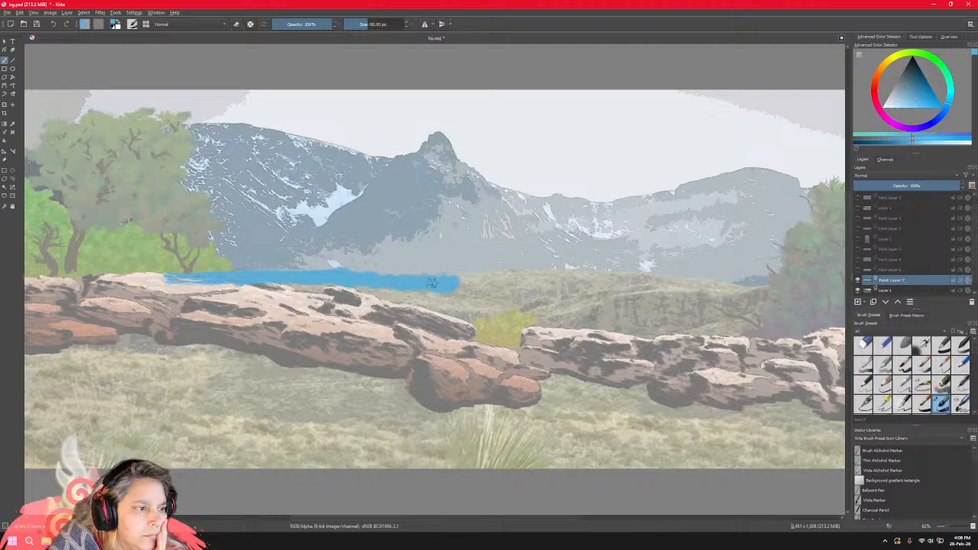
mouse_move(465, 279)
left_mouse_down()
mouse_move(623, 276)
mouse_move(516, 281)
mouse_move(620, 277)
mouse_move(826, 289)
left_mouse_up()
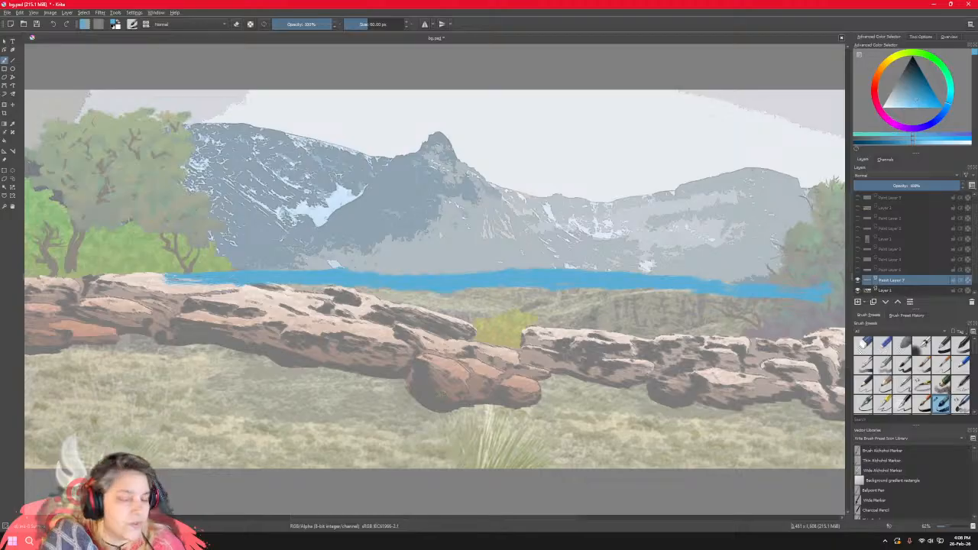
scroll(459, 378, "up", 1)
scroll(470, 385, "up", 2)
scroll(472, 385, "down", 2)
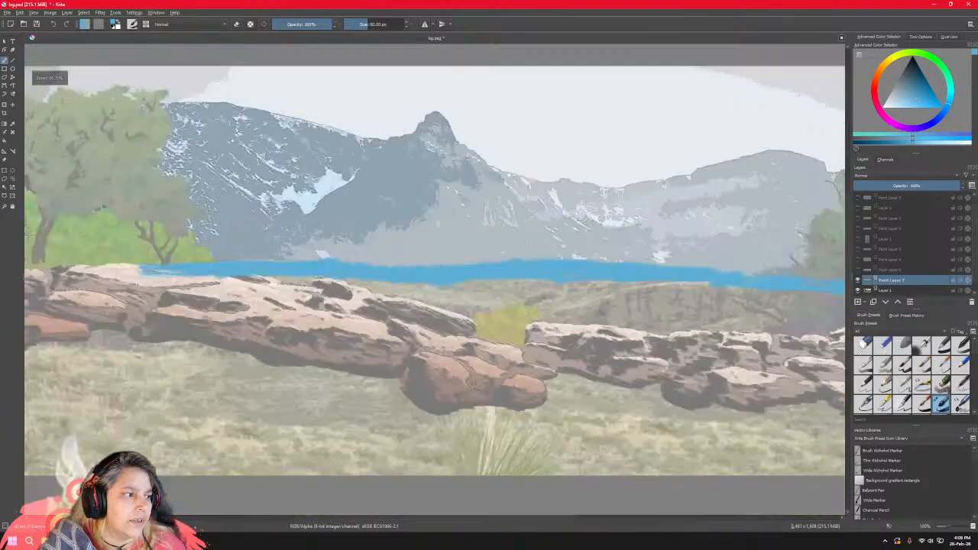
scroll(472, 385, "down", 3)
scroll(471, 385, "up", 1)
scroll(473, 386, "up", 1)
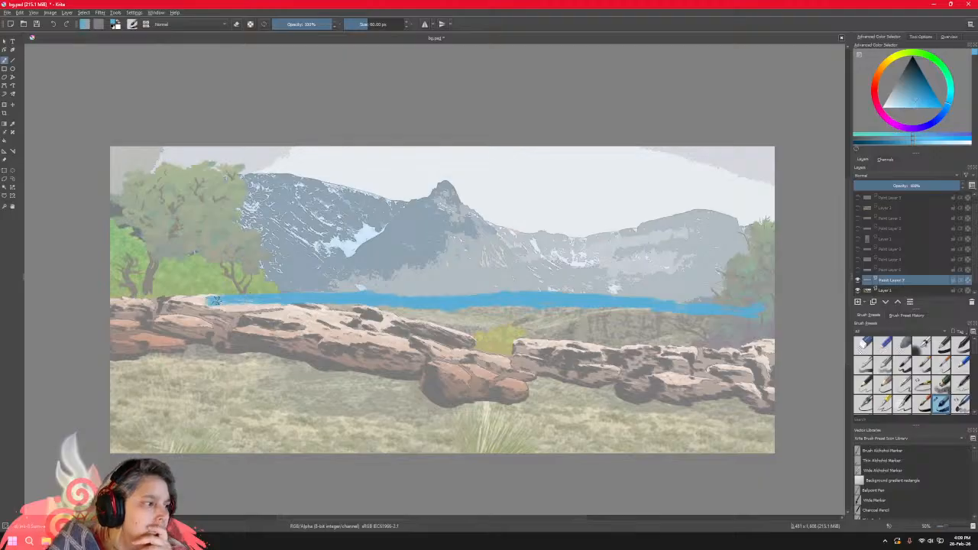
mouse_move(214, 300)
left_mouse_down()
mouse_move(366, 303)
mouse_move(460, 315)
mouse_move(490, 329)
mouse_move(400, 312)
mouse_move(528, 324)
mouse_move(531, 314)
mouse_move(575, 306)
mouse_move(589, 311)
mouse_move(535, 323)
mouse_move(639, 310)
mouse_move(514, 310)
mouse_move(692, 309)
mouse_move(671, 318)
mouse_move(691, 324)
mouse_move(734, 324)
mouse_move(714, 312)
mouse_move(765, 315)
mouse_move(719, 341)
mouse_move(754, 339)
left_mouse_up()
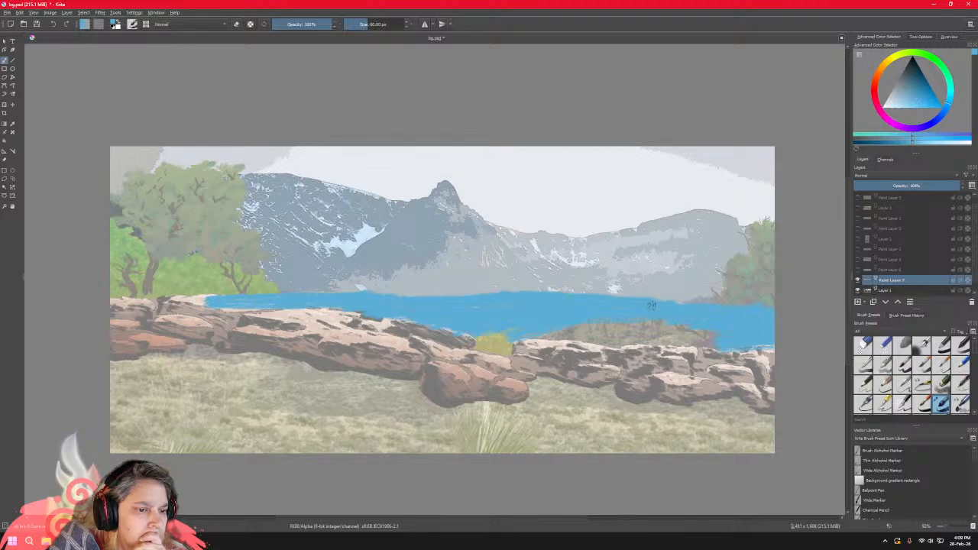
mouse_move(651, 306)
left_mouse_down()
mouse_move(737, 315)
mouse_move(667, 309)
mouse_move(622, 320)
mouse_move(649, 338)
mouse_move(642, 347)
mouse_move(533, 332)
mouse_move(535, 345)
mouse_move(509, 349)
mouse_move(476, 348)
mouse_move(427, 313)
mouse_move(491, 358)
mouse_move(561, 317)
mouse_move(542, 330)
mouse_move(622, 347)
mouse_move(683, 347)
mouse_move(656, 326)
mouse_move(588, 330)
mouse_move(691, 340)
mouse_move(665, 329)
mouse_move(684, 317)
mouse_move(719, 331)
left_mouse_up()
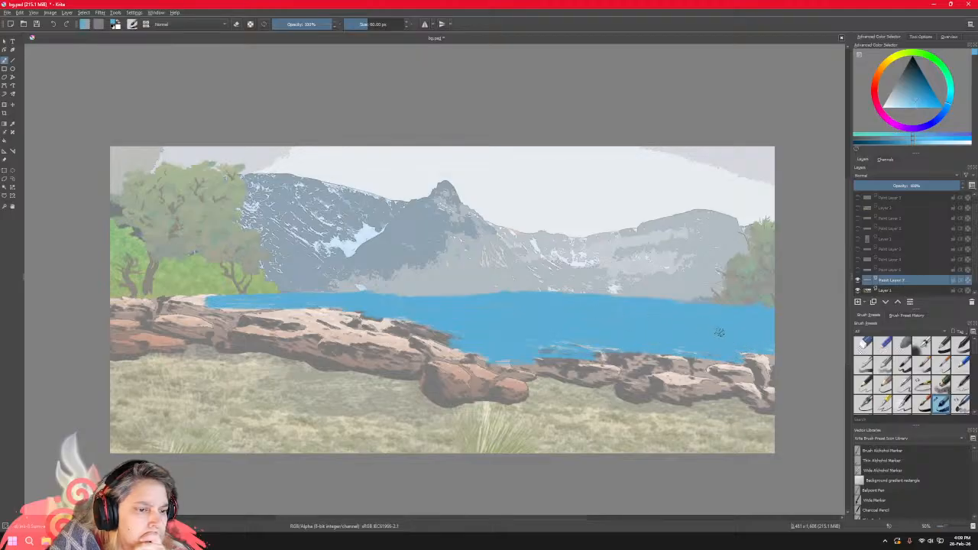
Undo all the blue brush strokes on the new paint layer.
left_click(20, 12)
left_click(24, 23)
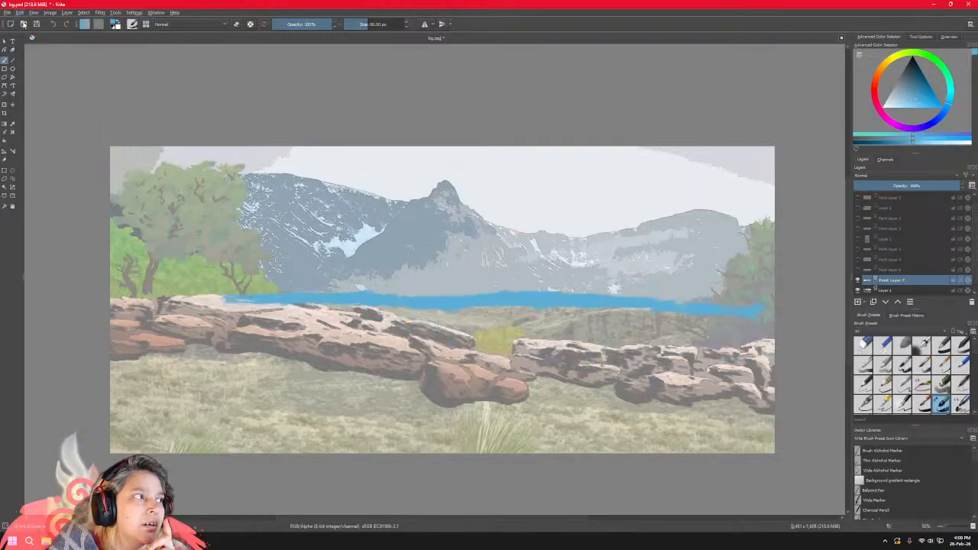
left_click(20, 12)
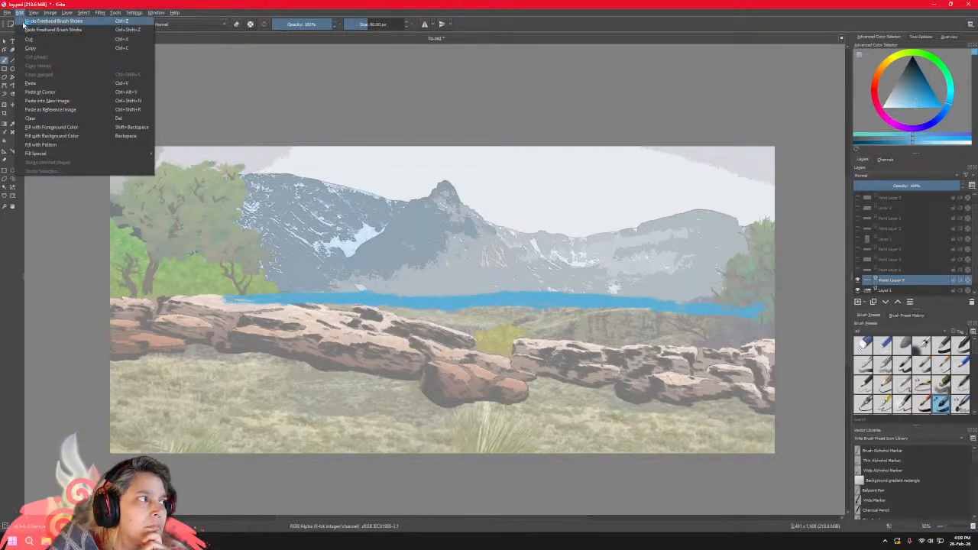
left_click(24, 23)
left_click(20, 12)
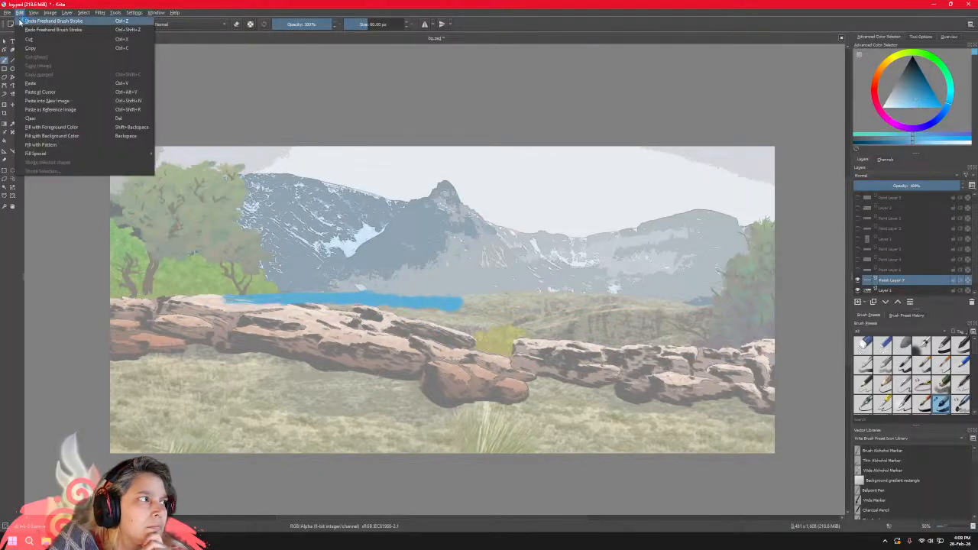
left_click(20, 21)
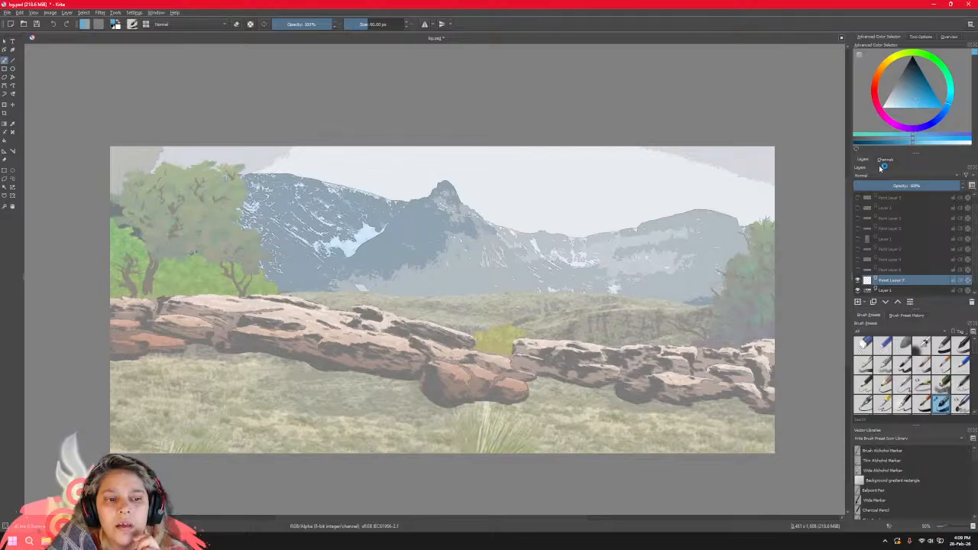
Block in the hills between the mountains and the rocks with a dark olive-green base colour across the scene.
left_click(891, 61)
mouse_move(888, 65)
left_mouse_down()
mouse_move(912, 56)
mouse_move(897, 56)
left_mouse_up()
left_click(910, 81)
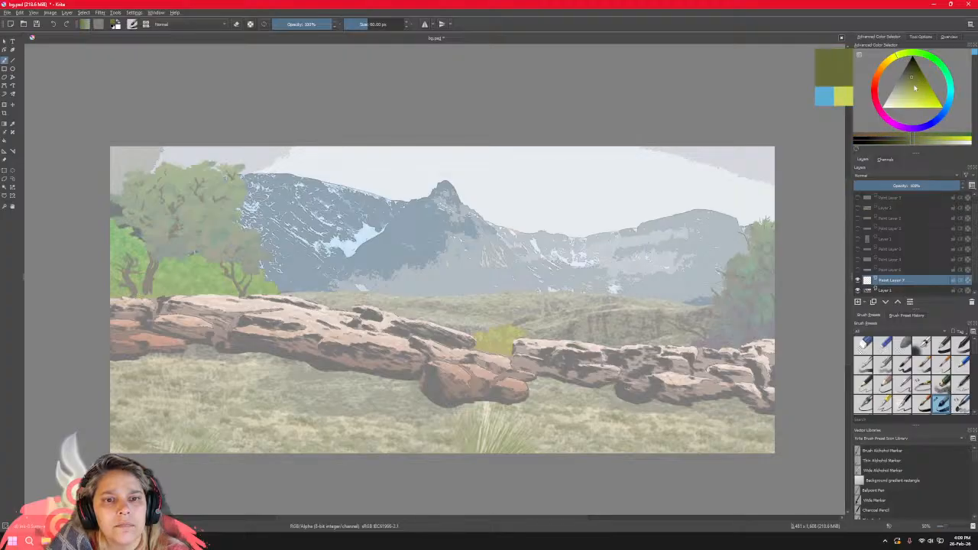
left_click(912, 139)
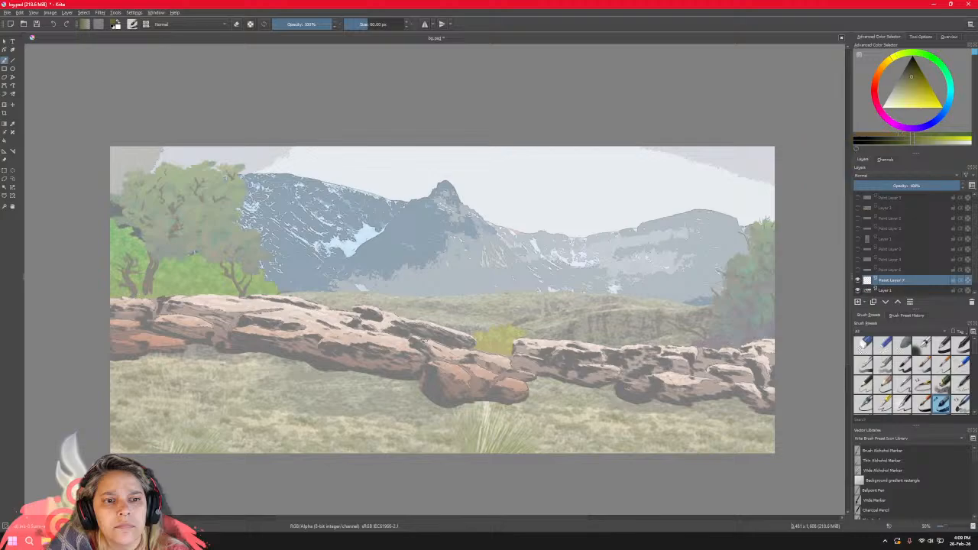
mouse_move(355, 304)
left_mouse_down()
mouse_move(265, 299)
mouse_move(348, 304)
mouse_move(373, 295)
mouse_move(359, 304)
mouse_move(395, 300)
mouse_move(373, 295)
mouse_move(420, 301)
mouse_move(290, 304)
mouse_move(443, 312)
left_mouse_up()
mouse_move(444, 312)
left_mouse_down()
mouse_move(423, 300)
mouse_move(457, 304)
left_mouse_up()
mouse_move(430, 298)
left_mouse_down()
mouse_move(510, 298)
mouse_move(435, 317)
mouse_move(458, 330)
mouse_move(370, 320)
mouse_move(527, 344)
mouse_move(478, 322)
mouse_move(528, 327)
mouse_move(577, 311)
left_mouse_up()
mouse_move(509, 315)
left_mouse_down()
mouse_move(504, 297)
mouse_move(722, 309)
mouse_move(543, 299)
mouse_move(610, 309)
left_mouse_up()
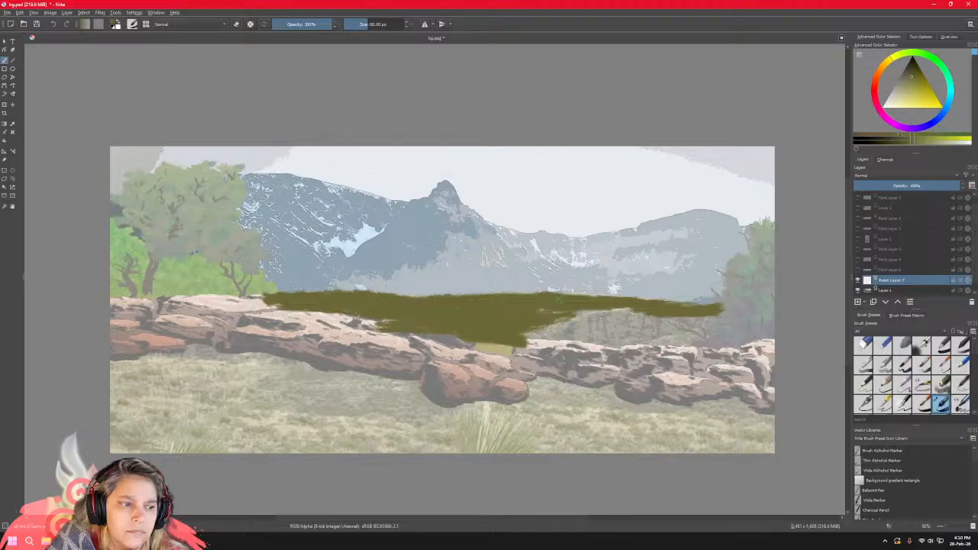
mouse_move(540, 311)
left_mouse_down()
mouse_move(774, 315)
mouse_move(738, 309)
mouse_move(718, 329)
mouse_move(769, 309)
left_mouse_up()
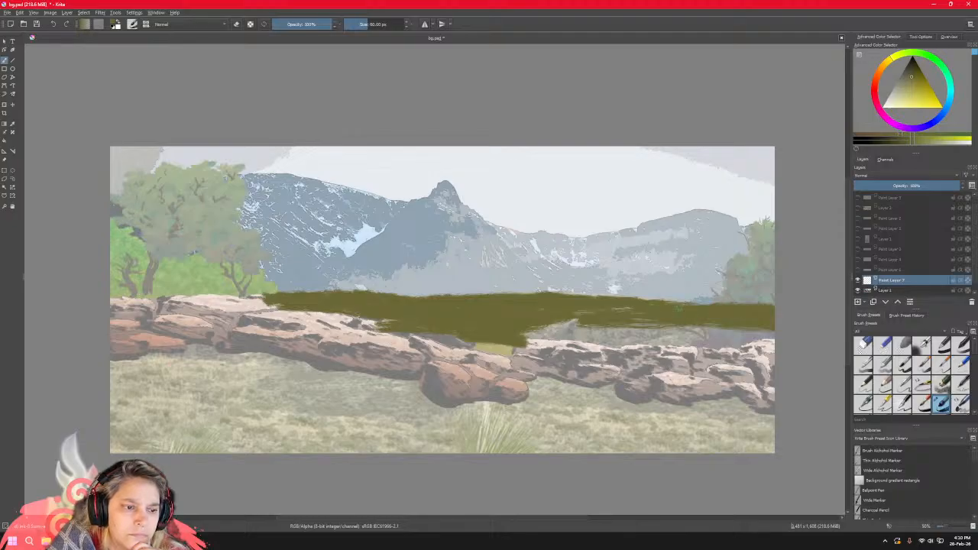
mouse_move(650, 321)
left_mouse_down()
mouse_move(527, 348)
mouse_move(756, 359)
mouse_move(733, 336)
mouse_move(768, 333)
mouse_move(603, 330)
mouse_move(504, 343)
mouse_move(541, 314)
mouse_move(630, 310)
mouse_move(634, 344)
mouse_move(680, 340)
left_mouse_up()
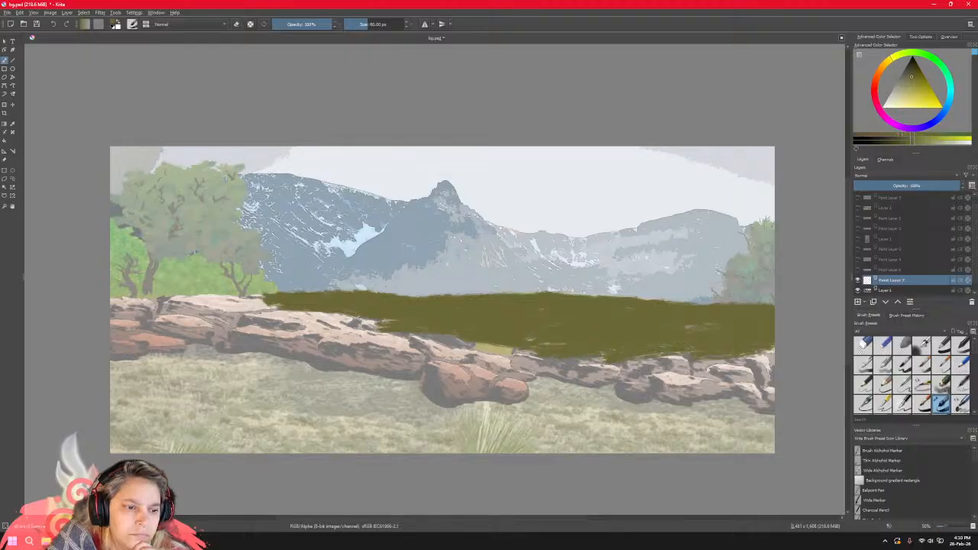
mouse_move(457, 336)
left_mouse_down()
mouse_move(314, 321)
mouse_move(220, 296)
mouse_move(200, 307)
mouse_move(325, 314)
left_mouse_up()
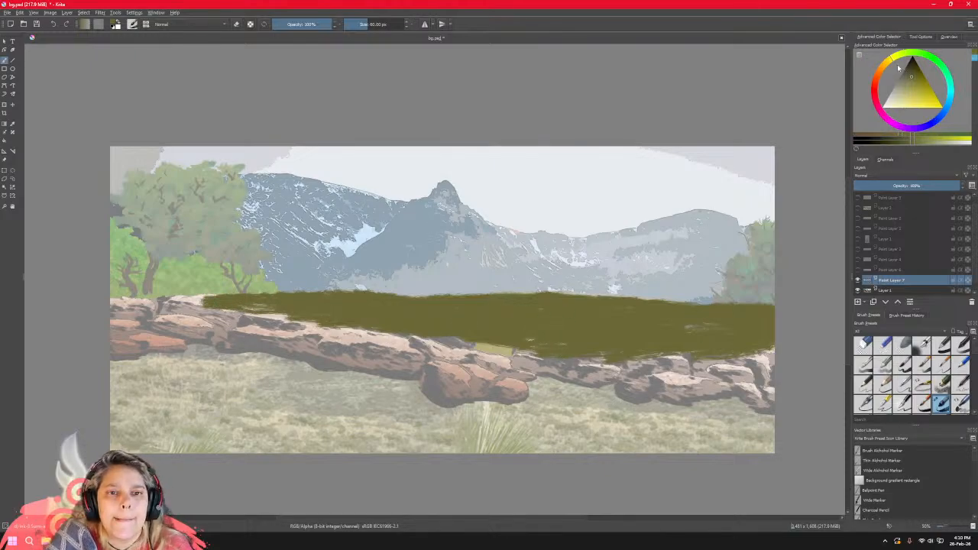
Compare the green base with the reference hills and paint a dark brown patch along the right hills' lower slope.
left_click_drag(894, 135, 870, 134)
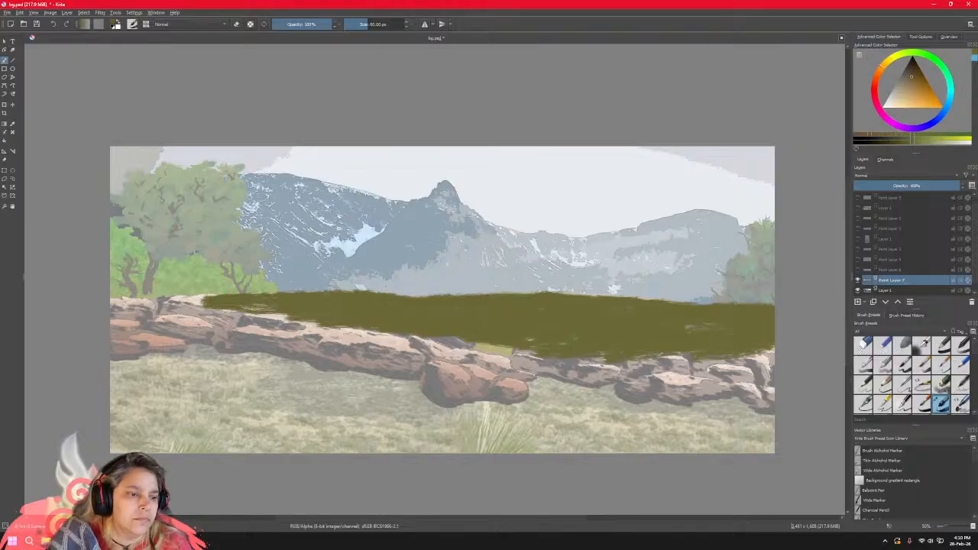
left_click(858, 281)
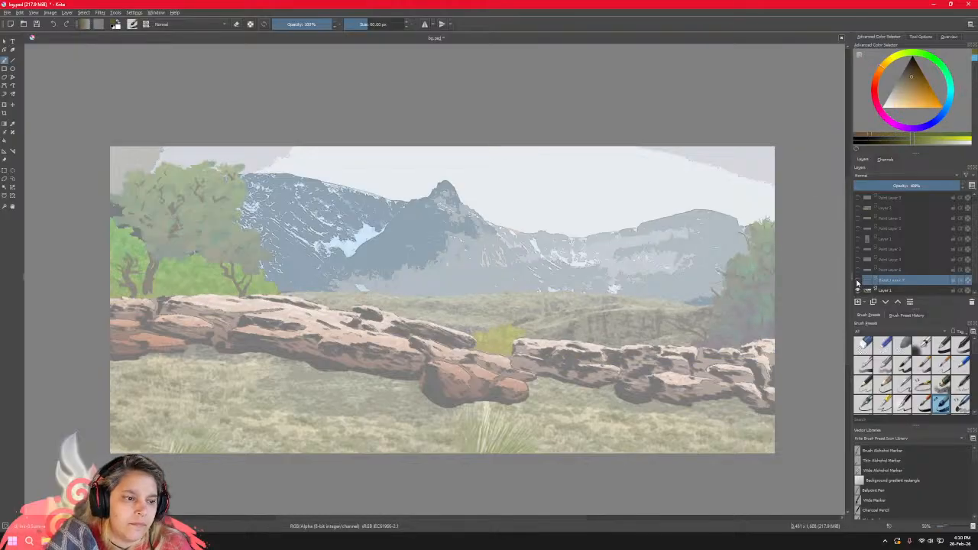
left_click(857, 280)
mouse_move(550, 341)
left_mouse_down()
mouse_move(614, 330)
mouse_move(667, 336)
mouse_move(589, 342)
left_mouse_up()
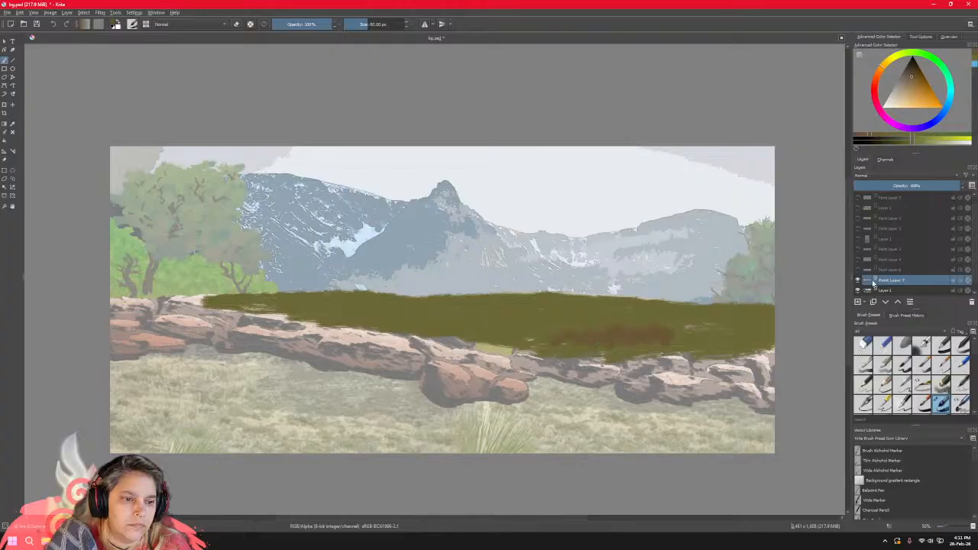
Paint a second dark brown patch along the hills just above the left-centre rocks, comparing the layer with the reference.
left_click(858, 280)
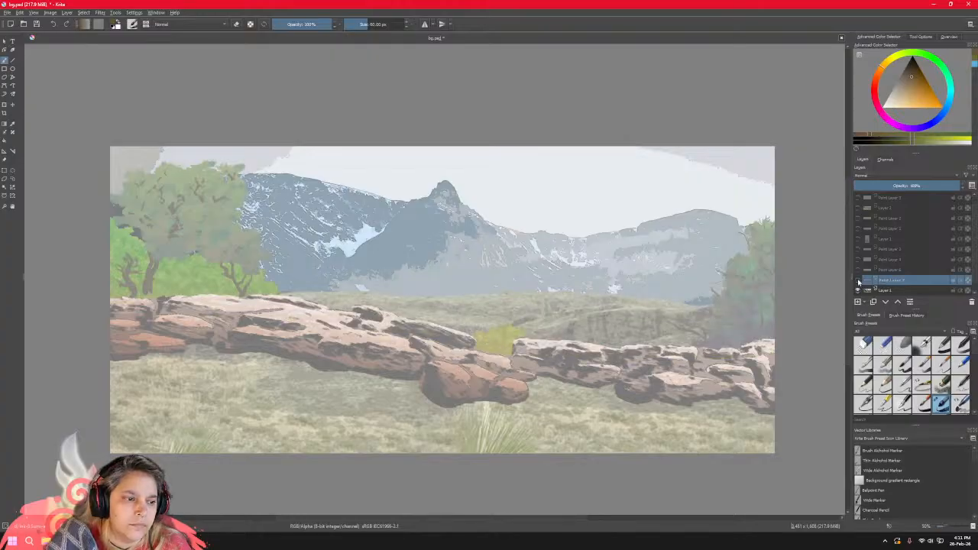
left_click(858, 281)
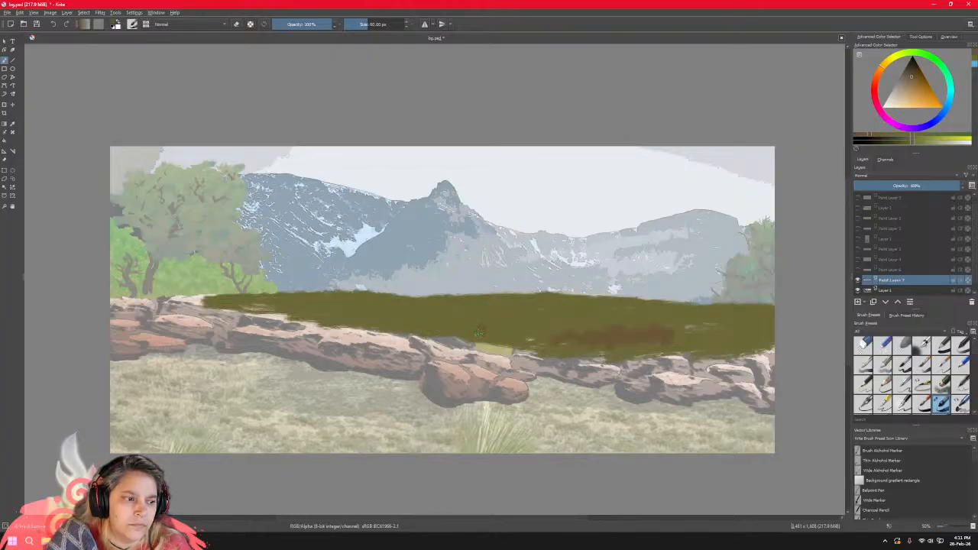
mouse_move(480, 334)
left_mouse_down()
mouse_move(349, 314)
mouse_move(453, 337)
left_mouse_up()
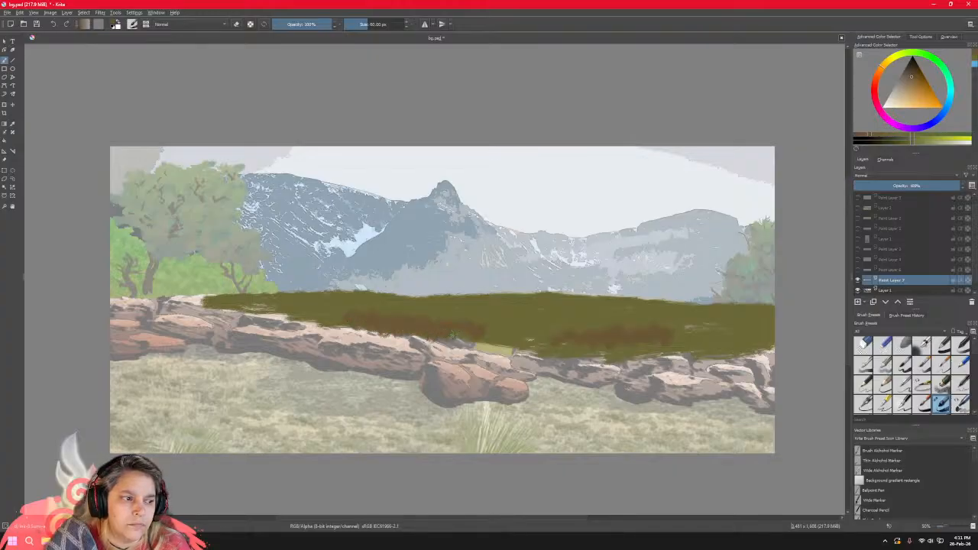
left_click(857, 281)
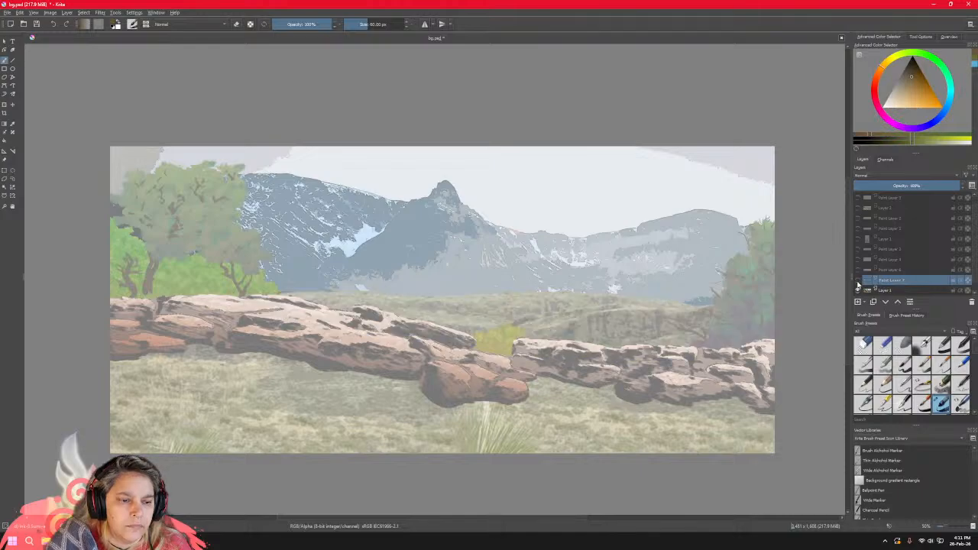
left_click(857, 280)
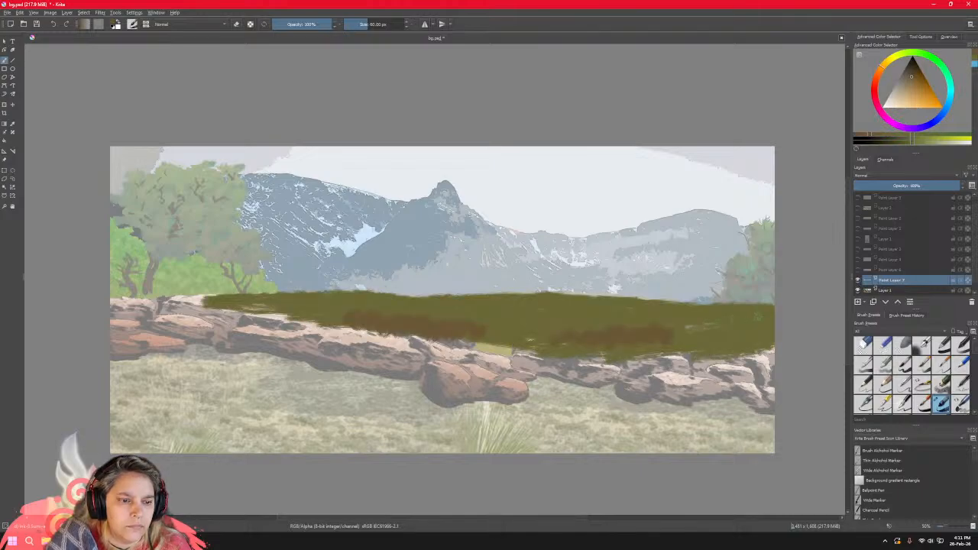
Paint a dark brown band from the scene's right edge along the hills to the central dip, comparing the layer with the reference.
mouse_move(773, 318)
left_mouse_down()
mouse_move(671, 322)
mouse_move(633, 339)
mouse_move(620, 330)
mouse_move(582, 332)
mouse_move(518, 349)
mouse_move(495, 349)
mouse_move(480, 332)
mouse_move(495, 342)
left_mouse_up()
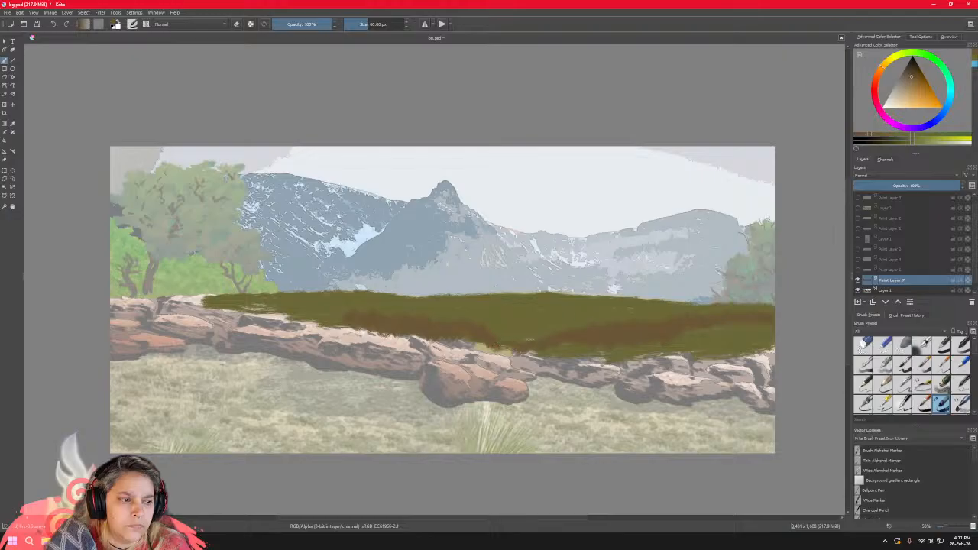
left_click(857, 281)
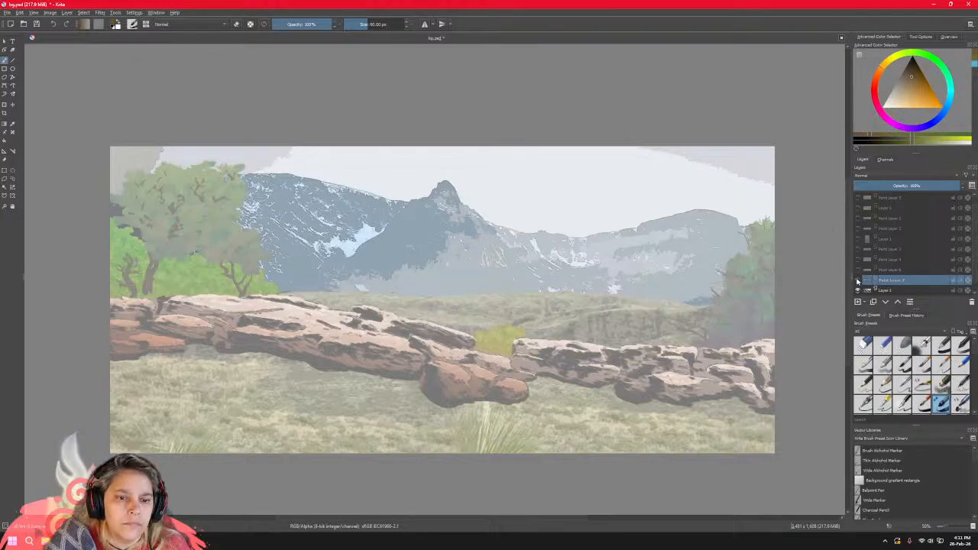
left_click(858, 280)
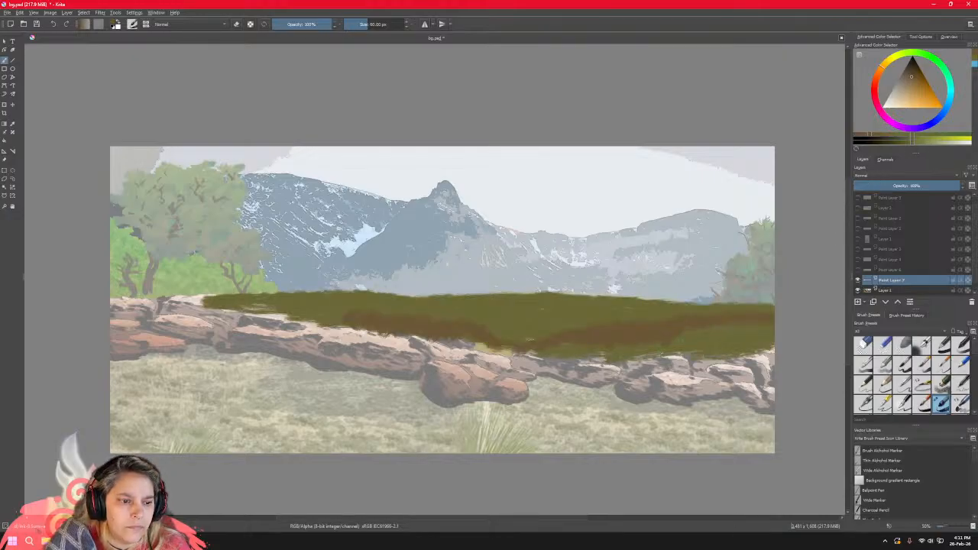
left_click_drag(710, 351, 771, 350)
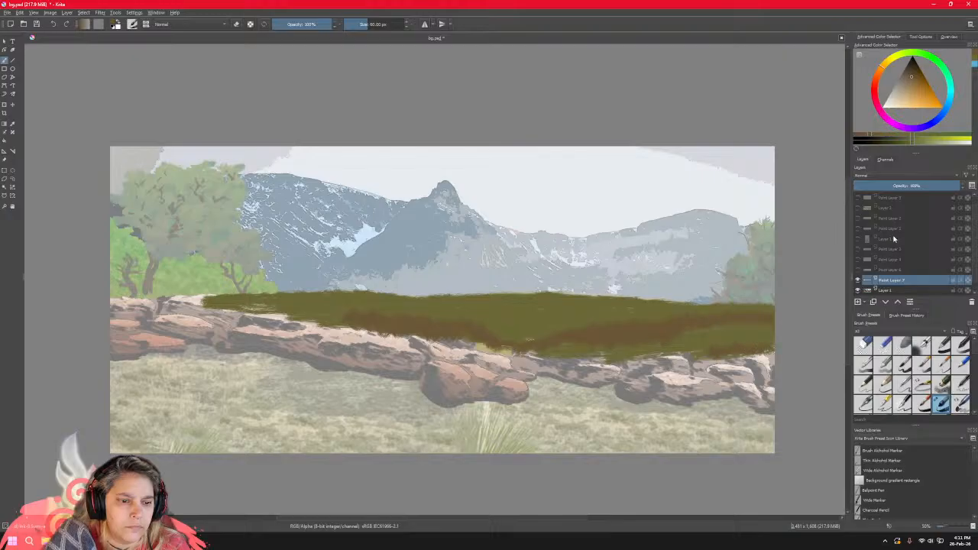
left_click(857, 281)
left_click(857, 281)
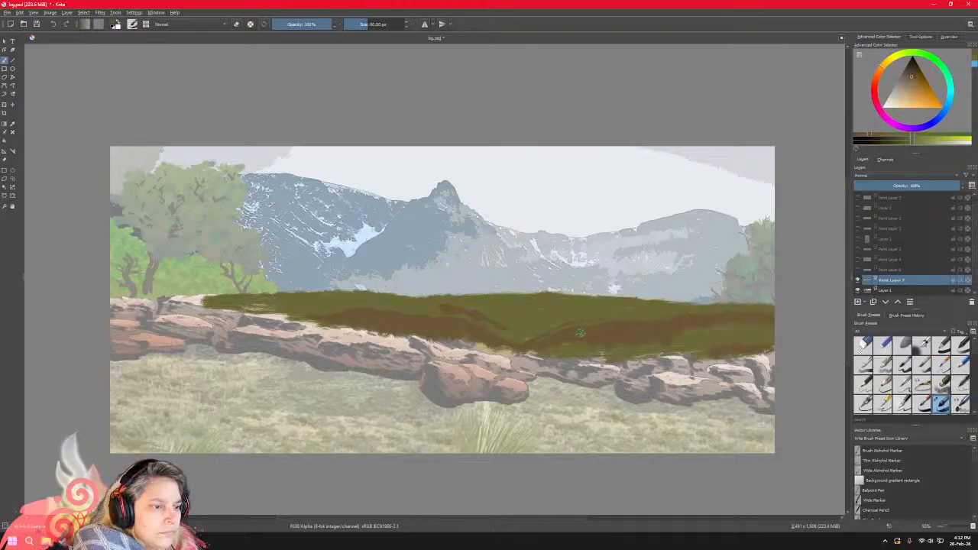
Compare the painted hills with the reference and extend the dark brown shading around the central dip.
left_click(857, 280)
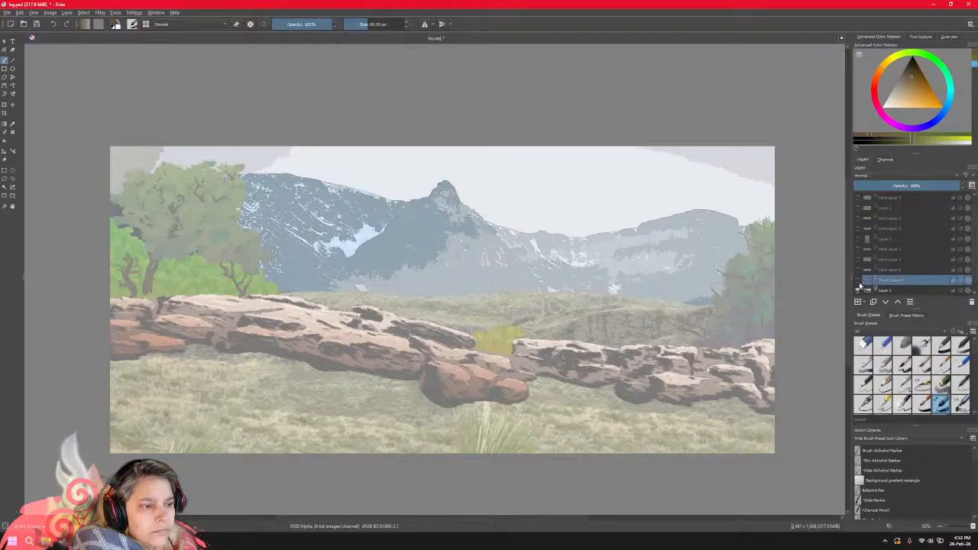
left_click(857, 280)
left_click(857, 281)
left_click(857, 281)
left_click(857, 280)
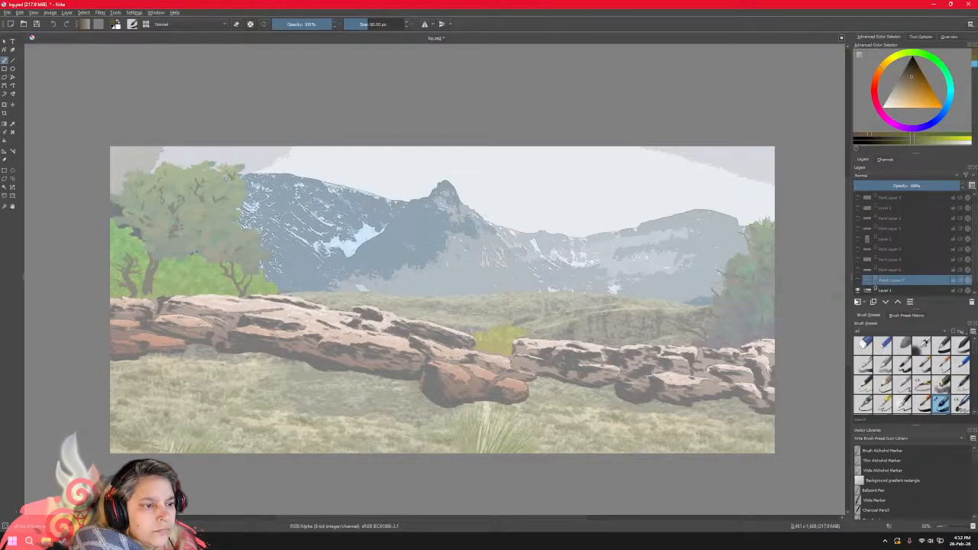
left_click(857, 280)
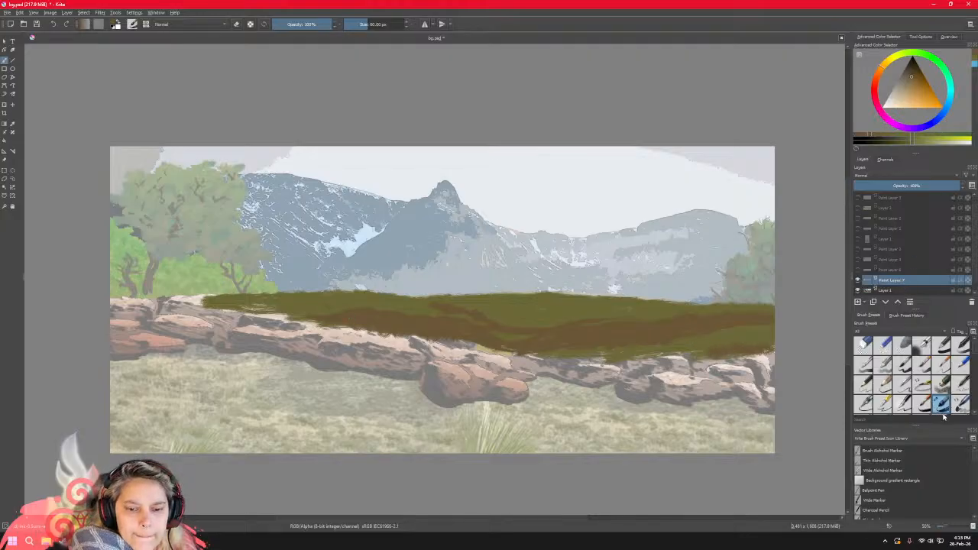
Choose a different brush preset and spread brown shading over the left ridge and right hills, checking the reference.
left_click(942, 387)
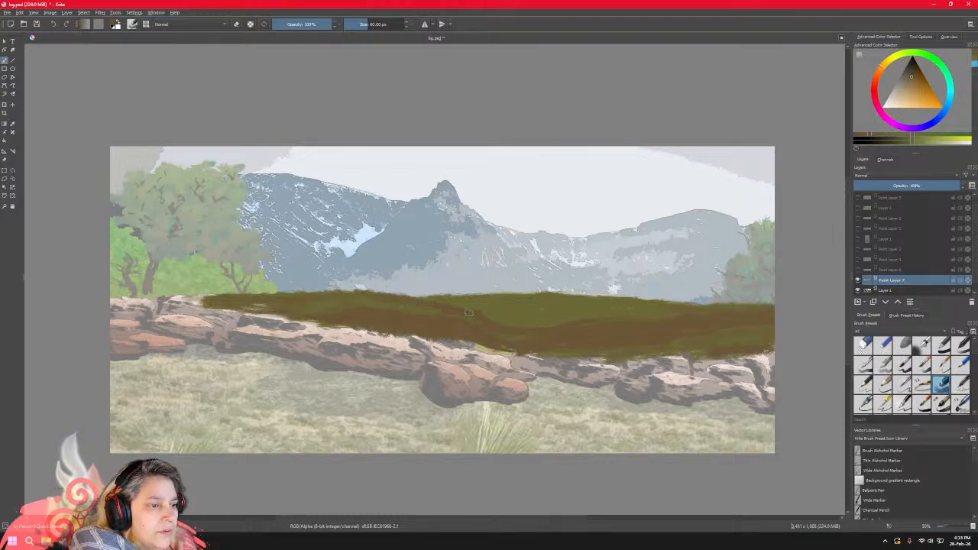
left_click(857, 281)
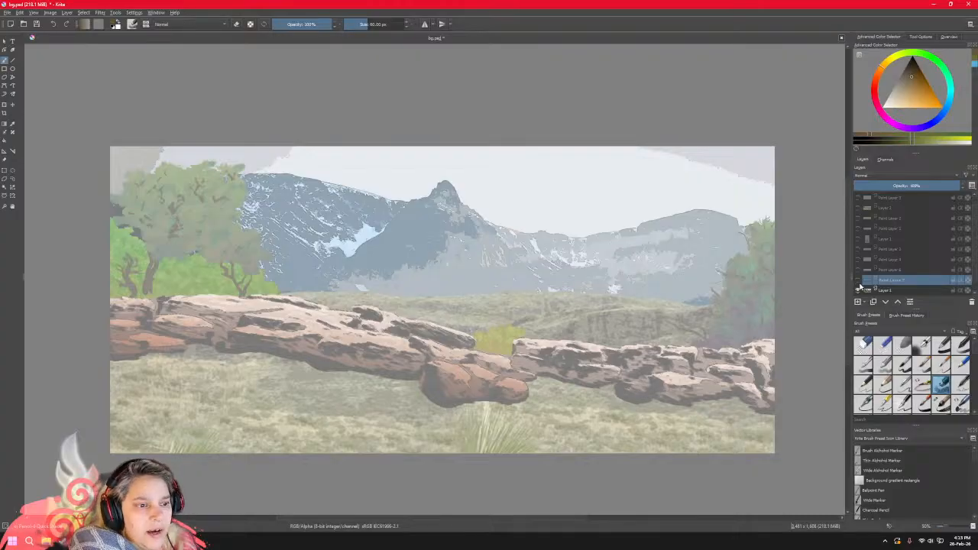
left_click(857, 280)
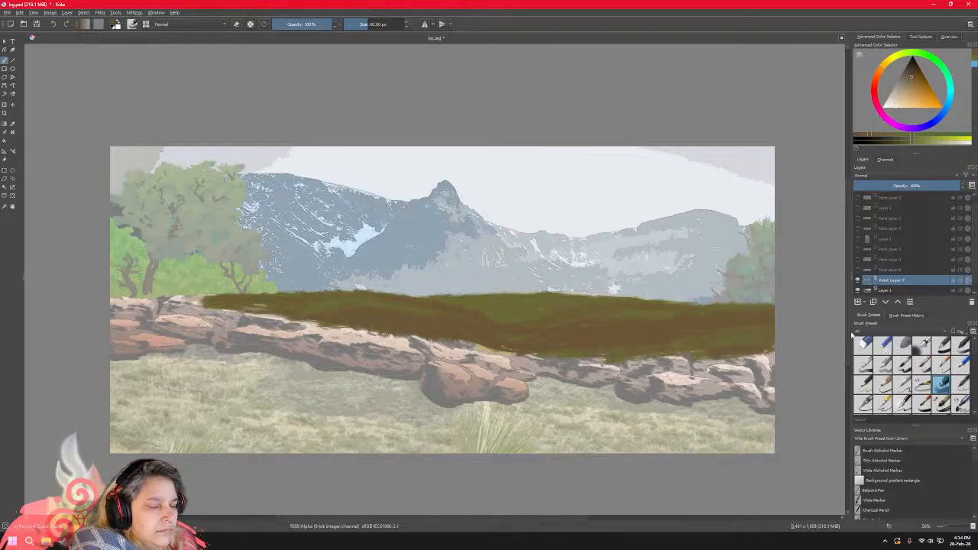
Sample the brown and olive-green tones and blend them into soft folds across the hills.
left_click(925, 137)
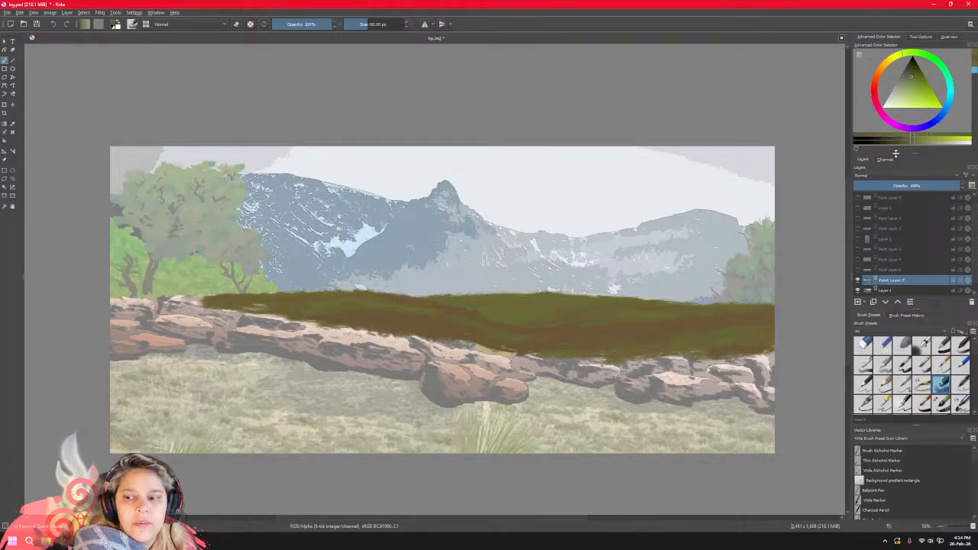
left_click(856, 137)
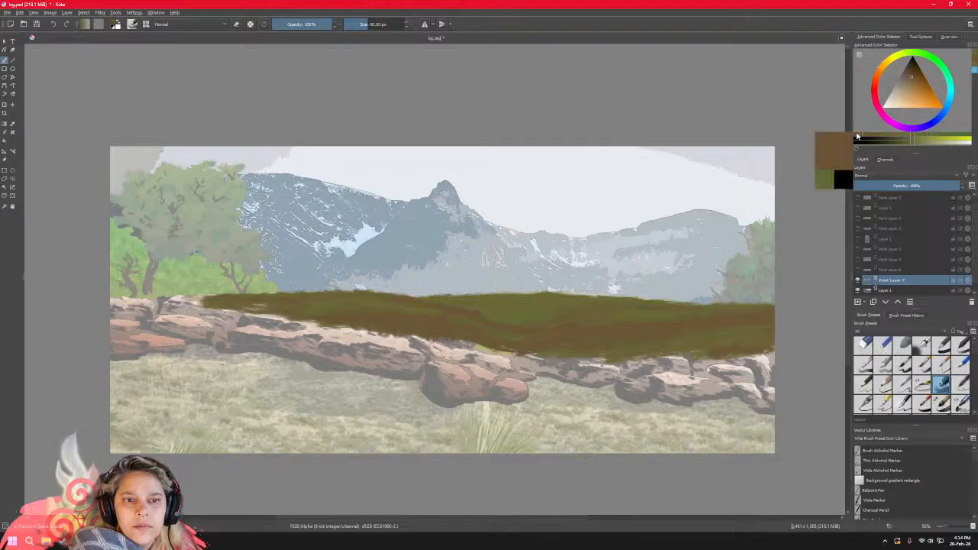
left_click(910, 140)
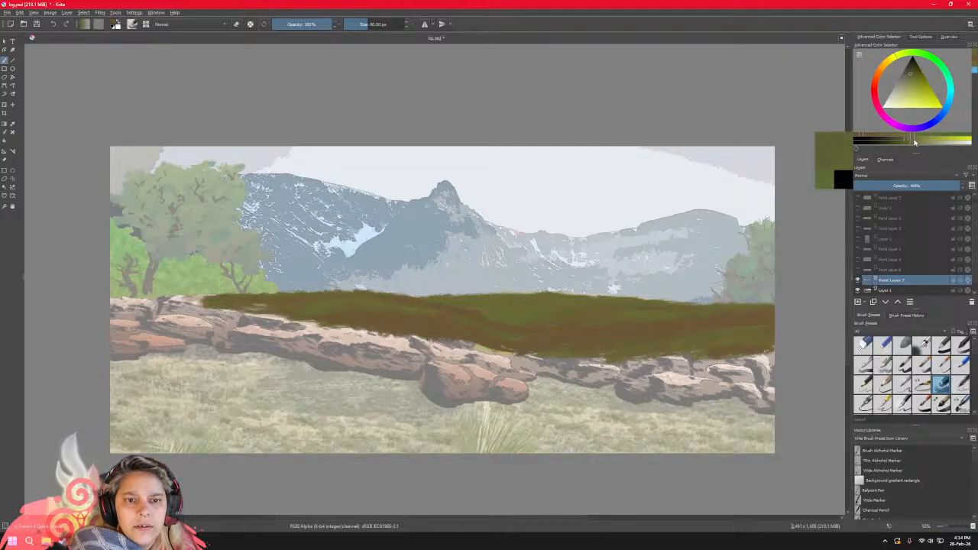
left_click(862, 137)
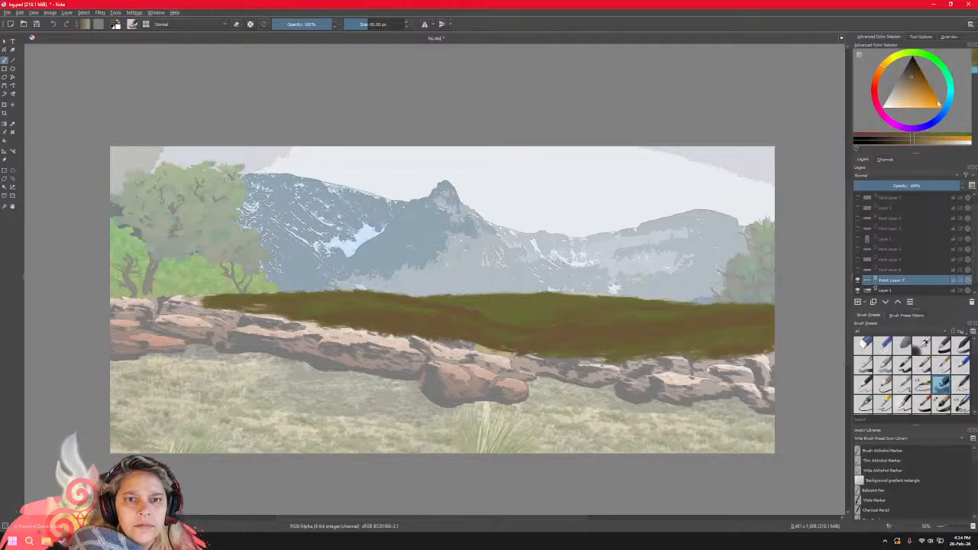
left_click(908, 145)
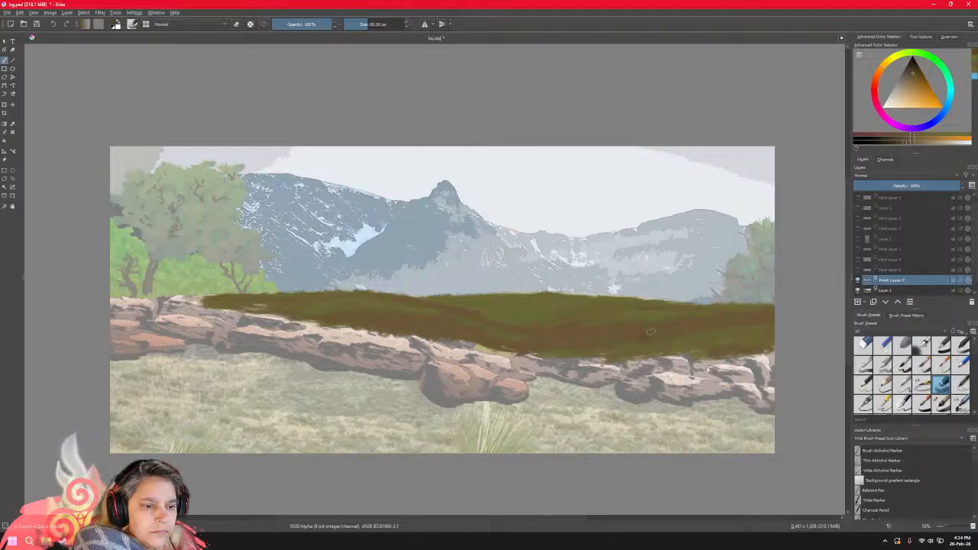
left_click_drag(660, 337, 696, 330)
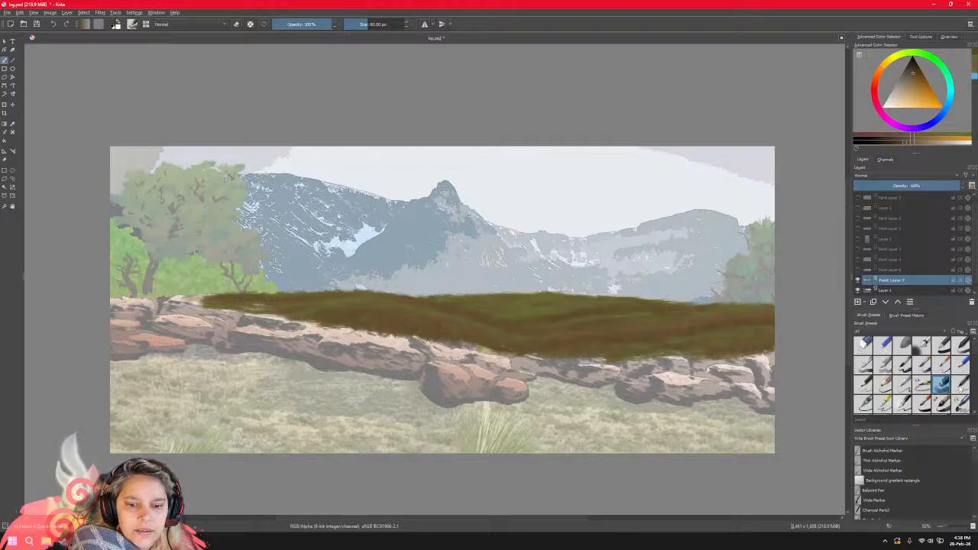
Add fine strokes along the folds of the central and right hills with a 10 px pencil-style brush preset.
left_click(960, 383)
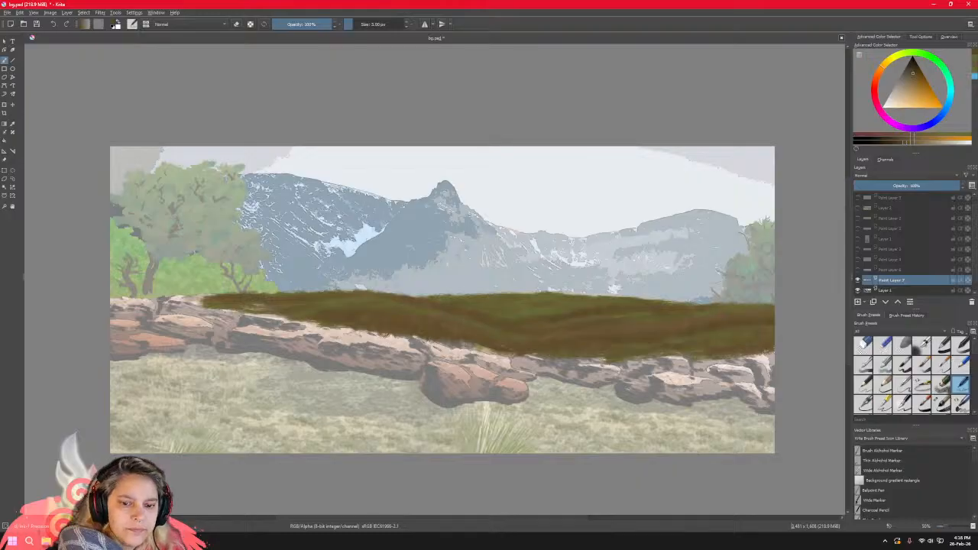
left_click(961, 365)
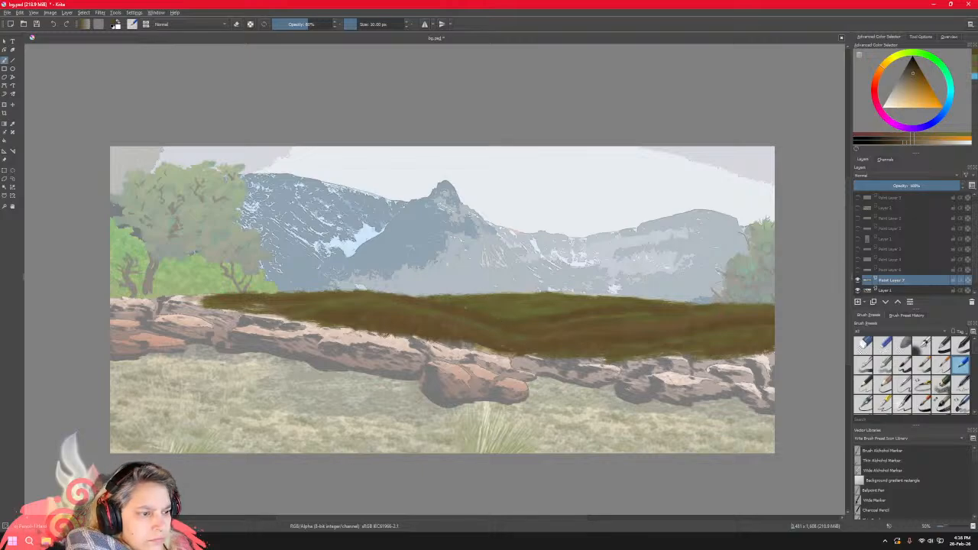
scroll(524, 315, "down", 2)
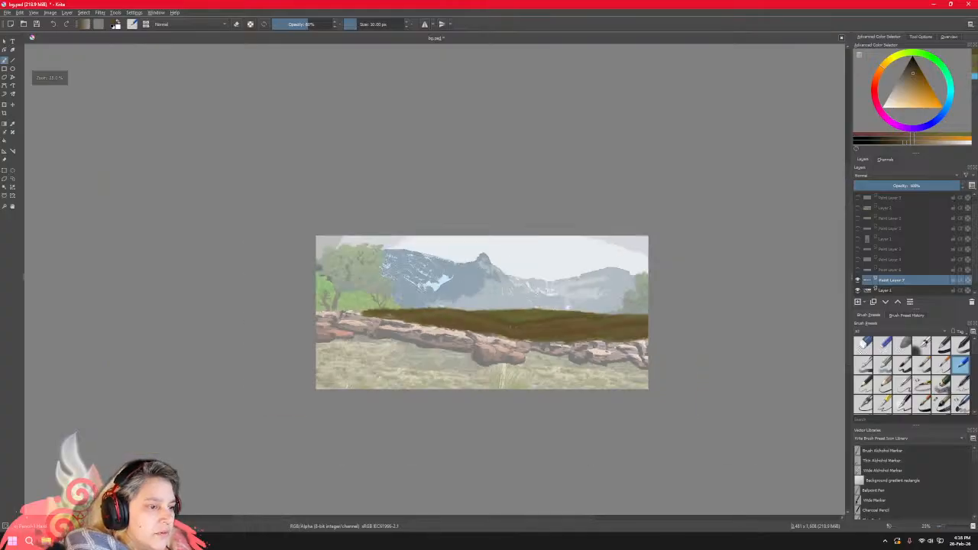
scroll(505, 317, "up", 5)
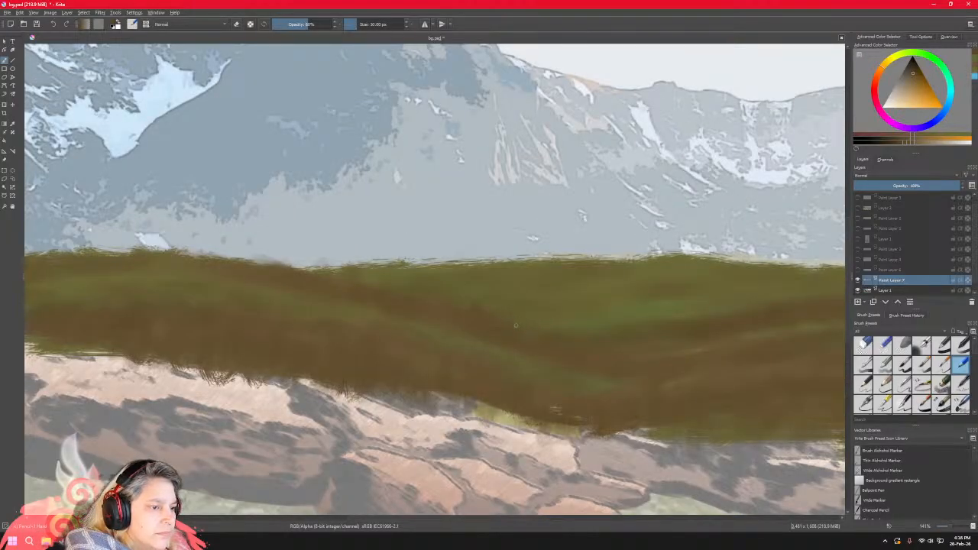
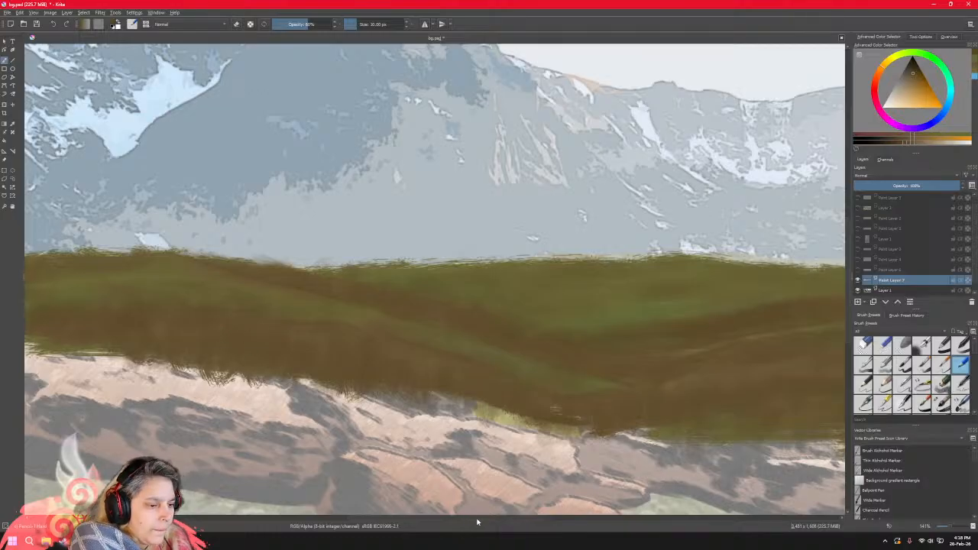
left_click_drag(478, 520, 614, 525)
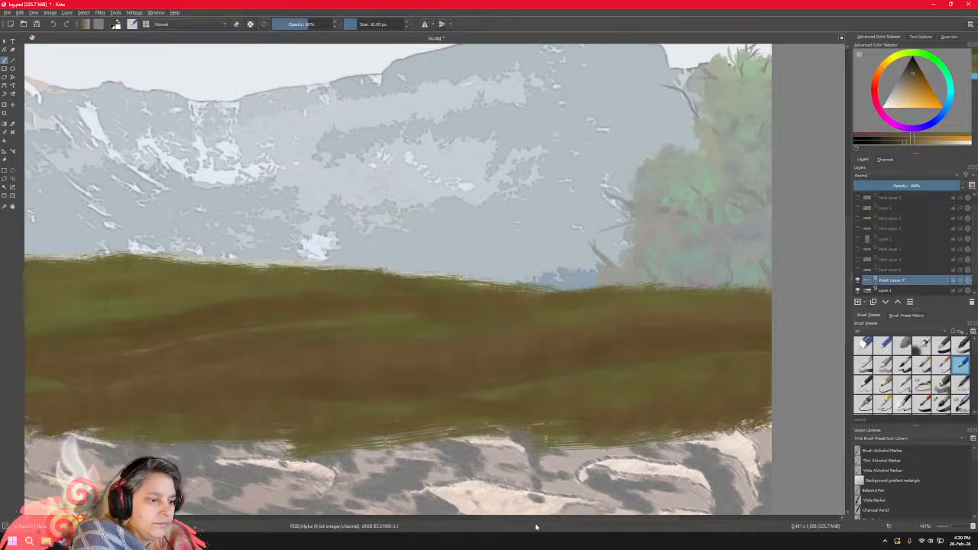
left_click_drag(535, 519, 405, 519)
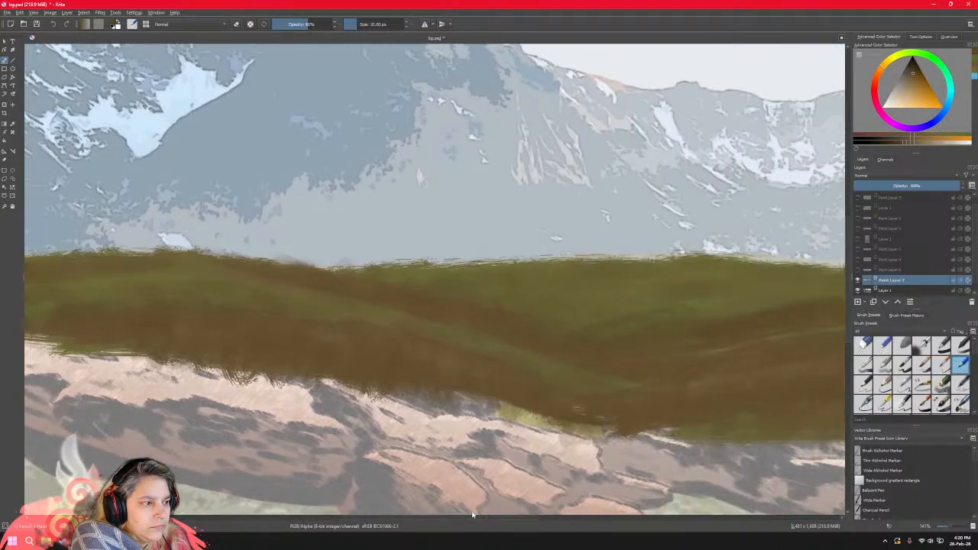
left_click_drag(473, 517, 518, 517)
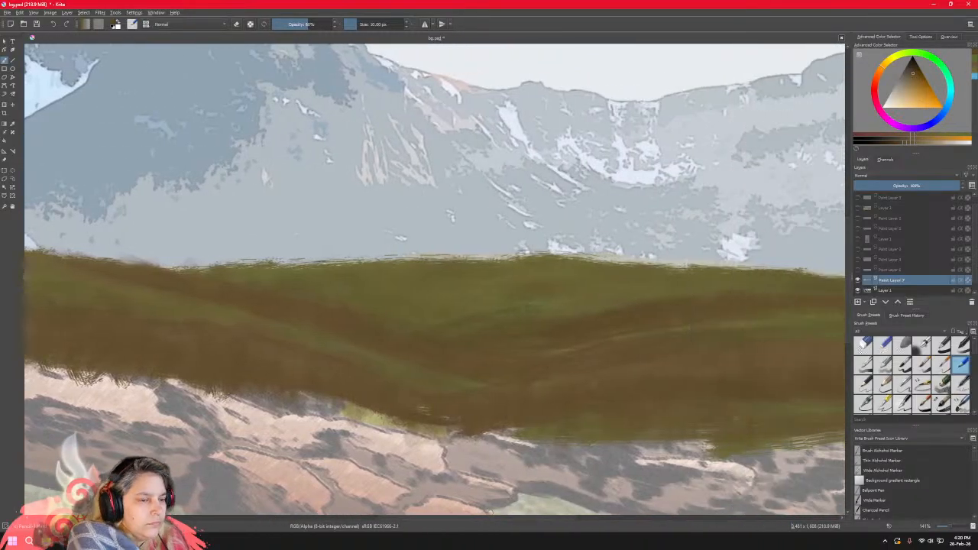
Check the hills against the whole scene, activate the Transform tool on their layer and copy the painted hills.
scroll(642, 339, "up", 3)
scroll(641, 341, "down", 7)
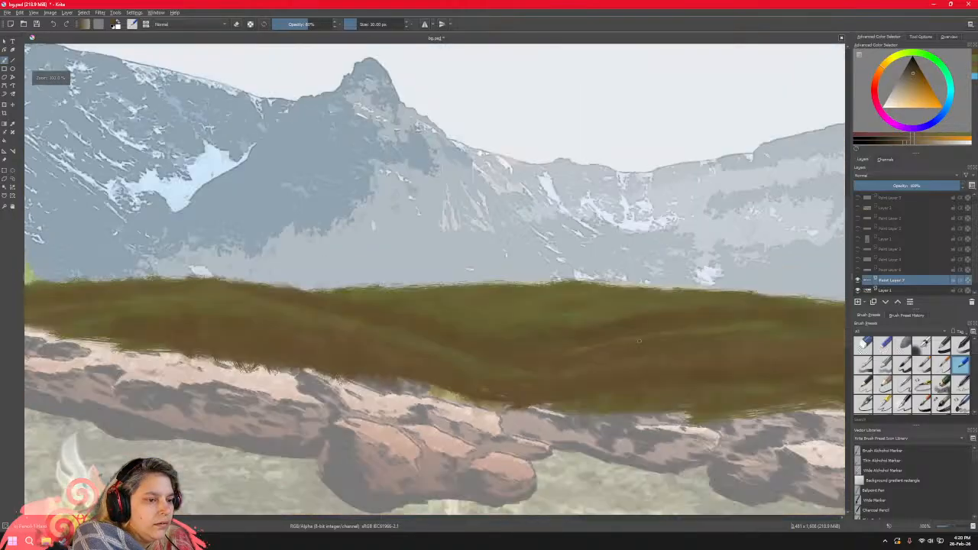
scroll(633, 345, "up", 2)
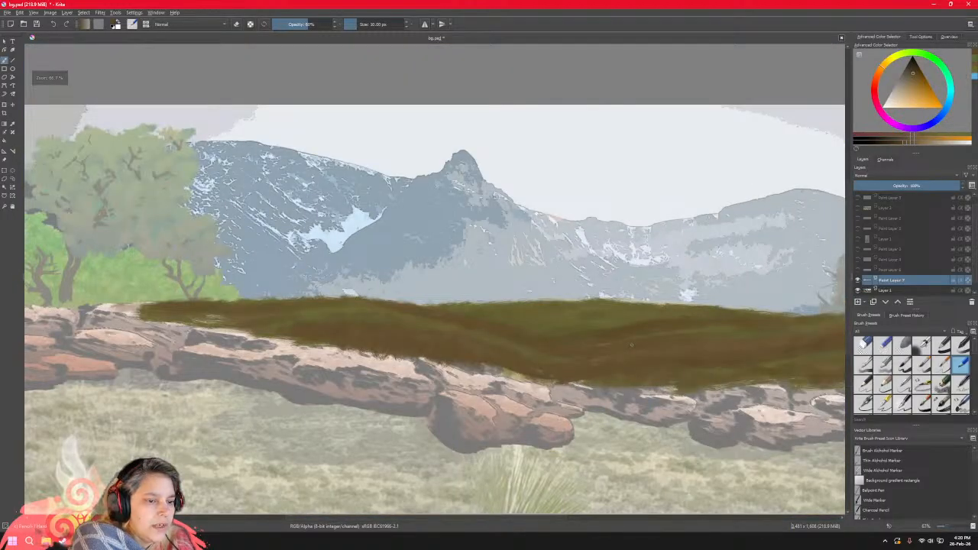
scroll(630, 345, "down", 2)
scroll(631, 345, "up", 1)
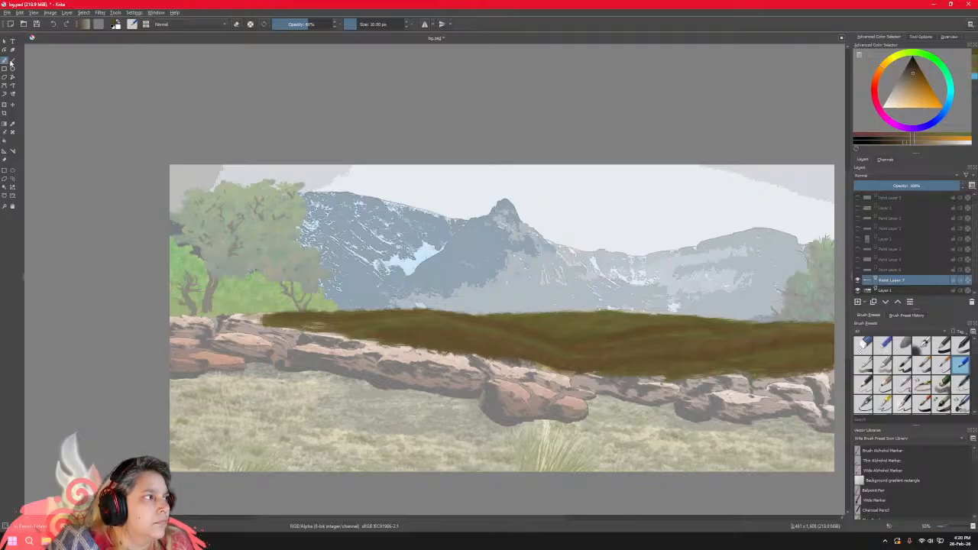
left_click(4, 105)
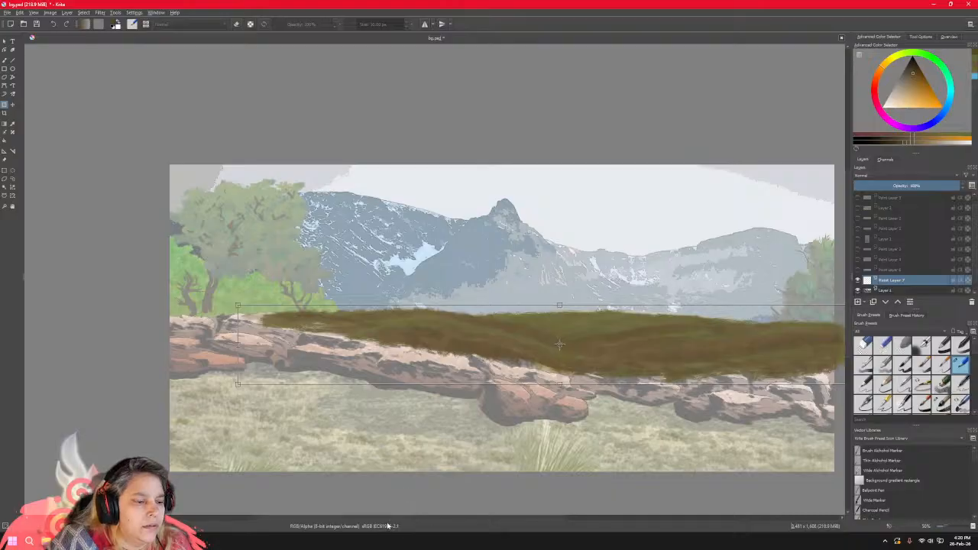
left_click_drag(556, 517, 587, 519)
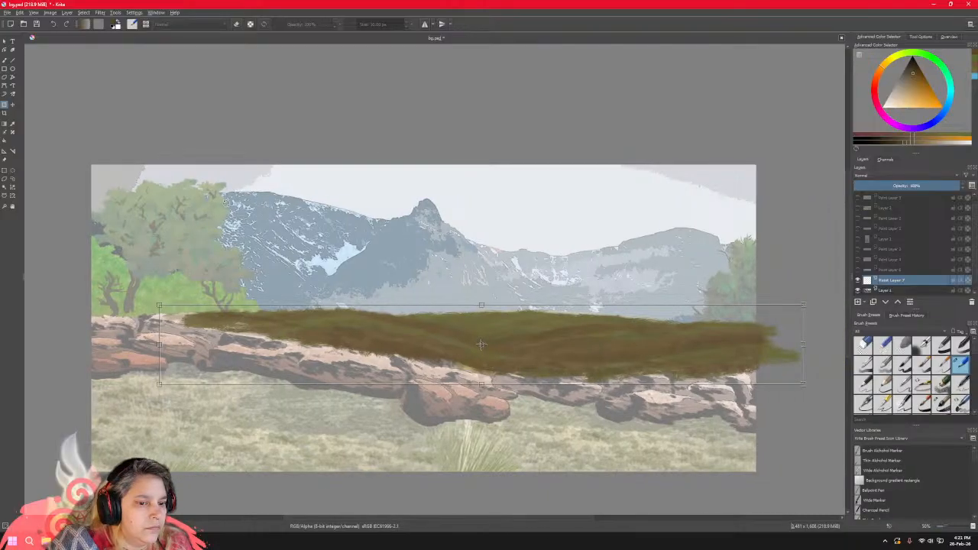
left_click(19, 13)
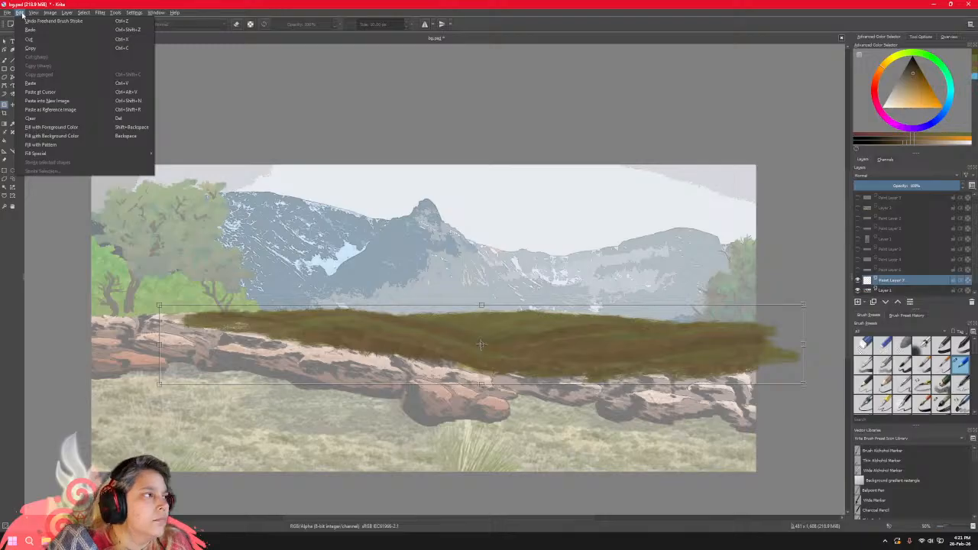
mouse_move(68, 15)
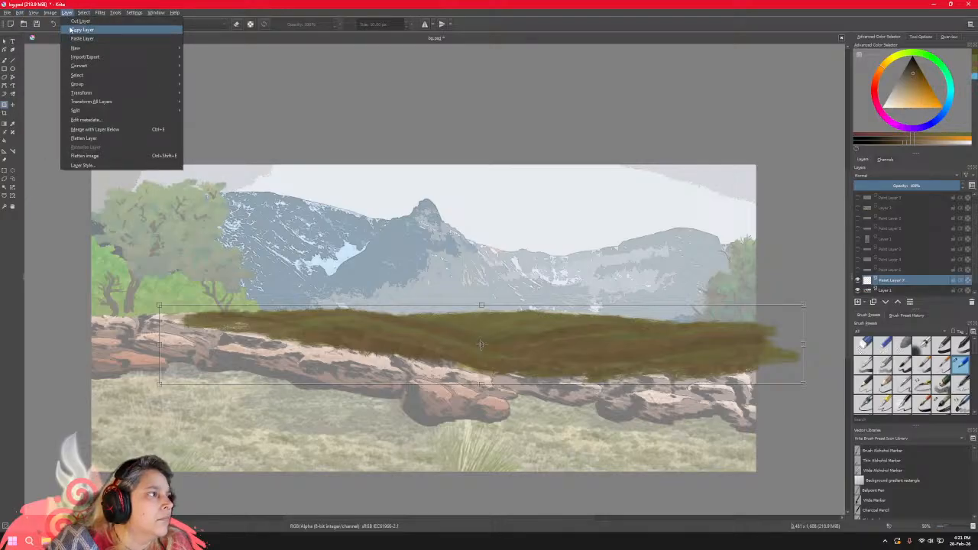
mouse_move(20, 13)
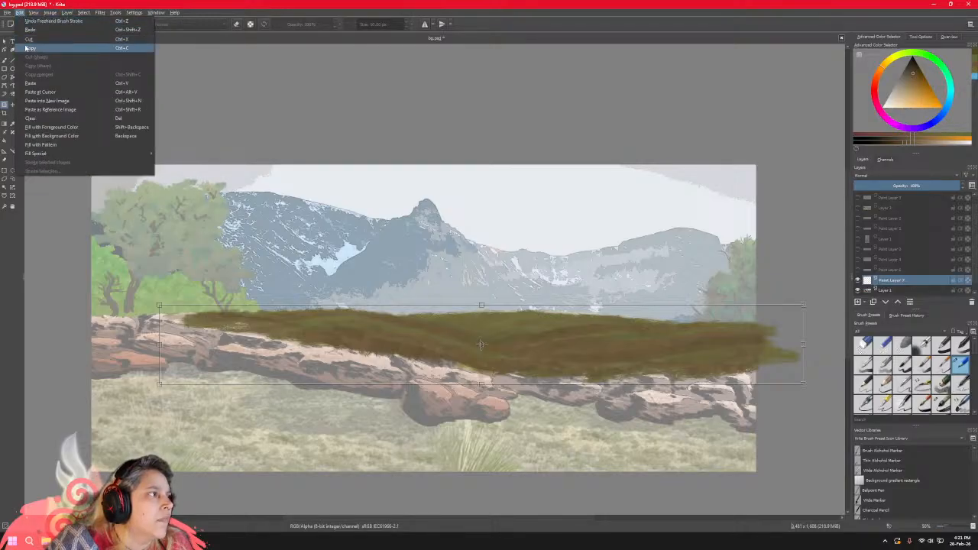
left_click(22, 47)
Switch to Photoshop and open the recent file GBanner.psd.
key("alt+Tab")
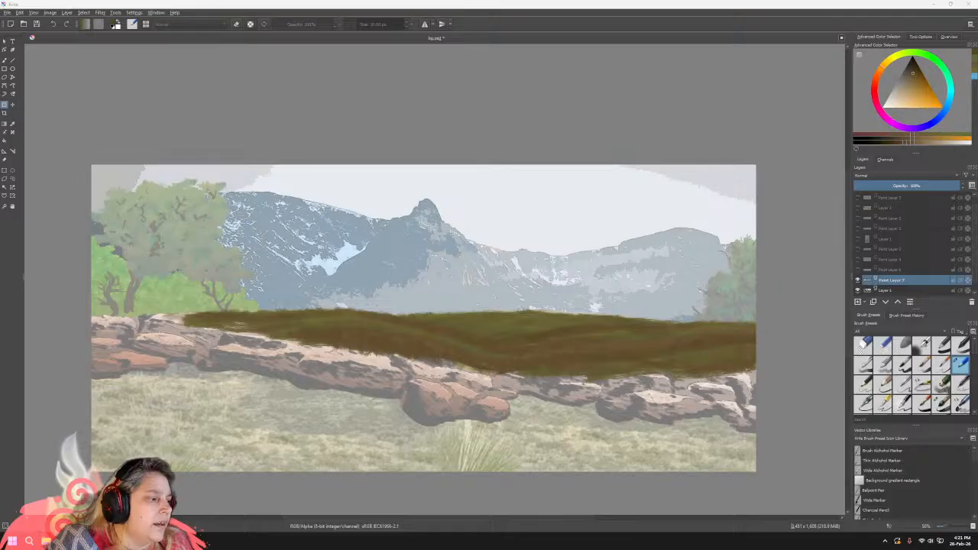
left_click(23, 6)
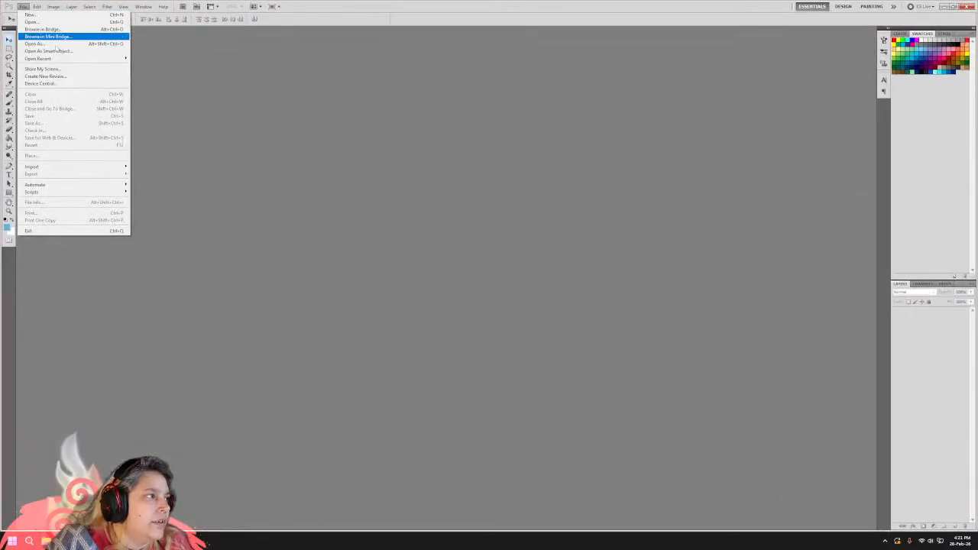
mouse_move(67, 60)
left_click(149, 65)
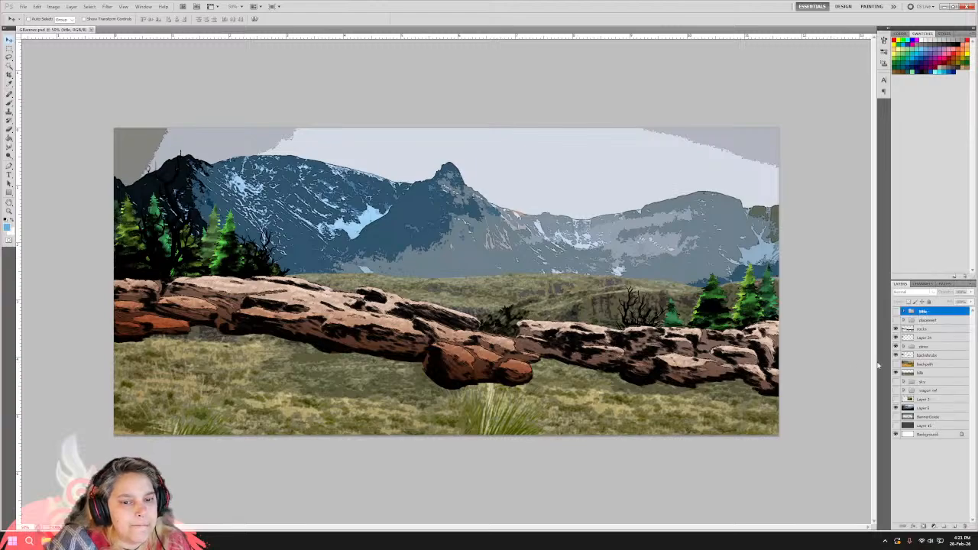
Try pasting the copied hills above the hills layer, and delete the pasted layer.
left_click(924, 373)
left_click(36, 7)
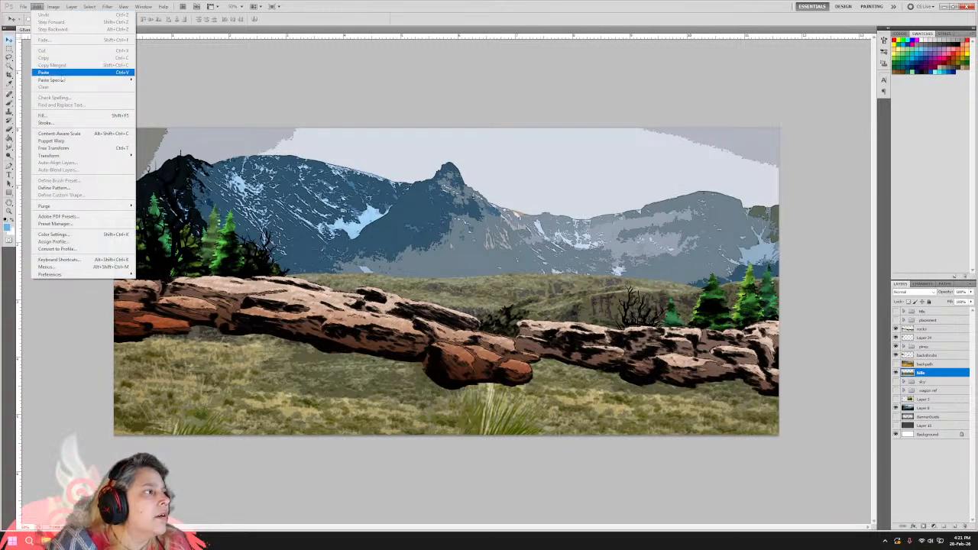
left_click(61, 71)
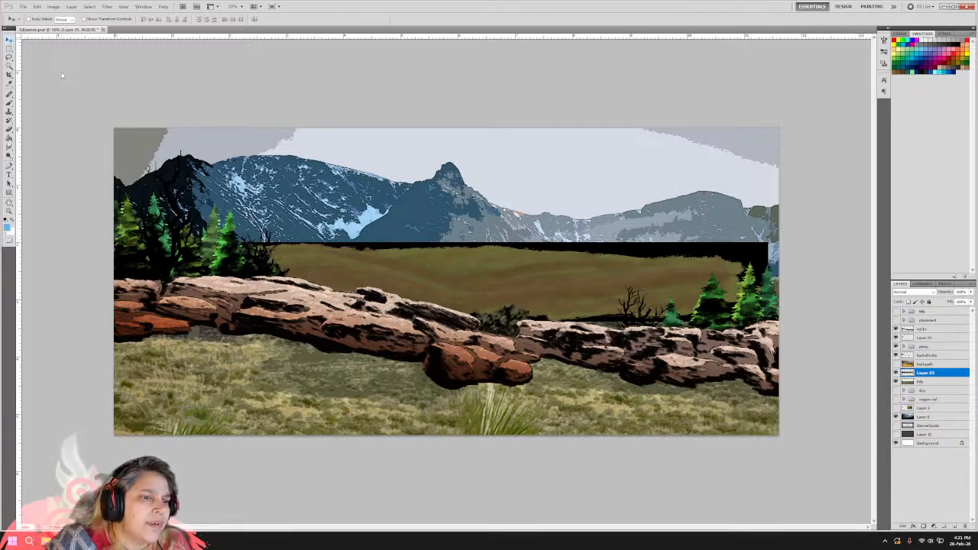
left_click(963, 526)
left_click(459, 197)
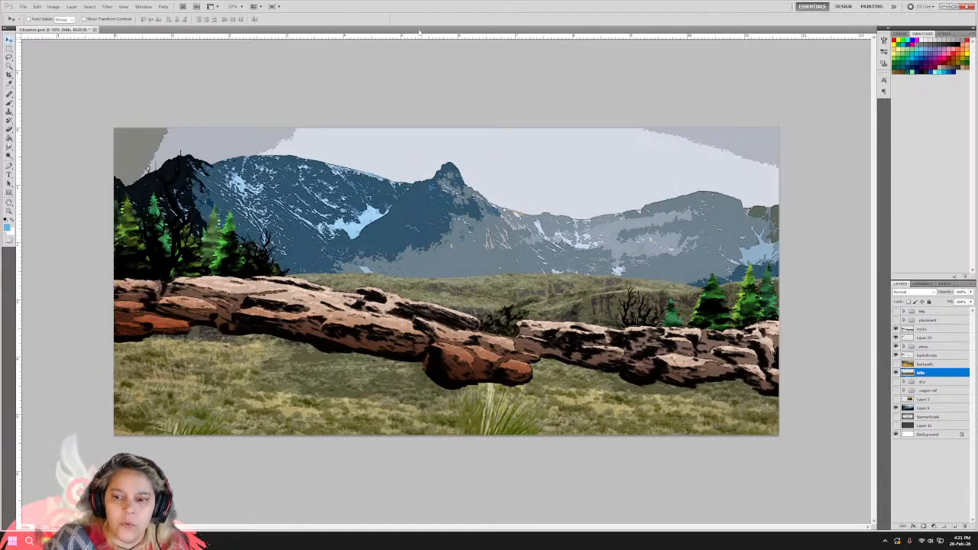
Switch back to Krita and save bg.psd with the painted hills.
key("alt+Tab")
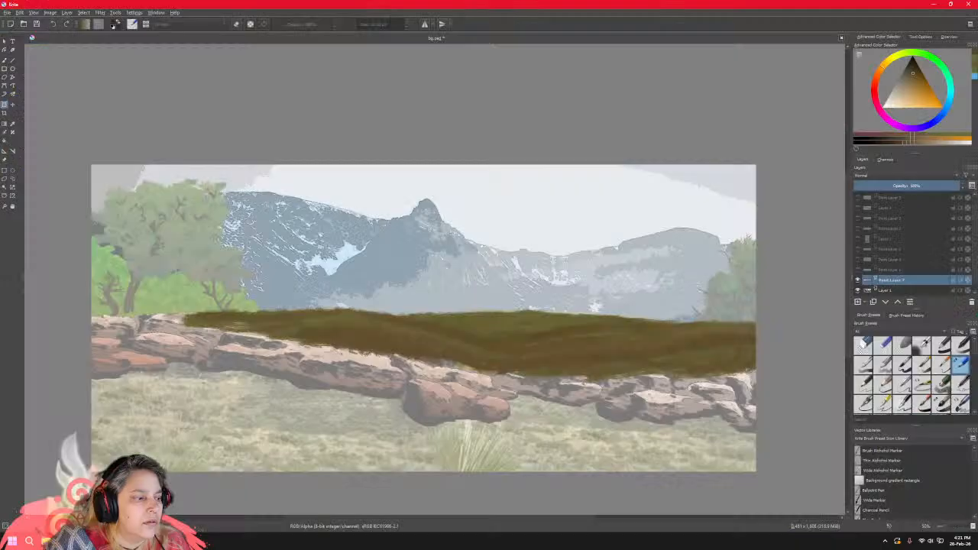
left_click(66, 13)
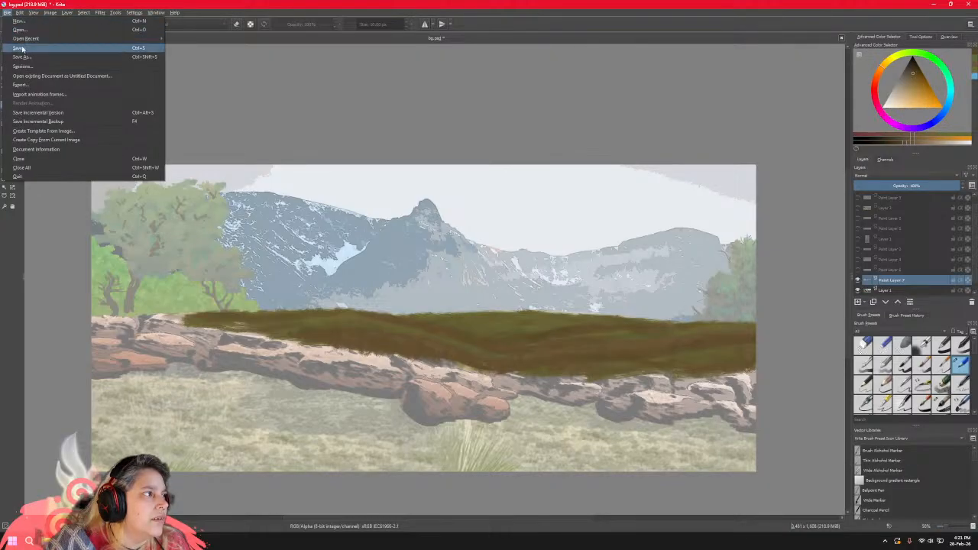
left_click(21, 47)
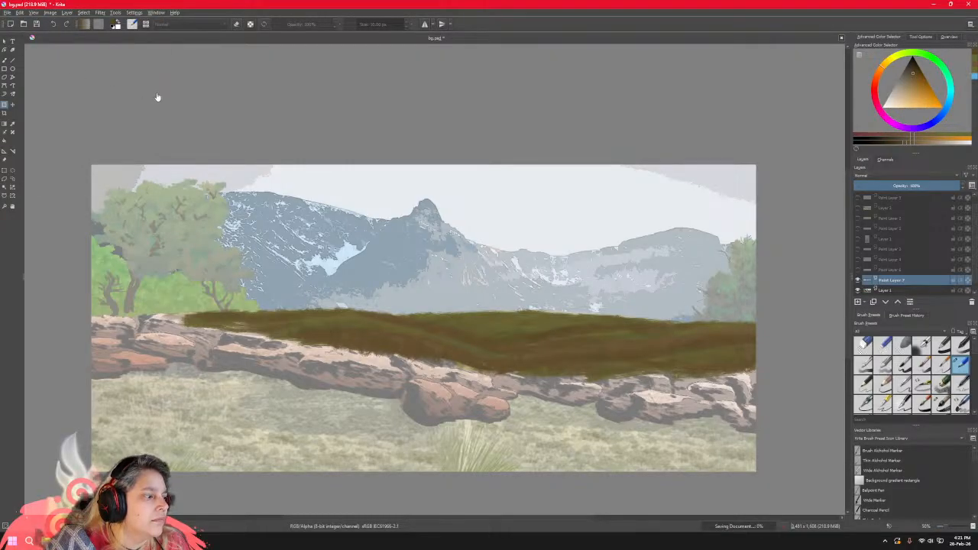
Return to Photoshop and open the recent file bg.psd alongside the banner.
left_click(84, 541)
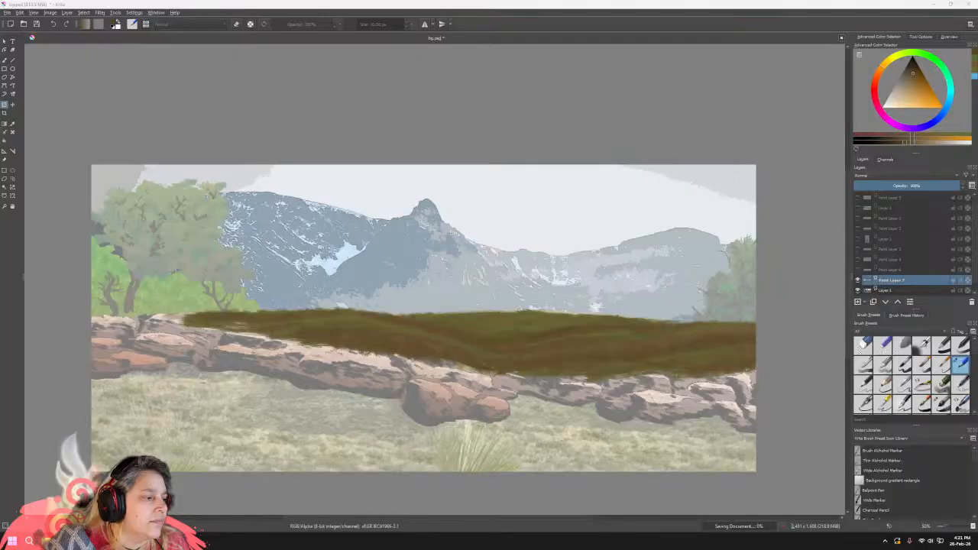
left_click(23, 7)
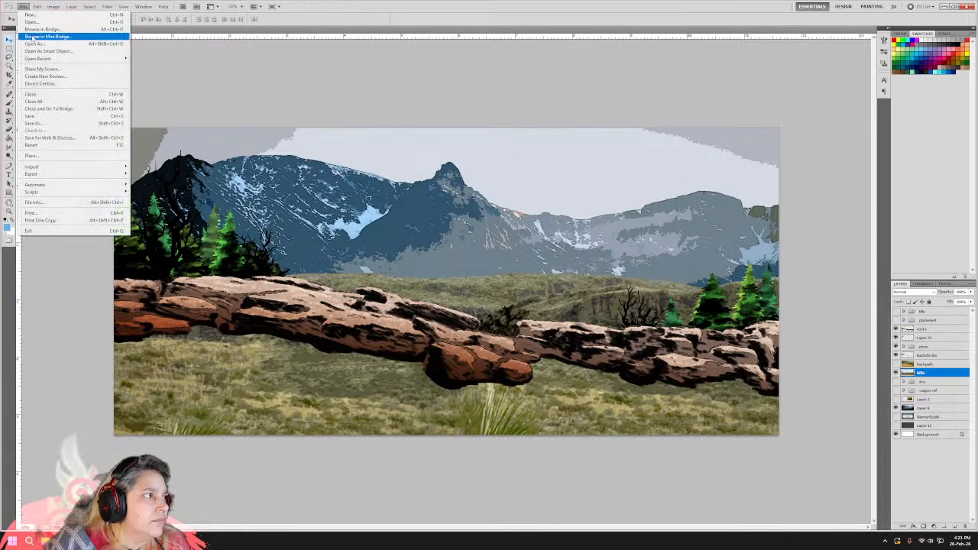
mouse_move(38, 58)
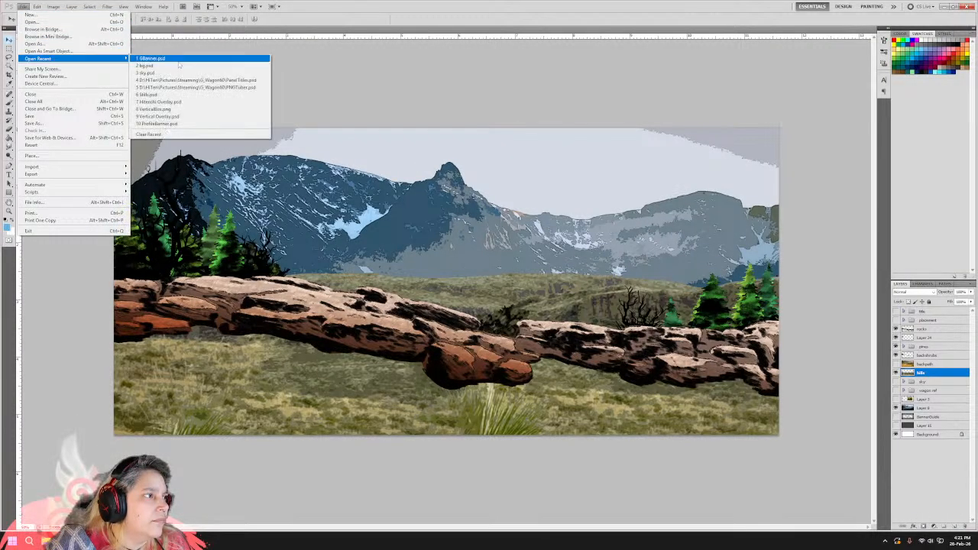
left_click(191, 63)
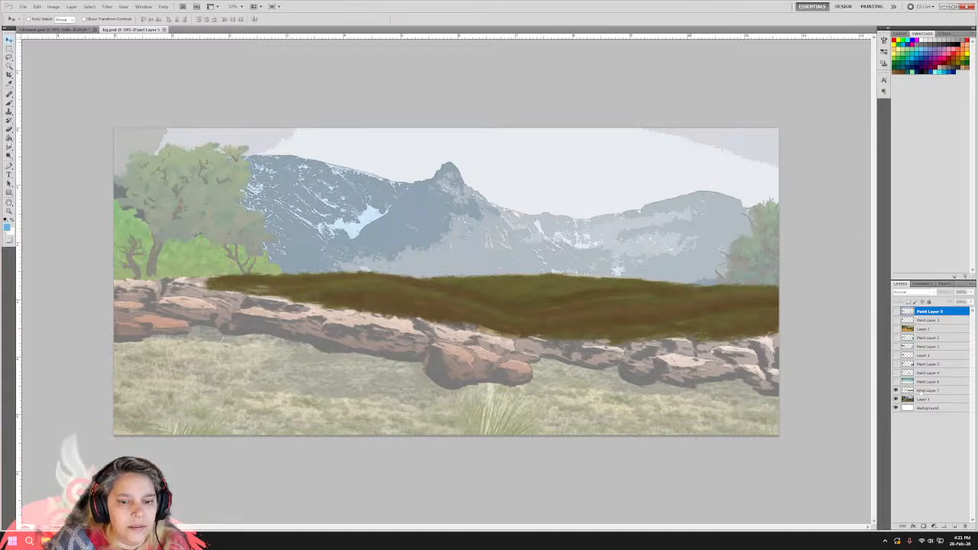
Move the Paint Layer 7 hills fully inside the canvas, surround them with a rectangular marquee selection and copy them.
left_click(922, 391)
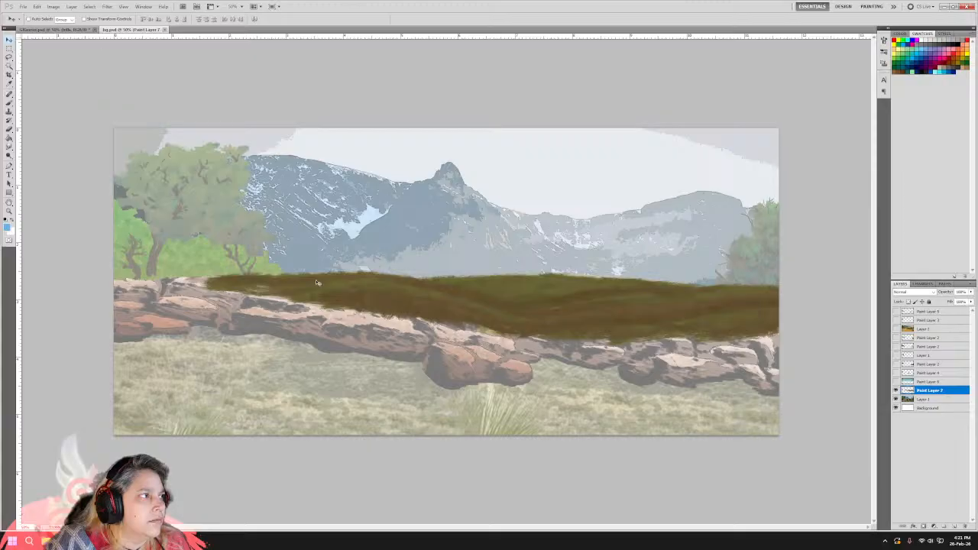
left_click_drag(317, 283, 240, 240)
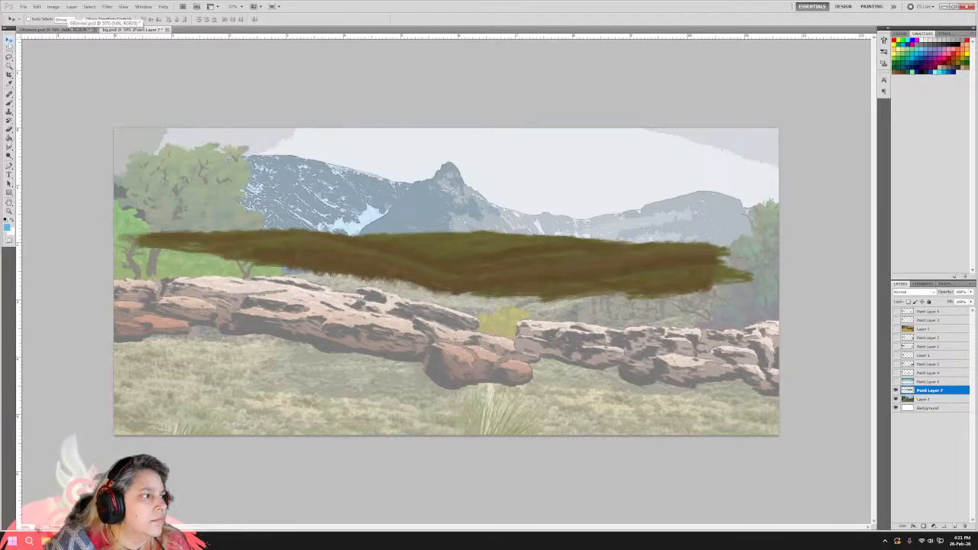
key("m")
left_click_drag(107, 122, 787, 375)
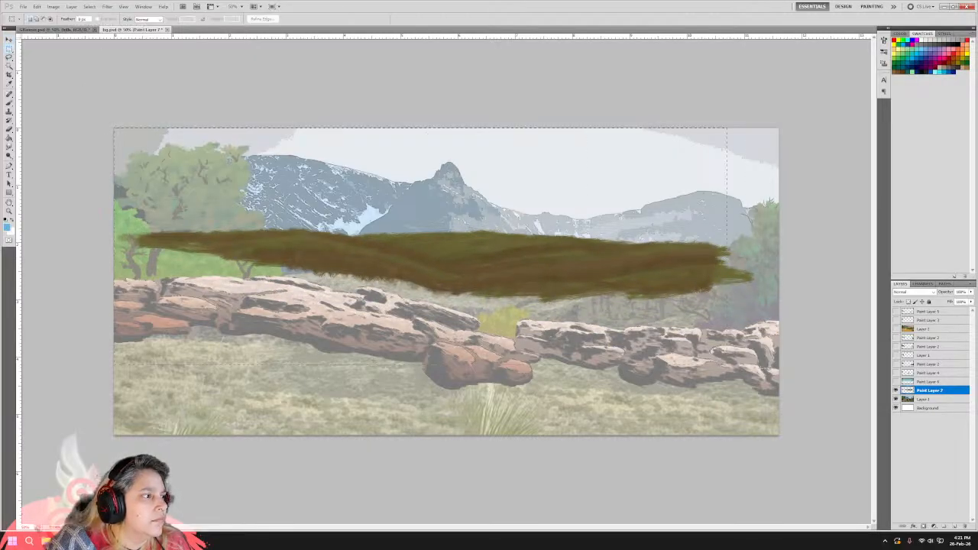
left_click(36, 5)
left_click(47, 58)
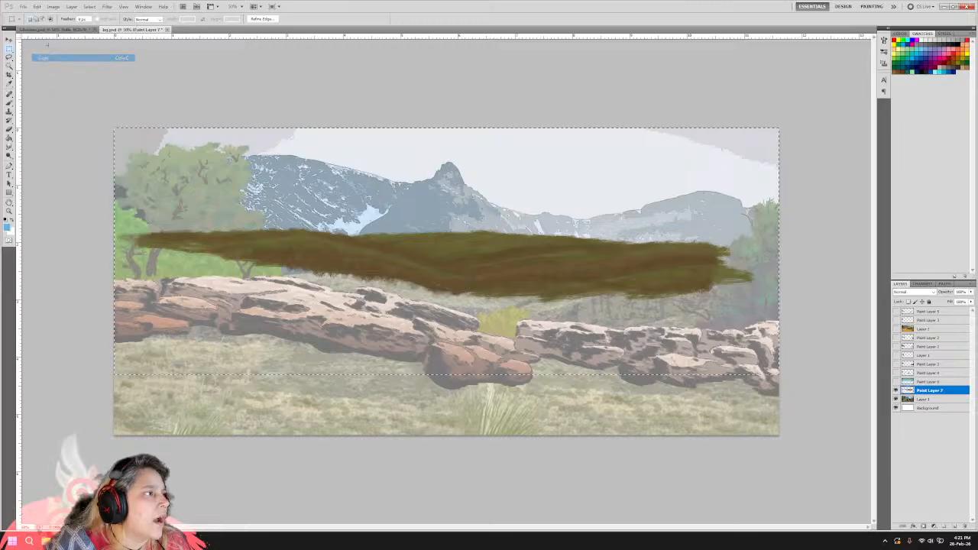
Paste the hills above the hills layer in GBanner.psd and move them down between the mountains and the rocks.
left_click(47, 29)
left_click(36, 6)
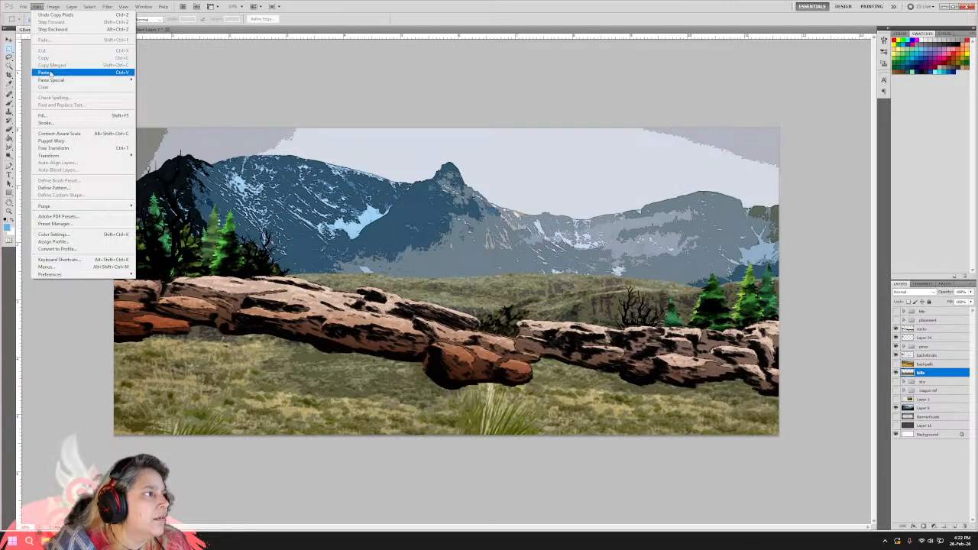
left_click(47, 72)
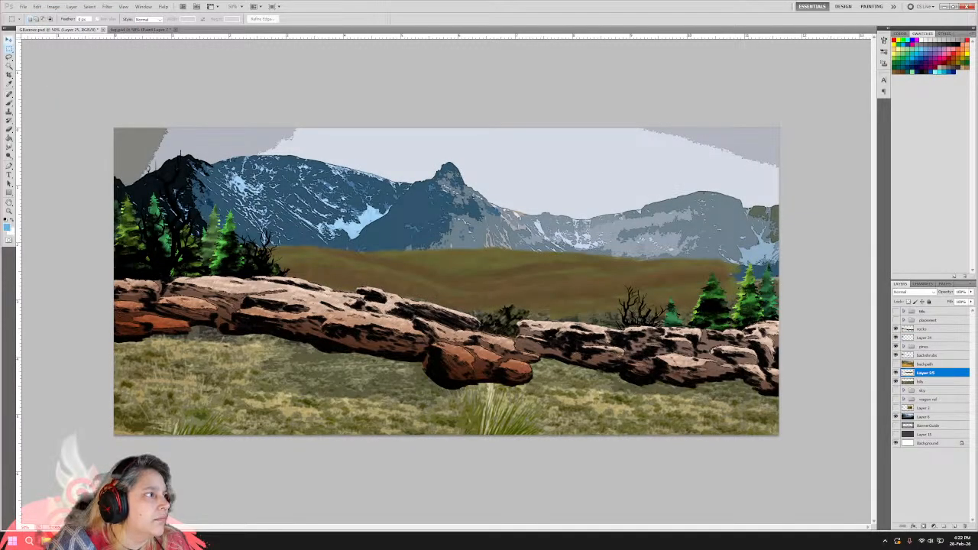
key("v")
left_click_drag(563, 253, 569, 275)
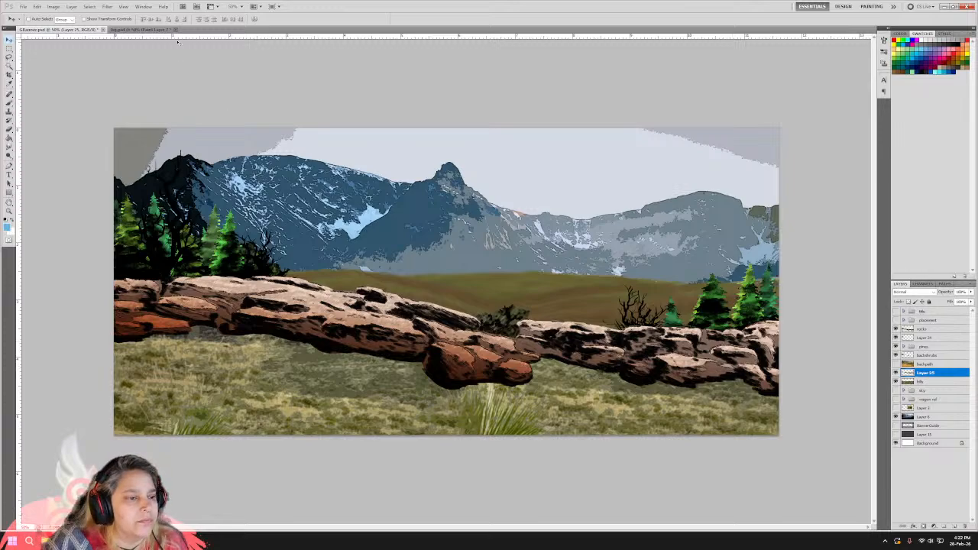
Apply the Dark Strokes and Crosshatch brush stroke filters to the pasted hills, checking them in the preview.
left_click(107, 6)
key("Escape")
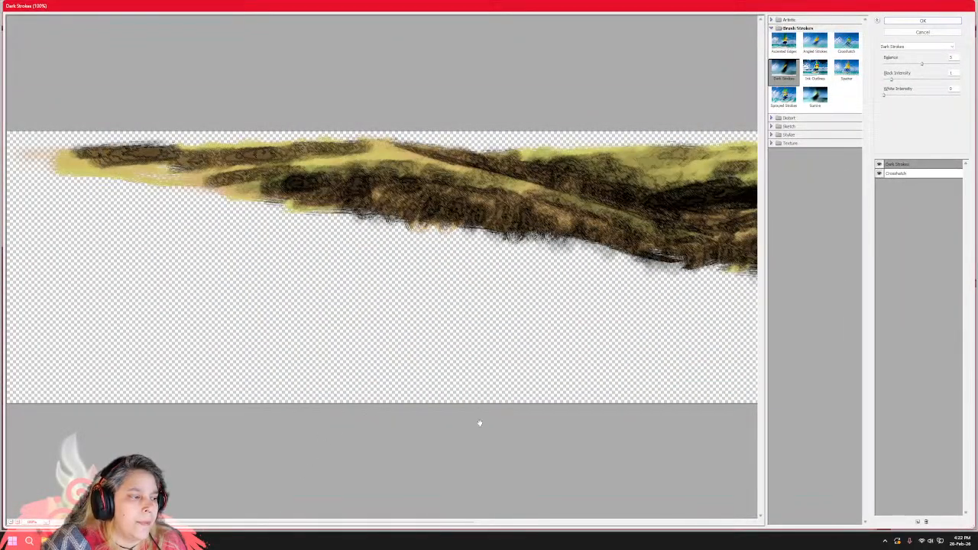
mouse_move(255, 522)
left_mouse_down()
mouse_move(497, 543)
mouse_move(290, 526)
mouse_move(268, 515)
left_mouse_up()
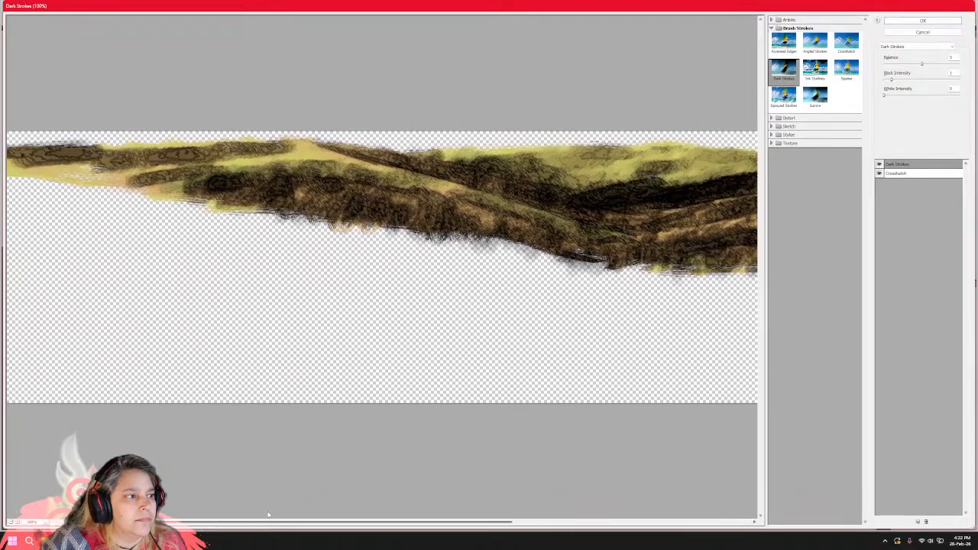
left_click(920, 21)
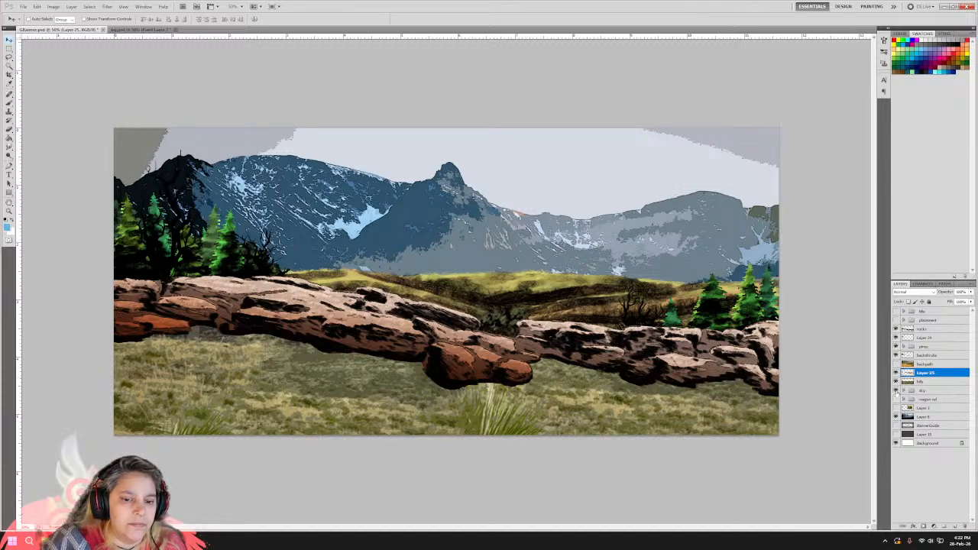
Check the hills briefly against the sky group, and show the title and placement groups over the background.
left_click(896, 390)
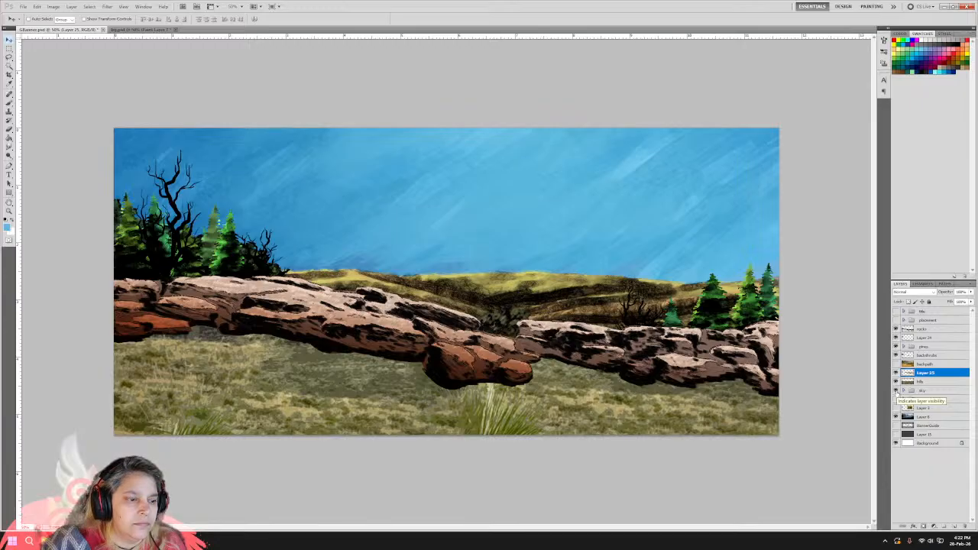
left_click(896, 390)
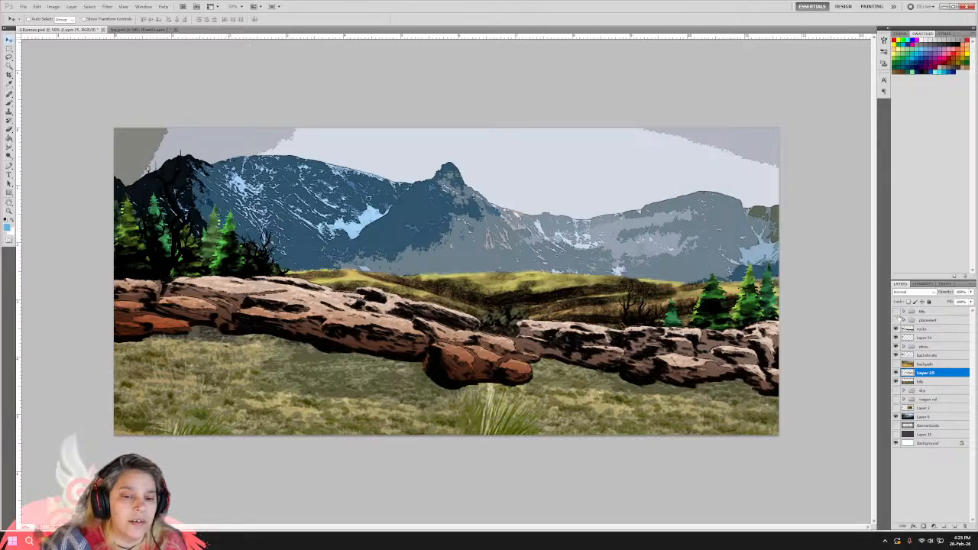
left_click(896, 311)
left_click(896, 319)
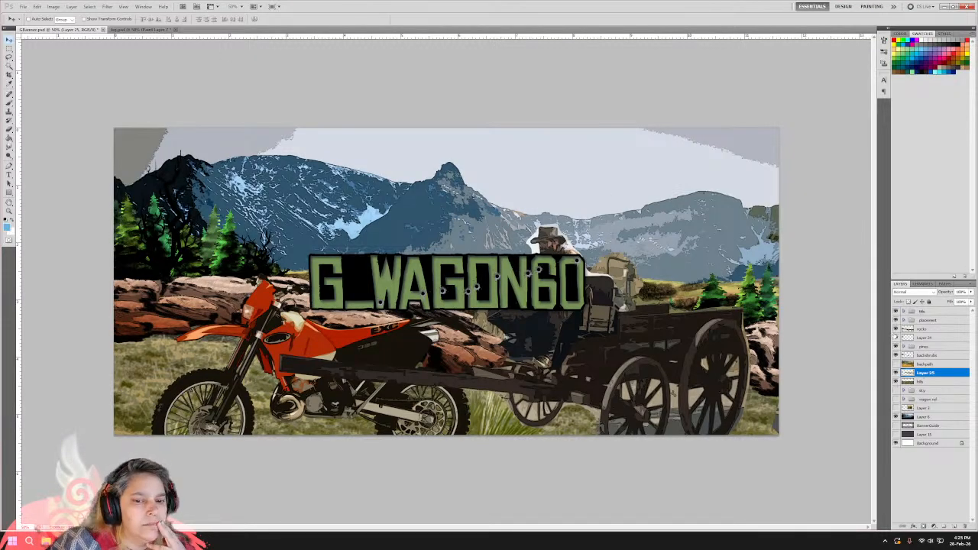
Save GBanner.psd and close bg.psd without saving its changes.
left_click(24, 7)
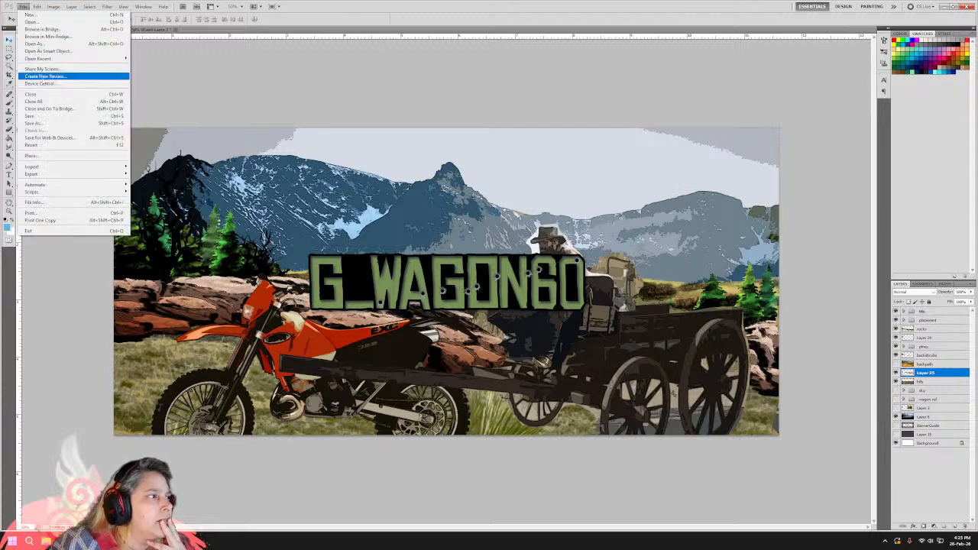
left_click(42, 115)
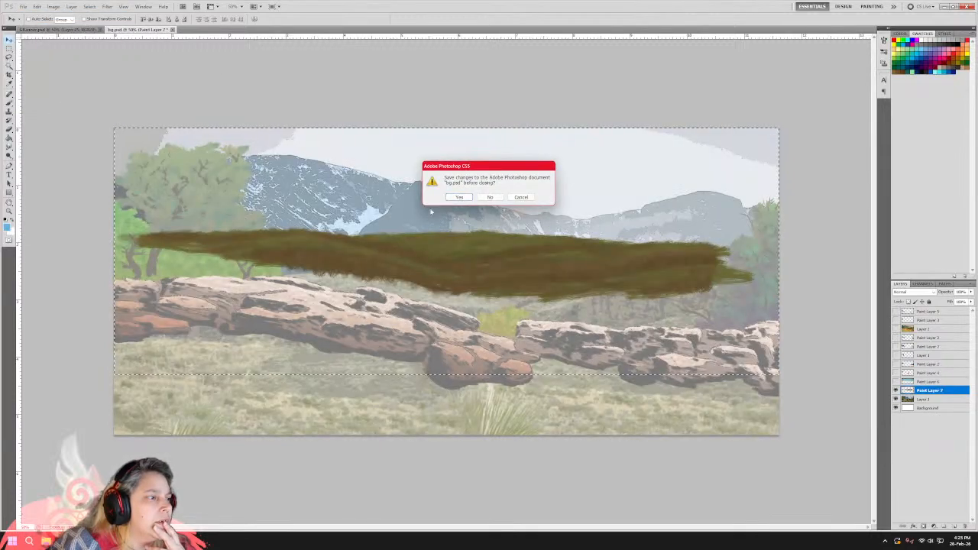
left_click(490, 198)
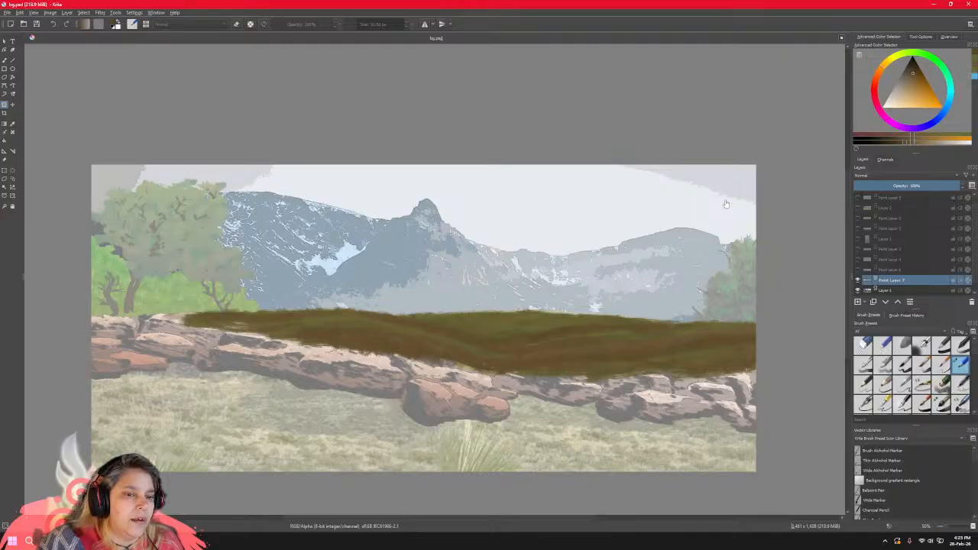
In Krita, hide the painted hills layer, add a new paint layer above it and ready the Freehand Brush with a chalk preset.
left_click(857, 281)
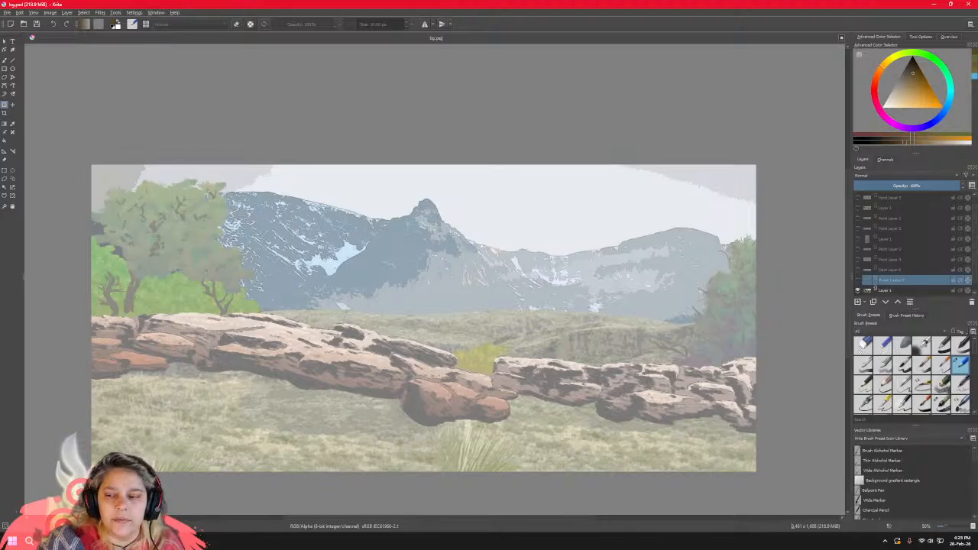
scroll(933, 397, "down", 6)
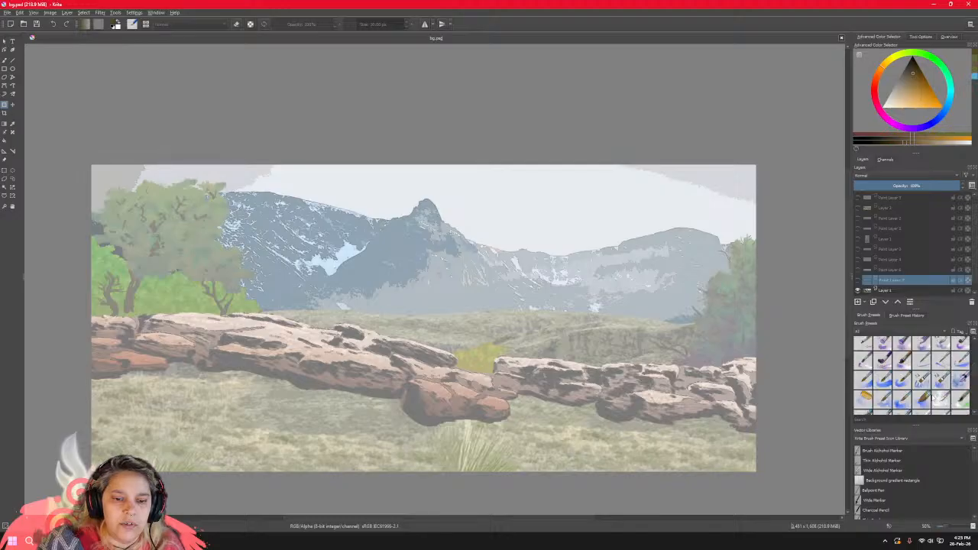
left_click(907, 375)
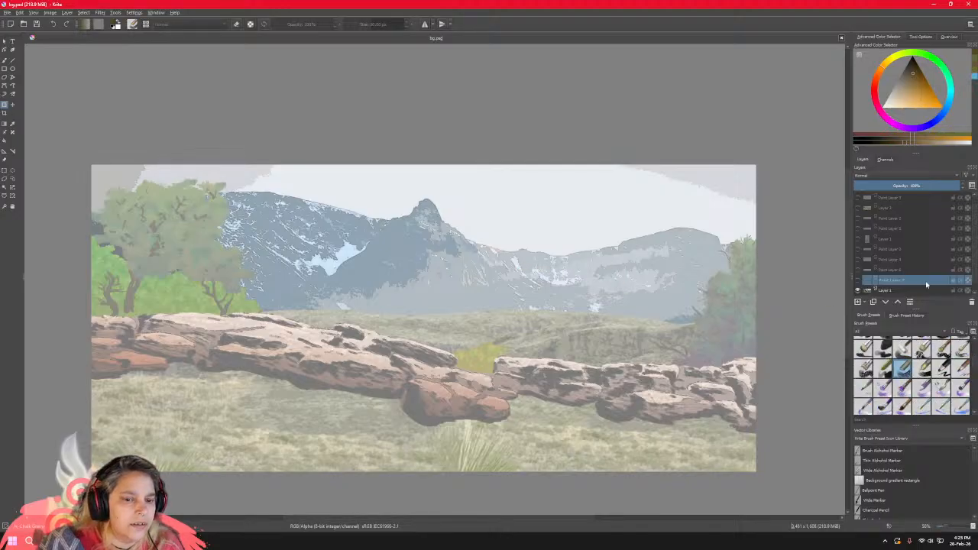
left_click(858, 302)
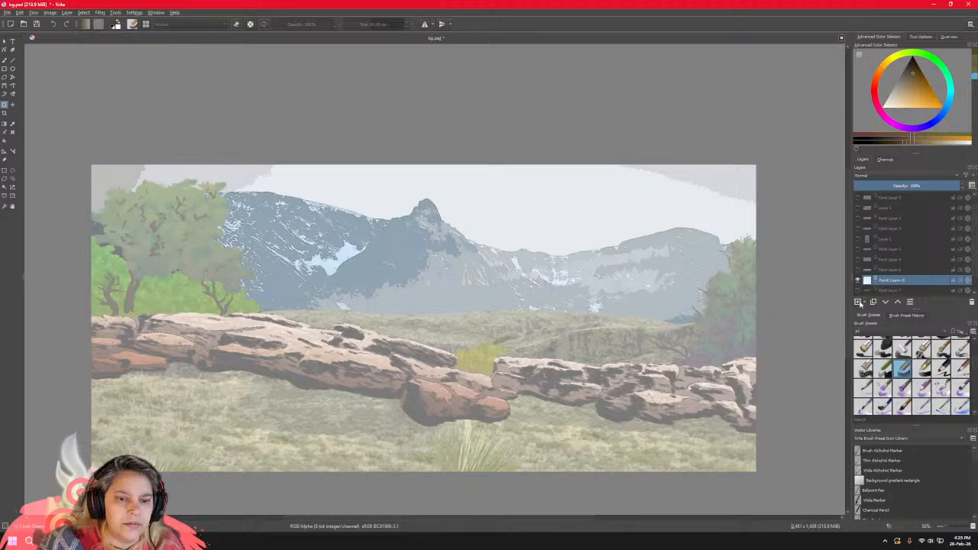
left_click(452, 252)
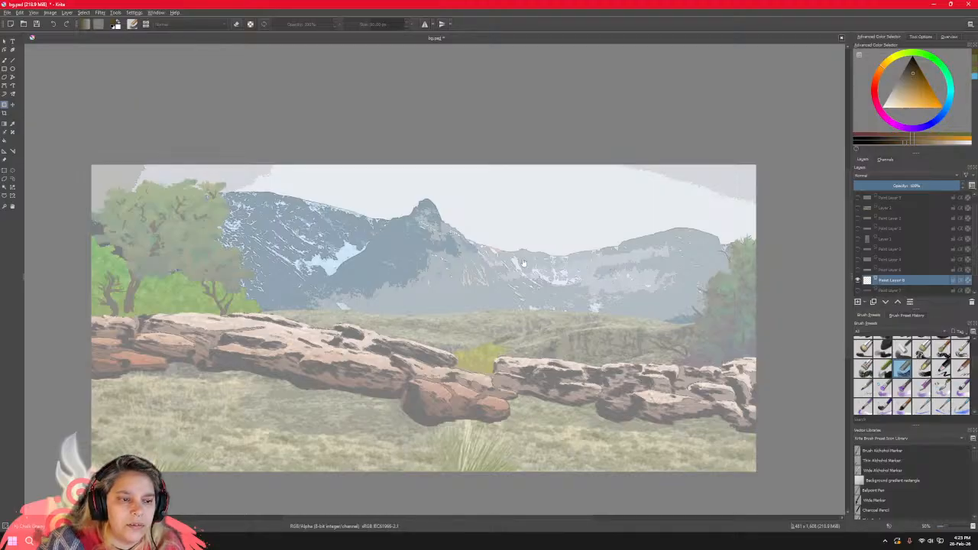
left_click(5, 61)
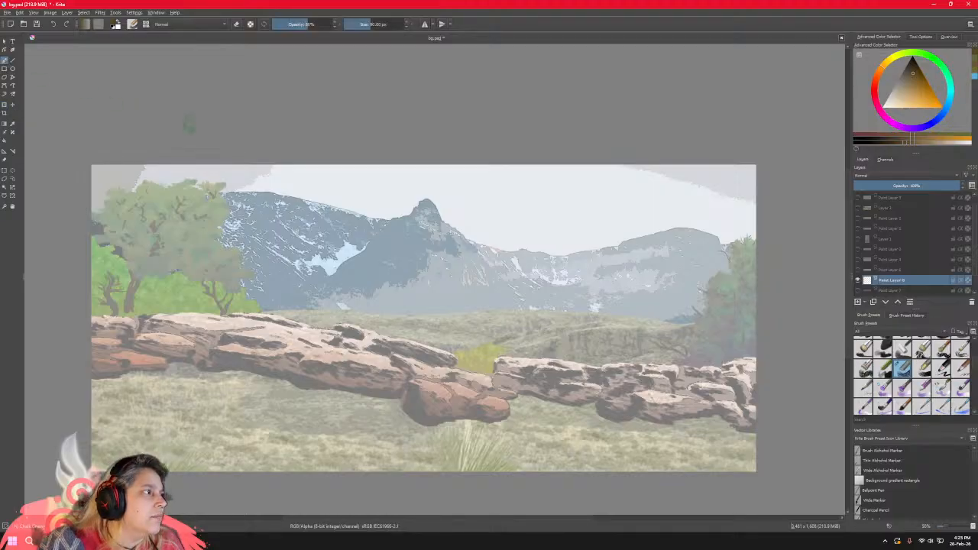
Test a short brown chalk stroke over the mountains, undo it and enlarge the brush to over 460 px.
mouse_move(529, 261)
left_mouse_down()
mouse_move(537, 264)
mouse_move(457, 271)
left_mouse_up()
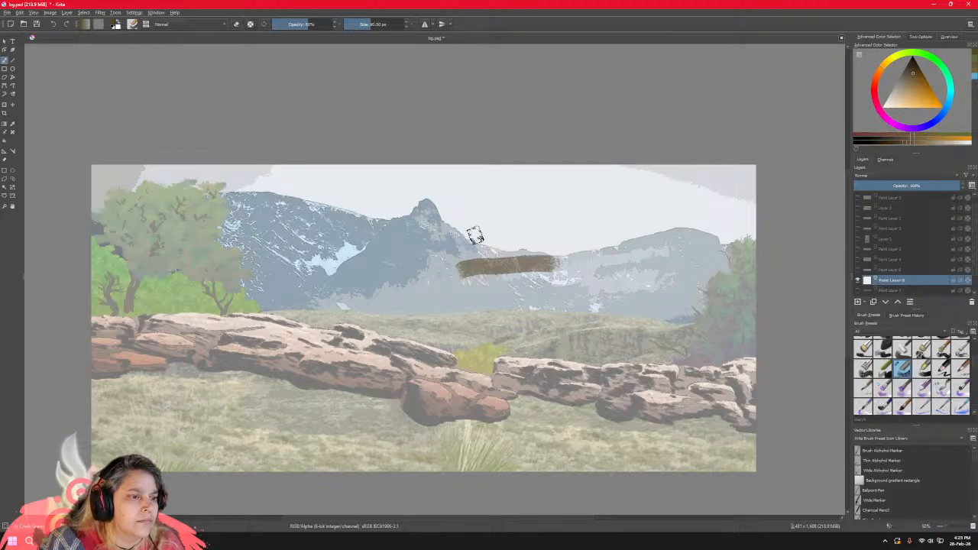
left_click(29, 14)
left_click(31, 21)
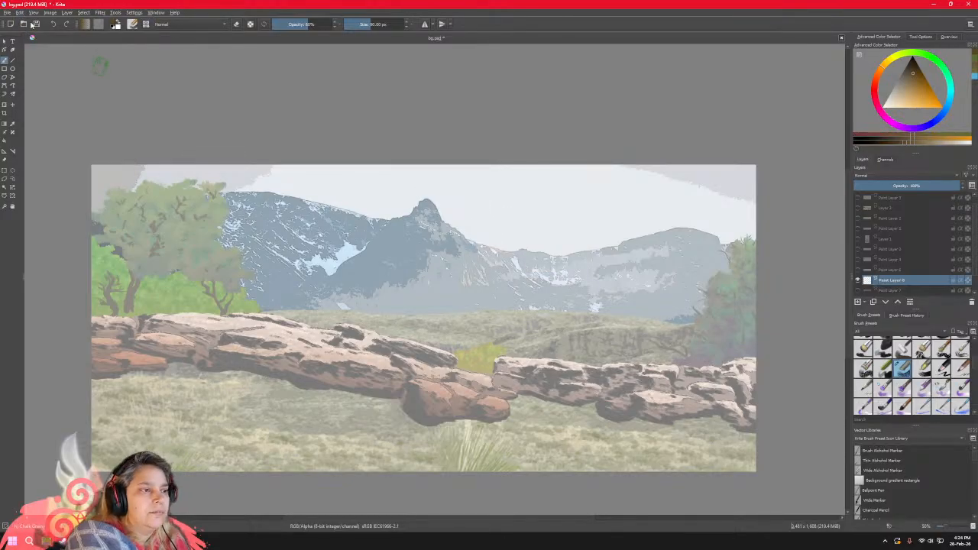
left_click_drag(379, 24, 391, 24)
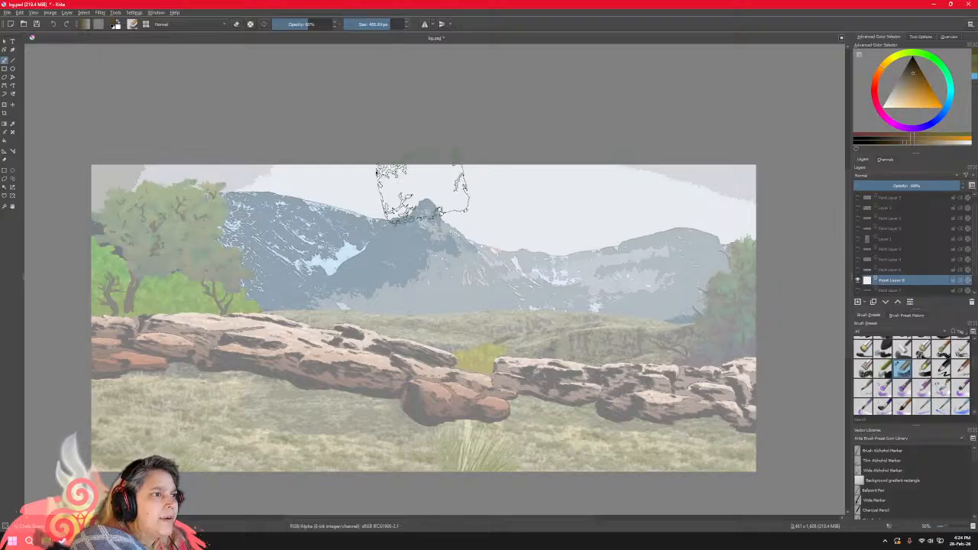
Try broad brown chalk strokes over the mountains and trees, then replace the painted layer with an empty paint layer.
mouse_move(430, 229)
left_mouse_down()
mouse_move(357, 279)
mouse_move(419, 242)
mouse_move(346, 273)
mouse_move(393, 265)
mouse_move(328, 334)
mouse_move(447, 265)
mouse_move(401, 288)
mouse_move(466, 269)
mouse_move(449, 317)
left_mouse_up()
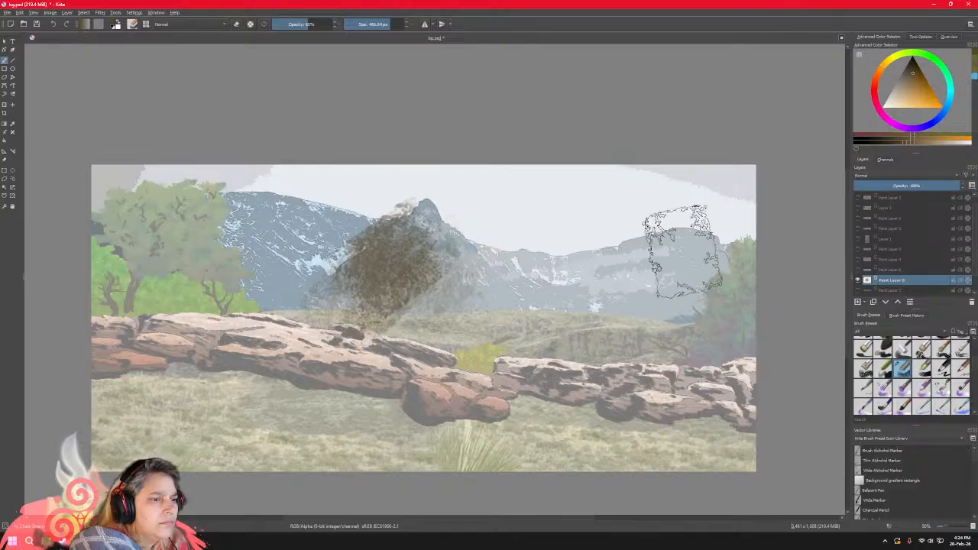
mouse_move(666, 271)
left_mouse_down()
mouse_move(650, 313)
mouse_move(699, 301)
mouse_move(588, 329)
mouse_move(631, 279)
mouse_move(531, 312)
mouse_move(527, 299)
mouse_move(487, 312)
mouse_move(504, 298)
mouse_move(382, 240)
mouse_move(313, 252)
mouse_move(260, 229)
mouse_move(252, 275)
mouse_move(275, 290)
mouse_move(336, 298)
left_mouse_up()
mouse_move(317, 260)
left_mouse_down()
mouse_move(354, 235)
mouse_move(324, 229)
left_mouse_up()
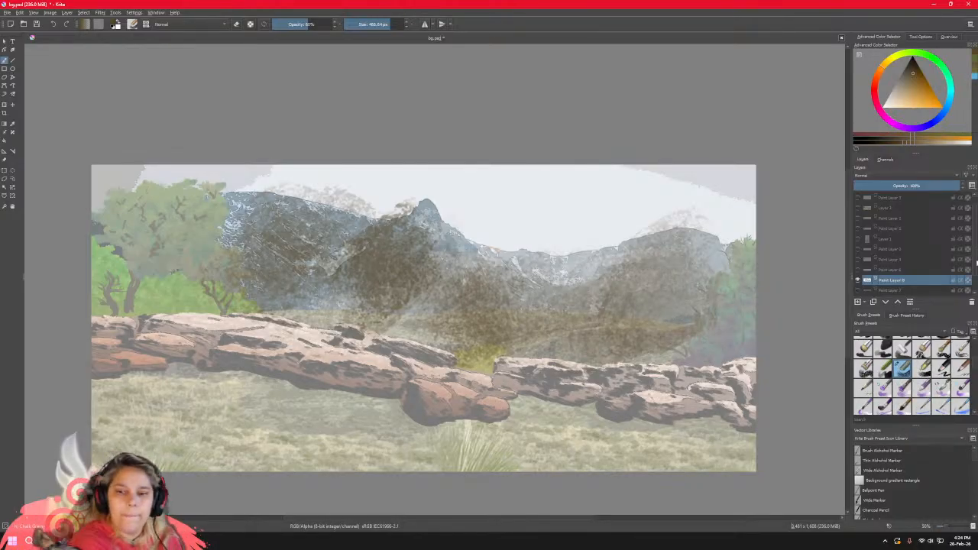
mouse_move(150, 211)
left_mouse_down()
mouse_move(157, 242)
mouse_move(141, 242)
mouse_move(166, 227)
mouse_move(110, 280)
mouse_move(126, 238)
mouse_move(161, 246)
mouse_move(123, 307)
mouse_move(214, 204)
mouse_move(141, 345)
mouse_move(191, 306)
left_mouse_up()
mouse_move(447, 225)
left_mouse_down()
mouse_move(435, 210)
mouse_move(451, 229)
mouse_move(382, 252)
mouse_move(391, 271)
mouse_move(359, 298)
mouse_move(405, 245)
mouse_move(382, 273)
mouse_move(426, 175)
mouse_move(439, 184)
mouse_move(405, 222)
mouse_move(394, 207)
mouse_move(394, 248)
mouse_move(405, 260)
left_mouse_up()
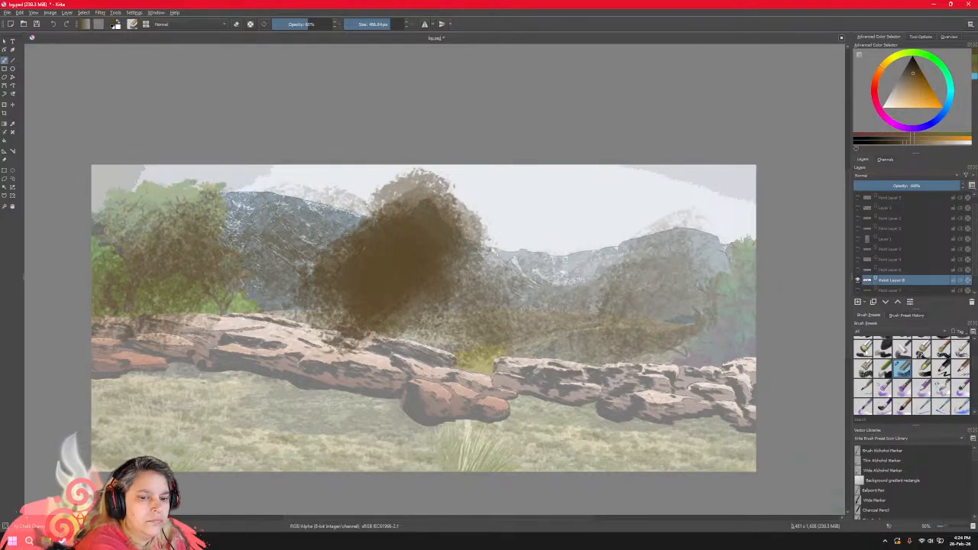
left_click(970, 303)
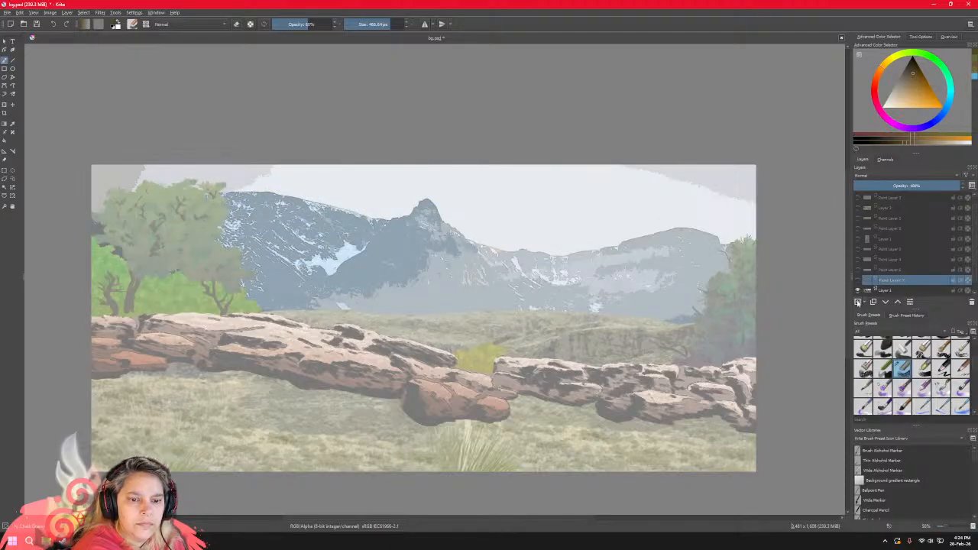
left_click(857, 302)
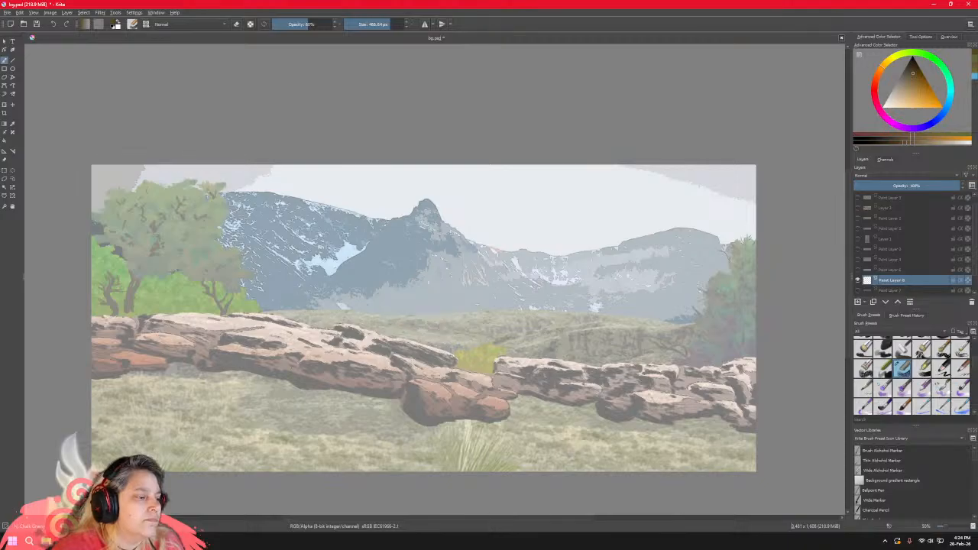
In Photoshop, show only the mountain picture layer of GBanner.psd and copy its whole canvas area.
key("alt+Tab")
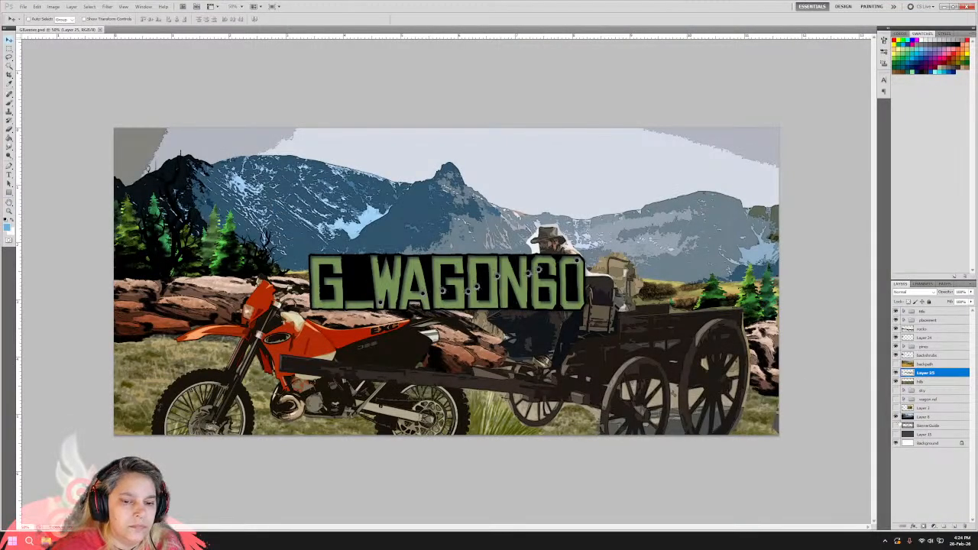
left_click_drag(897, 370, 895, 339)
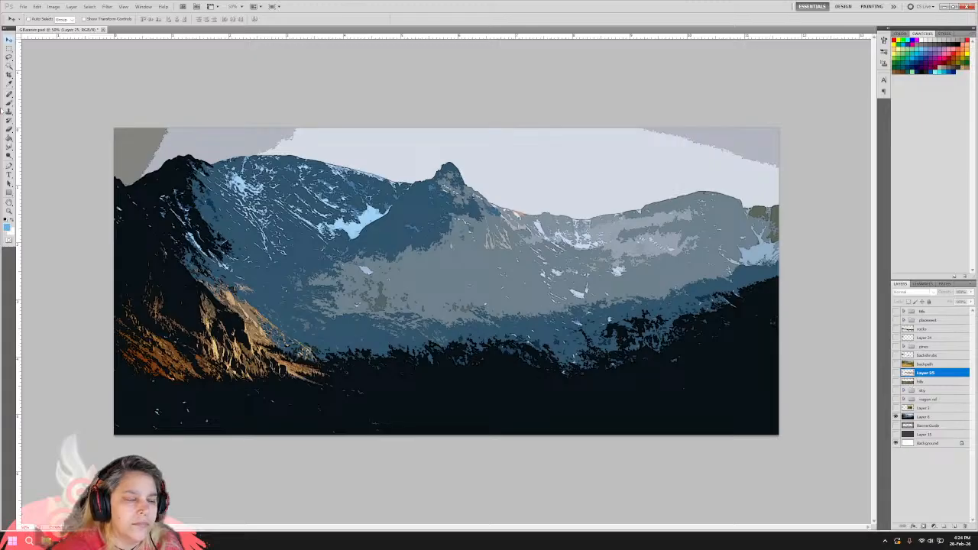
key("m")
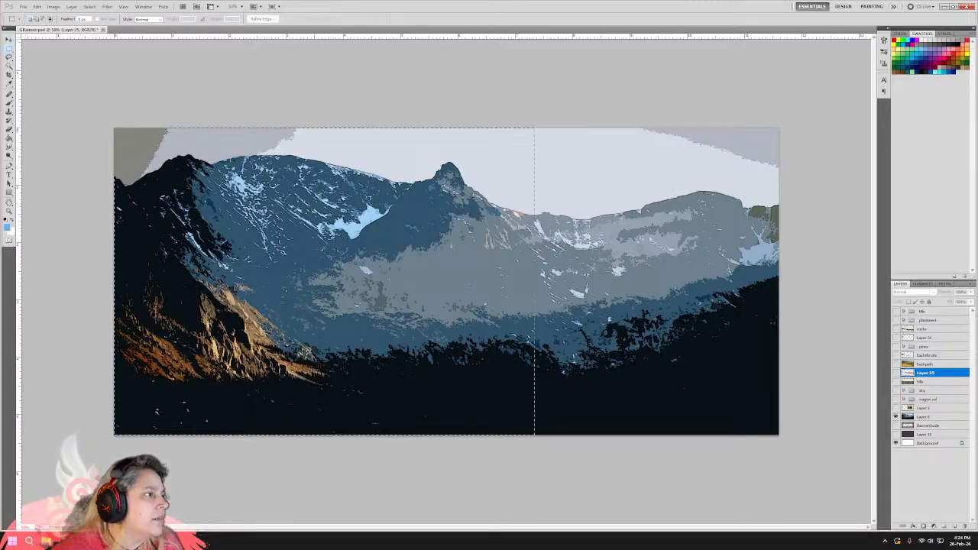
left_click(36, 6)
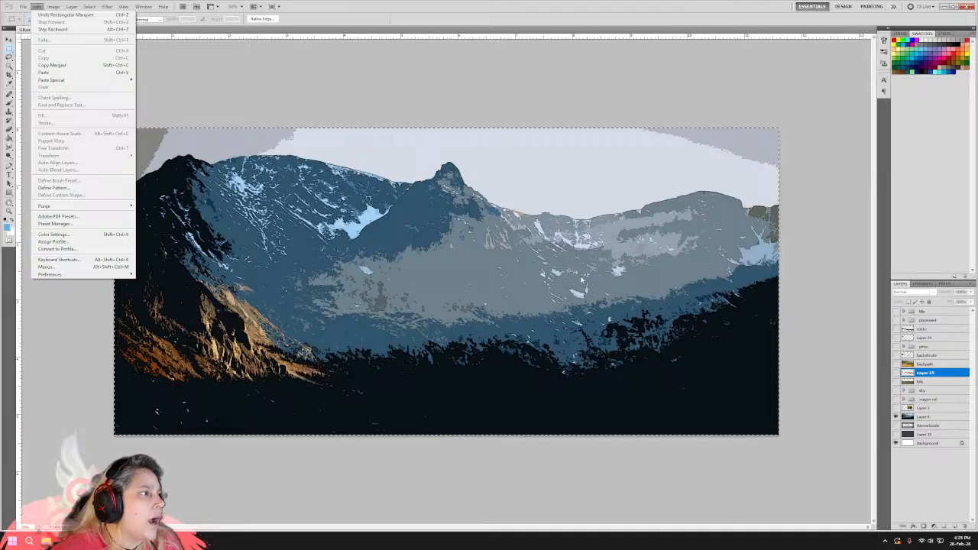
left_click(924, 417)
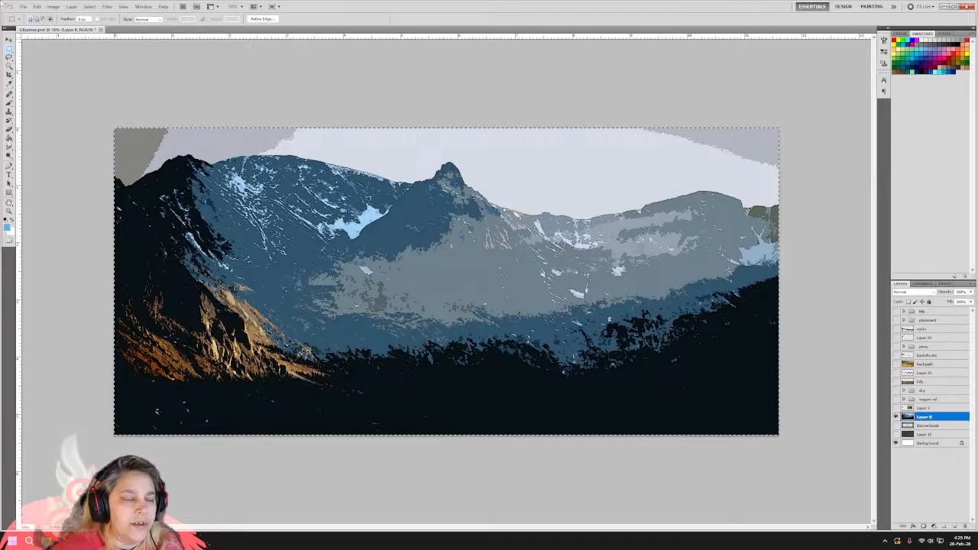
key("alt+e")
key("Escape")
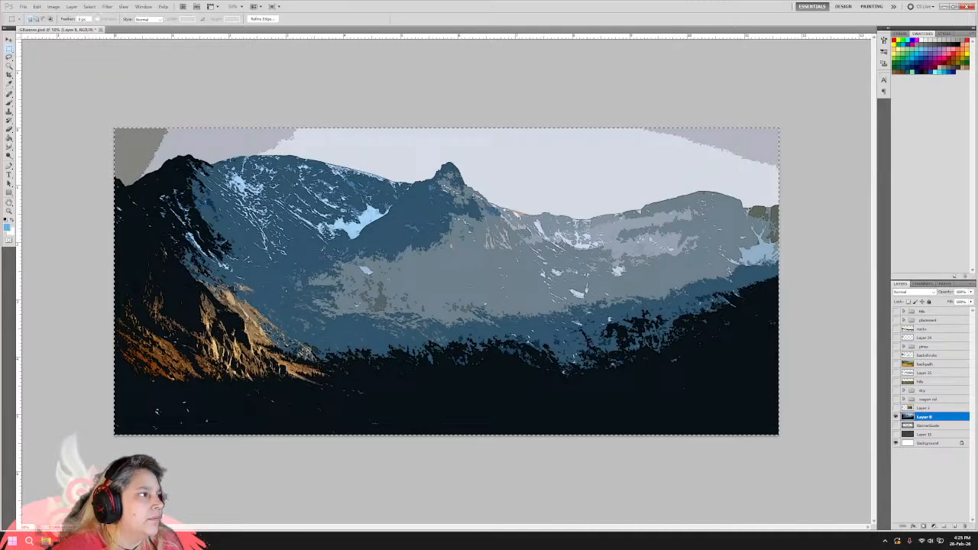
key("ctrl+d")
key("alt+Tab")
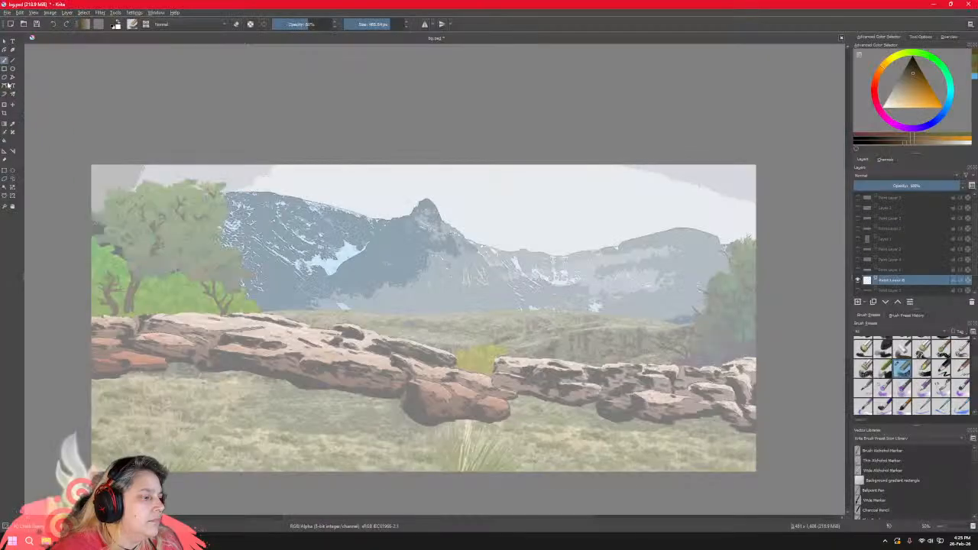
In Krita, paste the mountain picture into bg.psd with its colors interpreted As on Monitor, and move the empty paint layer above it.
left_click(22, 13)
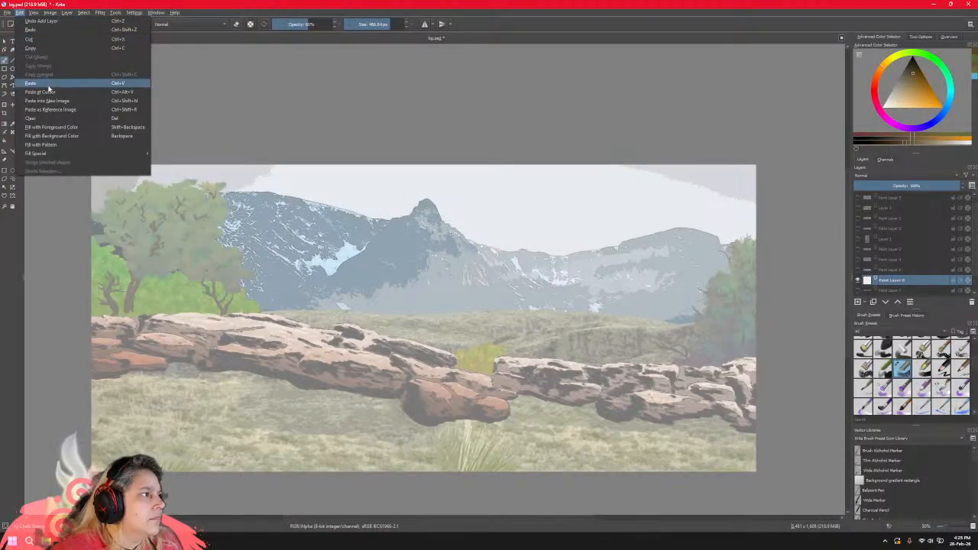
left_click(47, 82)
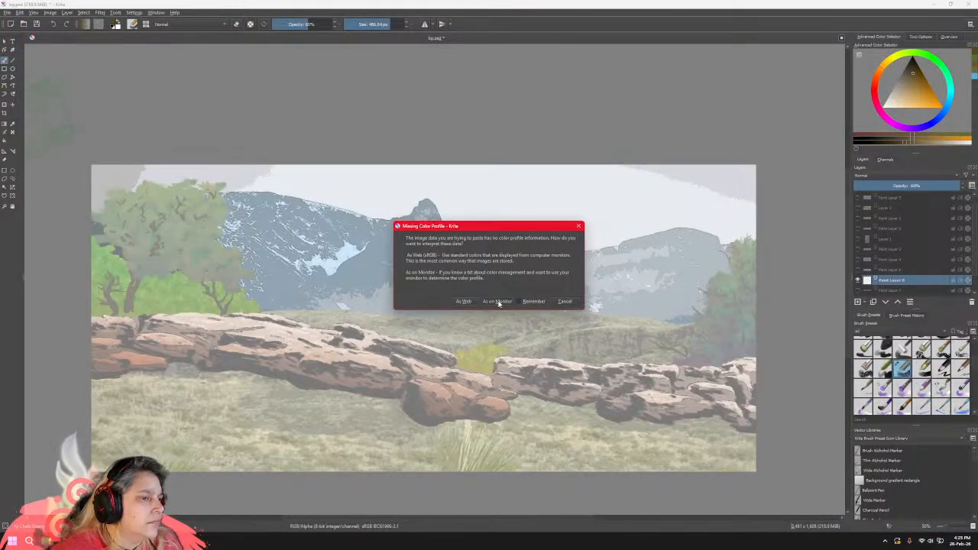
left_click(497, 302)
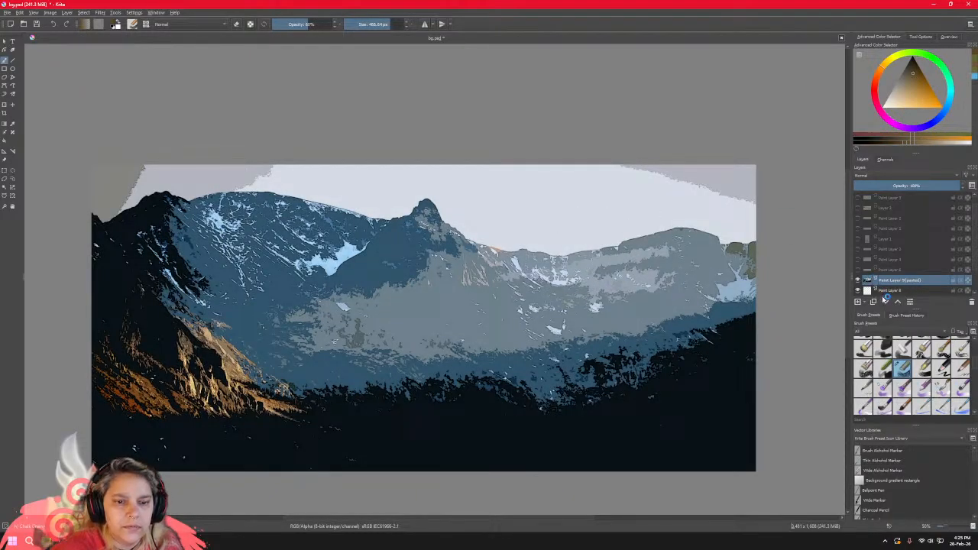
left_click(907, 294)
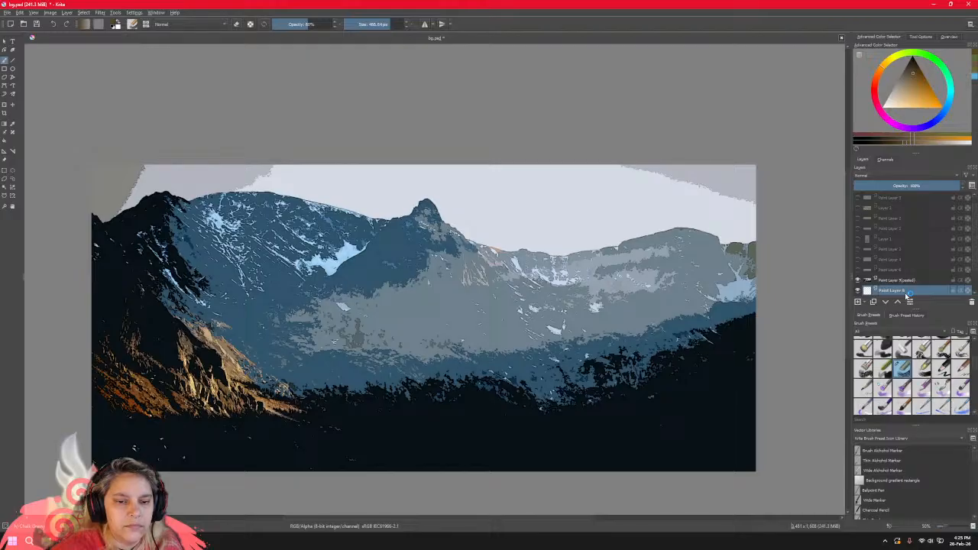
left_click_drag(907, 290, 902, 279)
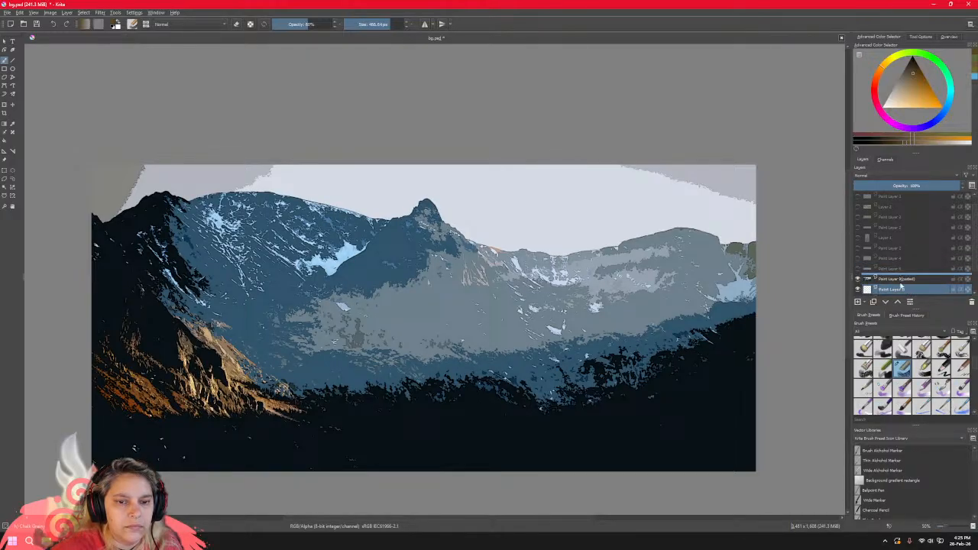
left_click_drag(870, 320, 930, 280)
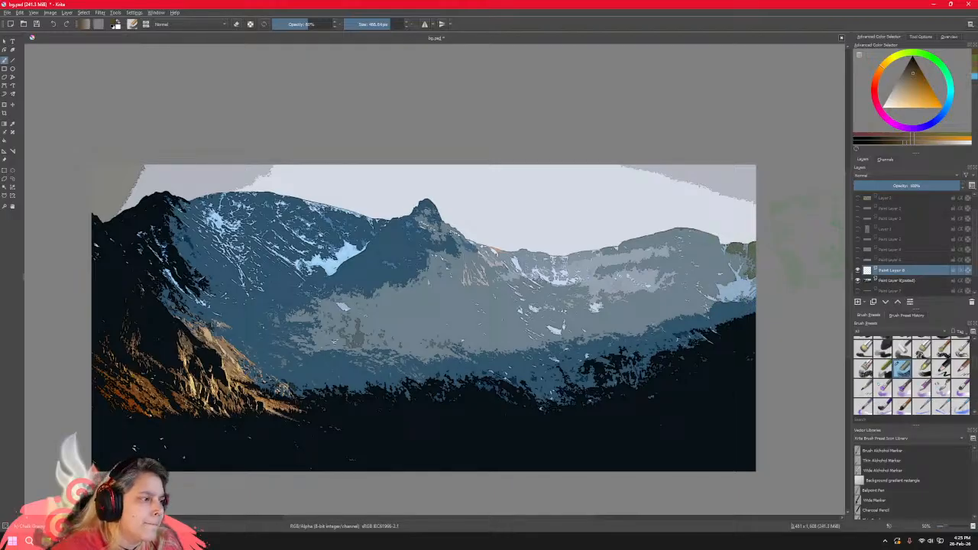
Try single brown strokes near the central peak with two other chalk presets, undoing each one.
left_click(882, 368)
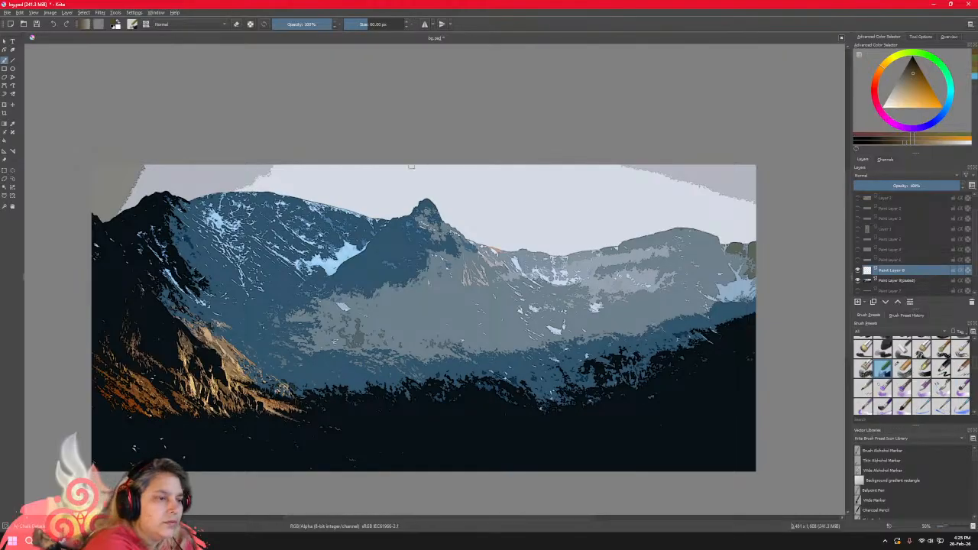
mouse_move(495, 221)
left_mouse_down()
mouse_move(510, 234)
mouse_move(463, 236)
left_mouse_up()
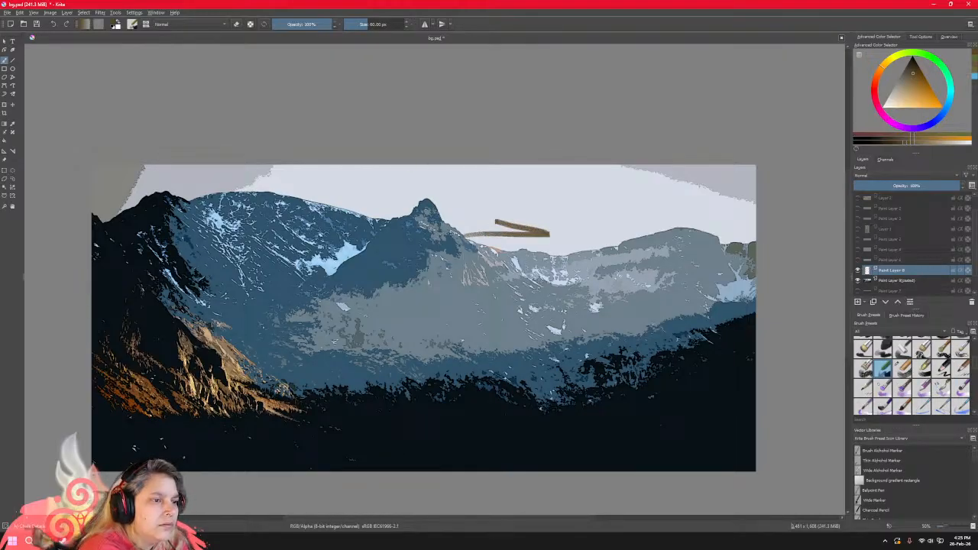
key("ctrl+z")
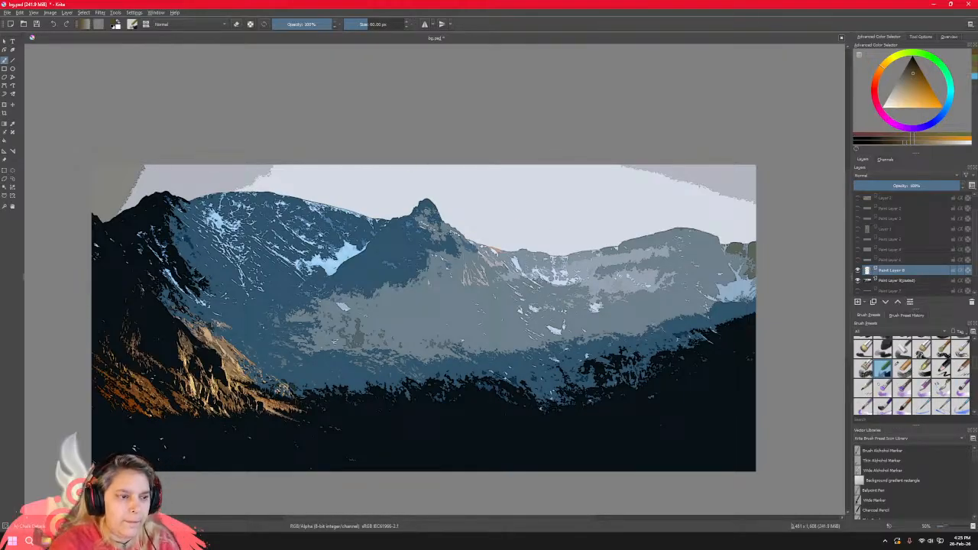
left_click(924, 370)
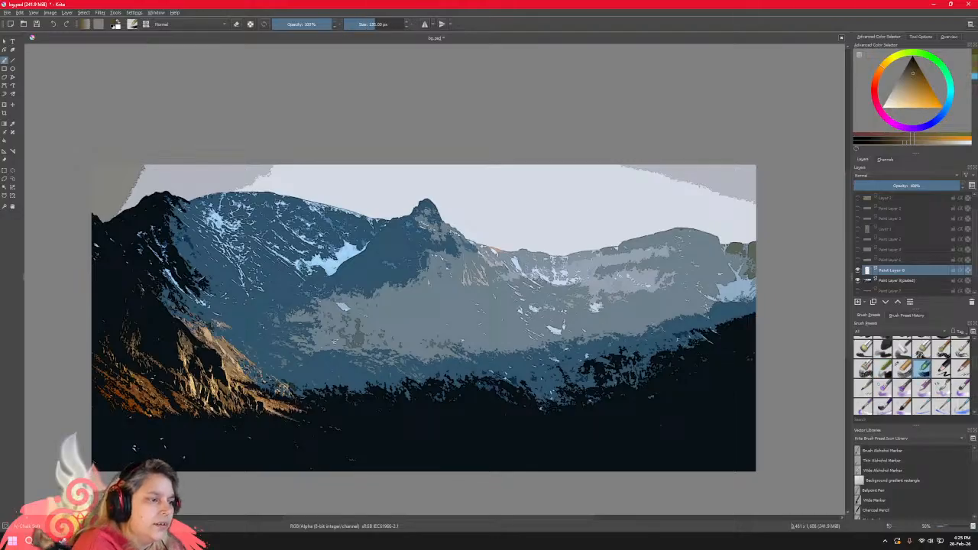
left_click_drag(453, 230, 480, 284)
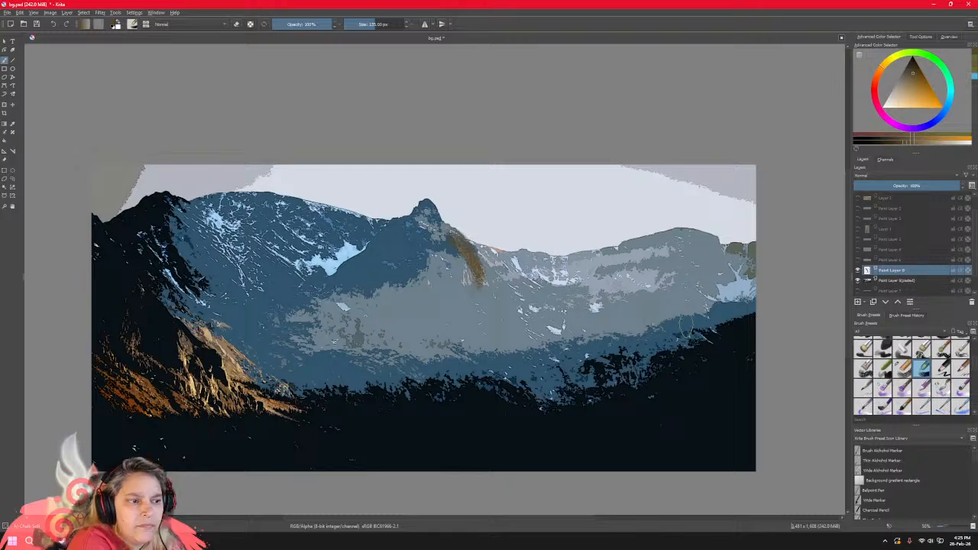
key("ctrl+z")
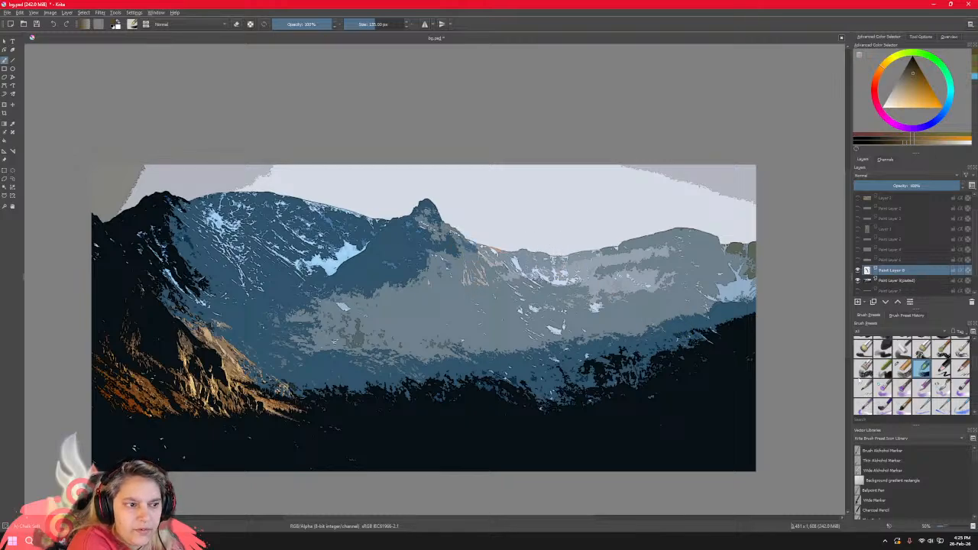
Block in brown over the central, eastern and western mountain slopes with the large grainy chalk brush.
left_click(902, 370)
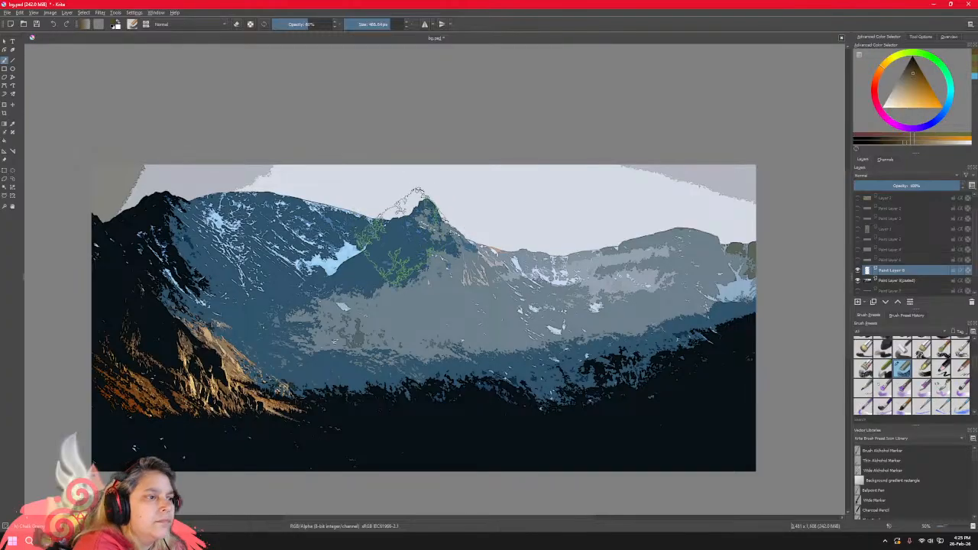
mouse_move(430, 227)
left_mouse_down()
mouse_move(367, 272)
mouse_move(409, 246)
mouse_move(306, 291)
mouse_move(379, 260)
mouse_move(332, 291)
mouse_move(394, 249)
mouse_move(372, 257)
mouse_move(417, 242)
mouse_move(394, 264)
mouse_move(431, 276)
mouse_move(432, 265)
mouse_move(485, 264)
left_mouse_up()
mouse_move(477, 351)
left_mouse_down()
mouse_move(419, 278)
mouse_move(400, 276)
mouse_move(380, 295)
mouse_move(372, 333)
mouse_move(401, 281)
mouse_move(356, 285)
mouse_move(388, 268)
mouse_move(331, 304)
mouse_move(415, 257)
mouse_move(425, 231)
mouse_move(375, 277)
mouse_move(411, 255)
mouse_move(380, 289)
mouse_move(390, 311)
mouse_move(427, 252)
mouse_move(365, 340)
left_mouse_up()
mouse_move(478, 237)
left_mouse_down()
mouse_move(470, 252)
mouse_move(512, 382)
mouse_move(531, 339)
mouse_move(509, 295)
mouse_move(574, 277)
left_mouse_up()
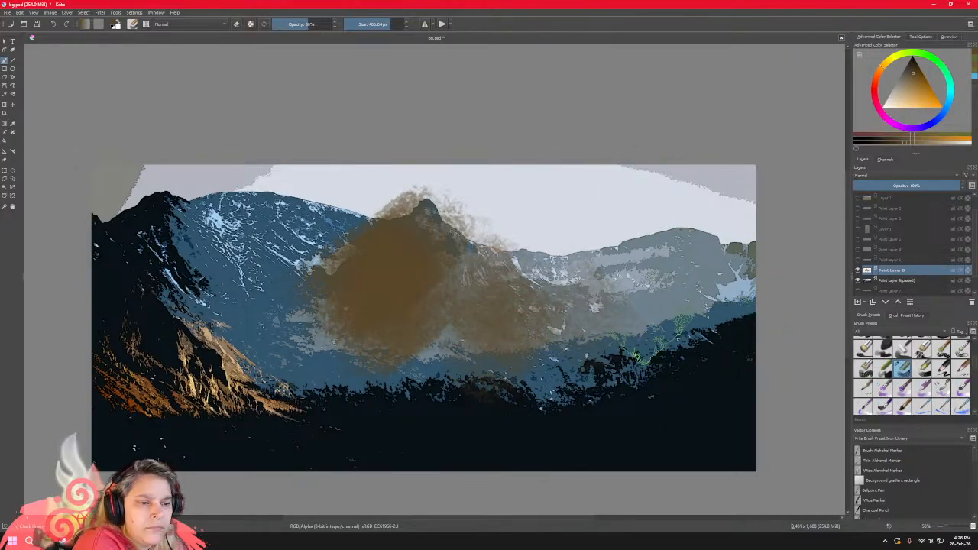
mouse_move(685, 251)
left_mouse_down()
mouse_move(722, 344)
mouse_move(687, 244)
mouse_move(719, 260)
left_mouse_up()
mouse_move(226, 229)
left_mouse_down()
mouse_move(248, 226)
mouse_move(317, 257)
mouse_move(294, 215)
mouse_move(313, 251)
mouse_move(229, 238)
mouse_move(298, 287)
mouse_move(248, 245)
mouse_move(137, 219)
mouse_move(149, 261)
mouse_move(191, 303)
mouse_move(135, 236)
mouse_move(144, 258)
mouse_move(117, 254)
mouse_move(109, 293)
mouse_move(177, 381)
mouse_move(99, 290)
mouse_move(172, 363)
mouse_move(173, 336)
left_mouse_up()
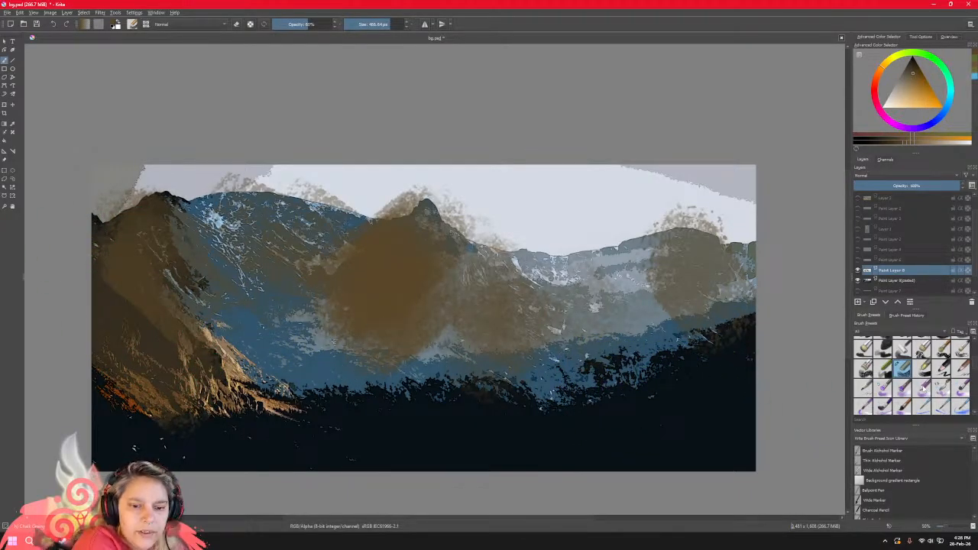
Paint denser brown strokes on the eastern peak with charcoal and dry bristle presets, and enlarge the bristle brush.
left_click(901, 393)
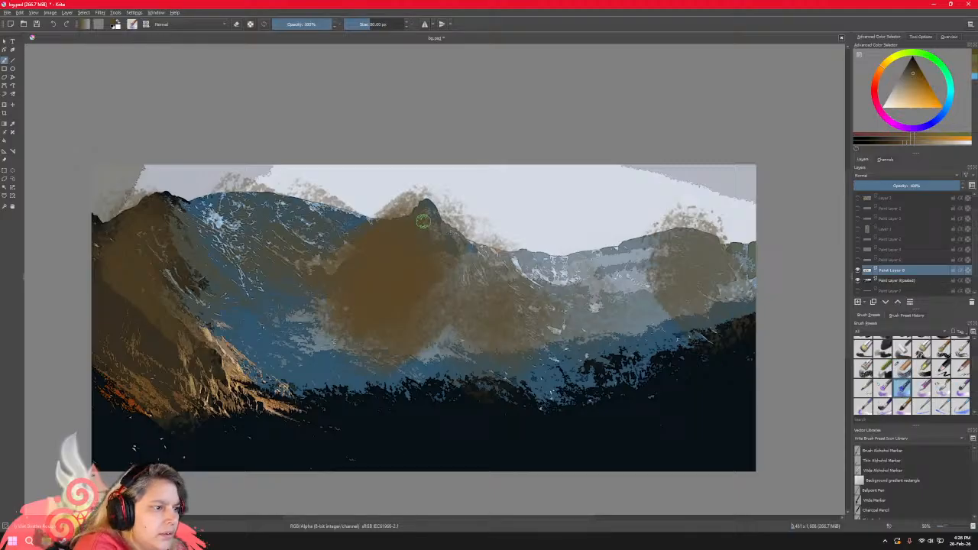
left_click(888, 352)
mouse_move(680, 254)
left_mouse_down()
mouse_move(669, 240)
mouse_move(645, 293)
left_mouse_up()
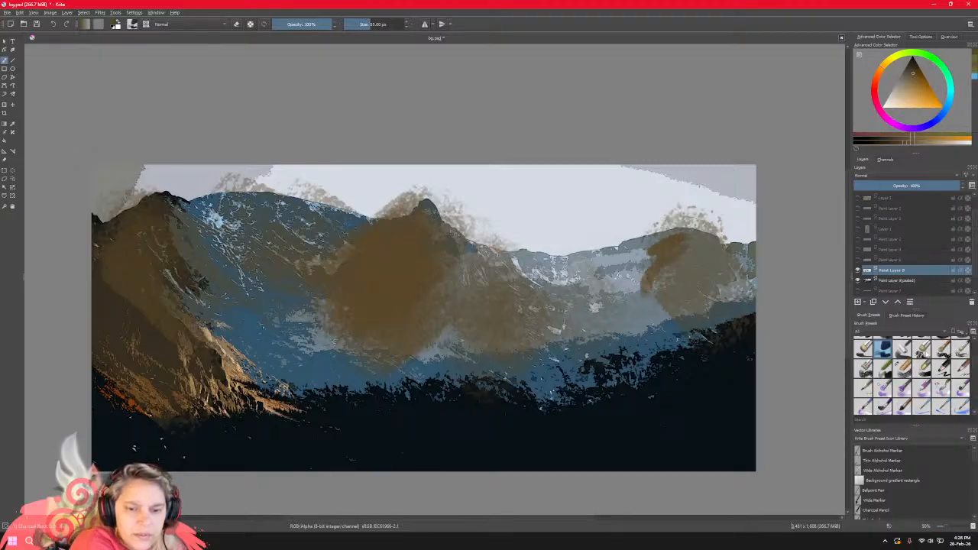
left_click(922, 349)
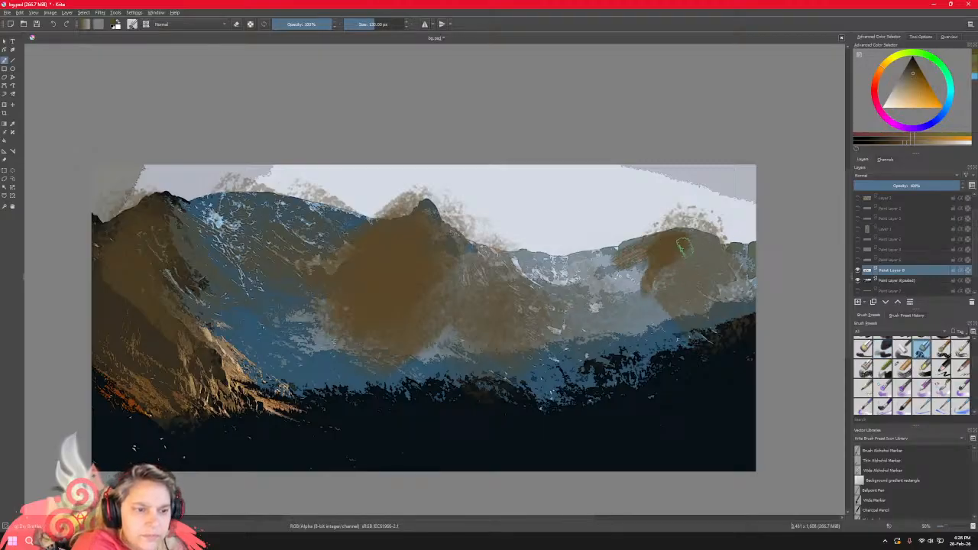
mouse_move(682, 246)
left_mouse_down()
mouse_move(638, 283)
mouse_move(670, 268)
mouse_move(635, 329)
mouse_move(672, 286)
left_mouse_up()
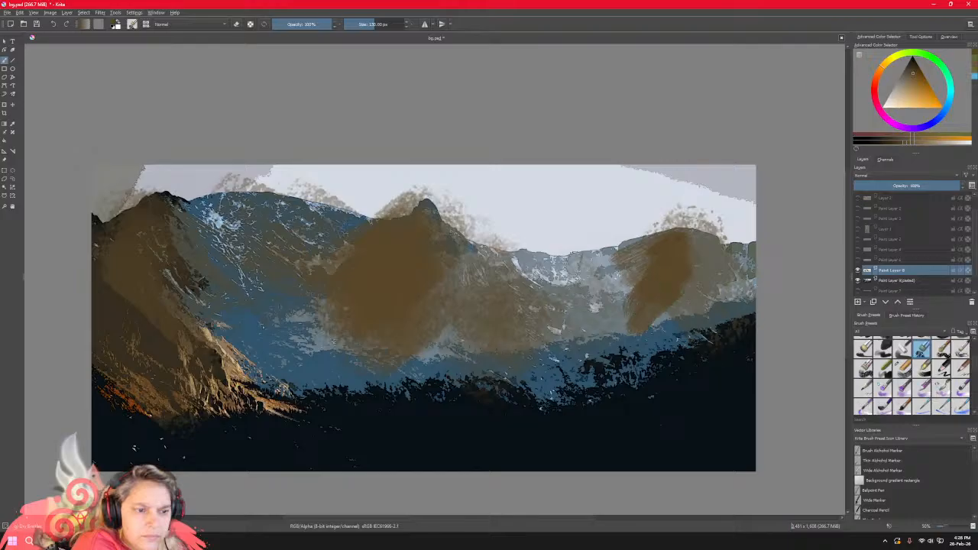
left_click(389, 28)
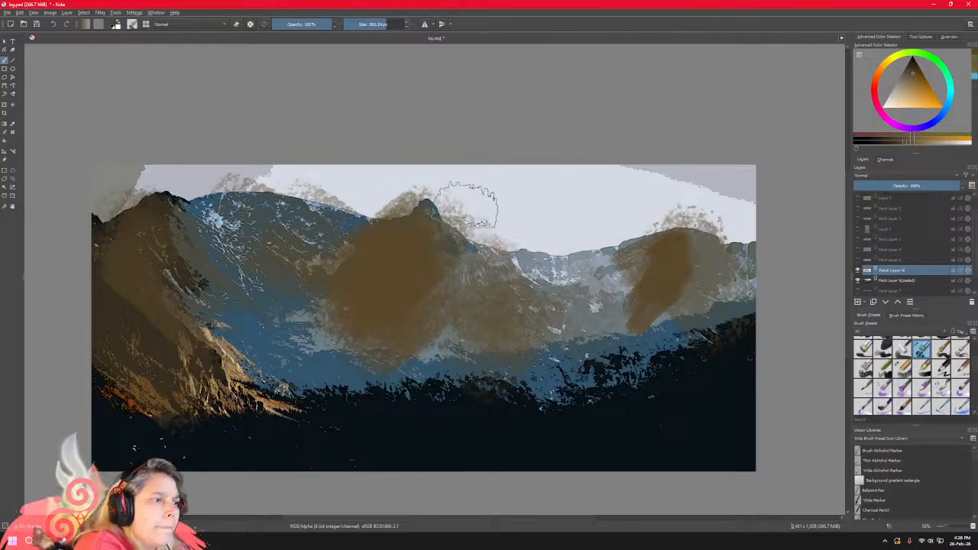
Add dense brown strokes on the ridge east of the central peak, and clear the whole paint layer above the mountain picture.
left_click_drag(439, 264, 527, 367)
mouse_move(521, 305)
left_mouse_down()
mouse_move(528, 294)
mouse_move(532, 301)
left_mouse_up()
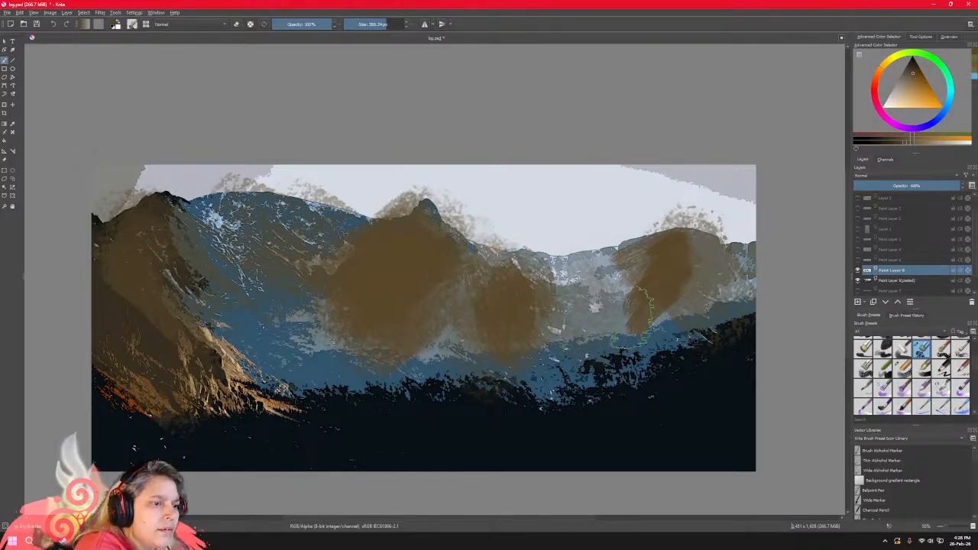
left_click(972, 302)
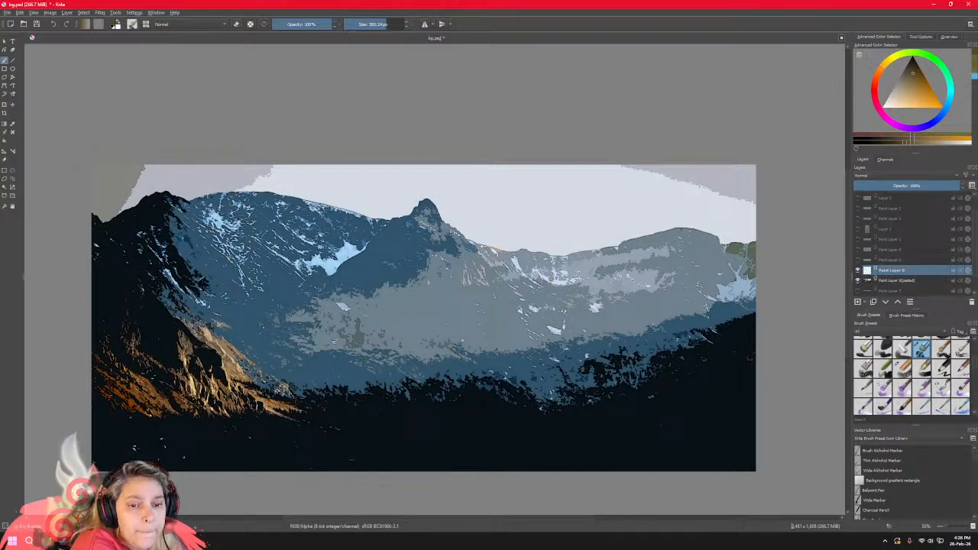
Block in brown over the central peak, the western mountains and the eastern ridge with the large dry bristle brush.
mouse_move(426, 218)
left_mouse_down()
mouse_move(348, 294)
mouse_move(440, 229)
mouse_move(480, 321)
left_mouse_up()
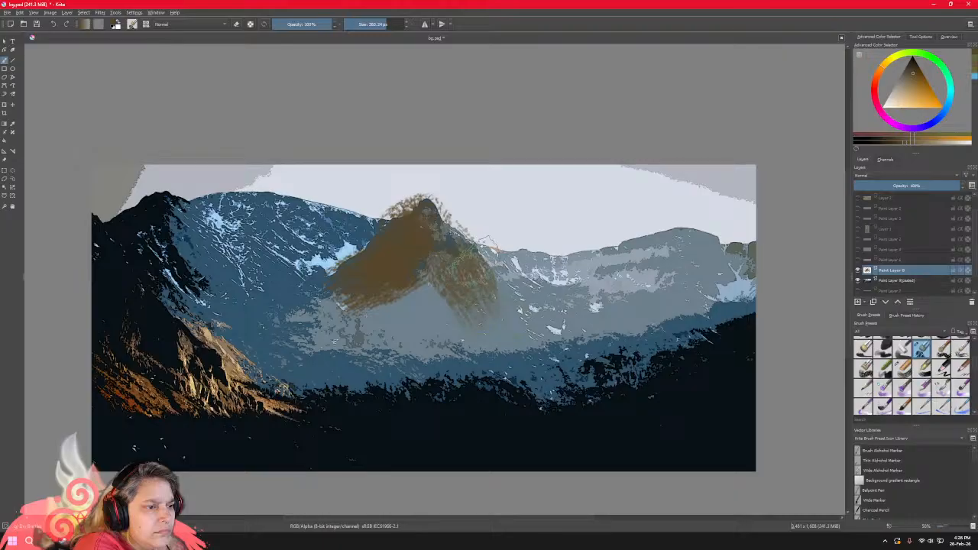
mouse_move(486, 240)
left_mouse_down()
mouse_move(487, 284)
mouse_move(498, 261)
mouse_move(506, 285)
mouse_move(564, 309)
left_mouse_up()
mouse_move(558, 259)
left_mouse_down()
mouse_move(569, 310)
mouse_move(527, 355)
left_mouse_up()
mouse_move(417, 275)
left_mouse_down()
mouse_move(367, 348)
mouse_move(371, 336)
left_mouse_up()
mouse_move(263, 191)
left_mouse_down()
mouse_move(252, 210)
mouse_move(290, 245)
mouse_move(313, 229)
mouse_move(321, 206)
mouse_move(352, 237)
mouse_move(341, 233)
left_mouse_up()
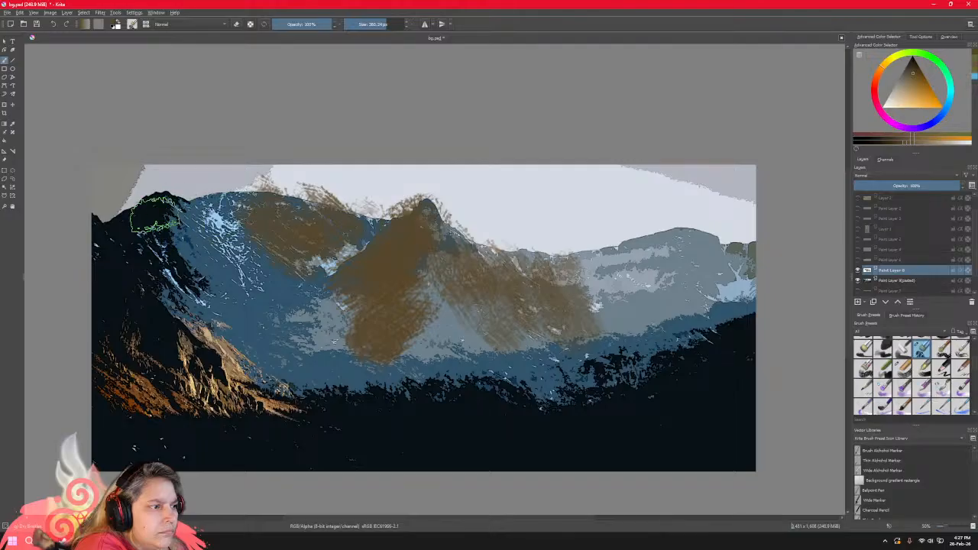
mouse_move(153, 207)
left_mouse_down()
mouse_move(160, 274)
mouse_move(164, 259)
mouse_move(156, 267)
mouse_move(183, 278)
mouse_move(154, 205)
mouse_move(175, 279)
mouse_move(240, 314)
mouse_move(141, 273)
mouse_move(103, 234)
mouse_move(119, 282)
mouse_move(200, 360)
mouse_move(132, 321)
left_mouse_up()
mouse_move(182, 269)
left_mouse_down()
mouse_move(194, 213)
mouse_move(210, 247)
mouse_move(202, 223)
mouse_move(237, 246)
mouse_move(260, 297)
mouse_move(195, 247)
mouse_move(240, 316)
mouse_move(263, 327)
mouse_move(222, 212)
mouse_move(252, 239)
mouse_move(279, 290)
mouse_move(330, 284)
mouse_move(298, 300)
mouse_move(346, 296)
mouse_move(321, 330)
mouse_move(329, 352)
mouse_move(284, 353)
mouse_move(278, 369)
mouse_move(402, 303)
mouse_move(399, 332)
mouse_move(459, 291)
mouse_move(428, 319)
mouse_move(462, 374)
mouse_move(500, 367)
left_mouse_up()
mouse_move(676, 229)
left_mouse_down()
mouse_move(709, 258)
mouse_move(699, 298)
mouse_move(729, 351)
mouse_move(703, 282)
mouse_move(726, 313)
mouse_move(741, 279)
mouse_move(695, 263)
mouse_move(699, 249)
mouse_move(680, 267)
mouse_move(634, 282)
mouse_move(653, 317)
mouse_move(699, 252)
mouse_move(653, 279)
mouse_move(626, 271)
mouse_move(596, 302)
mouse_move(611, 355)
mouse_move(646, 351)
mouse_move(600, 351)
mouse_move(578, 335)
mouse_move(538, 344)
left_mouse_up()
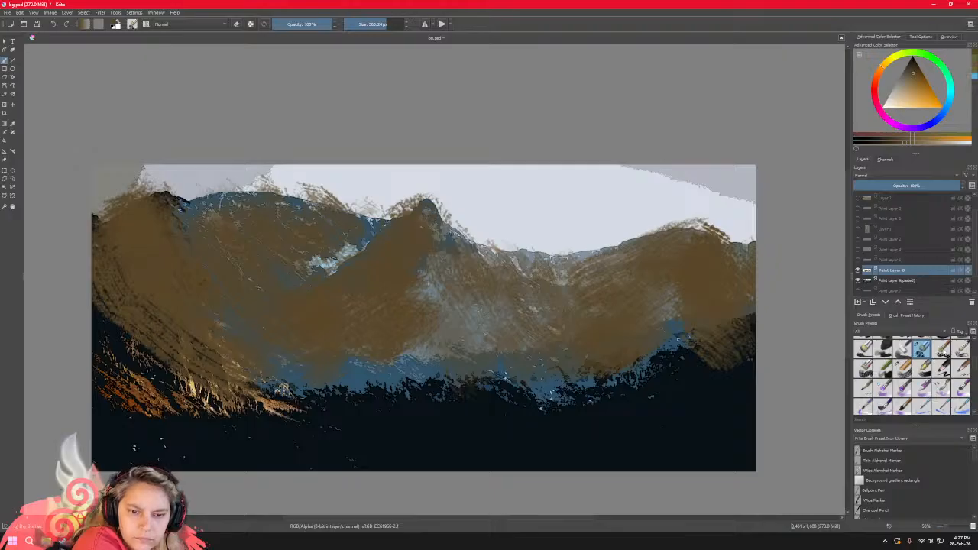
Try dark strokes down the central peak's western slope with another brush preset, and undo them.
left_click(942, 351)
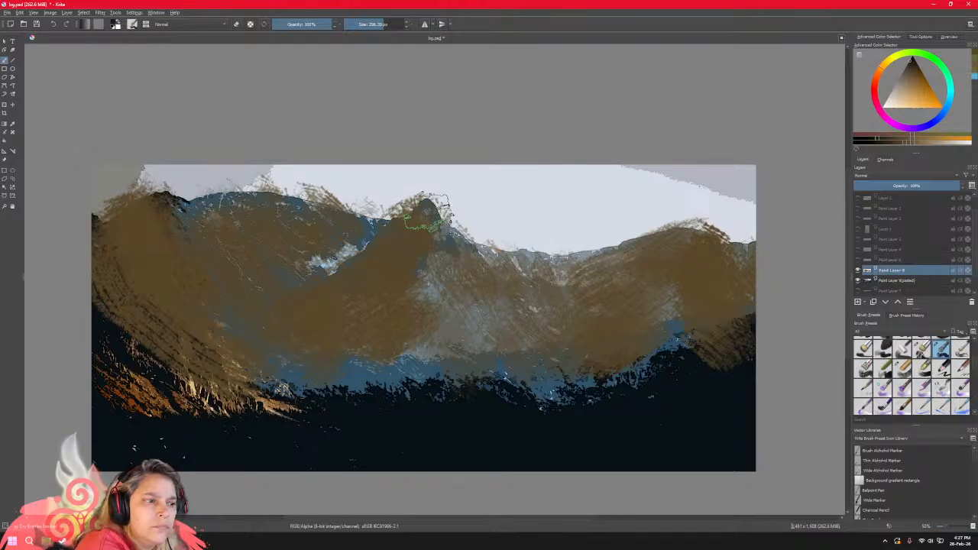
mouse_move(418, 221)
left_mouse_down()
mouse_move(374, 267)
mouse_move(388, 241)
mouse_move(334, 319)
mouse_move(374, 274)
mouse_move(377, 287)
mouse_move(412, 277)
mouse_move(401, 302)
left_mouse_up()
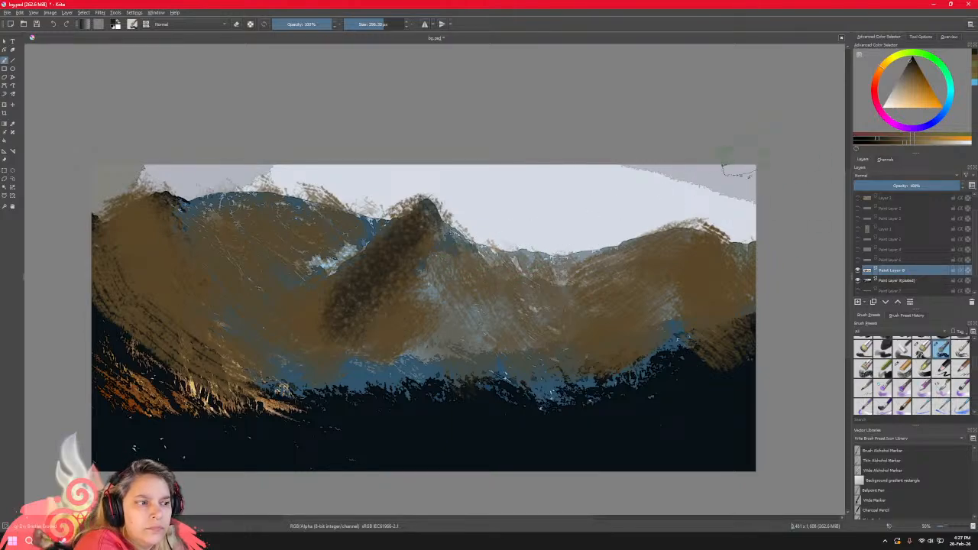
key("ctrl+z")
key("ctrl+z")
key("ctrl+z")
key("ctrl+z")
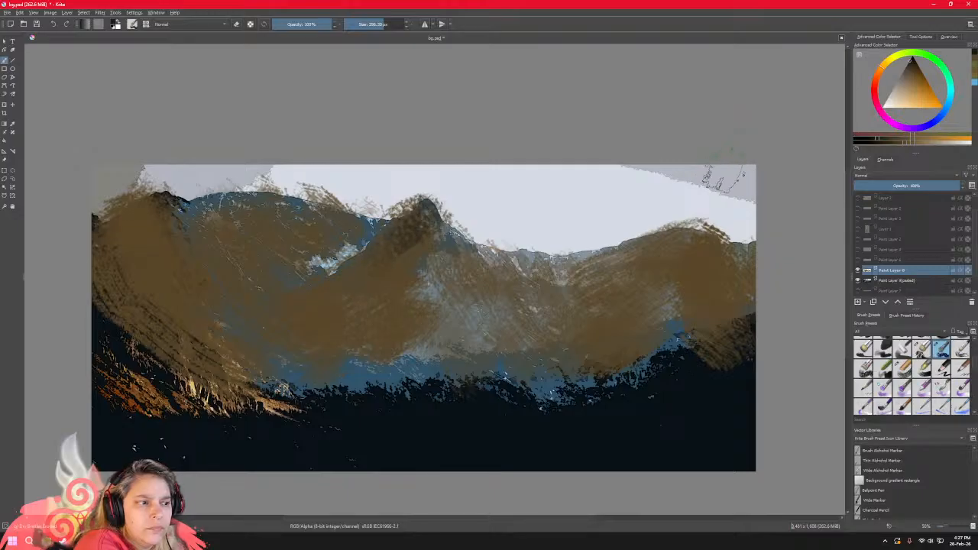
key("ctrl+z")
key("ctrl+z")
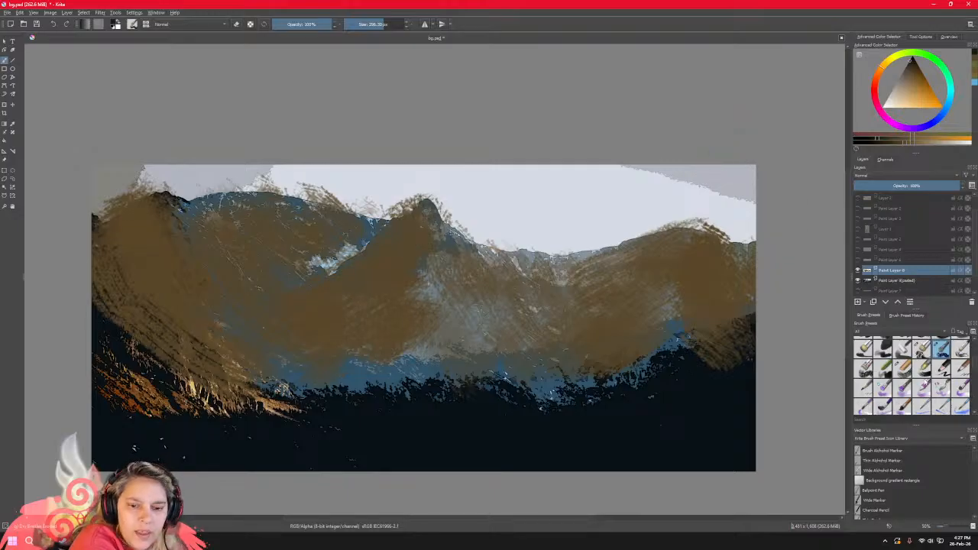
Try dark strokes on the central peak with an enlarged dry bristle preset, undoing the passes.
left_click(921, 349)
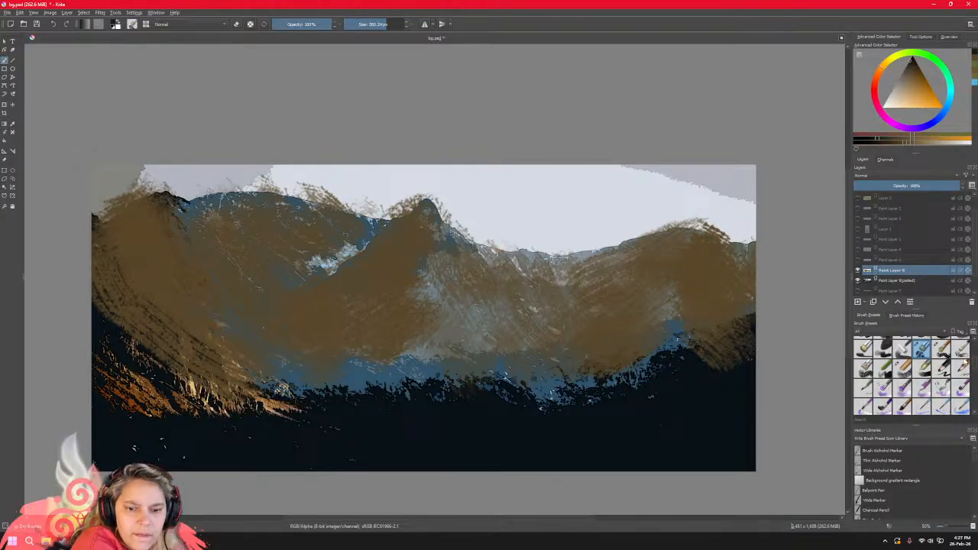
left_click(962, 353)
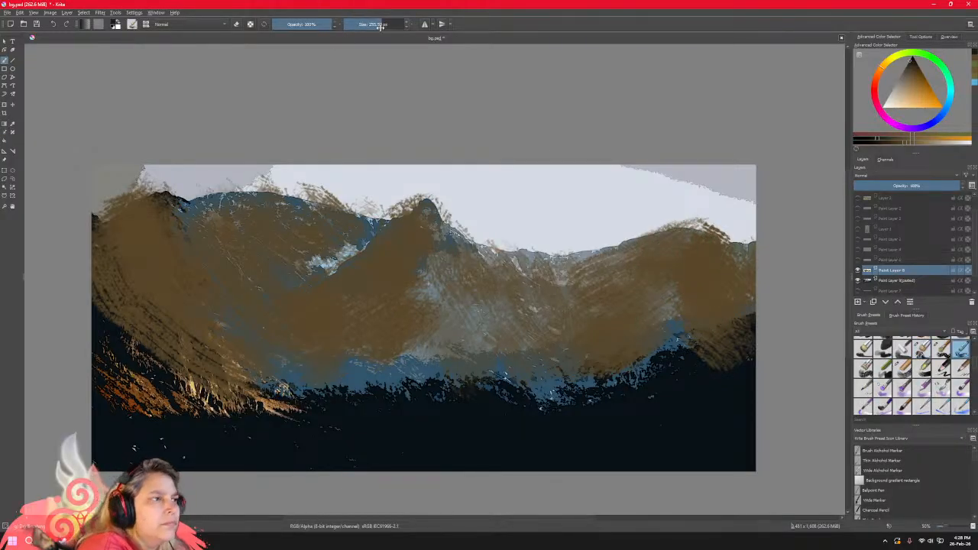
left_click_drag(387, 231, 451, 237)
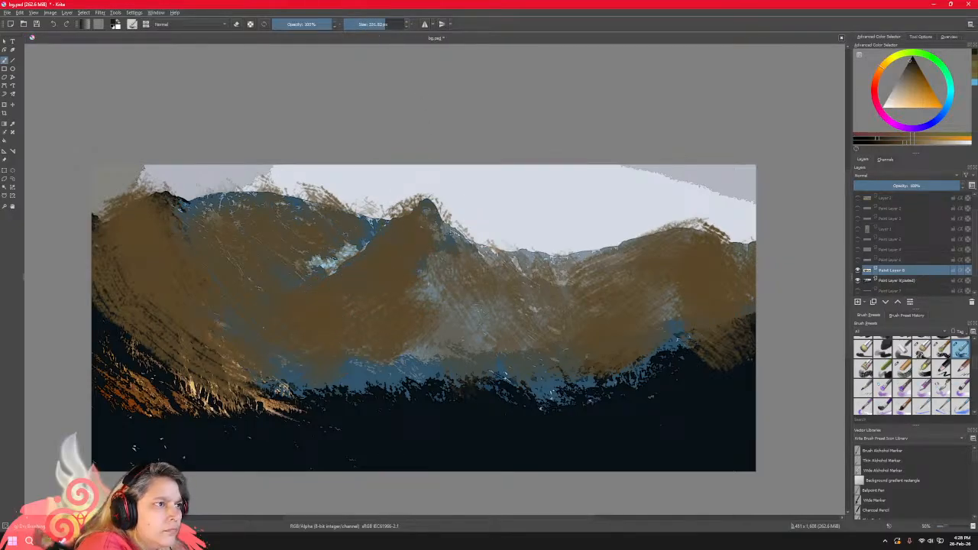
mouse_move(429, 216)
left_mouse_down()
mouse_move(410, 214)
mouse_move(347, 287)
left_mouse_up()
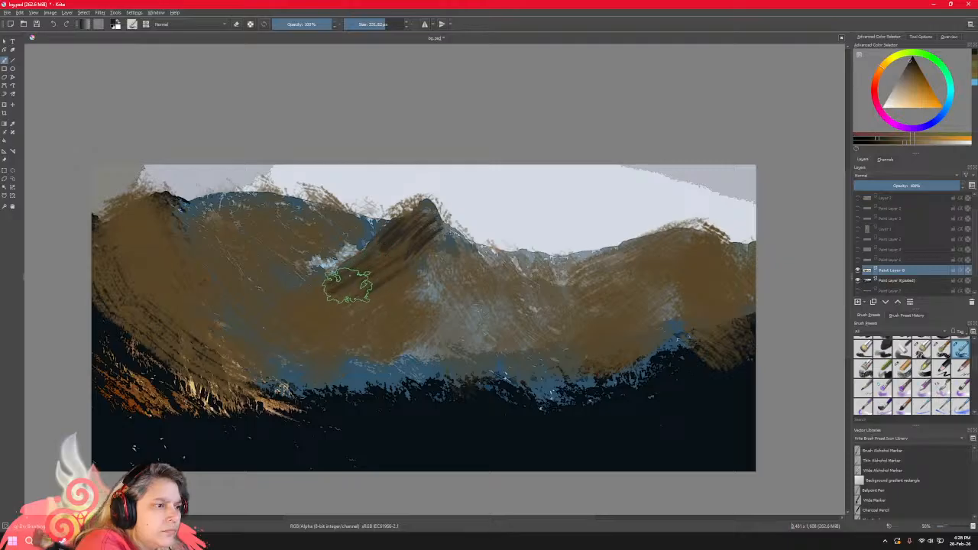
key("ctrl+z")
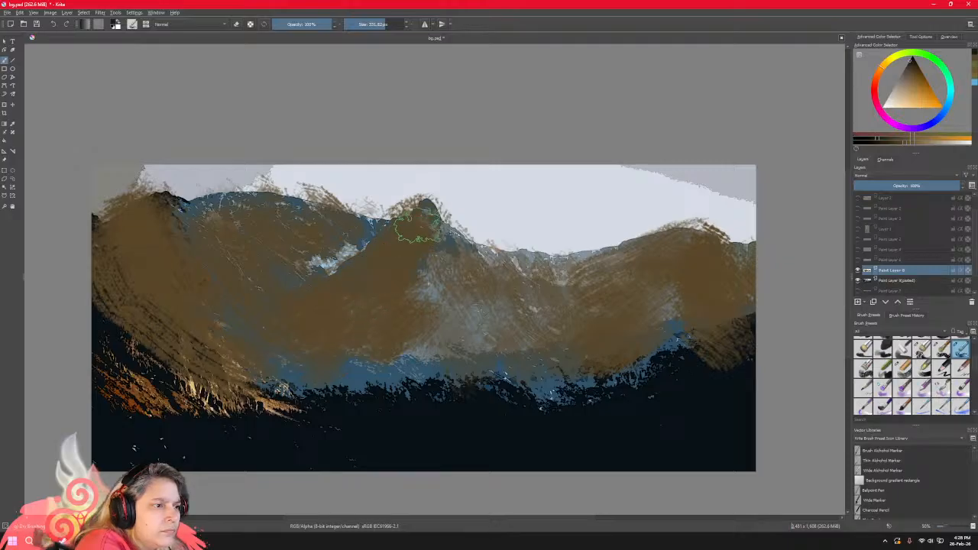
mouse_move(418, 216)
left_mouse_down()
mouse_move(383, 254)
mouse_move(398, 248)
mouse_move(391, 261)
mouse_move(362, 268)
mouse_move(382, 274)
mouse_move(325, 309)
left_mouse_up()
key("ctrl+z")
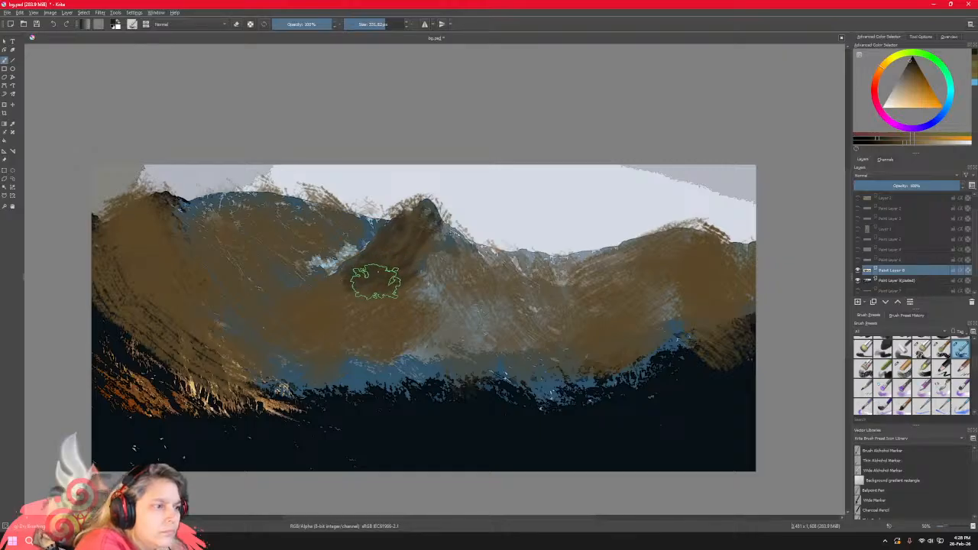
Rework the dark bristle shading with repeated attempts, painting strokes down both slopes of the central peak.
mouse_move(359, 291)
left_mouse_down()
mouse_move(338, 290)
mouse_move(330, 317)
left_mouse_up()
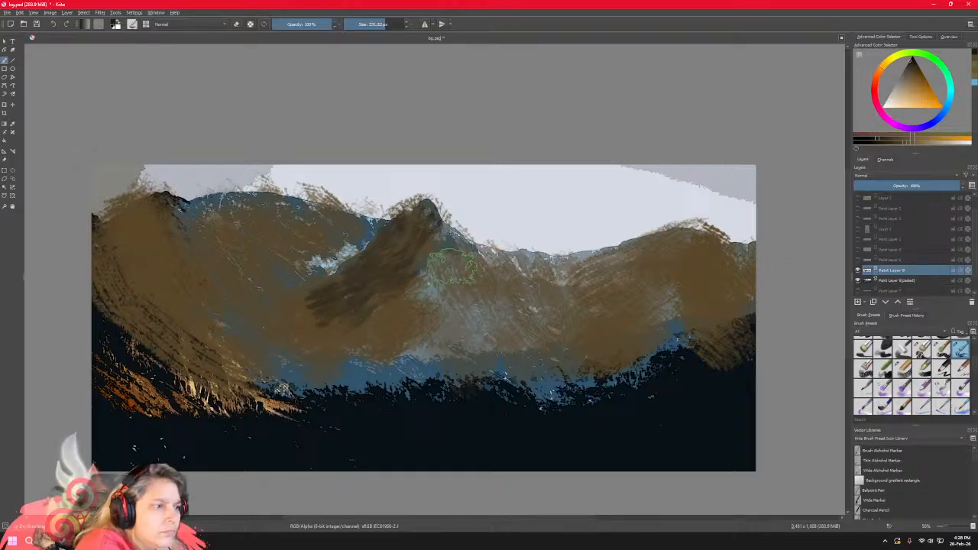
key("ctrl+z")
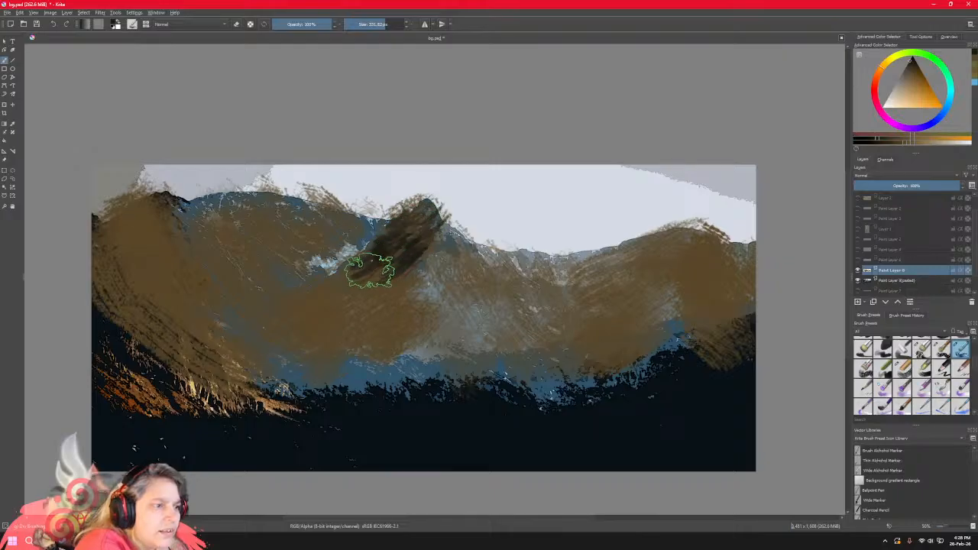
key("ctrl+z")
mouse_move(436, 203)
left_mouse_down()
mouse_move(394, 249)
mouse_move(411, 251)
mouse_move(338, 290)
left_mouse_up()
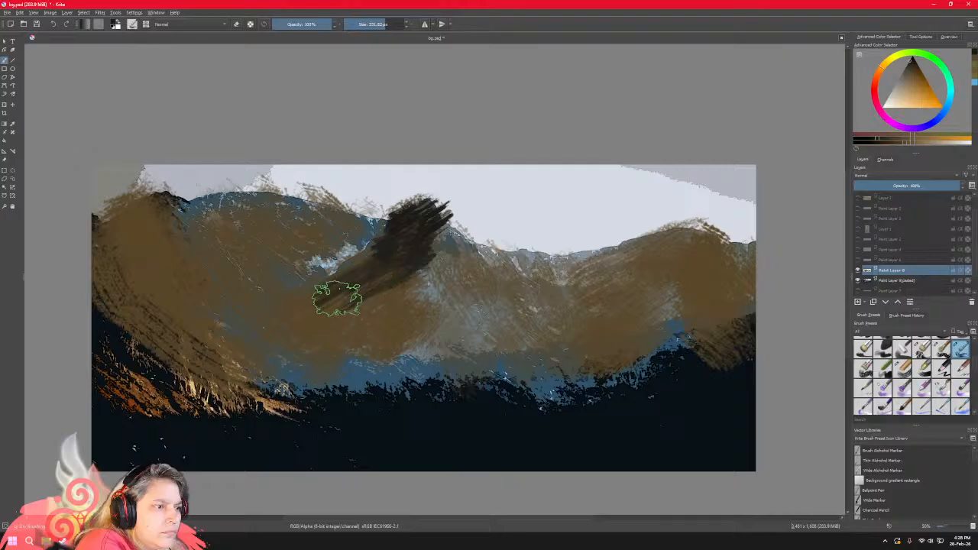
key("ctrl+z")
mouse_move(436, 203)
left_mouse_down()
mouse_move(341, 289)
mouse_move(418, 247)
mouse_move(373, 289)
mouse_move(422, 248)
mouse_move(375, 289)
mouse_move(458, 278)
mouse_move(439, 301)
mouse_move(437, 243)
mouse_move(494, 291)
left_mouse_up()
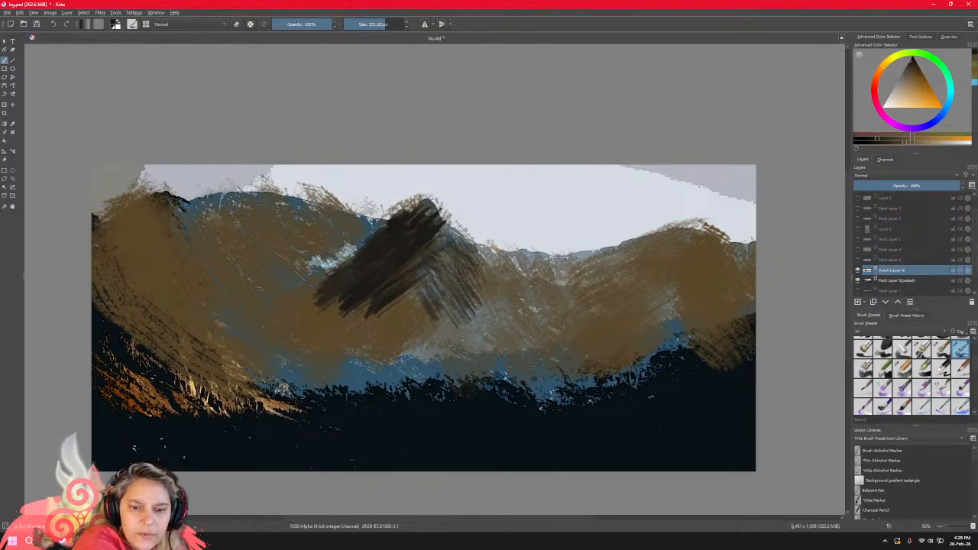
Test two other brush presets with short dark strokes near the top of the central peak.
scroll(971, 366, "up", 3)
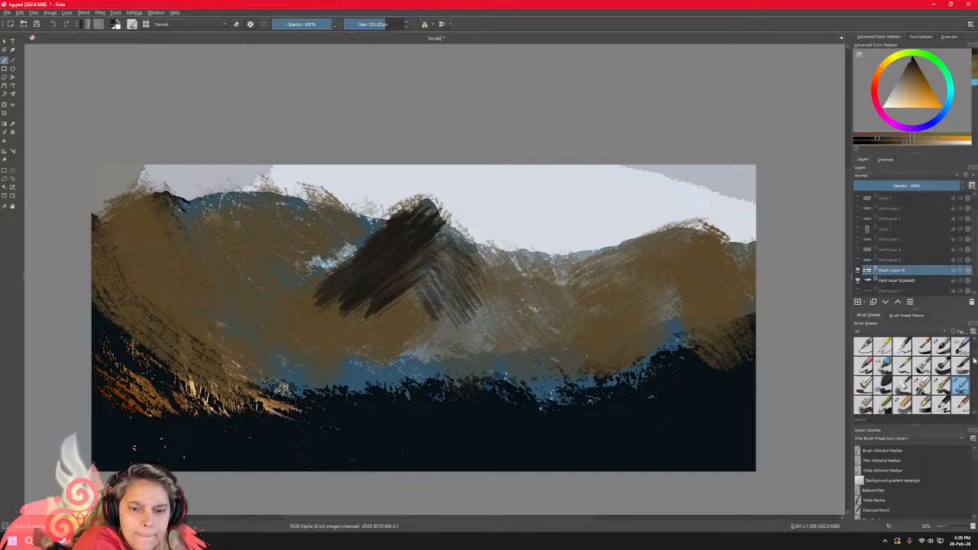
left_click(940, 344)
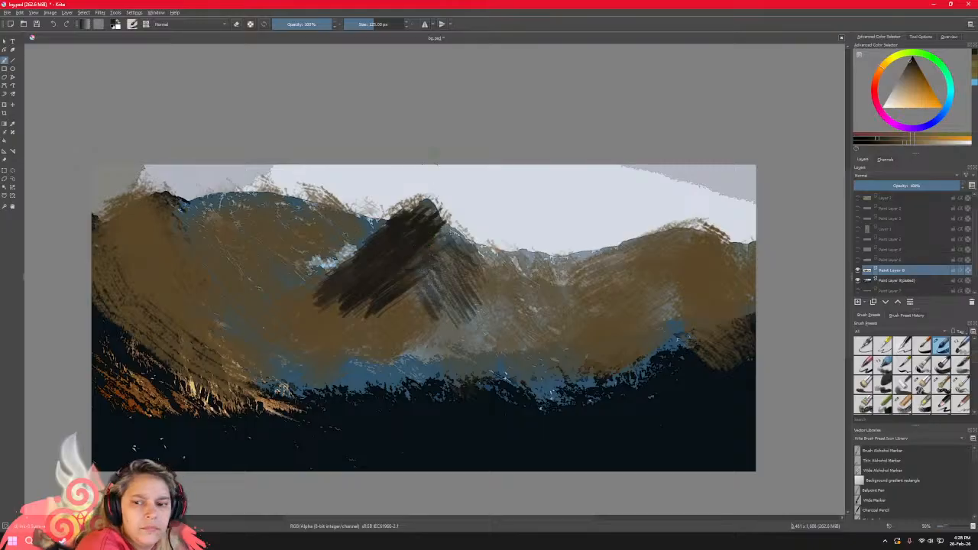
mouse_move(433, 216)
left_mouse_down()
mouse_move(410, 234)
mouse_move(431, 210)
mouse_move(429, 229)
mouse_move(400, 253)
mouse_move(391, 298)
mouse_move(364, 285)
mouse_move(403, 243)
mouse_move(421, 251)
mouse_move(441, 222)
left_mouse_up()
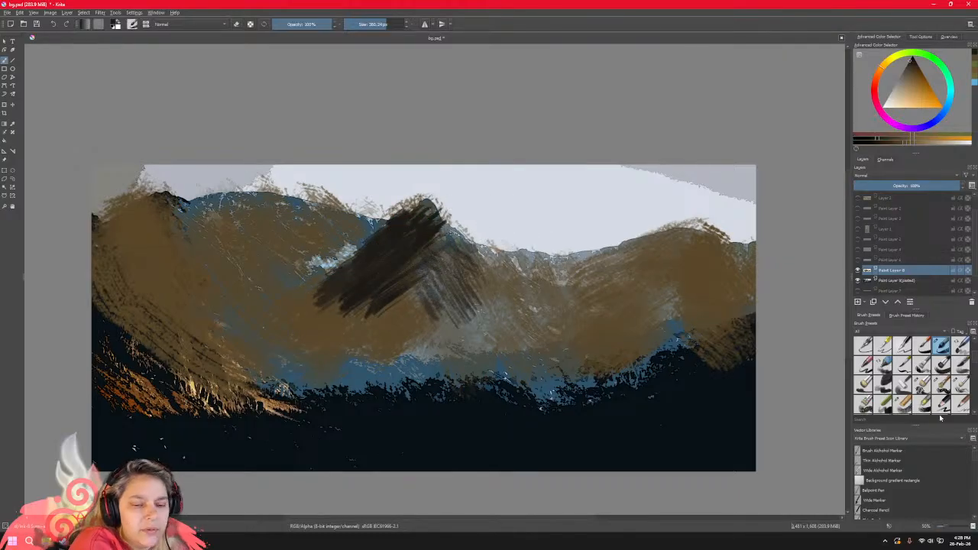
left_click(906, 368)
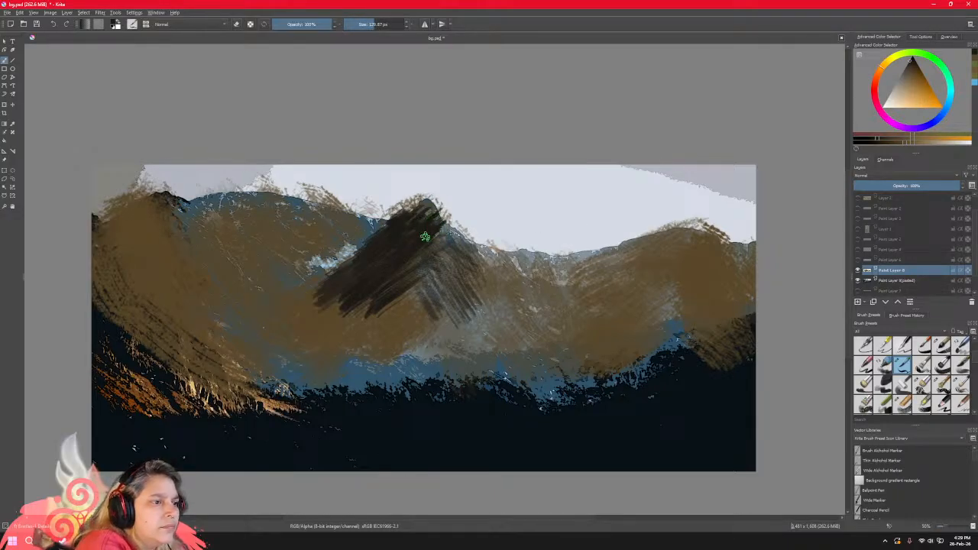
left_click_drag(424, 237, 415, 259)
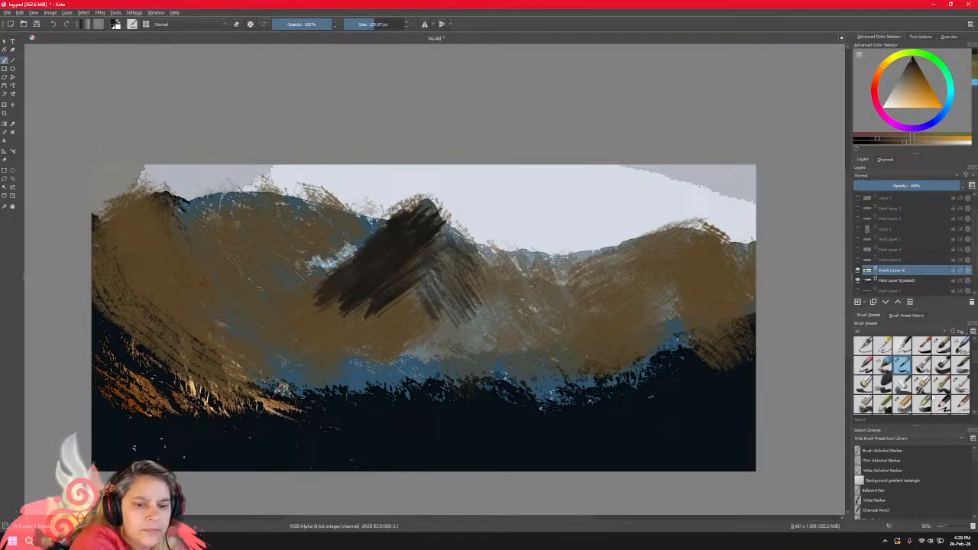
Paint dark over the central and western slopes with the dry textured brush at about 411 px, and clear the layer.
key("slash")
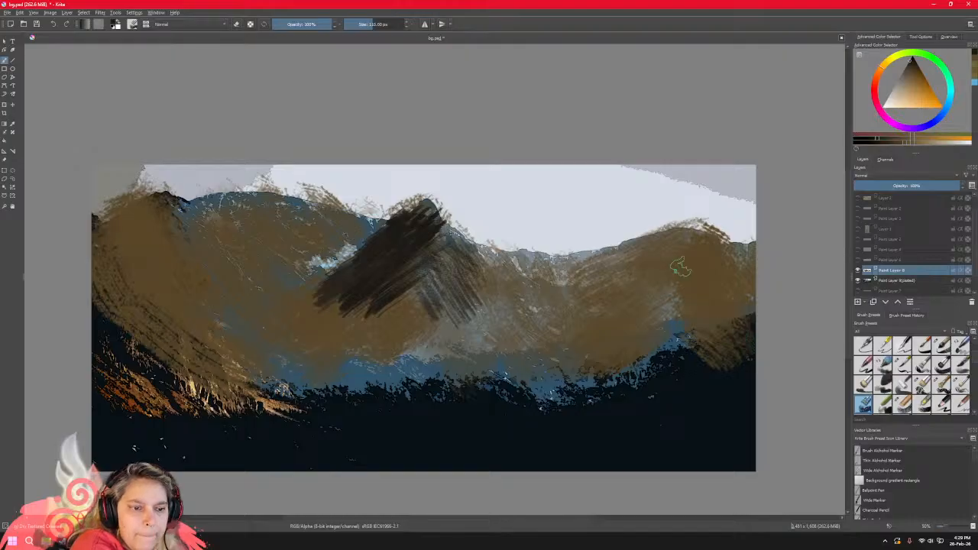
left_click_drag(680, 267, 586, 298)
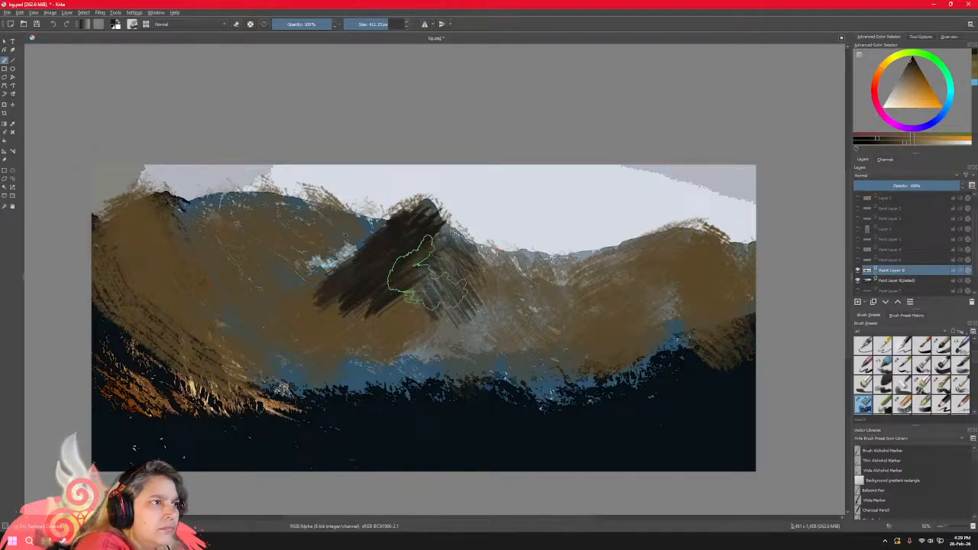
mouse_move(419, 264)
left_mouse_down()
mouse_move(405, 260)
mouse_move(386, 279)
mouse_move(330, 294)
mouse_move(371, 262)
mouse_move(394, 226)
left_mouse_up()
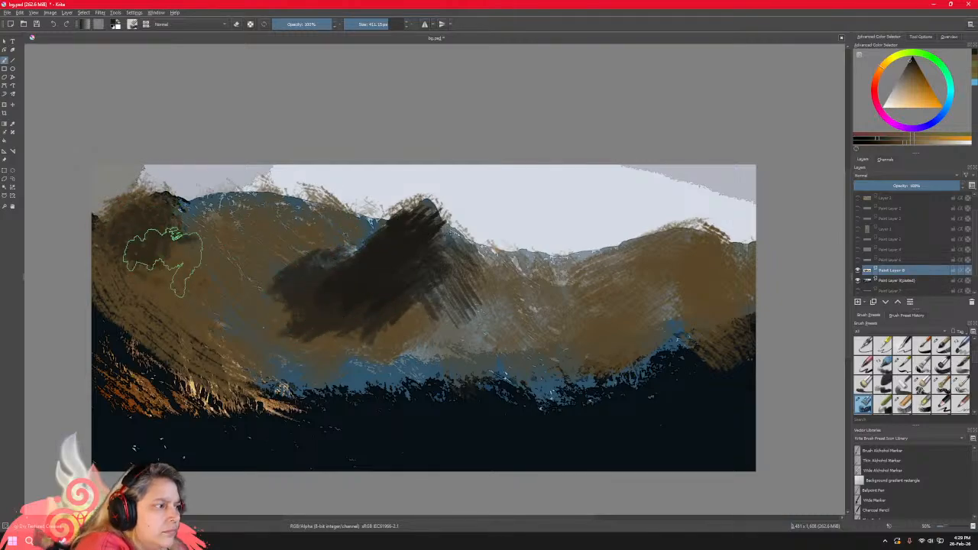
mouse_move(162, 260)
left_mouse_down()
mouse_move(201, 290)
mouse_move(273, 295)
mouse_move(313, 262)
mouse_move(372, 281)
mouse_move(412, 313)
left_mouse_up()
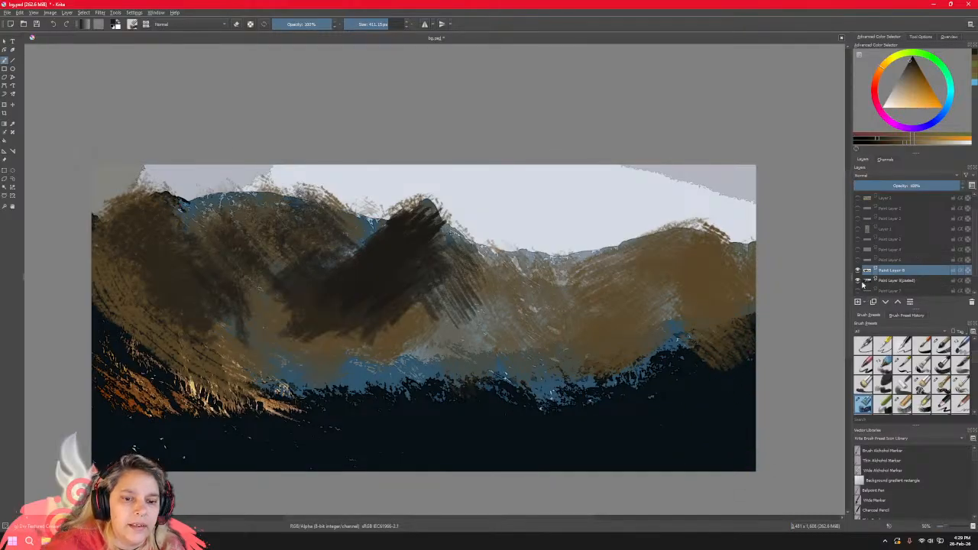
key("shift+Delete")
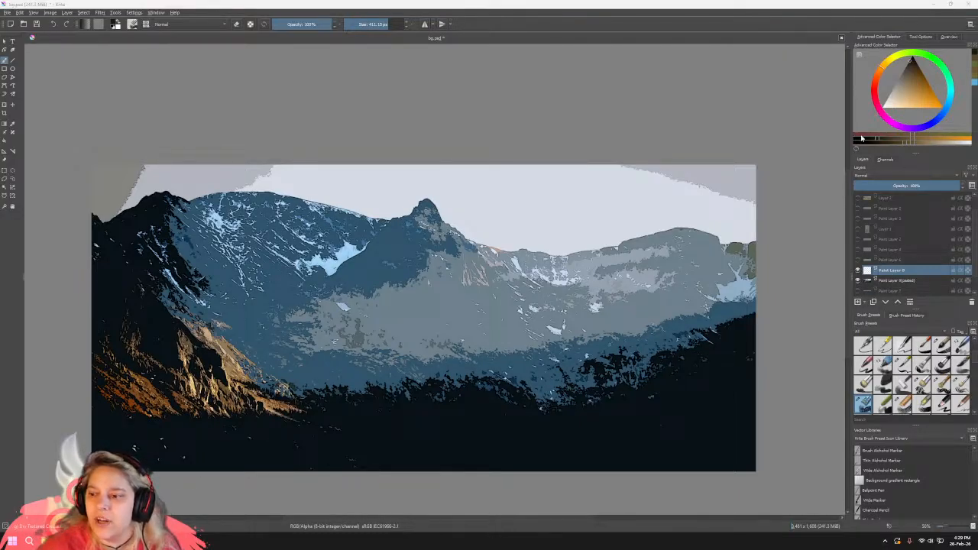
Try dark textured patches on the central and eastern peaks of the empty layer, and clear the layer again.
left_click(757, 83)
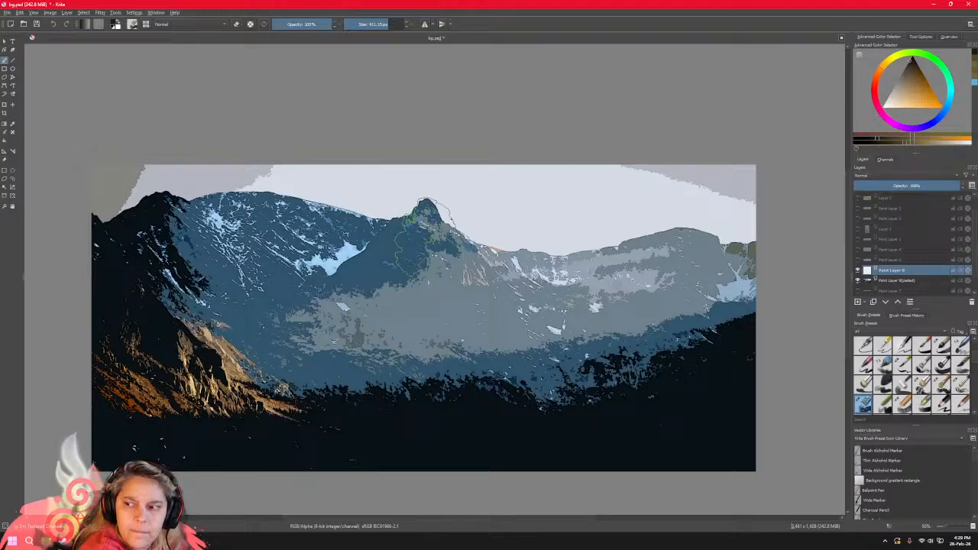
mouse_move(413, 229)
left_mouse_down()
mouse_move(329, 333)
mouse_move(405, 234)
mouse_move(329, 344)
mouse_move(416, 223)
mouse_move(436, 229)
mouse_move(431, 242)
mouse_move(397, 249)
mouse_move(356, 310)
mouse_move(417, 253)
mouse_move(398, 260)
mouse_move(431, 241)
mouse_move(413, 276)
mouse_move(428, 249)
mouse_move(428, 275)
left_mouse_up()
mouse_move(703, 216)
left_mouse_down()
mouse_move(692, 267)
mouse_move(706, 313)
left_mouse_up()
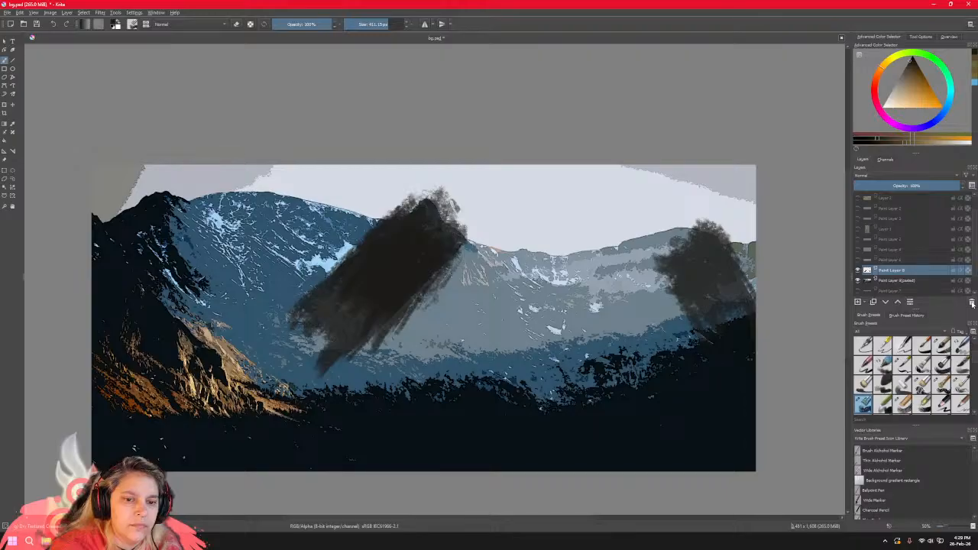
left_click(972, 304)
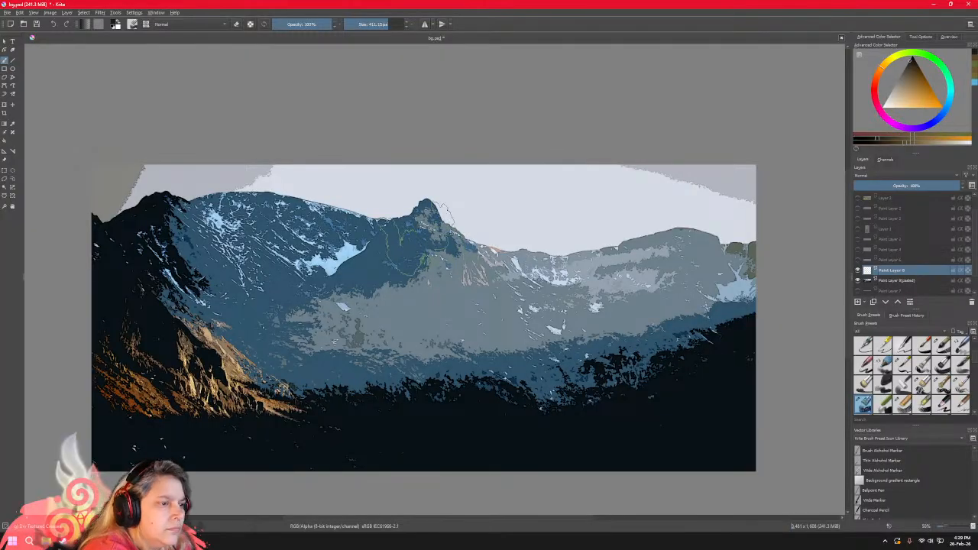
Block in dark textured strokes over the central peak, the ridge east of it and the western mountains.
mouse_move(416, 191)
left_mouse_down()
mouse_move(462, 283)
mouse_move(496, 229)
mouse_move(508, 268)
mouse_move(565, 321)
left_mouse_up()
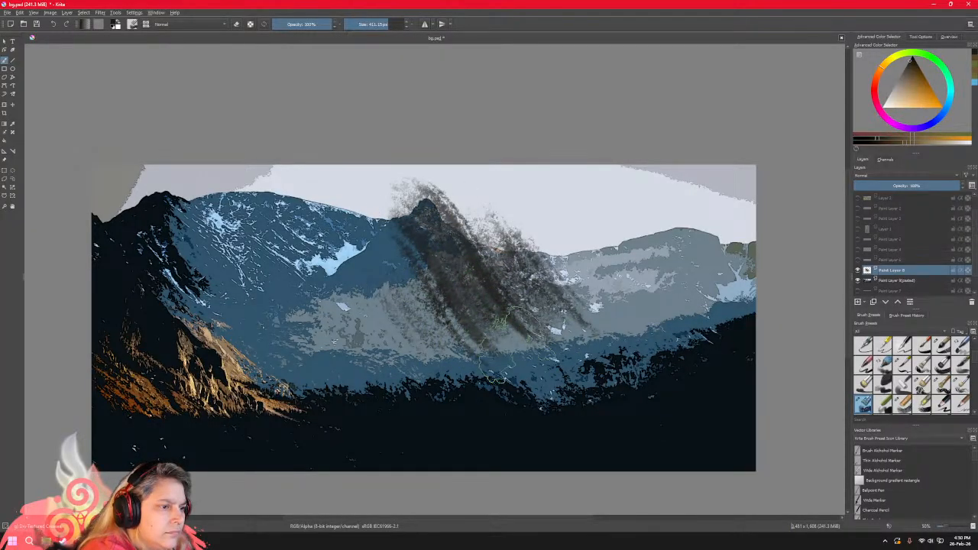
left_click_drag(556, 253, 609, 328)
mouse_move(605, 273)
left_mouse_down()
mouse_move(627, 284)
mouse_move(638, 268)
mouse_move(640, 317)
left_mouse_up()
mouse_move(363, 218)
left_mouse_down()
mouse_move(403, 273)
mouse_move(368, 279)
left_mouse_up()
mouse_move(374, 271)
left_mouse_down()
mouse_move(317, 307)
mouse_move(324, 349)
mouse_move(352, 338)
mouse_move(366, 307)
mouse_move(355, 364)
mouse_move(386, 338)
mouse_move(375, 288)
mouse_move(360, 353)
mouse_move(374, 375)
mouse_move(400, 365)
mouse_move(444, 388)
mouse_move(359, 330)
mouse_move(358, 311)
mouse_move(382, 304)
mouse_move(384, 324)
mouse_move(396, 291)
mouse_move(380, 266)
mouse_move(391, 233)
mouse_move(416, 229)
mouse_move(409, 225)
mouse_move(447, 200)
mouse_move(437, 233)
left_mouse_up()
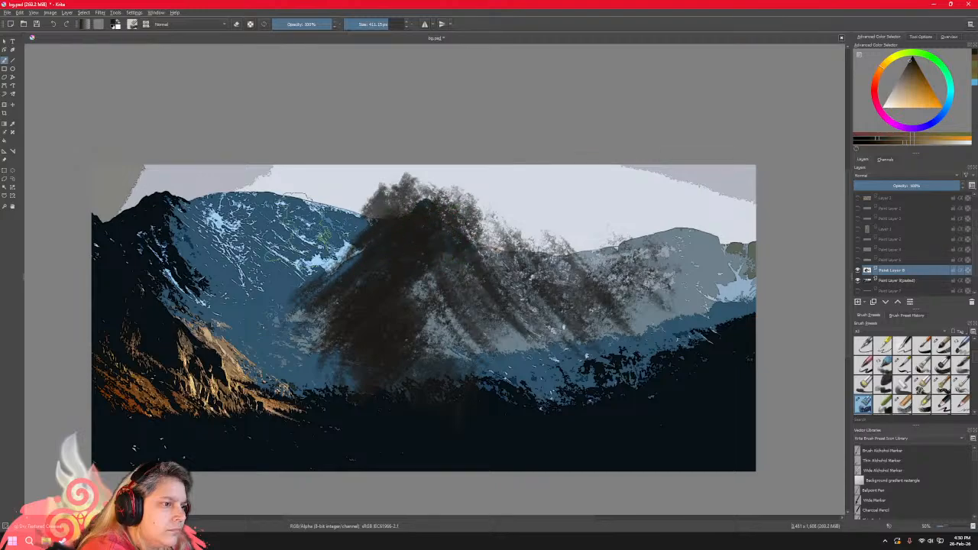
mouse_move(267, 191)
left_mouse_down()
mouse_move(283, 218)
mouse_move(344, 233)
mouse_move(316, 214)
mouse_move(307, 220)
mouse_move(339, 257)
mouse_move(223, 180)
mouse_move(252, 210)
mouse_move(183, 206)
mouse_move(149, 221)
mouse_move(162, 256)
mouse_move(161, 226)
mouse_move(145, 218)
mouse_move(179, 210)
mouse_move(174, 225)
mouse_move(192, 273)
mouse_move(224, 295)
mouse_move(252, 359)
mouse_move(130, 294)
mouse_move(100, 262)
mouse_move(124, 310)
mouse_move(176, 359)
mouse_move(120, 327)
mouse_move(142, 382)
mouse_move(214, 397)
left_mouse_up()
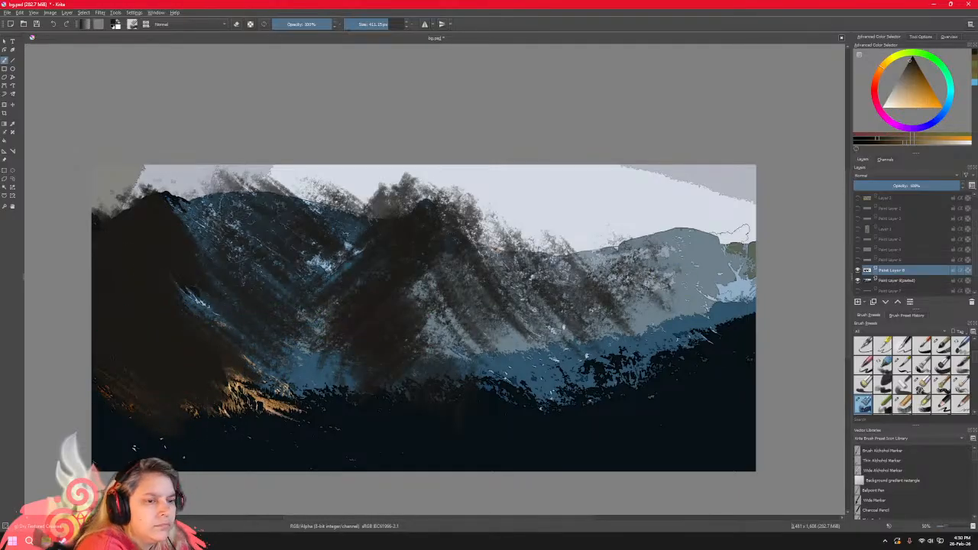
Block in dark textured strokes over the easternmost peak and the slope below it.
mouse_move(695, 221)
left_mouse_down()
mouse_move(699, 309)
mouse_move(691, 245)
mouse_move(714, 248)
mouse_move(689, 314)
mouse_move(726, 306)
mouse_move(748, 283)
mouse_move(749, 243)
mouse_move(653, 352)
mouse_move(677, 332)
mouse_move(630, 336)
mouse_move(611, 294)
mouse_move(638, 259)
mouse_move(642, 267)
mouse_move(584, 286)
mouse_move(592, 298)
mouse_move(554, 348)
mouse_move(592, 351)
mouse_move(588, 370)
mouse_move(638, 336)
mouse_move(527, 374)
mouse_move(443, 321)
mouse_move(497, 382)
mouse_move(543, 389)
mouse_move(569, 363)
mouse_move(627, 337)
mouse_move(588, 263)
mouse_move(642, 259)
mouse_move(642, 286)
left_mouse_up()
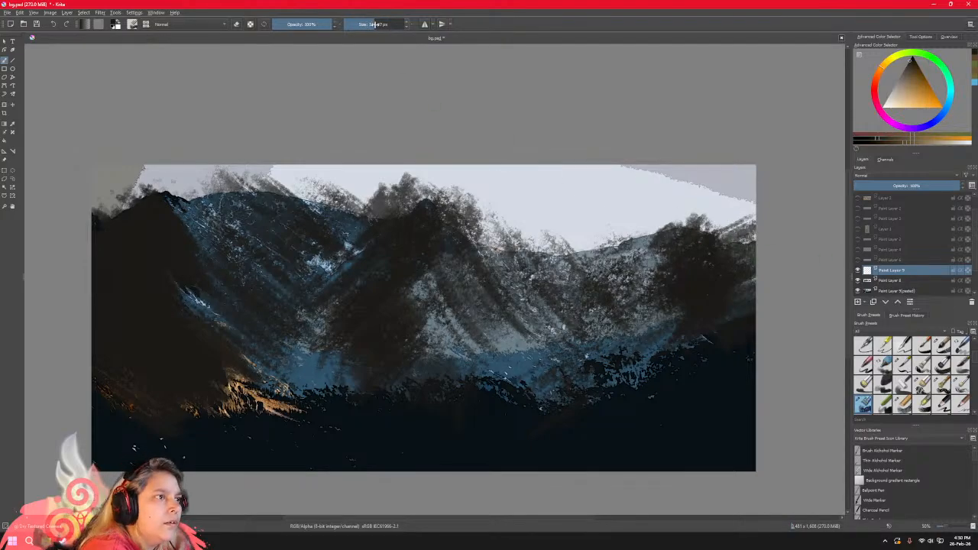
Paint orange-brown textured strokes at about 211 px on Paint Layer 9 across the central, eastern and western mountain slopes.
left_click(924, 81)
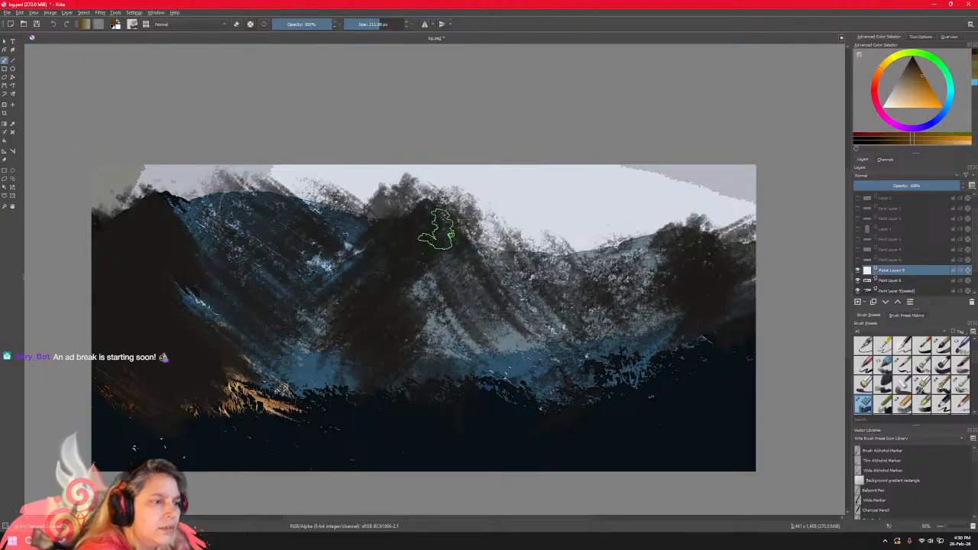
mouse_move(446, 243)
left_mouse_down()
mouse_move(484, 321)
mouse_move(461, 249)
mouse_move(515, 318)
mouse_move(466, 271)
mouse_move(462, 303)
mouse_move(496, 321)
left_mouse_up()
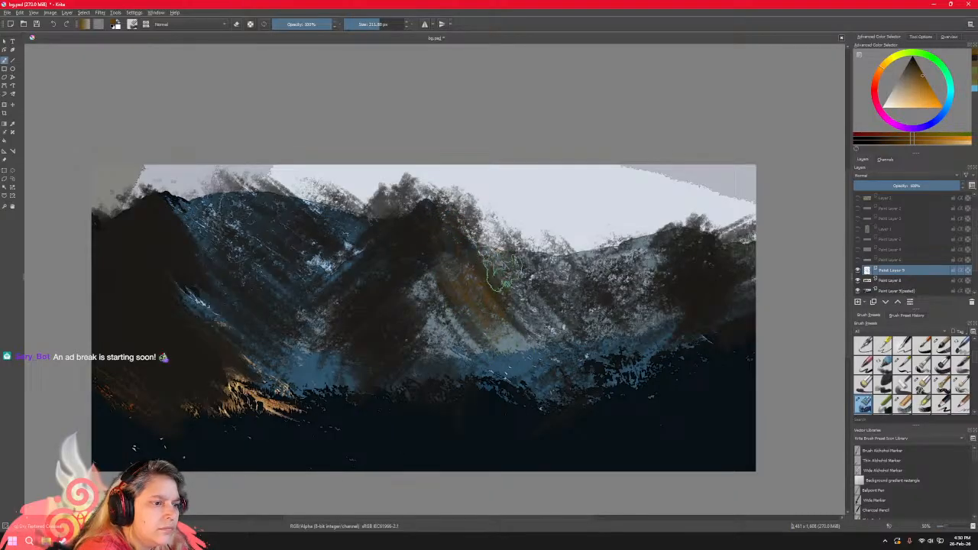
mouse_move(488, 256)
left_mouse_down()
mouse_move(510, 310)
mouse_move(546, 342)
left_mouse_up()
left_click_drag(489, 303, 492, 324)
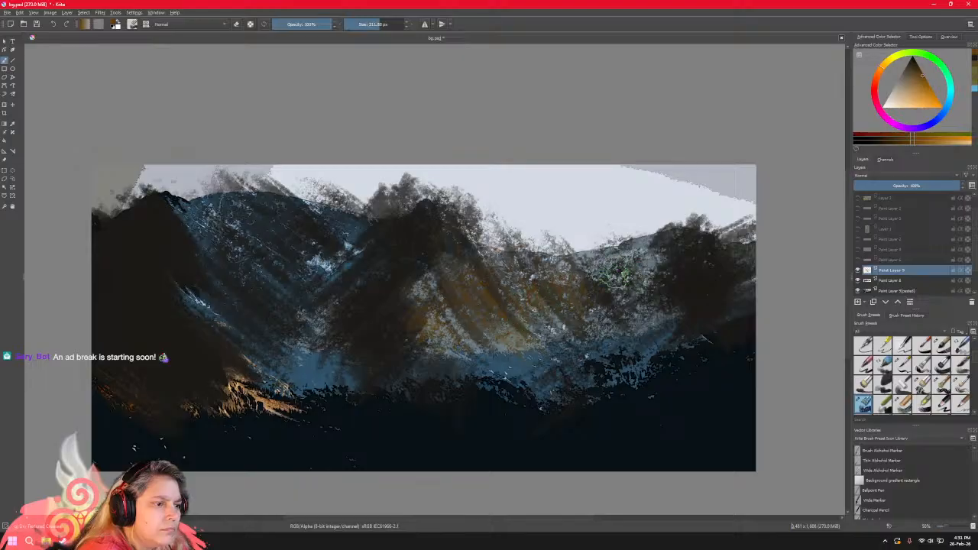
mouse_move(643, 256)
left_mouse_down()
mouse_move(596, 287)
mouse_move(607, 321)
mouse_move(626, 337)
mouse_move(603, 371)
left_mouse_up()
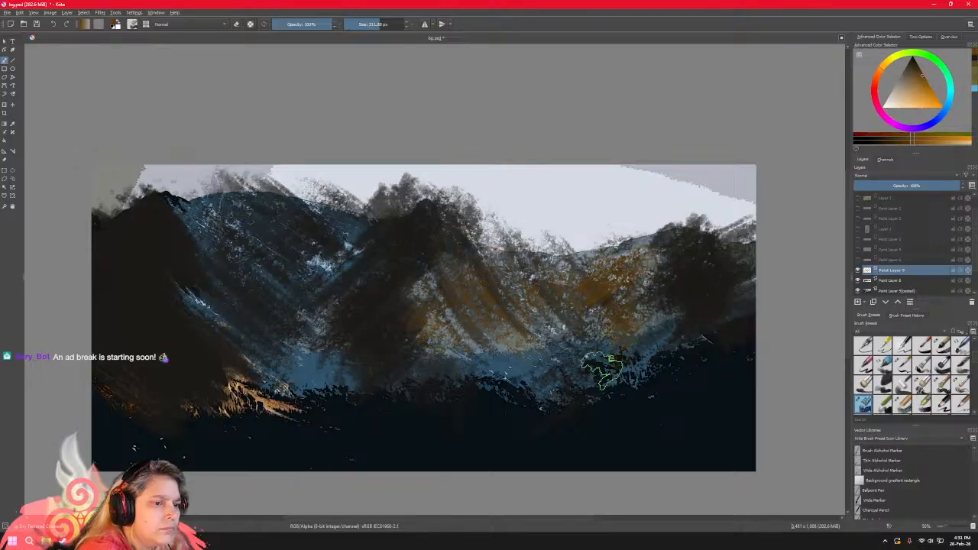
mouse_move(693, 253)
left_mouse_down()
mouse_move(671, 261)
mouse_move(676, 272)
mouse_move(691, 247)
mouse_move(701, 281)
left_mouse_up()
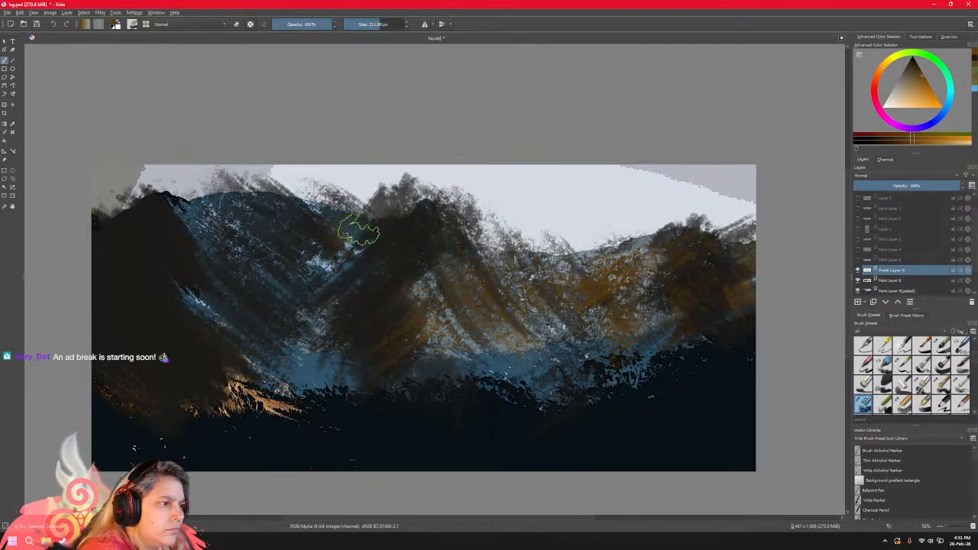
mouse_move(334, 248)
left_mouse_down()
mouse_move(287, 236)
mouse_move(318, 249)
mouse_move(294, 215)
mouse_move(329, 230)
mouse_move(298, 279)
mouse_move(320, 314)
mouse_move(252, 284)
left_mouse_up()
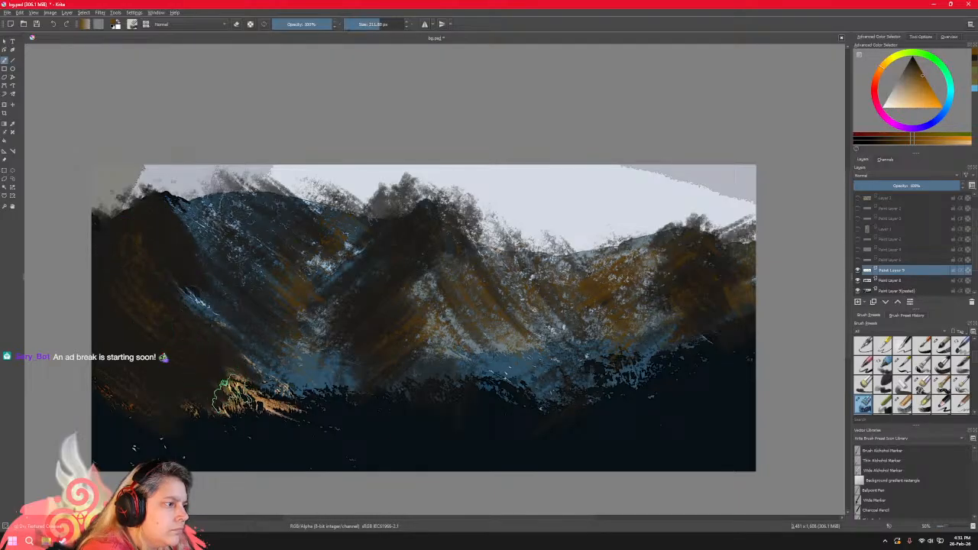
mouse_move(141, 221)
left_mouse_down()
mouse_move(133, 215)
mouse_move(123, 232)
left_mouse_up()
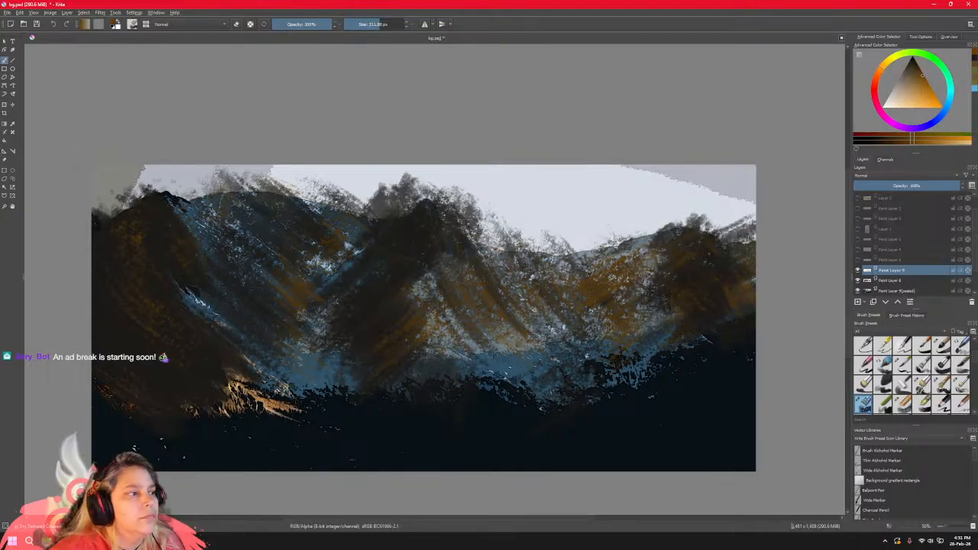
Save bg.psd in Krita, switch to Photoshop and open the saved file there.
left_click(15, 13)
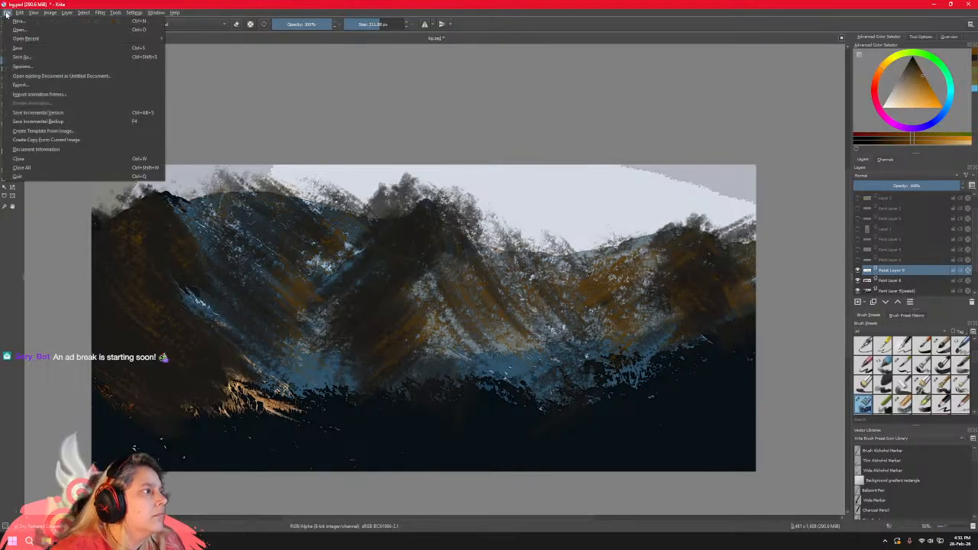
left_click(26, 49)
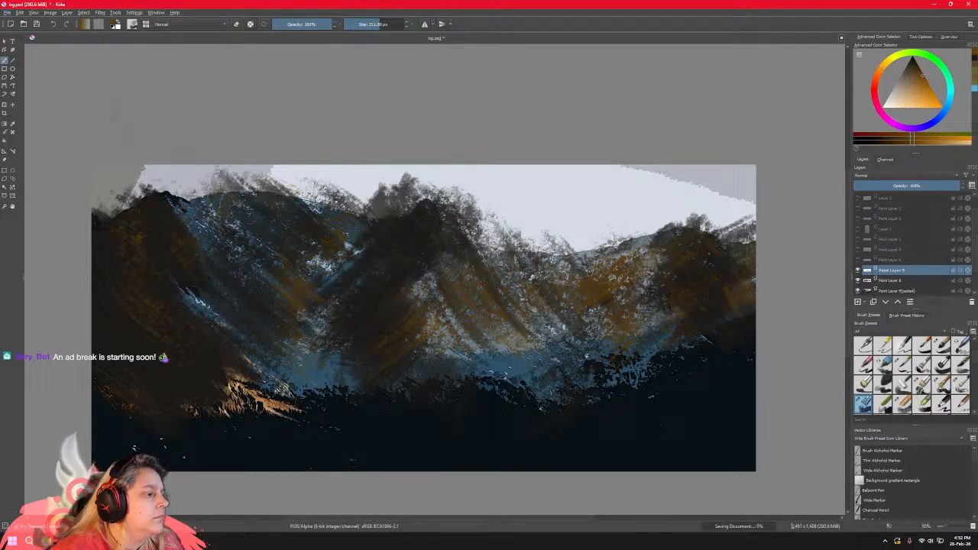
key("alt+Tab")
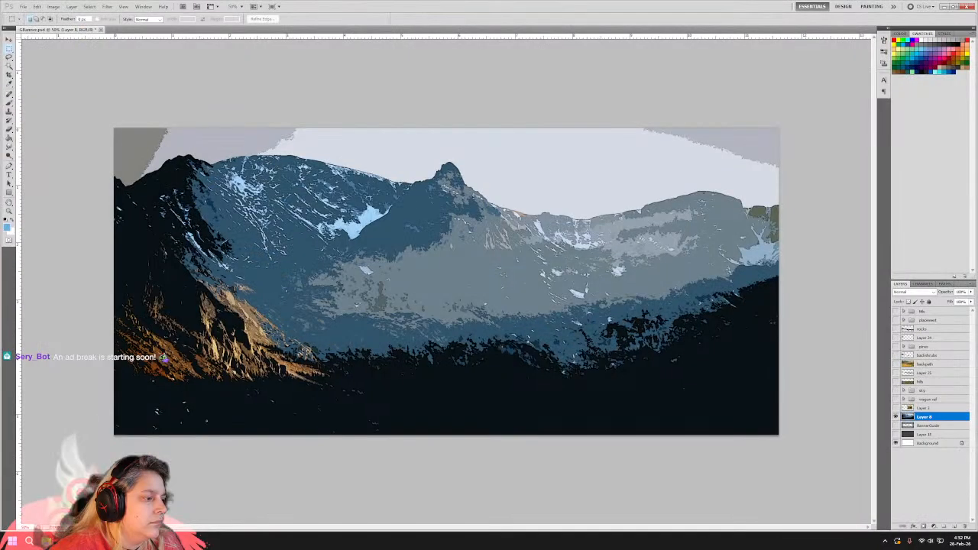
left_click(23, 6)
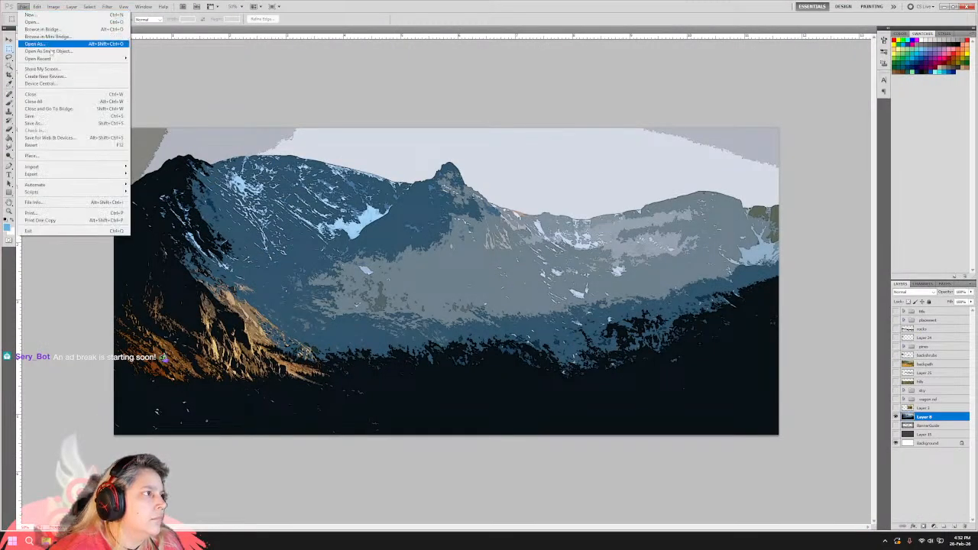
mouse_move(46, 58)
left_click(145, 58)
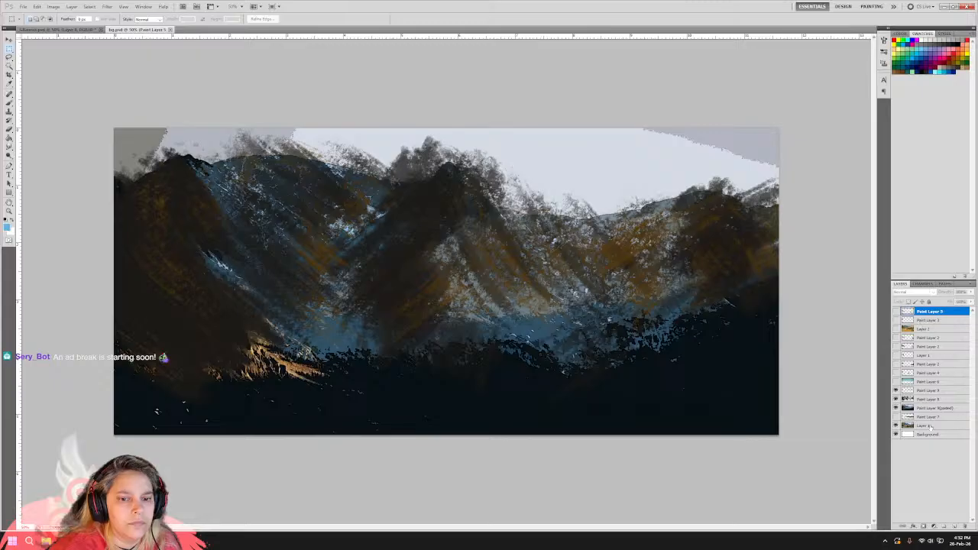
Compare the painting with Paint Layer 9 hidden and shown, and merge that layer down into Paint Layer 8.
left_click(896, 391)
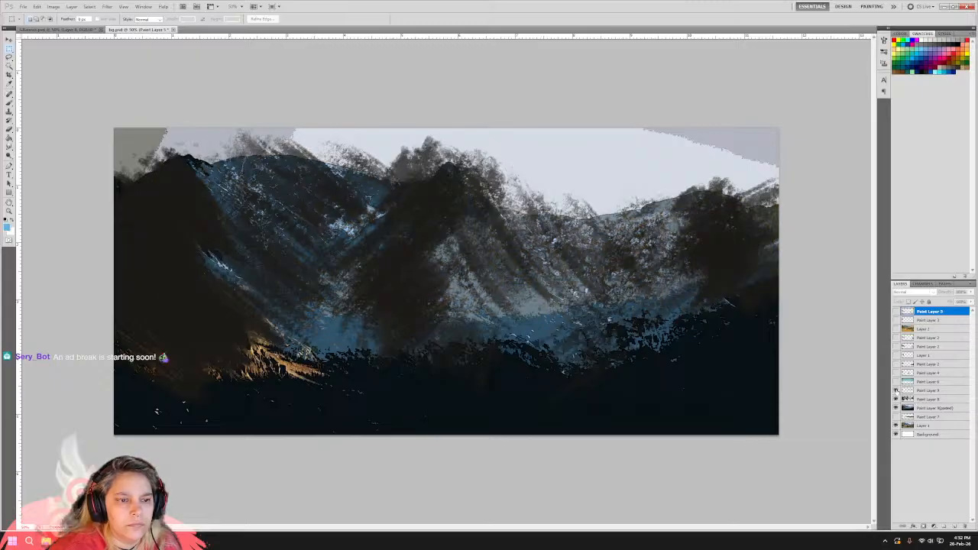
left_click(896, 391)
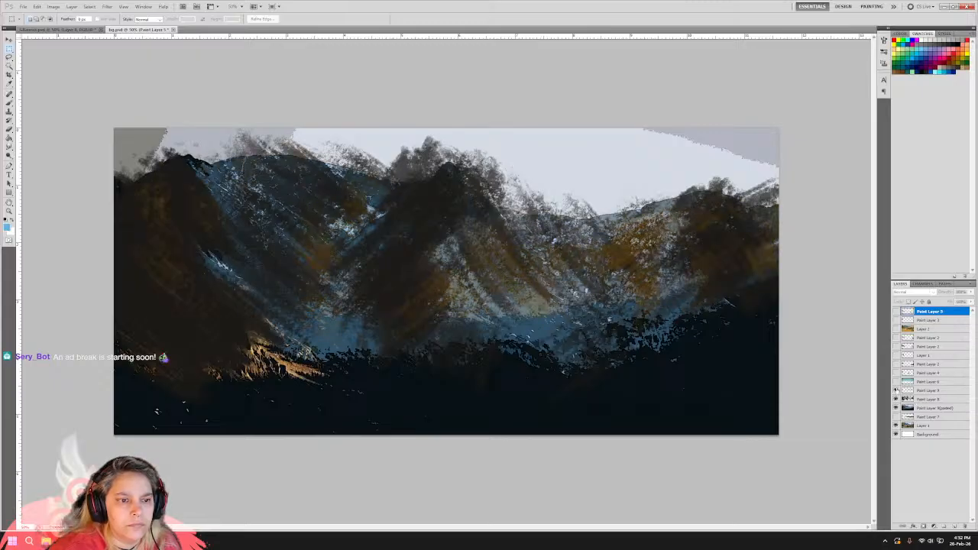
right_click(921, 392)
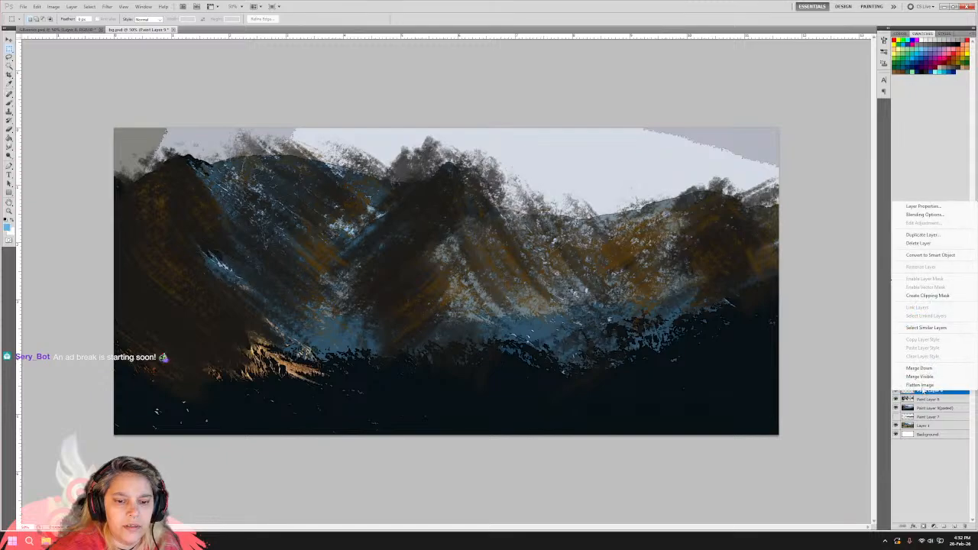
left_click(921, 373)
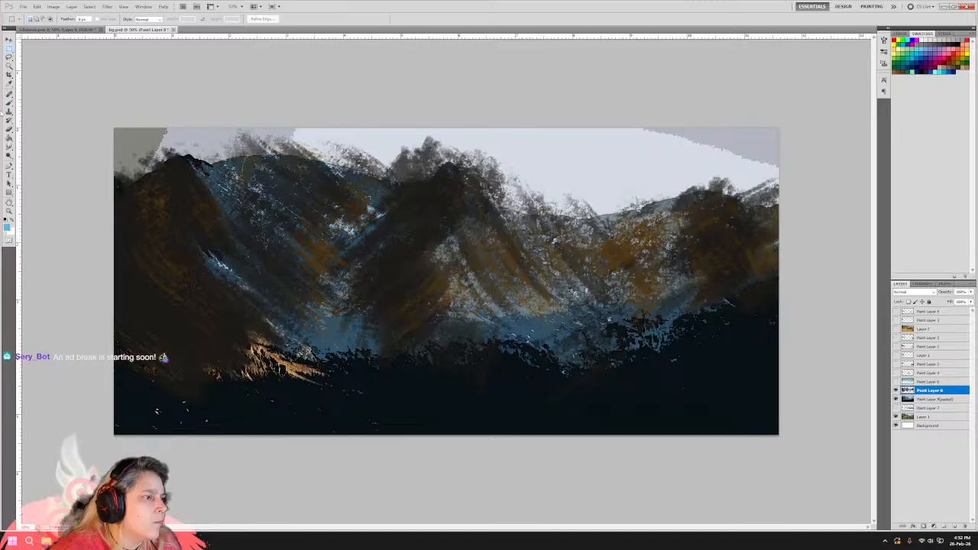
Erase the stray dark strokes in the sky along the central peak's eastern edge, and undo the last erasing stroke.
left_click(9, 129)
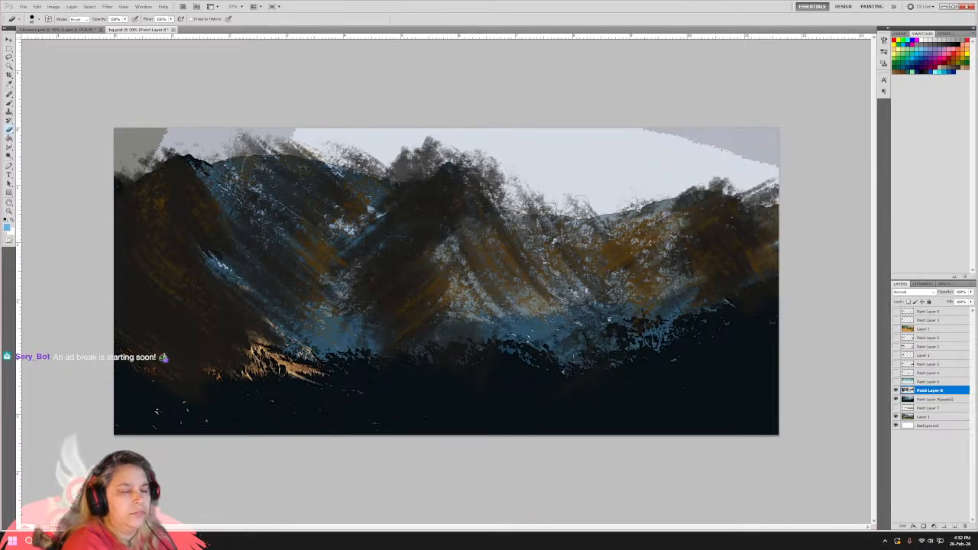
scroll(524, 210, "up", 1)
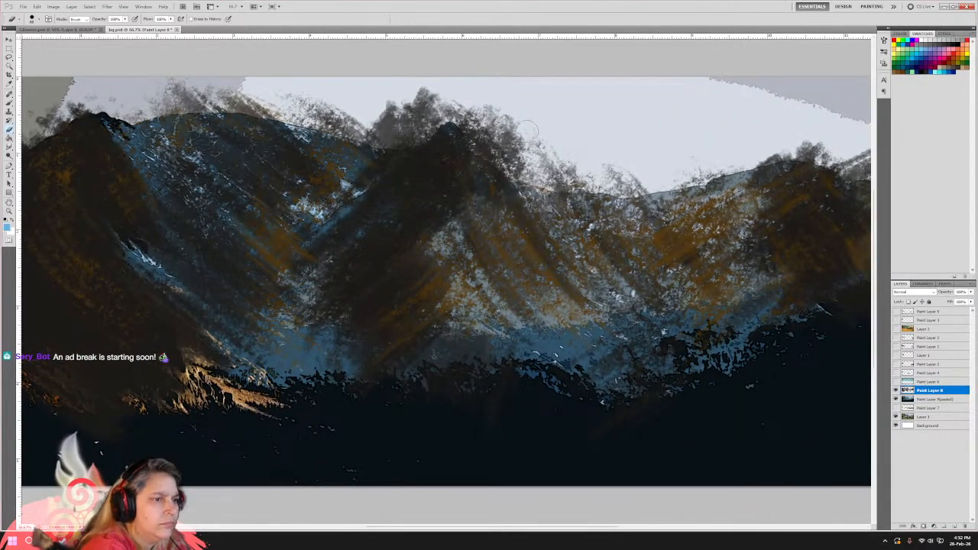
mouse_move(529, 130)
left_mouse_down()
mouse_move(507, 113)
mouse_move(486, 131)
mouse_move(465, 116)
left_mouse_up()
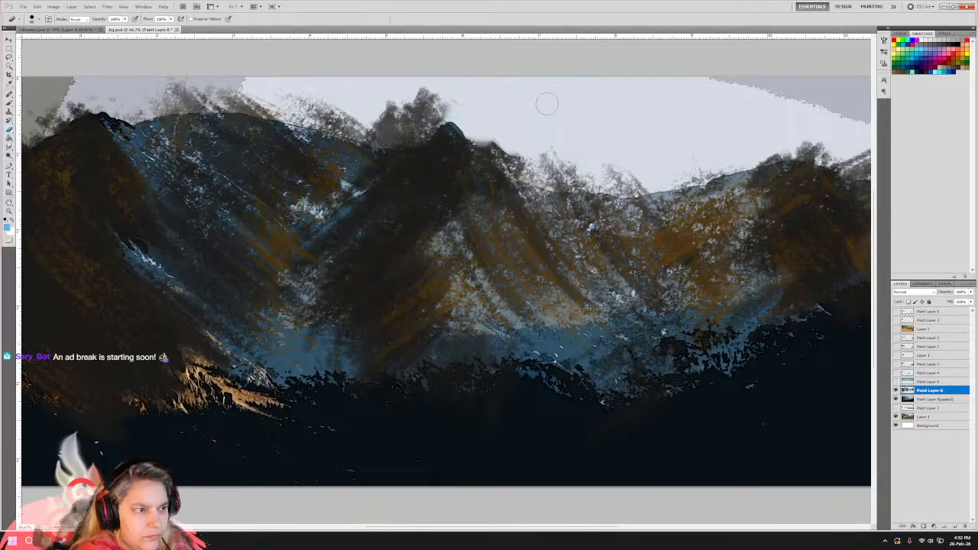
key("super+Down")
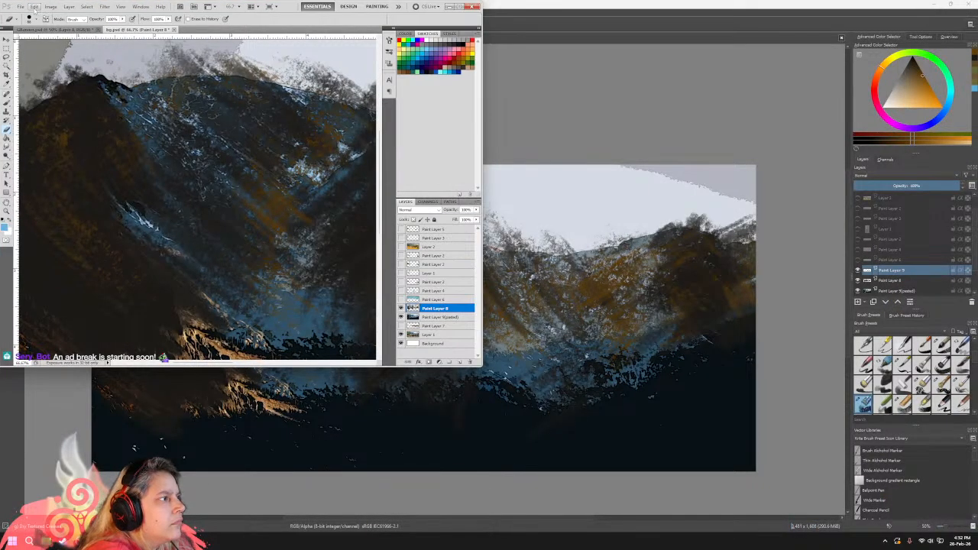
left_click(36, 6)
left_click(39, 29)
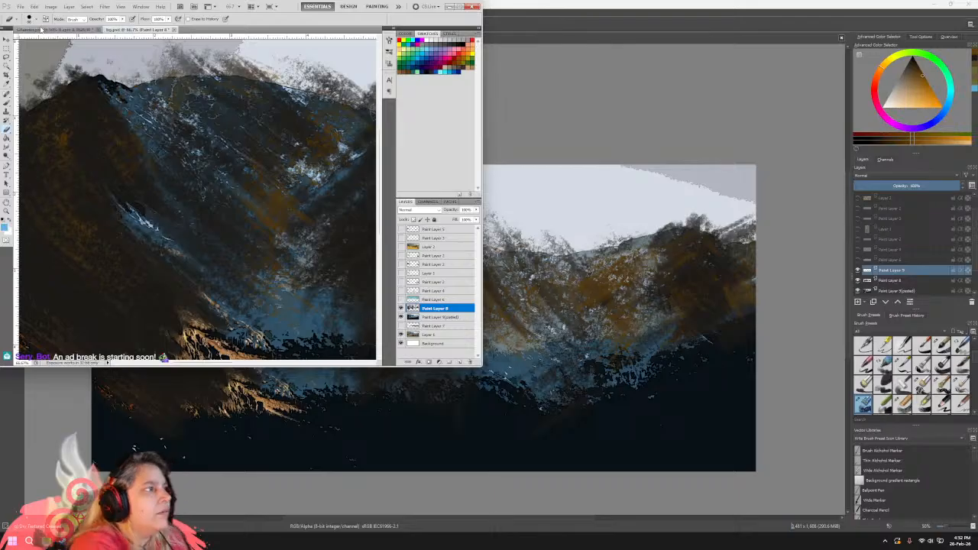
left_click(459, 7)
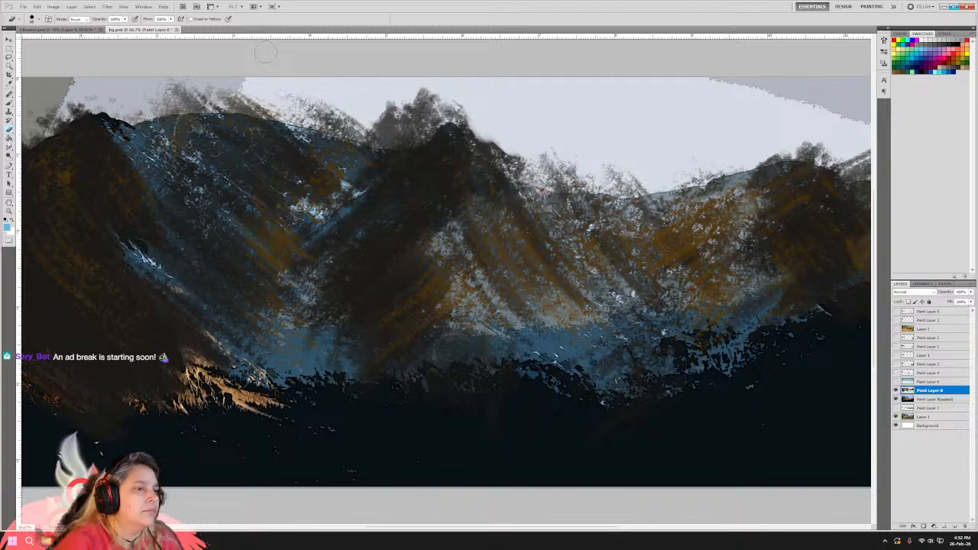
Set the eraser brush's spacing to 1% and enable Shape Dynamics.
left_click(885, 43)
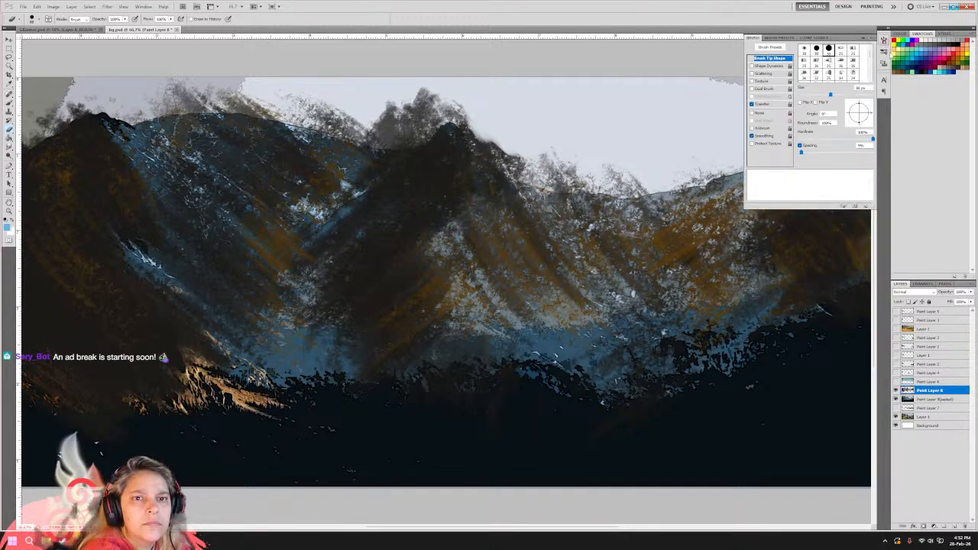
left_click_drag(801, 152, 782, 157)
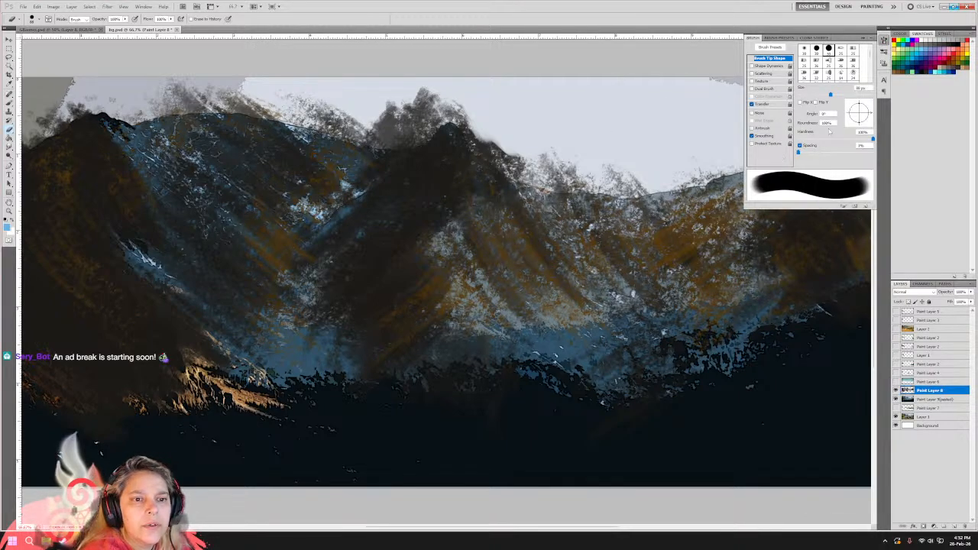
left_click(752, 67)
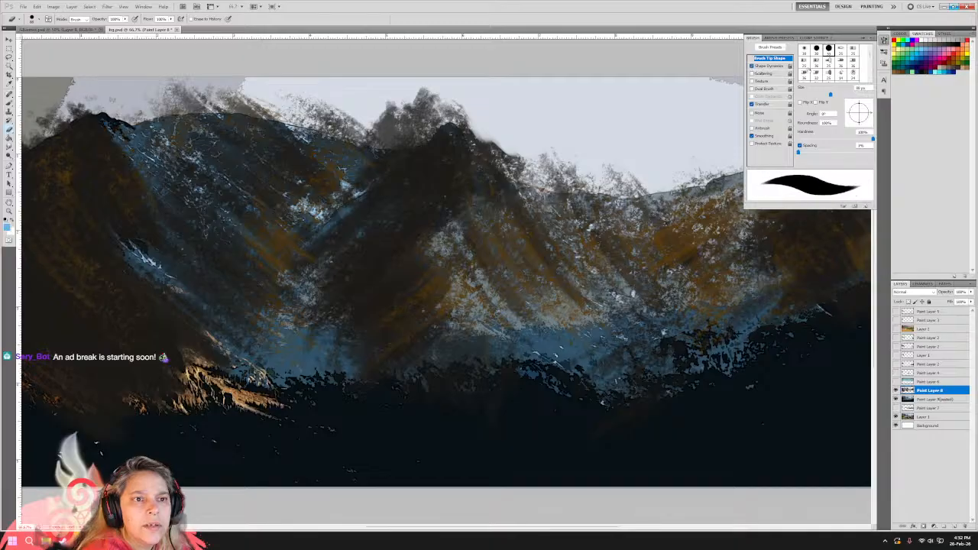
Try to erase the overspill along the central peak's right slope with the hard round eraser.
left_click(884, 43)
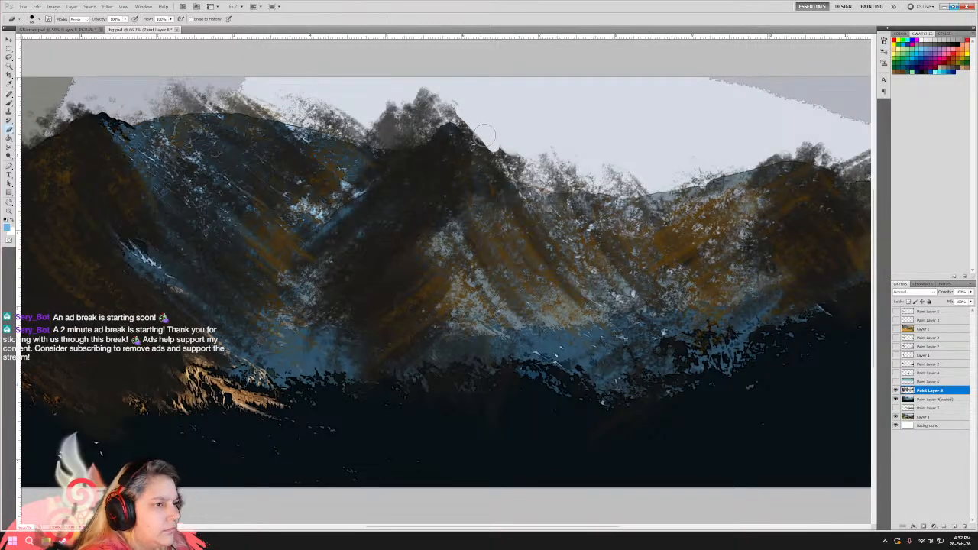
key("ctrl+plus")
scroll(877, 295, "up", 3)
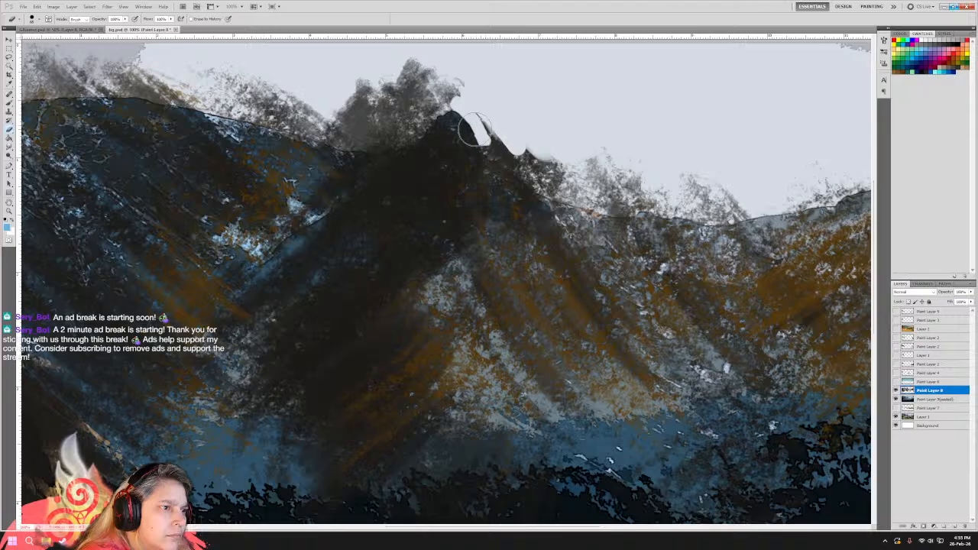
mouse_move(474, 130)
left_mouse_down()
mouse_move(492, 158)
mouse_move(481, 117)
mouse_move(513, 167)
left_mouse_up()
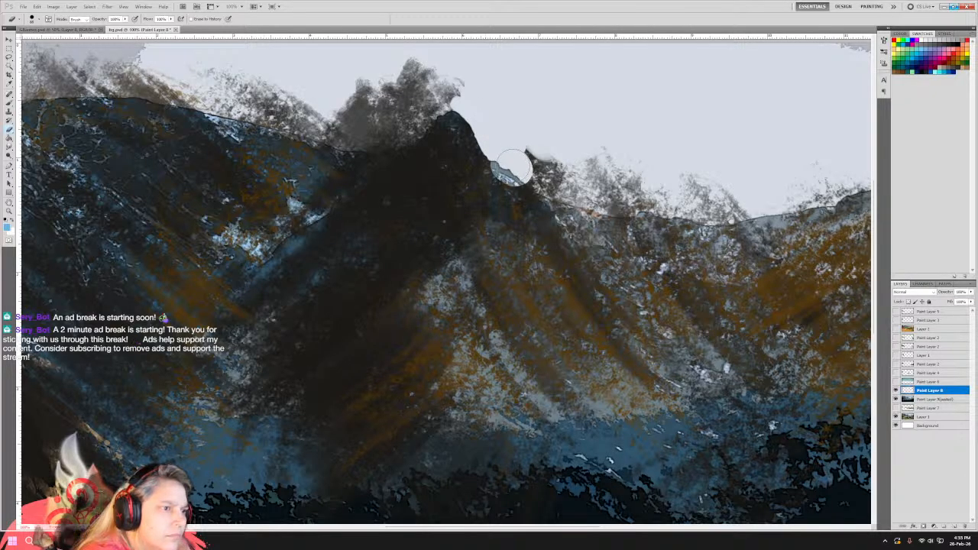
Undo the round eraser strokes on the central peak's right slope.
key("ctrl+z")
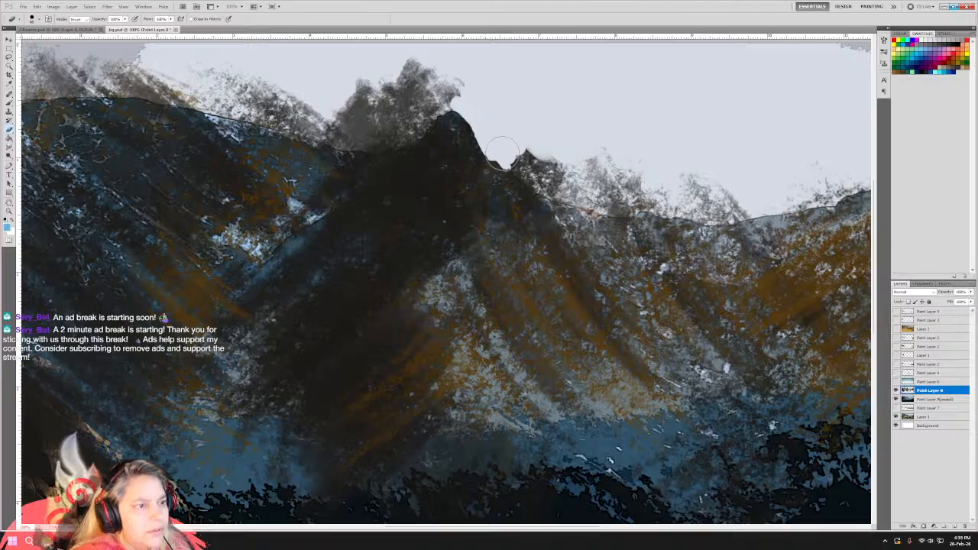
left_click(38, 7)
left_click(40, 16)
left_click(39, 19)
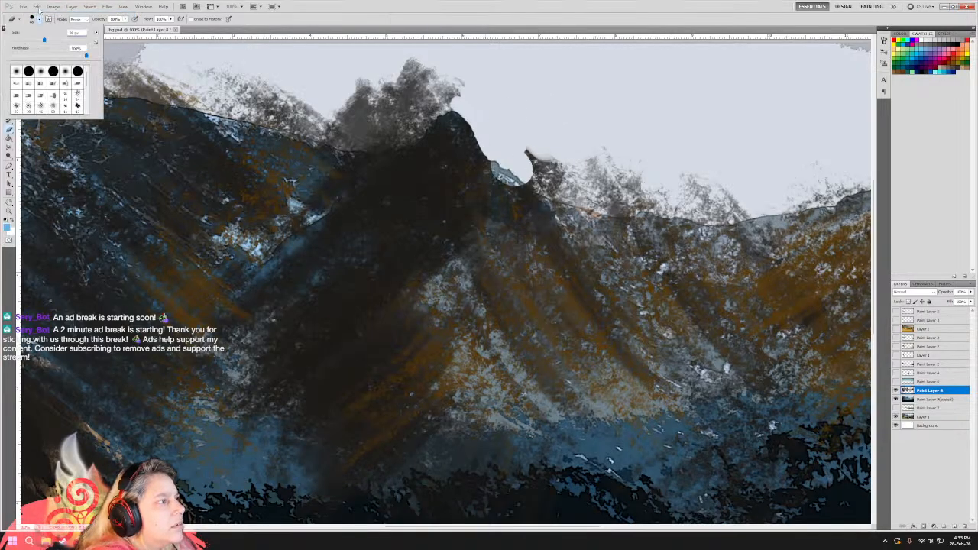
left_click(36, 7)
left_click(40, 17)
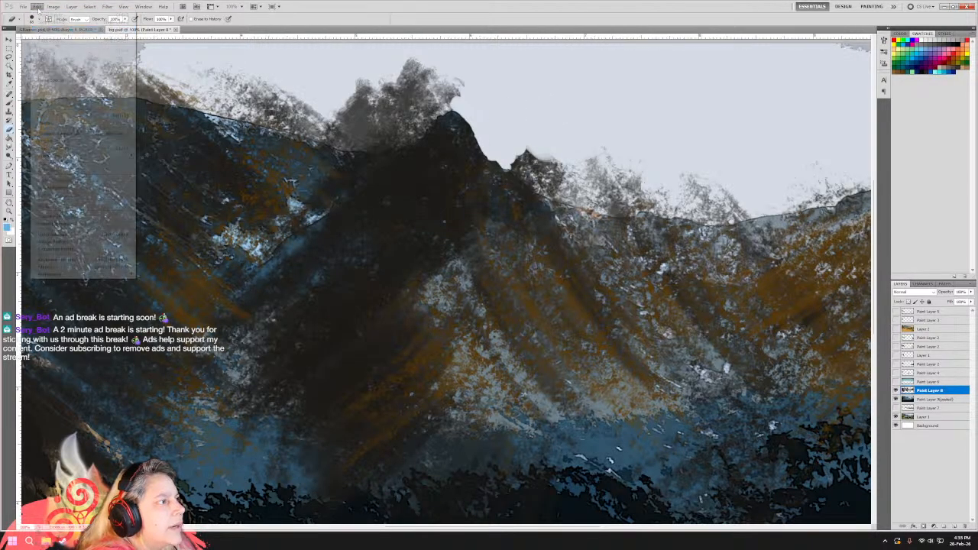
left_click(38, 7)
left_click(42, 29)
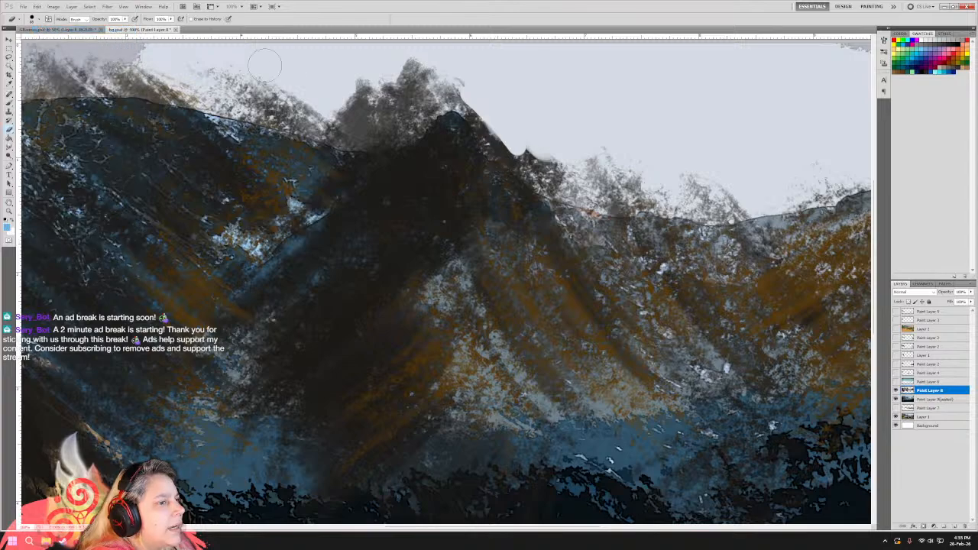
Erase the smudgy overspill above the central peak and its adjoining slopes, using a flat bristle brush preset for the eraser.
left_click_drag(469, 99, 473, 108)
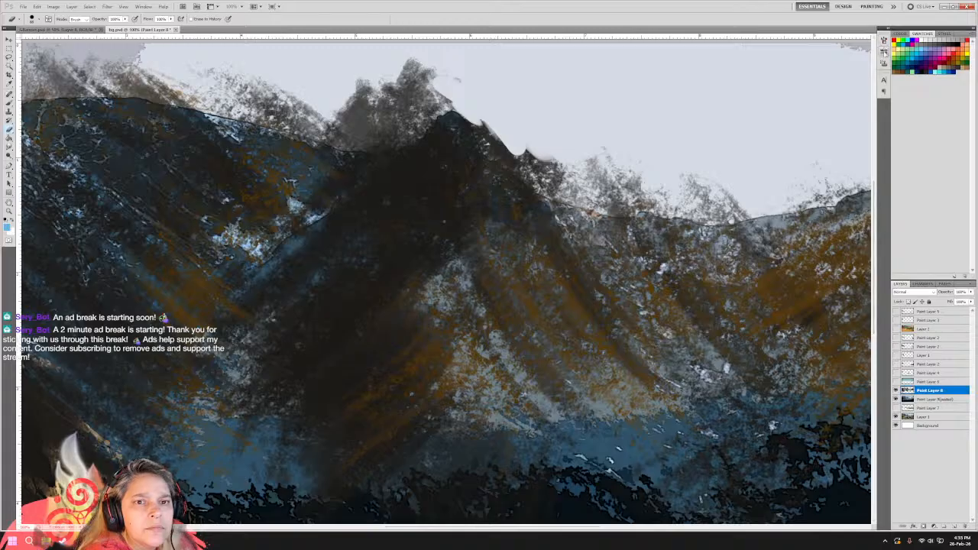
left_click(884, 52)
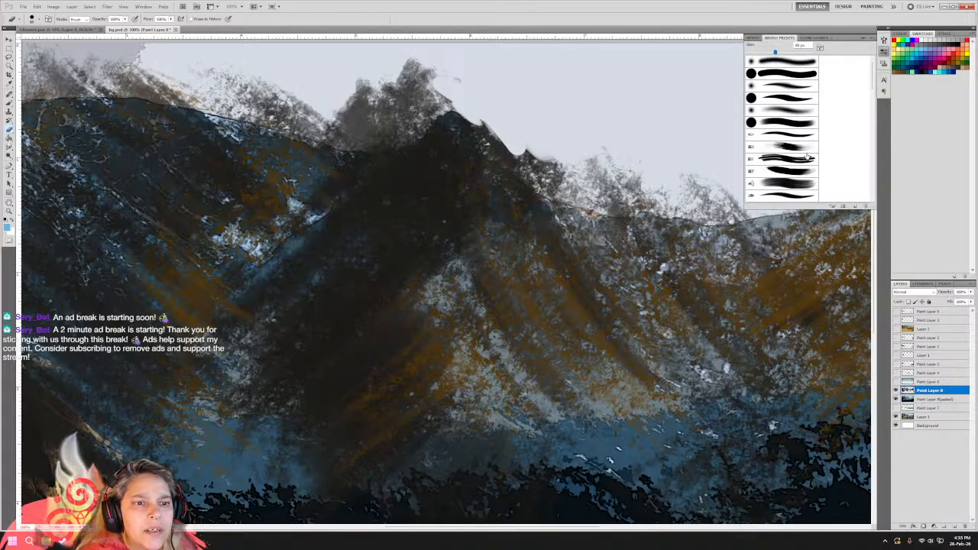
left_click(795, 149)
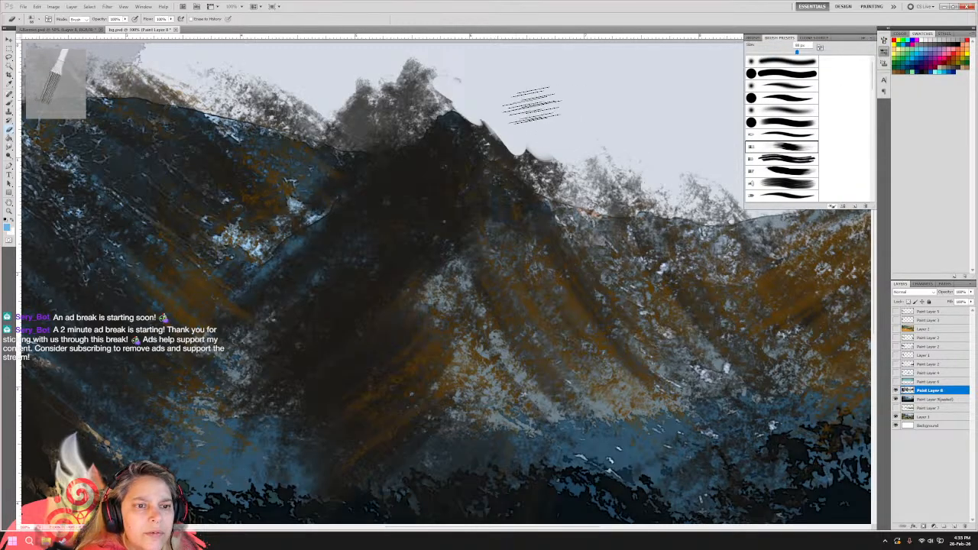
mouse_move(495, 109)
left_mouse_down()
mouse_move(507, 111)
mouse_move(511, 145)
mouse_move(530, 156)
left_mouse_up()
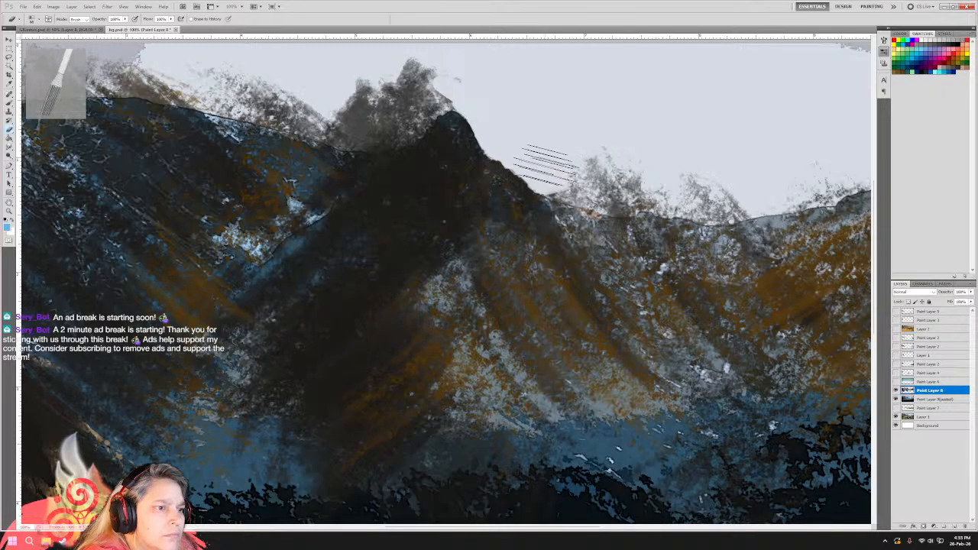
mouse_move(585, 178)
left_mouse_down()
mouse_move(622, 175)
mouse_move(609, 180)
left_mouse_up()
left_click_drag(446, 81, 476, 90)
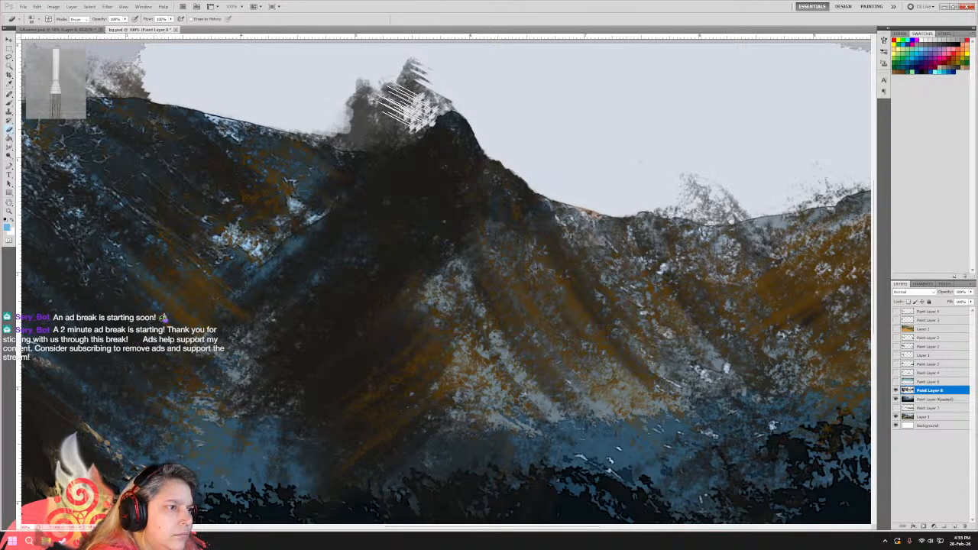
left_click_drag(403, 90, 448, 88)
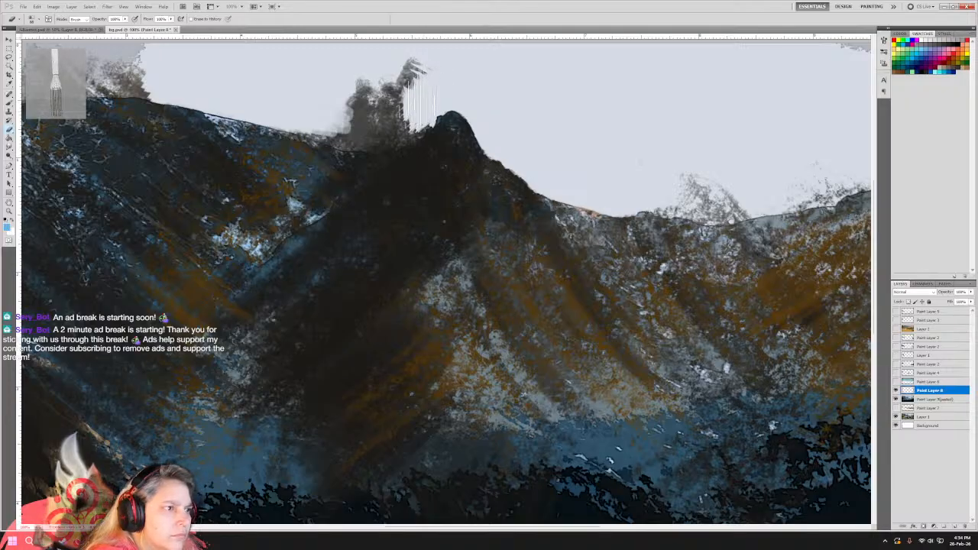
mouse_move(411, 119)
left_mouse_down()
mouse_move(386, 114)
mouse_move(372, 81)
mouse_move(387, 81)
mouse_move(384, 100)
mouse_move(333, 115)
mouse_move(344, 116)
mouse_move(282, 103)
mouse_move(321, 119)
mouse_move(418, 75)
mouse_move(399, 88)
mouse_move(437, 78)
mouse_move(419, 75)
mouse_move(424, 63)
mouse_move(405, 124)
mouse_move(433, 127)
mouse_move(403, 130)
mouse_move(419, 122)
mouse_move(404, 117)
mouse_move(415, 99)
mouse_move(377, 126)
left_mouse_up()
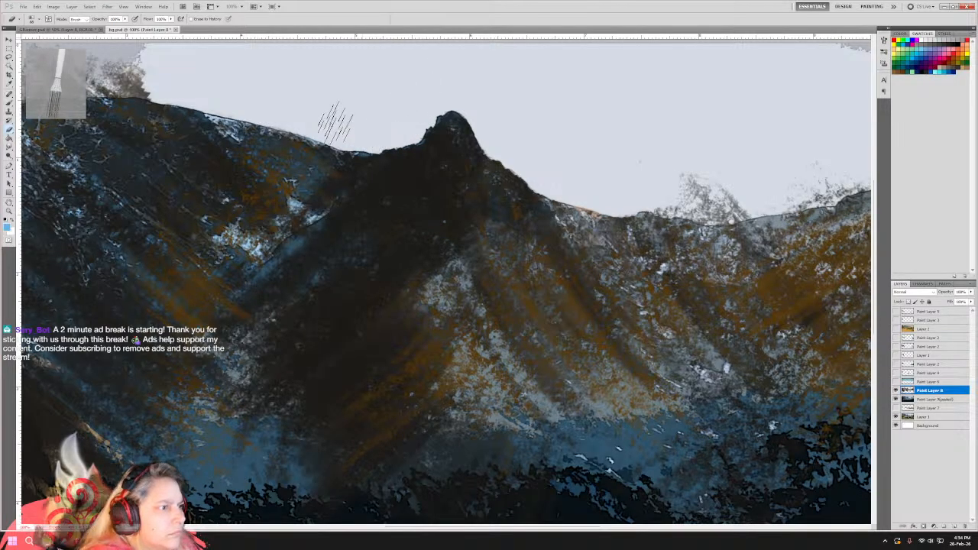
Erase the brush overspill in the sky above the right-hand ridge up to the canvas edge.
left_click_drag(508, 528, 563, 527)
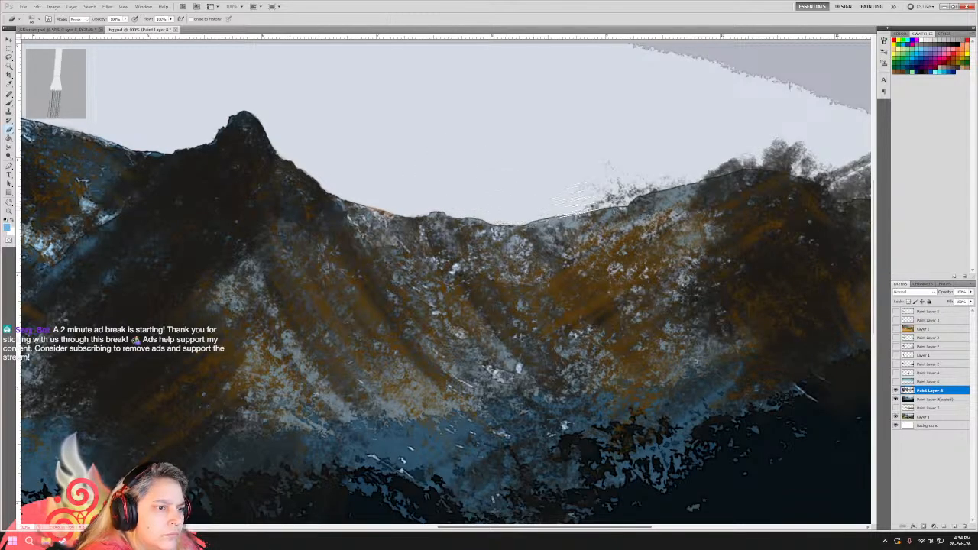
mouse_move(636, 189)
left_mouse_down()
mouse_move(647, 164)
mouse_move(628, 164)
mouse_move(639, 179)
mouse_move(629, 185)
mouse_move(789, 138)
mouse_move(800, 147)
mouse_move(788, 148)
mouse_move(846, 169)
left_mouse_up()
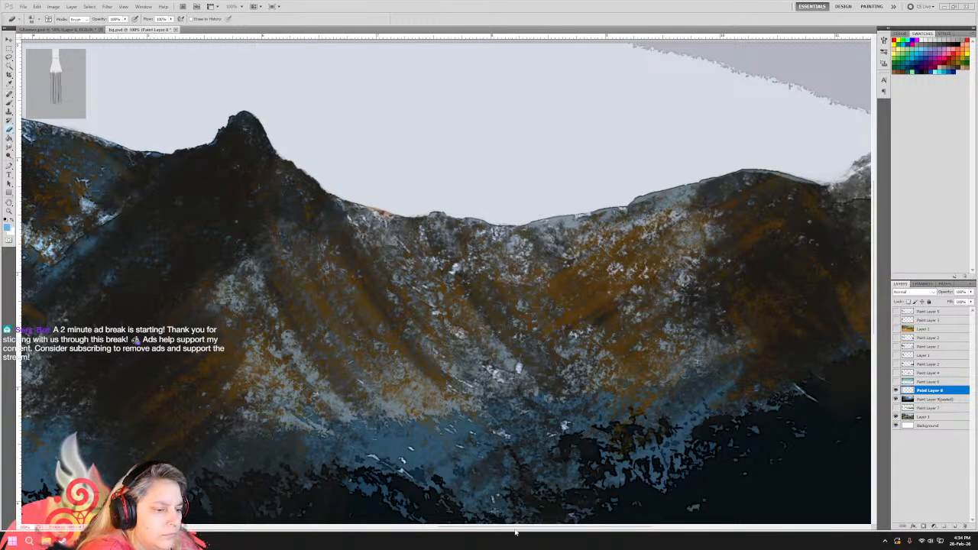
left_click_drag(531, 528, 565, 528)
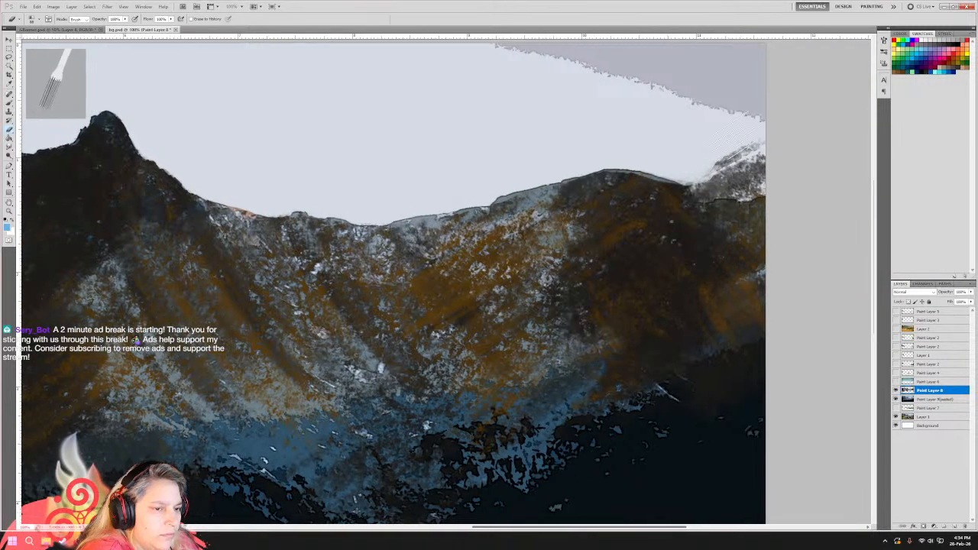
mouse_move(756, 157)
left_mouse_down()
mouse_move(781, 172)
mouse_move(701, 184)
mouse_move(695, 162)
mouse_move(680, 159)
mouse_move(732, 158)
left_mouse_up()
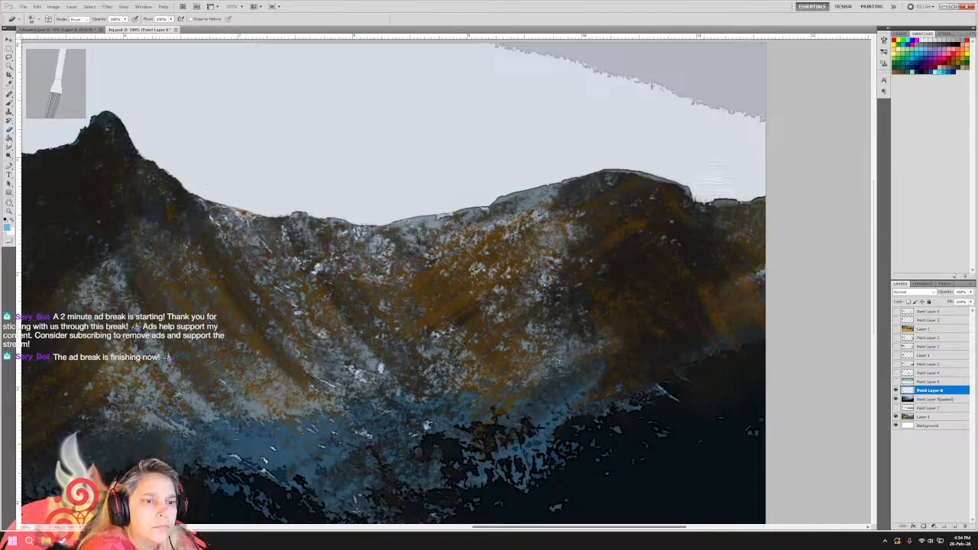
Erase the brush overspill in the sky above the left-hand mountains.
left_click_drag(561, 527, 380, 528)
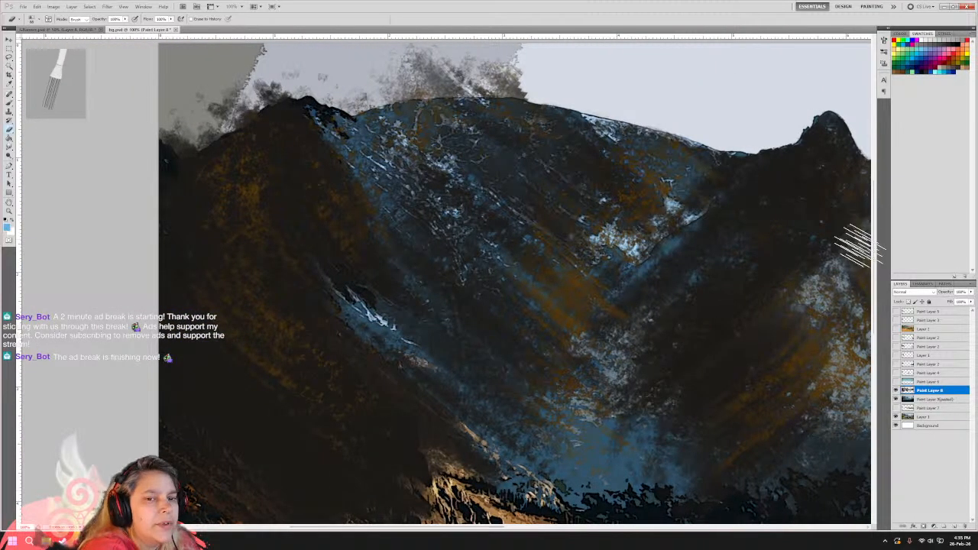
left_click_drag(879, 233, 881, 215)
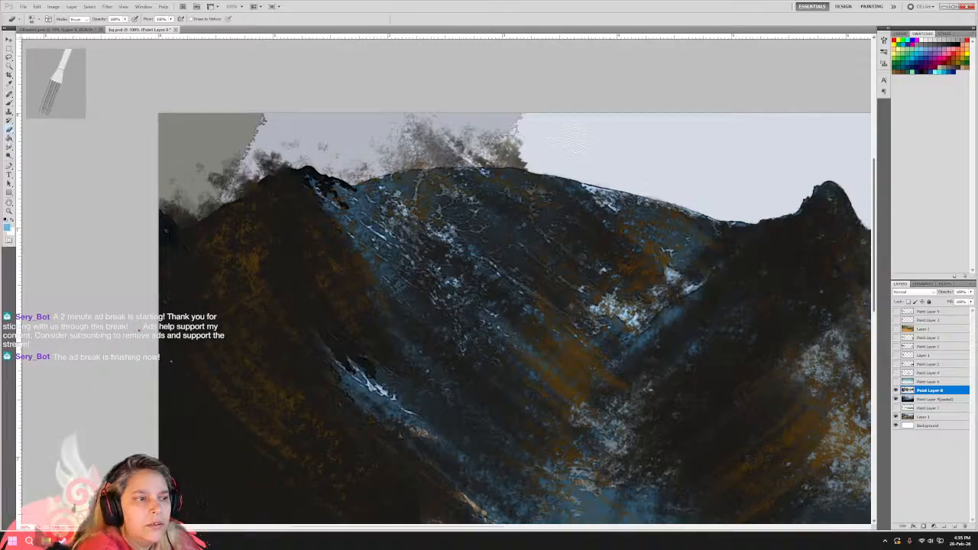
mouse_move(523, 147)
left_mouse_down()
mouse_move(344, 158)
mouse_move(281, 147)
mouse_move(220, 172)
mouse_move(190, 201)
mouse_move(195, 210)
mouse_move(191, 166)
mouse_move(208, 136)
left_mouse_up()
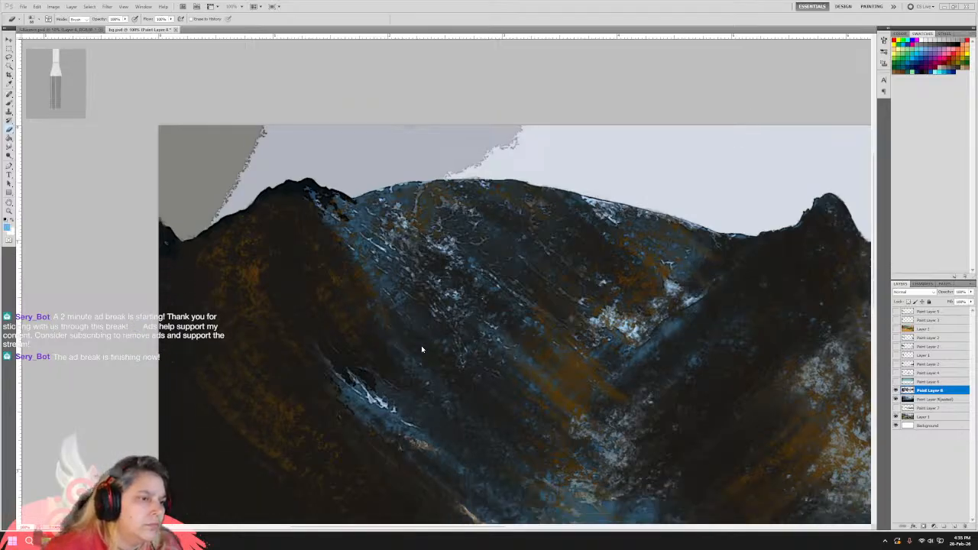
Shift the midtones of the active paint layer toward blue with the Variations adjustment.
scroll(421, 348, "down", 4)
scroll(421, 349, "down", 1)
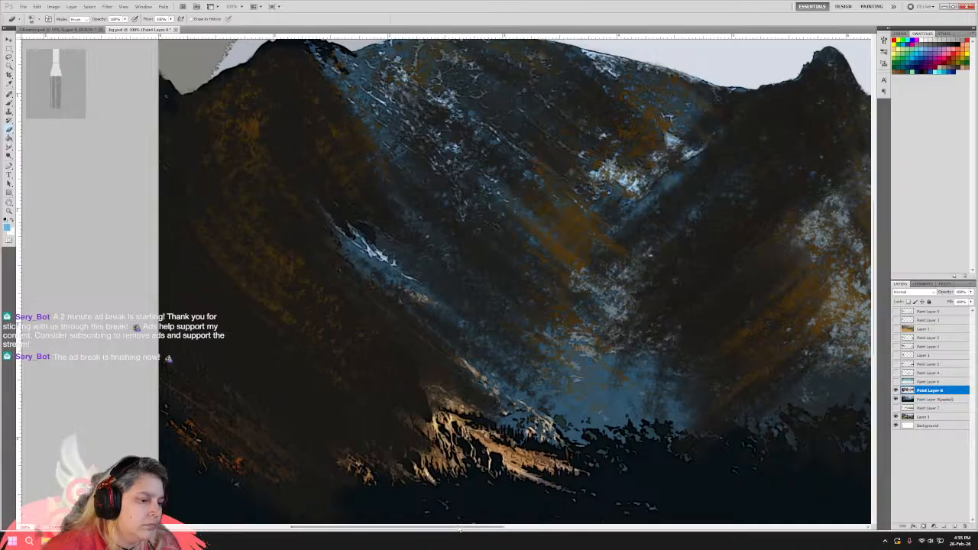
scroll(495, 520, "right", 4)
key("ctrl+minus")
key("ctrl+minus")
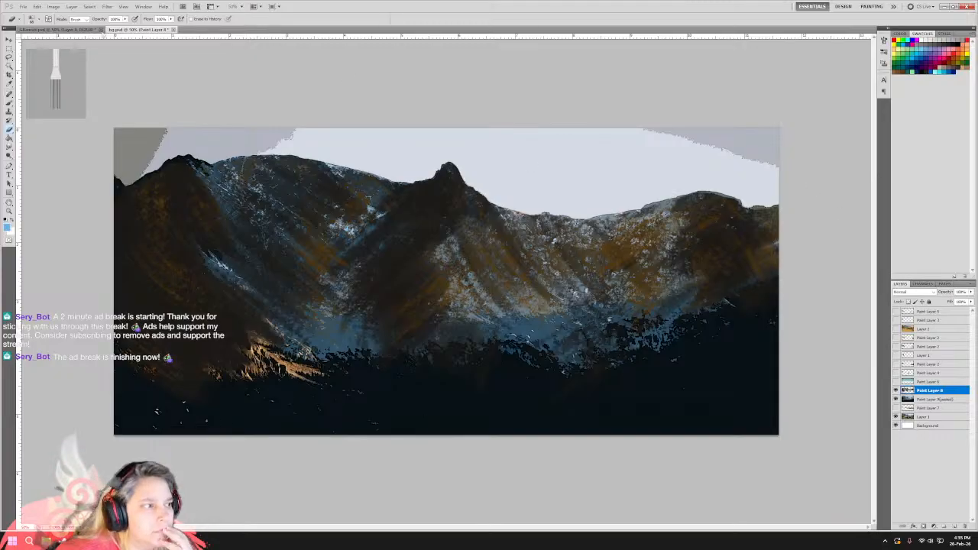
left_click(64, 9)
mouse_move(67, 26)
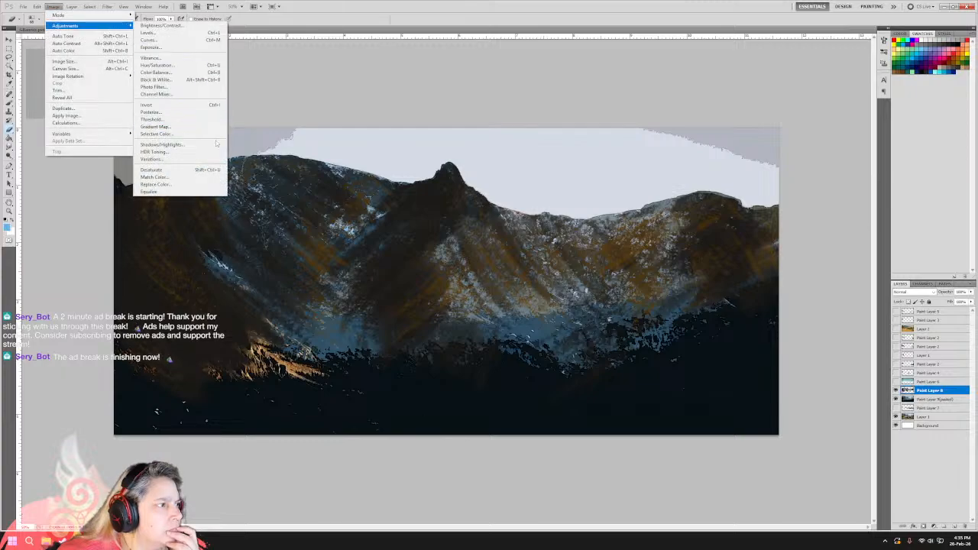
left_click(188, 159)
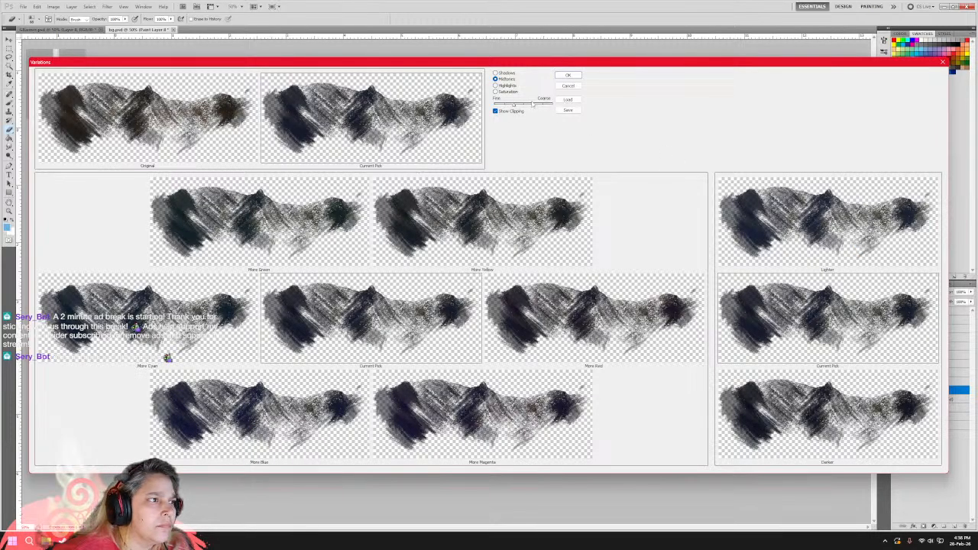
left_click(566, 75)
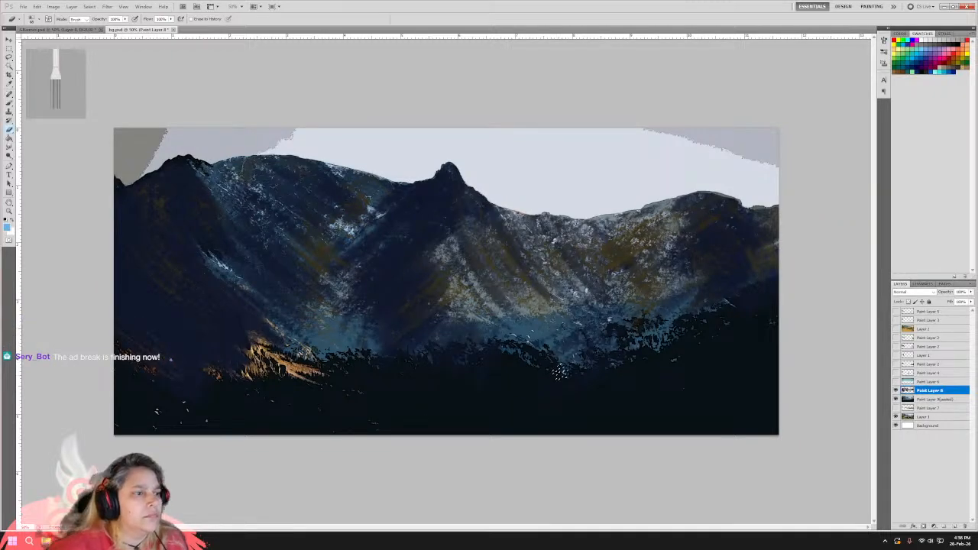
Start a Replace Color adjustment on the brown patches of the mountain slopes, with hue +168, saturation -17 and lightness +39.
left_click(107, 7)
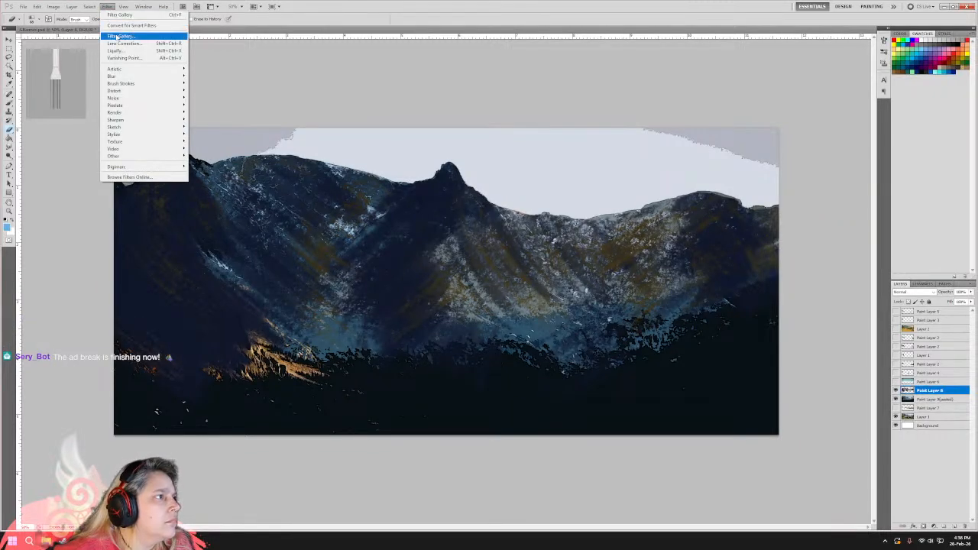
mouse_move(131, 69)
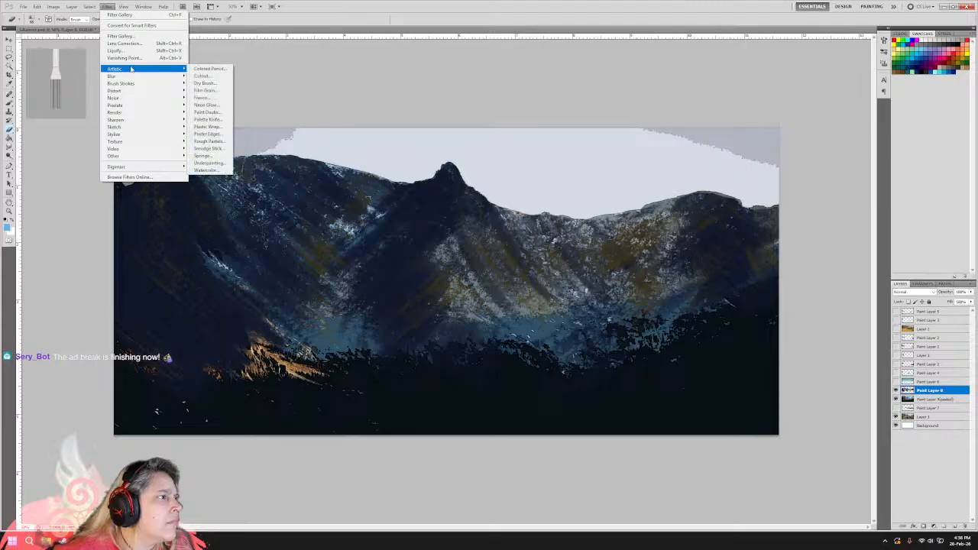
mouse_move(53, 7)
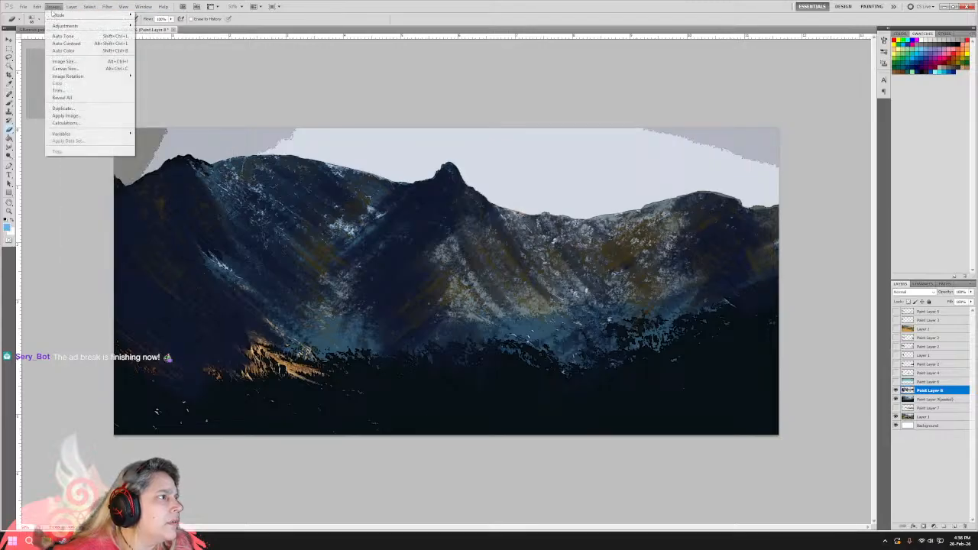
mouse_move(65, 28)
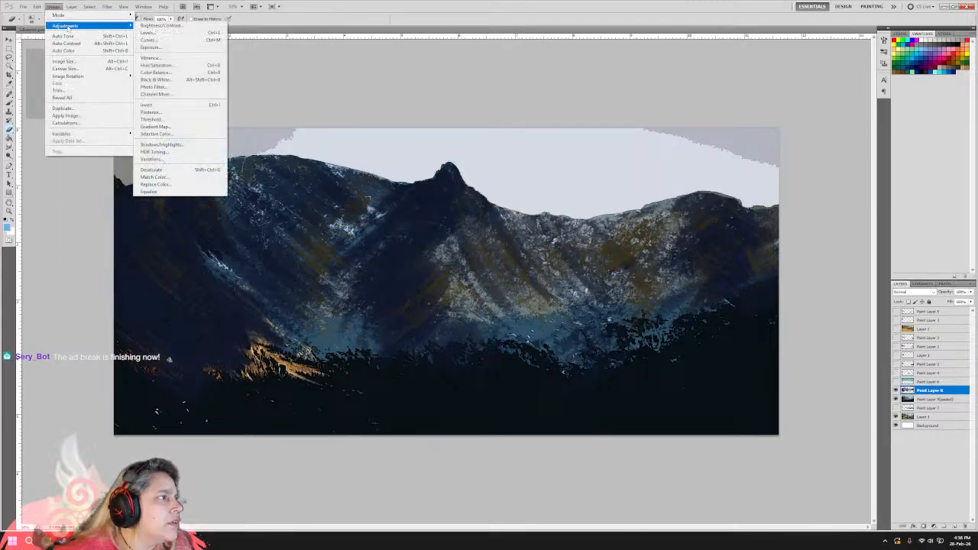
left_click(176, 185)
left_click(626, 258)
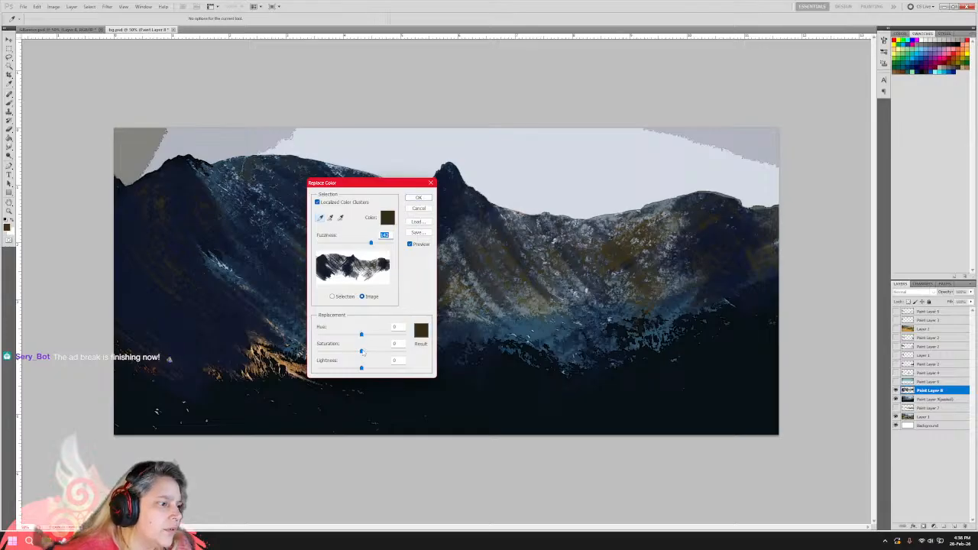
mouse_move(362, 334)
left_mouse_down()
mouse_move(350, 336)
mouse_move(375, 343)
left_mouse_up()
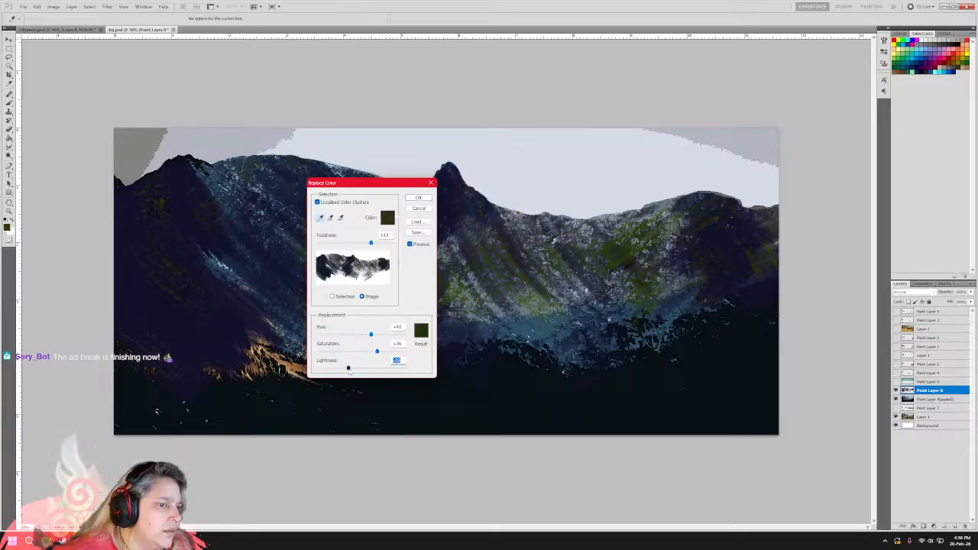
left_click_drag(349, 369, 374, 373)
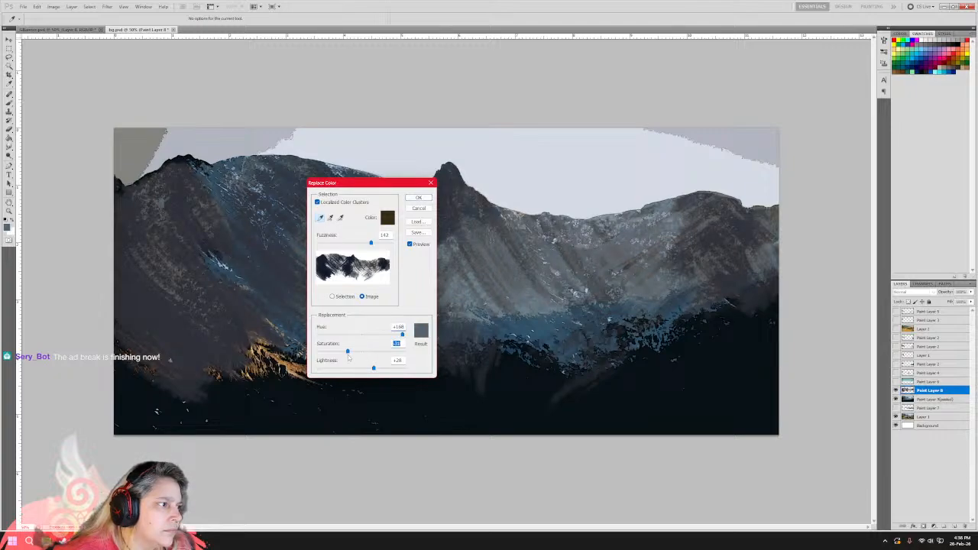
left_click_drag(347, 357, 378, 371)
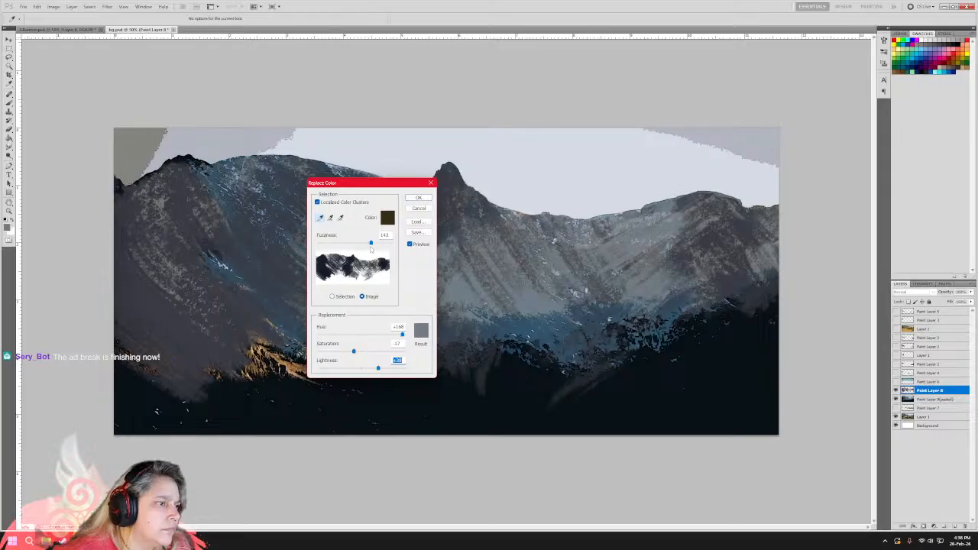
Refine the colour replacement to fuzziness 131, hue +180 and saturation -27 with slightly reduced lightness, and apply it.
left_click_drag(372, 248, 357, 248)
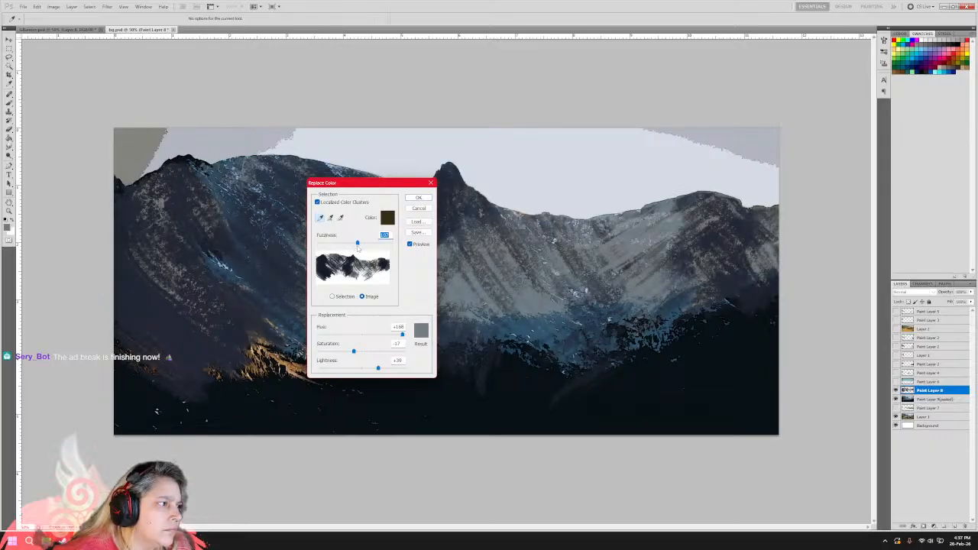
left_click_drag(357, 247, 367, 245)
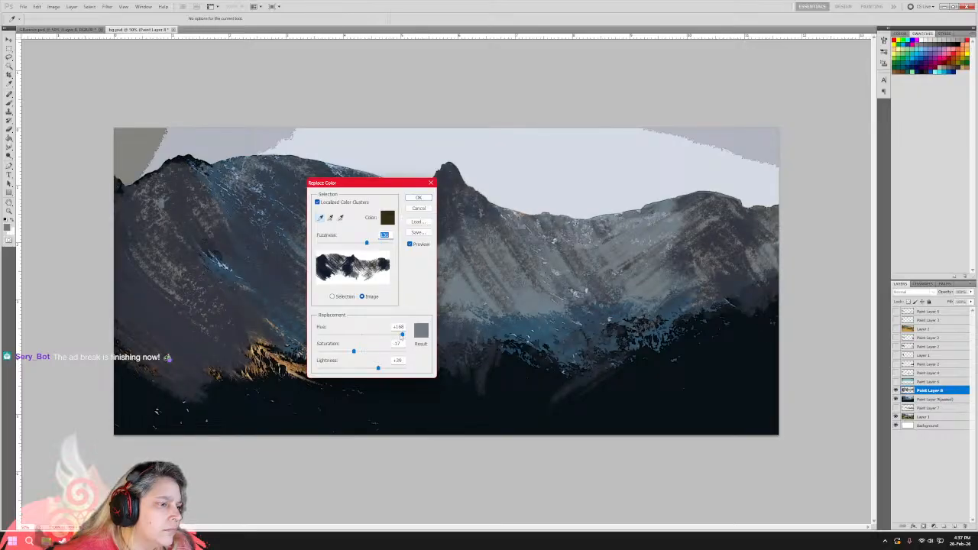
left_click_drag(403, 334, 421, 336)
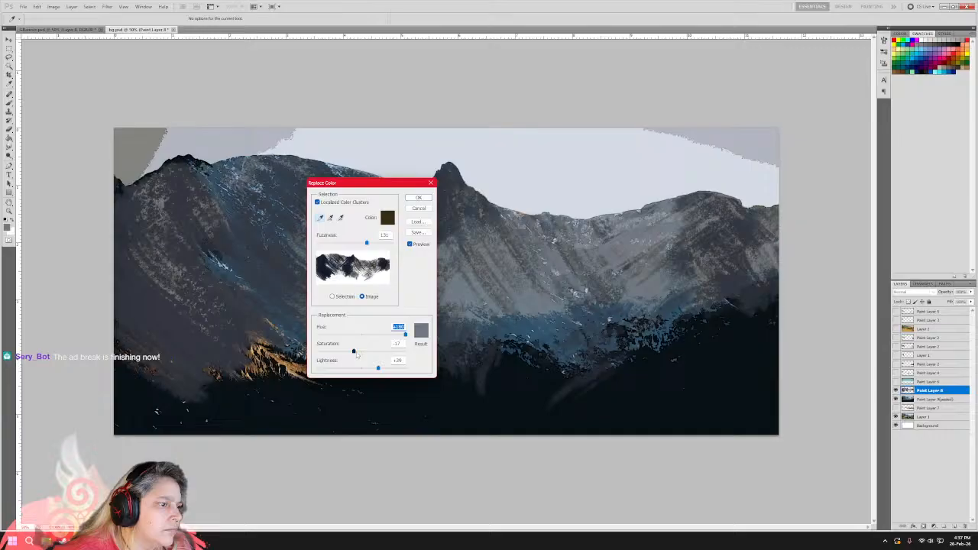
left_click_drag(353, 352, 375, 368)
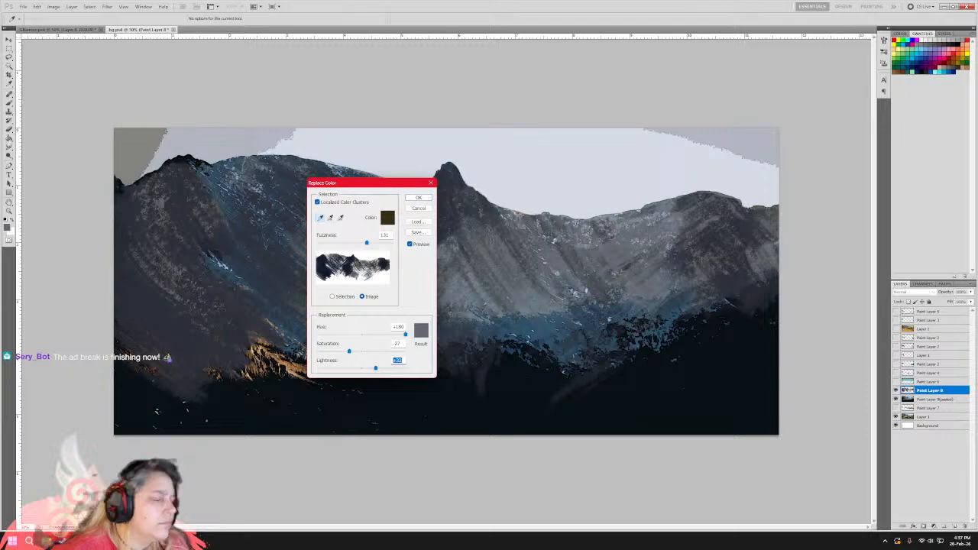
left_click(418, 197)
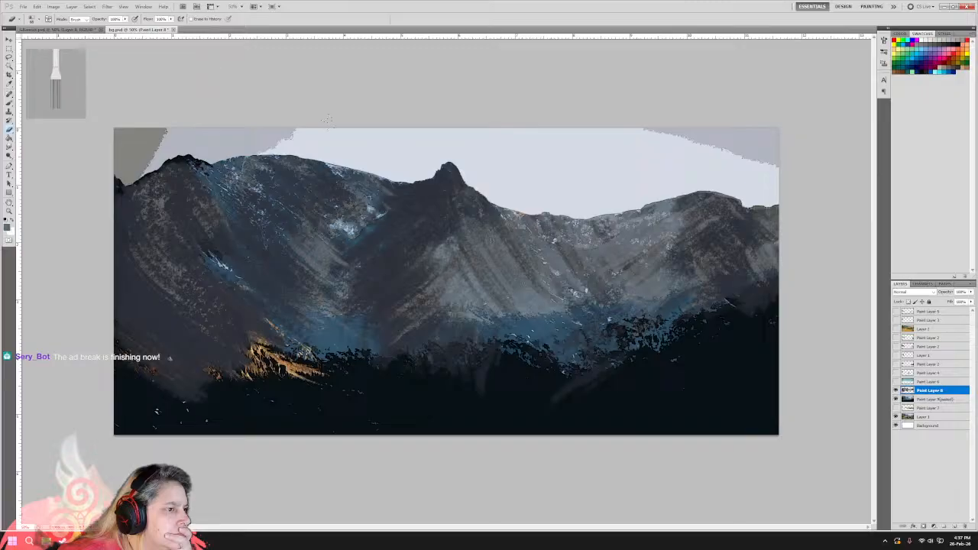
Try the Lighten, Linear Burn, Multiply and Dissolve blend modes on the active paint layer, and return it to Normal.
left_click(933, 292)
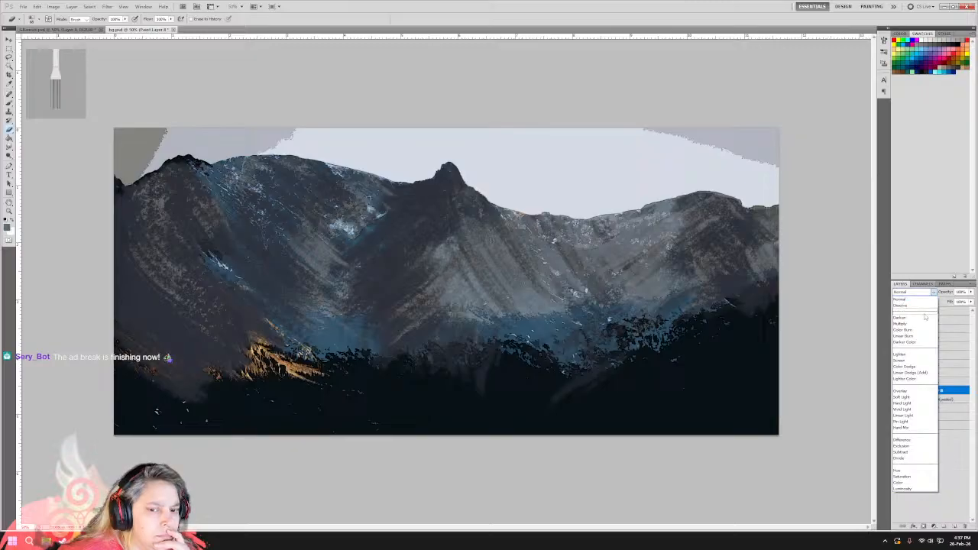
left_click(903, 353)
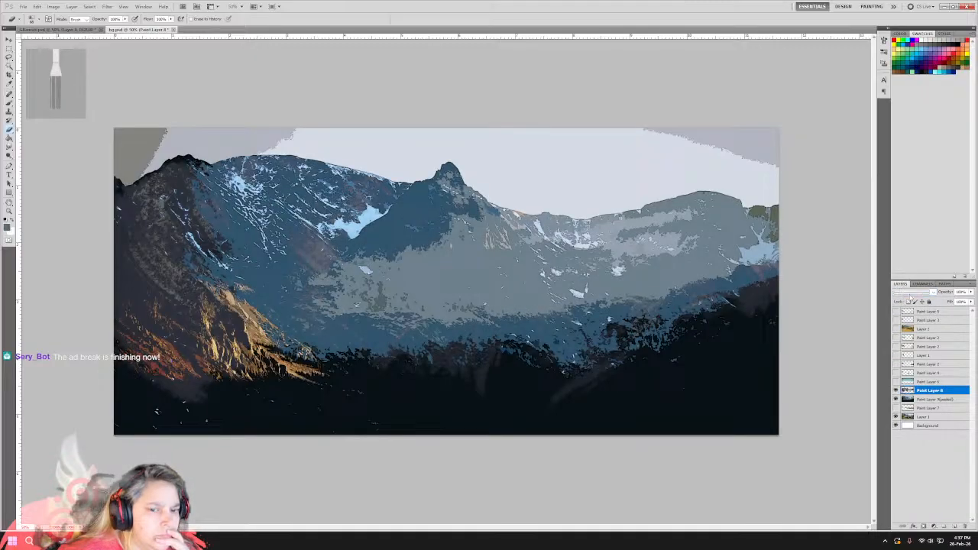
scroll(910, 295, "up", 1)
scroll(910, 295, "up", 2)
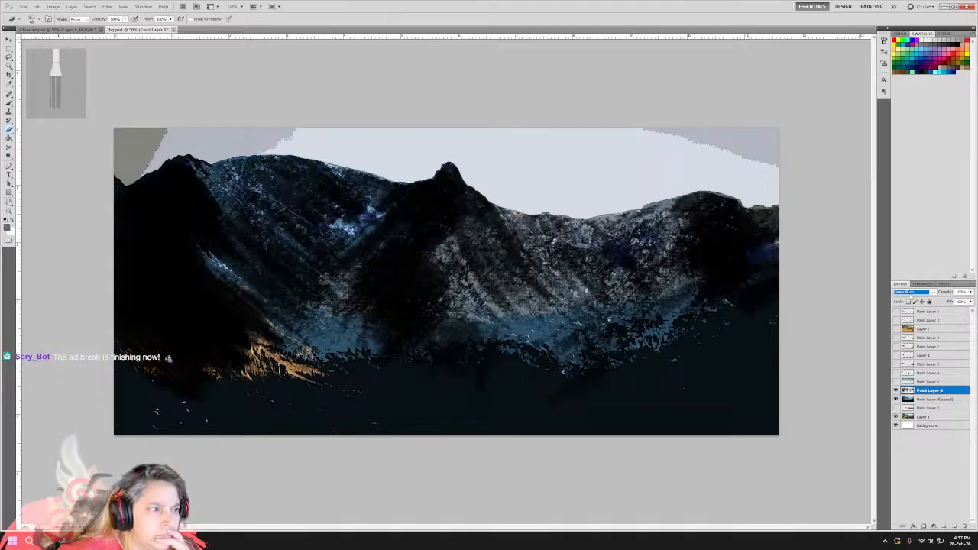
scroll(910, 295, "up", 2)
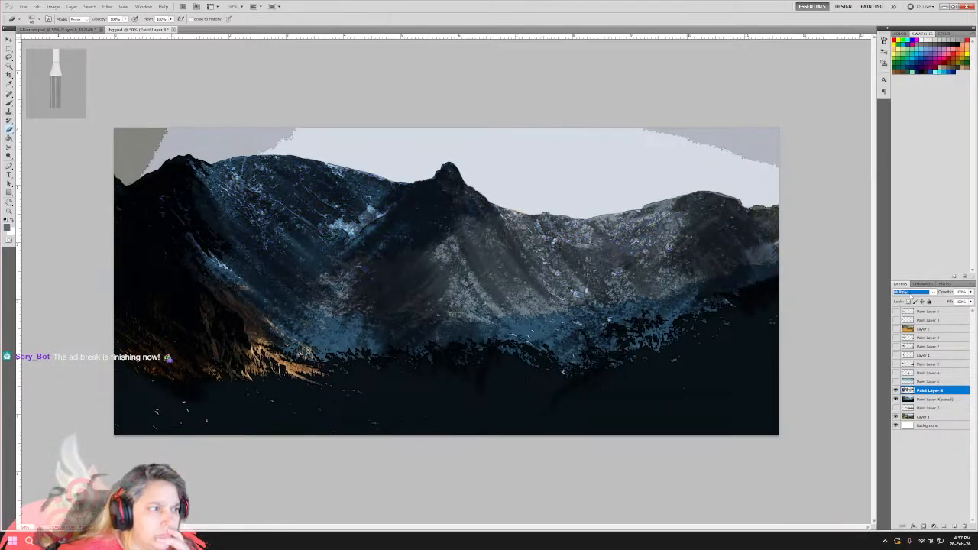
scroll(910, 295, "up", 1)
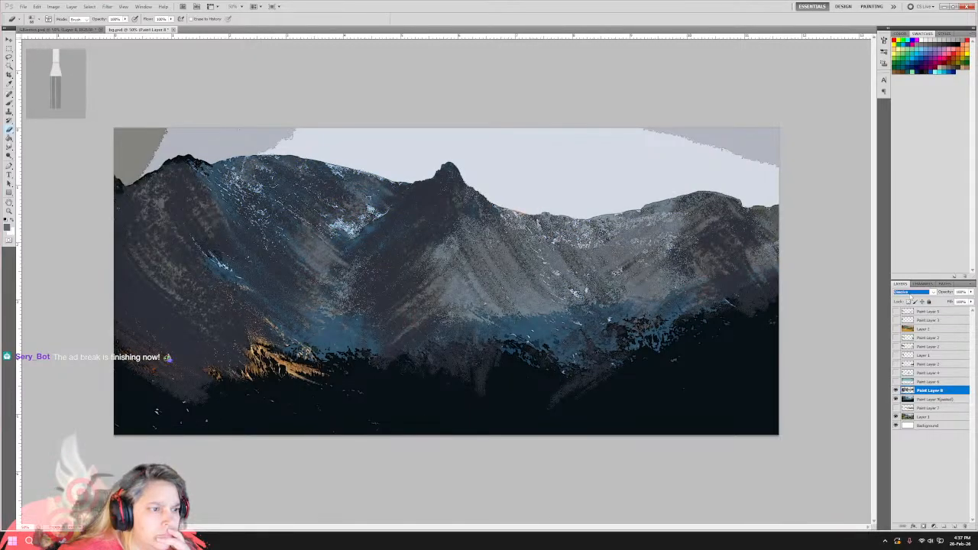
scroll(910, 295, "up", 2)
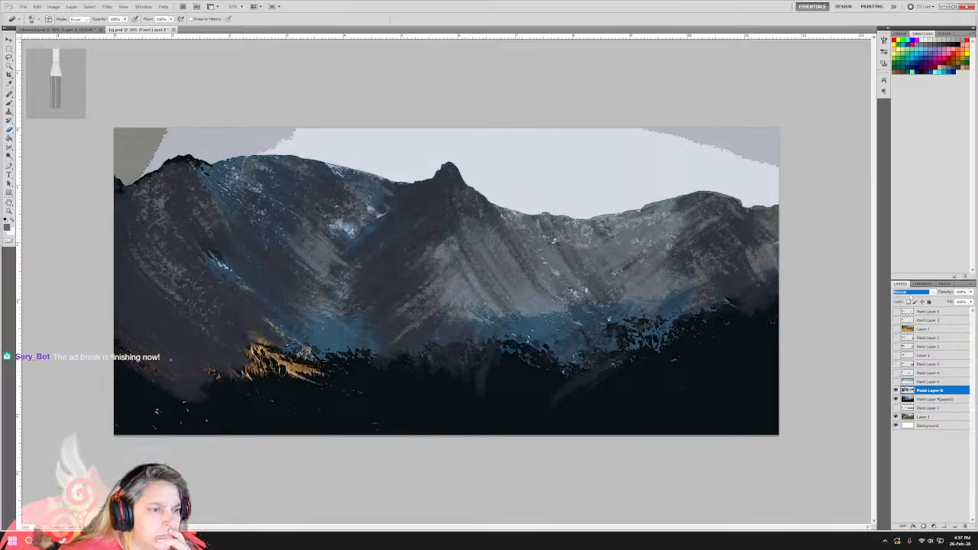
Try the darkening and lightening blend modes on the paint layer, from Multiply and Darker Color through Screen to Lighter Color.
scroll(910, 296, "down", 1)
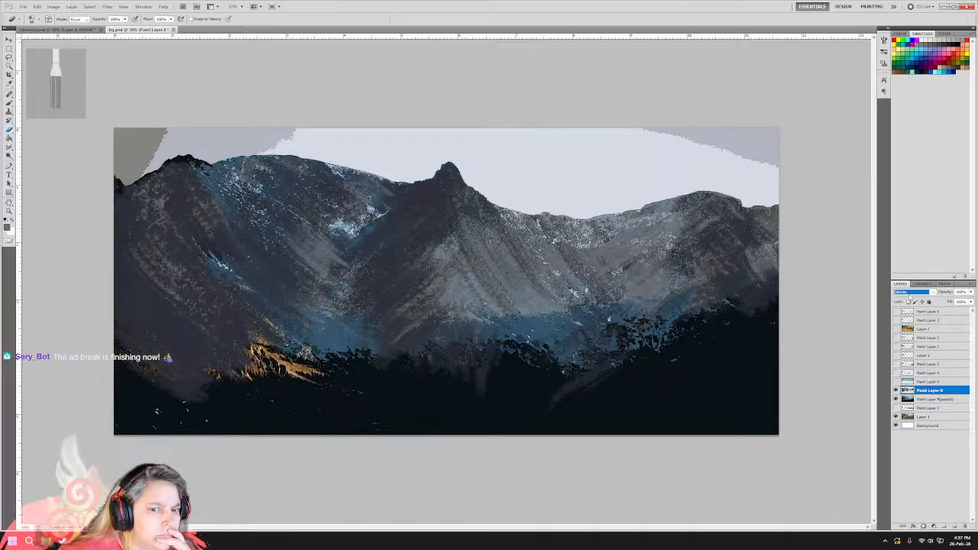
scroll(910, 297, "down", 2)
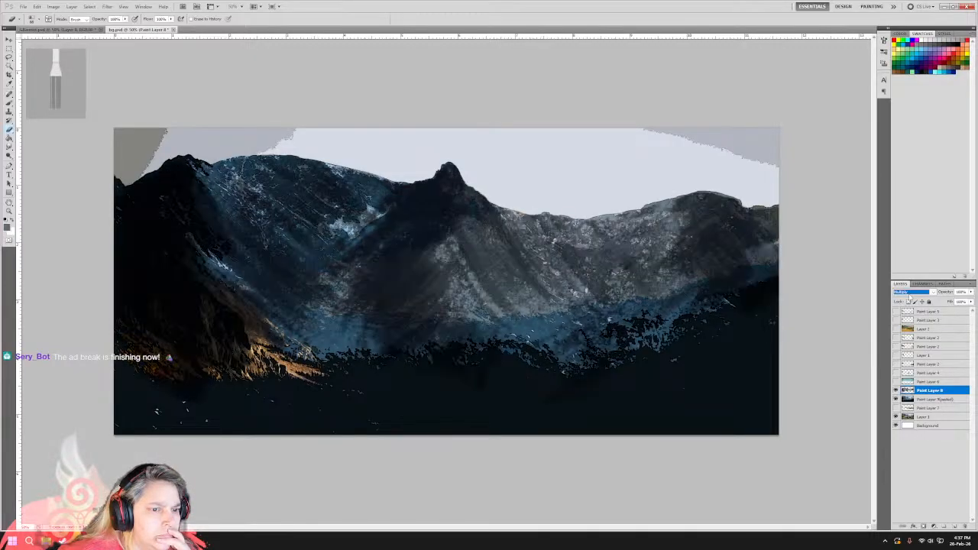
scroll(910, 296, "down", 1)
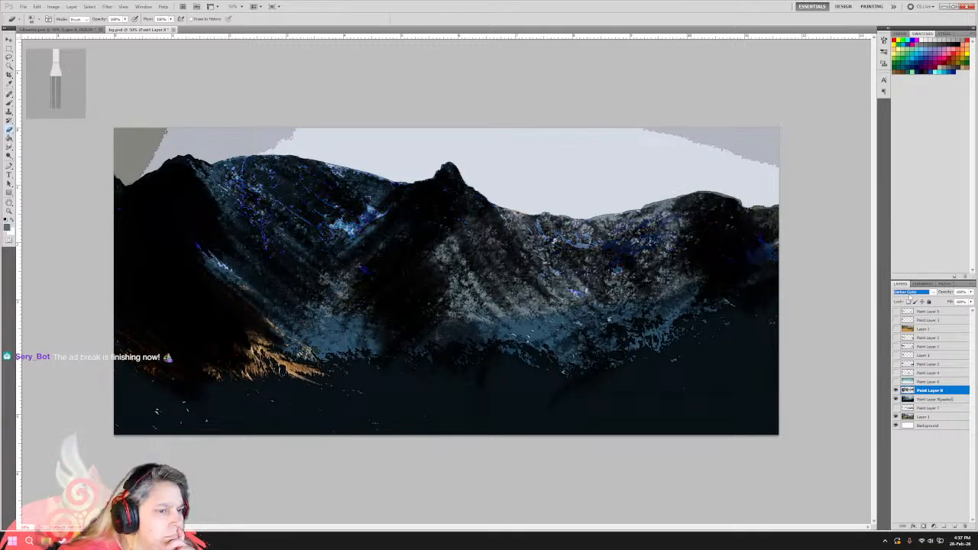
scroll(910, 297, "down", 1)
scroll(909, 296, "down", 1)
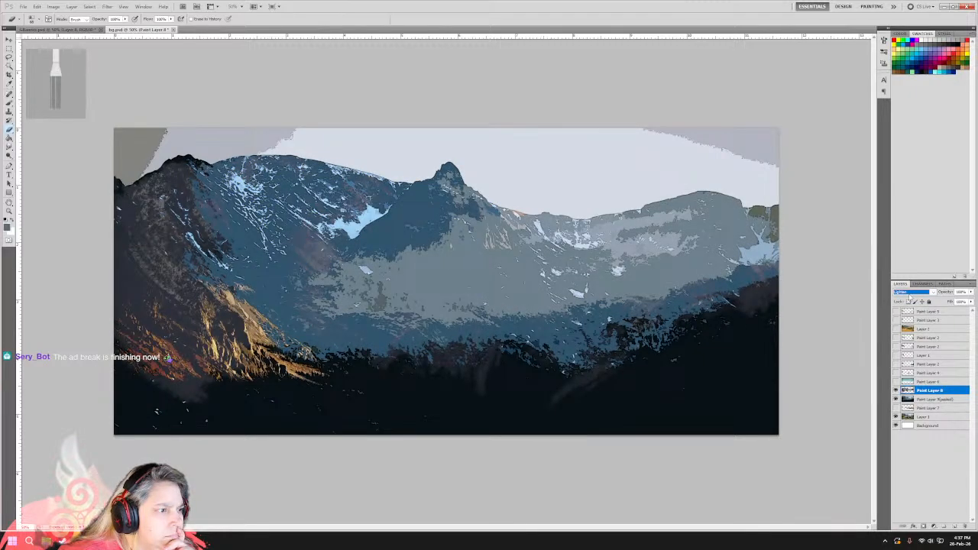
scroll(910, 296, "down", 1)
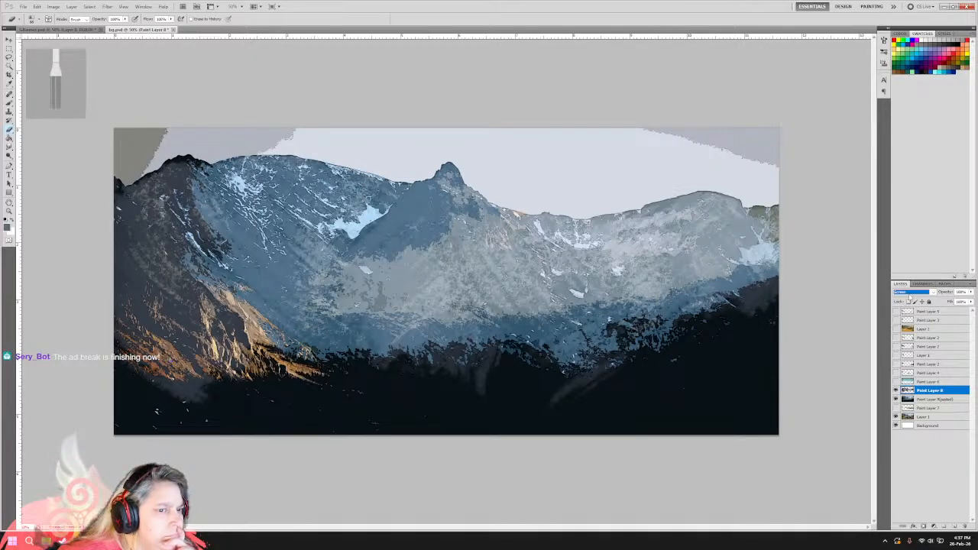
scroll(909, 297, "down", 1)
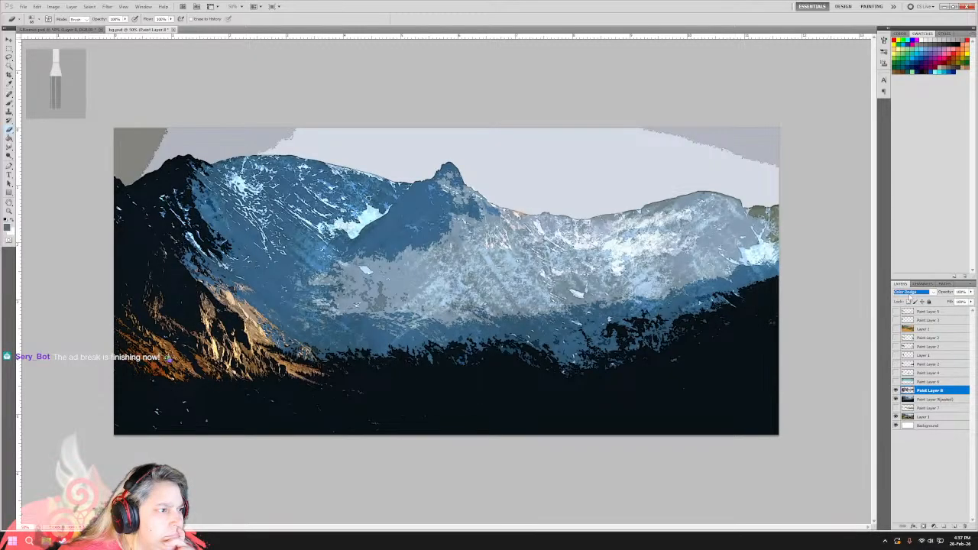
scroll(910, 296, "down", 1)
scroll(910, 297, "down", 1)
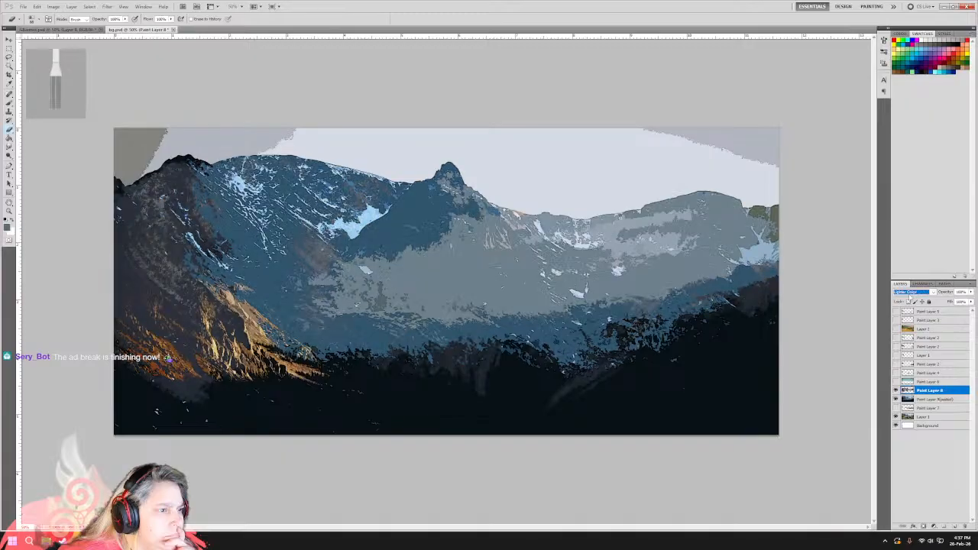
Try the contrast and comparative blend modes on the paint layer, including Overlay, Vivid Light, Pin Light, Hard Mix and Subtract.
scroll(909, 296, "down", 1)
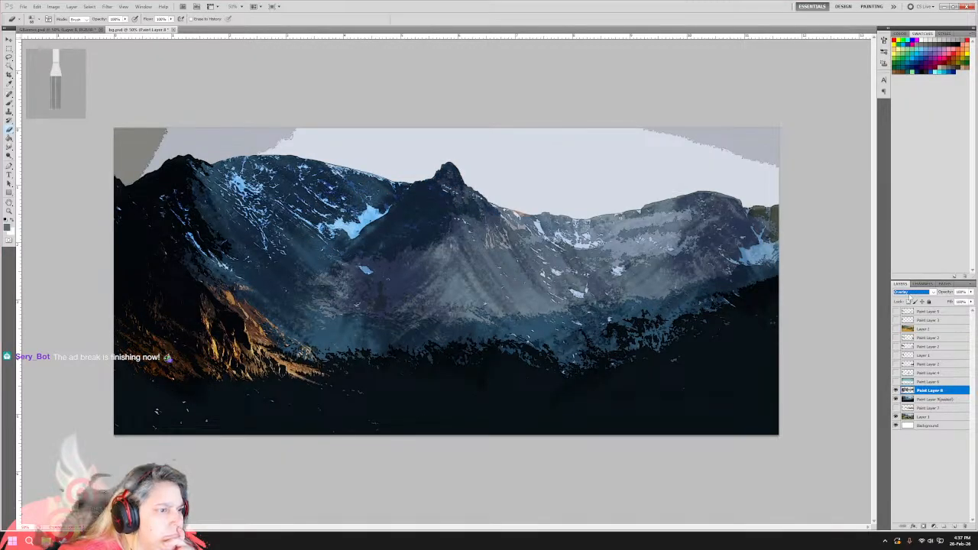
scroll(910, 296, "down", 3)
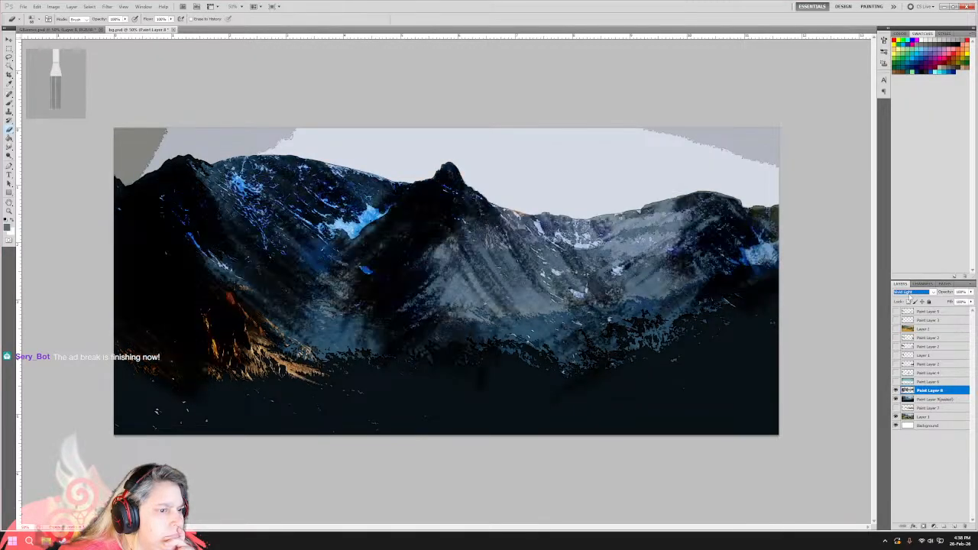
scroll(910, 296, "down", 2)
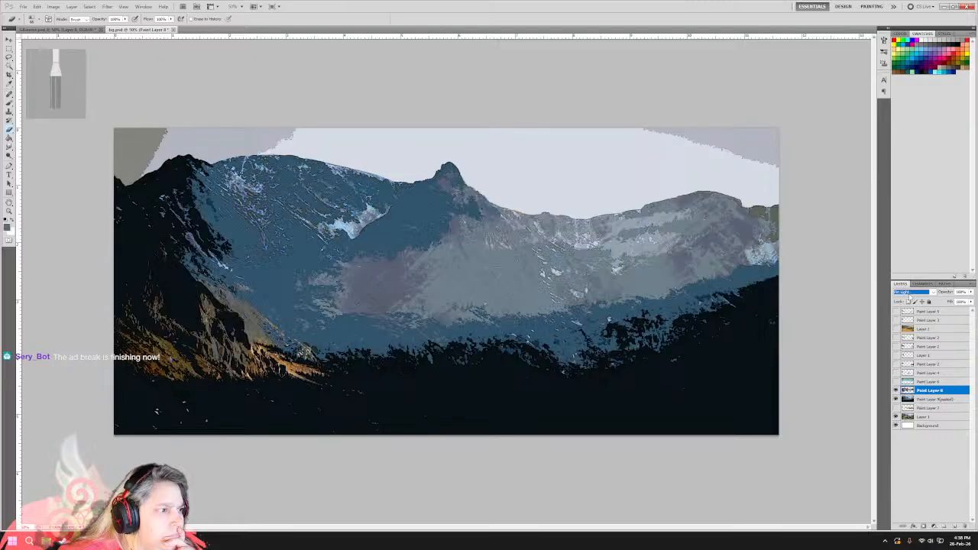
scroll(910, 296, "down", 1)
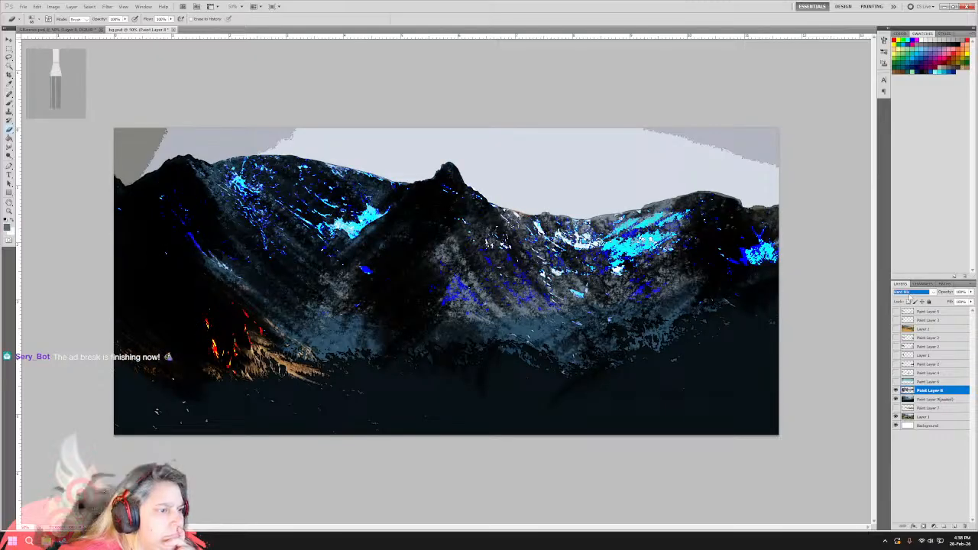
scroll(910, 297, "down", 1)
scroll(910, 296, "down", 2)
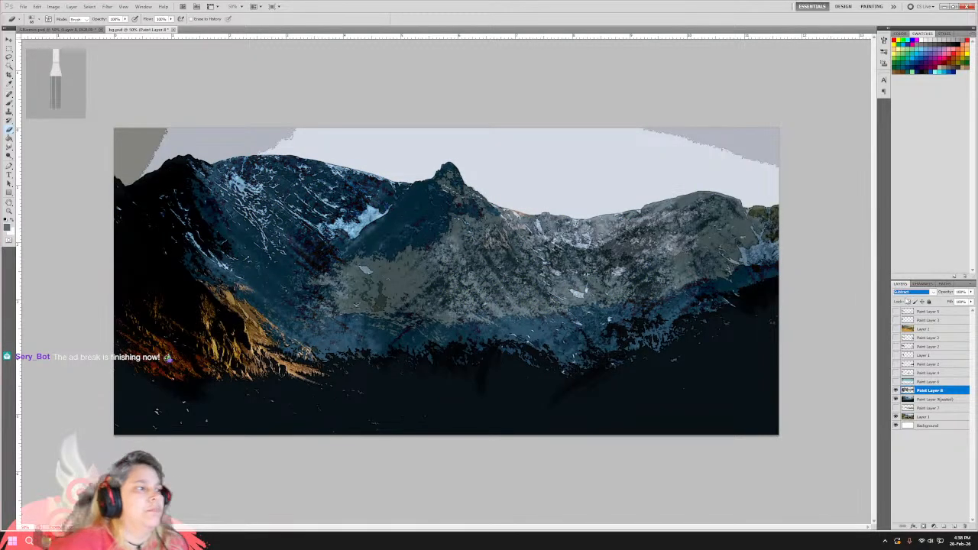
Compare Vivid Light and Overlay once more and set the paint layer's blend mode to Color Dodge.
scroll(910, 297, "down", 1)
scroll(910, 296, "down", 1)
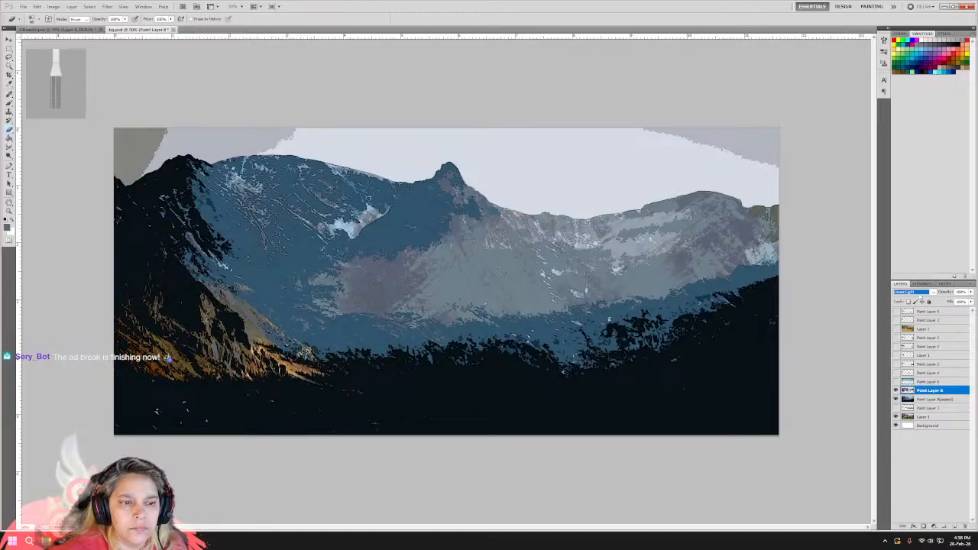
scroll(910, 296, "down", 1)
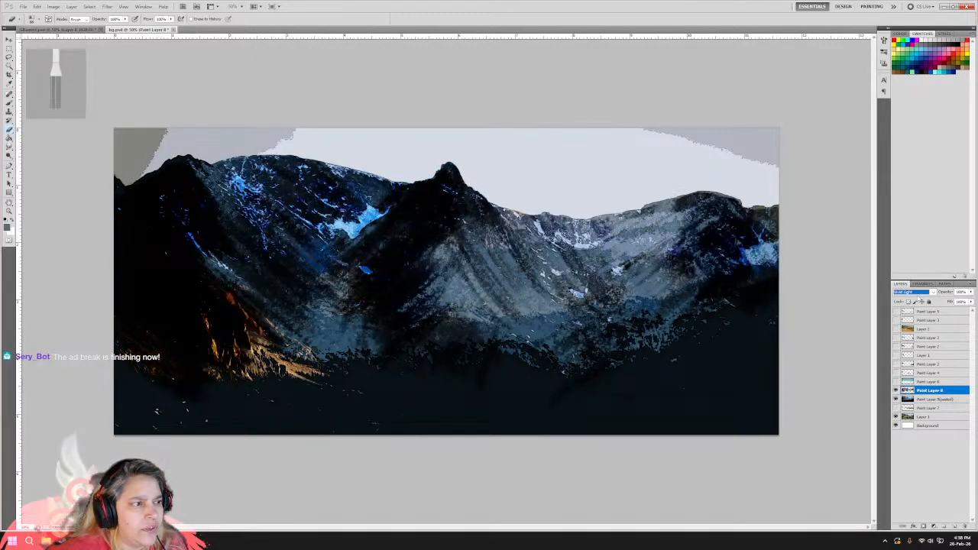
scroll(910, 297, "down", 1)
scroll(910, 292, "down", 1)
scroll(915, 299, "down", 2)
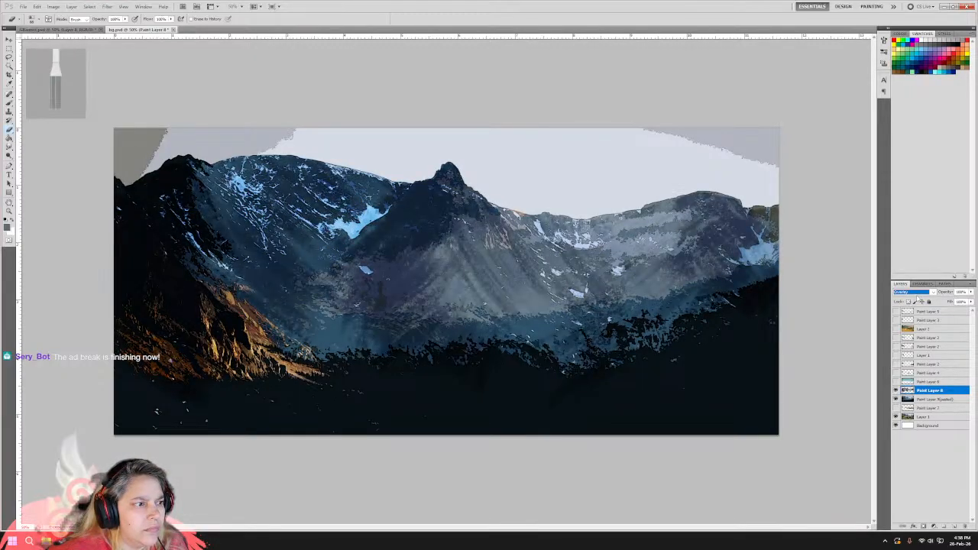
scroll(915, 300, "up", 2)
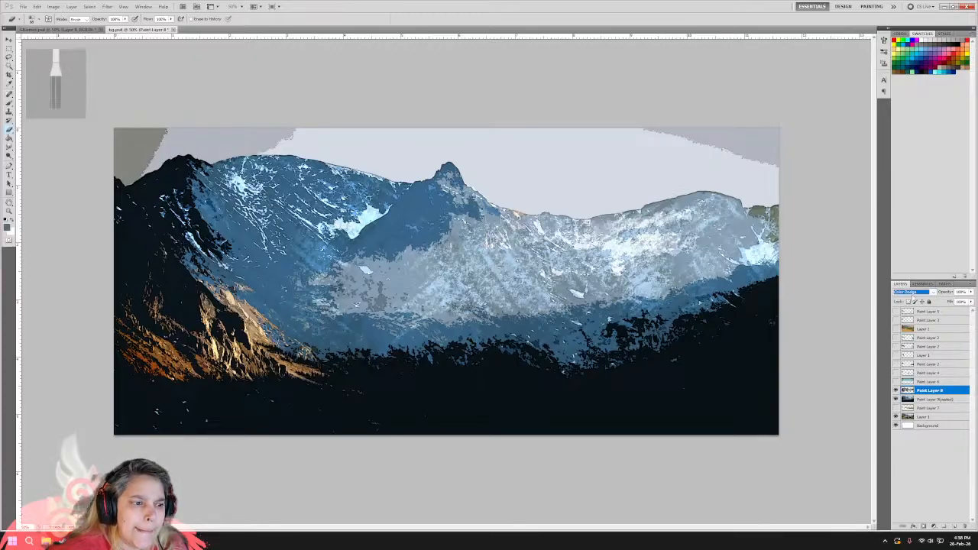
Try the Screen, Lighten, Darker Color, Linear Burn and Color Burn blend modes on the active paint layer.
scroll(914, 297, "up", 1)
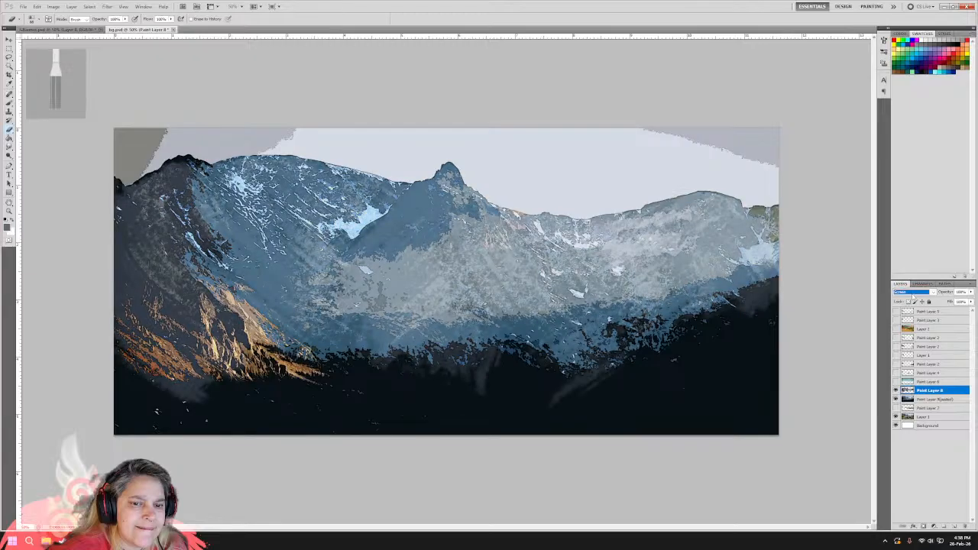
scroll(914, 298, "up", 1)
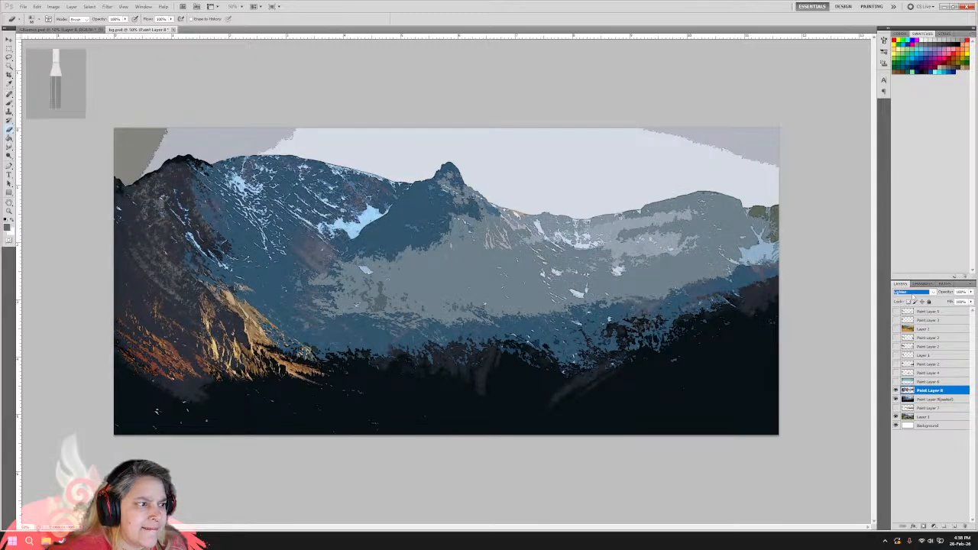
scroll(913, 297, "up", 1)
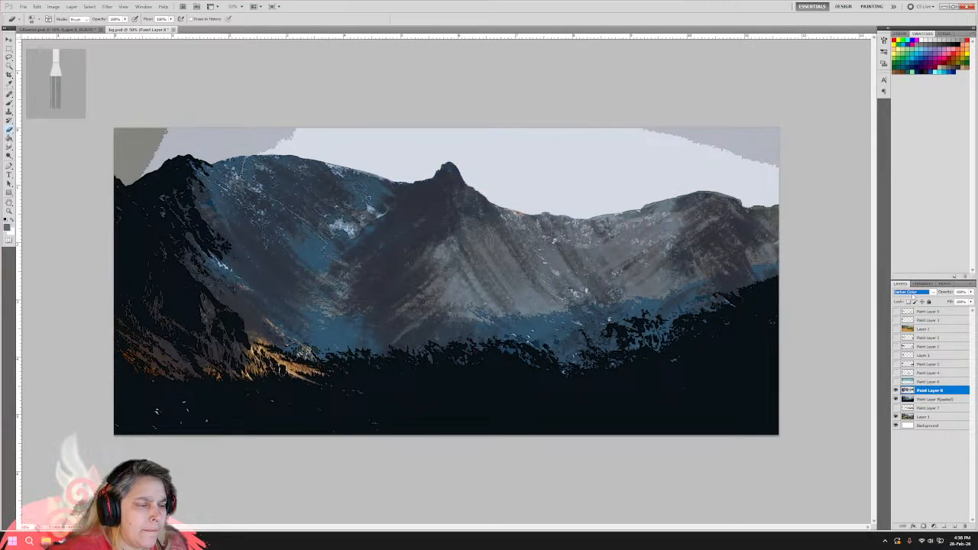
scroll(913, 297, "up", 1)
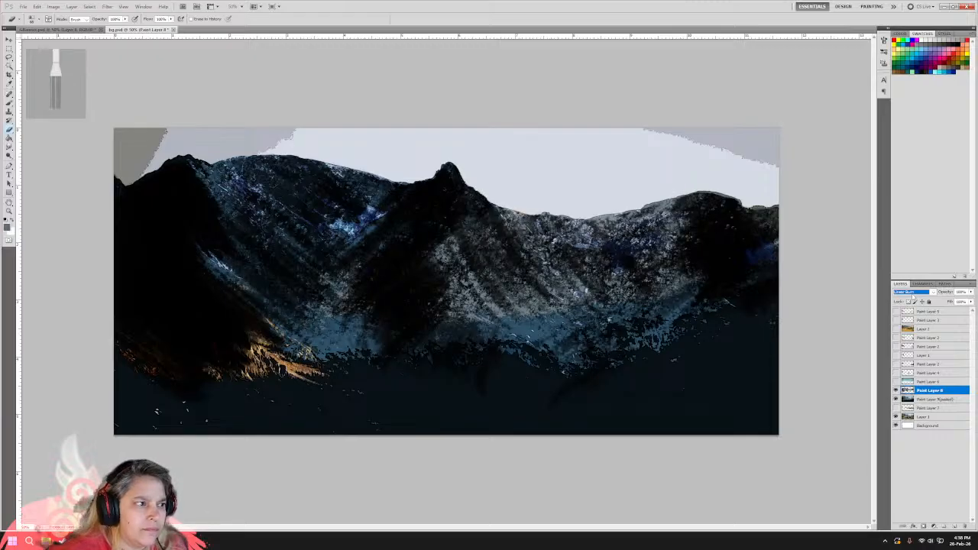
scroll(914, 297, "up", 1)
scroll(914, 297, "down", 1)
scroll(914, 298, "up", 1)
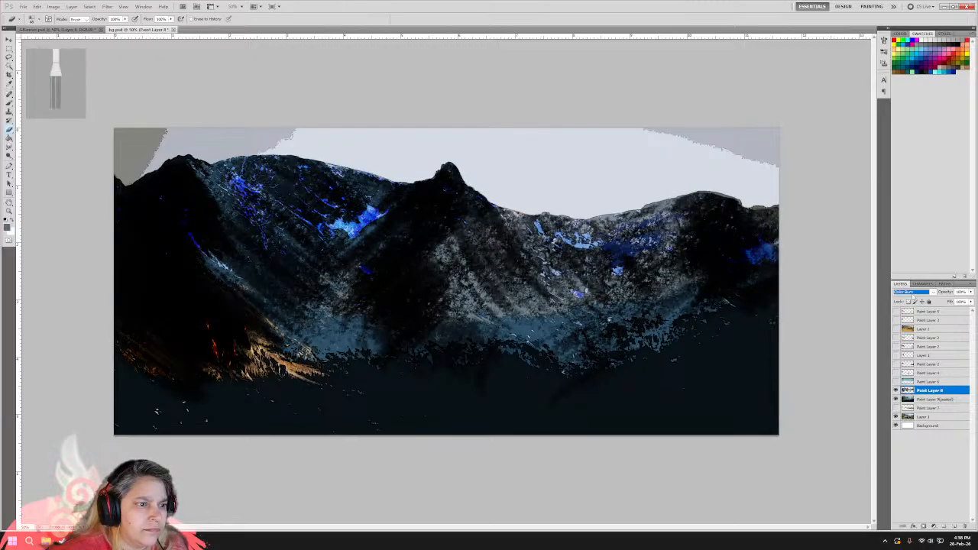
Try Multiply, Darken and Dissolve on the active paint layer and return its blend mode to Normal.
scroll(913, 297, "up", 1)
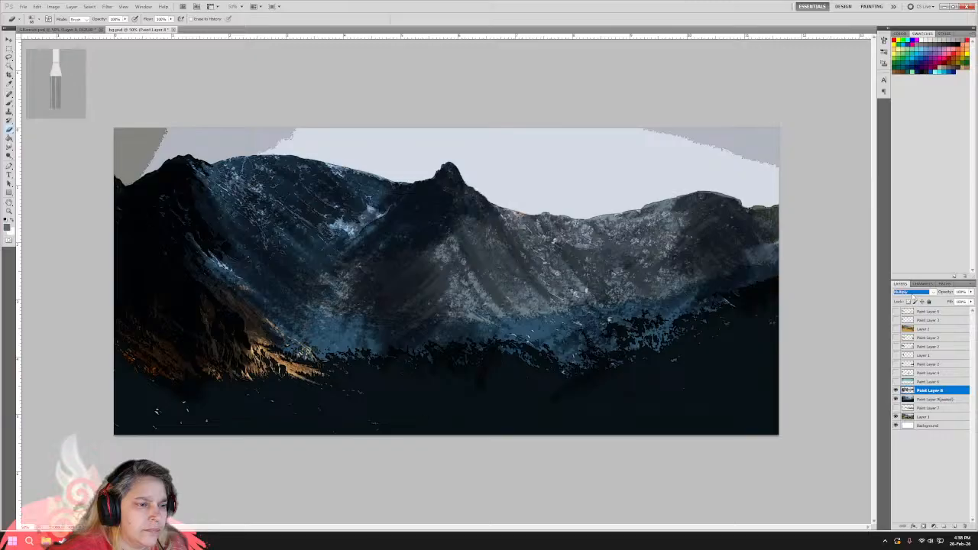
scroll(914, 297, "up", 1)
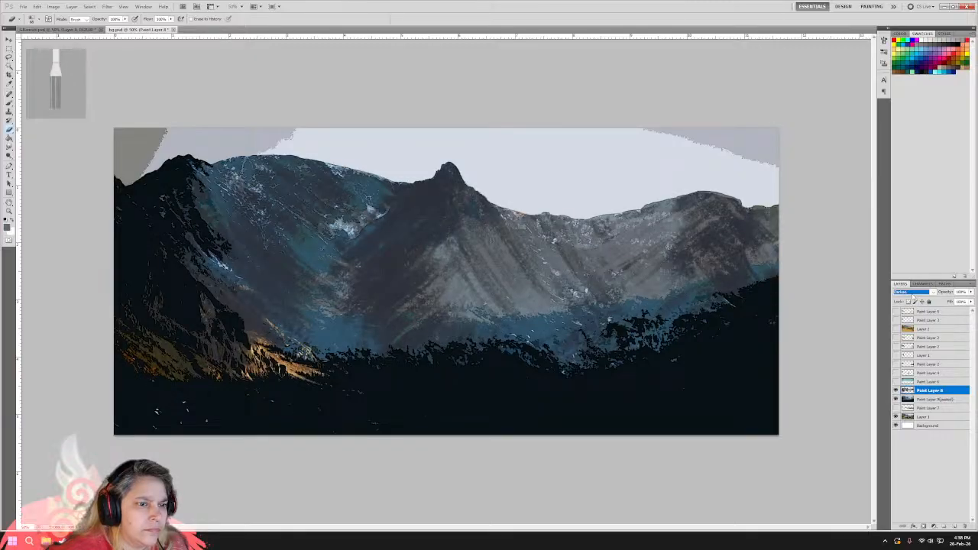
scroll(914, 297, "up", 1)
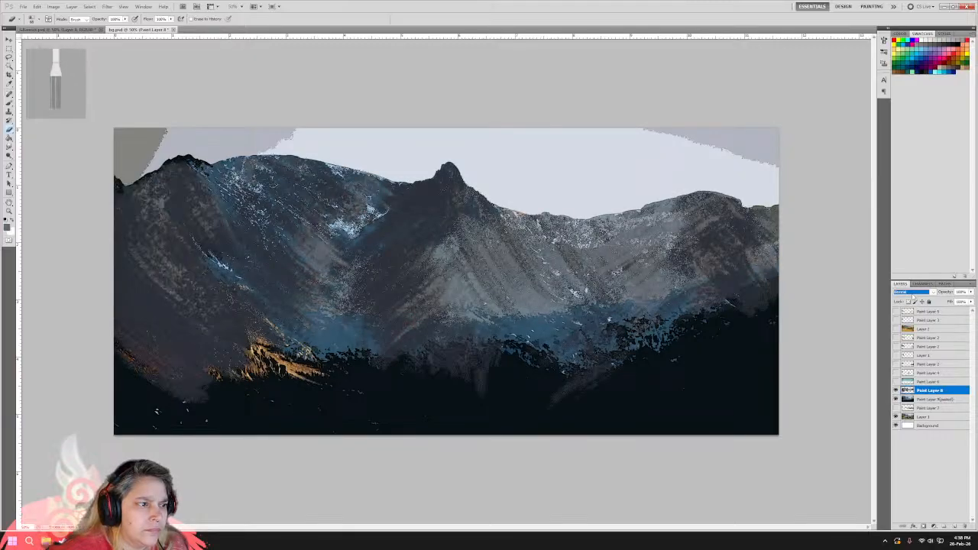
scroll(914, 297, "up", 1)
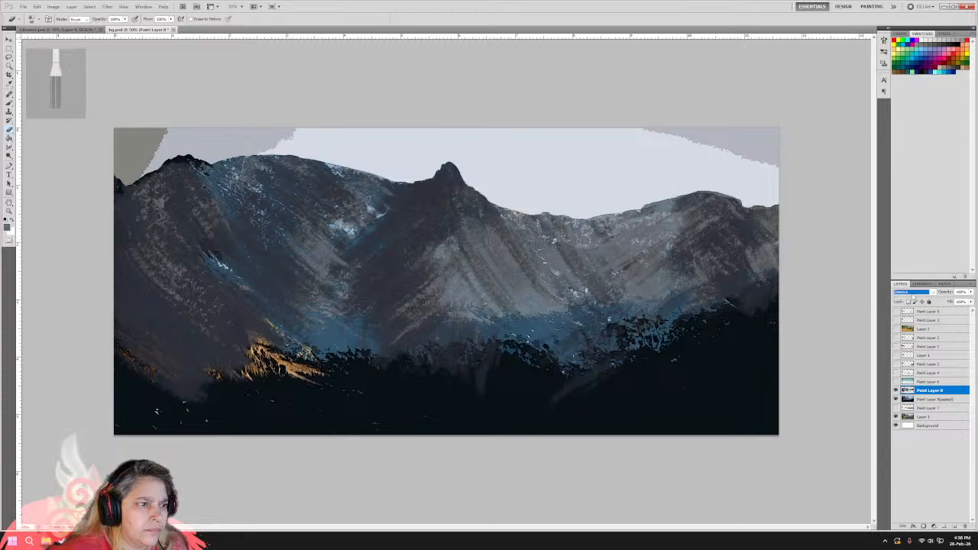
scroll(914, 297, "down", 1)
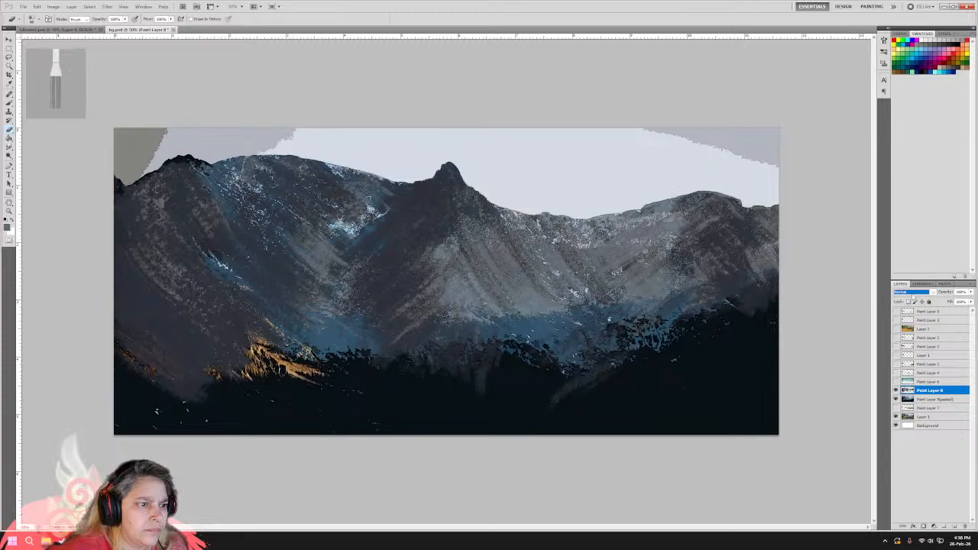
scroll(914, 297, "down", 1)
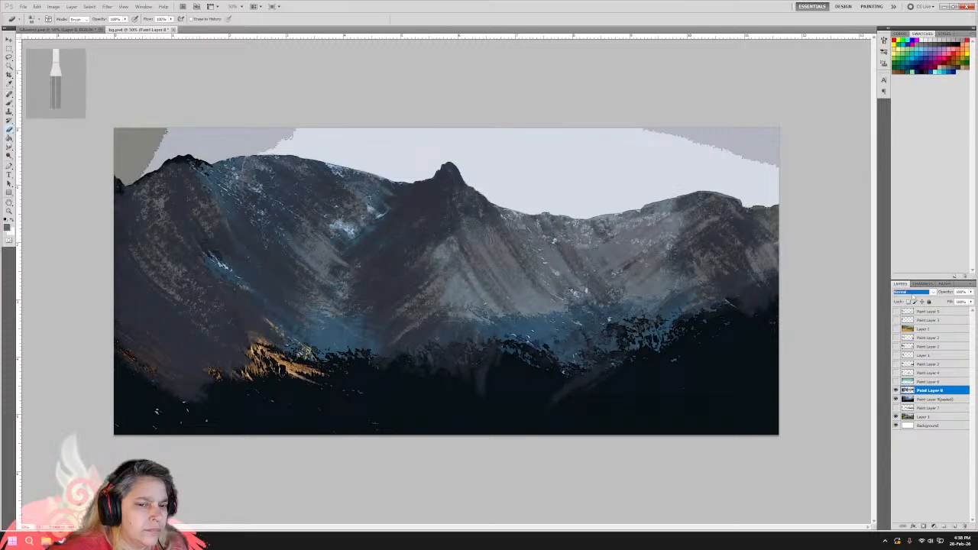
scroll(914, 297, "up", 2)
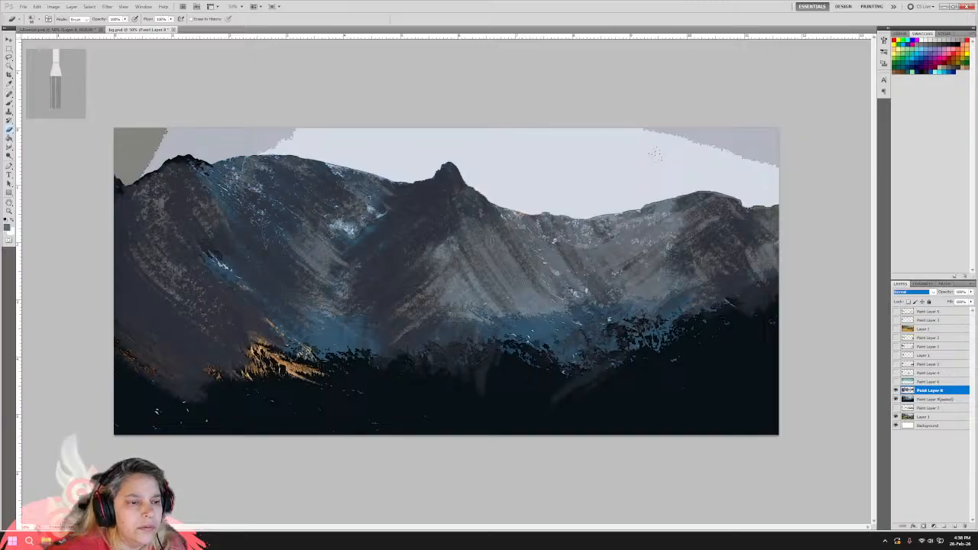
Apply the Filter Gallery's Dark Strokes and Crosshatch effects together to the active paint layer.
left_click(107, 6)
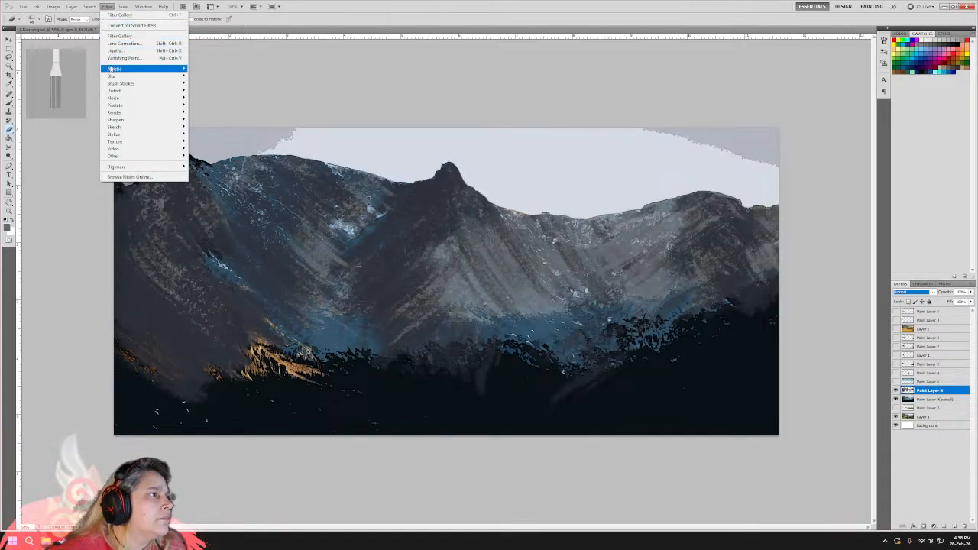
left_click(118, 36)
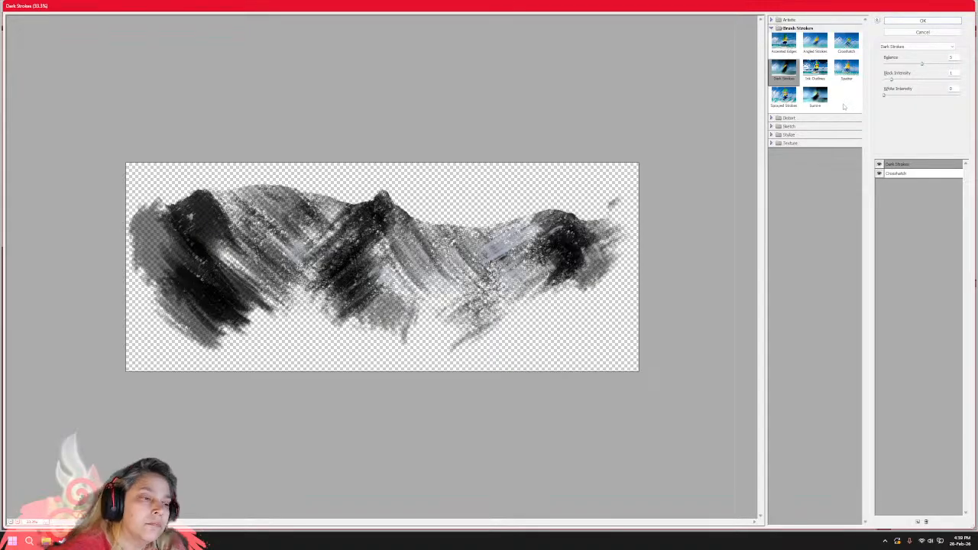
left_click(934, 21)
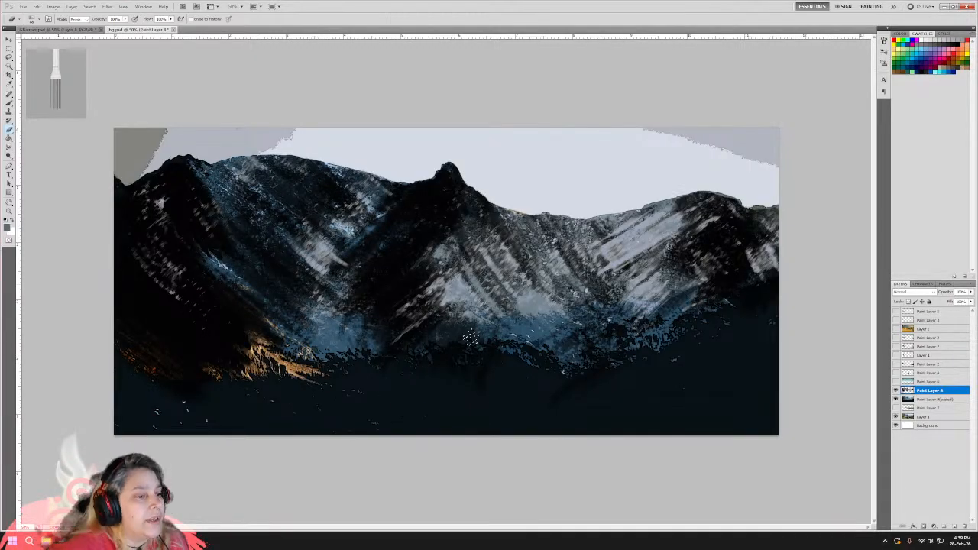
Try the Overlay blend mode on the filtered paint layer and set its blend mode to Multiply.
left_click(932, 293)
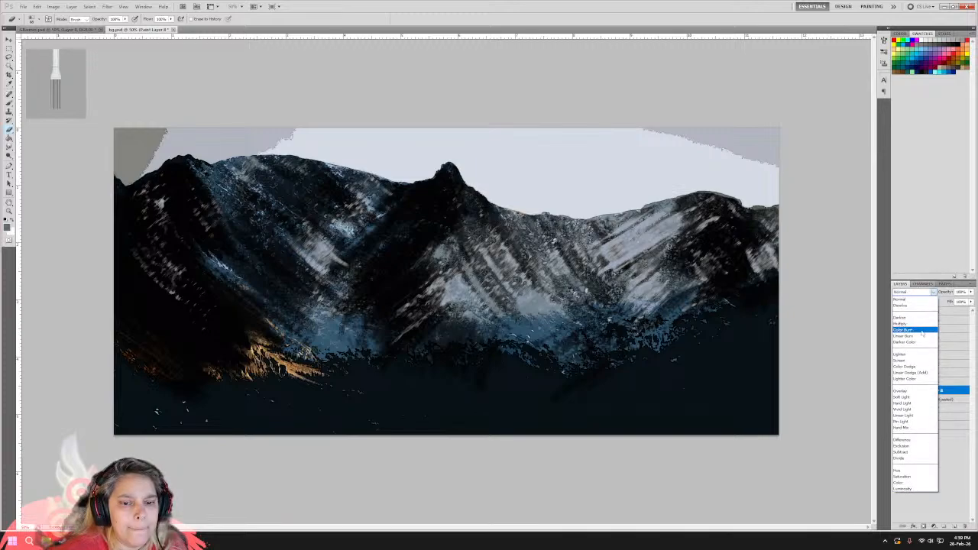
left_click(908, 391)
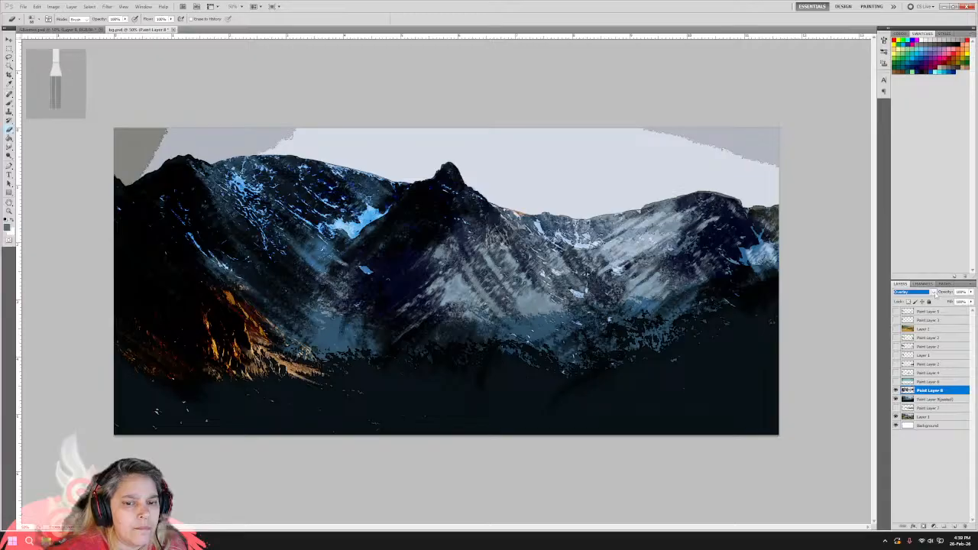
left_click(935, 294)
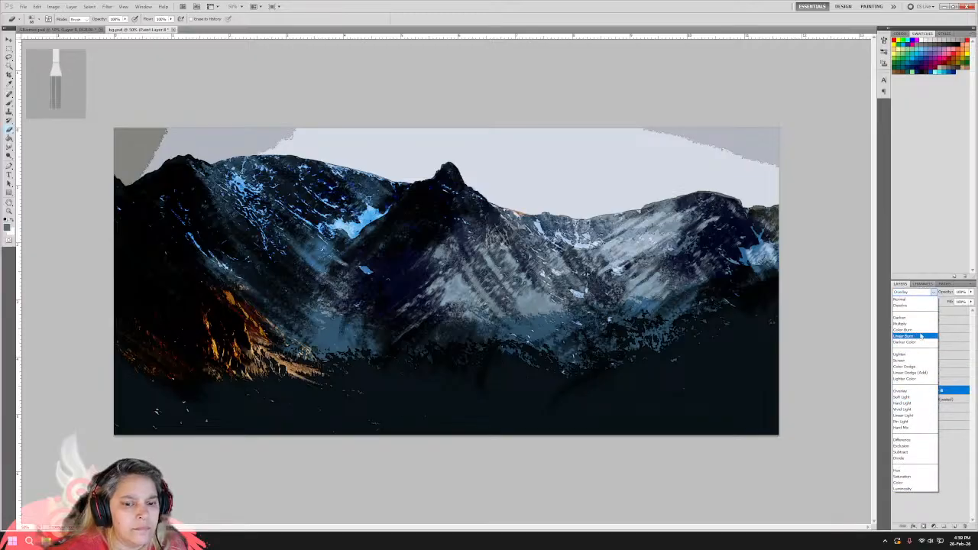
key("Escape")
key("Down")
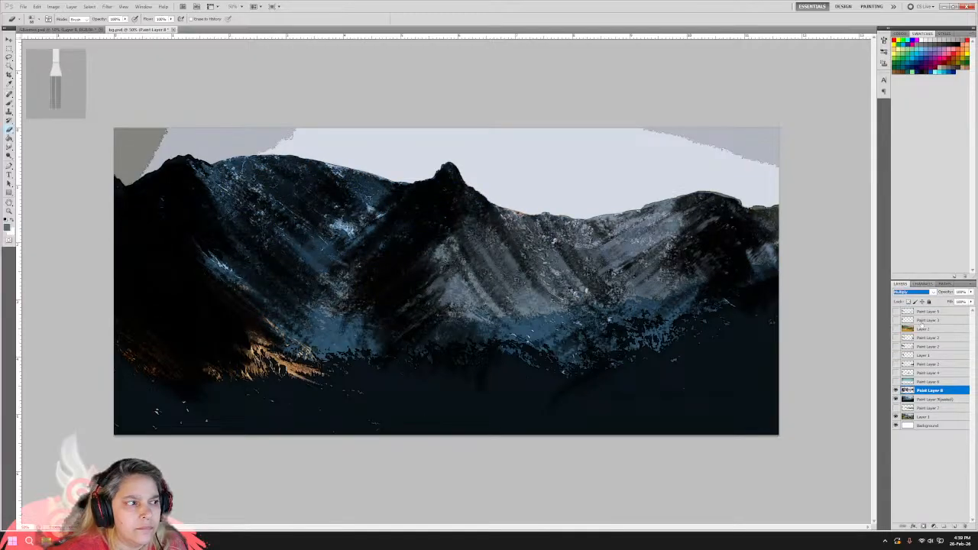
key("Down")
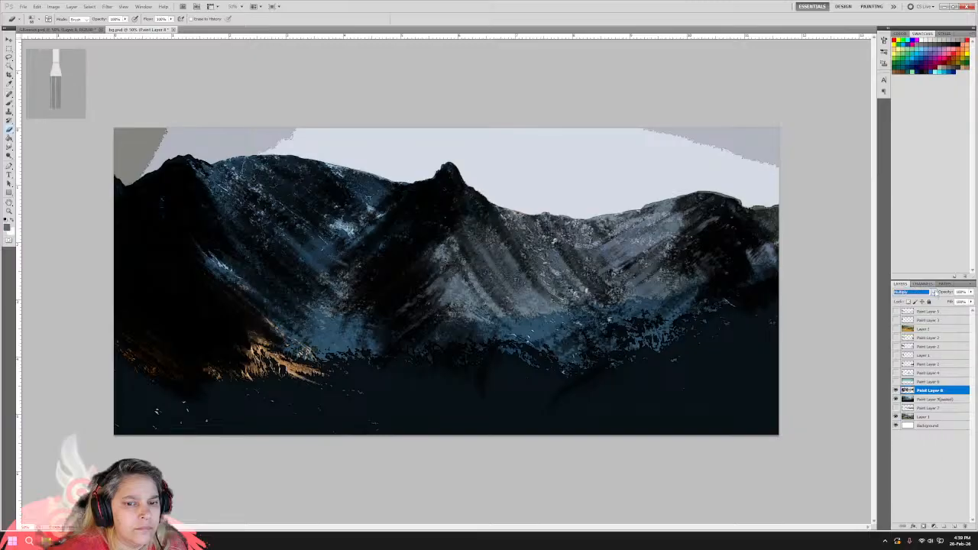
Lower the opacity of the Multiply paint layer to about 74%.
left_click(970, 292)
left_click_drag(967, 301, 960, 300)
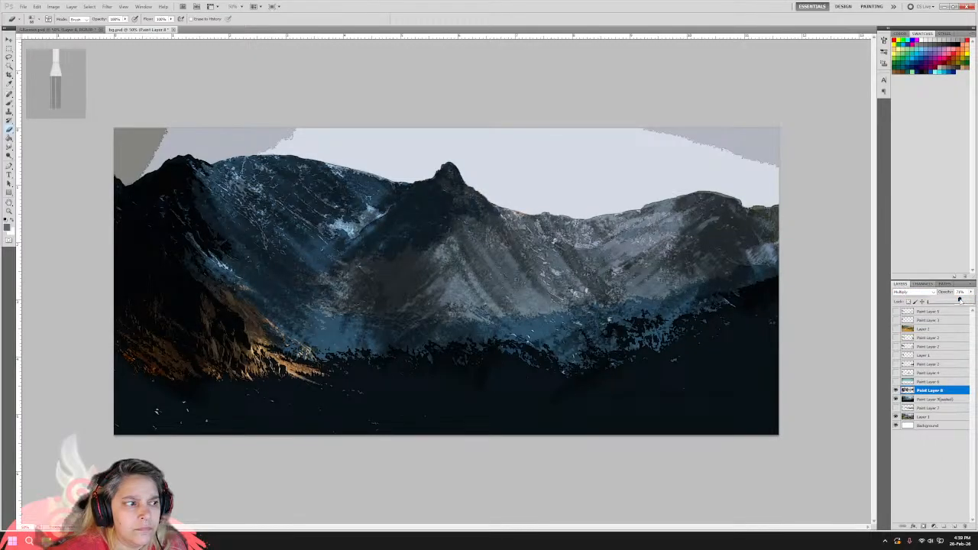
left_click_drag(959, 300, 959, 300)
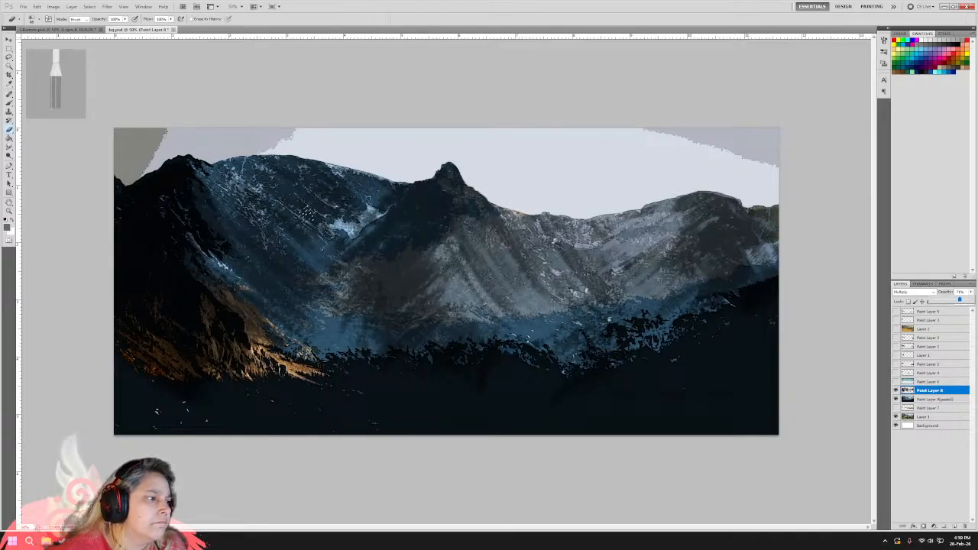
Make the pasted paint layer active, select its large pale sky area with the Magic Wand and delete it.
left_click(10, 66)
left_click(130, 145)
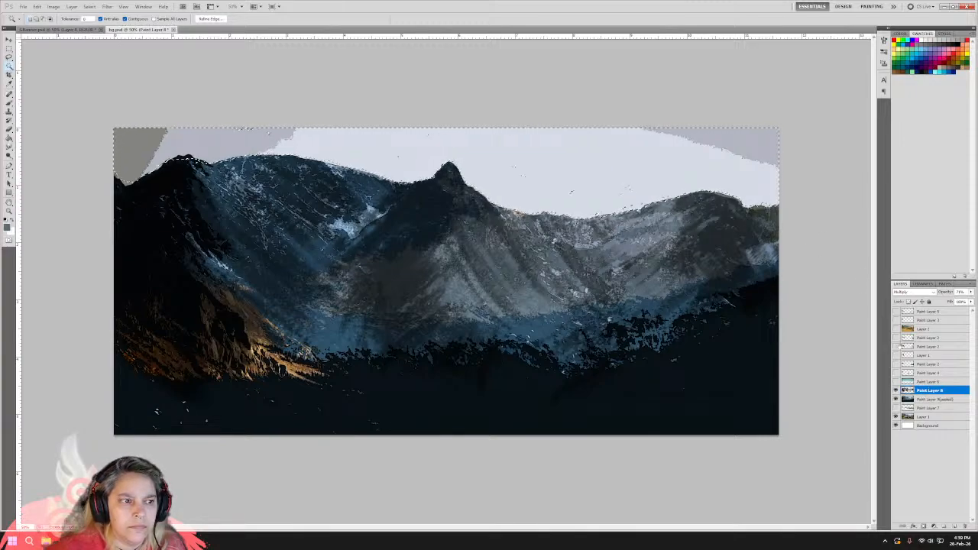
key("ctrl+d")
left_click(926, 398)
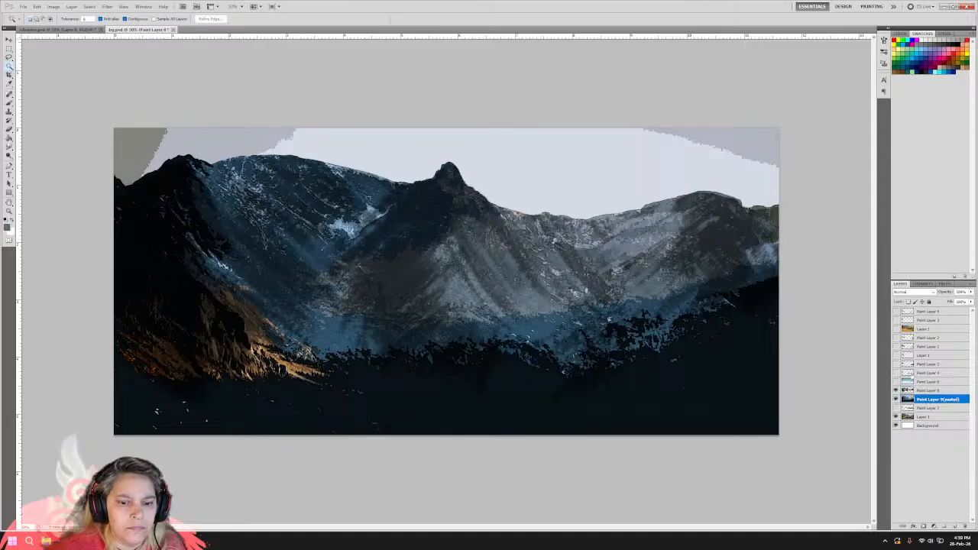
left_click(725, 162)
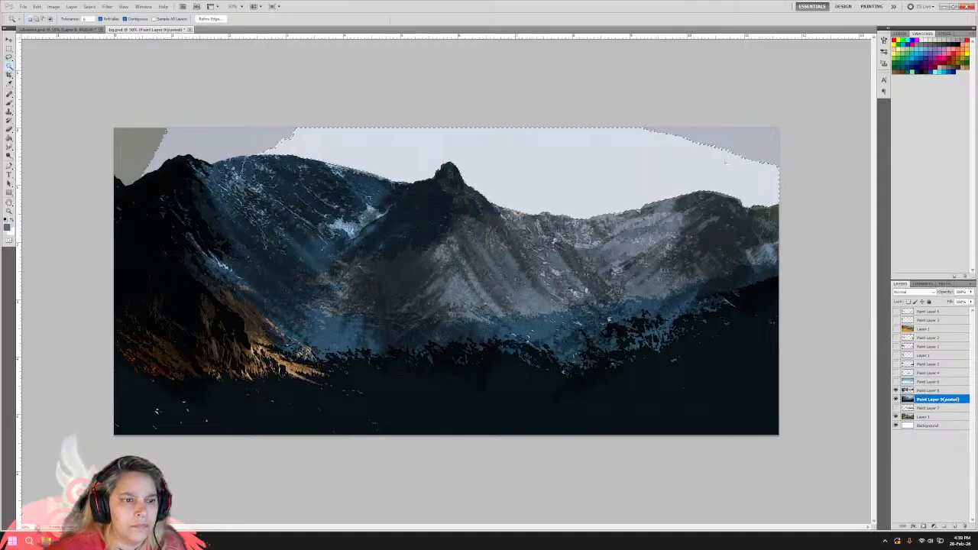
key("Delete")
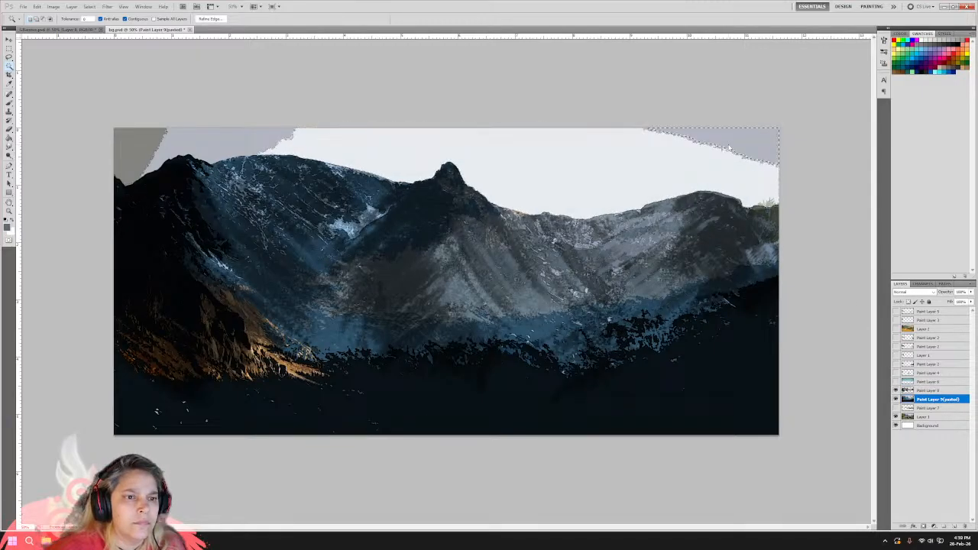
Delete the remaining grey sky patches in the upper corners of the pasted paint layer and clear the selection.
left_click(729, 149)
left_click(223, 141, "shift")
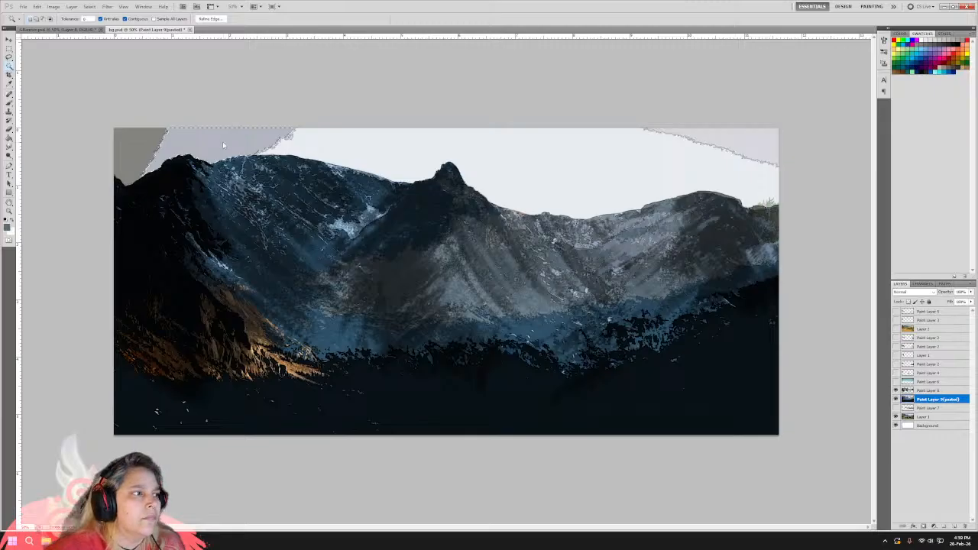
key("Delete")
left_click(146, 136, "shift")
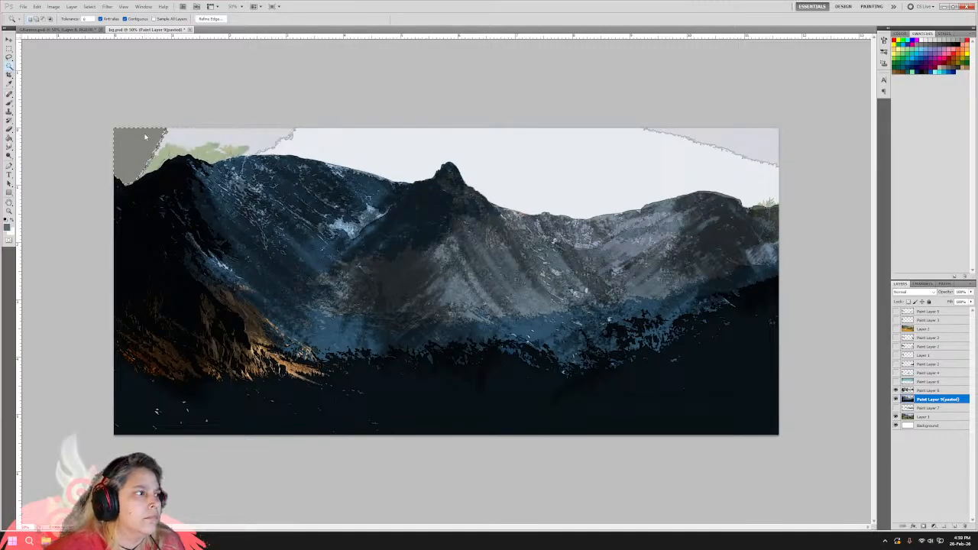
key("Delete")
key("ctrl+d")
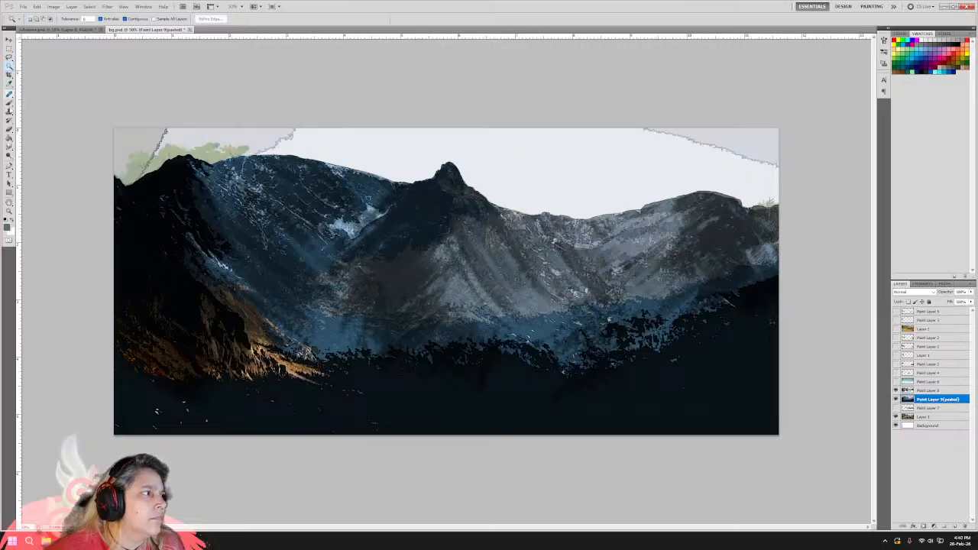
Erase the thin leftover outlines between the deleted sky patches using a hard round eraser.
left_click(10, 129)
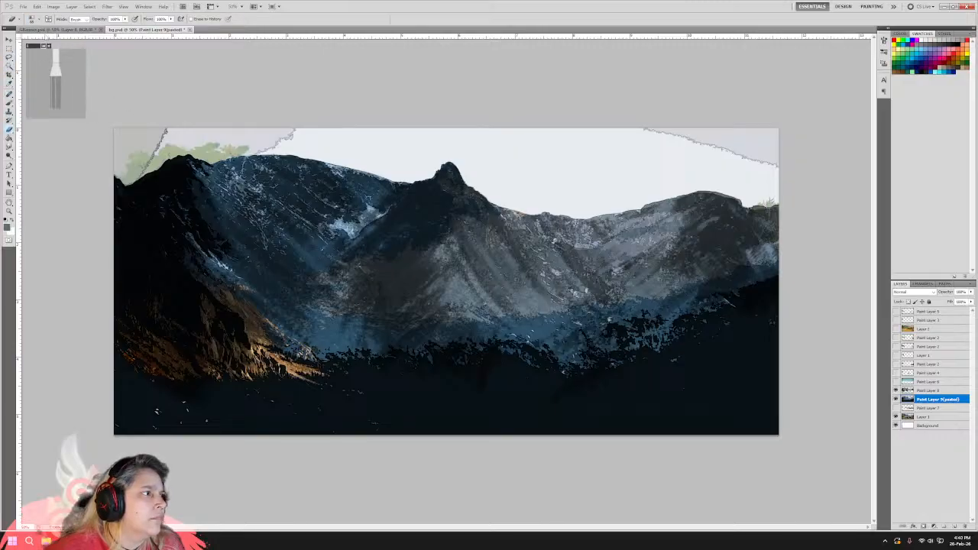
left_click(31, 71)
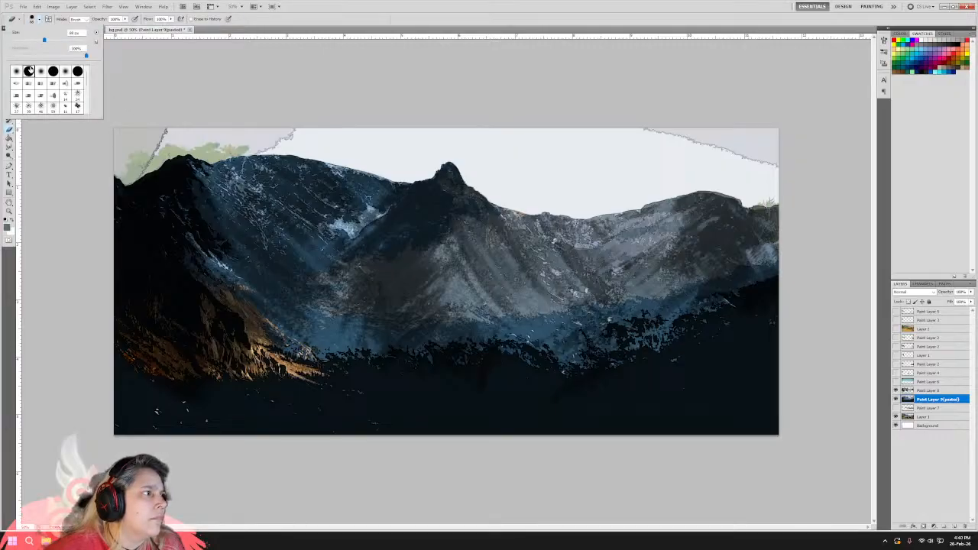
left_click_drag(168, 126, 147, 164)
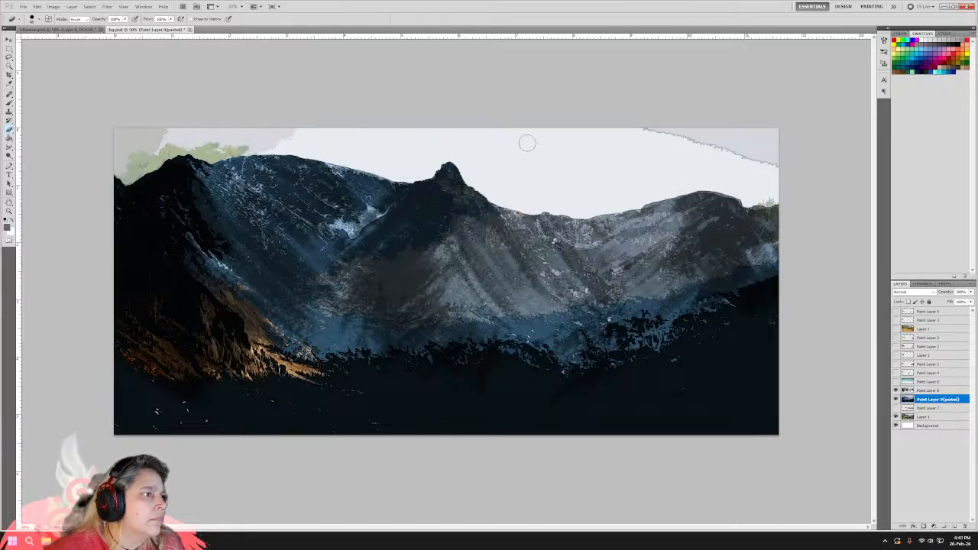
mouse_move(644, 133)
left_mouse_down()
mouse_move(763, 151)
mouse_move(719, 148)
mouse_move(791, 165)
left_mouse_up()
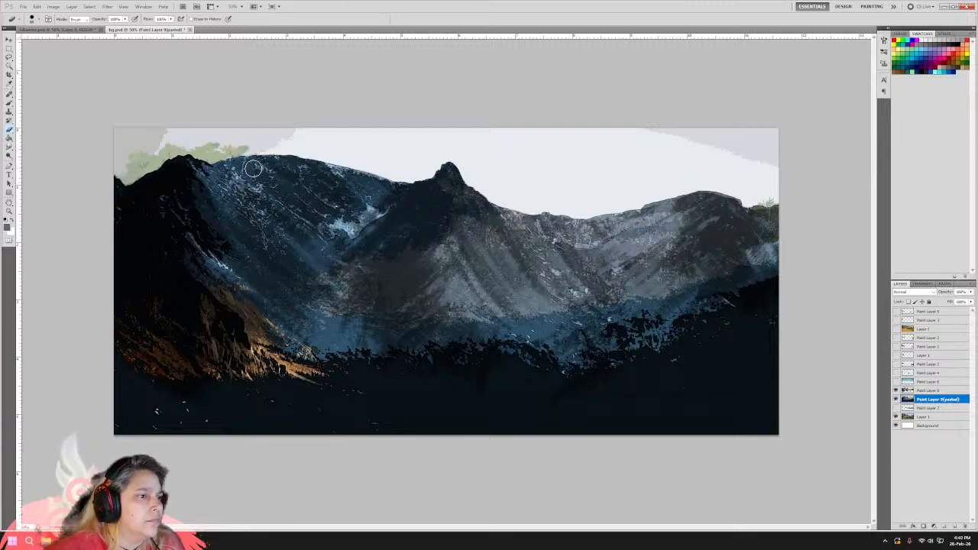
Select the whole canvas, hide the lower Layer 1 and Background, and copy the visible mountain layers merged.
left_click(9, 48)
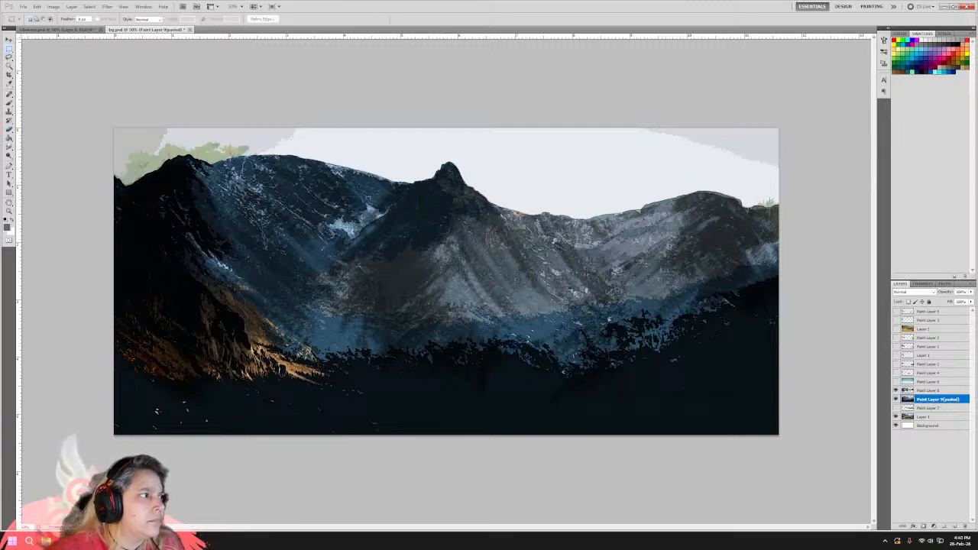
key("ctrl+a")
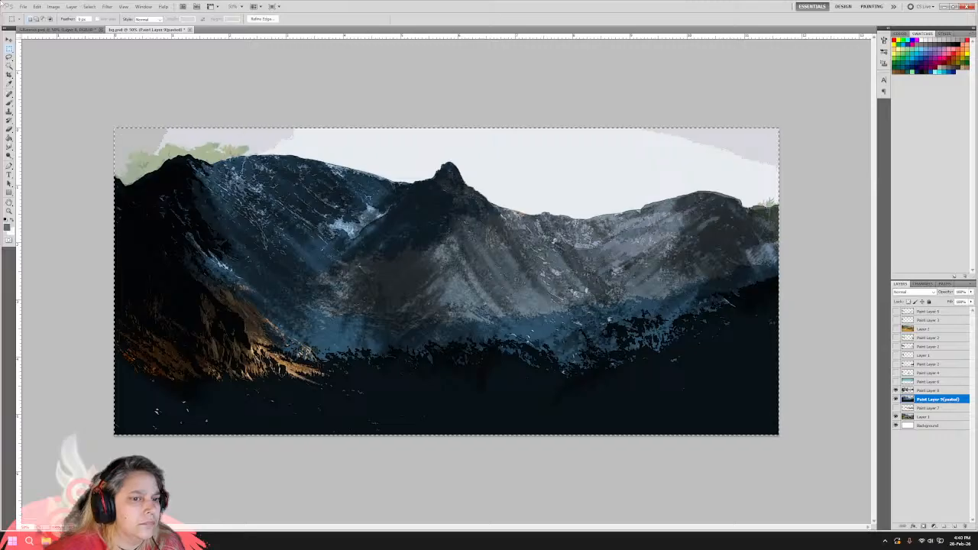
left_click(37, 6)
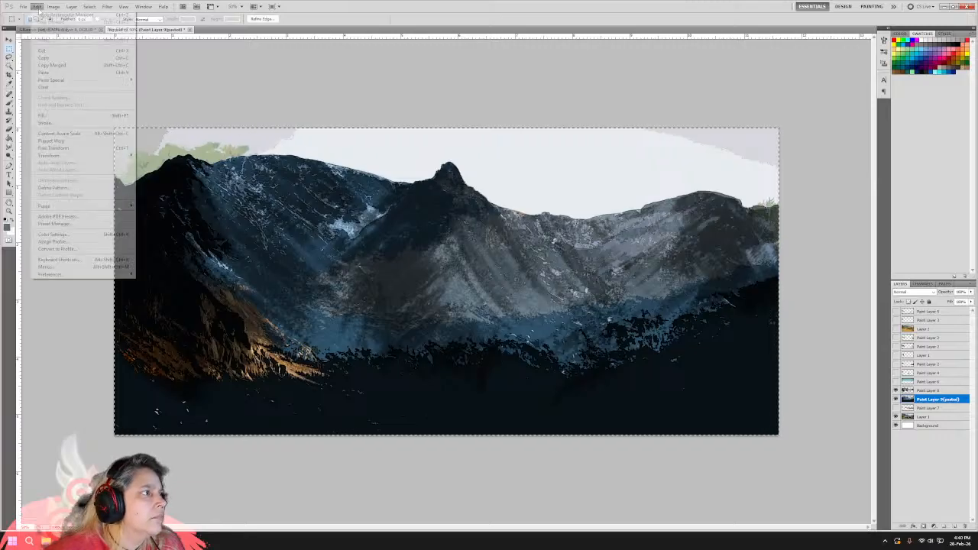
left_click(47, 67)
left_click(896, 417)
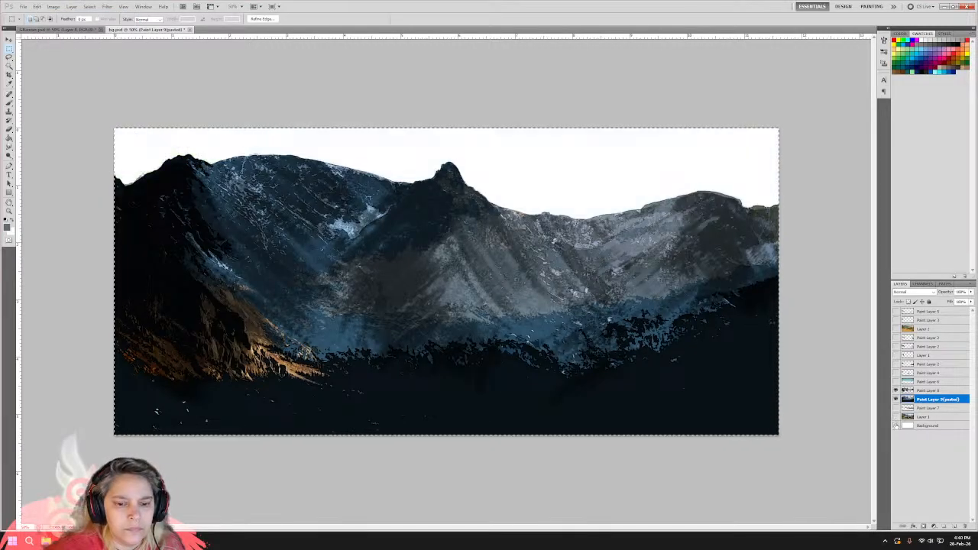
left_click(896, 426)
left_click(36, 7)
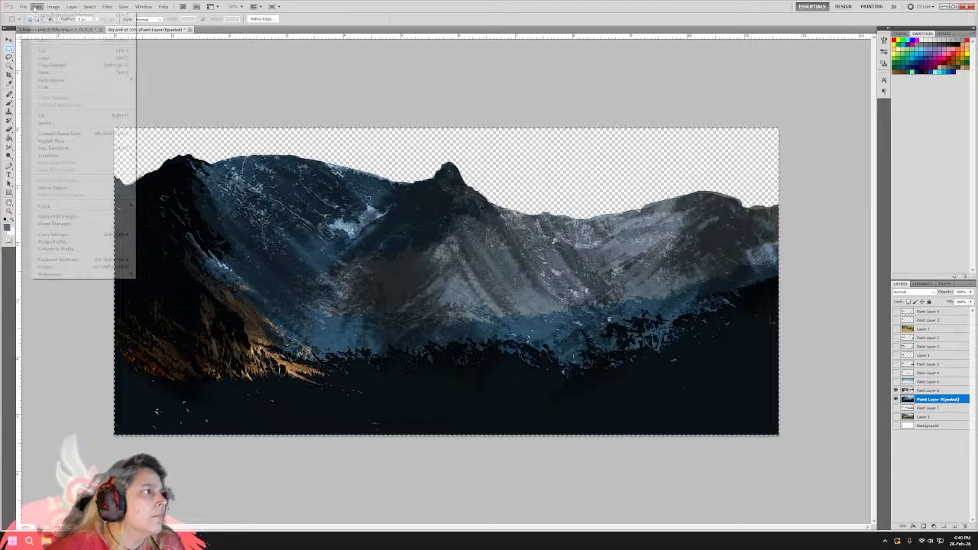
left_click(71, 64)
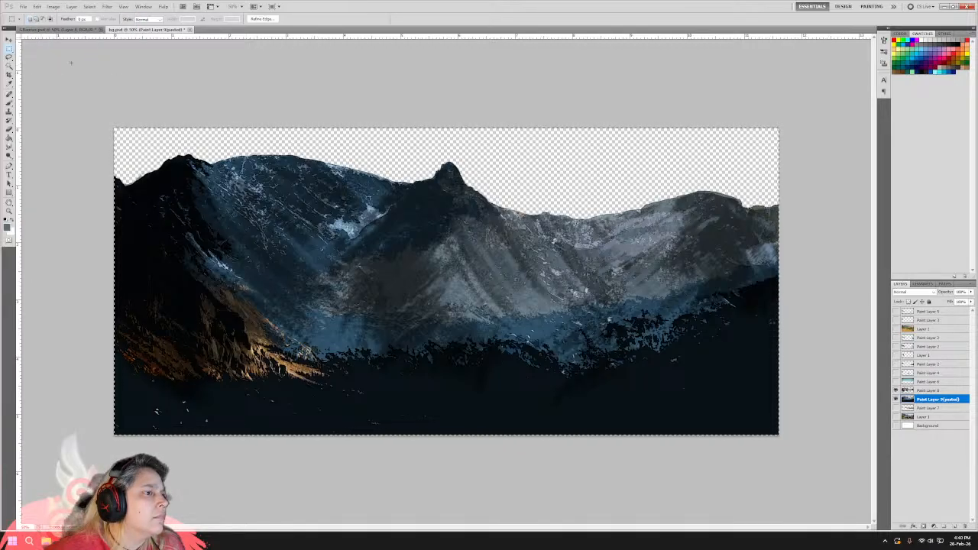
Paste the merged mountains into the banner document, hide the old mountain Layer 8, show the sky group and move the pasted layer above it.
left_click(61, 29)
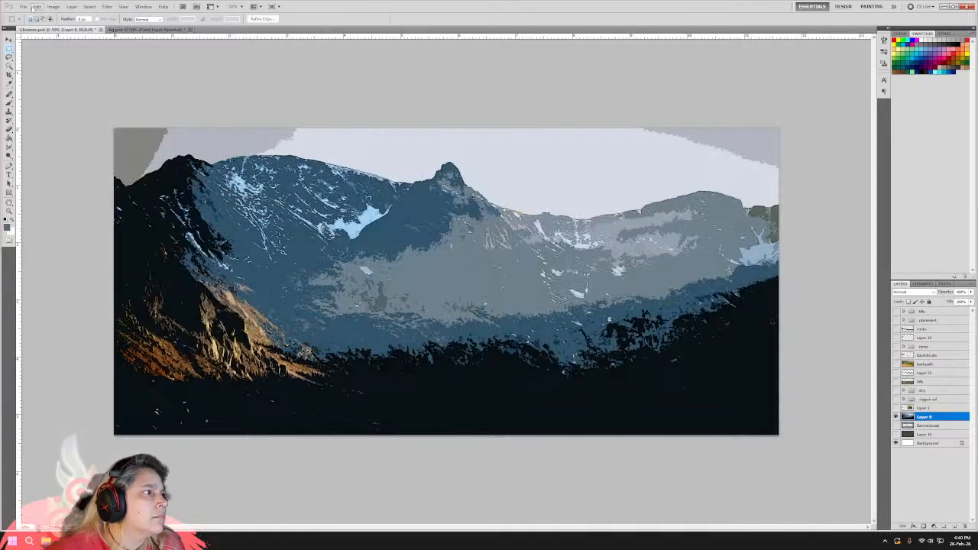
left_click(36, 7)
left_click(44, 72)
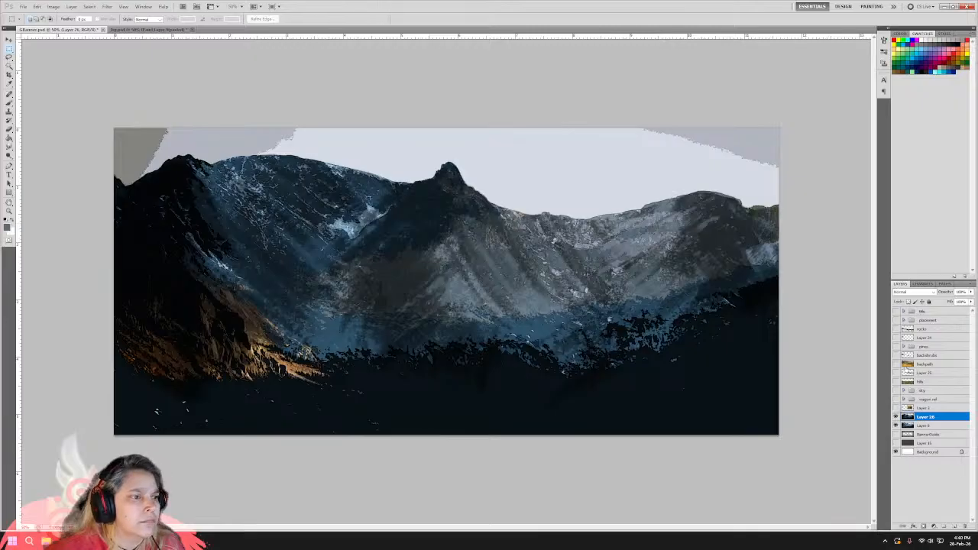
left_click(895, 426)
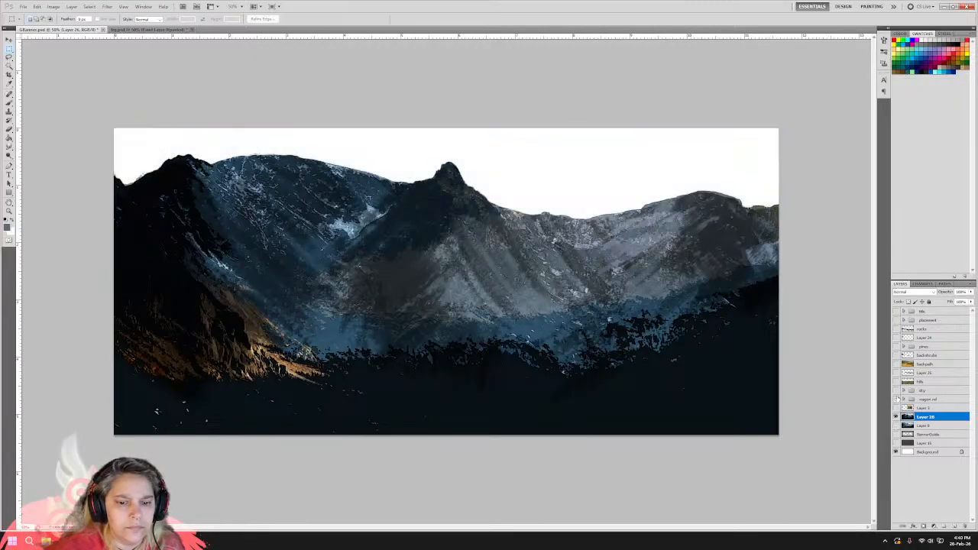
left_click(896, 390)
left_click_drag(925, 417, 919, 391)
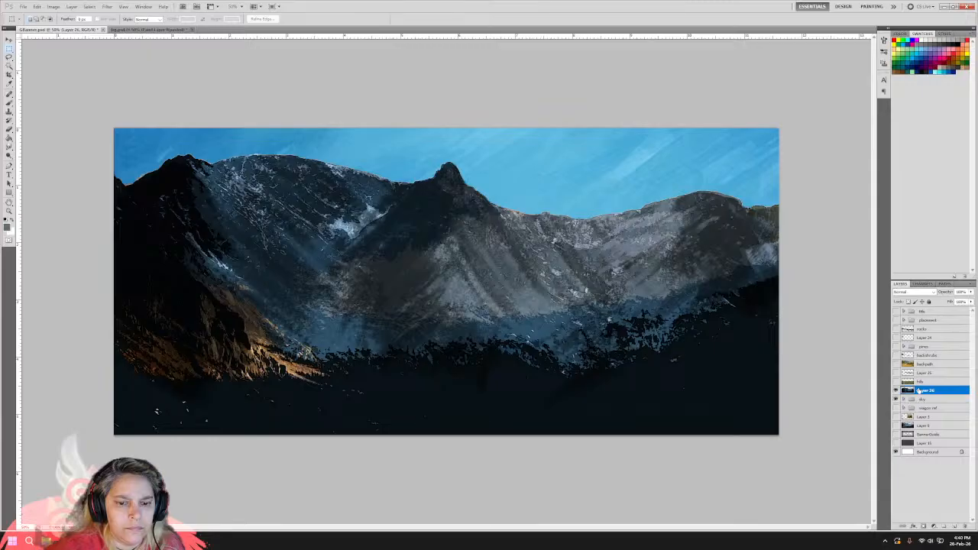
Show the yellow hills, back shrubs, pines, Layer 24 and rocks in front of the mountains, keep backpath hidden, and save the document.
left_click(895, 373)
left_click(896, 365)
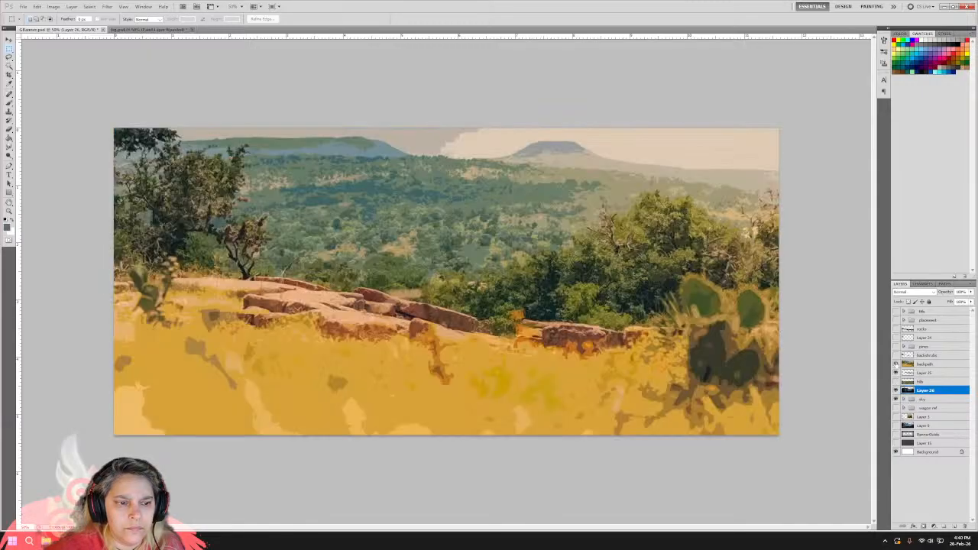
left_click(896, 356)
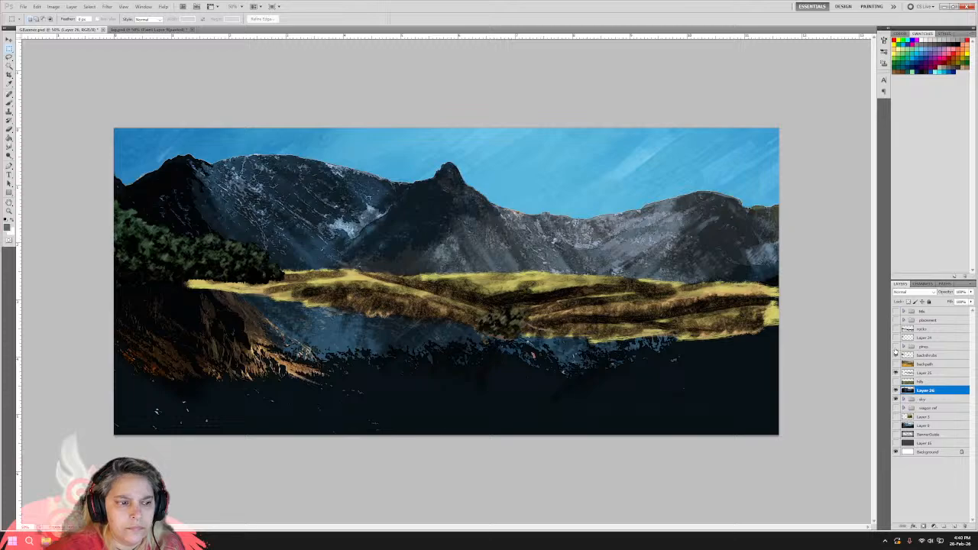
left_click(896, 346)
left_click(895, 338)
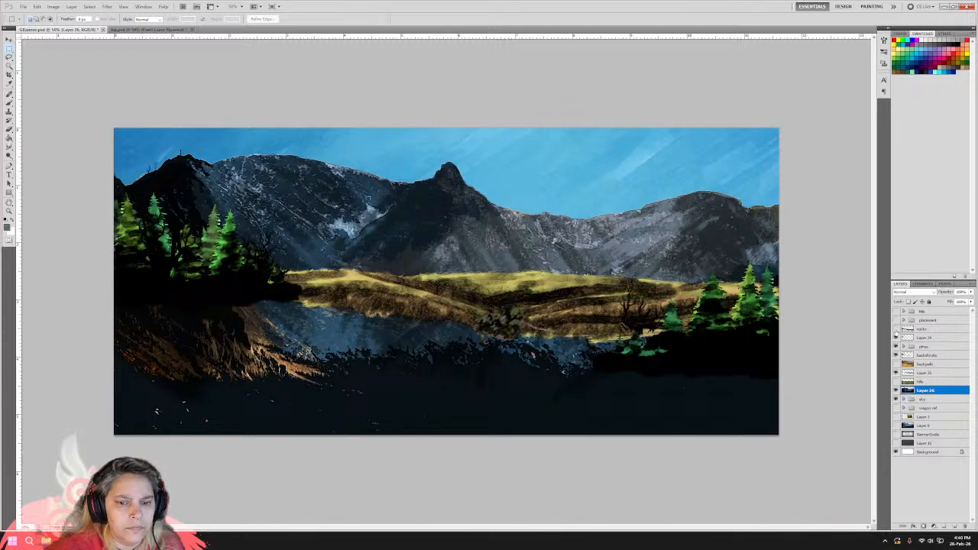
left_click(895, 330)
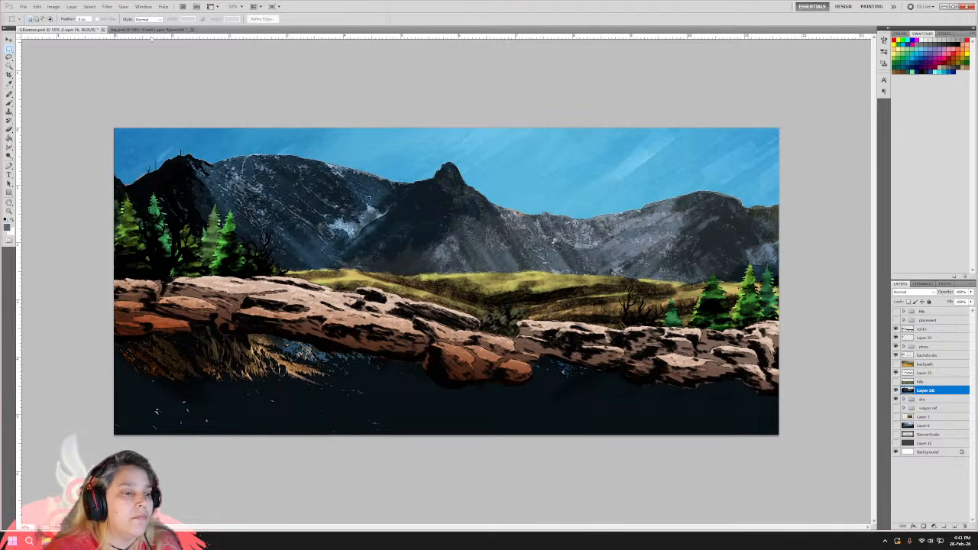
left_click(24, 6)
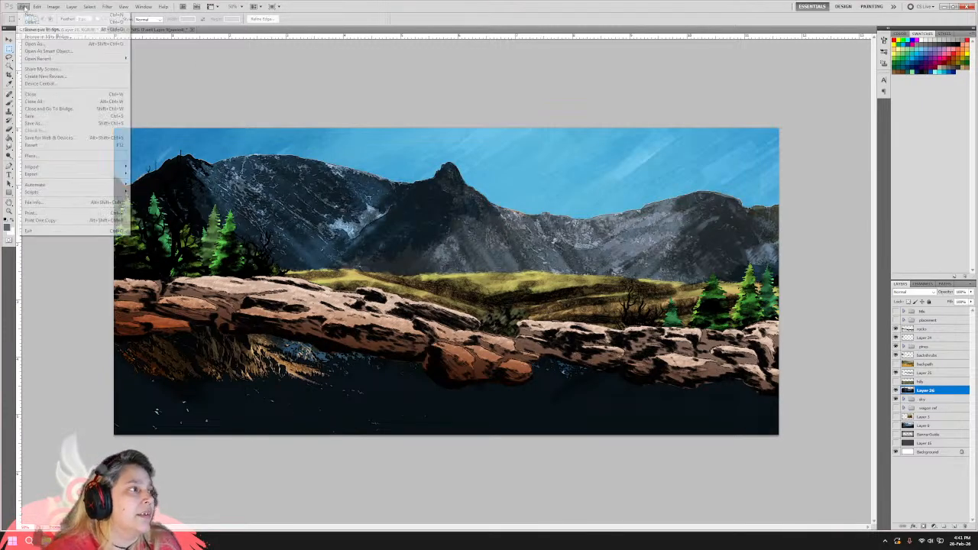
left_click(34, 116)
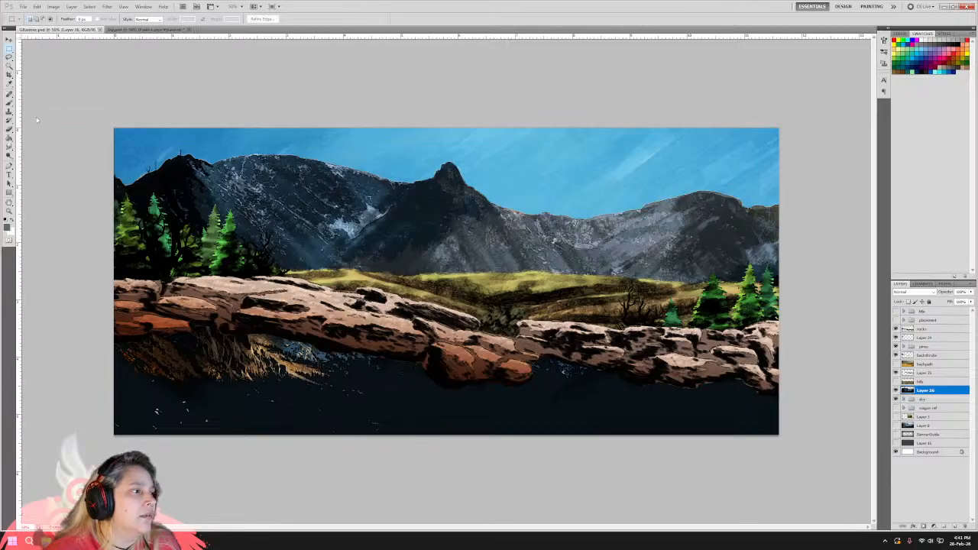
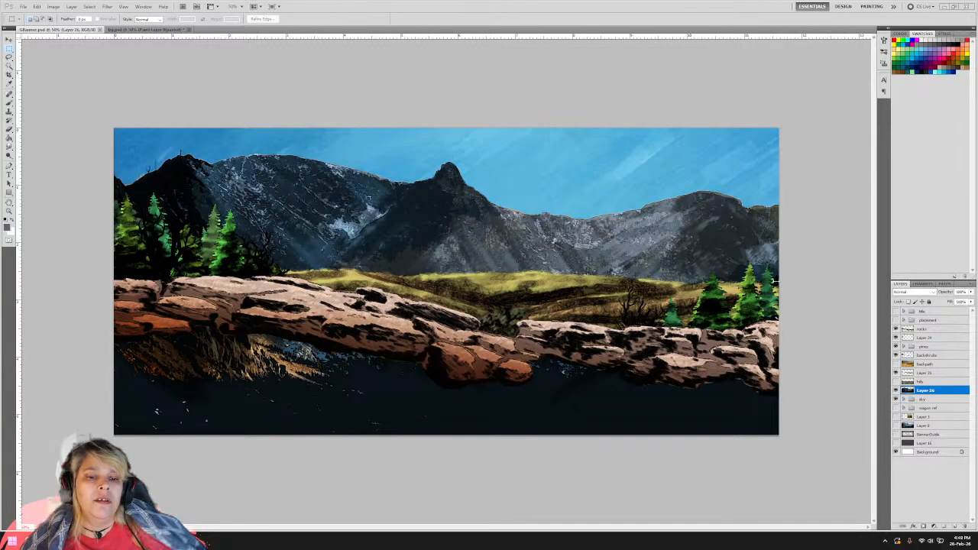
Open the Filter Gallery on the pasted mountain layer and add a Poster Edges effect above Dark Strokes and Crosshatch.
left_click(107, 7)
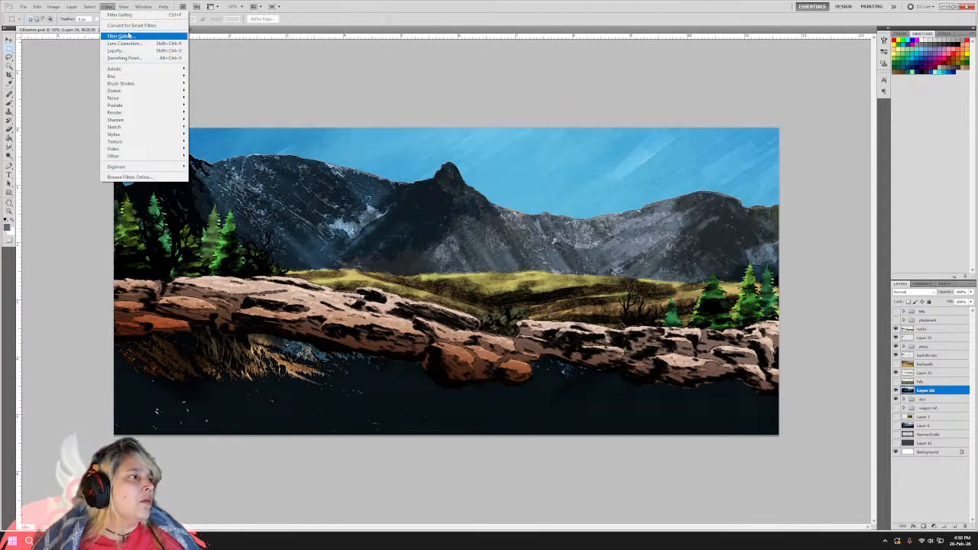
left_click(130, 36)
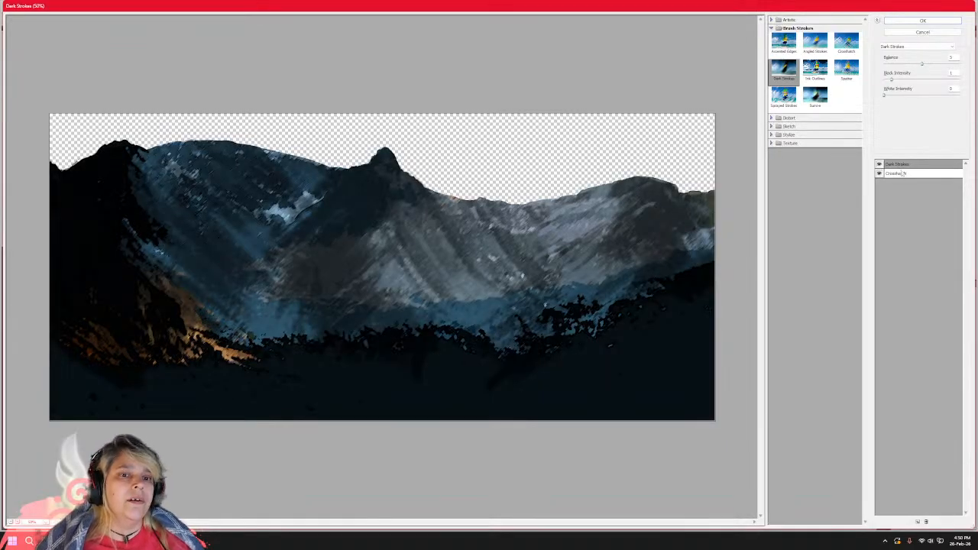
left_click(878, 164)
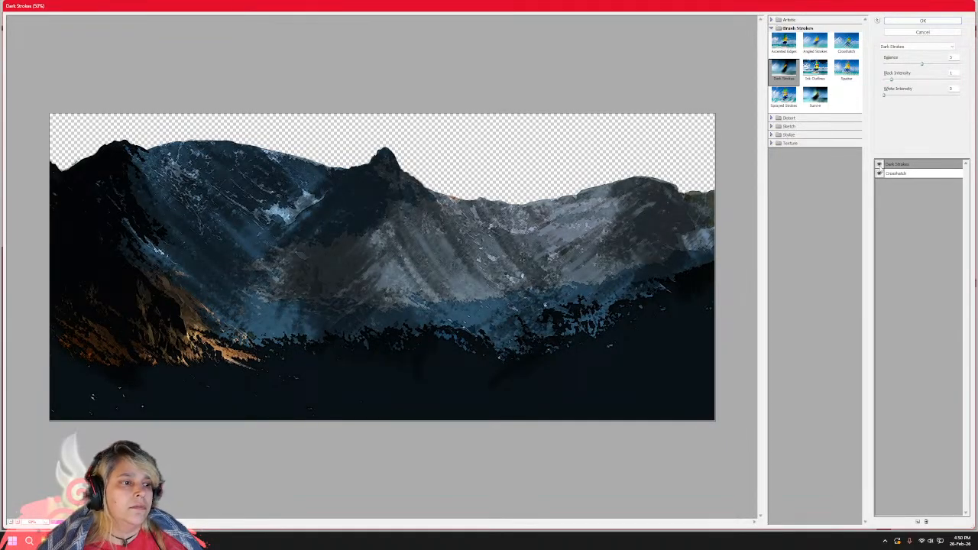
left_click(918, 522)
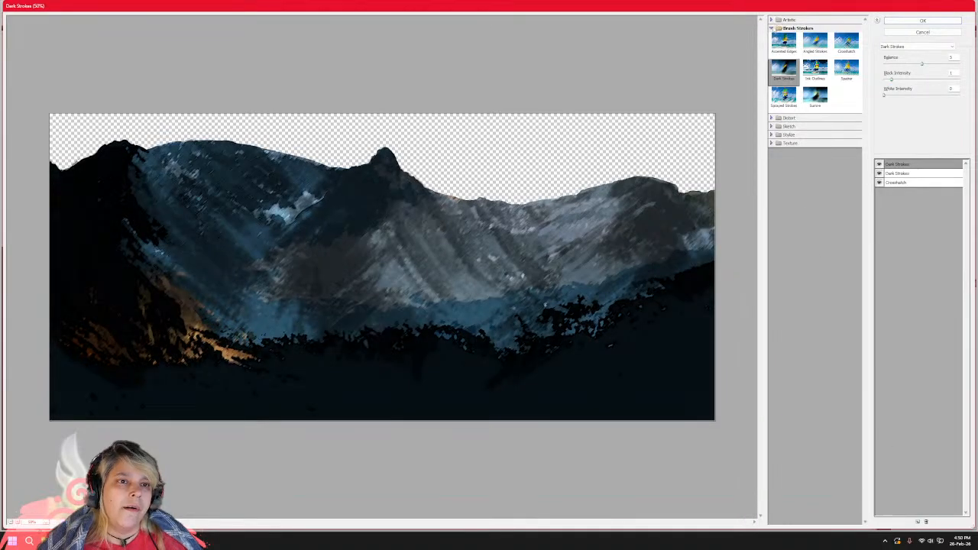
left_click(772, 29)
left_click(772, 20)
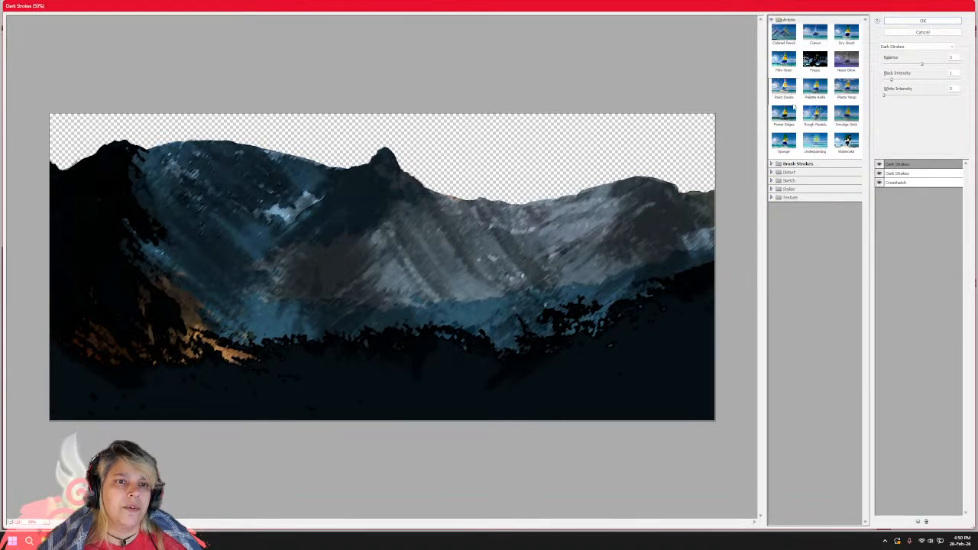
left_click(783, 115)
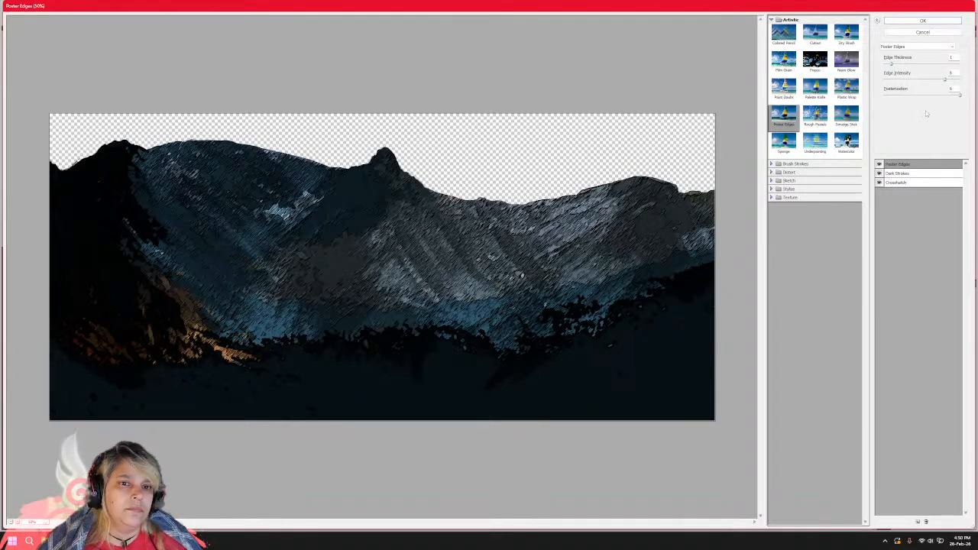
Hide the Crosshatch effect in the filter stack and set the Edge Intensity of Poster Edges to 10.
left_click(878, 173)
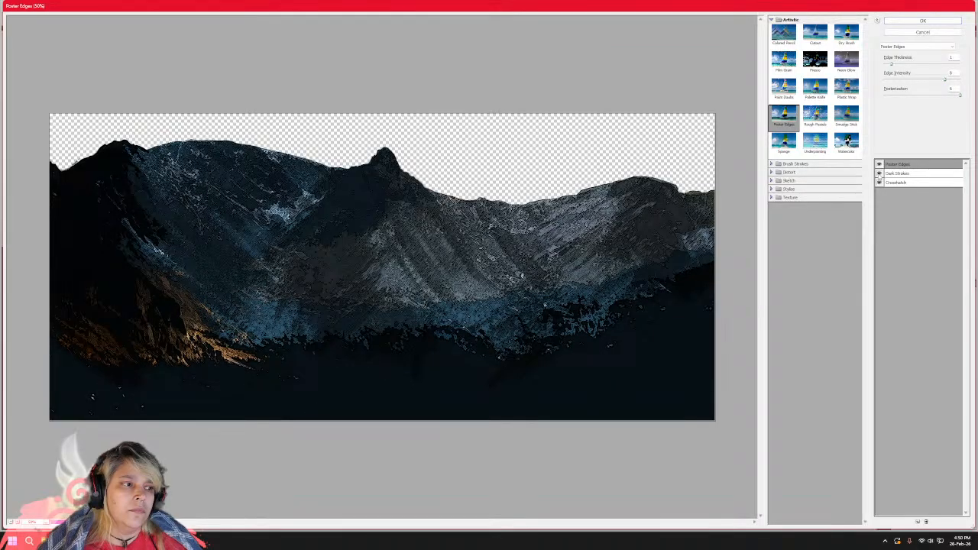
left_click(878, 183)
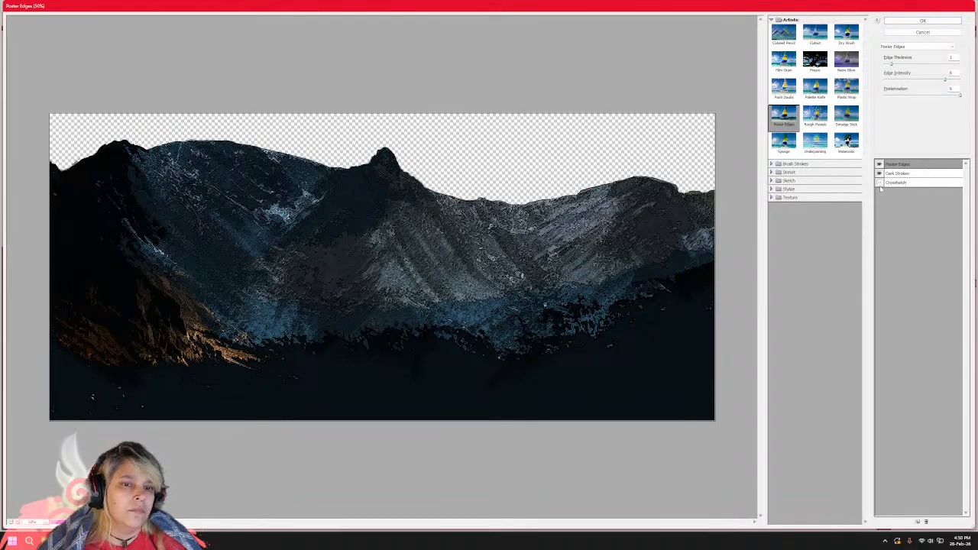
left_click(879, 182)
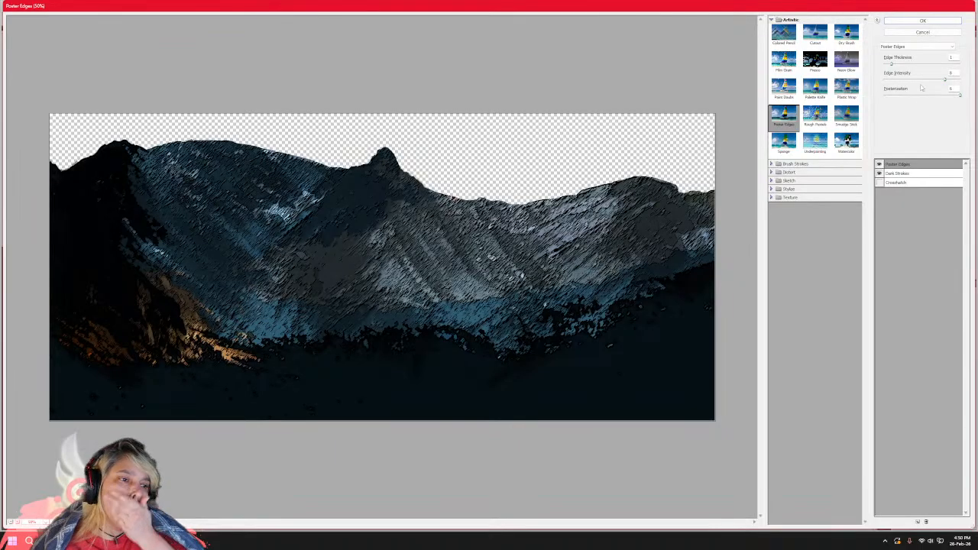
left_click(951, 73)
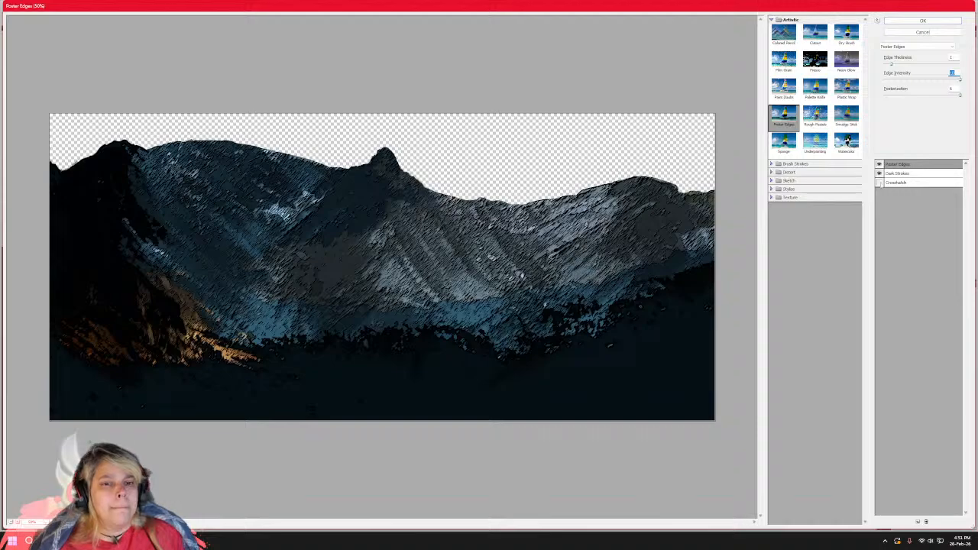
Compare the mountain preview with the Dark Strokes and Crosshatch effects switched on and off.
left_click(878, 173)
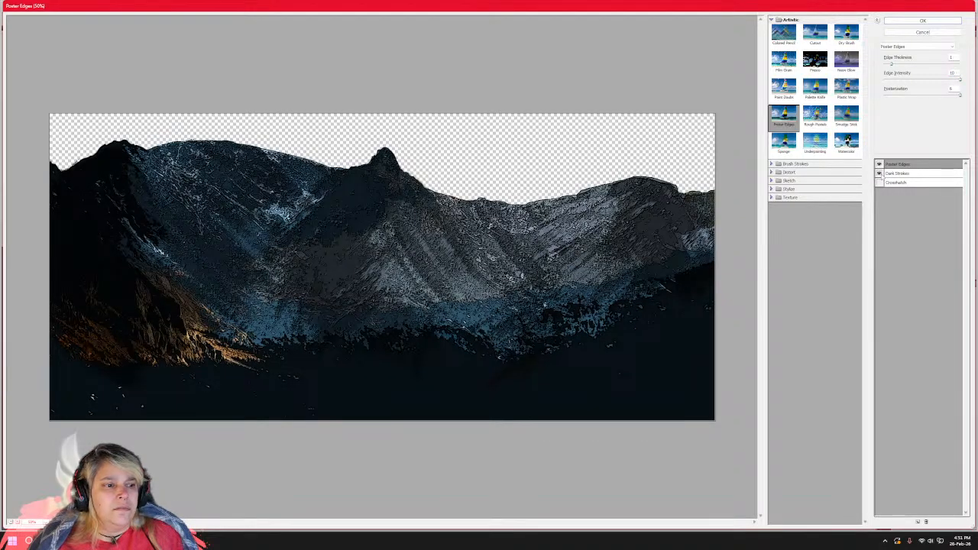
left_click(879, 182)
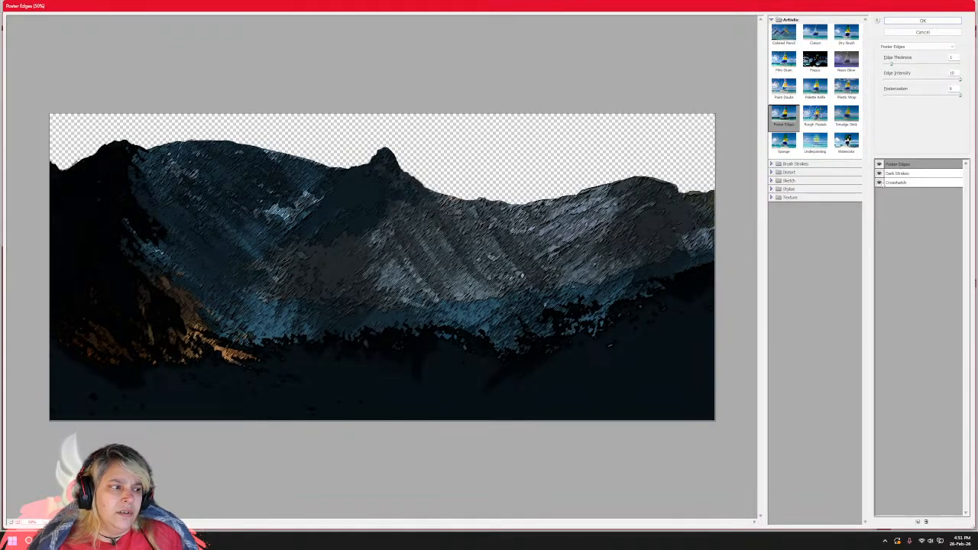
left_click(880, 183)
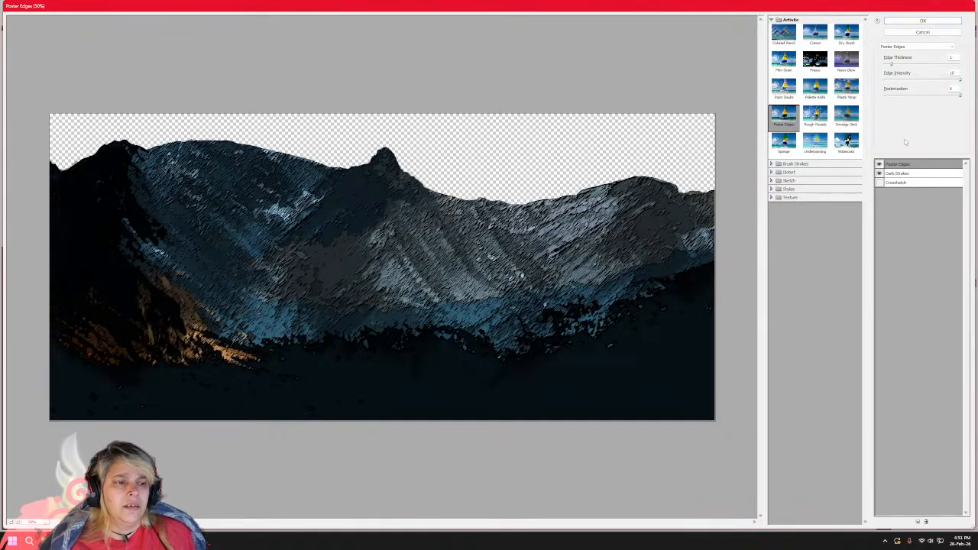
Try Poster Edges with an Edge Thickness of 0, and set the Edge Thickness to 10.
left_click_drag(891, 65, 882, 66)
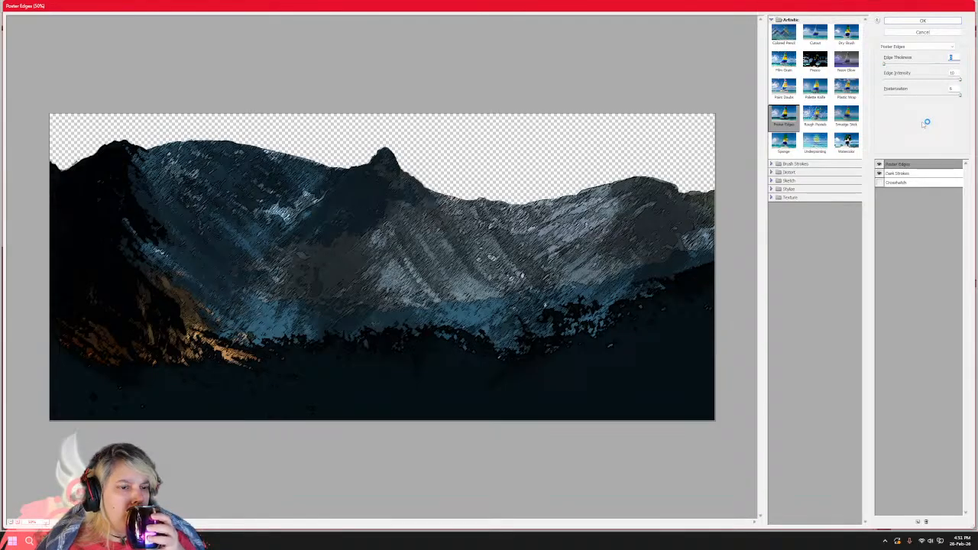
left_click(880, 174)
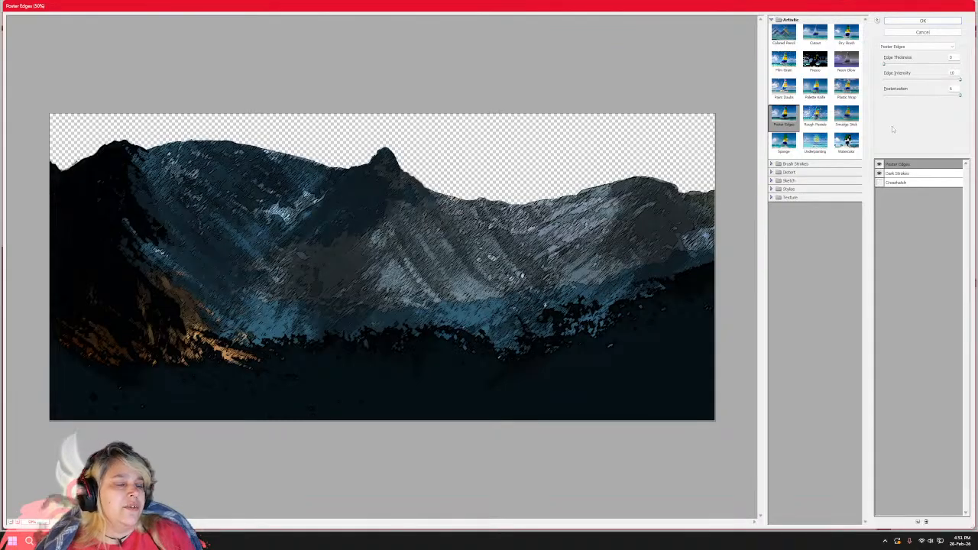
left_click_drag(885, 65, 901, 64)
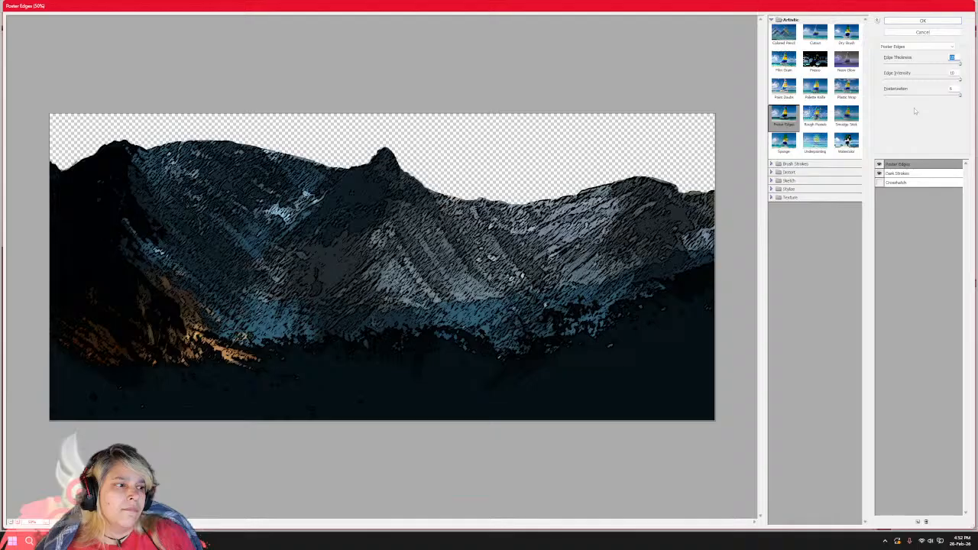
type("2")
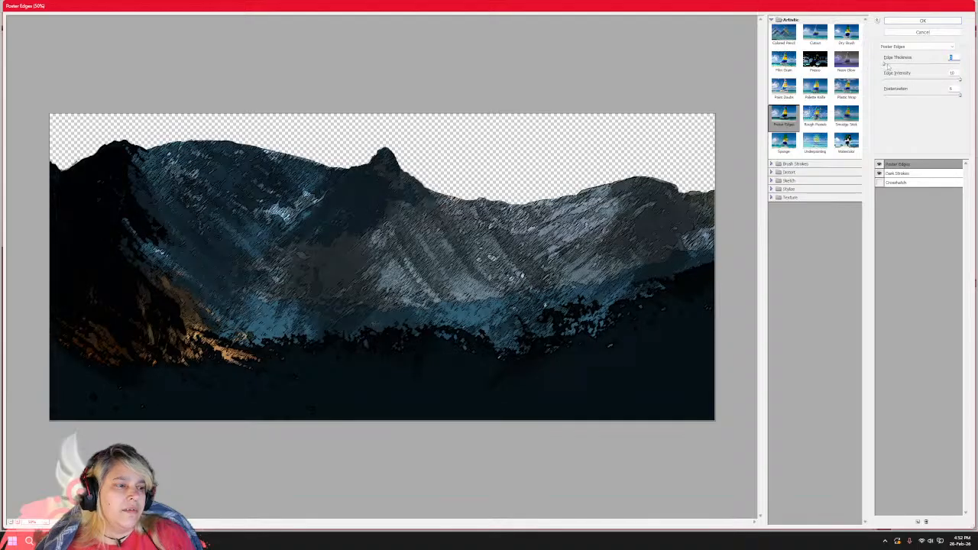
left_click_drag(885, 65, 968, 69)
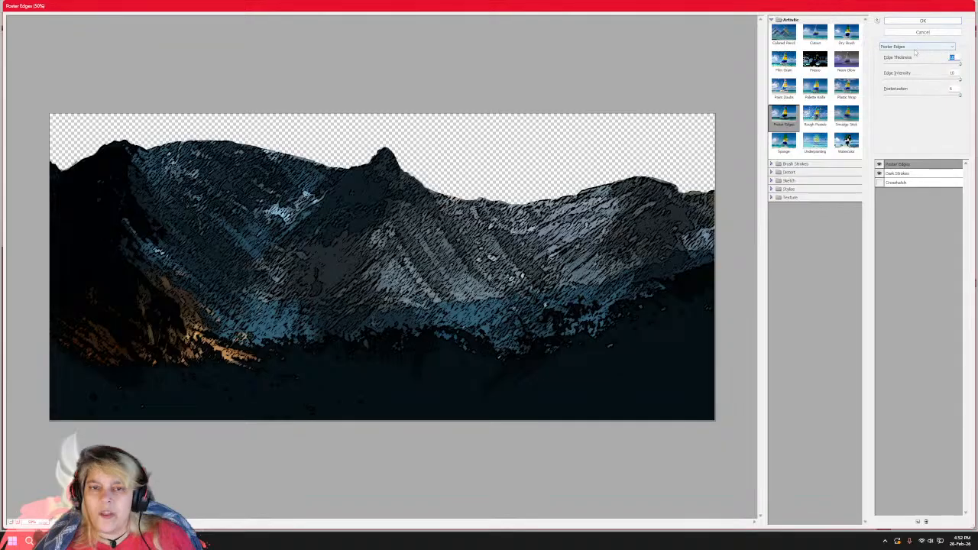
Set the Edge Thickness of Poster Edges to 0 and apply the filter stack to the mountain layer.
left_click(907, 64)
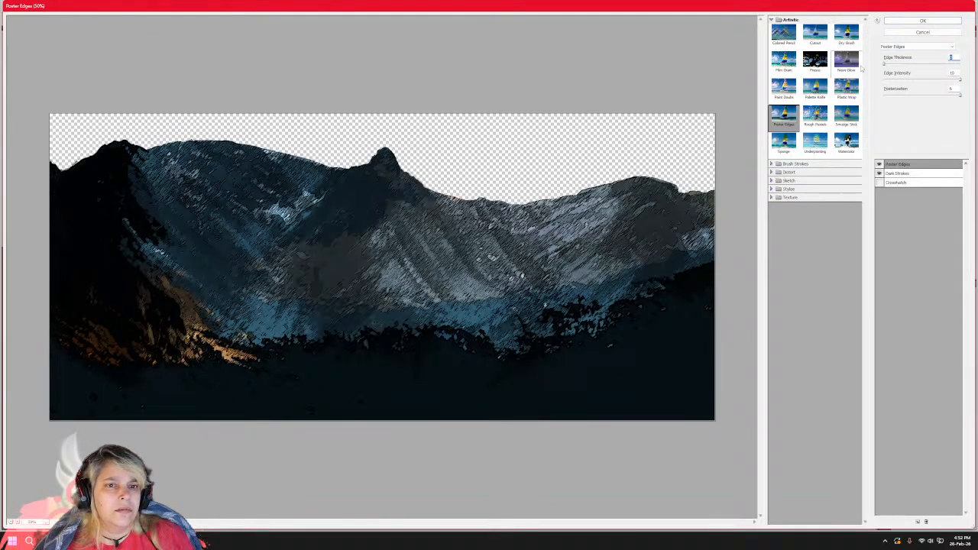
left_click(924, 22)
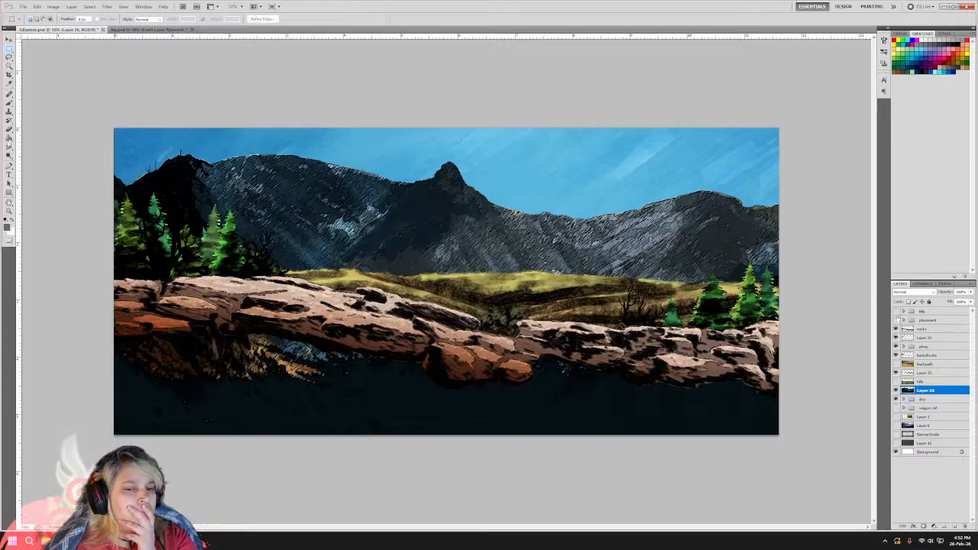
Check the filtered mountains with the title and placement groups shown, hide both groups again, and save the banner document.
left_click(896, 320)
left_click(896, 311)
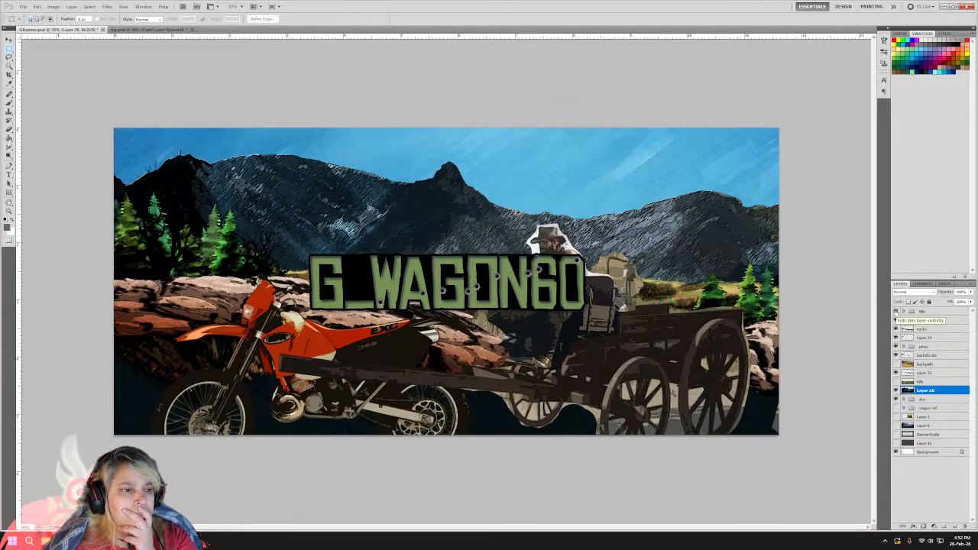
left_click(896, 312)
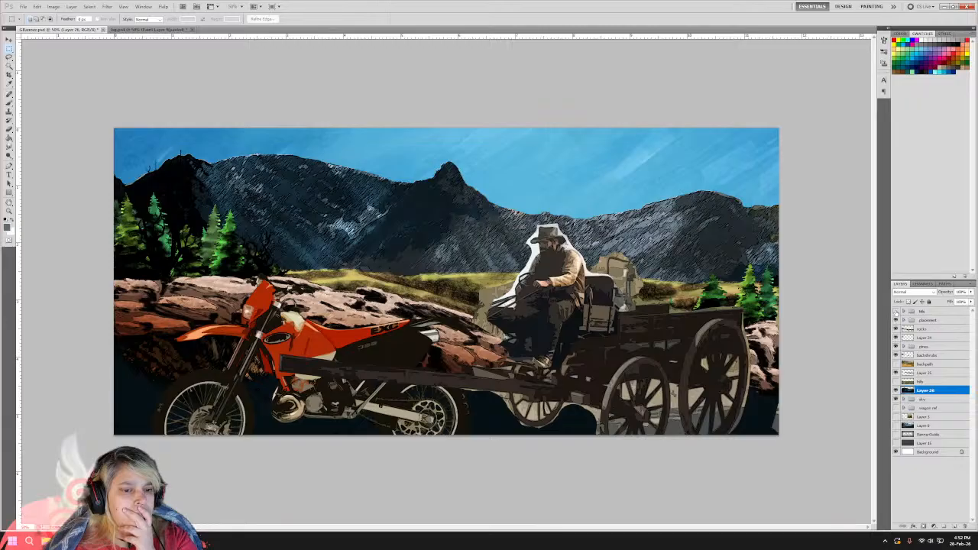
left_click(896, 320)
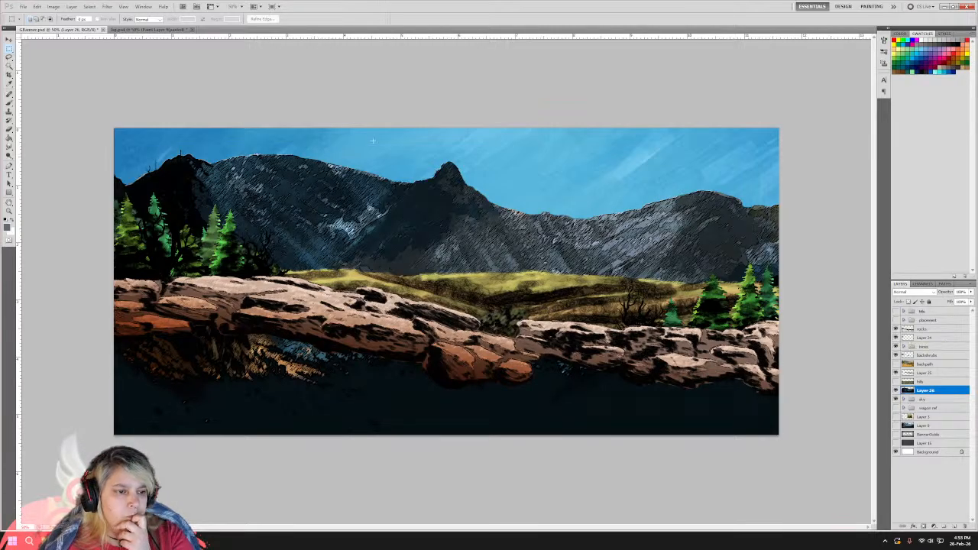
left_click(23, 6)
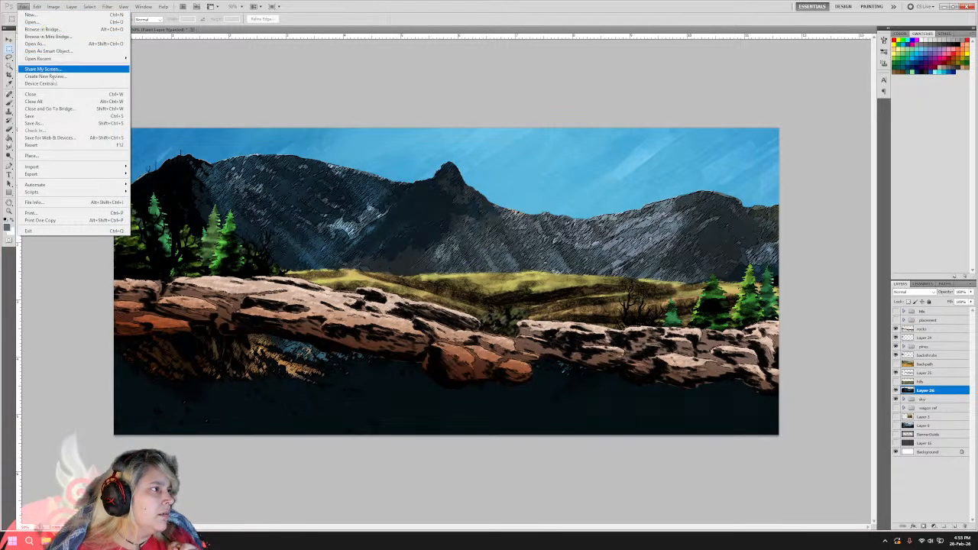
left_click(50, 116)
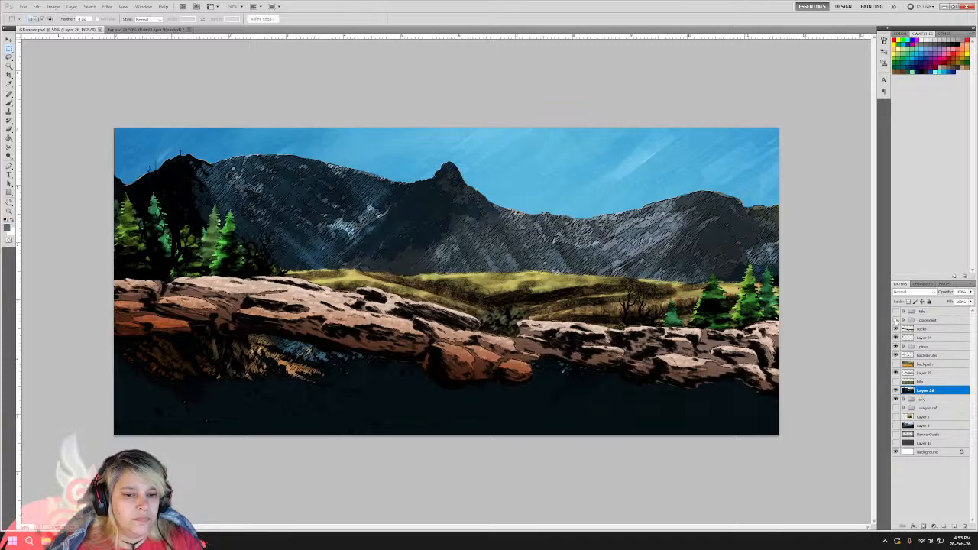
Compare the banner scene with the title and placement groups switched on and off.
left_click(896, 313)
left_click(896, 312)
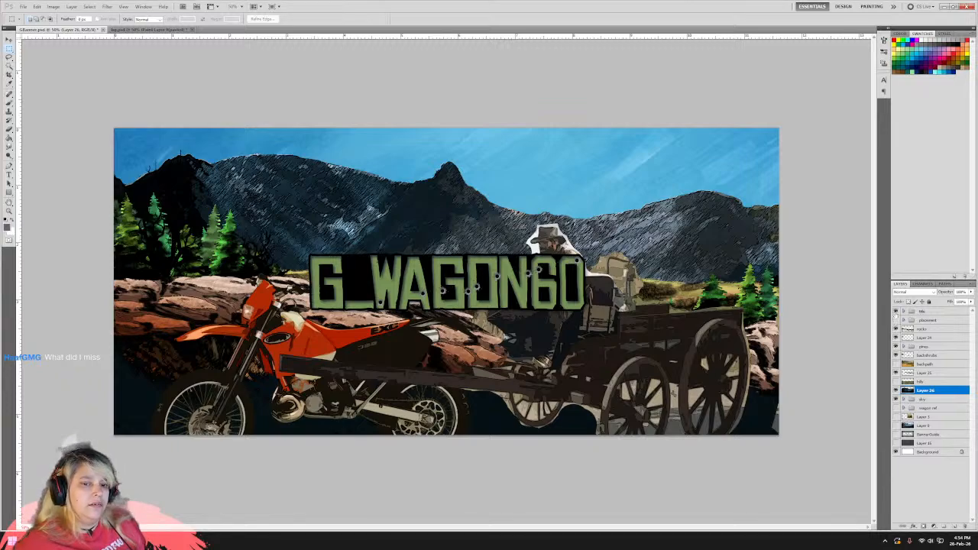
left_click(895, 320)
left_click(895, 311)
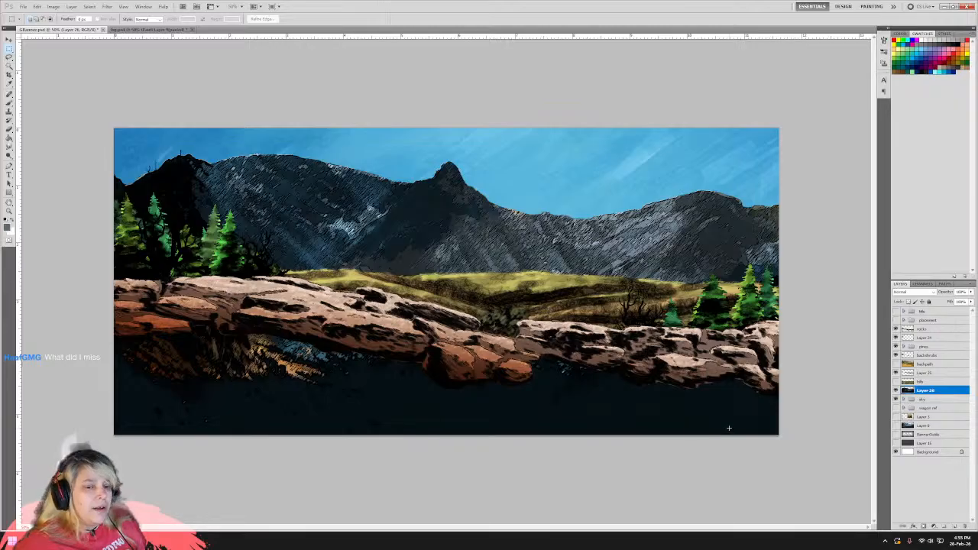
left_click(895, 319)
left_click(896, 311)
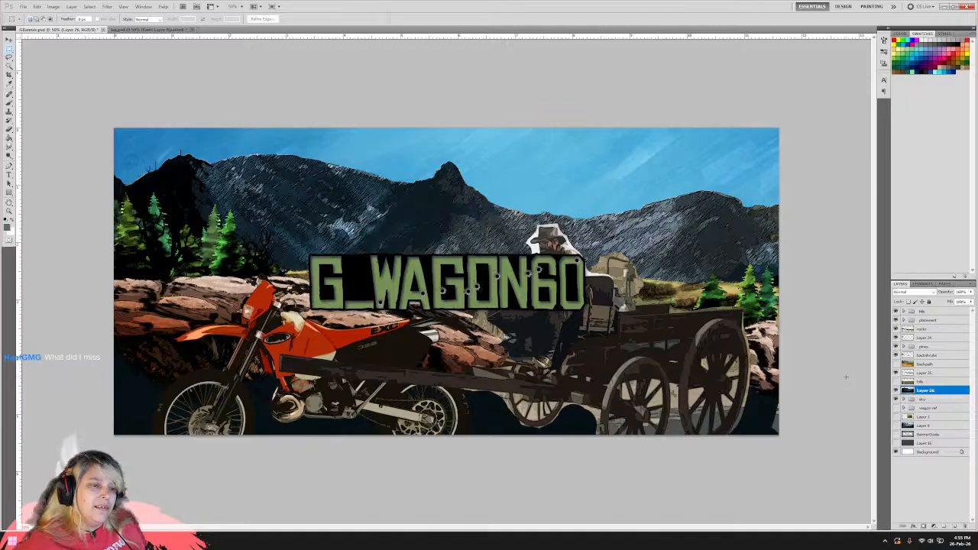
left_click(896, 320)
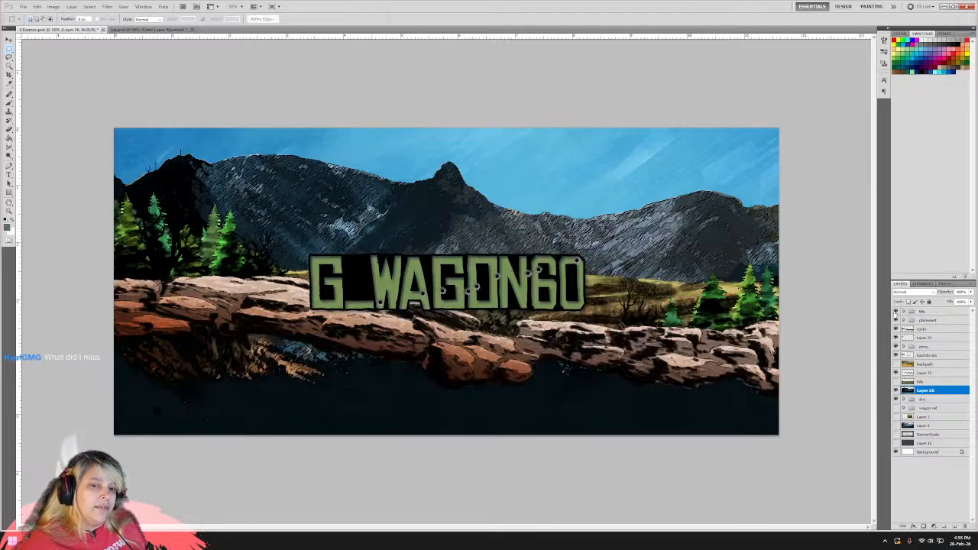
left_click(896, 320)
left_click(896, 312)
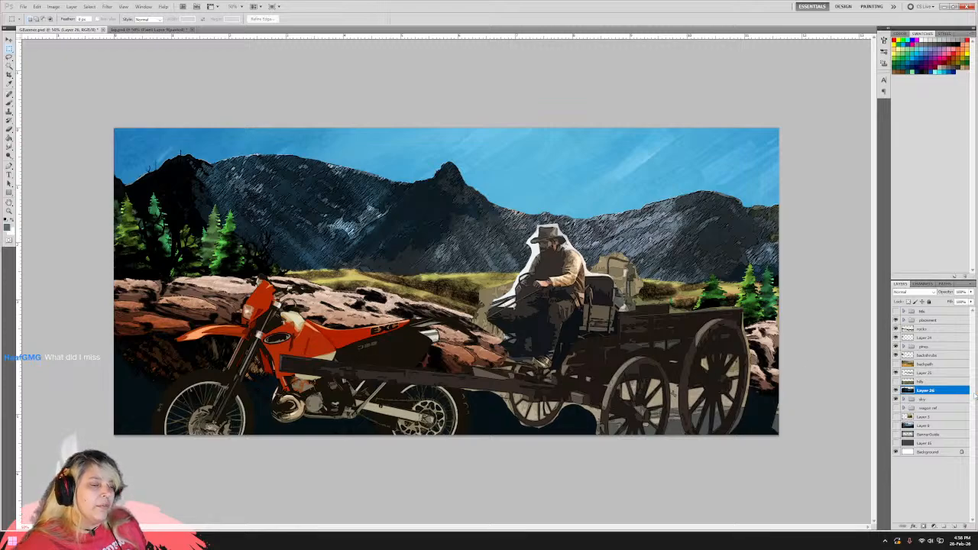
Hide the placement, sky, mountain and hill layers to examine the reference images in the wagon ref group.
left_click(896, 408)
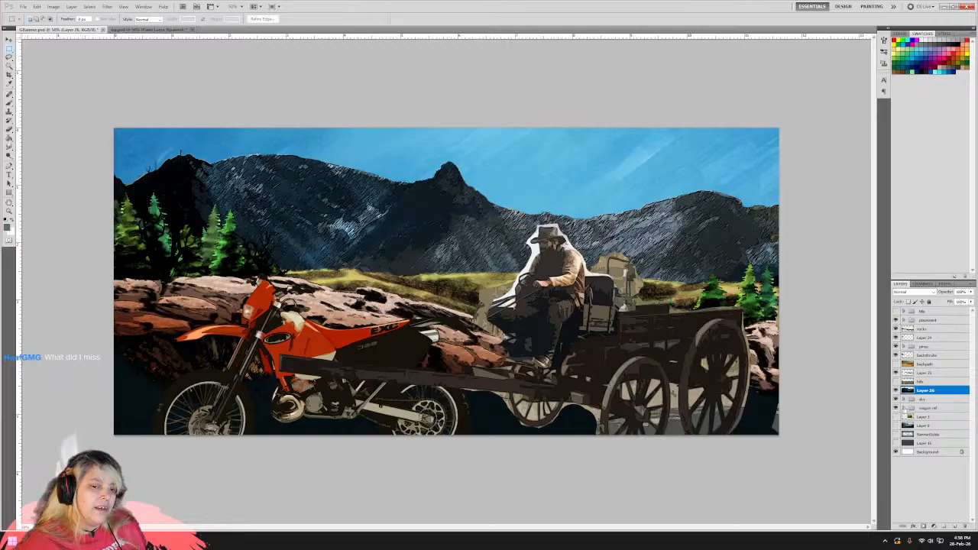
left_click(904, 408)
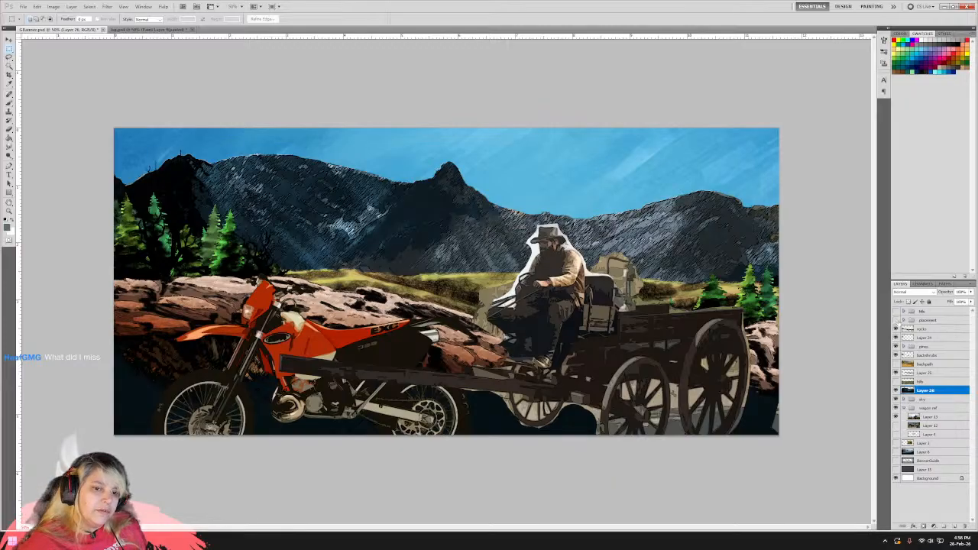
left_click(896, 408)
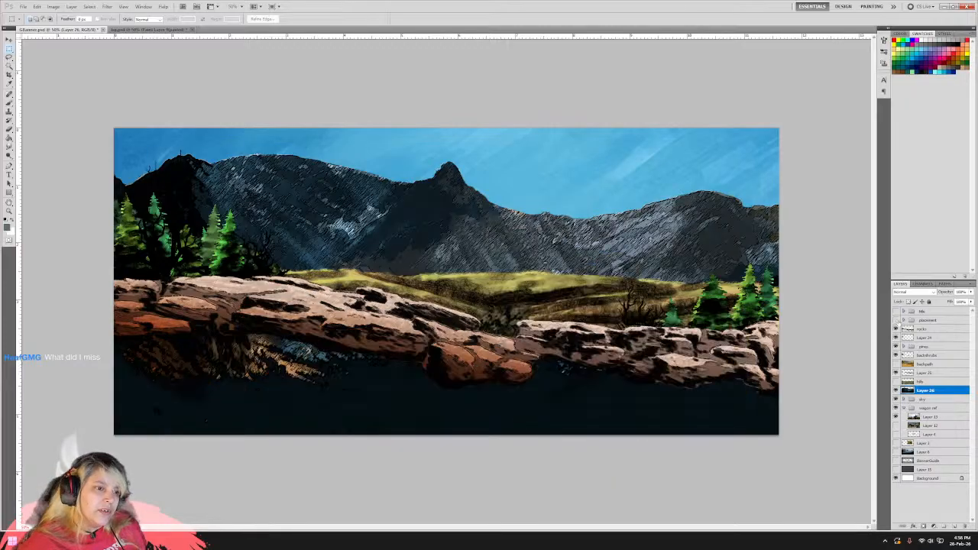
left_click(895, 400)
left_click(895, 391)
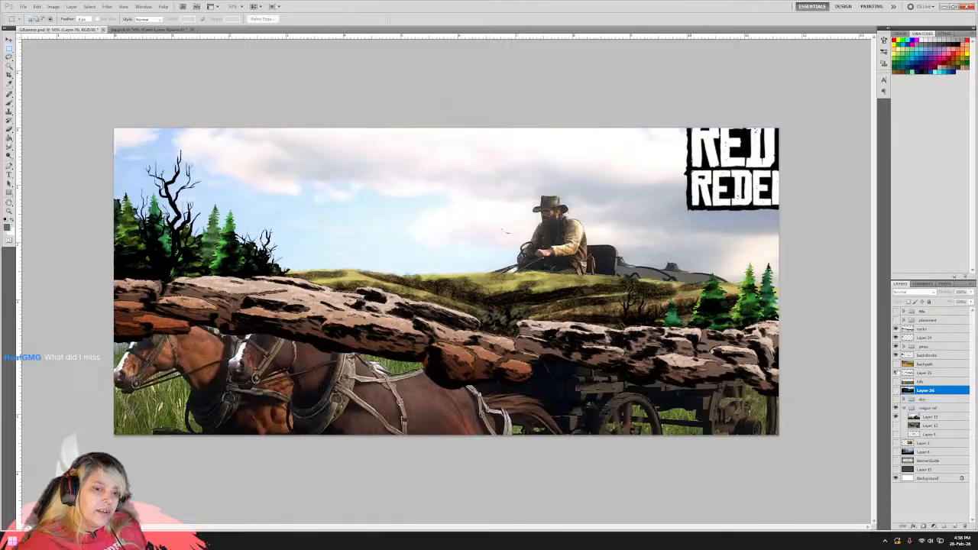
left_click(895, 374)
left_click(895, 382)
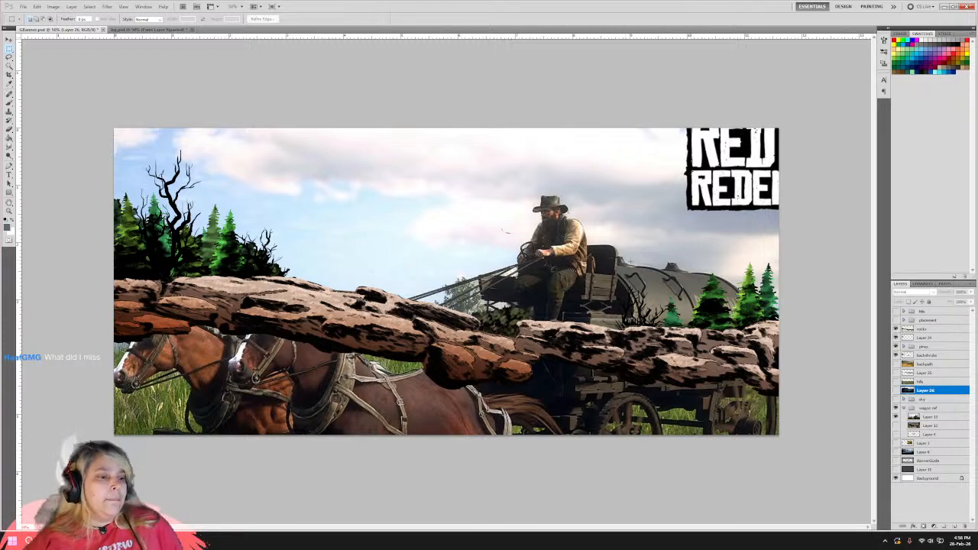
left_click(897, 416)
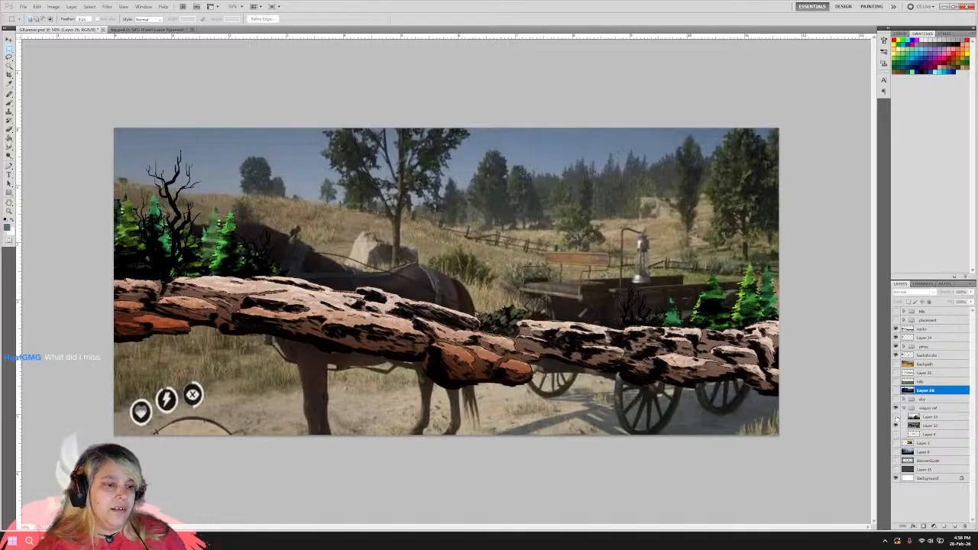
left_click(896, 417)
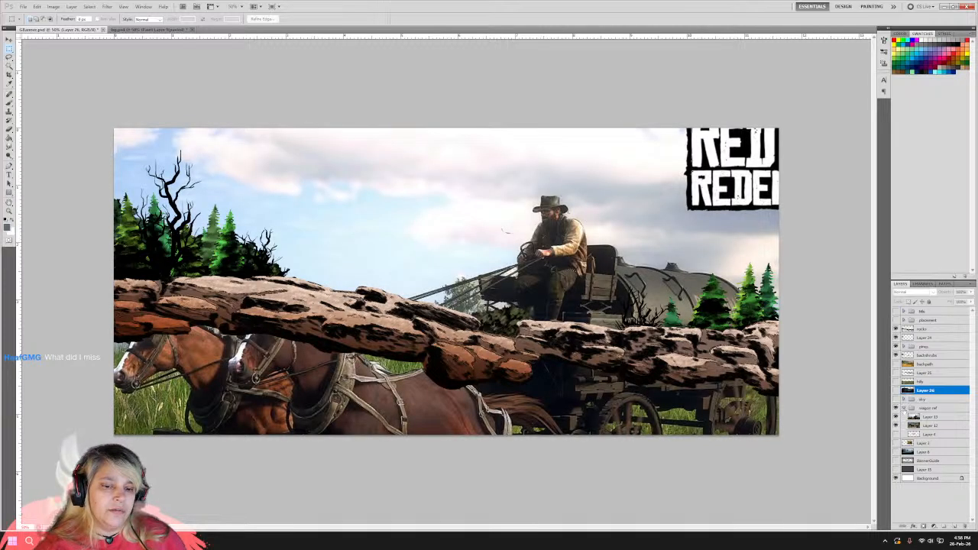
Collapse and hide the wagon ref group, and briefly view the original mountain reference layer.
left_click(903, 408)
left_click(896, 408)
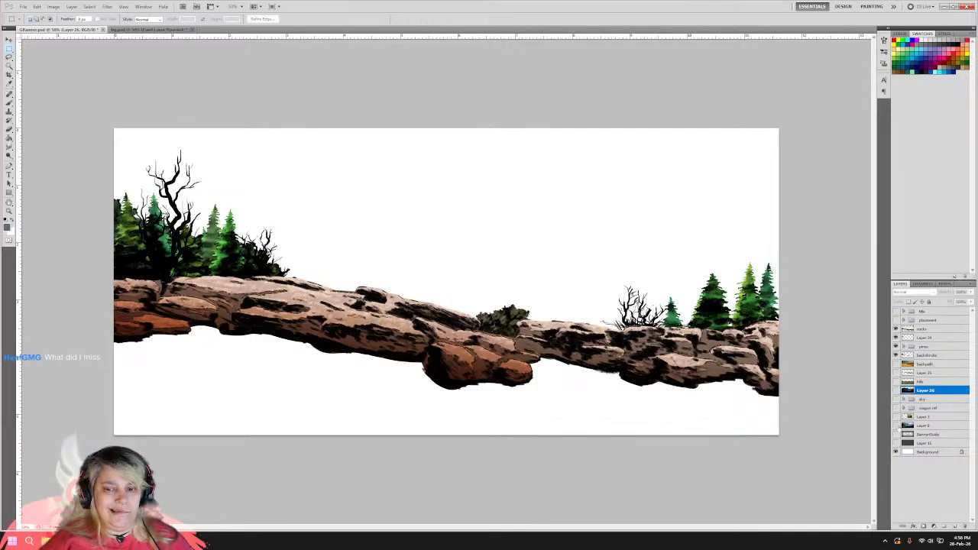
left_click(897, 425)
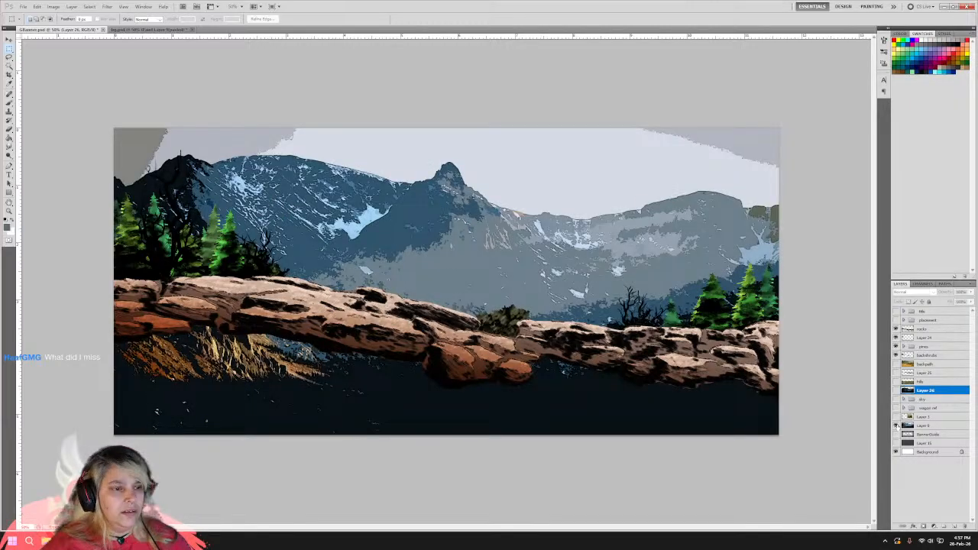
left_click(896, 424)
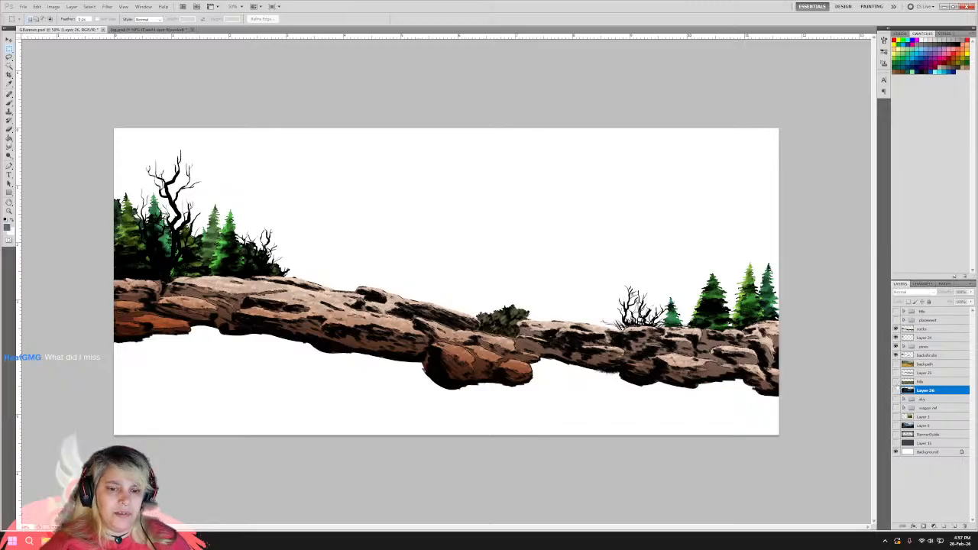
Show the mountains on Layer 26, compare with the hills layer on and off, and show the grassy hills on Layer 25.
left_click(896, 389)
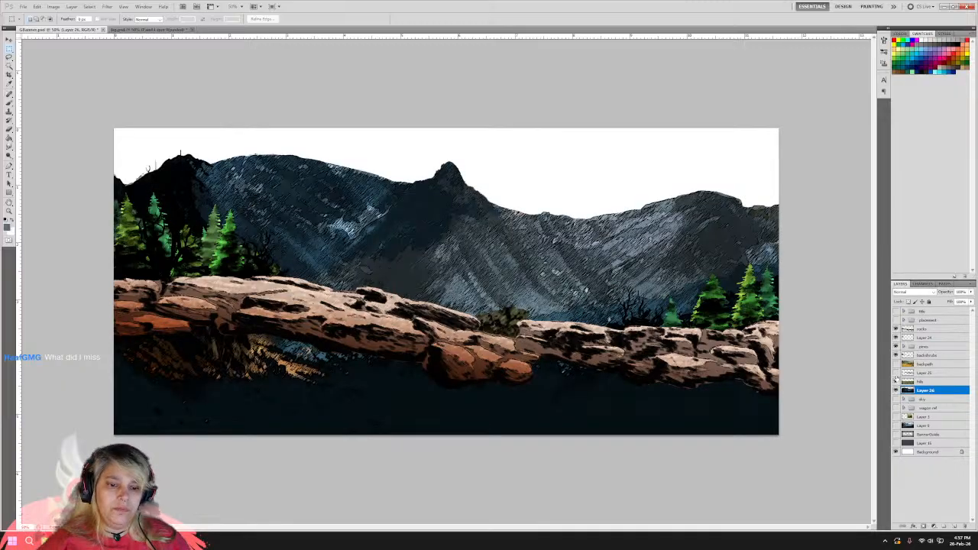
left_click(896, 381)
left_click(897, 382)
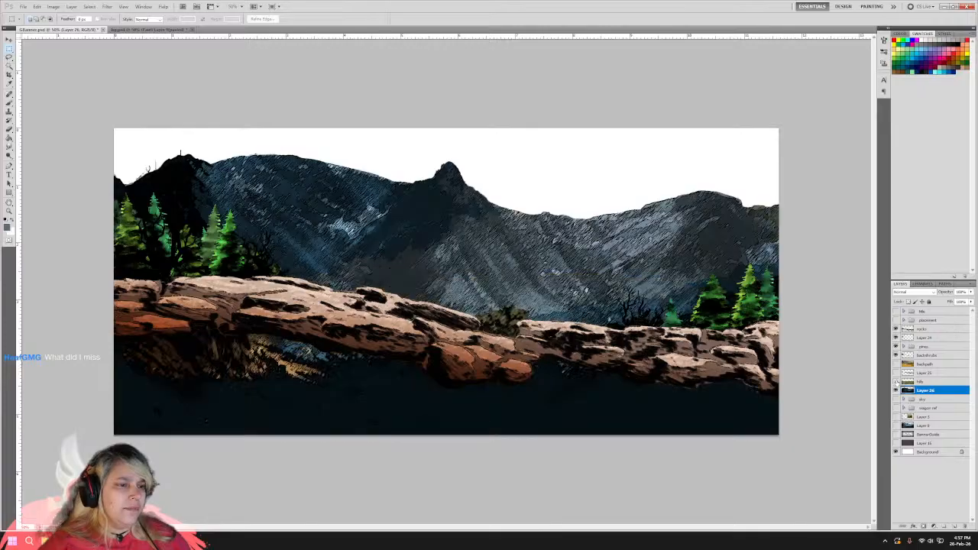
left_click(896, 381)
left_click(896, 381)
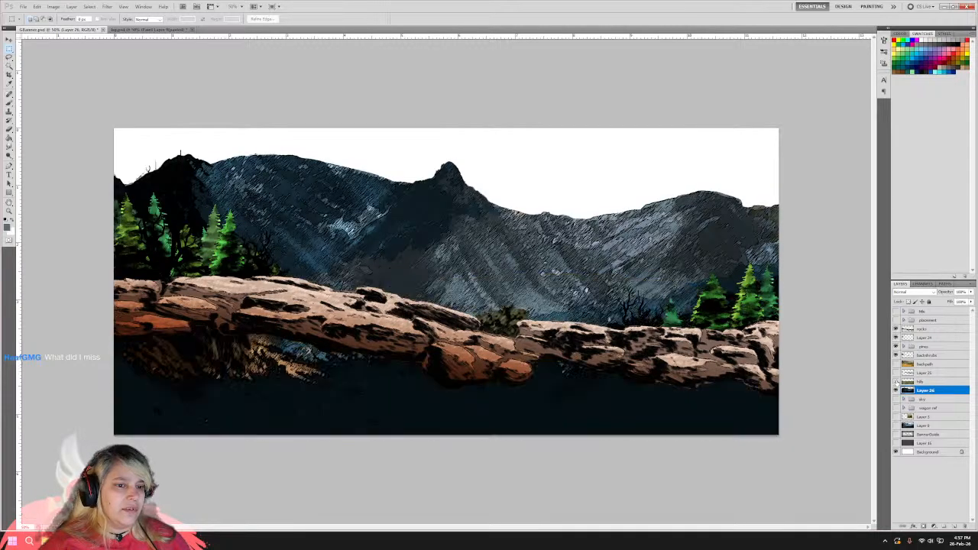
left_click(897, 372)
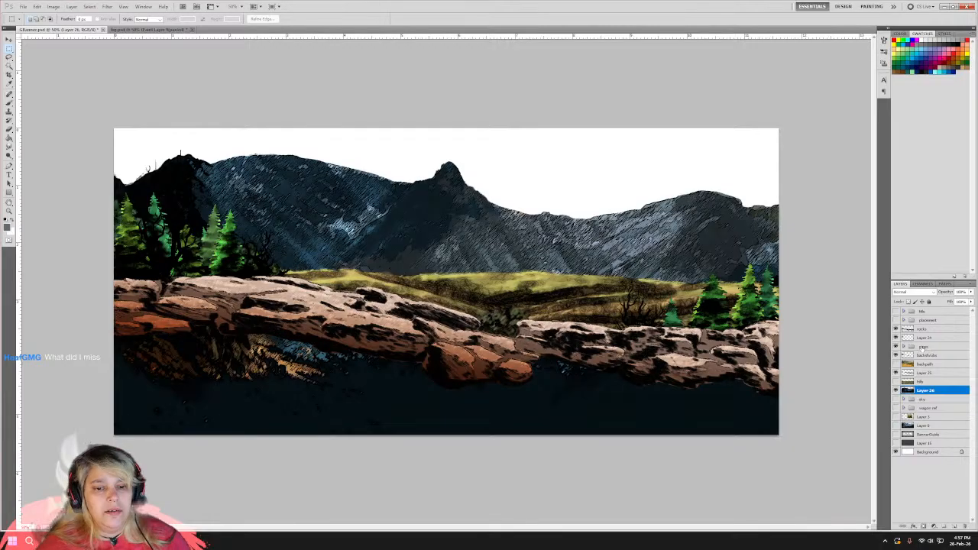
Duplicate the pines group and merge the copy into a single layer.
left_click(922, 348)
left_click(903, 346)
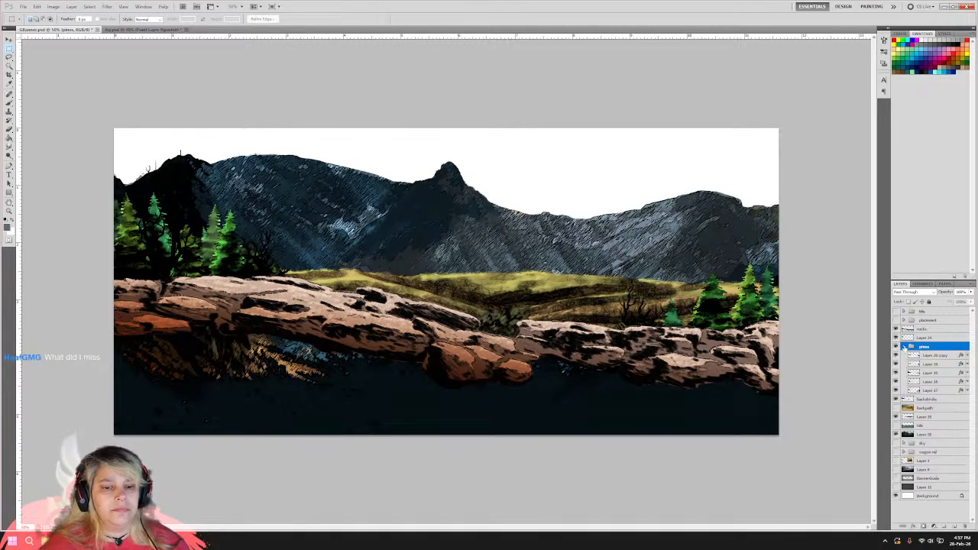
left_click(904, 346)
right_click(909, 347)
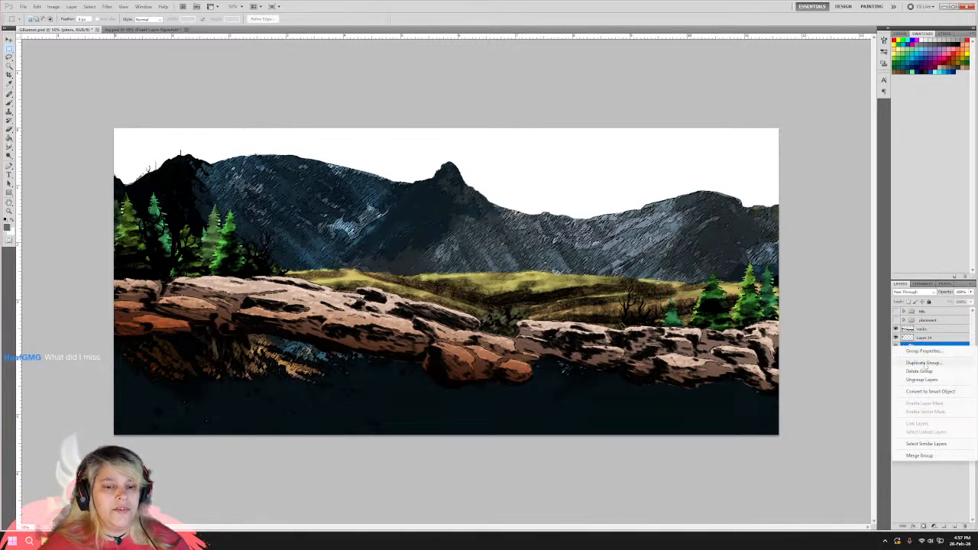
left_click(928, 360)
left_click(801, 266)
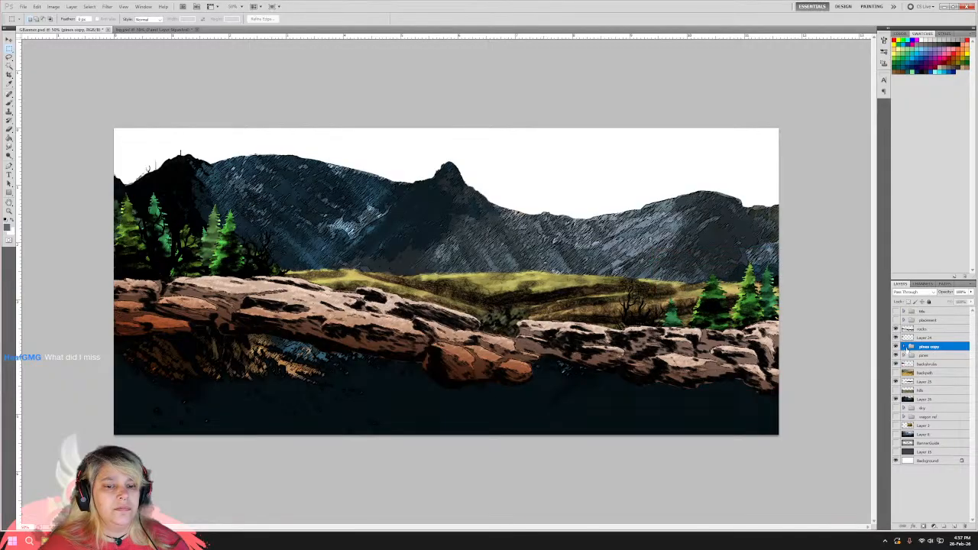
right_click(914, 348)
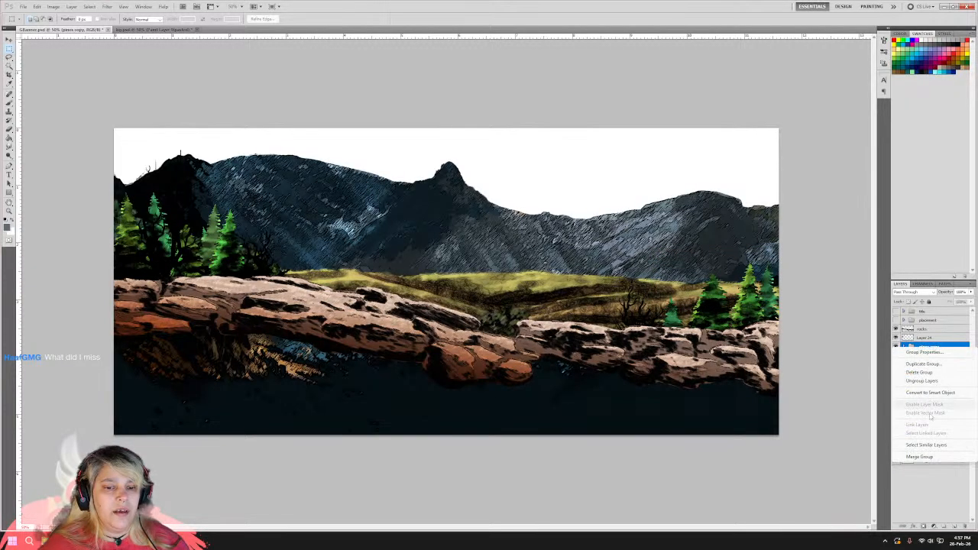
left_click(935, 458)
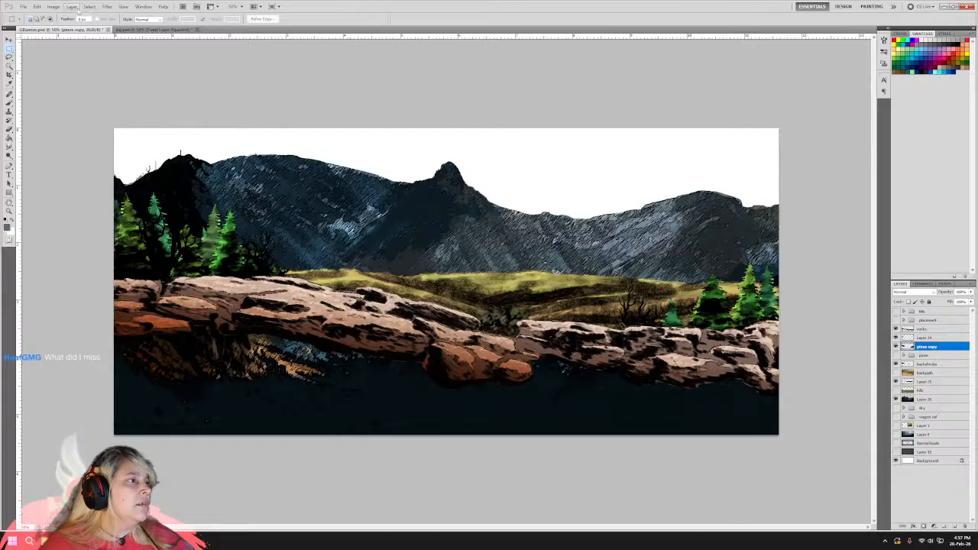
Reduce the saturation of the merged pines copy with the Variations adjustment.
left_click(108, 7)
mouse_move(53, 7)
mouse_move(84, 26)
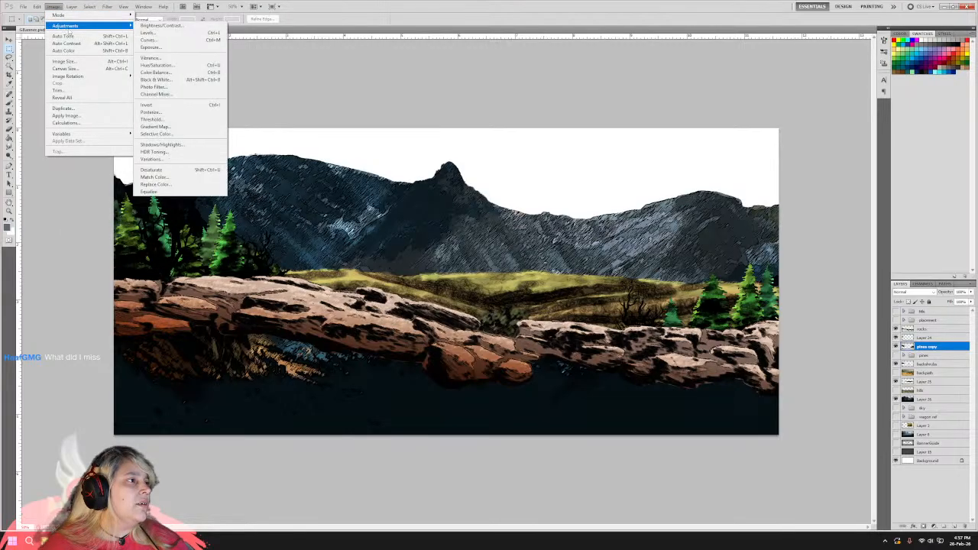
left_click(181, 159)
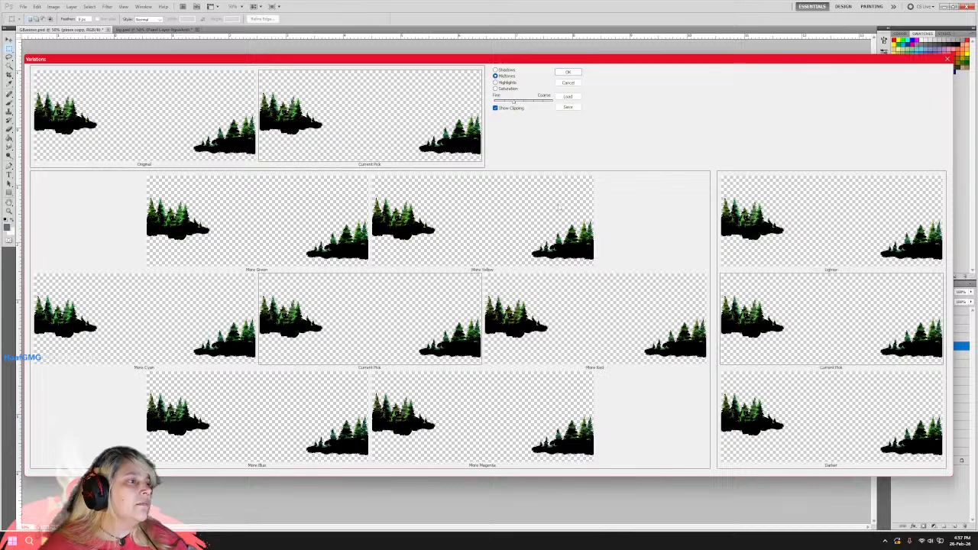
left_click(507, 89)
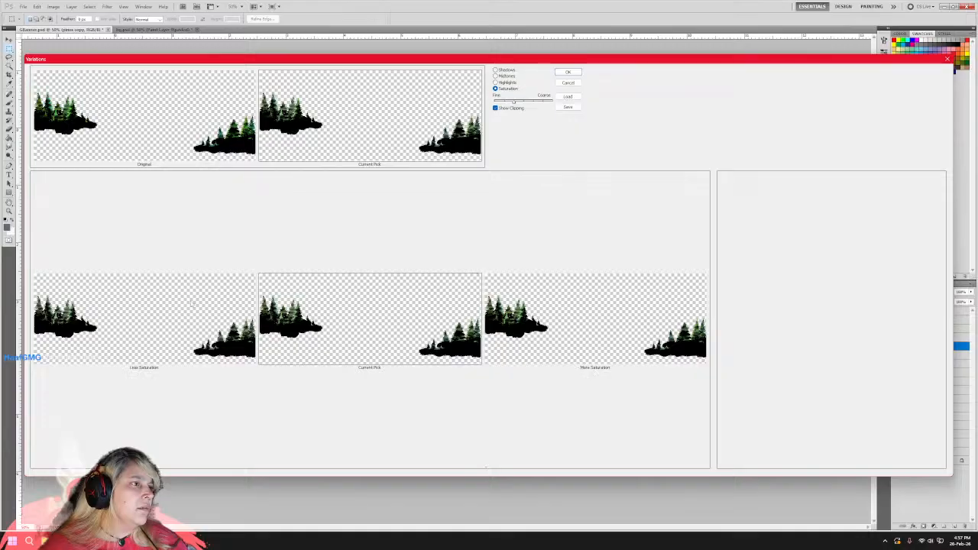
left_click(567, 72)
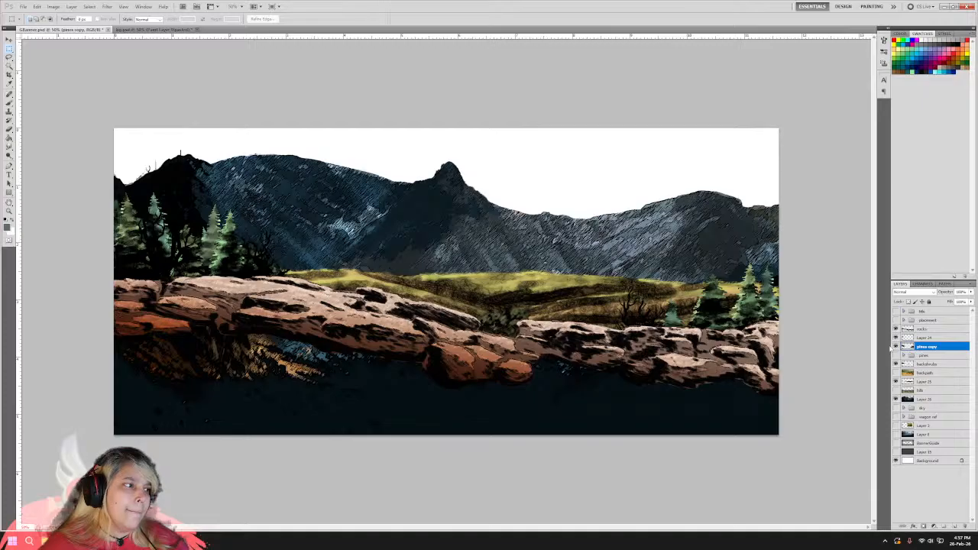
Undo the Variations adjustment on the pines copy and try a different reduced-saturation variation.
left_click(36, 7)
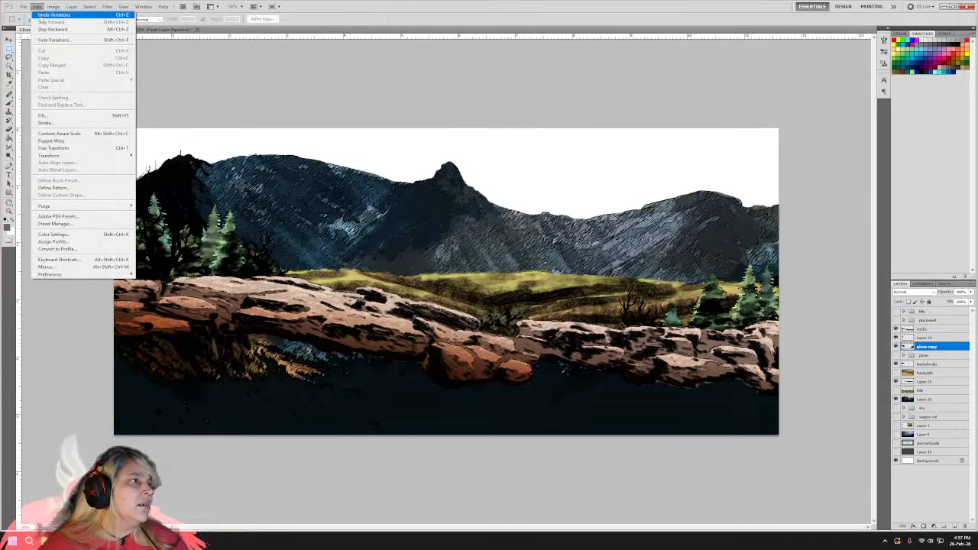
left_click(42, 16)
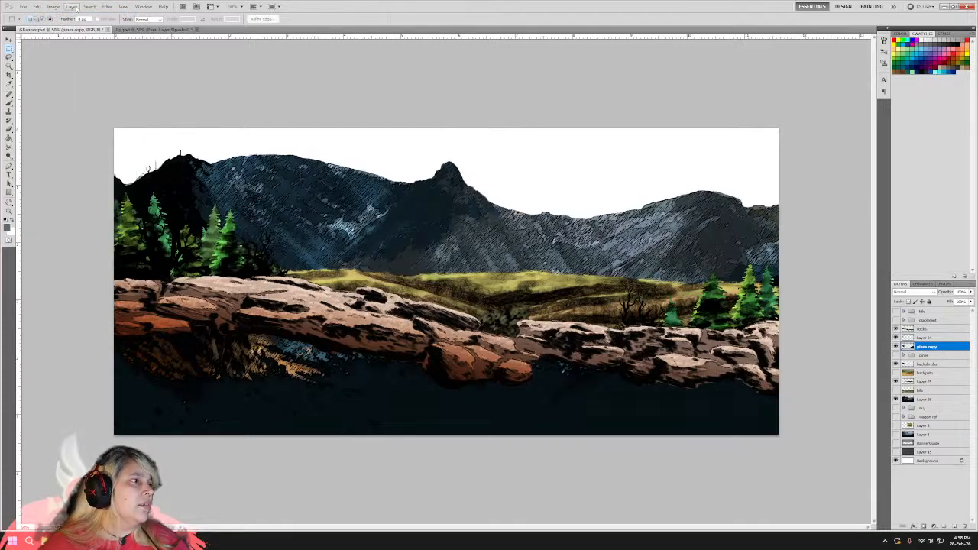
left_click(54, 6)
mouse_move(73, 26)
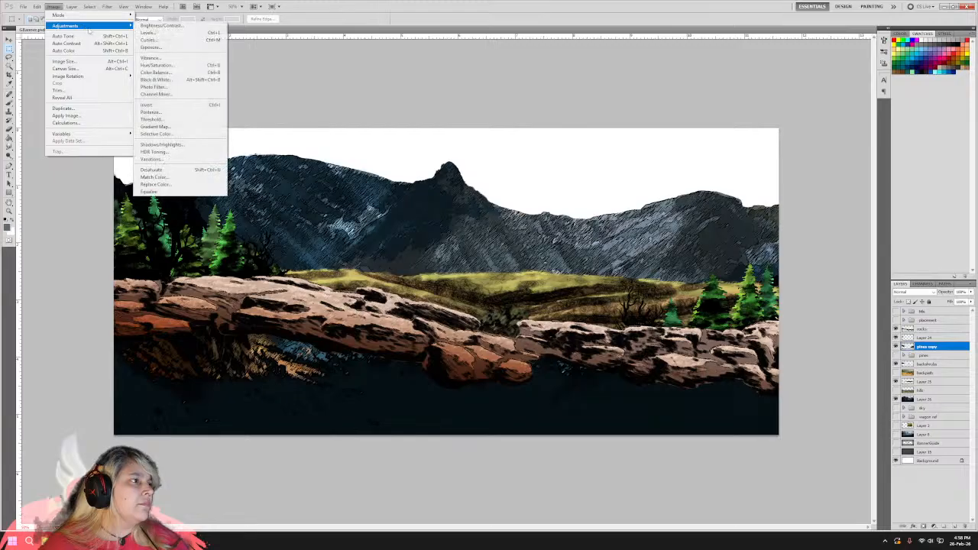
left_click(197, 159)
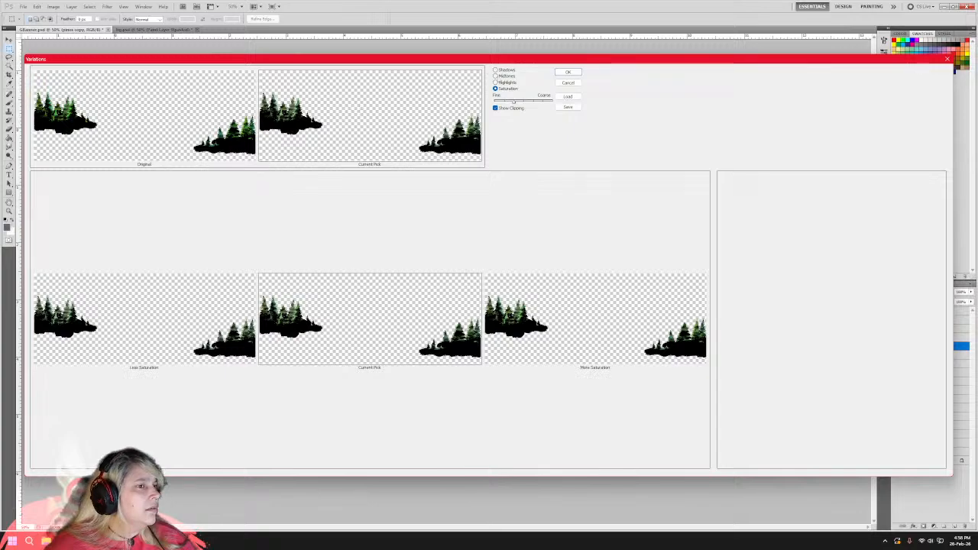
left_click(496, 76)
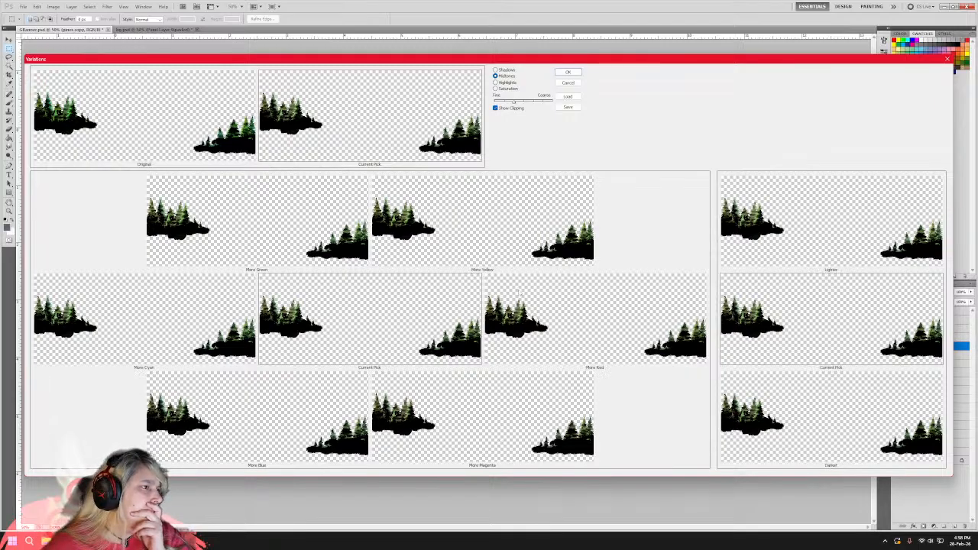
left_click(569, 72)
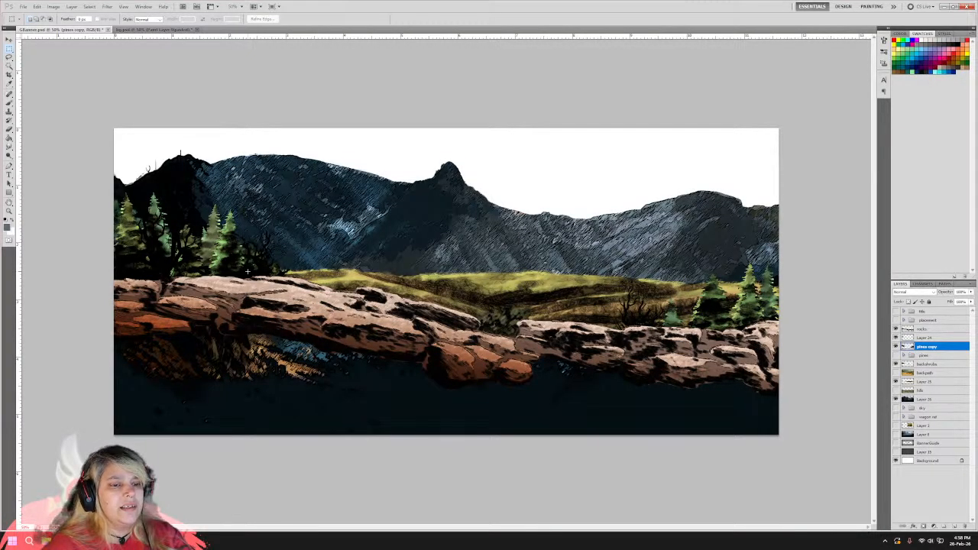
Undo the latest Variations result on the pines copy and restart the adjustment with reduced saturation.
left_click(37, 6)
left_click(54, 19)
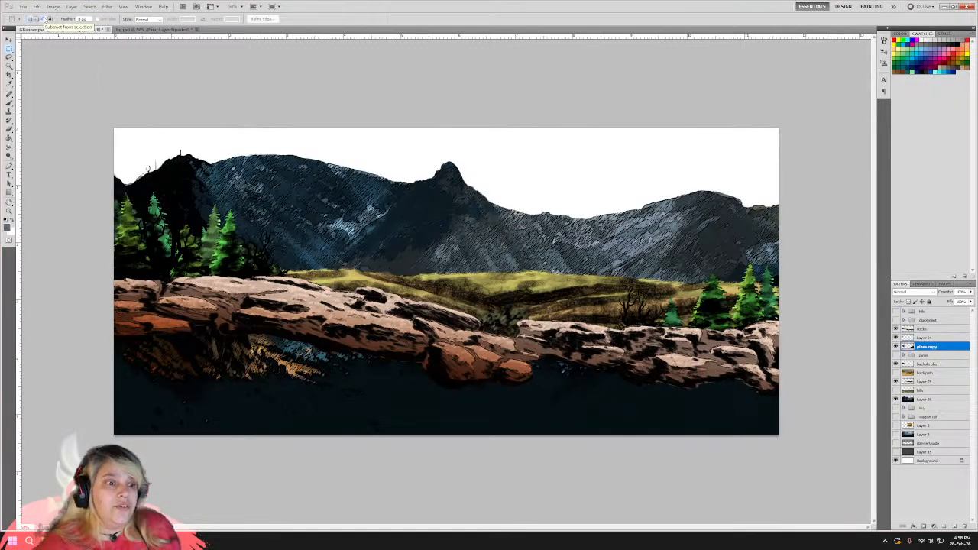
left_click(90, 6)
mouse_move(71, 5)
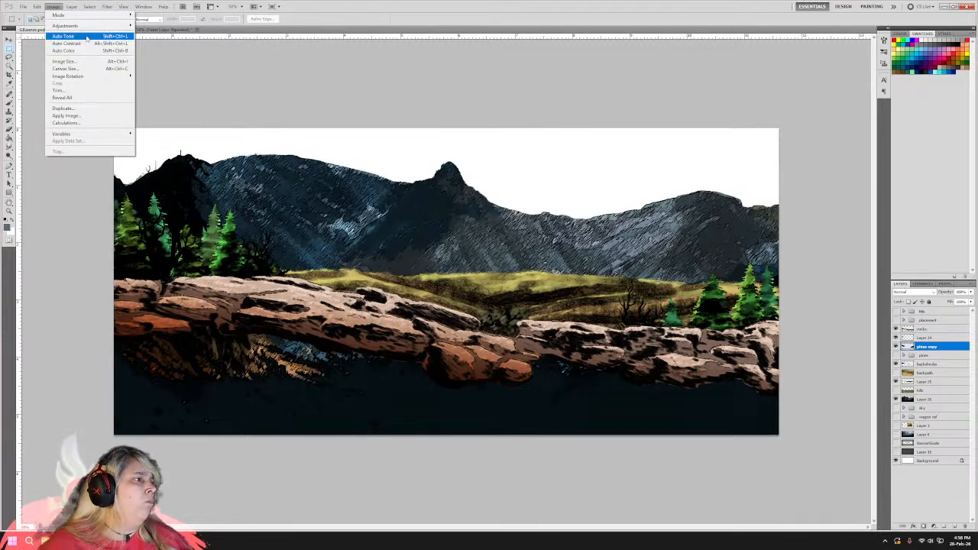
mouse_move(76, 26)
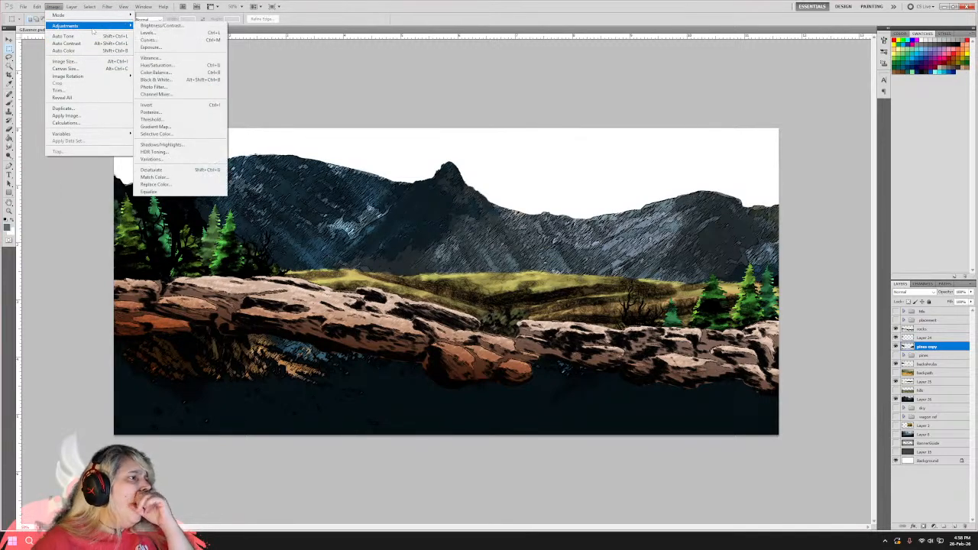
left_click(182, 160)
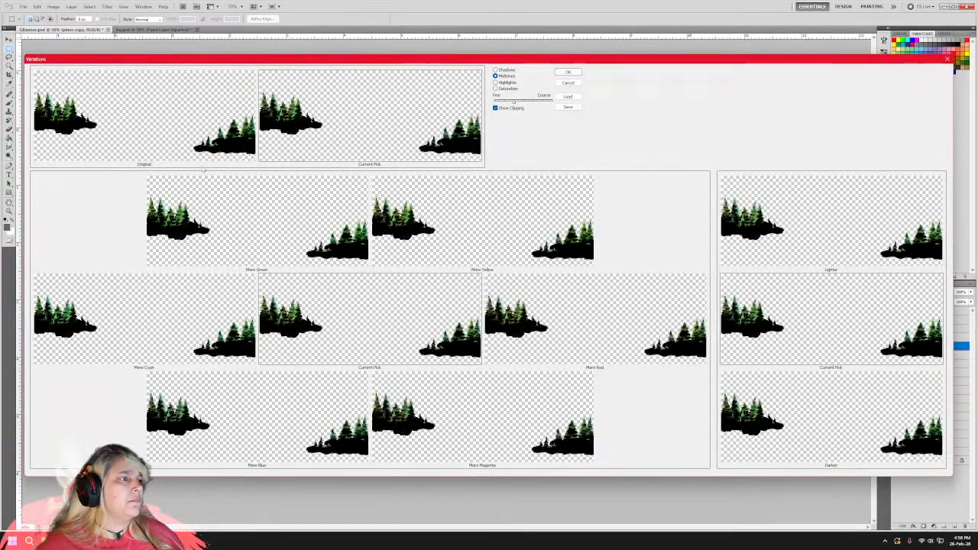
left_click(511, 89)
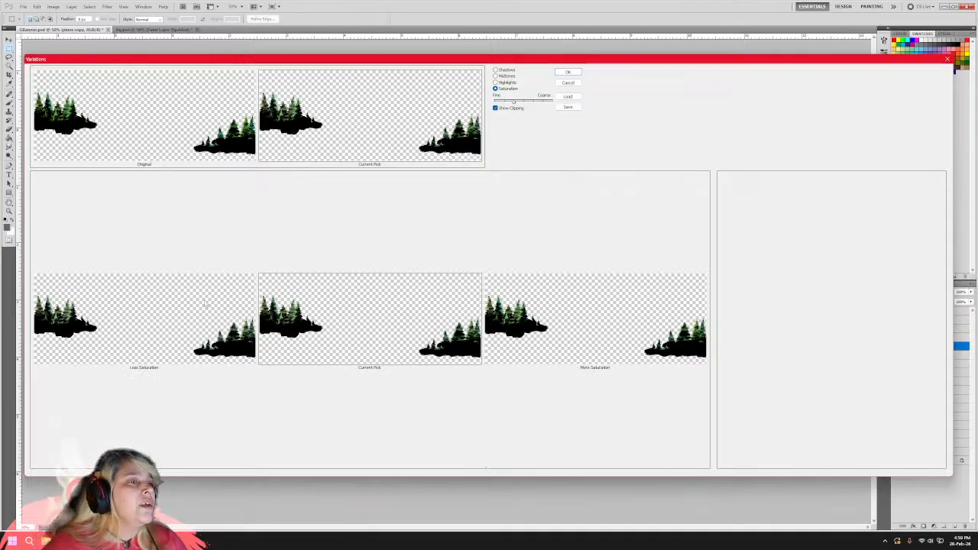
Compare the midtone, highlight, shadow and saturation variations of the pines, and apply the toned-down version.
left_click(504, 76)
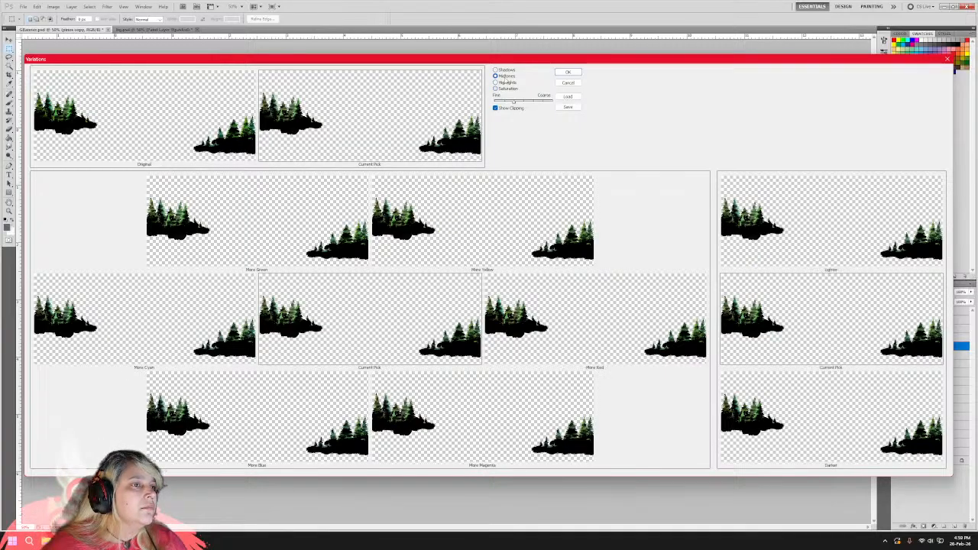
left_click(505, 83)
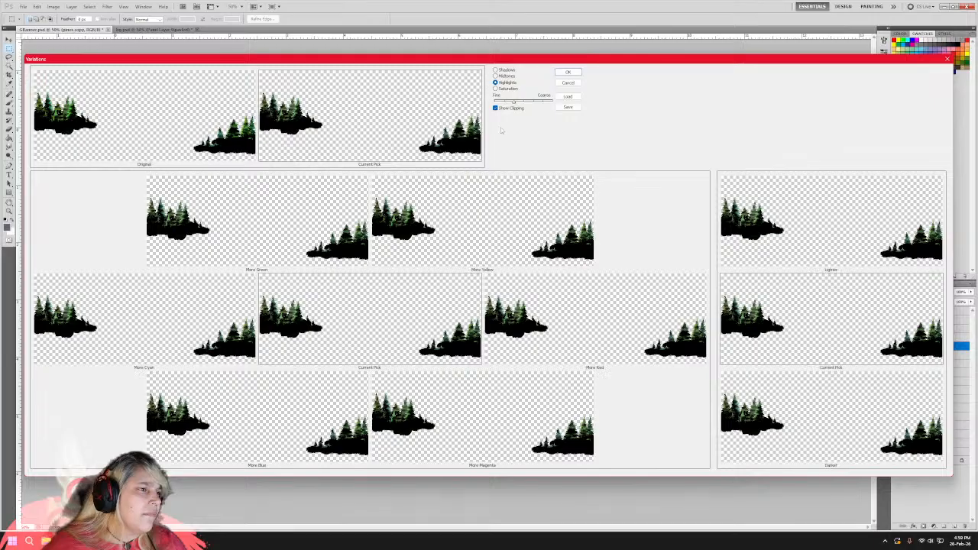
left_click(505, 70)
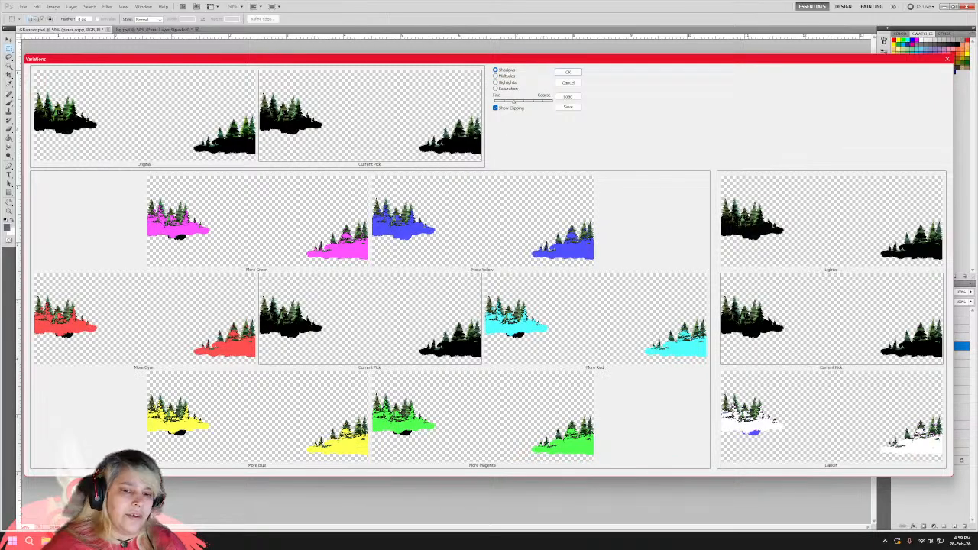
left_click(504, 81)
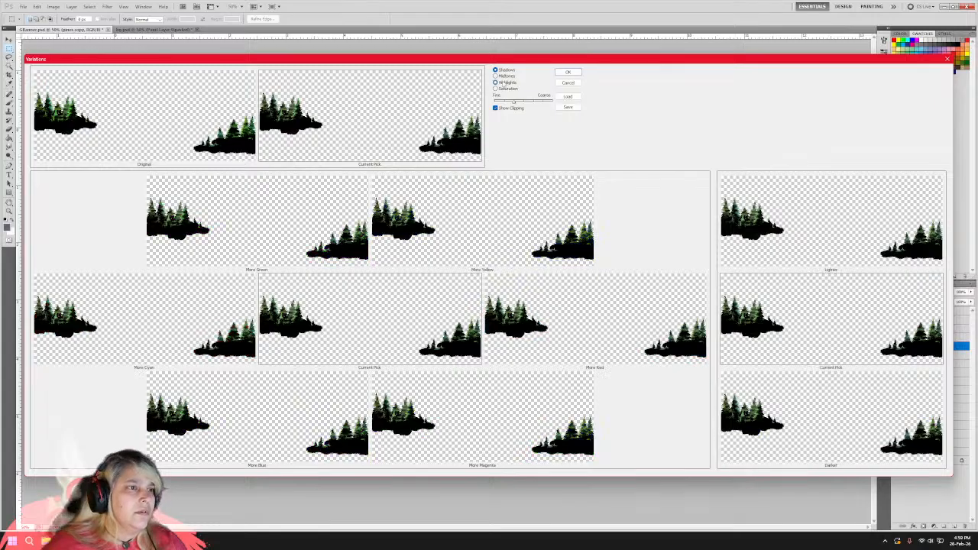
left_click(502, 77)
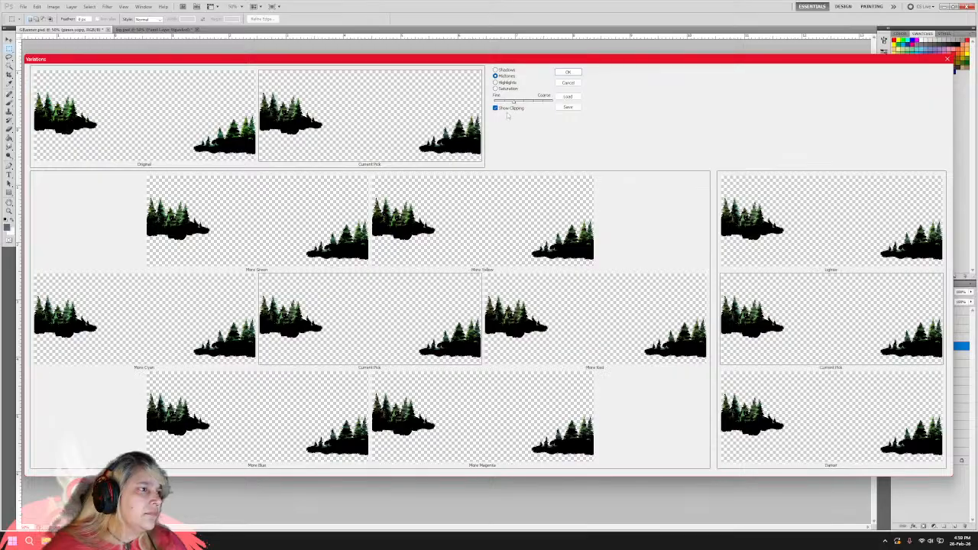
left_click(504, 82)
left_click(505, 89)
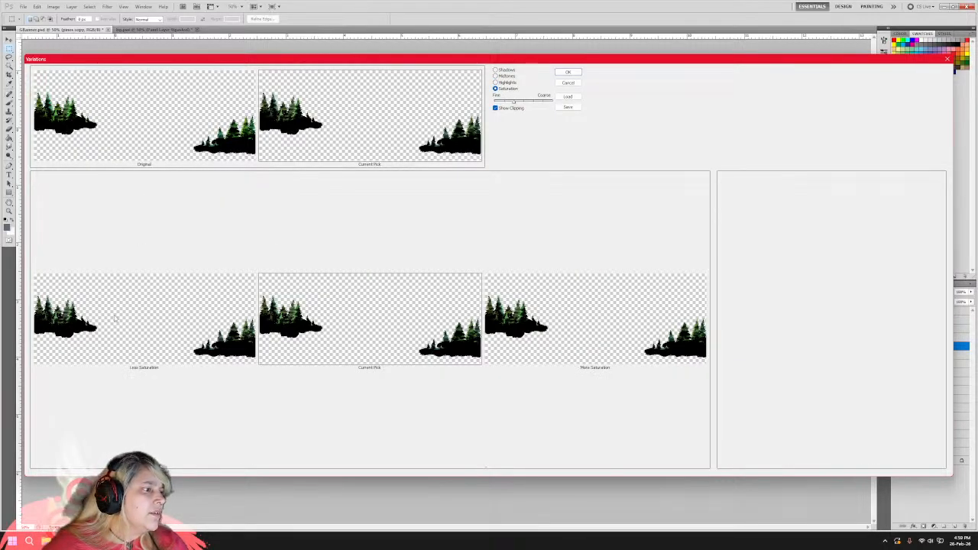
left_click(504, 76)
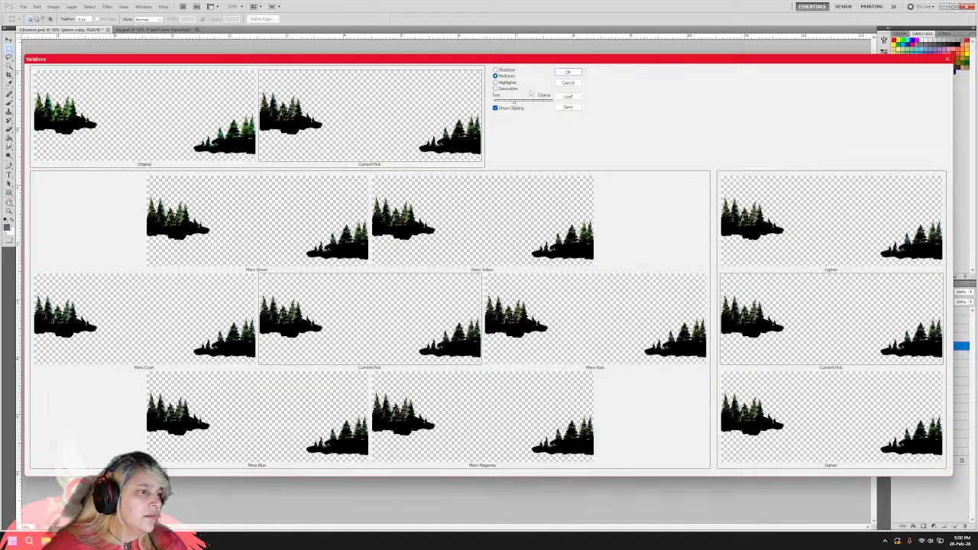
left_click(568, 72)
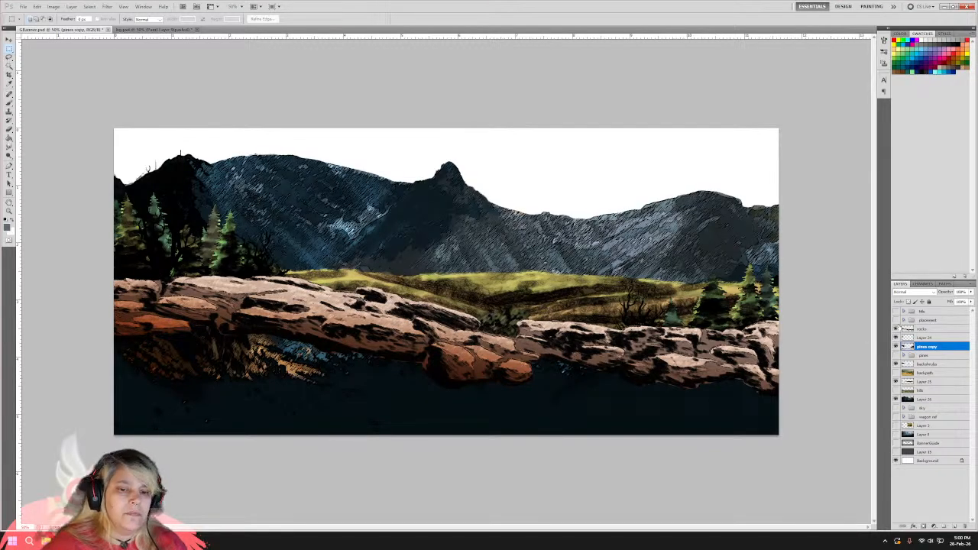
Briefly view the placement group, and sample the green of the title lettering as the foreground color.
left_click(896, 321)
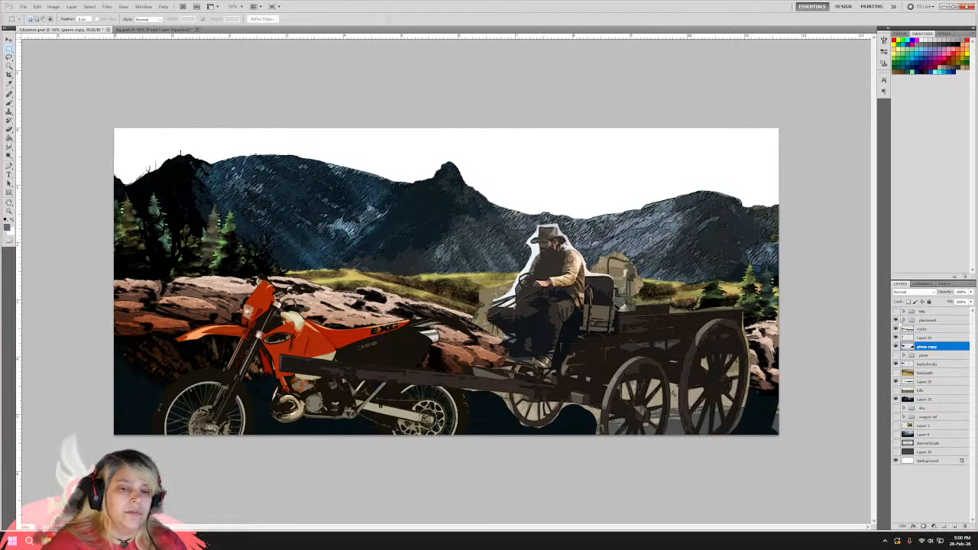
left_click(897, 321)
left_click(896, 312)
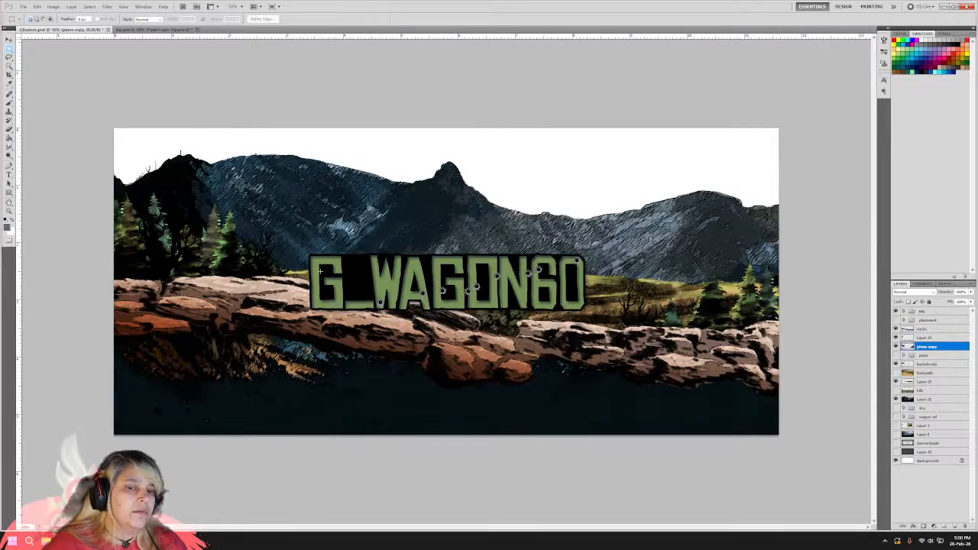
left_click(10, 82)
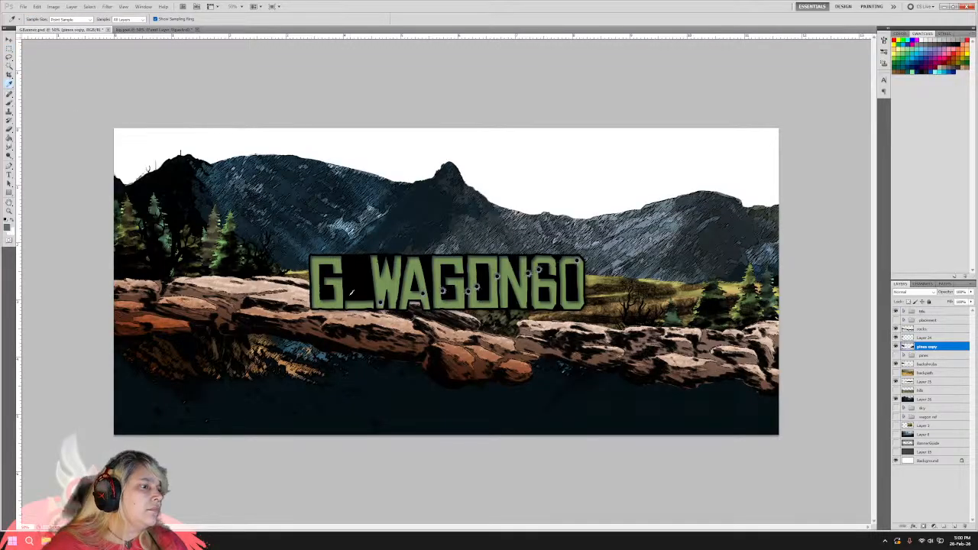
left_click(340, 286)
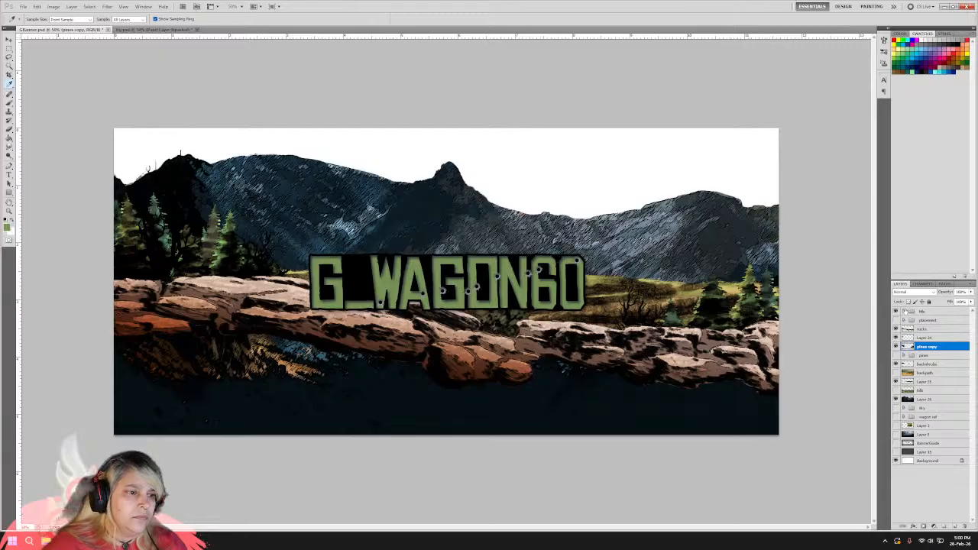
left_click(897, 311)
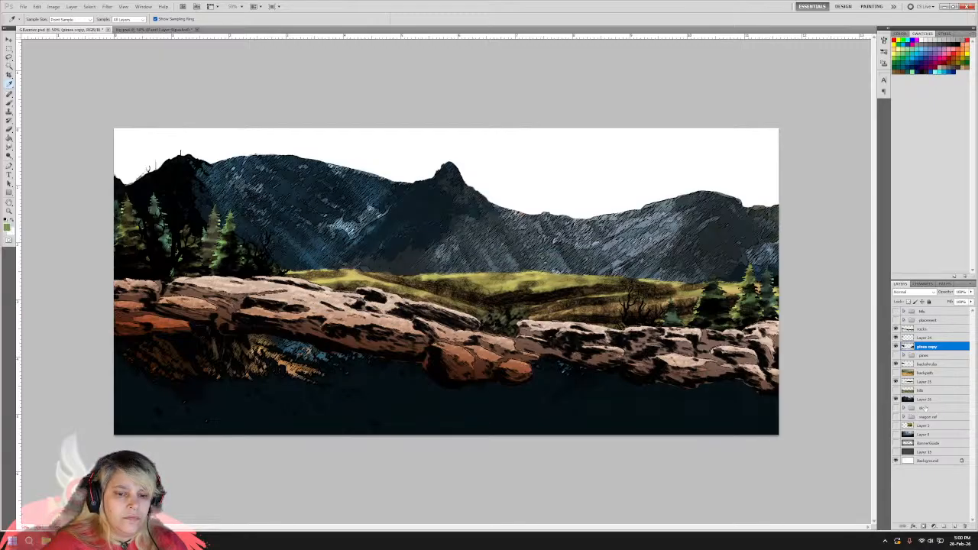
Show the sky group and merge a duplicate of it into a single layer.
left_click(923, 409)
left_click(896, 408)
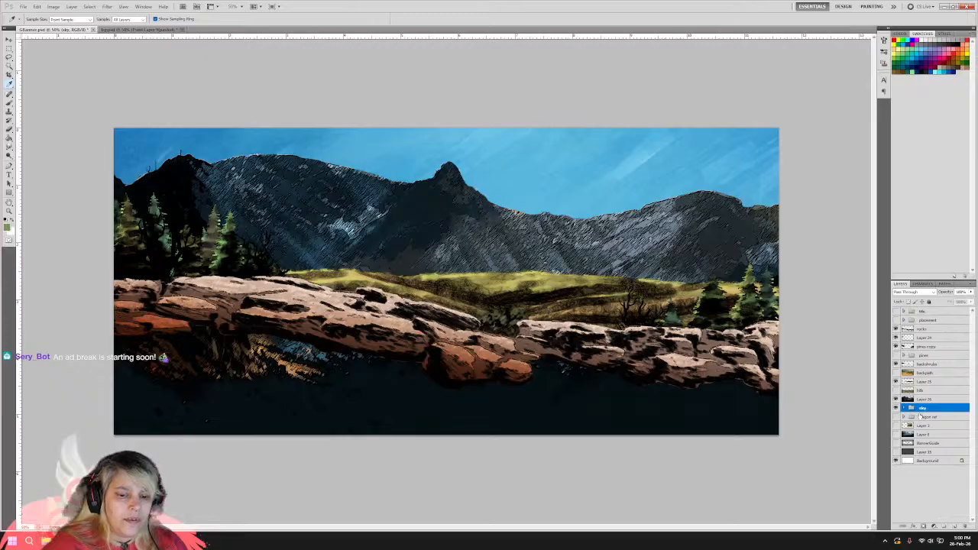
right_click(922, 408)
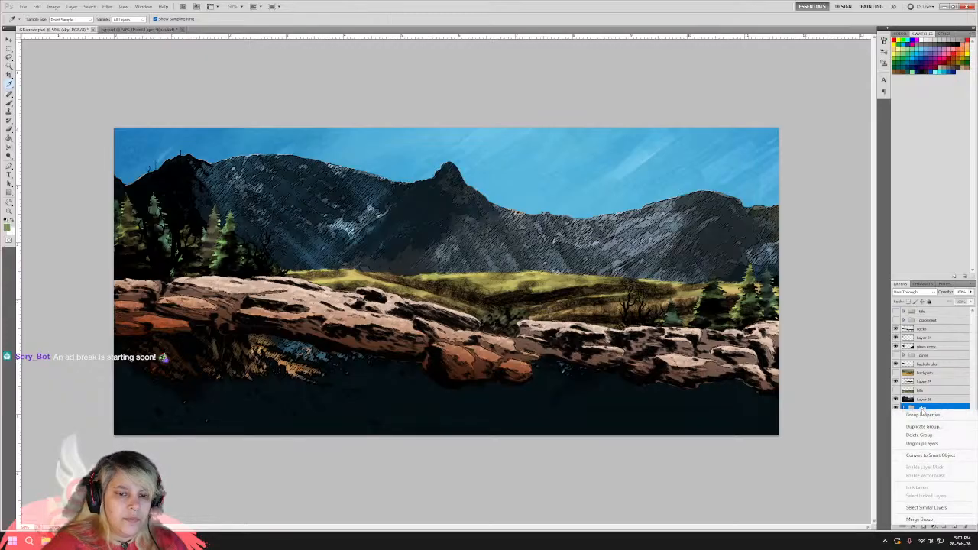
left_click(923, 427)
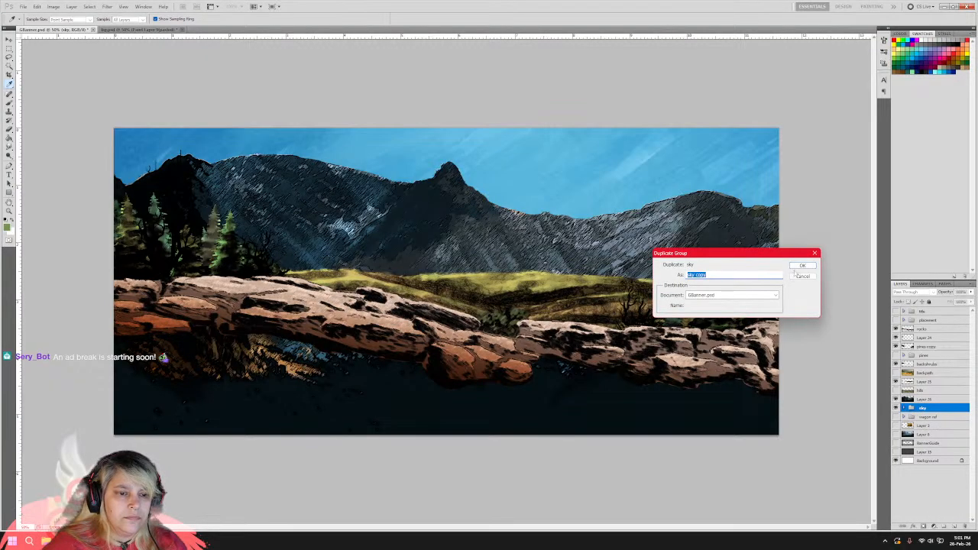
left_click(798, 266)
right_click(921, 408)
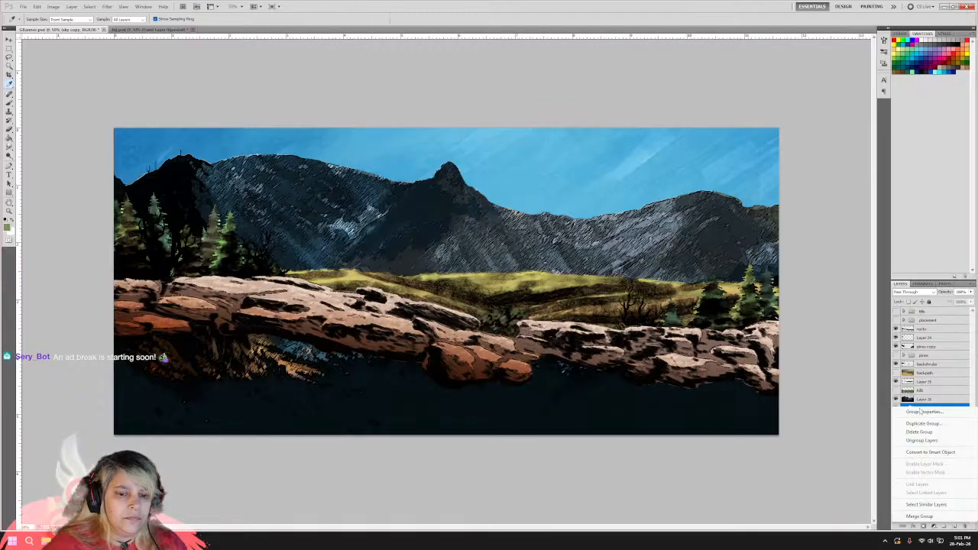
left_click(920, 517)
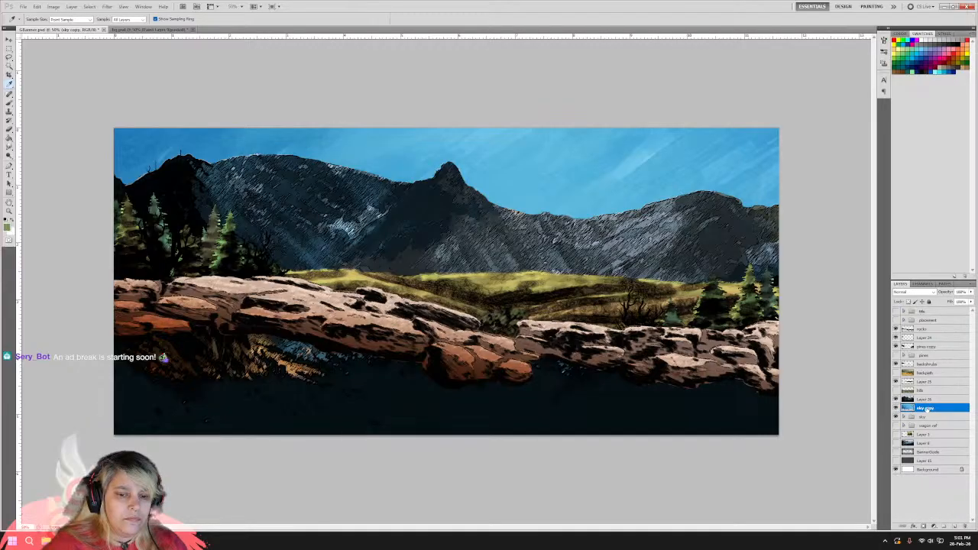
Rename the merged sky copy as test.
double_click(926, 408)
type("test")
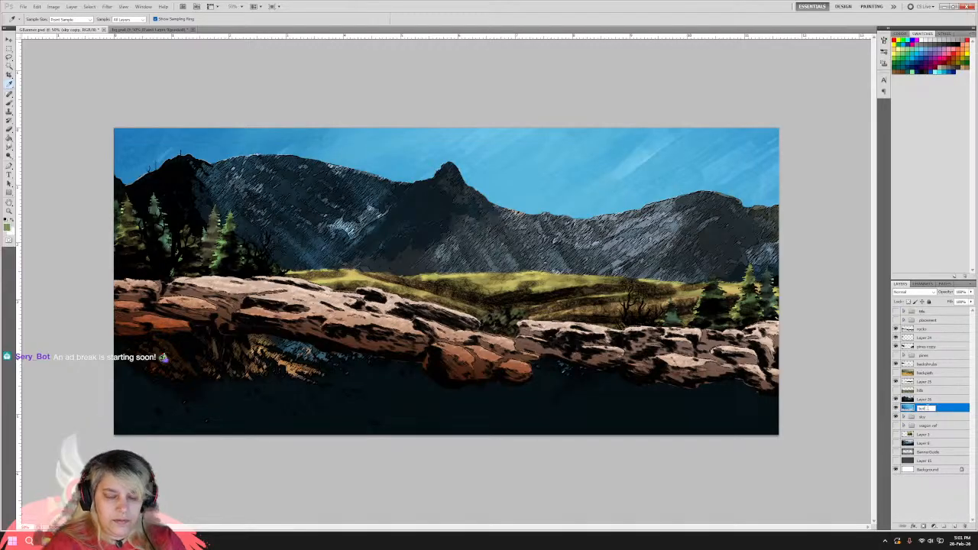
key("Return")
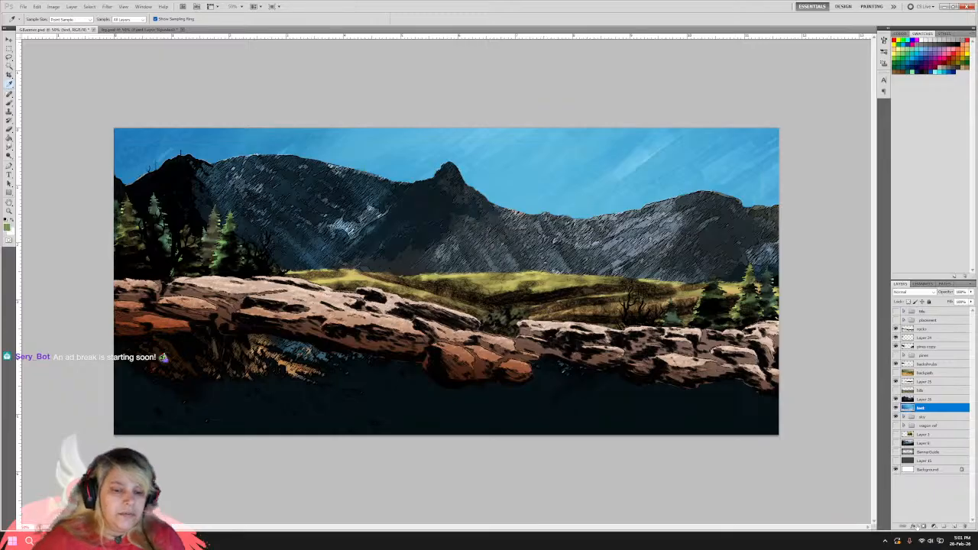
Try a Color Overlay in the sampled title green on the test layer.
left_click(913, 527)
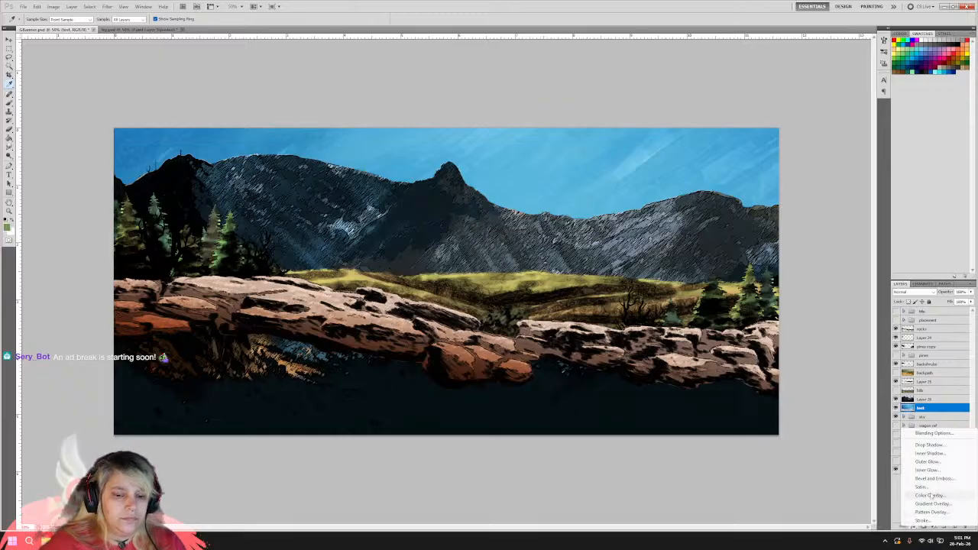
left_click(929, 495)
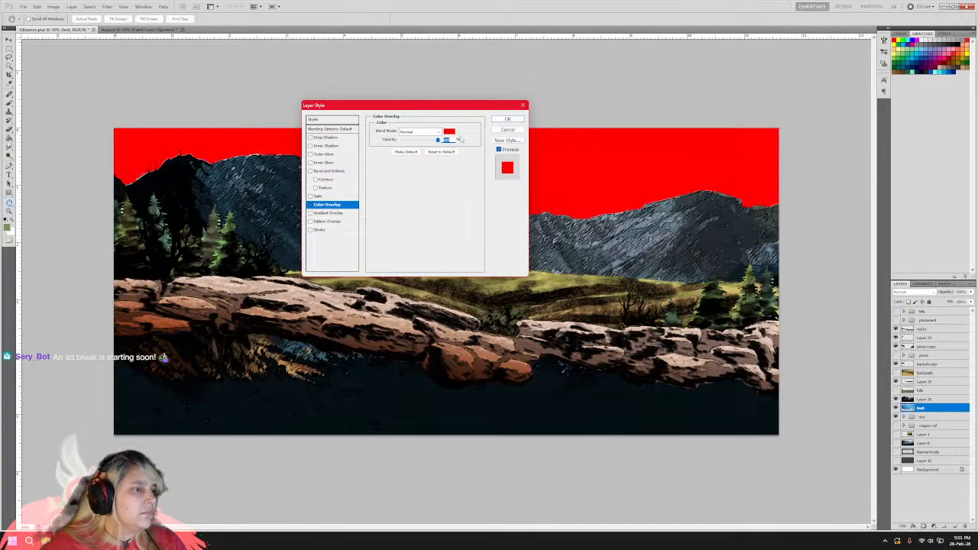
left_click(448, 131)
left_click(7, 228)
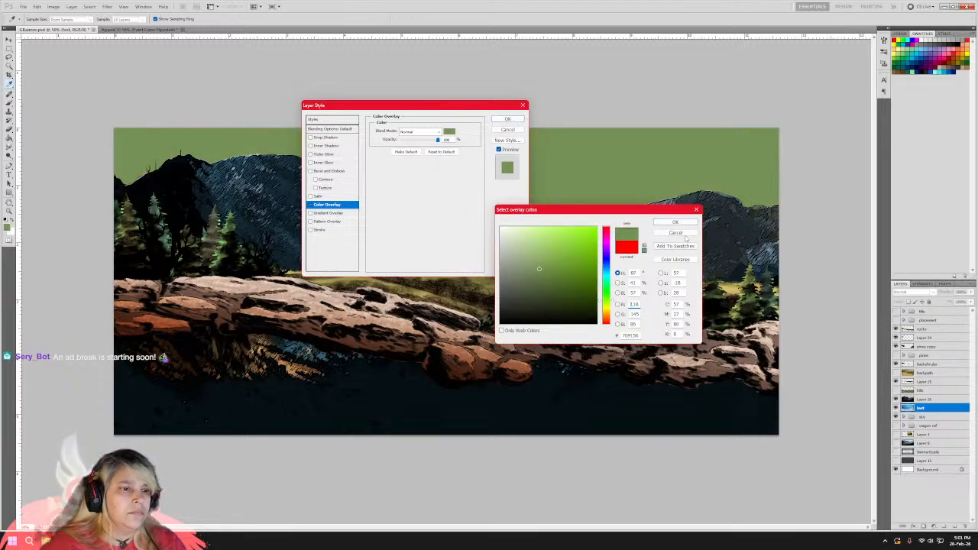
key("Escape")
left_click(508, 130)
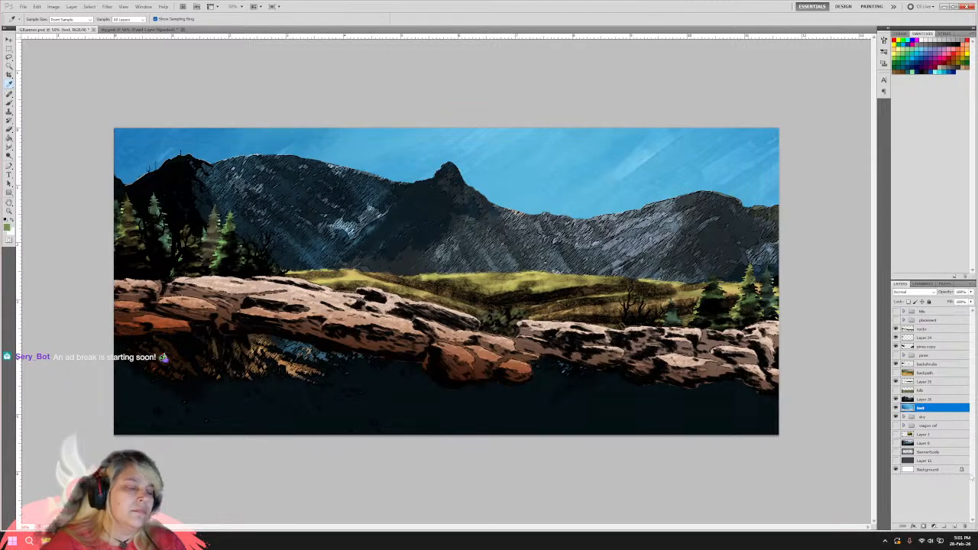
left_click(913, 525)
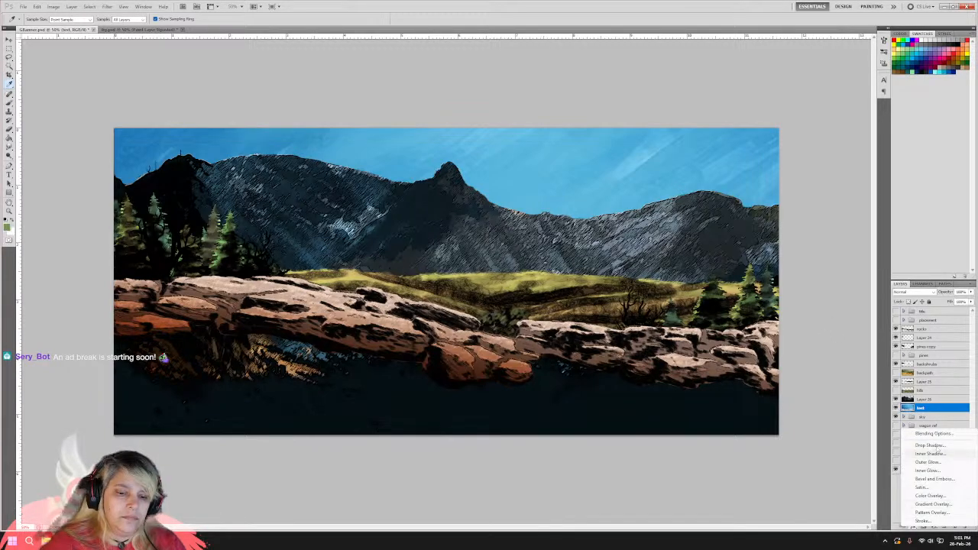
left_click(943, 436)
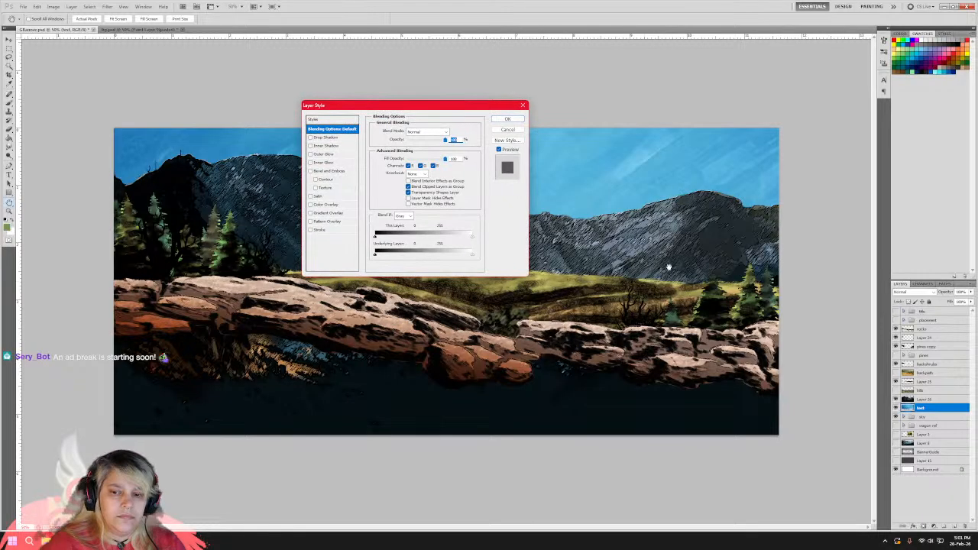
left_click(507, 130)
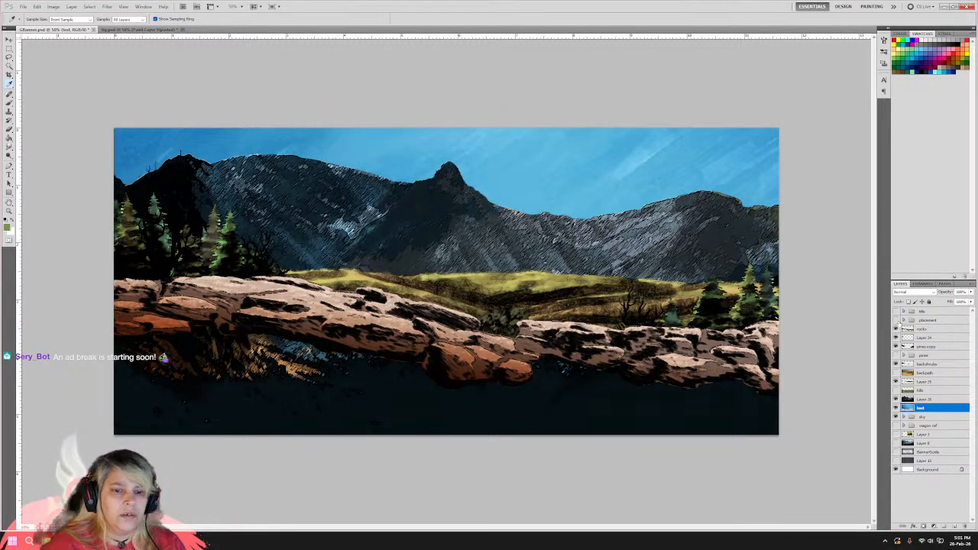
Briefly show the title group and sample a dark gray-green beside the lettering as the foreground color.
left_click(896, 312)
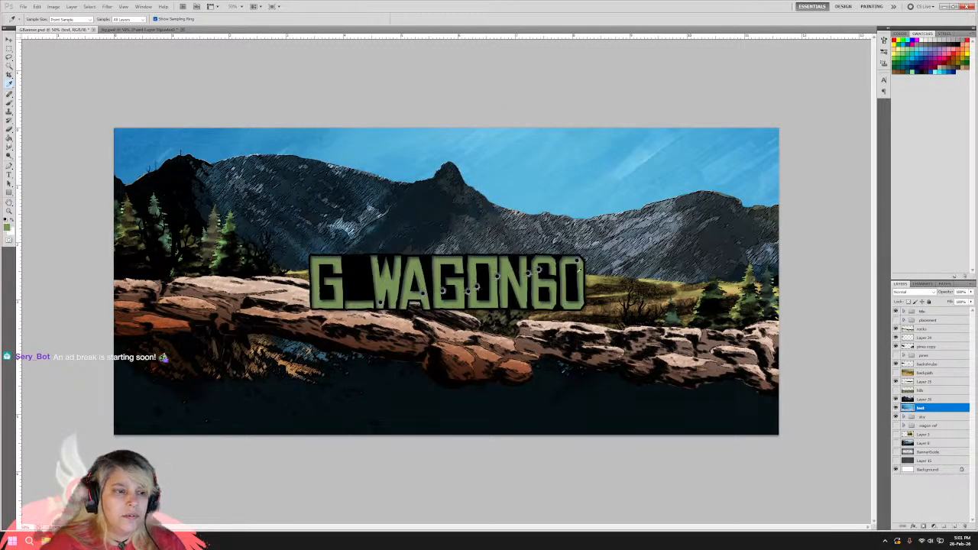
left_click(535, 257)
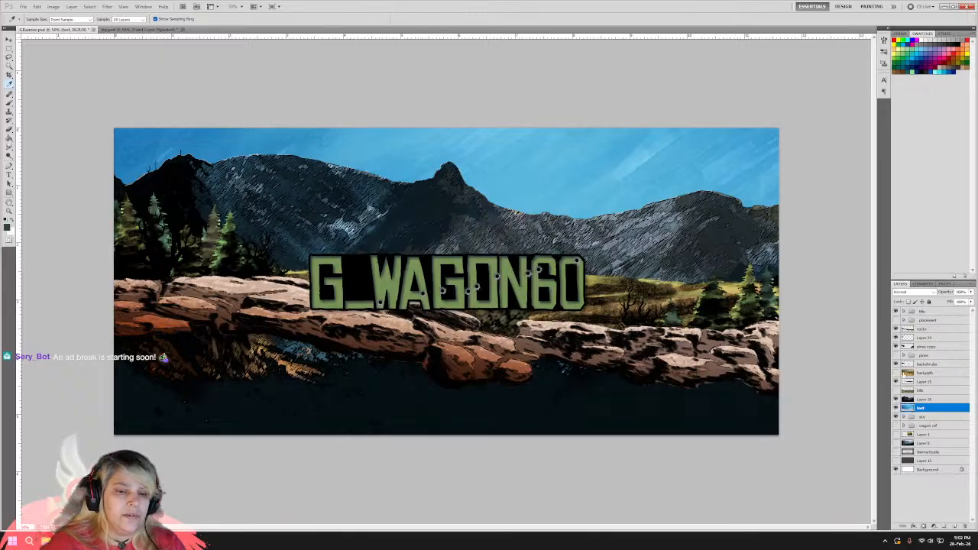
left_click(896, 311)
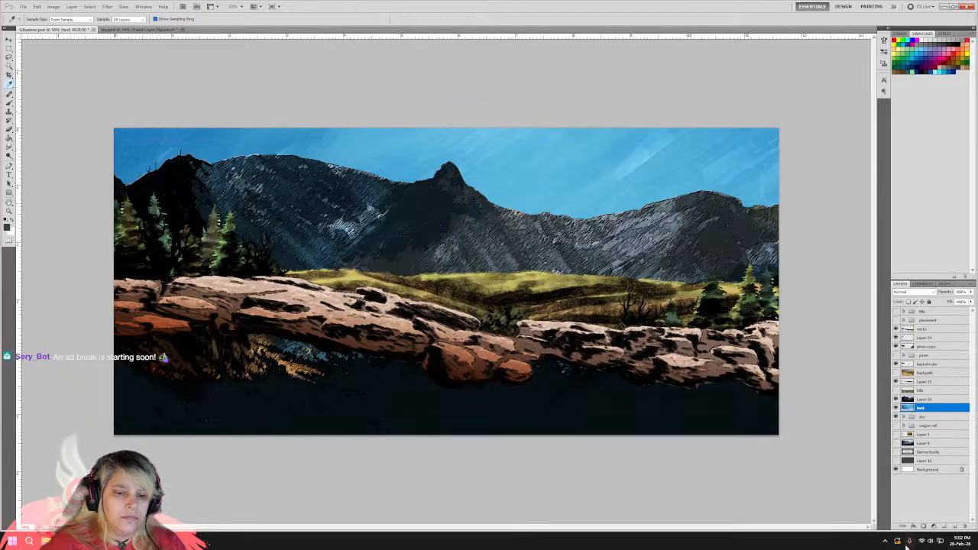
Add a Gradient Overlay to the sky test layer using the Foreground to Background preset.
left_click(913, 527)
left_click(929, 433)
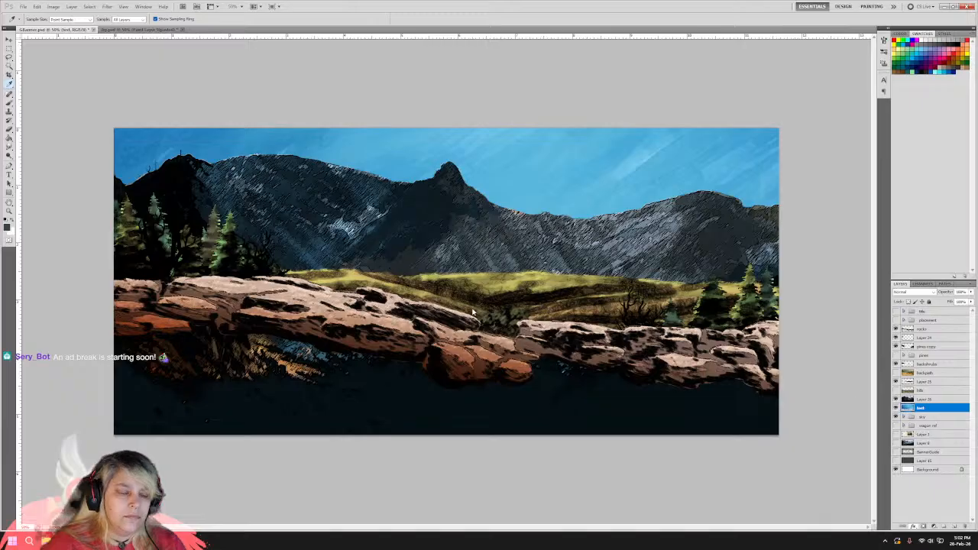
left_click_drag(425, 106, 489, 248)
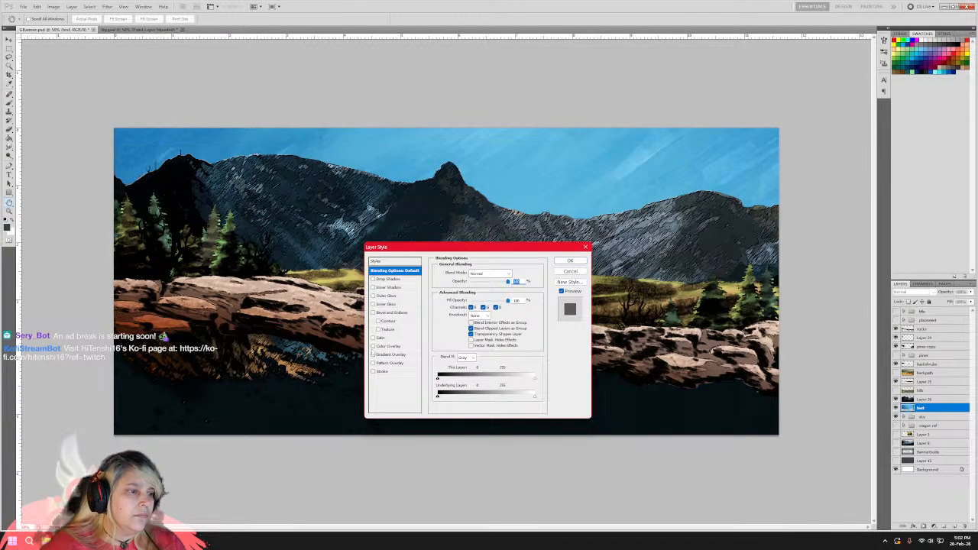
left_click(389, 355)
left_click(480, 294)
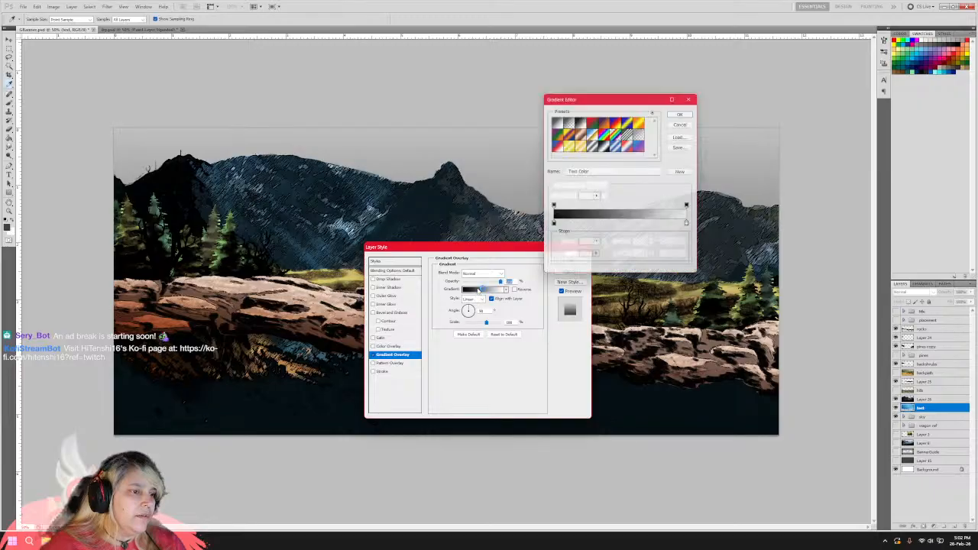
left_click(555, 120)
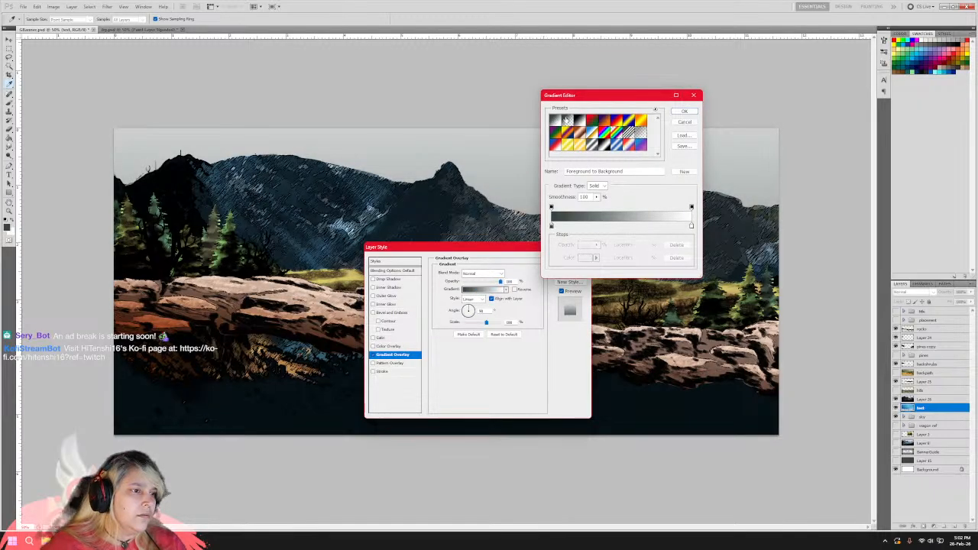
left_click(687, 113)
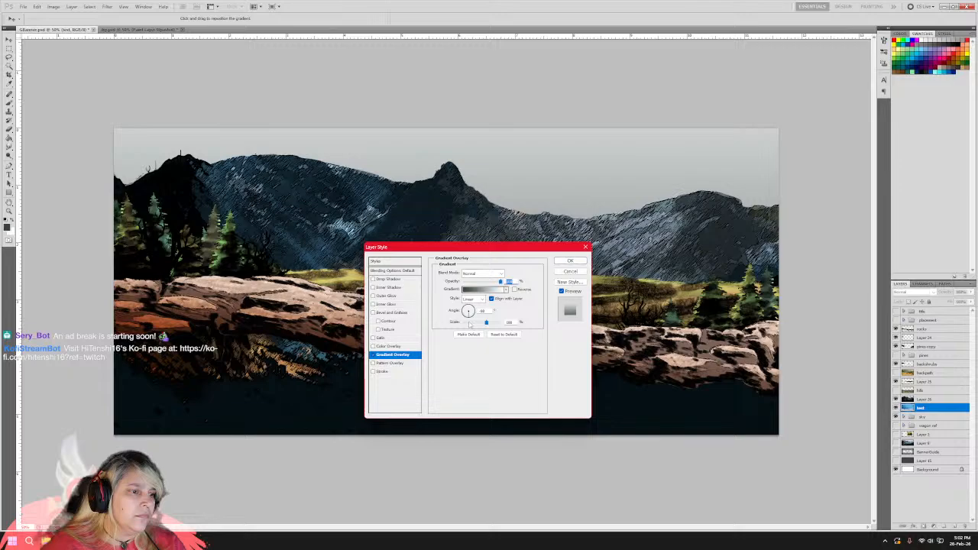
Flip the gradient overlay's angle so the darker end is at the top, and raise its scale to the maximum.
left_click_drag(469, 325, 469, 326)
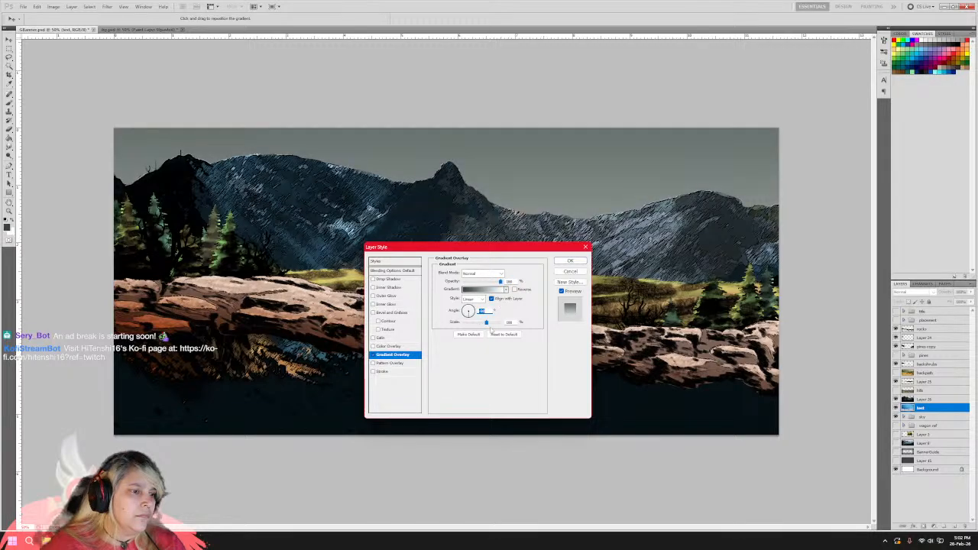
left_click_drag(486, 322, 530, 316)
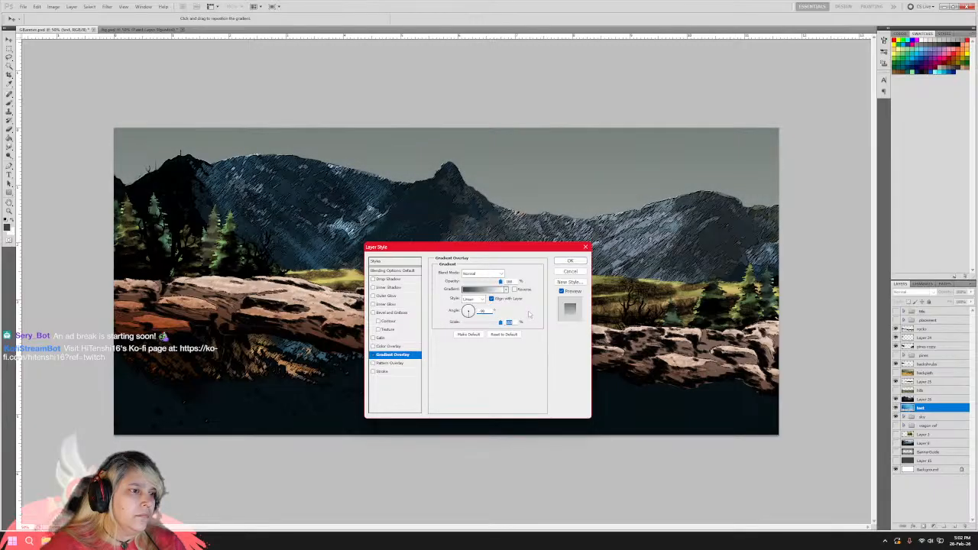
left_click(515, 290)
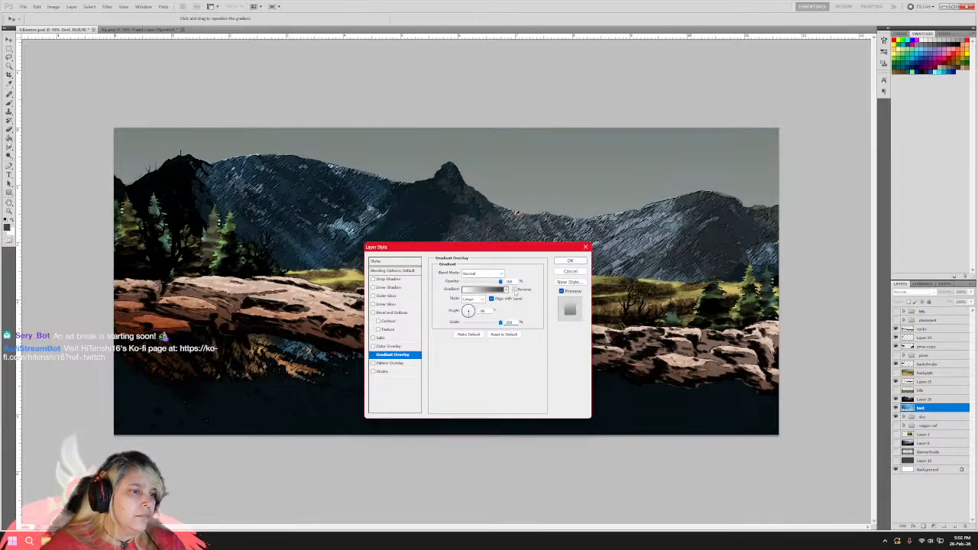
left_click(515, 289)
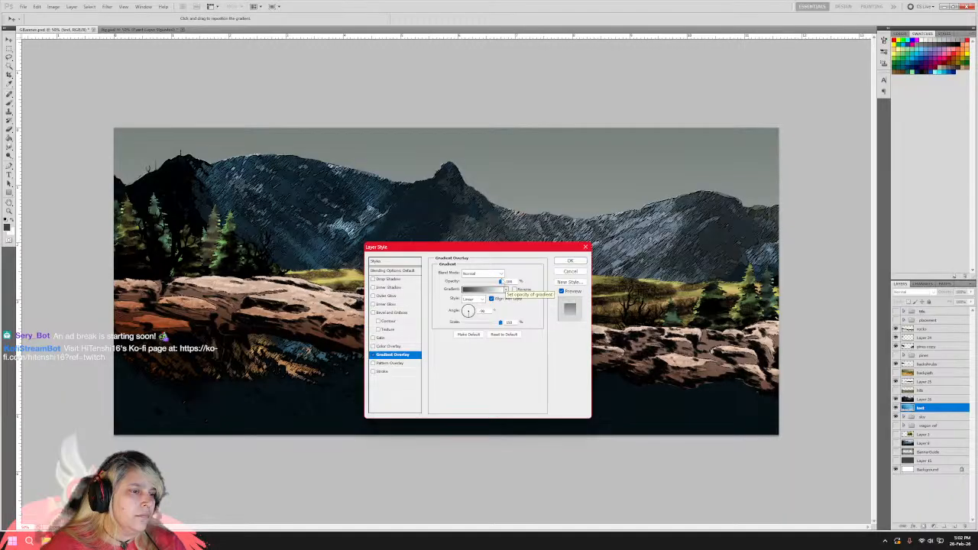
Try the Lighten and Overlay blend modes on the sky's gradient overlay, then return it to Normal.
left_click(500, 274)
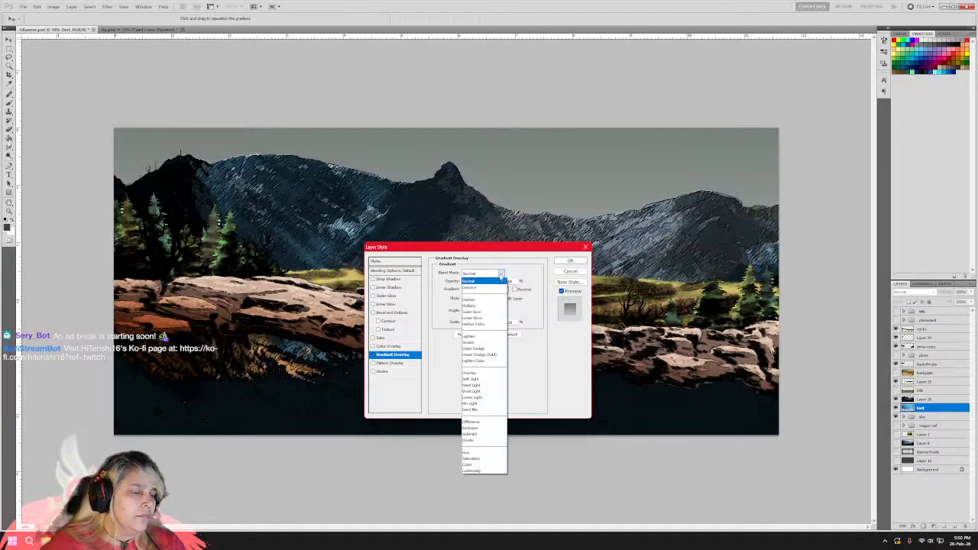
left_click(483, 337)
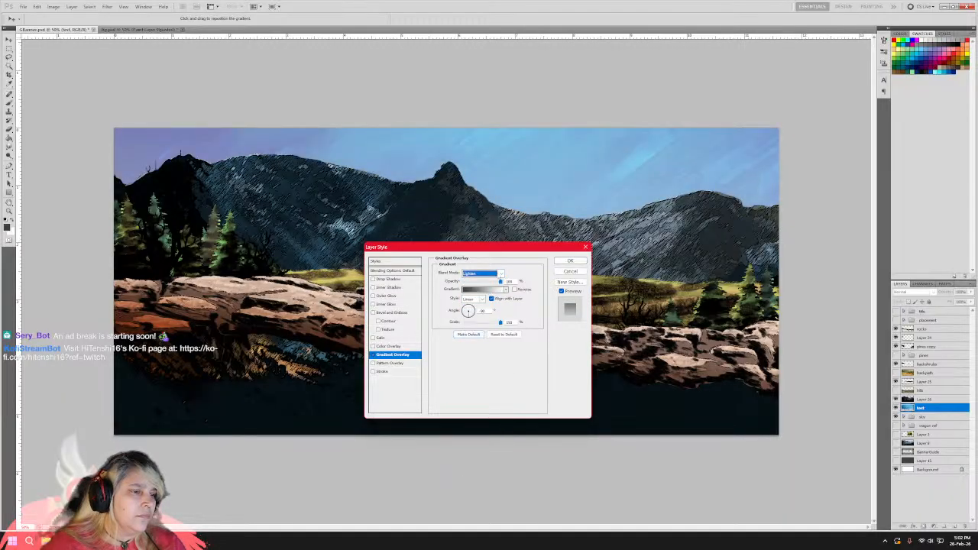
left_click(489, 273)
left_click(488, 374)
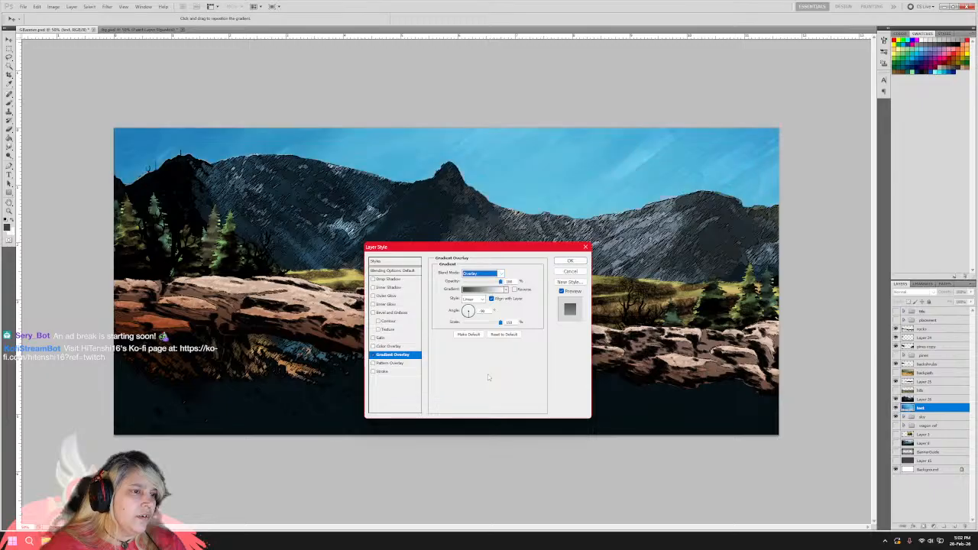
left_click(501, 274)
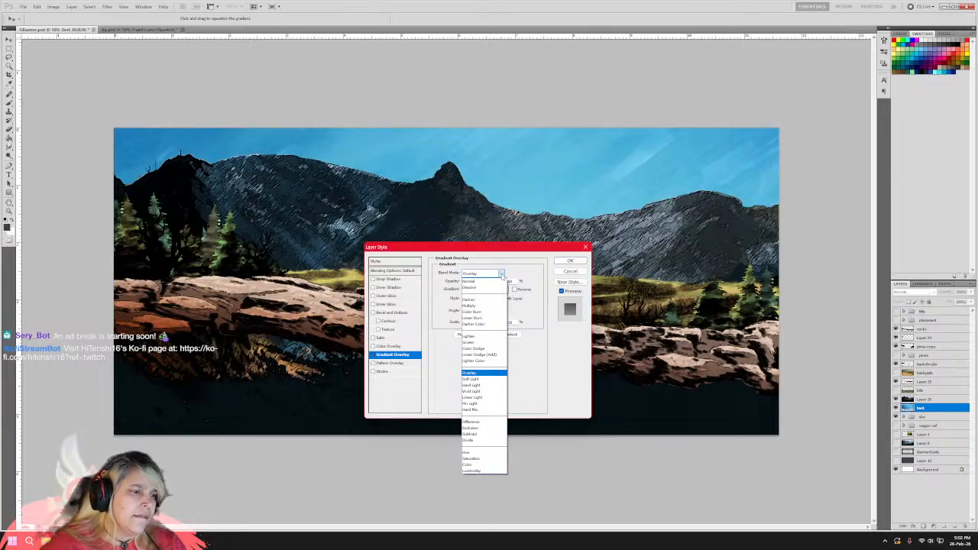
left_click(501, 275)
left_click(498, 276)
left_click(495, 282)
Lower the gradient overlay's opacity until the blue sky partly shows through, and apply the style.
mouse_move(504, 281)
left_mouse_down()
mouse_move(476, 282)
mouse_move(485, 283)
left_mouse_up()
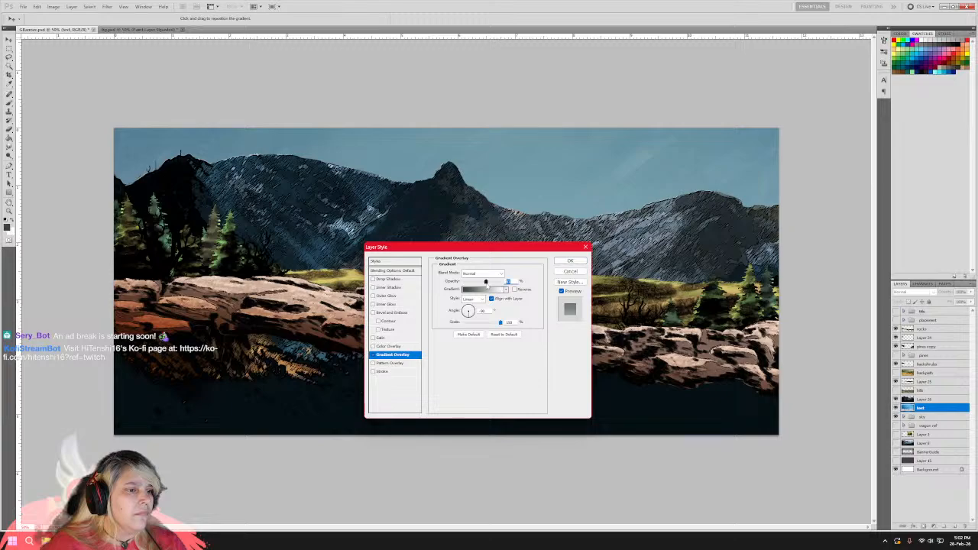
left_click_drag(487, 283, 490, 283)
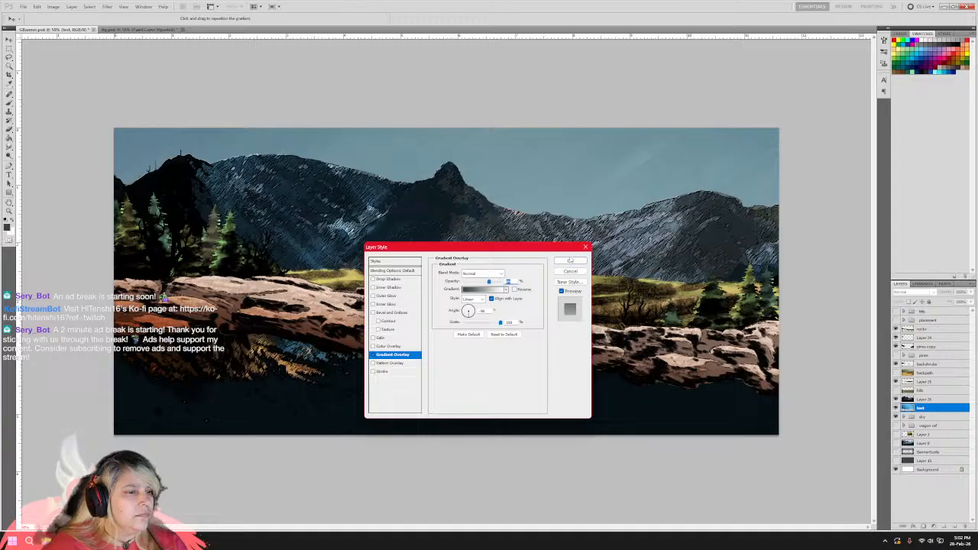
left_click(570, 261)
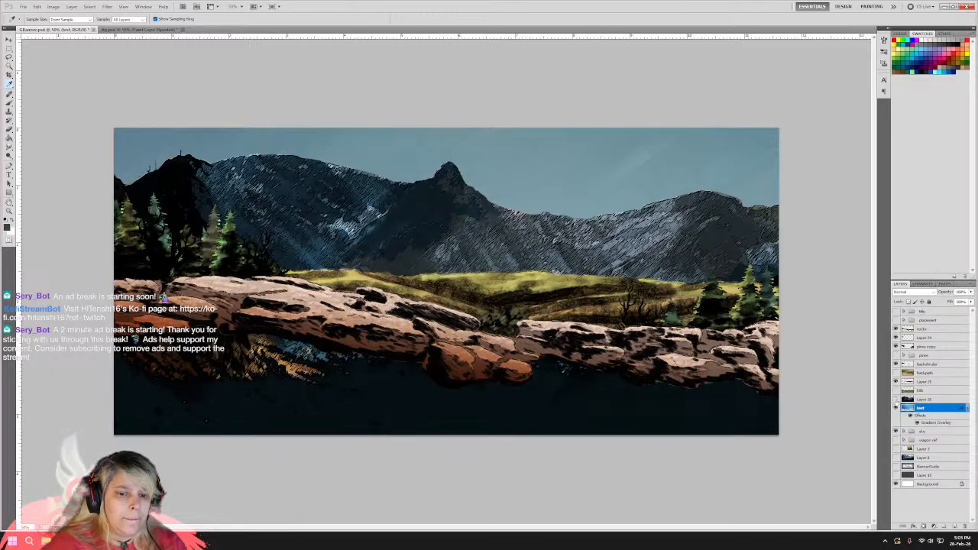
Identify the mountain layer by toggling its visibility, duplicate it, and name the copy test.
left_click(896, 399)
left_click(896, 399)
right_click(926, 400)
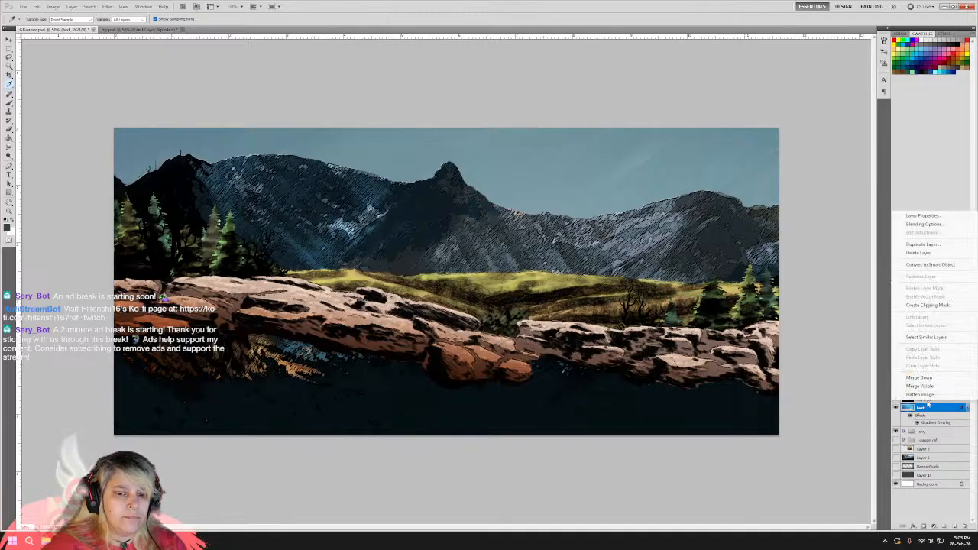
left_click(947, 253)
left_click(802, 266)
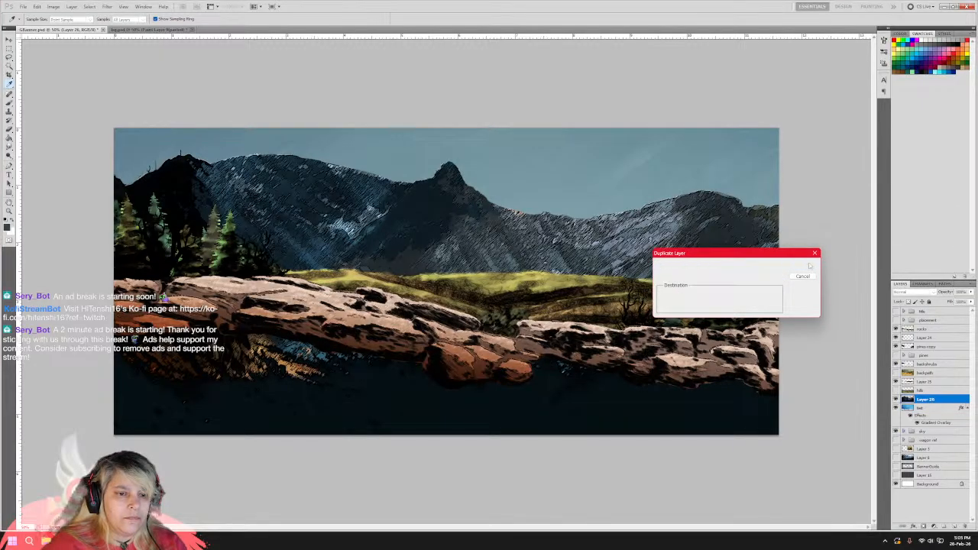
double_click(928, 400)
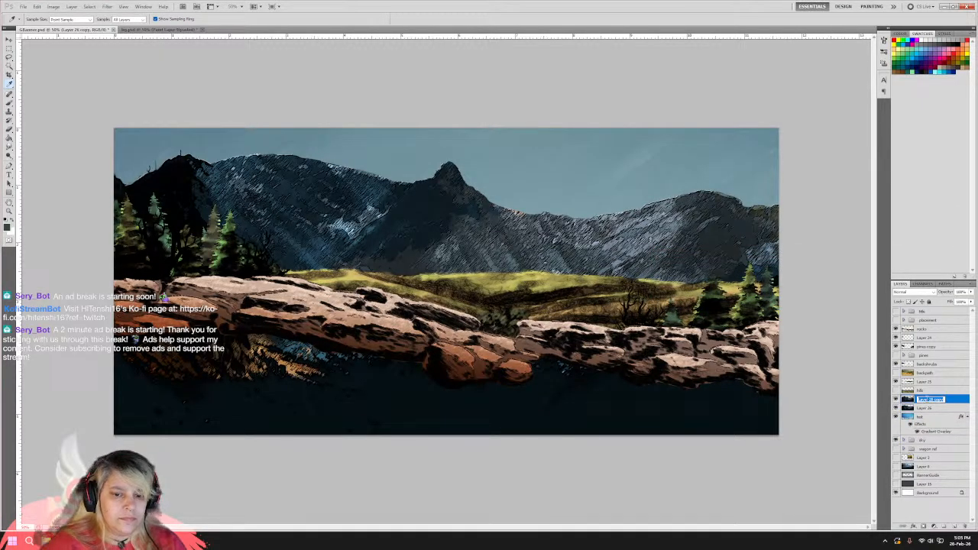
type("test")
key("Return")
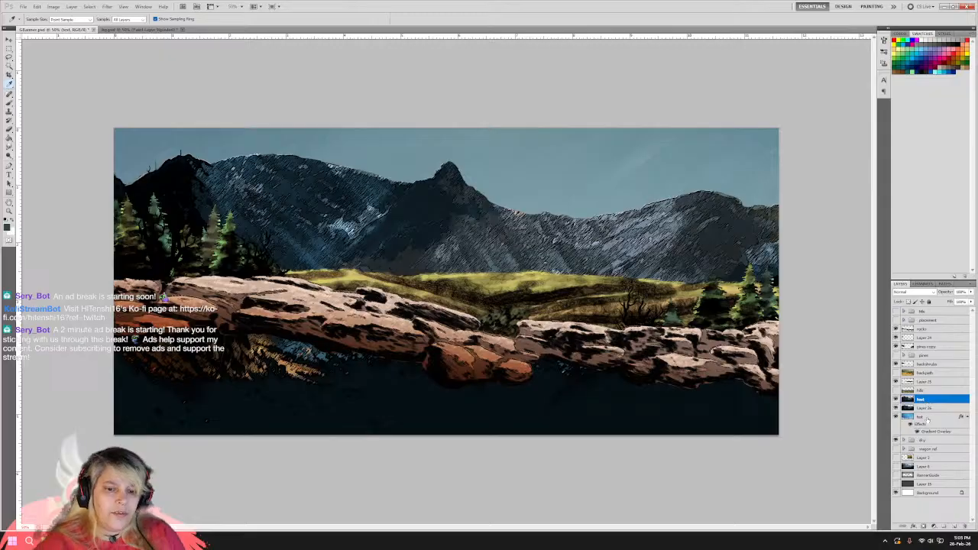
Copy the sky test layer's gradient overlay style onto the mountain test layer.
right_click(927, 417)
left_click(926, 366)
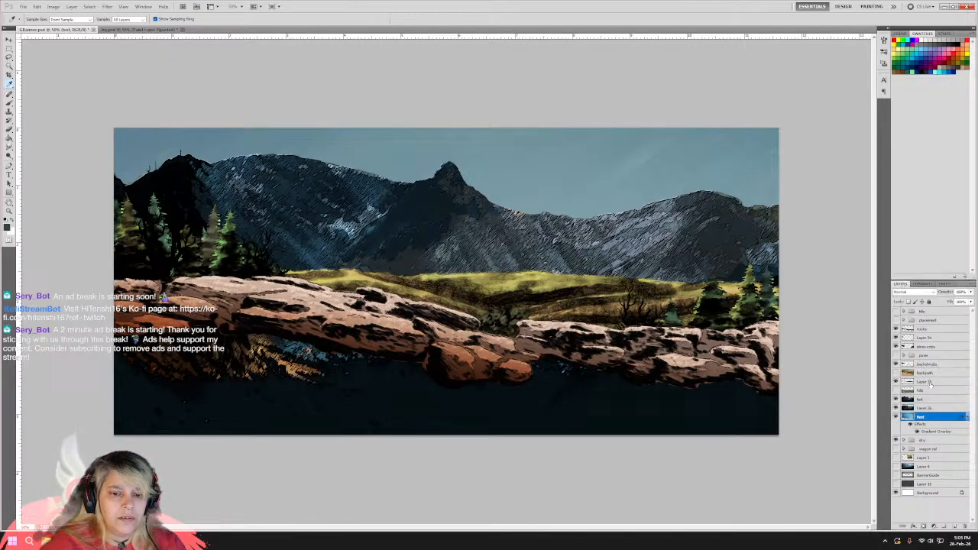
right_click(930, 400)
left_click(923, 356)
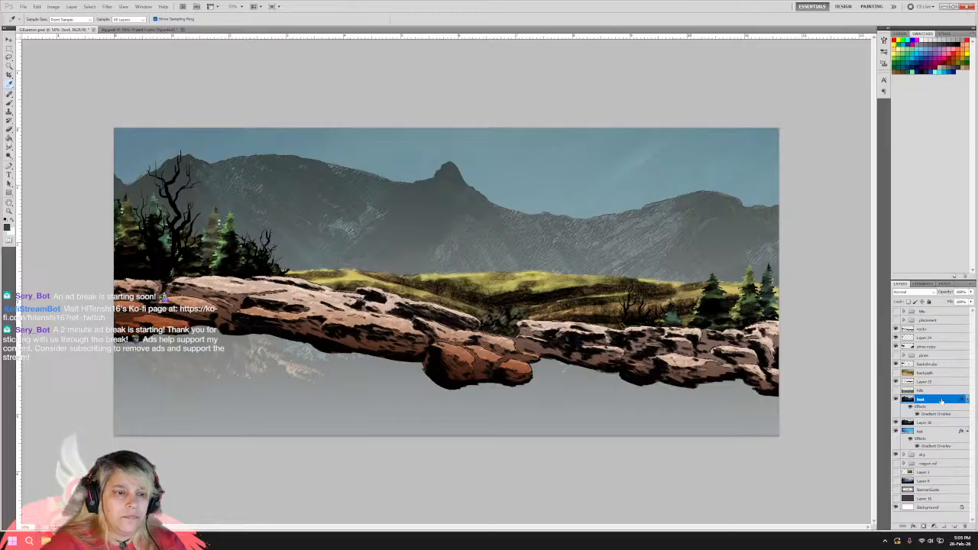
Collapse the effects lists of the mountain and sky test layers.
double_click(941, 401)
key("Escape")
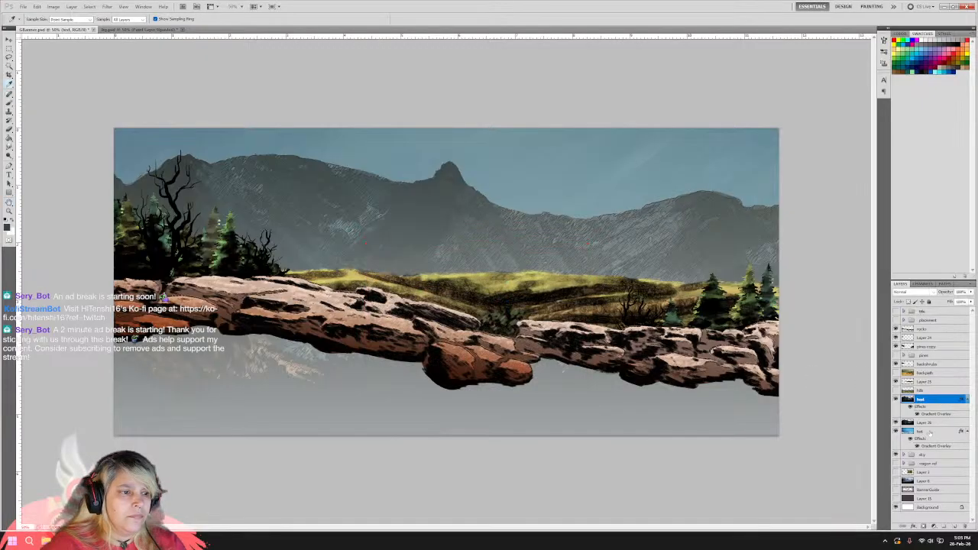
left_click(967, 400)
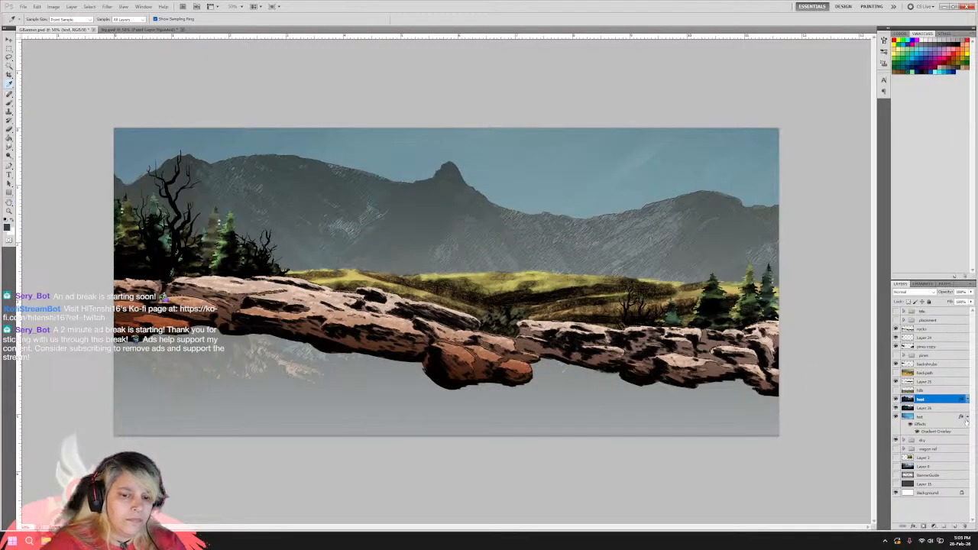
left_click(967, 417)
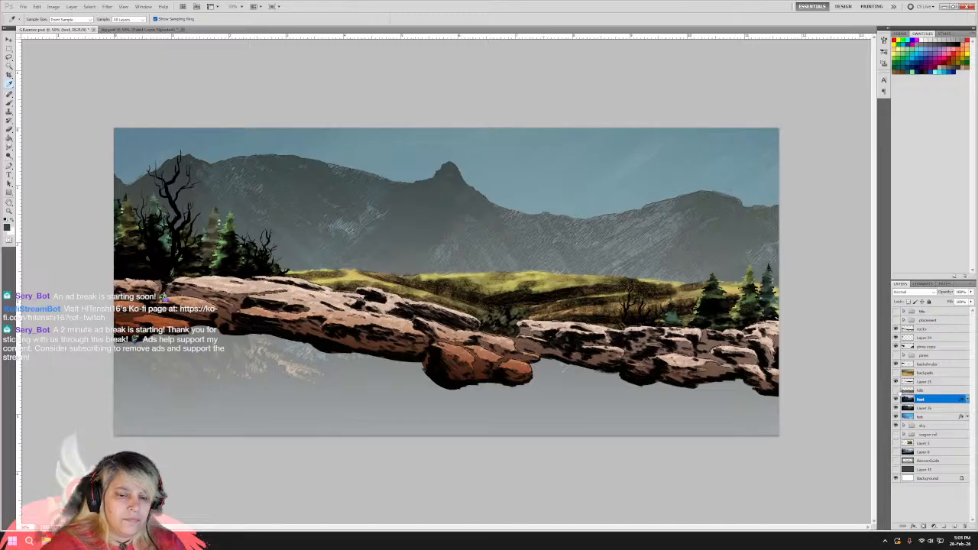
Check the contents of the hidden hills layer and delete that layer.
left_click(895, 391)
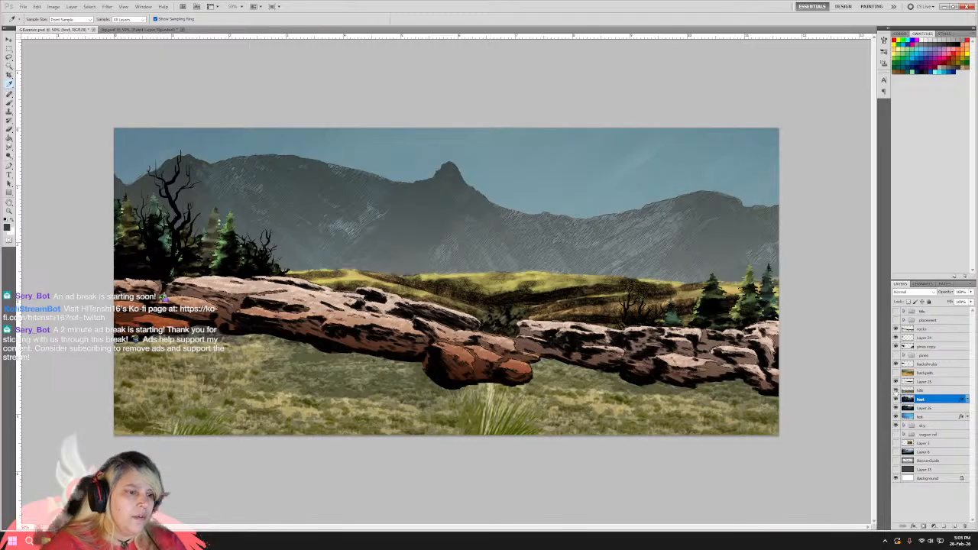
left_click(895, 390)
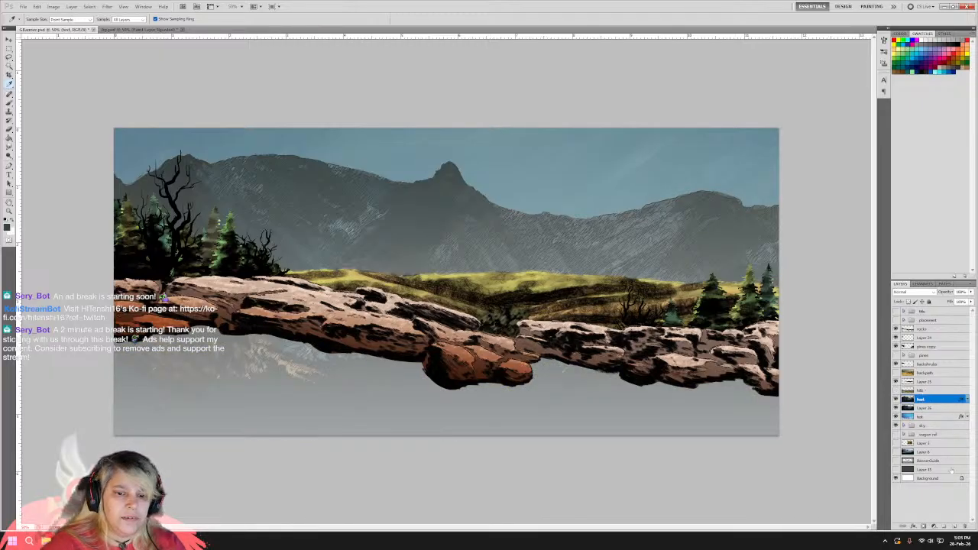
left_click(929, 390)
left_click(962, 526)
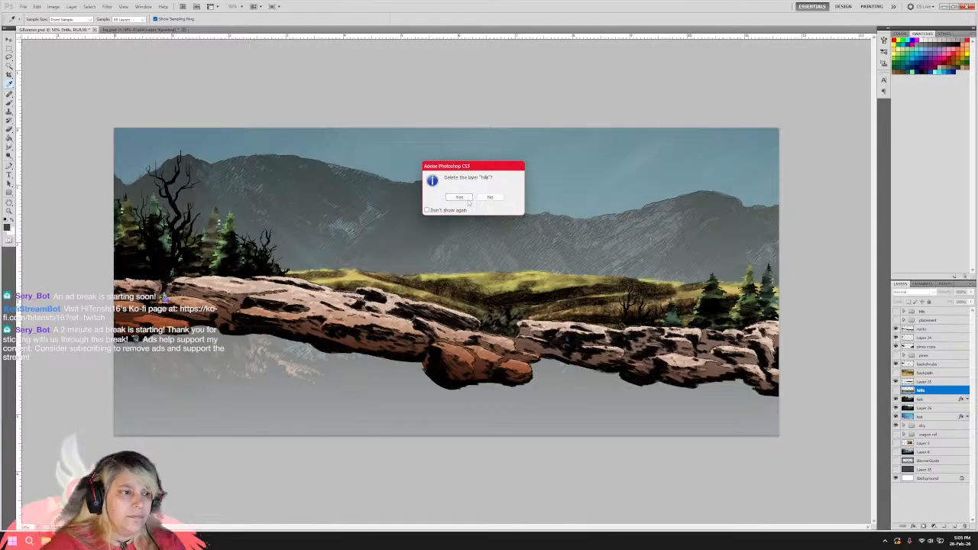
left_click(467, 200)
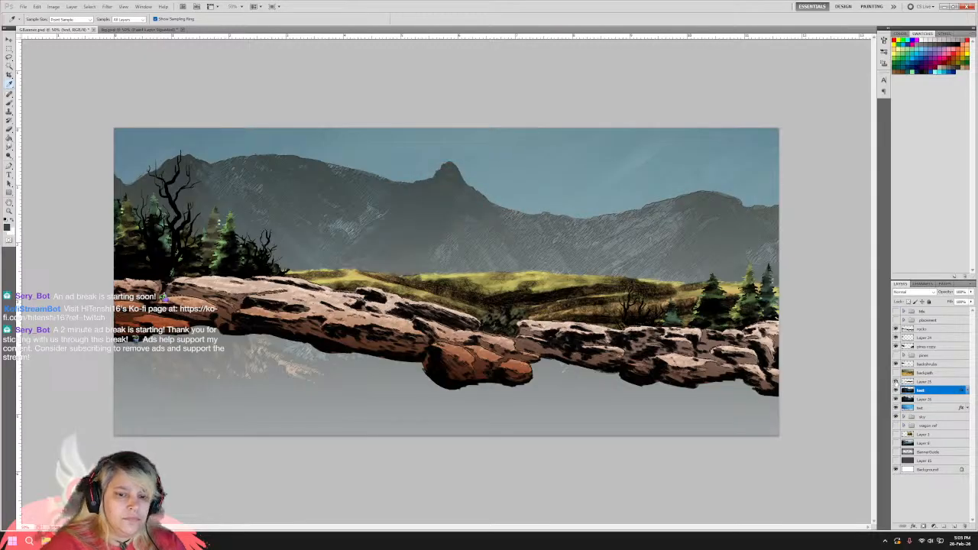
Duplicate Layer 25, the grassy hills layer, and rename the copy as test.
double_click(920, 390)
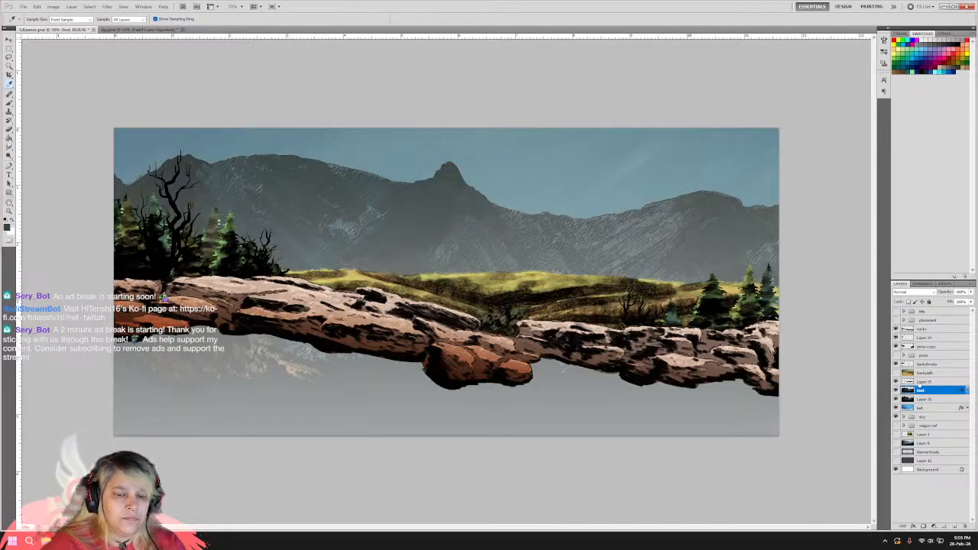
left_click(921, 381)
right_click(921, 382)
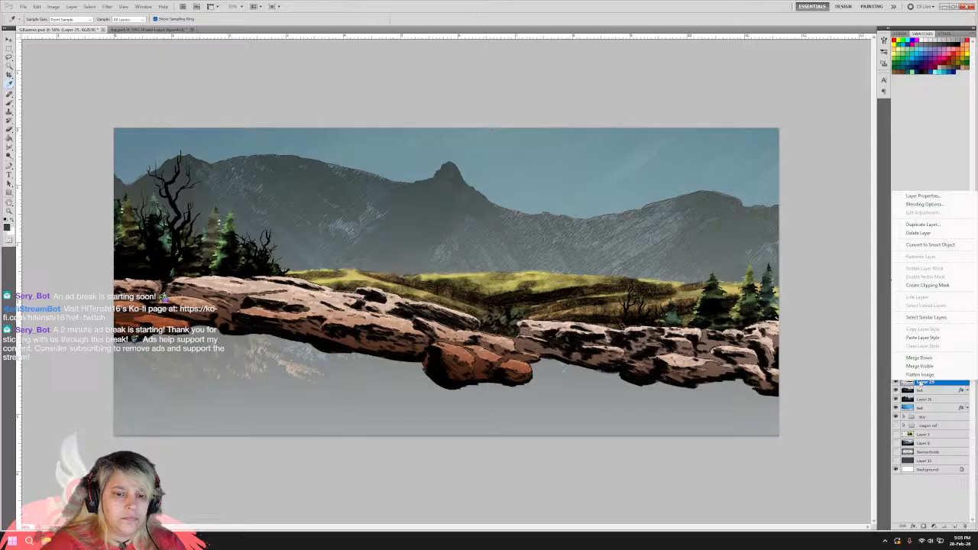
left_click(923, 225)
left_click(802, 265)
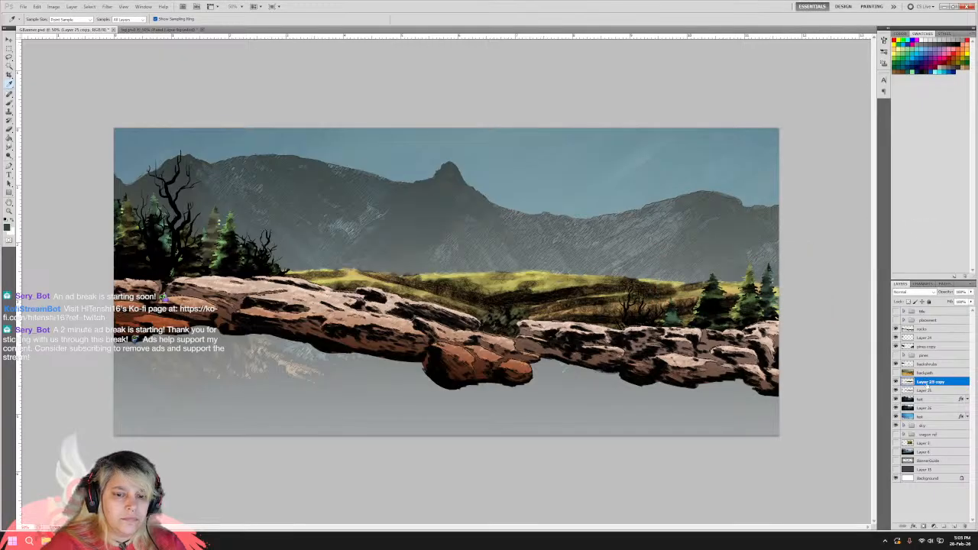
double_click(928, 381)
type("text")
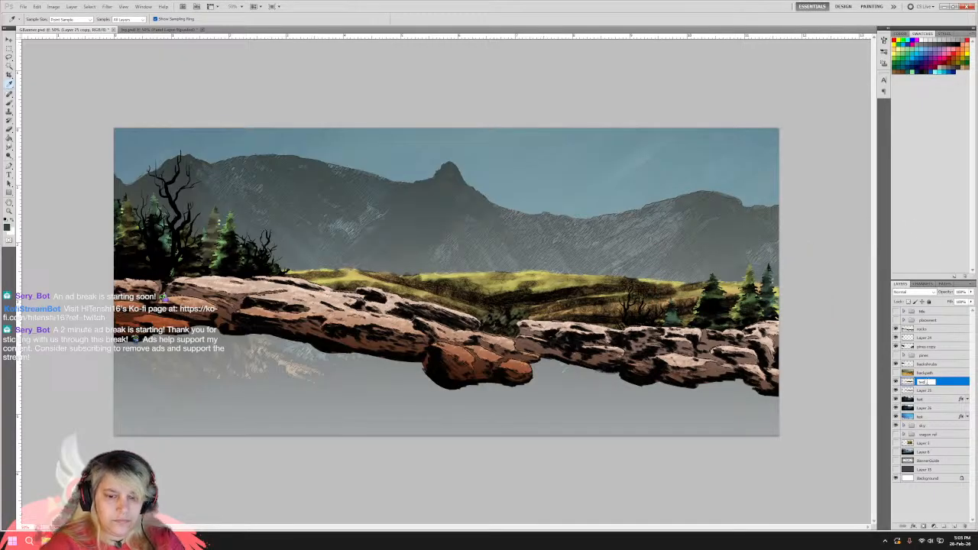
key("Return")
Paste the copied gradient overlay style onto the hills test layer and collapse its effects list.
right_click(926, 382)
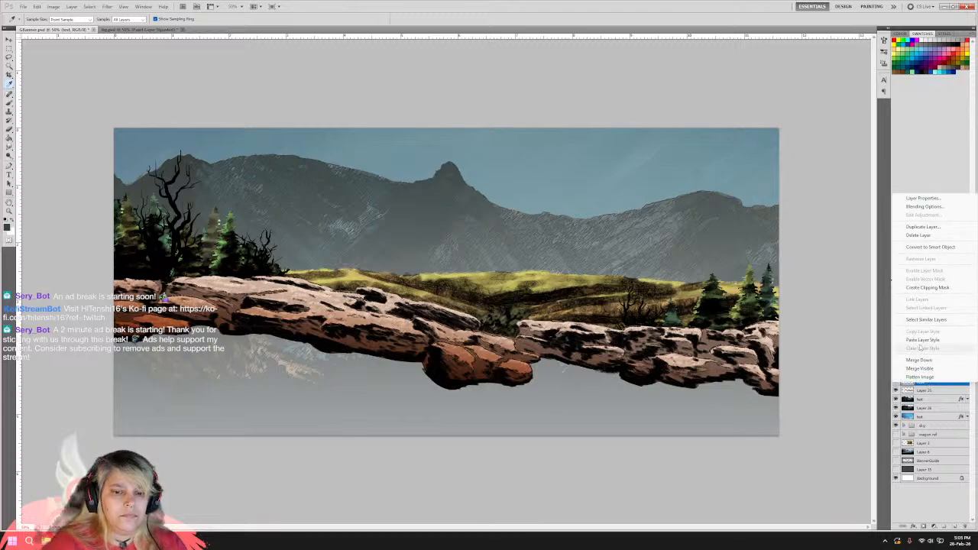
left_click(923, 339)
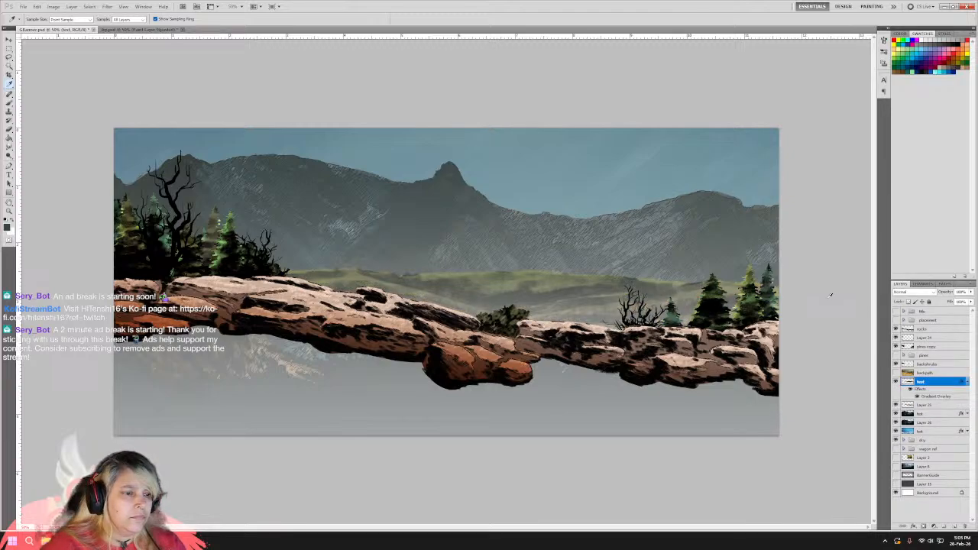
left_click(967, 379)
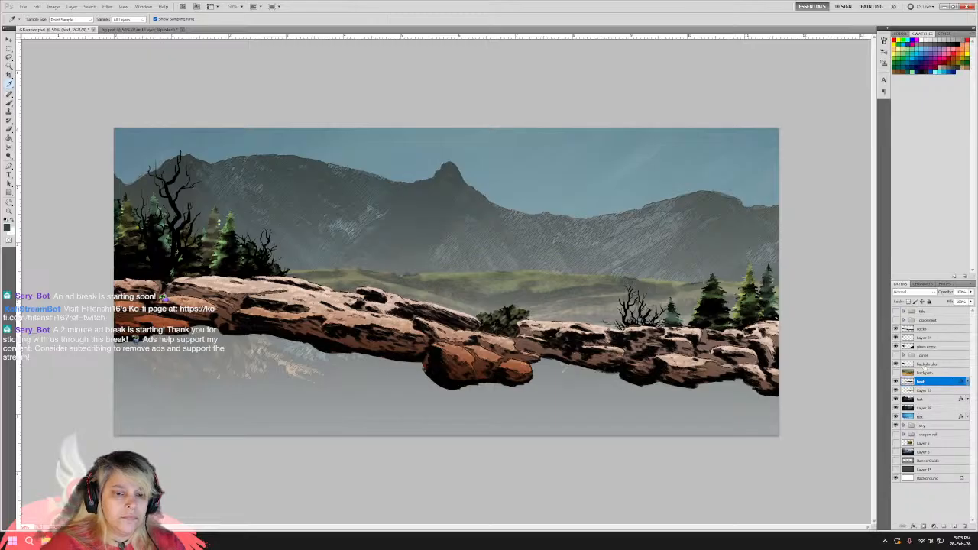
Duplicate the backshrubs layer and rename the copy as test.
right_click(926, 365)
left_click(944, 208)
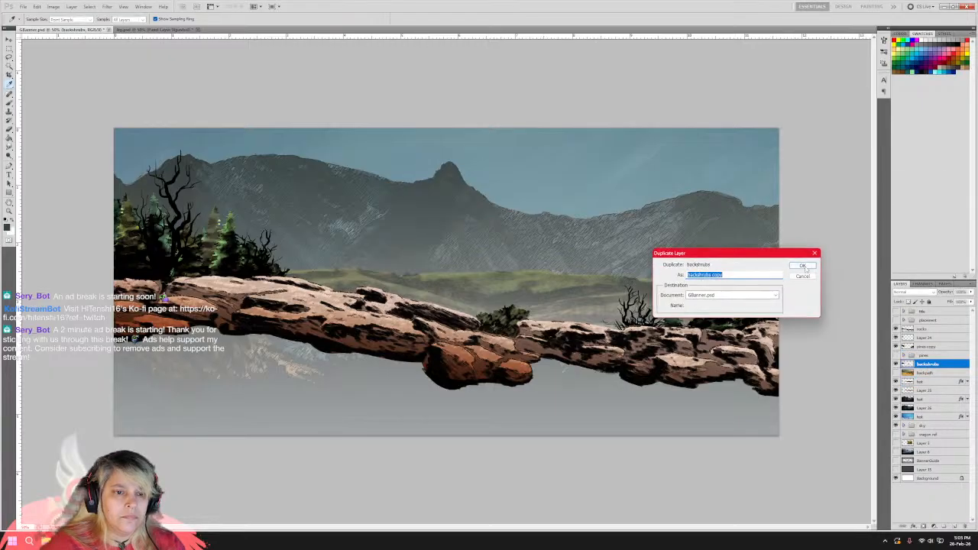
left_click(802, 266)
double_click(932, 364)
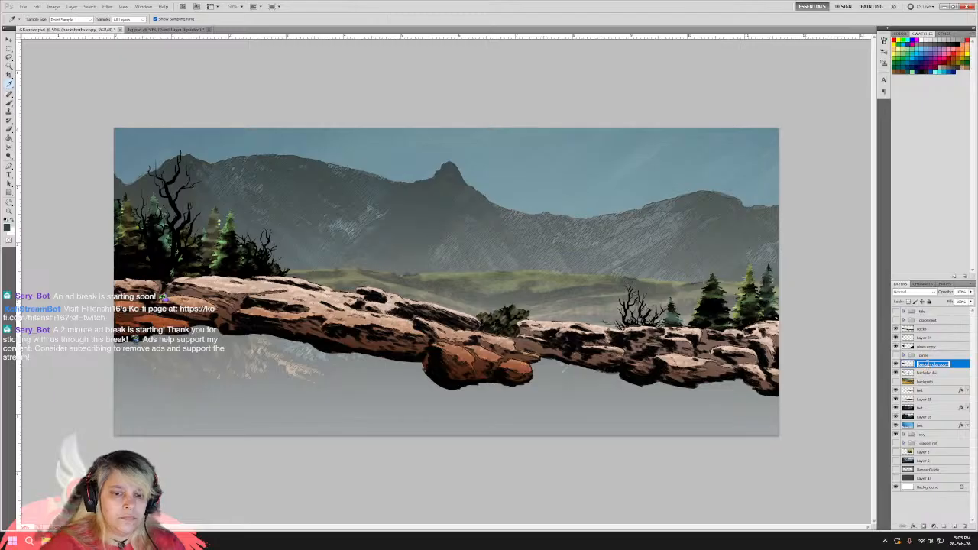
type("bush")
key("Return")
Paste the gradient overlay style onto the shrubs test layer and turn off Align with Layer while trying scale and opacity adjustments.
right_click(927, 366)
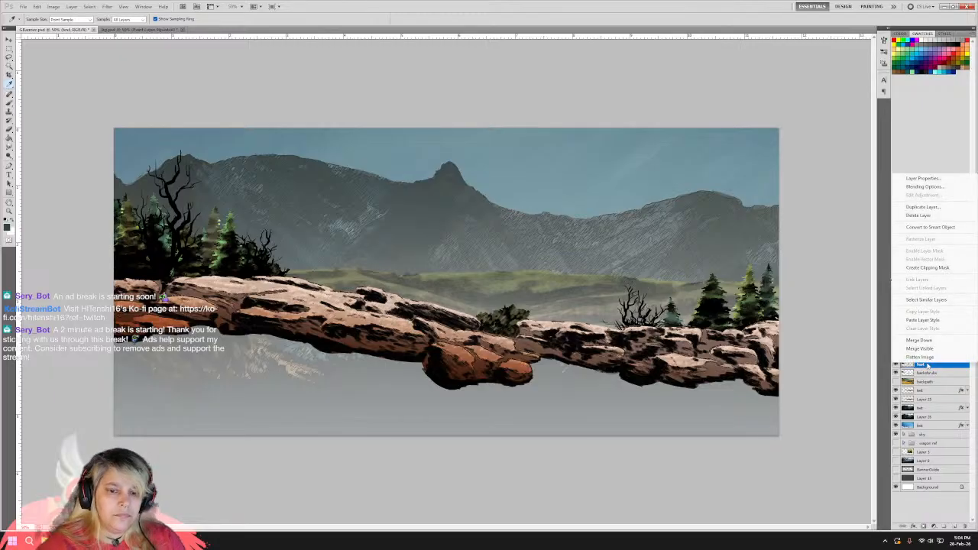
left_click(922, 320)
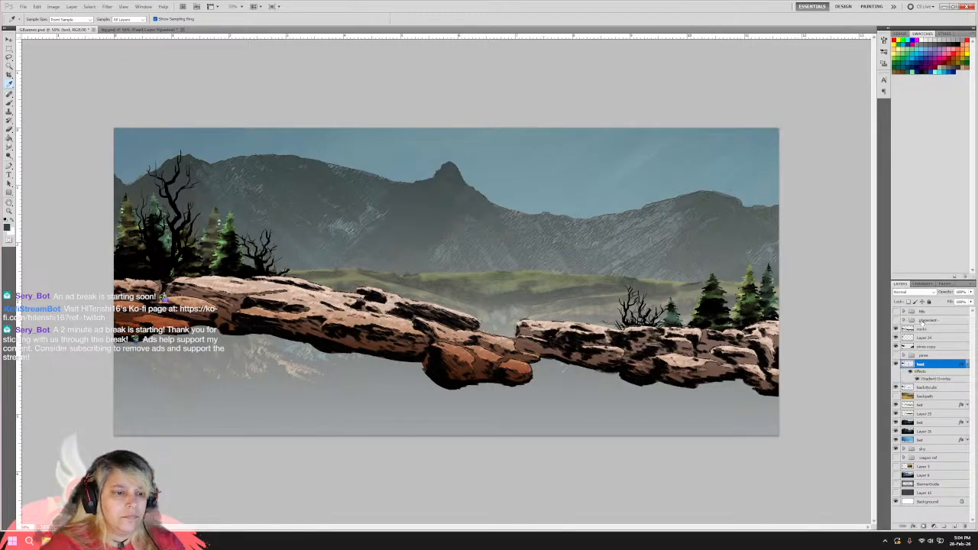
double_click(943, 368)
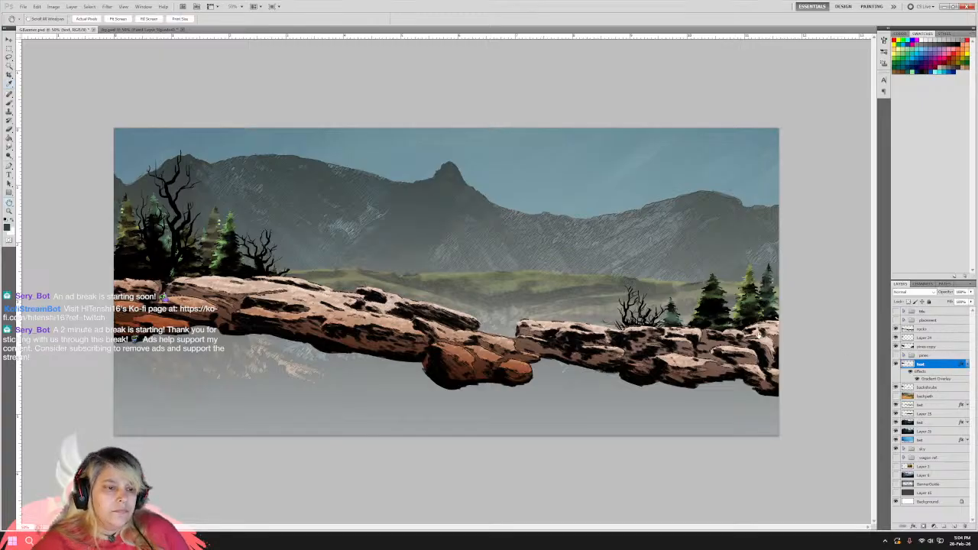
left_click(396, 357)
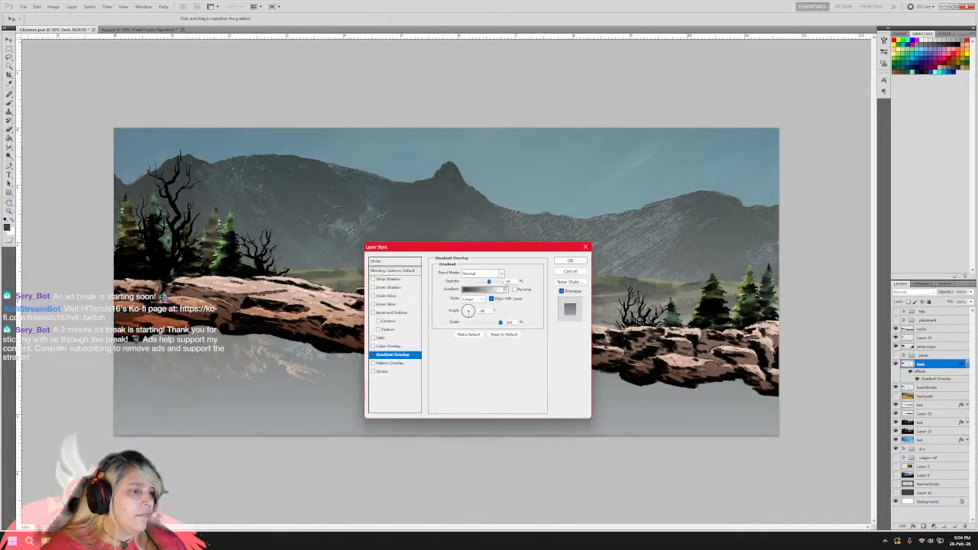
left_click_drag(496, 248, 734, 139)
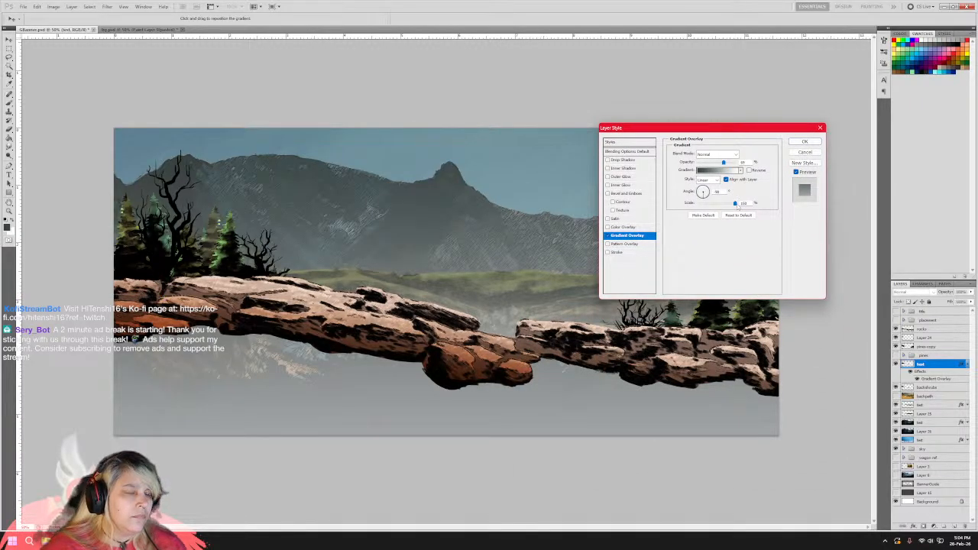
left_click_drag(734, 203, 754, 208)
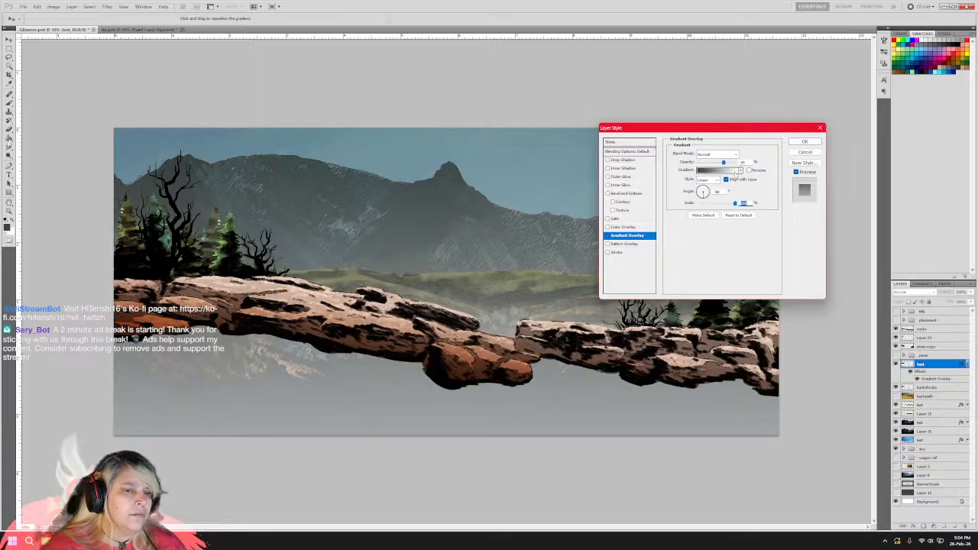
left_click_drag(723, 163, 724, 164)
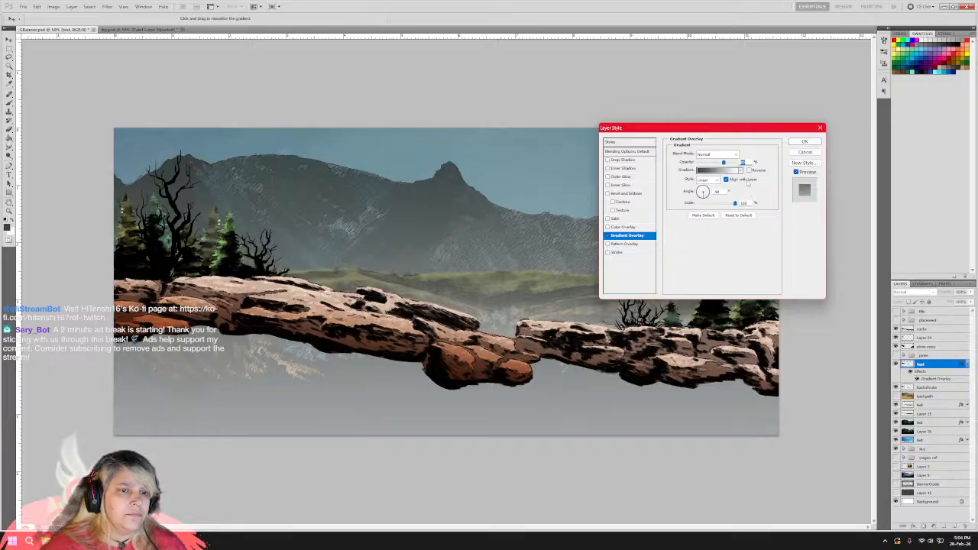
left_click(726, 179)
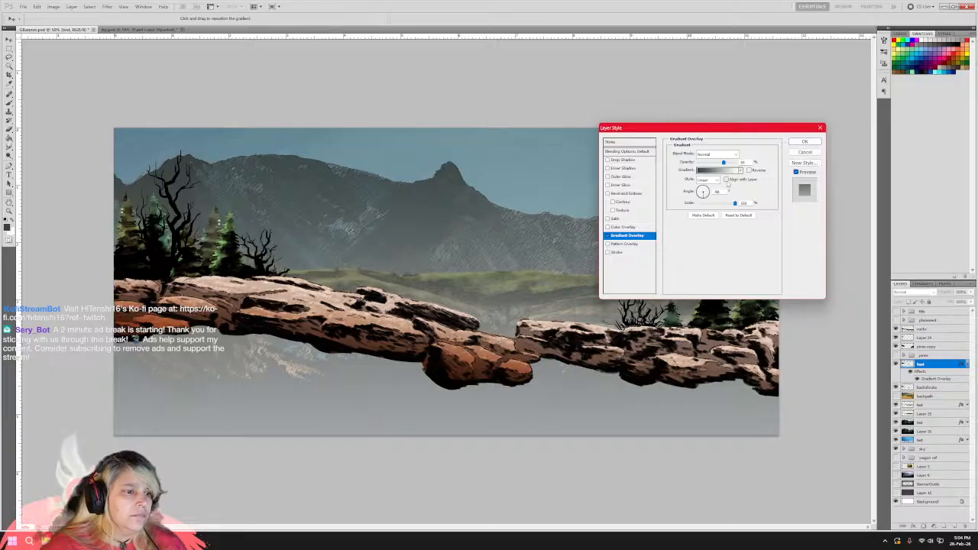
left_click_drag(735, 204, 782, 224)
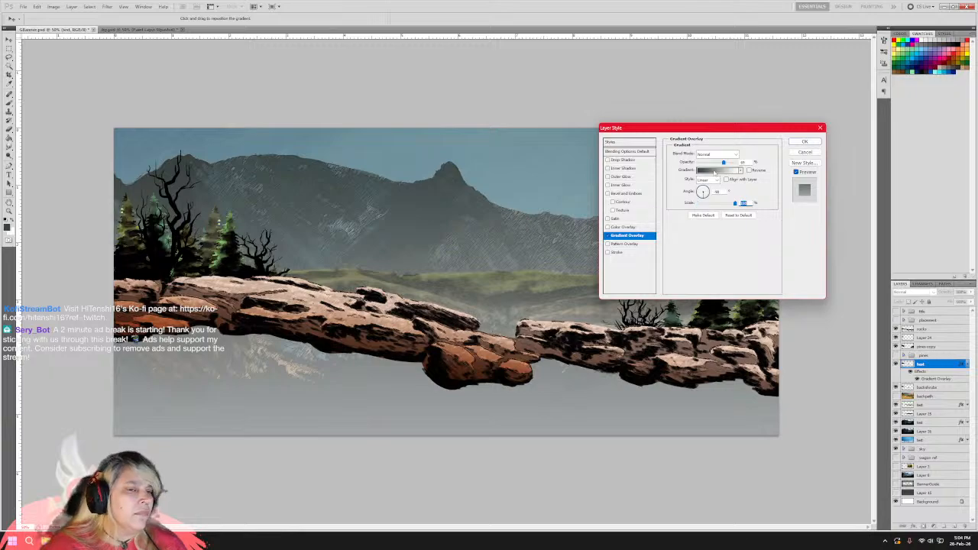
Shift the dark colour stop of the shrubs overlay gradient to about 35%, apply the style, and collapse the effects list.
left_click(715, 170)
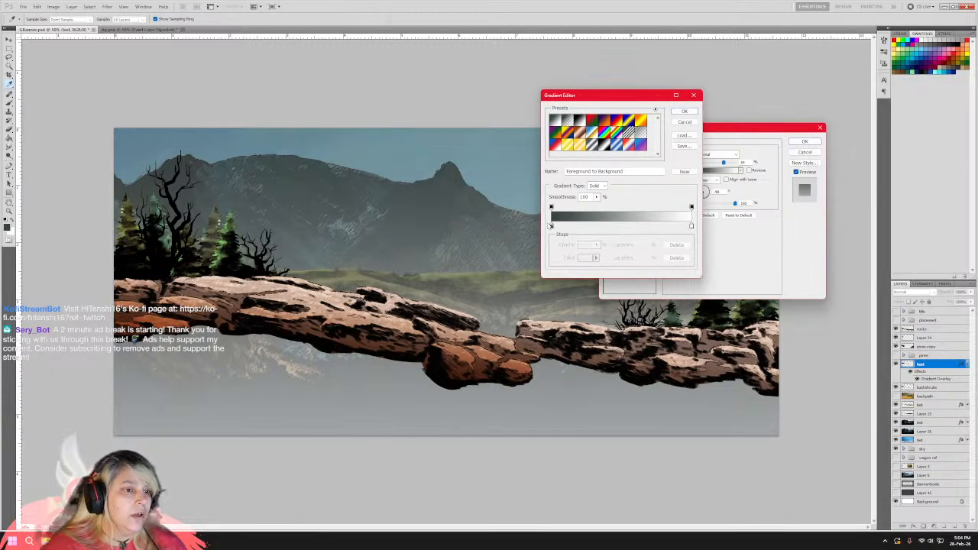
left_click_drag(550, 226, 621, 226)
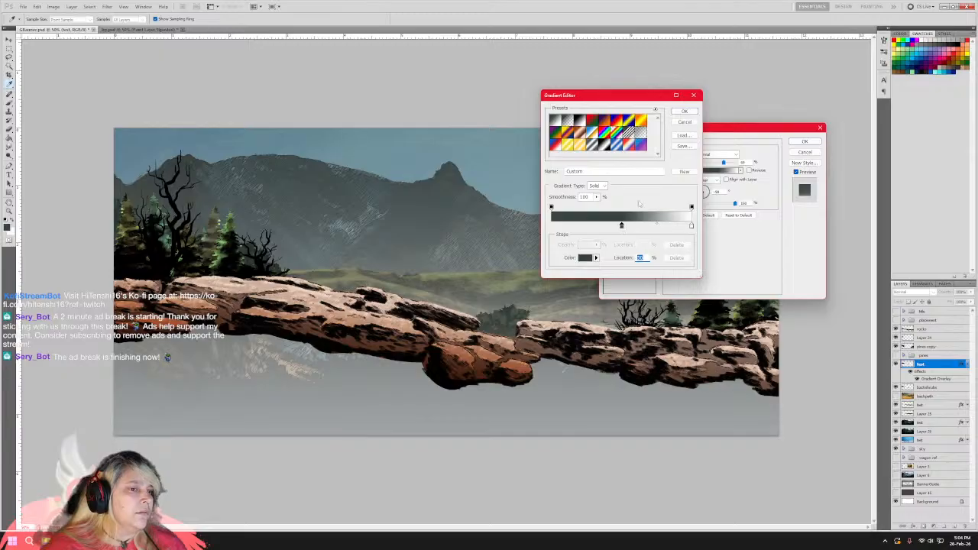
left_click_drag(621, 226, 586, 226)
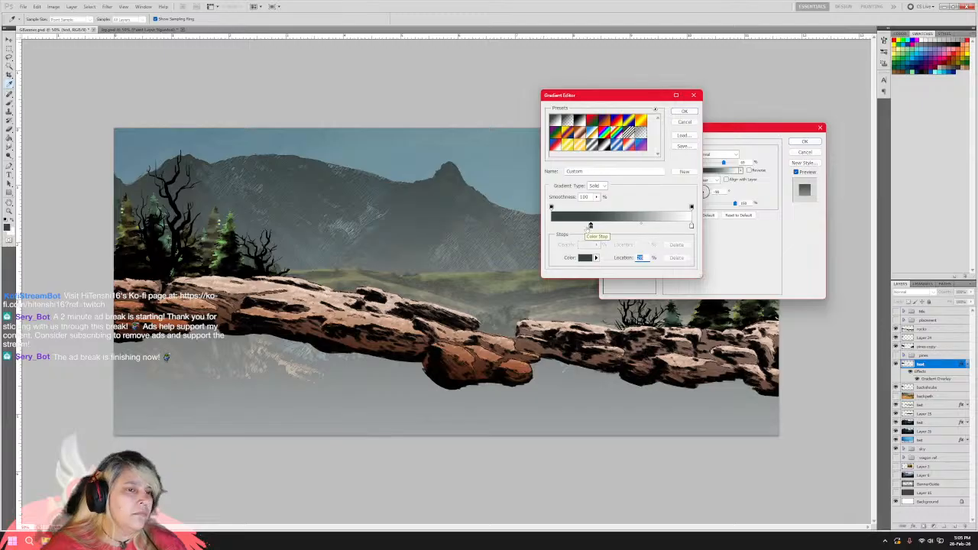
left_click_drag(586, 226, 599, 227)
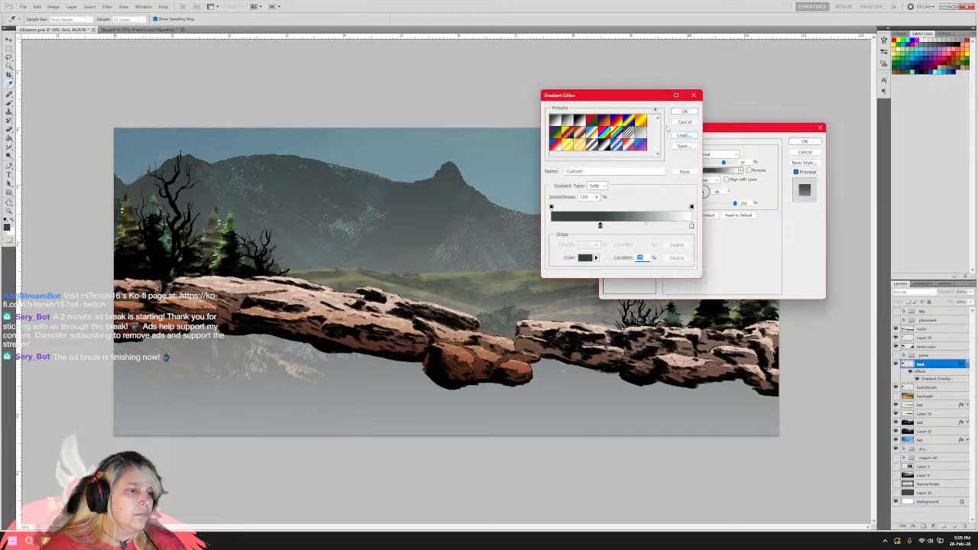
left_click(684, 111)
left_click(805, 142)
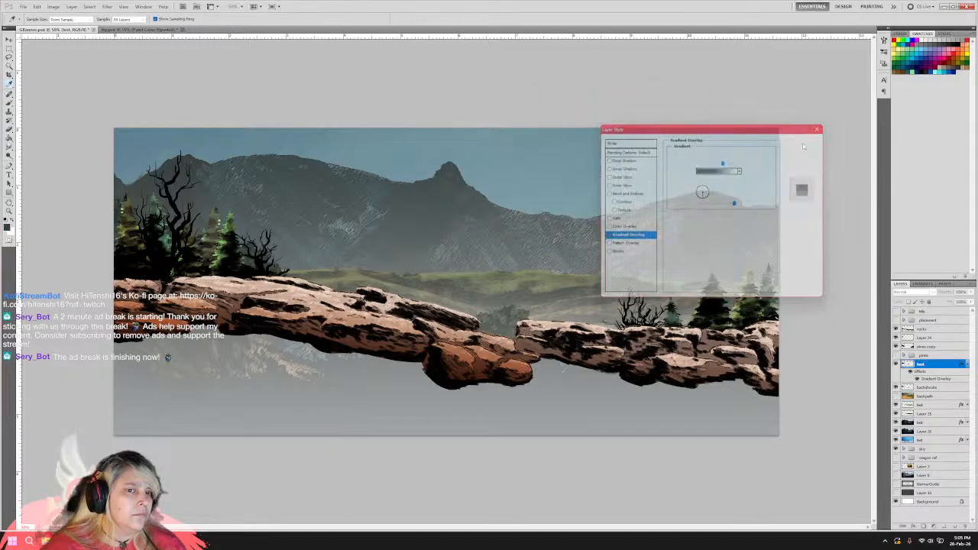
left_click(966, 364)
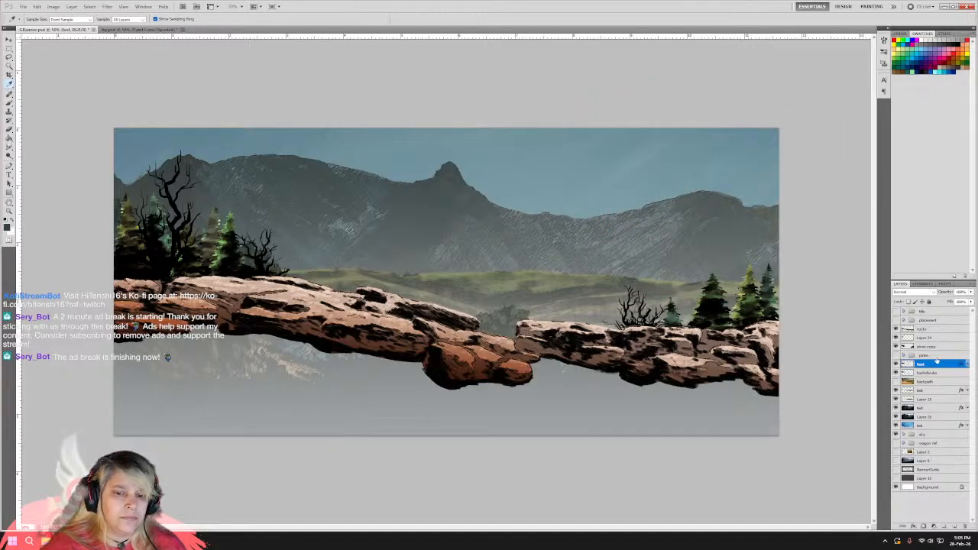
Identify the pines copy layer by toggling its visibility, duplicate it, and paste the gradient overlay style onto the duplicate.
left_click(896, 346)
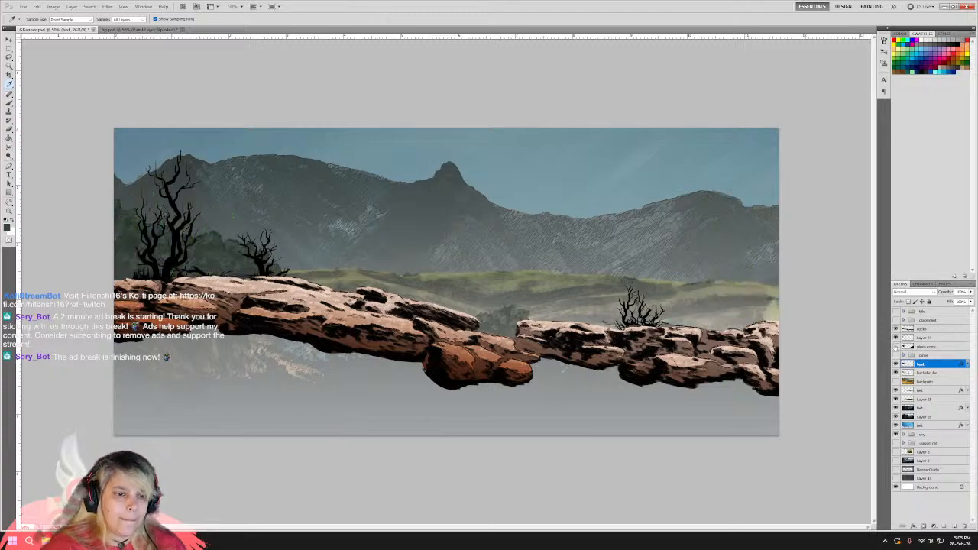
left_click(896, 346)
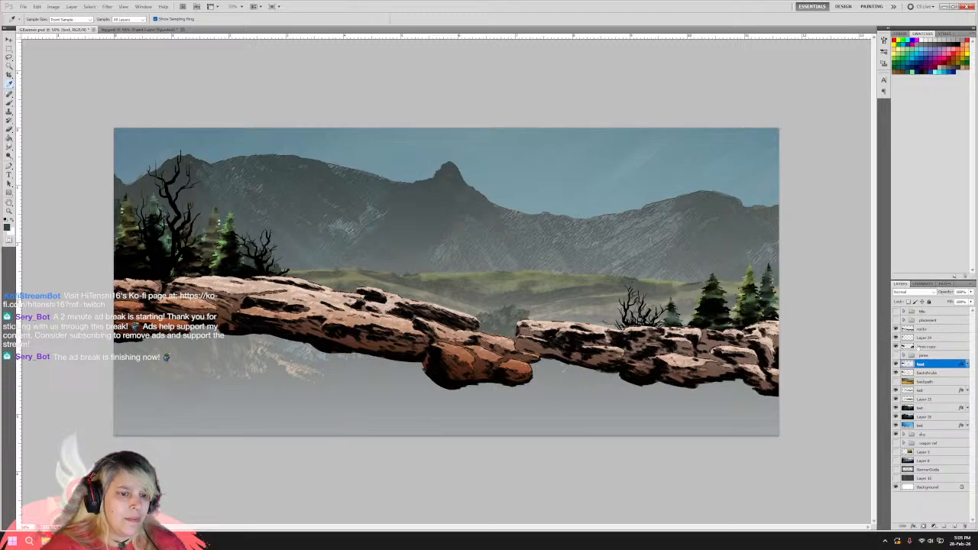
right_click(922, 349)
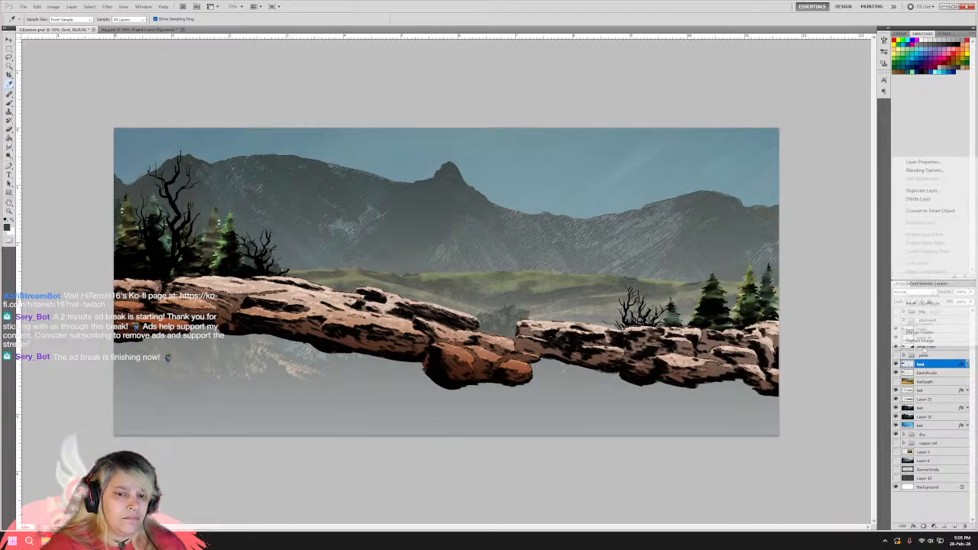
left_click(922, 191)
left_click(807, 268)
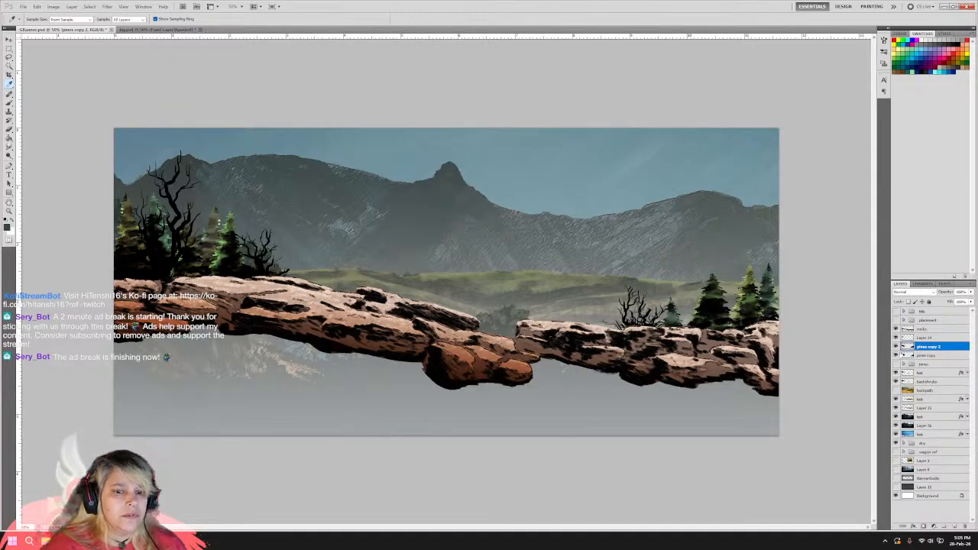
right_click(927, 349)
left_click(924, 302)
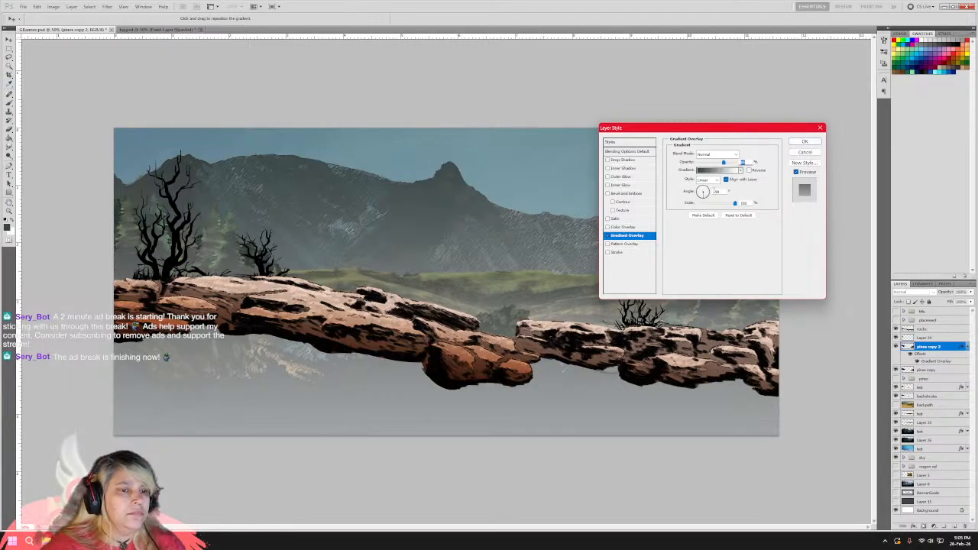
Shift the dark colour stop of the duplicated pines layer's overlay gradient to 50% and apply the style.
left_click(739, 170)
left_click(715, 170)
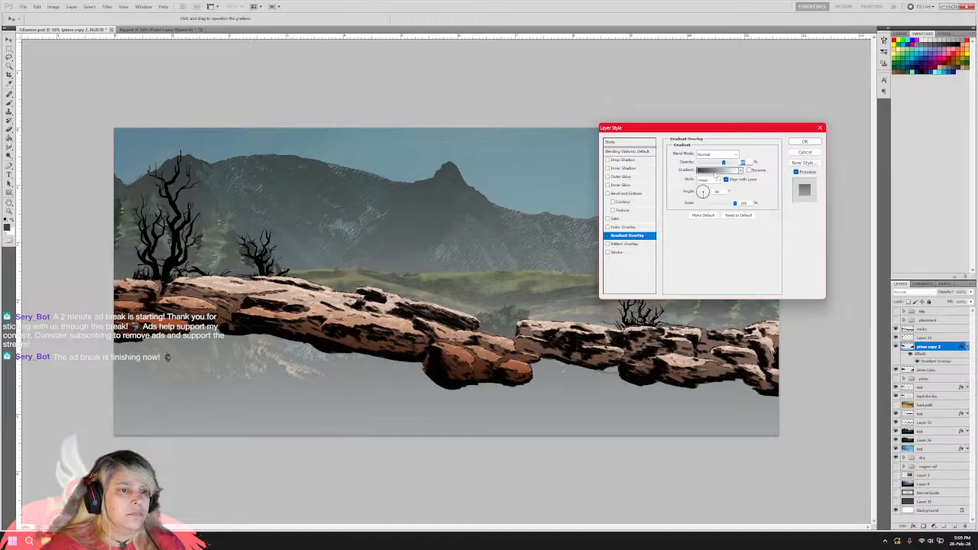
left_click_drag(552, 225, 621, 227)
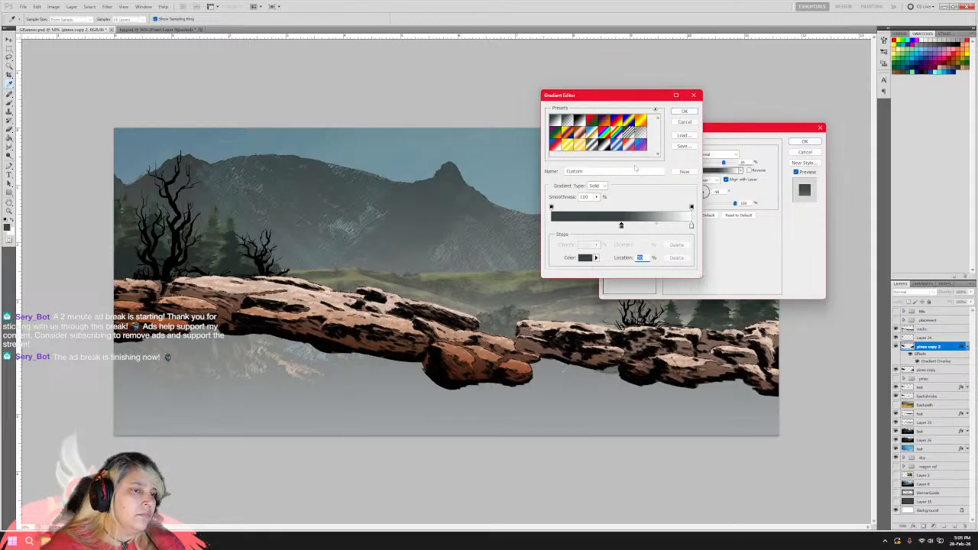
left_click(685, 112)
left_click(813, 146)
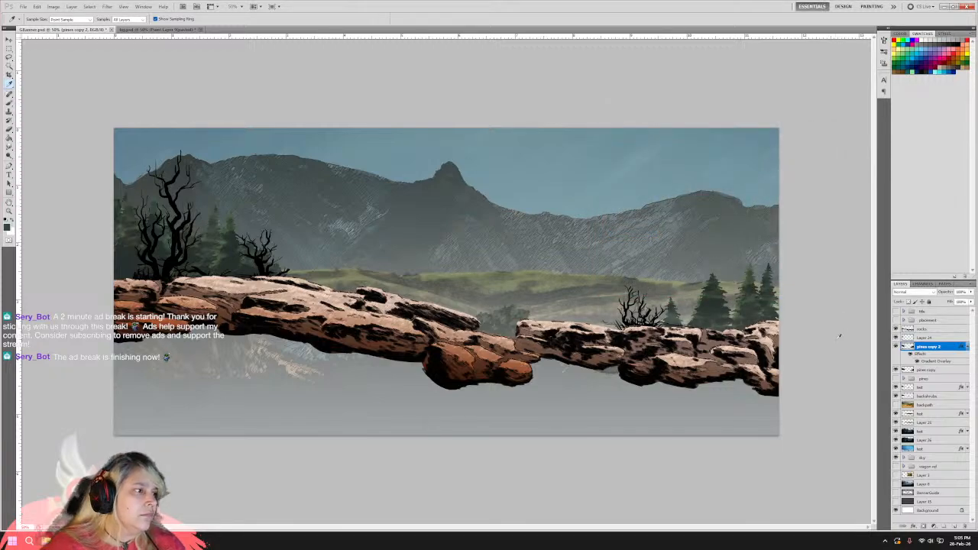
Collapse the effects list of the duplicated pines layer and rename the layer as test.
left_click(967, 346)
double_click(929, 347)
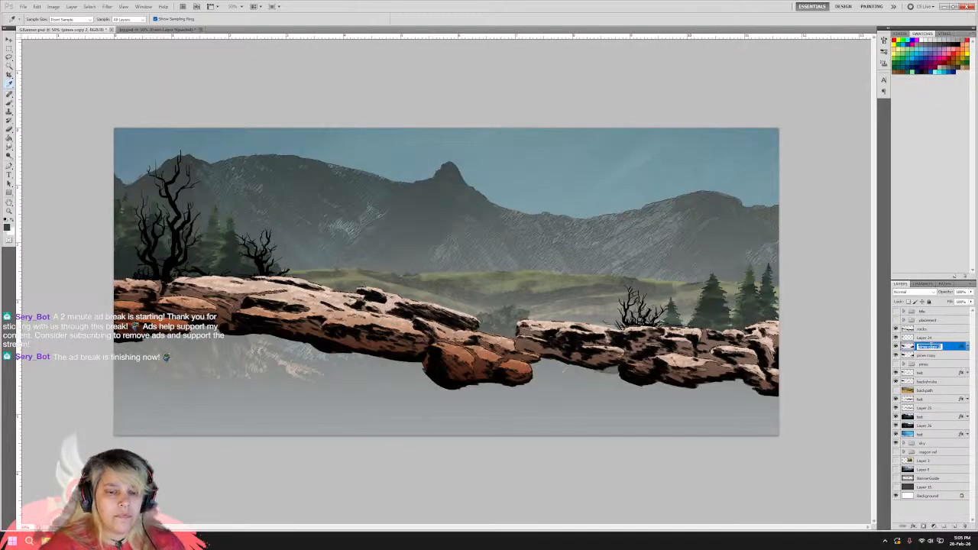
type("mist")
key("Return")
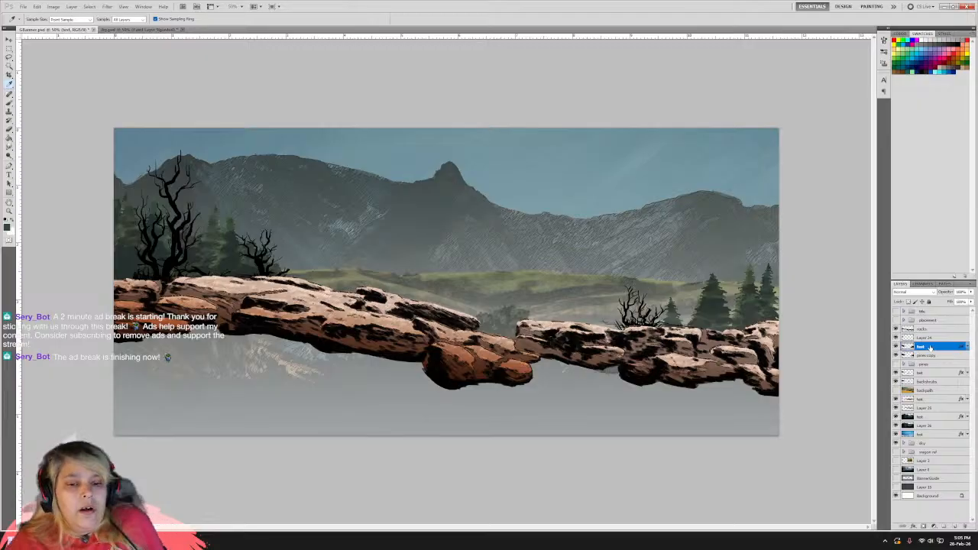
Identify the dead trees layer, Layer 24, by toggling its visibility, and duplicate it within the same document.
left_click(896, 337)
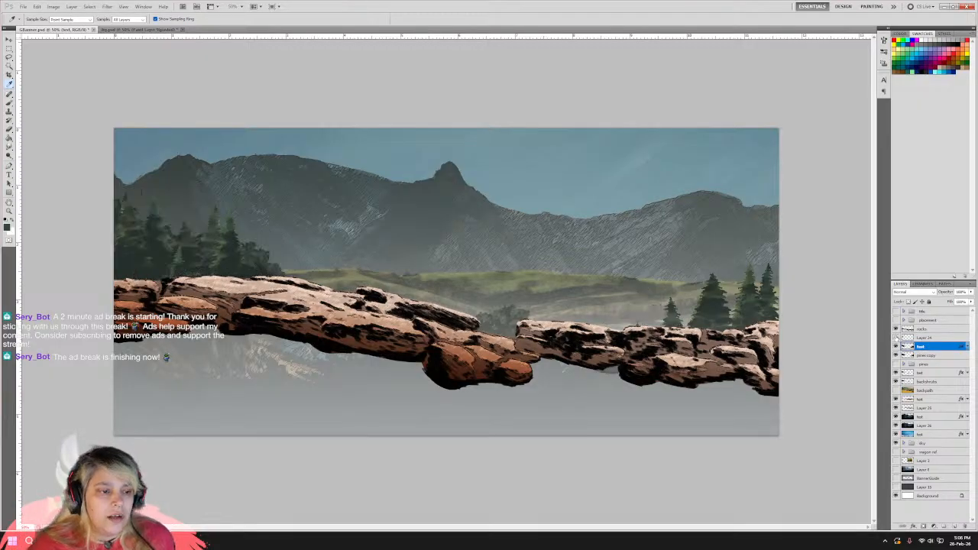
left_click(896, 337)
right_click(905, 338)
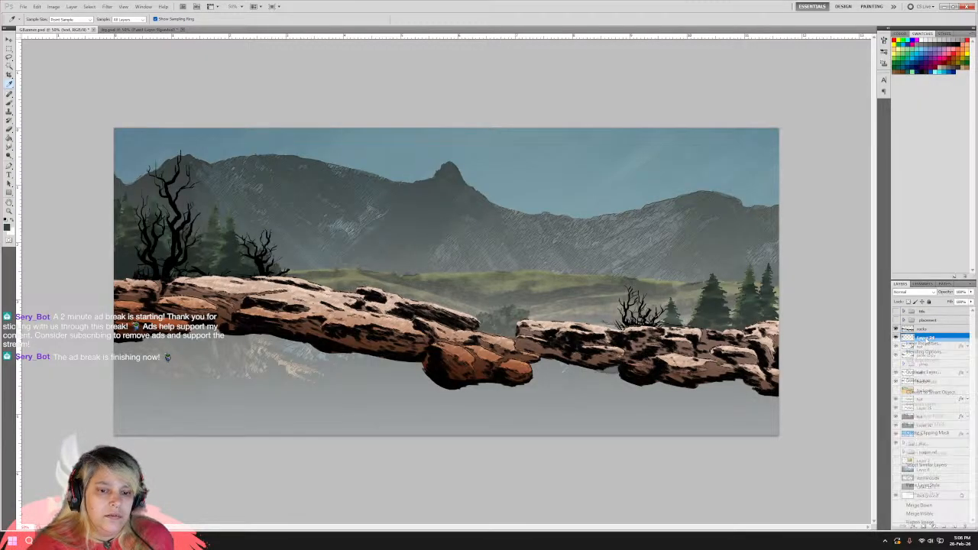
left_click(922, 371)
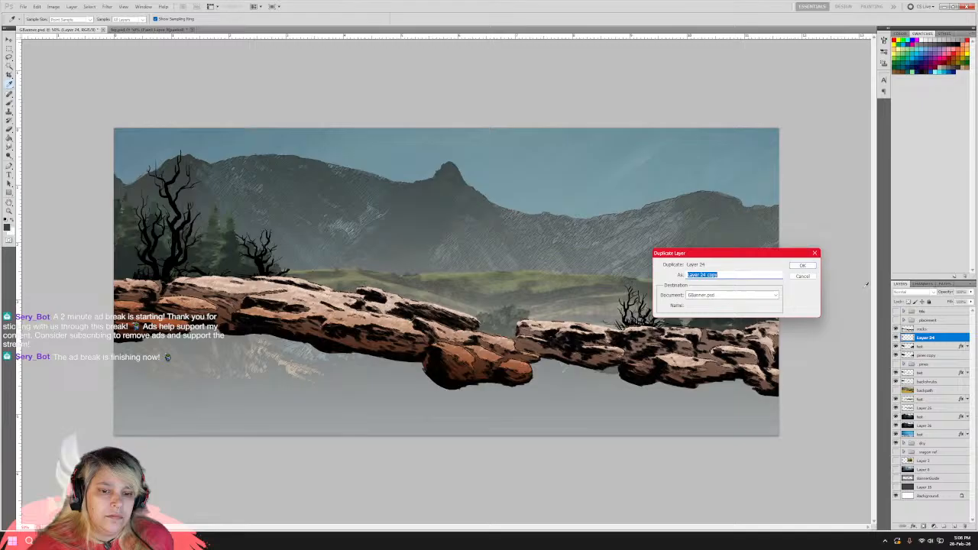
left_click(806, 268)
Rename the duplicated dead trees layer as test and paste the gradient overlay style onto it.
right_click(929, 341)
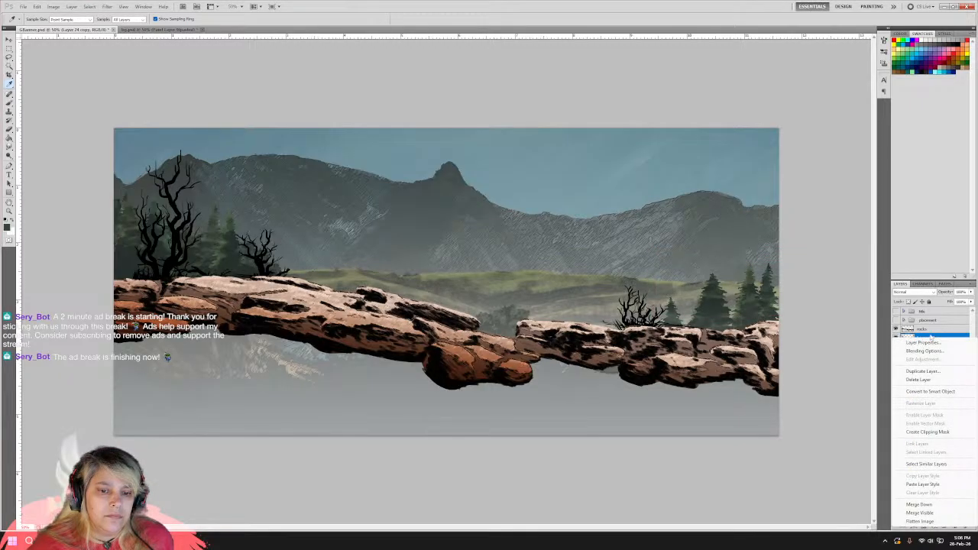
key("Escape")
double_click(940, 337)
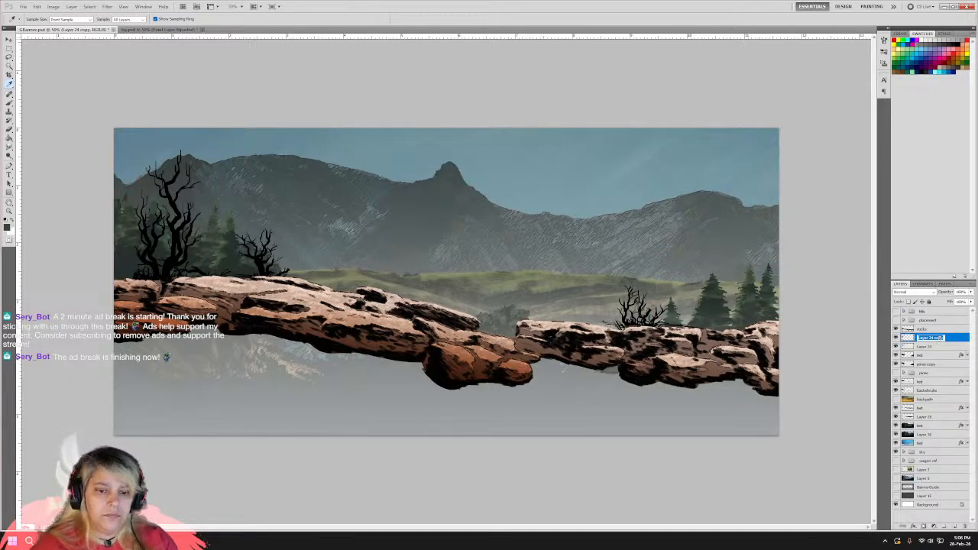
type("text")
key("Return")
right_click(938, 340)
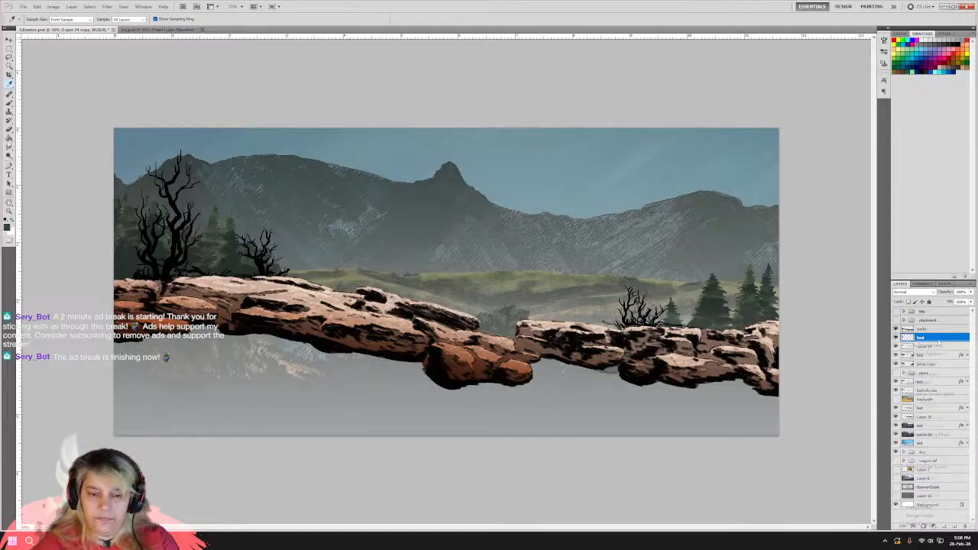
left_click(940, 487)
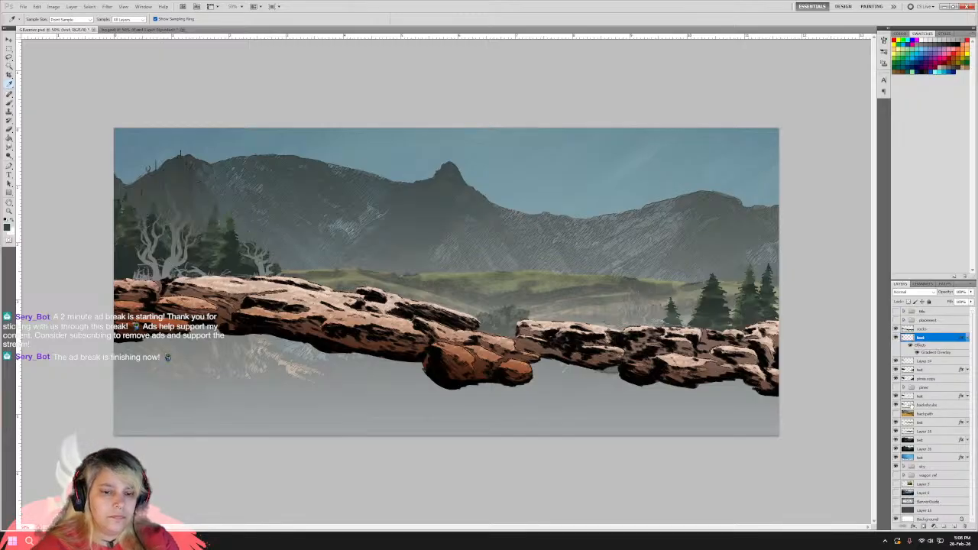
Shift the dark colour stop of the dead trees overlay gradient to 75%, apply the style, and collapse the effects list.
double_click(936, 352)
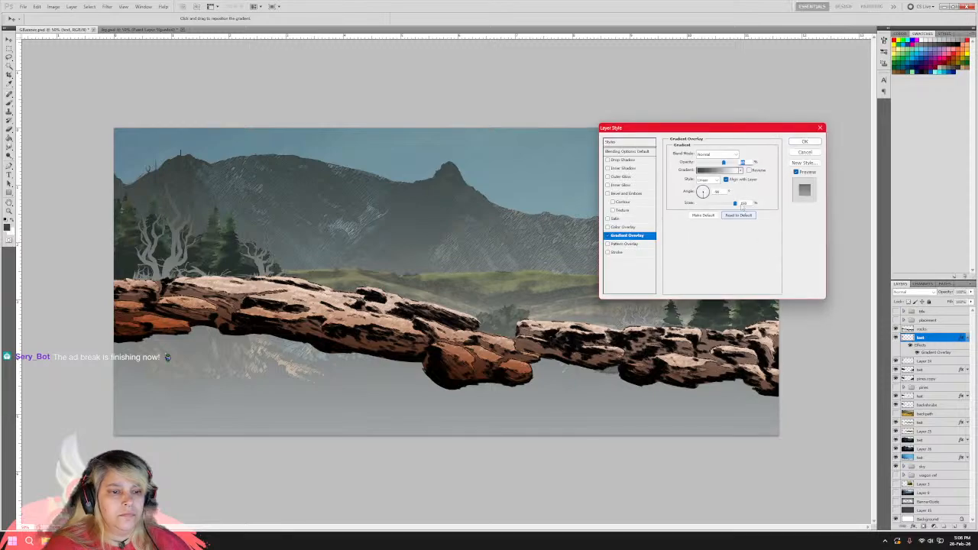
left_click(716, 172)
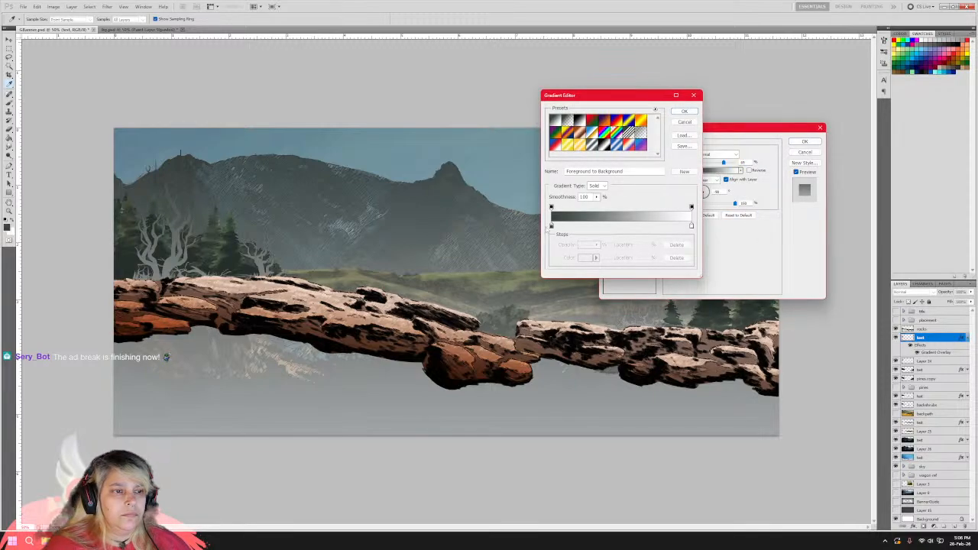
left_click_drag(552, 229, 655, 234)
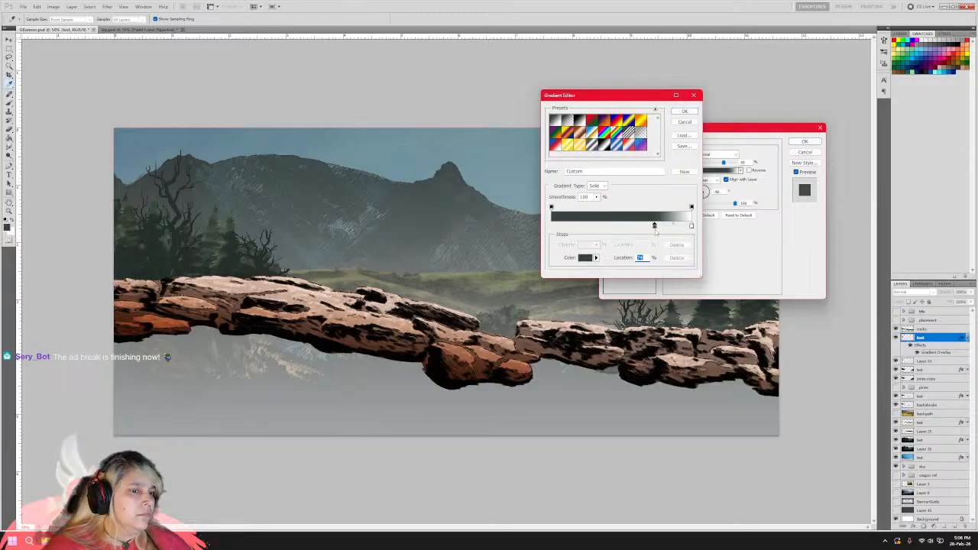
left_click_drag(655, 229, 657, 229)
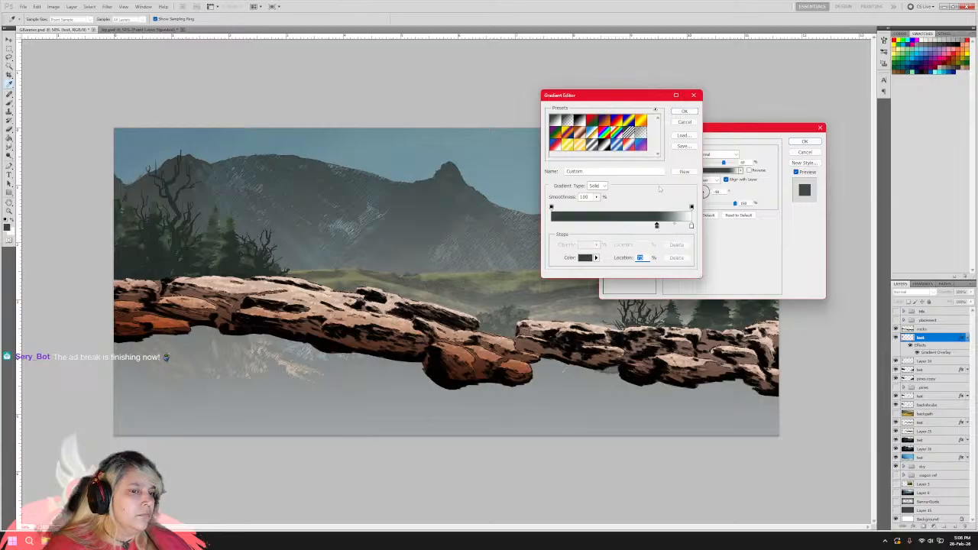
left_click(683, 112)
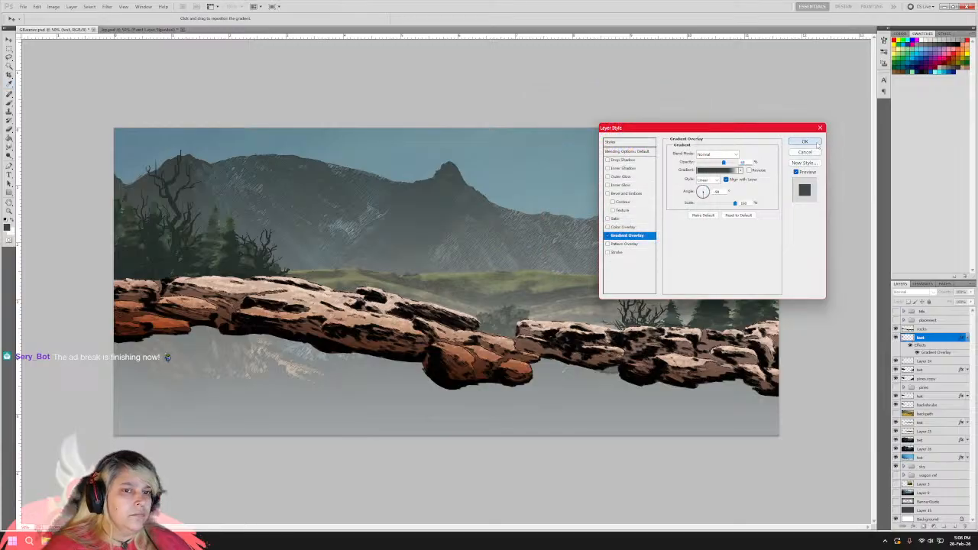
left_click(804, 141)
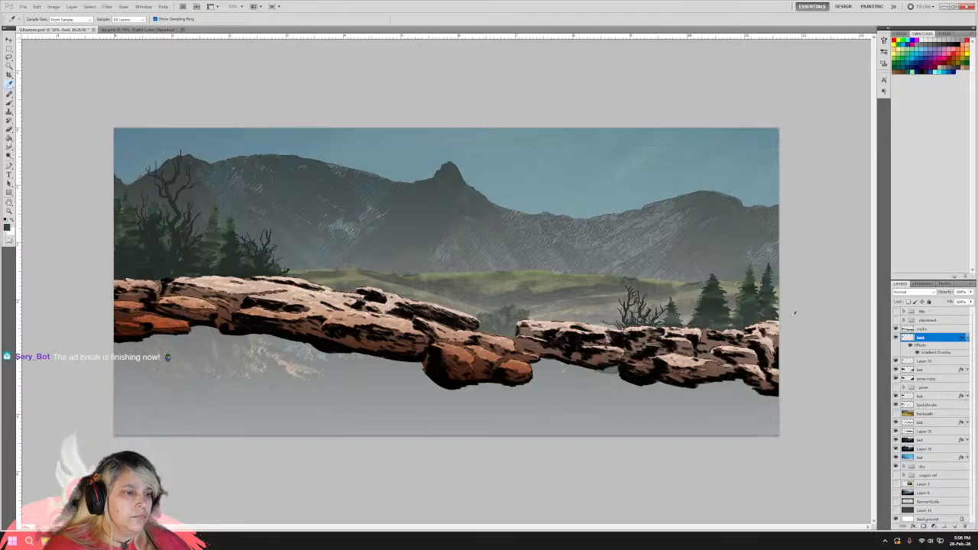
left_click(966, 339)
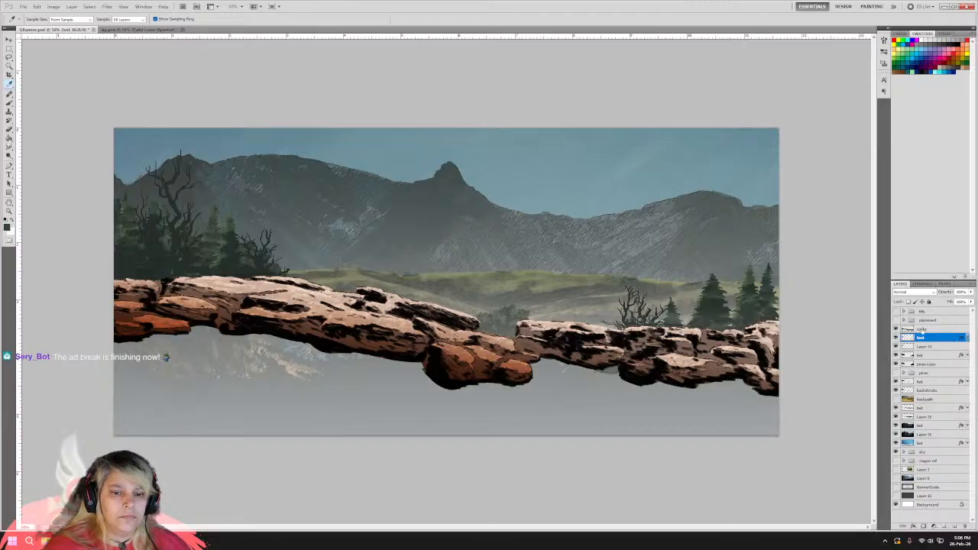
Duplicate the rocks layer, rename the copy as test, and paste the gradient overlay style onto it.
right_click(922, 330)
left_click(922, 360)
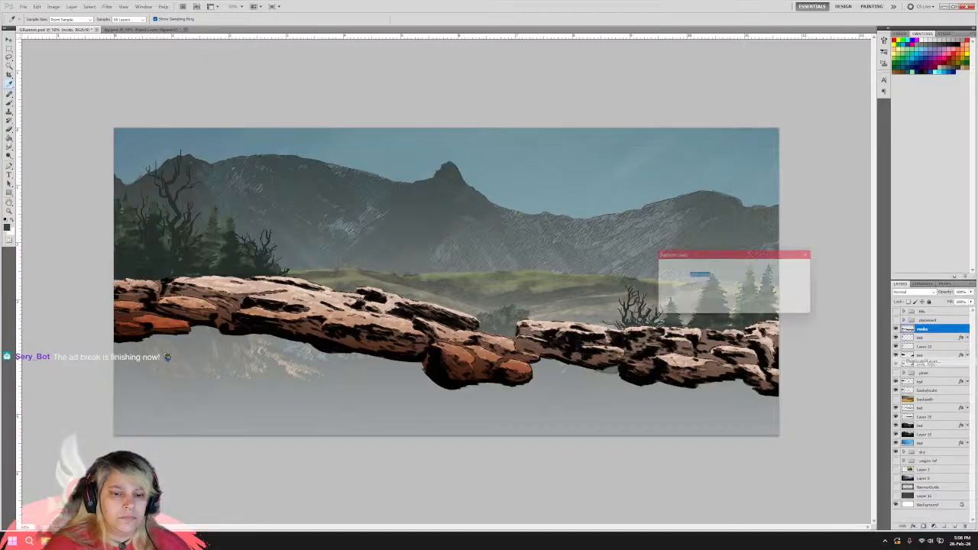
key("Return")
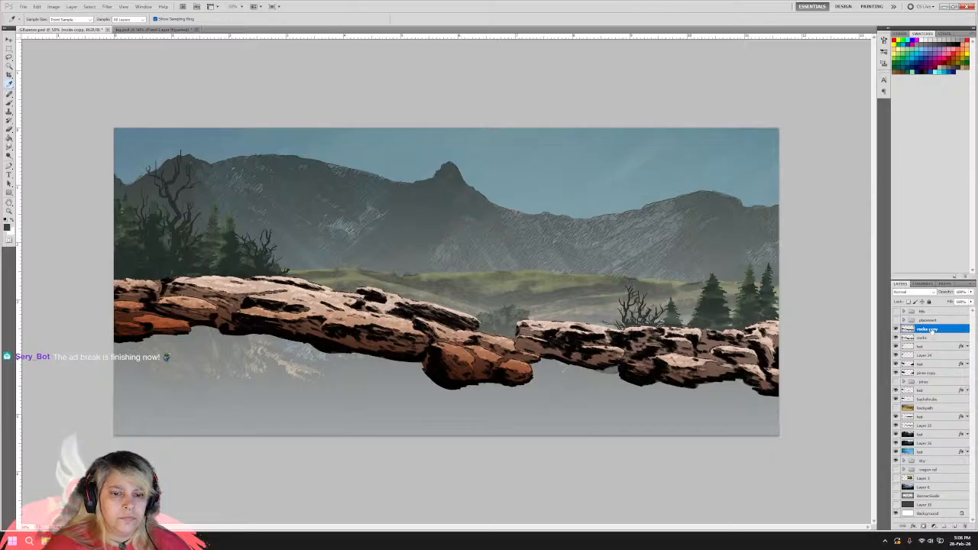
double_click(927, 329)
type("test")
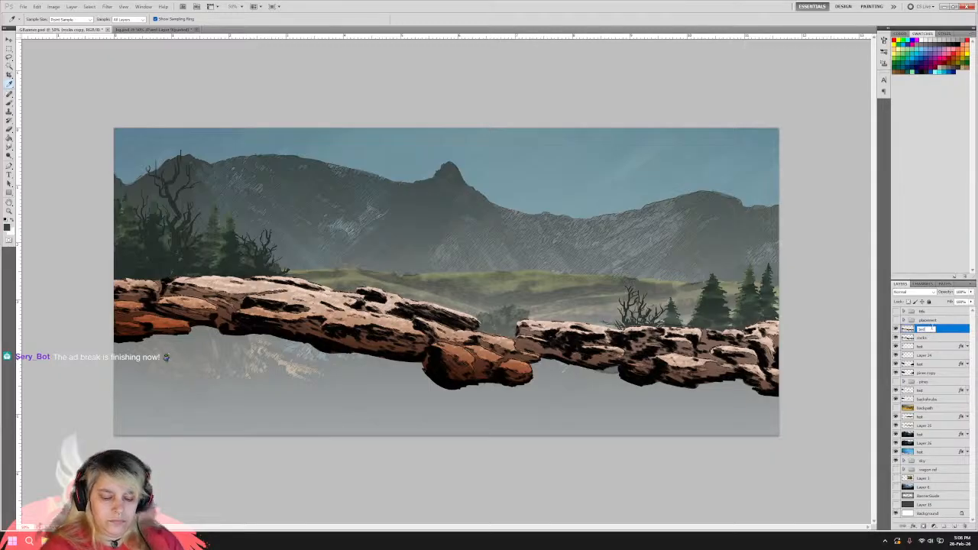
key("Return")
right_click(931, 330)
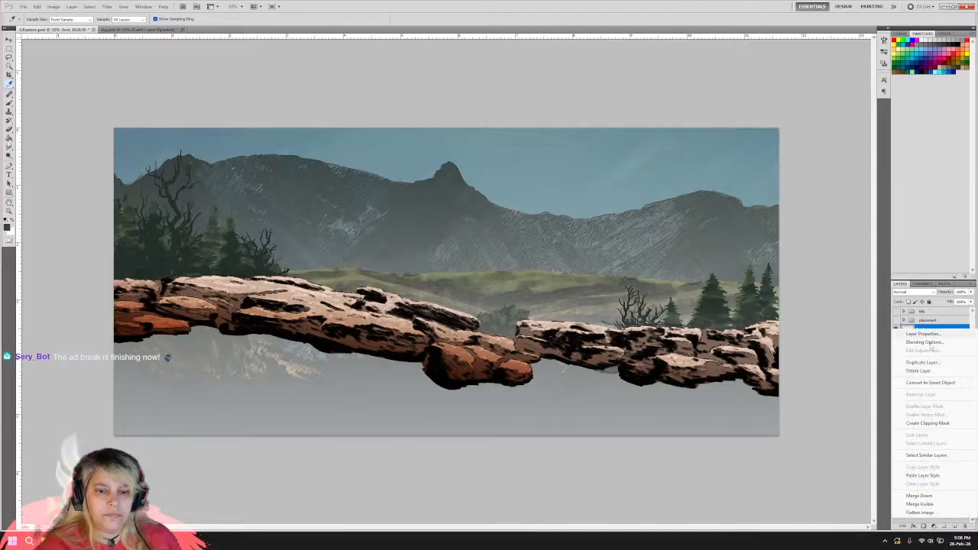
left_click(933, 480)
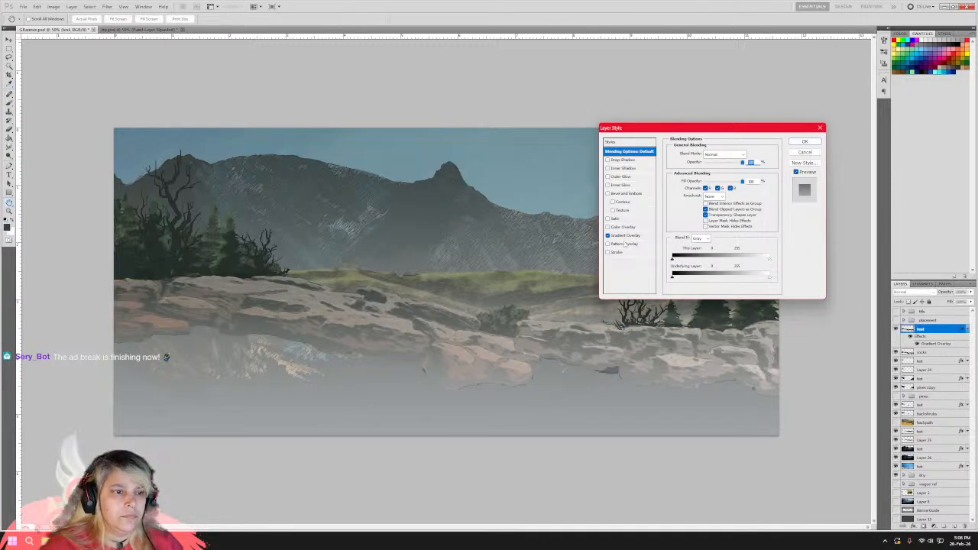
Try moving the dark colour stop of the rocks overlay gradient to about 90%, and try reversing the gradient's light and dark ends.
left_click(627, 235)
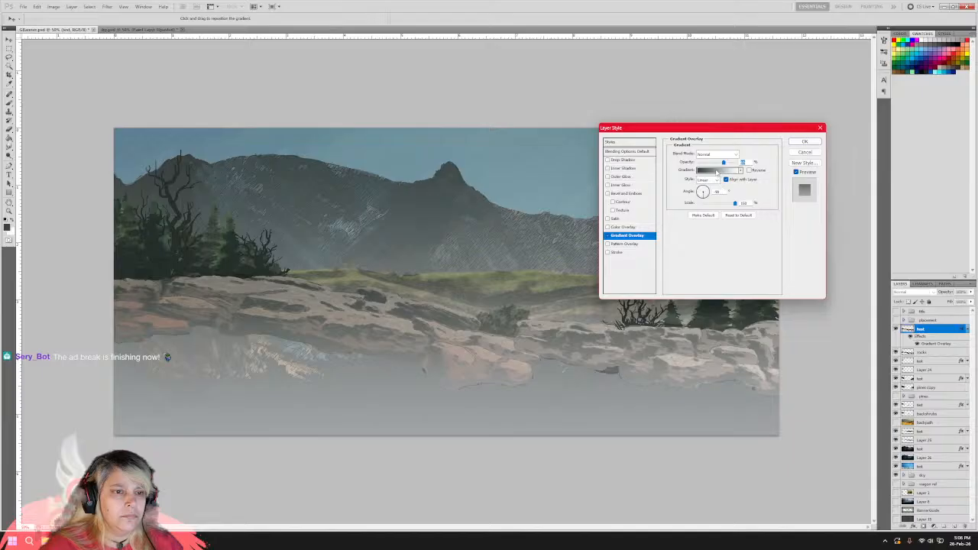
left_click(718, 171)
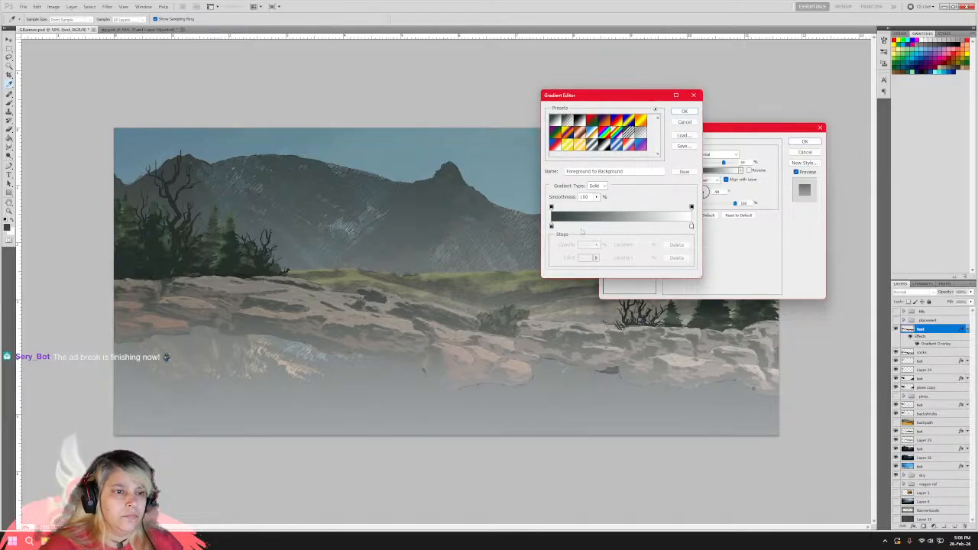
left_click_drag(552, 226, 676, 226)
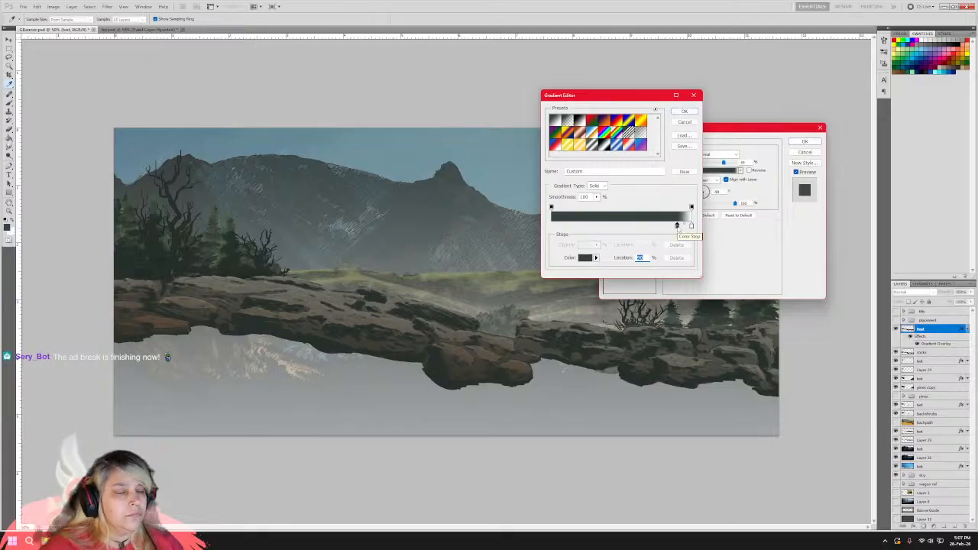
left_click_drag(676, 226, 551, 227)
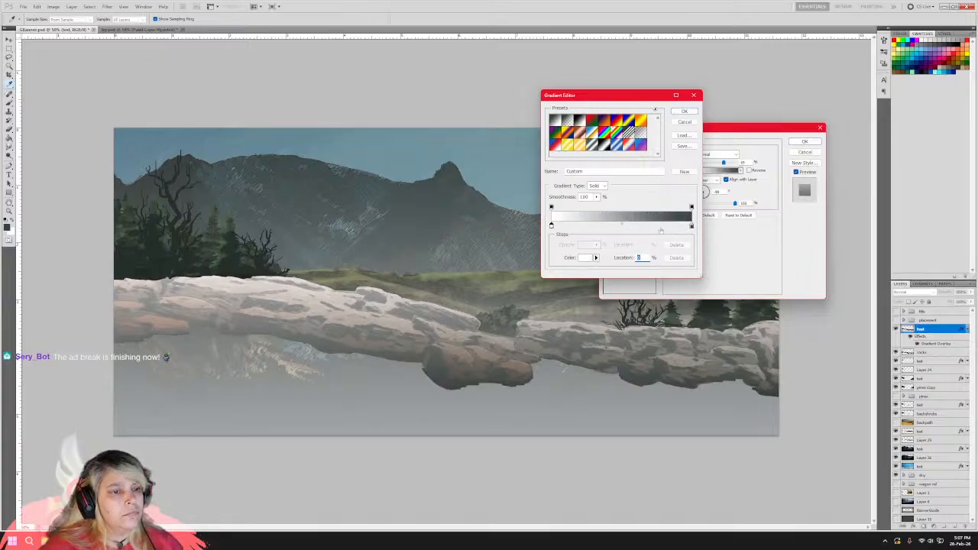
left_click(683, 111)
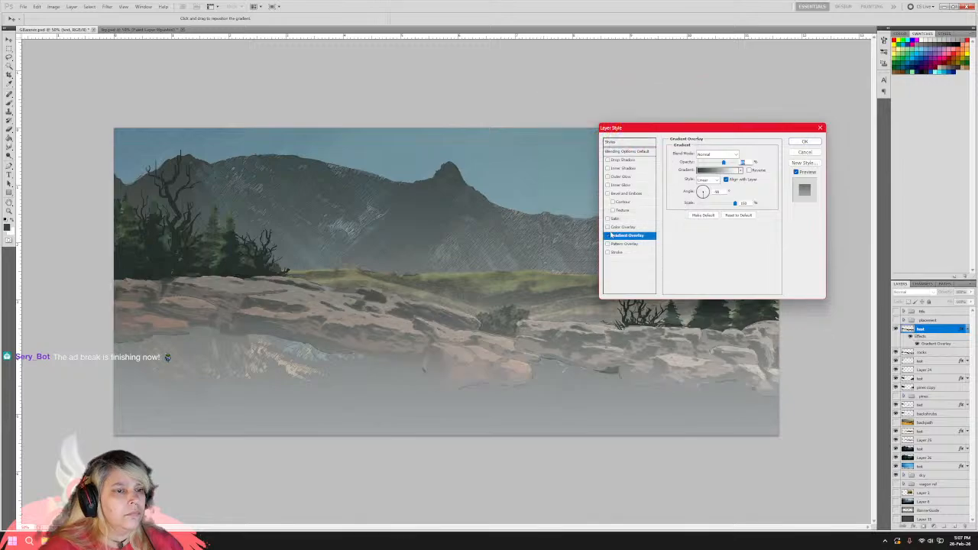
Replace the rocks gradient overlay with a Color Overlay in the dark green-grey foreground colour, at roughly two-thirds opacity.
left_click(623, 227)
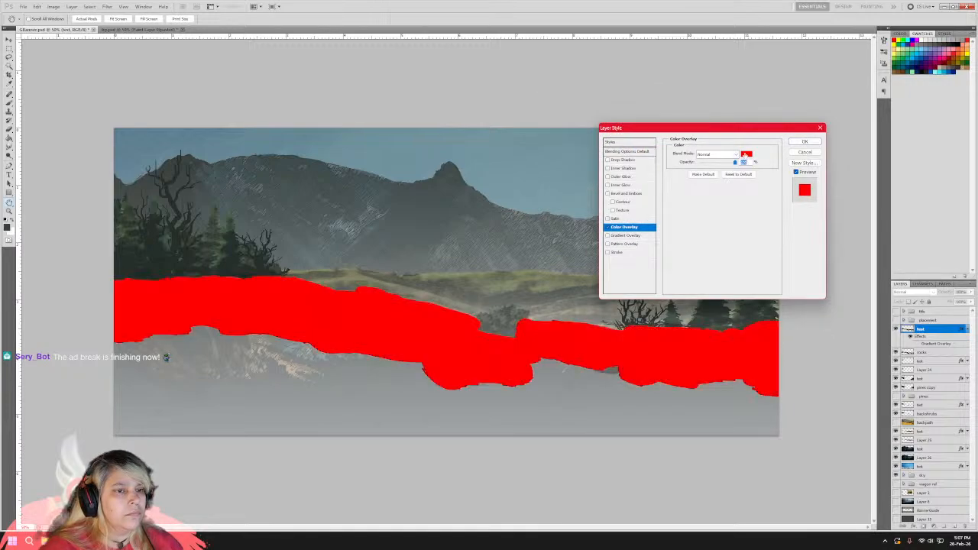
left_click(747, 153)
left_click(9, 228)
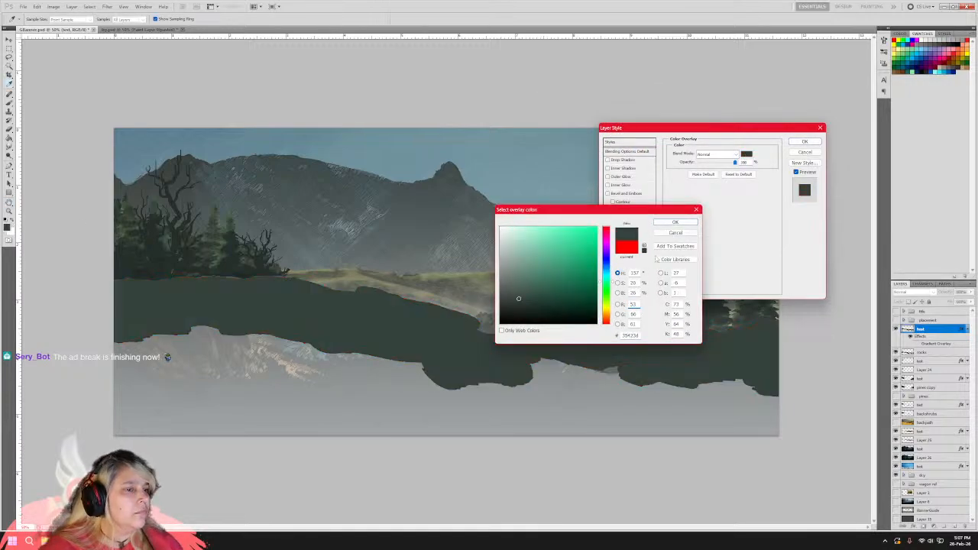
left_click(682, 222)
left_click_drag(735, 162, 727, 163)
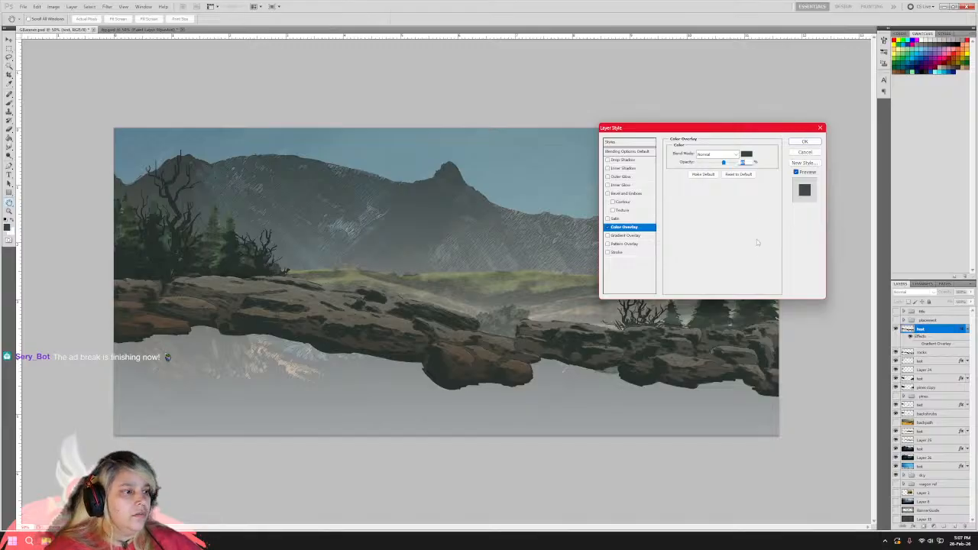
Try the rocks Color Overlay in the other blend modes, from Darken through Luminosity.
left_click(734, 155)
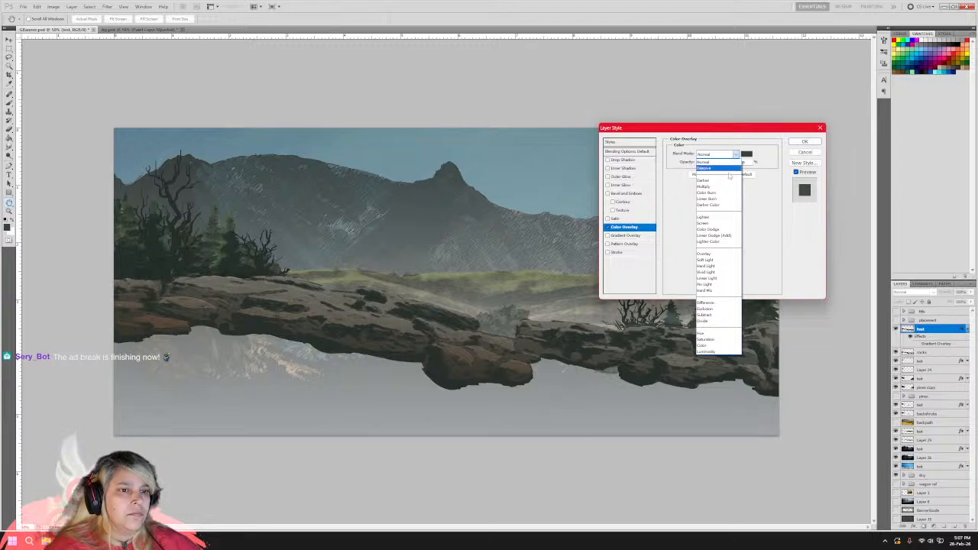
left_click(725, 181)
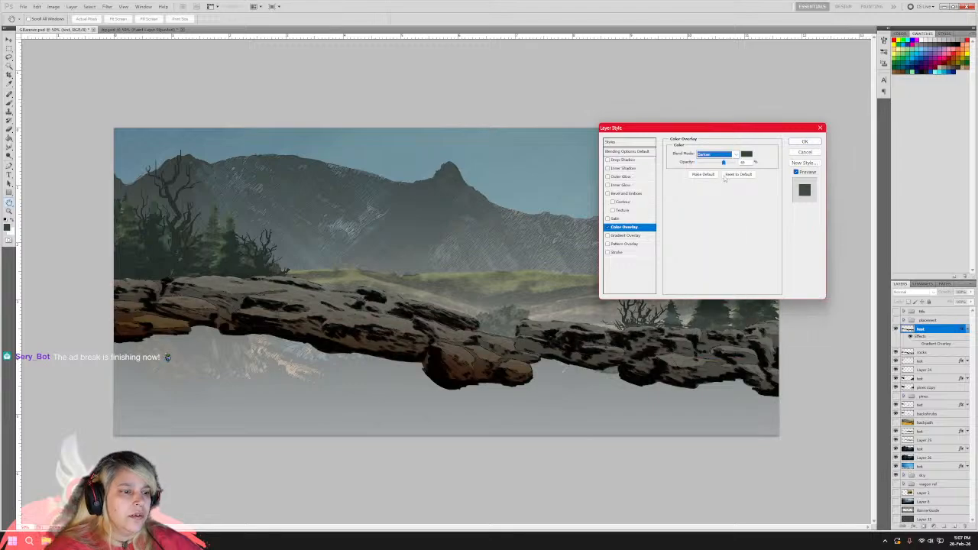
scroll(720, 157, "down", 2)
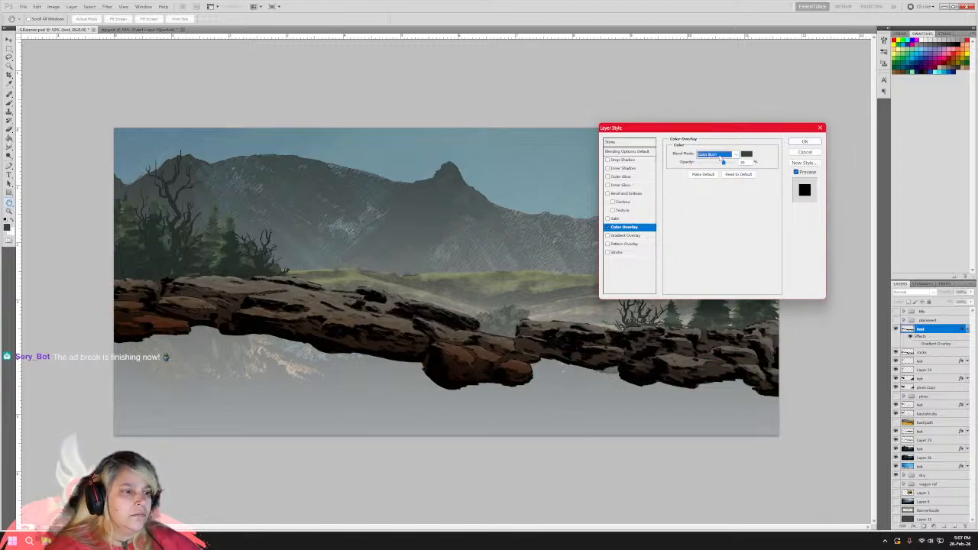
scroll(719, 157, "down", 1)
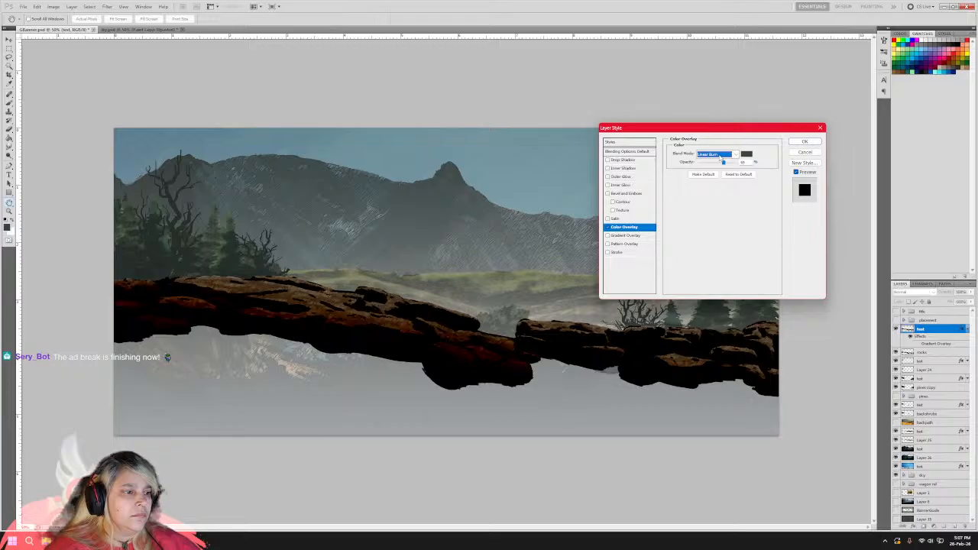
scroll(720, 156, "down", 1)
scroll(720, 156, "down", 1)
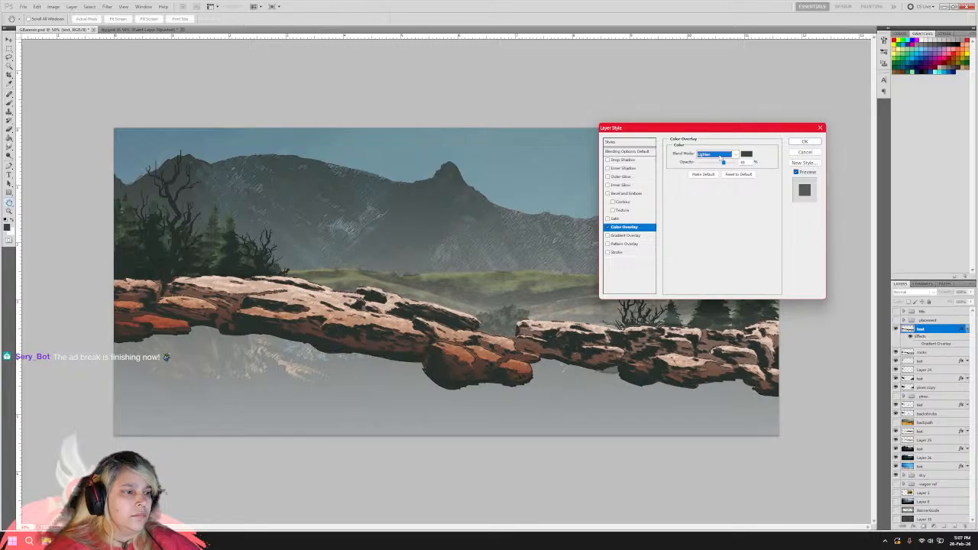
scroll(720, 157, "down", 1)
scroll(719, 156, "down", 3)
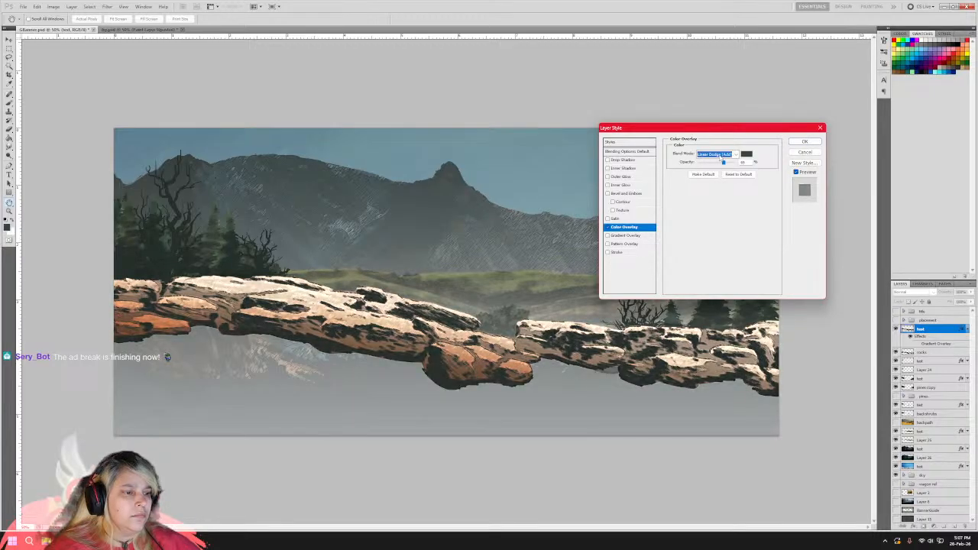
scroll(719, 157, "down", 2)
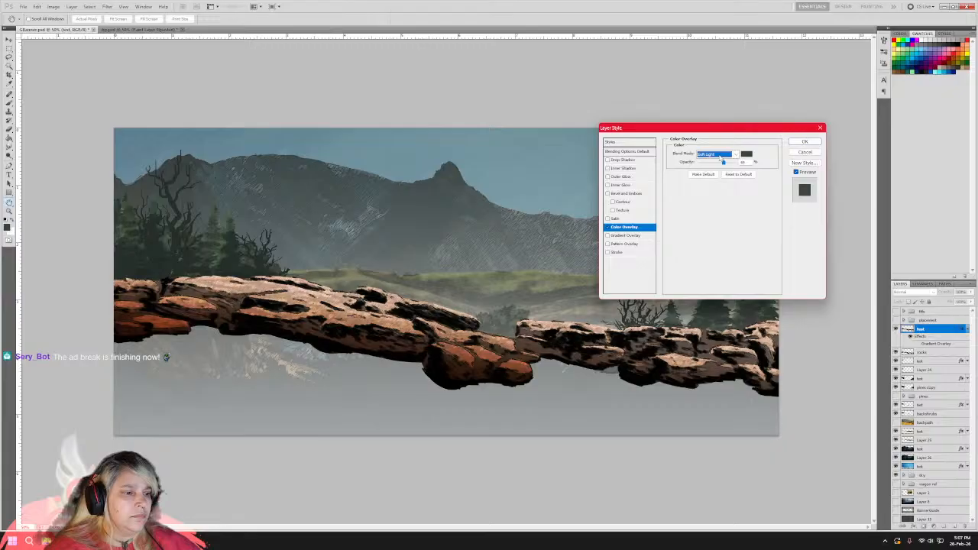
scroll(719, 157, "down", 1)
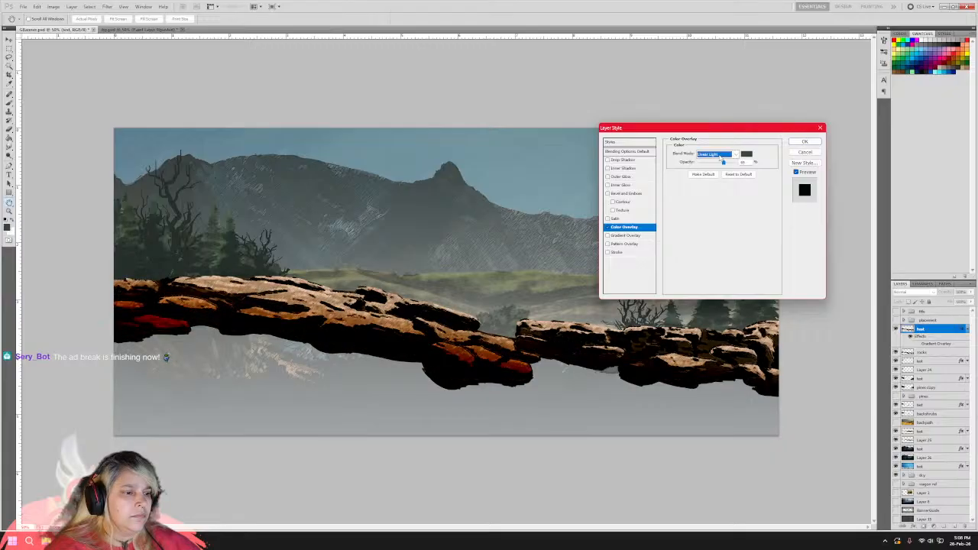
scroll(721, 157, "down", 1)
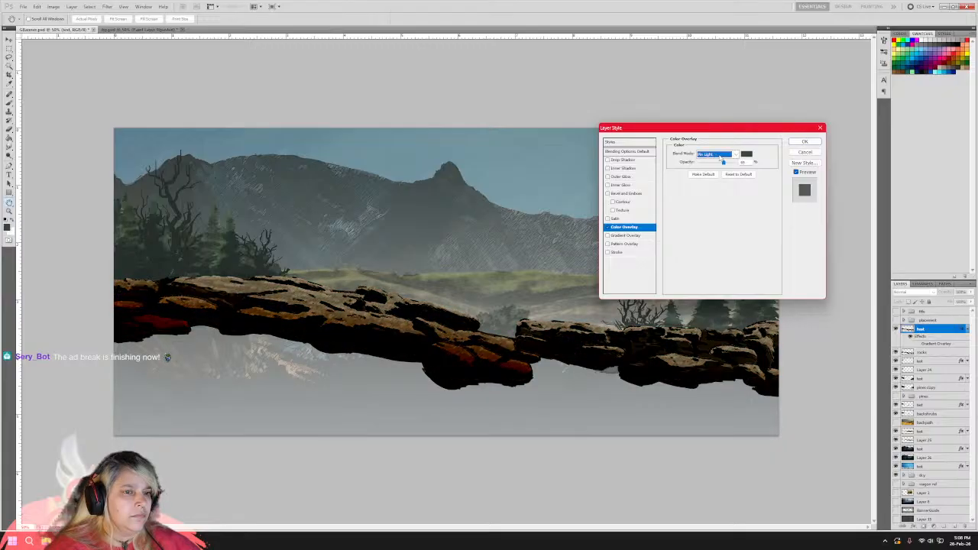
scroll(720, 157, "down", 1)
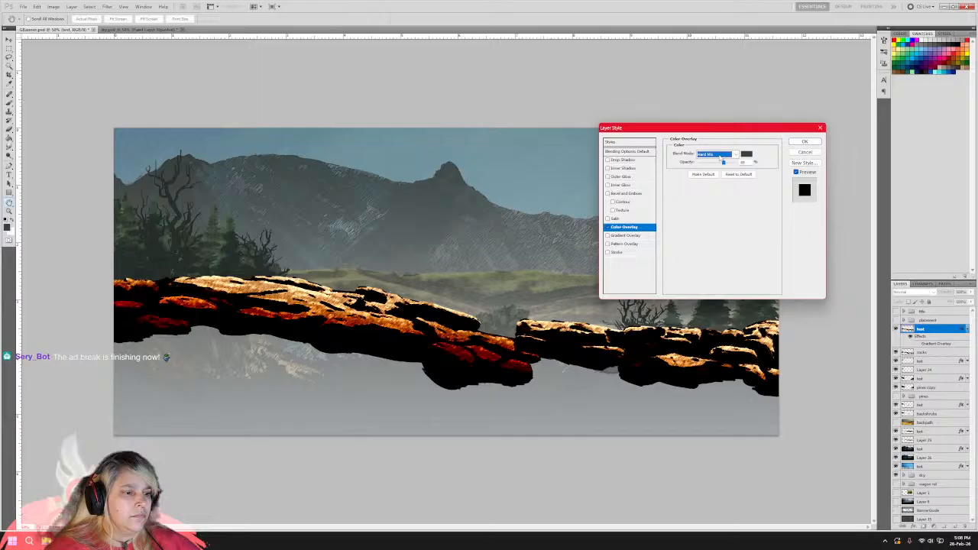
scroll(719, 157, "down", 1)
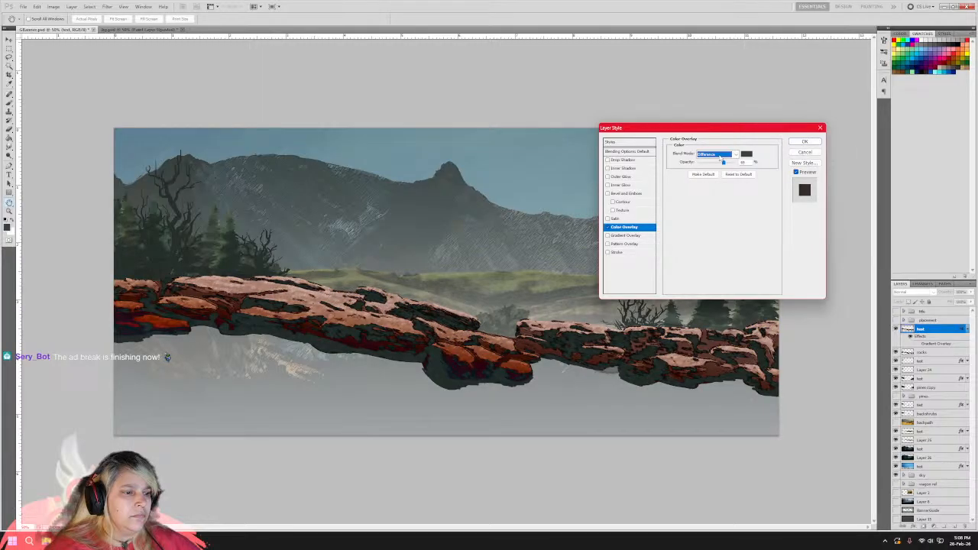
scroll(721, 157, "down", 1)
scroll(719, 157, "down", 1)
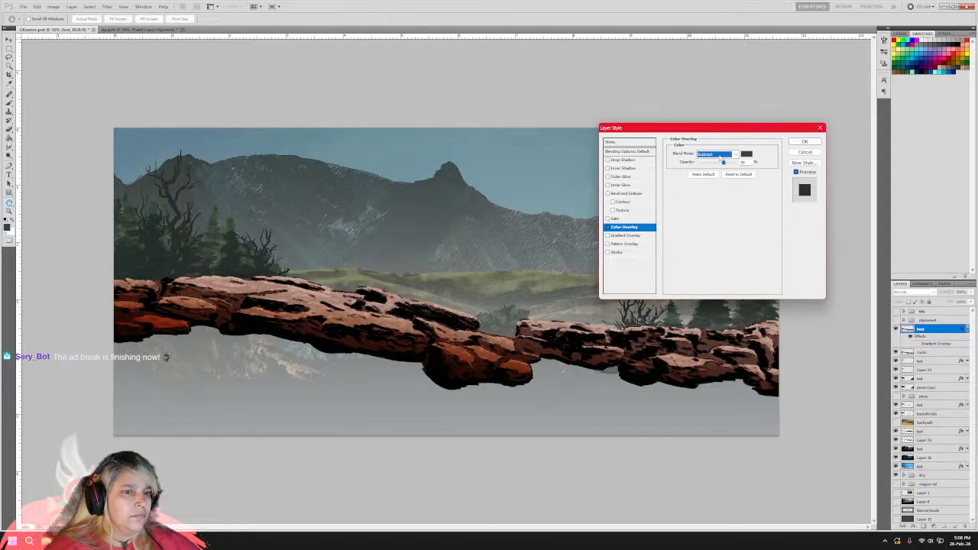
scroll(719, 156, "down", 1)
scroll(719, 157, "down", 1)
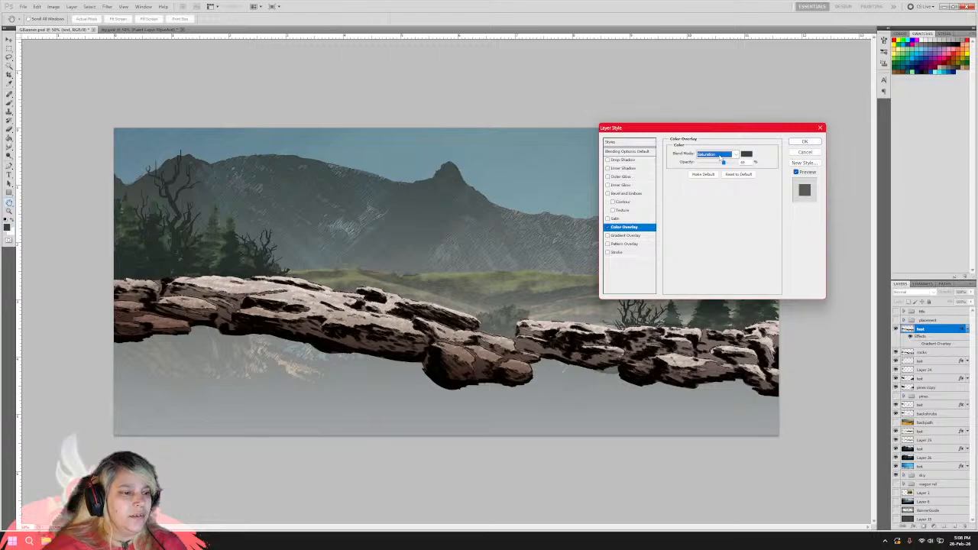
scroll(719, 157, "down", 1)
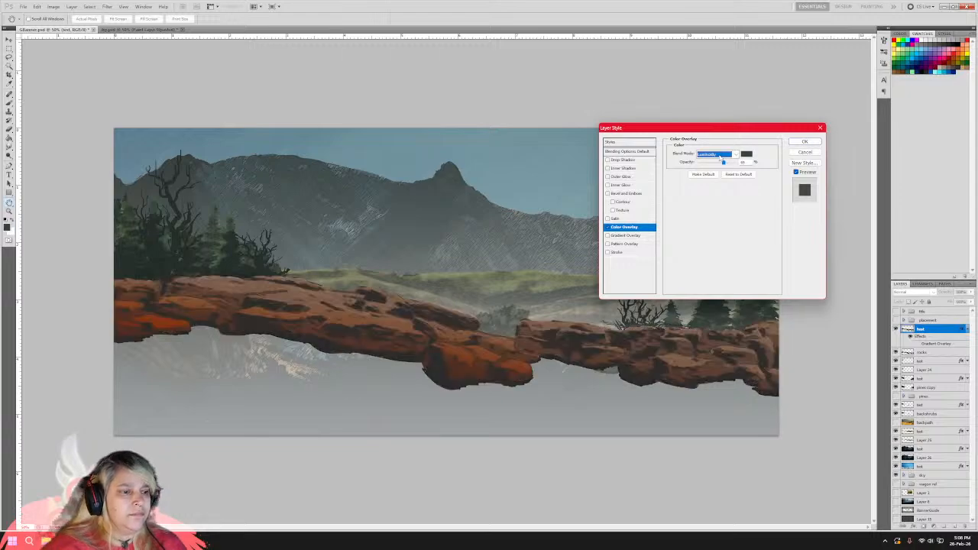
Set the rocks Color Overlay blend mode back to Normal, apply the layer style, and collapse the layer's effects list.
left_click(718, 154)
left_click(710, 153)
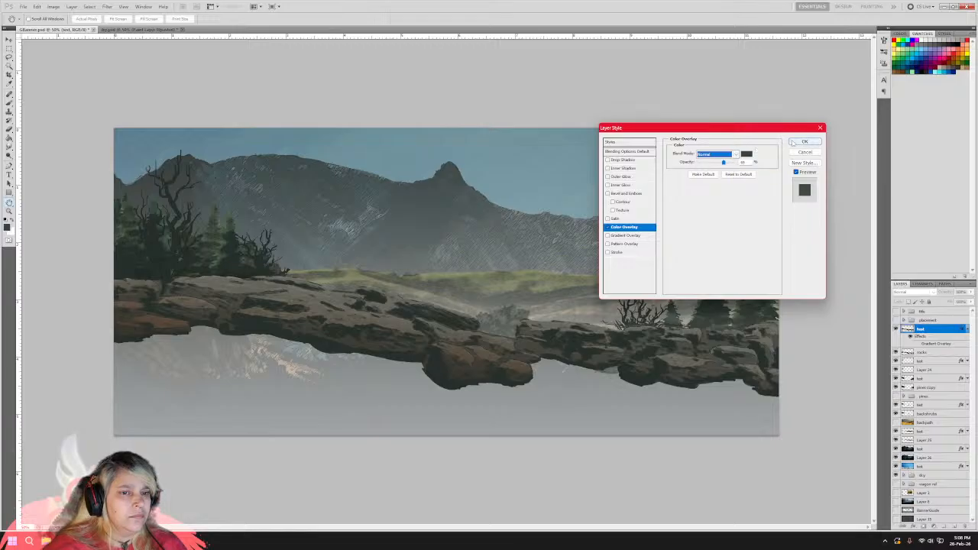
left_click(803, 142)
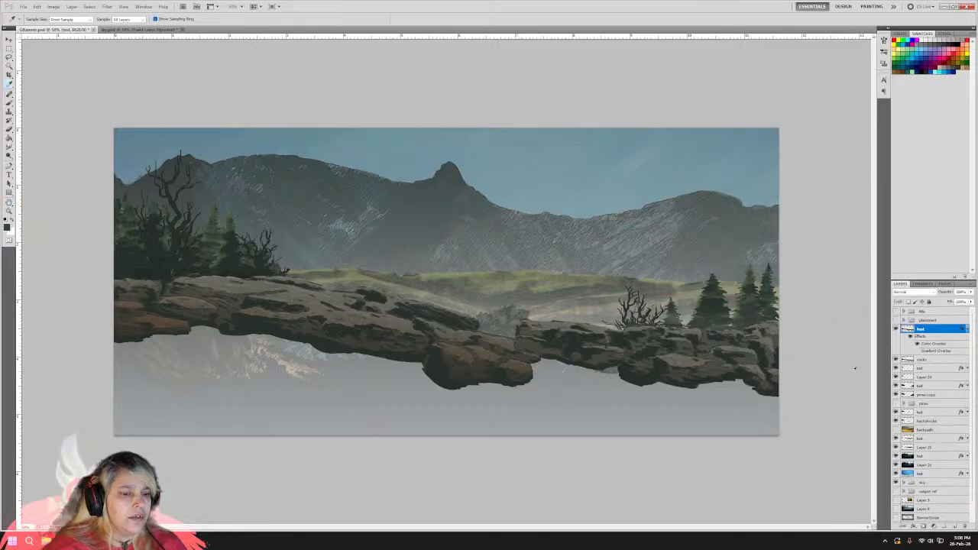
left_click(966, 330)
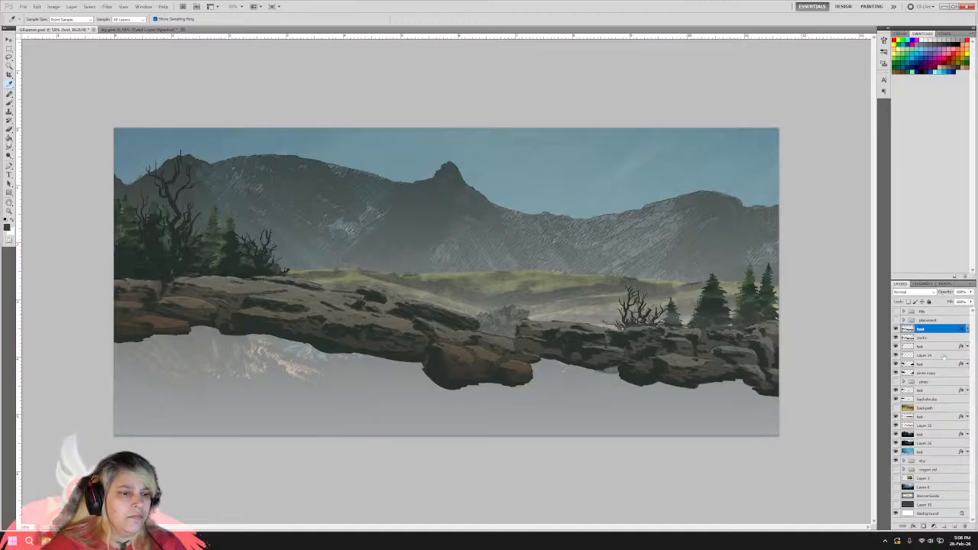
Sample a dark green-grey from the rocks, add a new layer above them, and choose a ragged foliage brush tip.
left_click(642, 380)
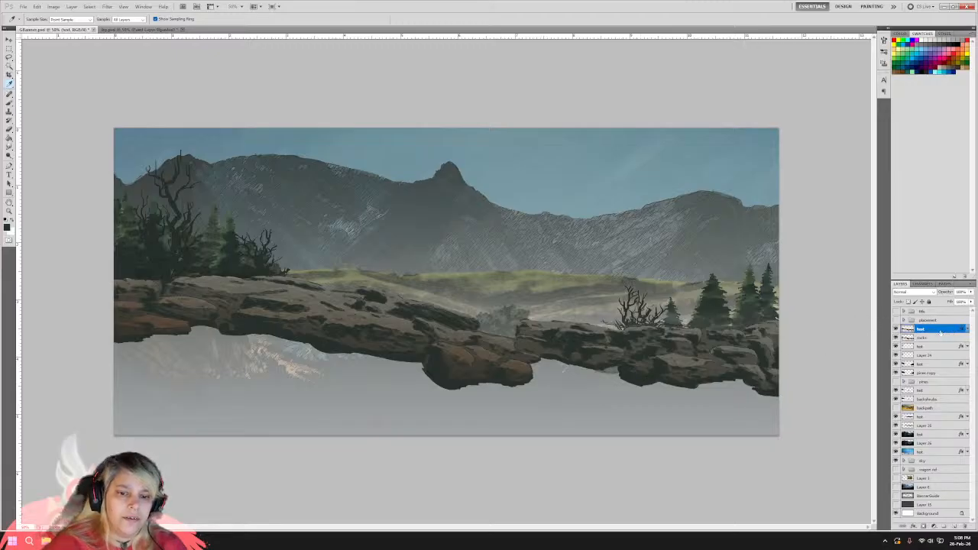
left_click(953, 527)
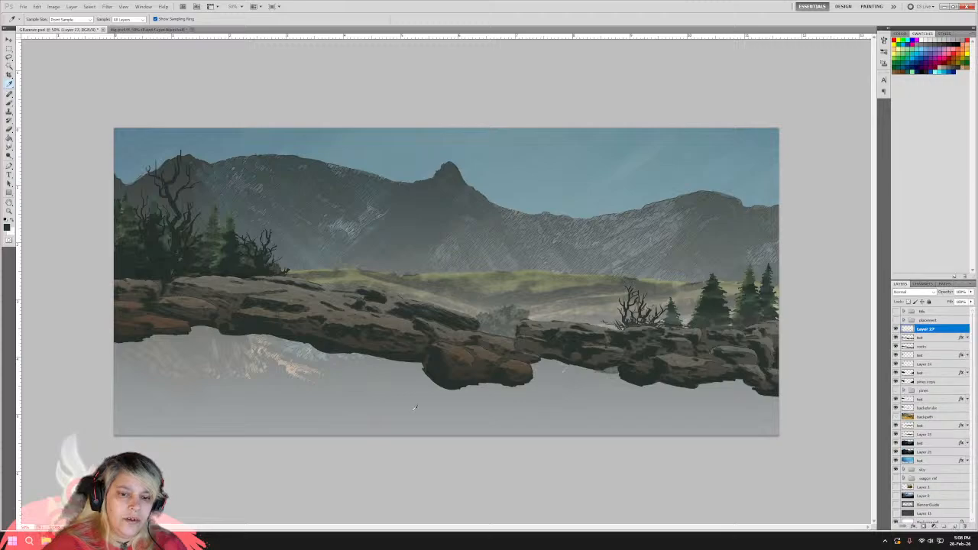
key("b")
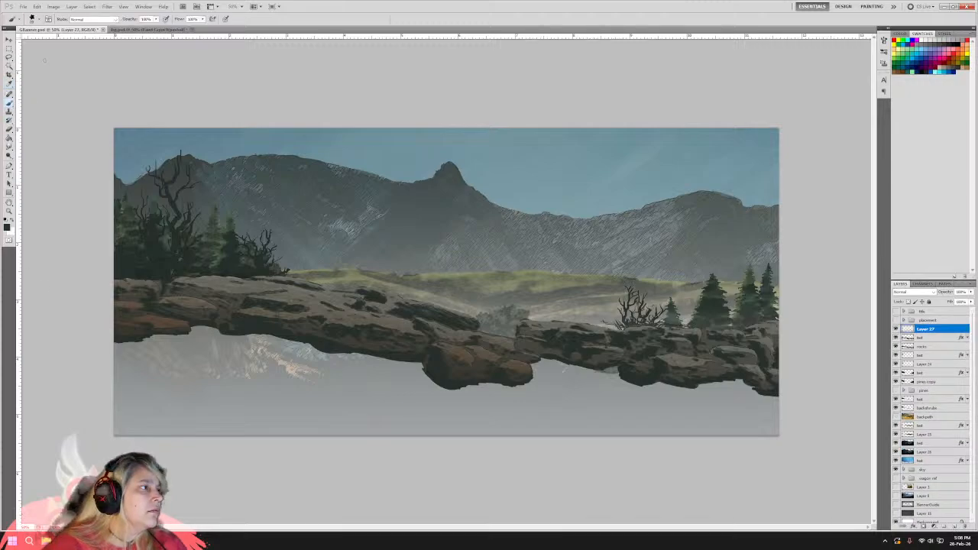
left_click(36, 18)
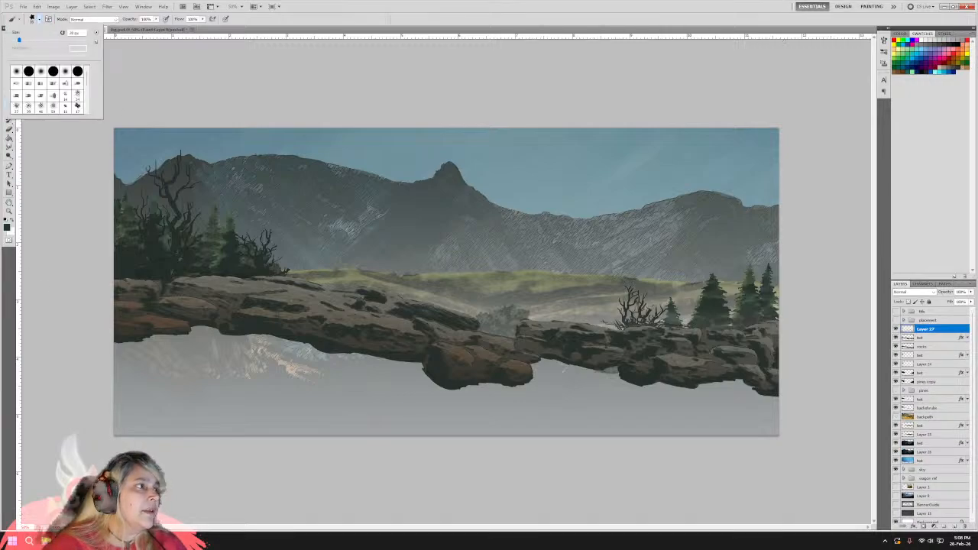
left_click(884, 40)
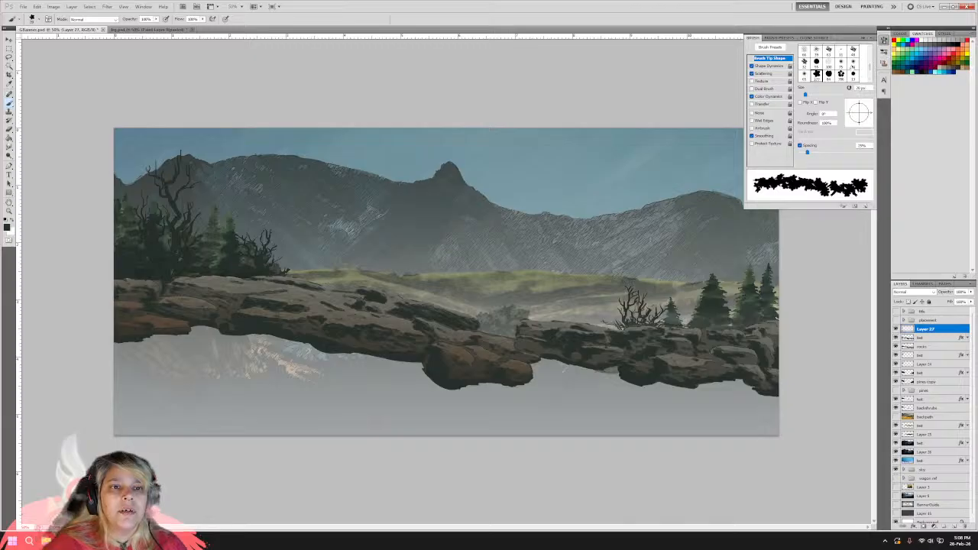
left_click(829, 64)
left_click(829, 51)
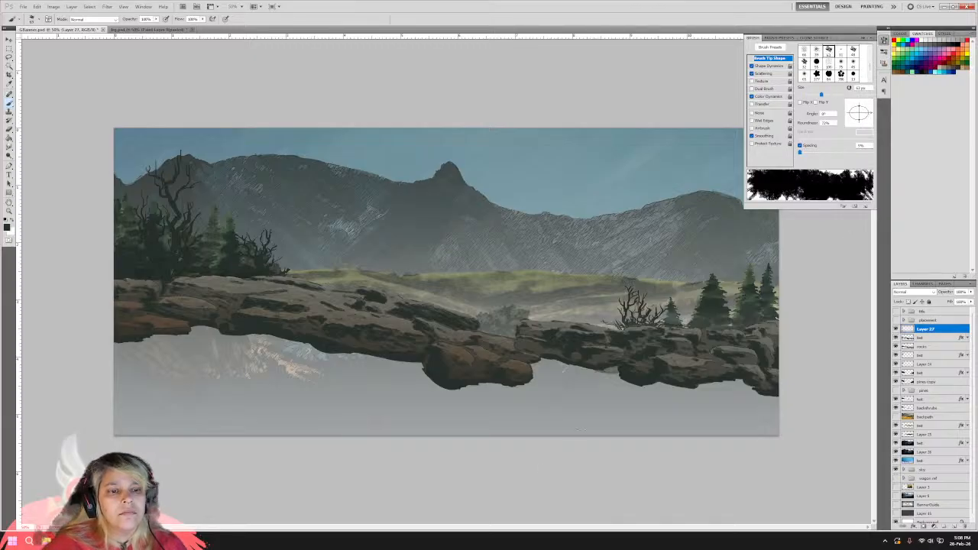
Paint mottled grey-green foliage across the foreground below the rocks, and try erasing where it overlaps the central brown boulder.
mouse_move(565, 416)
left_mouse_down()
mouse_move(603, 409)
mouse_move(553, 413)
mouse_move(725, 413)
mouse_move(336, 412)
mouse_move(473, 418)
mouse_move(405, 424)
mouse_move(137, 413)
mouse_move(99, 430)
mouse_move(267, 374)
mouse_move(183, 391)
mouse_move(119, 363)
mouse_move(153, 351)
mouse_move(118, 340)
mouse_move(180, 336)
mouse_move(168, 344)
mouse_move(229, 337)
mouse_move(428, 379)
mouse_move(198, 375)
mouse_move(312, 364)
mouse_move(229, 352)
mouse_move(458, 401)
mouse_move(405, 390)
mouse_move(482, 396)
mouse_move(508, 382)
mouse_move(321, 390)
mouse_move(496, 412)
mouse_move(603, 416)
mouse_move(527, 393)
mouse_move(538, 363)
mouse_move(691, 389)
mouse_move(757, 386)
mouse_move(773, 398)
mouse_move(665, 422)
mouse_move(771, 420)
mouse_move(634, 417)
mouse_move(573, 380)
mouse_move(554, 390)
mouse_move(561, 449)
mouse_move(520, 430)
mouse_move(146, 412)
mouse_move(306, 390)
mouse_move(616, 441)
left_mouse_up()
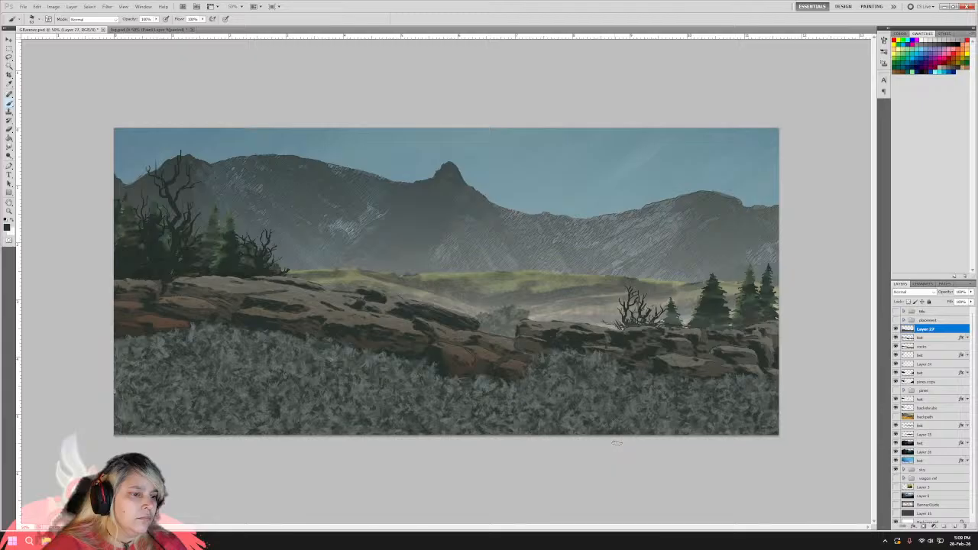
key("e")
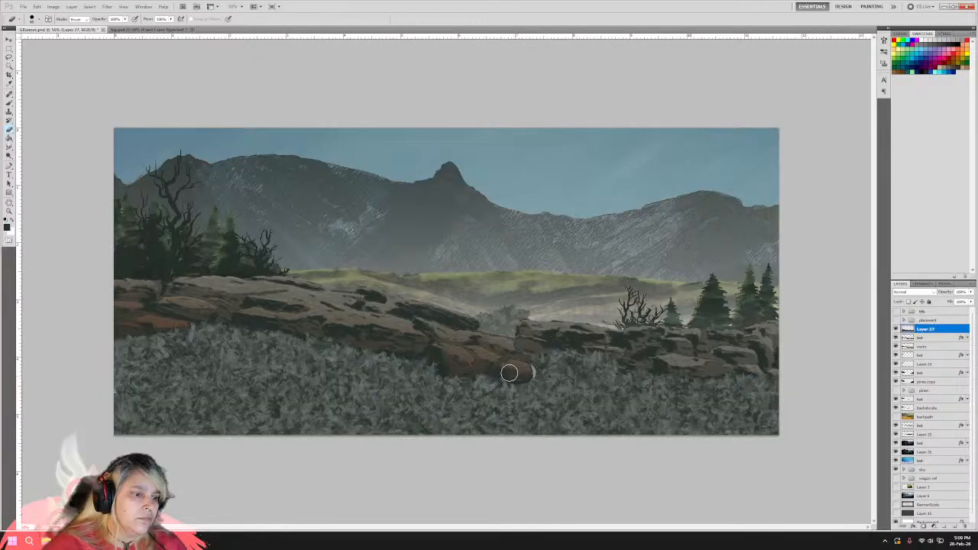
key("b")
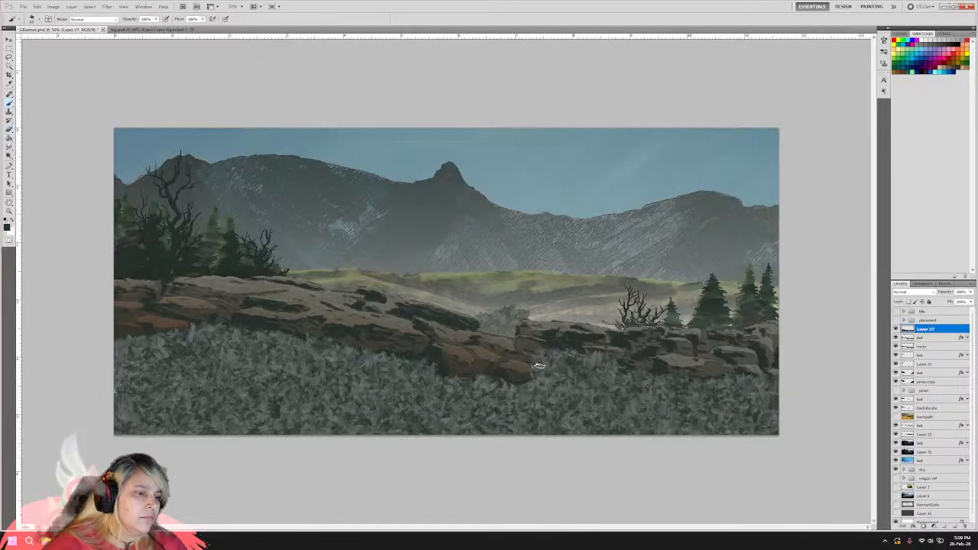
Try erasing foliage overlapping the rocks with the new layer's opacity lowered, and restore the layer opacity to 100%.
left_click(9, 136)
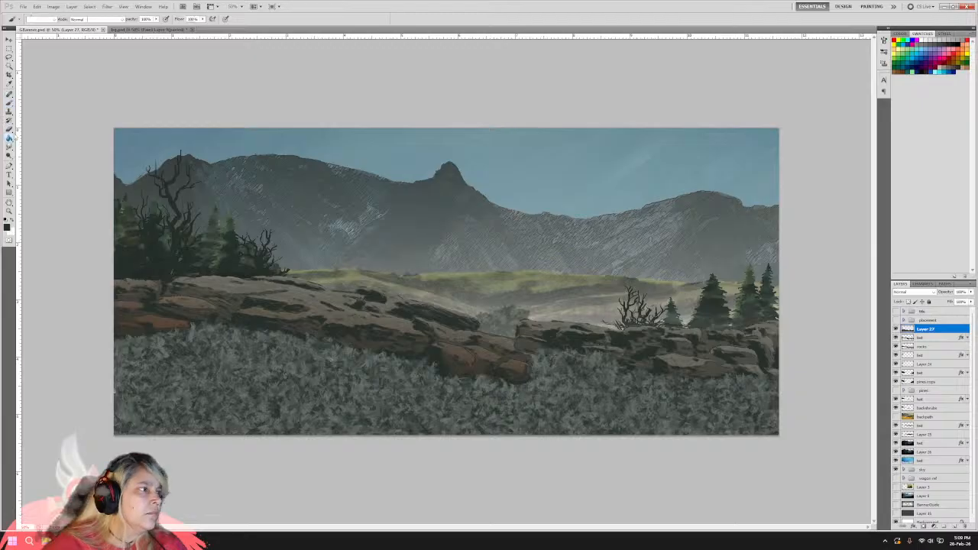
left_click(9, 129)
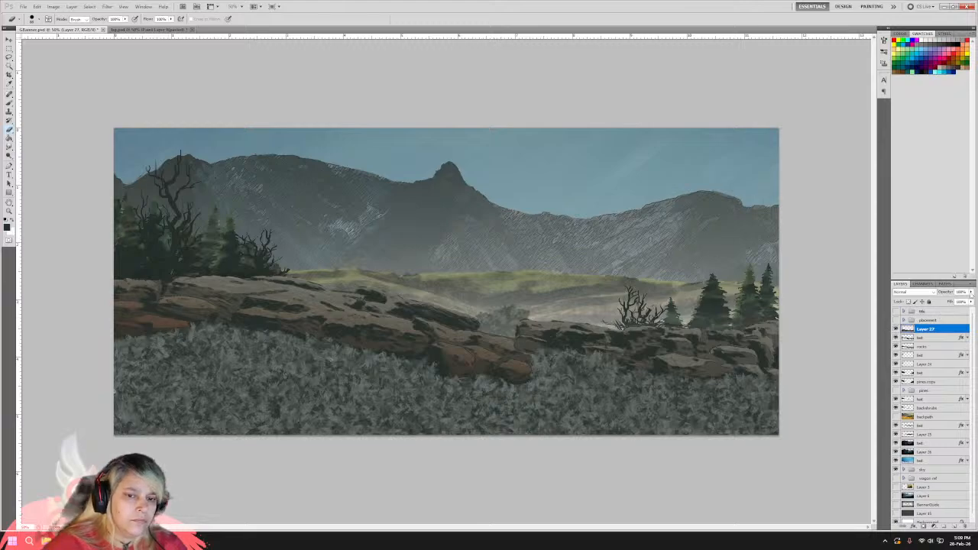
left_click(175, 322)
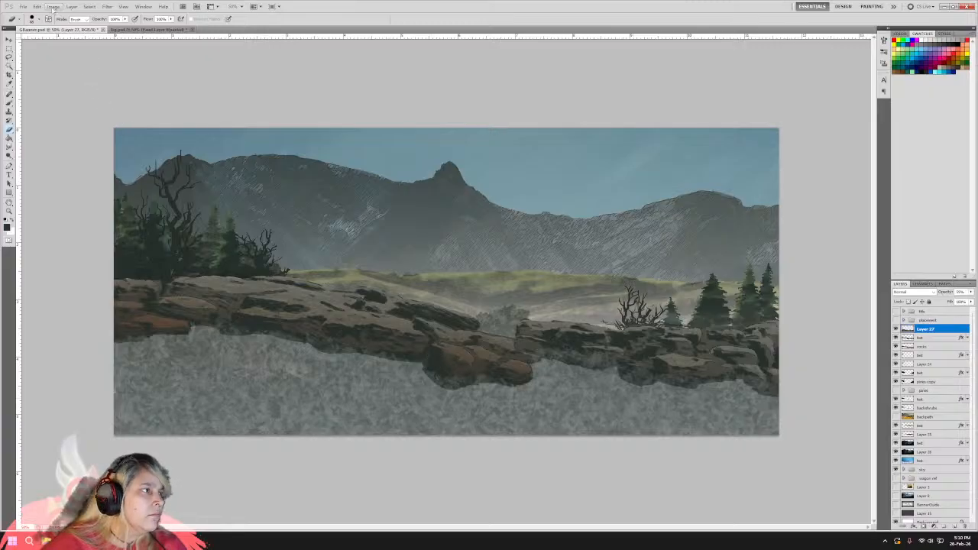
left_click(53, 7)
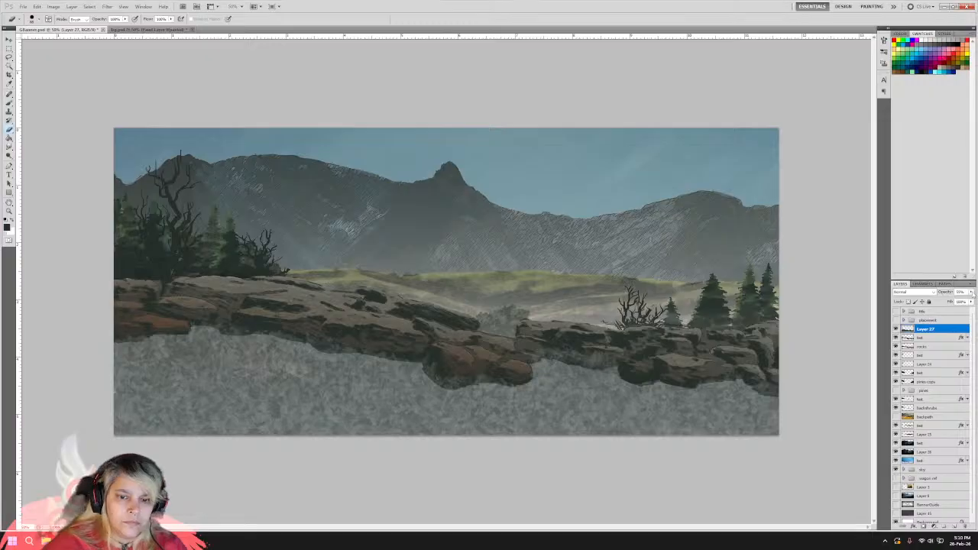
left_click_drag(970, 292, 969, 300)
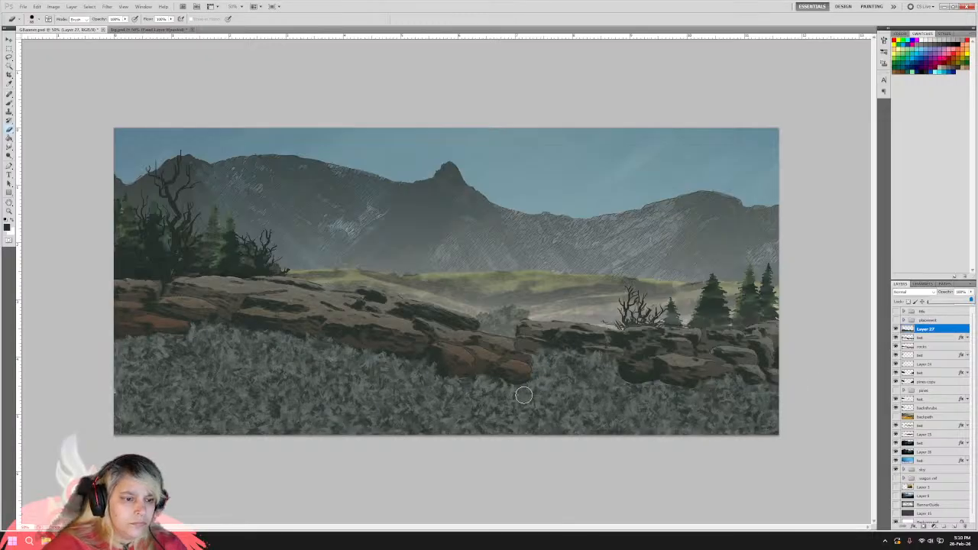
Return to the ragged foliage brush and check that only Shape Dynamics, Scattering and Smoothing are enabled in its settings.
left_click(9, 103)
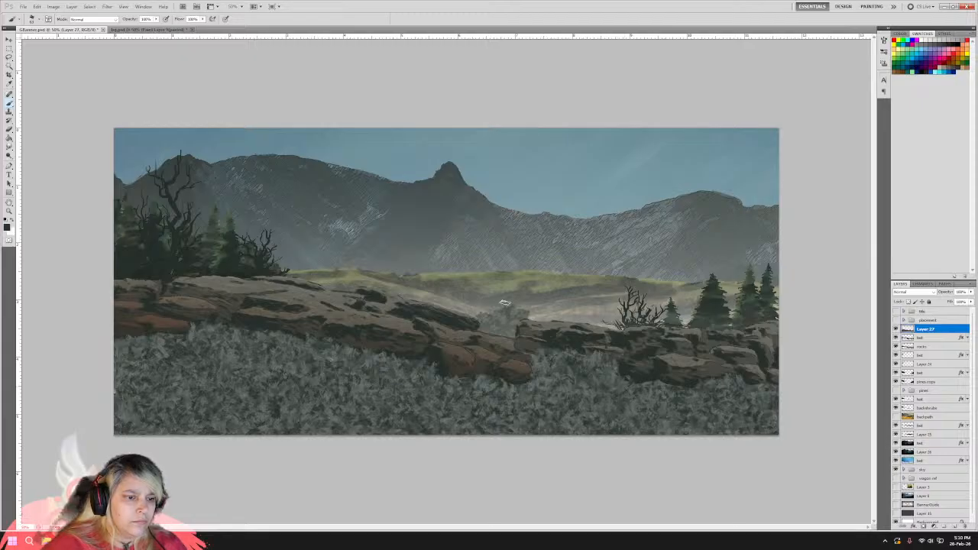
key("alt+e")
key("Escape")
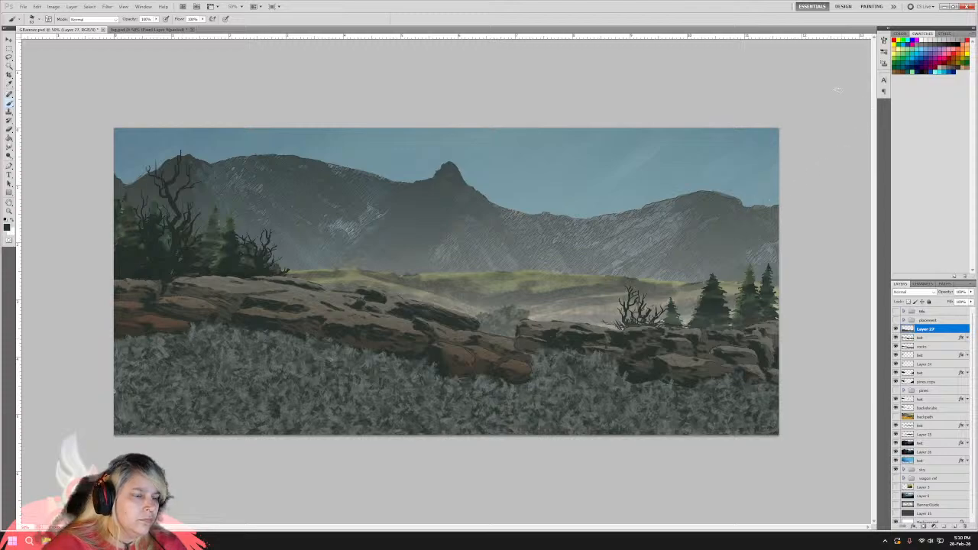
left_click(884, 51)
left_click(884, 40)
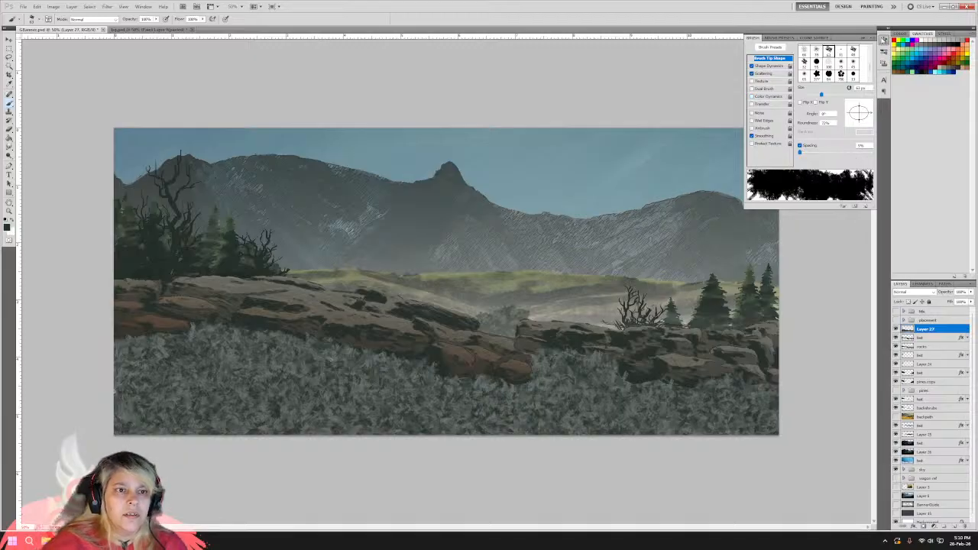
left_click(884, 40)
Paint solid dark green foliage over the whole foreground below the rocks, and preview it with the placement group shown briefly.
mouse_move(680, 394)
left_mouse_down()
mouse_move(624, 421)
mouse_move(681, 411)
mouse_move(641, 421)
mouse_move(525, 414)
mouse_move(459, 429)
mouse_move(368, 417)
mouse_move(232, 430)
mouse_move(287, 420)
mouse_move(254, 410)
mouse_move(160, 408)
left_mouse_up()
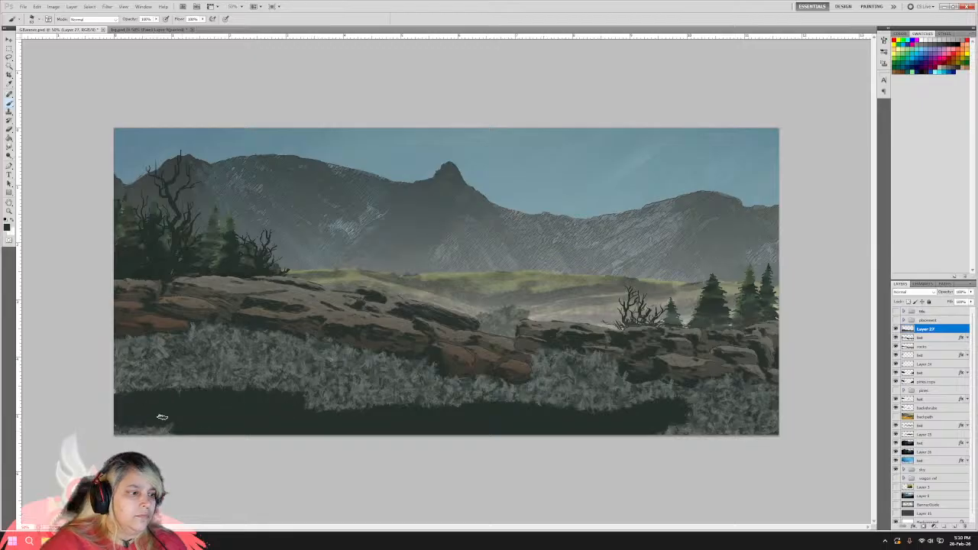
mouse_move(286, 420)
left_mouse_down()
mouse_move(465, 401)
mouse_move(737, 413)
mouse_move(501, 425)
mouse_move(748, 432)
mouse_move(732, 437)
mouse_move(792, 422)
mouse_move(695, 398)
mouse_move(776, 398)
left_mouse_up()
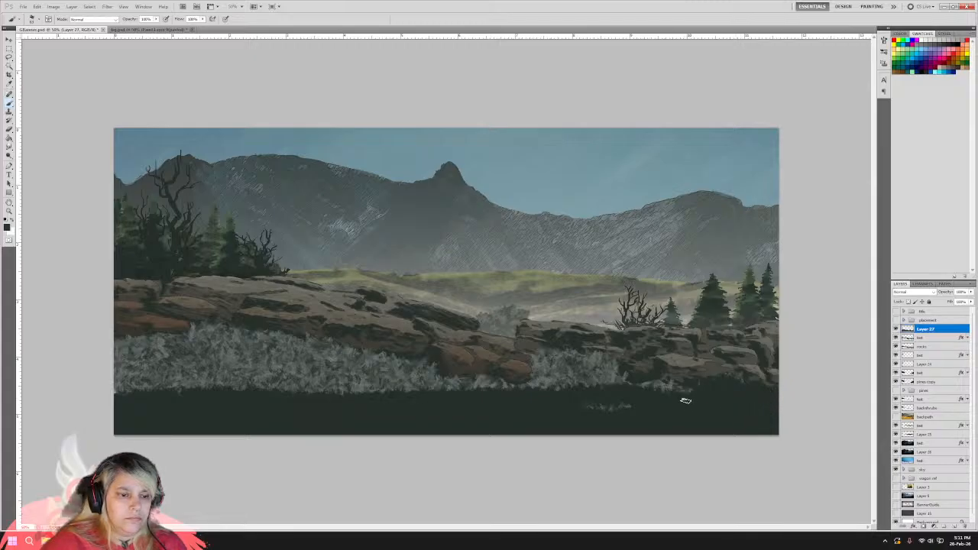
mouse_move(664, 394)
left_mouse_down()
mouse_move(645, 387)
mouse_move(610, 405)
mouse_move(693, 397)
left_mouse_up()
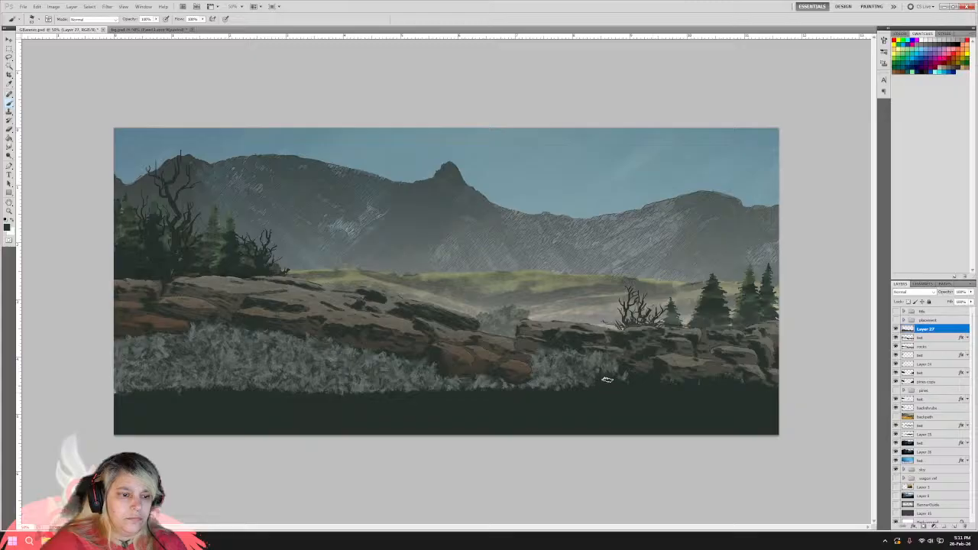
mouse_move(604, 371)
left_mouse_down()
mouse_move(542, 367)
mouse_move(553, 358)
mouse_move(599, 365)
mouse_move(585, 389)
mouse_move(538, 388)
mouse_move(541, 376)
mouse_move(523, 395)
mouse_move(500, 396)
mouse_move(481, 387)
mouse_move(496, 388)
mouse_move(503, 391)
mouse_move(419, 388)
mouse_move(430, 384)
mouse_move(425, 372)
mouse_move(351, 376)
mouse_move(396, 387)
mouse_move(359, 390)
mouse_move(519, 413)
mouse_move(532, 406)
mouse_move(369, 381)
mouse_move(170, 369)
mouse_move(131, 403)
mouse_move(155, 411)
mouse_move(77, 380)
mouse_move(72, 367)
mouse_move(206, 334)
mouse_move(406, 364)
mouse_move(151, 363)
mouse_move(284, 340)
left_mouse_up()
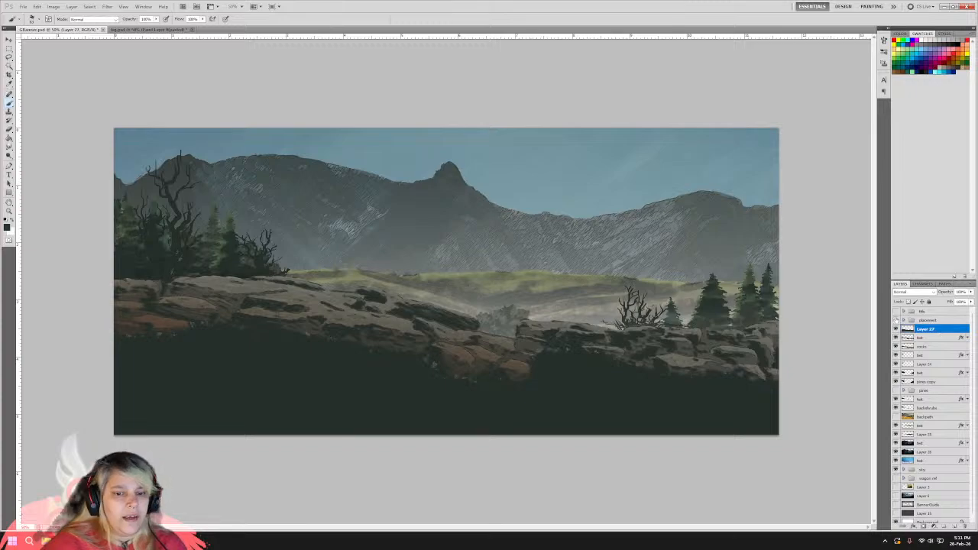
left_click(896, 320)
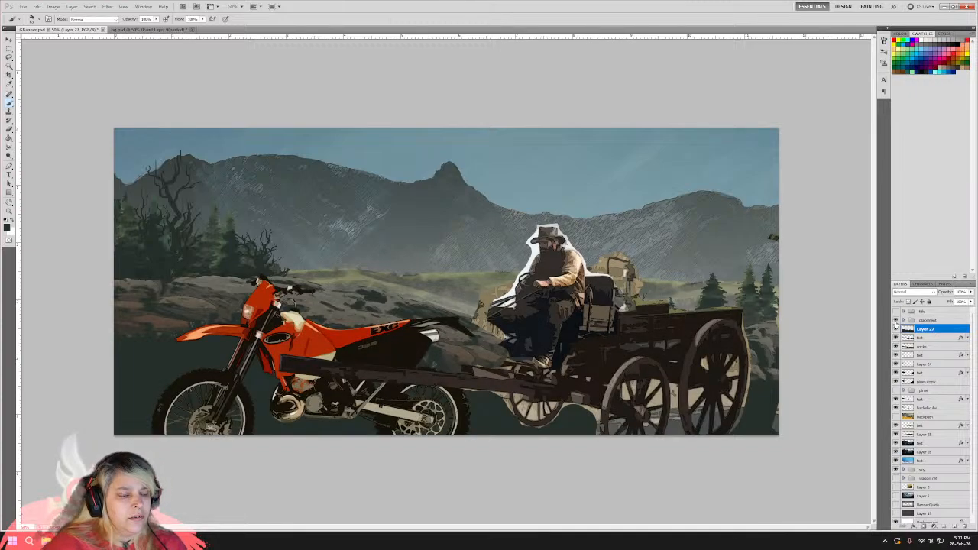
left_click(895, 321)
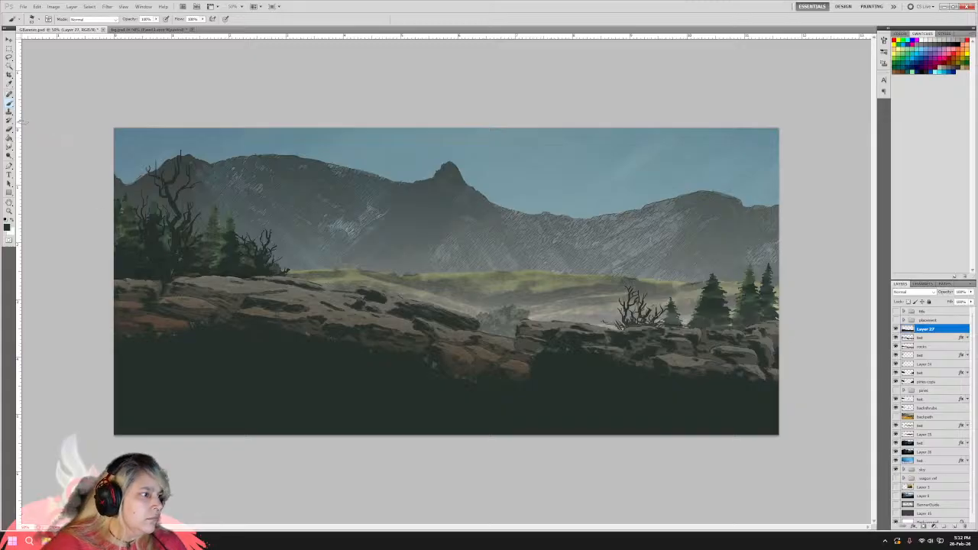
Add a Color Overlay effect to the foreground foliage layer and set the overlay colour to black.
key("i")
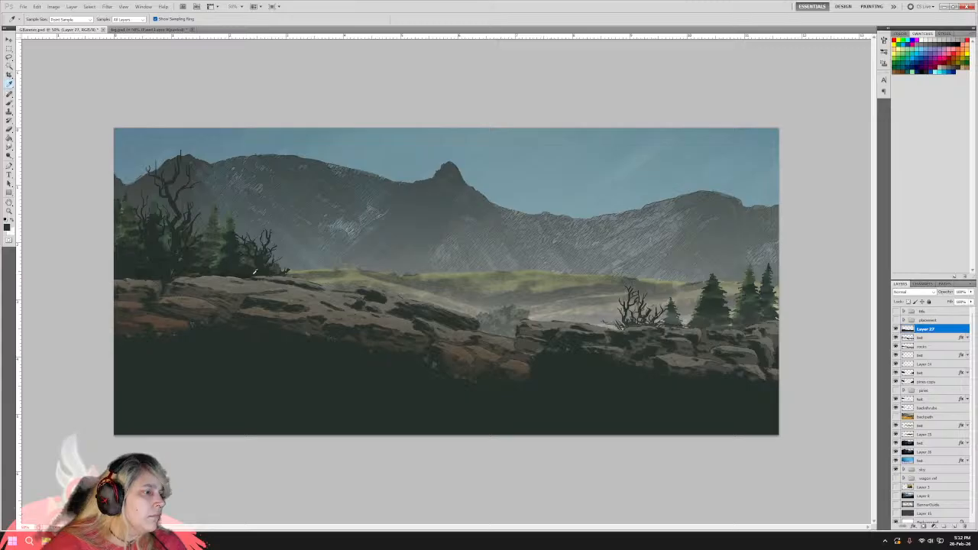
left_click(912, 527)
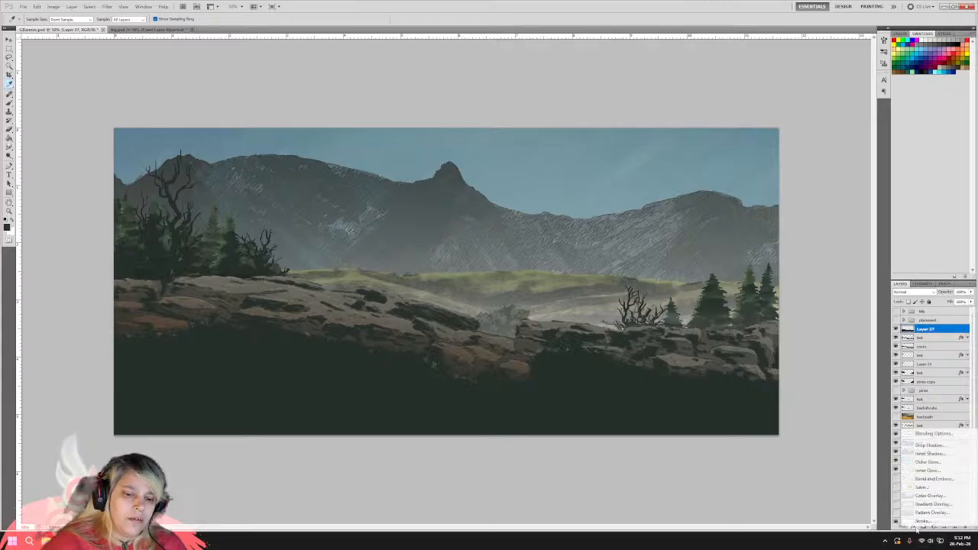
left_click(939, 497)
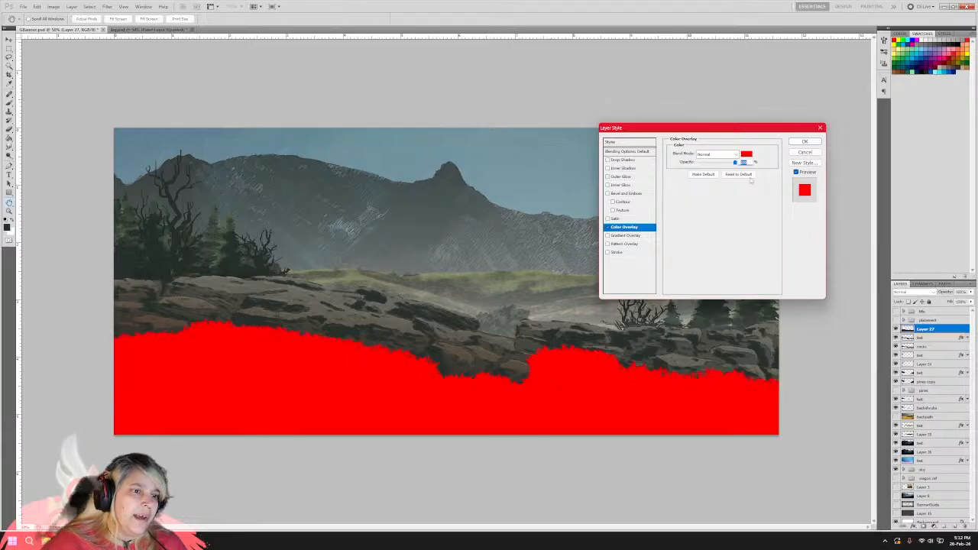
left_click(746, 156)
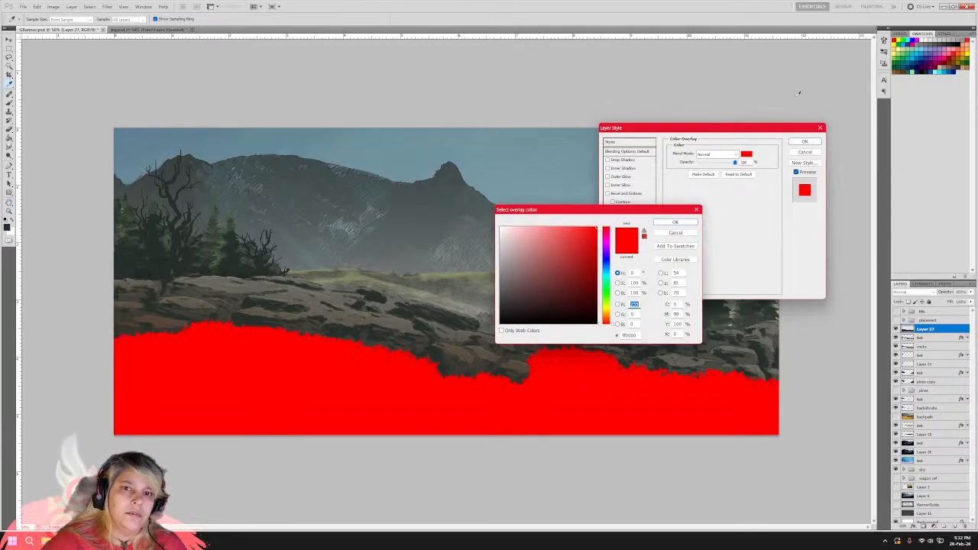
left_click(586, 320)
left_click(675, 221)
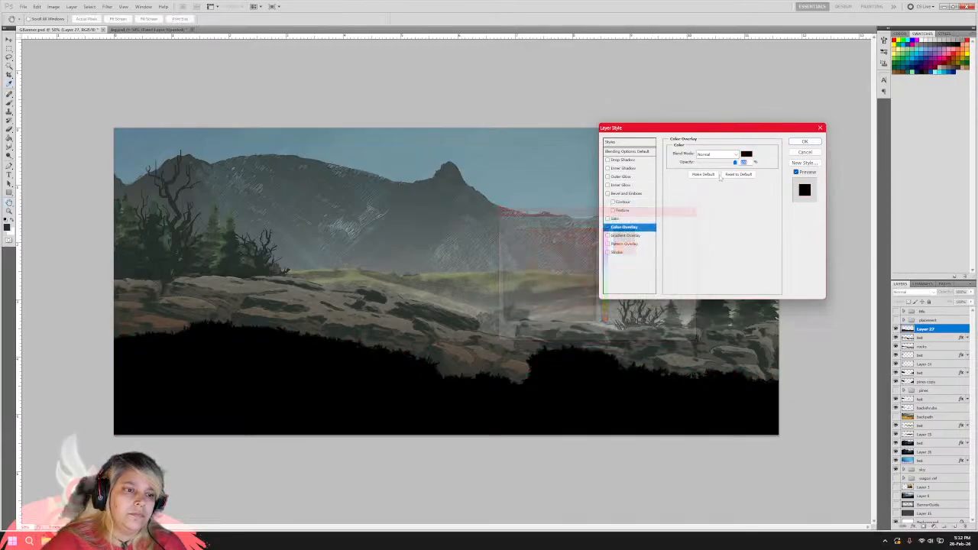
Lower the black overlay's opacity for a subtle darkening, apply it, compare against the placement group, and collapse the layer's effects list.
left_click(722, 163)
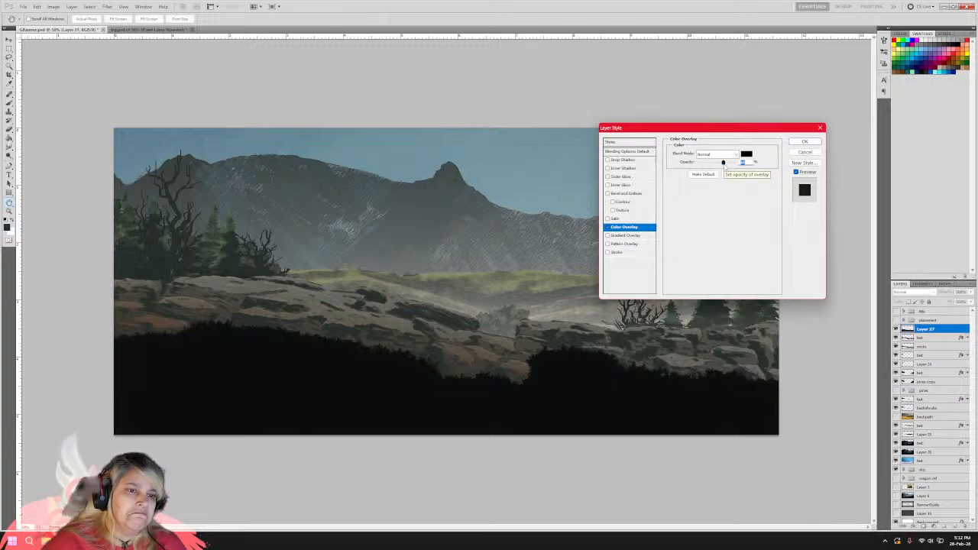
left_click_drag(720, 163, 714, 163)
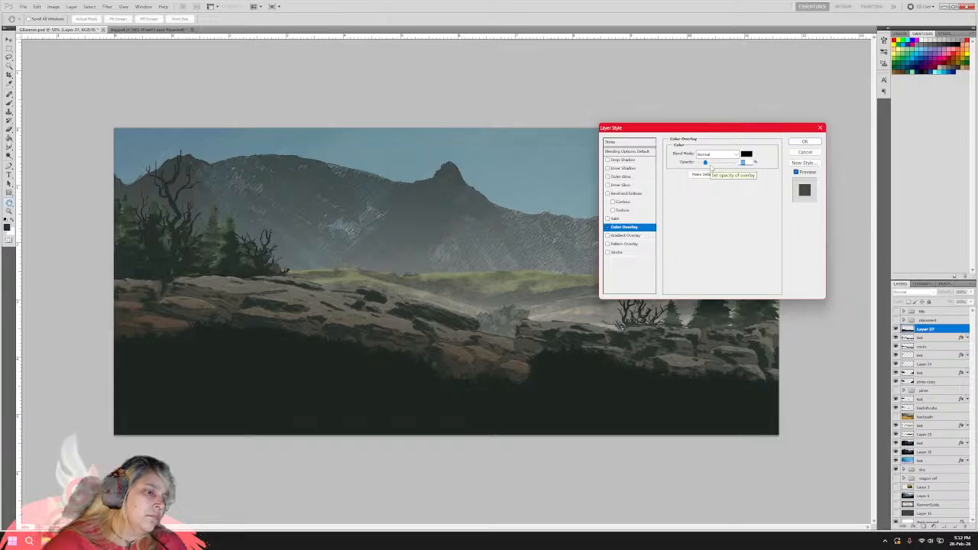
left_click(805, 142)
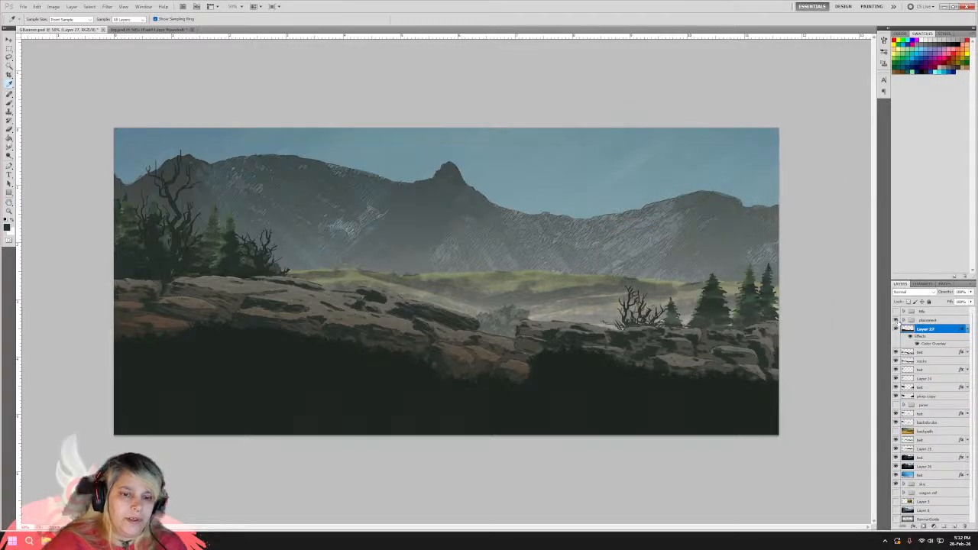
left_click(895, 320)
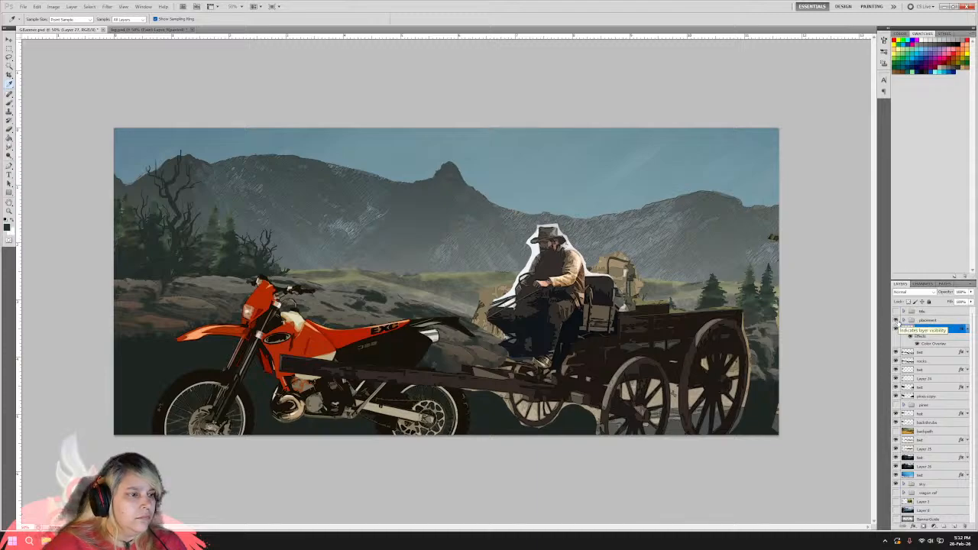
left_click(895, 321)
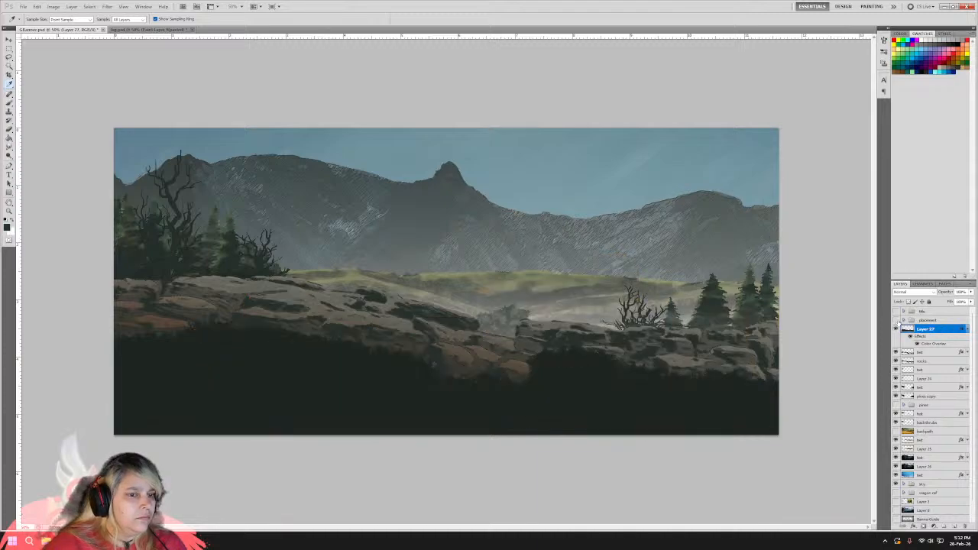
left_click(966, 330)
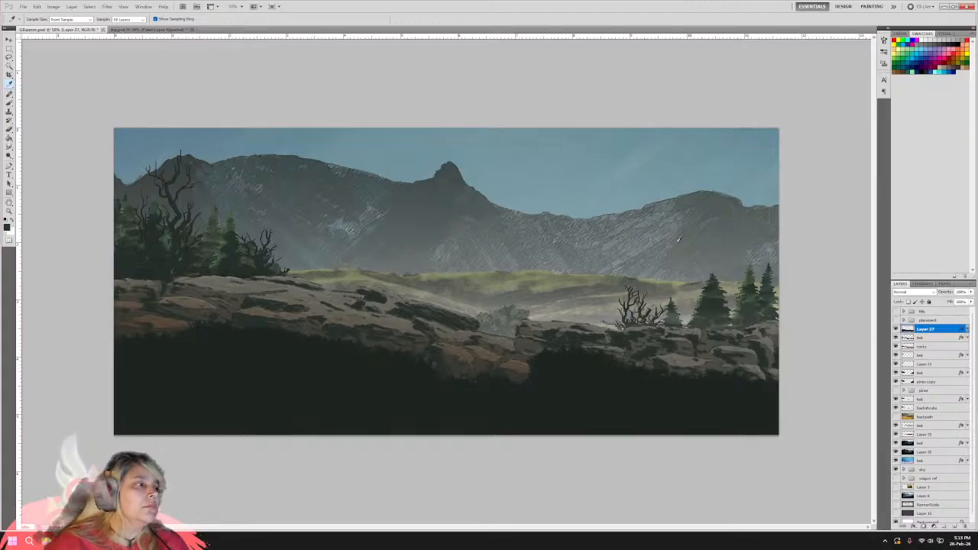
Add a new layer above the title group and fill it with a vertical gradient from dark green at the top to white at the bottom.
left_click(933, 311)
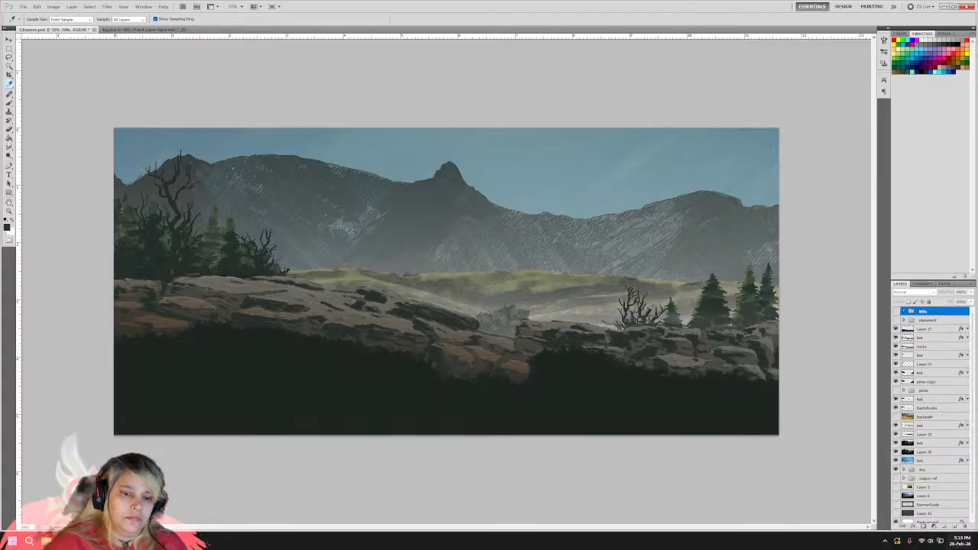
left_click(955, 527)
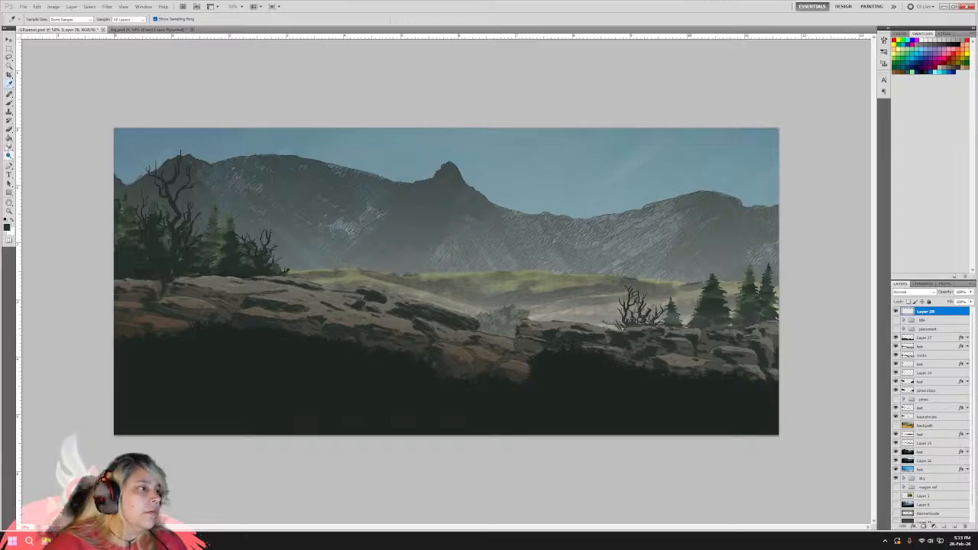
left_click(10, 139)
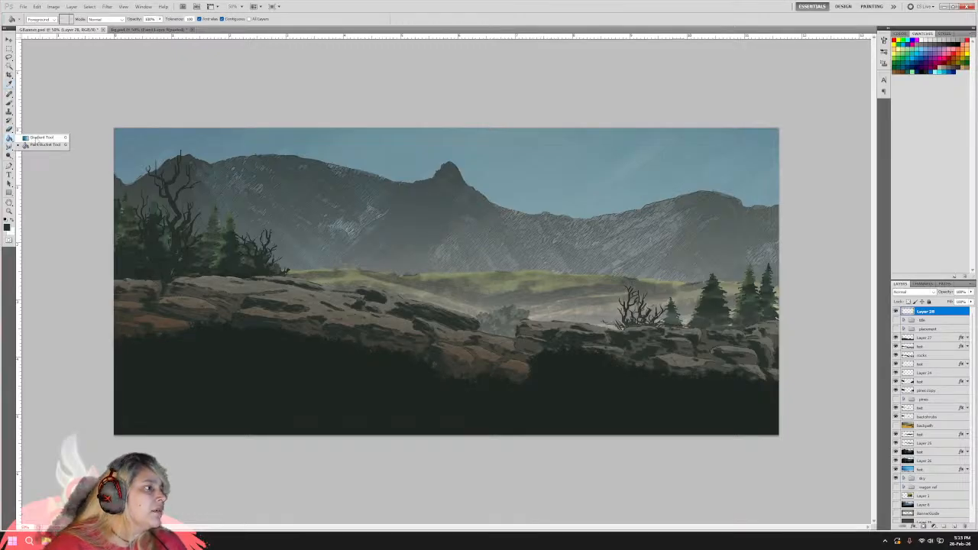
left_click(38, 138)
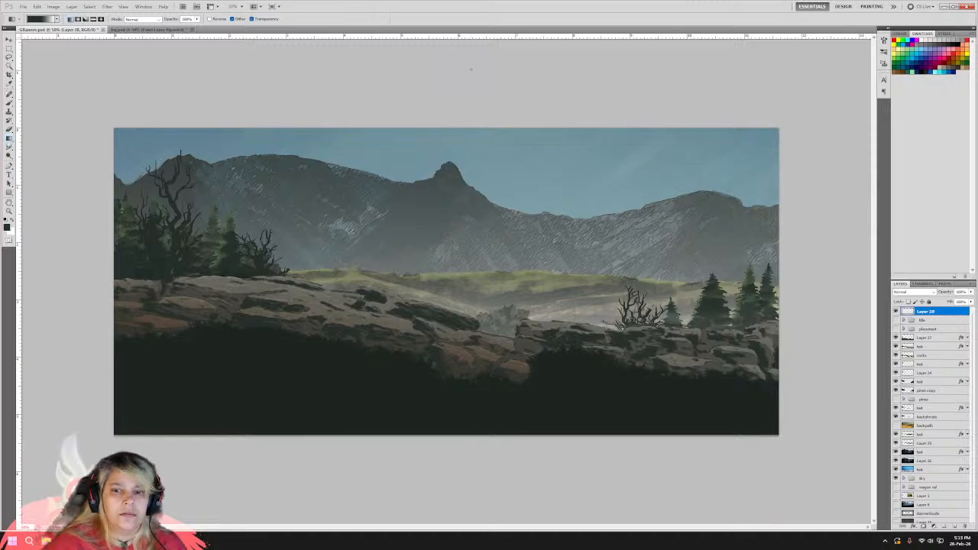
left_click_drag(470, 69, 518, 419)
left_click_drag(456, 460, 470, 457)
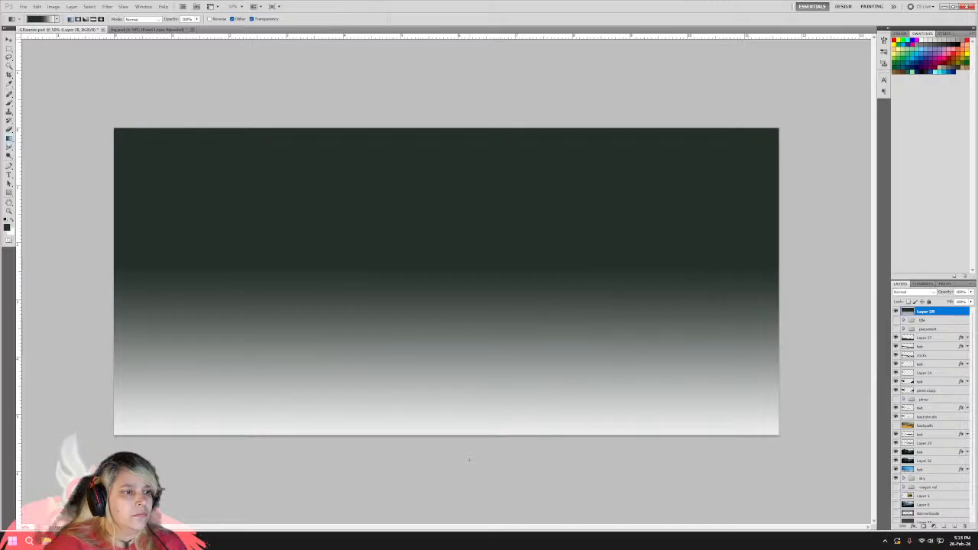
Set the gradient layer's blend mode to Multiply and lower its opacity to about 52%.
left_click(932, 294)
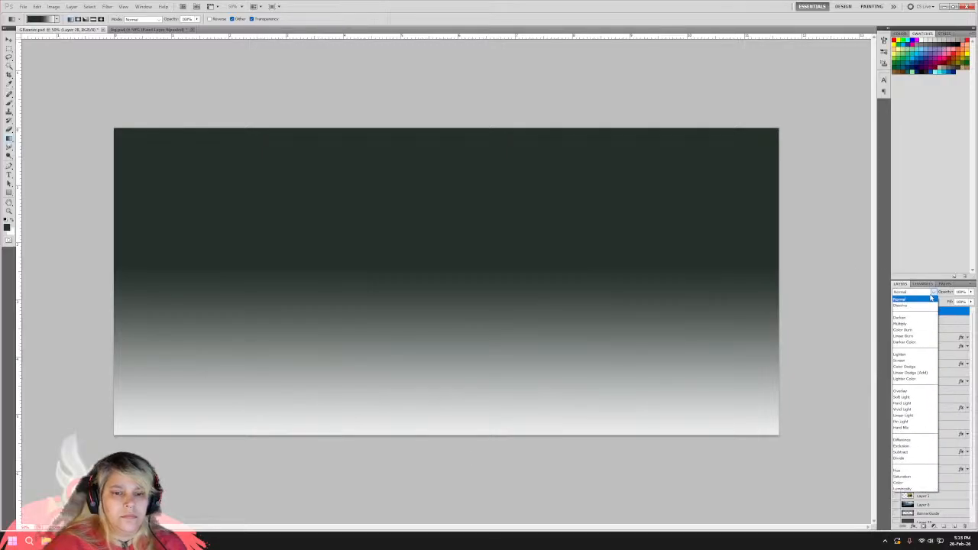
left_click(905, 323)
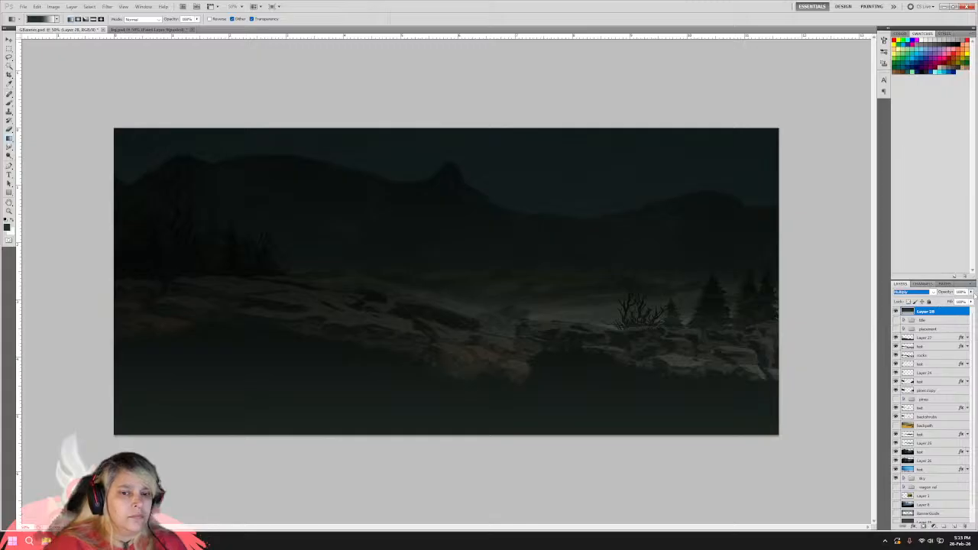
left_click(970, 292)
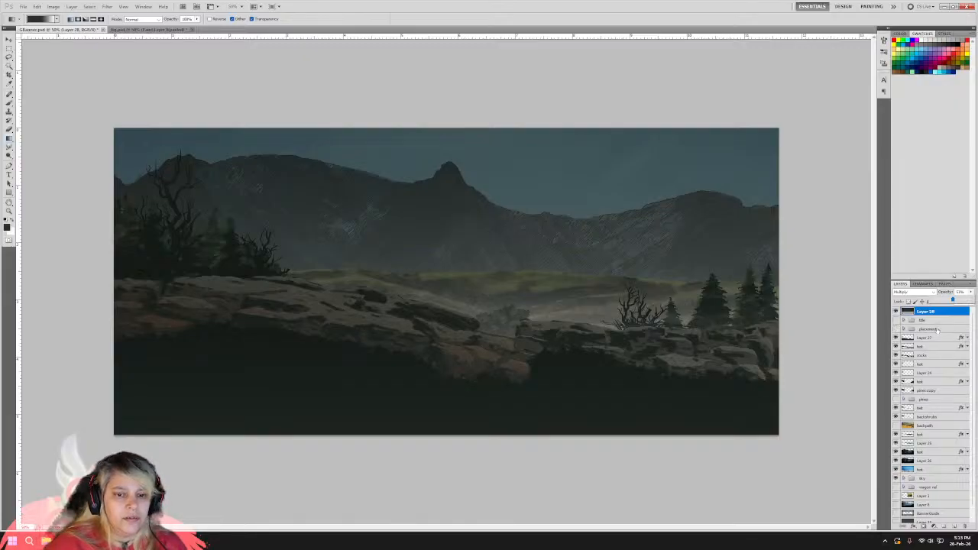
Move the placement group above the gradient layer, preview the motorcycle and wagon against the darkened background, and hide the group again.
left_click_drag(930, 329, 929, 309)
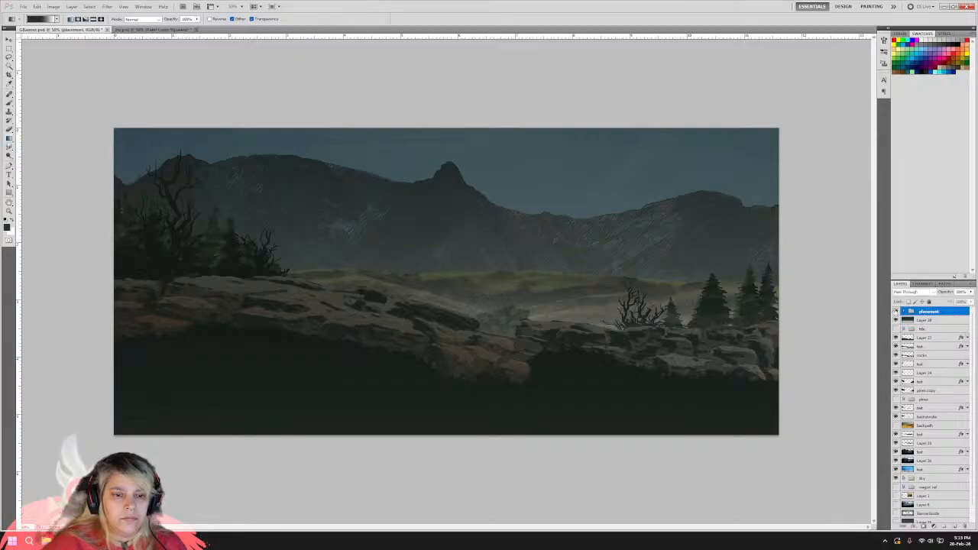
left_click(895, 312)
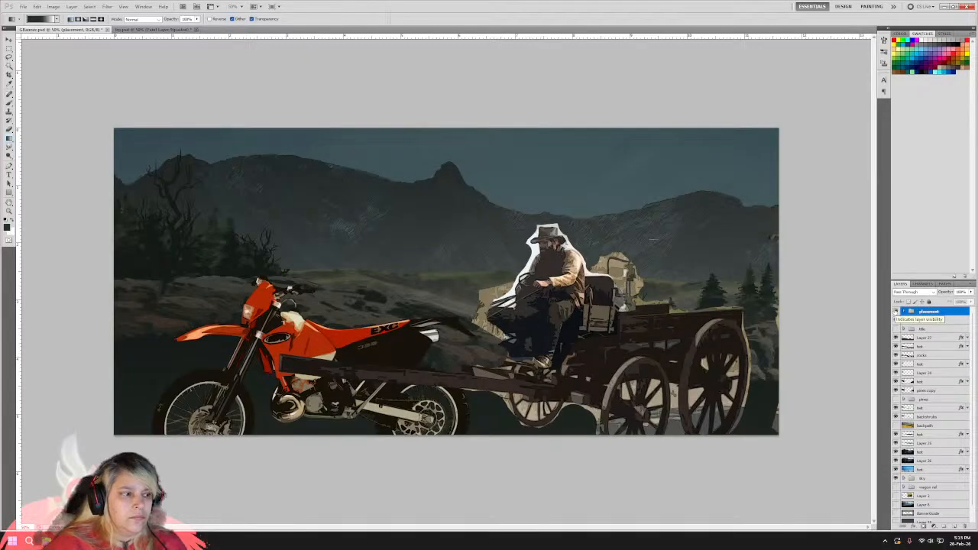
left_click(896, 312)
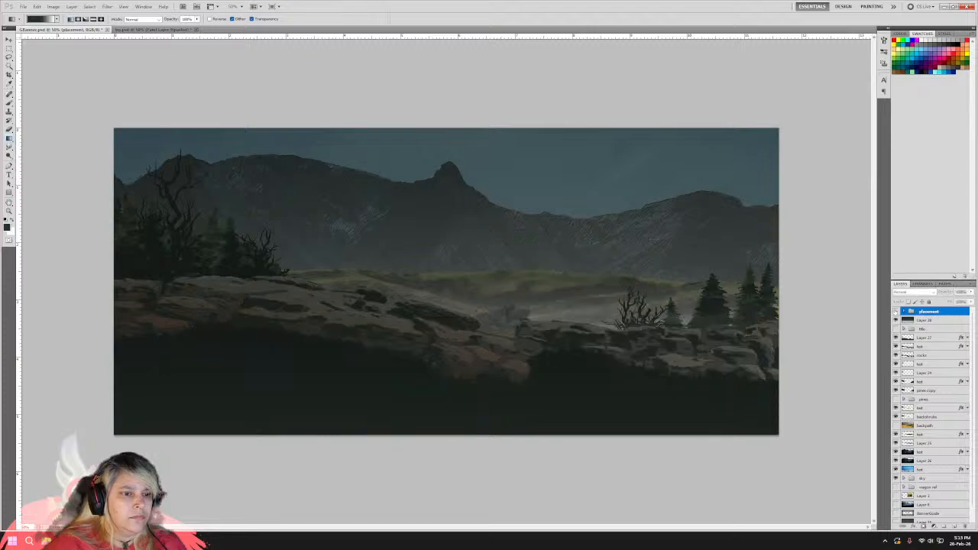
left_click(895, 311)
left_click(896, 311)
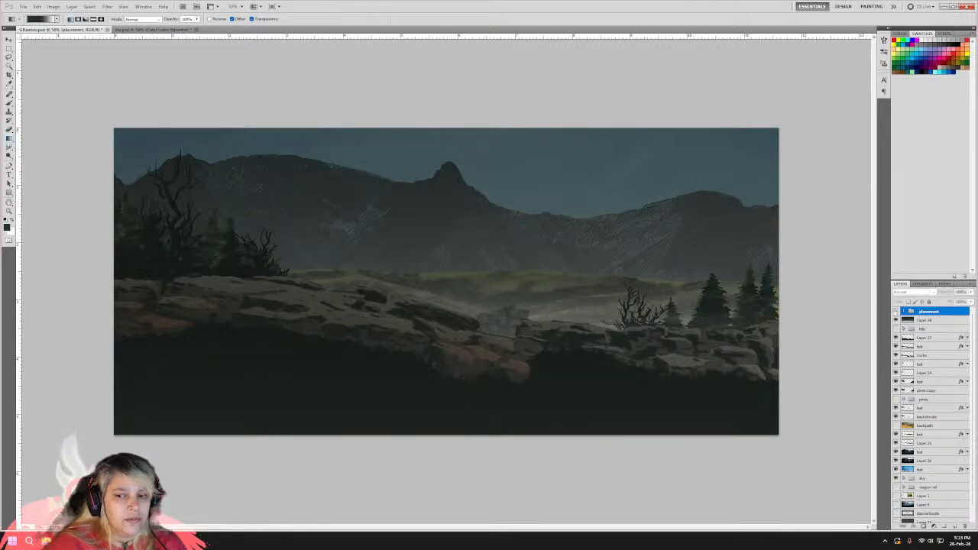
Show the title group and try to move it above the gradient layer to the top of the layer stack.
left_click(929, 320)
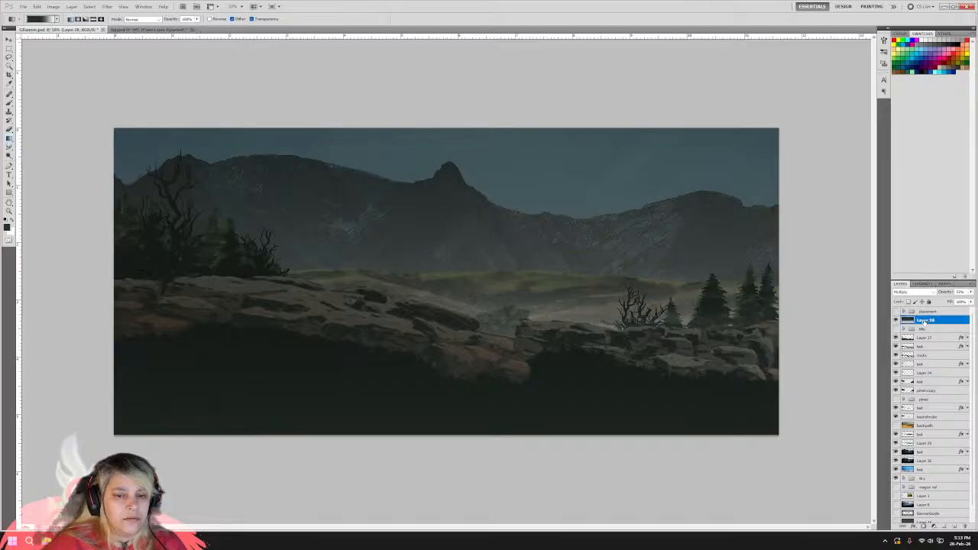
left_click(897, 329)
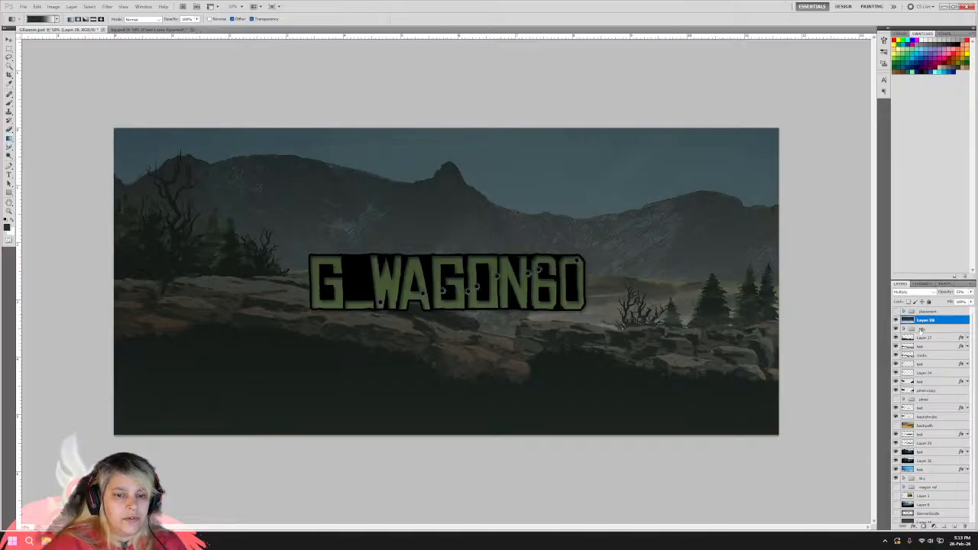
left_click_drag(922, 330, 927, 312)
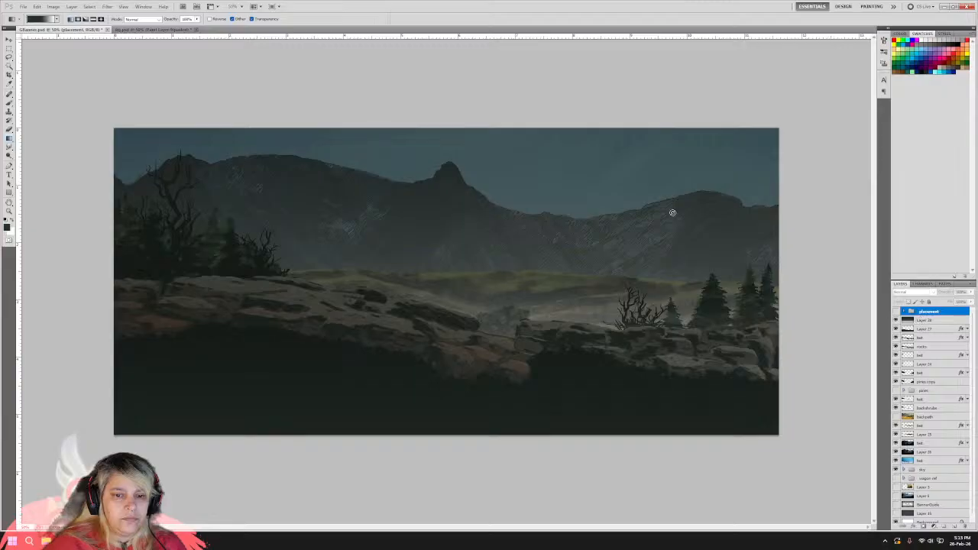
Undo the last layer stack change and move the title group above the placement group to the top of the stack.
left_click(36, 6)
left_click(58, 15)
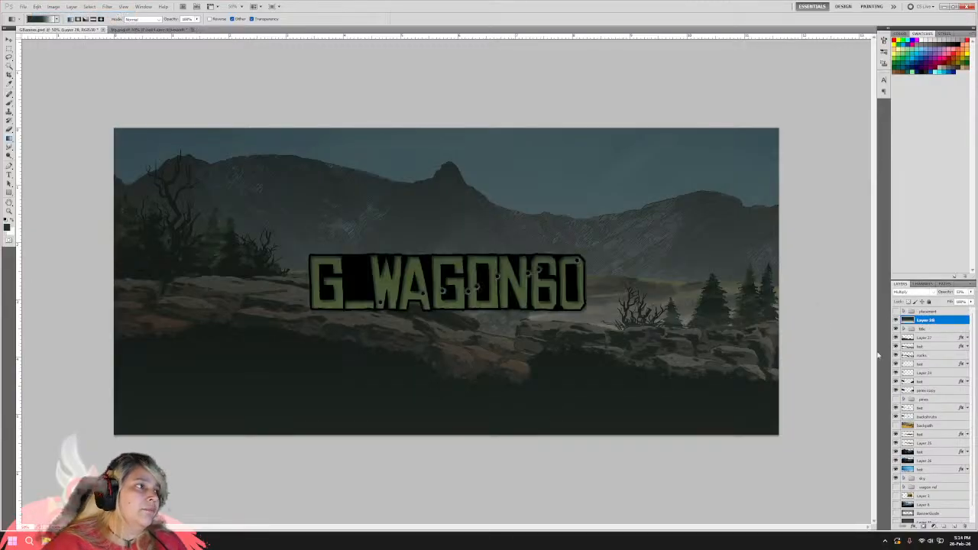
left_click_drag(923, 329, 924, 309)
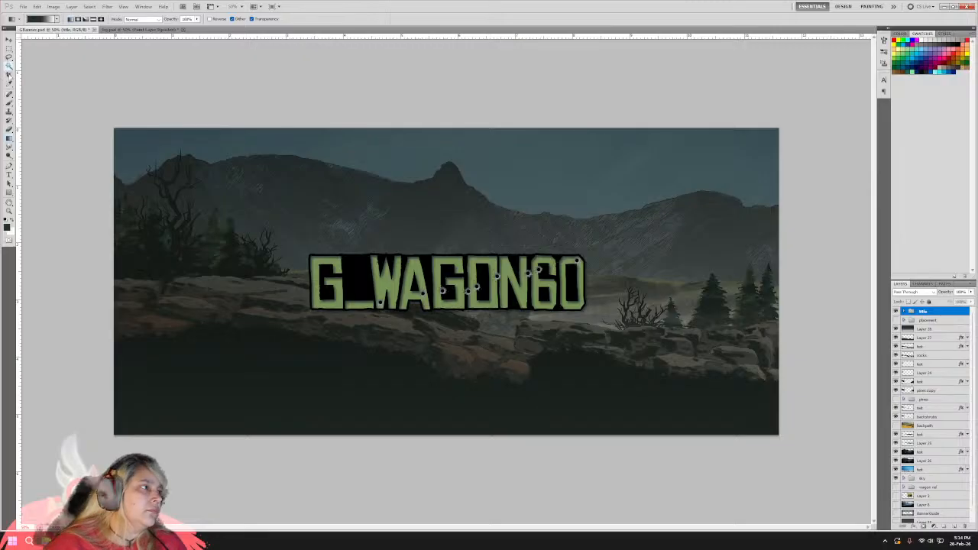
Sample the title lettering's green and refill the gradient layer with a vertical green-to-white gradient, with the placement group shown.
left_click(9, 81)
left_click(388, 280)
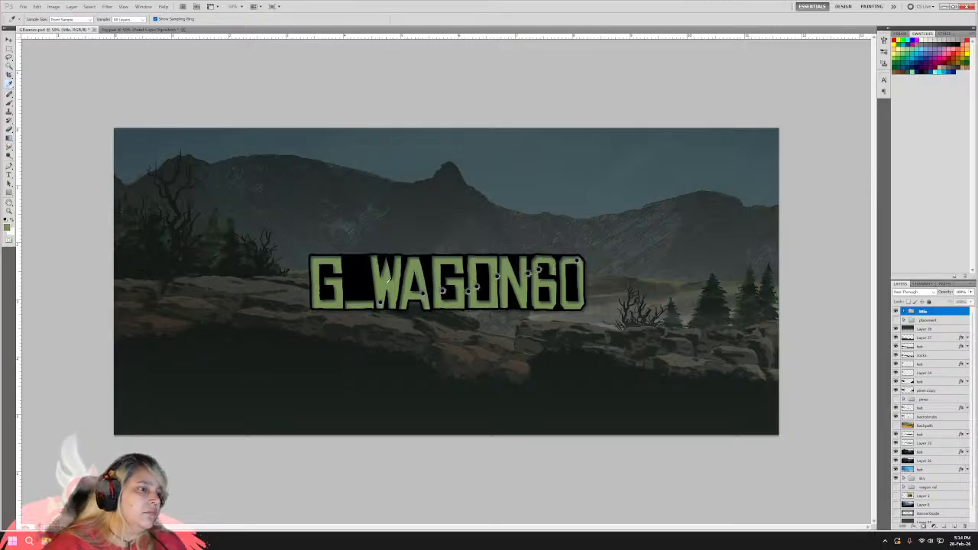
left_click(922, 329)
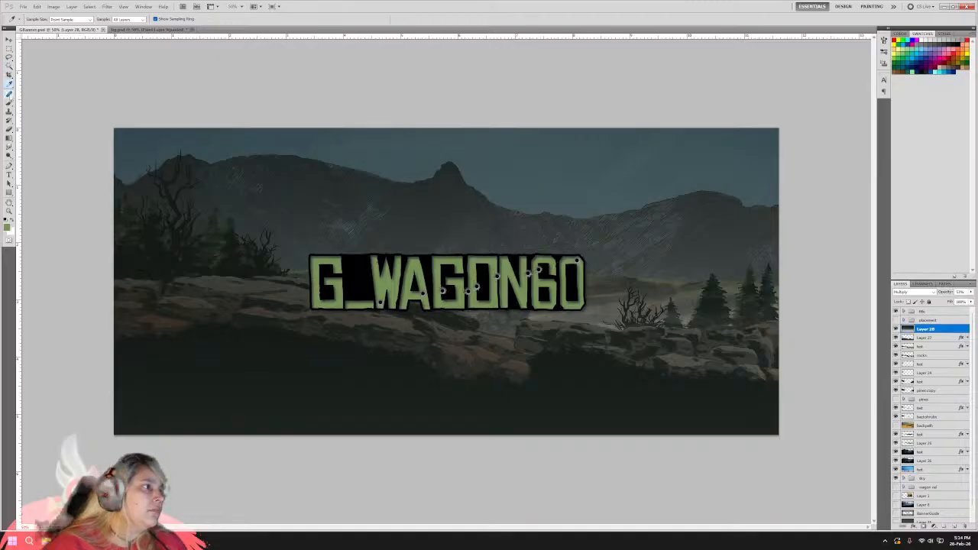
left_click(9, 138)
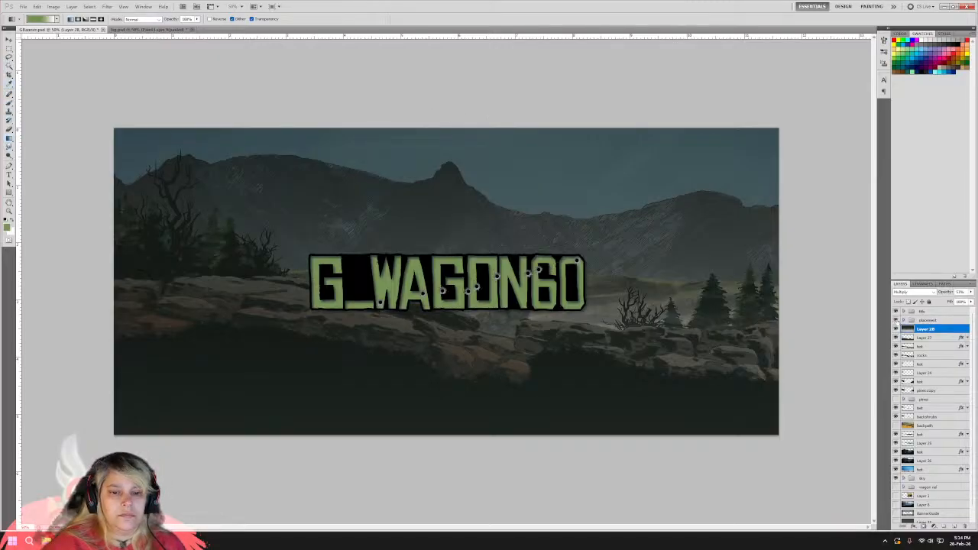
left_click(897, 320)
mouse_move(442, 113)
left_mouse_down()
mouse_move(468, 365)
mouse_move(443, 419)
mouse_move(444, 469)
left_mouse_up()
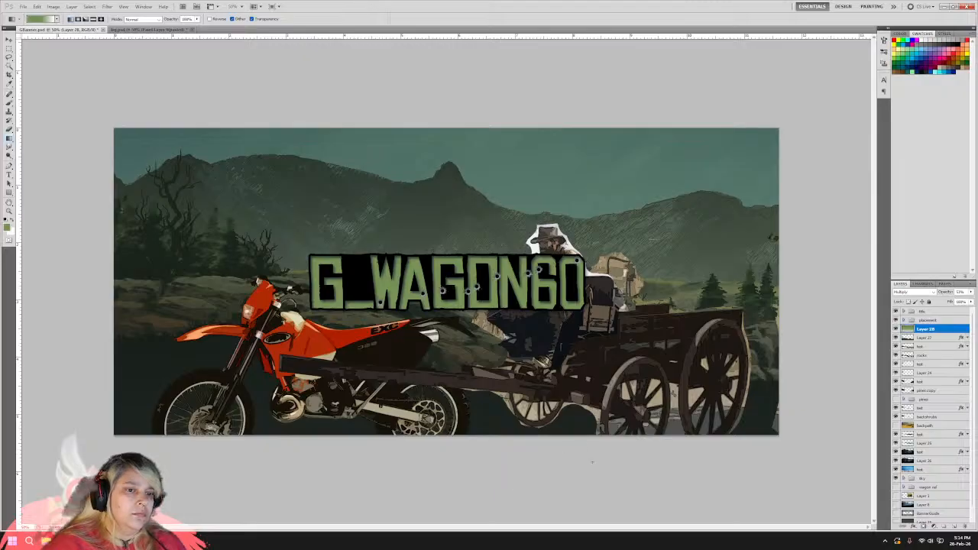
Change the green gradient layer's blend mode from Multiply to Overlay and raise its opacity.
left_click(921, 292)
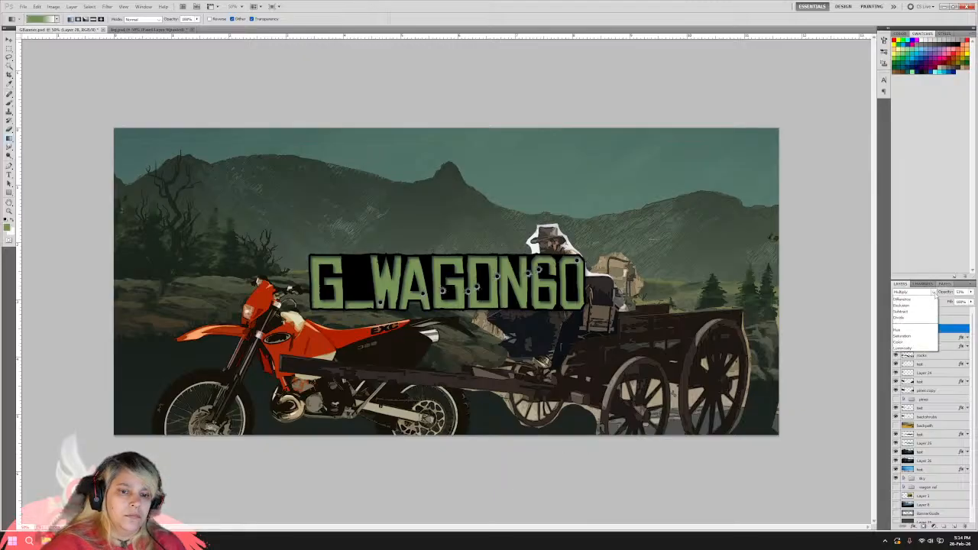
left_click(911, 393)
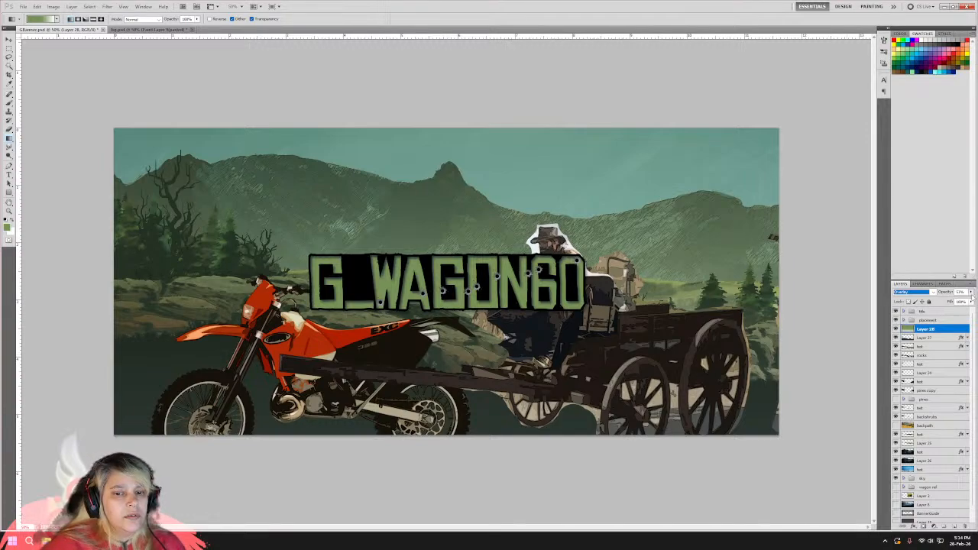
left_click(970, 291)
left_click_drag(965, 299, 972, 301)
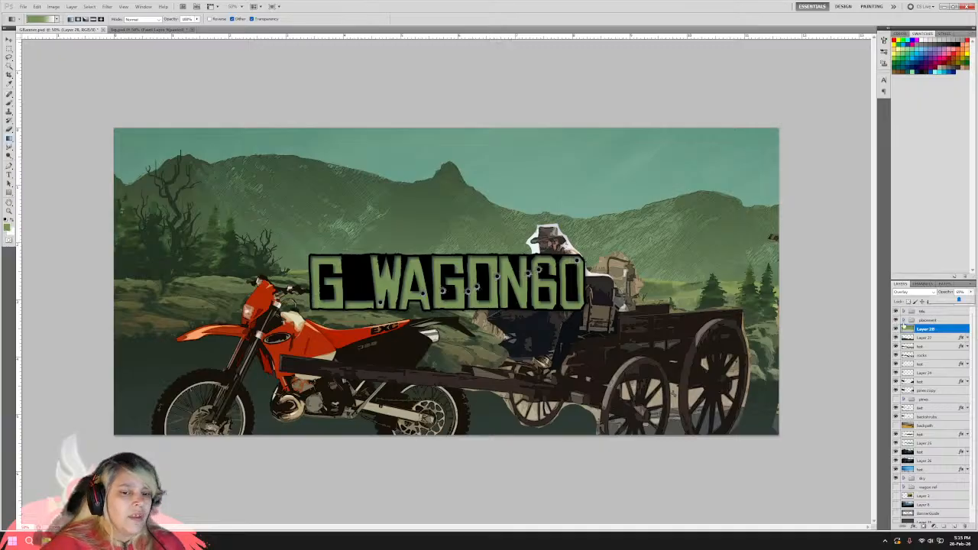
Compare the scene's colours with and without the green gradient overlay layer, leaving the layer shown.
left_click(896, 328)
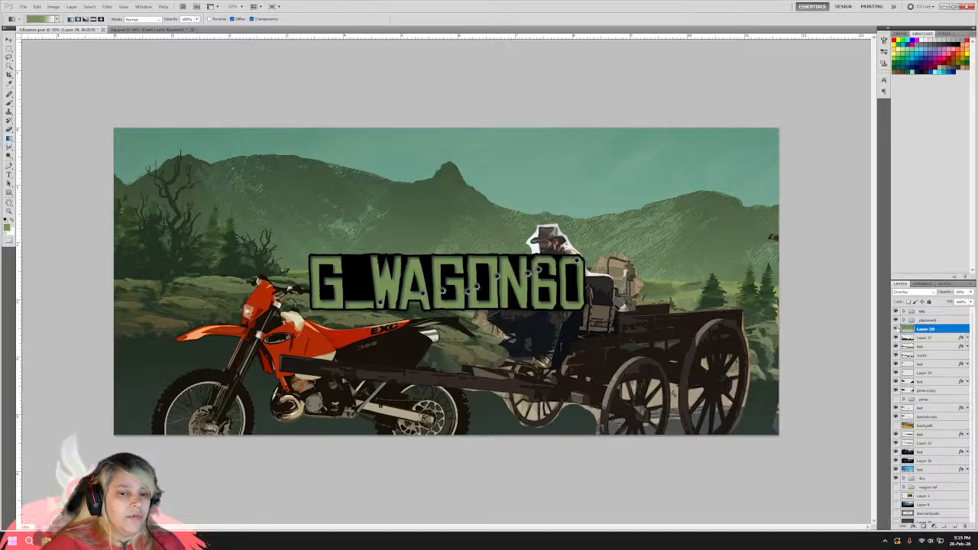
left_click(896, 329)
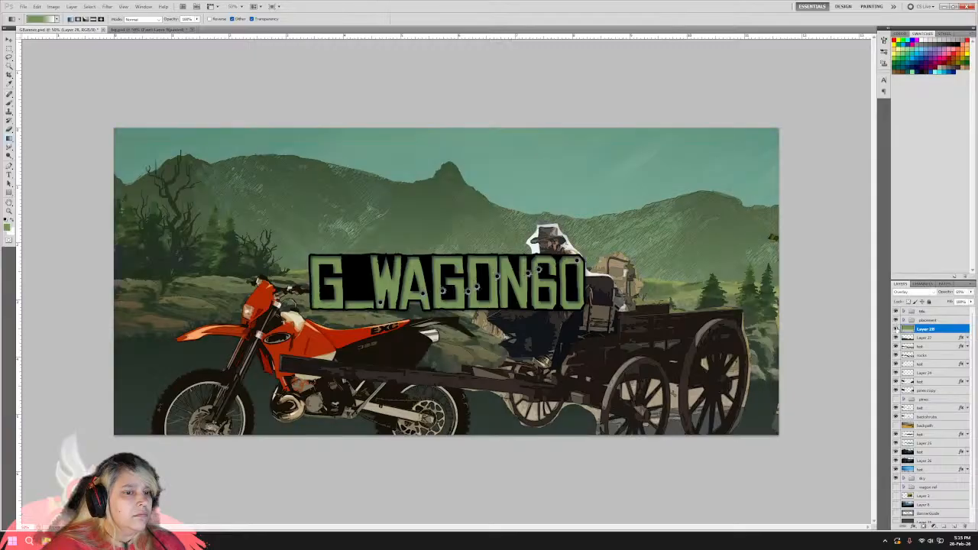
left_click(896, 329)
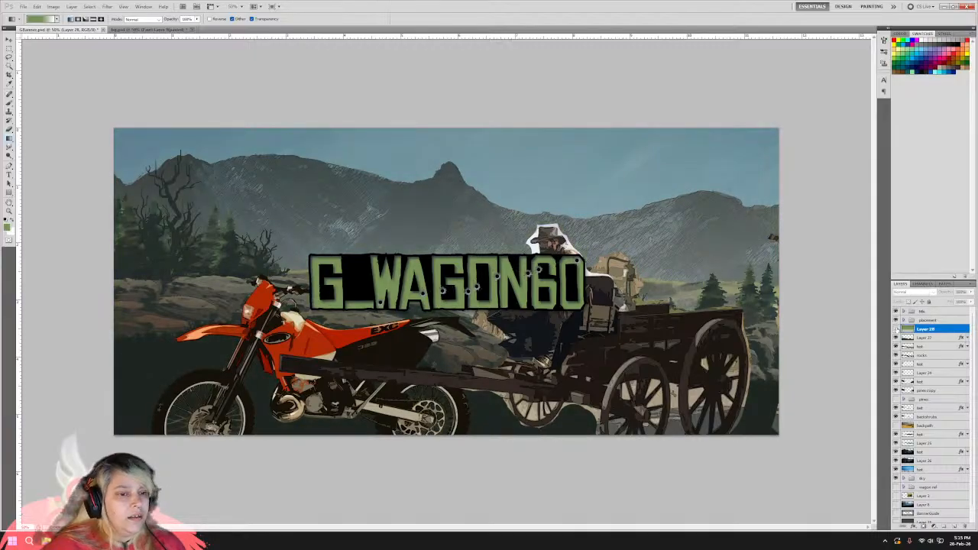
left_click(896, 328)
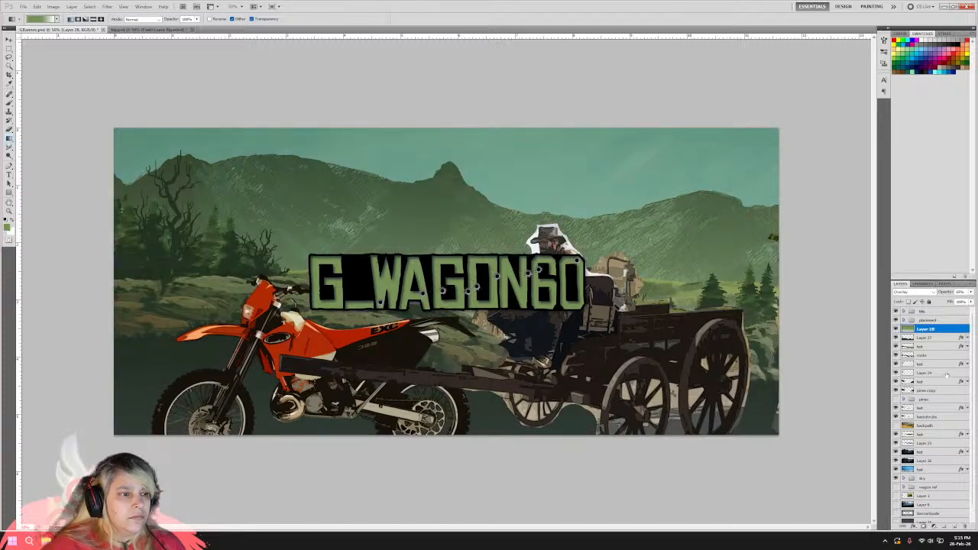
left_click(896, 328)
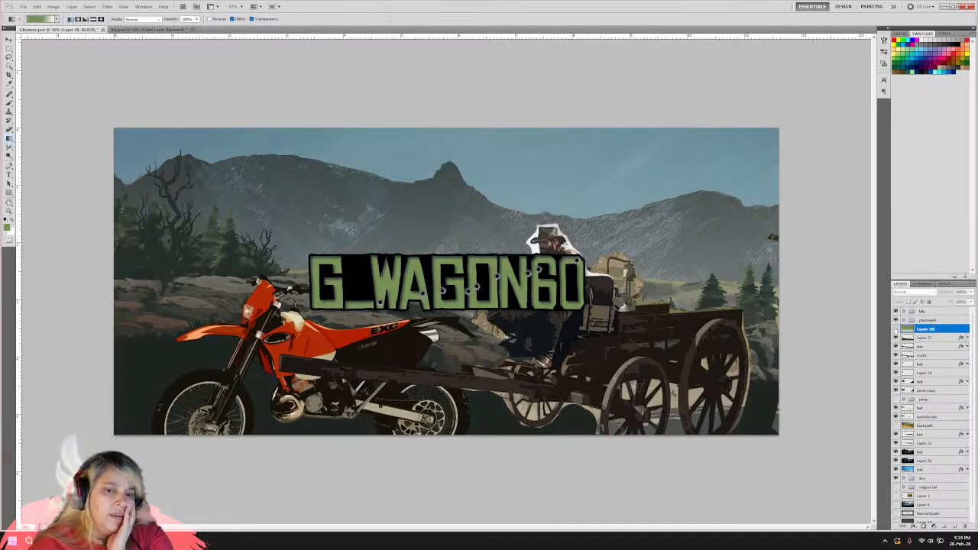
left_click(896, 329)
Lower the green overlay layer's opacity to about 30% and save the banner file.
left_click(971, 292)
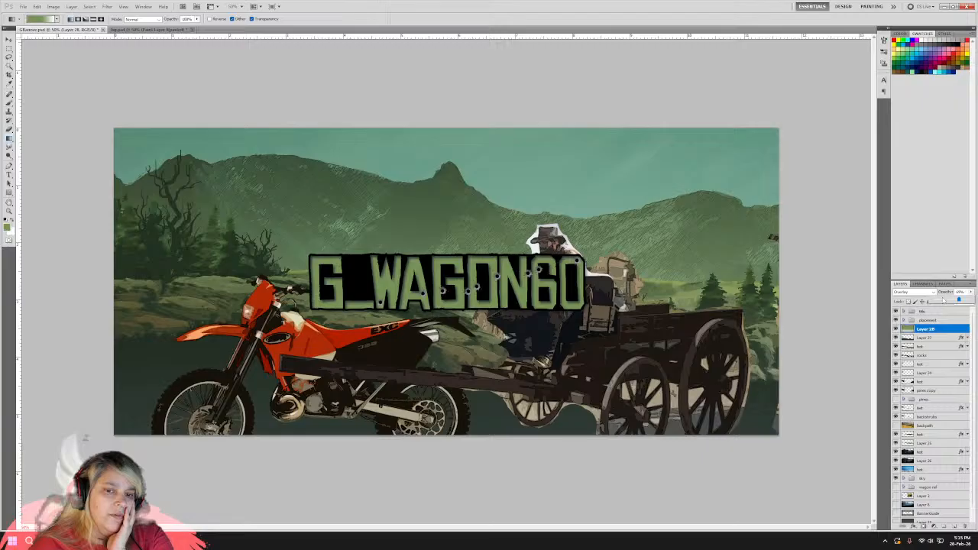
left_click_drag(943, 299, 942, 299)
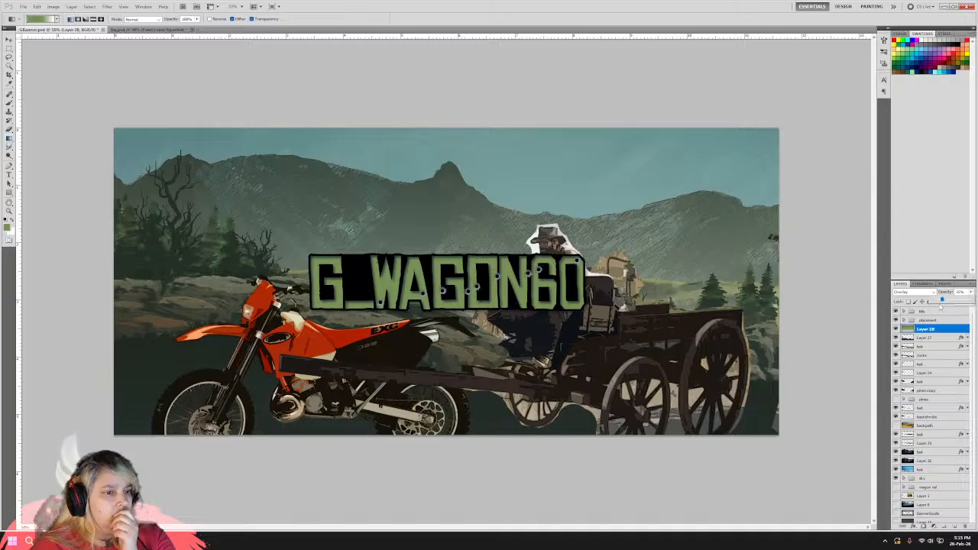
left_click(23, 6)
left_click(27, 116)
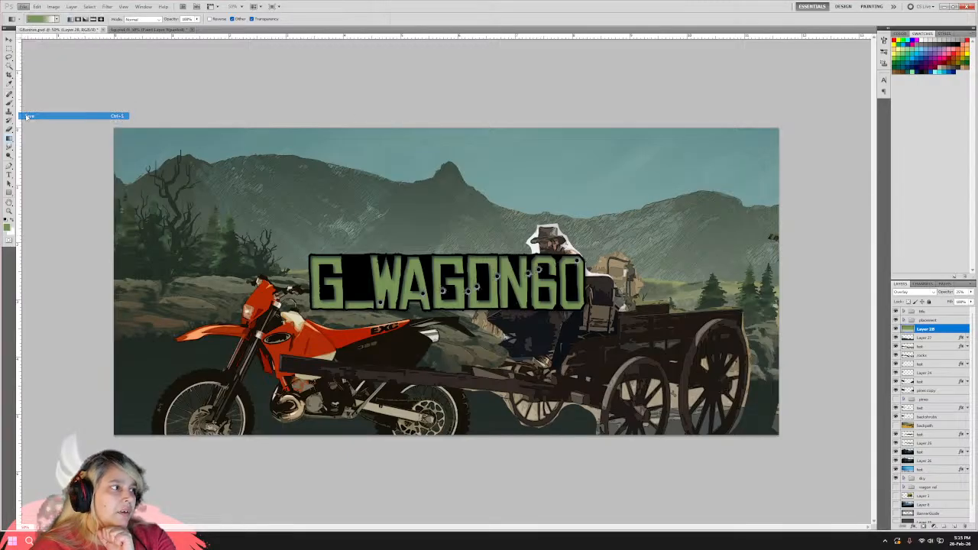
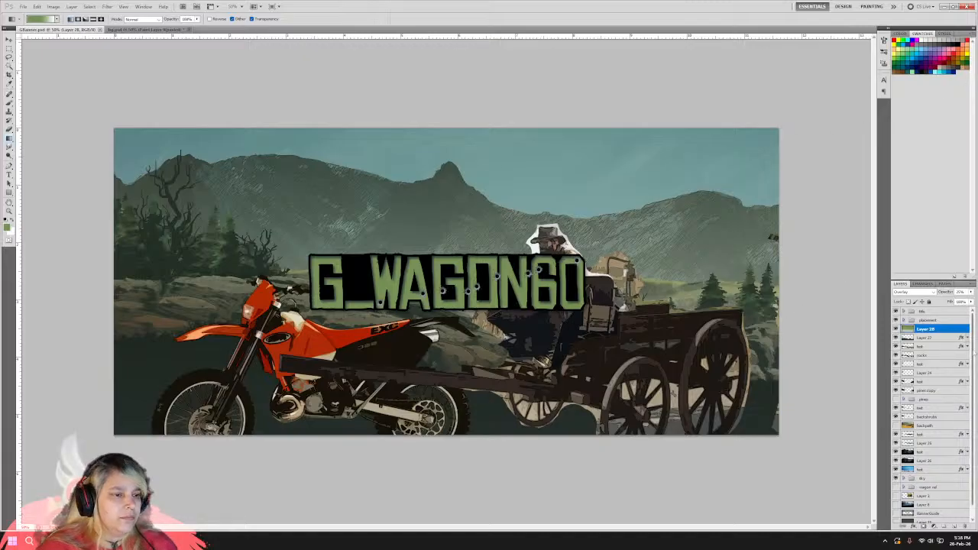
Hide the title group and compare the background with and without the placement group's motorcycle and wagon.
left_click(896, 312)
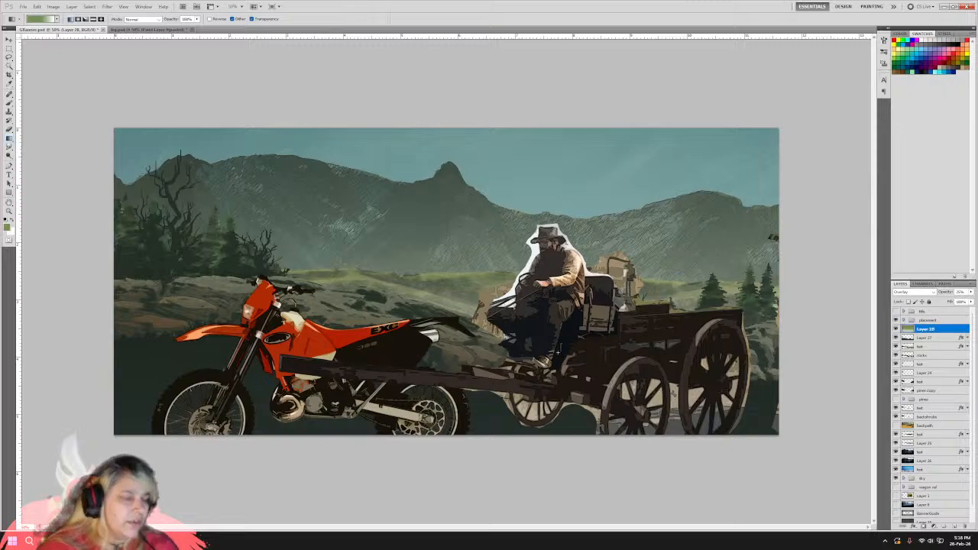
left_click(895, 319)
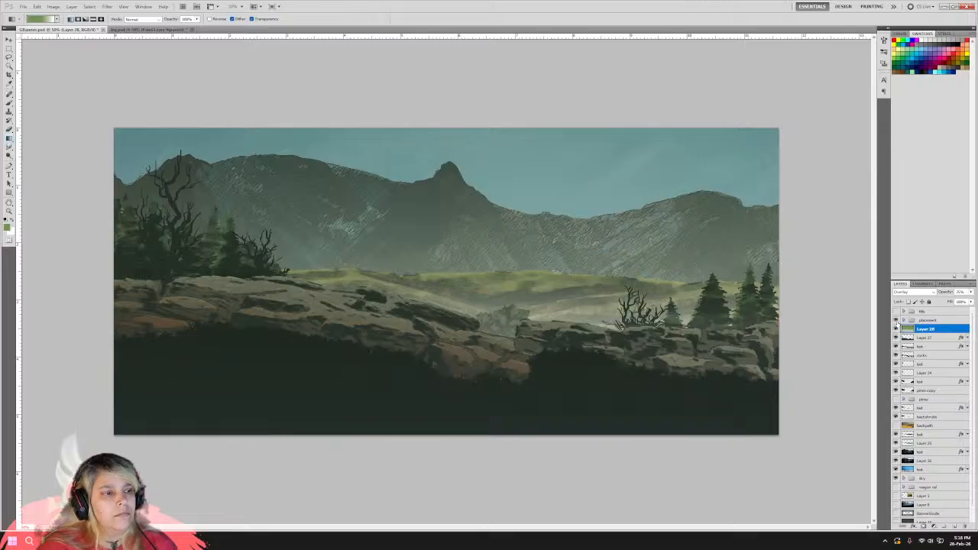
left_click(895, 319)
left_click(895, 320)
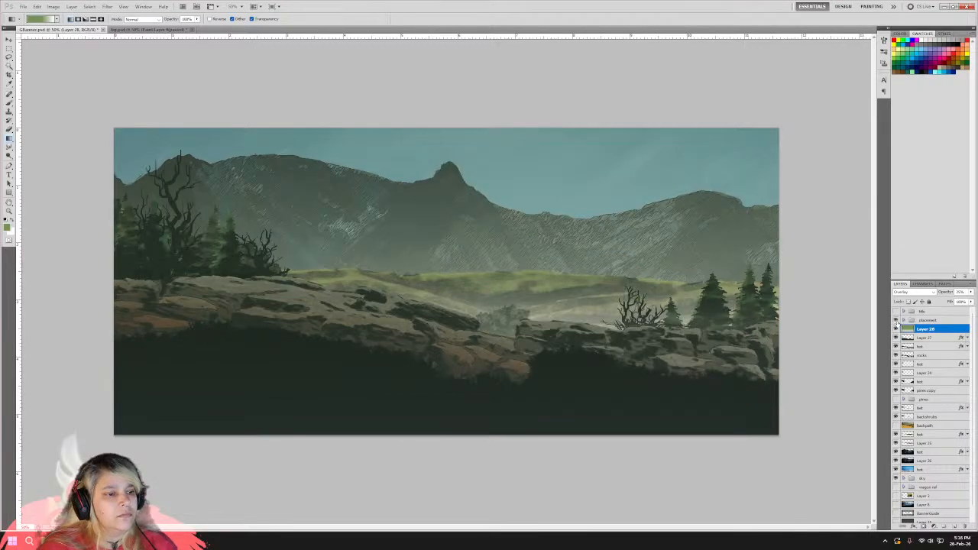
left_click(896, 320)
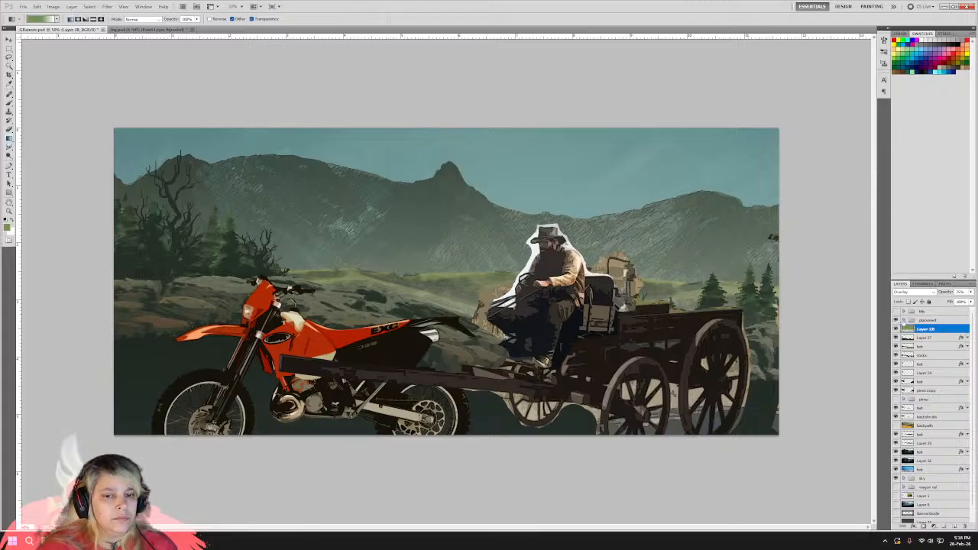
Preview the wagon with and without its rider and leave the rider's layer in the placement group hidden.
left_click(903, 320)
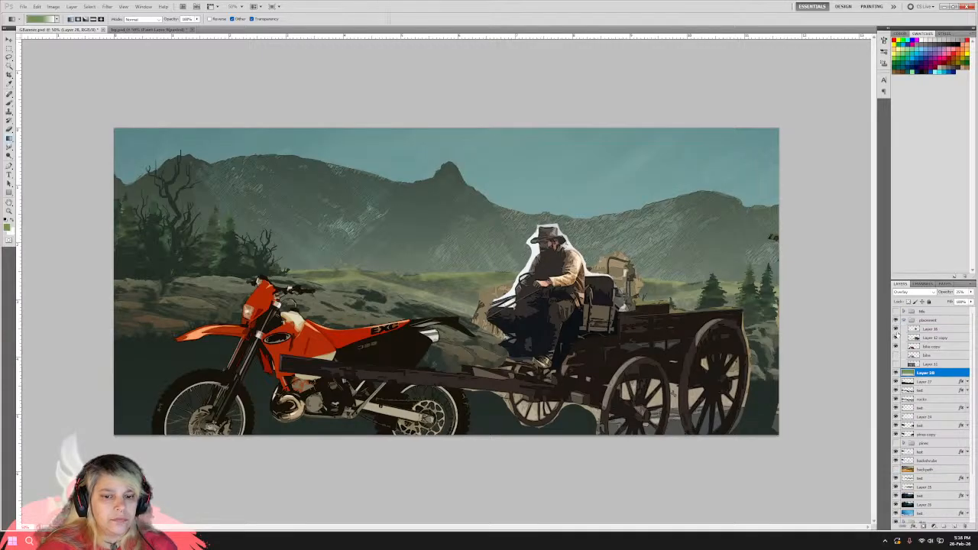
left_click(896, 337)
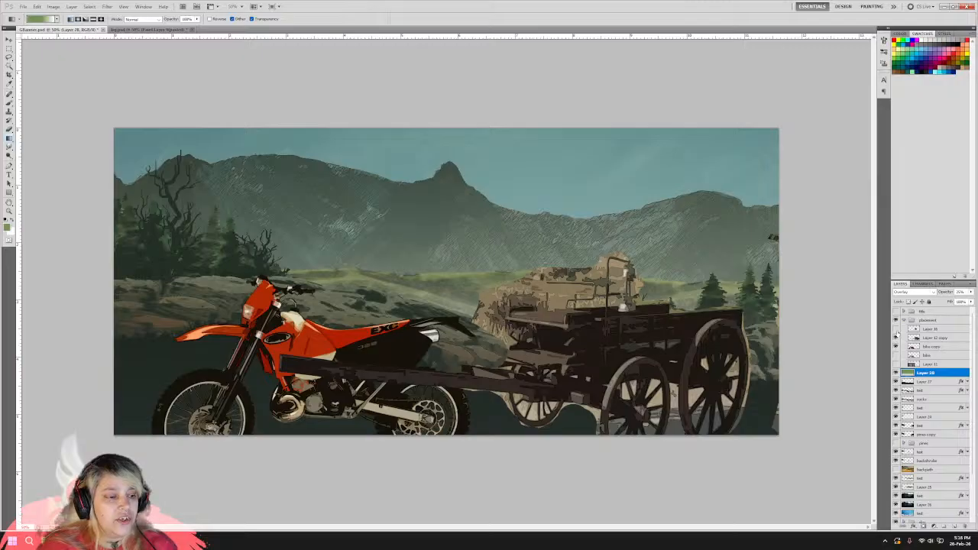
left_click(896, 337)
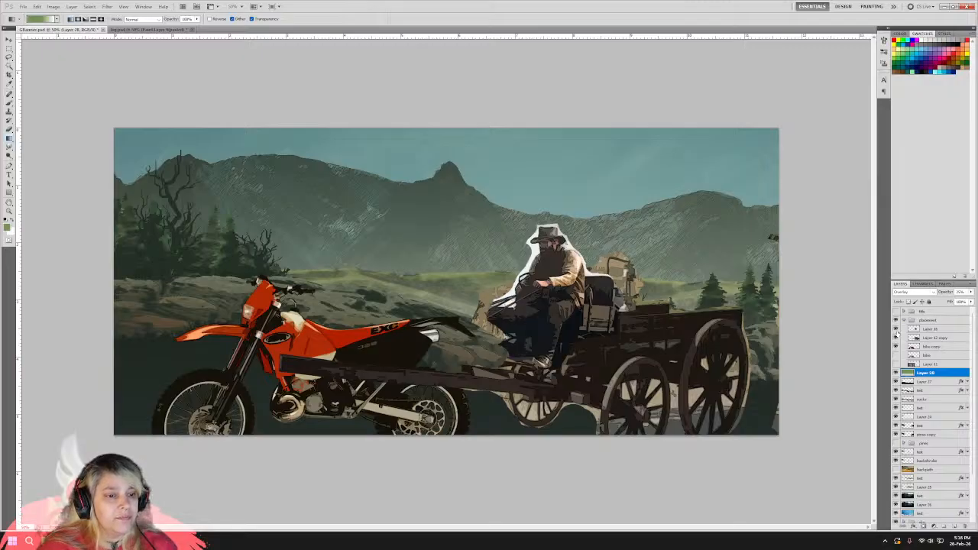
left_click(896, 336)
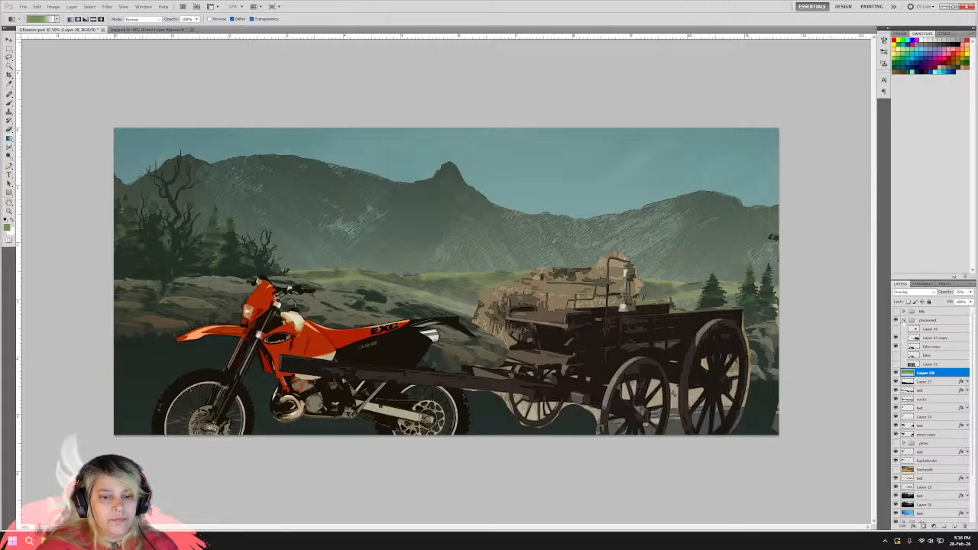
left_click(904, 320)
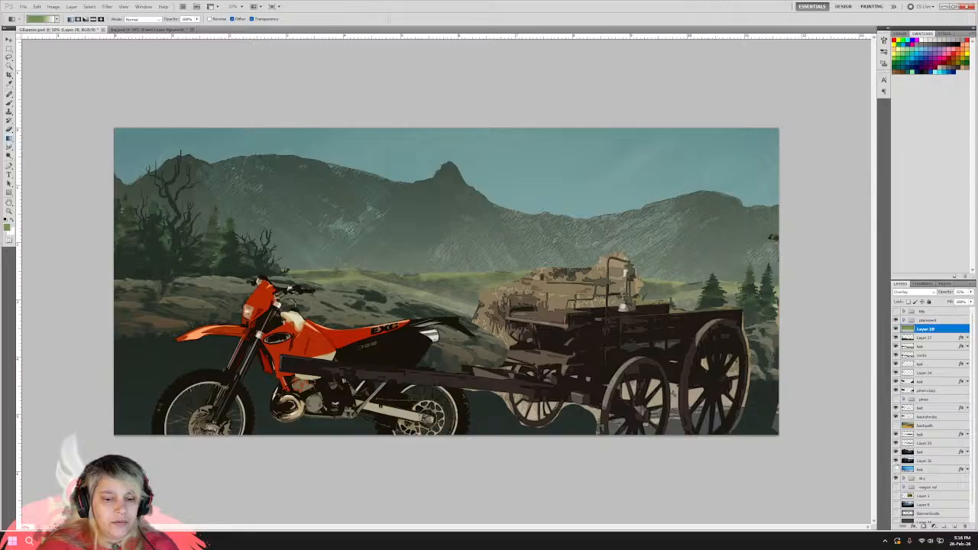
Hide all the painted scene's layers and groups, and show the expanded wagon ref group with the horse-drawn wagon image.
left_click(895, 417)
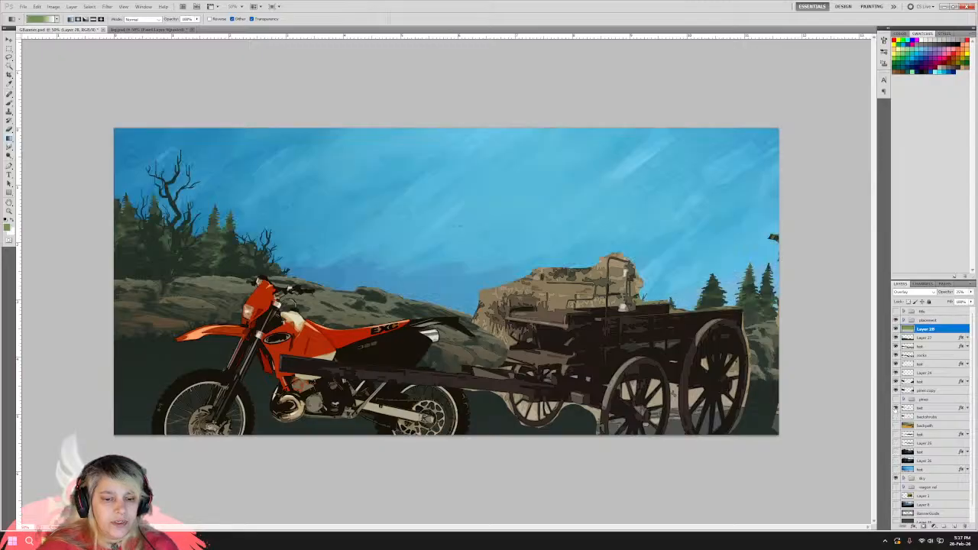
left_click(896, 346)
left_click(895, 337)
left_click(896, 329)
left_click(895, 320)
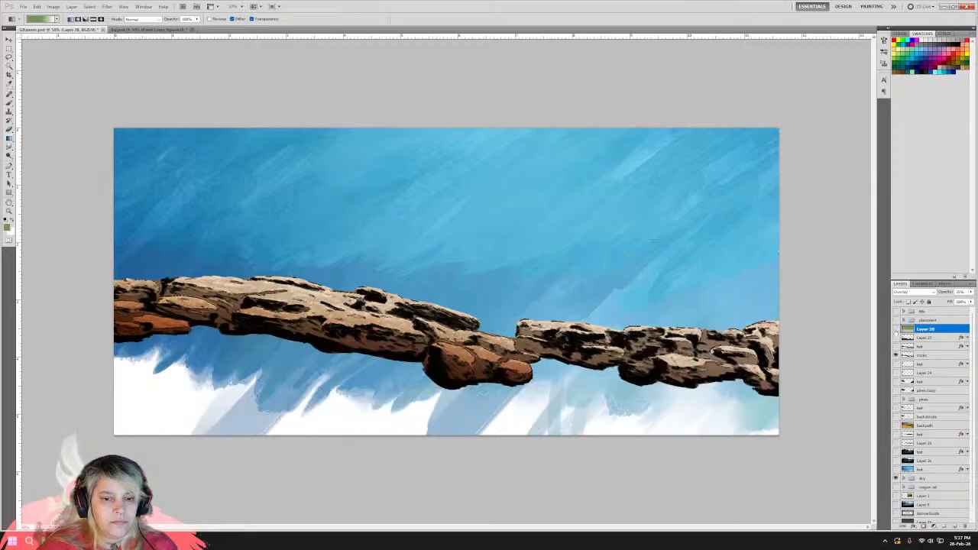
left_click(896, 356)
left_click(897, 452)
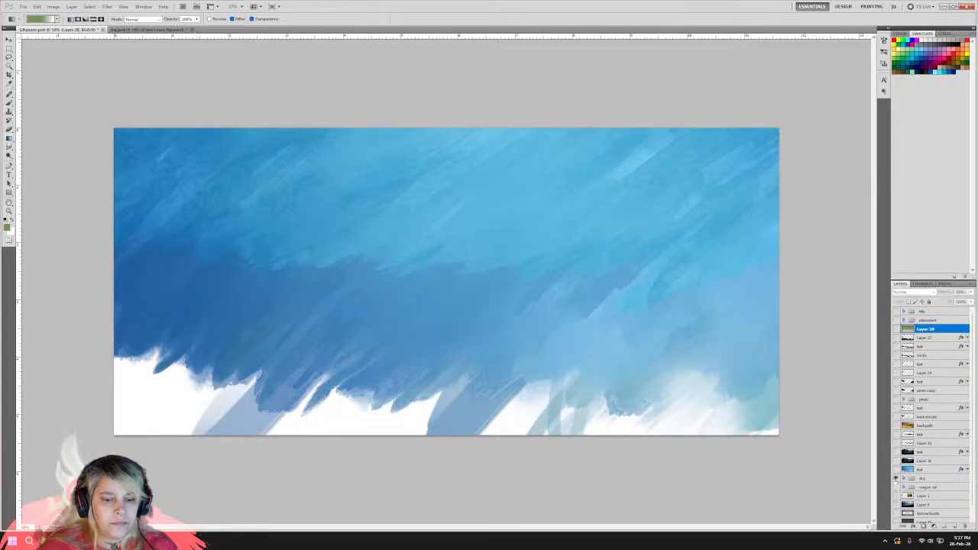
left_click(896, 470)
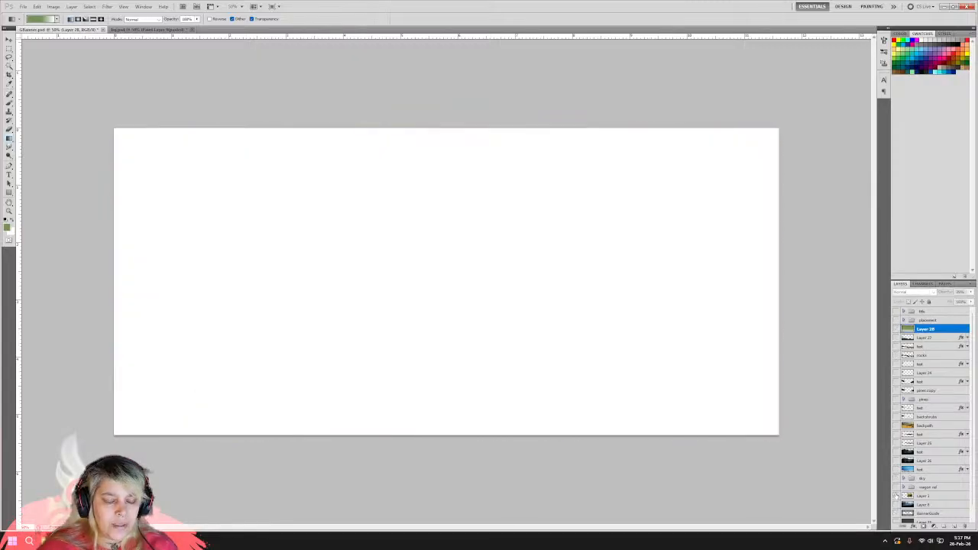
left_click(896, 487)
left_click(903, 487)
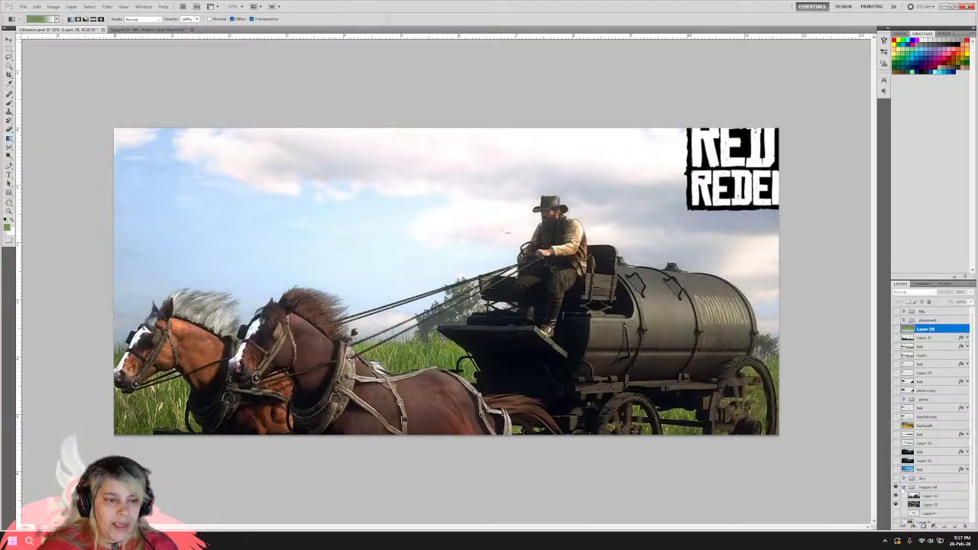
Hide the tanker wagon reference layer and duplicate Layer 12, the horse and open wagon image, in the wagon reference group.
scroll(903, 489, "down", 2)
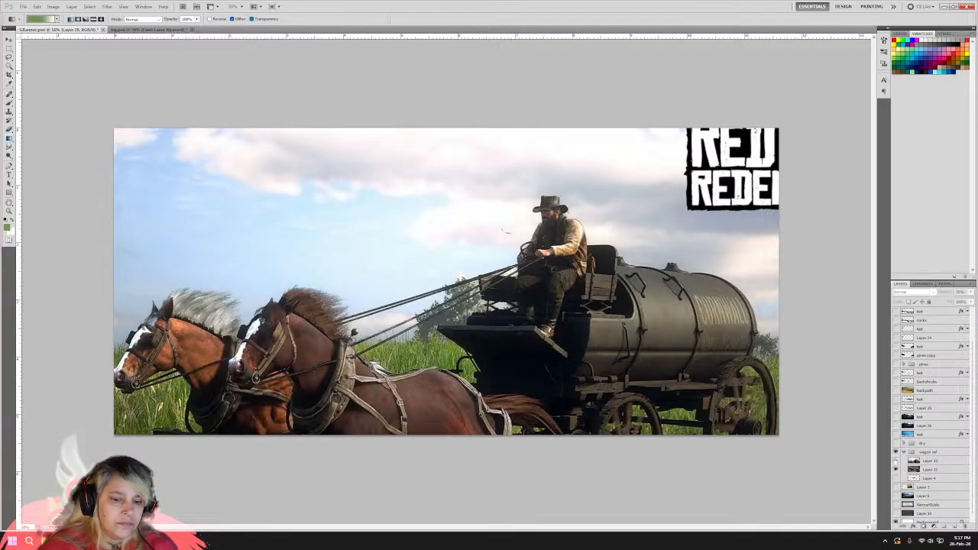
left_click(895, 461)
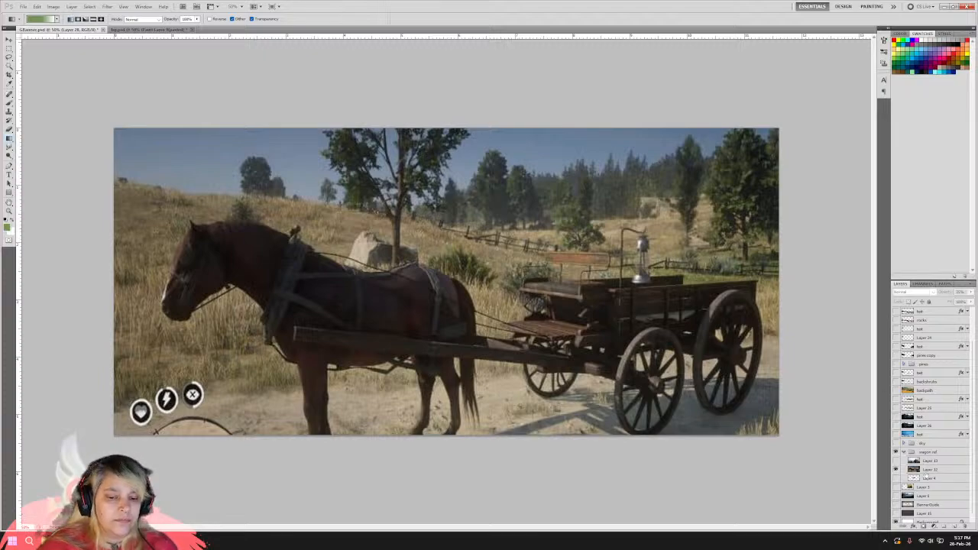
right_click(926, 471)
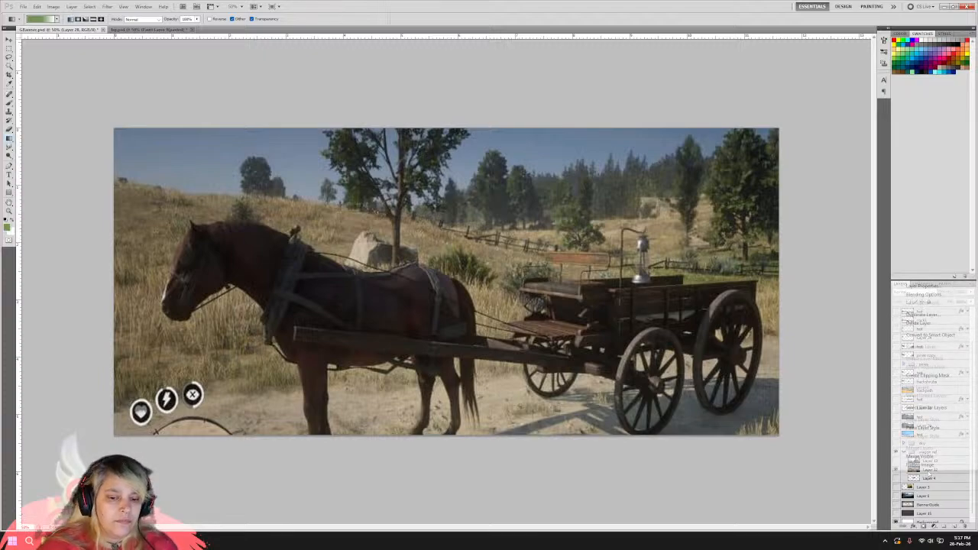
left_click(917, 316)
left_click(808, 267)
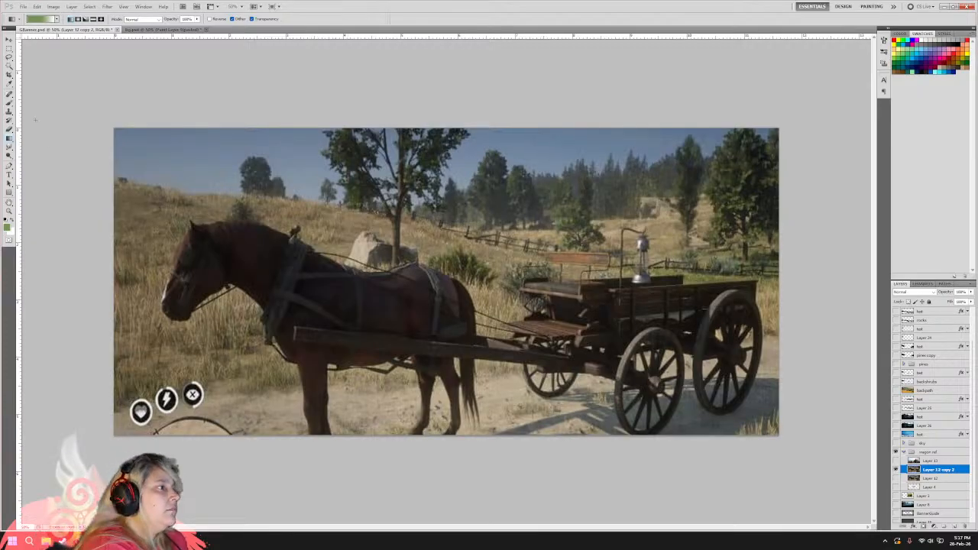
Choose the Eraser, reduce its brush tip spacing to the minimum and enable Shape Dynamics.
left_click(9, 130)
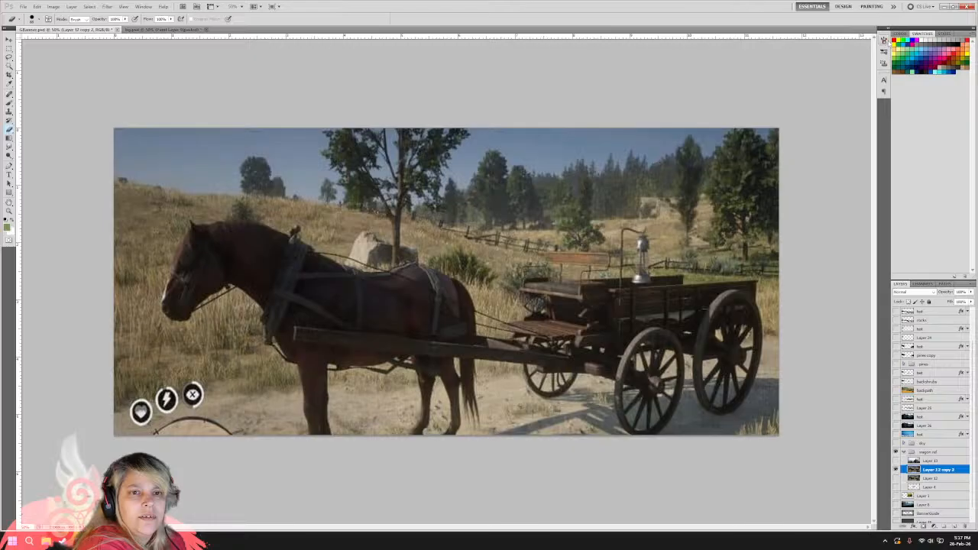
left_click(884, 39)
left_click_drag(807, 153, 792, 152)
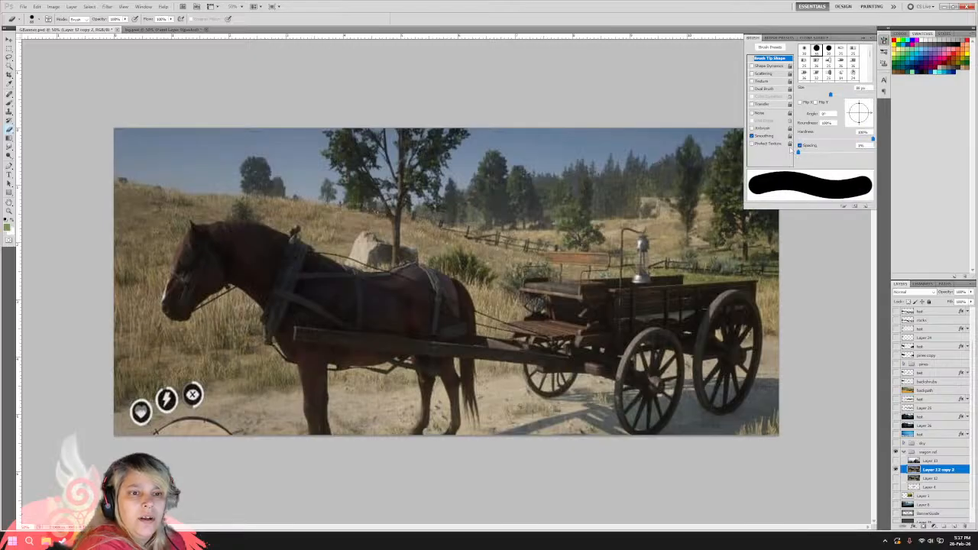
left_click(770, 68)
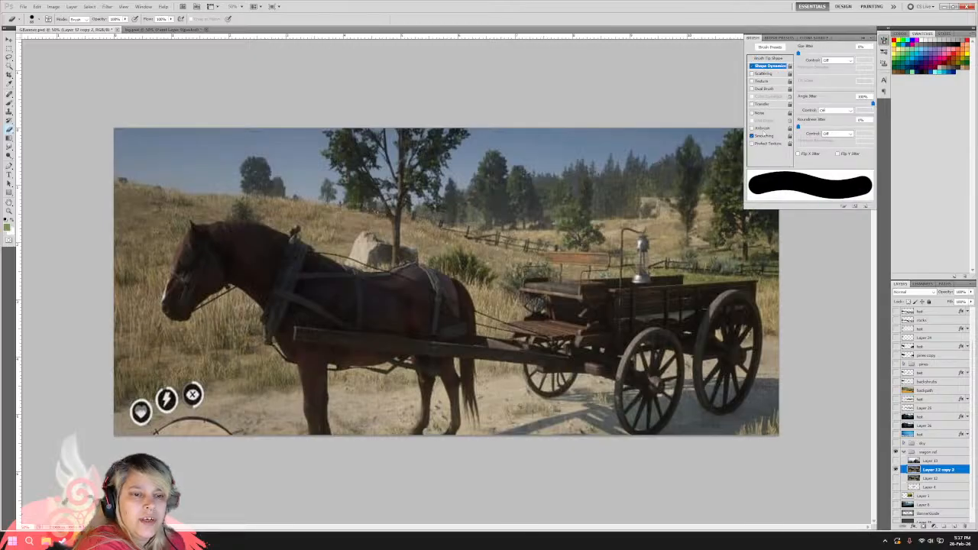
Undo a test eraser stroke above the wagon and set the brush's size jitter control to Pen Pressure.
left_click_drag(649, 189, 595, 160)
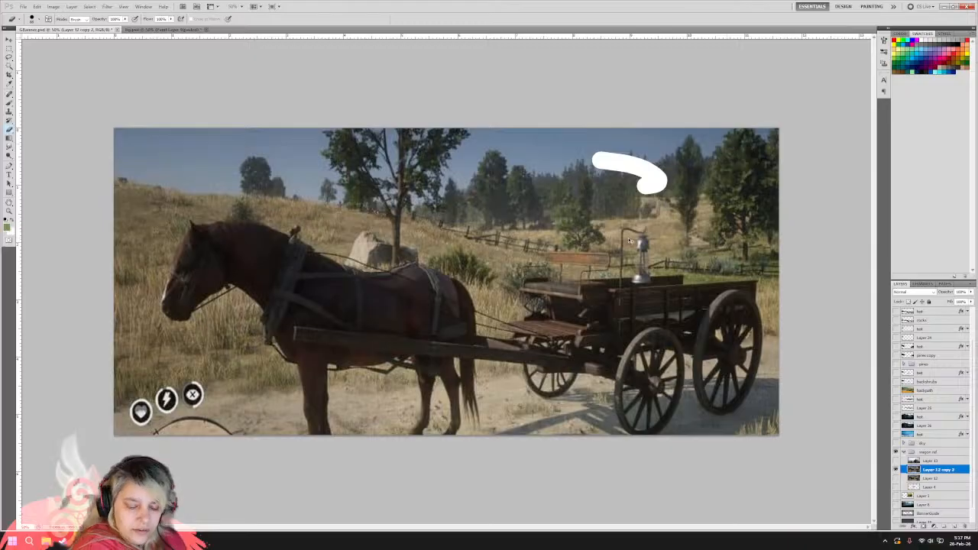
key("ctrl+z")
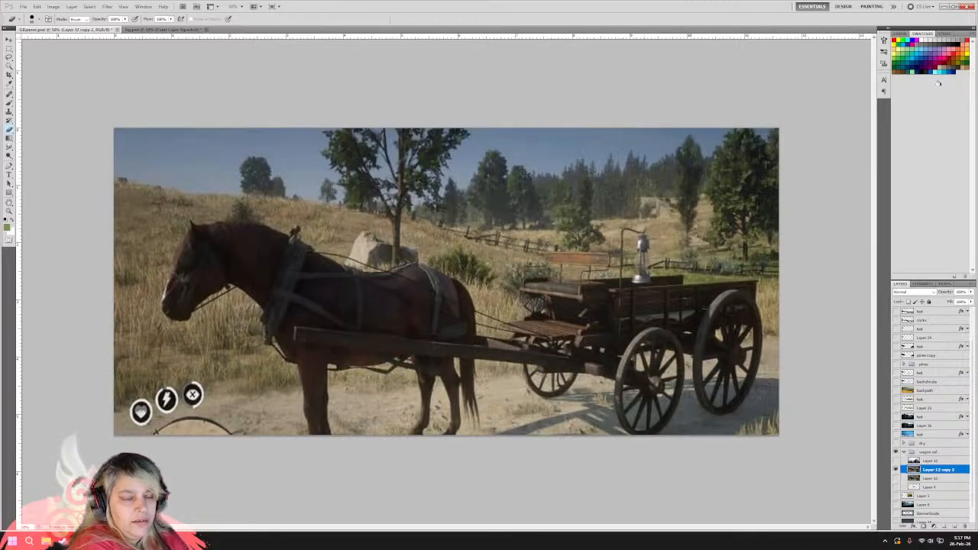
left_click(884, 40)
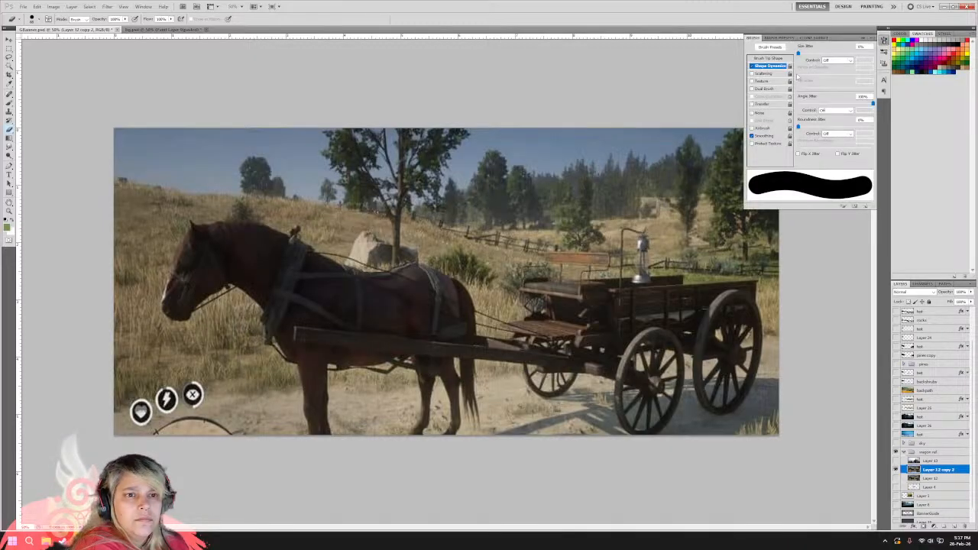
left_click(838, 60)
left_click(843, 81)
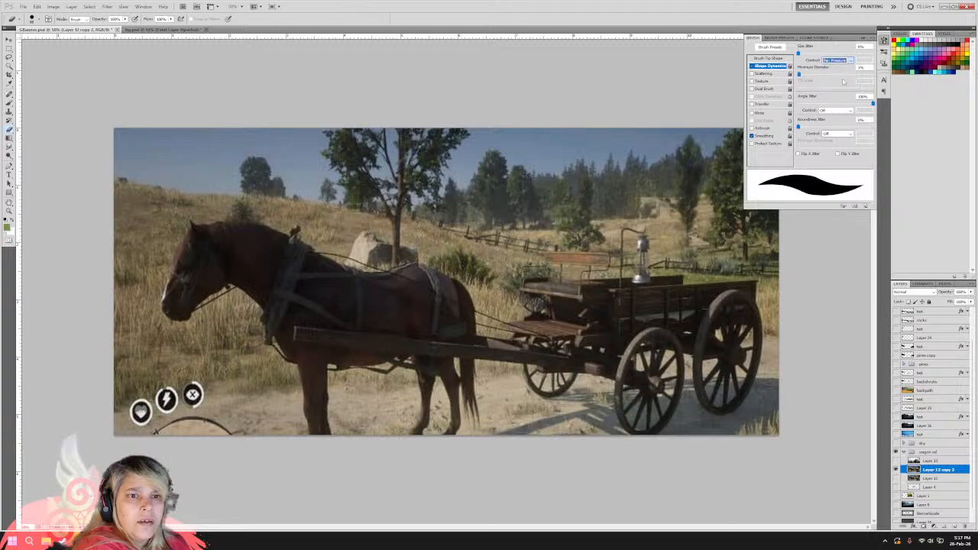
left_click(884, 40)
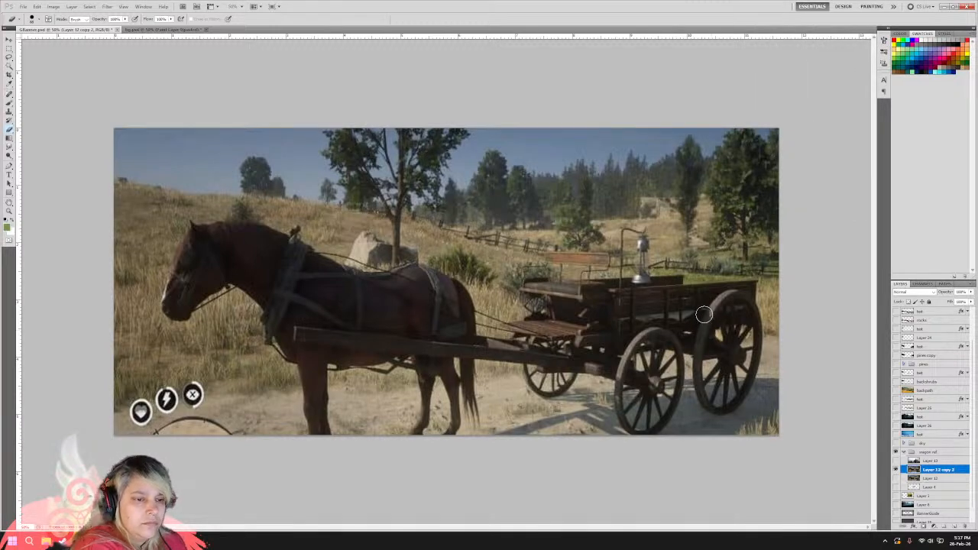
Reduce the eraser size for detailed work around the wagon's seat and lantern.
key("ctrl+plus")
key("ctrl+plus")
key("ctrl+plus")
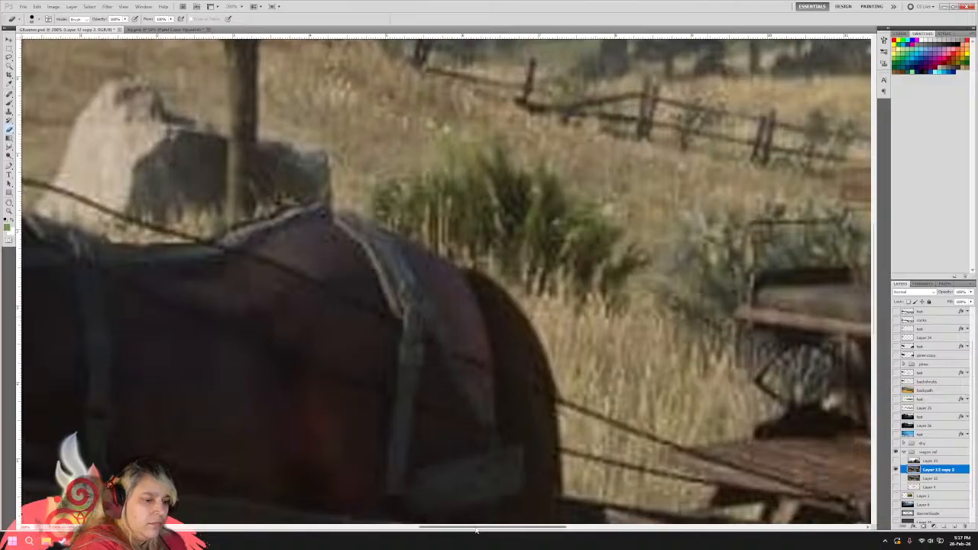
left_click_drag(495, 532, 600, 547)
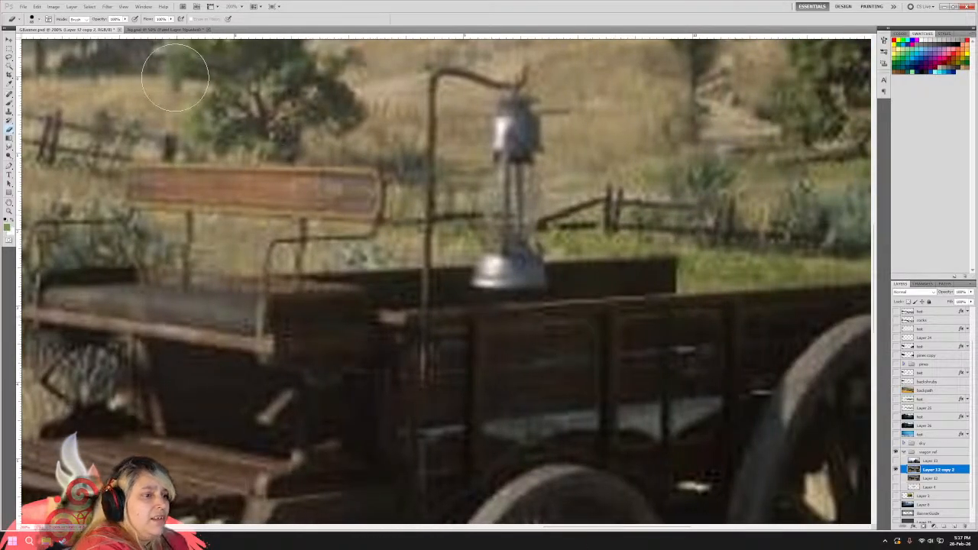
left_click(32, 21)
left_click_drag(28, 39, 19, 40)
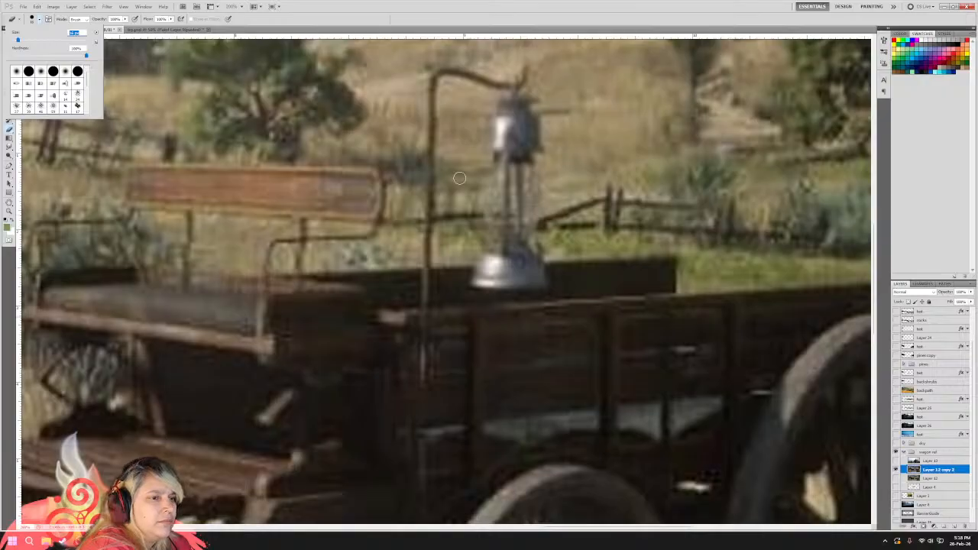
Erase the grass between the seat backrest's curved end and the lantern pole, undoing strokes that cut into the backrest.
left_click(392, 173)
left_click_drag(387, 166, 390, 181)
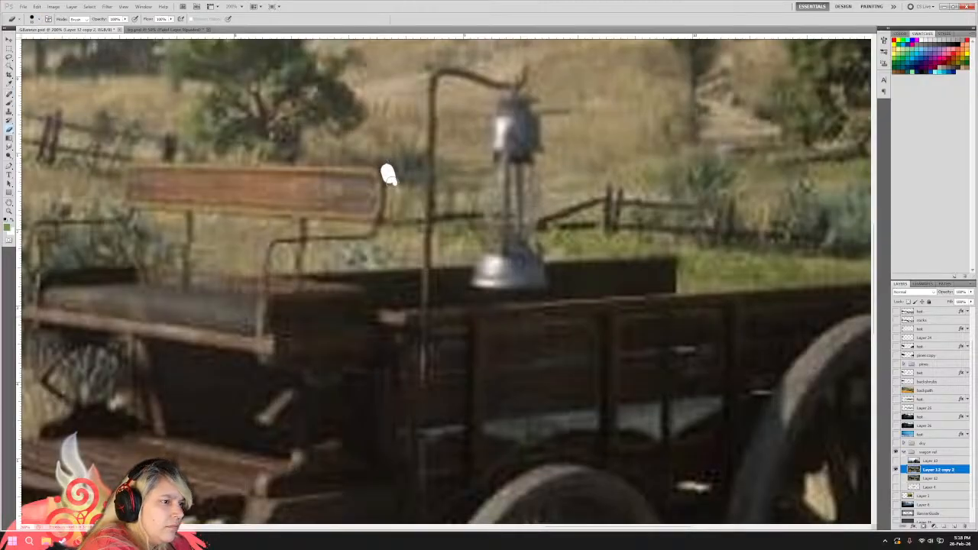
key("ctrl+z")
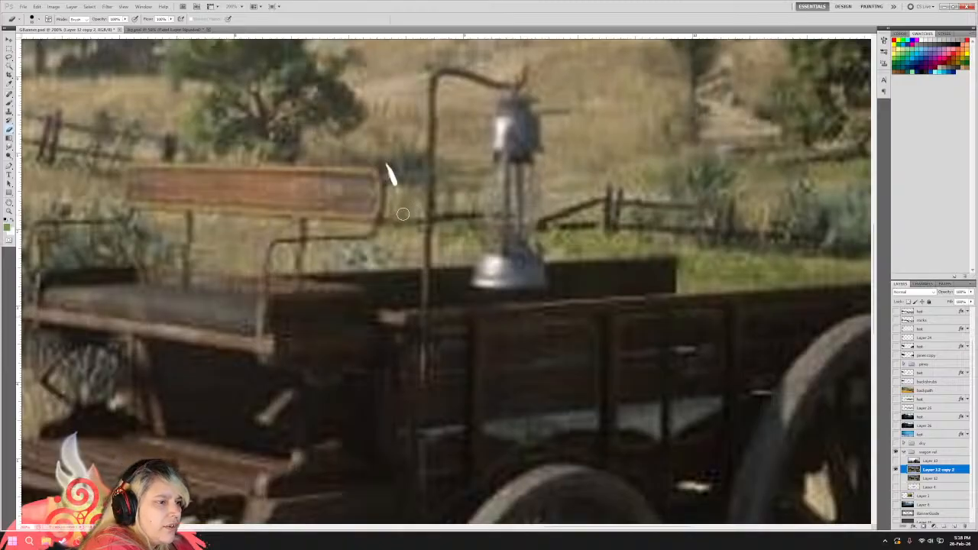
mouse_move(406, 215)
left_mouse_down()
mouse_move(388, 215)
mouse_move(386, 164)
left_mouse_up()
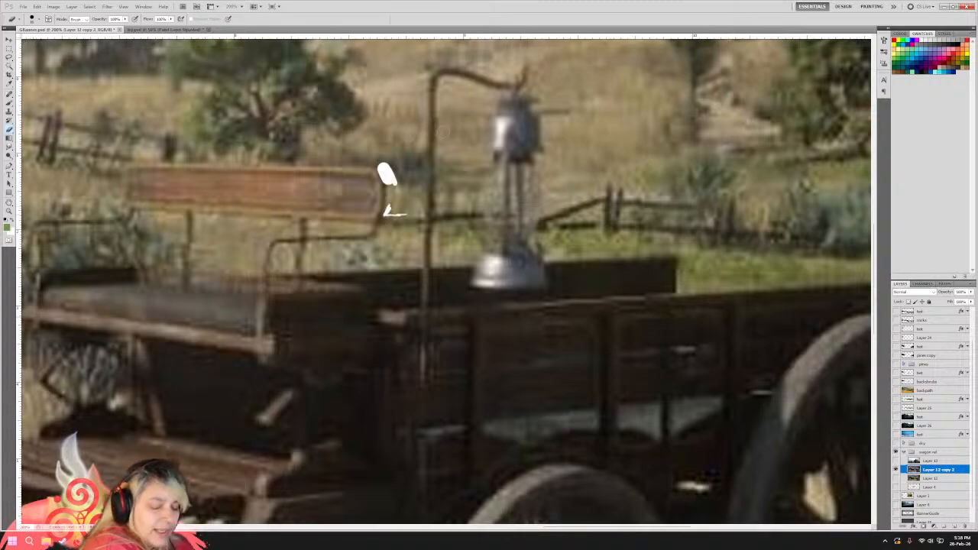
key("ctrl+z")
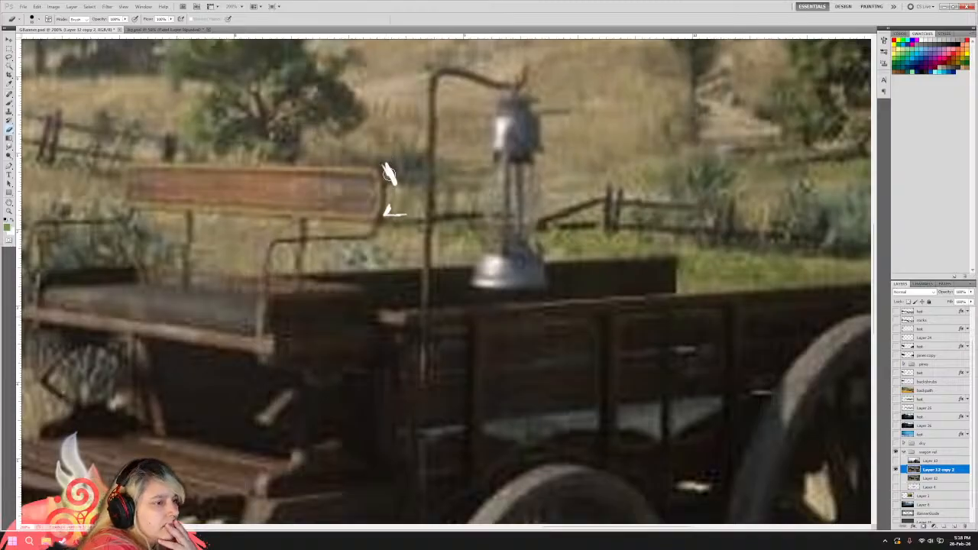
left_click_drag(389, 175, 384, 160)
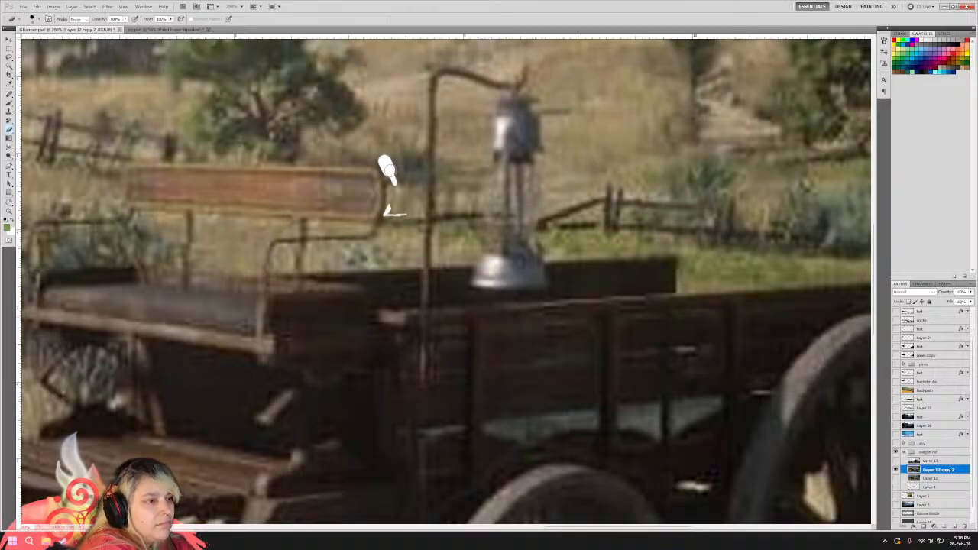
left_click(36, 6)
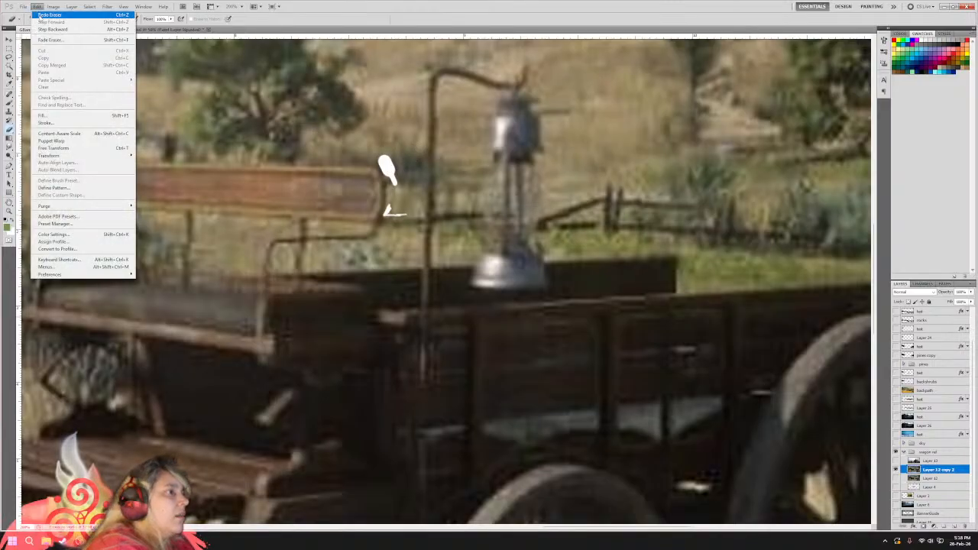
left_click(44, 14)
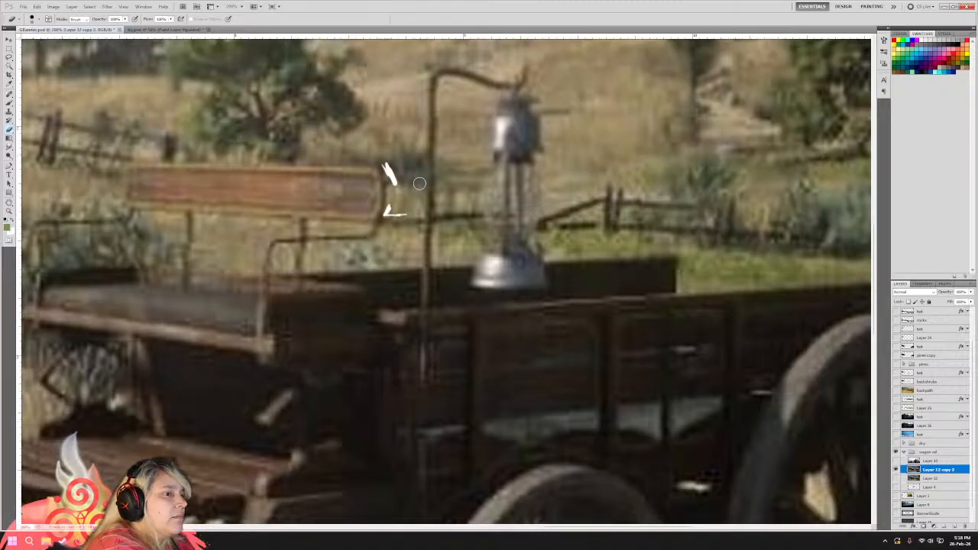
mouse_move(397, 178)
left_mouse_down()
mouse_move(391, 160)
mouse_move(388, 206)
mouse_move(386, 165)
mouse_move(383, 176)
left_mouse_up()
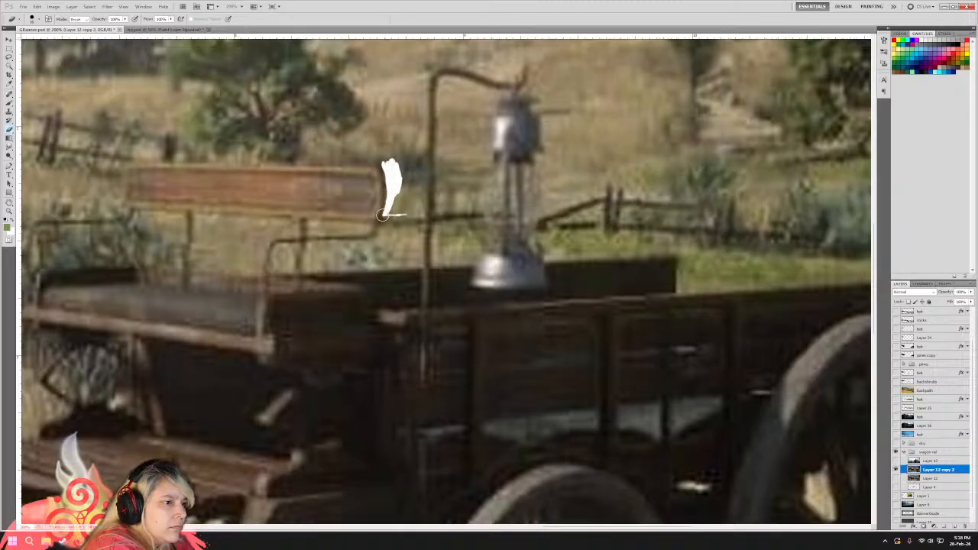
mouse_move(387, 217)
left_mouse_down()
mouse_move(424, 216)
mouse_move(424, 195)
mouse_move(423, 217)
mouse_move(420, 202)
mouse_move(411, 214)
mouse_move(405, 187)
mouse_move(400, 203)
mouse_move(404, 188)
mouse_move(416, 195)
mouse_move(399, 159)
mouse_move(401, 187)
mouse_move(398, 167)
mouse_move(396, 180)
mouse_move(384, 164)
mouse_move(381, 193)
left_mouse_up()
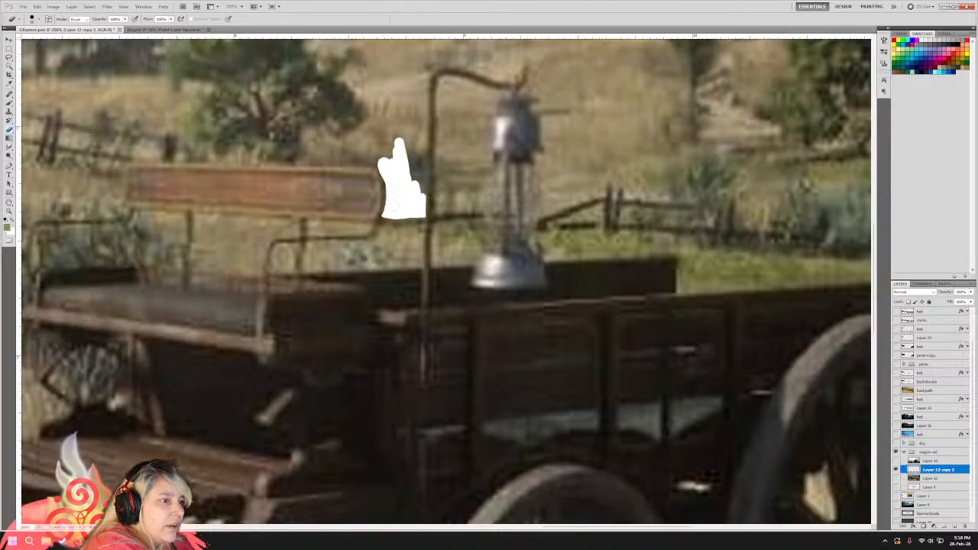
key("ctrl+z")
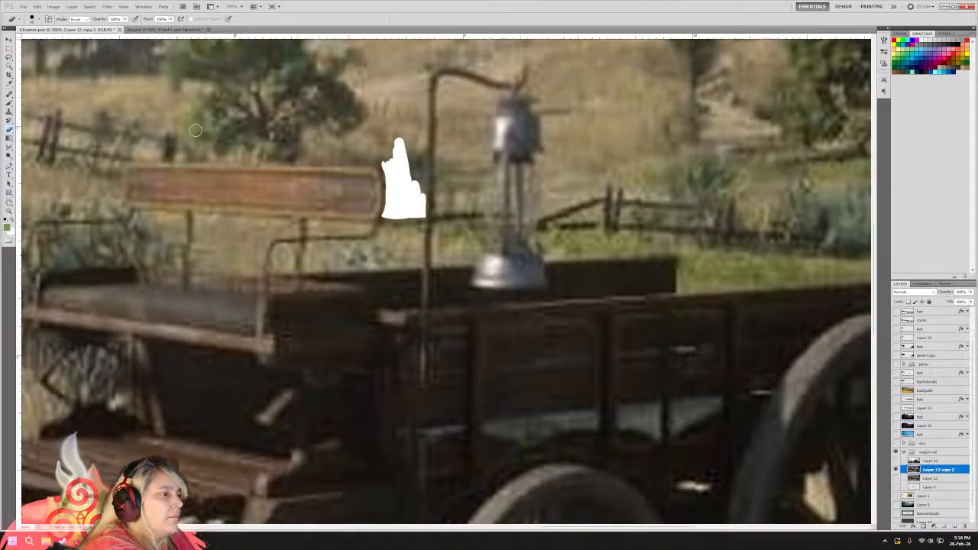
Erase a band of background along the backrest's far end and upper edge, joining it to the cleared area beside the lantern pole.
mouse_move(114, 140)
left_mouse_down()
mouse_move(168, 141)
mouse_move(112, 140)
mouse_move(151, 138)
mouse_move(112, 150)
mouse_move(118, 200)
mouse_move(113, 159)
mouse_move(113, 172)
mouse_move(124, 158)
mouse_move(162, 149)
mouse_move(113, 156)
mouse_move(237, 156)
mouse_move(196, 146)
mouse_move(277, 148)
left_mouse_up()
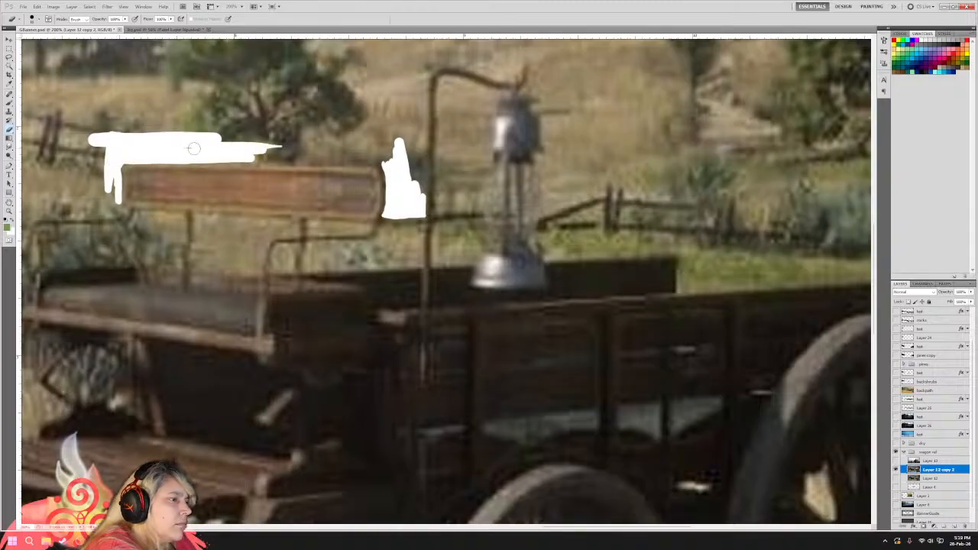
left_click_drag(168, 153, 379, 162)
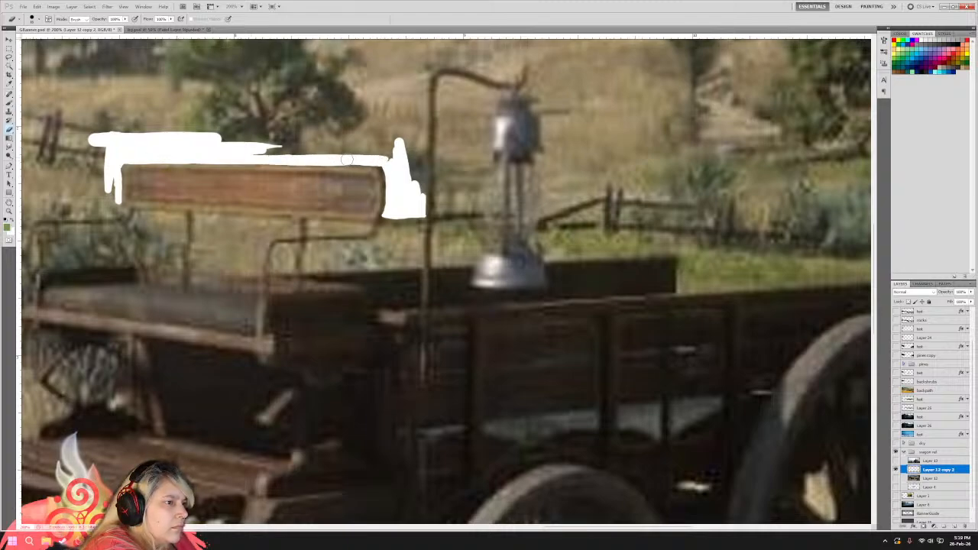
mouse_move(391, 176)
left_mouse_down()
mouse_move(391, 152)
mouse_move(246, 152)
mouse_move(309, 147)
mouse_move(245, 136)
mouse_move(379, 143)
left_mouse_up()
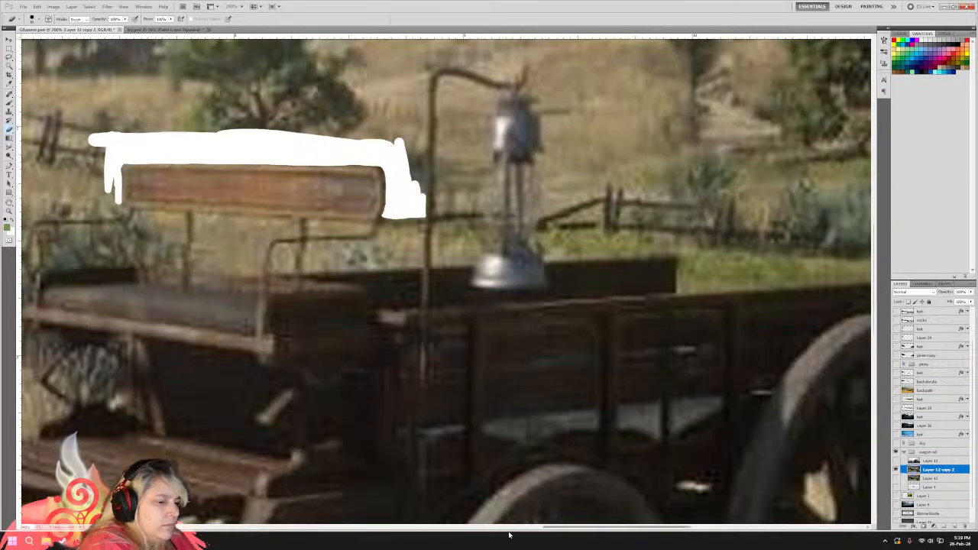
Erase the grass showing through the gap between the seat and footboard, inside the angled bracket, undoing strokes that cut too wide.
left_click_drag(550, 534, 488, 533)
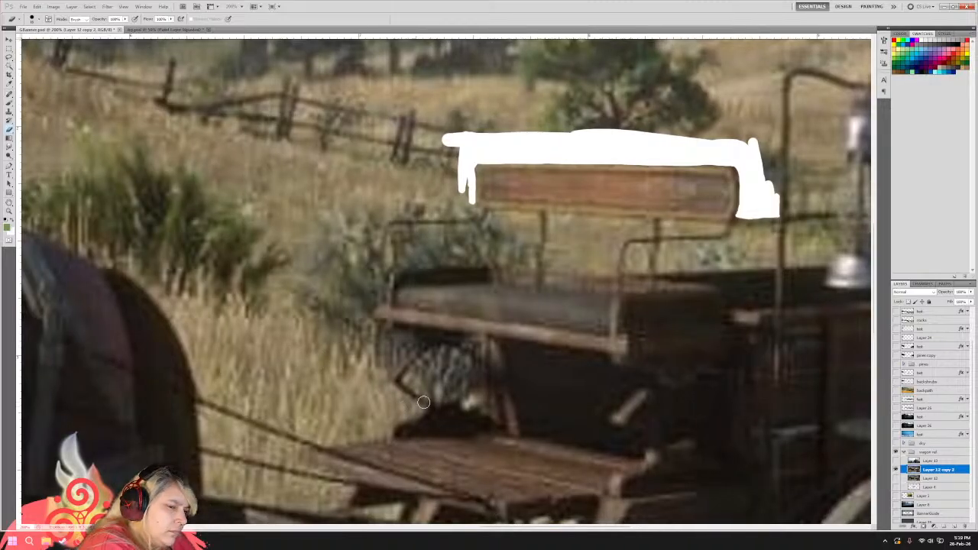
mouse_move(432, 372)
left_mouse_down()
mouse_move(455, 388)
mouse_move(467, 373)
mouse_move(453, 349)
mouse_move(470, 361)
mouse_move(448, 347)
mouse_move(401, 381)
left_mouse_up()
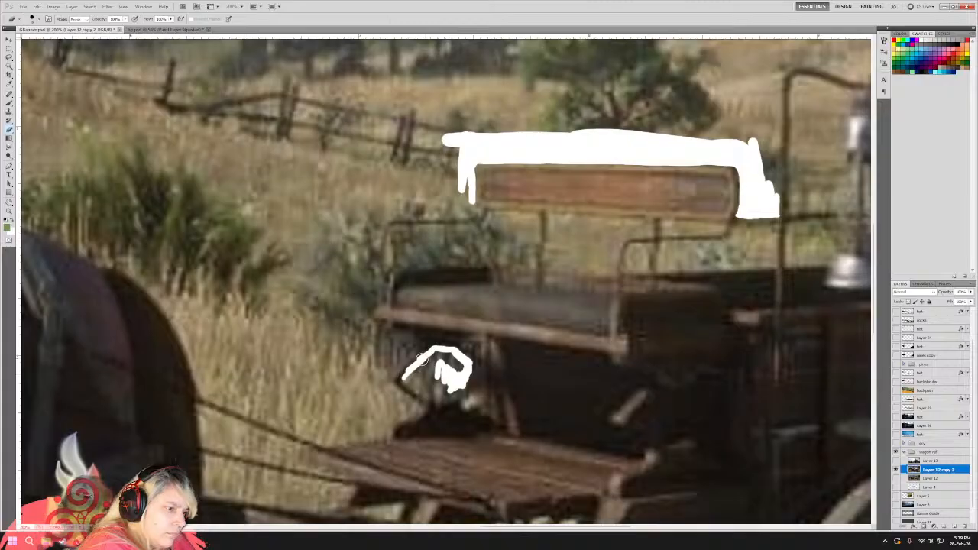
key("ctrl+z")
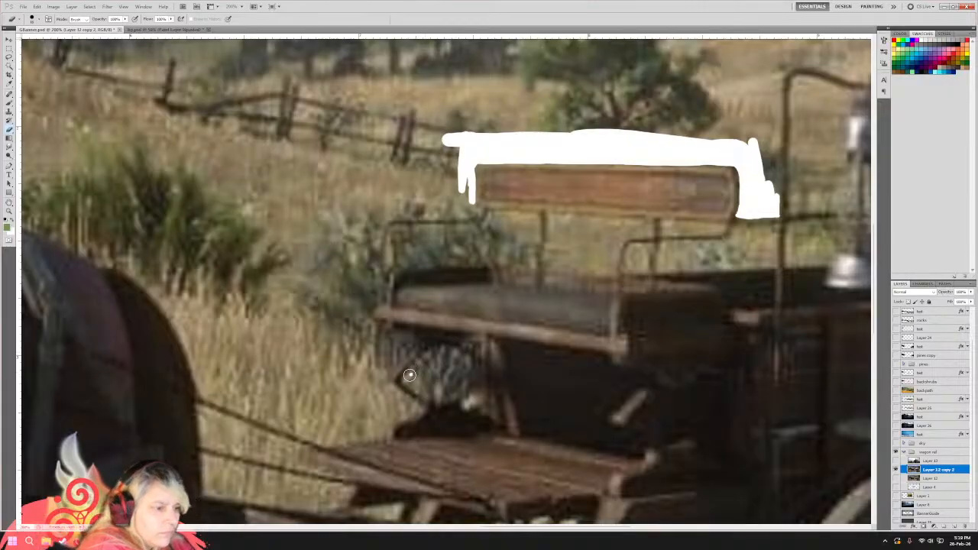
left_click_drag(403, 380, 428, 359)
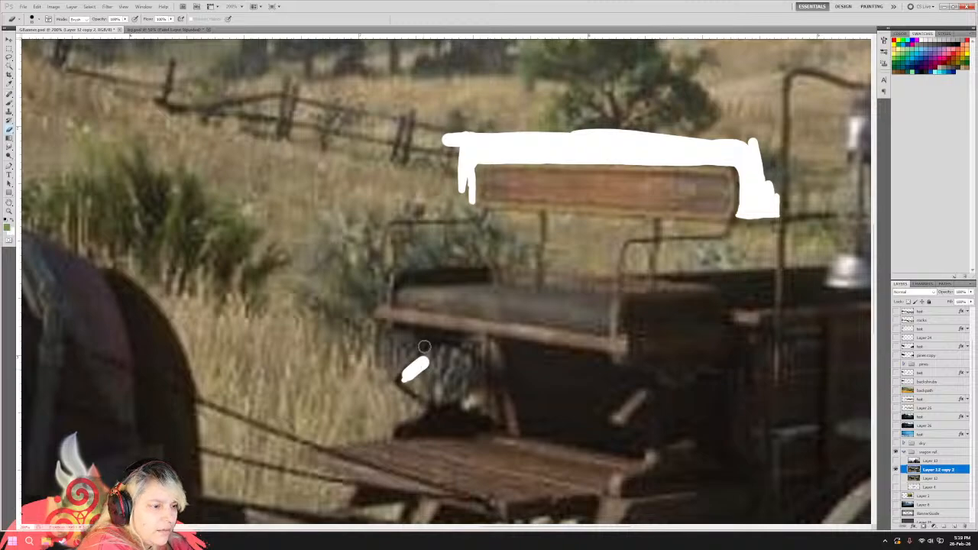
left_click(37, 6)
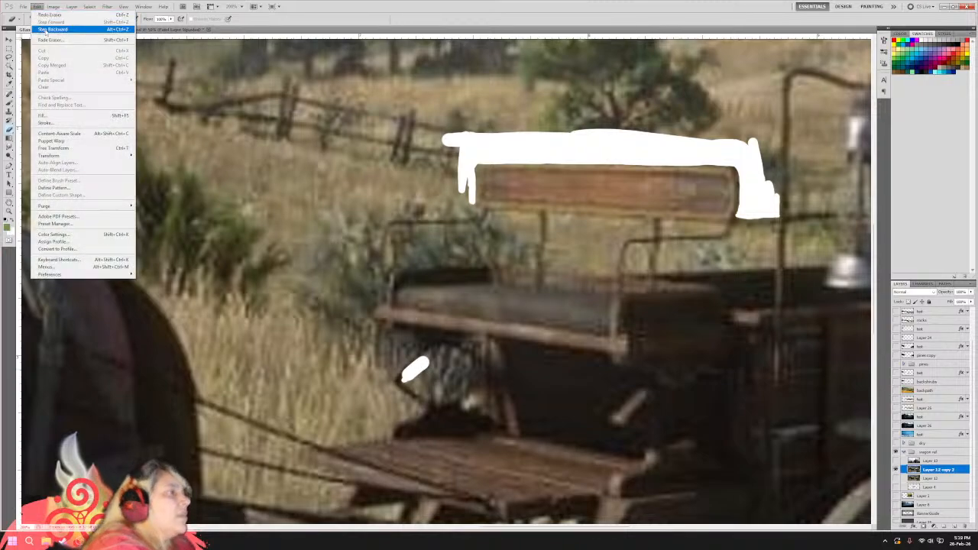
left_click(53, 16)
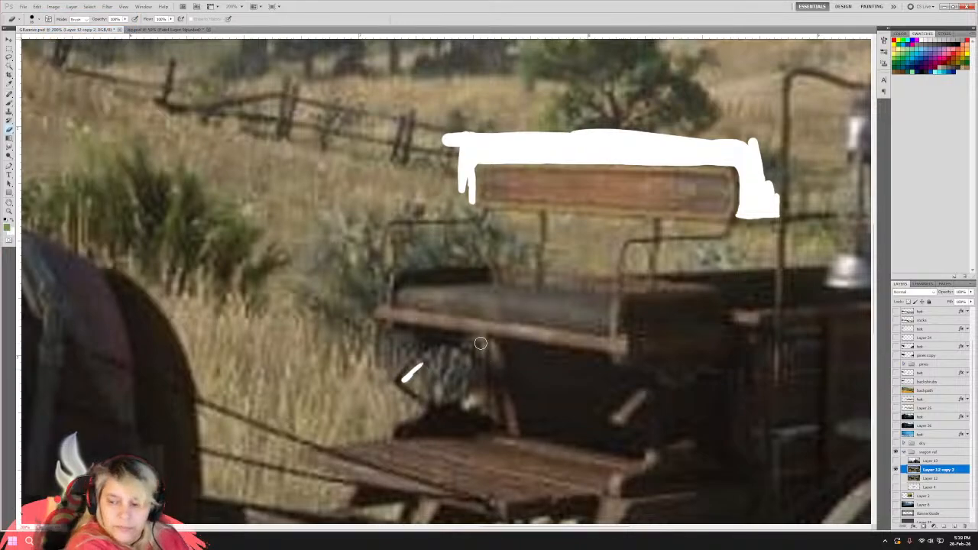
left_click_drag(433, 366, 420, 393)
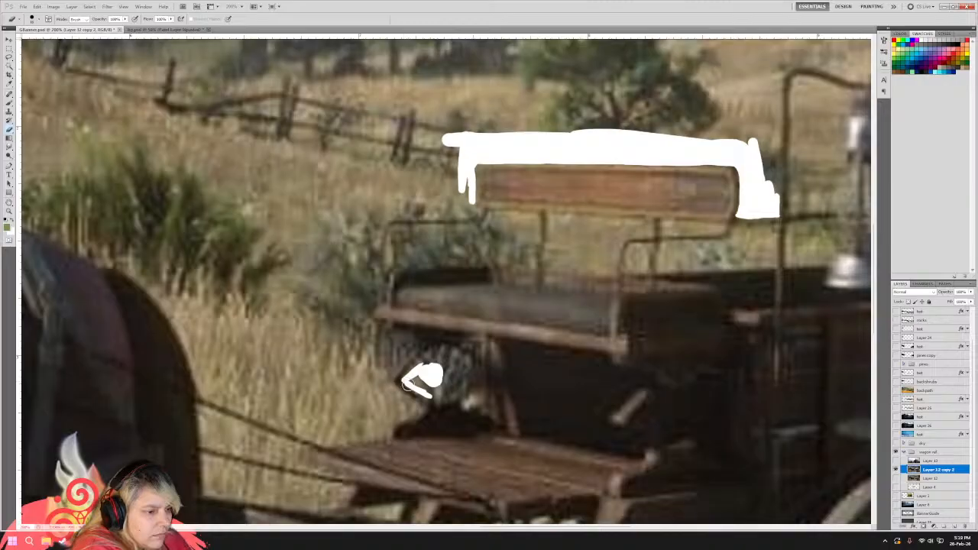
left_click_drag(409, 390, 425, 382)
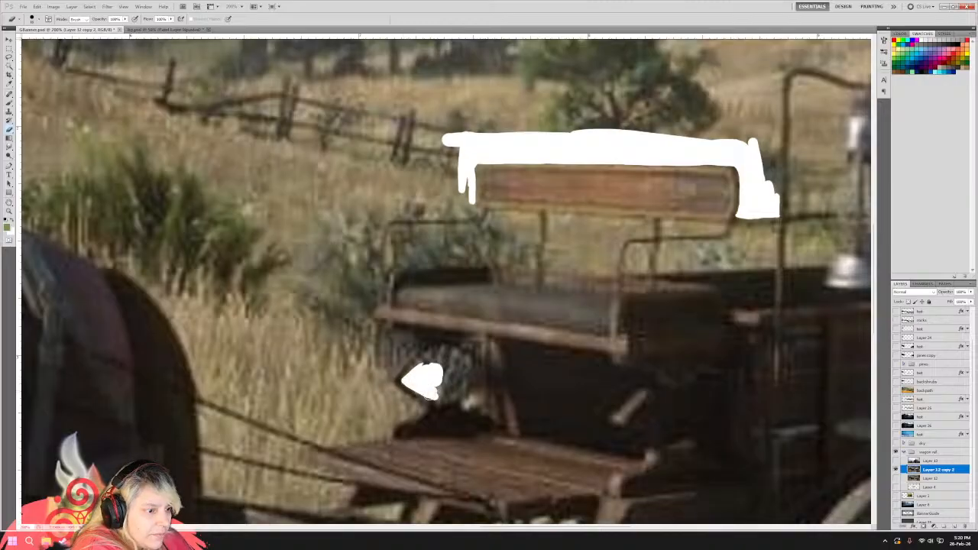
mouse_move(433, 399)
left_mouse_down()
mouse_move(459, 396)
mouse_move(442, 386)
left_mouse_up()
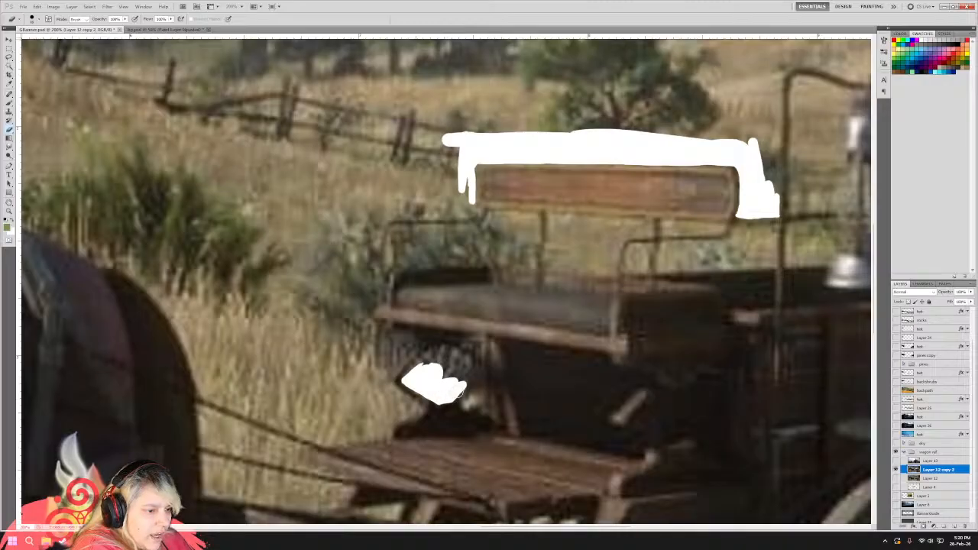
mouse_move(463, 386)
left_mouse_down()
mouse_move(460, 352)
mouse_move(458, 366)
mouse_move(435, 375)
mouse_move(459, 368)
mouse_move(461, 376)
mouse_move(456, 351)
mouse_move(463, 356)
mouse_move(409, 378)
left_mouse_up()
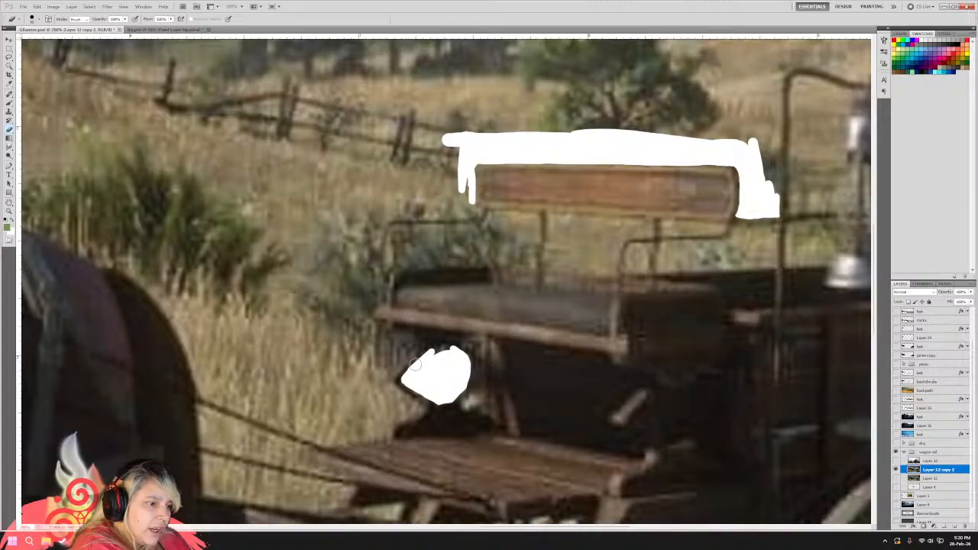
left_click_drag(416, 364, 450, 348)
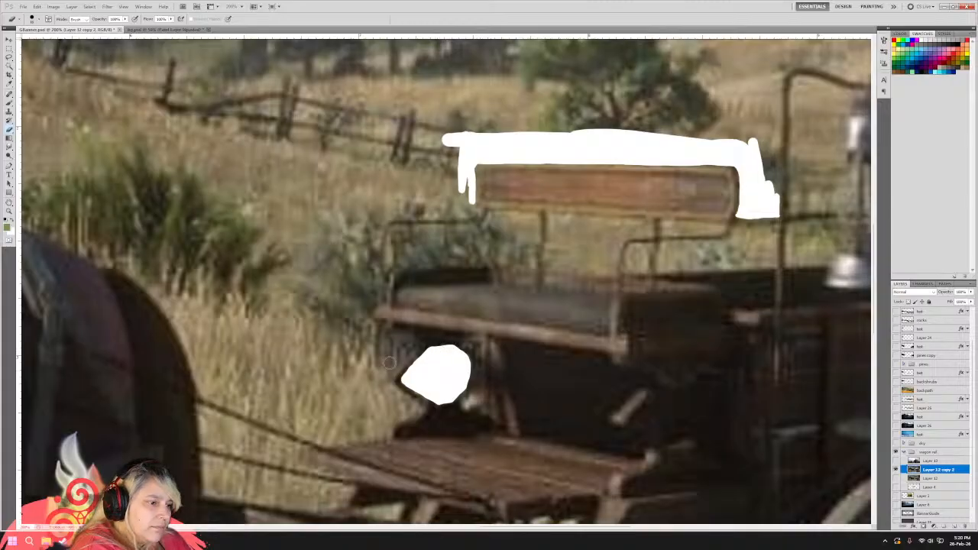
Erase the background along the outer side of the angled bracket and around the seat's front corner.
mouse_move(390, 362)
left_mouse_down()
mouse_move(403, 353)
mouse_move(385, 372)
mouse_move(417, 346)
mouse_move(372, 388)
mouse_move(416, 345)
mouse_move(382, 387)
left_mouse_up()
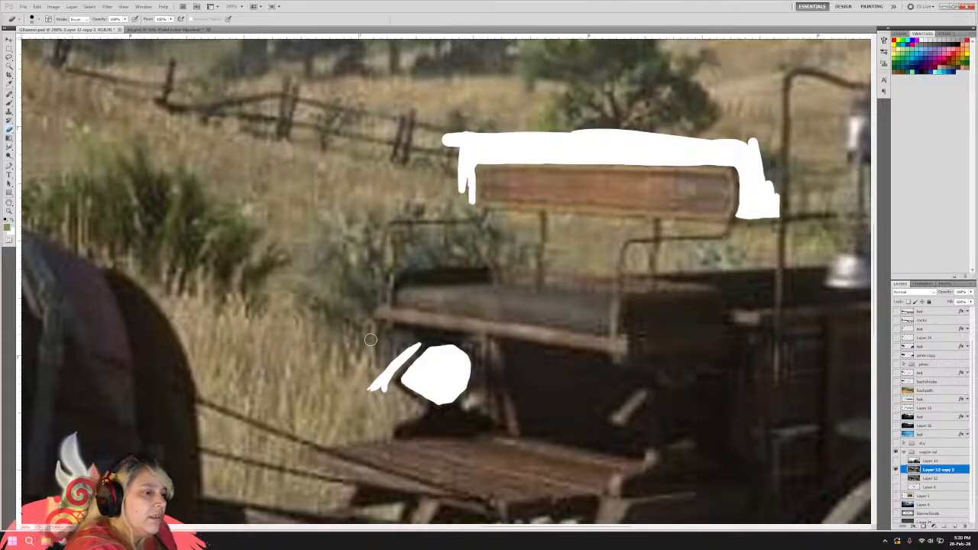
left_click_drag(364, 317, 404, 344)
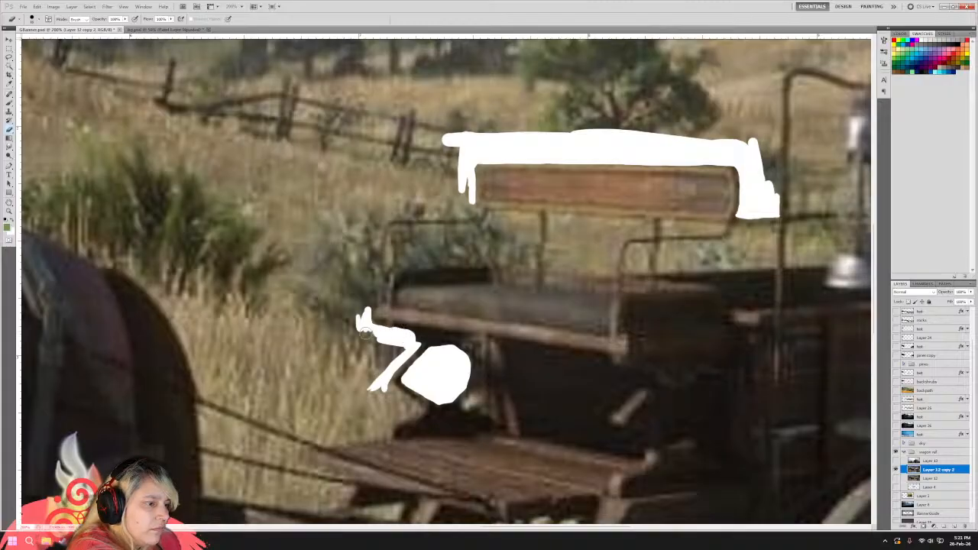
left_click_drag(365, 331, 372, 298)
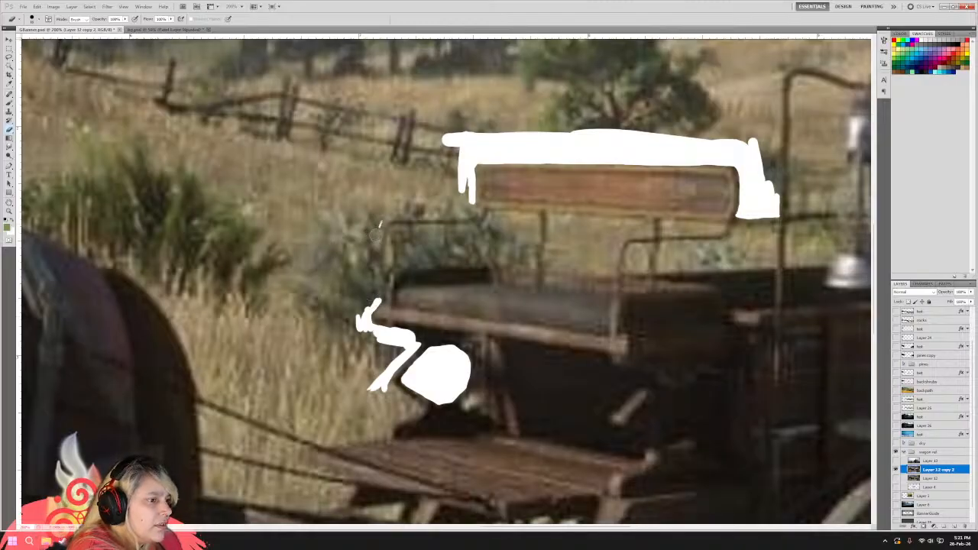
Erase the background outside and above the seat's armrest rail, joining it to the cleared band around the backrest.
mouse_move(375, 233)
left_mouse_down()
mouse_move(373, 257)
mouse_move(381, 225)
mouse_move(373, 258)
mouse_move(385, 217)
mouse_move(374, 284)
mouse_move(373, 264)
left_mouse_up()
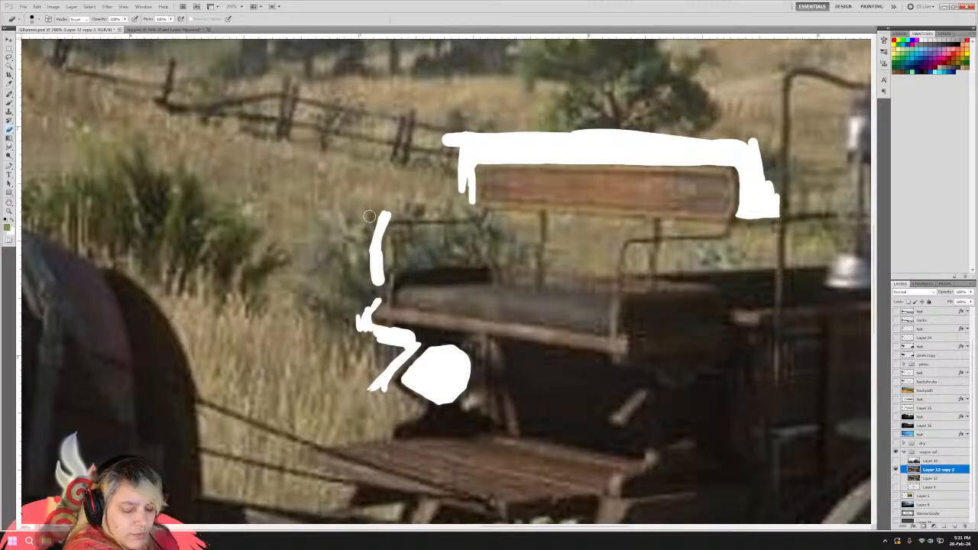
key("ctrl+z")
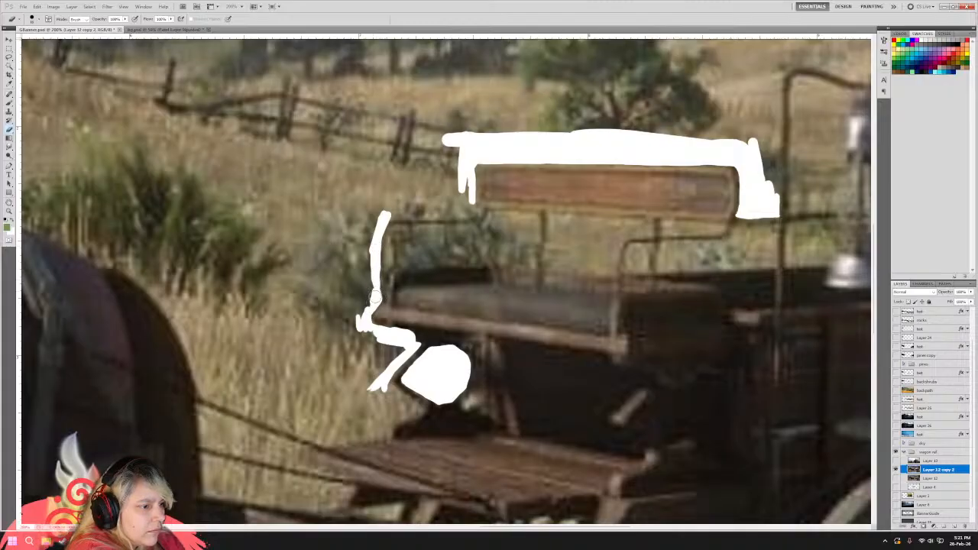
mouse_move(372, 301)
left_mouse_down()
mouse_move(370, 229)
mouse_move(357, 293)
mouse_move(377, 208)
mouse_move(373, 223)
left_mouse_up()
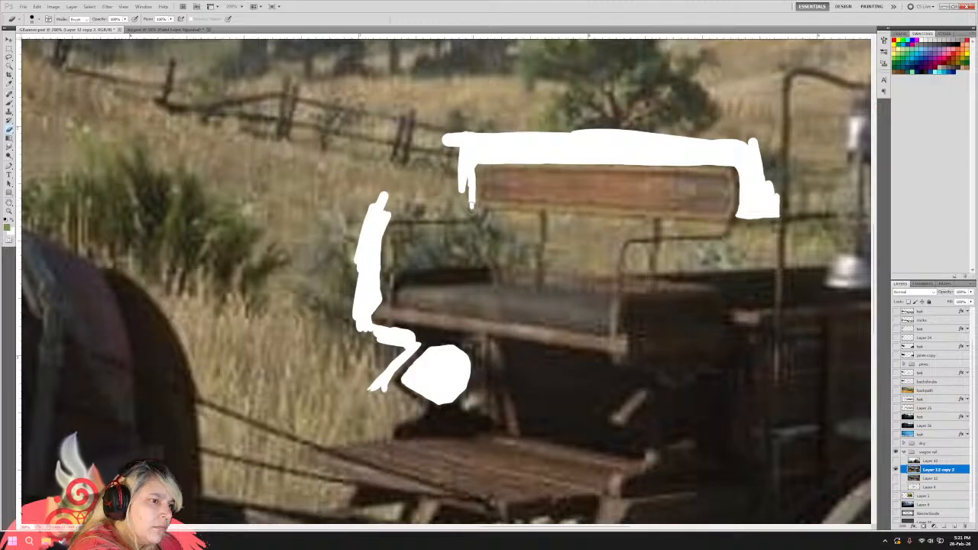
mouse_move(472, 201)
left_mouse_down()
mouse_move(479, 214)
mouse_move(469, 213)
mouse_move(466, 190)
mouse_move(449, 211)
mouse_move(468, 213)
mouse_move(374, 215)
mouse_move(384, 222)
mouse_move(459, 191)
mouse_move(428, 202)
mouse_move(455, 184)
mouse_move(457, 162)
mouse_move(370, 211)
mouse_move(399, 195)
left_mouse_up()
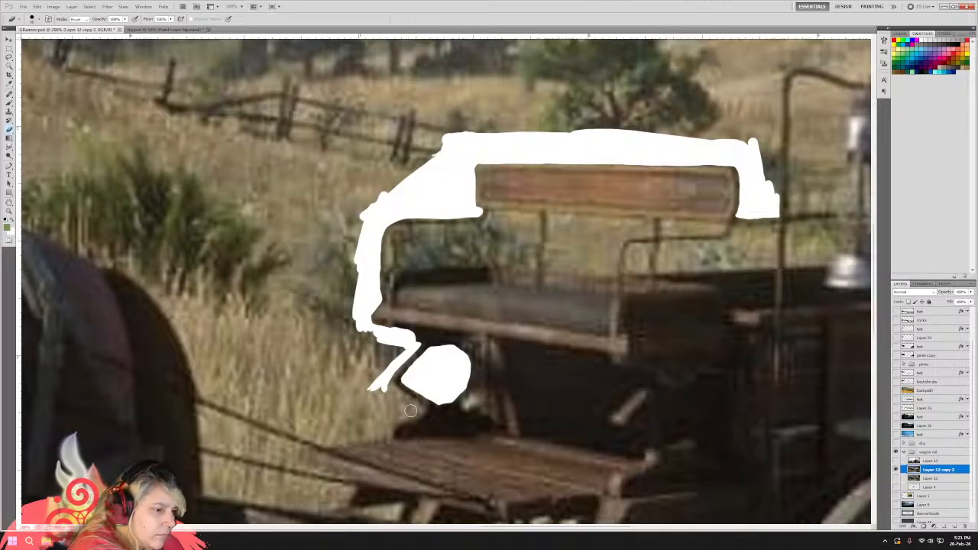
Erase the grass around the lower half of the angled bracket and along the footboard's upper edge to its front corner.
mouse_move(413, 411)
left_mouse_down()
mouse_move(422, 411)
mouse_move(379, 386)
mouse_move(406, 352)
left_mouse_up()
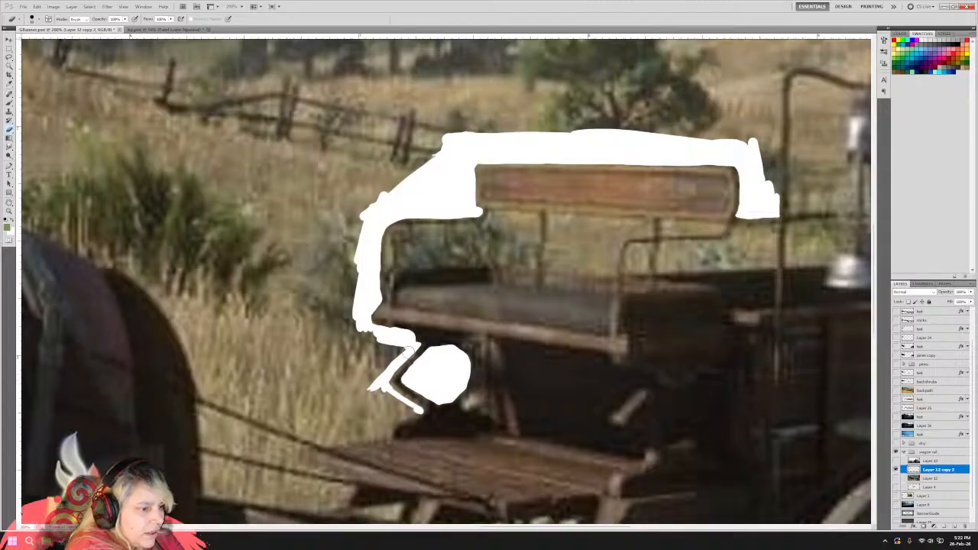
mouse_move(406, 351)
left_mouse_down()
mouse_move(378, 387)
mouse_move(408, 350)
mouse_move(388, 383)
mouse_move(396, 400)
mouse_move(388, 380)
mouse_move(421, 408)
mouse_move(394, 413)
mouse_move(403, 403)
mouse_move(382, 386)
mouse_move(388, 379)
mouse_move(401, 405)
mouse_move(389, 392)
mouse_move(421, 405)
mouse_move(392, 390)
mouse_move(415, 413)
mouse_move(391, 425)
left_mouse_up()
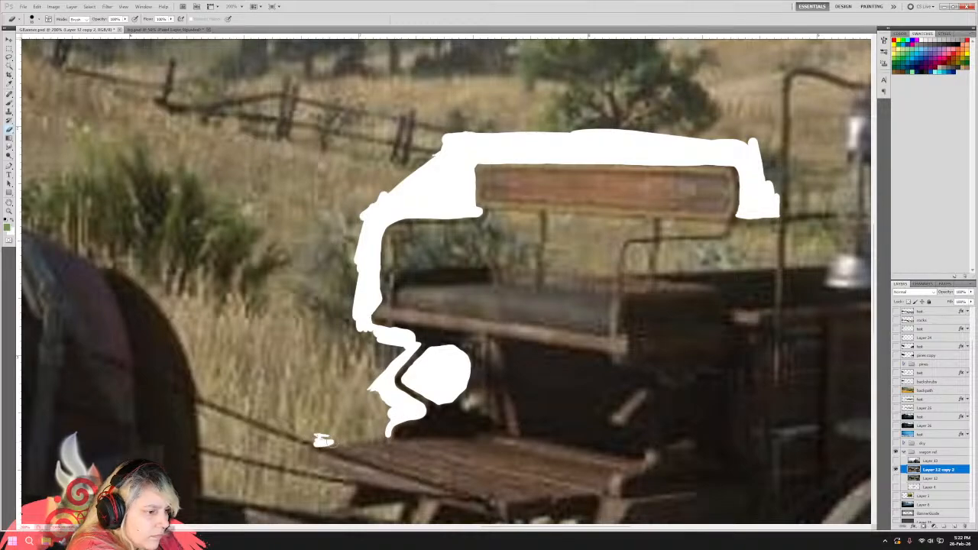
mouse_move(321, 437)
left_mouse_down()
mouse_move(386, 434)
mouse_move(359, 434)
mouse_move(380, 429)
mouse_move(389, 412)
mouse_move(380, 397)
mouse_move(386, 414)
mouse_move(365, 425)
mouse_move(320, 435)
mouse_move(365, 404)
mouse_move(381, 406)
mouse_move(318, 427)
mouse_move(304, 443)
mouse_move(321, 441)
mouse_move(307, 446)
mouse_move(309, 465)
mouse_move(304, 442)
left_mouse_up()
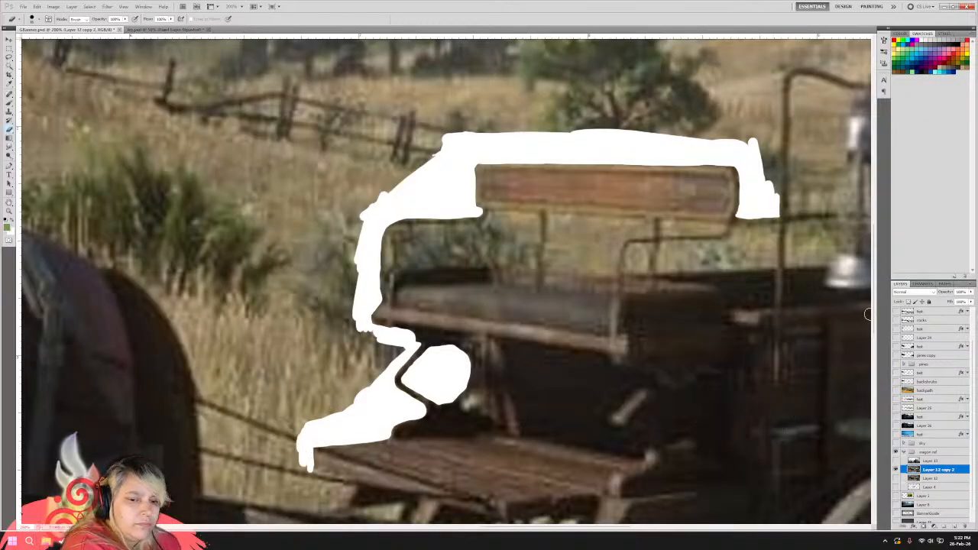
Erase the small patches of background showing through the gaps between the supports beneath the footboard, undoing oversized strokes.
scroll(874, 290, "down", 5)
scroll(703, 316, "down", 1)
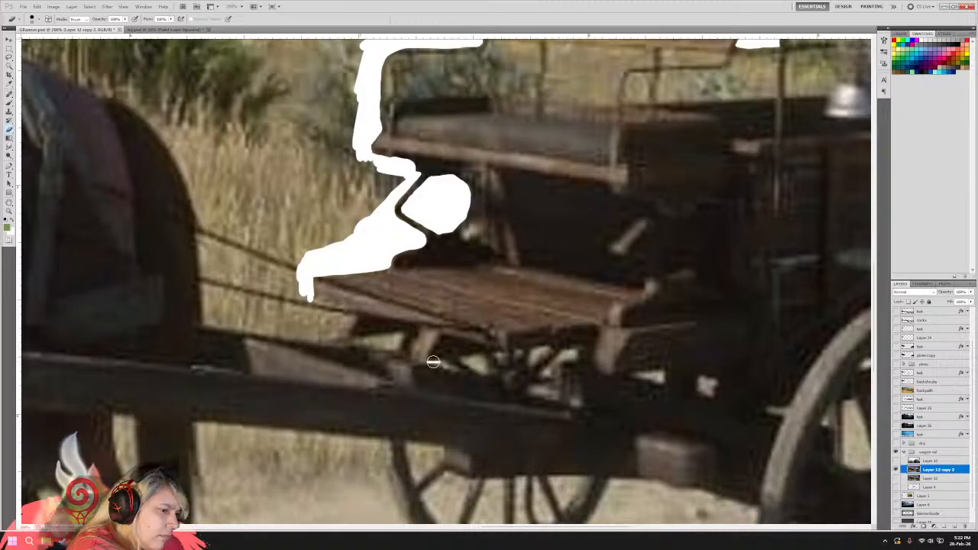
left_click_drag(442, 367, 429, 364)
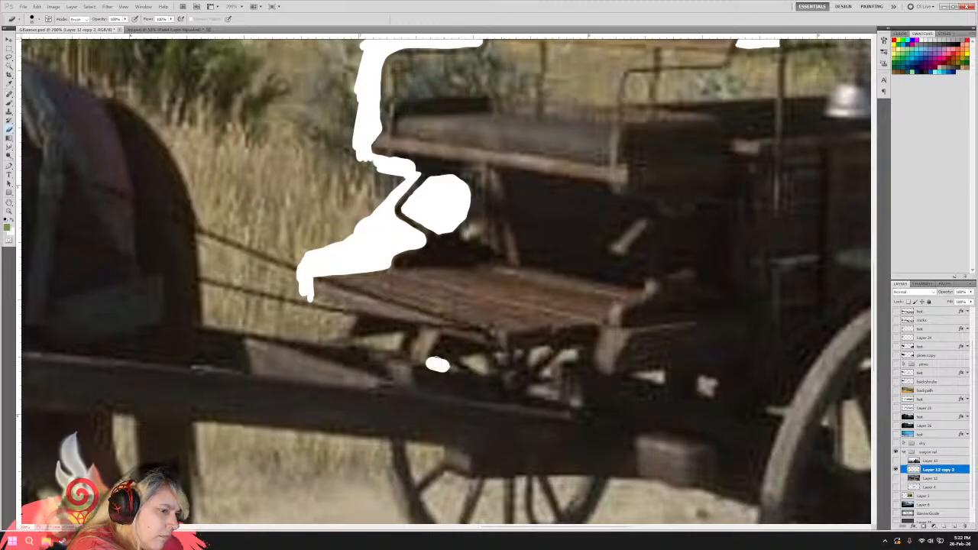
key("ctrl+z")
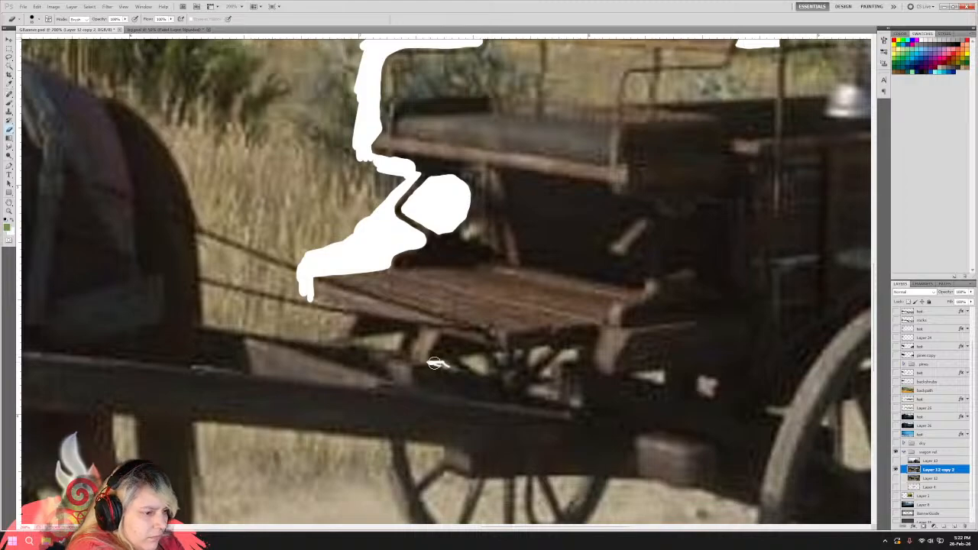
left_click_drag(427, 362, 466, 373)
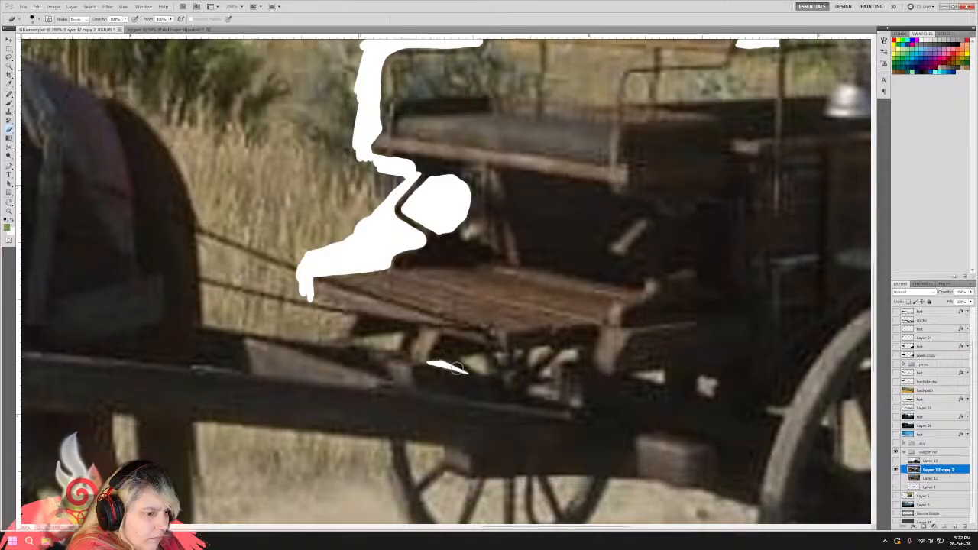
left_click_drag(473, 366, 483, 372)
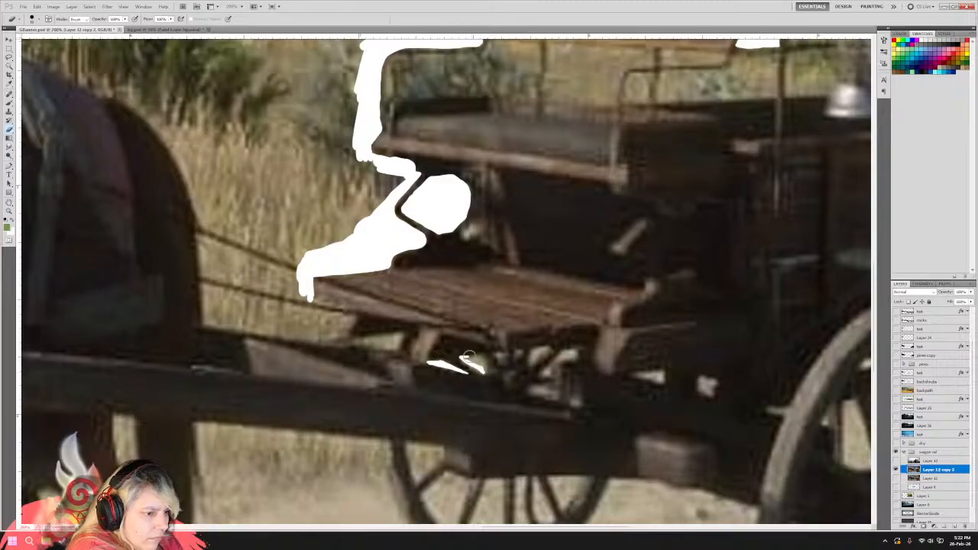
mouse_move(476, 356)
left_mouse_down()
mouse_move(489, 372)
mouse_move(476, 362)
left_mouse_up()
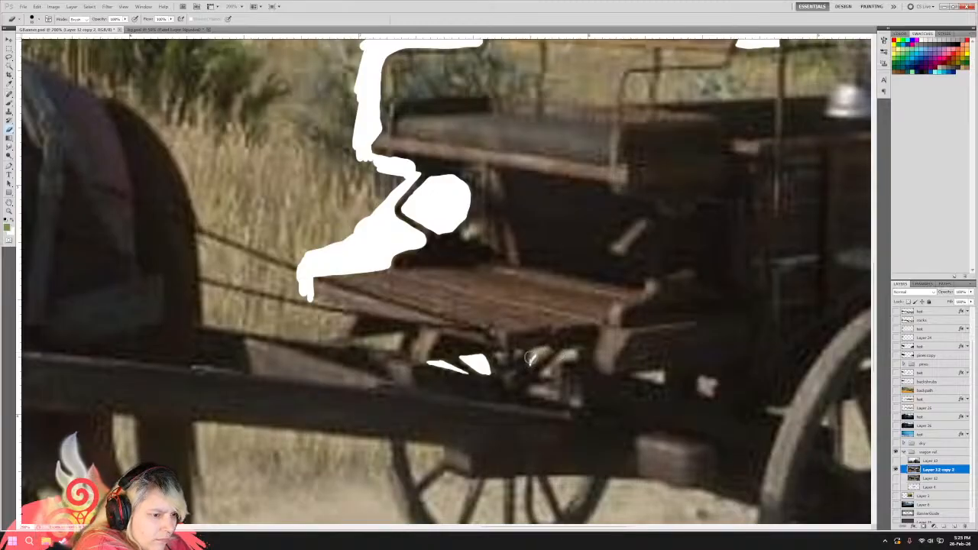
mouse_move(530, 353)
left_mouse_down()
mouse_move(531, 368)
mouse_move(549, 351)
left_mouse_up()
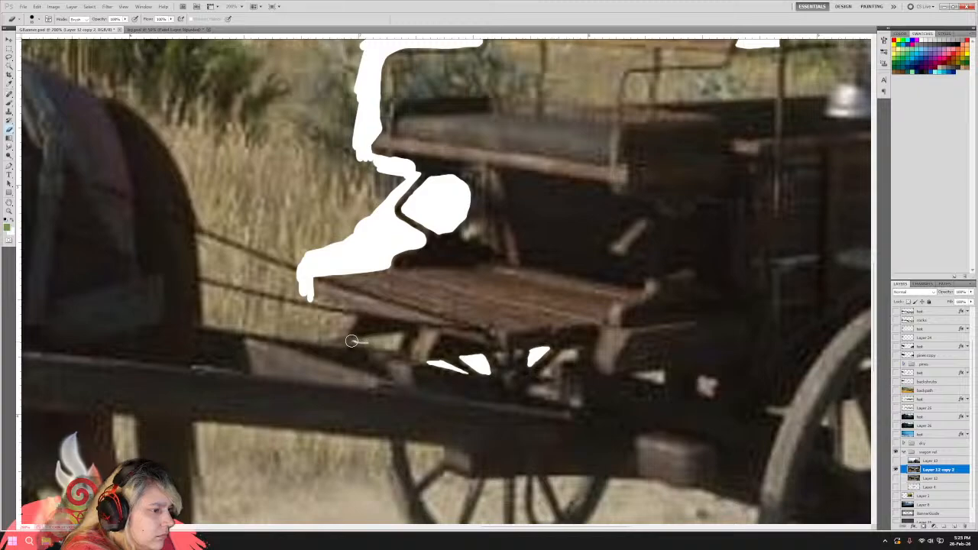
mouse_move(352, 341)
left_mouse_down()
mouse_move(405, 337)
mouse_move(348, 343)
mouse_move(394, 343)
left_mouse_up()
key("ctrl+z")
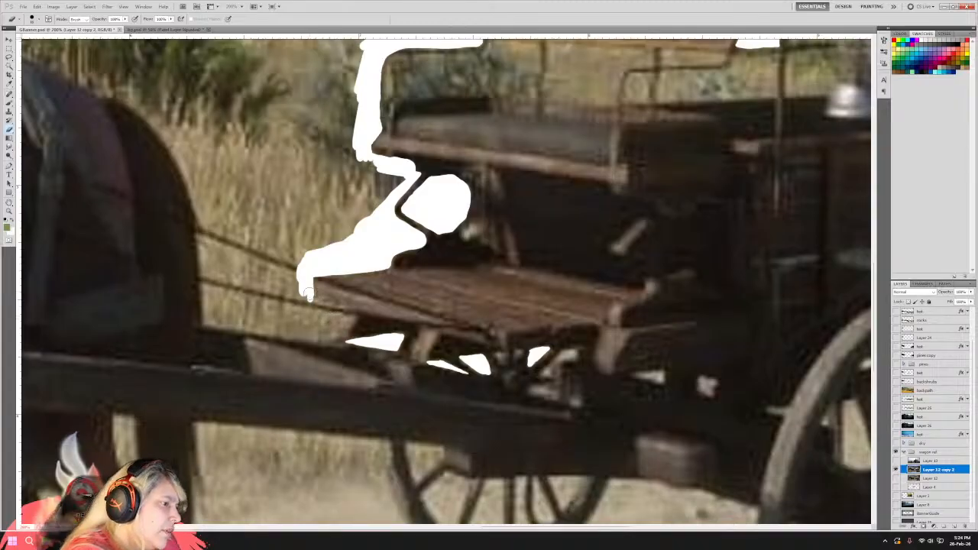
Try to erase the grass just below the footboard's front corner, undoing the strokes.
left_click_drag(312, 297, 323, 299)
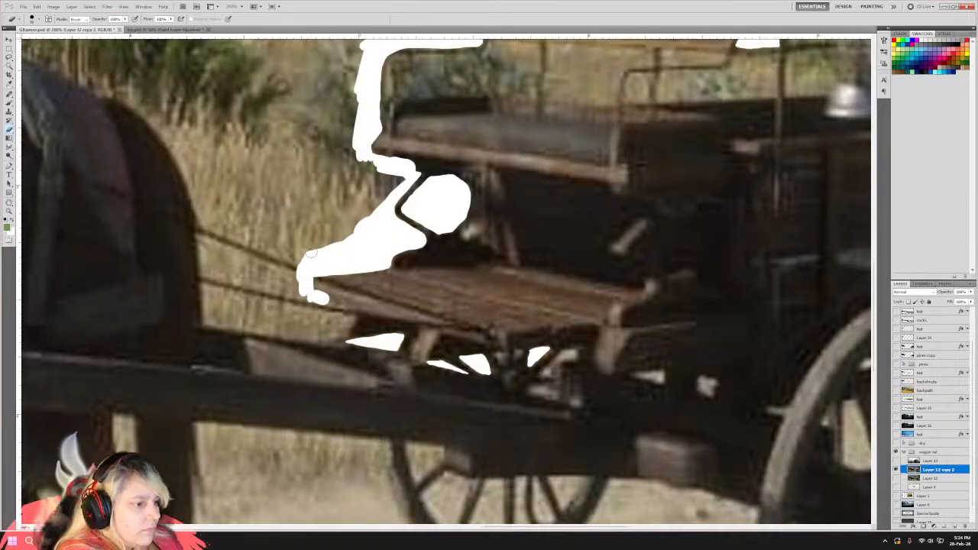
left_click(36, 7)
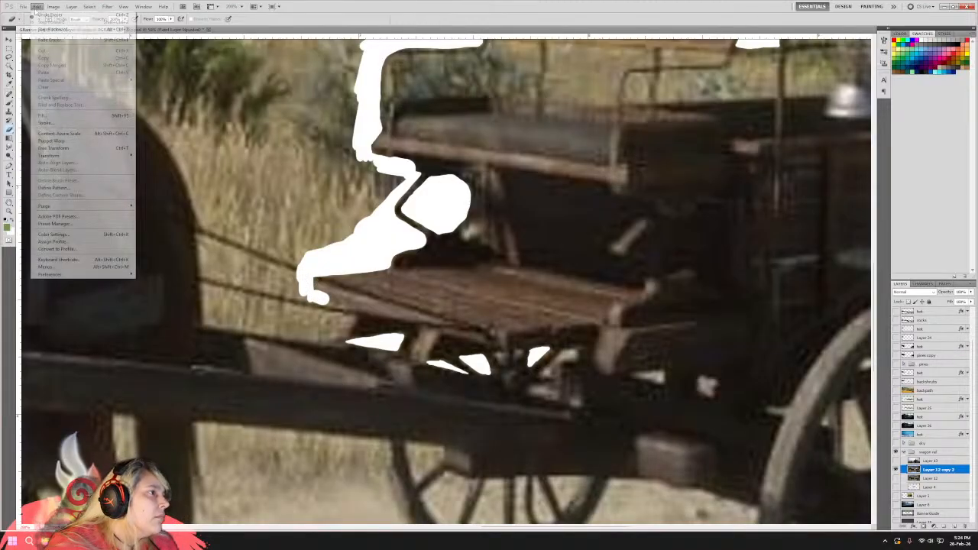
left_click(53, 25)
left_click(37, 7)
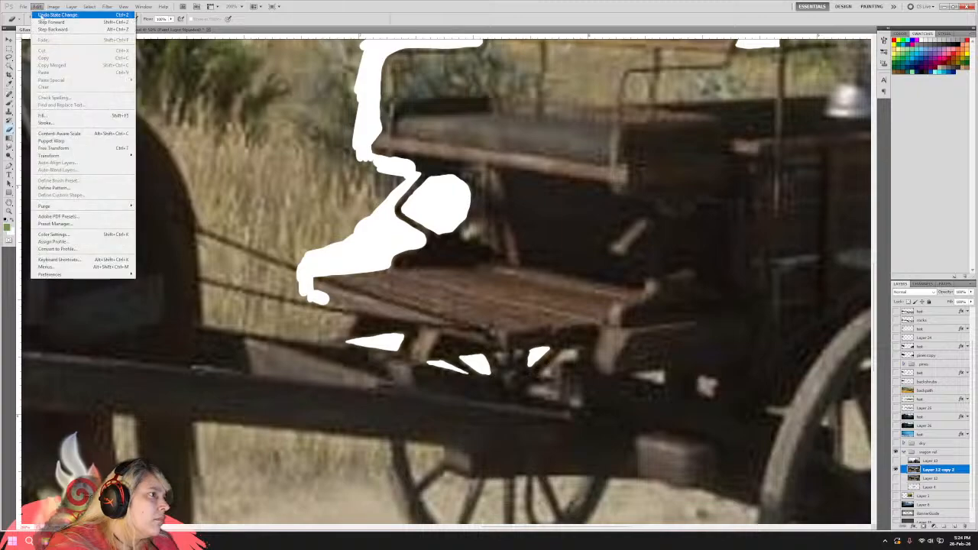
left_click(46, 26)
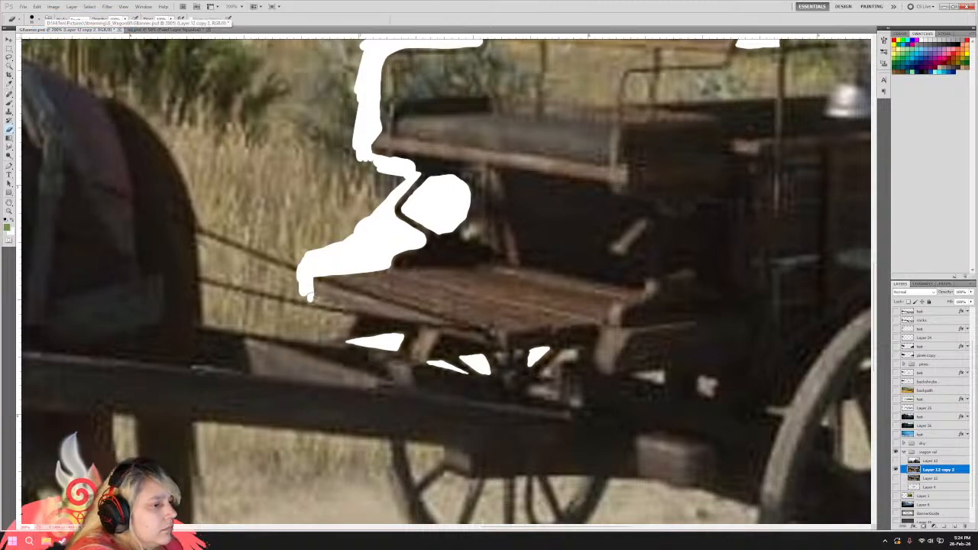
left_click_drag(309, 297, 313, 294)
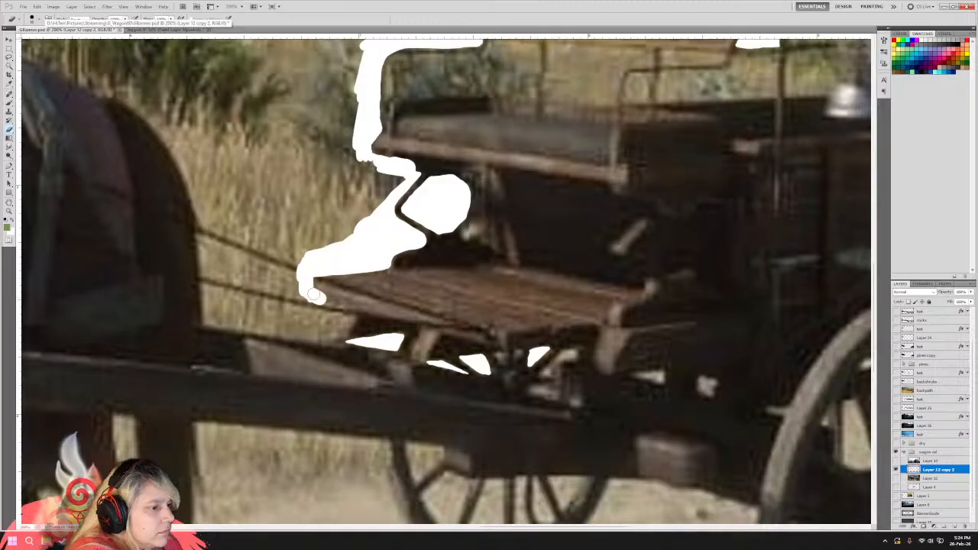
key("ctrl+z")
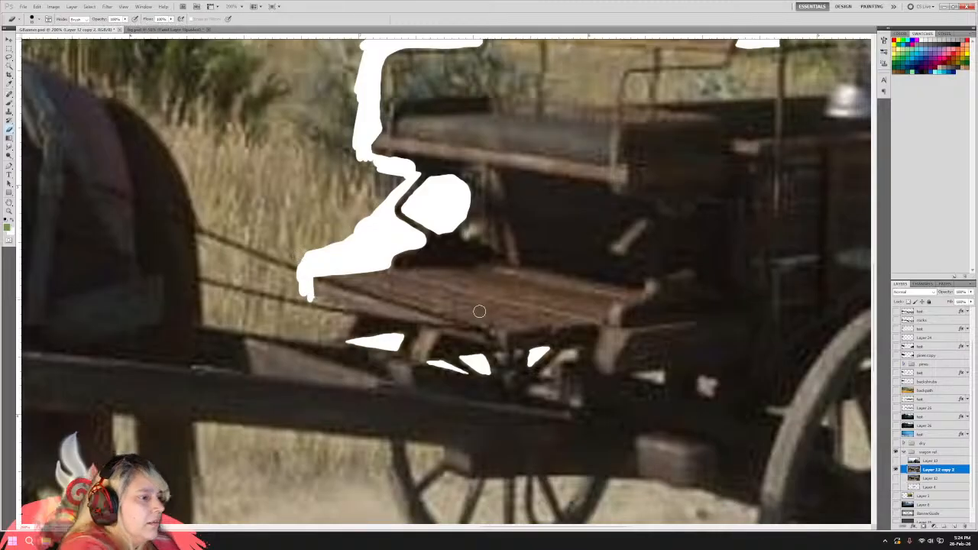
Erase the grass beneath the footboard's front corner and down the outer edge of its front support, undoing oversized strokes.
left_click(313, 298)
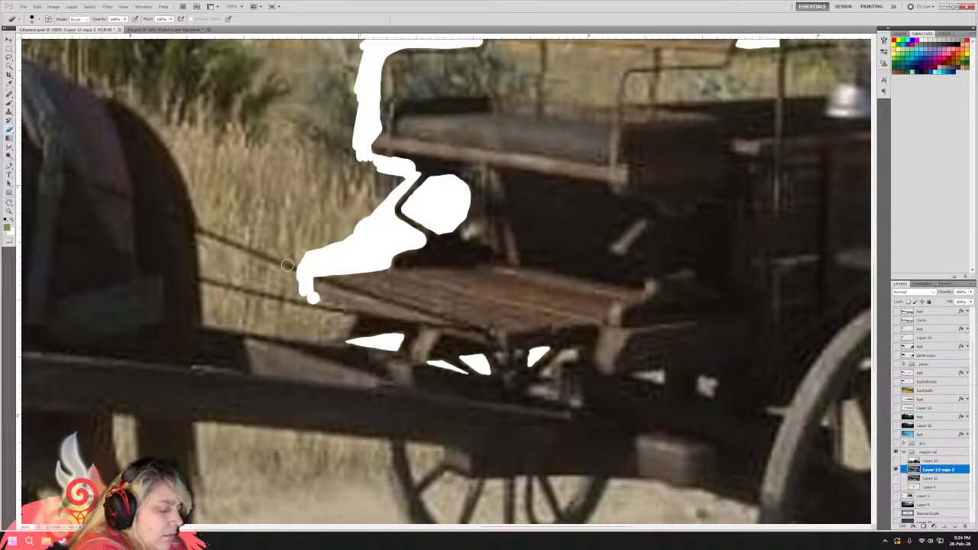
key("ctrl+z")
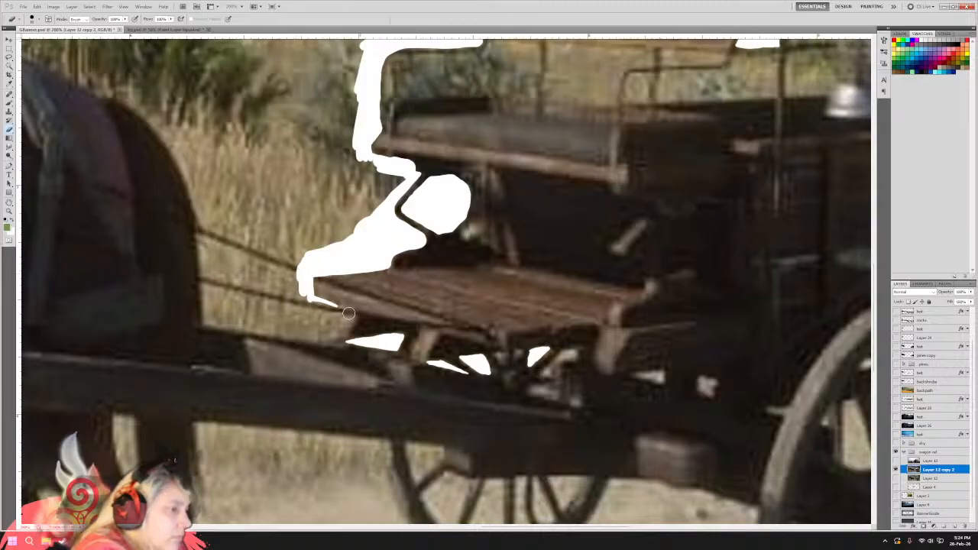
mouse_move(309, 300)
left_mouse_down()
mouse_move(300, 288)
mouse_move(326, 305)
mouse_move(325, 341)
mouse_move(339, 324)
left_mouse_up()
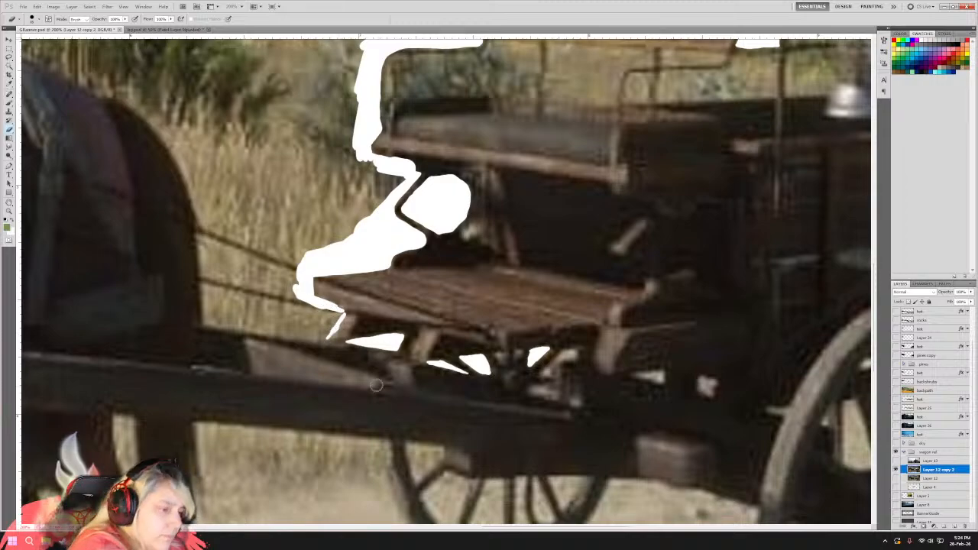
key("ctrl+alt+z")
key("ctrl+alt+z")
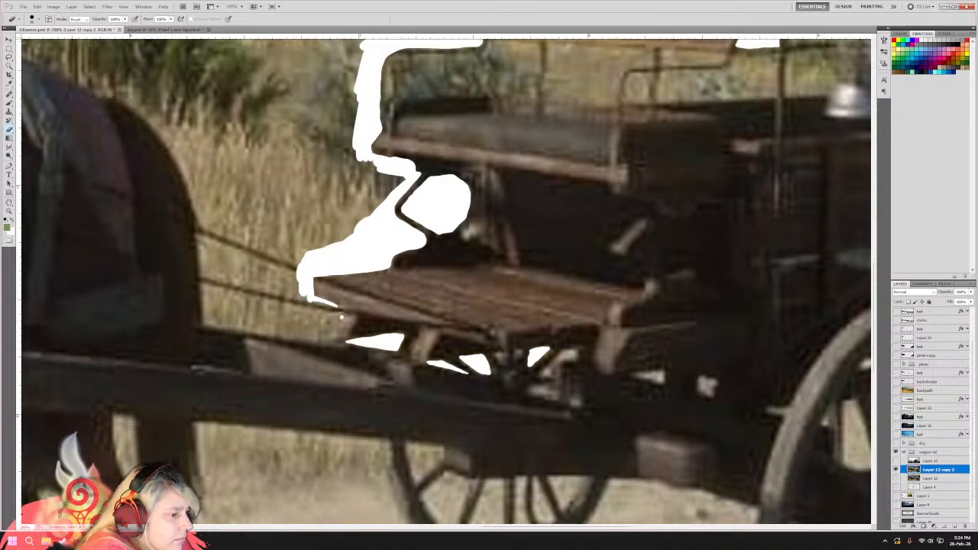
left_click_drag(340, 316, 324, 340)
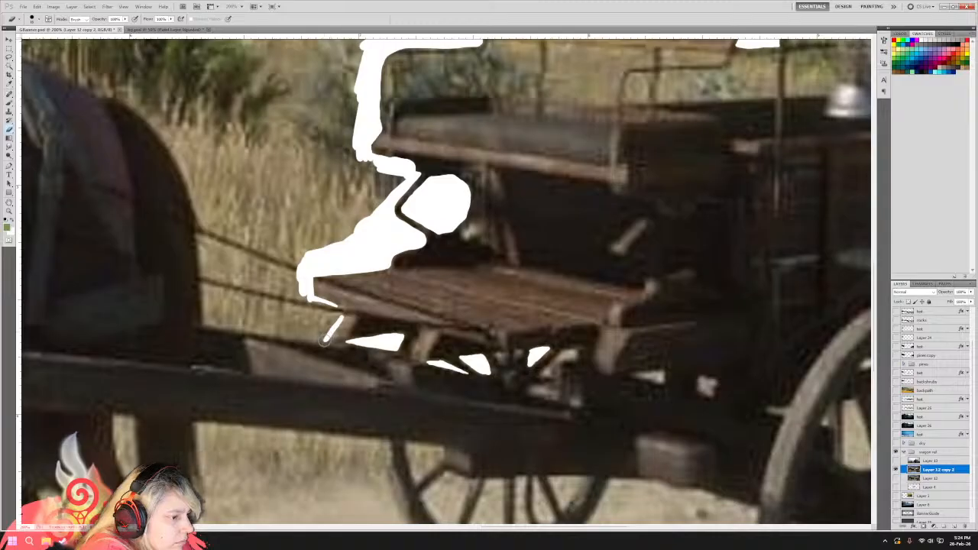
left_click_drag(325, 341, 336, 307)
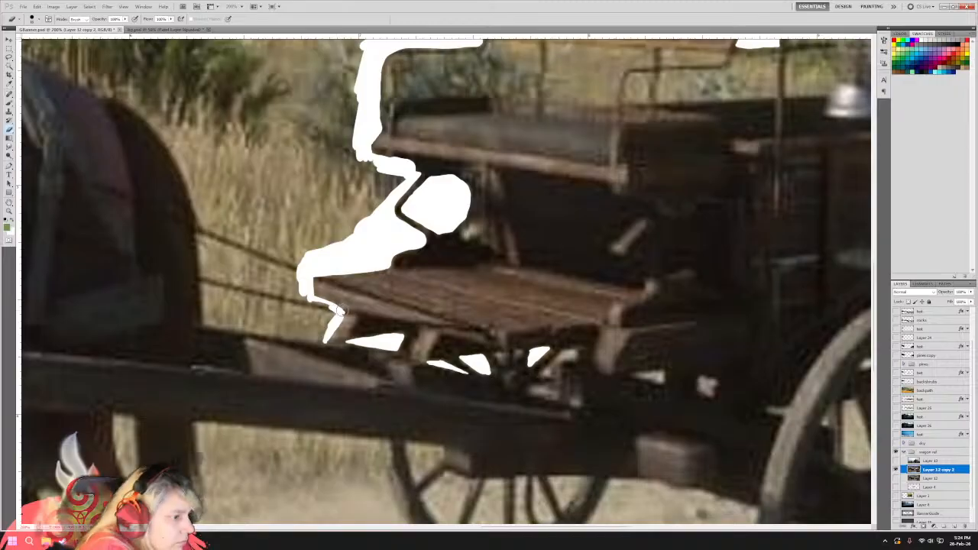
mouse_move(336, 308)
left_mouse_down()
mouse_move(297, 299)
mouse_move(332, 316)
left_mouse_up()
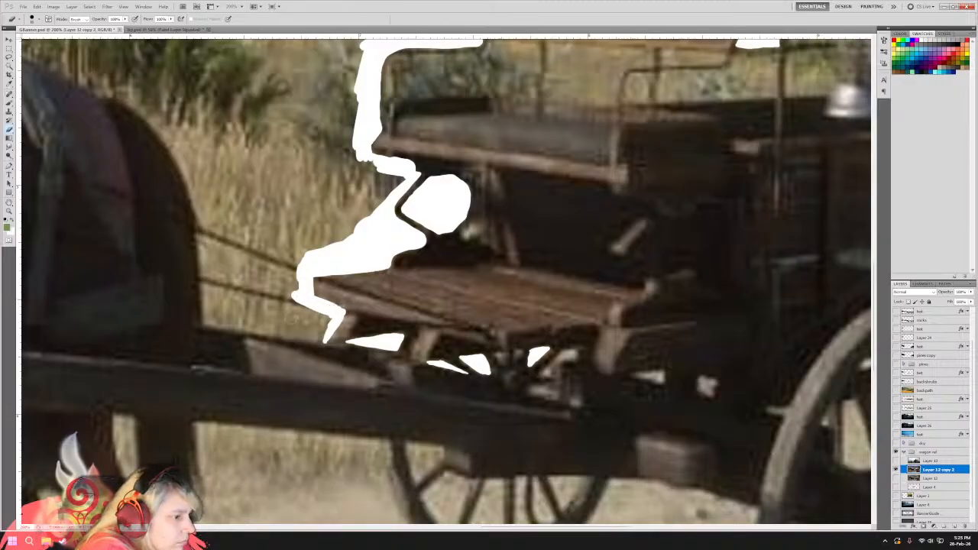
Erase the grass and reins between the footboard and the horse, widening the cleared area up alongside the seat.
mouse_move(218, 313)
left_mouse_down()
mouse_move(249, 324)
mouse_move(195, 316)
mouse_move(324, 341)
mouse_move(190, 308)
mouse_move(312, 332)
mouse_move(328, 315)
mouse_move(316, 334)
mouse_move(312, 317)
mouse_move(320, 314)
mouse_move(282, 322)
mouse_move(289, 299)
mouse_move(274, 311)
mouse_move(290, 268)
mouse_move(262, 304)
mouse_move(307, 250)
mouse_move(254, 307)
mouse_move(284, 270)
mouse_move(219, 304)
mouse_move(228, 303)
mouse_move(203, 284)
mouse_move(222, 289)
mouse_move(153, 297)
mouse_move(310, 248)
left_mouse_up()
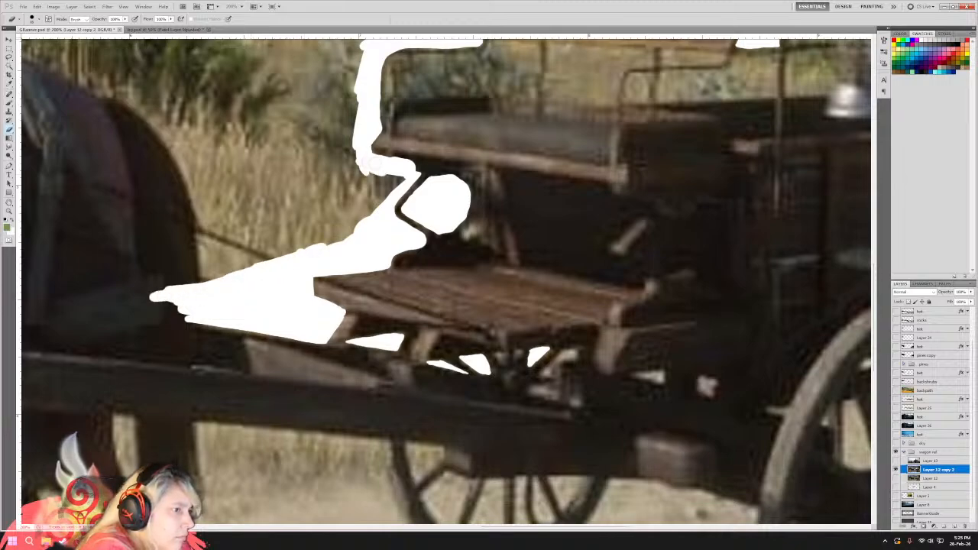
left_click_drag(398, 181, 353, 229)
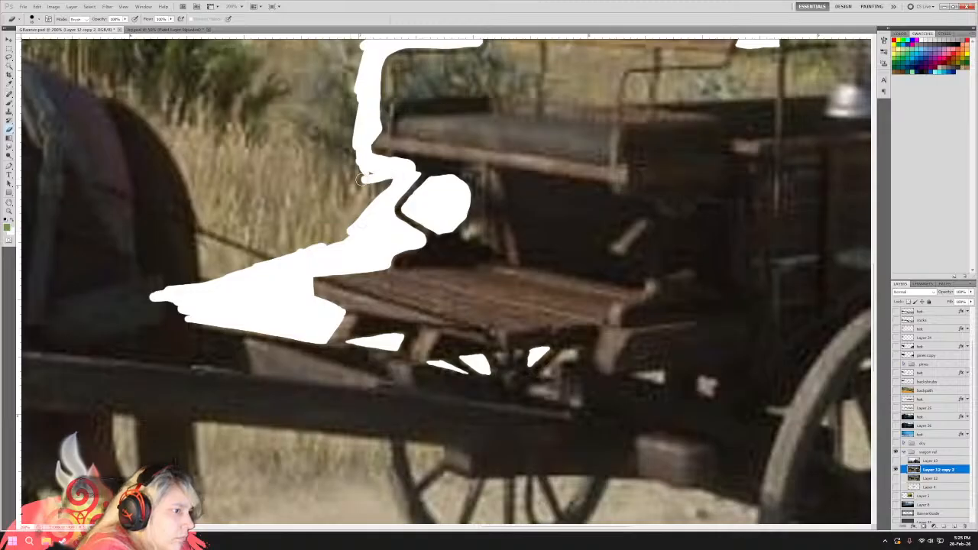
mouse_move(386, 180)
left_mouse_down()
mouse_move(350, 168)
mouse_move(336, 238)
mouse_move(355, 210)
mouse_move(297, 246)
mouse_move(355, 201)
mouse_move(313, 227)
mouse_move(329, 216)
left_mouse_up()
left_click_drag(264, 258, 307, 229)
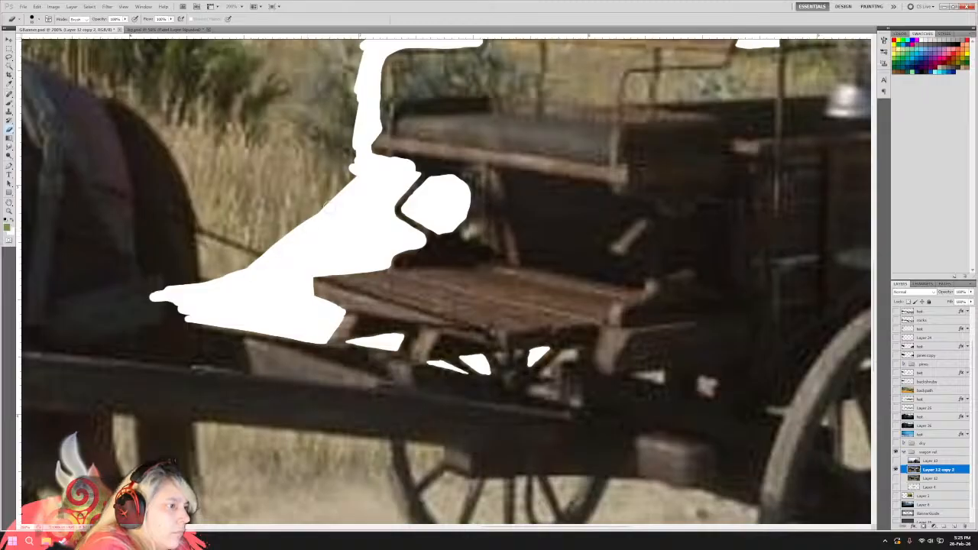
mouse_move(334, 191)
left_mouse_down()
mouse_move(356, 145)
mouse_move(334, 187)
mouse_move(340, 136)
mouse_move(329, 179)
left_mouse_up()
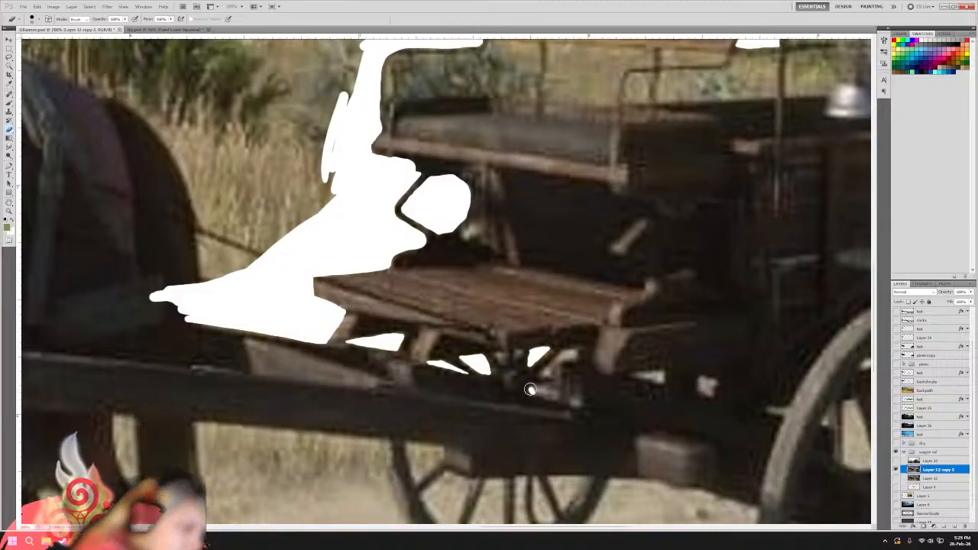
Erase the remaining background patches in the small gaps beneath the footboard and behind its rear support, undoing the oversized dab.
left_click_drag(530, 390, 560, 394)
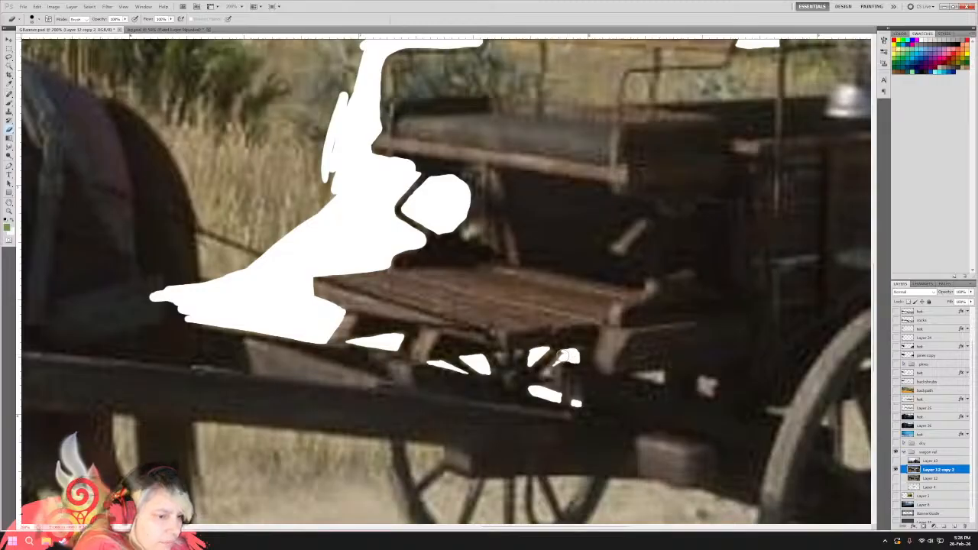
left_click_drag(561, 355, 545, 369)
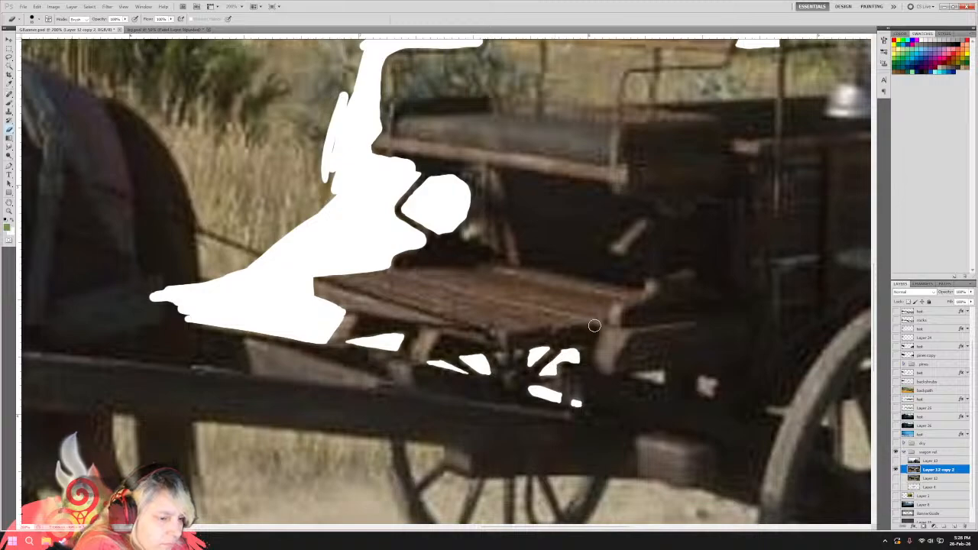
left_click(657, 380)
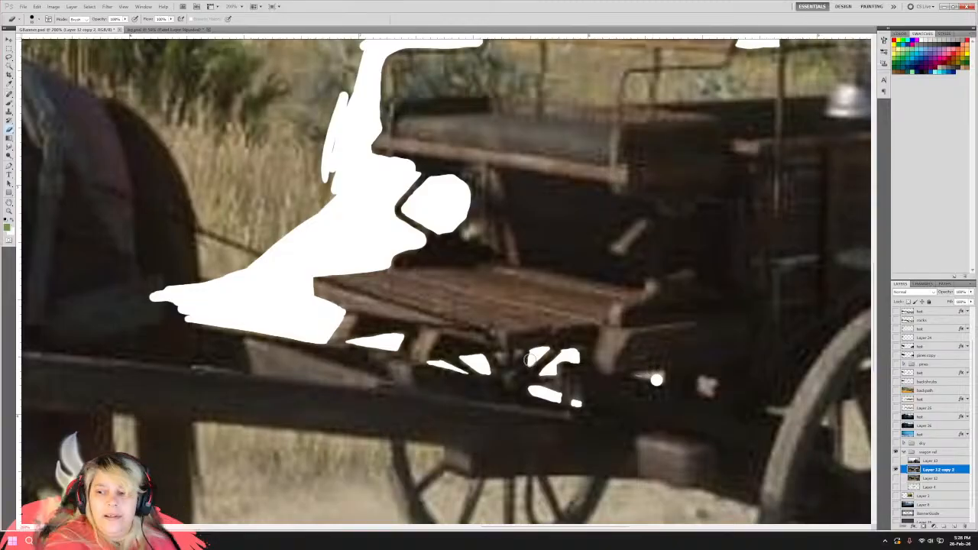
left_click(36, 6)
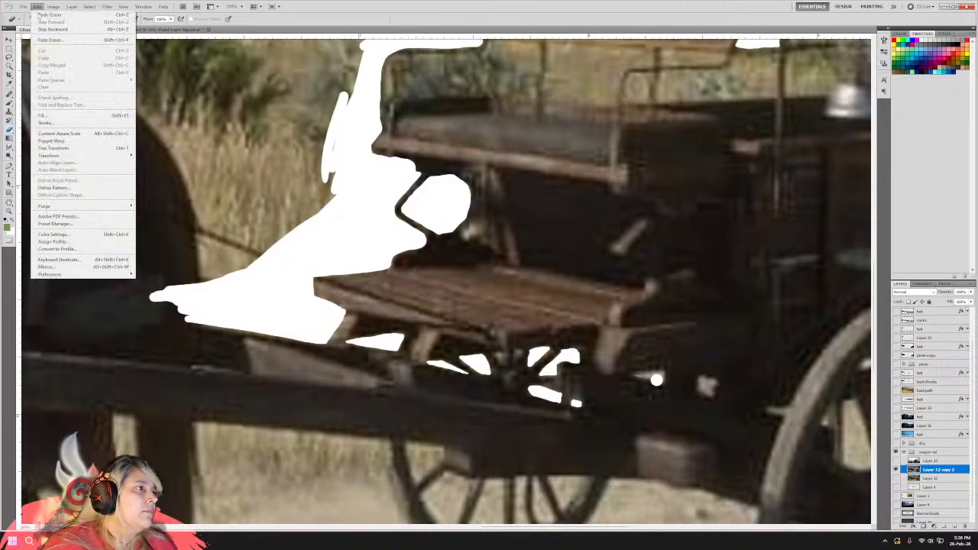
left_click(42, 13)
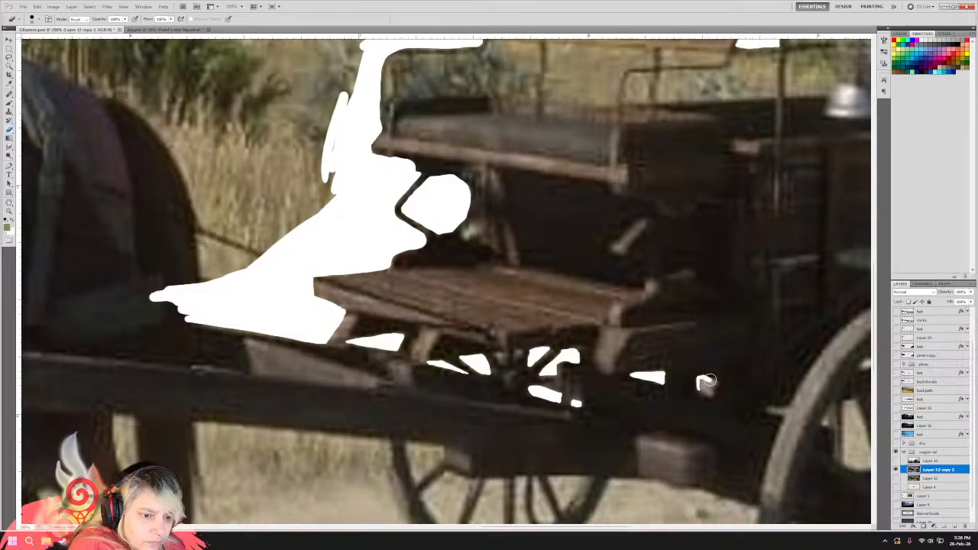
mouse_move(709, 380)
left_mouse_down()
mouse_move(715, 391)
mouse_move(698, 388)
left_mouse_up()
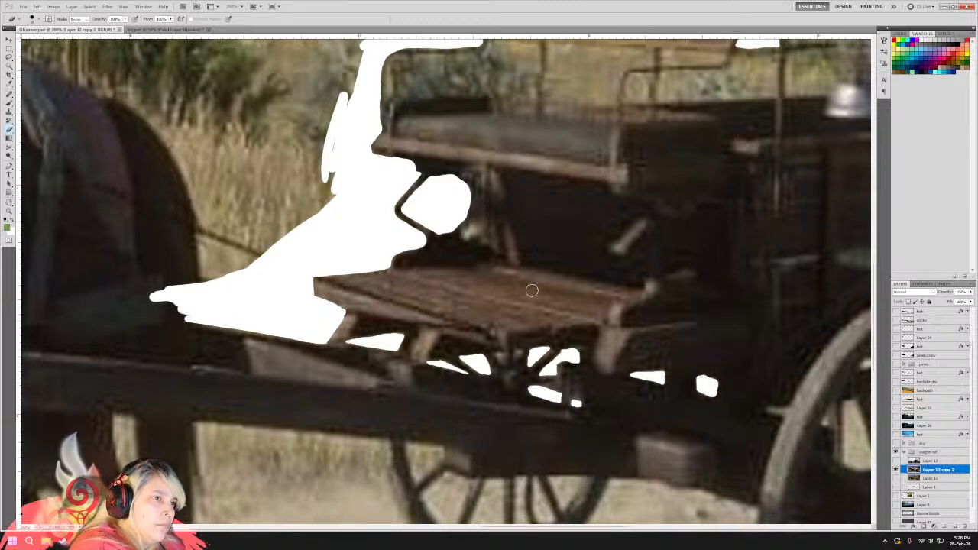
Erase the small bright background slivers around the front wheel's upper part and under the wagon bed between the wheels.
left_click_drag(539, 527, 608, 541)
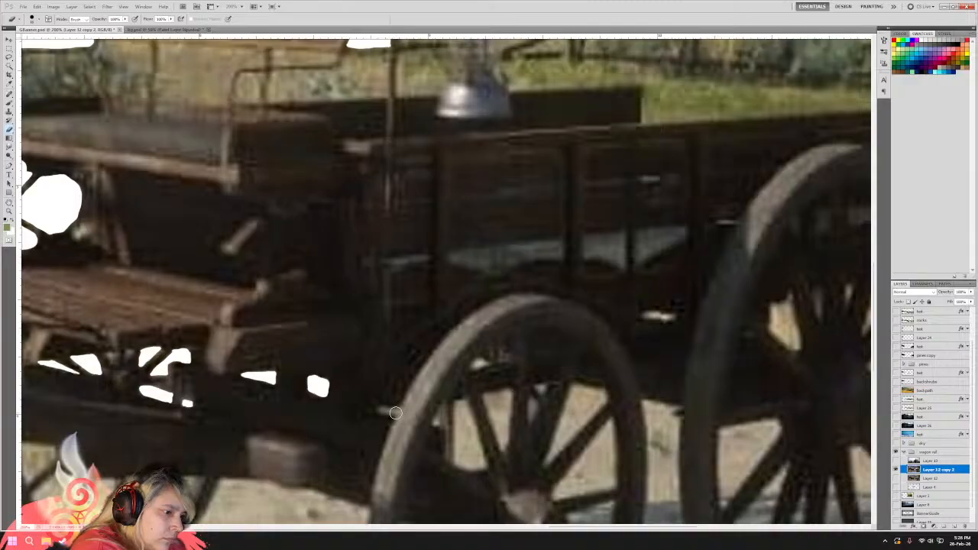
left_click_drag(394, 414, 379, 408)
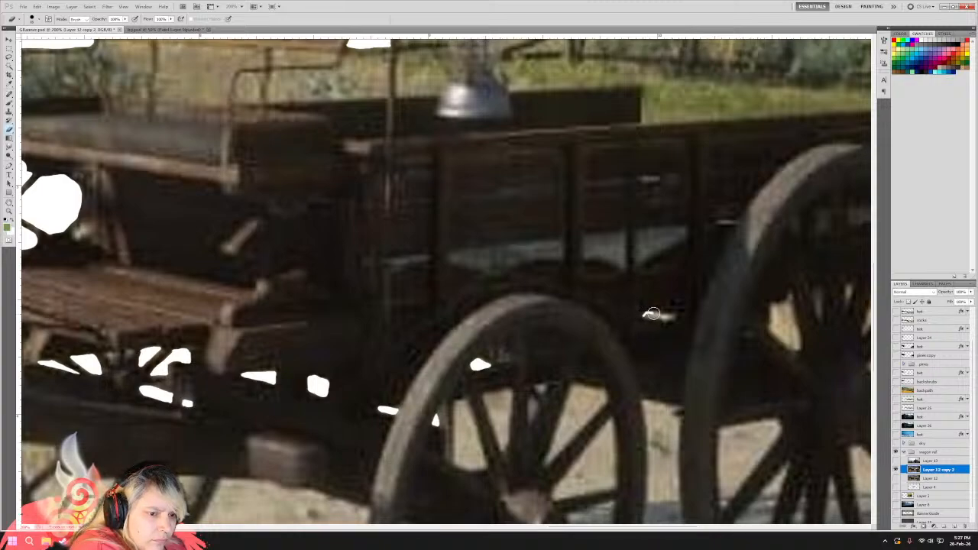
left_click_drag(670, 317, 645, 315)
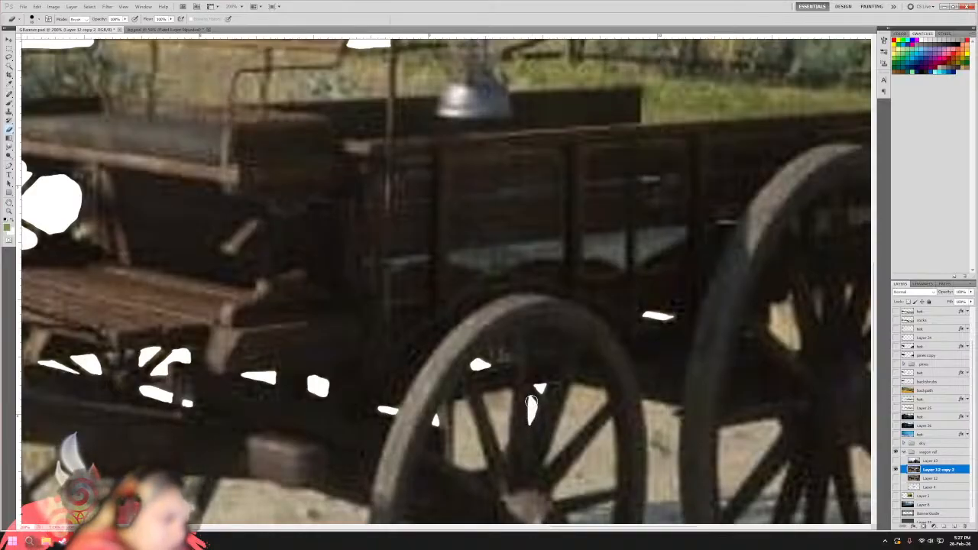
Erase the ground in the front wheel's tall gap between the front rim and first spoke, undoing strokes that cut into the spoke.
left_click_drag(459, 417, 460, 442)
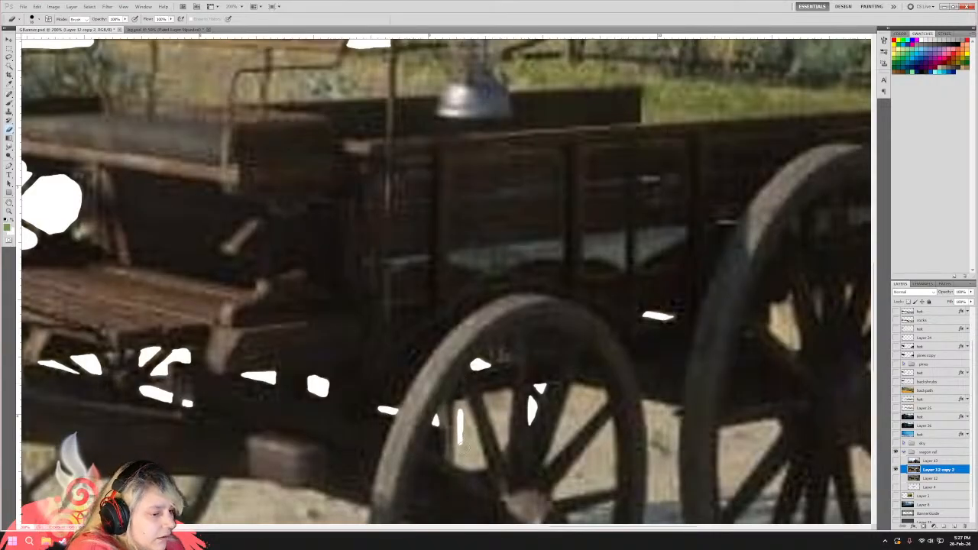
mouse_move(461, 458)
left_mouse_down()
mouse_move(456, 437)
mouse_move(455, 466)
mouse_move(486, 466)
left_mouse_up()
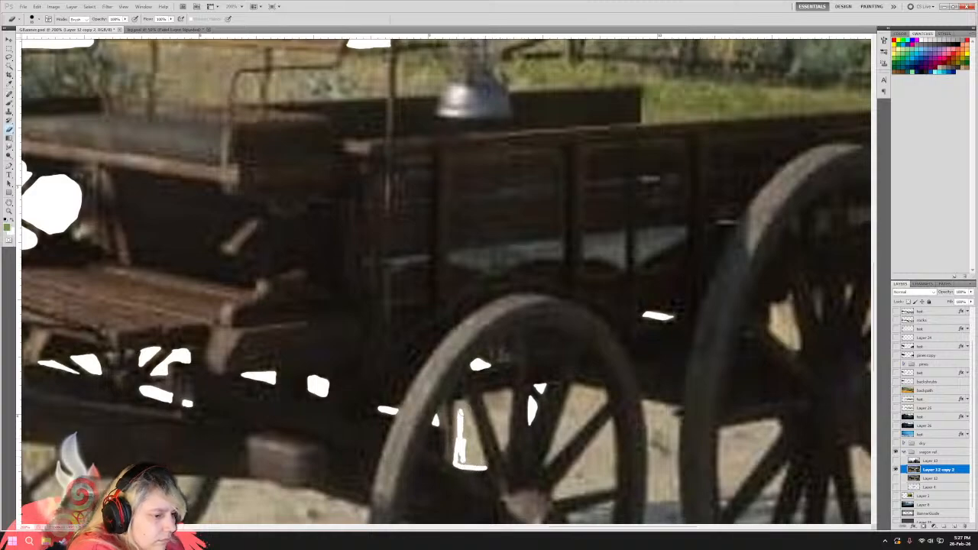
mouse_move(461, 412)
left_mouse_down()
mouse_move(484, 466)
mouse_move(463, 400)
mouse_move(478, 450)
mouse_move(465, 413)
mouse_move(473, 440)
left_mouse_up()
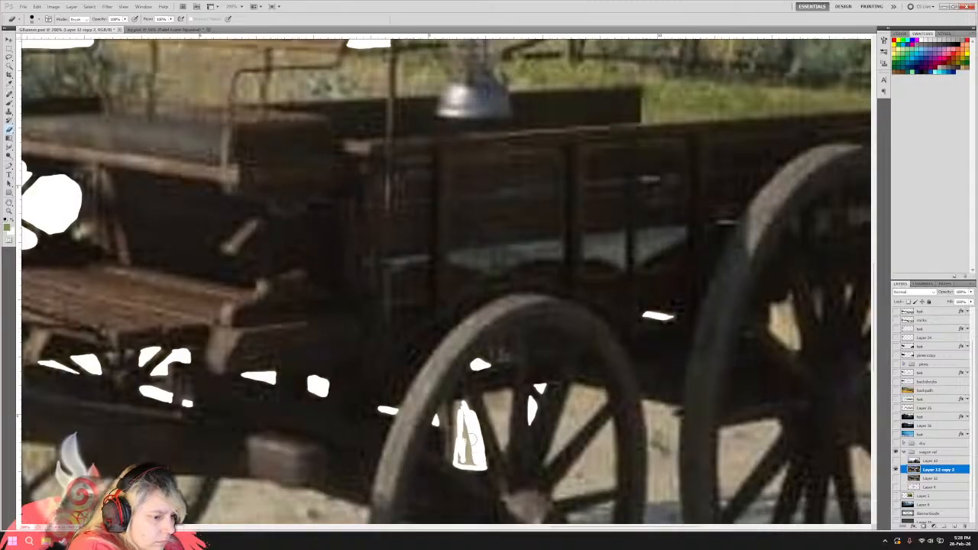
key("ctrl+z")
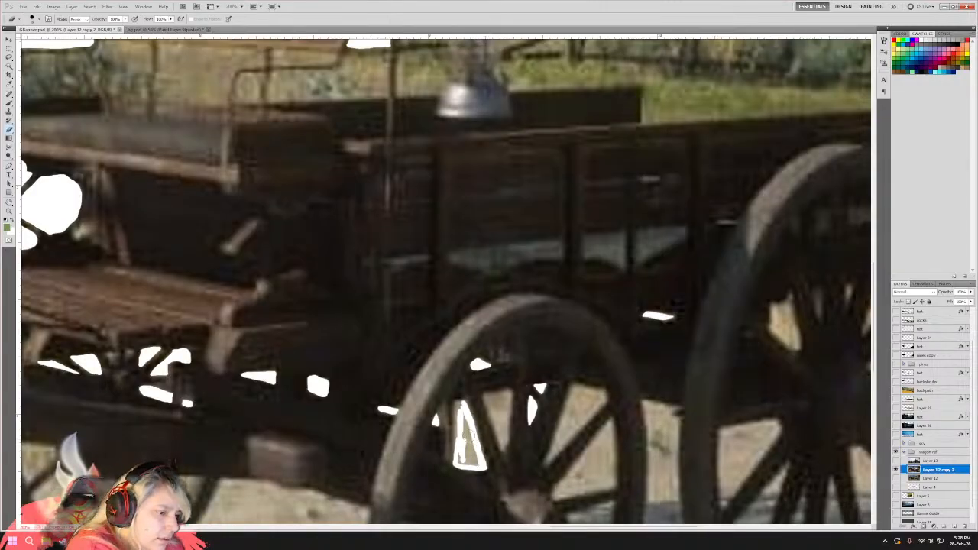
mouse_move(471, 445)
left_mouse_down()
mouse_move(460, 458)
mouse_move(479, 464)
mouse_move(464, 428)
left_mouse_up()
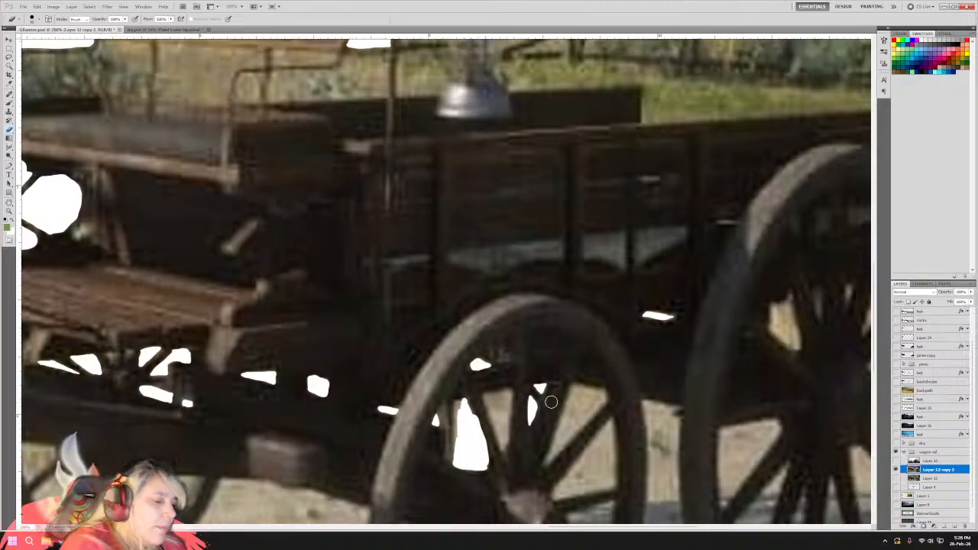
left_click(39, 7)
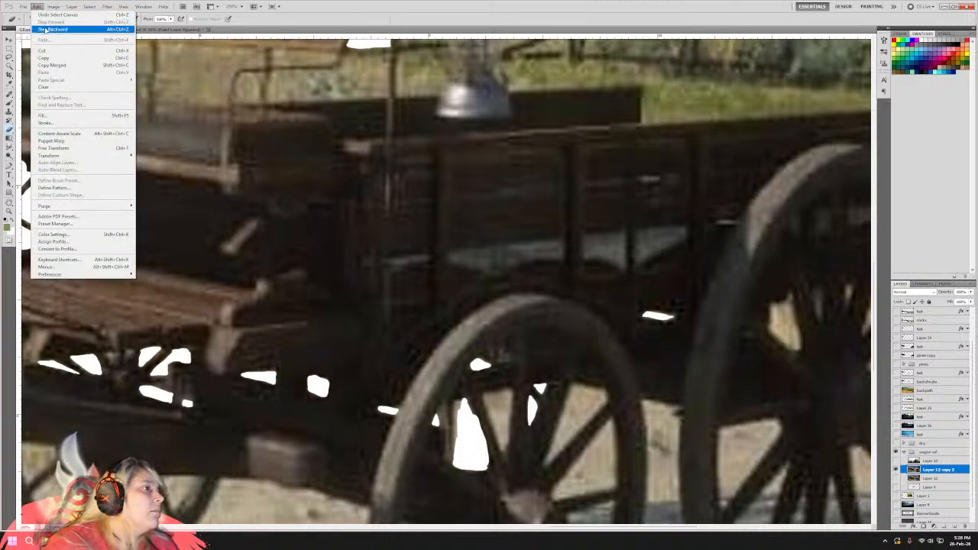
left_click(40, 7)
left_click(38, 6)
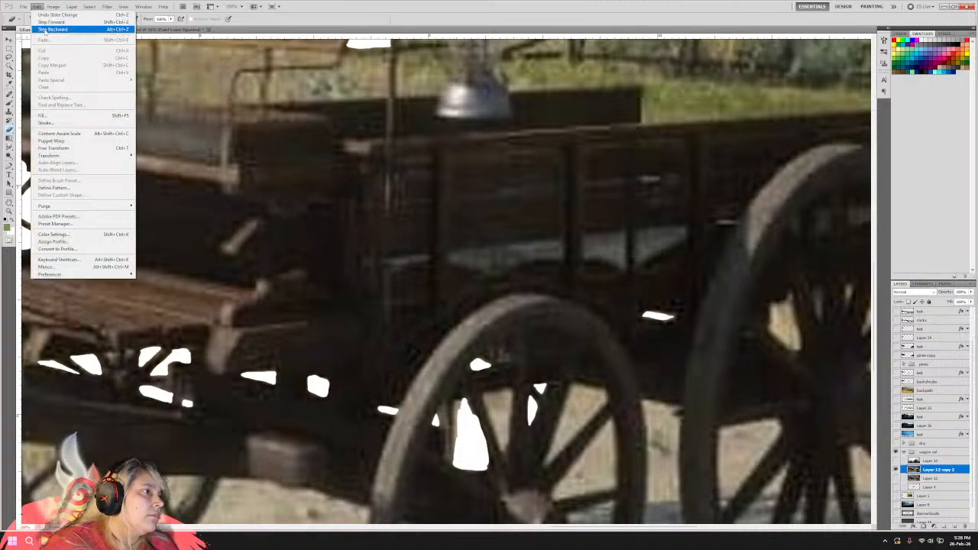
left_click(52, 29)
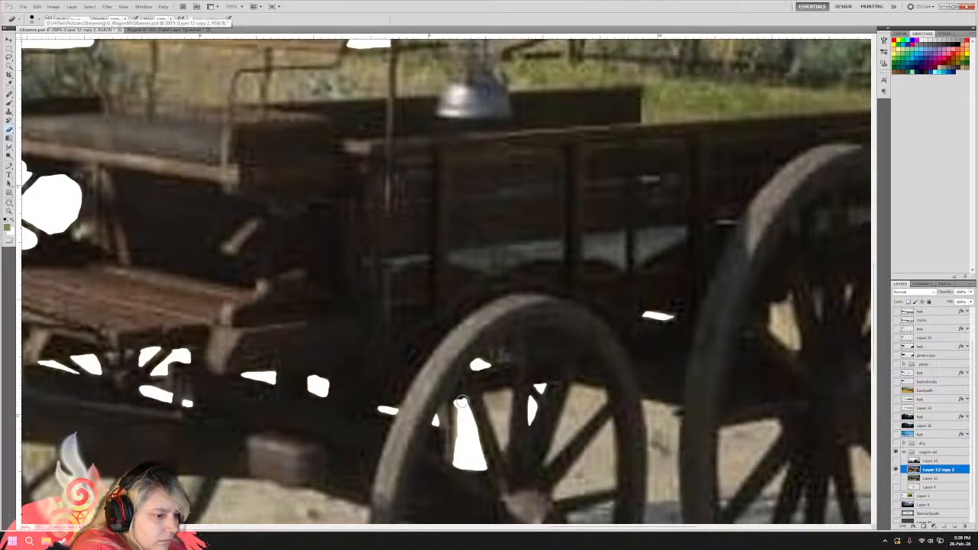
Clean up the tall gap's rim-side edge and erase the ground in the neighbouring gap between the front wheel's spokes.
left_click_drag(459, 402, 458, 466)
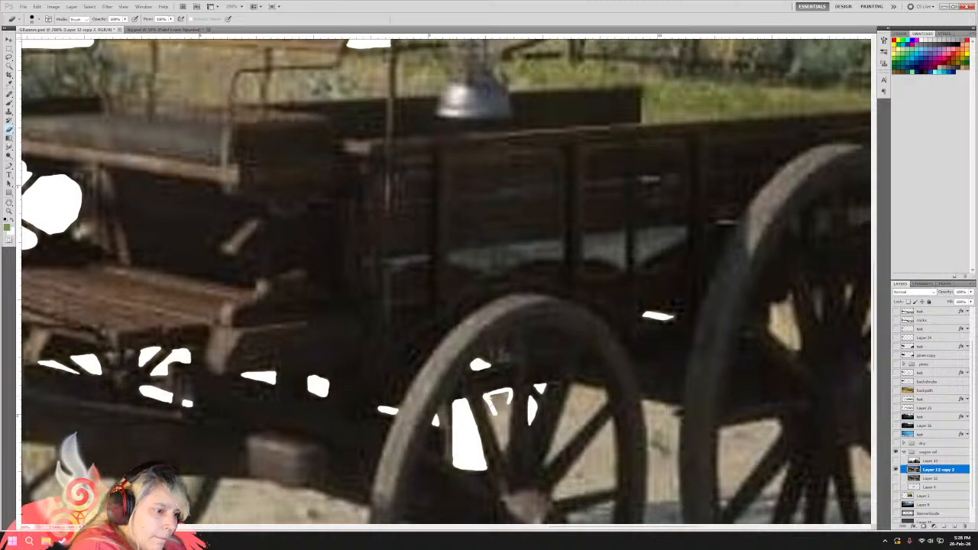
left_click_drag(484, 395, 486, 397)
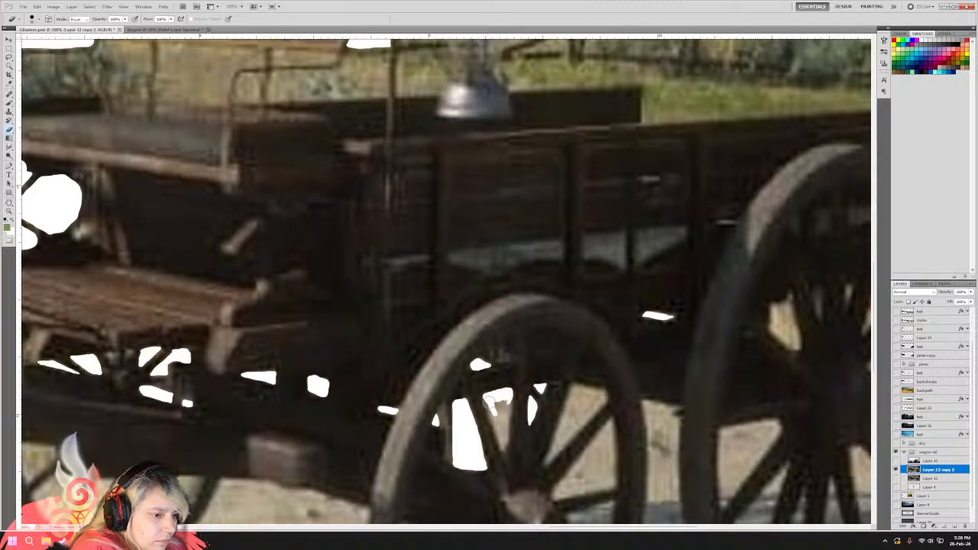
left_click_drag(492, 403, 504, 436)
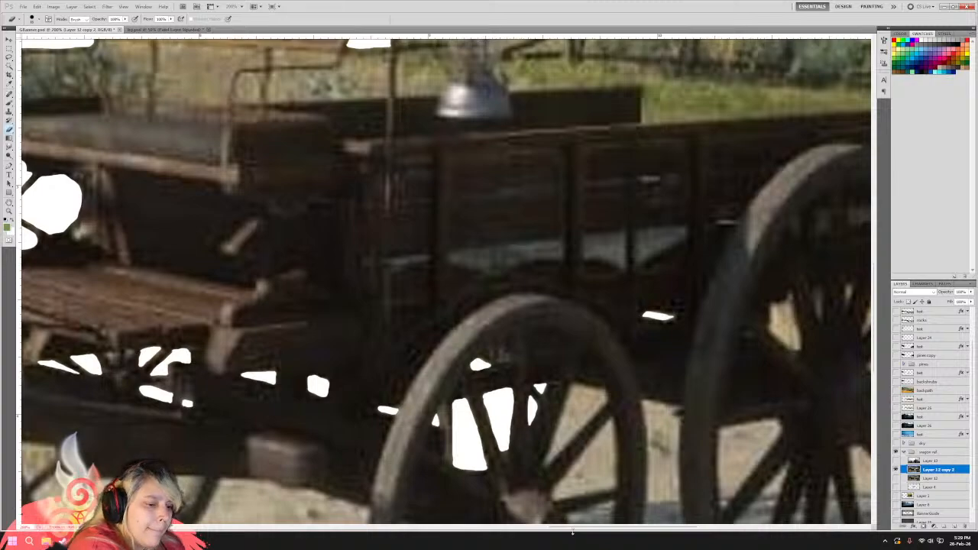
Erase the grass along the wagon bed's rear vertical edge, from the top corner down to the rear wheel.
left_click_drag(571, 529, 617, 528)
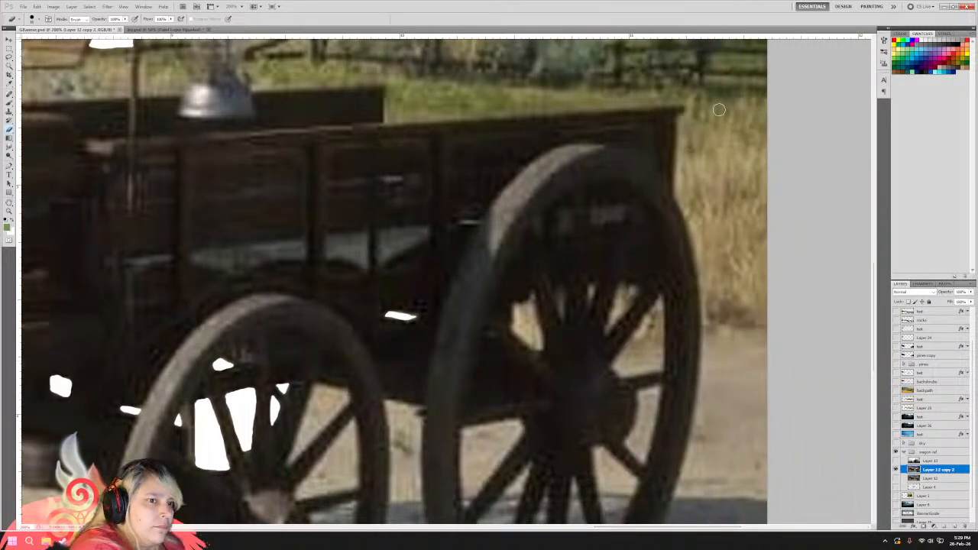
mouse_move(687, 118)
left_mouse_down()
mouse_move(728, 112)
mouse_move(689, 115)
mouse_move(690, 97)
mouse_move(677, 149)
left_mouse_up()
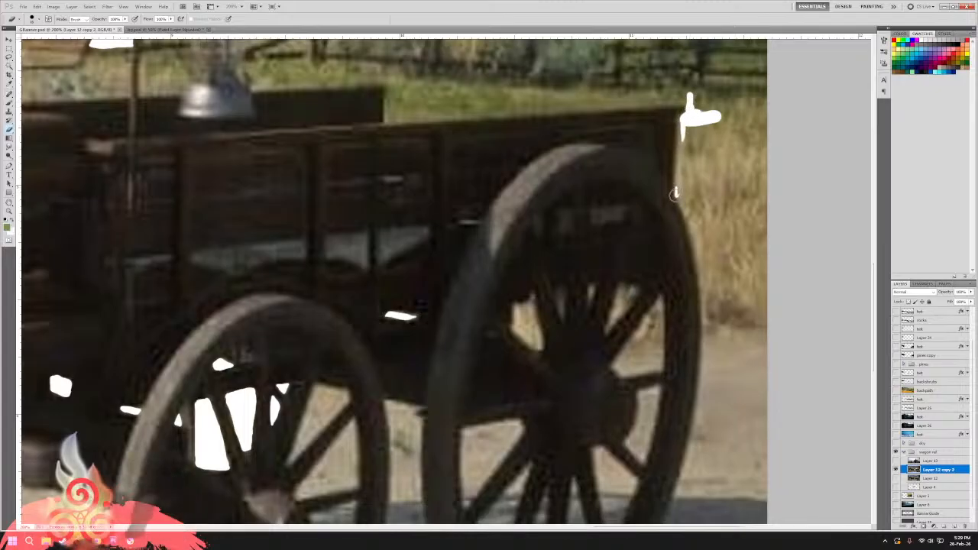
left_click_drag(675, 196, 676, 175)
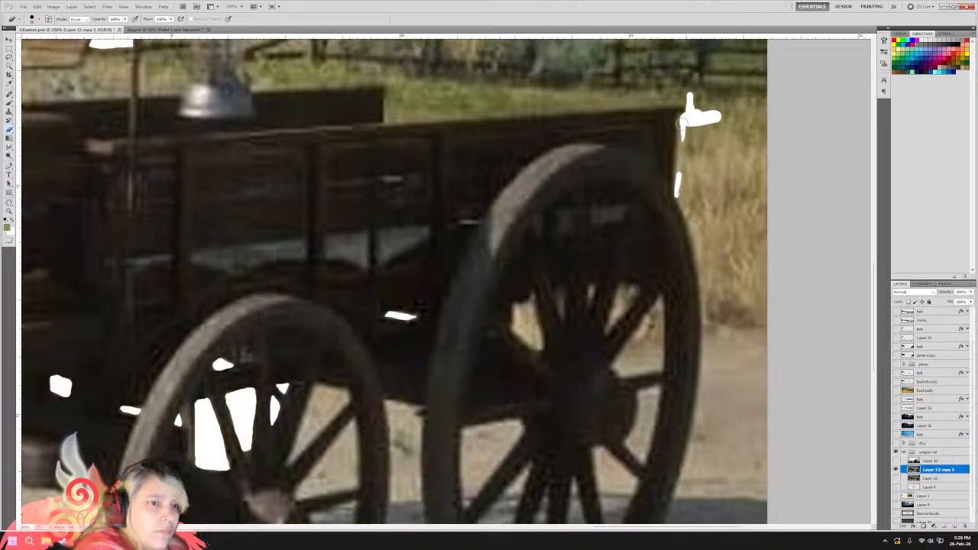
left_click_drag(682, 121, 680, 159)
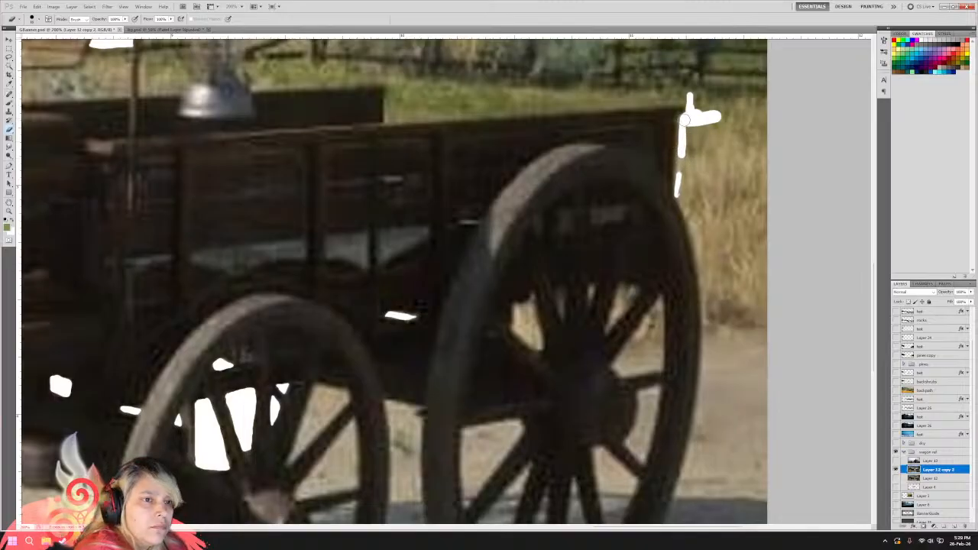
left_click_drag(684, 120, 679, 173)
mouse_move(682, 120)
left_mouse_down()
mouse_move(681, 201)
mouse_move(673, 194)
mouse_move(688, 217)
mouse_move(685, 131)
mouse_move(687, 145)
mouse_move(713, 130)
mouse_move(688, 194)
mouse_move(693, 172)
mouse_move(688, 206)
left_mouse_up()
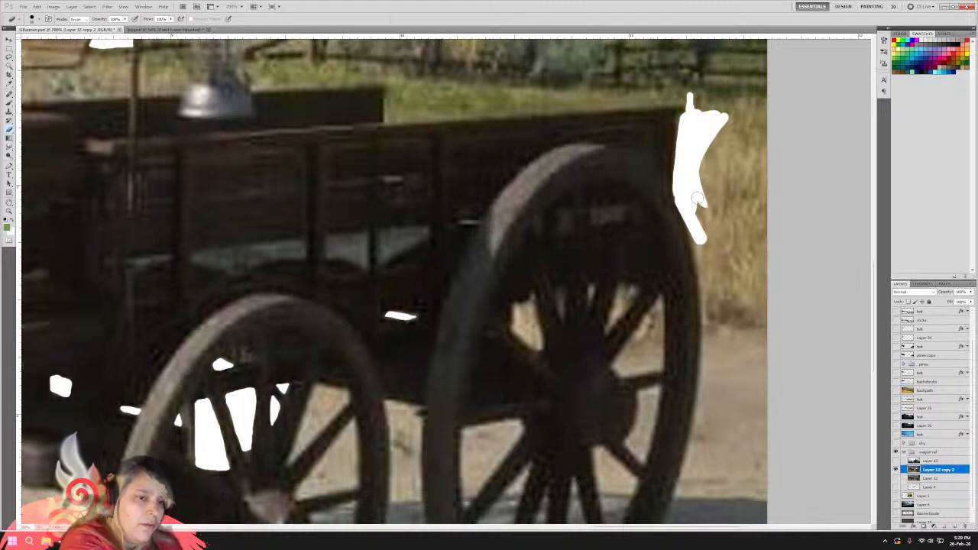
Step back the last erasure, and erase the grass outside the rear wheel's upper rim, undoing the misplaced stroke.
left_click(35, 6)
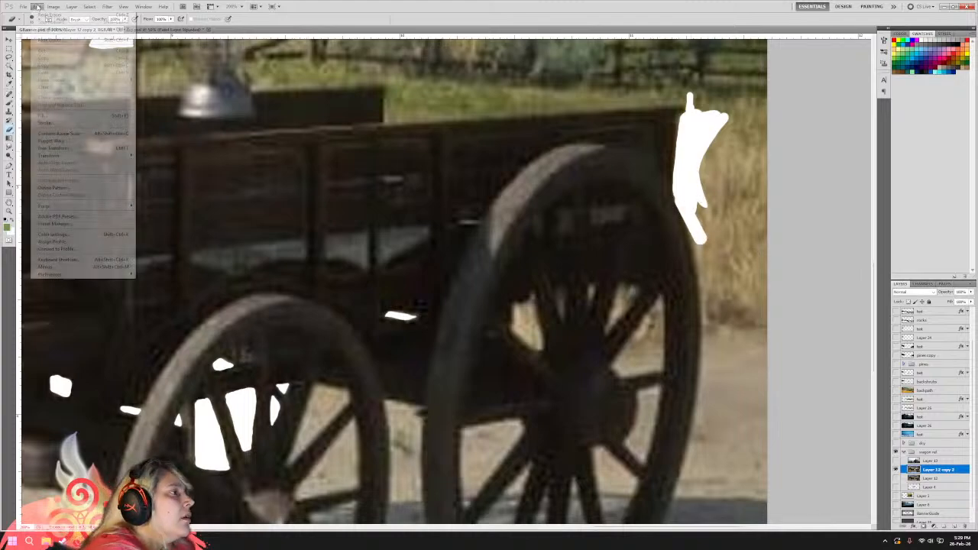
left_click(45, 29)
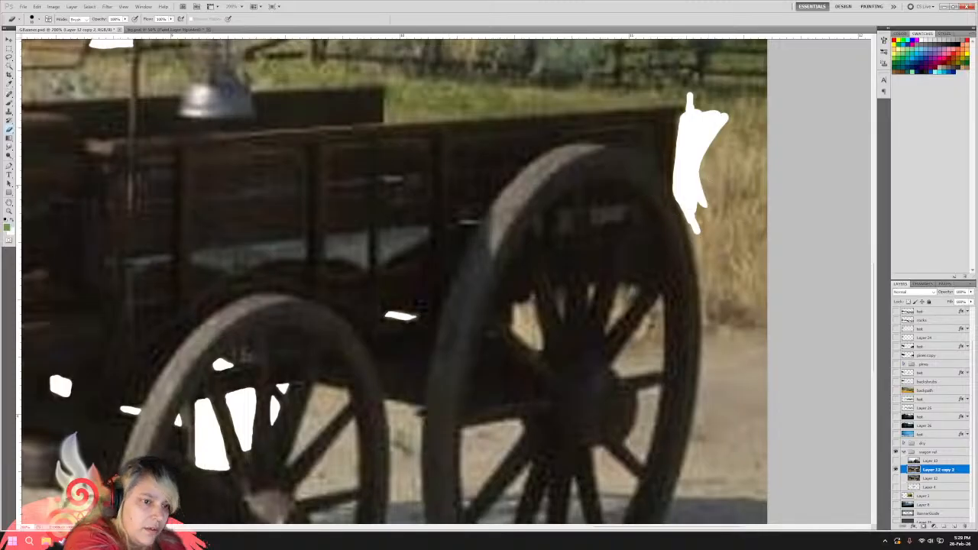
left_click_drag(697, 207, 704, 223)
left_click_drag(678, 196, 706, 253)
key("ctrl+z")
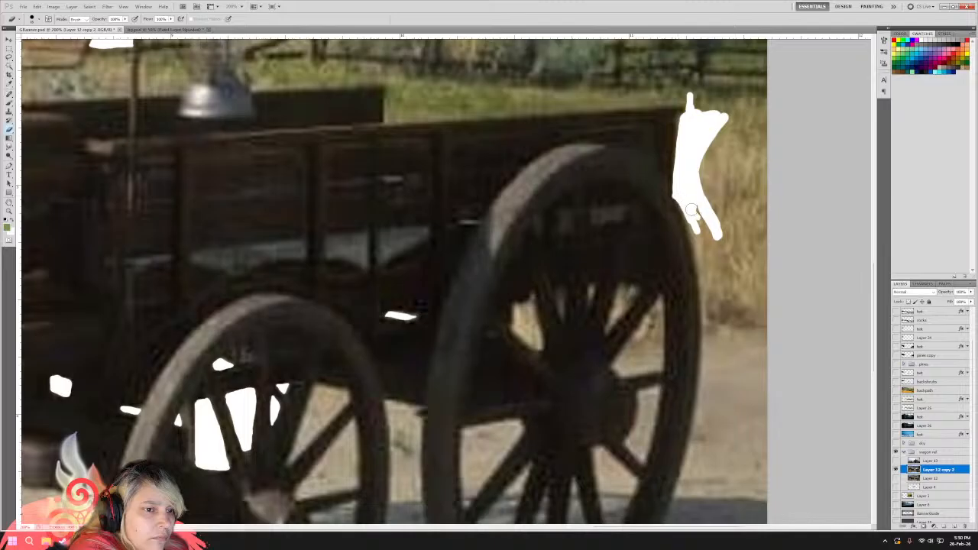
mouse_move(694, 229)
left_mouse_down()
mouse_move(707, 266)
mouse_move(718, 249)
mouse_move(706, 131)
mouse_move(714, 229)
mouse_move(732, 229)
mouse_move(722, 199)
left_mouse_up()
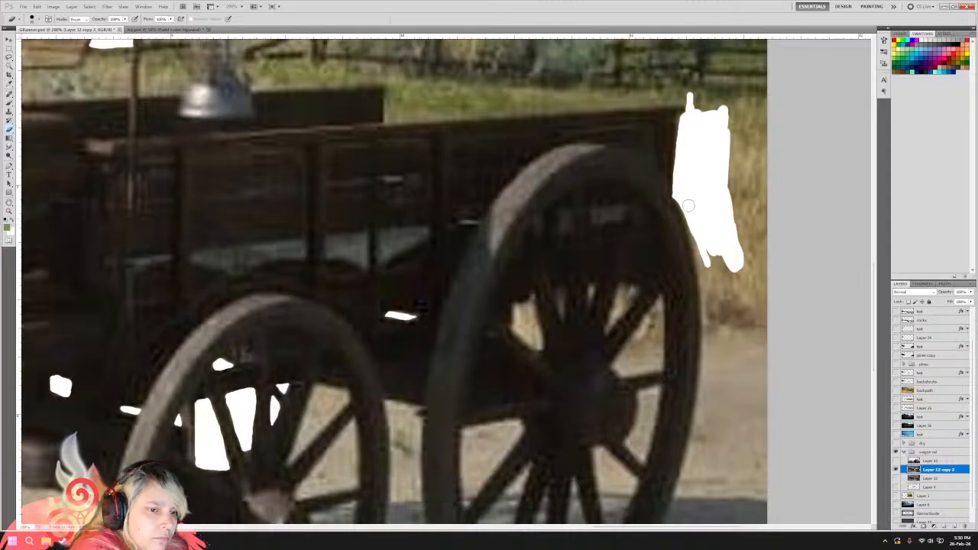
Refine the erased edge along the rear wheel's upper outer rim, undoing and redoing the stroke beside the tire.
left_click_drag(687, 212, 708, 269)
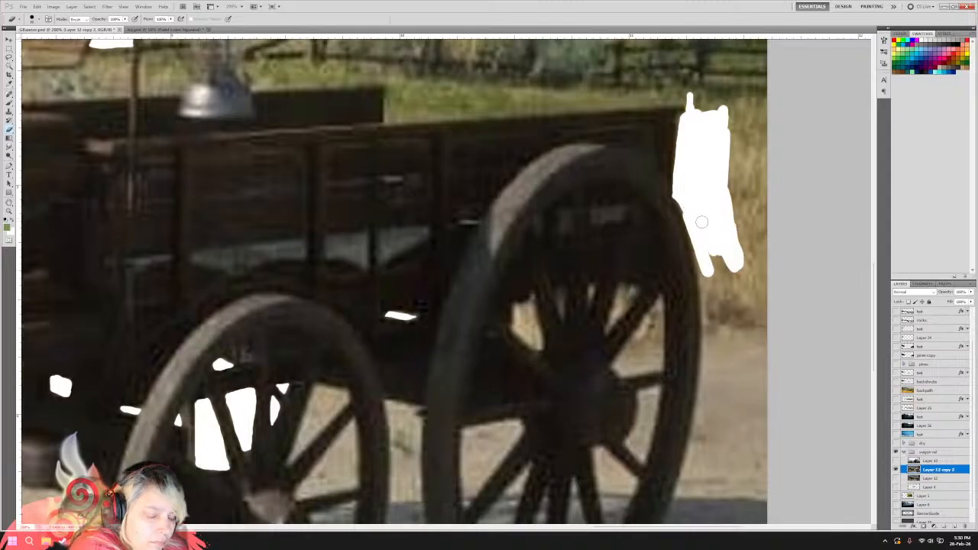
key("ctrl+z")
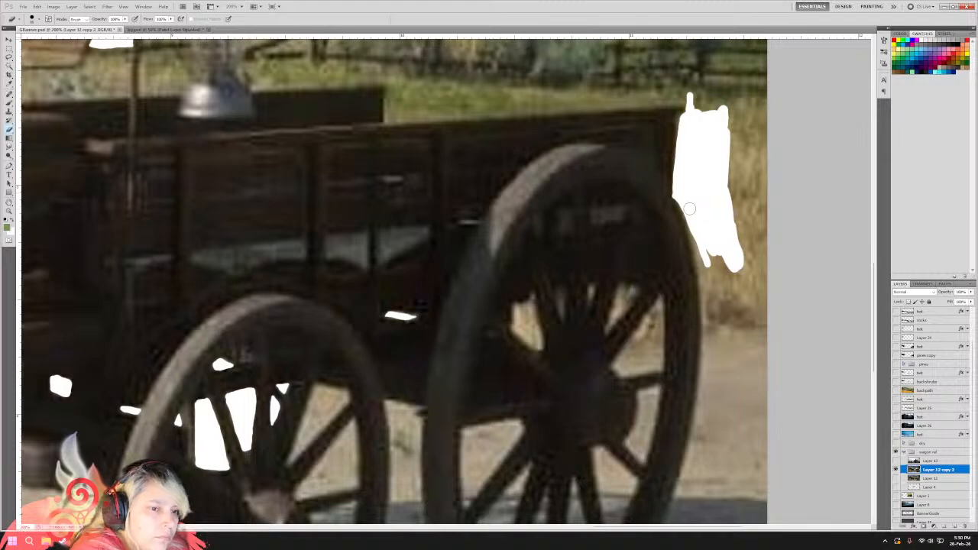
mouse_move(705, 245)
left_mouse_down()
mouse_move(689, 212)
mouse_move(709, 276)
left_mouse_up()
left_click_drag(687, 211, 705, 269)
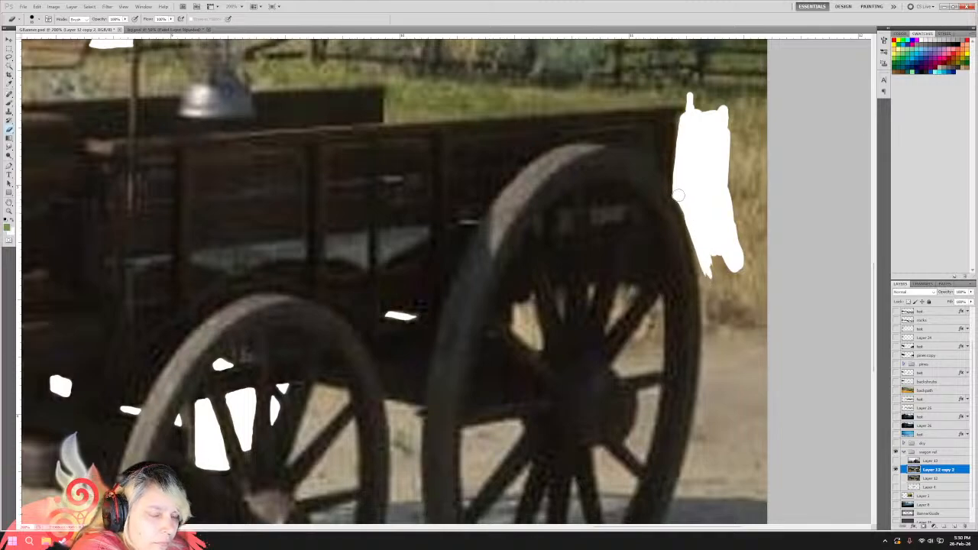
Erase the grass and sand beside the rear wheel's outer rim down to about hub height, undoing the first stroke.
scroll(868, 285, "down", 3)
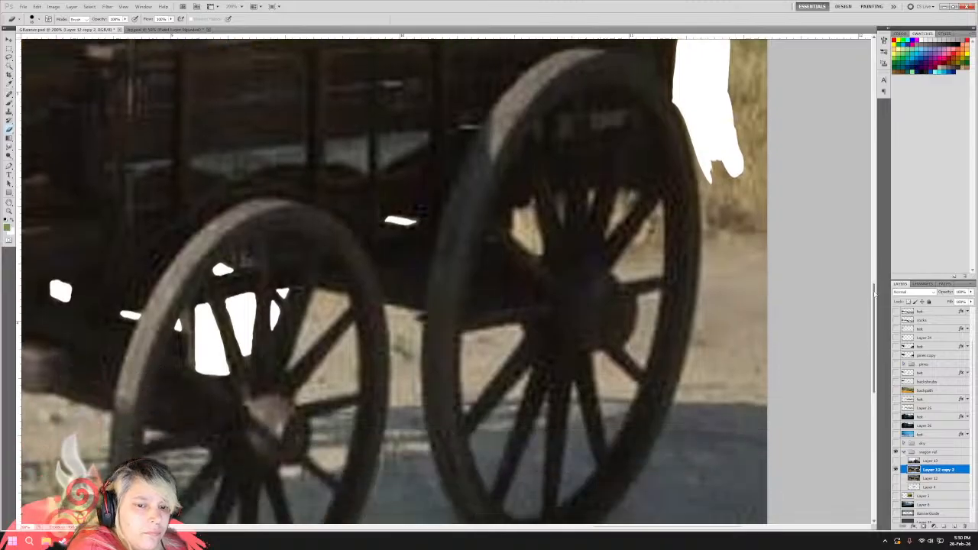
scroll(552, 372, "down", 3)
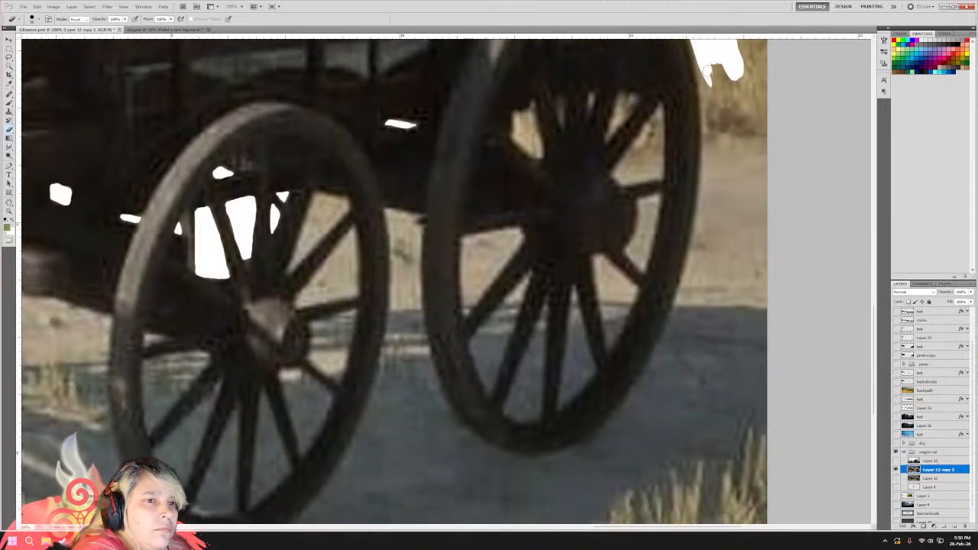
left_click_drag(703, 59, 711, 88)
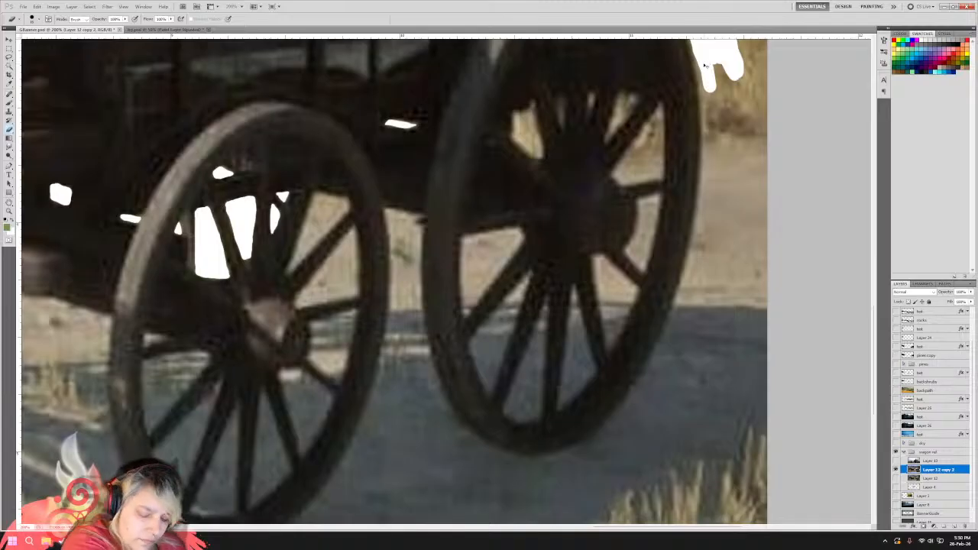
key("ctrl+z")
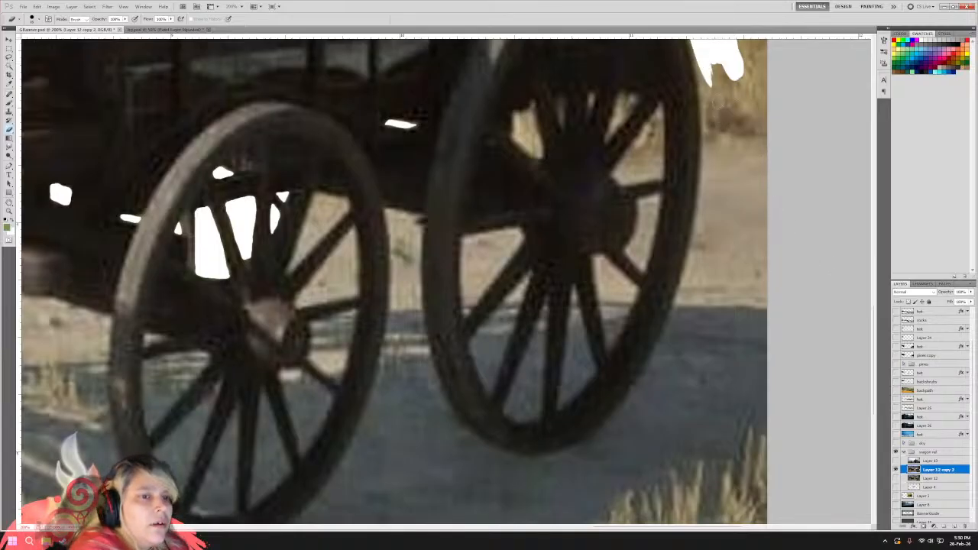
left_click_drag(707, 115, 693, 52)
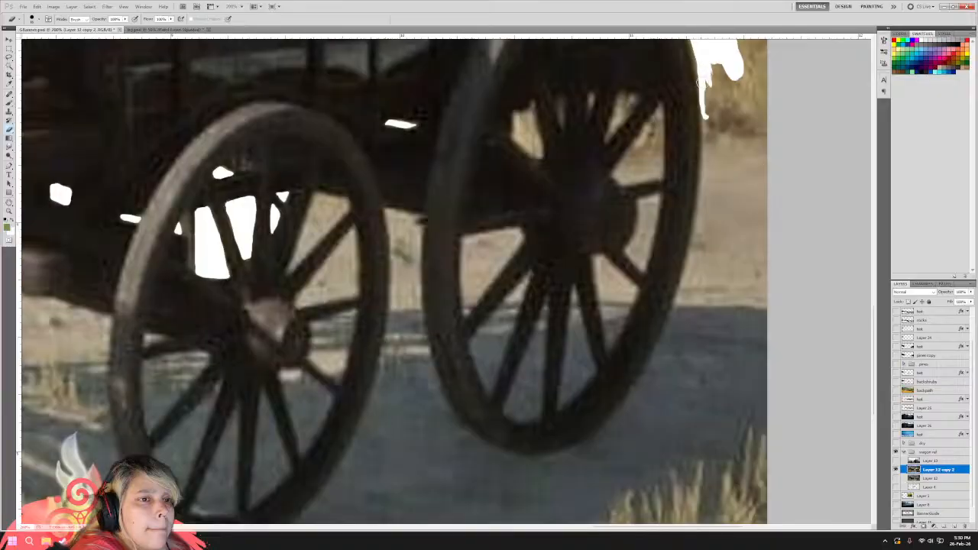
mouse_move(701, 92)
left_mouse_down()
mouse_move(707, 124)
mouse_move(716, 92)
mouse_move(728, 133)
mouse_move(720, 64)
mouse_move(742, 137)
left_mouse_up()
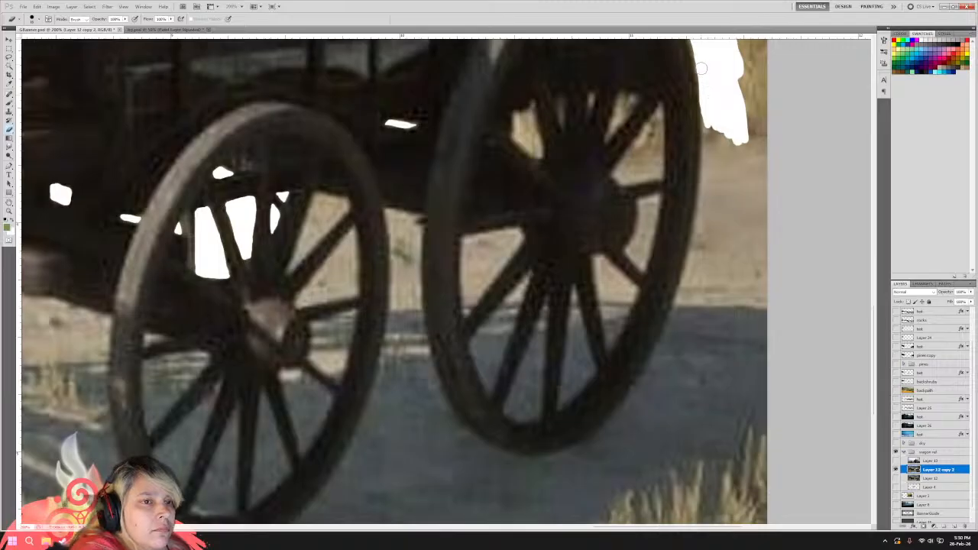
mouse_move(710, 107)
left_mouse_down()
mouse_move(703, 86)
mouse_move(701, 214)
left_mouse_up()
mouse_move(714, 107)
left_mouse_down()
mouse_move(706, 187)
mouse_move(731, 116)
mouse_move(722, 200)
mouse_move(745, 137)
mouse_move(745, 201)
left_mouse_up()
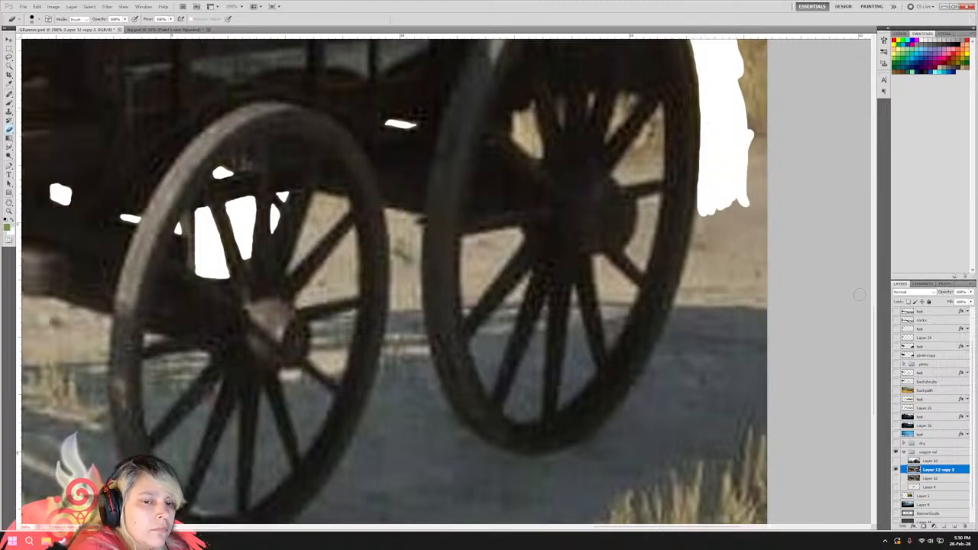
Erase the sand along the rear wheel's outer rim from hub height down to the shadow line, undoing poorly placed strokes.
scroll(704, 169, "down", 1)
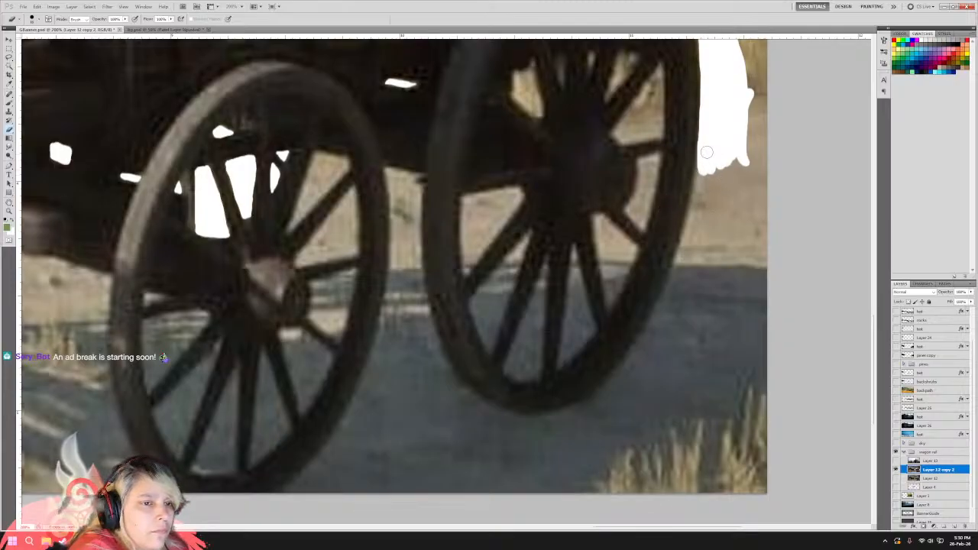
left_click_drag(702, 159, 670, 269)
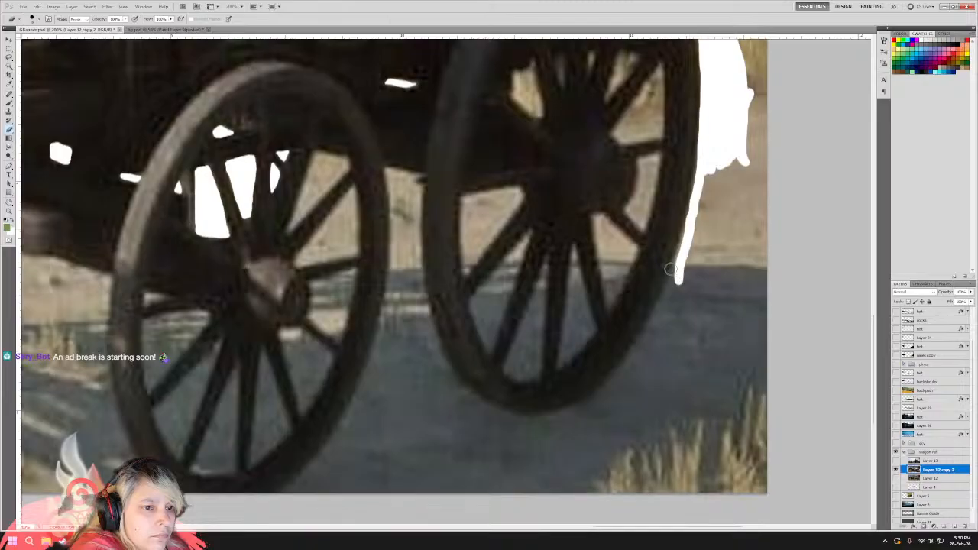
key("ctrl+z")
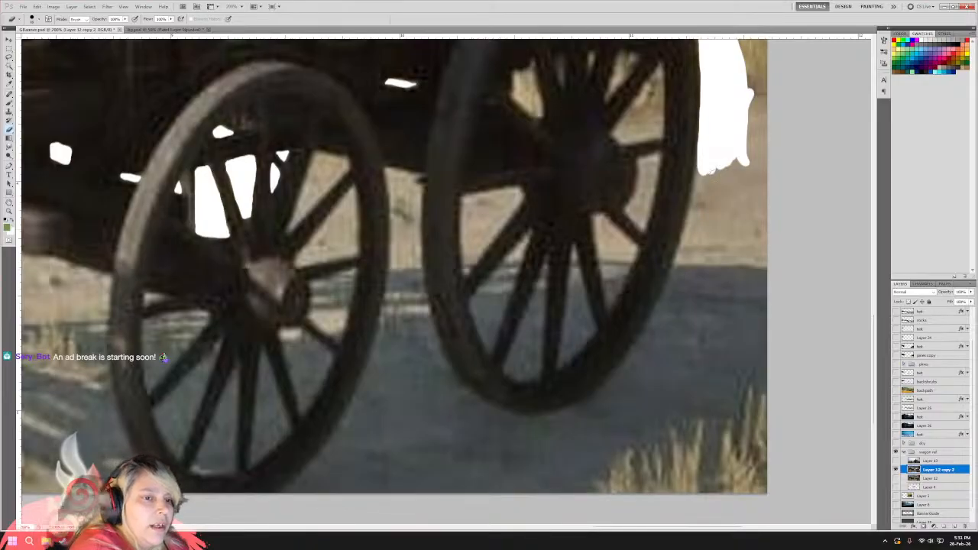
left_click_drag(700, 166, 693, 222)
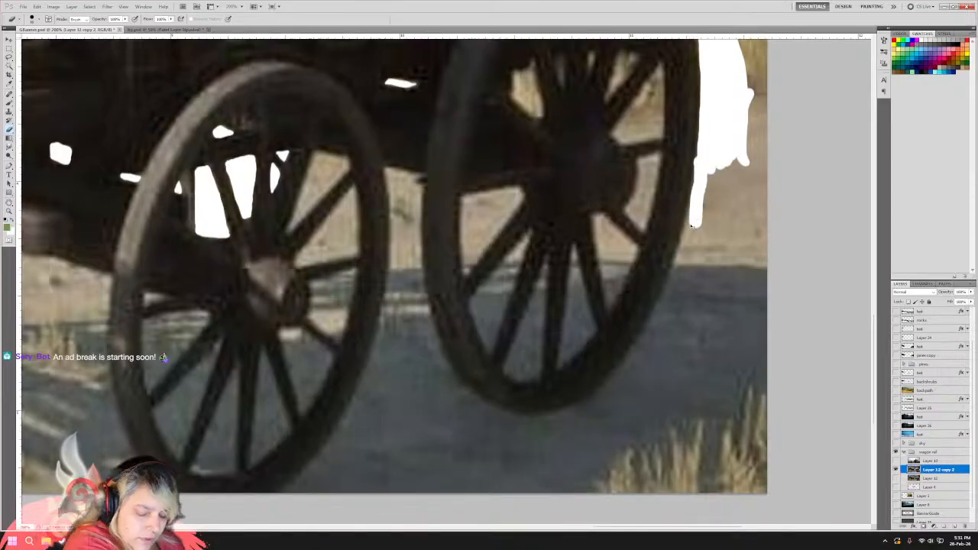
key("ctrl+z")
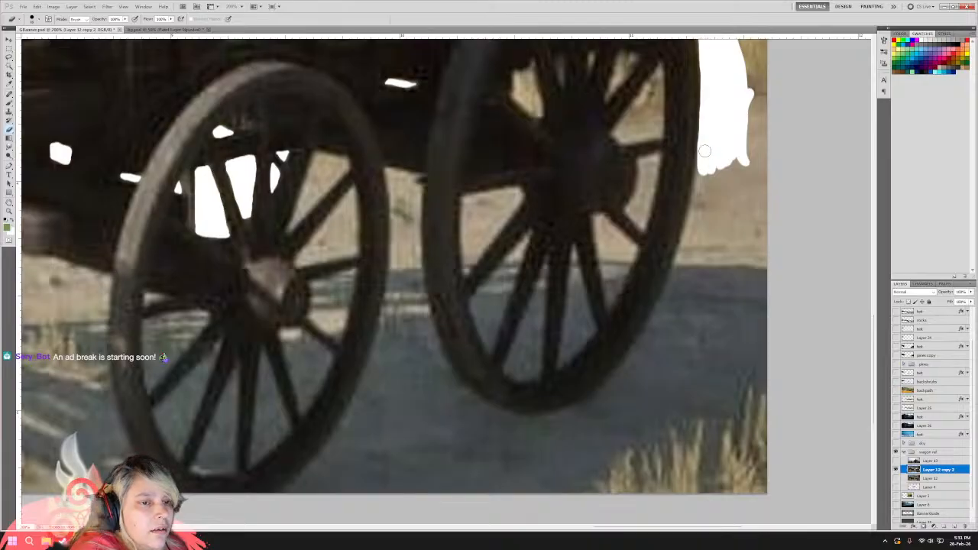
mouse_move(701, 159)
left_mouse_down()
mouse_move(670, 295)
mouse_move(713, 172)
mouse_move(686, 273)
left_mouse_up()
mouse_move(705, 190)
left_mouse_down()
mouse_move(685, 265)
mouse_move(730, 144)
mouse_move(698, 262)
mouse_move(717, 212)
mouse_move(706, 261)
mouse_move(670, 293)
mouse_move(674, 272)
mouse_move(620, 376)
left_mouse_up()
key("ctrl+z")
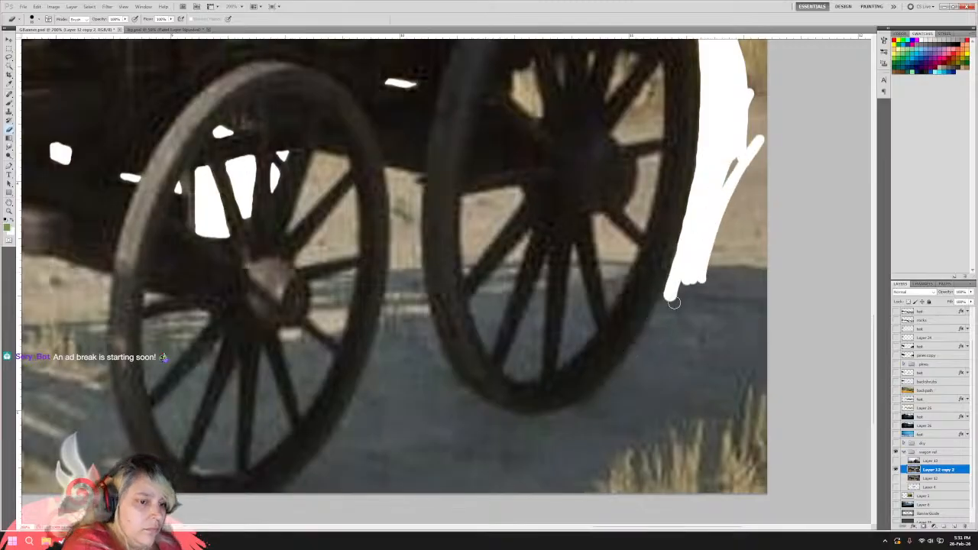
Erase the shadowed ground around the rear wheel's lower outer curve to the tire's bottom, undoing the stroke too close to the rim.
left_click_drag(670, 290, 630, 371)
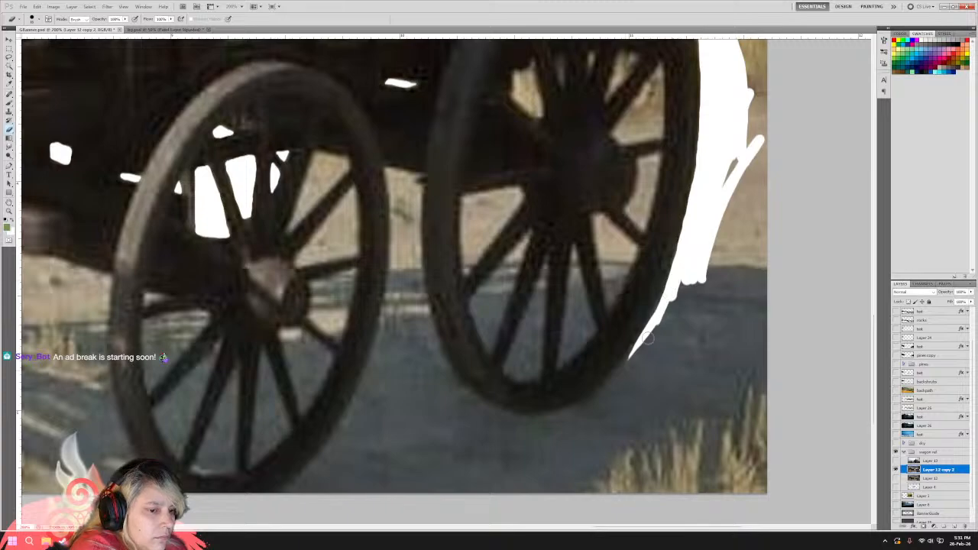
left_click_drag(655, 329, 582, 424)
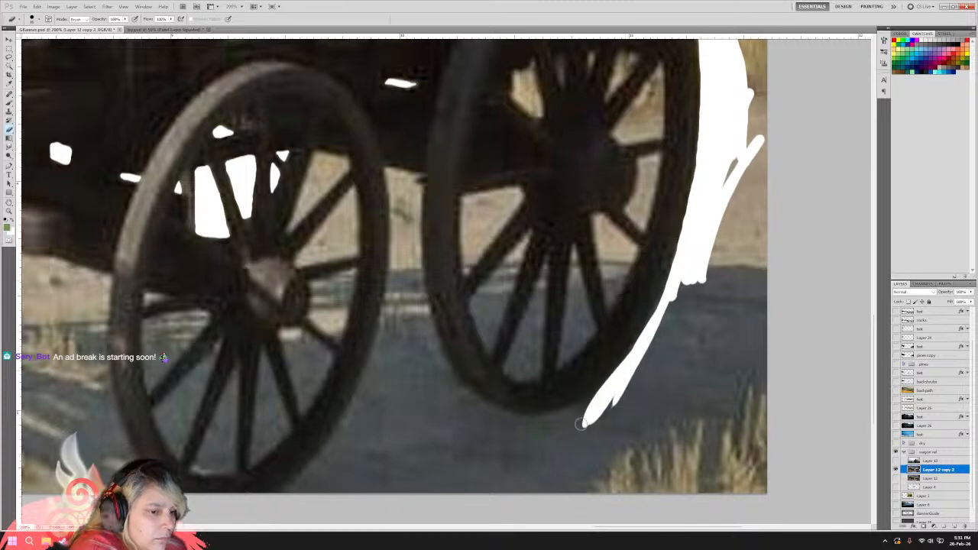
left_click_drag(648, 329, 569, 421)
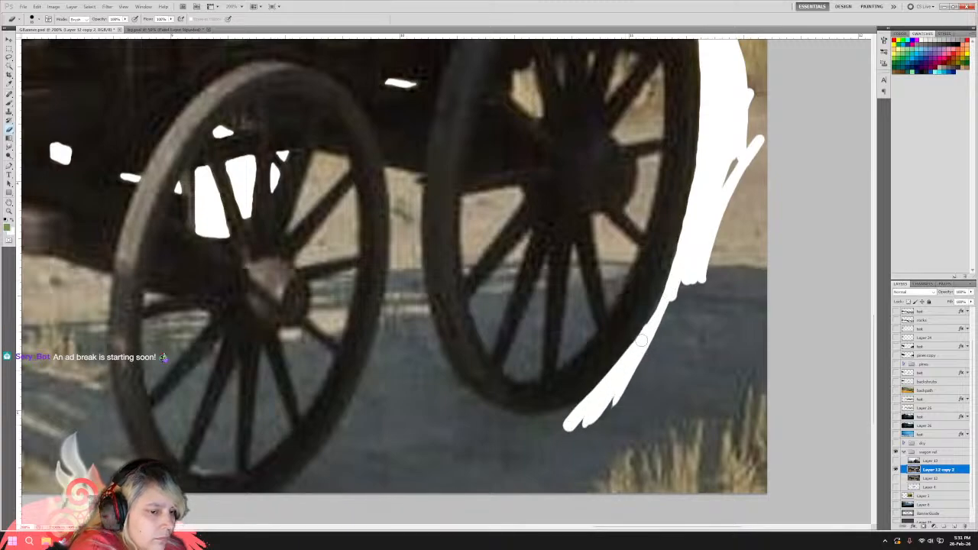
key("ctrl+z")
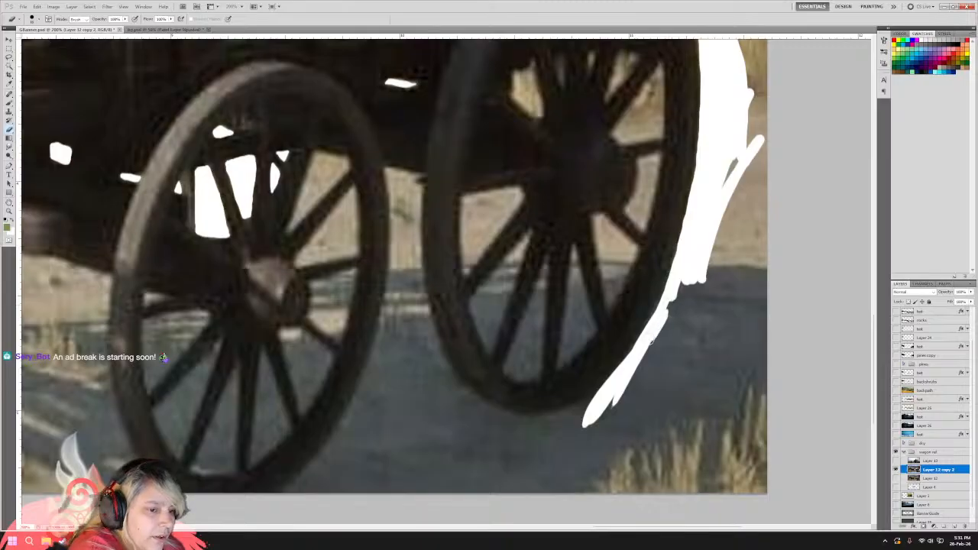
mouse_move(623, 359)
left_mouse_down()
mouse_move(563, 415)
mouse_move(533, 430)
left_mouse_up()
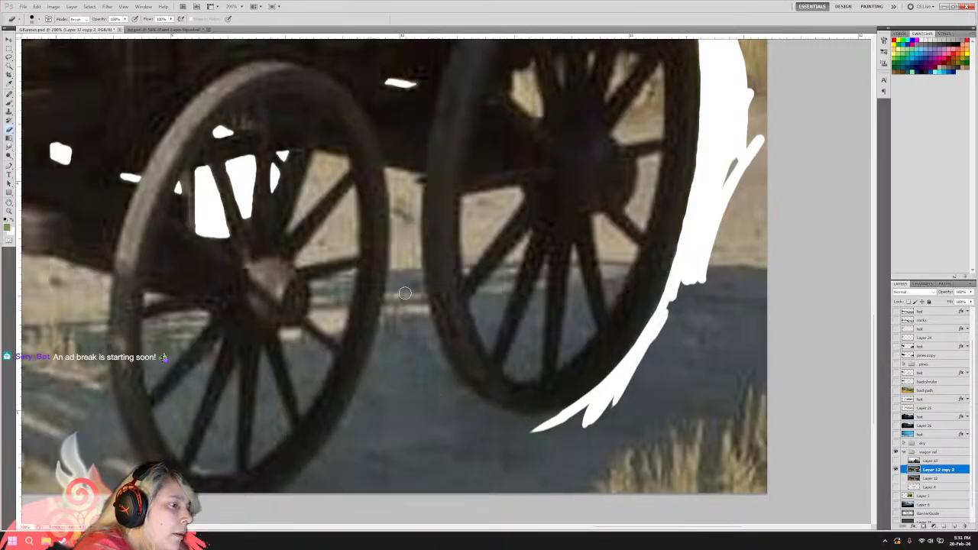
Erase the ground along the rear wheel's lower front-facing rim and beneath the tire, joining the cleared outer curve.
left_click_drag(419, 309, 445, 365)
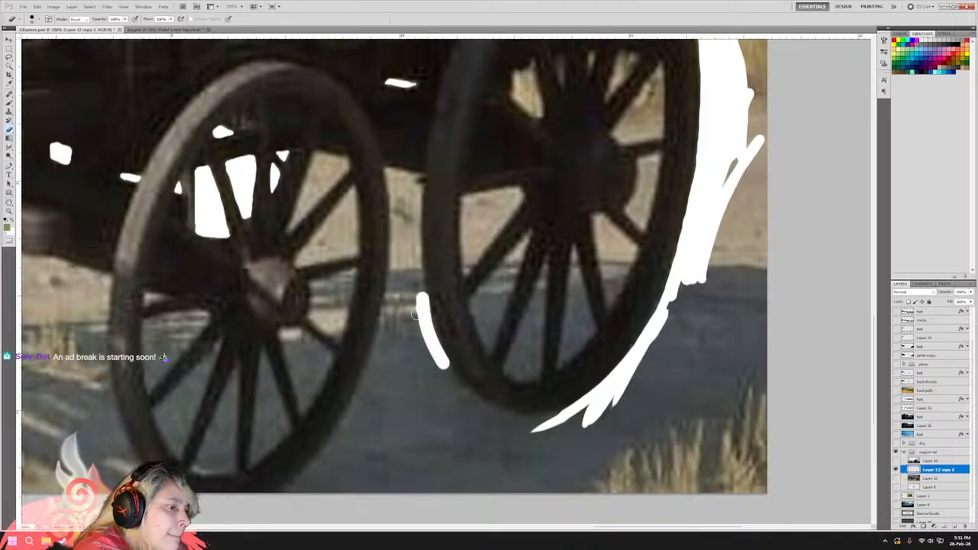
key("ctrl+z")
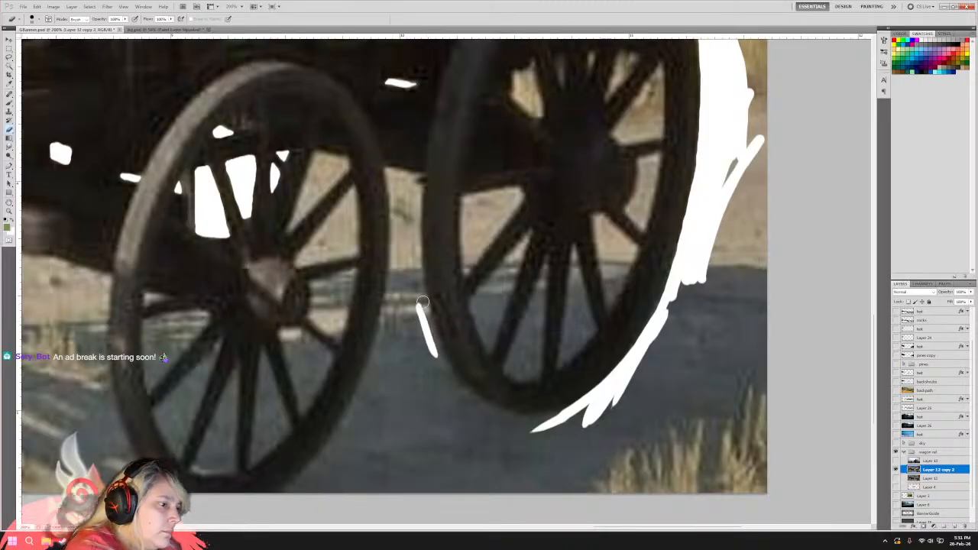
mouse_move(417, 289)
left_mouse_down()
mouse_move(471, 390)
mouse_move(499, 410)
mouse_move(585, 420)
left_mouse_up()
left_click_drag(496, 413, 605, 418)
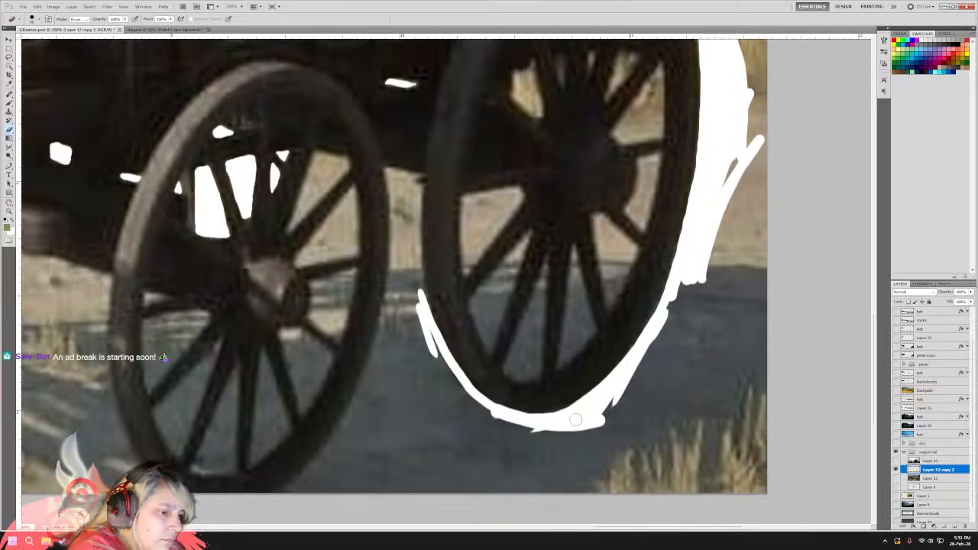
Erase the strip of sand directly beneath the wagon bed between the two wheels, undoing the first stroke.
left_click_drag(411, 181, 407, 191)
key("ctrl+z")
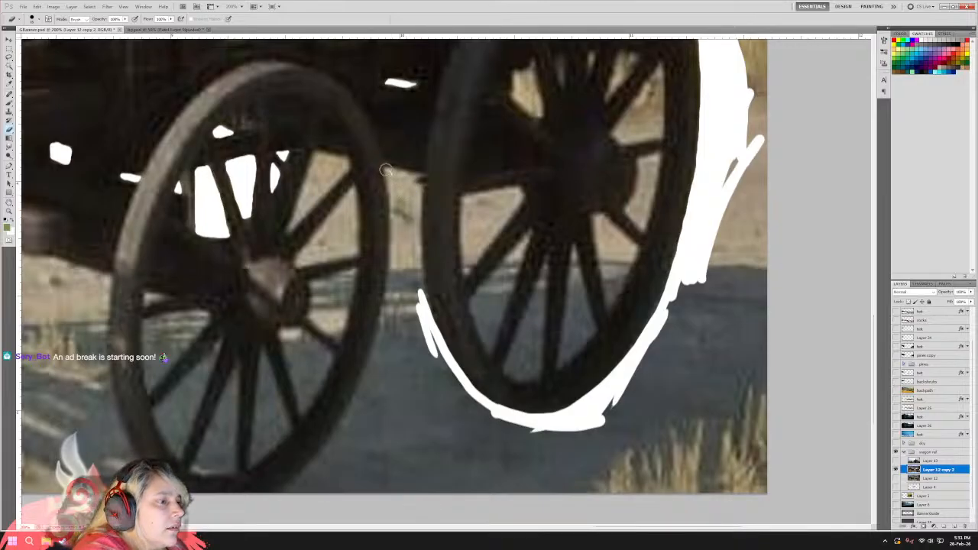
left_click_drag(386, 170, 421, 175)
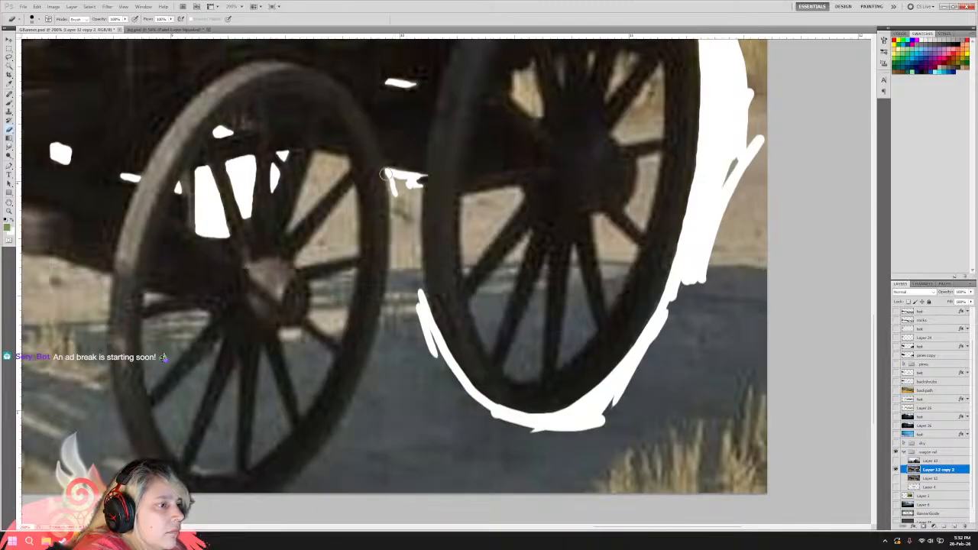
left_click_drag(385, 172, 397, 226)
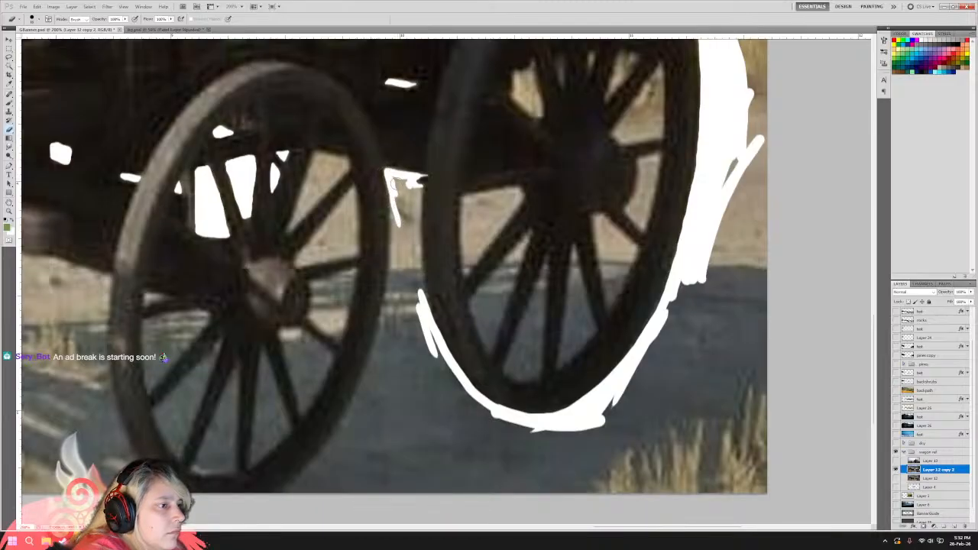
mouse_move(401, 185)
left_mouse_down()
mouse_move(399, 223)
mouse_move(389, 176)
mouse_move(408, 271)
left_mouse_up()
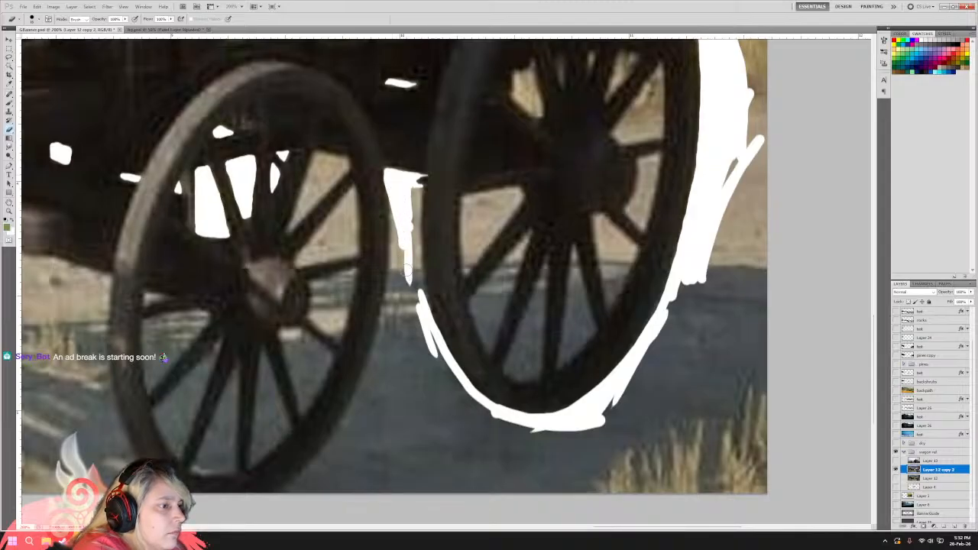
left_click_drag(392, 185, 400, 248)
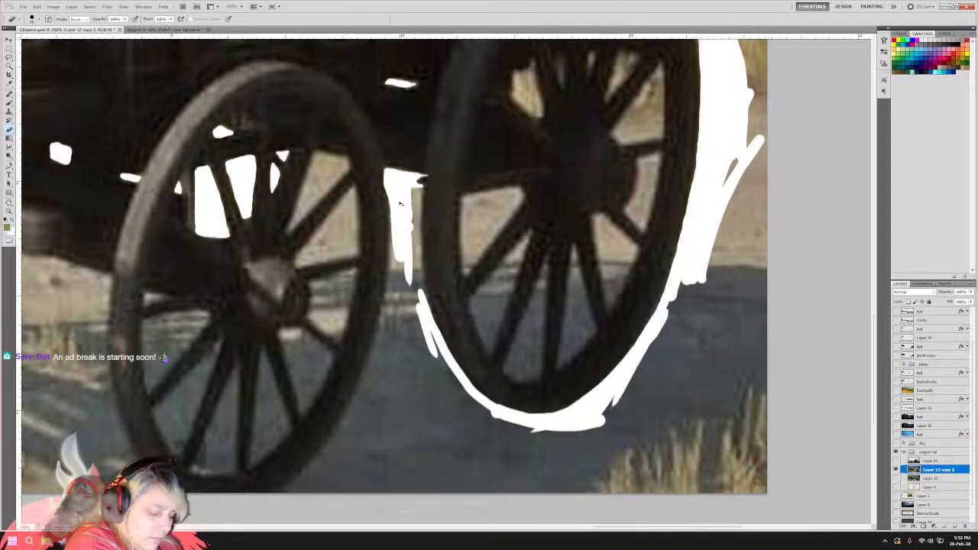
key("ctrl+z")
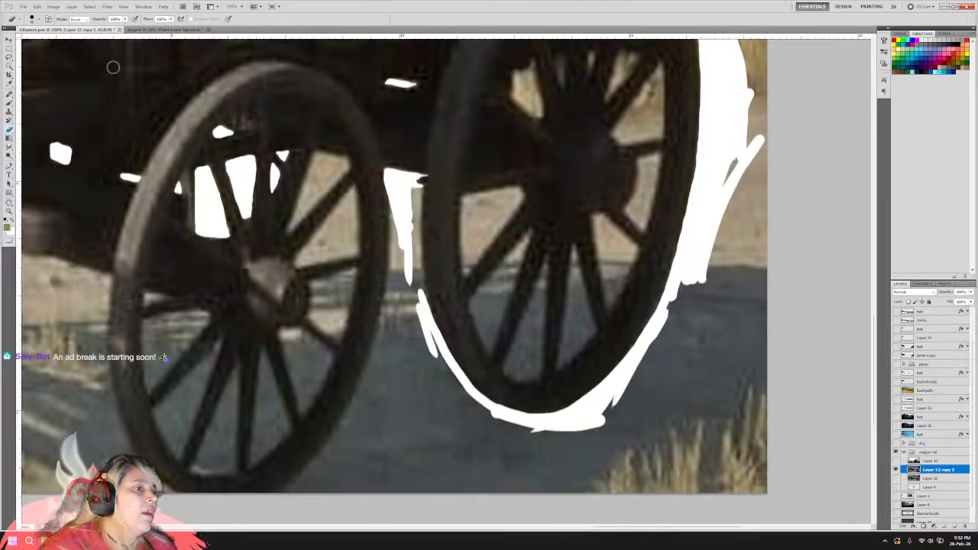
left_click(36, 6)
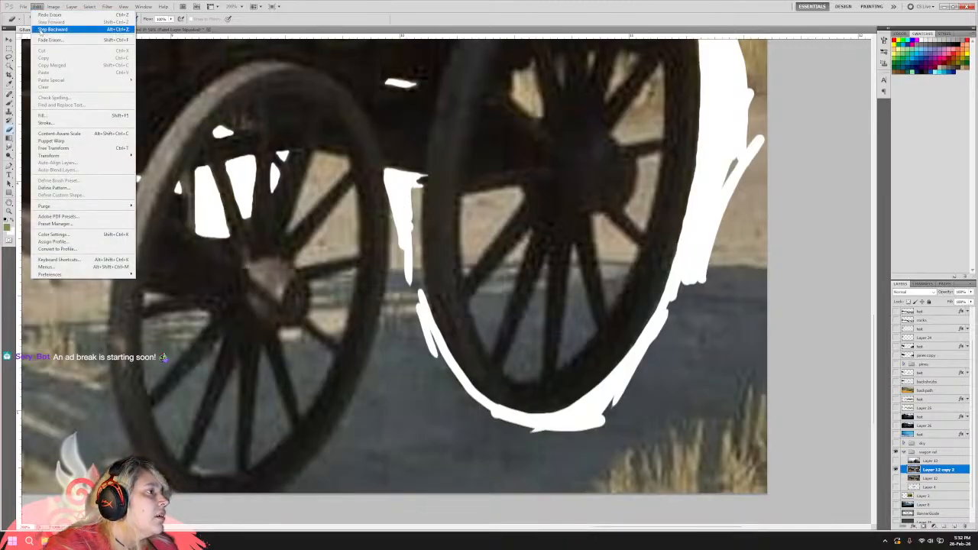
left_click(45, 25)
left_click(37, 6)
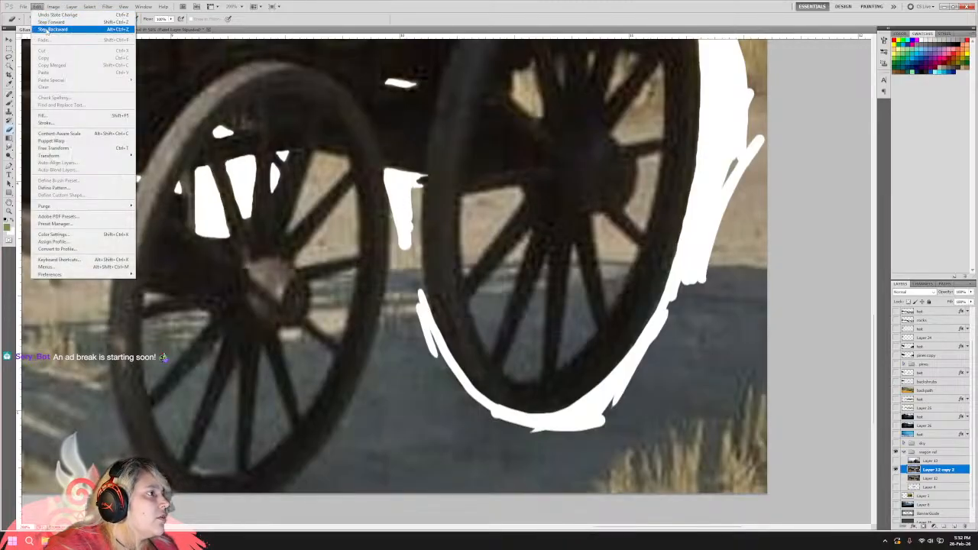
left_click(46, 26)
left_click(36, 6)
left_click(47, 28)
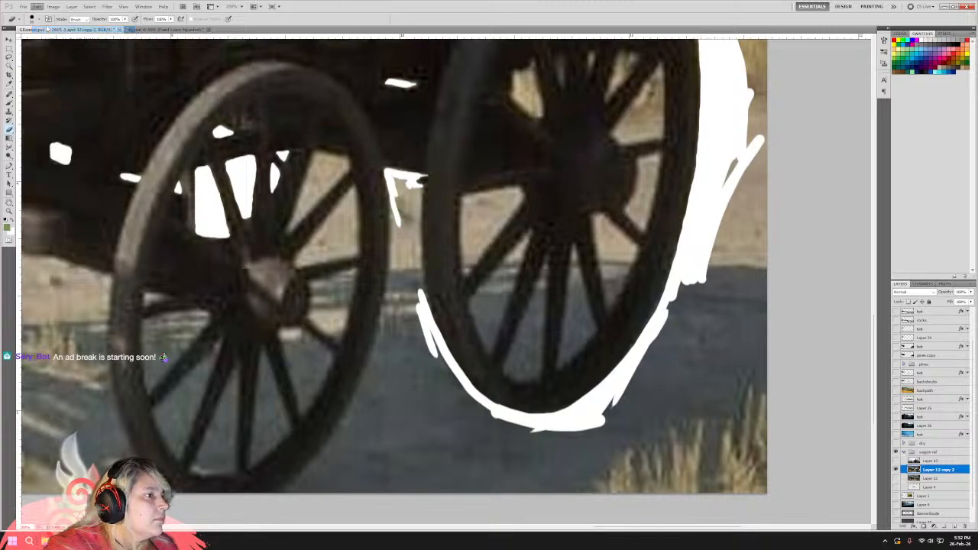
left_click(36, 6)
left_click(47, 28)
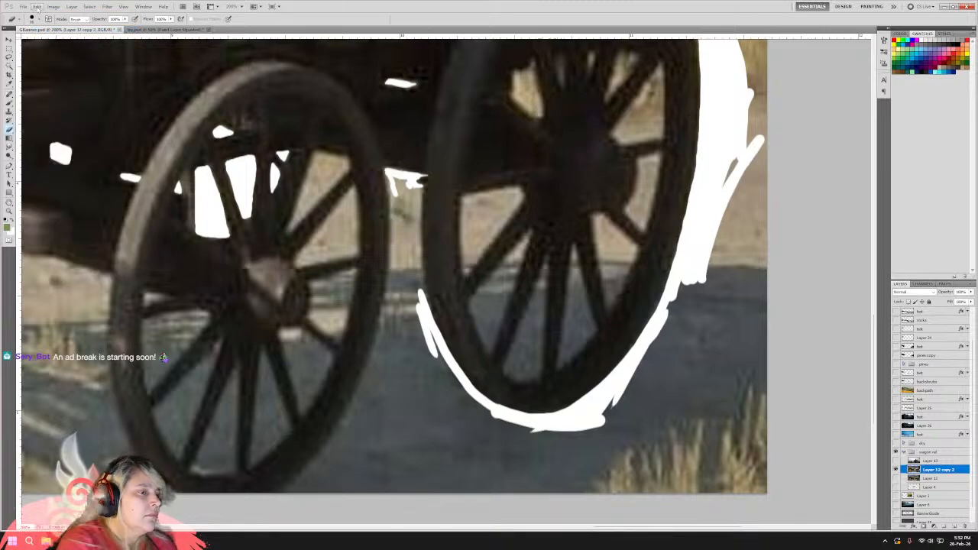
Erase a strip of ground down the gap between the wheels, from the wagon bed to the rear wheel's cleared lower curve.
mouse_move(395, 202)
left_mouse_down()
mouse_move(402, 233)
mouse_move(391, 183)
mouse_move(393, 197)
left_mouse_up()
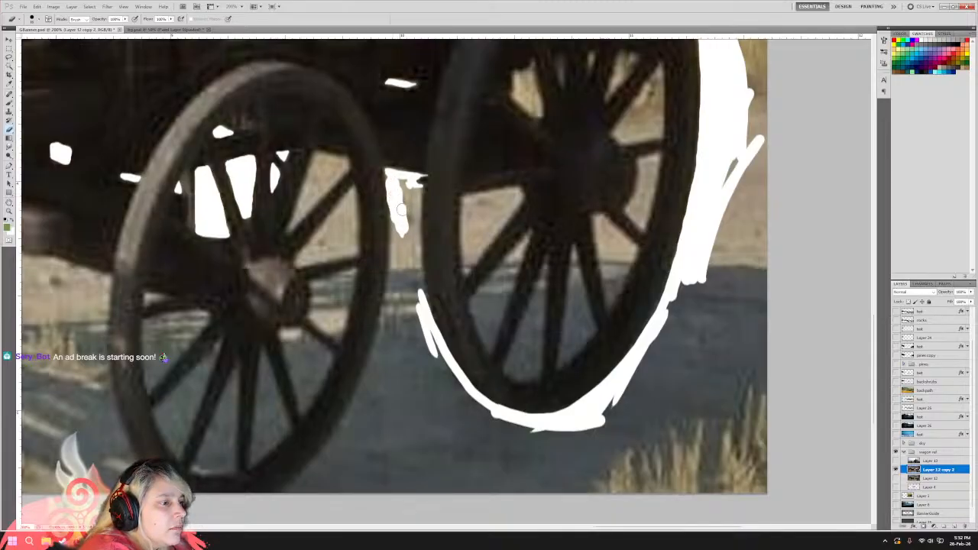
key("ctrl+z")
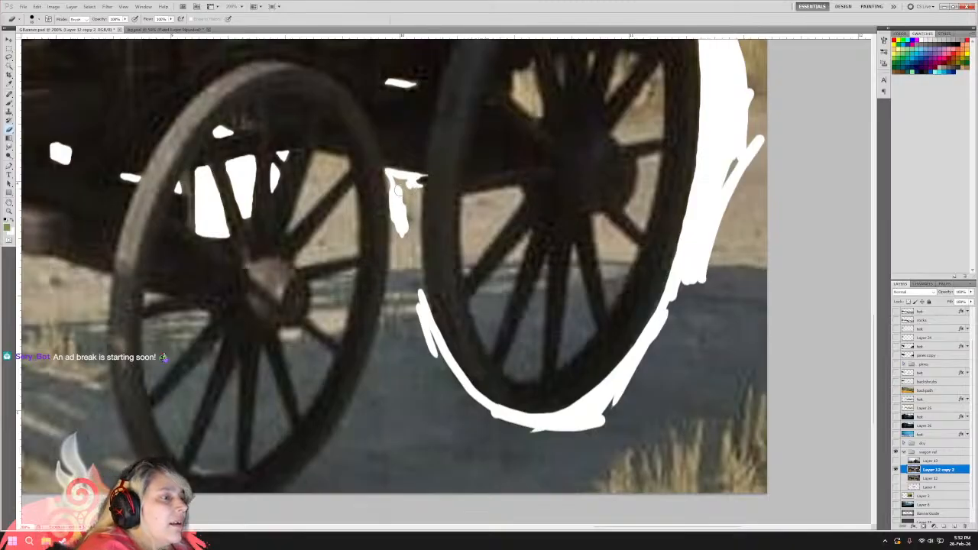
left_click_drag(389, 175, 388, 191)
key("ctrl+z")
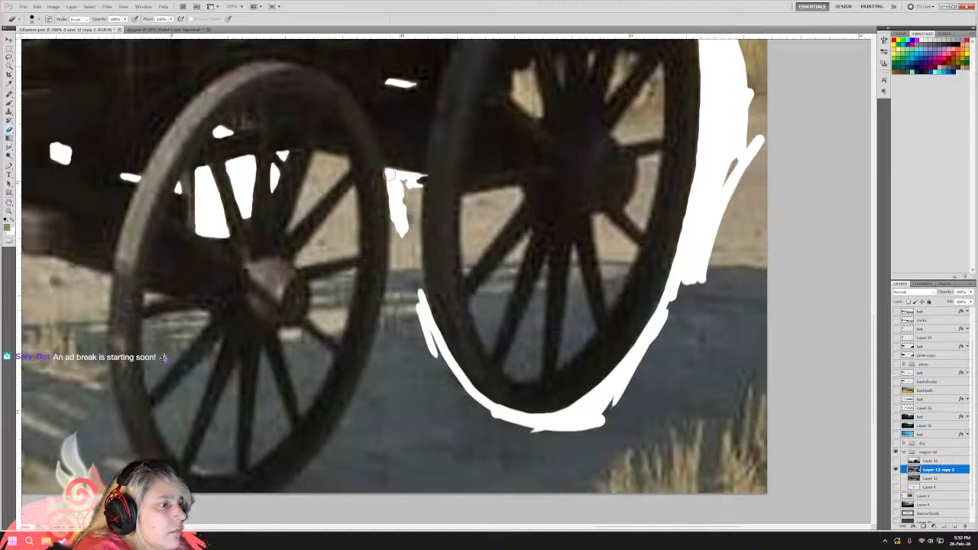
mouse_move(398, 182)
left_mouse_down()
mouse_move(404, 218)
mouse_move(409, 205)
left_mouse_up()
mouse_move(414, 331)
left_mouse_down()
mouse_move(403, 229)
mouse_move(414, 317)
left_mouse_up()
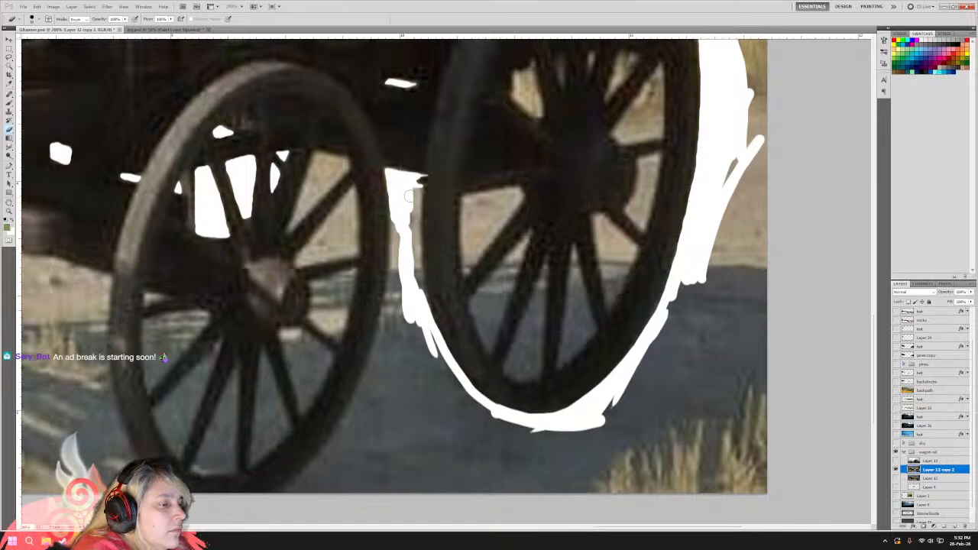
Erase the remaining sand along the rear wheel's front-facing rim below the wagon bed, undoing the stroke that cuts into the tire.
left_click_drag(420, 187, 423, 315)
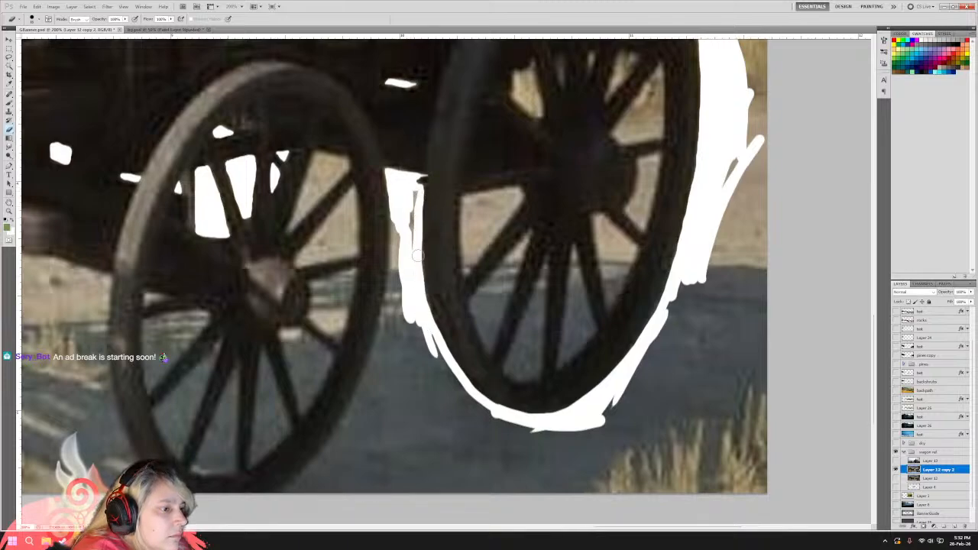
mouse_move(411, 211)
left_mouse_down()
mouse_move(411, 271)
mouse_move(415, 193)
mouse_move(411, 271)
left_mouse_up()
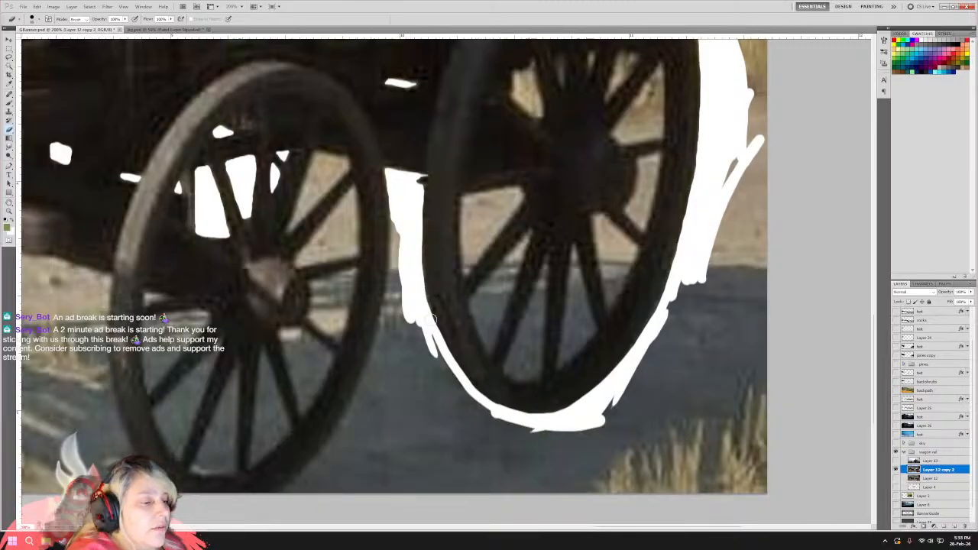
left_click_drag(428, 314, 411, 273)
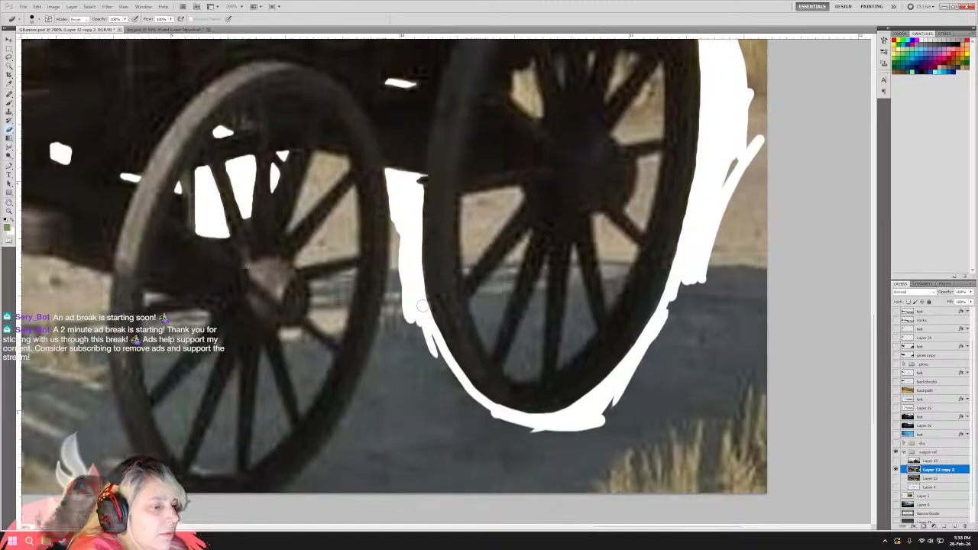
left_click_drag(432, 320, 417, 234)
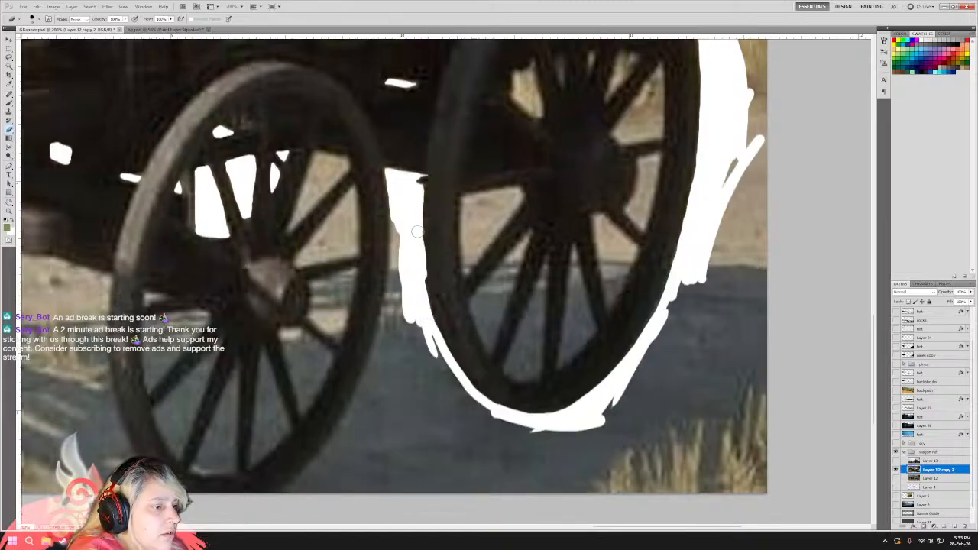
key("ctrl+z")
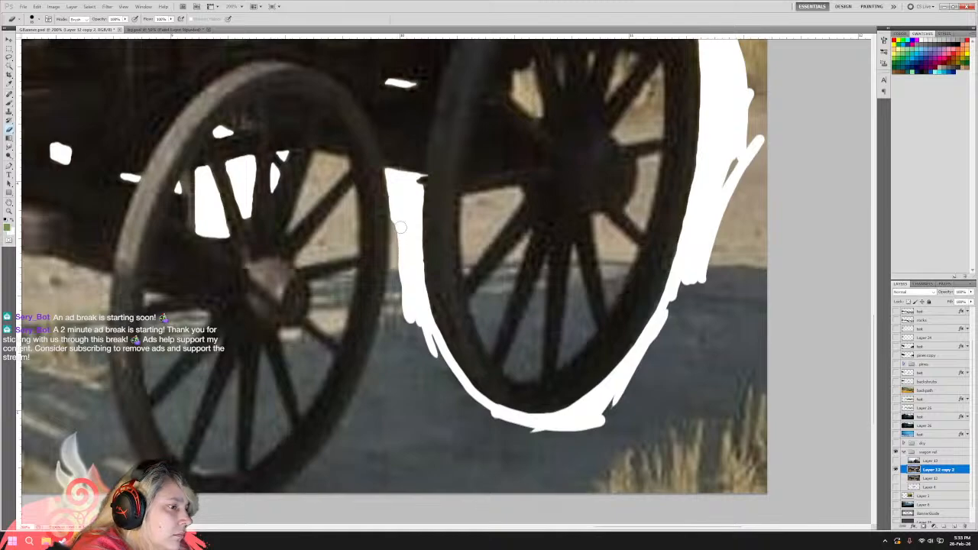
Erase the ground along the front wheel's rear-facing rim down into the shadow, undoing the last stroke over the tire.
left_click_drag(394, 222, 403, 377)
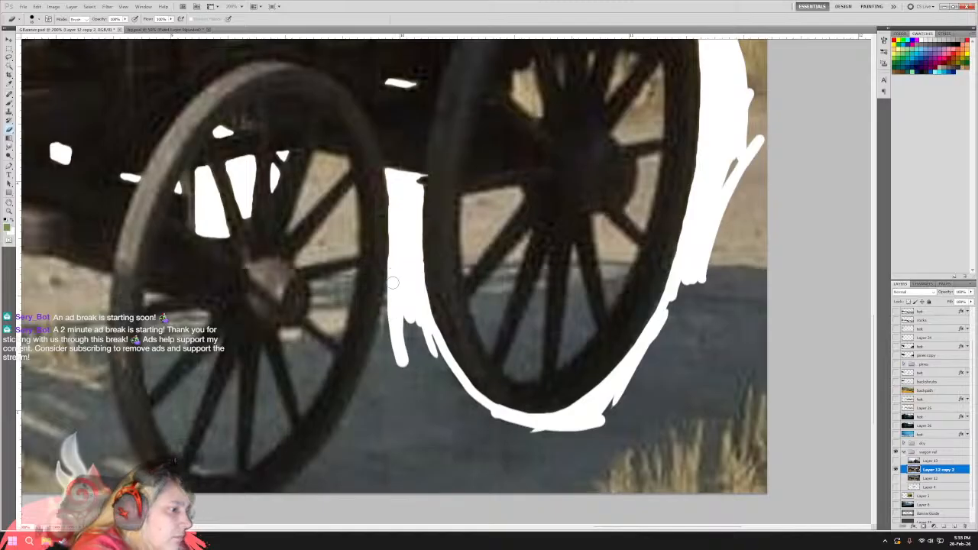
left_click_drag(393, 283, 387, 339)
left_click_drag(382, 287, 386, 365)
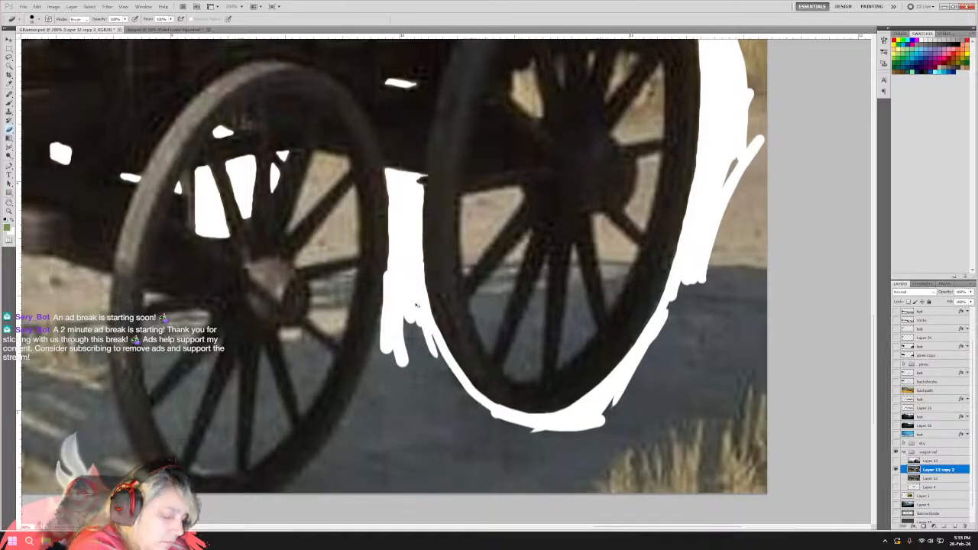
key("ctrl+z")
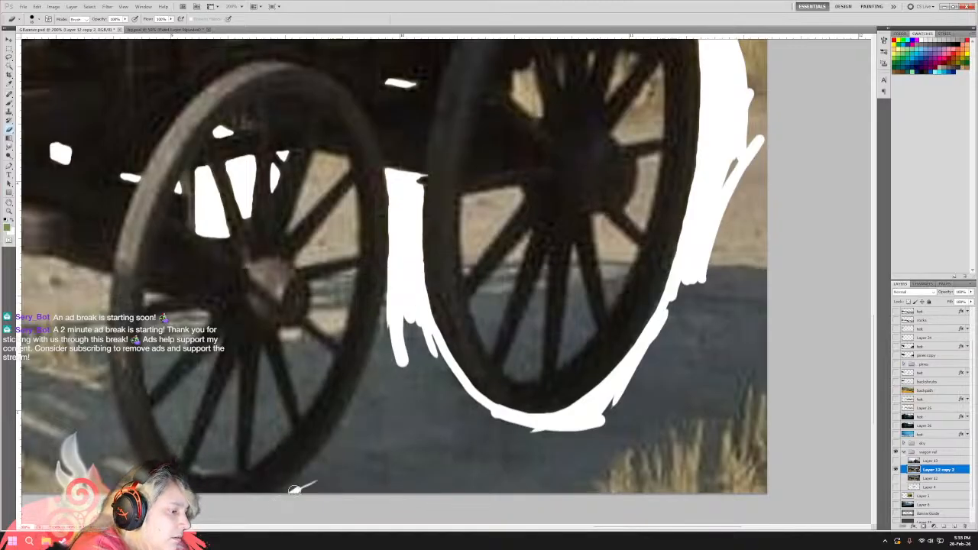
Erase the shadowed ground beside the front wheel's lower rear curve at the image's bottom edge, stepping back the last stroke.
mouse_move(280, 494)
left_mouse_down()
mouse_move(274, 500)
mouse_move(345, 434)
mouse_move(324, 466)
mouse_move(370, 428)
mouse_move(356, 411)
left_mouse_up()
mouse_move(332, 453)
left_mouse_down()
mouse_move(348, 417)
mouse_move(328, 449)
mouse_move(356, 425)
left_mouse_up()
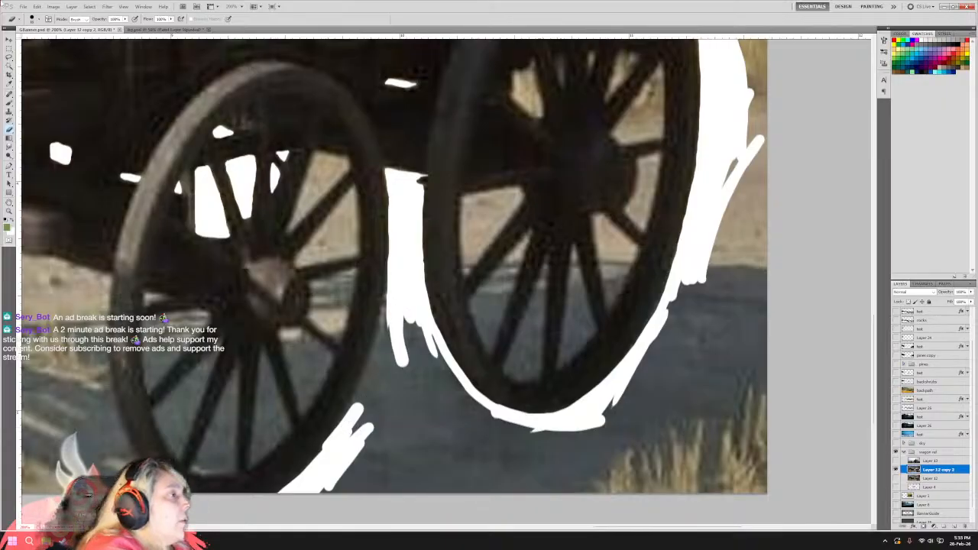
left_click(36, 6)
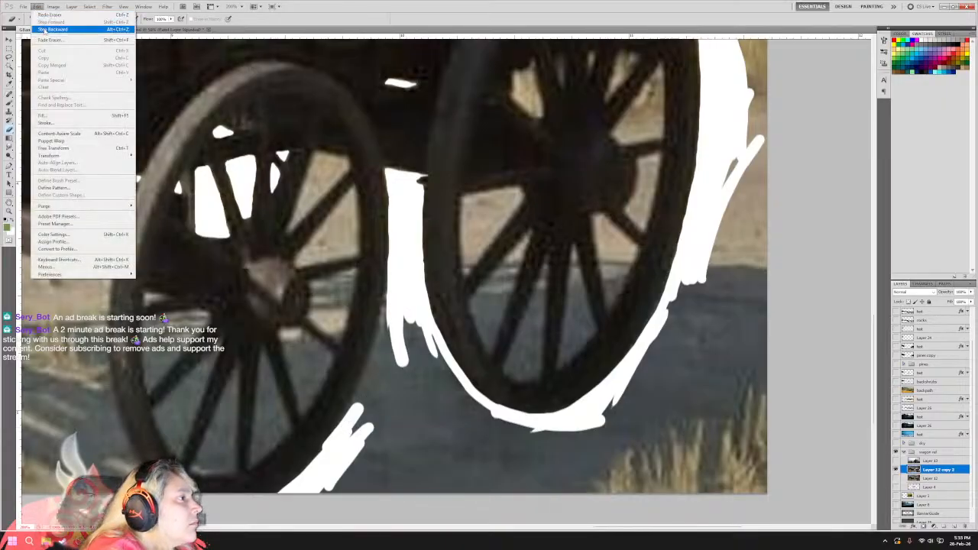
left_click(57, 27)
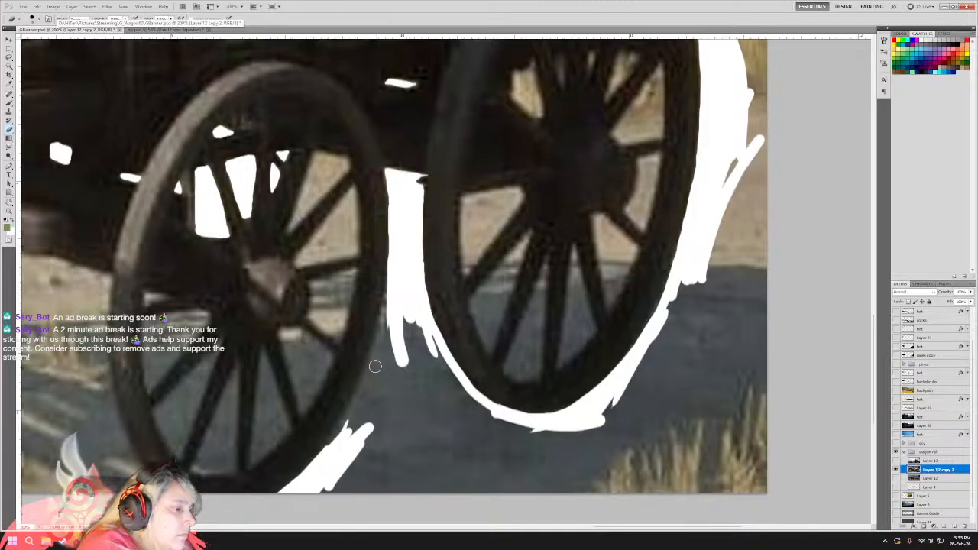
Erase the shadowed ground along the front wheel's rear rim between the two cleared areas, joining them into one edge.
left_click_drag(375, 365, 390, 316)
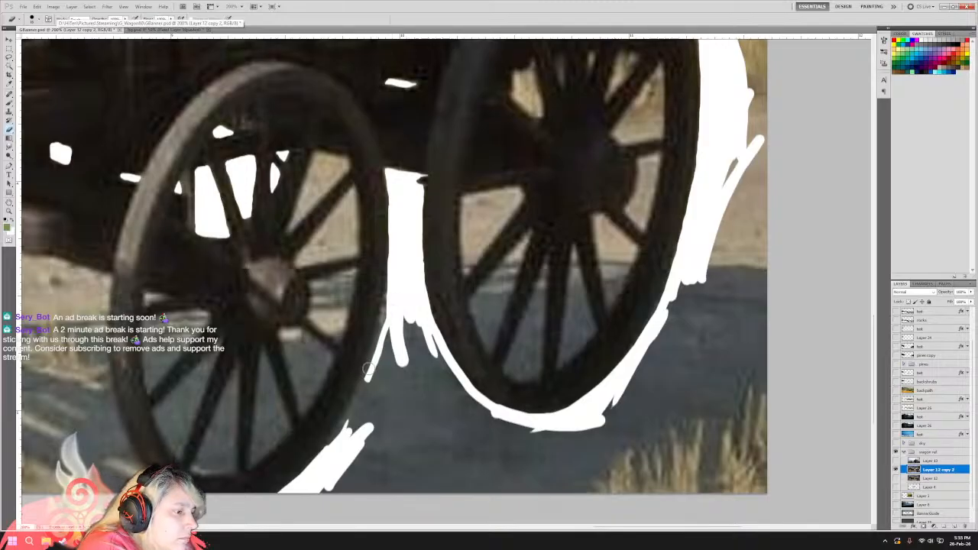
mouse_move(369, 369)
left_mouse_down()
mouse_move(388, 303)
mouse_move(373, 365)
left_mouse_up()
key("ctrl+z")
left_click_drag(392, 280, 367, 388)
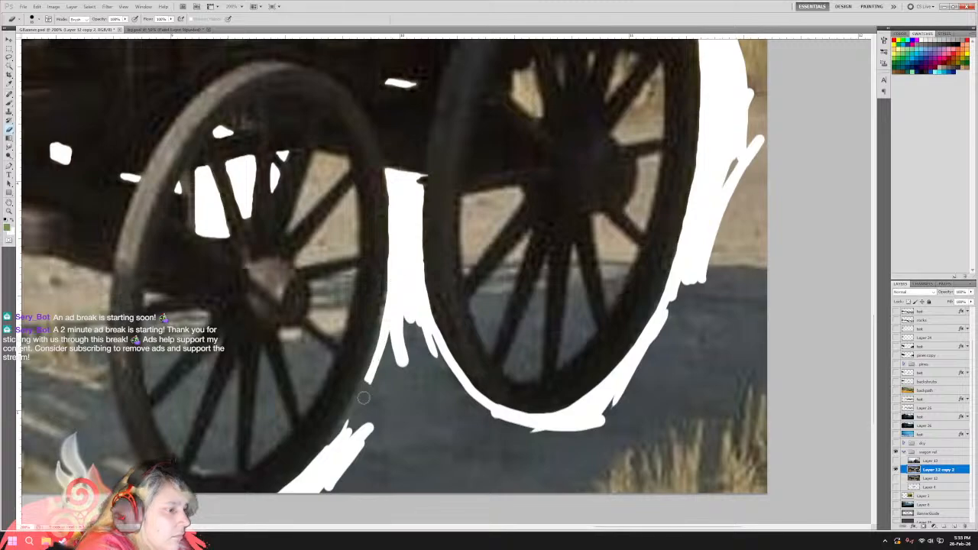
left_click_drag(388, 318, 344, 433)
left_click_drag(377, 366, 328, 459)
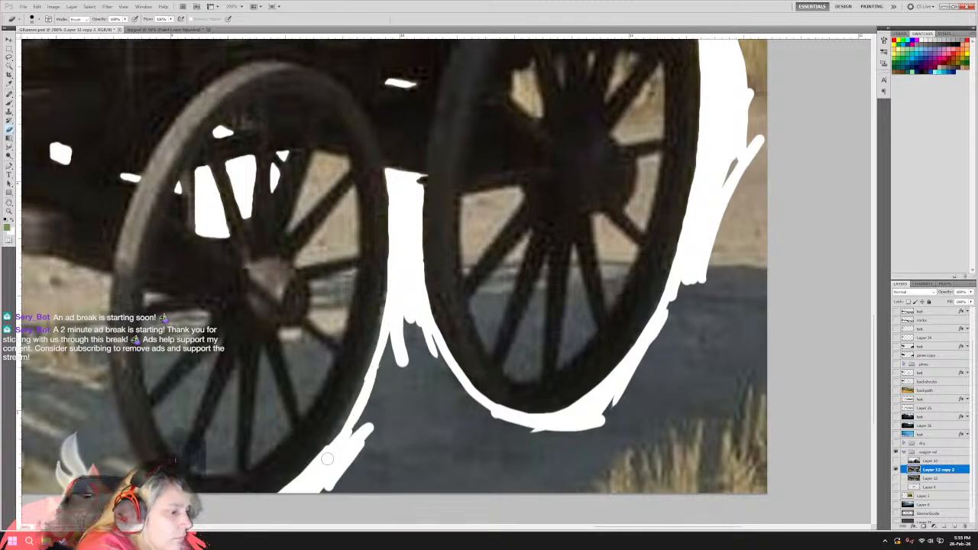
Smooth the cleared edge along the front wheel's lower rear curve, undoing strokes that cut into the tire.
left_click_drag(366, 372, 307, 462)
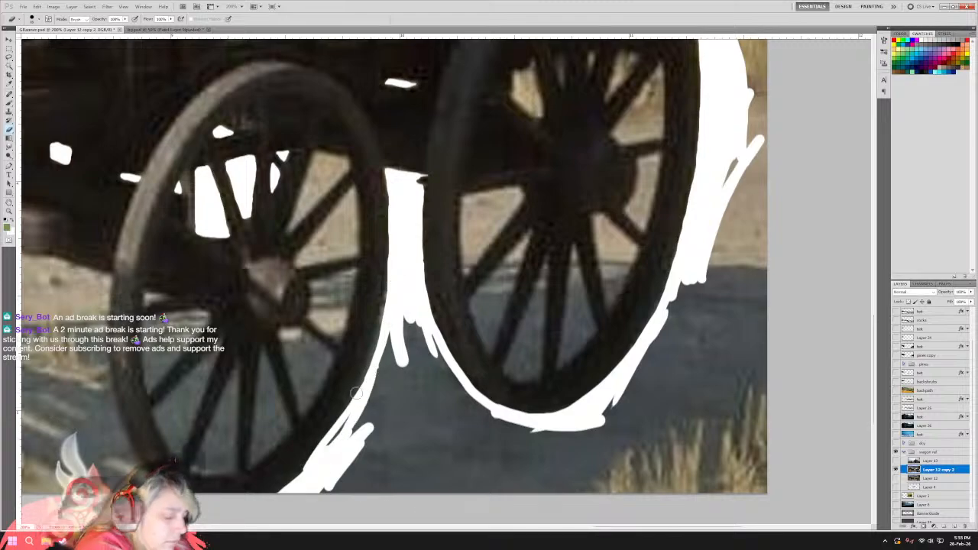
key("ctrl+z")
left_click_drag(370, 373, 316, 468)
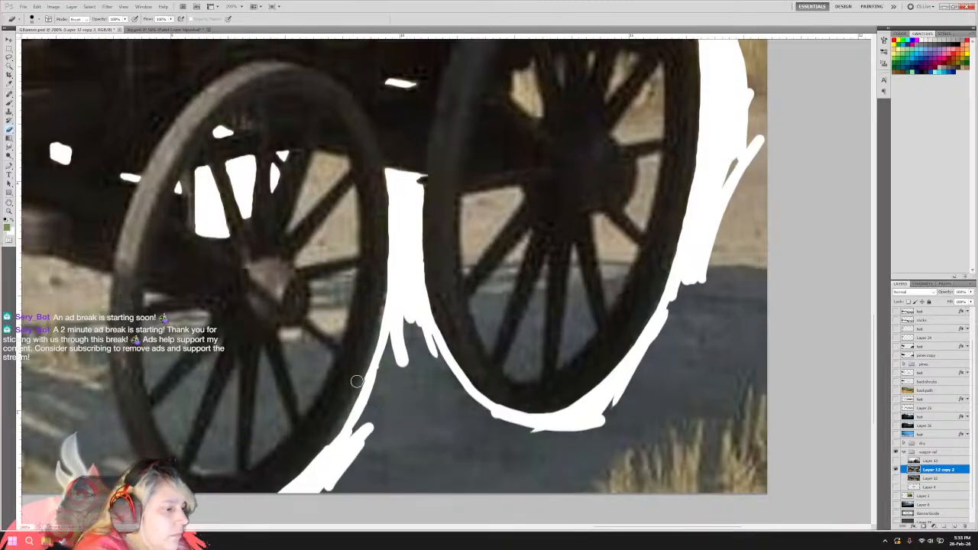
left_click_drag(370, 372, 328, 445)
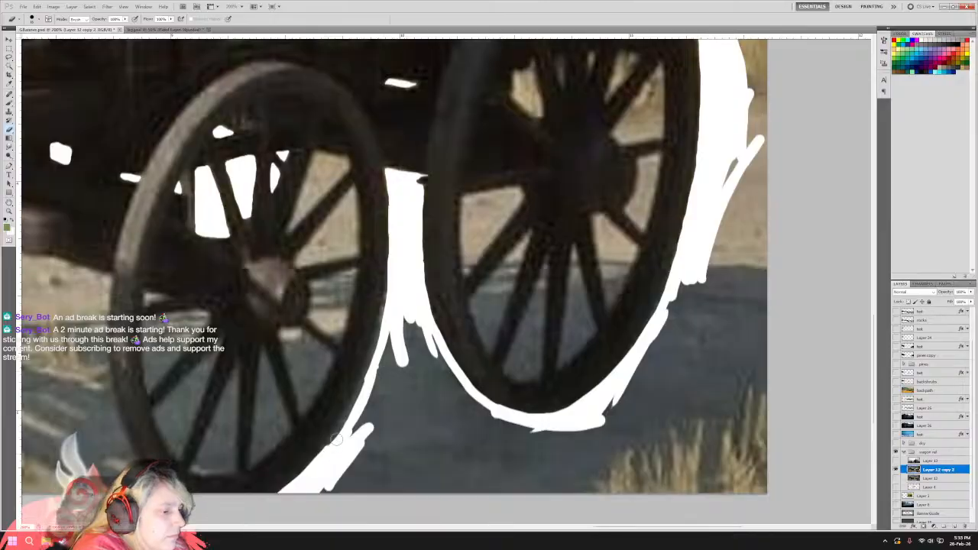
left_click_drag(339, 435, 386, 374)
key("ctrl+z")
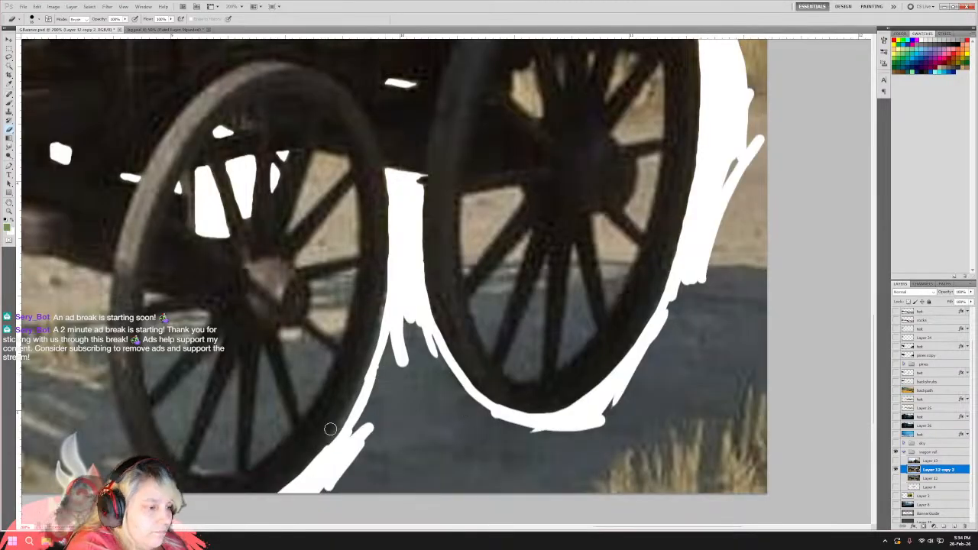
left_click_drag(327, 451, 363, 399)
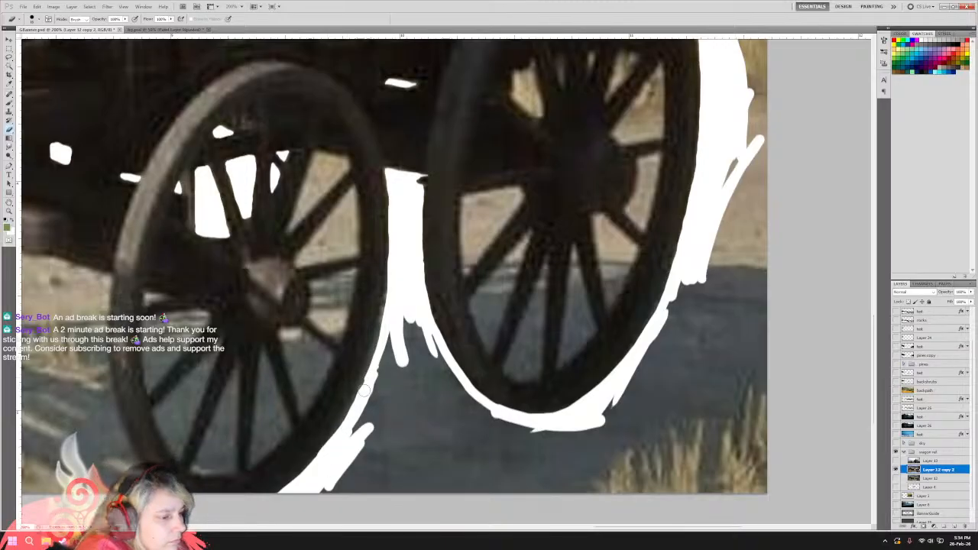
Erase the leftover ground between the two wheels and widen the cleared band beneath and behind the rear wheel.
mouse_move(340, 437)
left_mouse_down()
mouse_move(391, 342)
mouse_move(406, 386)
mouse_move(419, 336)
mouse_move(431, 366)
mouse_move(440, 352)
mouse_move(464, 400)
mouse_move(500, 420)
mouse_move(423, 375)
mouse_move(370, 437)
mouse_move(431, 390)
mouse_move(421, 371)
mouse_move(432, 365)
mouse_move(395, 395)
mouse_move(365, 442)
mouse_move(493, 424)
mouse_move(425, 431)
left_mouse_up()
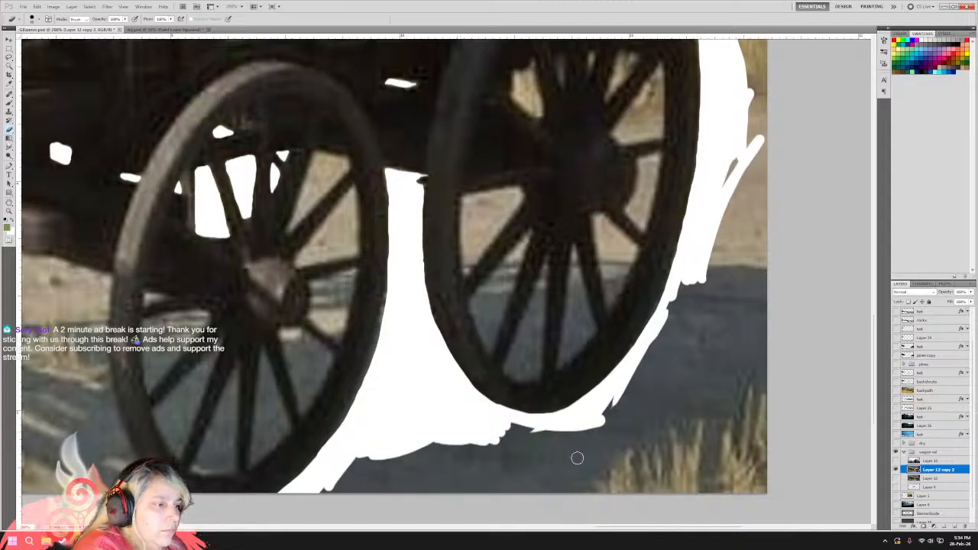
mouse_move(587, 424)
left_mouse_down()
mouse_move(508, 431)
mouse_move(596, 437)
mouse_move(489, 449)
mouse_move(630, 421)
mouse_move(634, 397)
mouse_move(672, 390)
mouse_move(617, 407)
mouse_move(684, 290)
mouse_move(657, 302)
mouse_move(712, 269)
mouse_move(662, 368)
mouse_move(706, 309)
mouse_move(714, 325)
mouse_move(722, 233)
mouse_move(745, 167)
left_mouse_up()
mouse_move(721, 197)
left_mouse_down()
mouse_move(708, 274)
mouse_move(707, 243)
mouse_move(727, 210)
left_mouse_up()
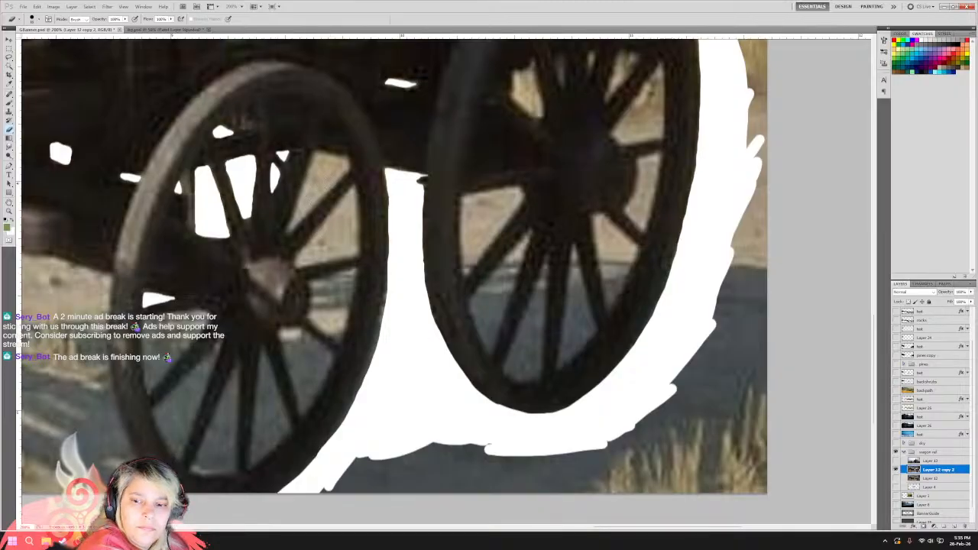
Erase the sandy background in the upper part of the front wheel's upper-right spoke gap, following the rim and spoke edges.
mouse_move(322, 179)
left_mouse_down()
mouse_move(337, 171)
mouse_move(316, 188)
mouse_move(333, 167)
mouse_move(310, 183)
mouse_move(317, 167)
left_mouse_up()
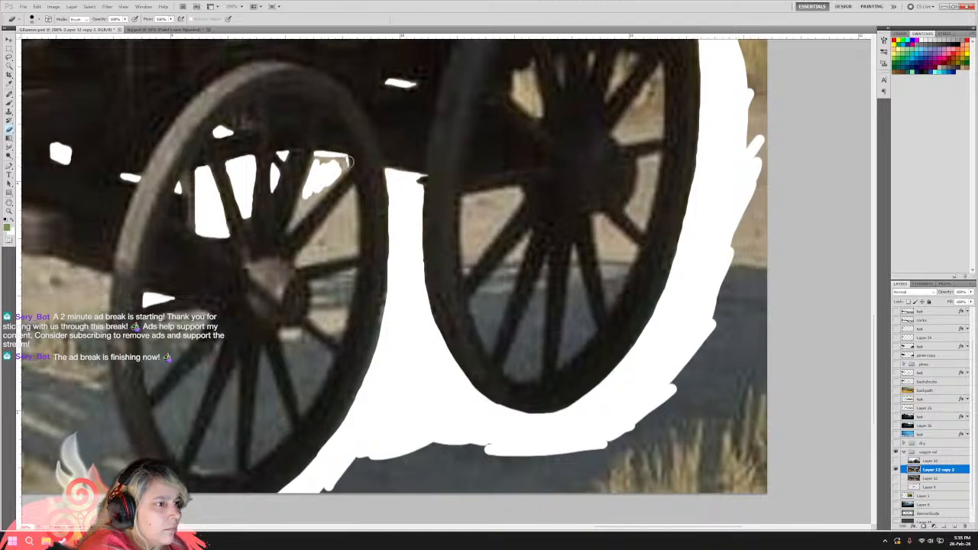
mouse_move(349, 162)
left_mouse_down()
mouse_move(327, 187)
mouse_move(330, 177)
left_mouse_up()
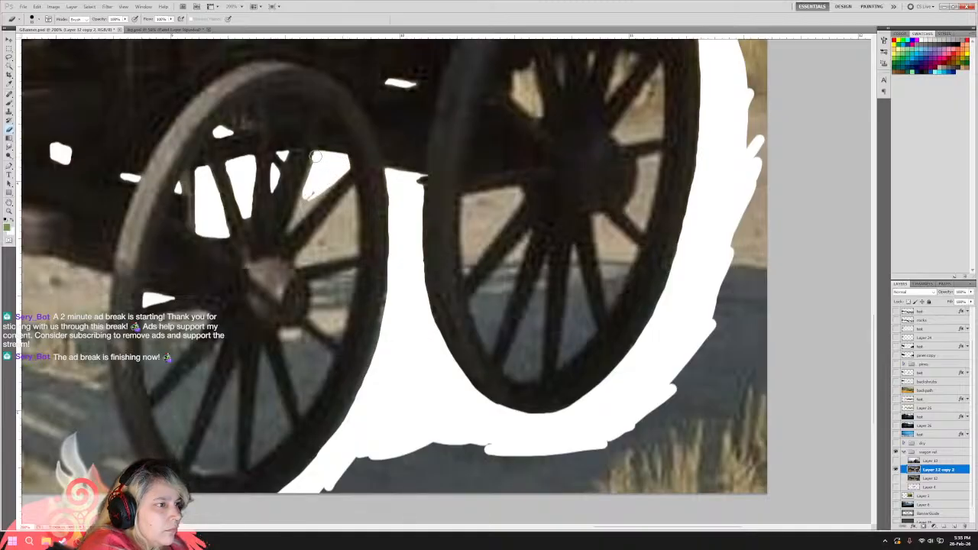
left_click_drag(316, 156, 307, 171)
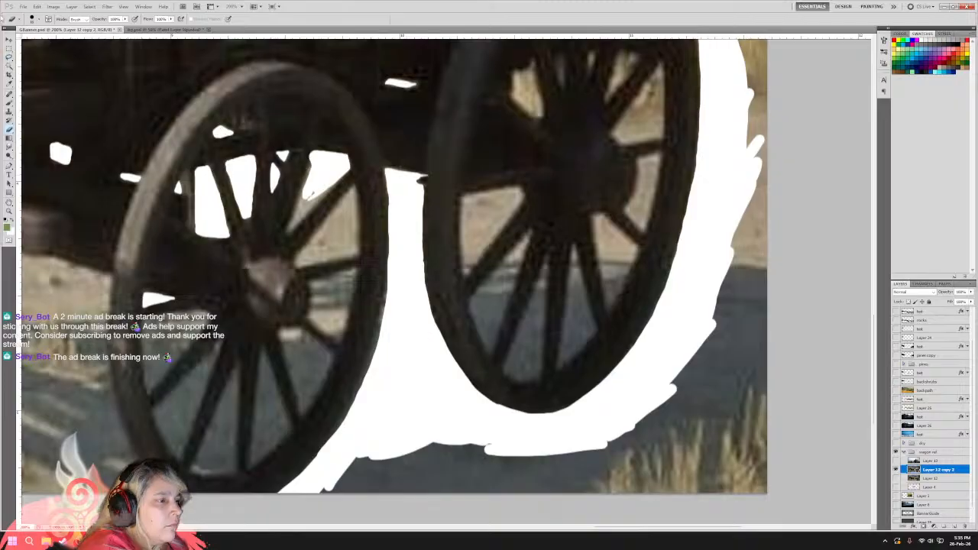
Step back and forward through the last eraser strokes to compare the upper-right spoke gap's edges.
left_click(36, 6)
left_click(61, 15)
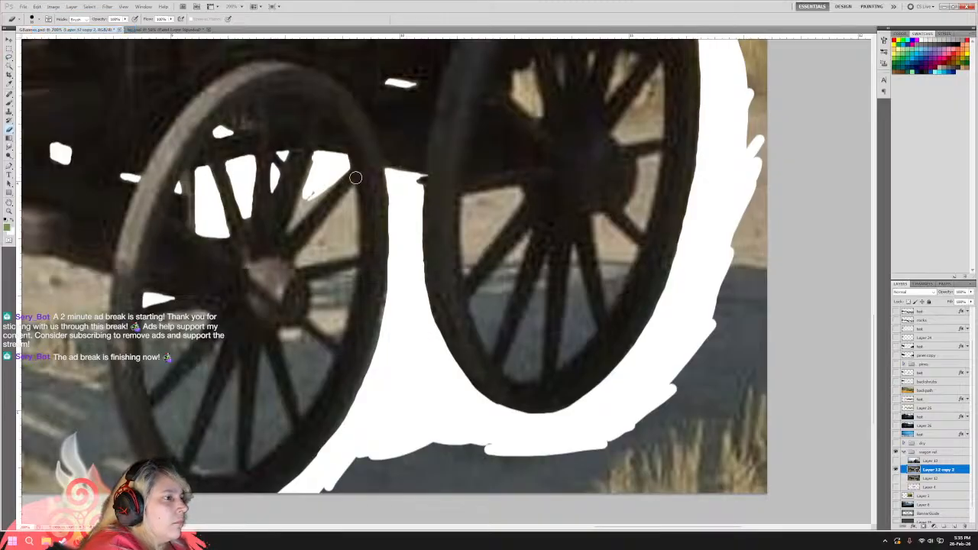
left_click(36, 7)
left_click(61, 15)
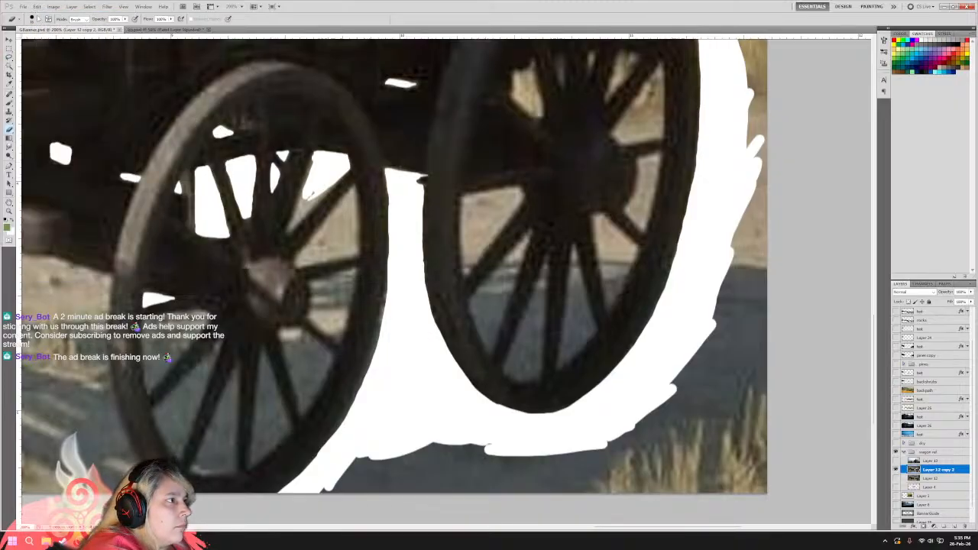
left_click(36, 6)
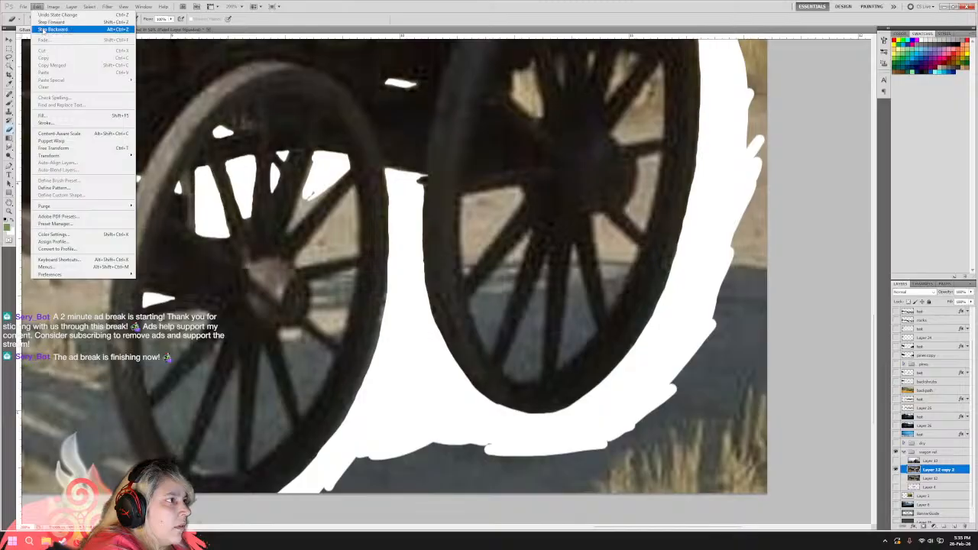
left_click(54, 28)
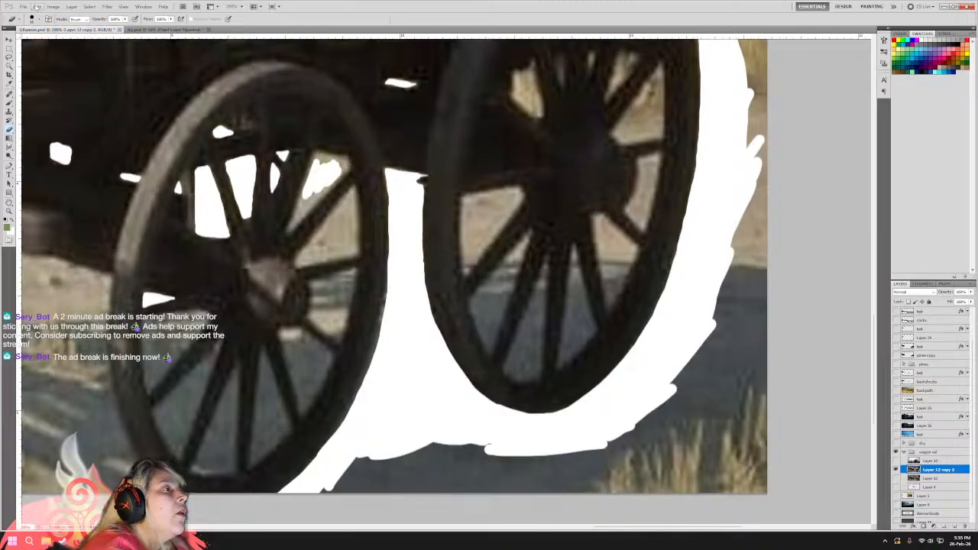
left_click(37, 7)
left_click(38, 16)
left_click(37, 18)
left_click(36, 7)
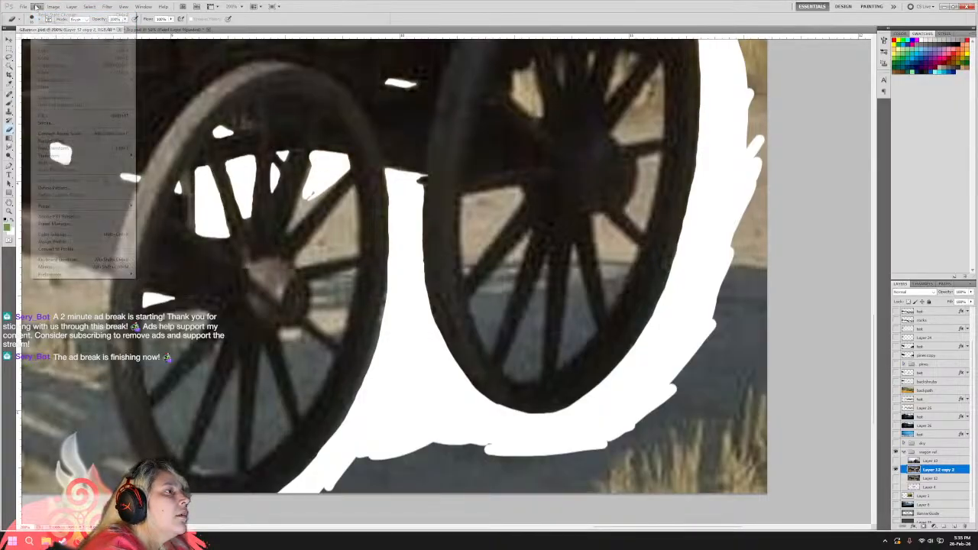
left_click(49, 29)
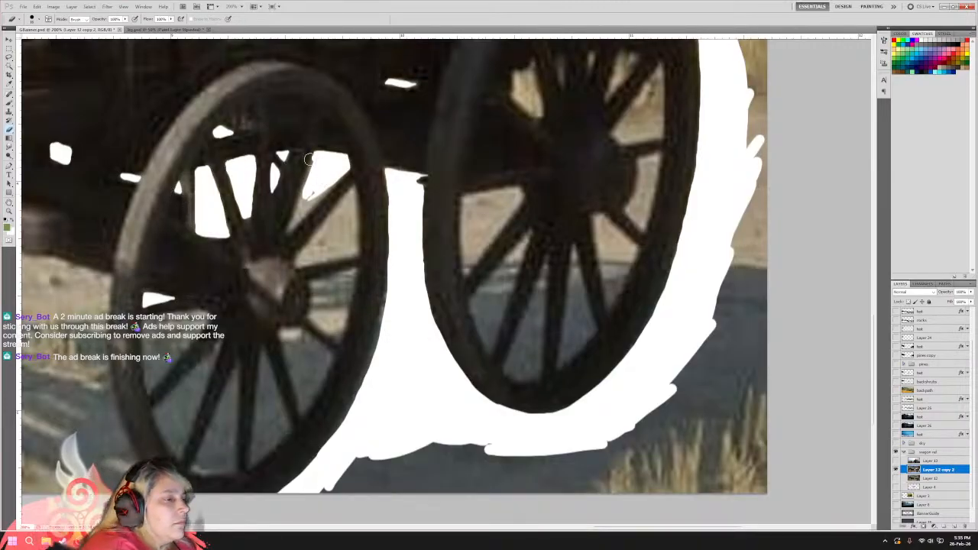
Erase the remaining background in the front wheel's upper-right spoke gap down to its narrow point at the hub.
left_click_drag(316, 166, 314, 156)
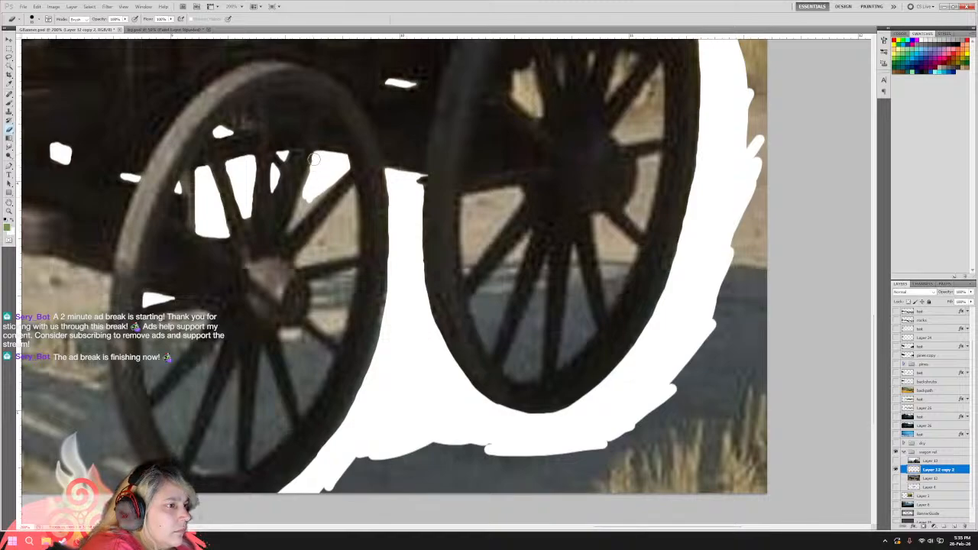
mouse_move(303, 185)
left_mouse_down()
mouse_move(287, 229)
mouse_move(302, 210)
left_mouse_up()
left_click_drag(329, 175, 298, 211)
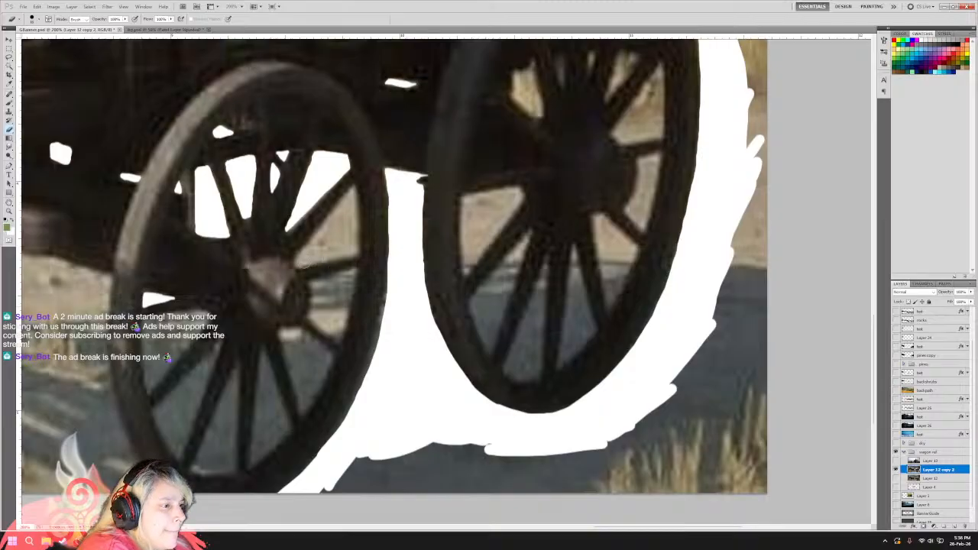
left_click(297, 265)
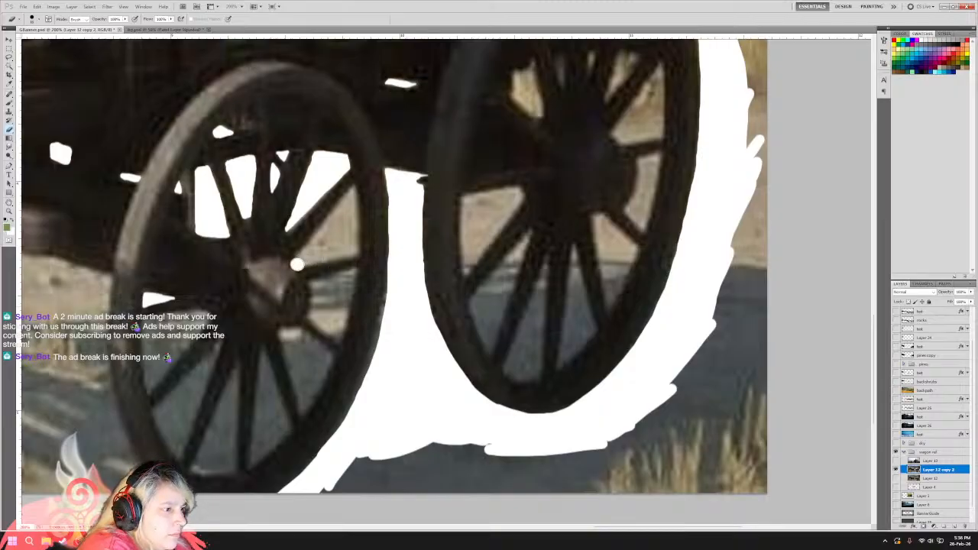
key("ctrl+z")
left_click(307, 259)
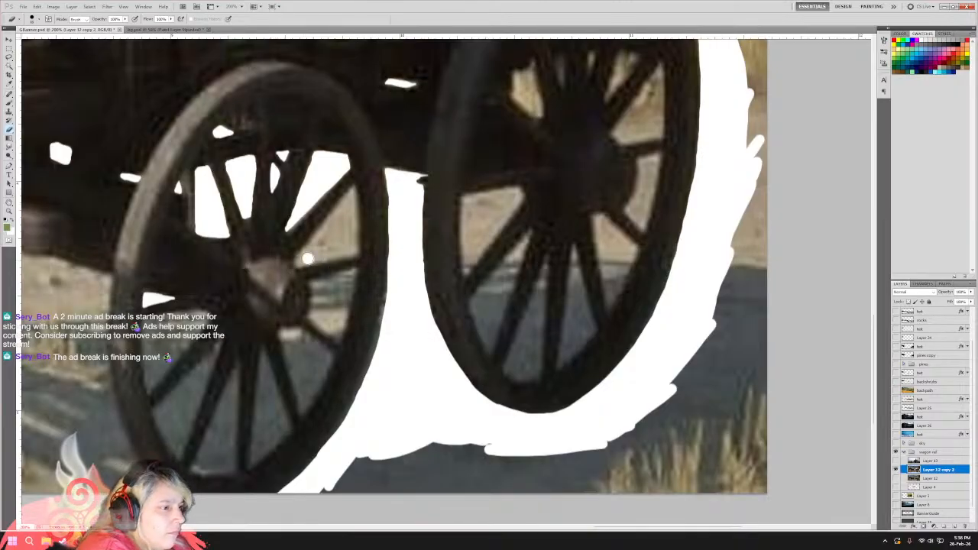
key("ctrl+z")
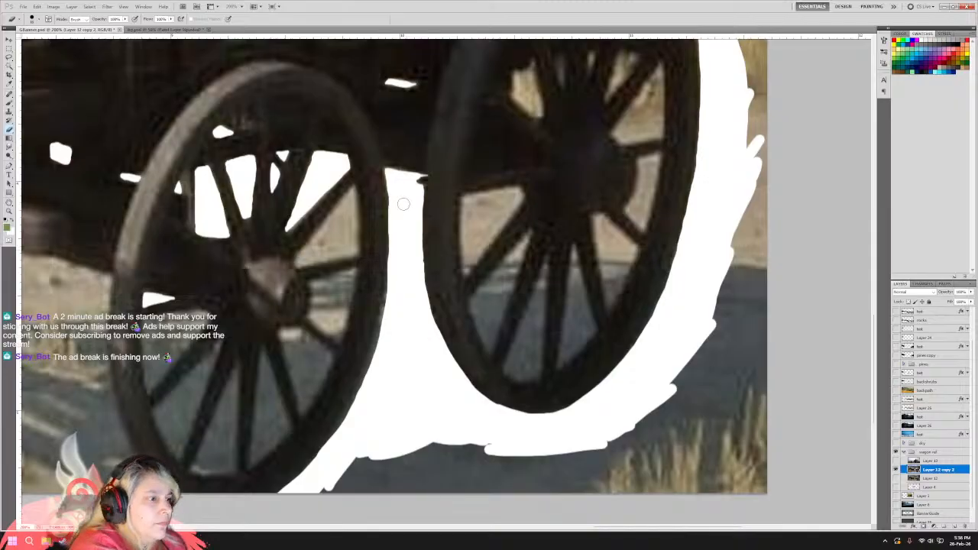
left_click_drag(324, 244, 310, 253)
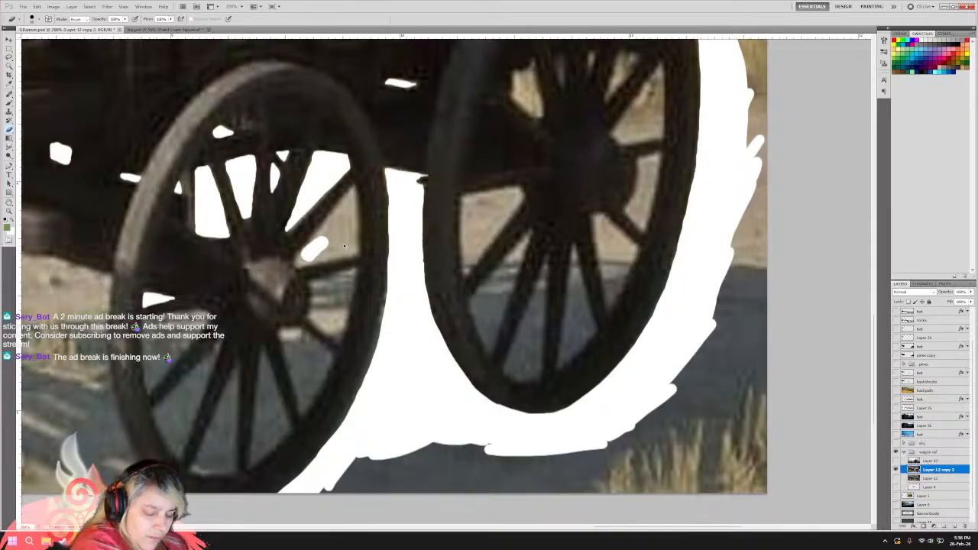
key("ctrl+z")
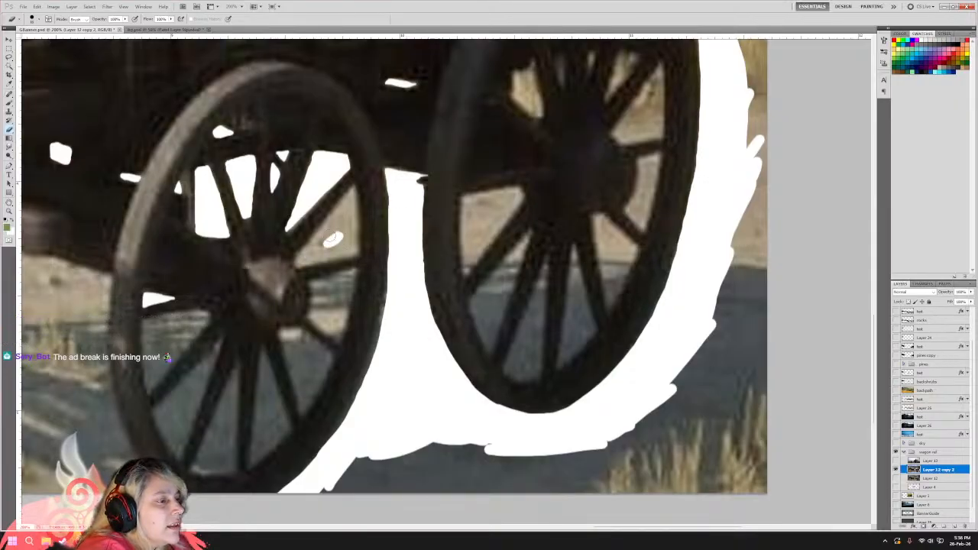
Erase the background from the three gaps between the front wheel's right-hand spokes, from above the near-horizontal spoke down to the lower-right rim.
left_click_drag(332, 240, 298, 264)
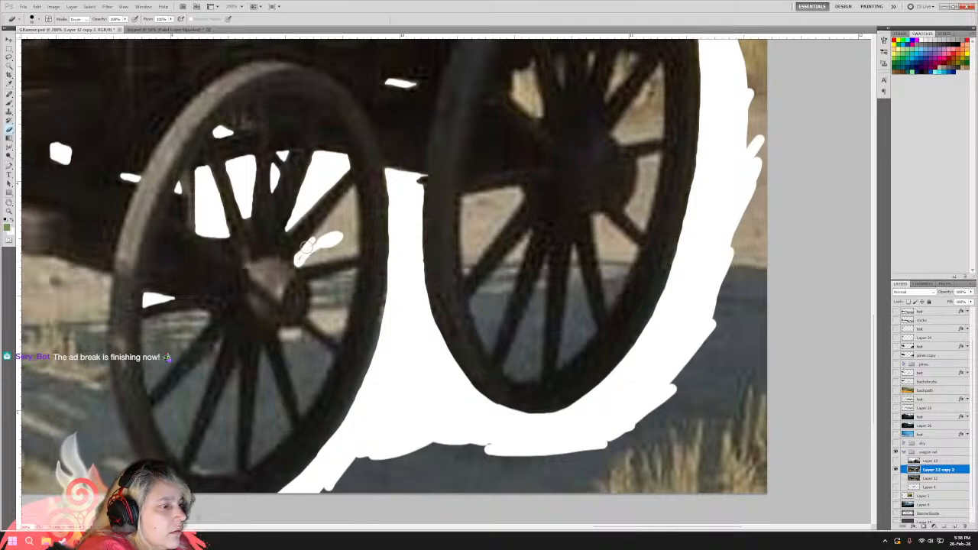
mouse_move(309, 257)
left_mouse_down()
mouse_move(297, 266)
mouse_move(354, 252)
mouse_move(300, 264)
mouse_move(341, 246)
mouse_move(353, 252)
left_mouse_up()
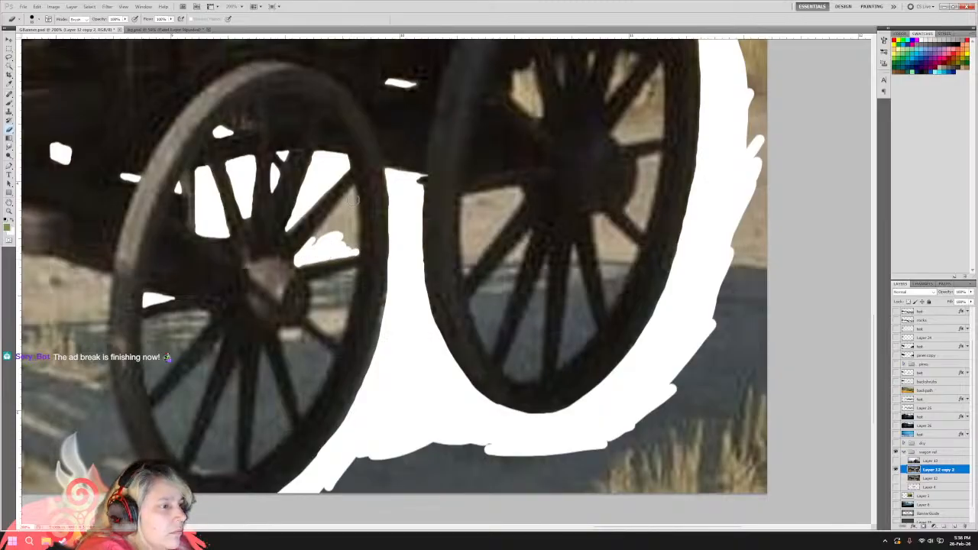
mouse_move(353, 184)
left_mouse_down()
mouse_move(356, 245)
mouse_move(356, 211)
mouse_move(355, 236)
mouse_move(312, 246)
mouse_move(340, 225)
mouse_move(313, 241)
mouse_move(346, 215)
mouse_move(352, 189)
mouse_move(338, 214)
left_mouse_up()
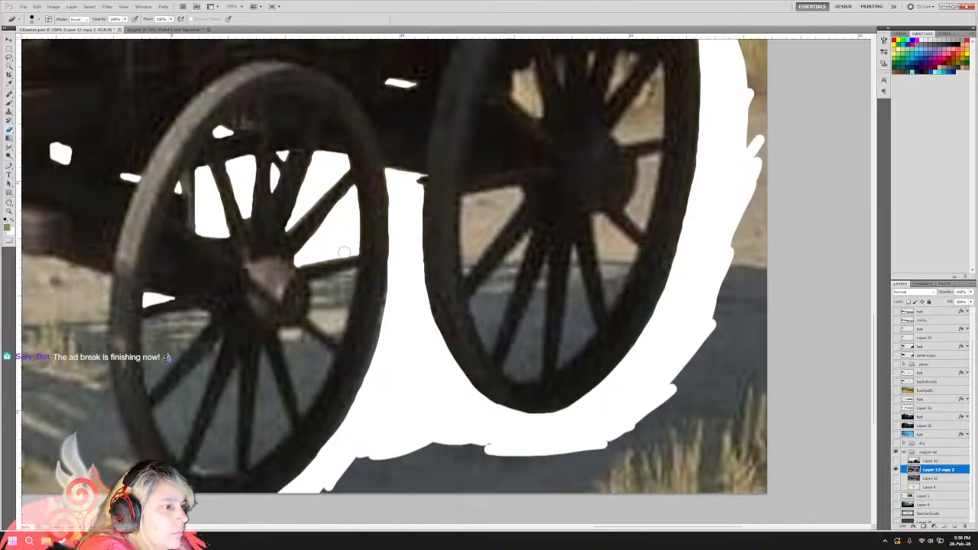
mouse_move(322, 309)
left_mouse_down()
mouse_move(308, 284)
mouse_move(308, 313)
mouse_move(340, 294)
mouse_move(355, 270)
mouse_move(335, 340)
mouse_move(310, 319)
mouse_move(337, 338)
mouse_move(342, 307)
mouse_move(324, 313)
mouse_move(329, 327)
mouse_move(335, 308)
mouse_move(312, 281)
mouse_move(329, 287)
mouse_move(355, 272)
mouse_move(317, 280)
mouse_move(348, 283)
mouse_move(337, 283)
left_mouse_up()
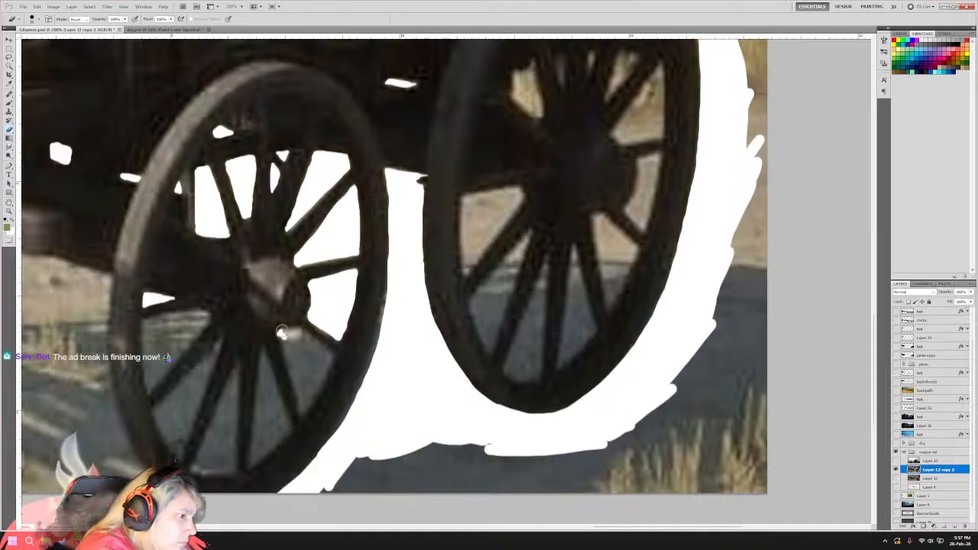
mouse_move(280, 333)
left_mouse_down()
mouse_move(299, 328)
mouse_move(325, 350)
mouse_move(296, 374)
mouse_move(282, 340)
mouse_move(295, 376)
mouse_move(290, 338)
mouse_move(304, 359)
mouse_move(325, 358)
mouse_move(311, 382)
mouse_move(326, 359)
mouse_move(304, 386)
mouse_move(297, 379)
mouse_move(302, 411)
mouse_move(317, 374)
left_mouse_up()
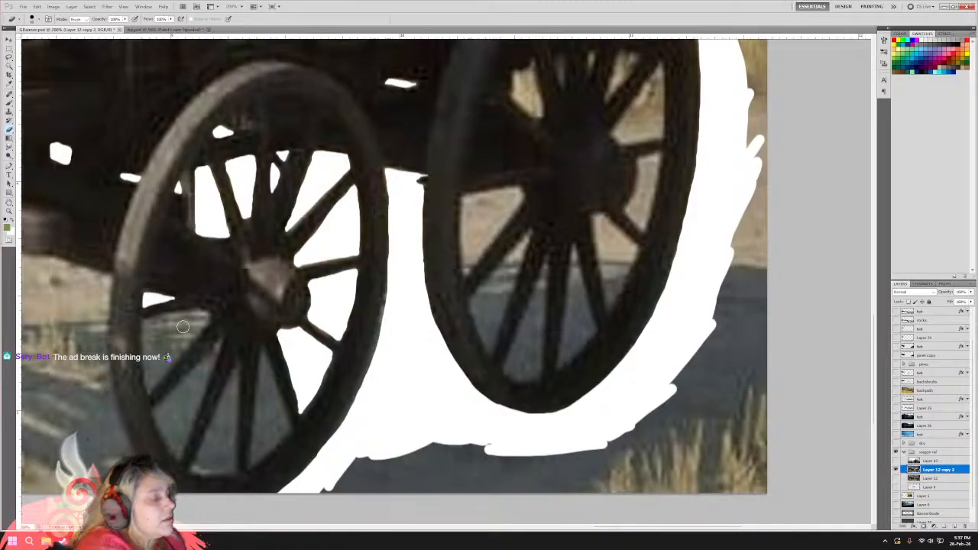
Erase the ground in the front wheel's left gap below the near-horizontal spoke, undoing strokes that stray over the spoke and rim edges.
mouse_move(183, 327)
left_mouse_down()
mouse_move(191, 337)
mouse_move(197, 319)
mouse_move(183, 313)
mouse_move(206, 314)
mouse_move(178, 314)
left_mouse_up()
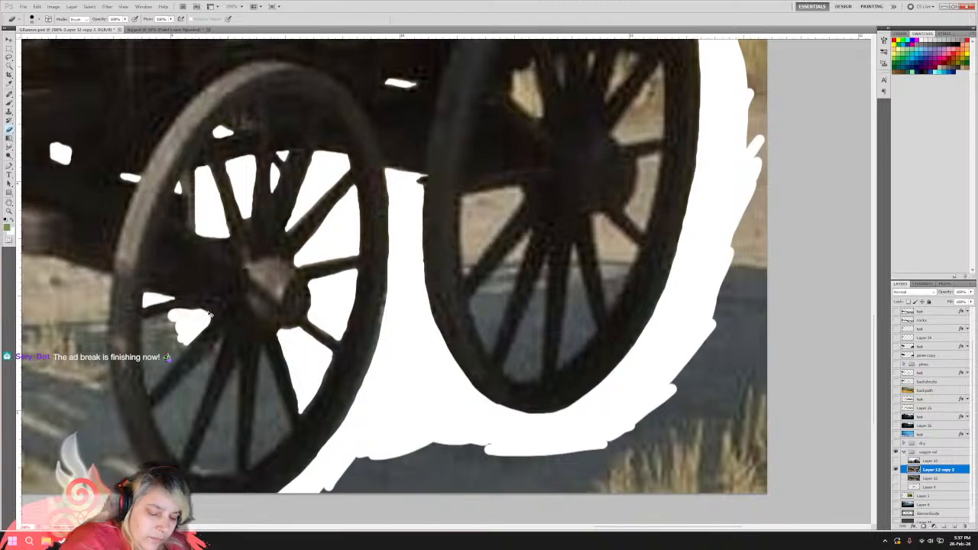
key("ctrl+z")
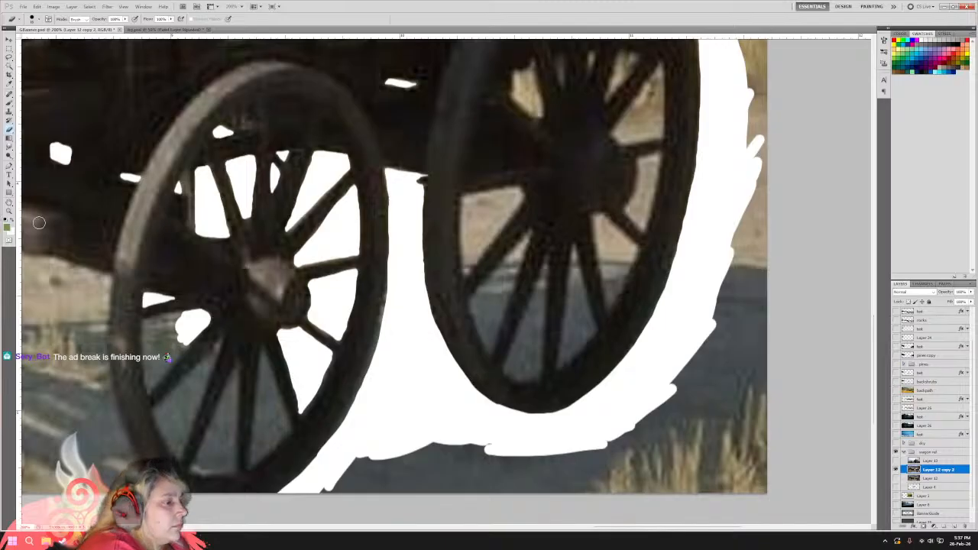
mouse_move(189, 322)
left_mouse_down()
mouse_move(143, 321)
mouse_move(152, 331)
mouse_move(140, 330)
mouse_move(149, 388)
left_mouse_up()
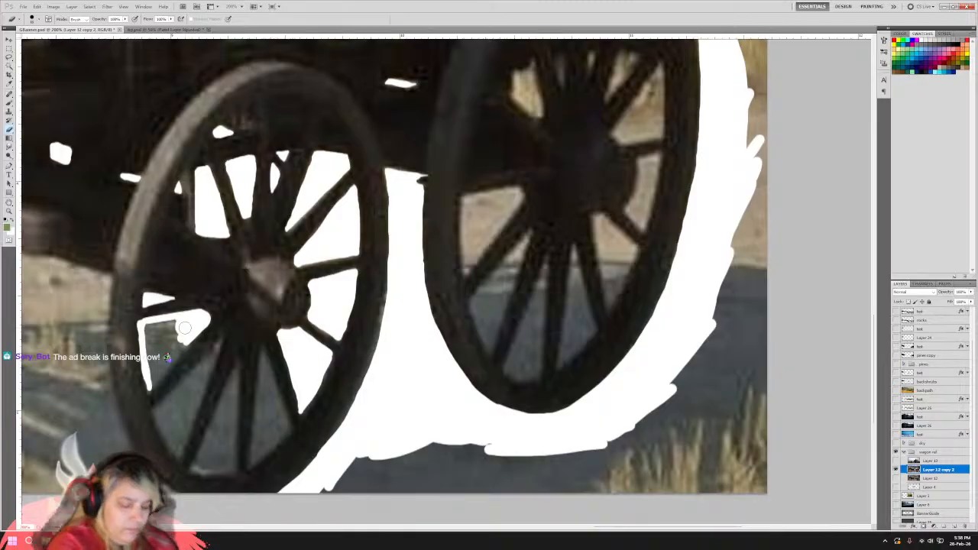
key("z")
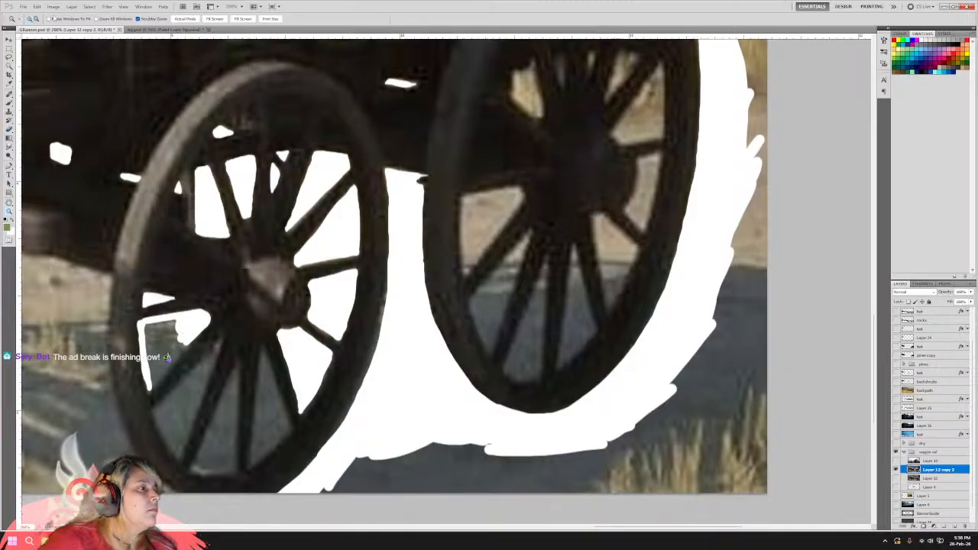
left_click(37, 6)
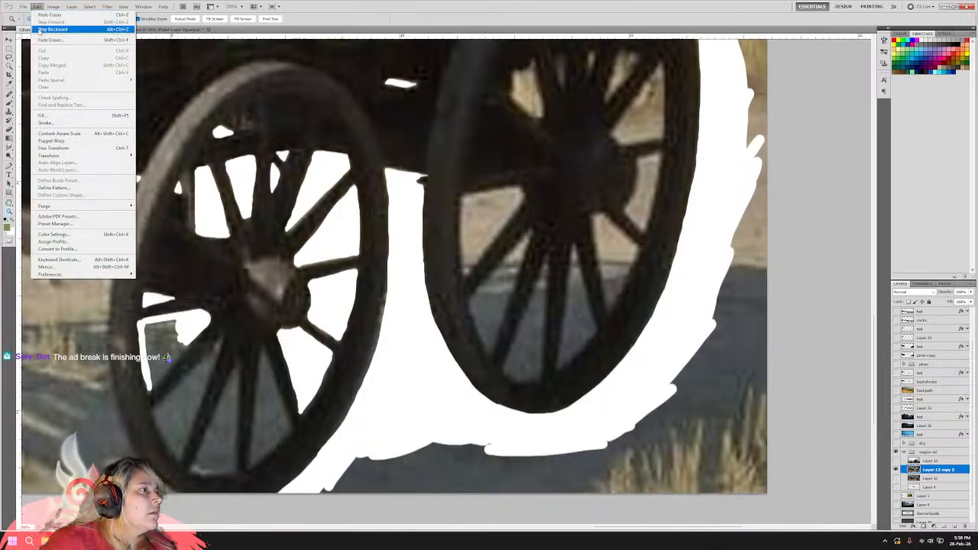
left_click(48, 14)
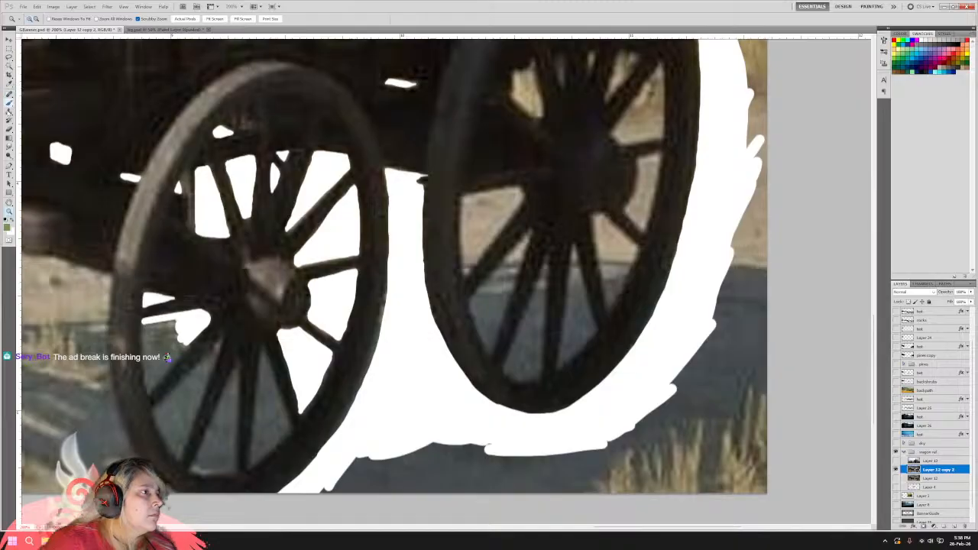
left_click(9, 130)
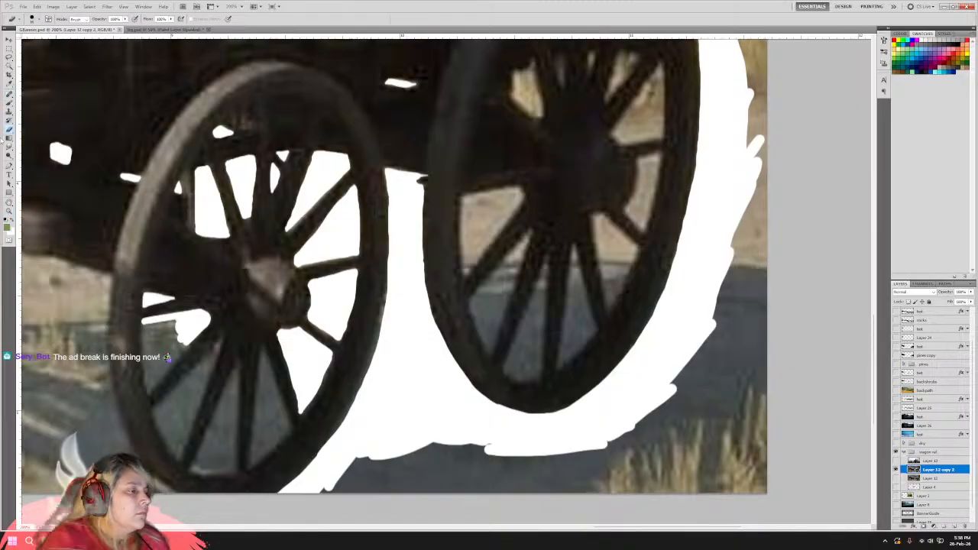
mouse_move(183, 329)
left_mouse_down()
mouse_move(194, 333)
mouse_move(145, 386)
left_mouse_up()
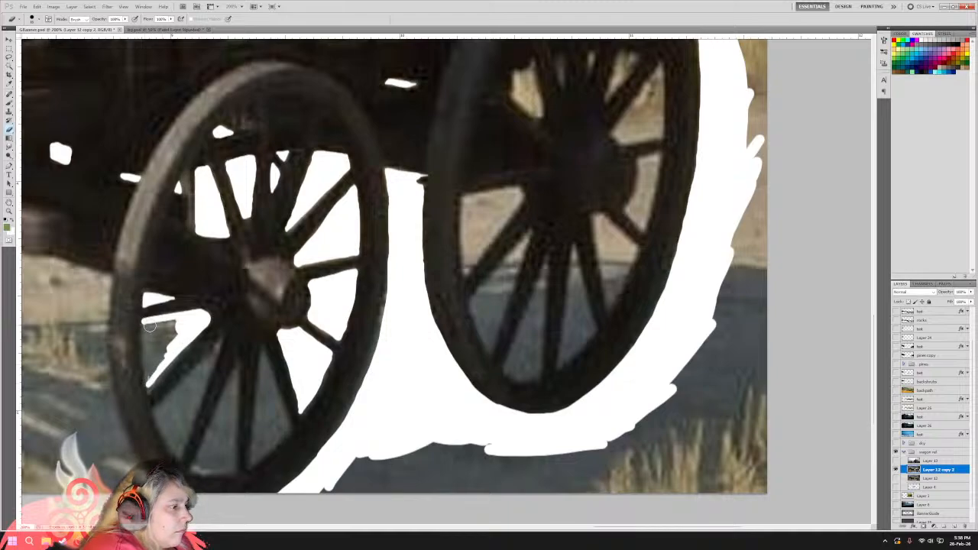
mouse_move(145, 324)
left_mouse_down()
mouse_move(148, 382)
mouse_move(144, 323)
mouse_move(148, 386)
mouse_move(142, 323)
mouse_move(176, 320)
mouse_move(152, 327)
mouse_move(151, 375)
mouse_move(171, 350)
mouse_move(159, 359)
mouse_move(173, 329)
mouse_move(156, 341)
mouse_move(172, 313)
left_mouse_up()
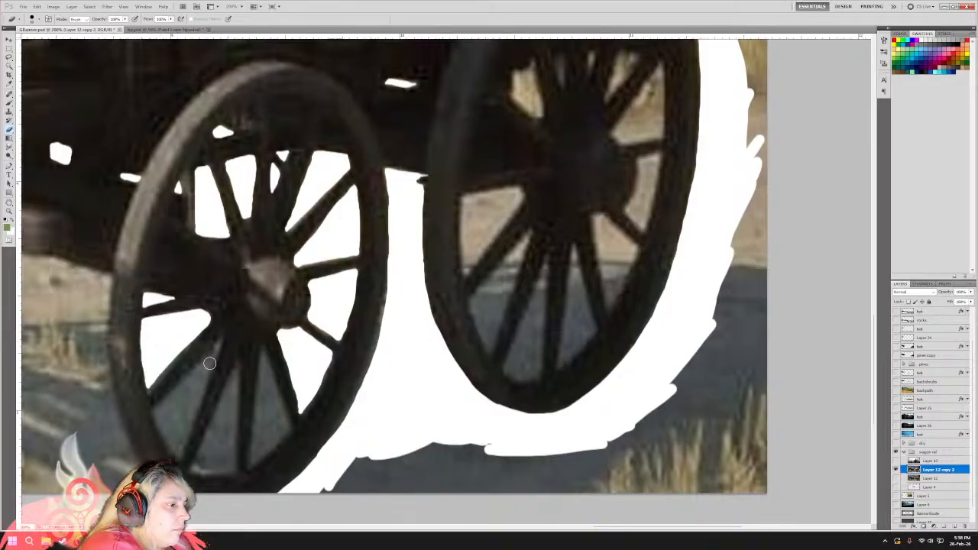
Erase the ground in the front wheel's lower-left spoke gap from the hub down to the rim, undoing strokes that stray over the spokes.
mouse_move(201, 382)
left_mouse_down()
mouse_move(221, 340)
mouse_move(199, 374)
left_mouse_up()
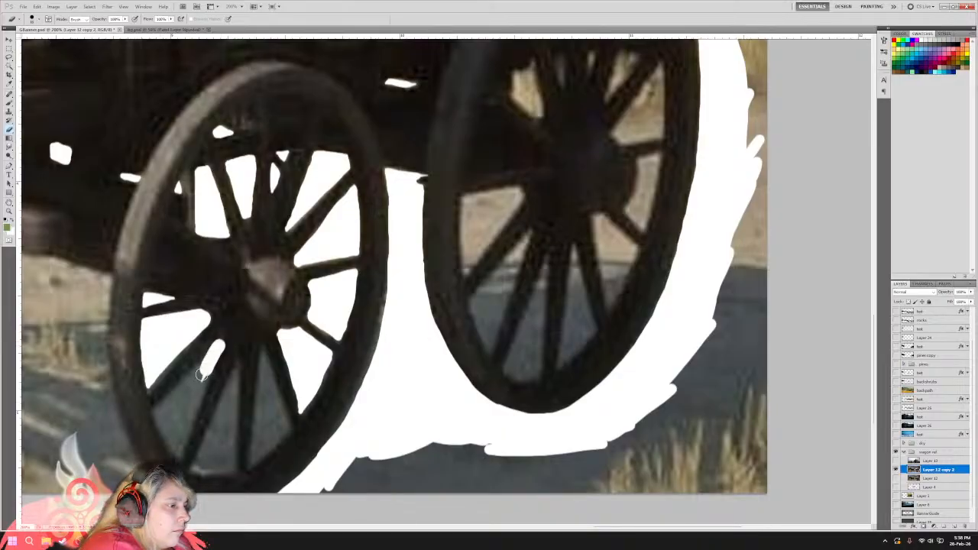
key("ctrl+z")
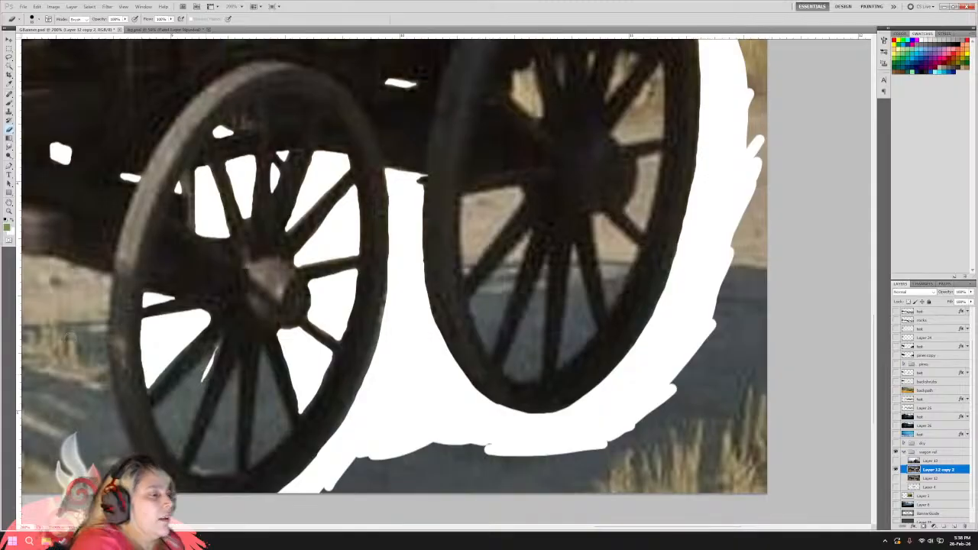
left_click_drag(191, 387, 217, 354)
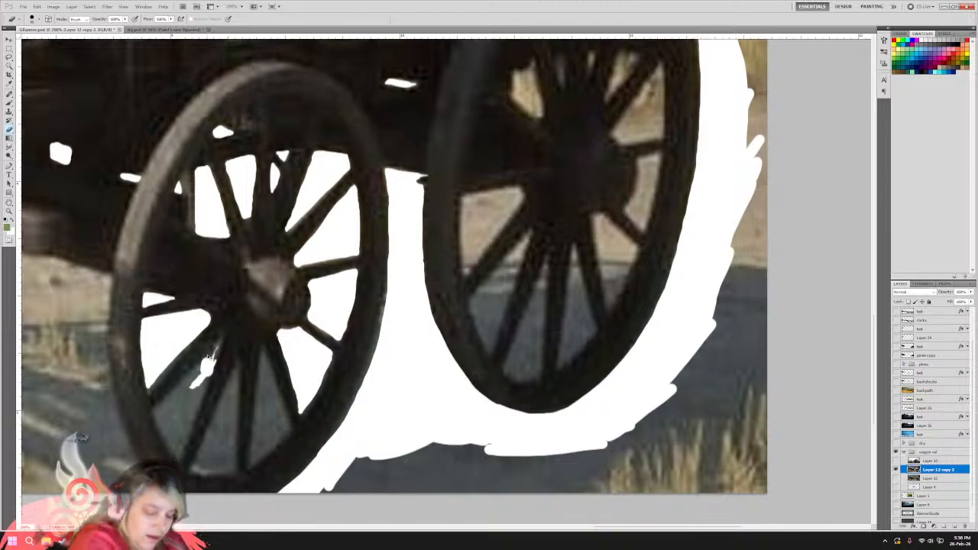
key("ctrl+z")
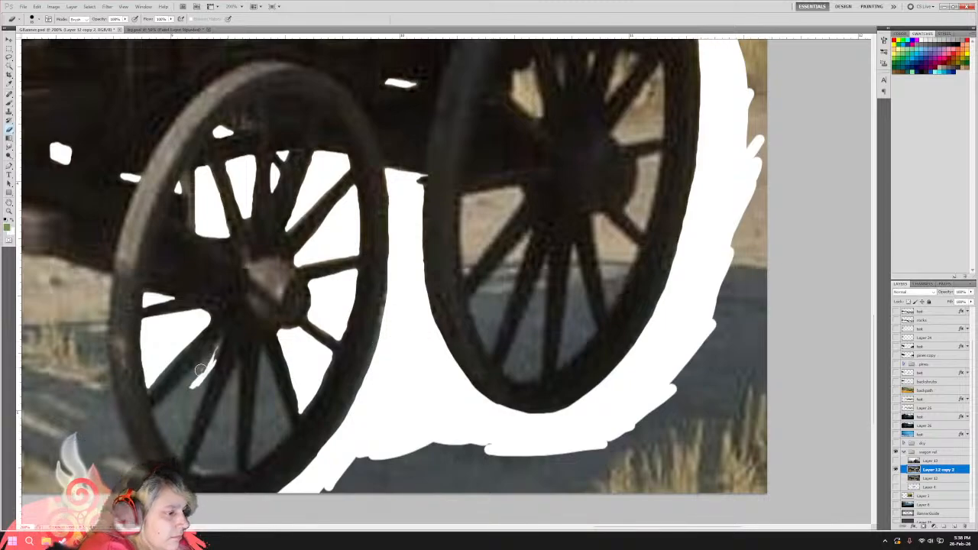
left_click_drag(197, 369, 209, 351)
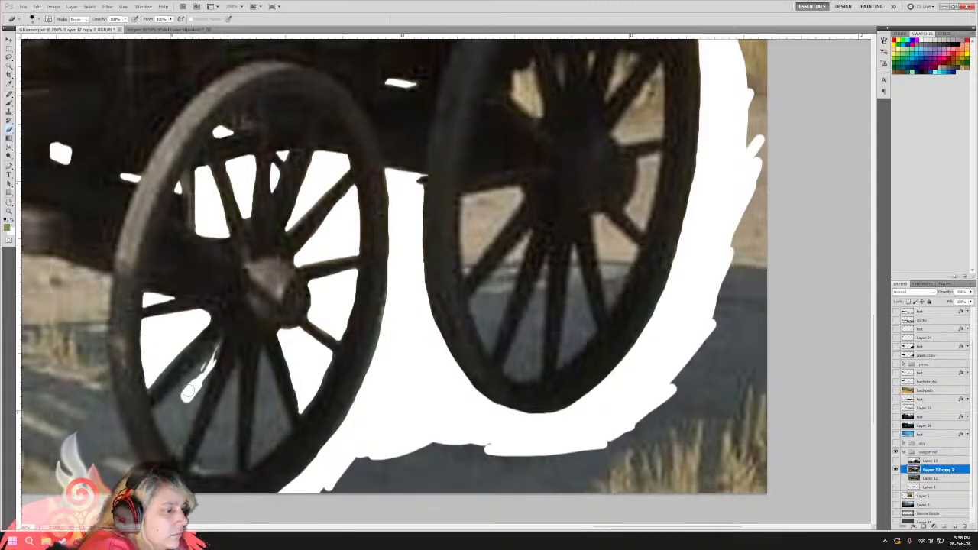
mouse_move(192, 382)
left_mouse_down()
mouse_move(218, 342)
mouse_move(201, 382)
mouse_move(209, 359)
mouse_move(154, 411)
mouse_move(211, 363)
mouse_move(182, 437)
mouse_move(190, 395)
left_mouse_up()
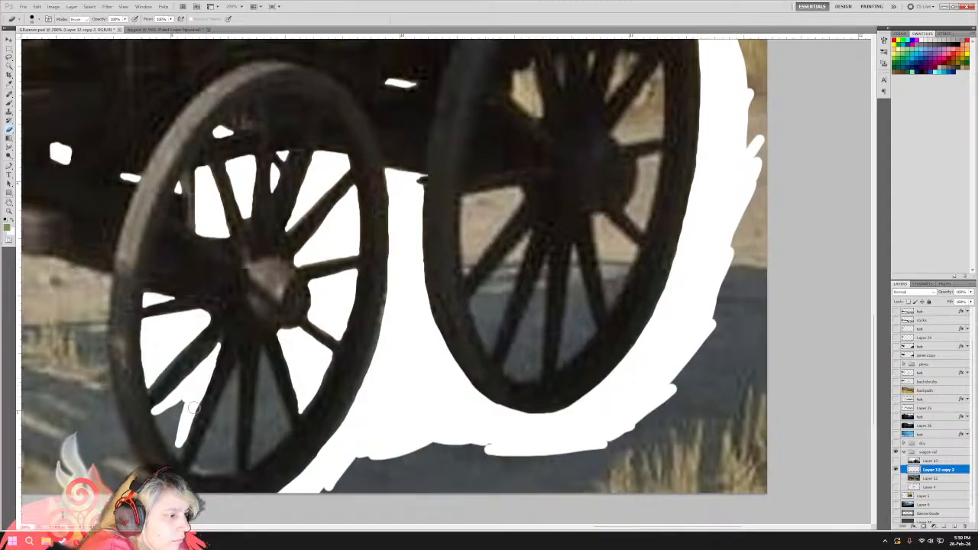
mouse_move(186, 404)
left_mouse_down()
mouse_move(178, 417)
mouse_move(184, 406)
mouse_move(157, 414)
mouse_move(163, 430)
left_mouse_up()
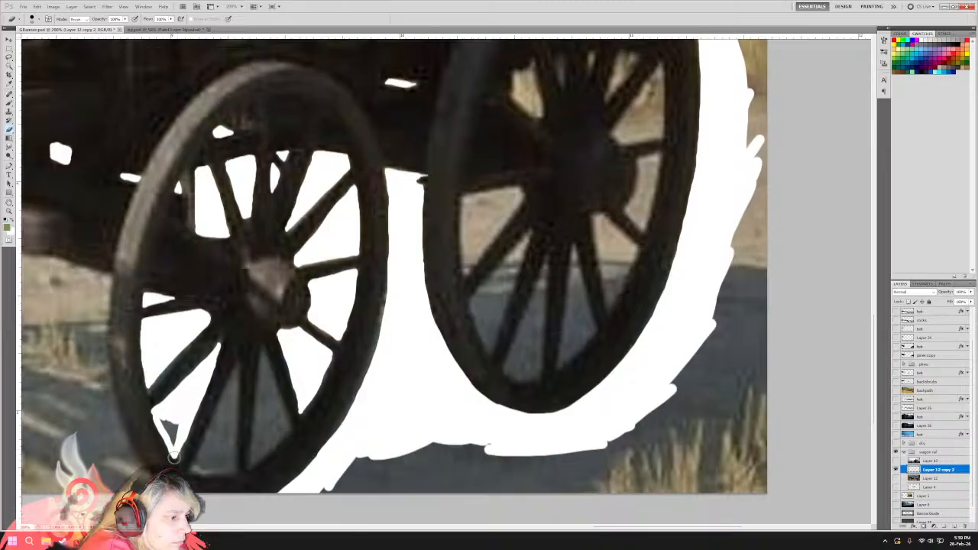
left_click_drag(163, 421, 176, 425)
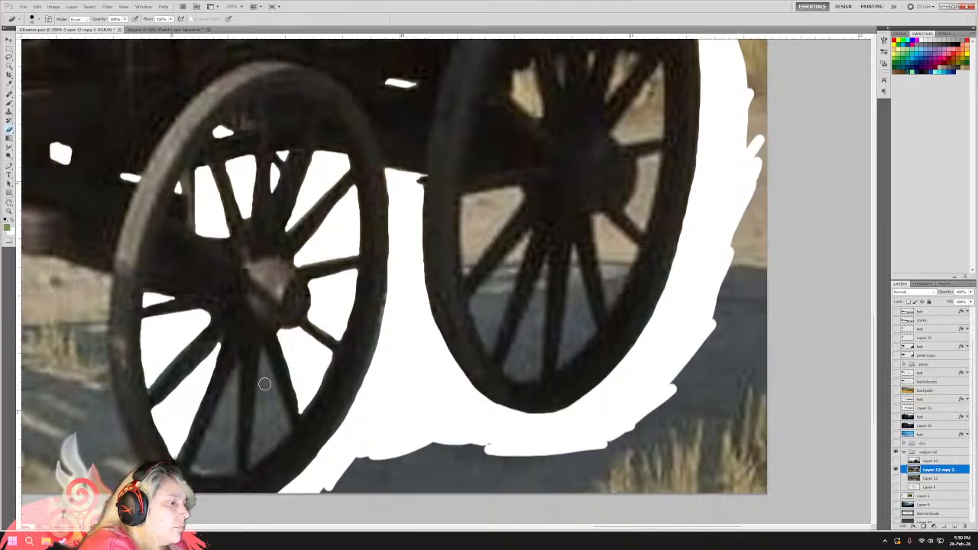
Erase the ground in the front wheel's narrow bottom gap just left of the near-vertical spoke, undoing a stray stroke along the spoke edge.
left_click_drag(226, 407, 233, 377)
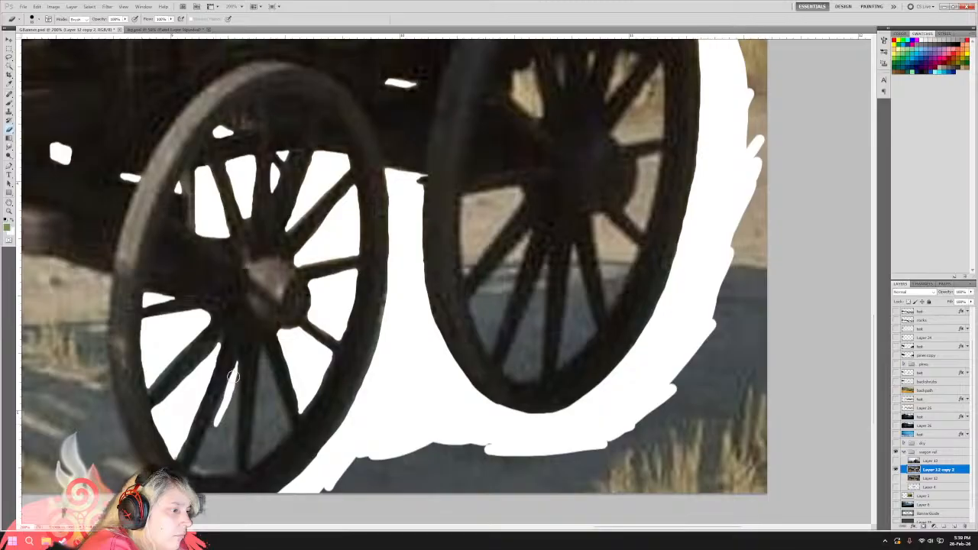
left_click_drag(234, 375, 228, 441)
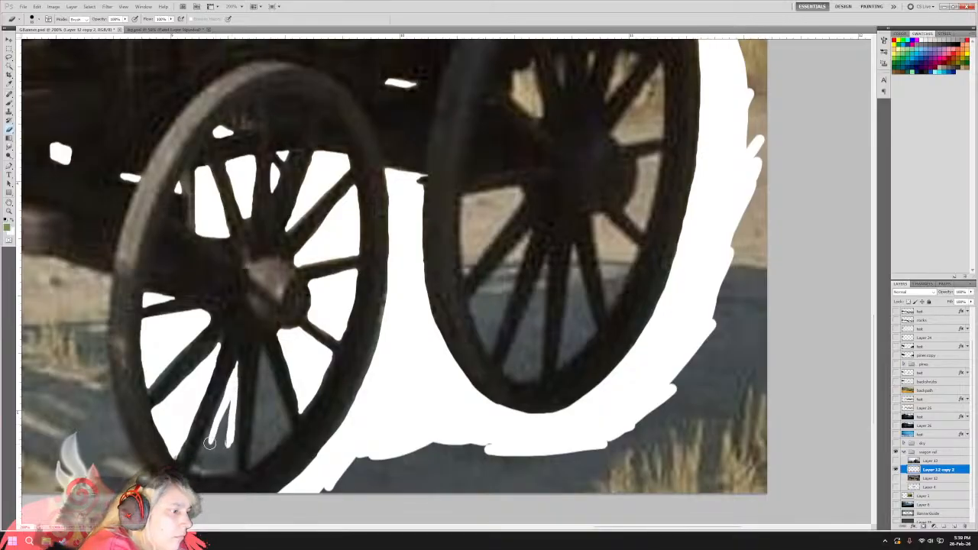
left_click_drag(233, 380, 213, 439)
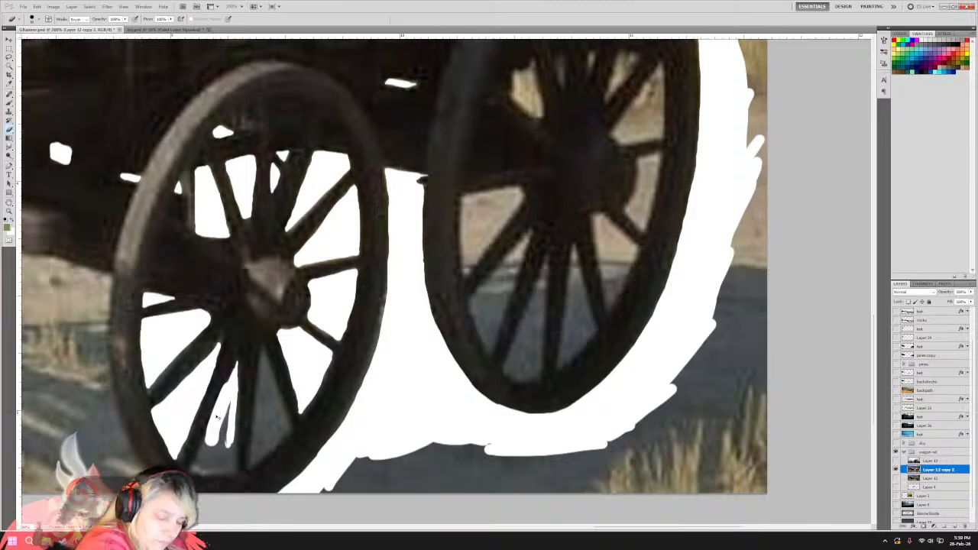
key("ctrl+z")
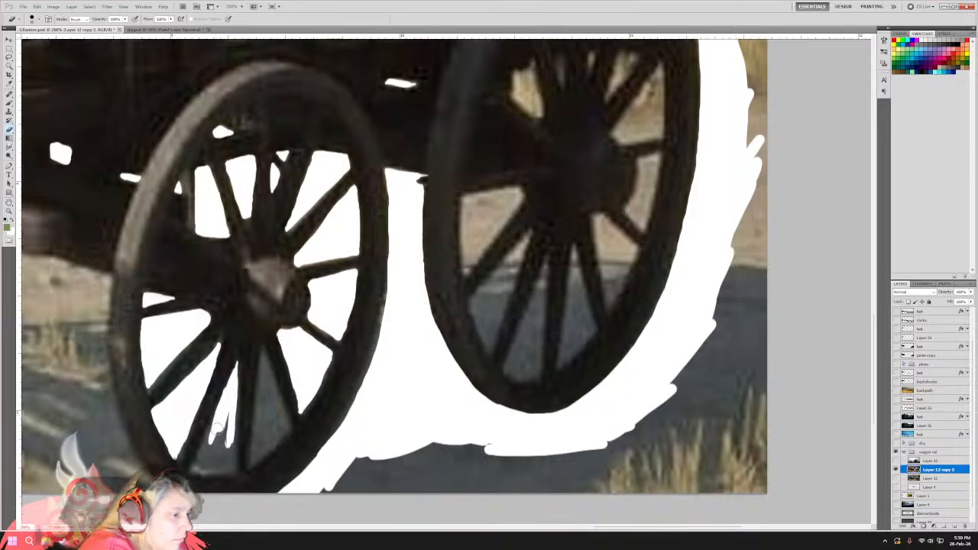
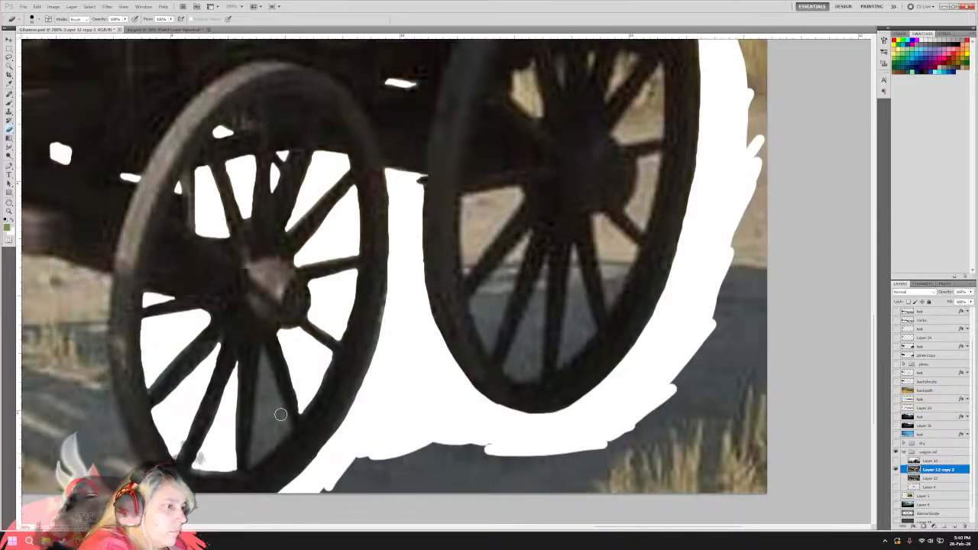
Erase the ground in the front wheel's bottom gap right of the near-vertical spoke, outlining the rim and both spokes before clearing the middle.
mouse_move(267, 434)
left_mouse_down()
mouse_move(250, 466)
mouse_move(291, 430)
left_mouse_up()
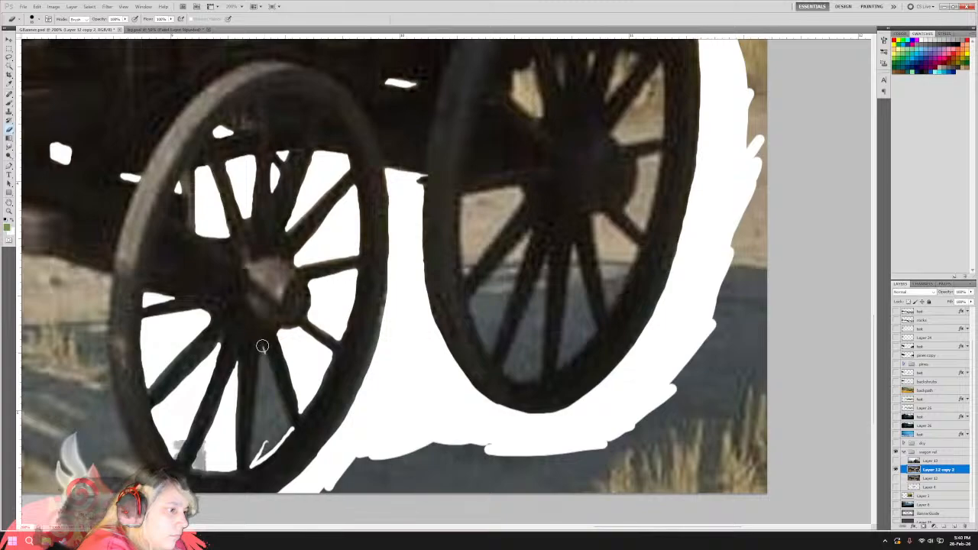
left_click_drag(263, 346, 289, 429)
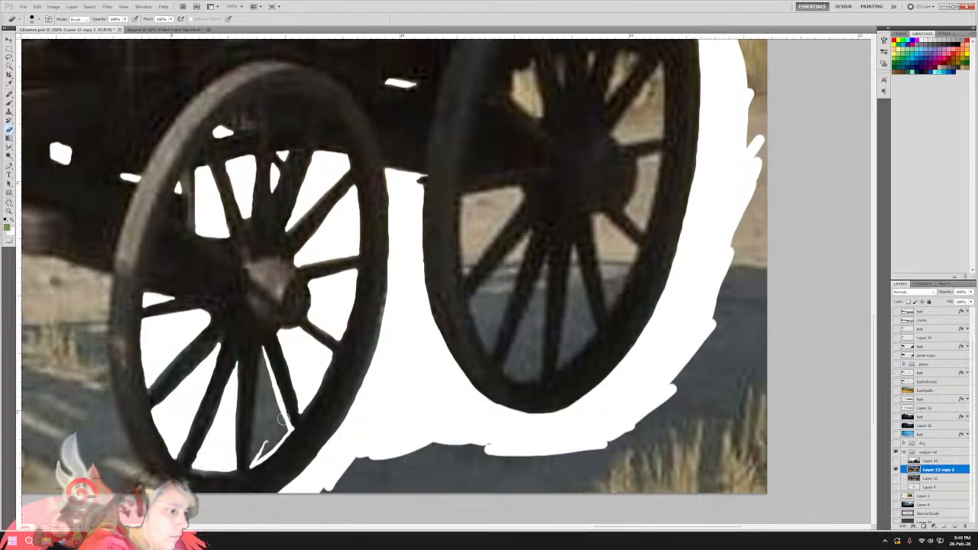
mouse_move(263, 367)
left_mouse_down()
mouse_move(263, 410)
mouse_move(261, 376)
mouse_move(249, 456)
left_mouse_up()
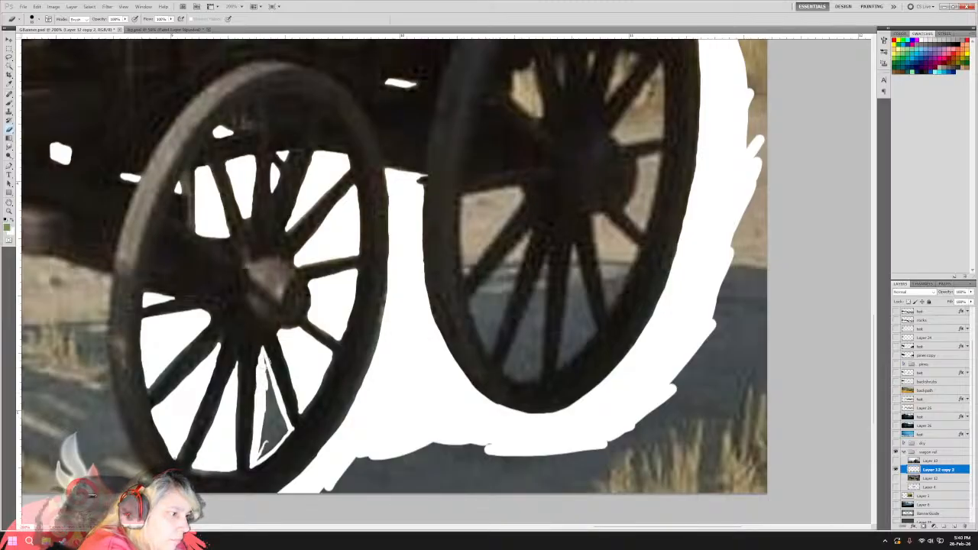
mouse_move(262, 353)
left_mouse_down()
mouse_move(272, 417)
mouse_move(264, 451)
mouse_move(280, 427)
left_mouse_up()
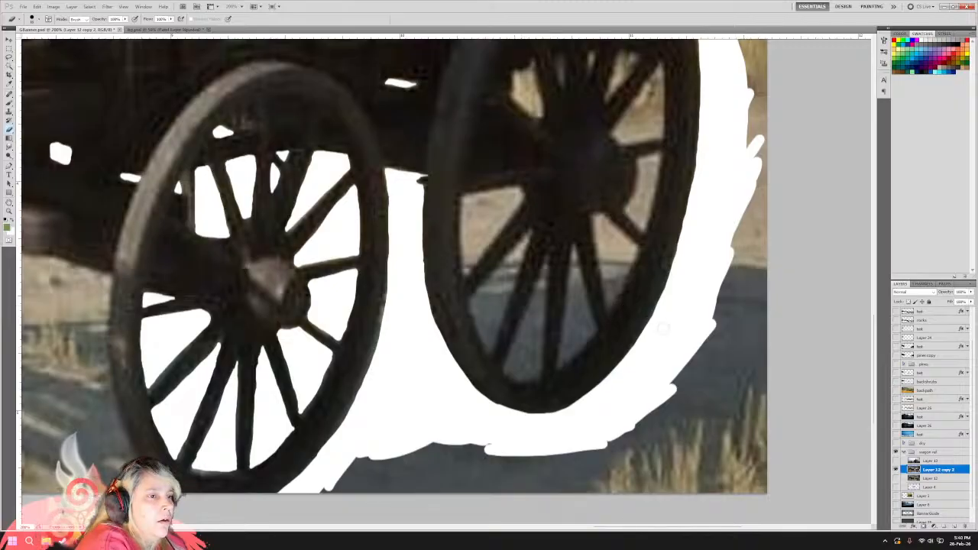
Erase the background along the lantern's right side and above the top edge of the wagon's far side board.
left_click_drag(875, 355, 884, 274)
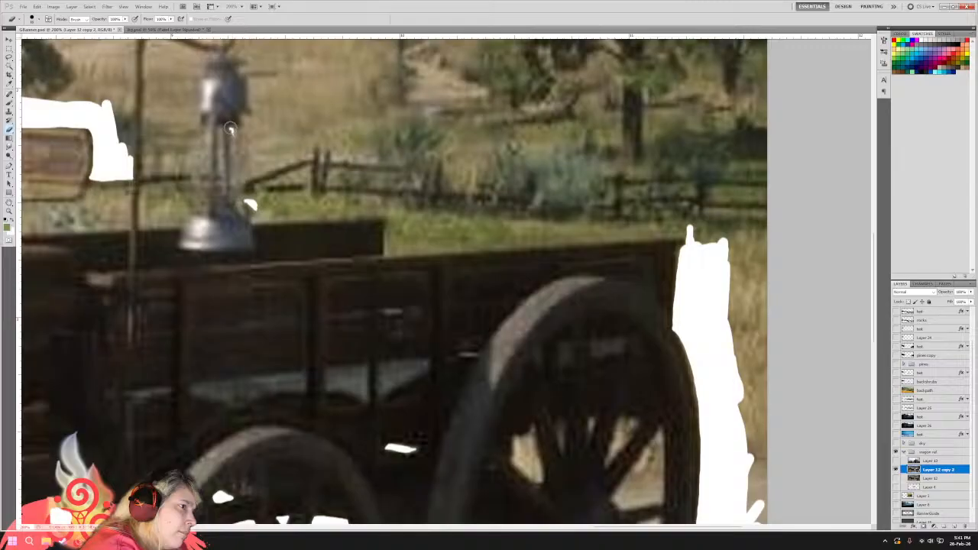
mouse_move(242, 124)
left_mouse_down()
mouse_move(248, 79)
mouse_move(239, 68)
mouse_move(251, 61)
mouse_move(229, 50)
mouse_move(255, 67)
mouse_move(245, 75)
mouse_move(255, 78)
mouse_move(259, 111)
mouse_move(258, 99)
mouse_move(243, 127)
left_mouse_up()
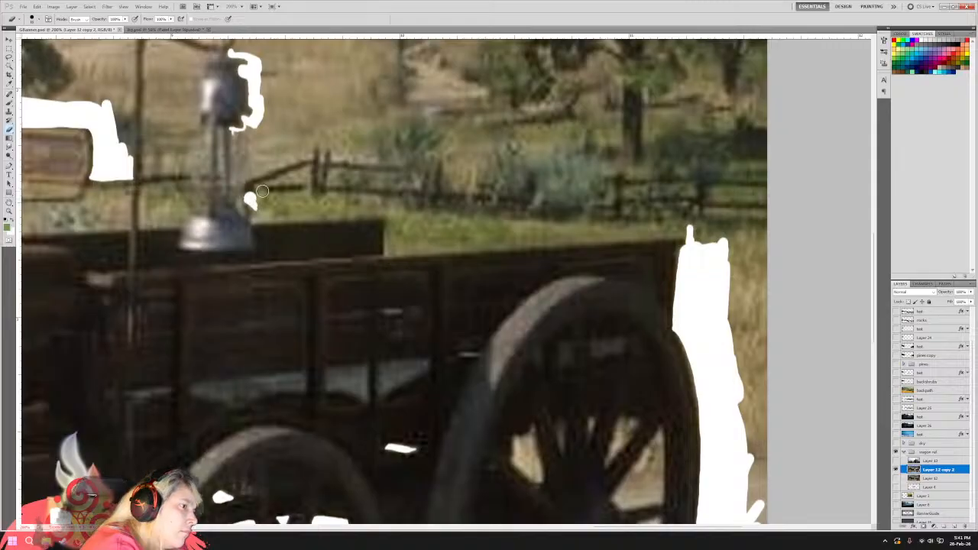
left_click_drag(258, 185, 239, 197)
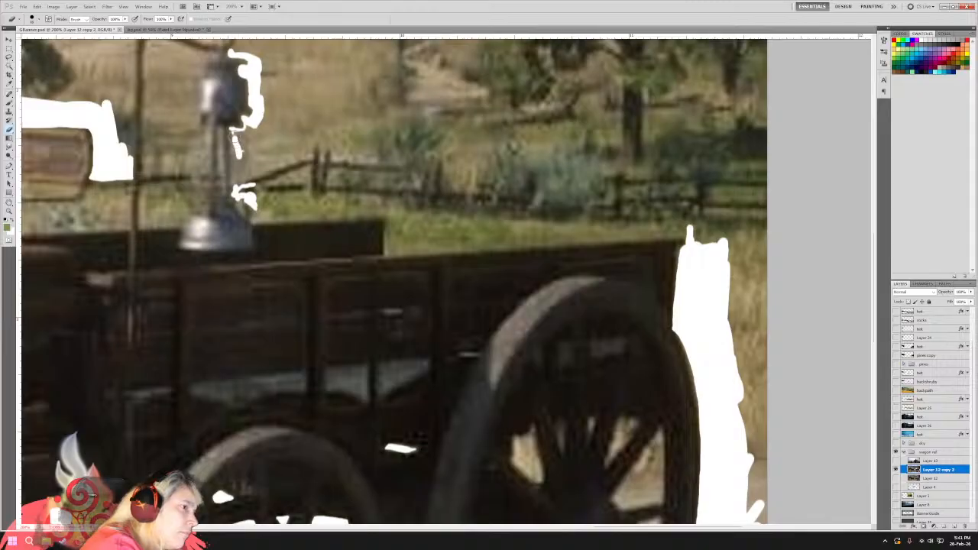
mouse_move(236, 150)
left_mouse_down()
mouse_move(235, 194)
mouse_move(253, 187)
mouse_move(234, 137)
mouse_move(253, 123)
mouse_move(247, 181)
mouse_move(264, 117)
mouse_move(270, 190)
mouse_move(262, 218)
mouse_move(251, 219)
mouse_move(243, 197)
mouse_move(262, 217)
mouse_move(449, 204)
left_mouse_up()
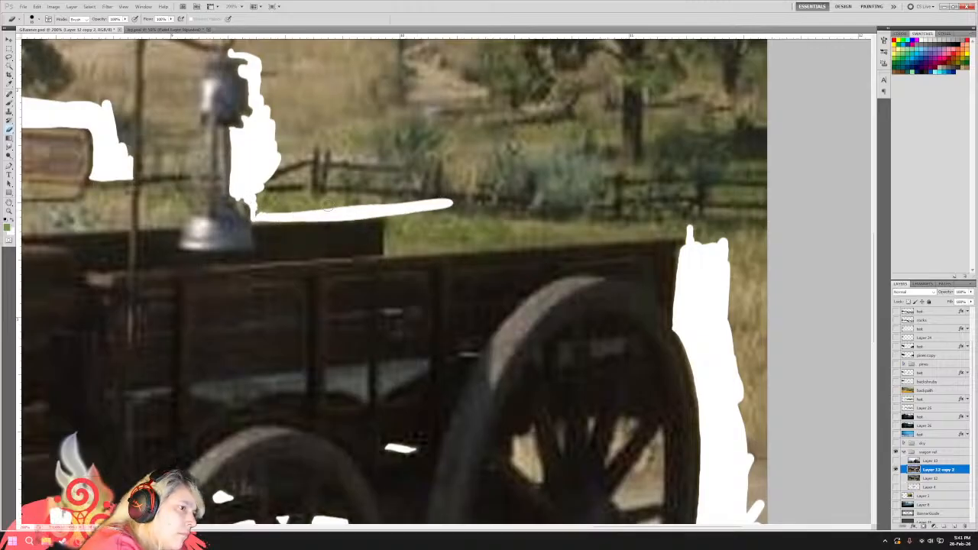
mouse_move(268, 204)
left_mouse_down()
mouse_move(281, 200)
mouse_move(287, 173)
mouse_move(293, 191)
mouse_move(338, 208)
mouse_move(420, 200)
mouse_move(306, 189)
left_mouse_up()
mouse_move(413, 199)
left_mouse_down()
mouse_move(387, 229)
mouse_move(387, 254)
left_mouse_up()
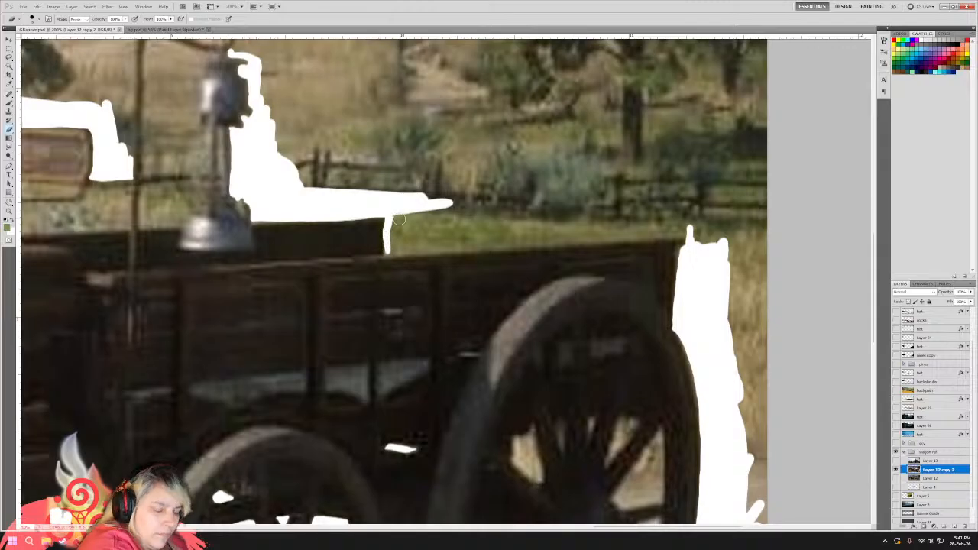
key("ctrl+z")
left_click(389, 251)
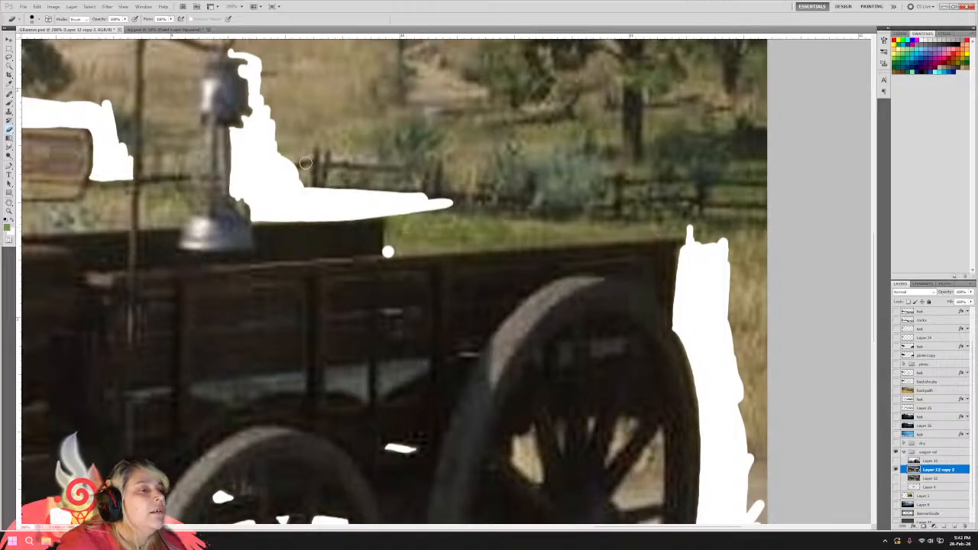
left_click(24, 7)
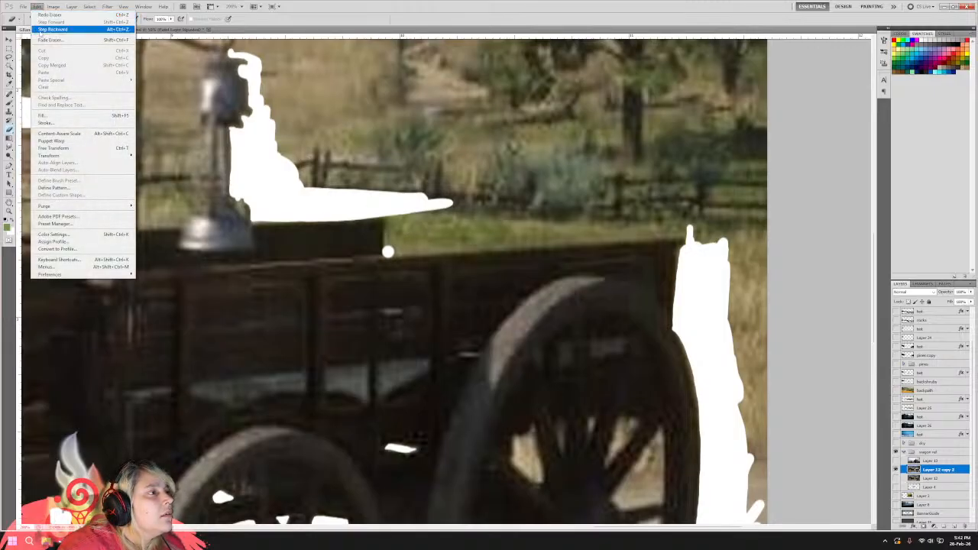
left_click(68, 34)
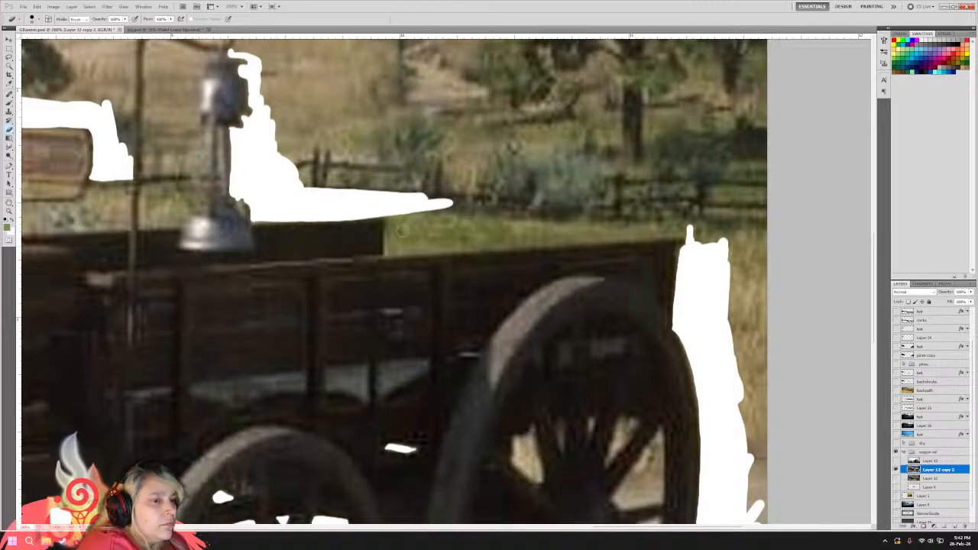
Erase the grass around the far side board's right end, following its vertical edge down toward the near side board.
mouse_move(390, 211)
left_mouse_down()
mouse_move(391, 225)
mouse_move(449, 191)
mouse_move(458, 205)
mouse_move(414, 206)
mouse_move(415, 219)
left_mouse_up()
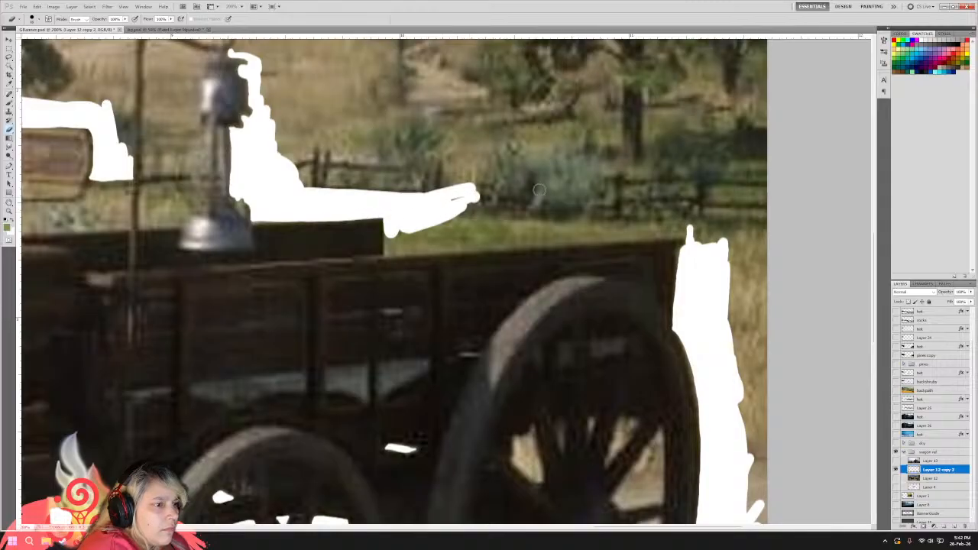
left_click_drag(557, 174, 480, 194)
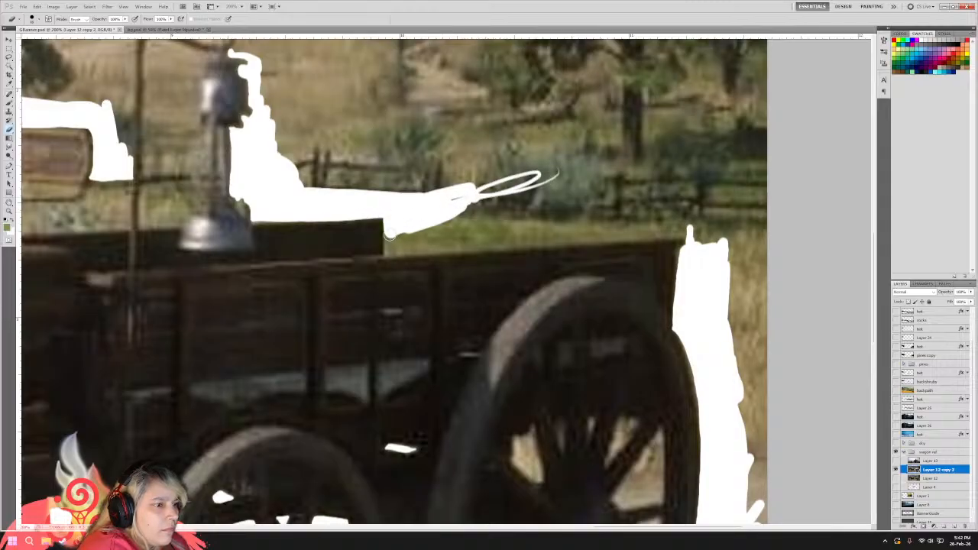
mouse_move(385, 239)
left_mouse_down()
mouse_move(386, 252)
mouse_move(384, 236)
left_mouse_up()
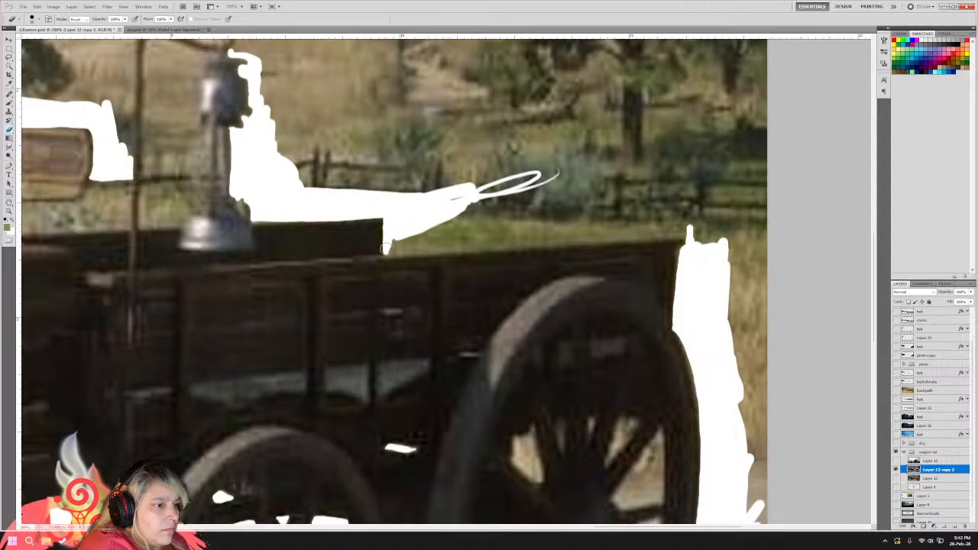
Erase the background above the near side board's top edge as far as the cleared area behind the rear wheel, undoing strays.
left_click_drag(385, 249, 547, 230)
left_click_drag(391, 246, 596, 233)
mouse_move(413, 244)
left_mouse_down()
mouse_move(389, 244)
mouse_move(461, 233)
mouse_move(453, 228)
mouse_move(490, 199)
mouse_move(459, 207)
left_mouse_up()
left_click_drag(474, 247, 660, 228)
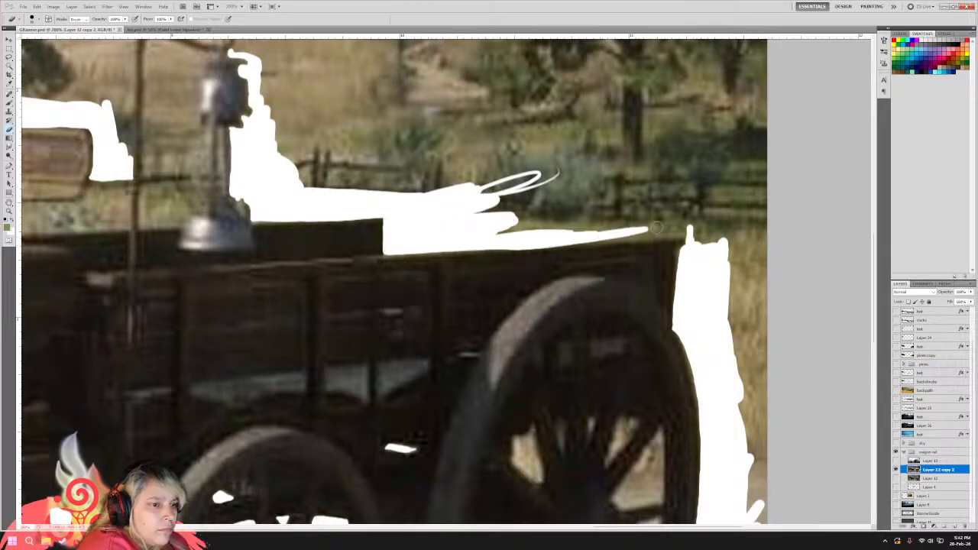
key("ctrl+z")
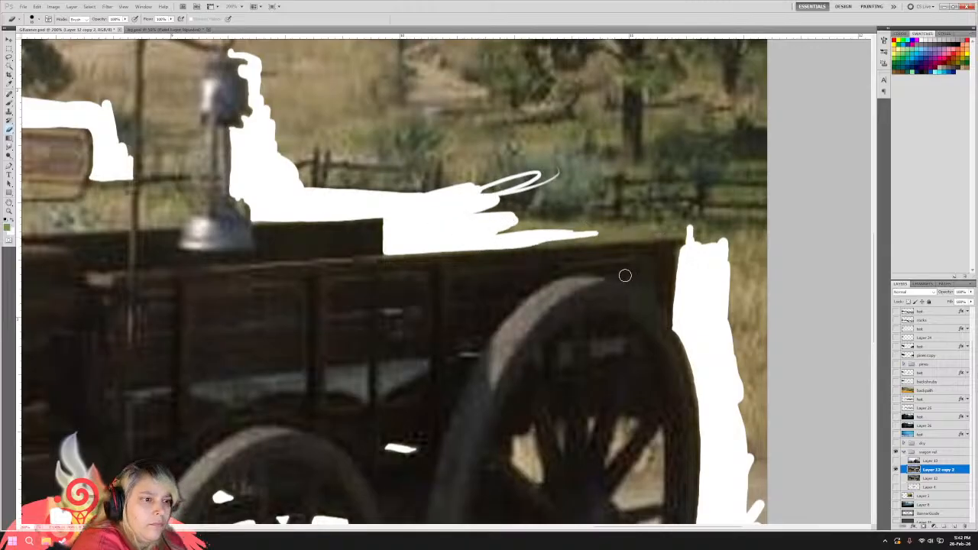
mouse_move(499, 247)
left_mouse_down()
mouse_move(724, 228)
mouse_move(561, 232)
mouse_move(691, 225)
mouse_move(699, 244)
mouse_move(722, 253)
mouse_move(700, 226)
mouse_move(502, 228)
mouse_move(660, 222)
mouse_move(516, 202)
mouse_move(568, 175)
mouse_move(549, 169)
mouse_move(481, 202)
mouse_move(716, 210)
mouse_move(691, 227)
mouse_move(571, 203)
mouse_move(570, 178)
mouse_move(607, 192)
left_mouse_up()
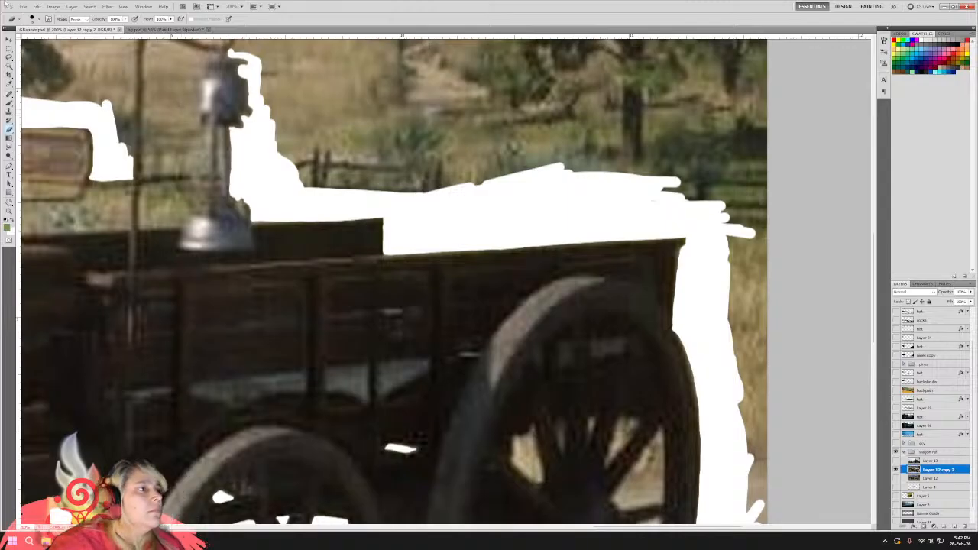
left_click(34, 7)
left_click(32, 31)
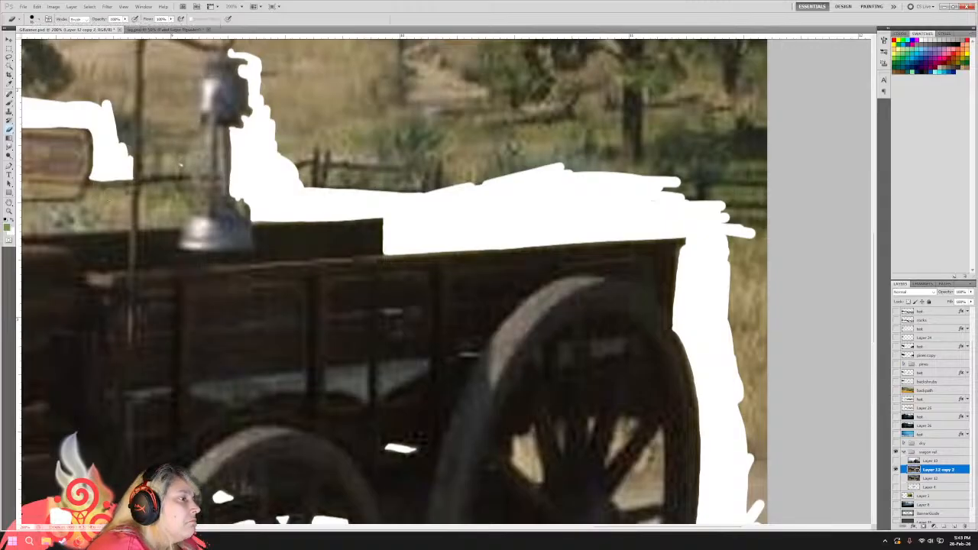
Erase the background between the bedroll and the thin pole, and between the pole and the lantern's left side, down to the wagon board.
mouse_move(112, 183)
left_mouse_down()
mouse_move(107, 199)
mouse_move(116, 173)
mouse_move(122, 197)
mouse_move(127, 175)
mouse_move(119, 220)
mouse_move(105, 197)
mouse_move(109, 227)
mouse_move(126, 230)
left_mouse_up()
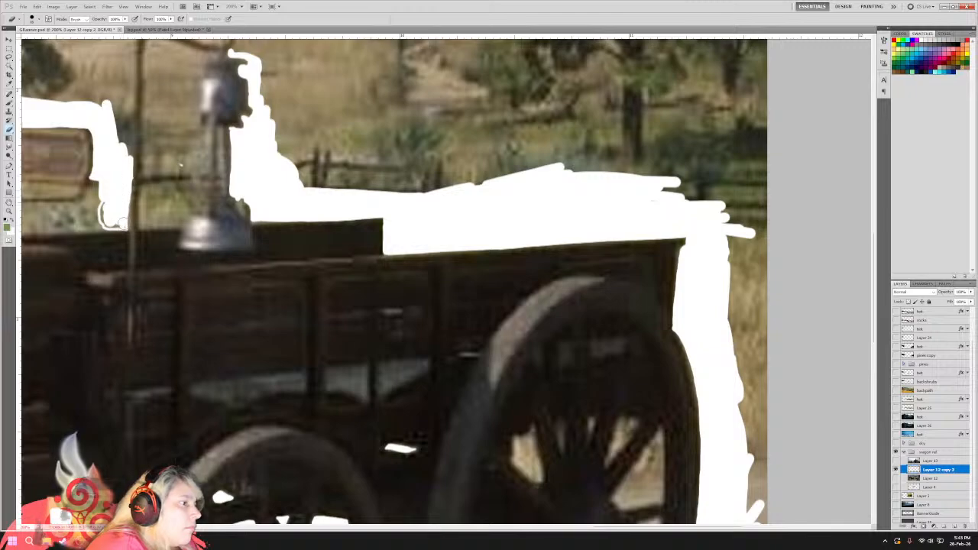
mouse_move(114, 224)
left_mouse_down()
mouse_move(95, 177)
mouse_move(86, 201)
mouse_move(94, 179)
mouse_move(90, 199)
mouse_move(98, 194)
mouse_move(104, 214)
mouse_move(91, 219)
mouse_move(114, 209)
left_mouse_up()
mouse_move(153, 177)
left_mouse_down()
mouse_move(152, 156)
mouse_move(173, 182)
mouse_move(181, 164)
left_mouse_up()
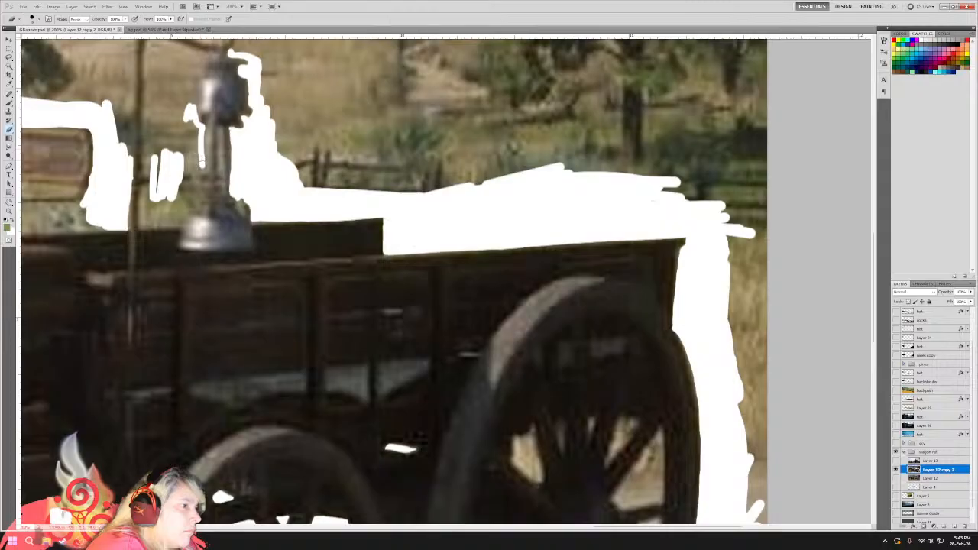
mouse_move(192, 175)
left_mouse_down()
mouse_move(194, 201)
mouse_move(162, 224)
mouse_move(138, 226)
mouse_move(146, 162)
mouse_move(152, 187)
mouse_move(142, 225)
mouse_move(157, 192)
mouse_move(170, 207)
mouse_move(162, 223)
mouse_move(177, 221)
mouse_move(173, 207)
mouse_move(188, 203)
mouse_move(178, 165)
mouse_move(191, 171)
mouse_move(181, 157)
left_mouse_up()
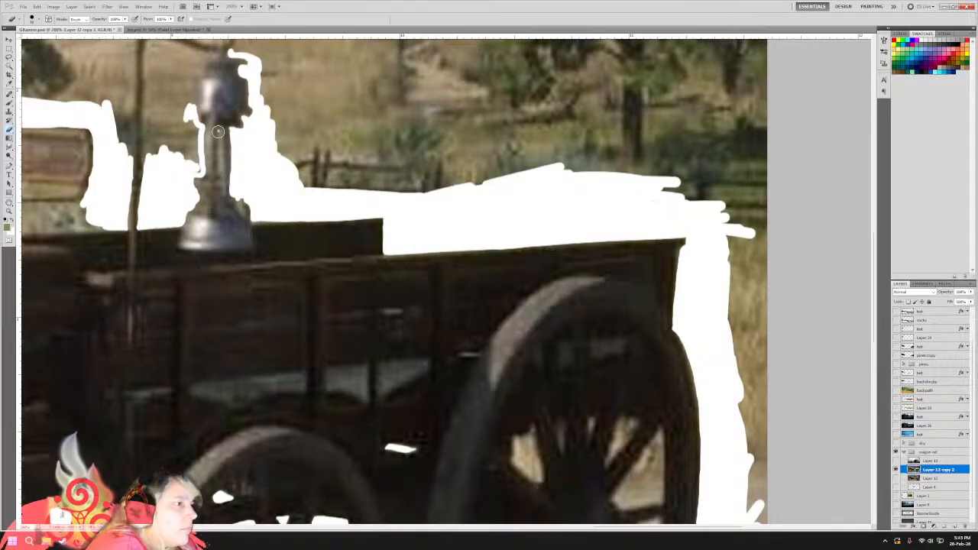
Erase the background in the gap inside the lantern, along its left side, and around the hook and the pole's curved top.
left_click_drag(217, 131, 217, 168)
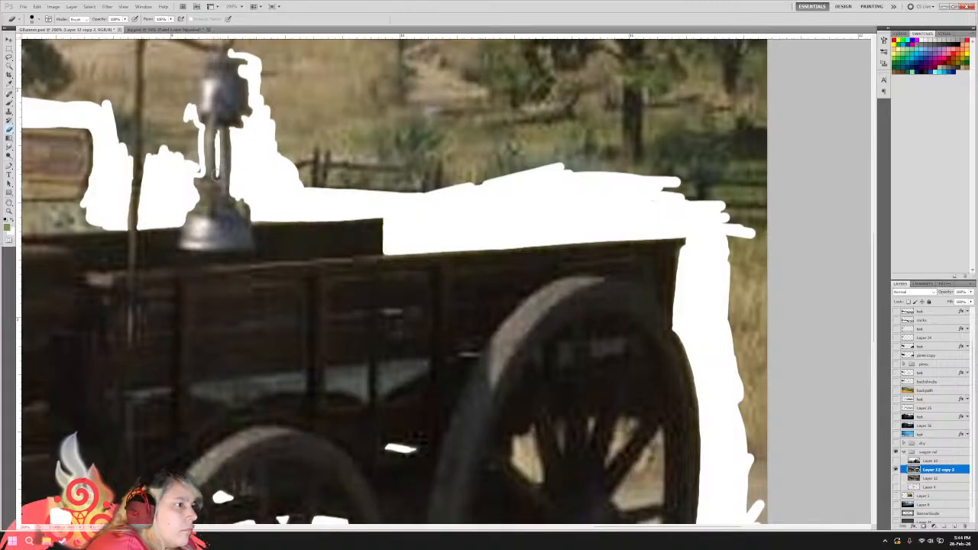
left_click_drag(187, 115, 196, 169)
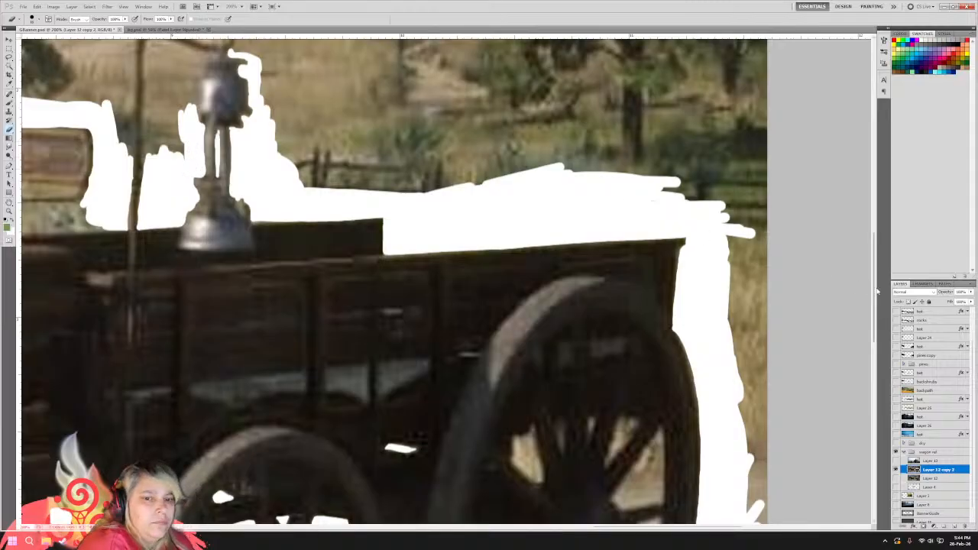
left_click_drag(875, 284, 874, 257)
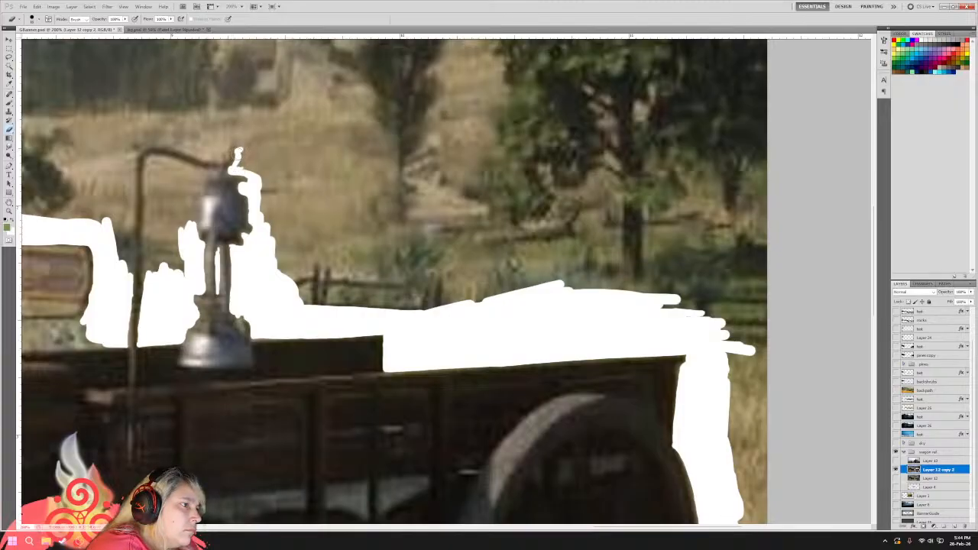
left_click_drag(235, 162, 231, 146)
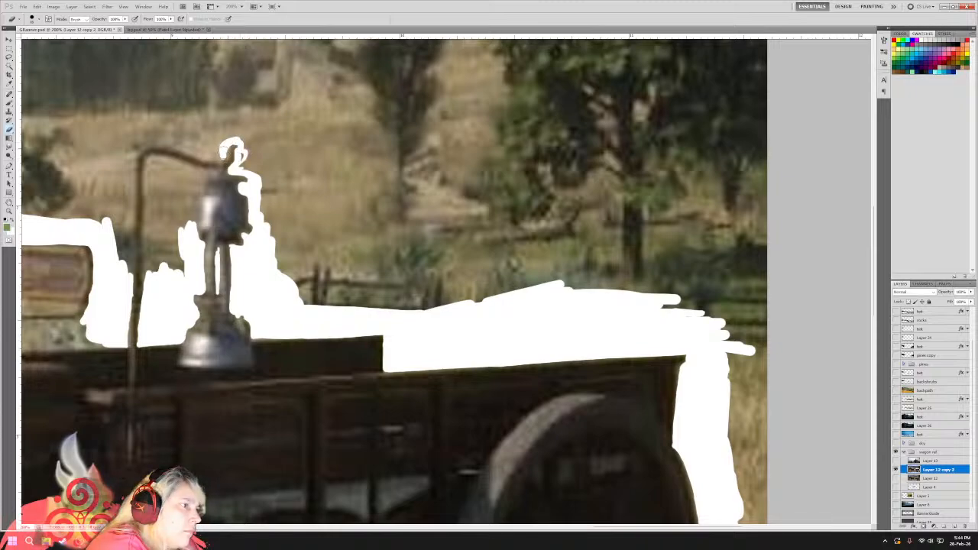
mouse_move(223, 156)
left_mouse_down()
mouse_move(145, 143)
mouse_move(119, 173)
left_mouse_up()
mouse_move(151, 132)
left_mouse_down()
mouse_move(217, 155)
mouse_move(194, 143)
mouse_move(218, 149)
mouse_move(207, 133)
mouse_move(285, 130)
mouse_move(217, 137)
mouse_move(264, 125)
mouse_move(241, 162)
mouse_move(249, 150)
mouse_move(260, 174)
mouse_move(258, 149)
mouse_move(258, 190)
mouse_move(268, 163)
mouse_move(268, 219)
mouse_move(273, 151)
mouse_move(272, 192)
mouse_move(291, 130)
mouse_move(271, 241)
mouse_move(288, 228)
mouse_move(280, 231)
mouse_move(284, 258)
mouse_move(313, 294)
left_mouse_up()
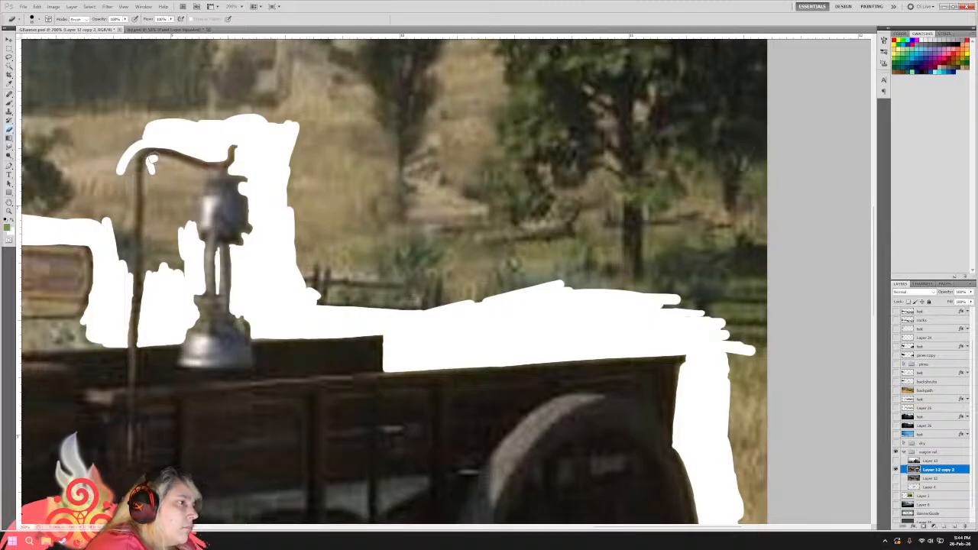
Erase the remaining background between the pole and the lantern, plus a rough strip along the pole's outer side down to the bedroll.
left_click_drag(152, 163, 201, 169)
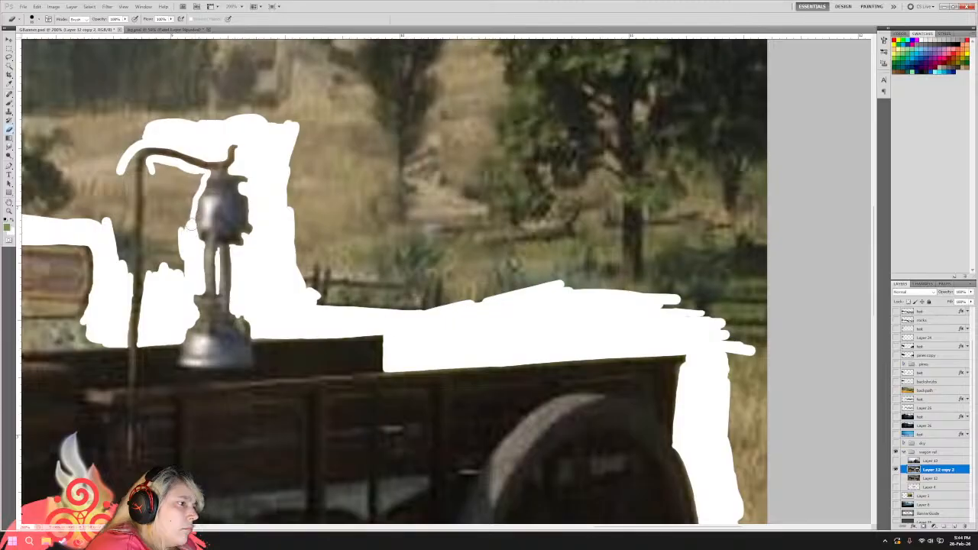
mouse_move(193, 213)
left_mouse_down()
mouse_move(202, 176)
mouse_move(196, 185)
mouse_move(188, 170)
mouse_move(151, 162)
mouse_move(159, 185)
mouse_move(159, 166)
mouse_move(191, 188)
mouse_move(178, 199)
mouse_move(170, 182)
mouse_move(170, 233)
mouse_move(178, 246)
mouse_move(187, 240)
mouse_move(184, 264)
mouse_move(166, 176)
mouse_move(149, 166)
mouse_move(160, 302)
left_mouse_up()
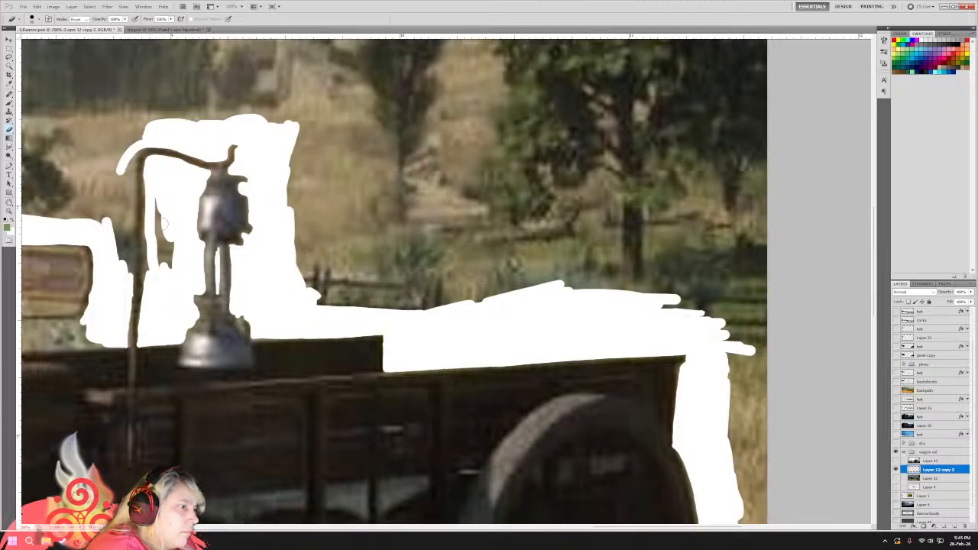
mouse_move(163, 223)
left_mouse_down()
mouse_move(158, 252)
mouse_move(175, 204)
mouse_move(147, 173)
mouse_move(164, 293)
left_mouse_up()
left_click_drag(148, 192, 157, 300)
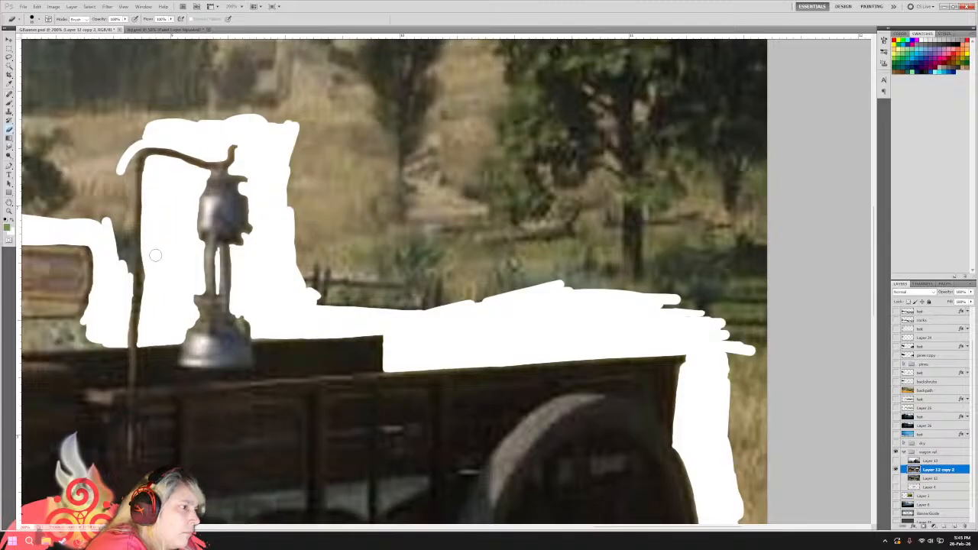
left_click_drag(148, 262, 146, 297)
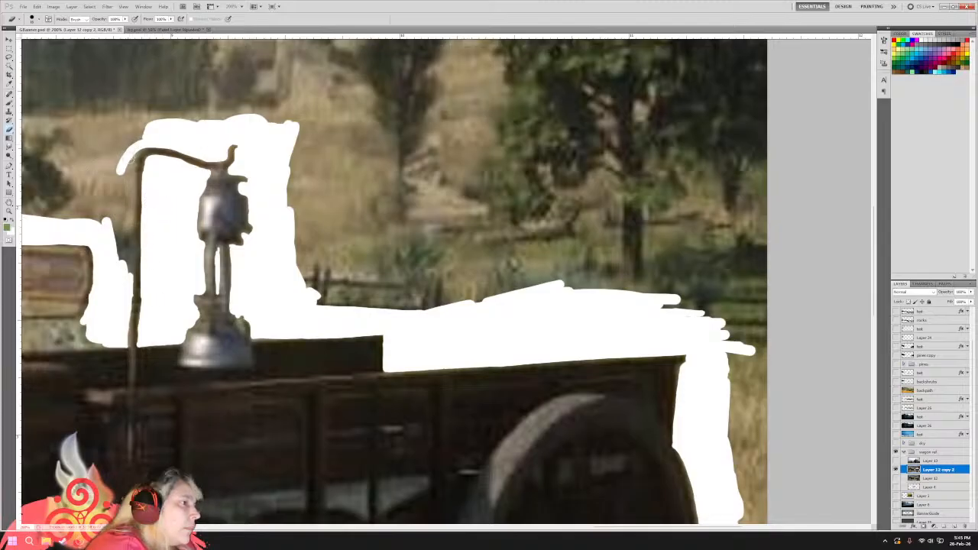
left_click_drag(132, 157, 121, 260)
left_click_drag(132, 149, 115, 259)
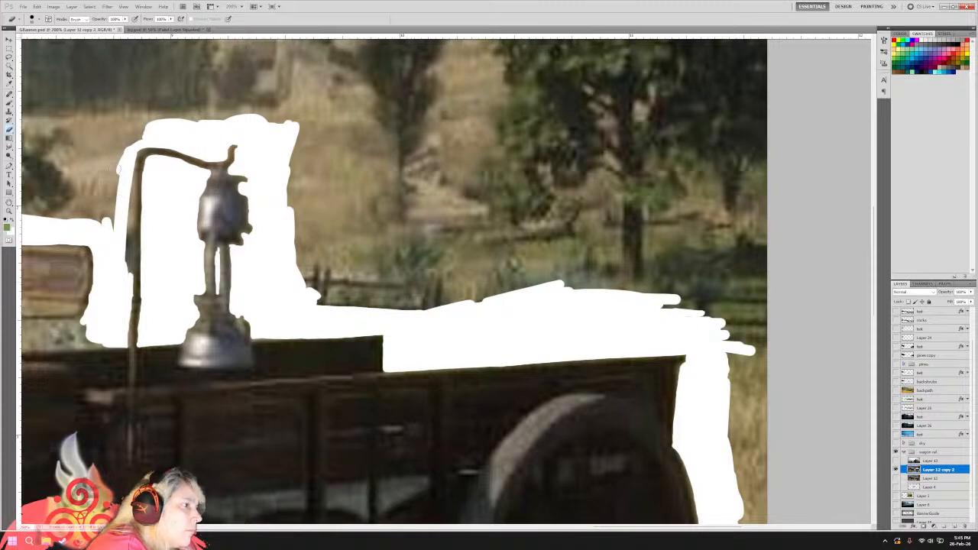
mouse_move(128, 157)
left_mouse_down()
mouse_move(145, 139)
mouse_move(128, 162)
mouse_move(141, 147)
mouse_move(178, 145)
mouse_move(155, 143)
mouse_move(123, 159)
mouse_move(130, 150)
mouse_move(123, 276)
mouse_move(131, 161)
mouse_move(123, 262)
left_mouse_up()
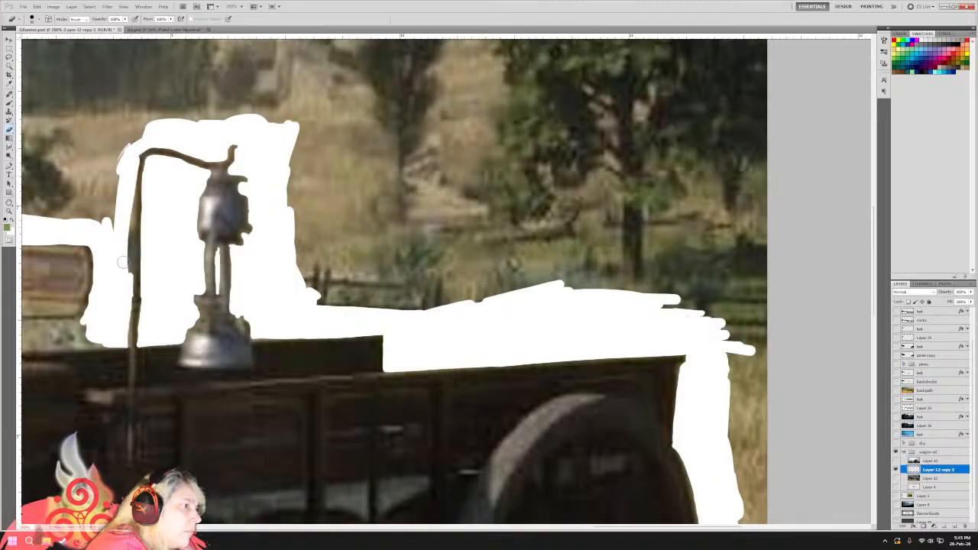
key("ctrl+z")
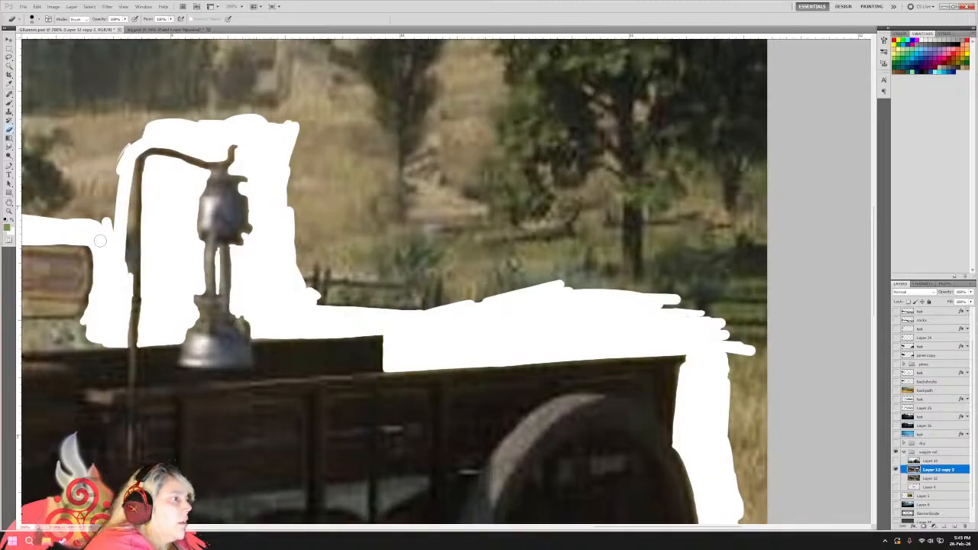
left_click_drag(127, 283, 120, 220)
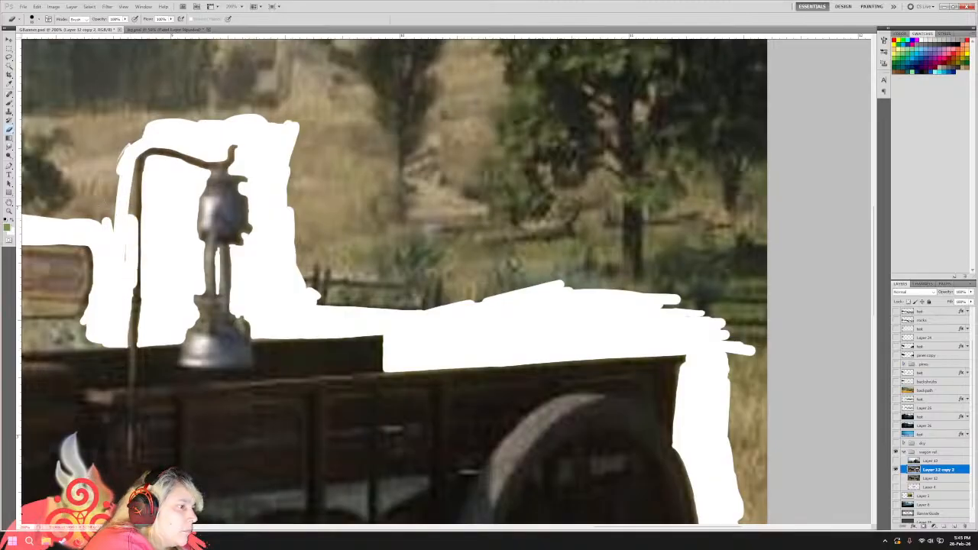
key("ctrl+z")
mouse_move(122, 284)
left_mouse_down()
mouse_move(131, 260)
mouse_move(124, 233)
left_mouse_up()
key("ctrl+z")
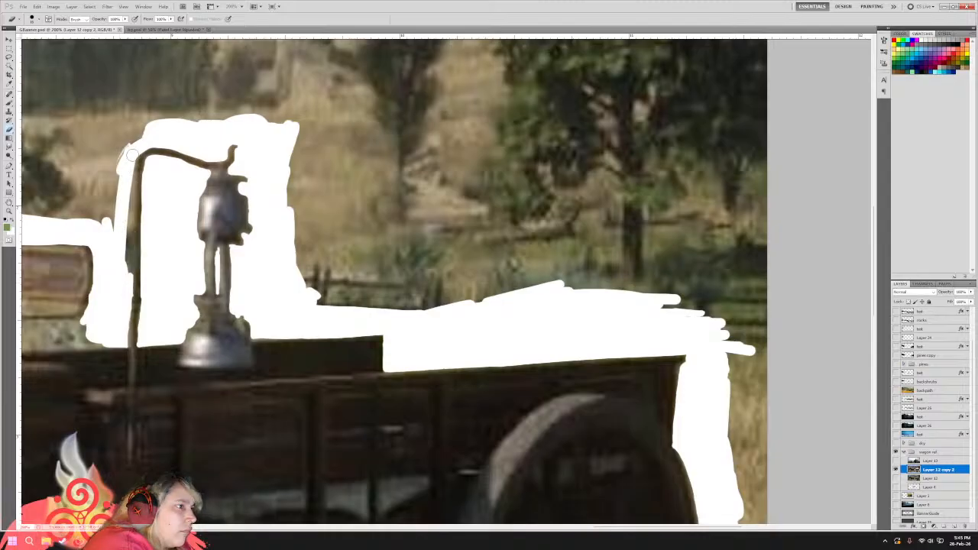
mouse_move(127, 185)
left_mouse_down()
mouse_move(123, 275)
mouse_move(120, 221)
left_mouse_up()
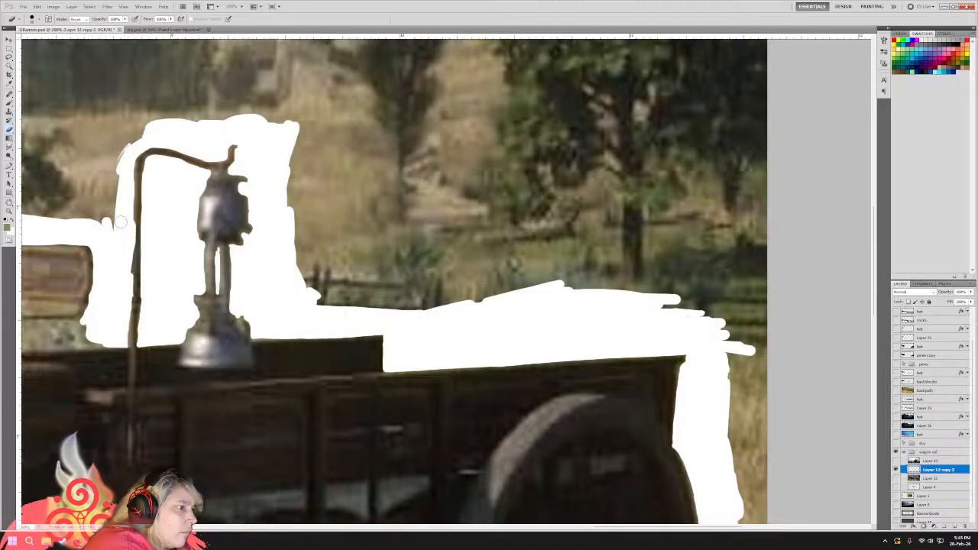
key("ctrl+z")
mouse_move(126, 162)
left_mouse_down()
mouse_move(122, 283)
mouse_move(132, 176)
left_mouse_up()
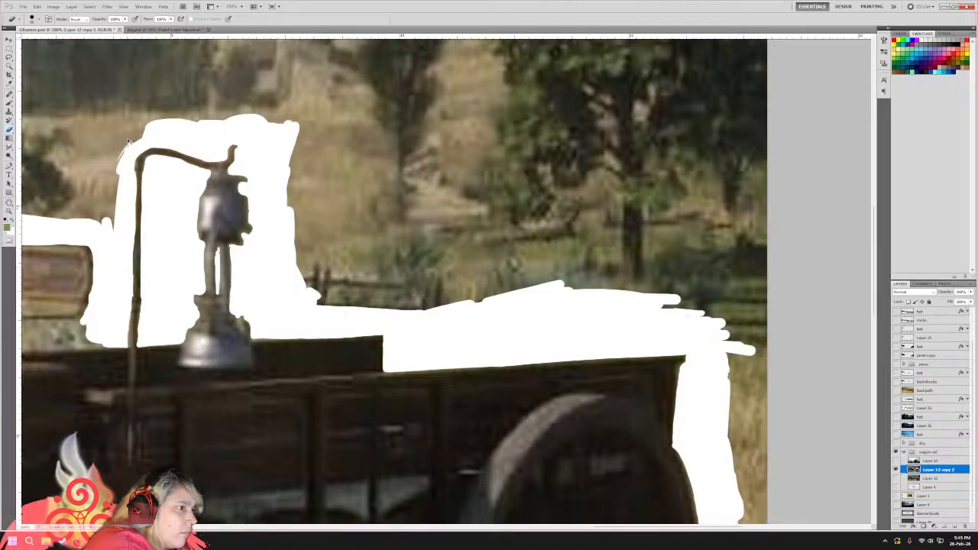
key("ctrl+z")
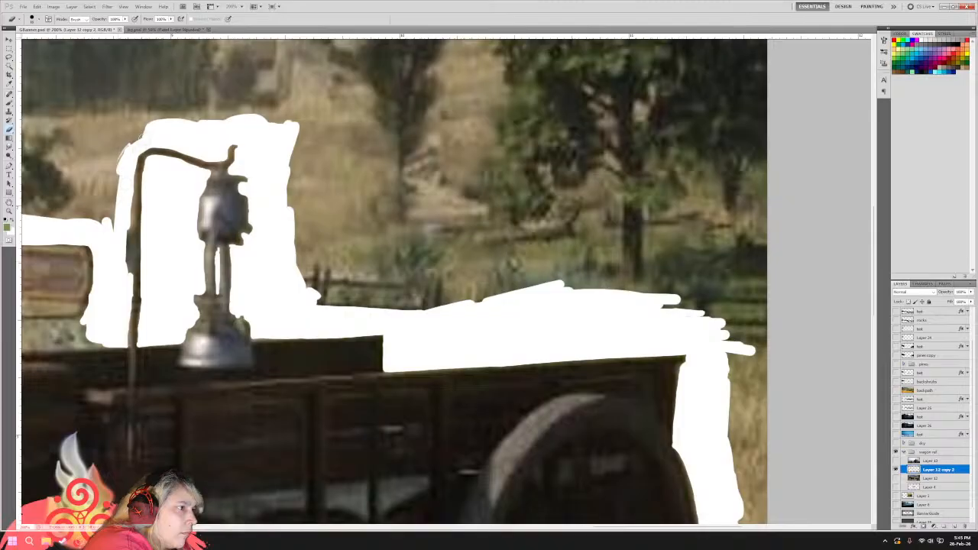
key("ctrl+z")
left_click_drag(140, 141, 123, 259)
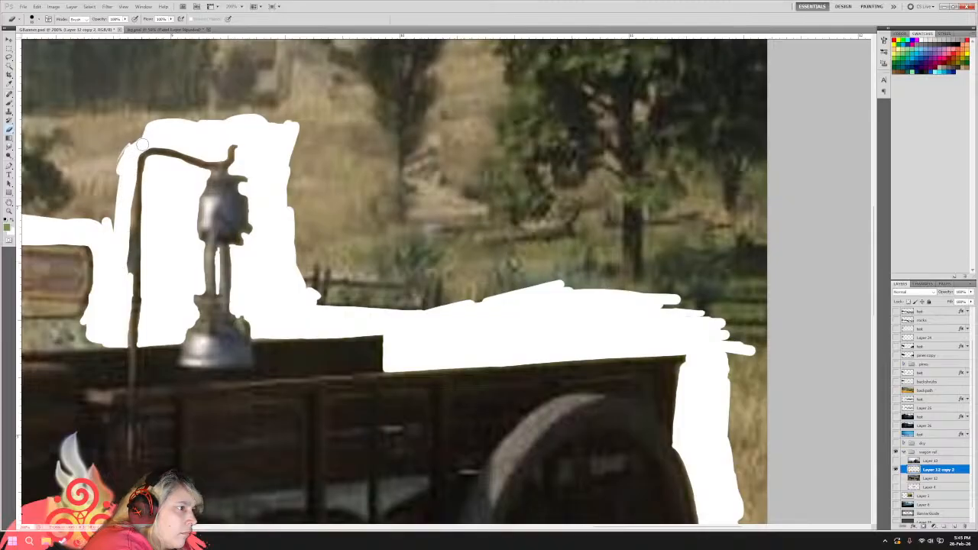
key("ctrl+z")
Trim the leftover background along the pole's outer edge and even out the cleared area above the near side board's rear corner.
left_click_drag(140, 142, 127, 273)
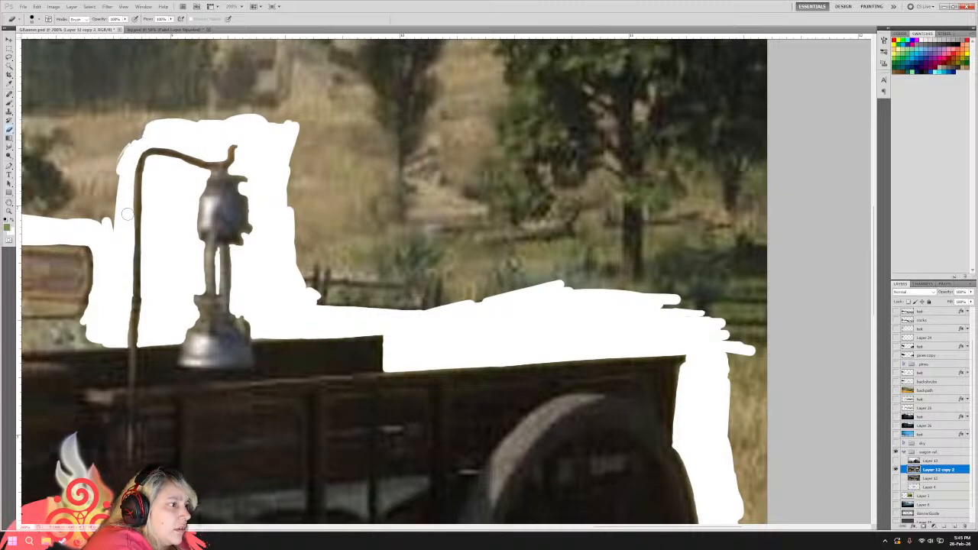
left_click_drag(128, 215, 143, 136)
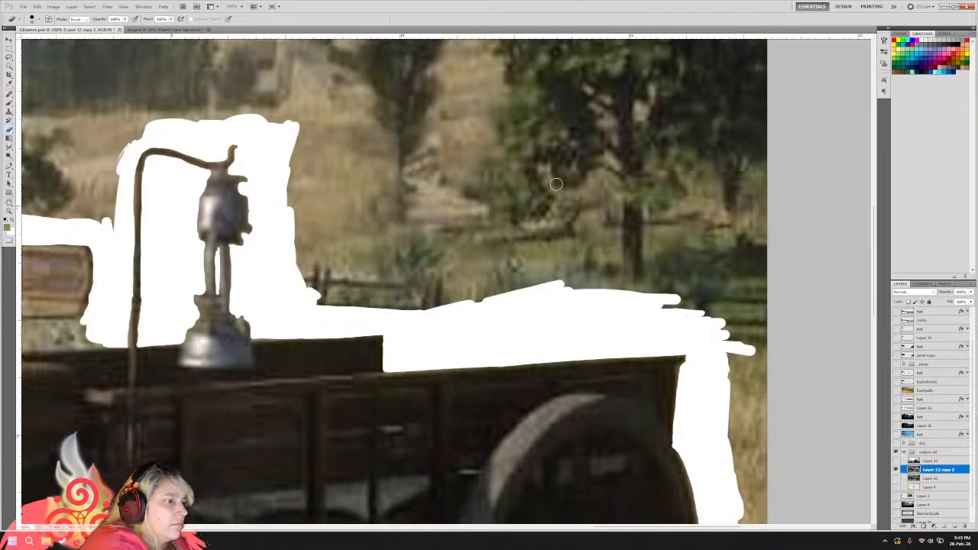
mouse_move(686, 321)
left_mouse_down()
mouse_move(719, 325)
mouse_move(693, 312)
mouse_move(720, 324)
mouse_move(725, 380)
mouse_move(744, 356)
left_mouse_up()
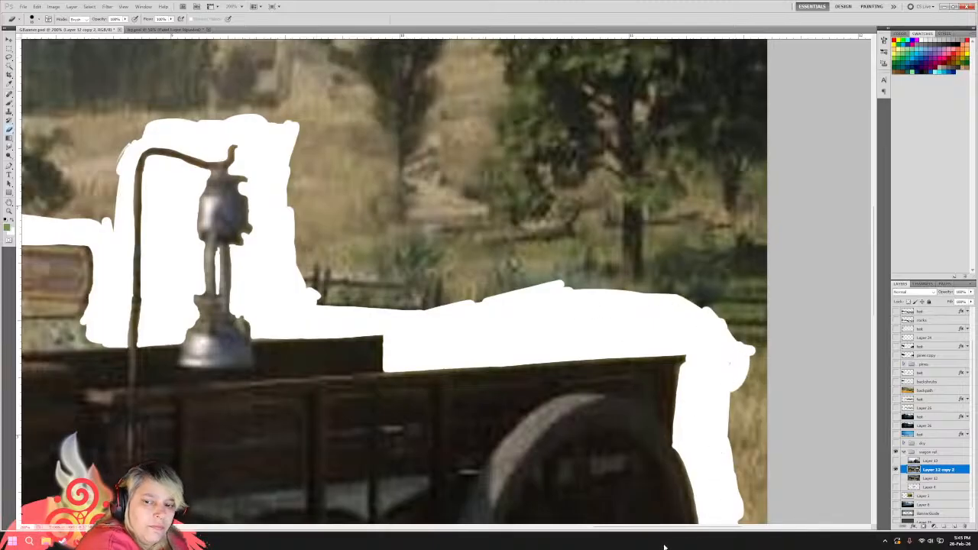
Erase the background in the narrow gap between the seat backrest and the near armrest rail, beside the rear post.
left_click_drag(664, 528, 599, 493)
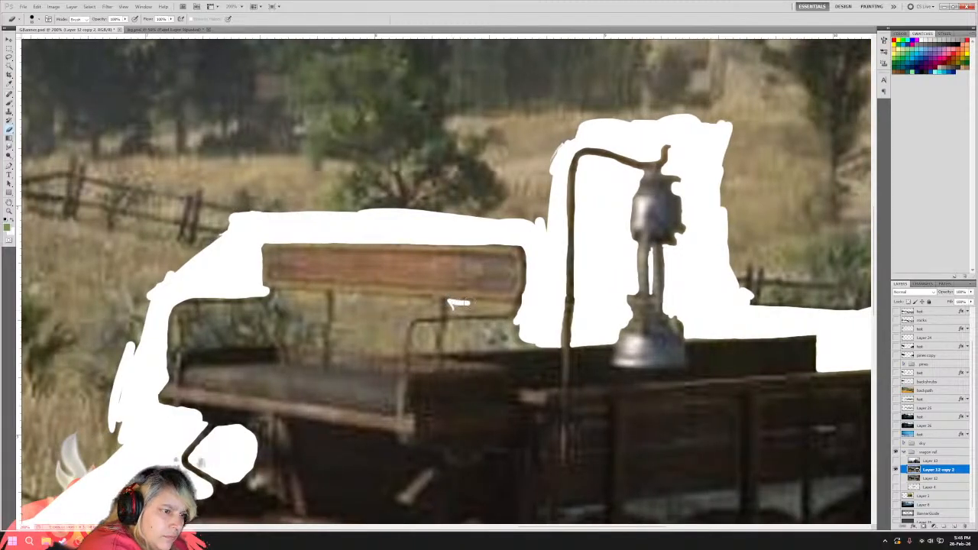
left_click_drag(509, 307, 462, 310)
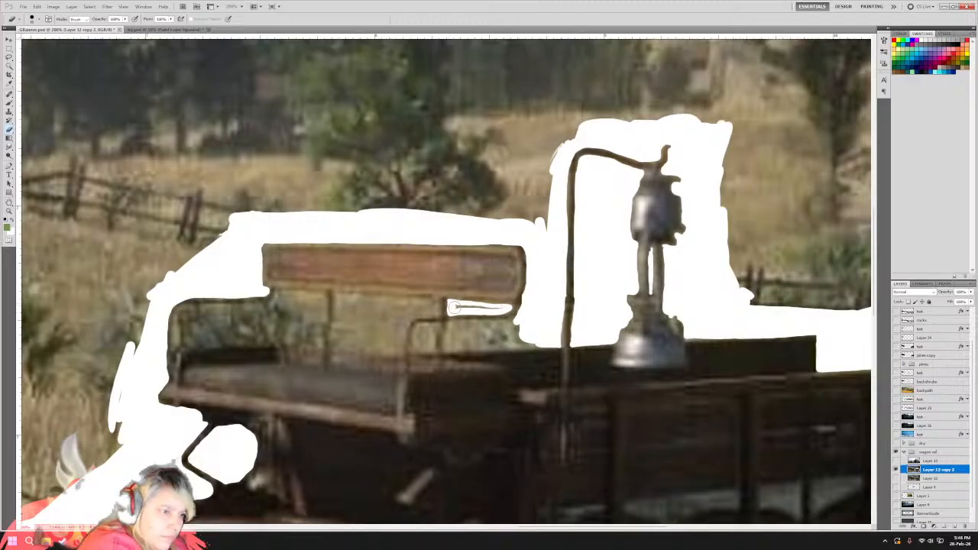
left_click_drag(453, 308, 498, 308)
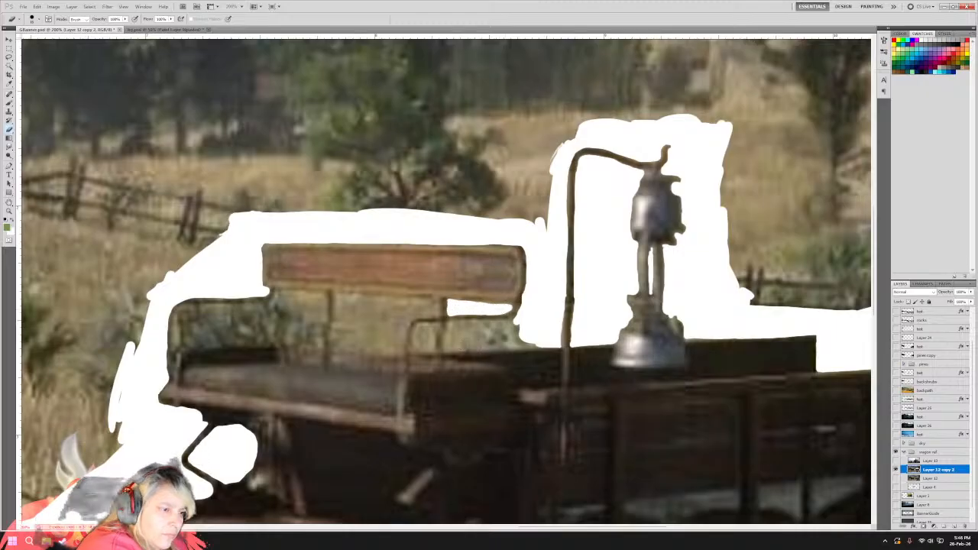
Erase the background beneath the near armrest rail, from the rear post to the lantern pole and down to the wagon board.
left_click_drag(445, 350, 550, 344)
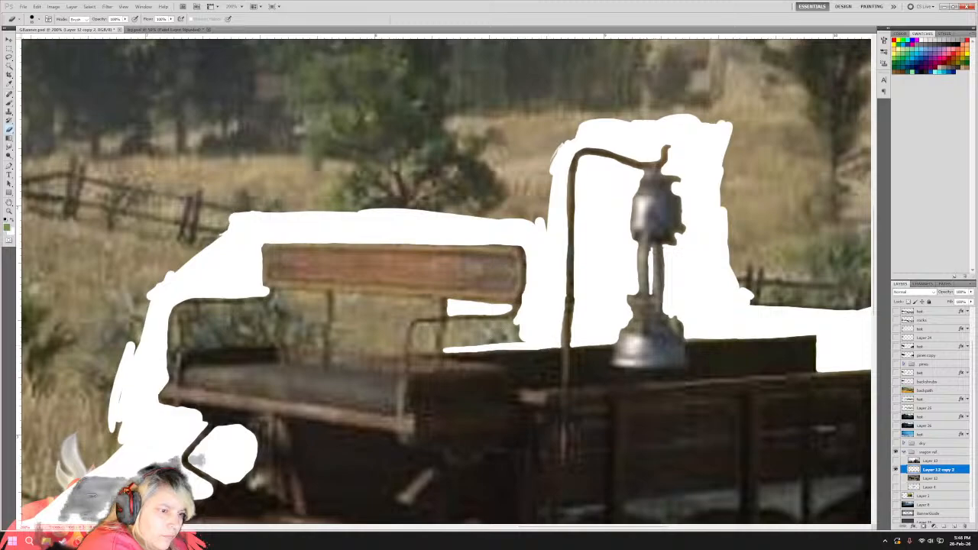
left_click_drag(448, 324, 516, 324)
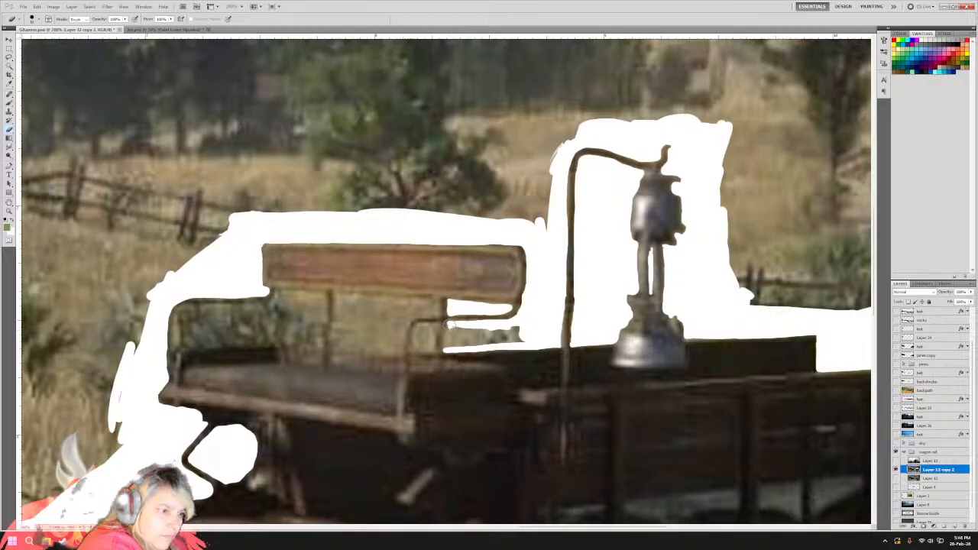
left_click_drag(449, 324, 443, 335)
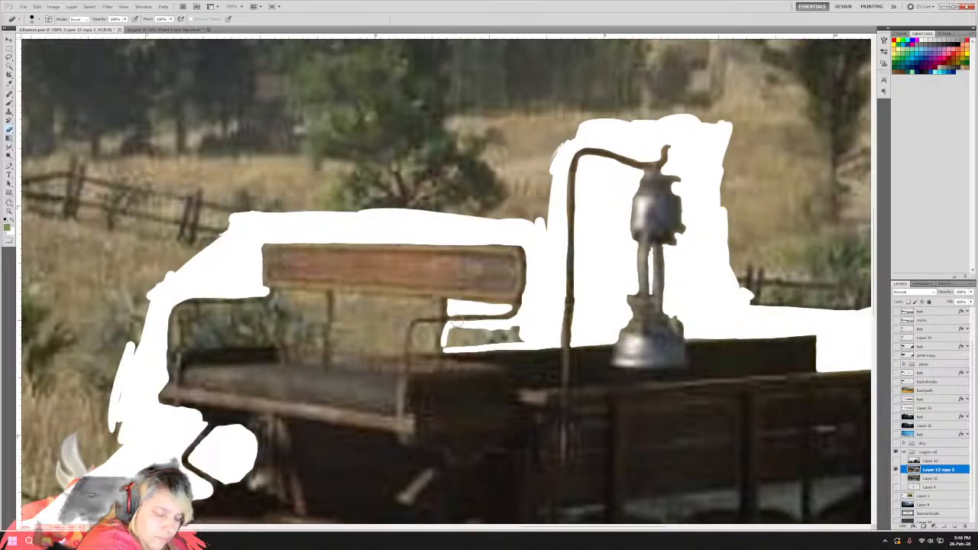
key("ctrl+z")
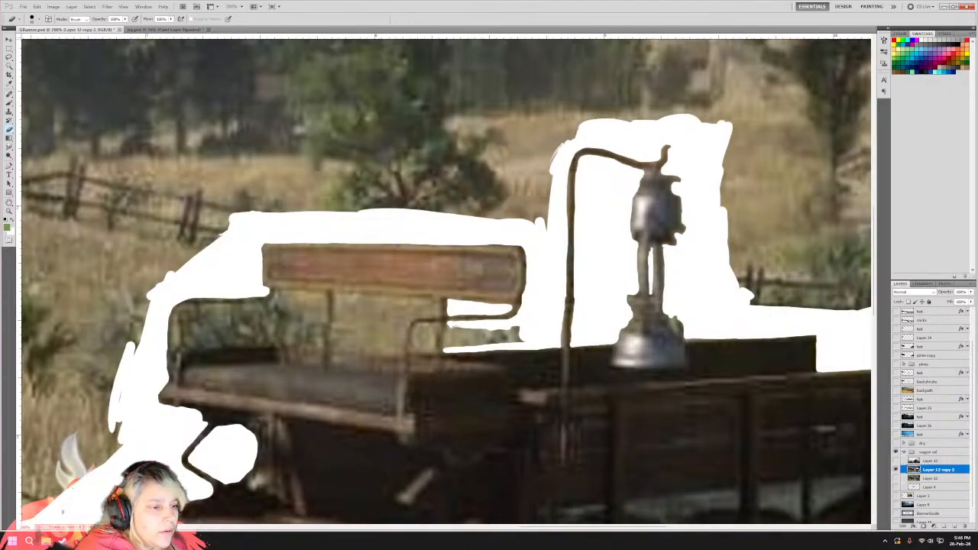
mouse_move(447, 324)
left_mouse_down()
mouse_move(441, 349)
mouse_move(448, 333)
left_mouse_up()
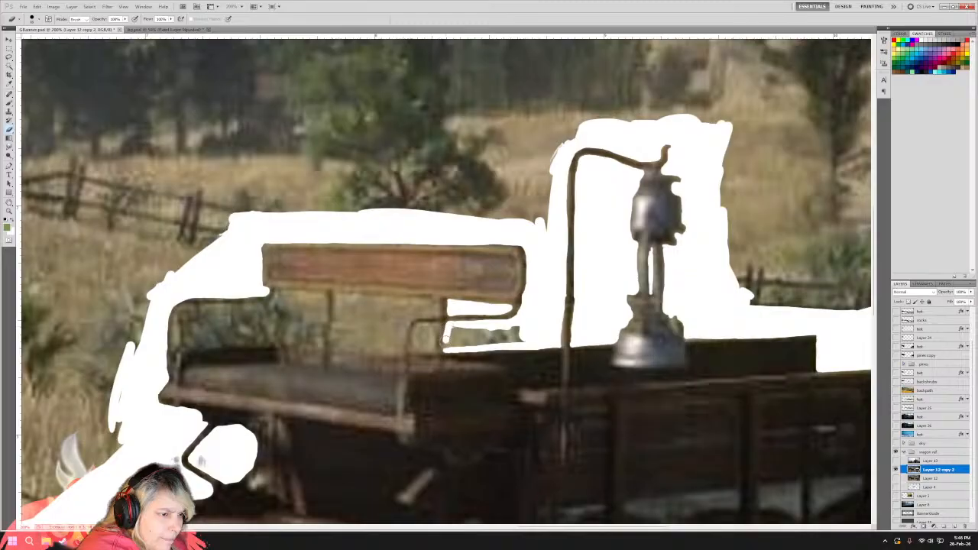
mouse_move(447, 338)
left_mouse_down()
mouse_move(446, 346)
mouse_move(485, 327)
mouse_move(523, 328)
mouse_move(465, 330)
left_mouse_up()
mouse_move(451, 338)
left_mouse_down()
mouse_move(448, 347)
mouse_move(512, 342)
mouse_move(456, 340)
left_mouse_up()
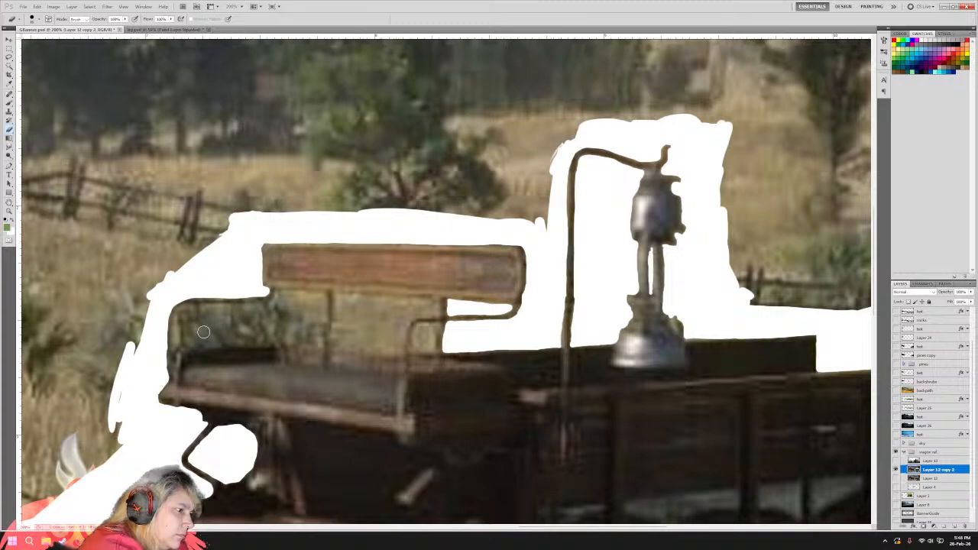
Erase the background between the far armrest and the first backrest post, and between the near armrest's upright and the second post.
mouse_move(201, 331)
left_mouse_down()
mouse_move(281, 318)
mouse_move(259, 307)
mouse_move(278, 295)
mouse_move(324, 296)
mouse_move(185, 309)
mouse_move(179, 343)
mouse_move(279, 340)
mouse_move(212, 342)
mouse_move(273, 337)
mouse_move(256, 334)
mouse_move(282, 326)
mouse_move(263, 314)
mouse_move(285, 300)
mouse_move(281, 330)
mouse_move(281, 320)
mouse_move(249, 327)
mouse_move(253, 318)
mouse_move(222, 314)
mouse_move(191, 318)
mouse_move(198, 329)
mouse_move(246, 318)
mouse_move(186, 345)
left_mouse_up()
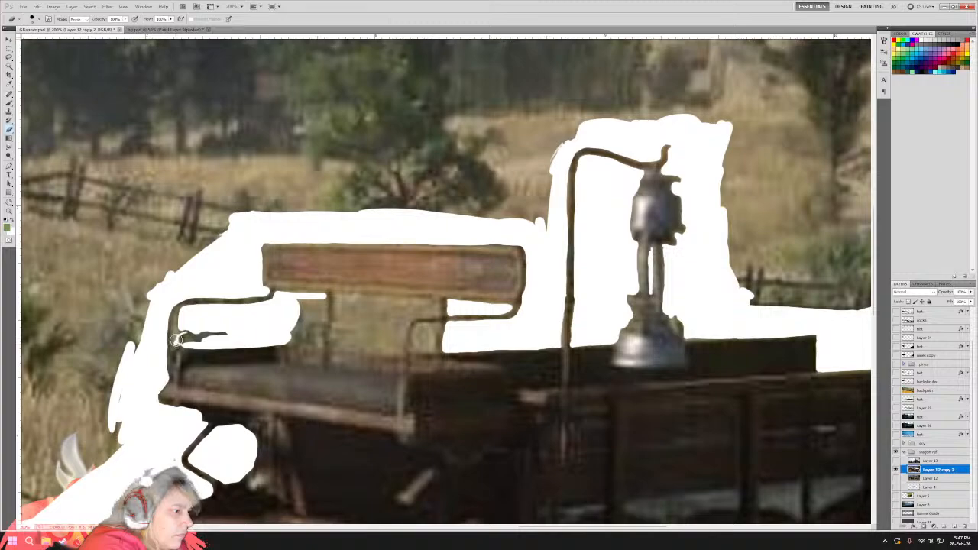
left_click_drag(176, 340, 176, 326)
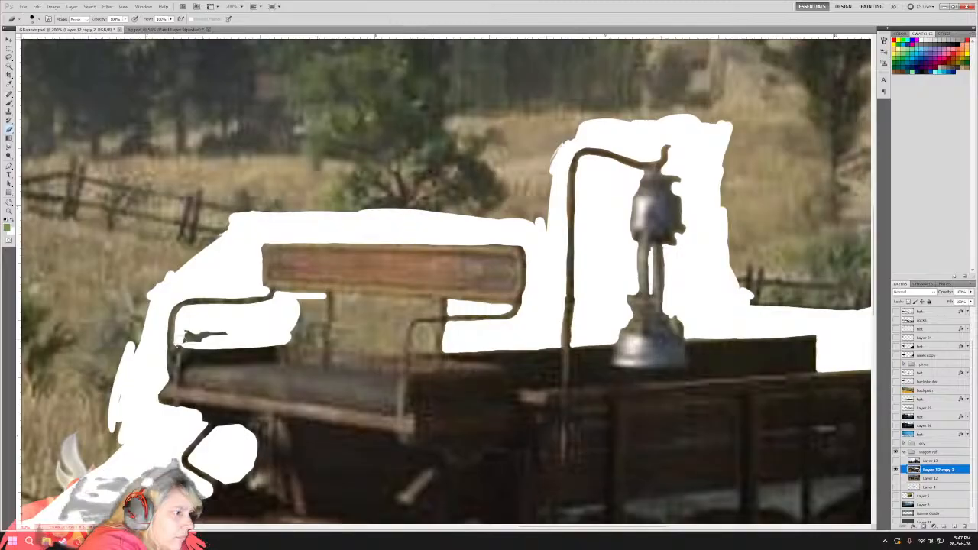
mouse_move(186, 336)
left_mouse_down()
mouse_move(218, 333)
mouse_move(185, 329)
left_mouse_up()
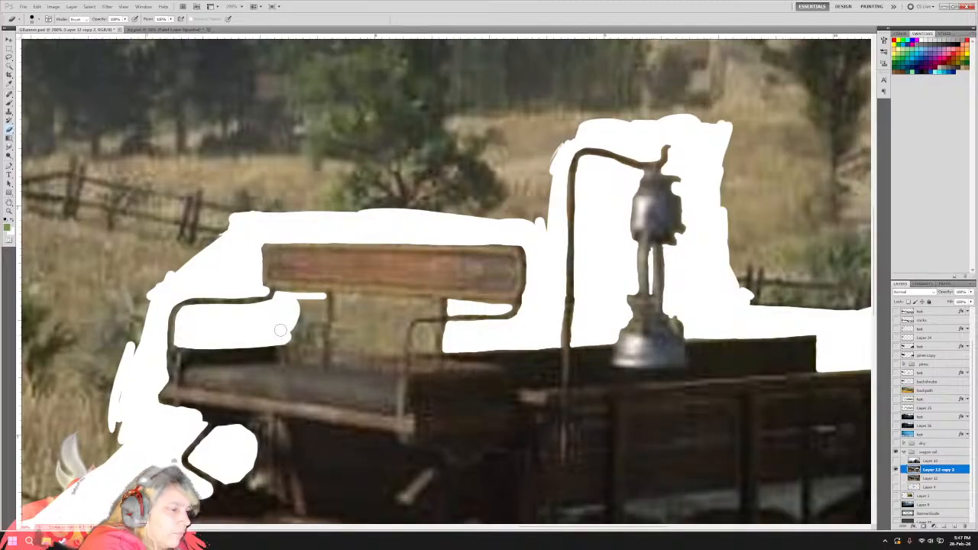
mouse_move(280, 330)
left_mouse_down()
mouse_move(308, 329)
mouse_move(322, 311)
mouse_move(319, 342)
mouse_move(267, 336)
mouse_move(317, 336)
mouse_move(313, 312)
mouse_move(304, 307)
mouse_move(303, 320)
left_mouse_up()
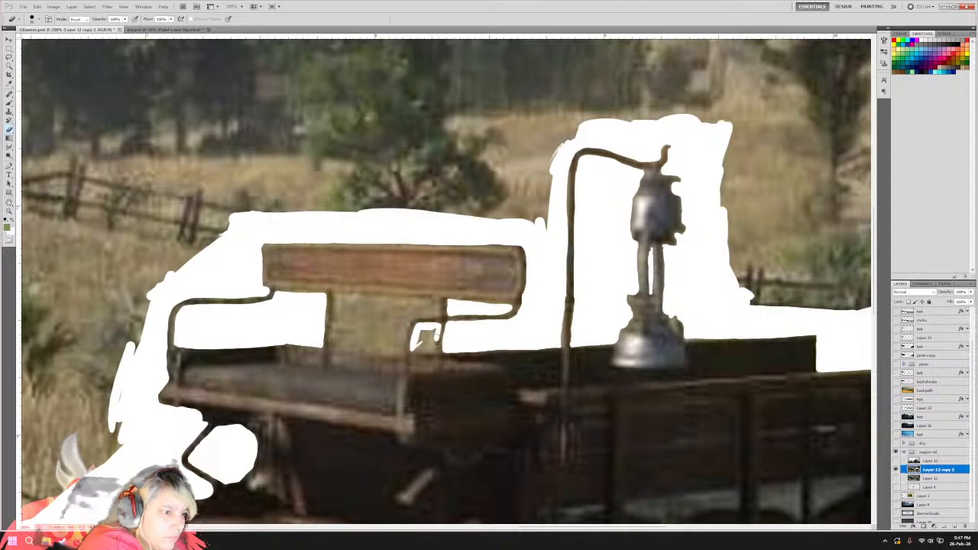
mouse_move(436, 349)
left_mouse_down()
mouse_move(415, 346)
mouse_move(435, 330)
mouse_move(422, 336)
left_mouse_up()
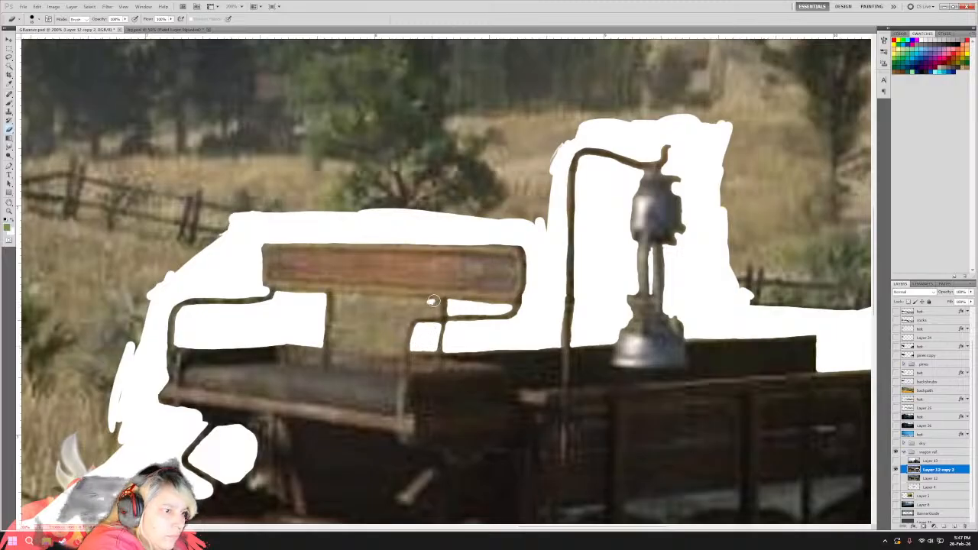
Erase strips of background beneath the seat backrest, beside the near rear post and along the inner side of the far post.
mouse_move(436, 304)
left_mouse_down()
mouse_move(394, 315)
mouse_move(397, 307)
left_mouse_up()
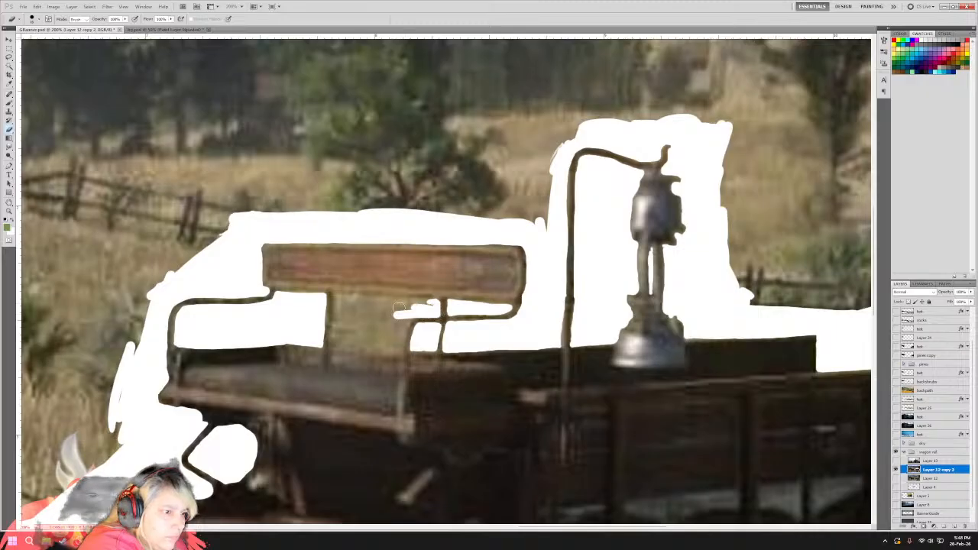
left_click_drag(339, 300, 339, 312)
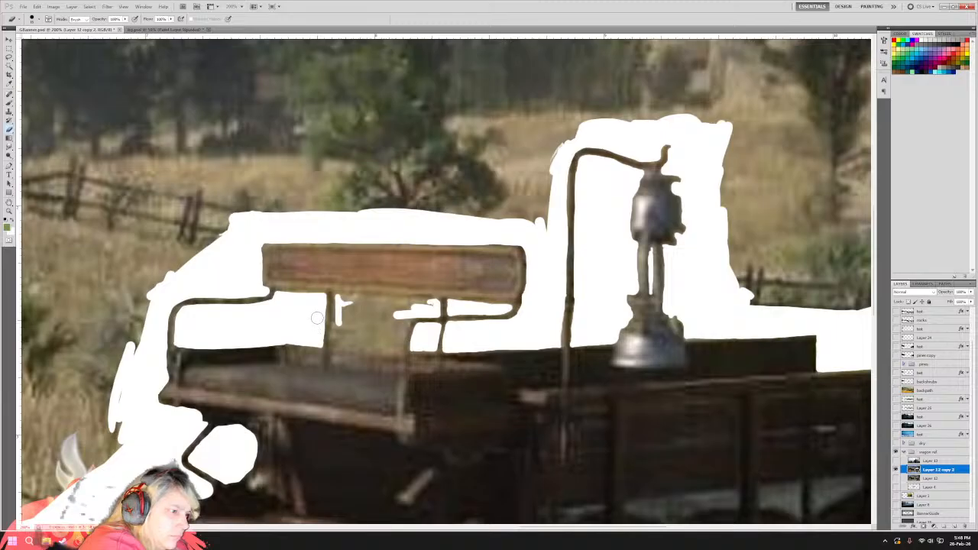
left_click_drag(343, 342, 410, 346)
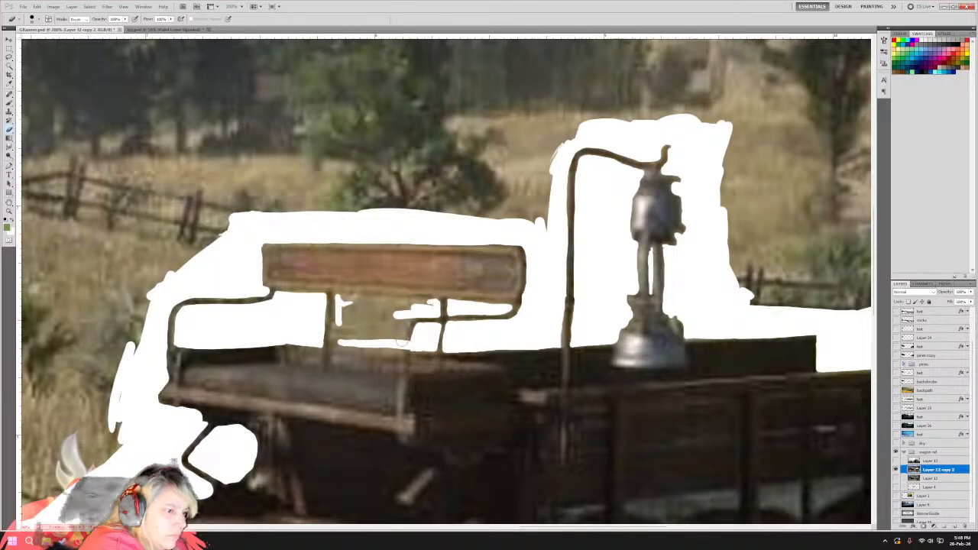
key("ctrl+z")
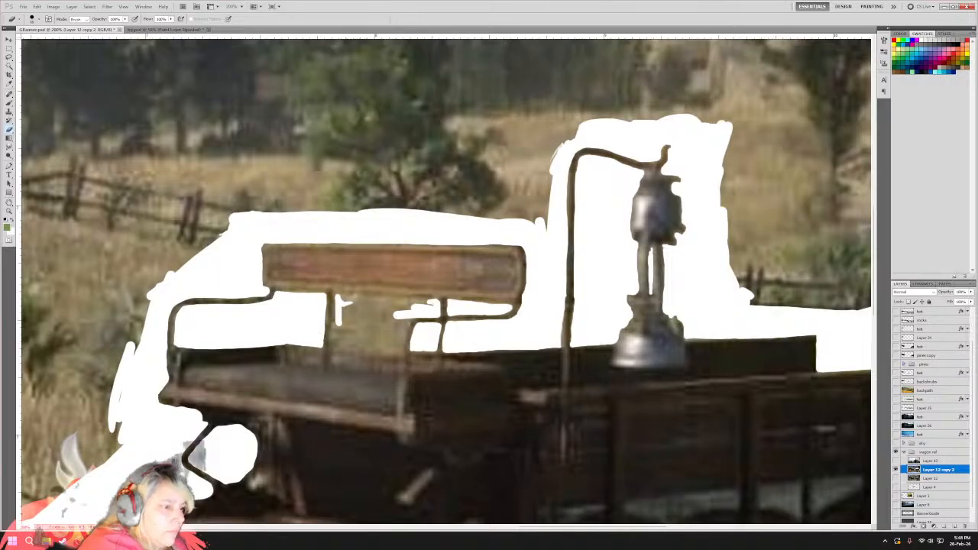
left_click_drag(400, 344, 401, 331)
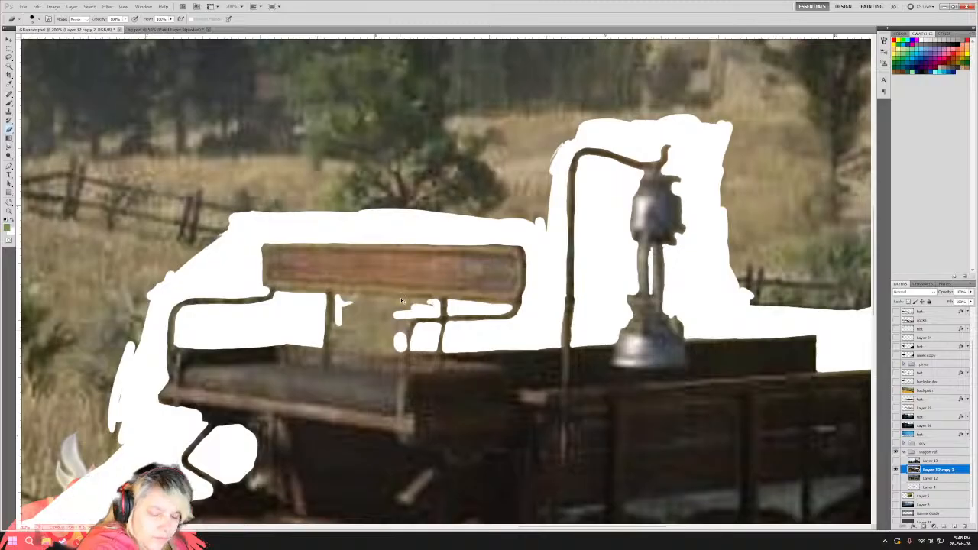
key("ctrl+z")
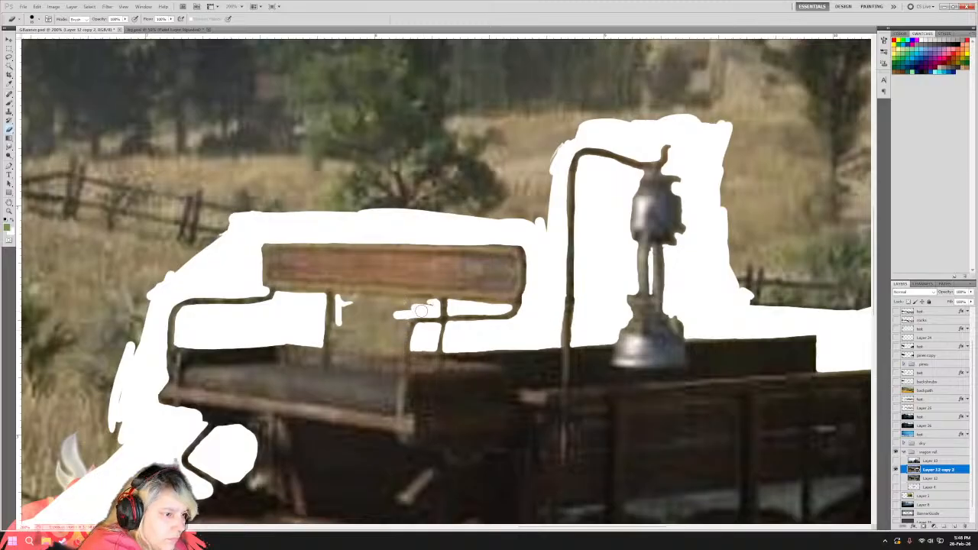
Erase the rest of the background between the backrest posts down to the seat, and straighten the cleared edge between backrest and lantern pole.
mouse_move(421, 310)
left_mouse_down()
mouse_move(376, 345)
mouse_move(331, 343)
mouse_move(344, 319)
left_mouse_up()
mouse_move(389, 340)
left_mouse_down()
mouse_move(406, 310)
mouse_move(371, 301)
mouse_move(435, 302)
mouse_move(341, 298)
mouse_move(381, 300)
mouse_move(336, 333)
left_mouse_up()
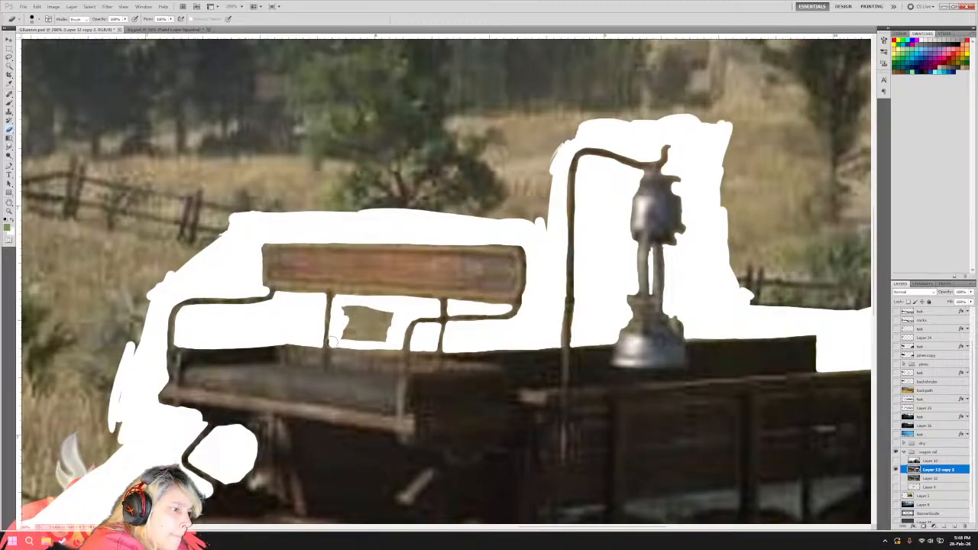
mouse_move(336, 337)
left_mouse_down()
mouse_move(363, 311)
mouse_move(350, 339)
mouse_move(362, 322)
mouse_move(376, 340)
mouse_move(366, 324)
mouse_move(368, 314)
mouse_move(386, 337)
left_mouse_up()
mouse_move(519, 215)
left_mouse_down()
mouse_move(543, 217)
mouse_move(554, 176)
mouse_move(525, 227)
mouse_move(565, 140)
left_mouse_up()
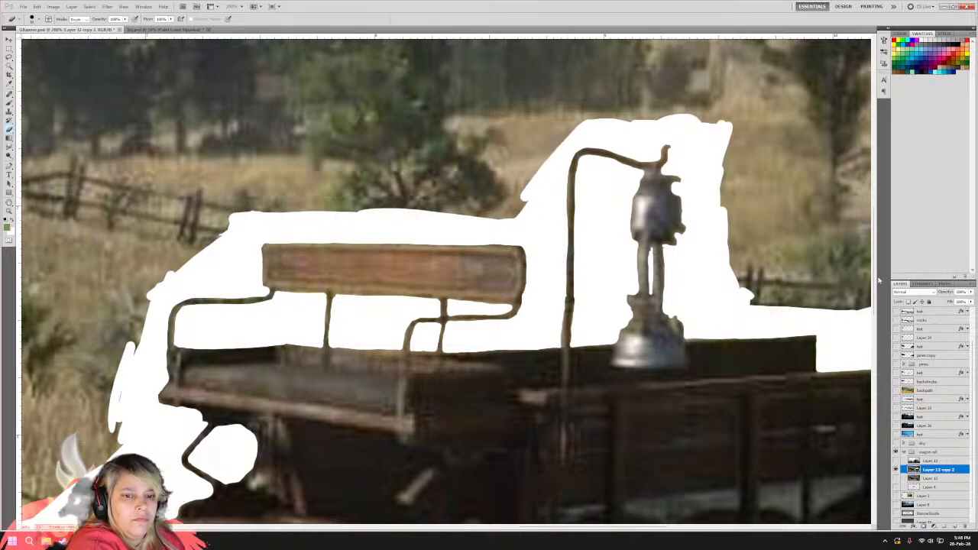
Erase the background in the rear wheel's upper spoke gaps, including the gap beside the axle on the wheel's front side.
left_click_drag(878, 281, 864, 361)
left_click_drag(544, 528, 617, 533)
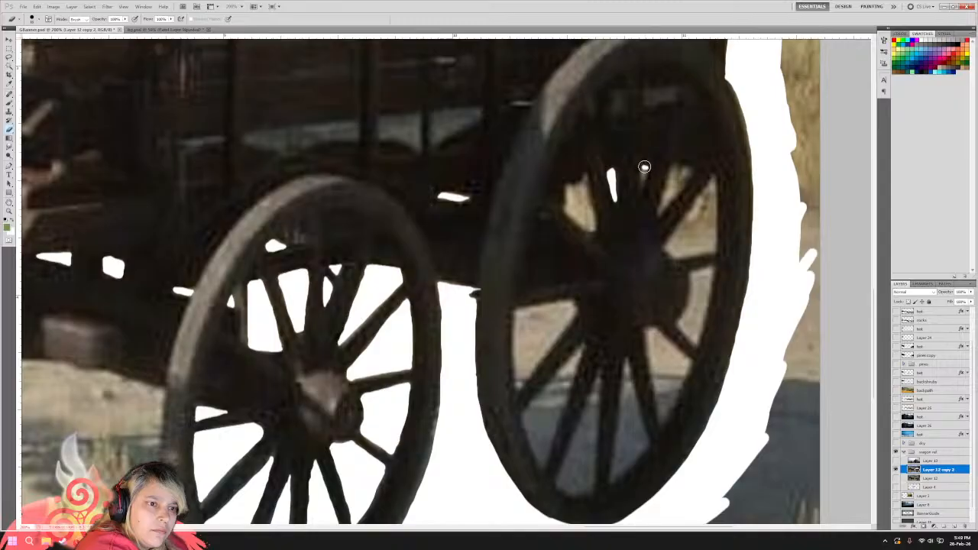
mouse_move(644, 166)
left_mouse_down()
mouse_move(689, 169)
mouse_move(673, 164)
mouse_move(668, 182)
mouse_move(683, 174)
mouse_move(669, 178)
mouse_move(674, 168)
mouse_move(667, 185)
mouse_move(691, 172)
mouse_move(657, 217)
mouse_move(686, 182)
left_mouse_up()
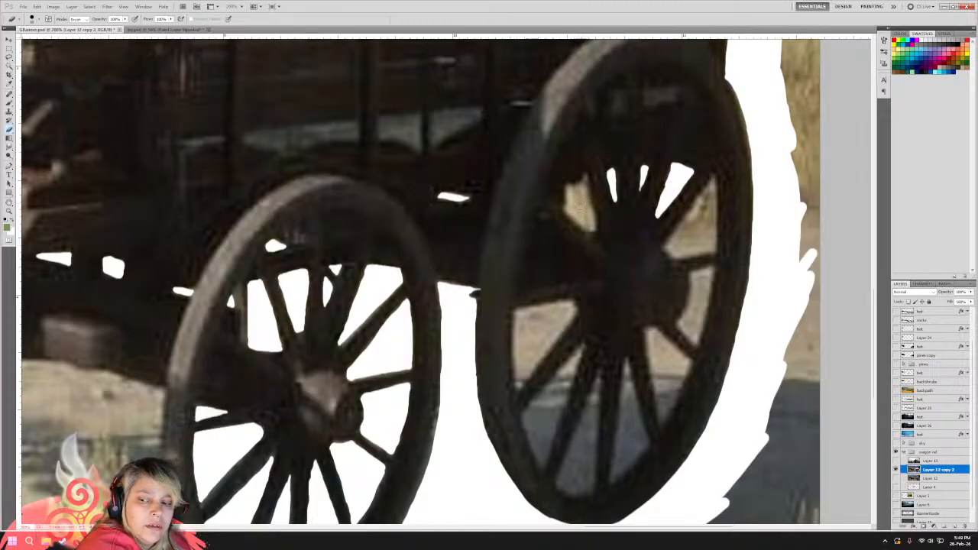
mouse_move(574, 204)
left_mouse_down()
mouse_move(586, 170)
mouse_move(594, 228)
mouse_move(575, 201)
mouse_move(582, 187)
mouse_move(586, 217)
left_mouse_up()
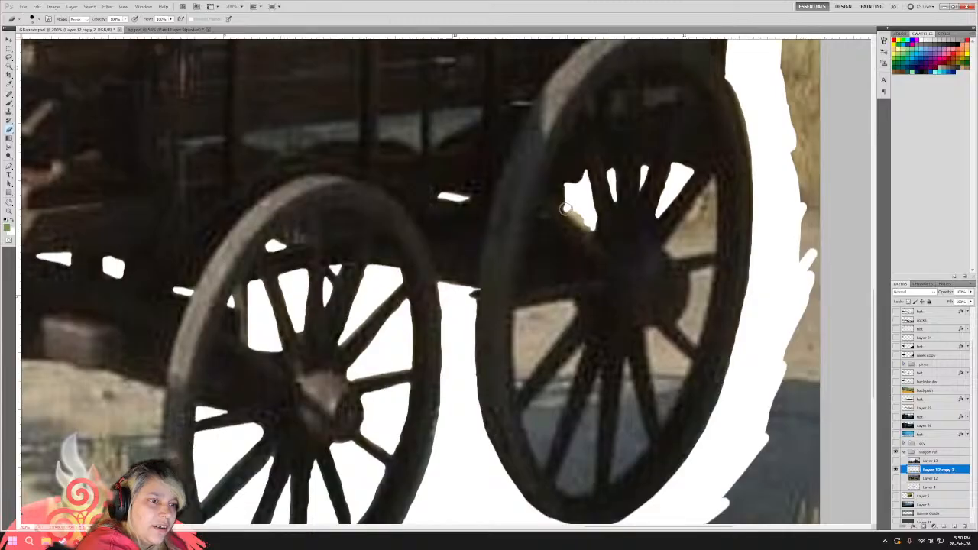
mouse_move(576, 221)
left_mouse_down()
mouse_move(589, 228)
mouse_move(569, 211)
mouse_move(580, 219)
left_mouse_up()
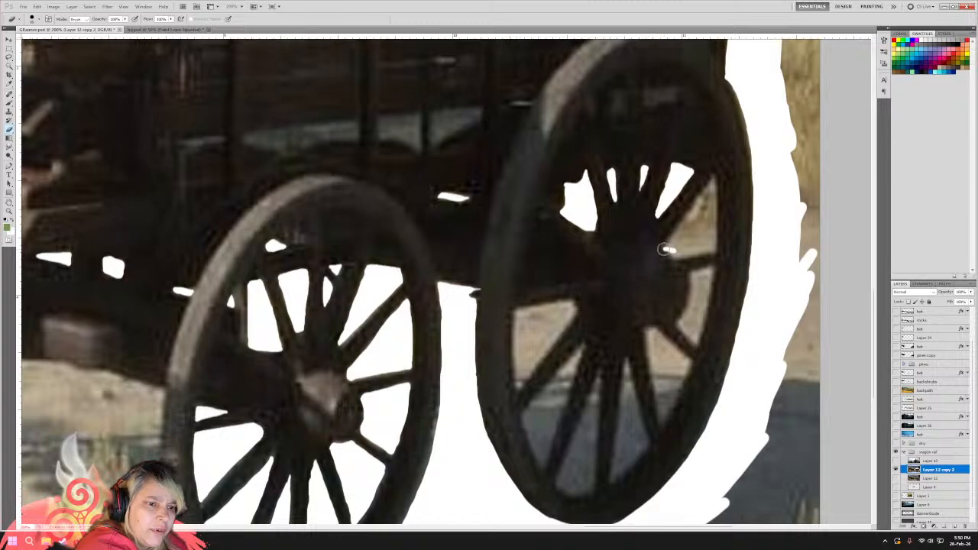
Erase the background in the rear wheel's rearward spoke gap just above the near-horizontal spoke.
left_click_drag(670, 253, 712, 249)
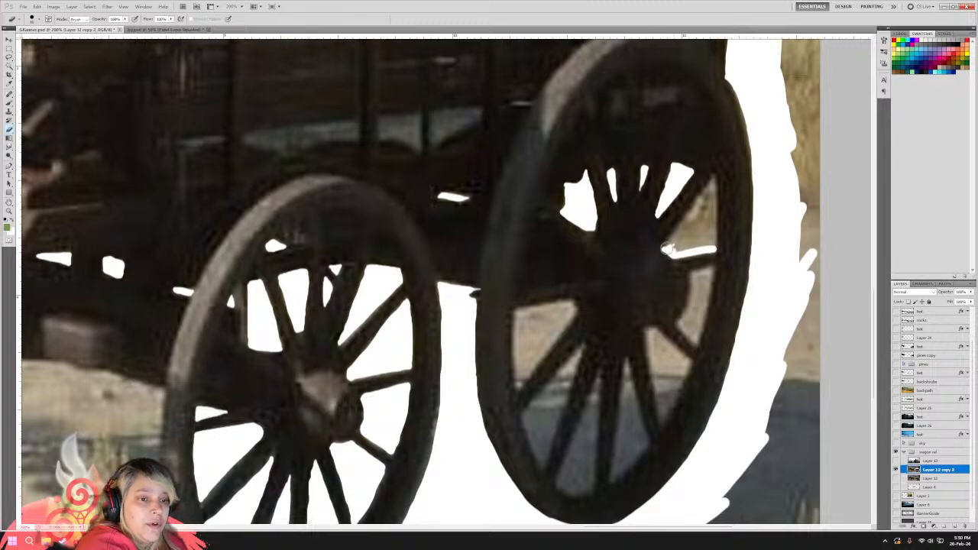
mouse_move(667, 249)
left_mouse_down()
mouse_move(690, 221)
mouse_move(687, 229)
mouse_move(683, 220)
mouse_move(708, 199)
mouse_move(713, 177)
mouse_move(713, 227)
left_mouse_up()
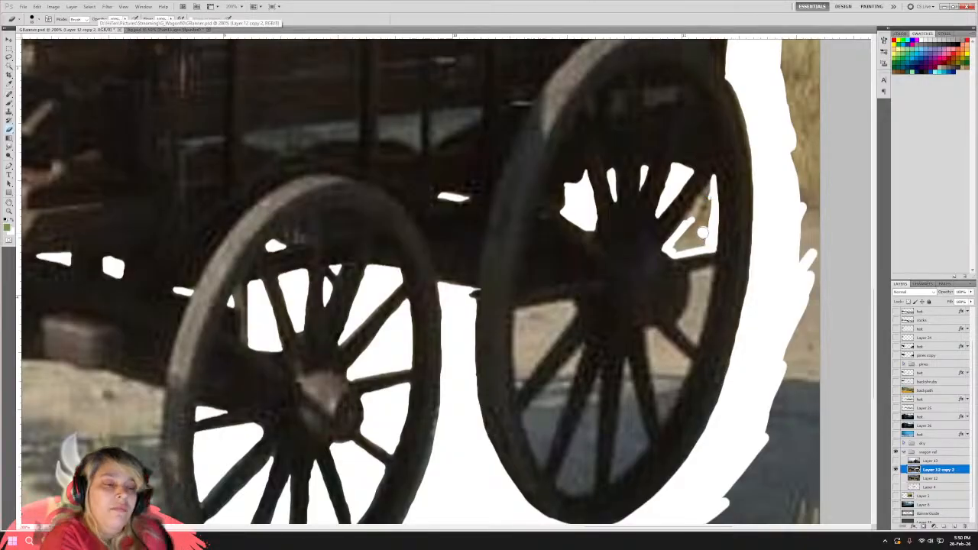
mouse_move(701, 231)
left_mouse_down()
mouse_move(679, 246)
mouse_move(701, 243)
mouse_move(695, 222)
mouse_move(682, 228)
mouse_move(698, 214)
mouse_move(682, 224)
mouse_move(712, 179)
mouse_move(706, 204)
left_mouse_up()
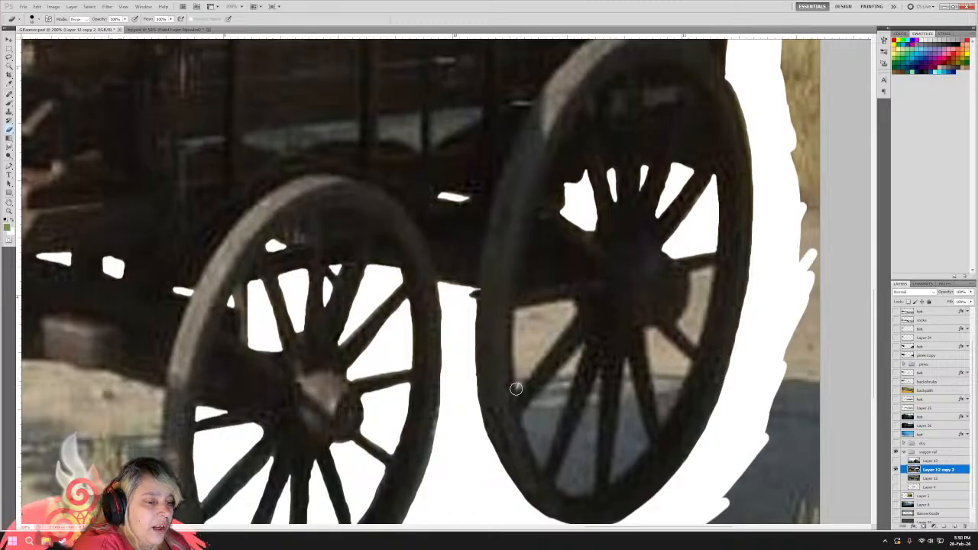
Erase the background in the rear wheel's forward spoke gap, below the axle and in front of the first lower spoke.
mouse_move(515, 386)
left_mouse_down()
mouse_move(536, 364)
mouse_move(518, 382)
mouse_move(577, 314)
mouse_move(570, 302)
mouse_move(517, 312)
mouse_move(567, 303)
left_mouse_up()
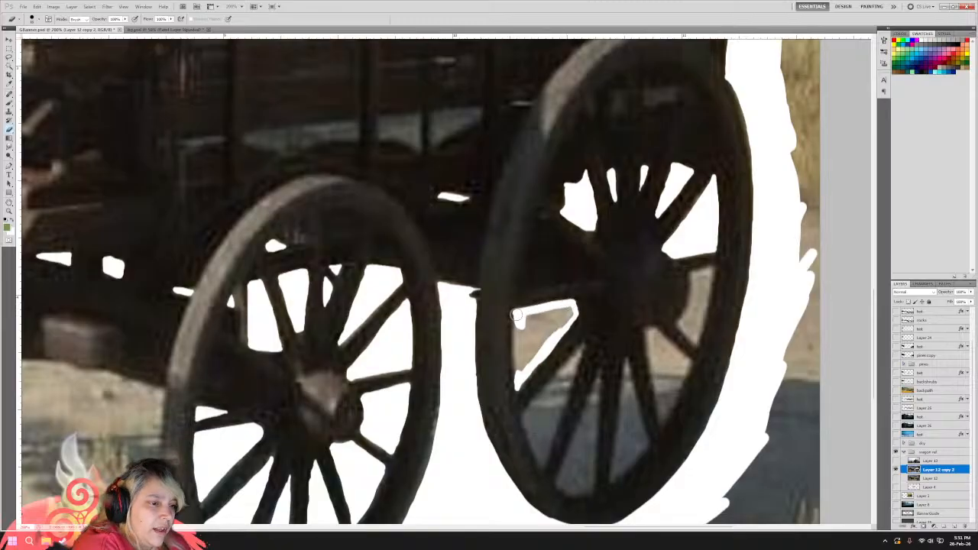
left_click_drag(516, 320, 516, 382)
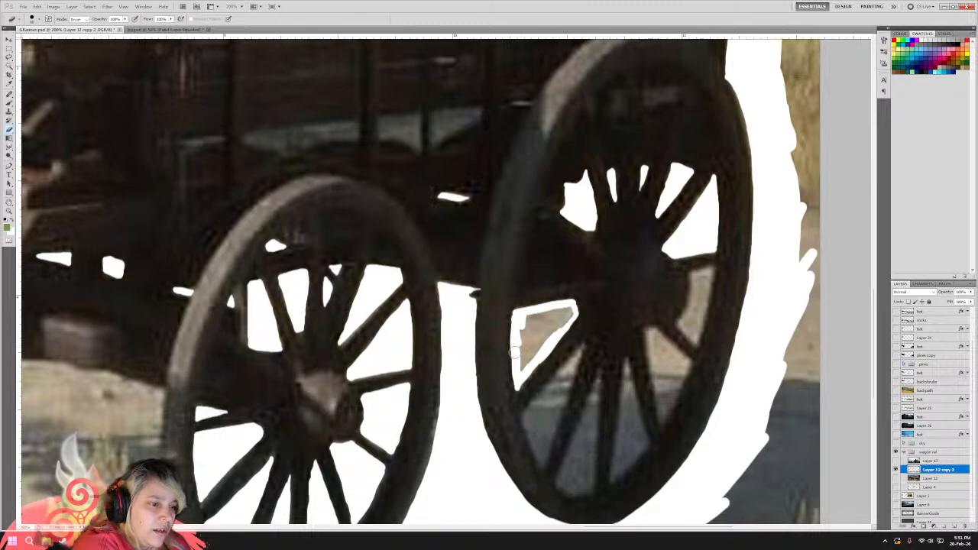
mouse_move(526, 323)
left_mouse_down()
mouse_move(518, 350)
mouse_move(544, 316)
mouse_move(567, 307)
mouse_move(524, 360)
mouse_move(546, 323)
mouse_move(565, 312)
mouse_move(545, 322)
left_mouse_up()
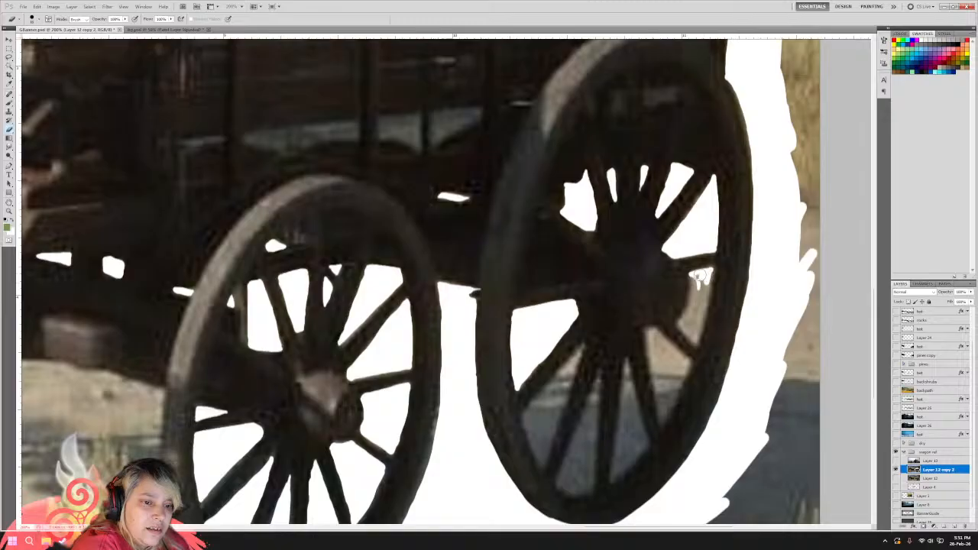
Erase the background in the narrow rear wheel gap just below the near-horizontal rearward spoke, keeping the rim edge clean.
mouse_move(695, 277)
left_mouse_down()
mouse_move(675, 323)
mouse_move(697, 342)
left_mouse_up()
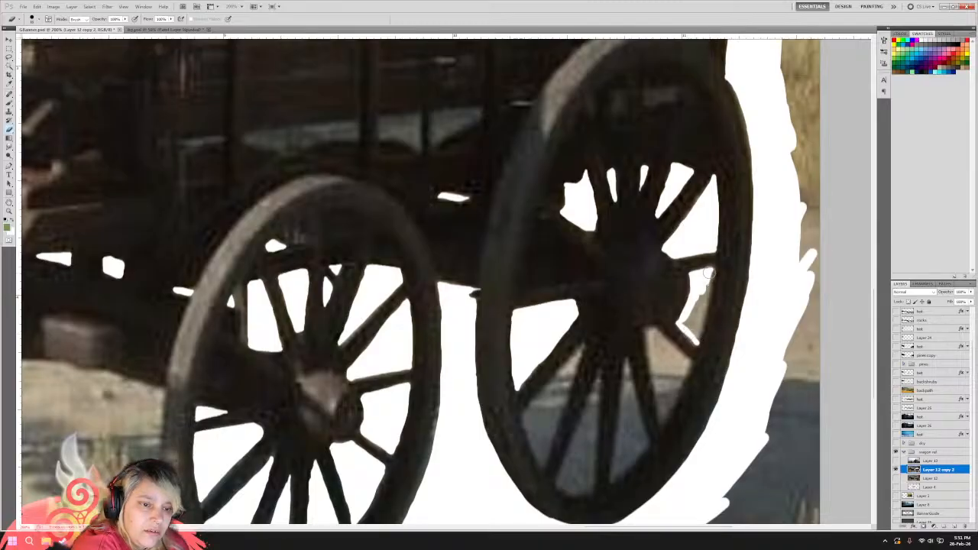
mouse_move(709, 273)
left_mouse_down()
mouse_move(684, 322)
mouse_move(692, 327)
mouse_move(701, 309)
mouse_move(692, 332)
mouse_move(703, 308)
mouse_move(695, 339)
left_mouse_up()
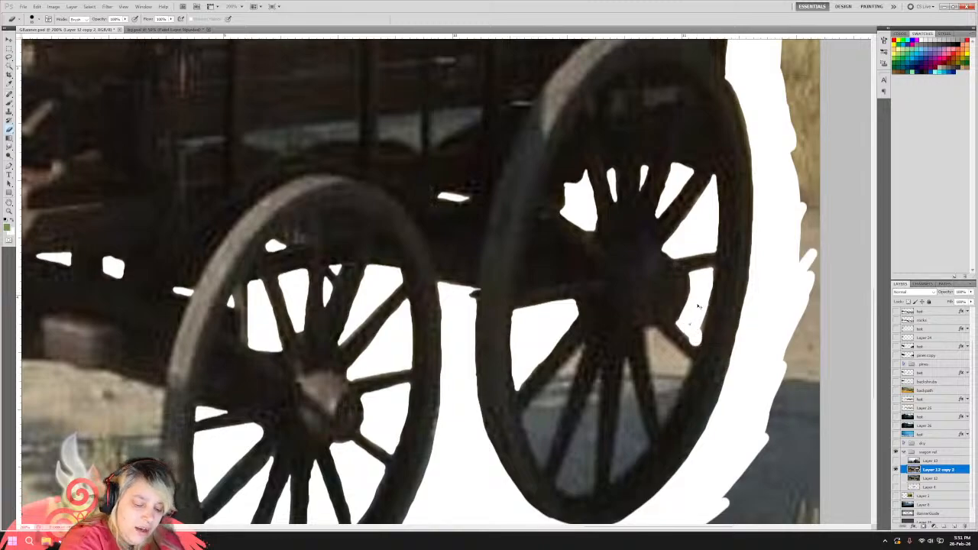
left_click(34, 10)
left_click(46, 30)
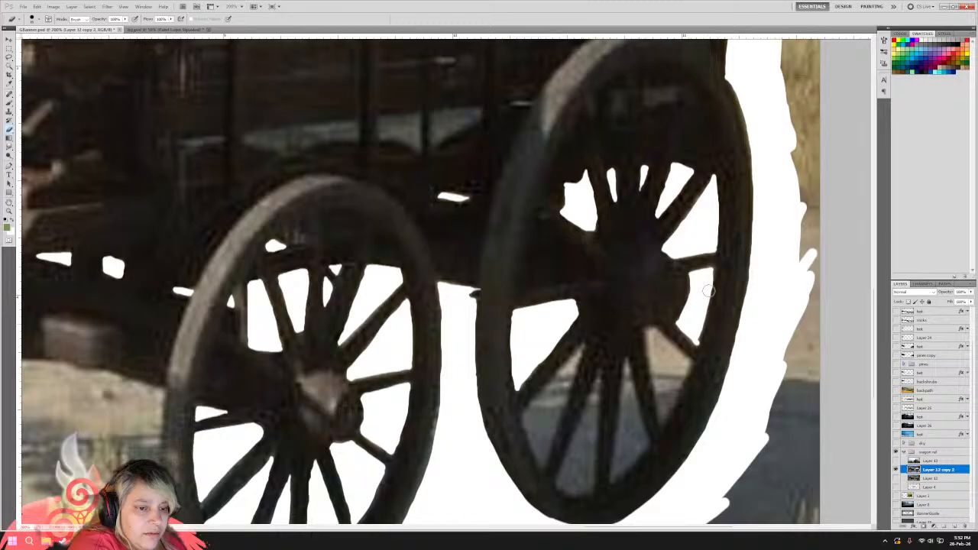
left_click(696, 343)
key("ctrl+z")
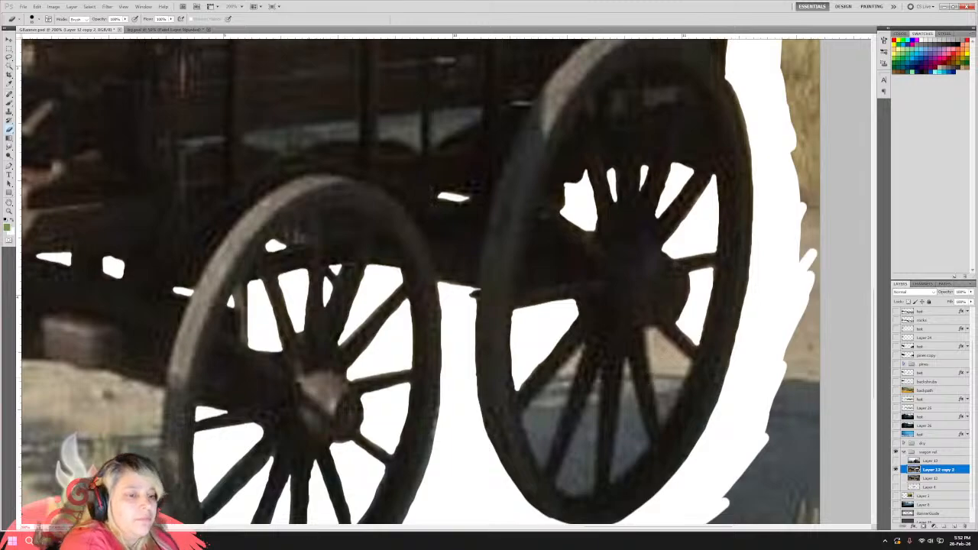
Erase the lower part of the rear wheel's lower rearward spoke gap, down to its tip along the rim.
mouse_move(661, 380)
left_mouse_down()
mouse_move(689, 362)
mouse_move(661, 393)
mouse_move(655, 368)
mouse_move(658, 419)
left_mouse_up()
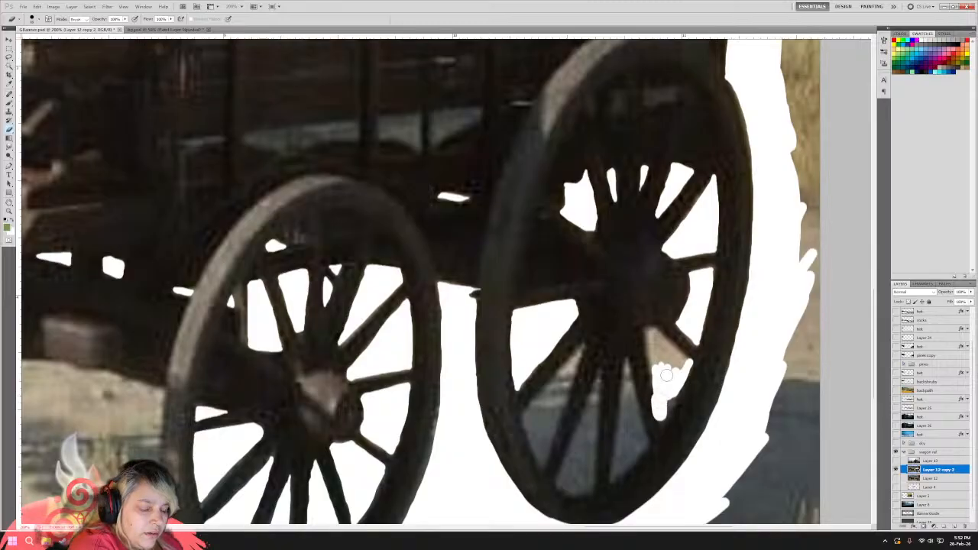
key("ctrl+z")
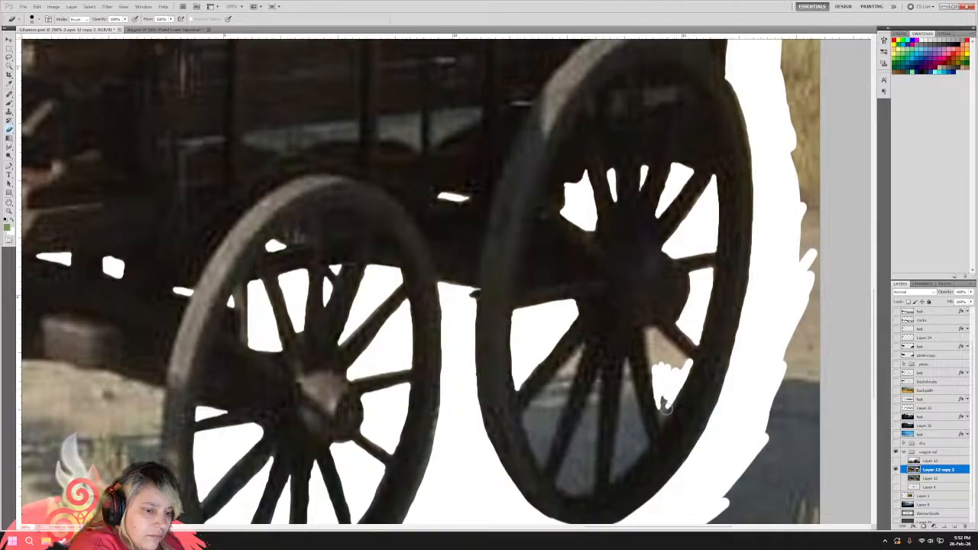
mouse_move(667, 410)
left_mouse_down()
mouse_move(660, 430)
mouse_move(666, 413)
left_mouse_up()
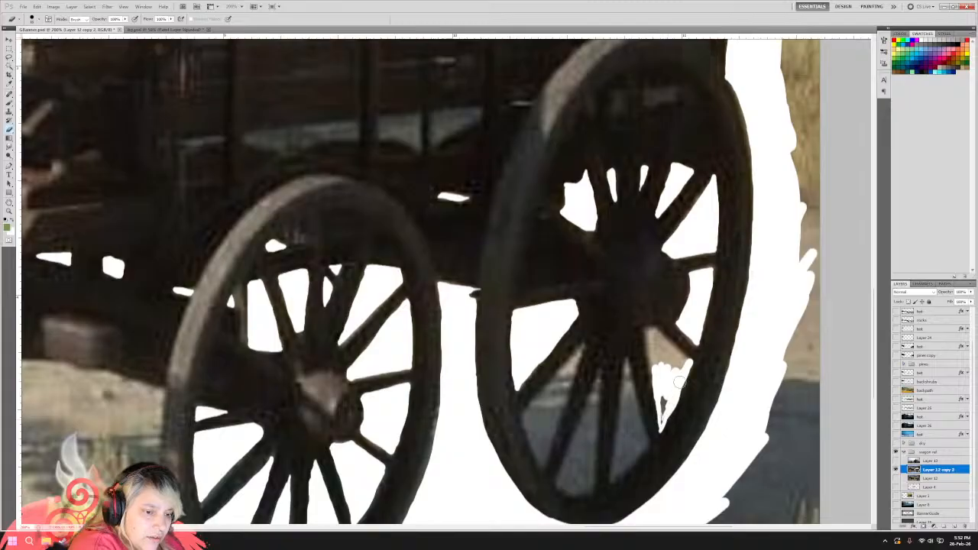
left_click_drag(667, 405, 687, 368)
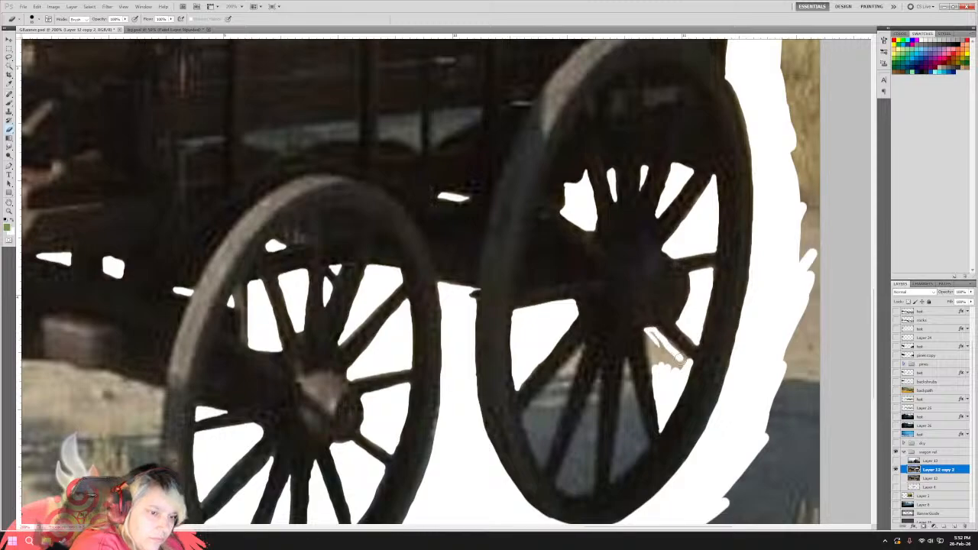
left_click_drag(670, 346, 686, 362)
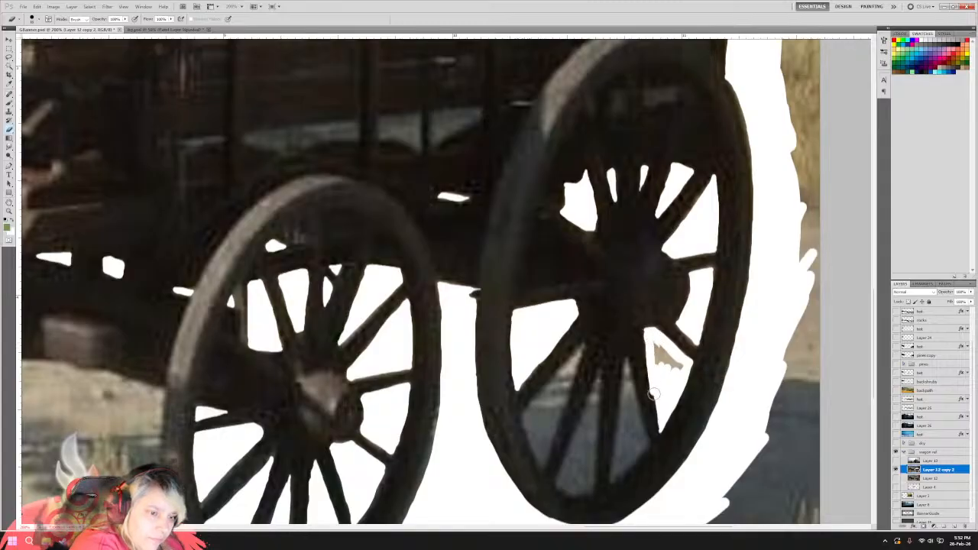
key("ctrl+z")
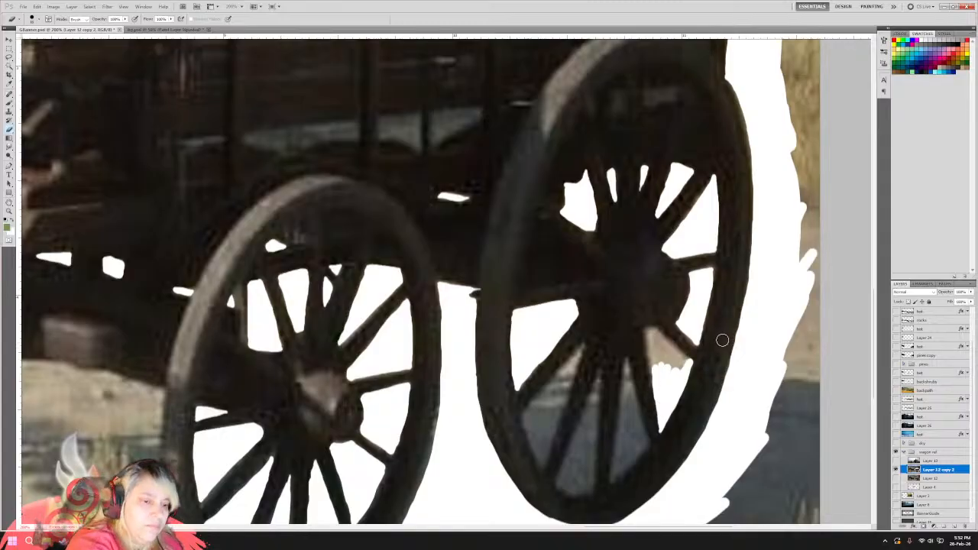
left_click_drag(648, 340, 649, 344)
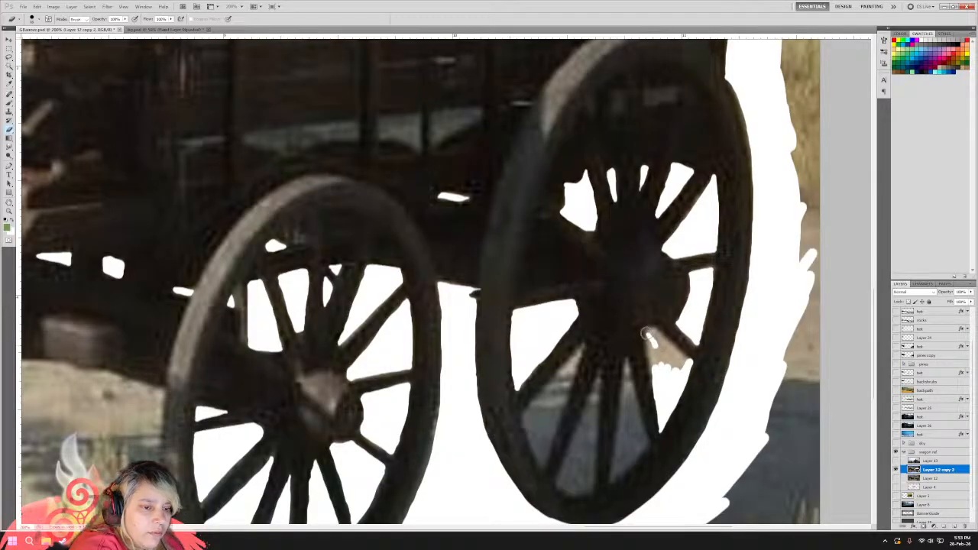
left_click_drag(648, 344, 655, 394)
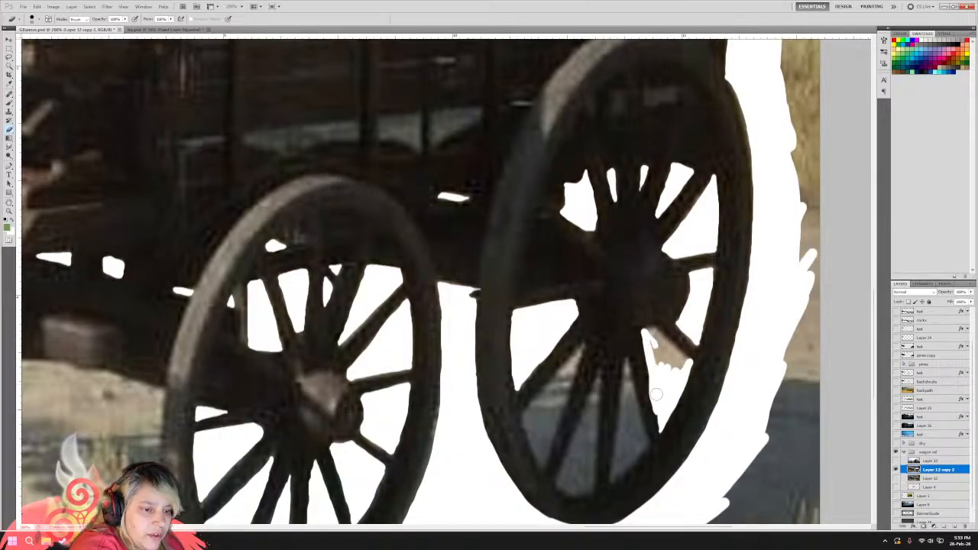
key("ctrl+z")
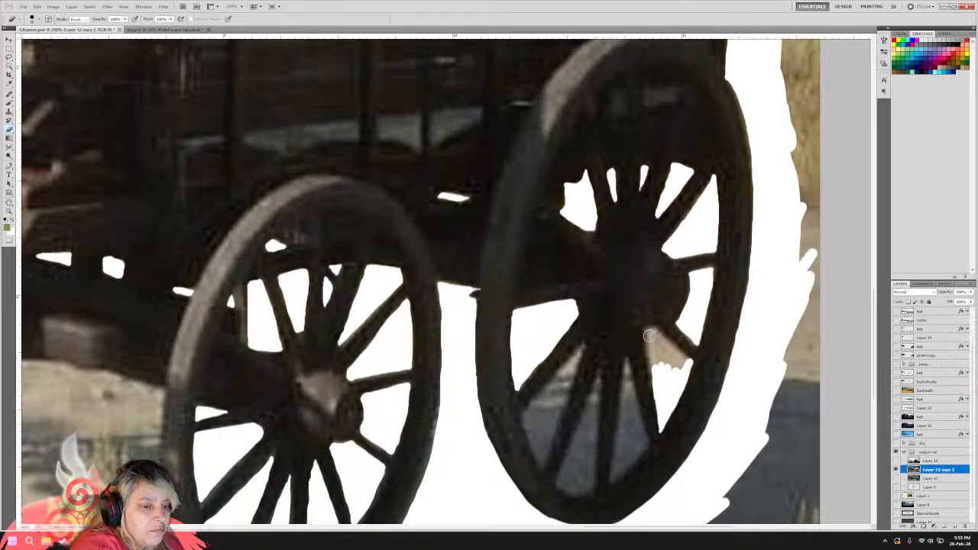
mouse_move(645, 333)
left_mouse_down()
mouse_move(654, 374)
mouse_move(663, 372)
left_mouse_up()
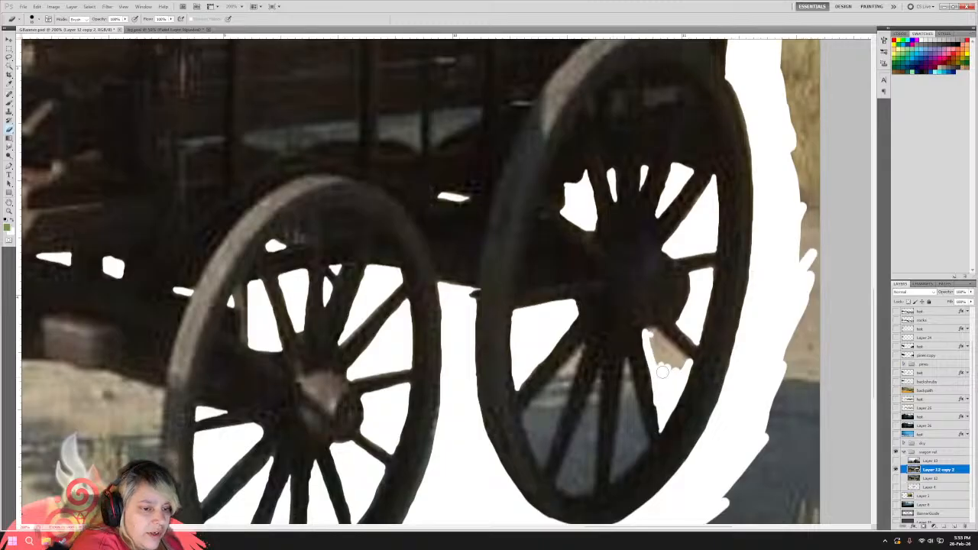
key("ctrl+z")
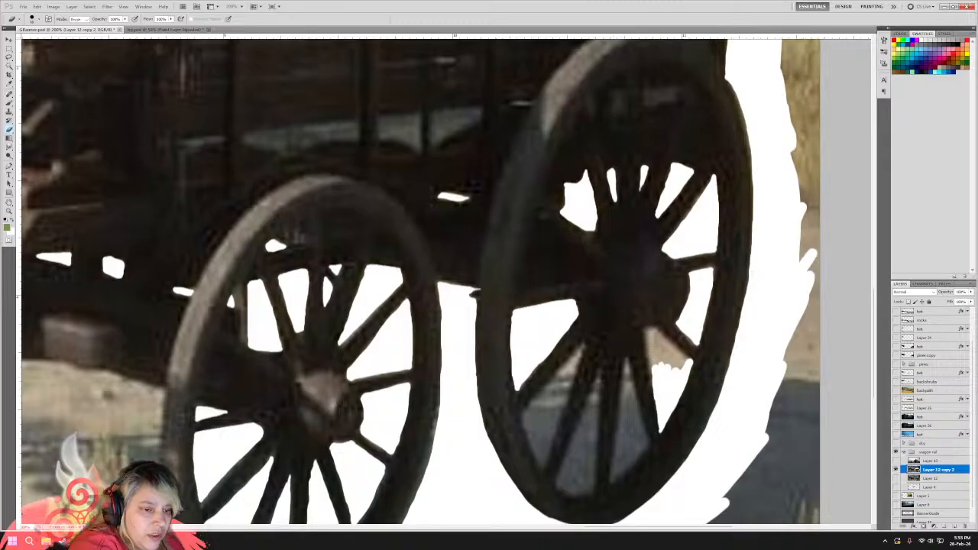
Erase the remaining background in the upper part of the lower rearward spoke gap, following both spokes up to the hub.
left_click_drag(645, 332, 658, 398)
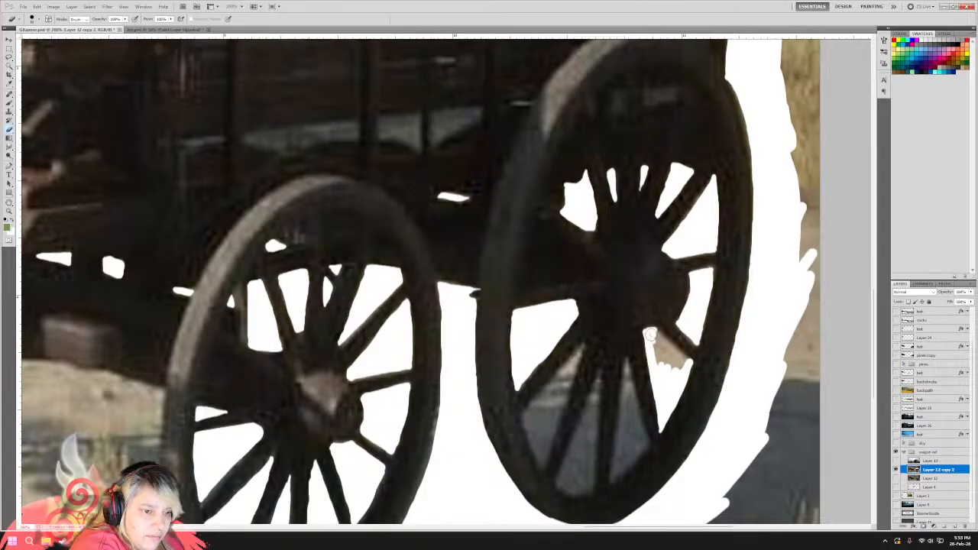
mouse_move(651, 334)
left_mouse_down()
mouse_move(659, 357)
mouse_move(654, 334)
mouse_move(680, 362)
left_mouse_up()
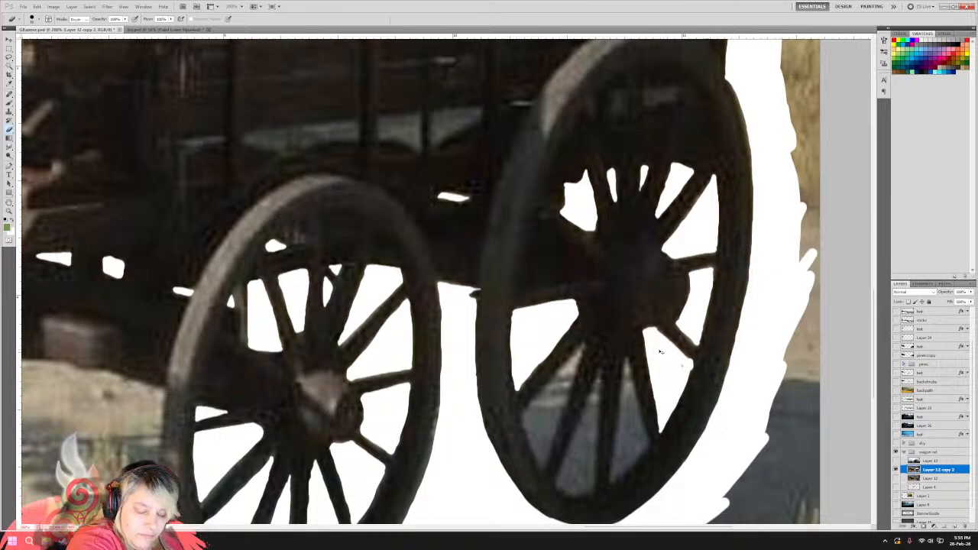
Clean the leftover specks from the rear wheel's lower rearward spoke gap and erase the background in the adjacent gap toward the wheel's bottom.
left_click_drag(660, 351, 657, 371)
left_click_drag(654, 336, 669, 355)
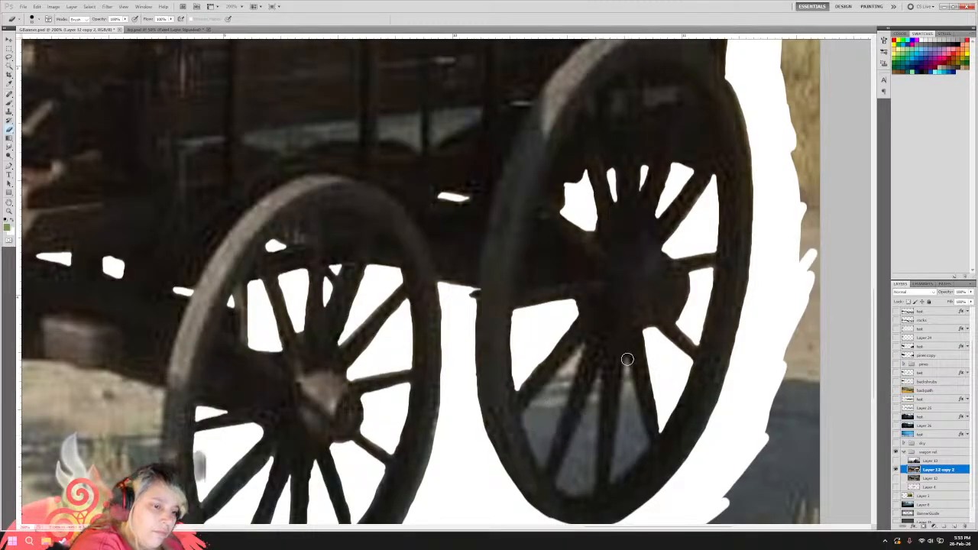
left_click_drag(626, 359, 627, 420)
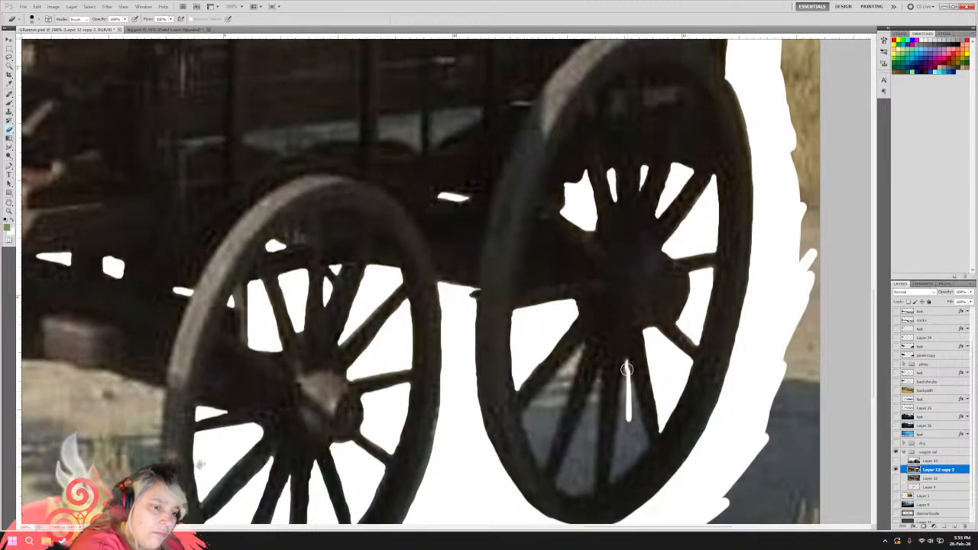
left_click(625, 359)
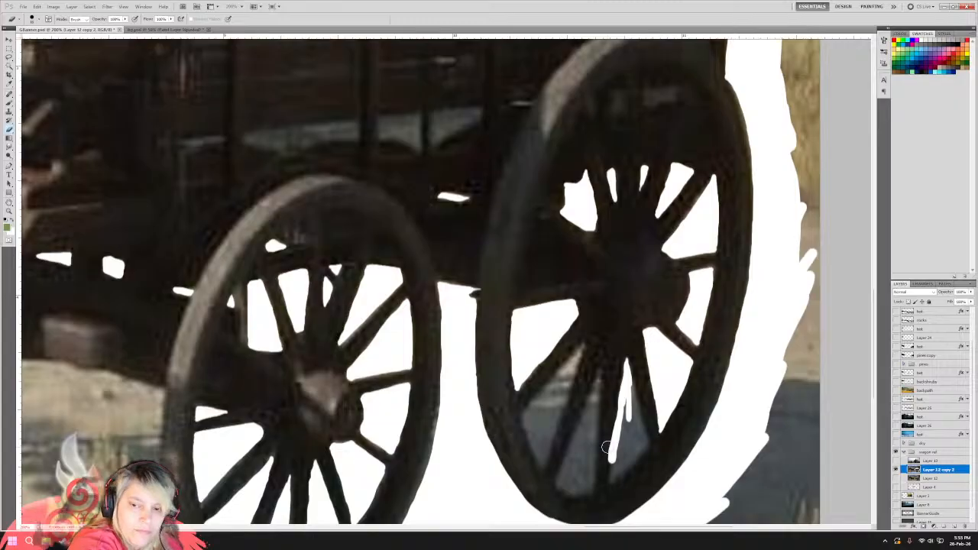
key("ctrl+z")
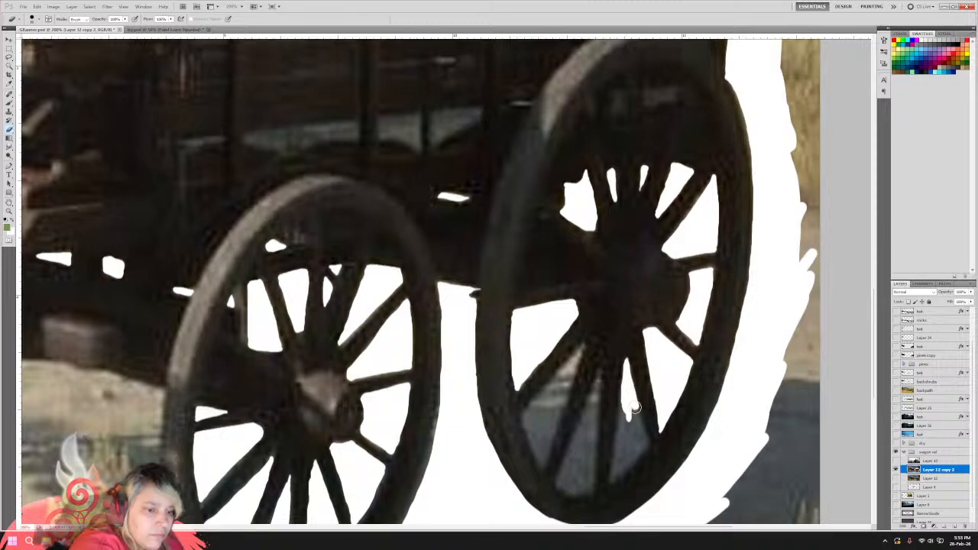
mouse_move(634, 417)
left_mouse_down()
mouse_move(647, 446)
mouse_move(635, 392)
mouse_move(631, 428)
mouse_move(644, 444)
mouse_move(629, 455)
mouse_move(638, 433)
mouse_move(629, 434)
mouse_move(633, 414)
mouse_move(626, 432)
mouse_move(624, 411)
mouse_move(622, 421)
mouse_move(625, 380)
mouse_move(624, 465)
mouse_move(634, 452)
mouse_move(610, 481)
mouse_move(647, 450)
mouse_move(614, 464)
left_mouse_up()
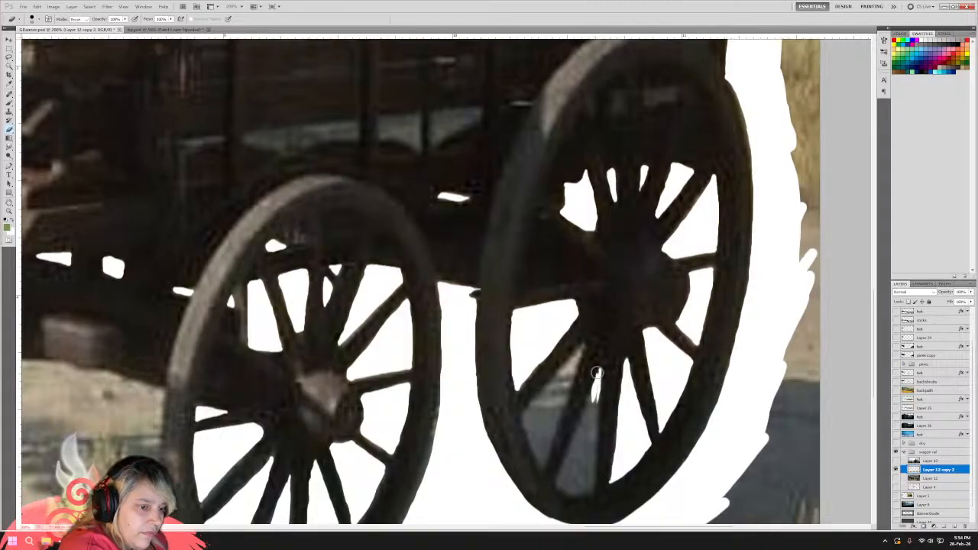
Erase the background in the rear wheel's bottom spoke gap, from its narrow tip below the hub down to the rim.
left_click_drag(595, 387, 585, 429)
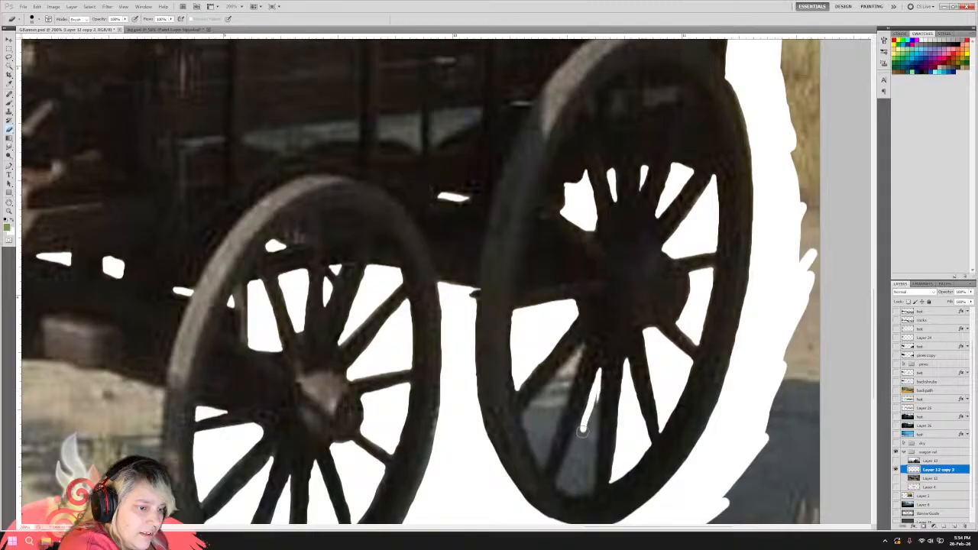
mouse_move(600, 389)
left_mouse_down()
mouse_move(590, 437)
mouse_move(585, 399)
left_mouse_up()
key("ctrl+z")
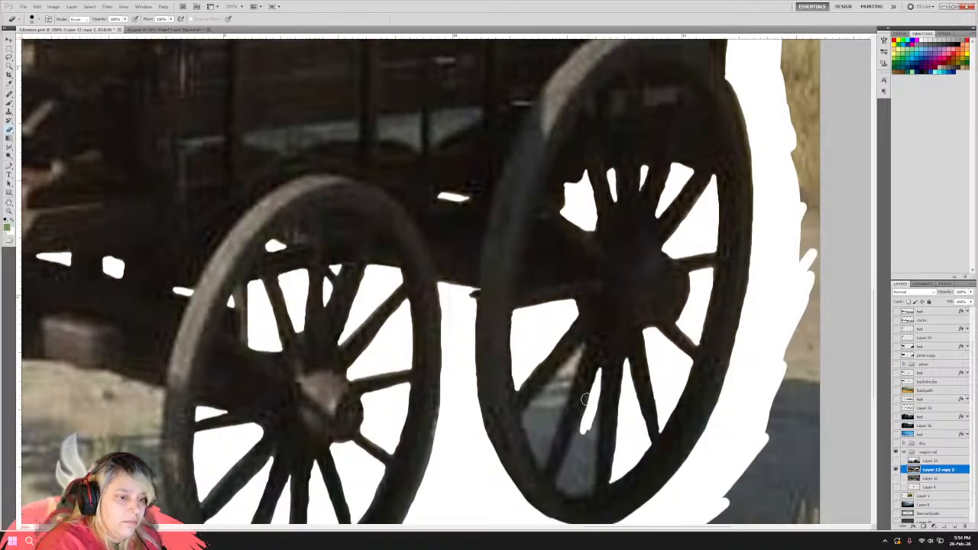
mouse_move(571, 482)
left_mouse_down()
mouse_move(555, 486)
mouse_move(592, 493)
left_mouse_up()
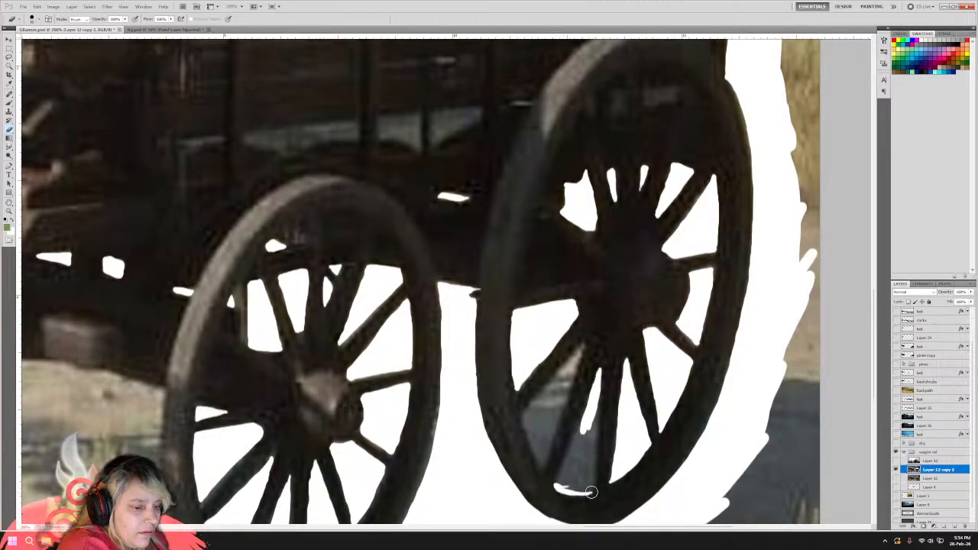
mouse_move(586, 444)
left_mouse_down()
mouse_move(571, 478)
mouse_move(556, 484)
mouse_move(589, 407)
left_mouse_up()
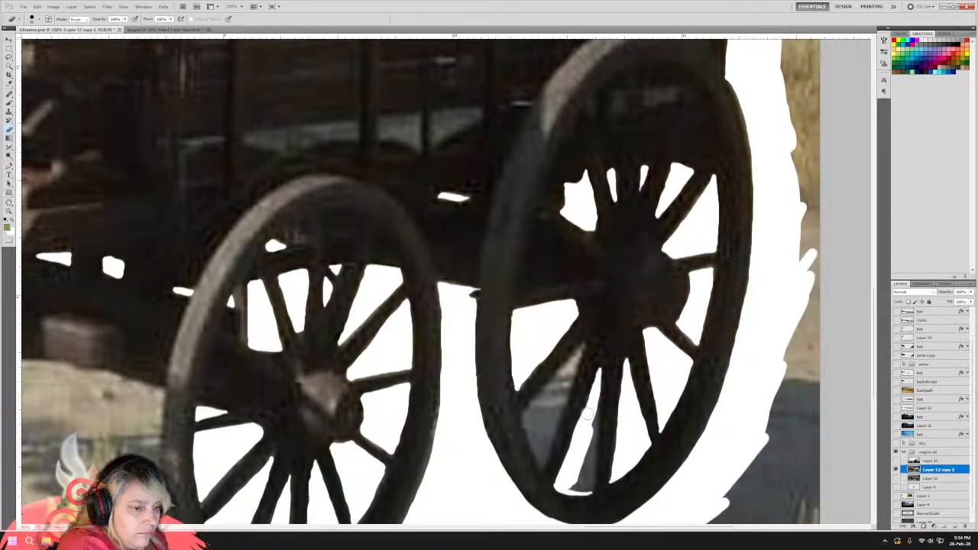
left_click_drag(581, 447, 596, 405)
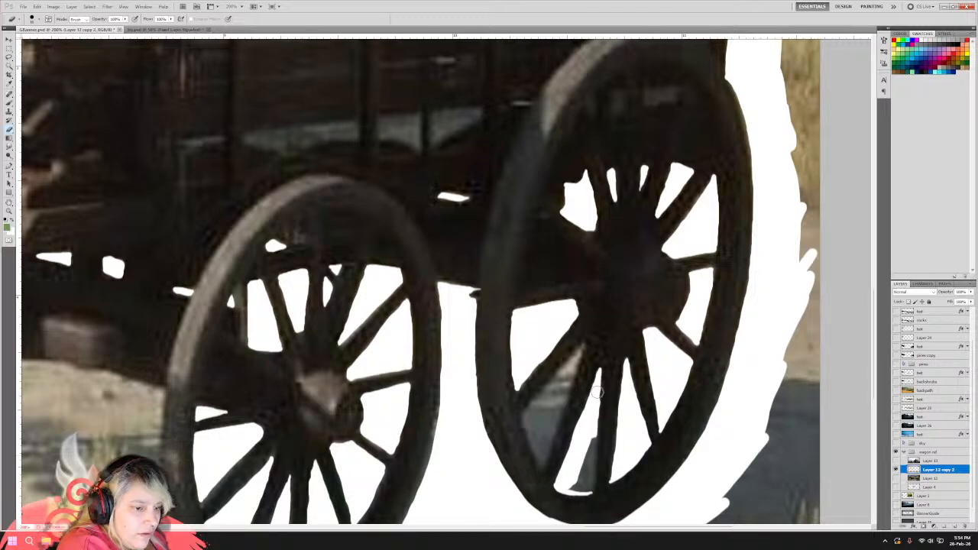
mouse_move(591, 440)
left_mouse_down()
mouse_move(587, 476)
mouse_move(596, 427)
mouse_move(590, 492)
mouse_move(579, 470)
left_mouse_up()
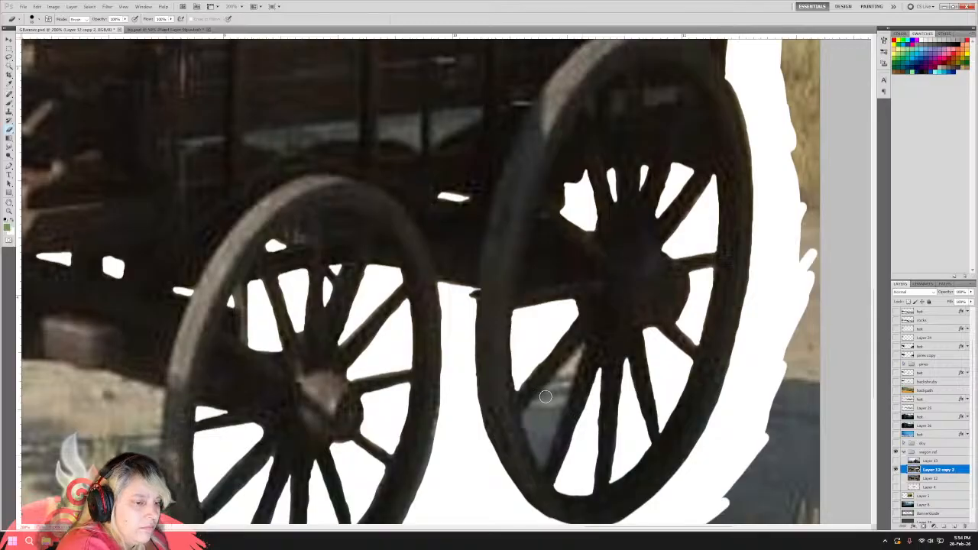
Erase the upper part of the rear wheel's last lower forward spoke gap and step back the strokes along its rearward spoke.
mouse_move(552, 385)
left_mouse_down()
mouse_move(552, 417)
mouse_move(567, 389)
mouse_move(554, 417)
mouse_move(553, 395)
mouse_move(536, 380)
mouse_move(573, 372)
mouse_move(560, 369)
mouse_move(558, 385)
mouse_move(583, 343)
mouse_move(543, 398)
mouse_move(579, 348)
mouse_move(554, 414)
mouse_move(574, 356)
left_mouse_up()
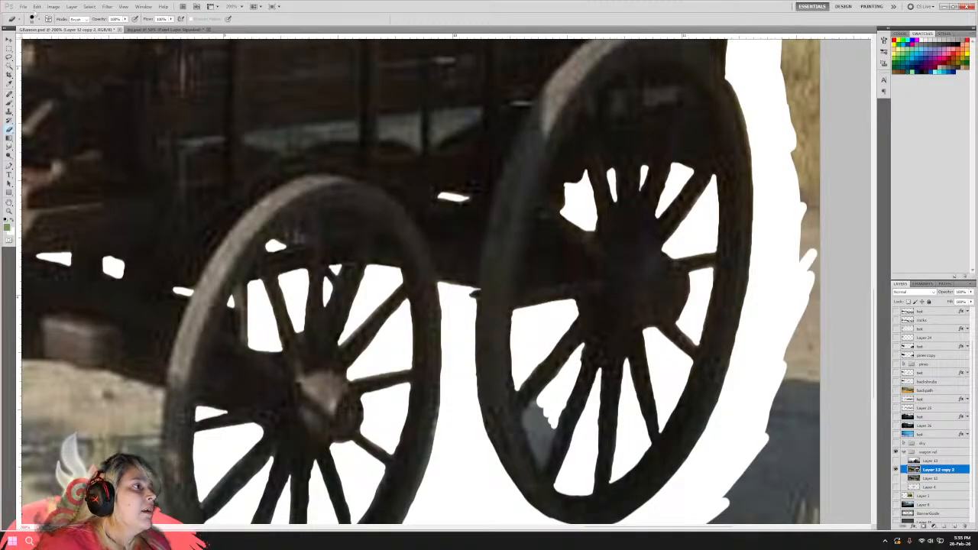
left_click(37, 6)
left_click(46, 15)
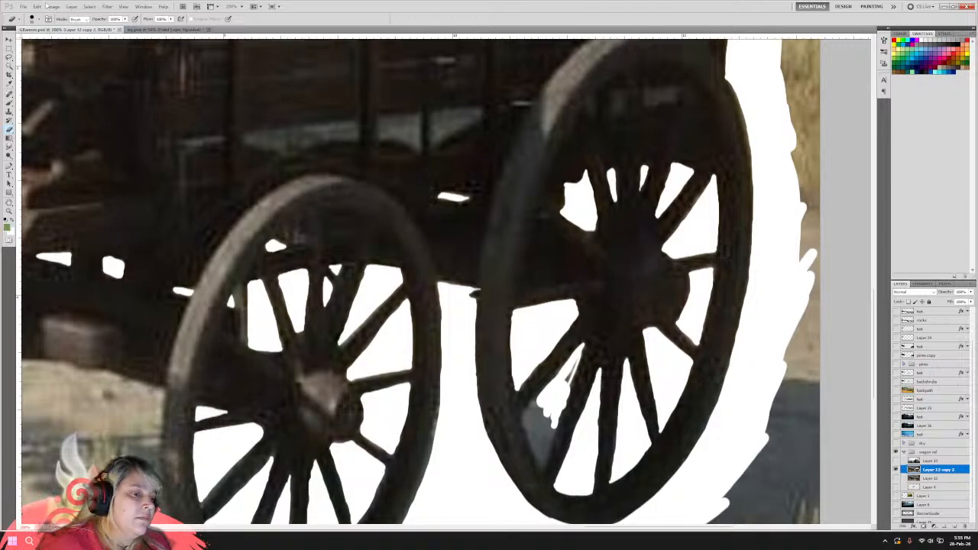
left_click(37, 6)
left_click(37, 6)
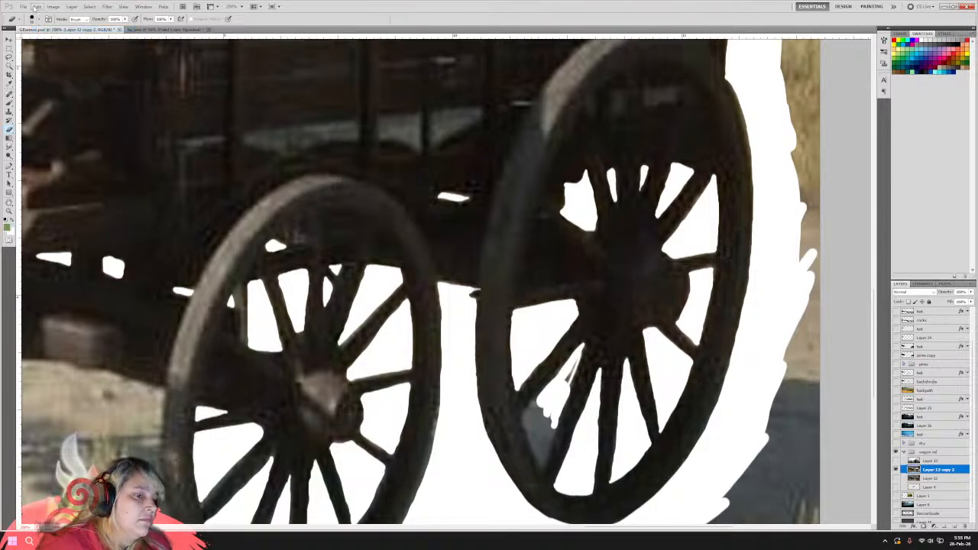
left_click(36, 6)
left_click(42, 27)
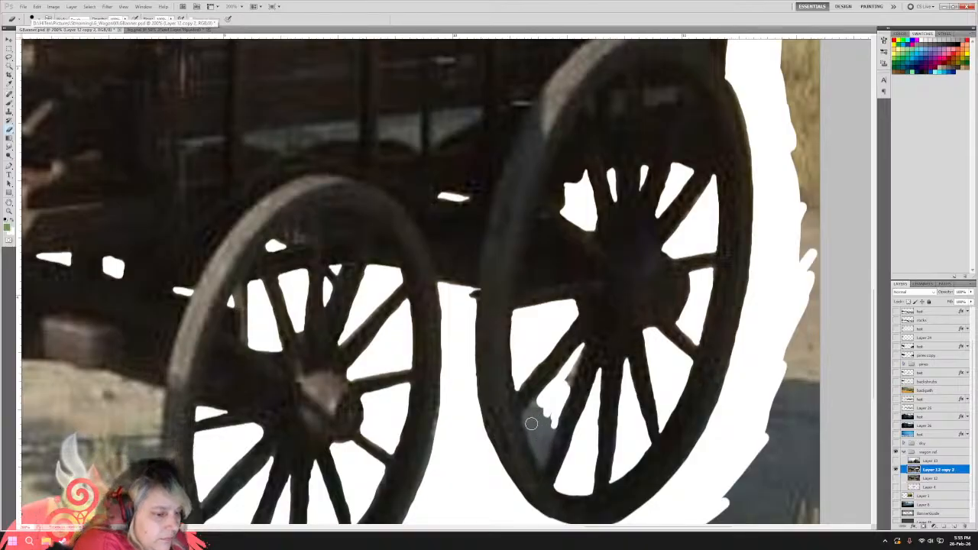
Erase the rest of the lower forward spoke gap, keeping clean edges along the rim and both spokes.
mouse_move(526, 415)
left_mouse_down()
mouse_move(540, 467)
mouse_move(566, 405)
left_mouse_up()
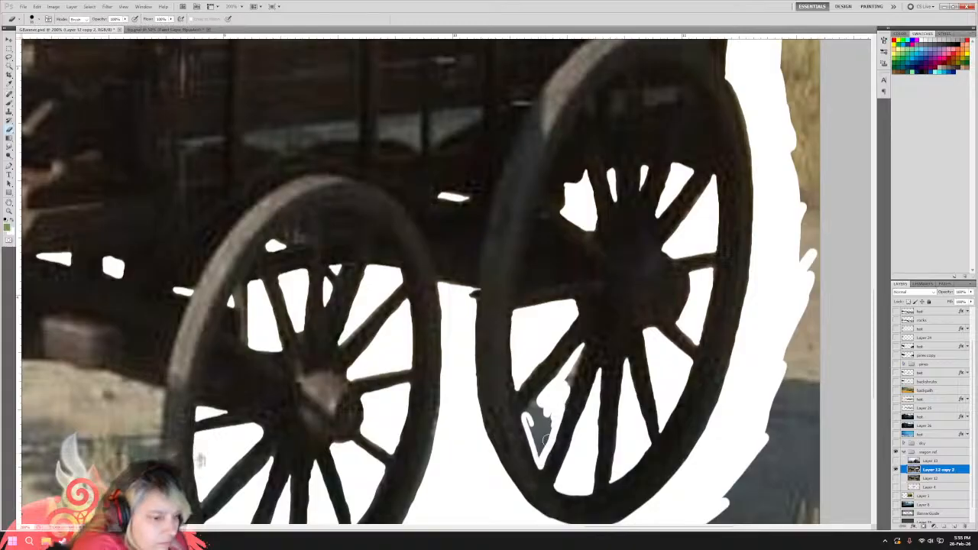
left_click_drag(546, 440, 535, 399)
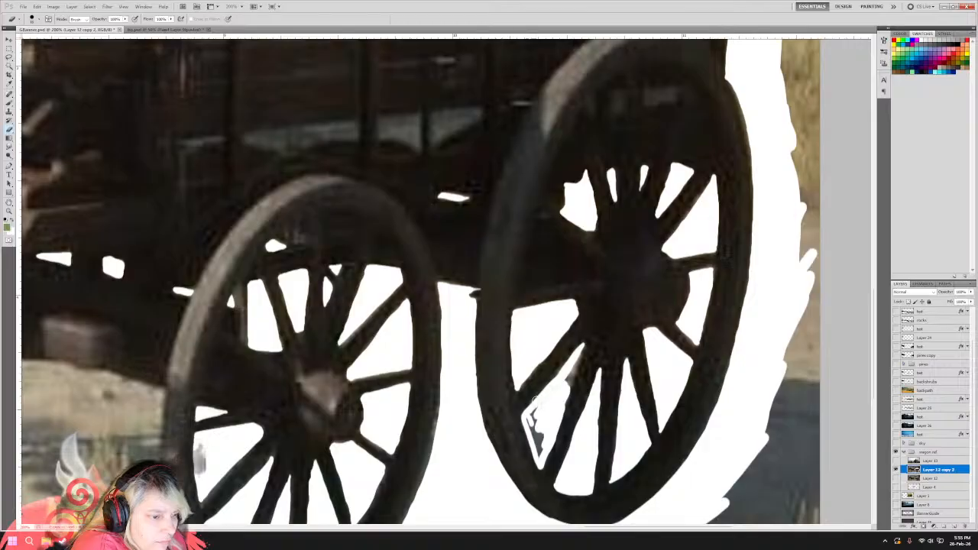
mouse_move(524, 419)
left_mouse_down()
mouse_move(532, 441)
mouse_move(537, 421)
left_mouse_up()
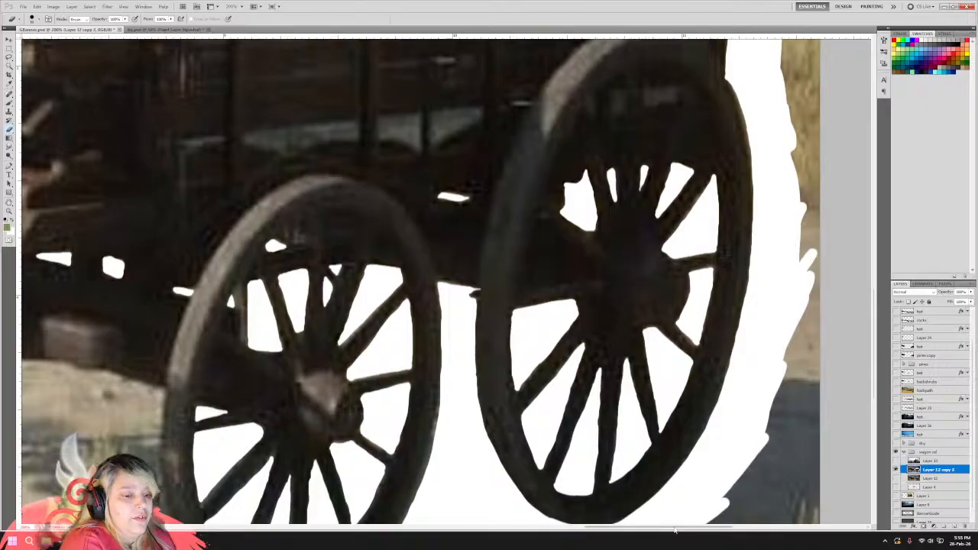
Erase the horse's hindquarters just above the wagon shaft, extending the cleared area ahead of the driver's footboard.
left_click_drag(676, 529, 536, 530)
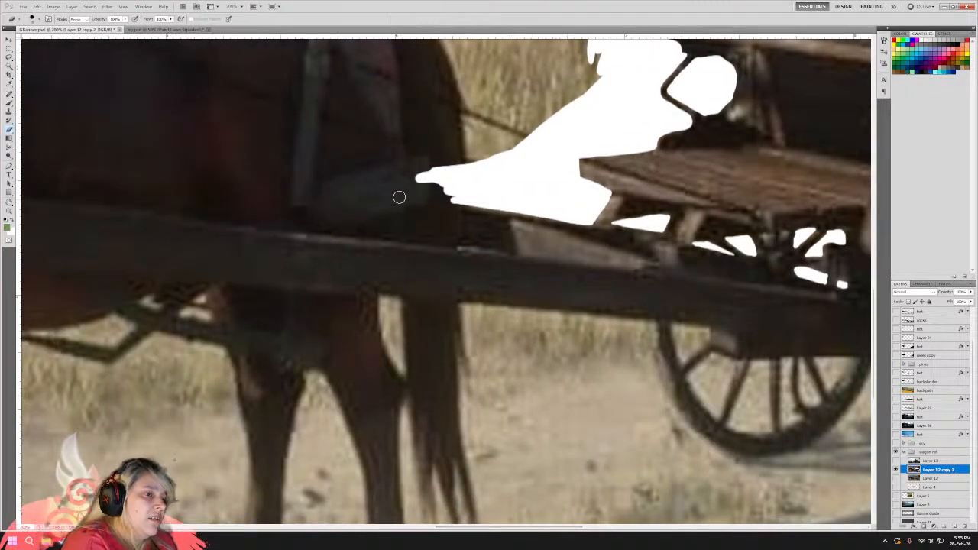
mouse_move(448, 202)
left_mouse_down()
mouse_move(405, 180)
mouse_move(435, 205)
mouse_move(451, 198)
mouse_move(446, 217)
mouse_move(454, 198)
mouse_move(447, 238)
mouse_move(270, 216)
left_mouse_up()
mouse_move(430, 200)
left_mouse_down()
mouse_move(444, 218)
mouse_move(438, 233)
mouse_move(441, 195)
mouse_move(420, 213)
mouse_move(375, 223)
mouse_move(279, 216)
mouse_move(395, 220)
mouse_move(348, 205)
mouse_move(403, 220)
mouse_move(307, 200)
mouse_move(400, 191)
mouse_move(306, 186)
mouse_move(432, 170)
mouse_move(406, 154)
left_mouse_up()
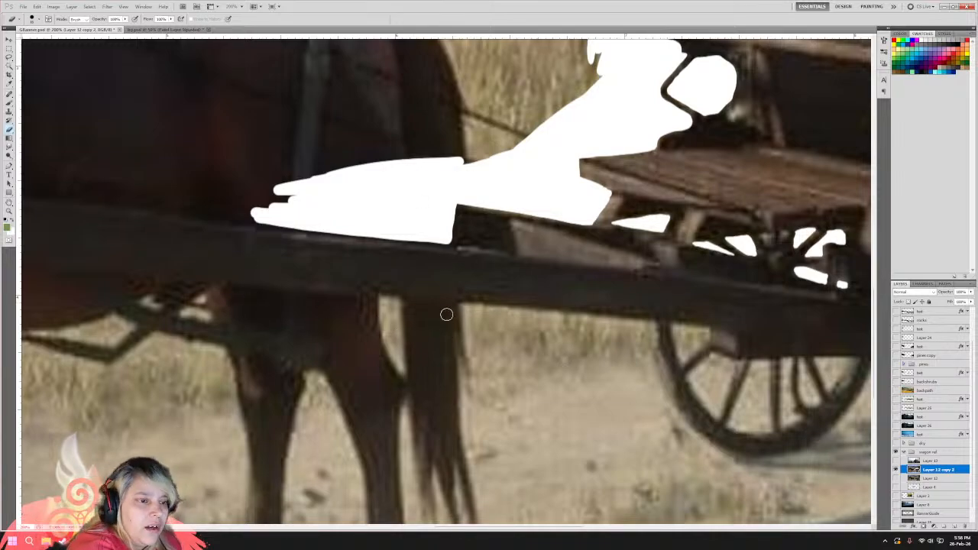
Erase the background ahead of the front wheel, following its outer rim and the underside of the shaft beside it.
mouse_move(366, 302)
left_mouse_down()
mouse_move(246, 293)
mouse_move(476, 300)
mouse_move(646, 322)
left_mouse_up()
key("ctrl+z")
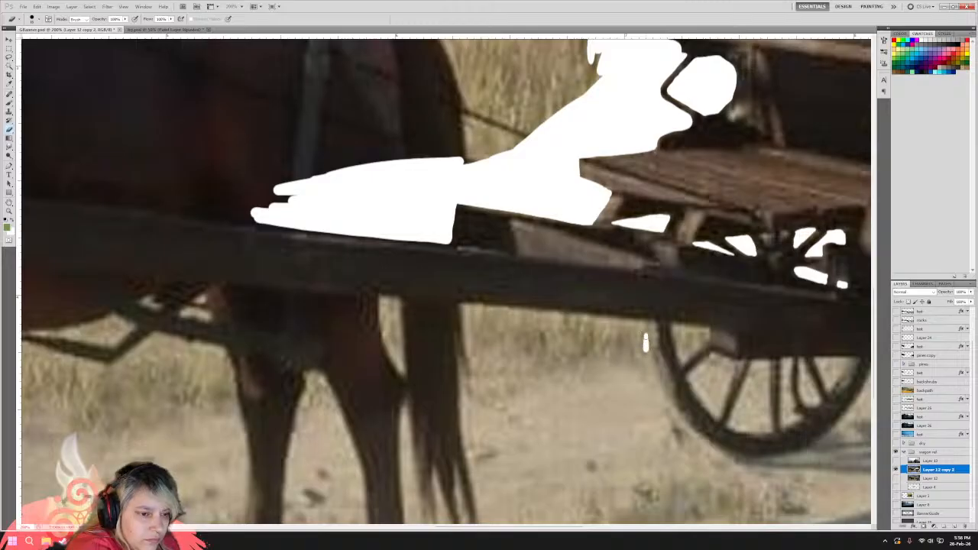
mouse_move(648, 342)
left_mouse_down()
mouse_move(689, 423)
mouse_move(718, 449)
mouse_move(773, 471)
left_mouse_up()
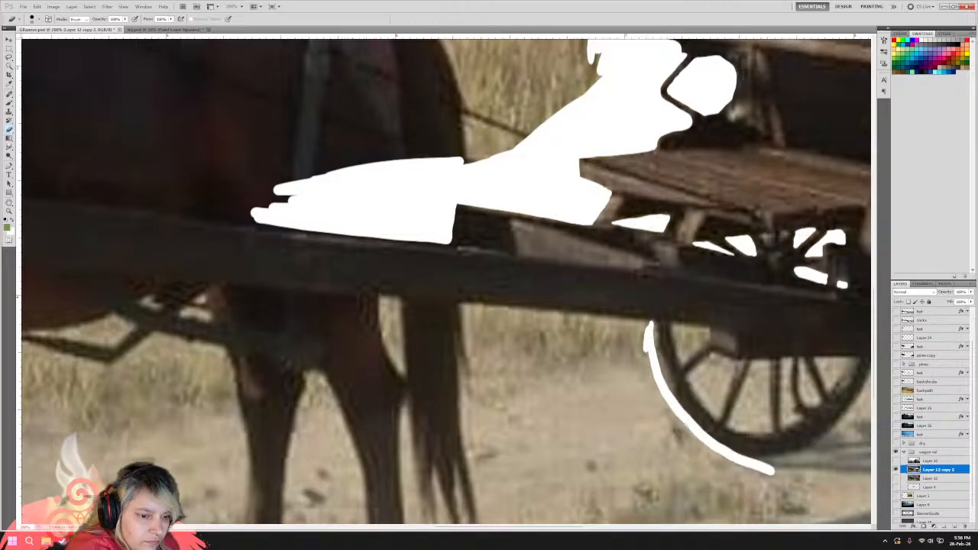
left_click_drag(589, 322, 646, 324)
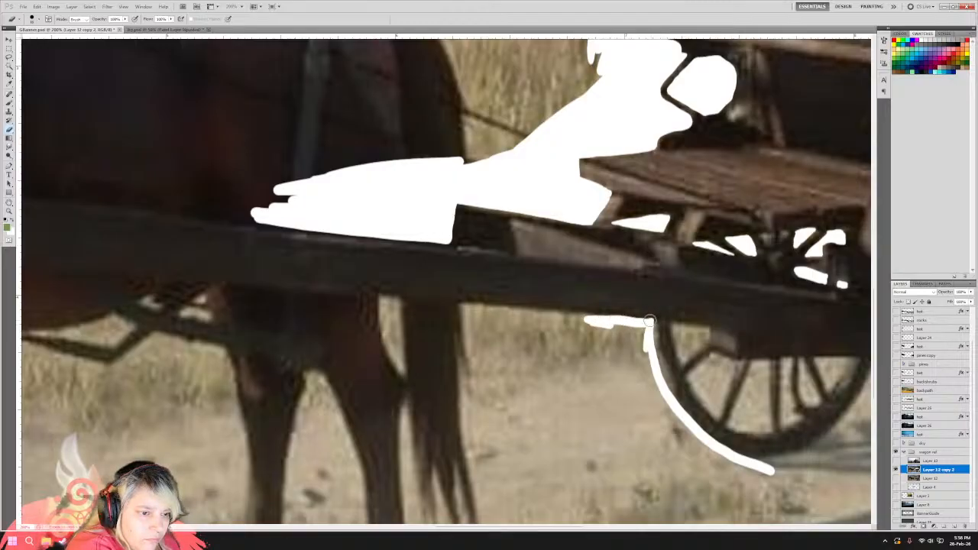
mouse_move(650, 321)
left_mouse_down()
mouse_move(589, 319)
mouse_move(647, 330)
mouse_move(617, 329)
mouse_move(646, 354)
mouse_move(640, 332)
mouse_move(651, 388)
mouse_move(648, 368)
mouse_move(673, 413)
mouse_move(637, 342)
mouse_move(649, 372)
mouse_move(628, 376)
mouse_move(592, 324)
mouse_move(615, 340)
mouse_move(629, 383)
mouse_move(606, 349)
mouse_move(616, 385)
mouse_move(653, 398)
mouse_move(622, 380)
mouse_move(761, 481)
mouse_move(697, 459)
left_mouse_up()
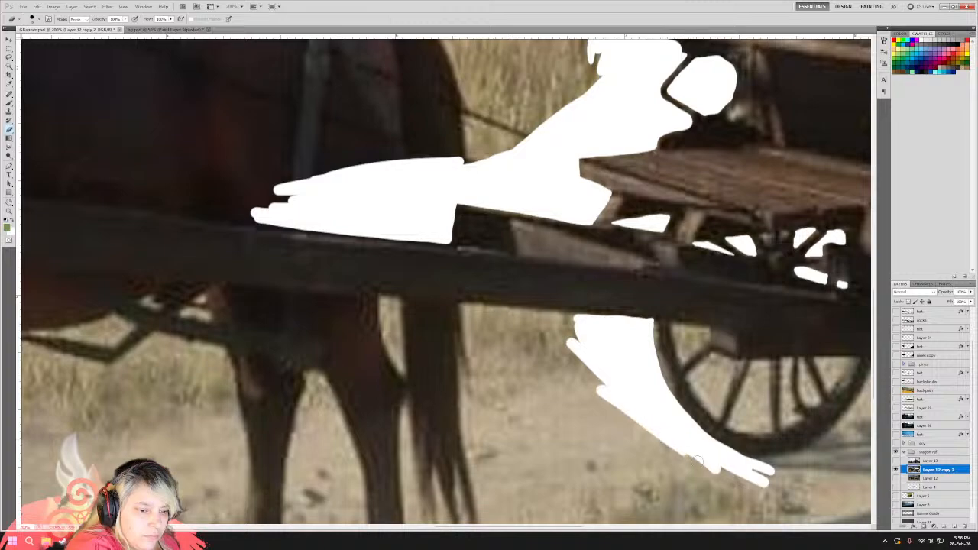
Erase a strip along the shaft's underside across the horse's tail and hind leg, joining the cleared area by the front wheel.
left_click_drag(231, 287, 554, 351)
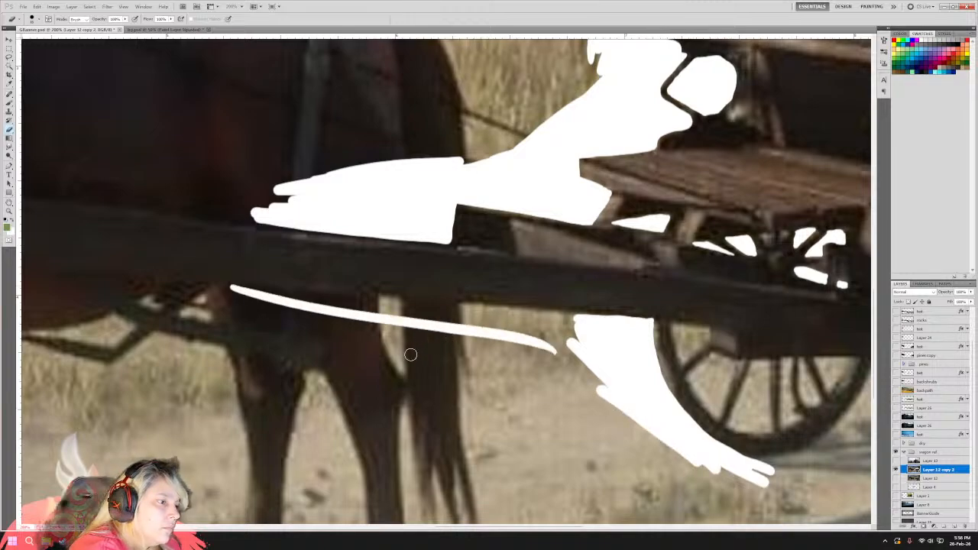
key("ctrl+z")
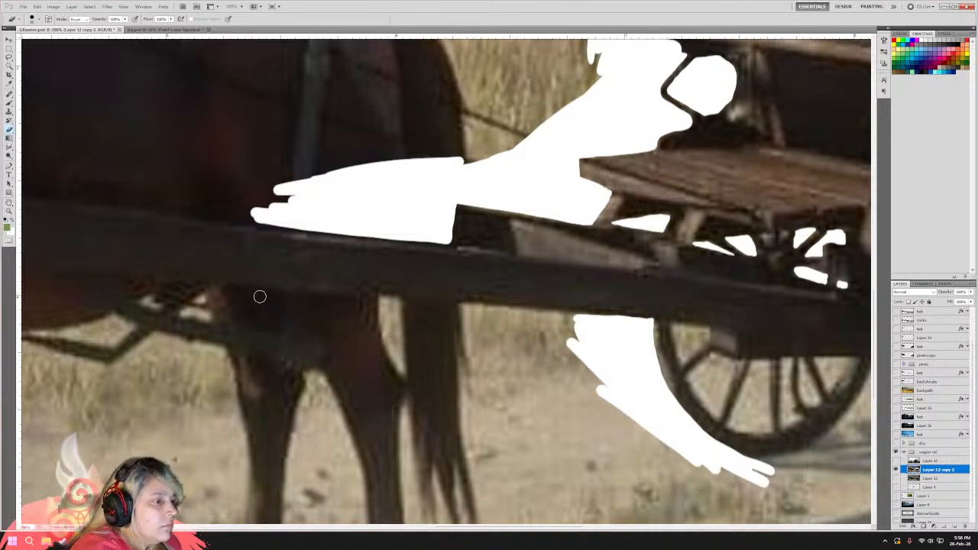
left_click_drag(260, 296, 581, 328)
left_click_drag(334, 296, 599, 319)
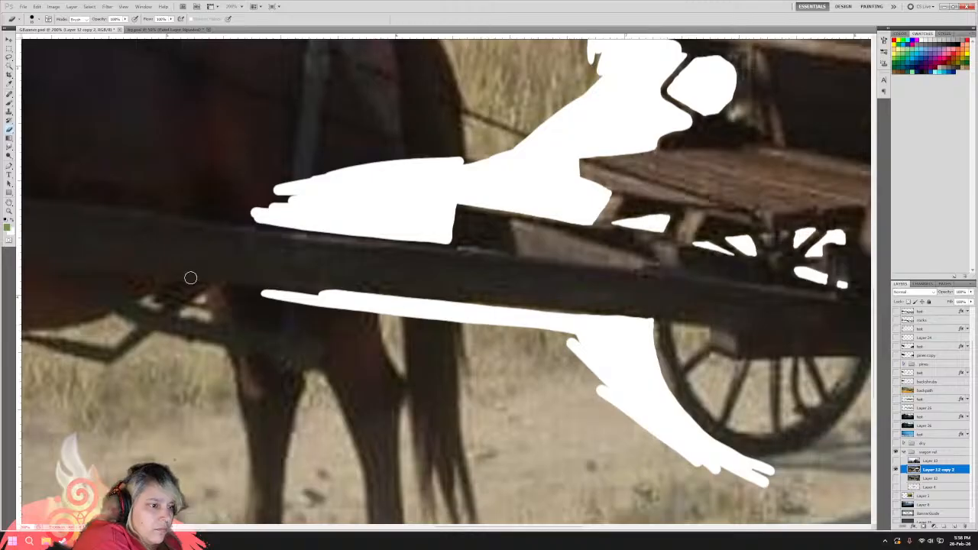
Extend the erased strip along the shaft's lower edge forward under the horse's belly, redoing strokes until it follows the edge.
left_click_drag(164, 282, 305, 306)
key("ctrl+z")
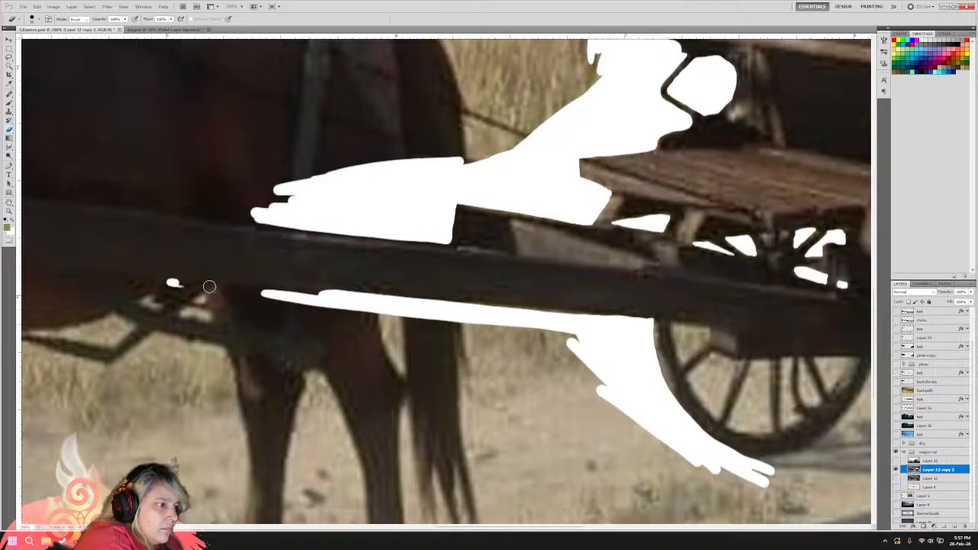
left_click_drag(173, 281, 300, 311)
key("ctrl+z")
left_click_drag(180, 283, 393, 317)
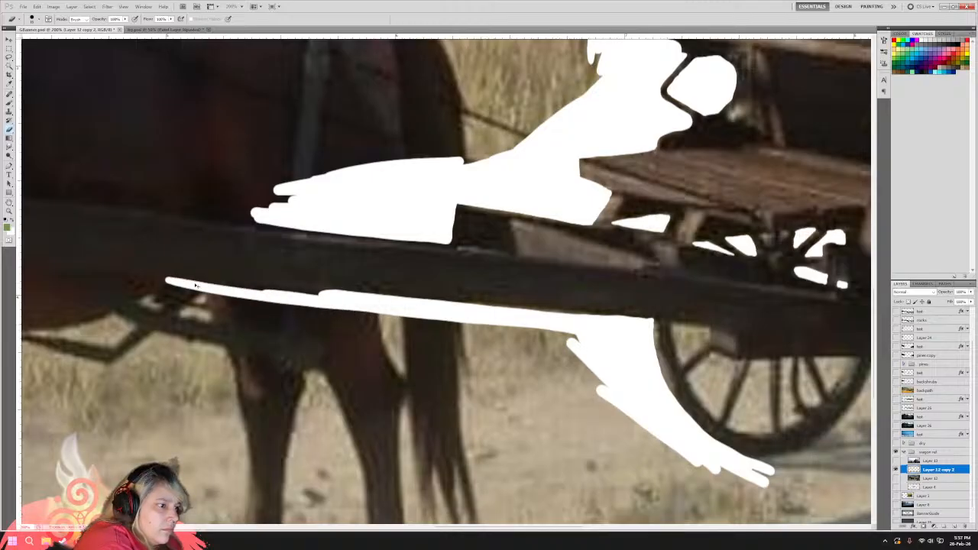
key("ctrl+z")
mouse_move(165, 278)
left_mouse_down()
mouse_move(292, 303)
mouse_move(344, 298)
mouse_move(105, 278)
left_mouse_up()
key("ctrl+z")
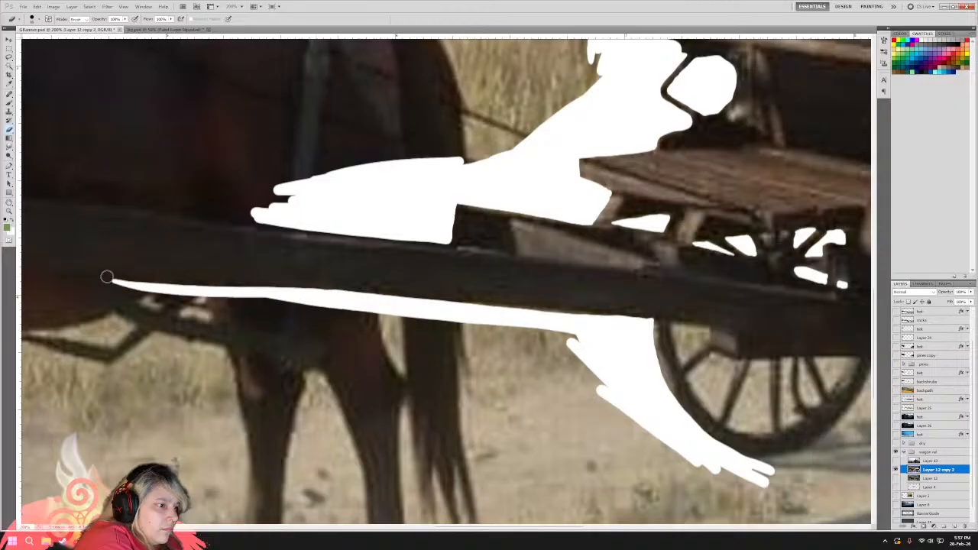
key("ctrl+z")
left_click_drag(292, 289, 47, 267)
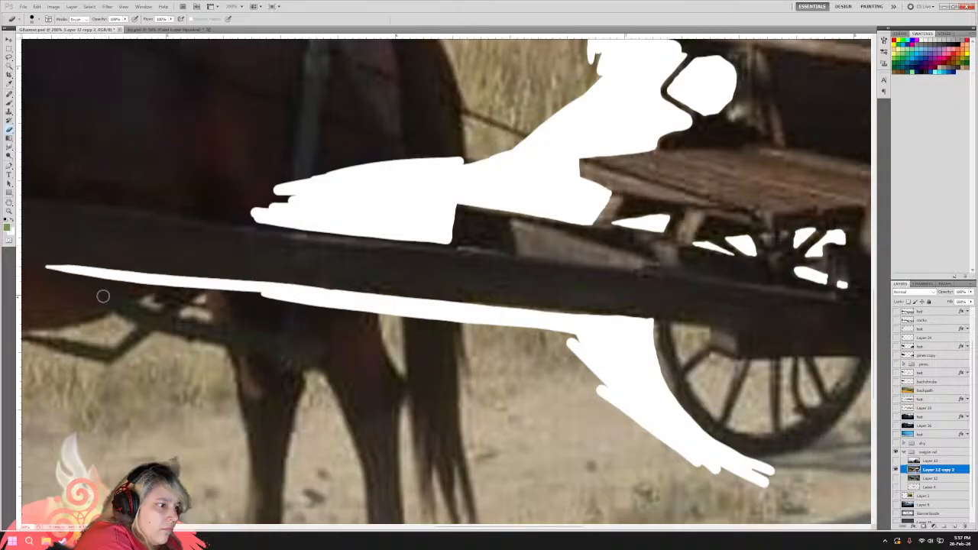
Erase a border around the shaft's front end and along its upper edge back to the cleared area, redoing strokes that stray.
scroll(422, 500, "left", 5)
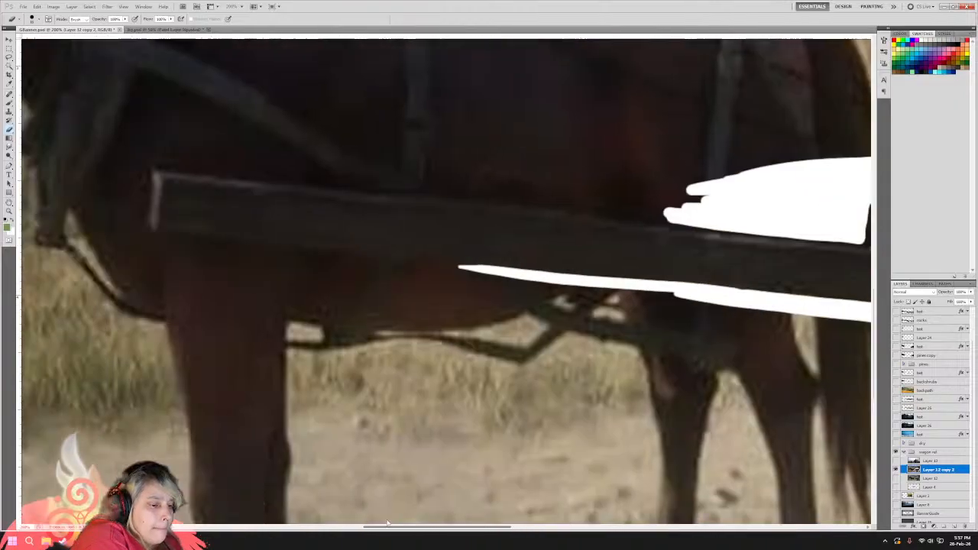
mouse_move(253, 157)
left_mouse_down()
mouse_move(253, 183)
mouse_move(257, 159)
mouse_move(246, 248)
mouse_move(262, 165)
mouse_move(246, 248)
mouse_move(275, 160)
mouse_move(247, 163)
mouse_move(796, 208)
left_mouse_up()
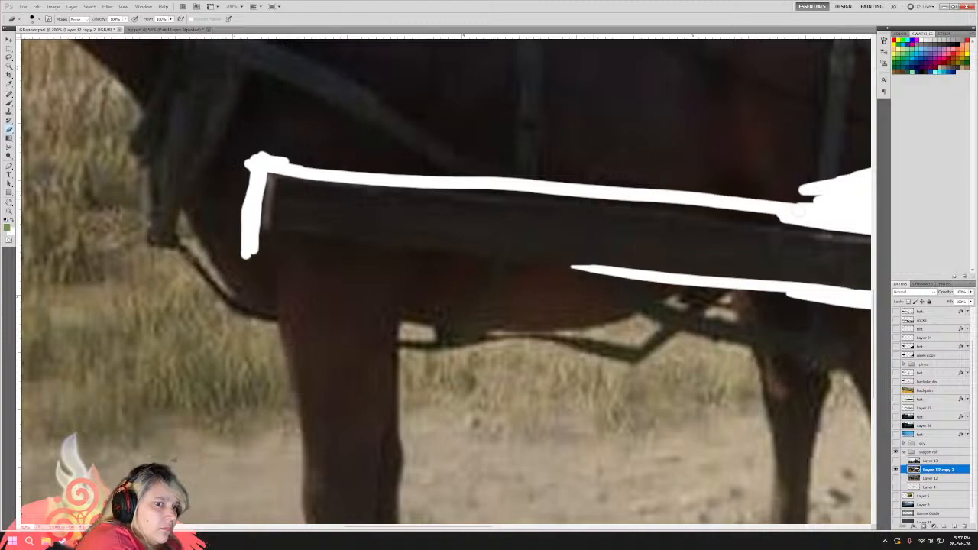
left_click_drag(484, 191, 637, 197)
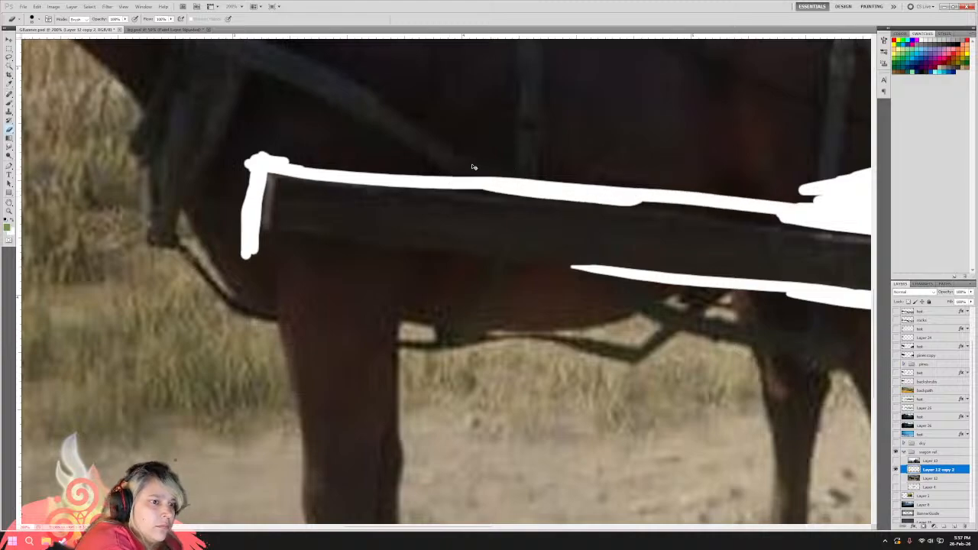
key("ctrl+z")
mouse_move(462, 181)
left_mouse_down()
mouse_move(823, 216)
mouse_move(683, 192)
mouse_move(841, 217)
mouse_move(629, 198)
left_mouse_up()
key("ctrl+z")
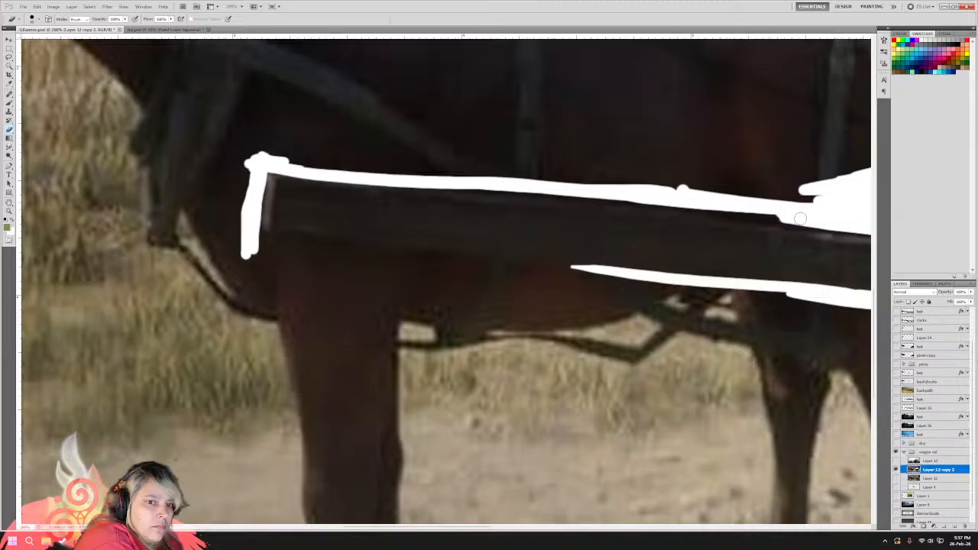
Erase the dark remnants along the shaft's upper edge beside the horse's flank, redoing the stroke that strays.
left_click_drag(800, 218, 587, 190)
left_click_drag(725, 208, 472, 182)
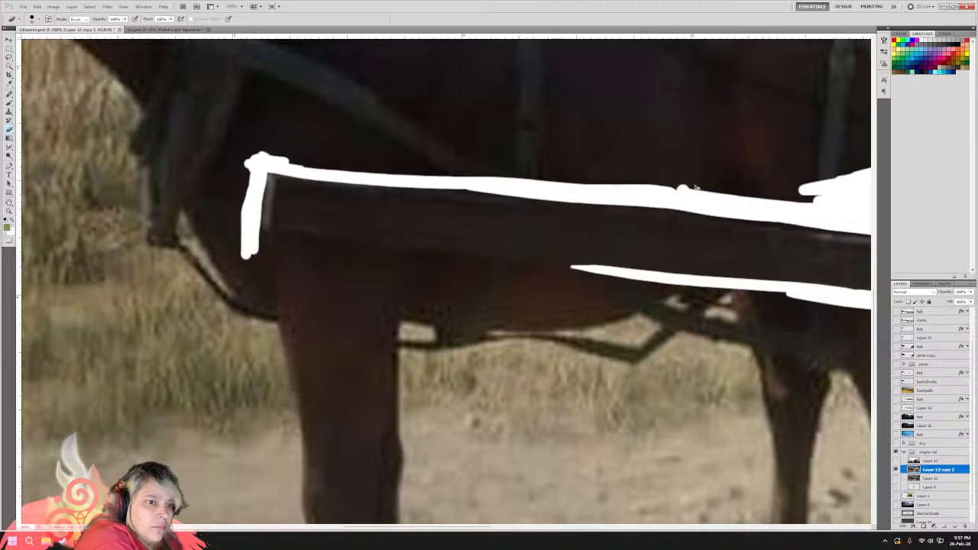
key("ctrl+z")
mouse_move(680, 199)
left_mouse_down()
mouse_move(382, 170)
mouse_move(771, 204)
left_mouse_up()
left_click_drag(566, 191, 672, 206)
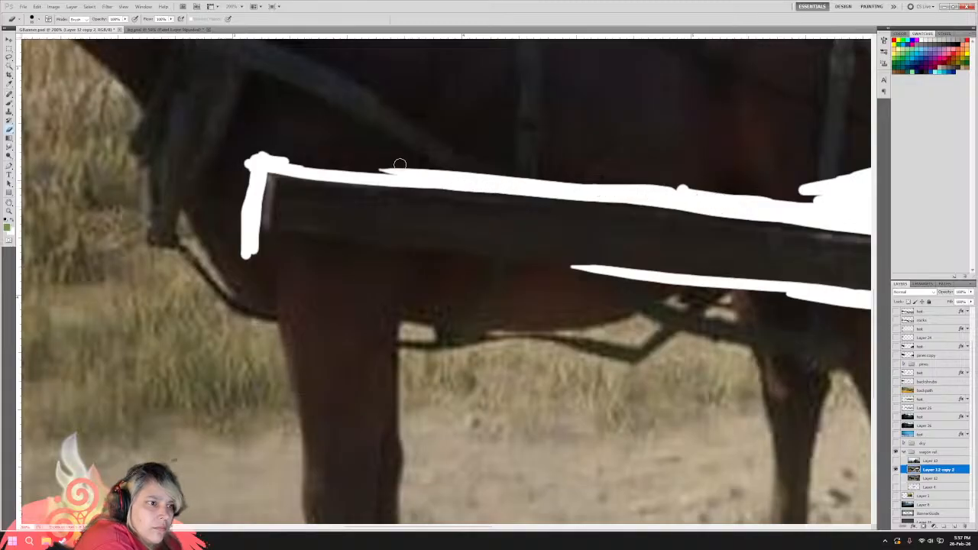
Widen the cleared band above the shaft and around its front end, removing leftover specks.
mouse_move(399, 164)
left_mouse_down()
mouse_move(295, 162)
mouse_move(330, 165)
left_mouse_up()
mouse_move(445, 171)
left_mouse_down()
mouse_move(835, 197)
mouse_move(222, 143)
left_mouse_up()
mouse_move(444, 148)
left_mouse_down()
mouse_move(652, 162)
mouse_move(703, 177)
mouse_move(838, 179)
left_mouse_up()
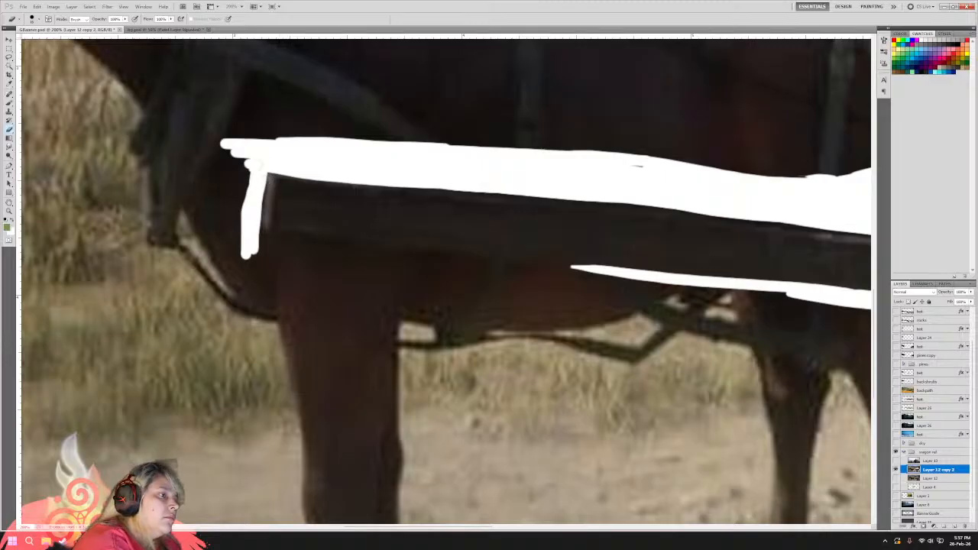
mouse_move(246, 160)
left_mouse_down()
mouse_move(239, 222)
mouse_move(235, 159)
mouse_move(224, 197)
left_mouse_up()
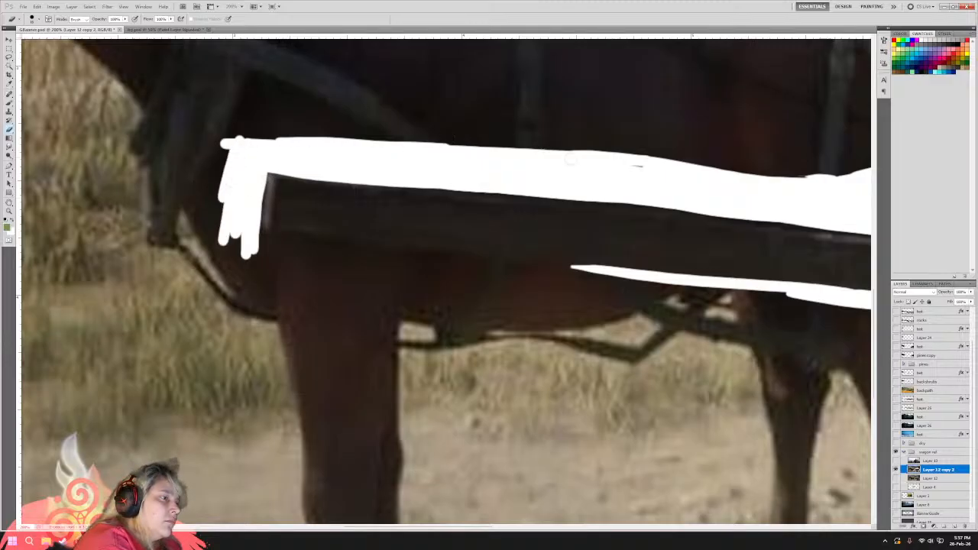
left_click_drag(609, 166, 633, 170)
Erase along the shaft's lower edge from its front end to the existing cleared strip, redoing the uneven part.
mouse_move(233, 240)
left_mouse_down()
mouse_move(265, 237)
mouse_move(593, 264)
mouse_move(637, 273)
mouse_move(621, 275)
mouse_move(628, 280)
mouse_move(755, 290)
left_mouse_up()
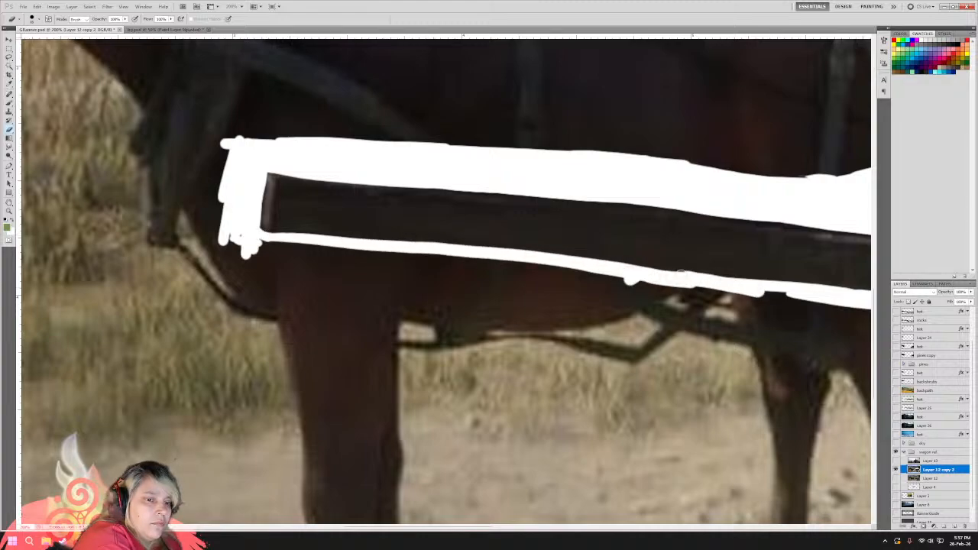
key("ctrl+z")
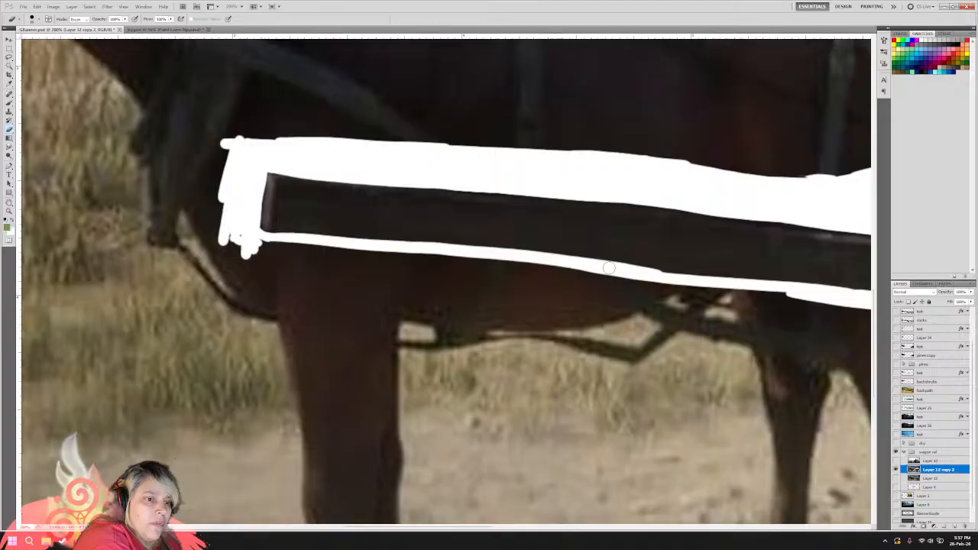
left_click_drag(609, 268, 770, 292)
left_click_drag(634, 270, 768, 292)
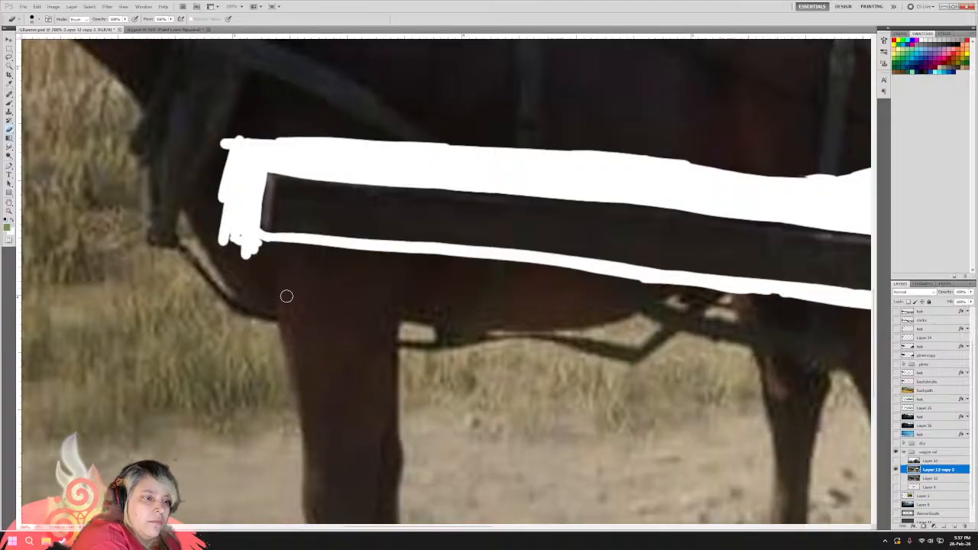
Widen the cleared band beneath the shaft from its front end back to the area by the front wheel.
mouse_move(231, 242)
left_mouse_down()
mouse_move(397, 262)
mouse_move(228, 252)
mouse_move(433, 282)
mouse_move(491, 284)
mouse_move(397, 260)
mouse_move(684, 293)
mouse_move(598, 301)
mouse_move(508, 285)
mouse_move(737, 314)
mouse_move(799, 305)
mouse_move(712, 308)
mouse_move(834, 309)
left_mouse_up()
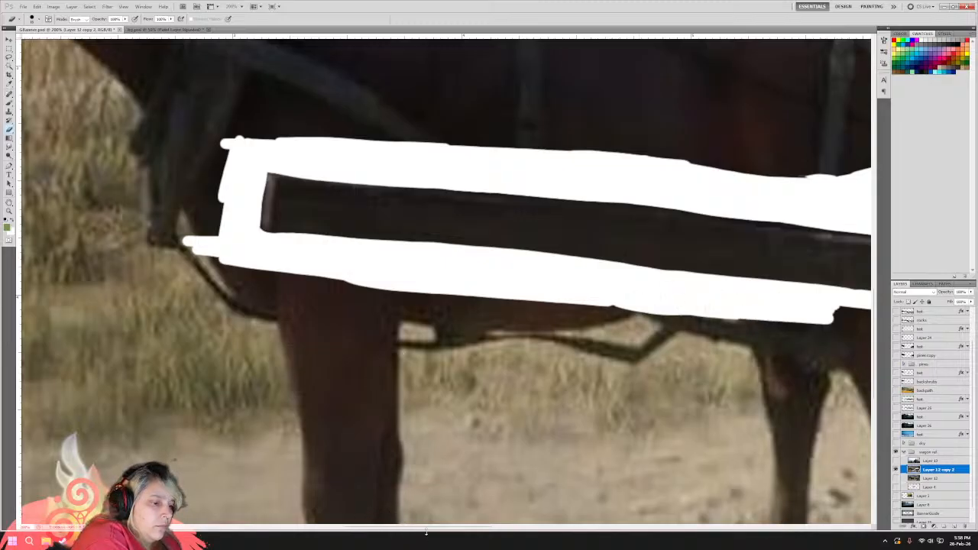
left_click_drag(468, 528, 555, 535)
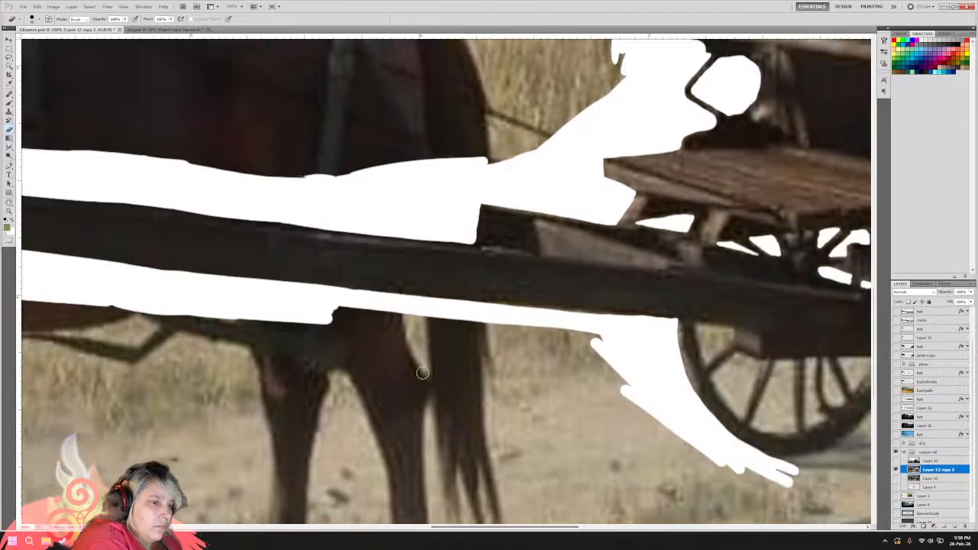
mouse_move(359, 323)
left_mouse_down()
mouse_move(463, 341)
mouse_move(337, 319)
mouse_move(579, 357)
mouse_move(505, 330)
mouse_move(337, 315)
mouse_move(355, 304)
mouse_move(311, 304)
left_mouse_up()
mouse_move(429, 336)
left_mouse_down()
mouse_move(452, 333)
mouse_move(518, 354)
mouse_move(544, 344)
mouse_move(506, 330)
mouse_move(568, 332)
left_mouse_up()
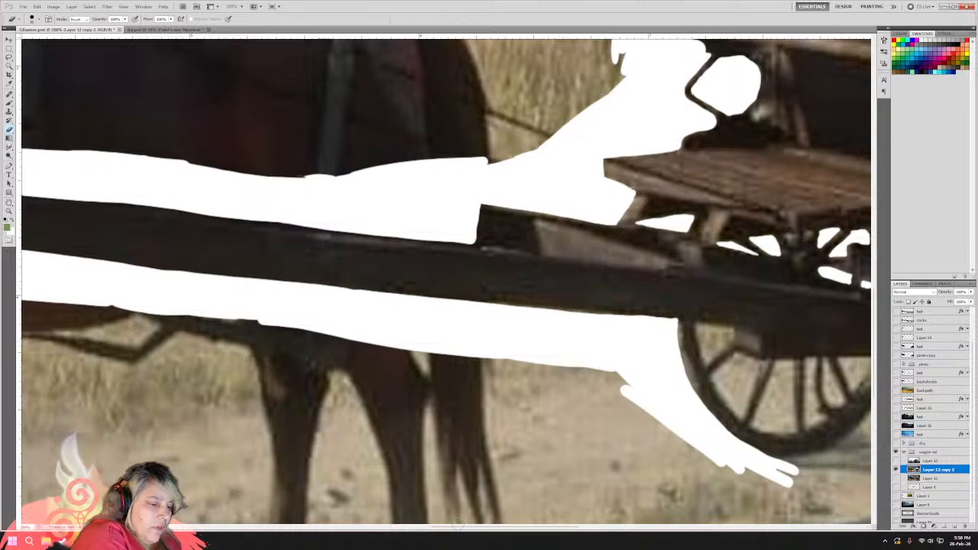
Erase the background inside the front wheel's two foremost spoke gaps below the shaft.
left_click_drag(469, 527, 535, 539)
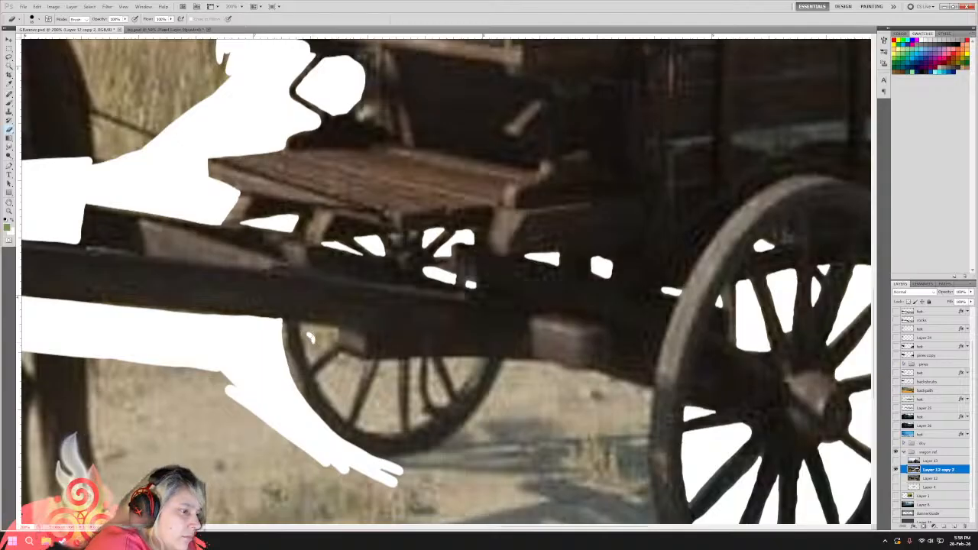
mouse_move(302, 326)
left_mouse_down()
mouse_move(310, 364)
mouse_move(337, 345)
mouse_move(339, 329)
mouse_move(304, 324)
left_mouse_up()
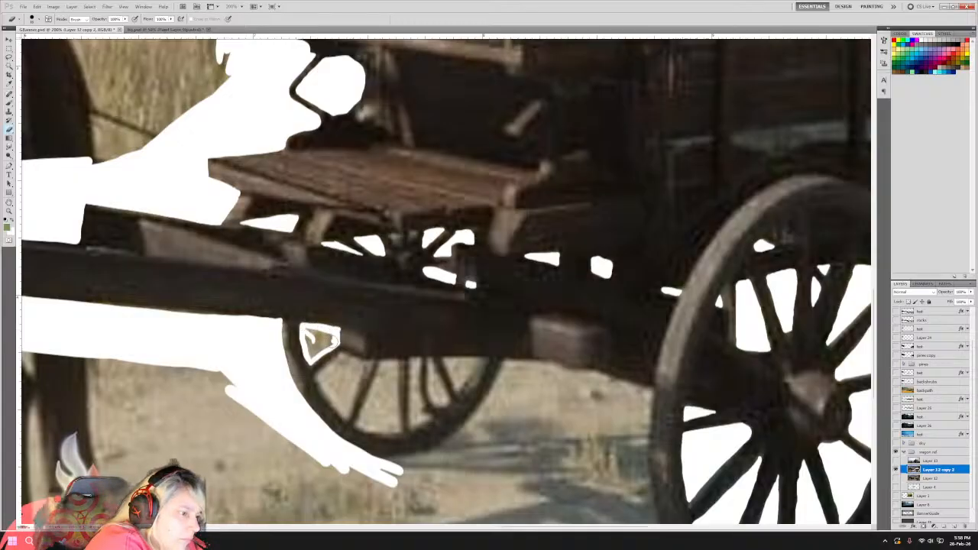
mouse_move(328, 342)
left_mouse_down()
mouse_move(321, 348)
mouse_move(322, 330)
mouse_move(306, 331)
mouse_move(309, 347)
mouse_move(313, 340)
left_mouse_up()
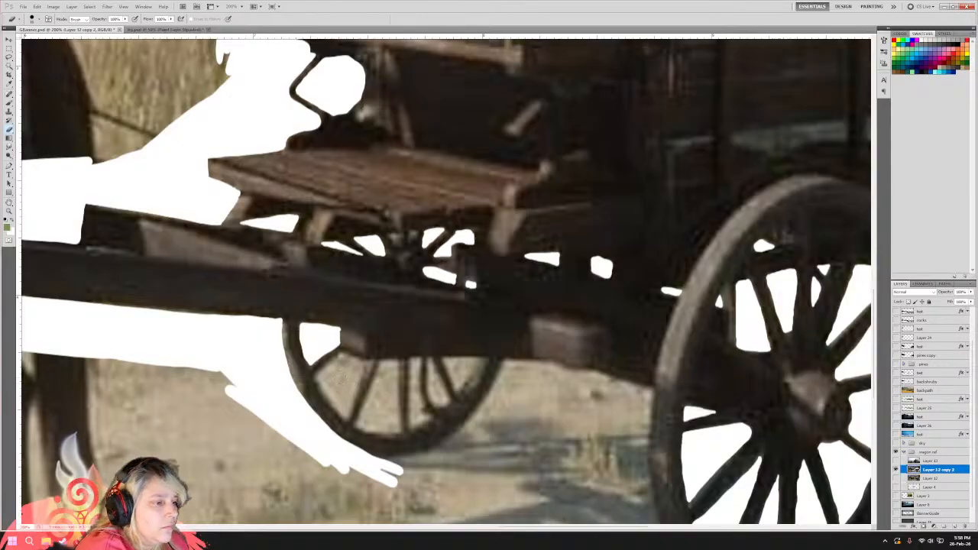
mouse_move(340, 377)
left_mouse_down()
mouse_move(342, 411)
mouse_move(317, 378)
mouse_move(339, 363)
mouse_move(332, 385)
mouse_move(342, 357)
mouse_move(362, 362)
mouse_move(345, 395)
mouse_move(358, 365)
mouse_move(333, 376)
mouse_move(348, 391)
mouse_move(354, 378)
mouse_move(343, 403)
left_mouse_up()
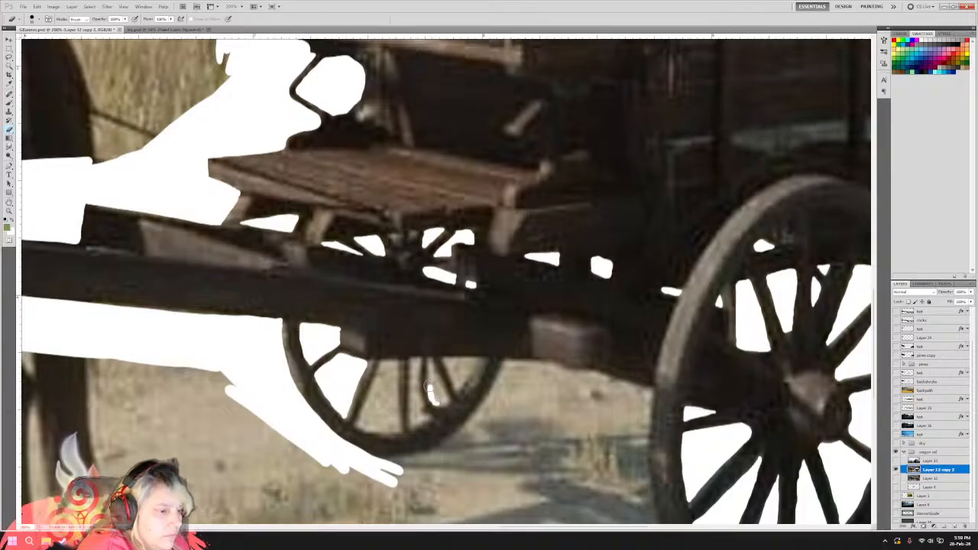
Erase the background in the two narrow gaps on either side of the bent rod in the front wheel.
left_click_drag(428, 365, 444, 405)
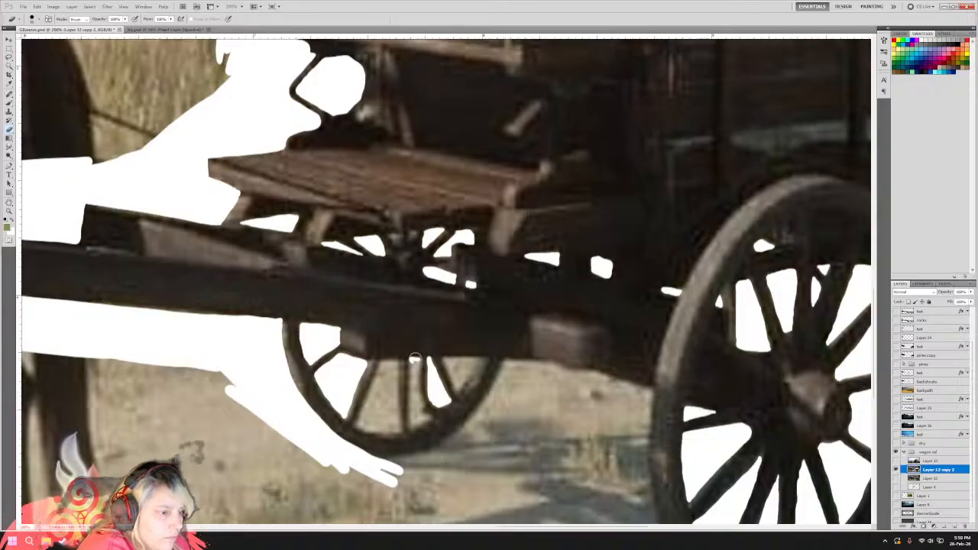
mouse_move(418, 359)
left_mouse_down()
mouse_move(426, 415)
mouse_move(416, 424)
left_mouse_up()
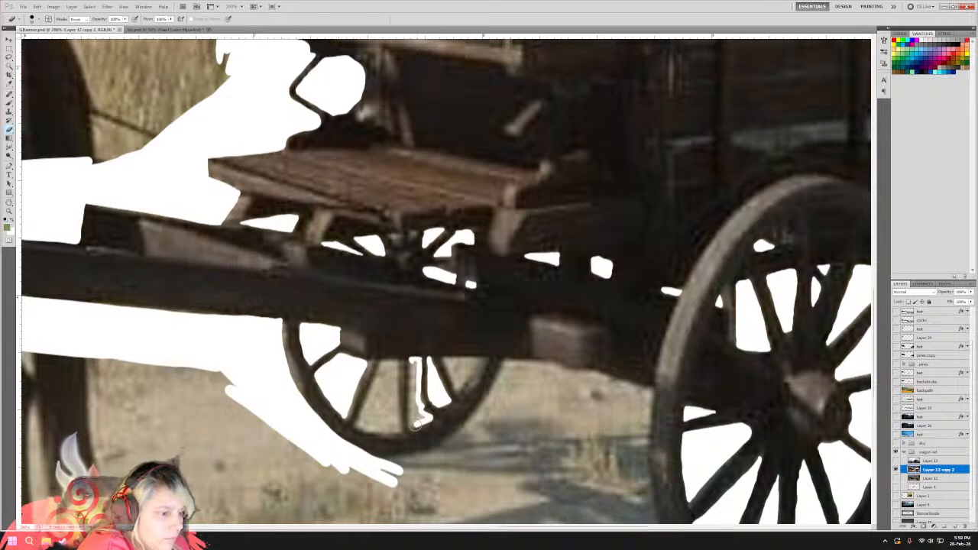
mouse_move(411, 360)
left_mouse_down()
mouse_move(415, 419)
mouse_move(413, 367)
mouse_move(414, 378)
left_mouse_up()
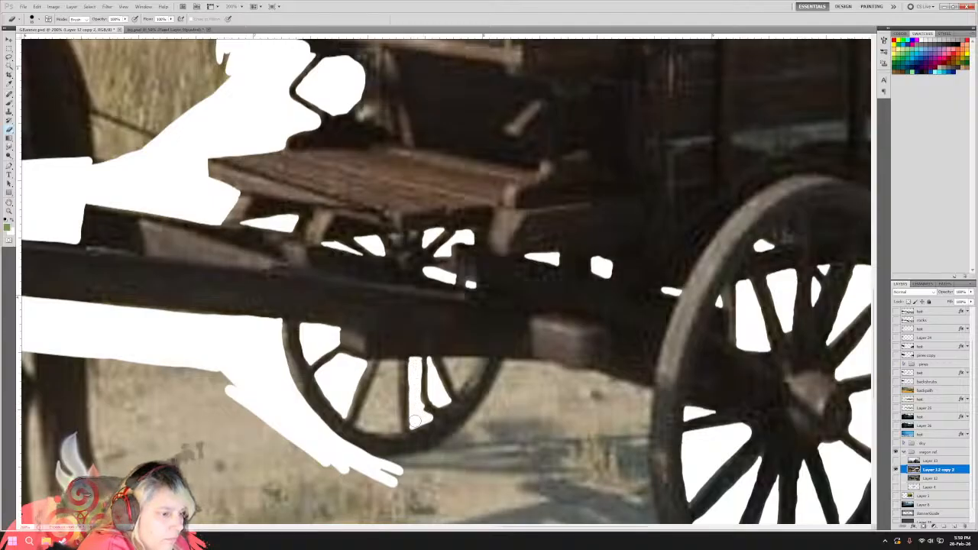
left_click_drag(413, 419, 430, 392)
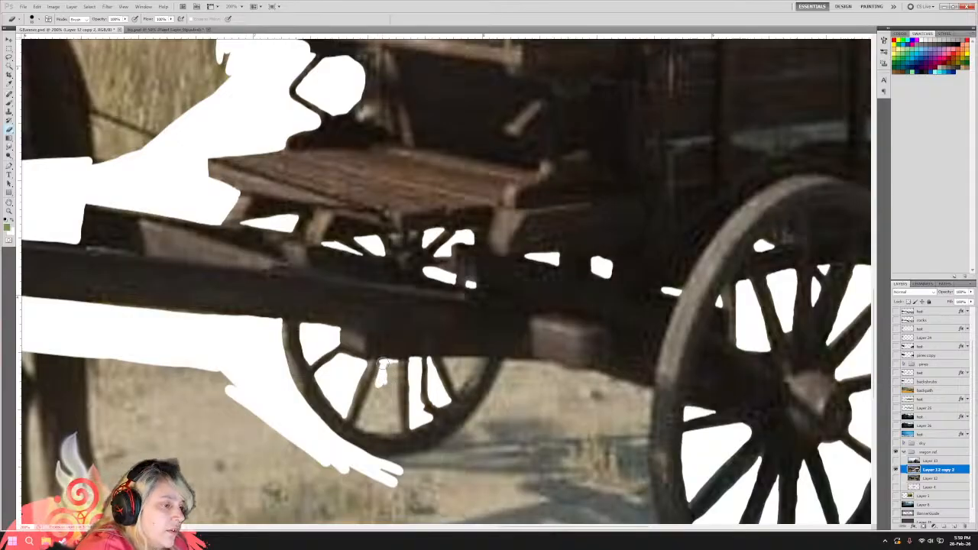
Erase the background in the front wheel's wide middle spoke gap and in its rearmost gap.
mouse_move(382, 365)
left_mouse_down()
mouse_move(374, 386)
mouse_move(380, 376)
left_mouse_up()
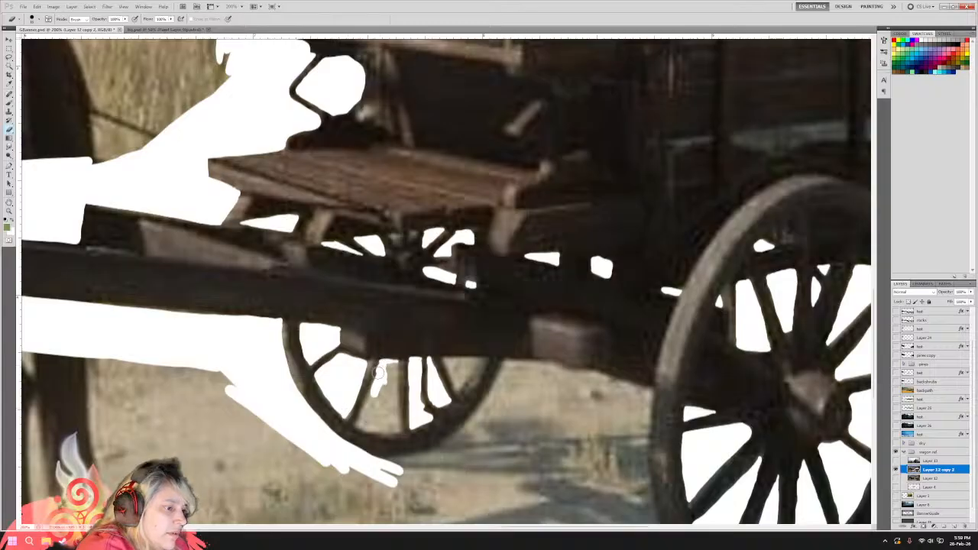
mouse_move(371, 390)
left_mouse_down()
mouse_move(357, 420)
mouse_move(391, 430)
left_mouse_up()
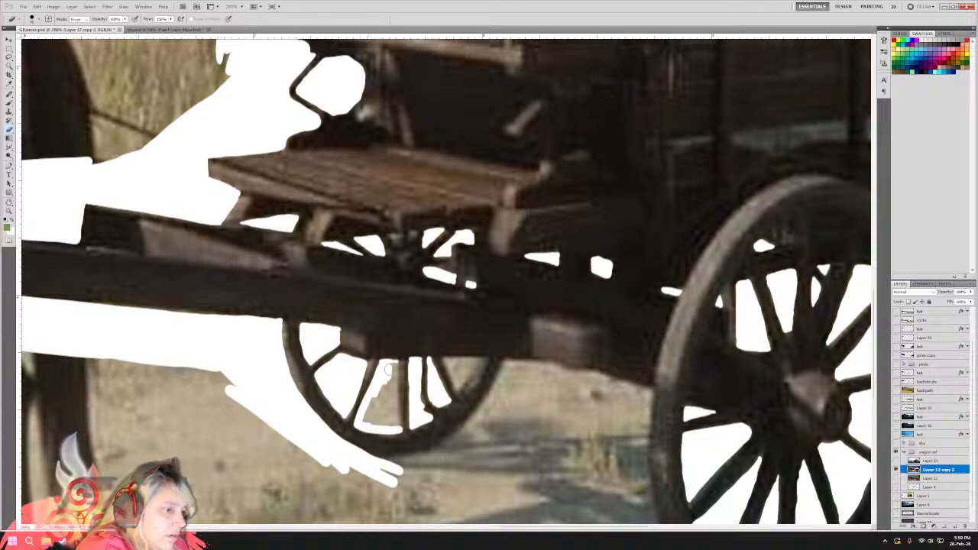
mouse_move(396, 364)
left_mouse_down()
mouse_move(393, 426)
mouse_move(391, 375)
left_mouse_up()
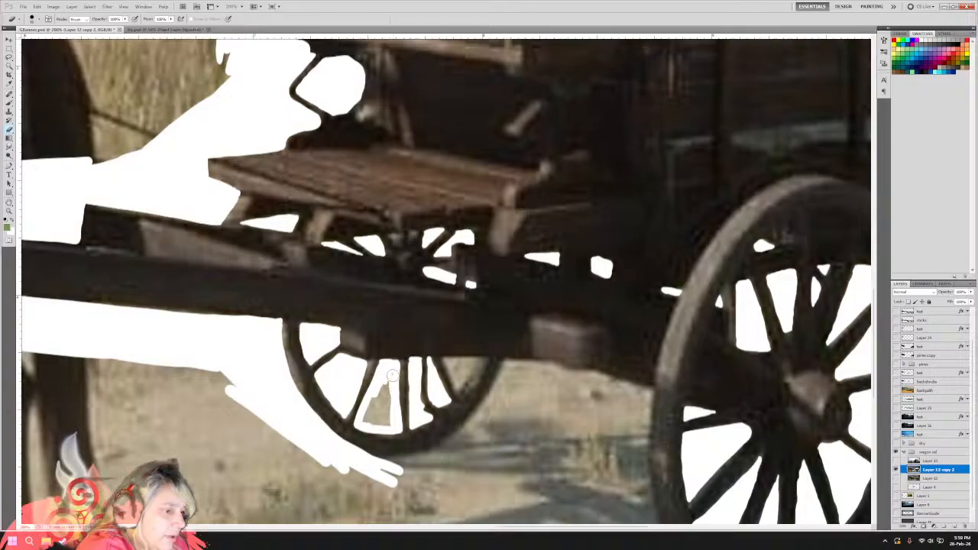
mouse_move(395, 414)
left_mouse_down()
mouse_move(395, 376)
mouse_move(398, 418)
mouse_move(396, 383)
mouse_move(367, 418)
mouse_move(389, 411)
left_mouse_up()
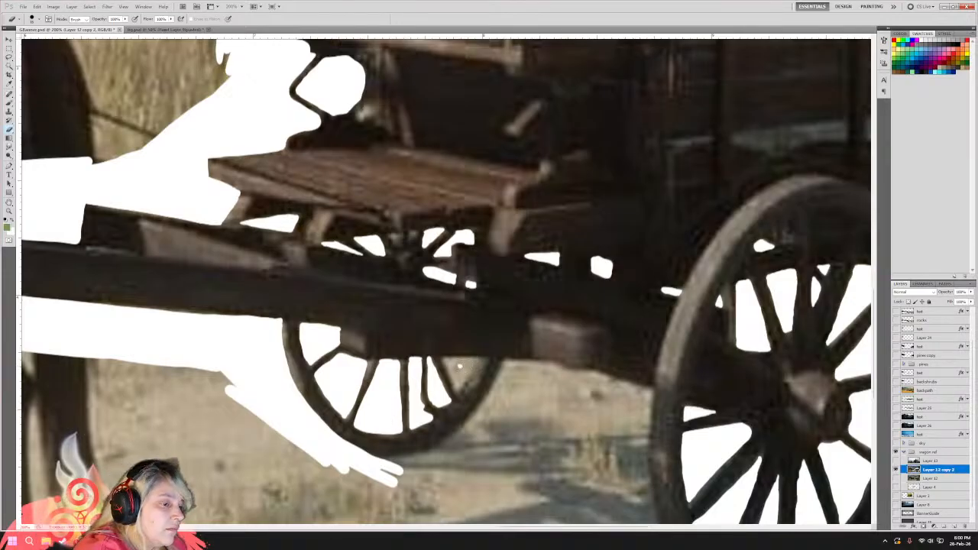
mouse_move(444, 360)
left_mouse_down()
mouse_move(482, 359)
mouse_move(461, 389)
left_mouse_up()
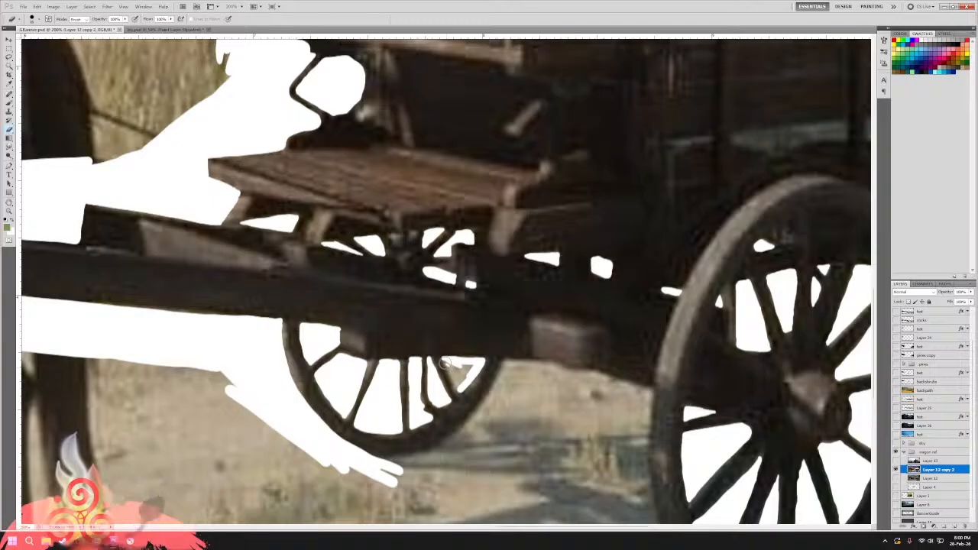
mouse_move(447, 367)
left_mouse_down()
mouse_move(459, 390)
mouse_move(452, 367)
mouse_move(464, 380)
mouse_move(471, 368)
mouse_move(464, 391)
mouse_move(472, 378)
left_mouse_up()
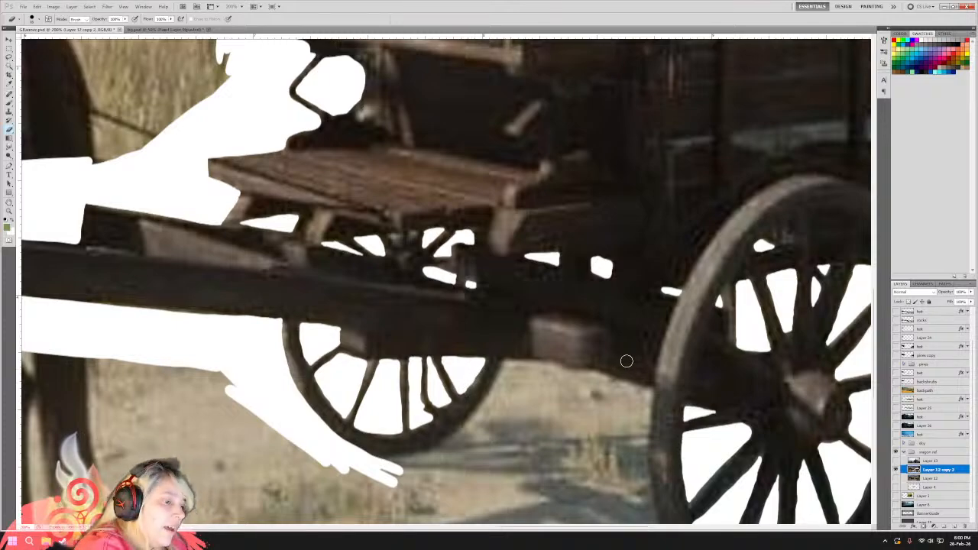
Erase the ground along the bottom of the front wheel's outer rim, redoing the first stroke.
left_click_drag(366, 468, 495, 425)
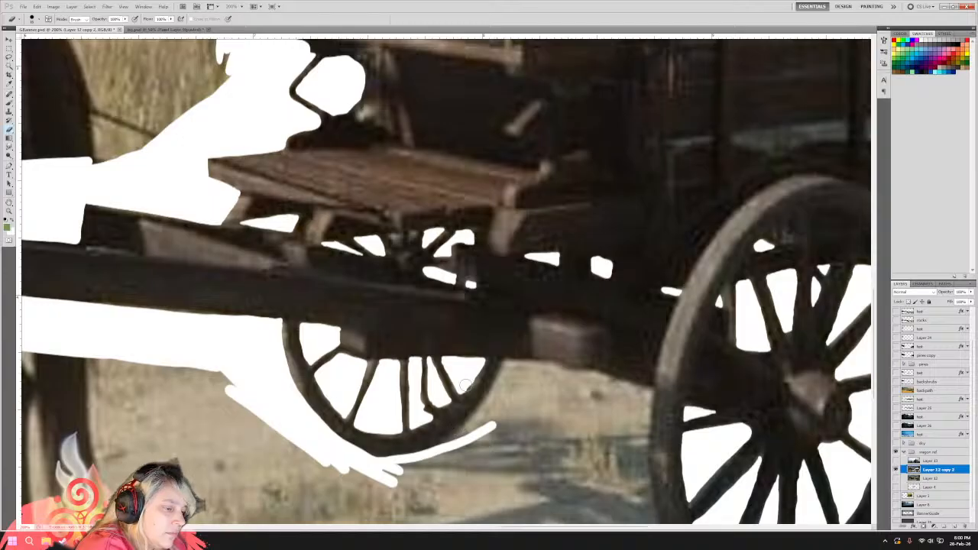
key("ctrl+z")
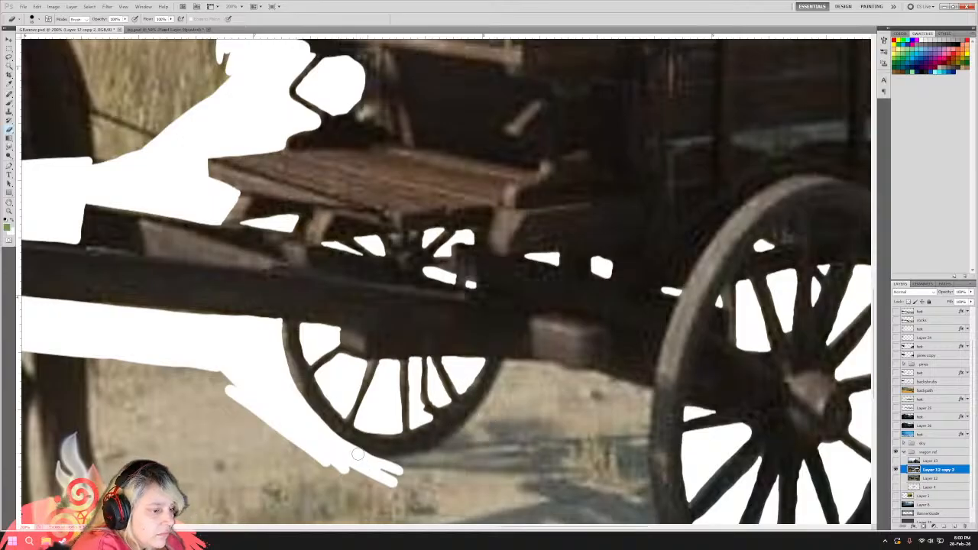
left_click_drag(356, 454, 493, 449)
left_click_drag(405, 461, 485, 433)
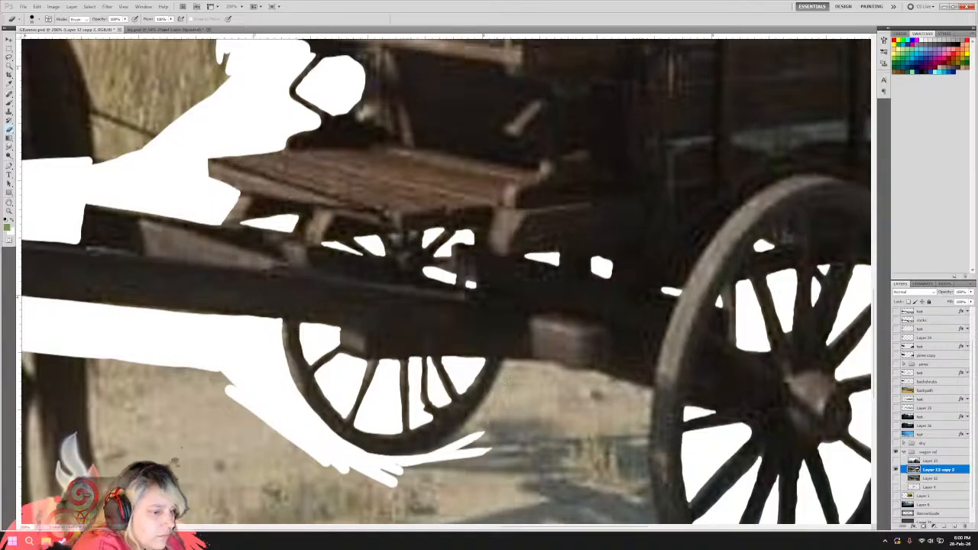
Erase a border down the front wheel's rear rim to the cleared area below, redoing strokes until it follows the curve.
mouse_move(505, 361)
left_mouse_down()
mouse_move(464, 424)
mouse_move(386, 478)
left_mouse_up()
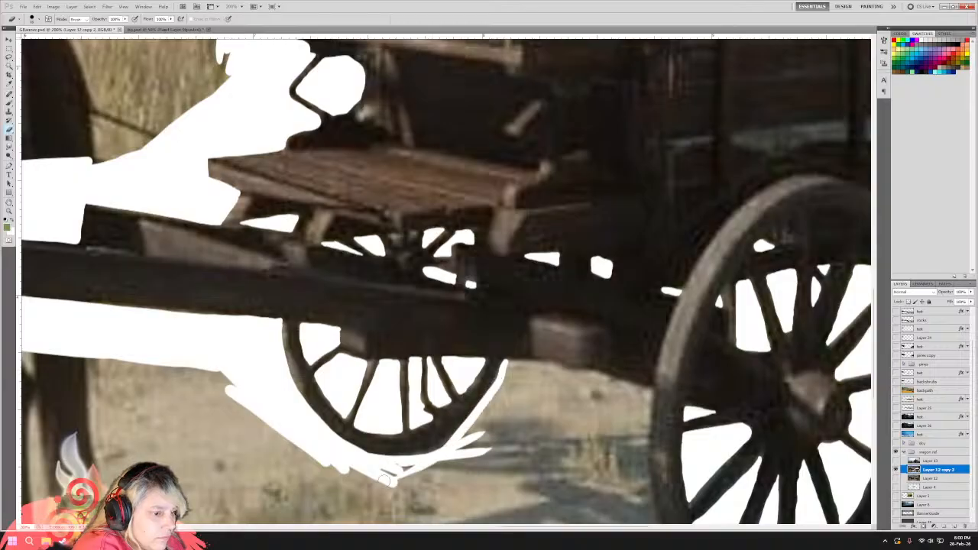
key("ctrl+z")
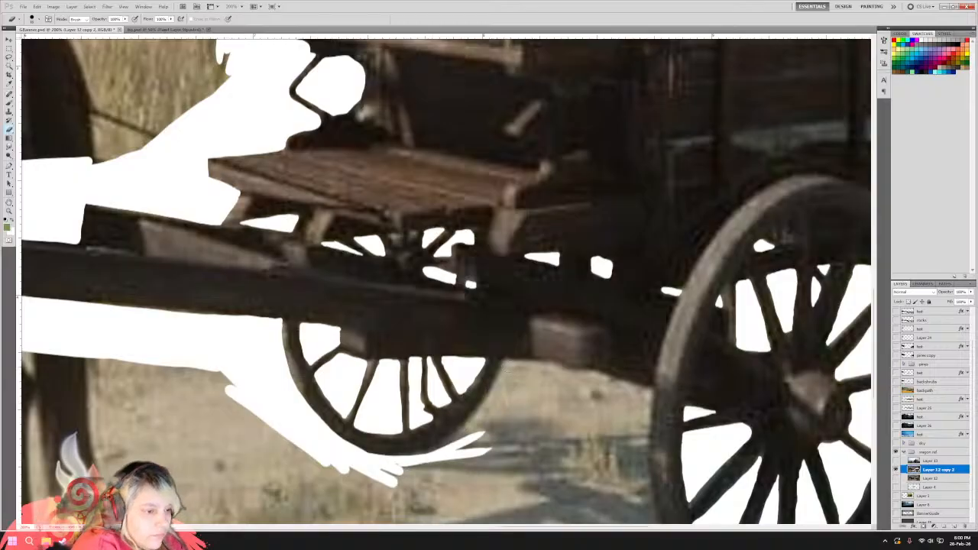
key("ctrl+z")
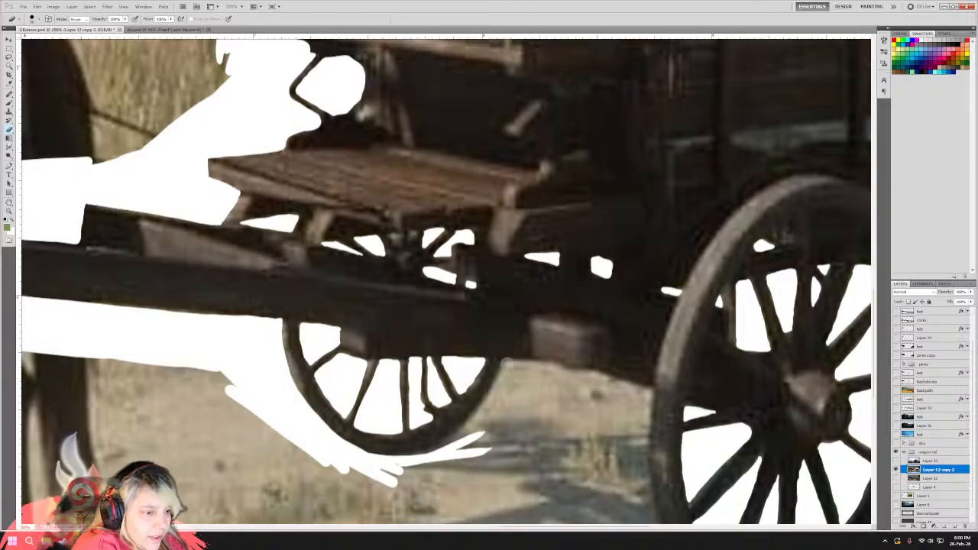
left_click_drag(505, 362, 457, 428)
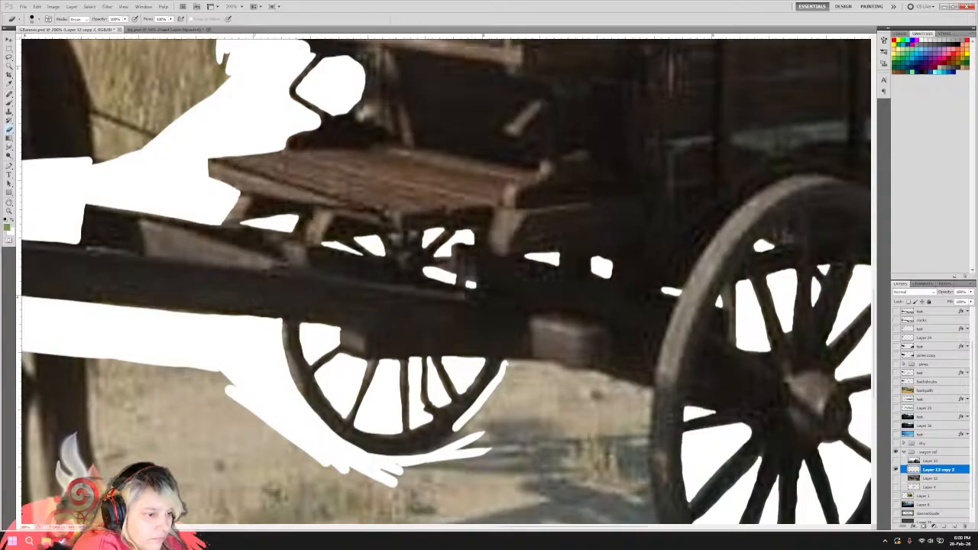
key("ctrl+z")
mouse_move(505, 363)
left_mouse_down()
mouse_move(454, 432)
mouse_move(391, 468)
left_mouse_up()
key("ctrl+z")
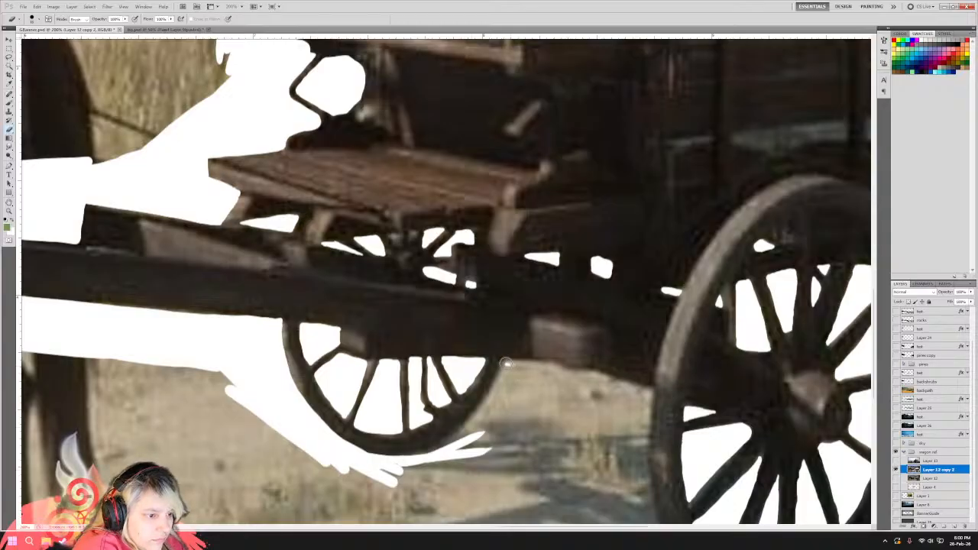
mouse_move(505, 363)
left_mouse_down()
mouse_move(458, 419)
mouse_move(369, 470)
left_mouse_up()
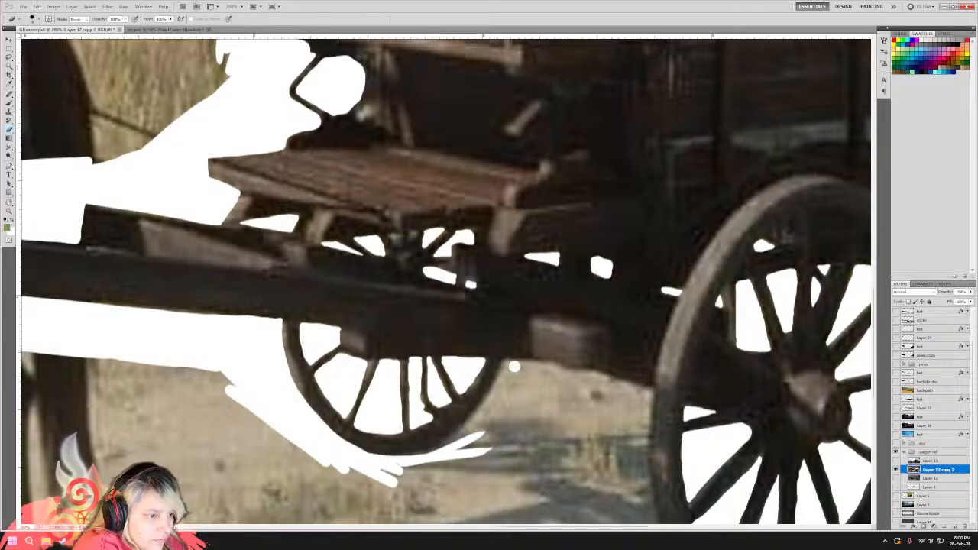
key("ctrl+z")
key("ctrl+z")
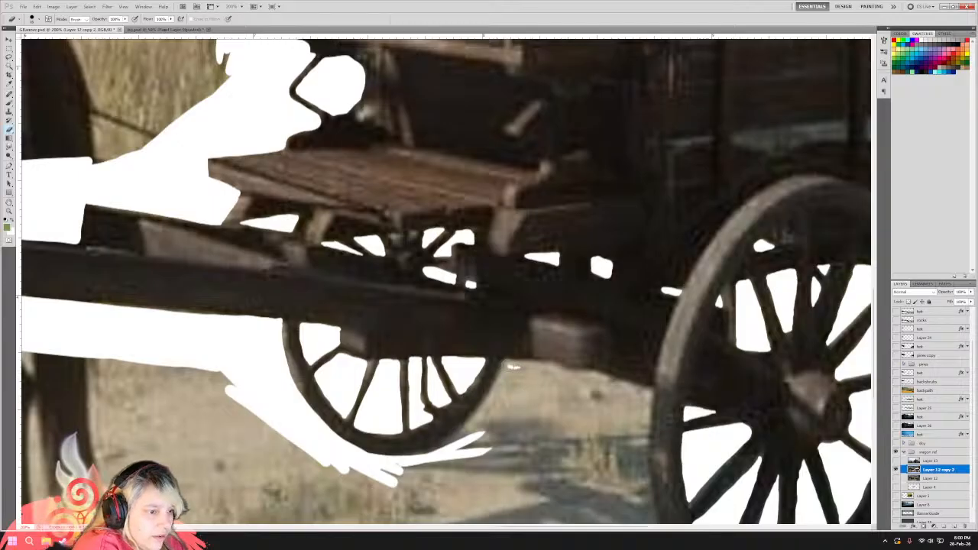
left_click_drag(508, 364, 426, 443)
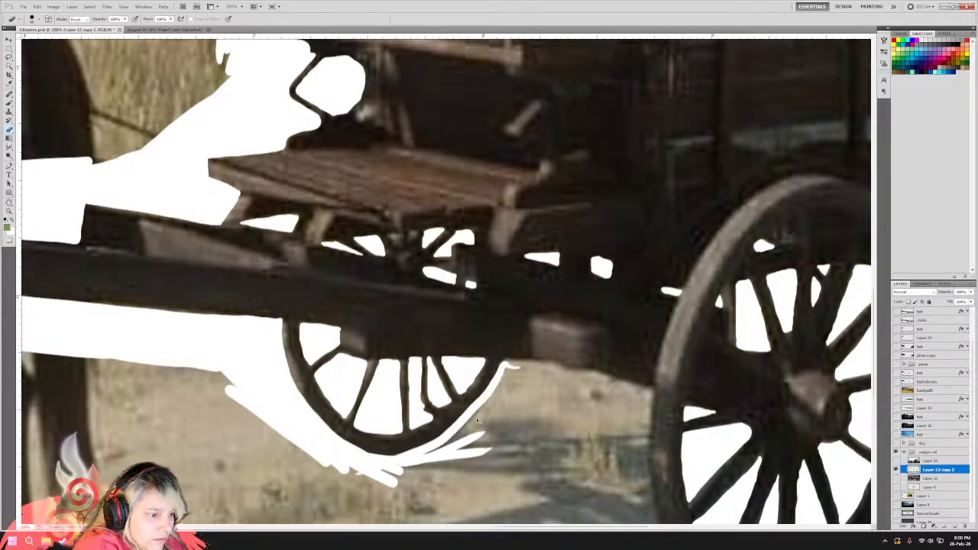
key("ctrl+z")
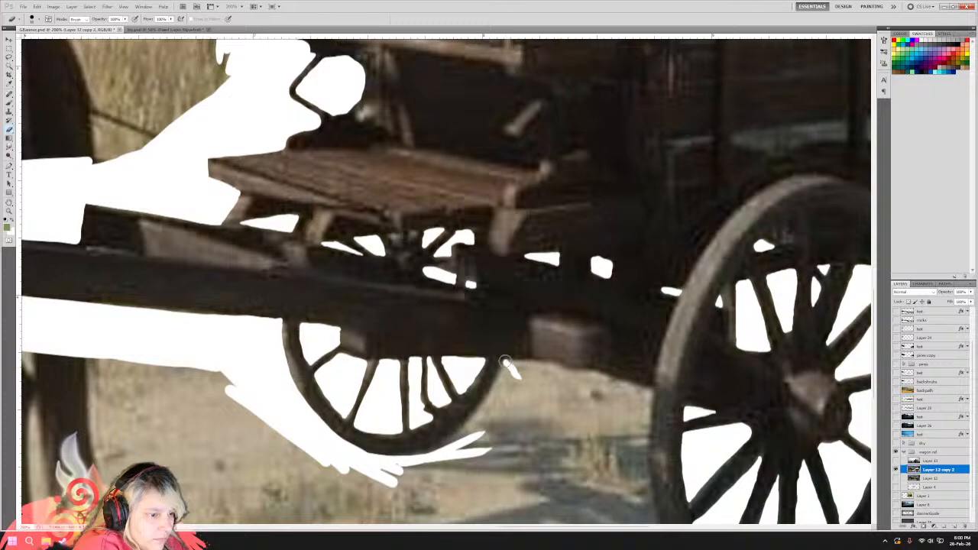
mouse_move(507, 364)
left_mouse_down()
mouse_move(431, 446)
mouse_move(401, 457)
left_mouse_up()
key("ctrl+z")
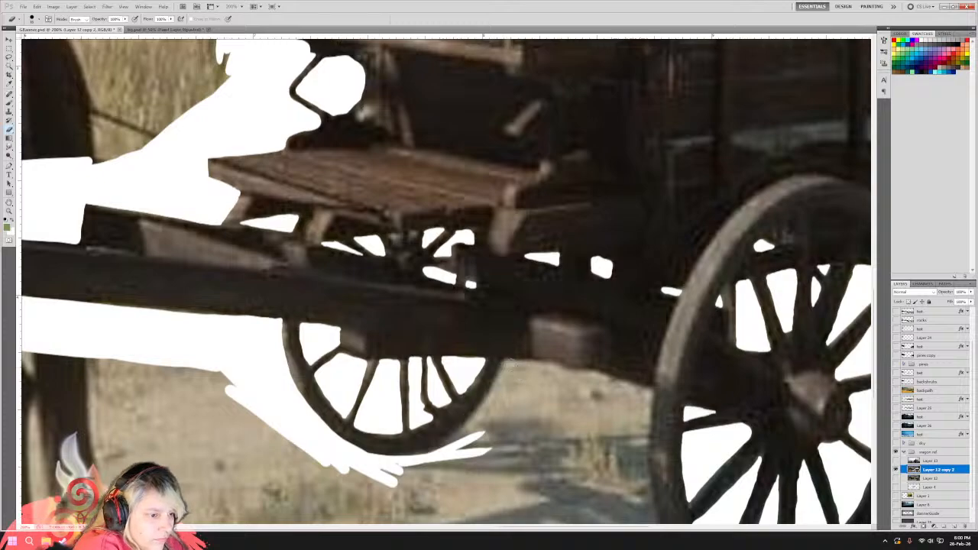
mouse_move(507, 363)
left_mouse_down()
mouse_move(398, 474)
mouse_move(496, 424)
left_mouse_up()
key("ctrl+z")
Erase the ground along the lower rear rim of the far front wheel with short overlapping strokes.
left_click_drag(417, 457, 498, 412)
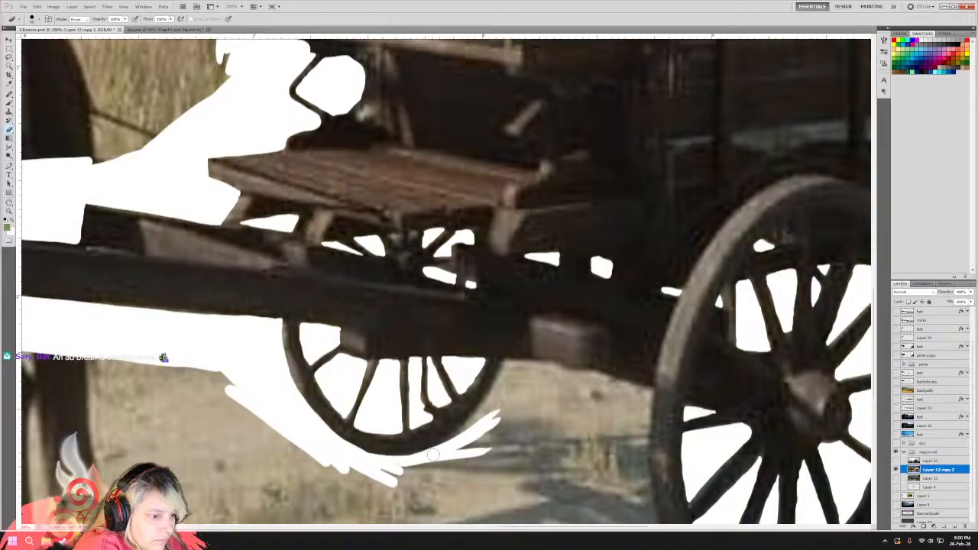
left_click_drag(433, 455, 488, 411)
left_click_drag(443, 448, 372, 461)
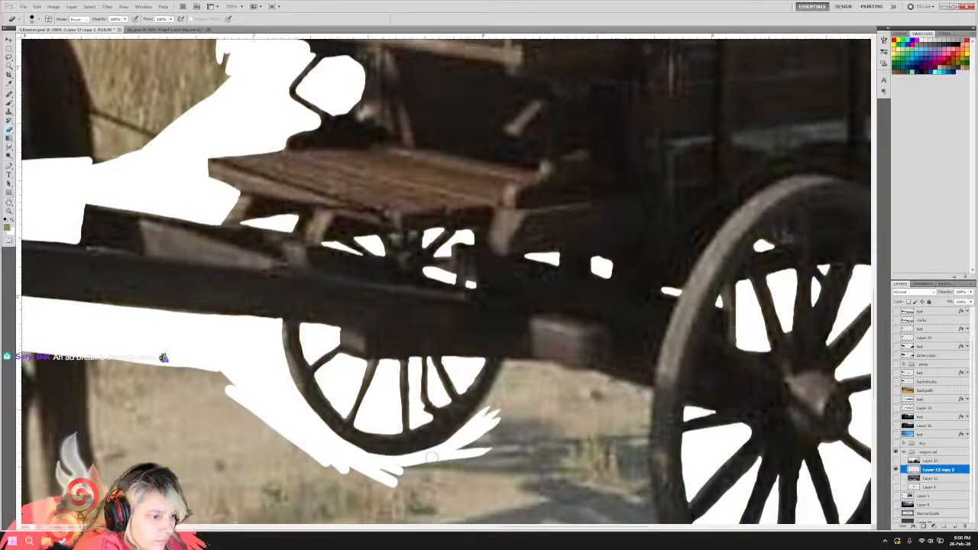
mouse_move(459, 449)
left_mouse_down()
mouse_move(349, 452)
mouse_move(438, 451)
mouse_move(402, 457)
mouse_move(465, 430)
mouse_move(434, 450)
mouse_move(472, 422)
mouse_move(449, 442)
mouse_move(485, 412)
mouse_move(458, 435)
mouse_move(505, 365)
mouse_move(474, 427)
mouse_move(507, 362)
mouse_move(491, 408)
left_mouse_up()
Erase a border under the wagon bed up to the near front wheel and clear the ground between it and the far wheel's rim.
left_click_drag(504, 360, 642, 392)
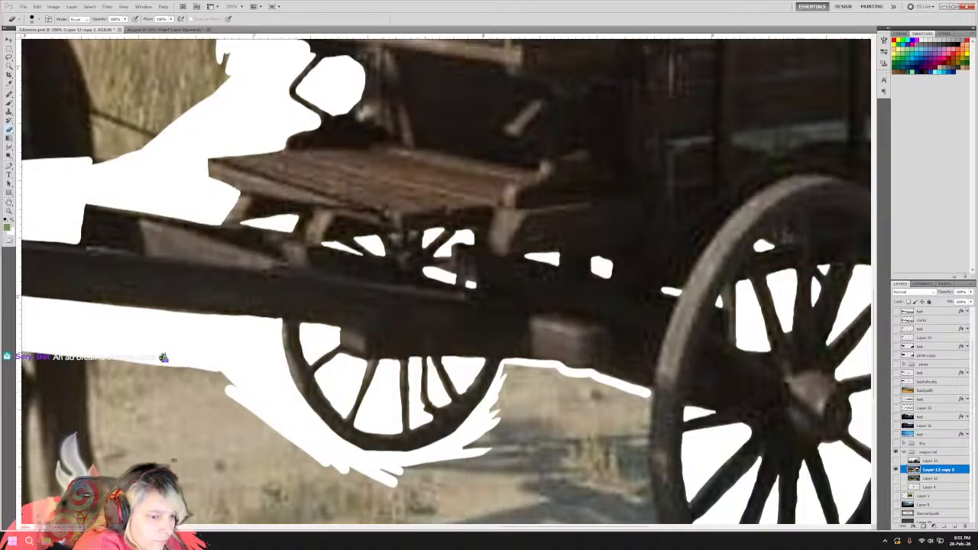
mouse_move(505, 447)
left_mouse_down()
mouse_move(532, 410)
mouse_move(439, 438)
mouse_move(464, 420)
mouse_move(405, 455)
left_mouse_up()
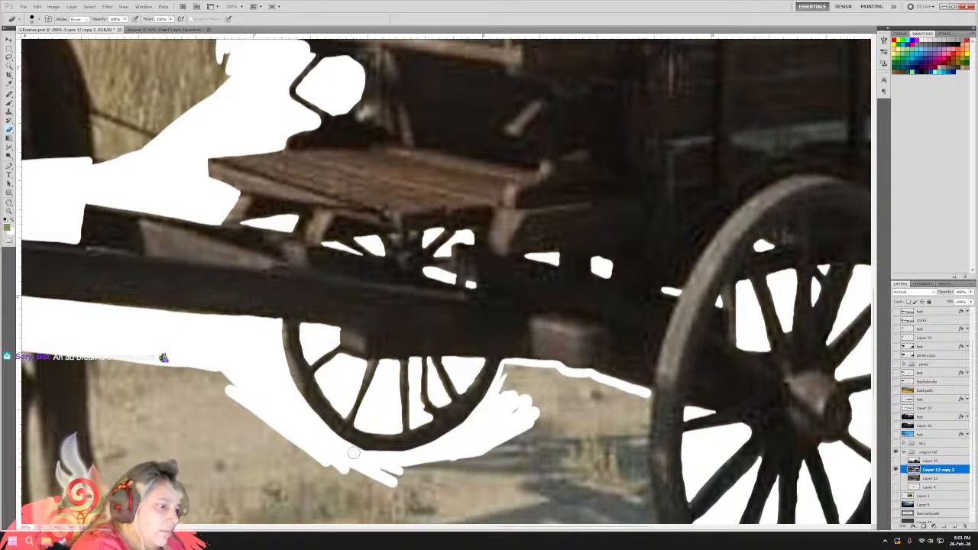
left_click_drag(428, 463, 438, 463)
mouse_move(499, 405)
left_mouse_down()
mouse_move(504, 369)
mouse_move(517, 364)
mouse_move(577, 375)
mouse_move(508, 379)
mouse_move(510, 410)
mouse_move(598, 383)
mouse_move(578, 394)
left_mouse_up()
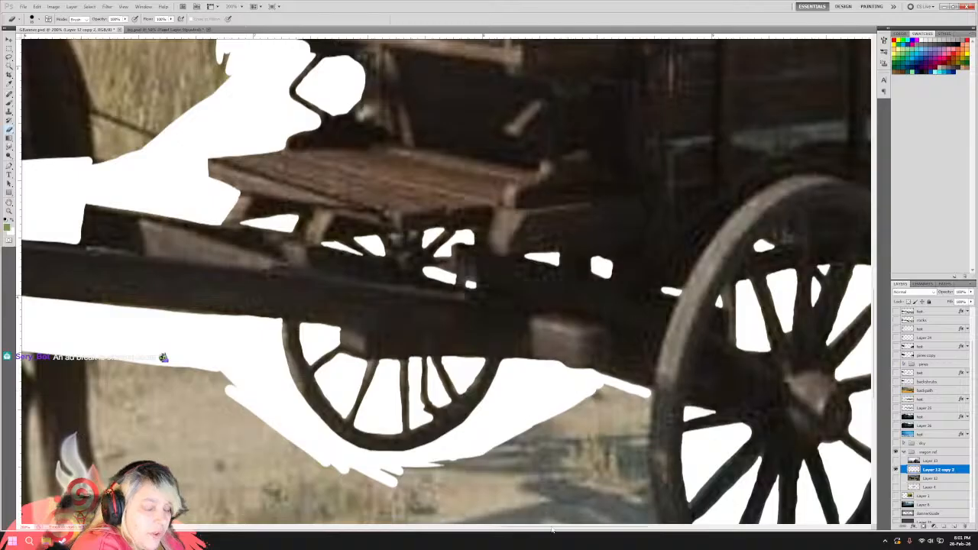
Erase the ground down the near front wheel's forward rim to the image's lower edge, redoing the first strokes, and widen the cleared border.
left_click_drag(552, 529, 587, 528)
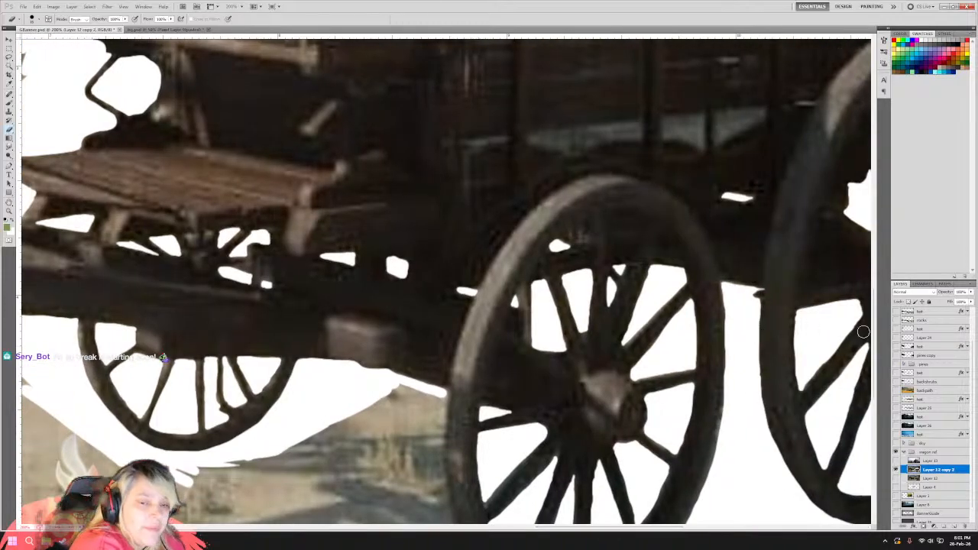
left_click_drag(875, 337, 875, 361)
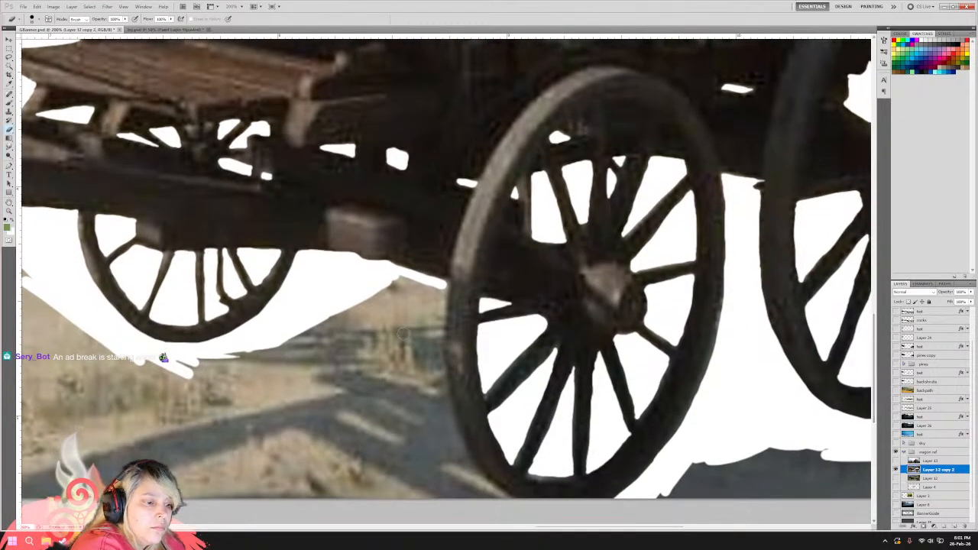
left_click_drag(422, 372, 439, 287)
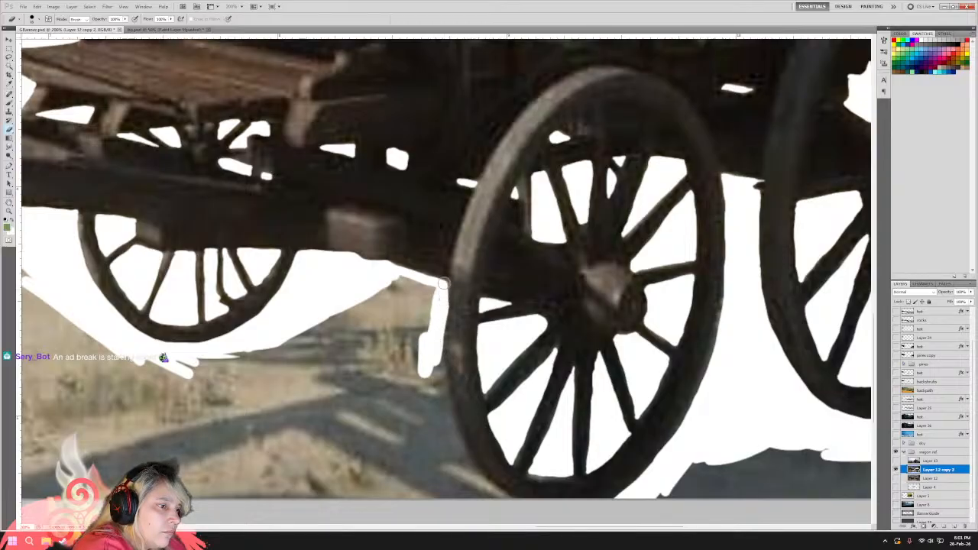
left_click_drag(439, 336, 440, 419)
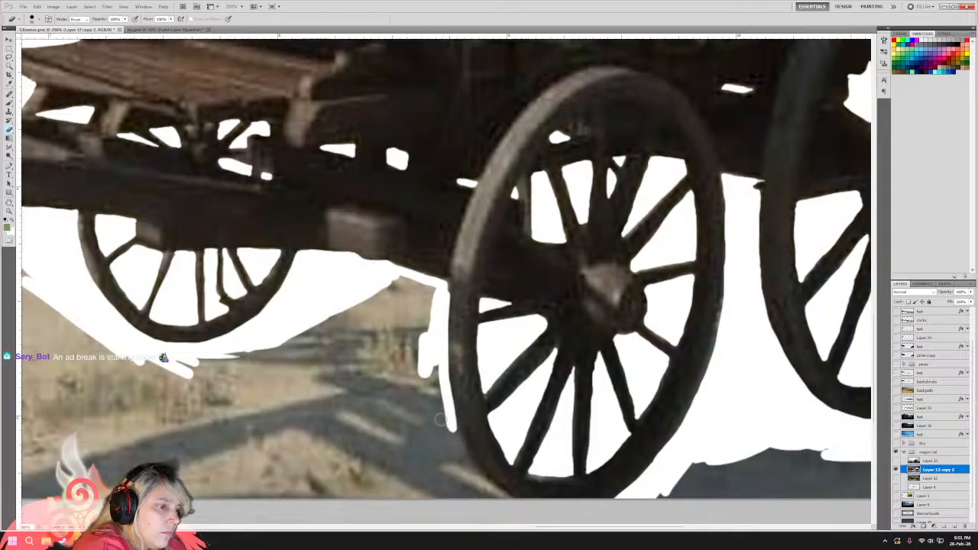
key("ctrl+z")
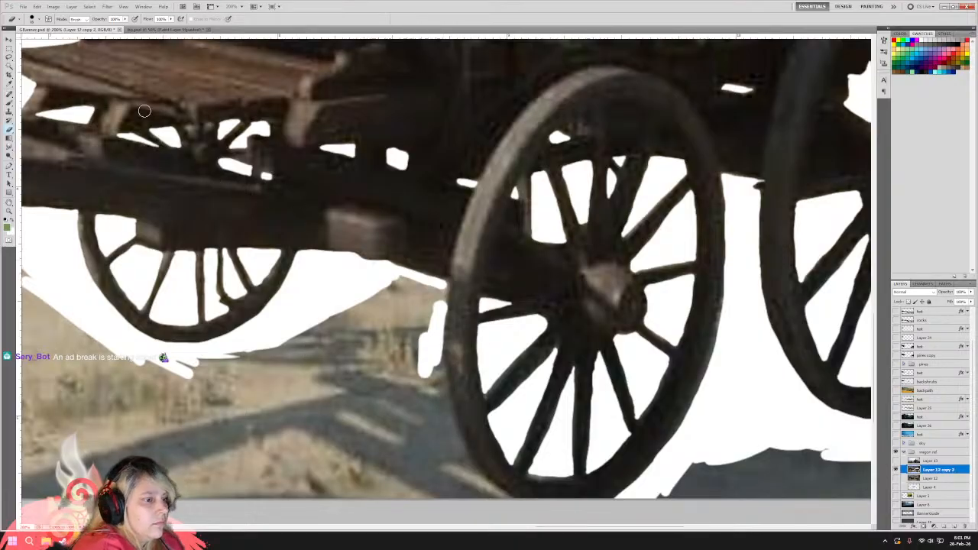
left_click(37, 7)
left_click(57, 31)
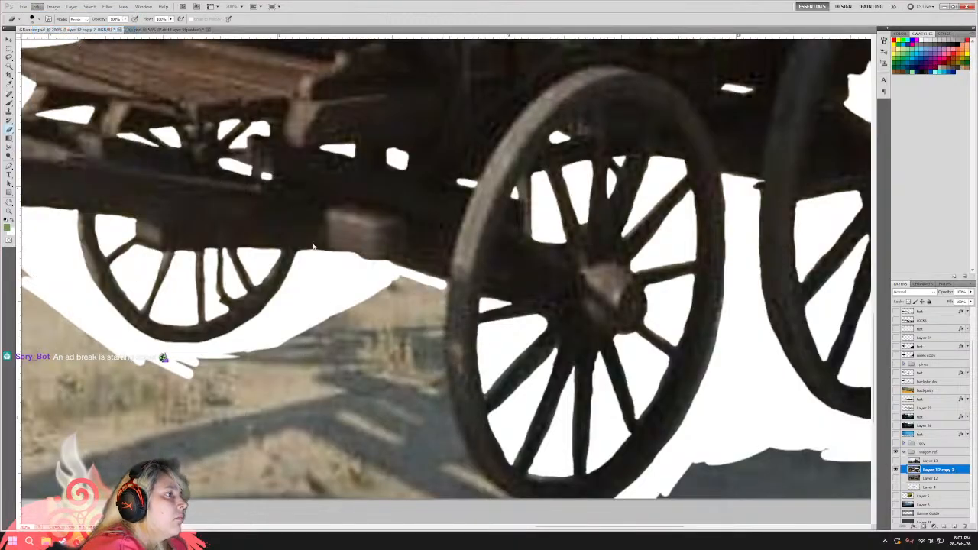
mouse_move(417, 339)
left_mouse_down()
mouse_move(446, 283)
mouse_move(438, 351)
mouse_move(450, 417)
mouse_move(494, 493)
left_mouse_up()
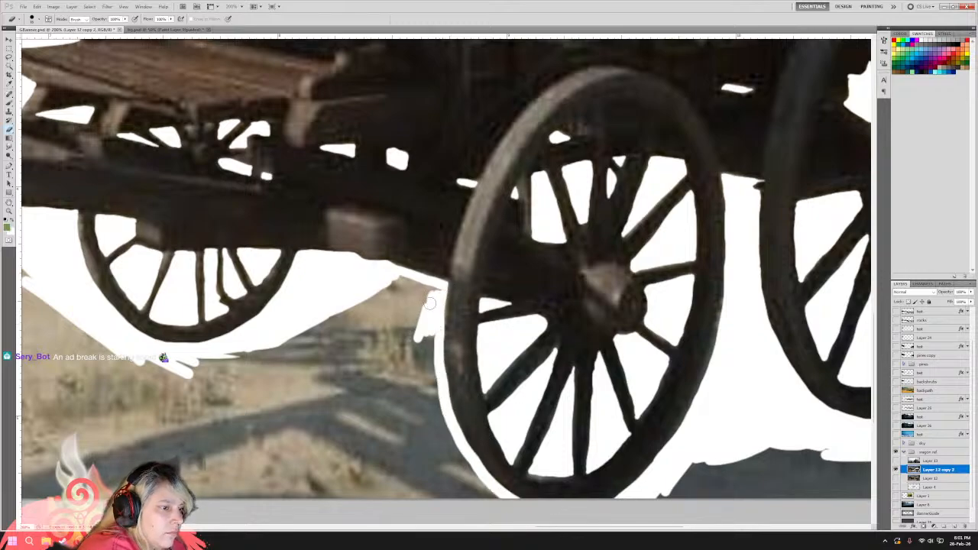
mouse_move(430, 304)
left_mouse_down()
mouse_move(419, 281)
mouse_move(428, 284)
mouse_move(385, 273)
mouse_move(436, 290)
mouse_move(417, 336)
mouse_move(417, 352)
mouse_move(425, 318)
mouse_move(432, 370)
mouse_move(424, 329)
mouse_move(411, 340)
mouse_move(391, 291)
mouse_move(421, 321)
mouse_move(429, 374)
mouse_move(436, 345)
mouse_move(440, 379)
mouse_move(438, 336)
mouse_move(438, 376)
mouse_move(437, 330)
mouse_move(422, 351)
mouse_move(419, 422)
mouse_move(421, 375)
mouse_move(440, 423)
mouse_move(439, 379)
mouse_move(457, 440)
mouse_move(440, 377)
mouse_move(462, 445)
mouse_move(446, 378)
mouse_move(470, 457)
mouse_move(436, 291)
mouse_move(410, 296)
mouse_move(417, 362)
mouse_move(435, 323)
mouse_move(438, 421)
mouse_move(439, 392)
mouse_move(454, 437)
mouse_move(441, 383)
mouse_move(475, 466)
mouse_move(437, 341)
mouse_move(442, 411)
mouse_move(434, 323)
mouse_move(442, 431)
mouse_move(434, 377)
mouse_move(486, 499)
mouse_move(486, 483)
mouse_move(463, 477)
mouse_move(412, 393)
mouse_move(424, 404)
mouse_move(389, 333)
mouse_move(366, 333)
left_mouse_up()
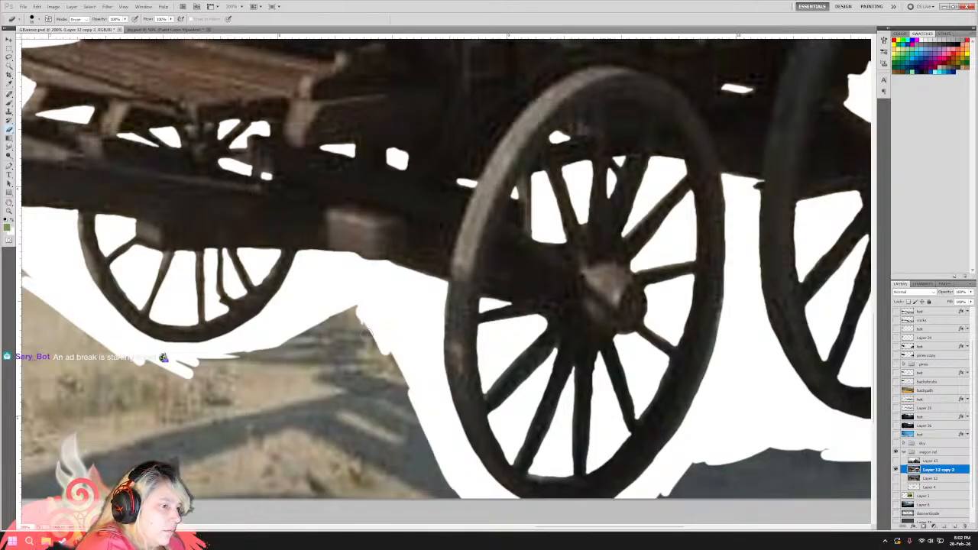
Lasso the whole wagon with its shaft and lantern inside the cleared border and cut it to a new layer.
scroll(393, 339, "down", 2)
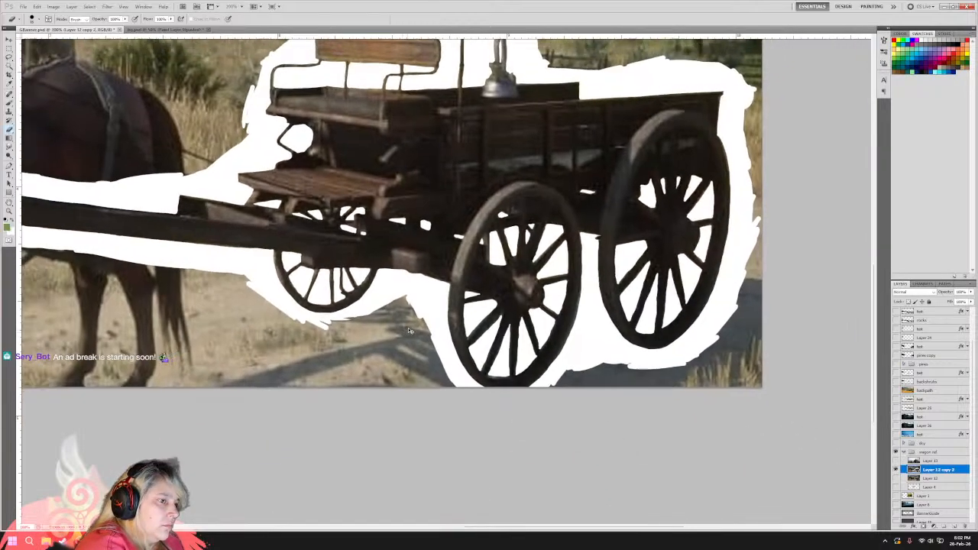
scroll(407, 327, "down", 1)
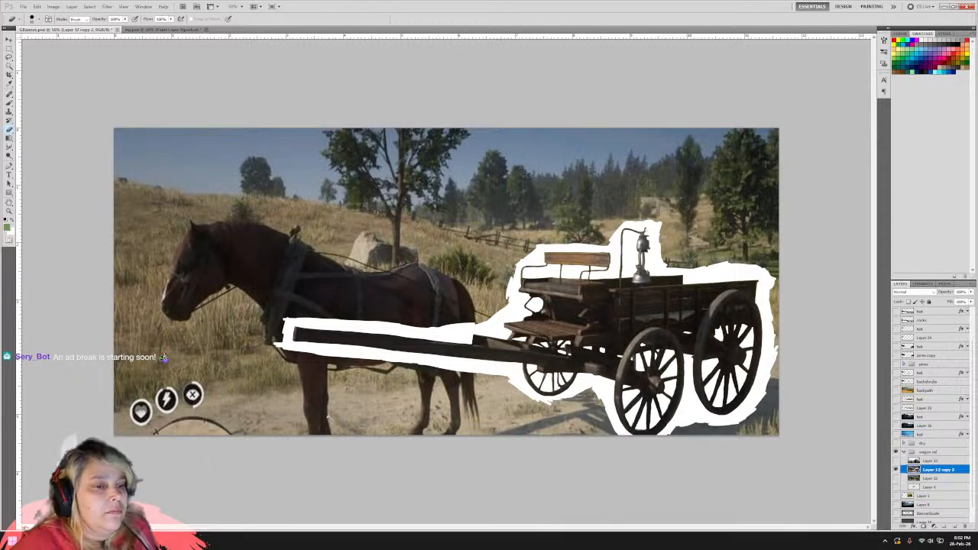
left_click(8, 56)
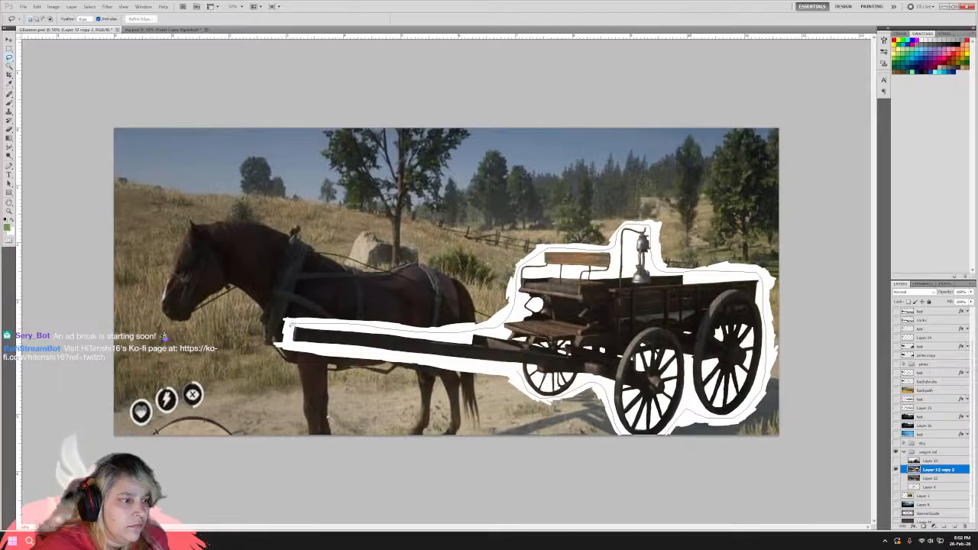
mouse_move(292, 343)
left_mouse_down()
mouse_move(506, 365)
mouse_move(551, 397)
left_mouse_up()
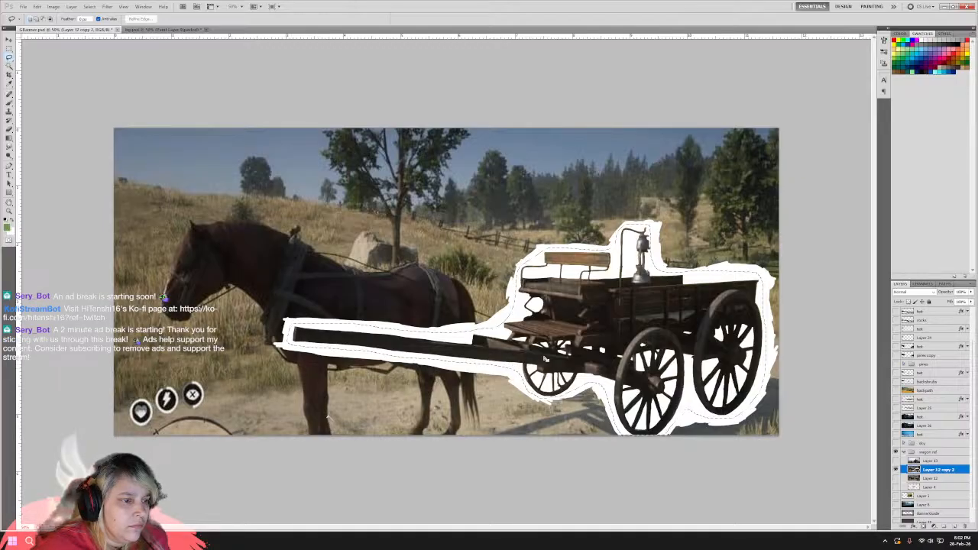
right_click(608, 336)
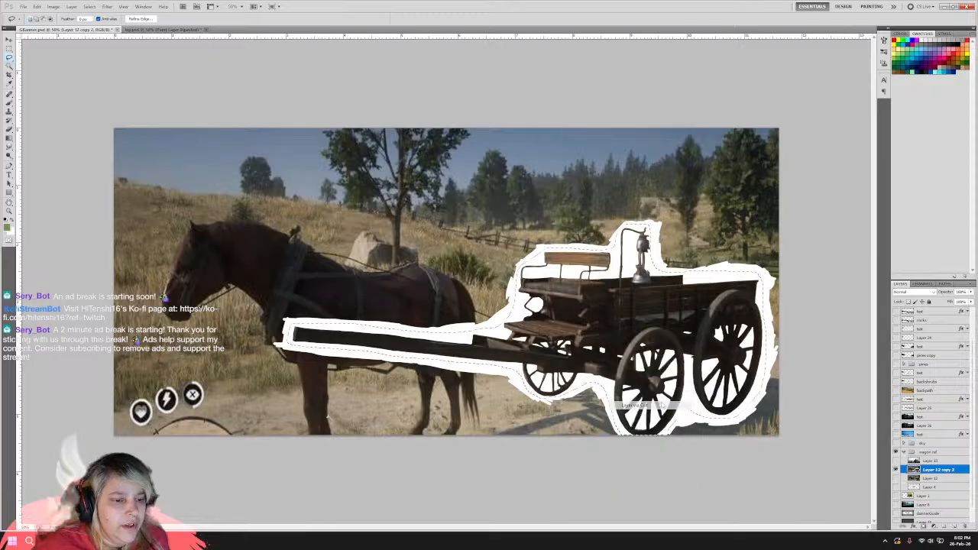
left_click(636, 405)
Delete the leftover background layer "Layer 12 copy 2".
left_click(936, 479)
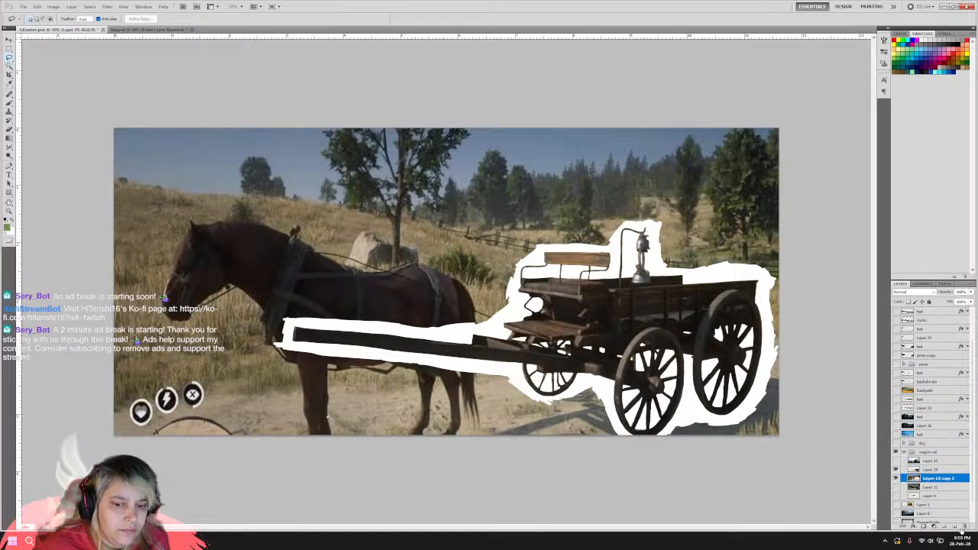
left_click(965, 526)
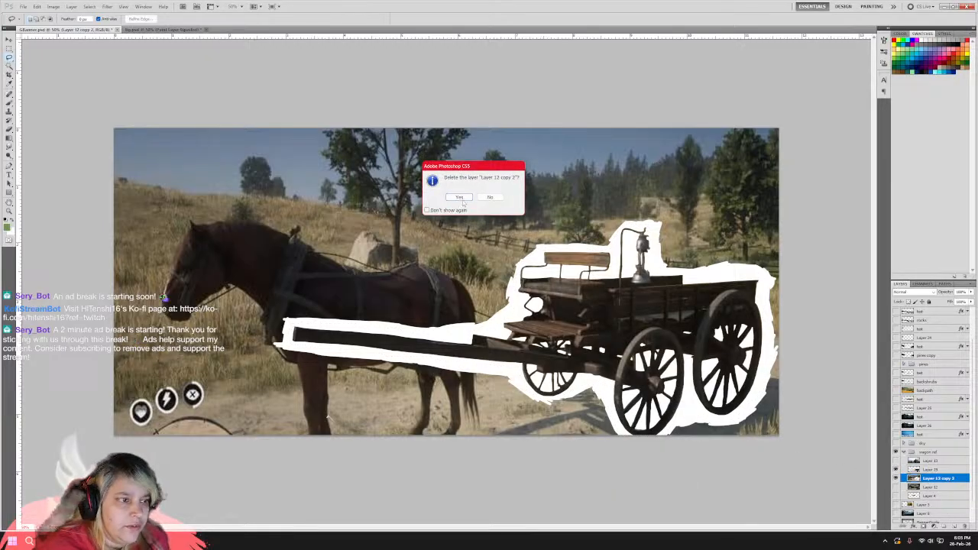
left_click(459, 197)
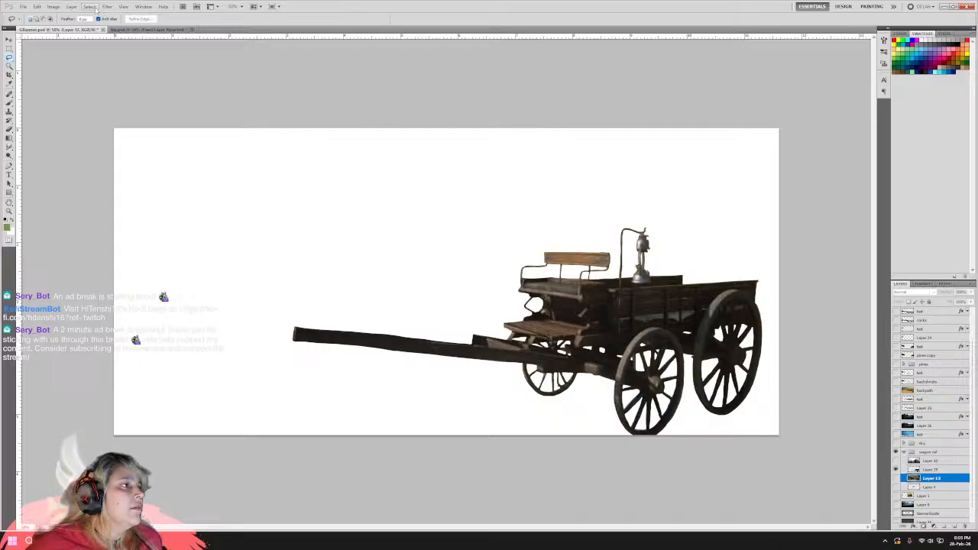
Save the banner document with the isolated wagon.
left_click(107, 7)
left_click(24, 7)
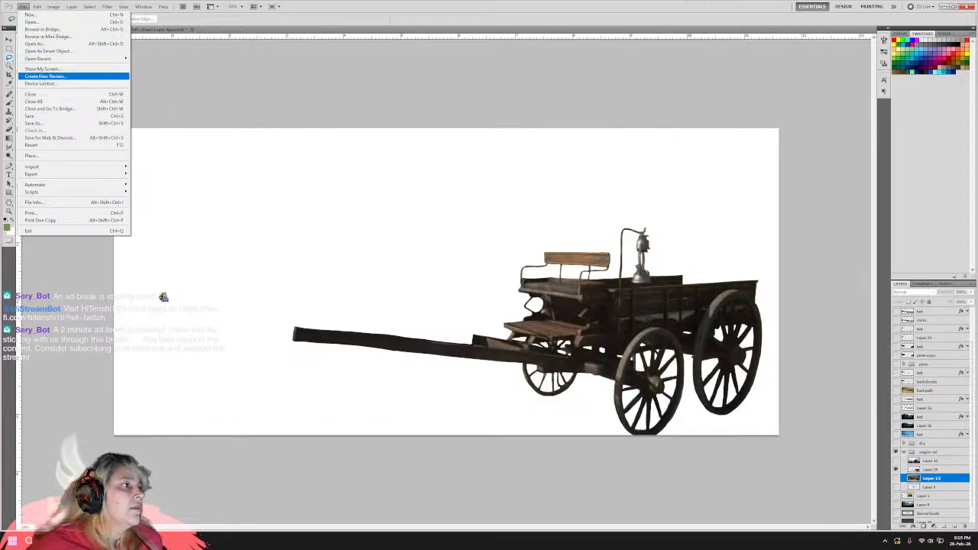
left_click(54, 120)
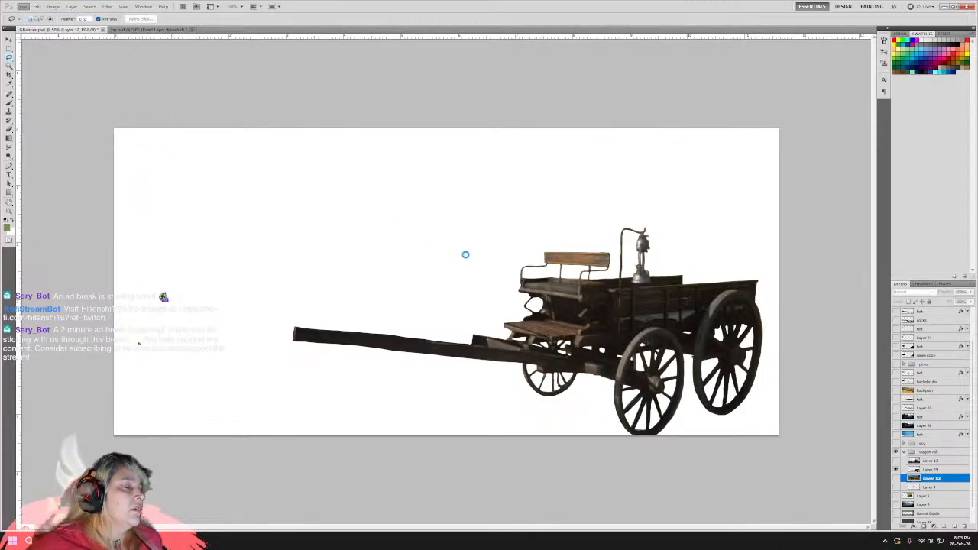